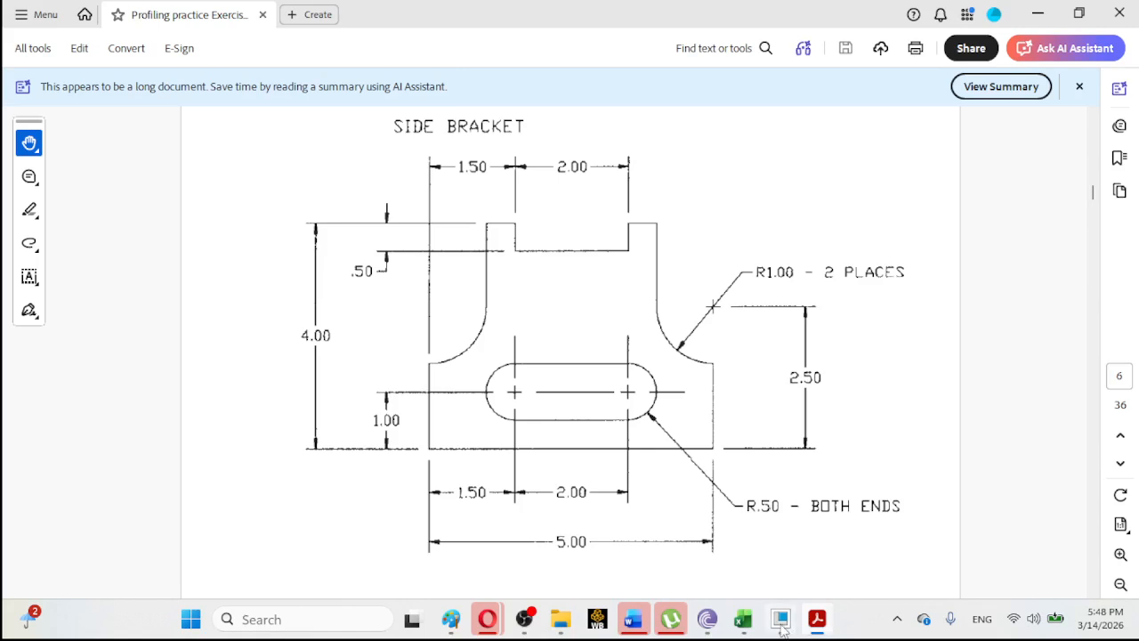
Switch to Creo Parametric and review the default model orientation choices in the Model Display options.
mouse_move(781, 623)
left_click(823, 534)
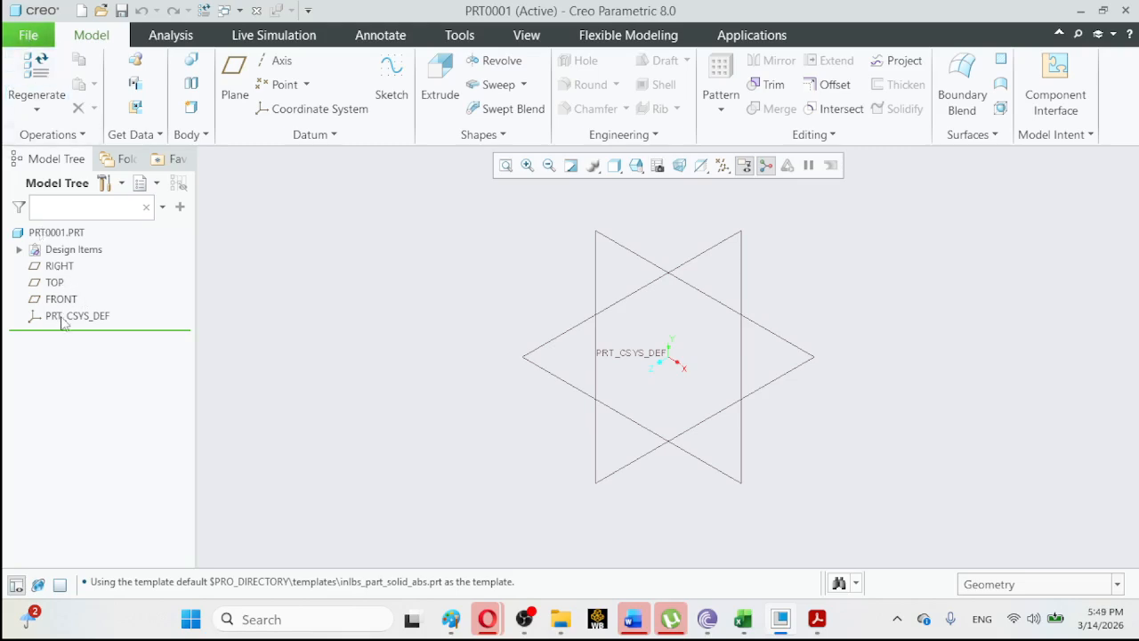
left_click(28, 34)
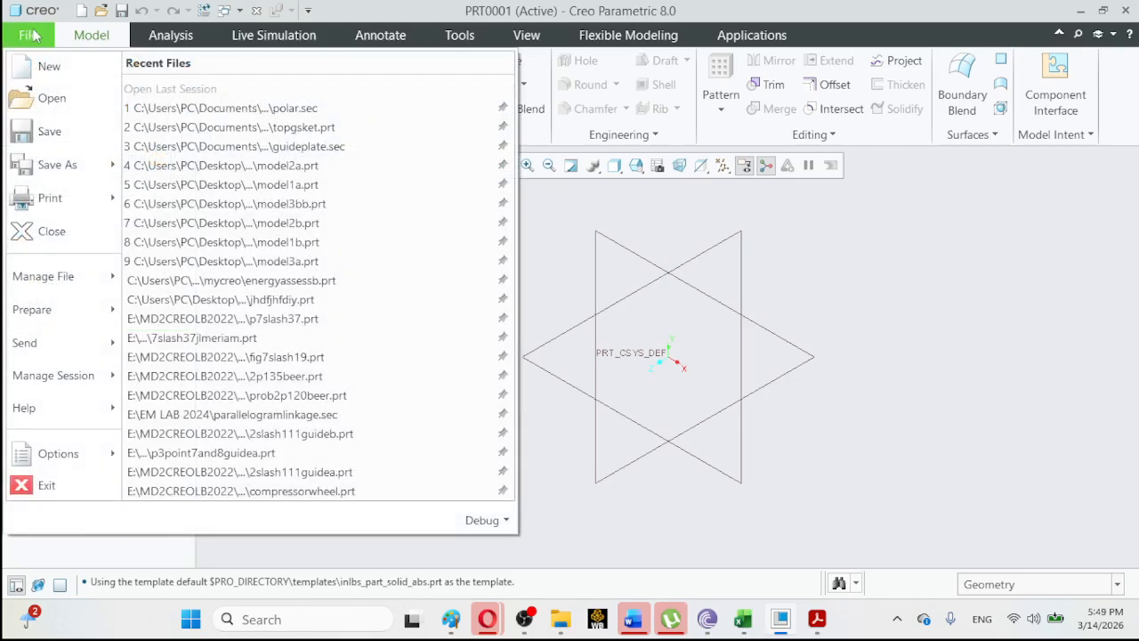
left_click(71, 463)
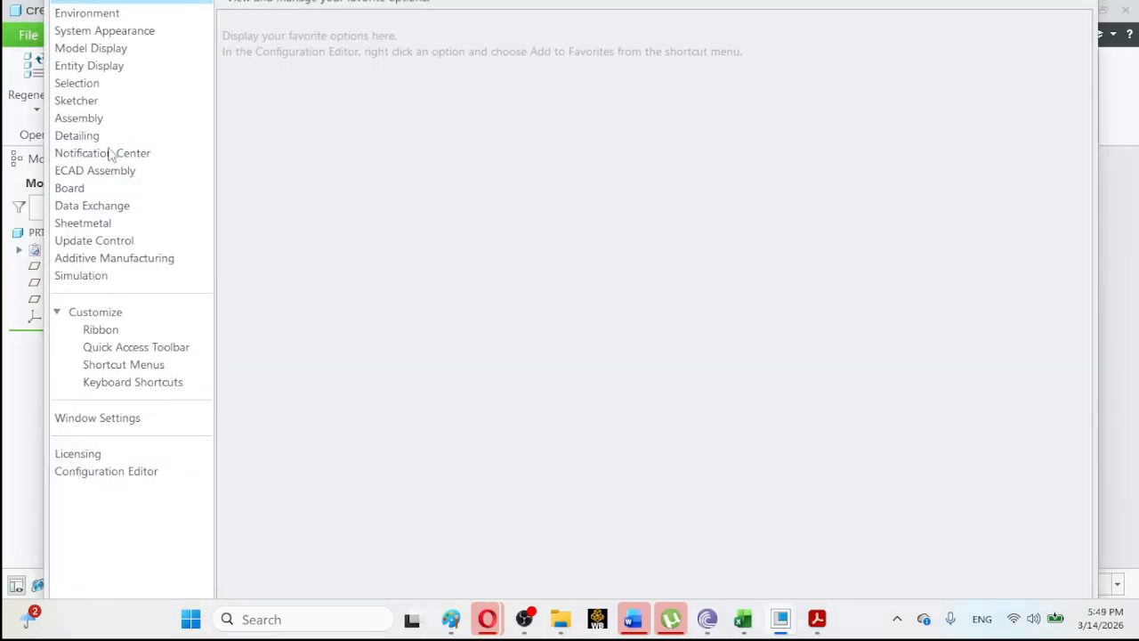
left_click(113, 50)
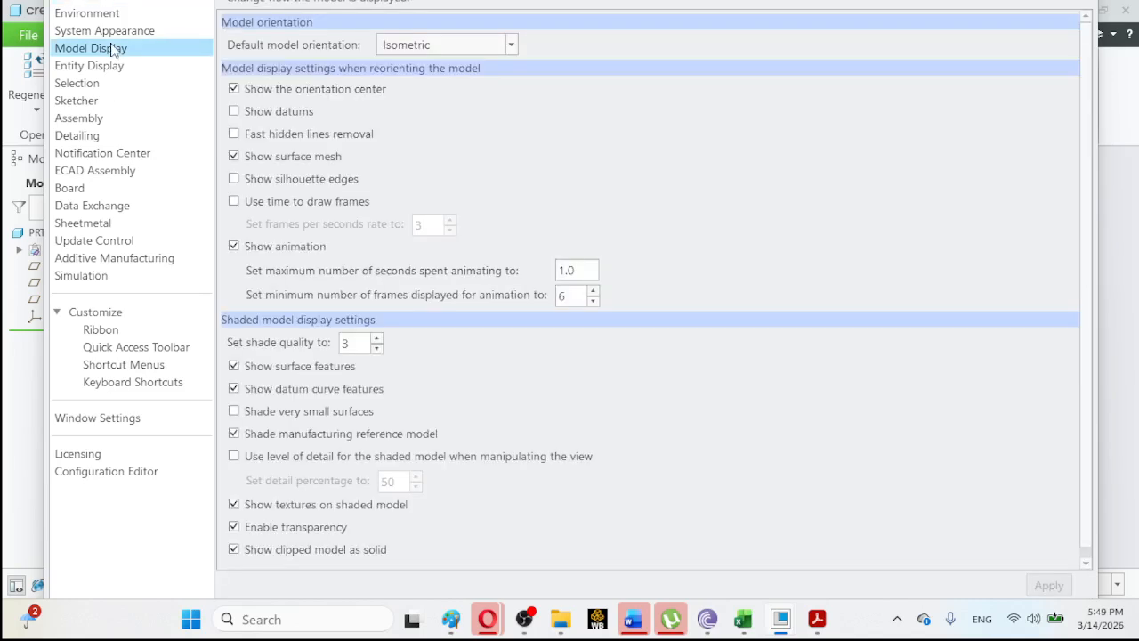
left_click(402, 47)
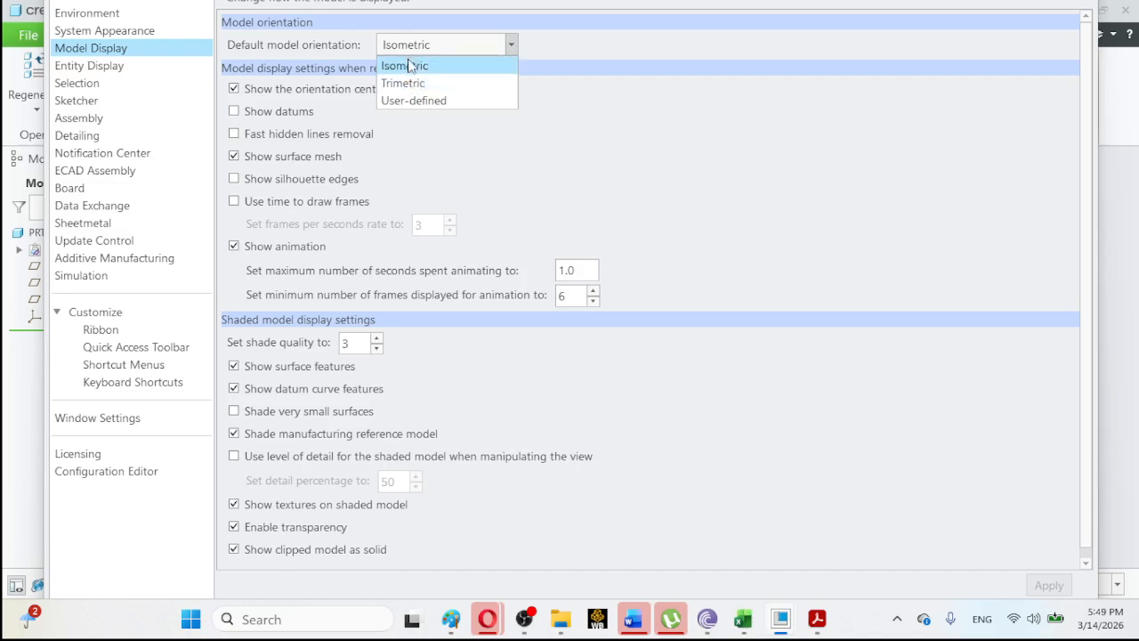
left_click(635, 99)
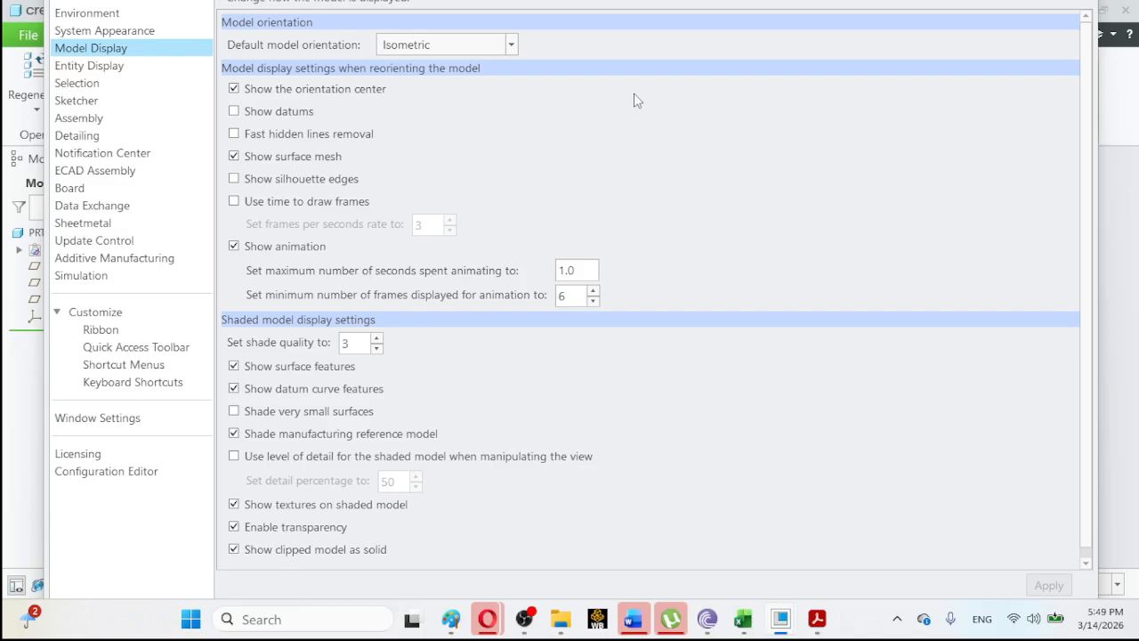
key("Escape")
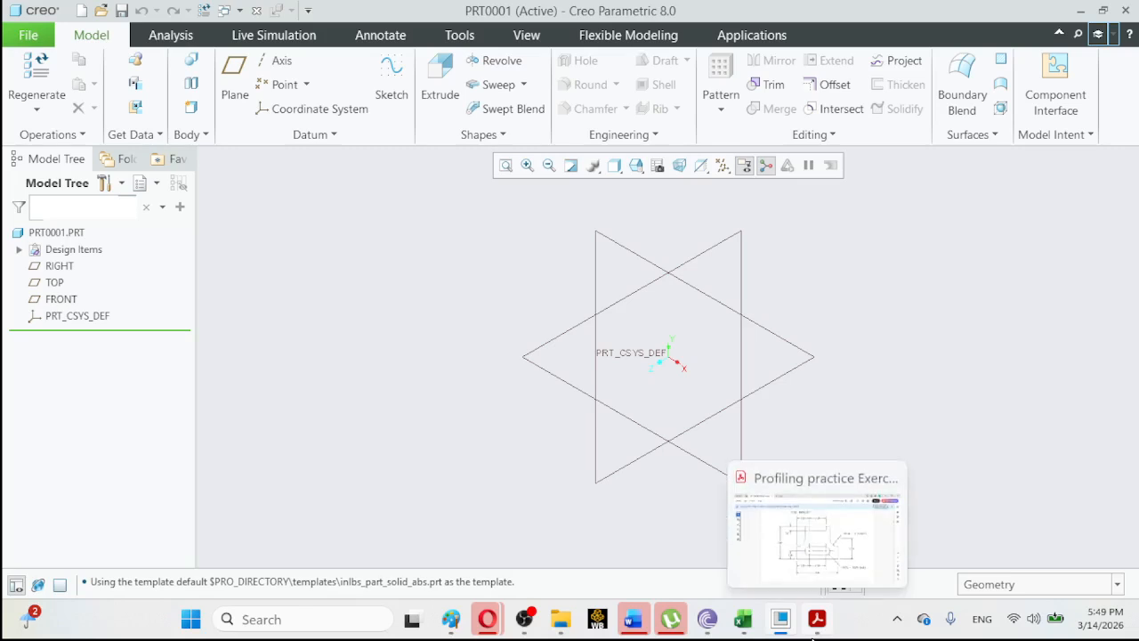
Check the side bracket drawing in the PDF, return to Creo Parametric, and start a sketch on the FRONT plane in 2D sketch view.
left_click(817, 617)
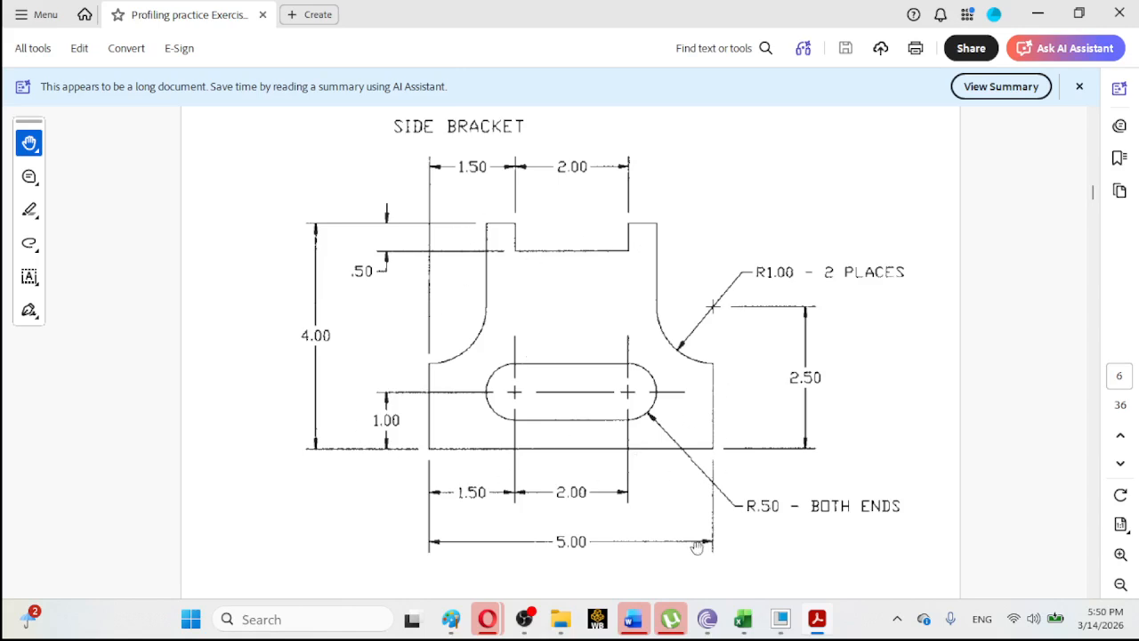
mouse_move(799, 628)
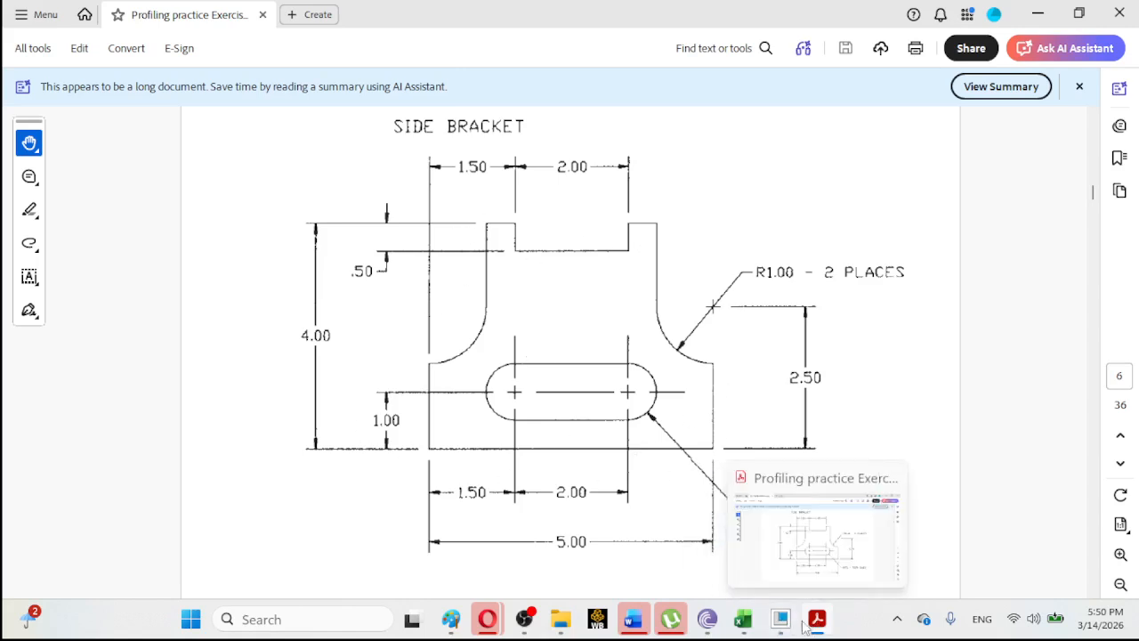
left_click(795, 549)
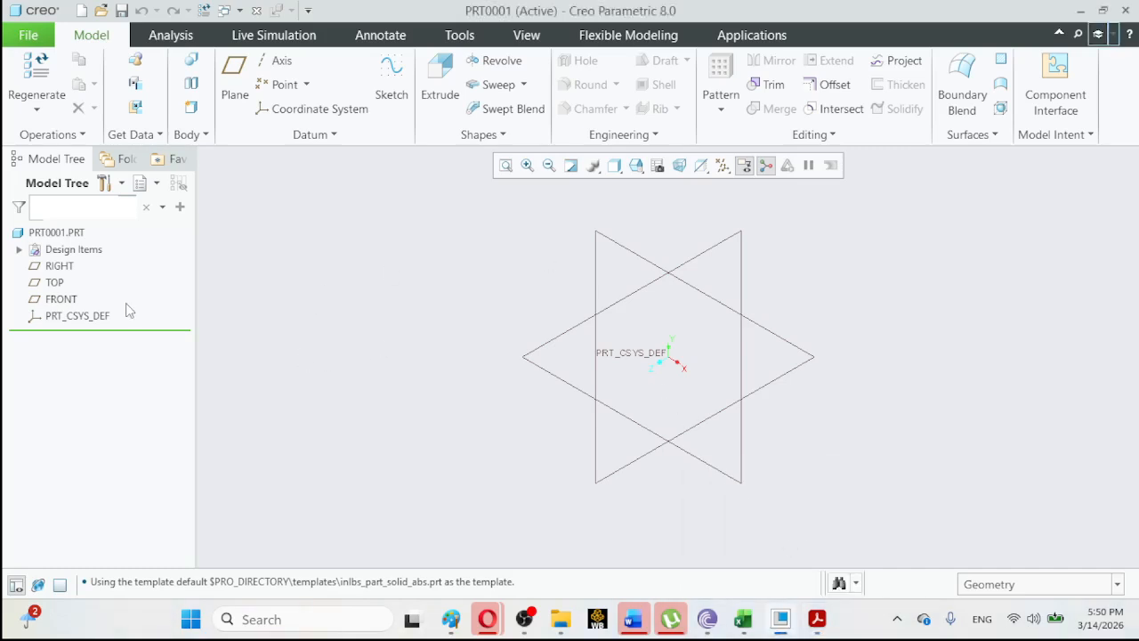
left_click(62, 300)
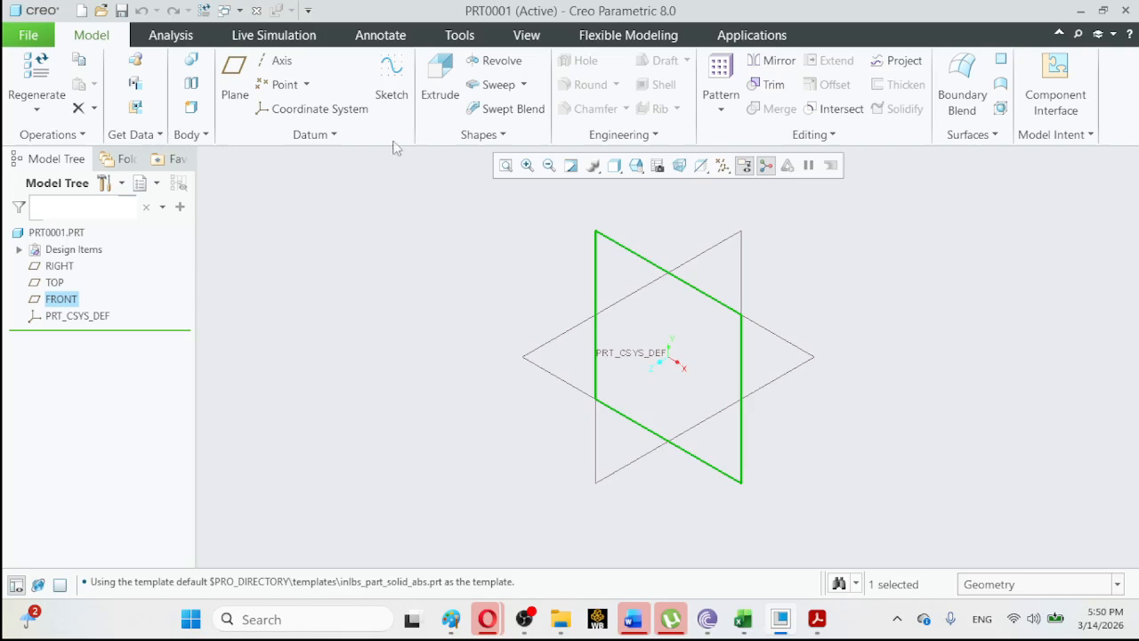
left_click(389, 100)
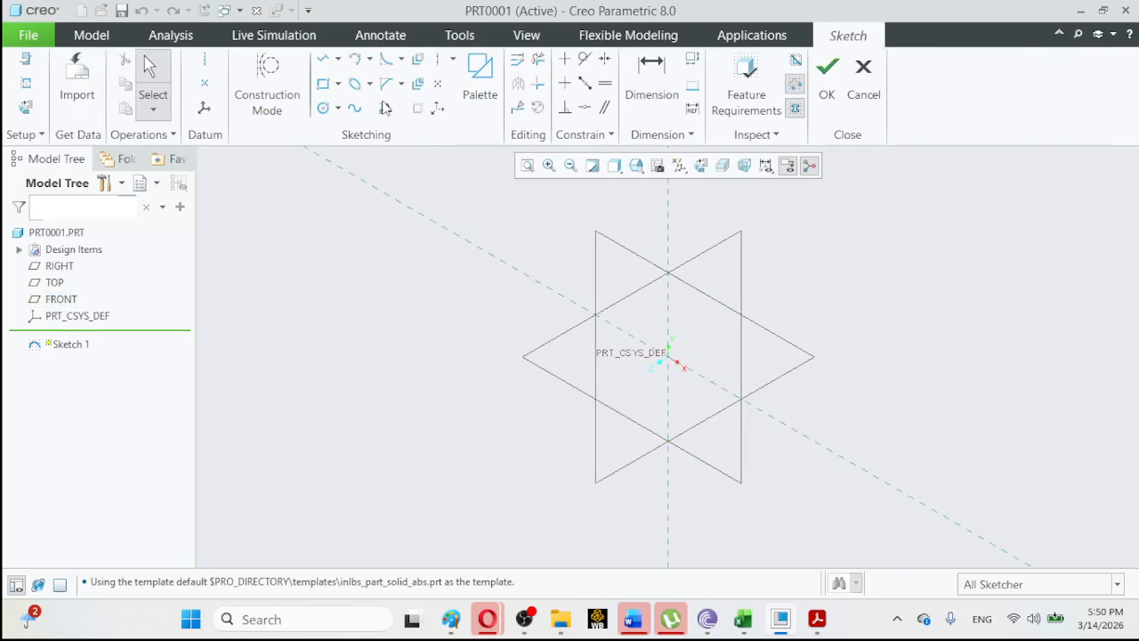
left_click(701, 170)
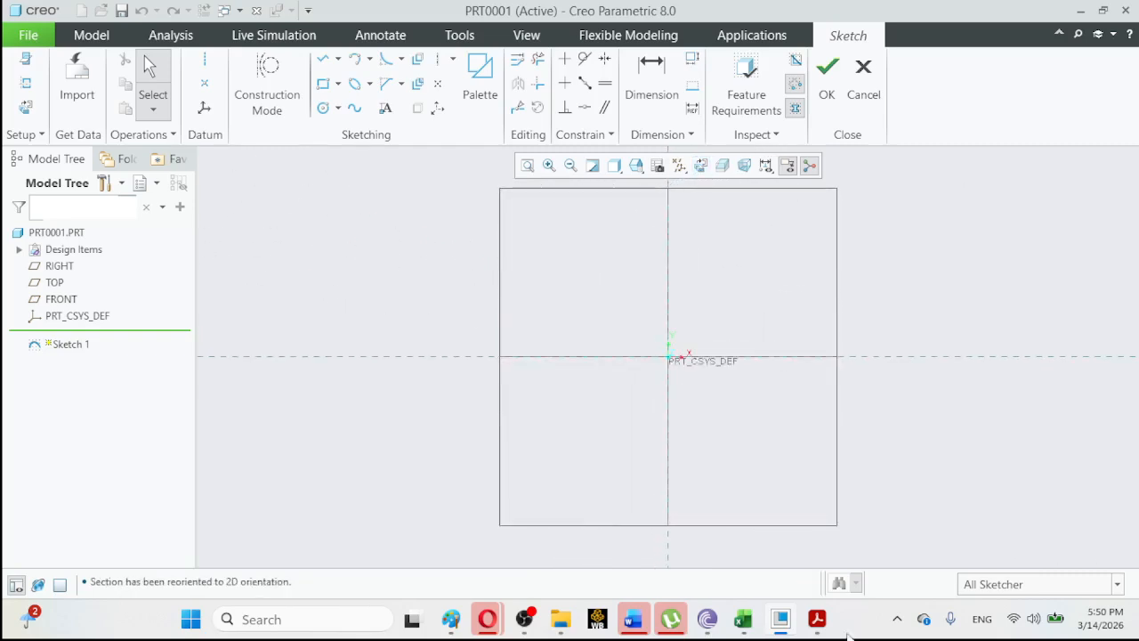
Check the drawing's overall width and sketch a horizontal line about 108 long from the origin along the positive X axis.
left_click(819, 618)
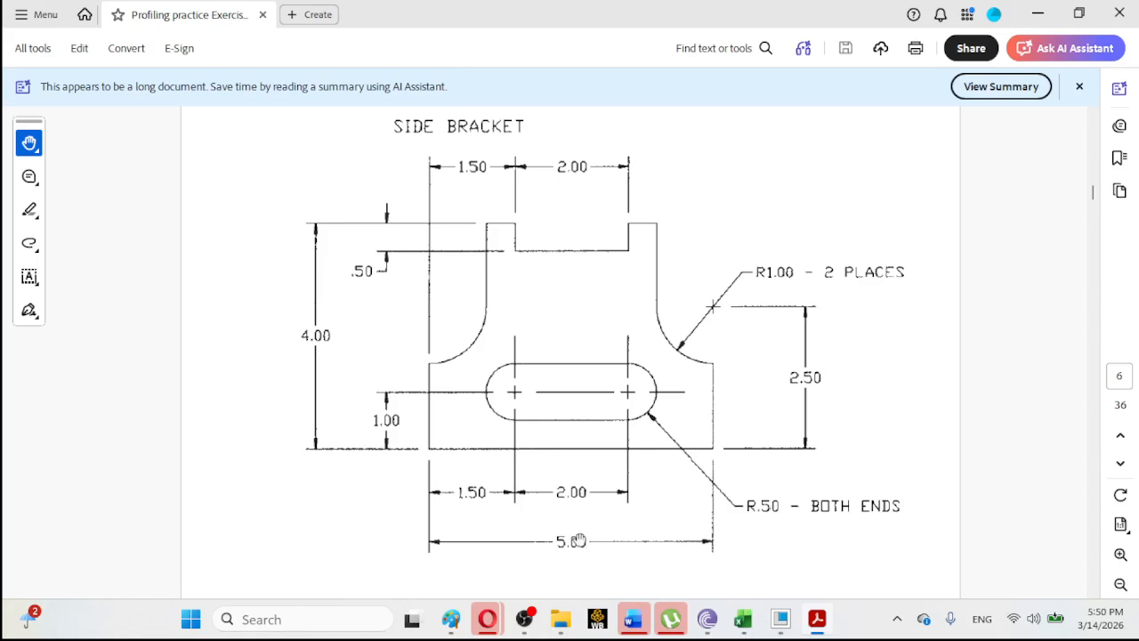
left_click(818, 631)
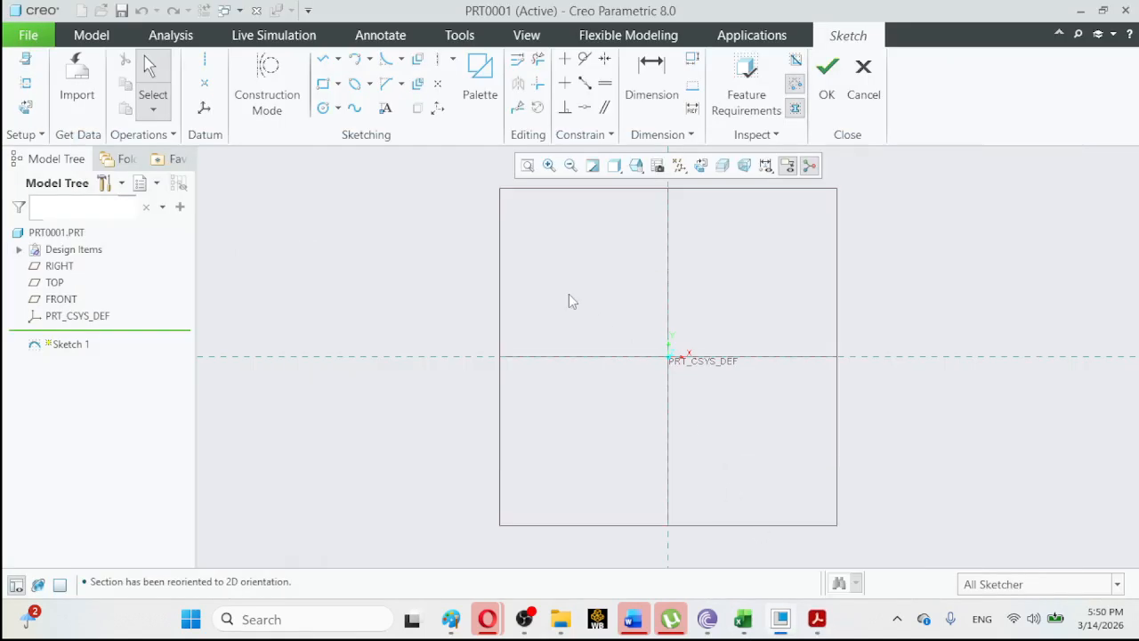
left_click(322, 63)
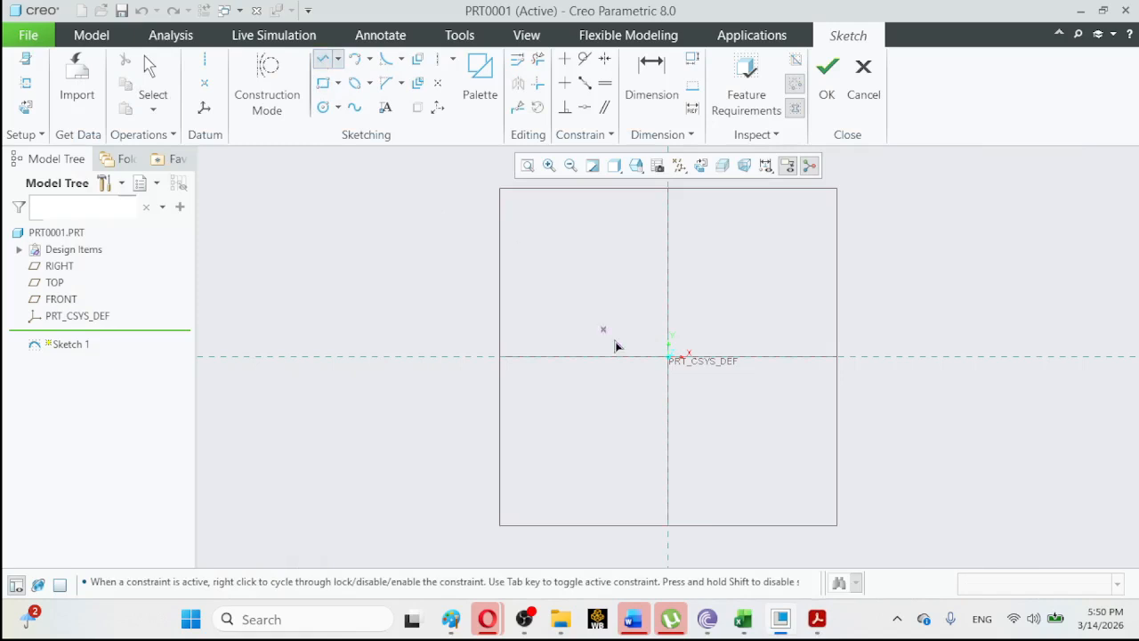
left_click(669, 359)
left_click(743, 361)
left_click(151, 86)
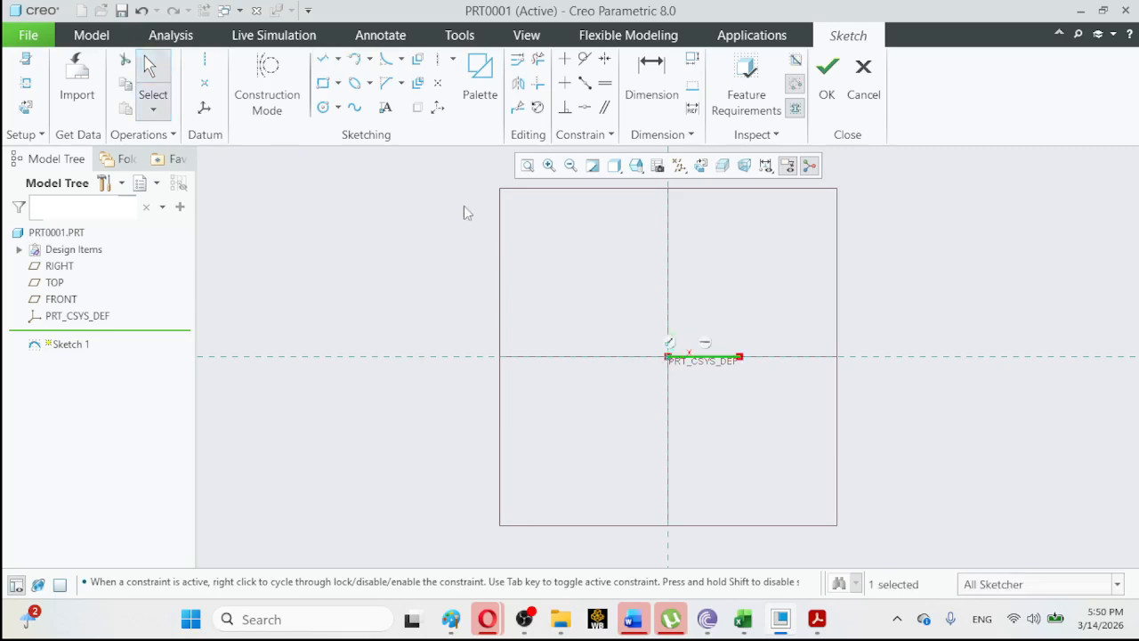
left_click(658, 93)
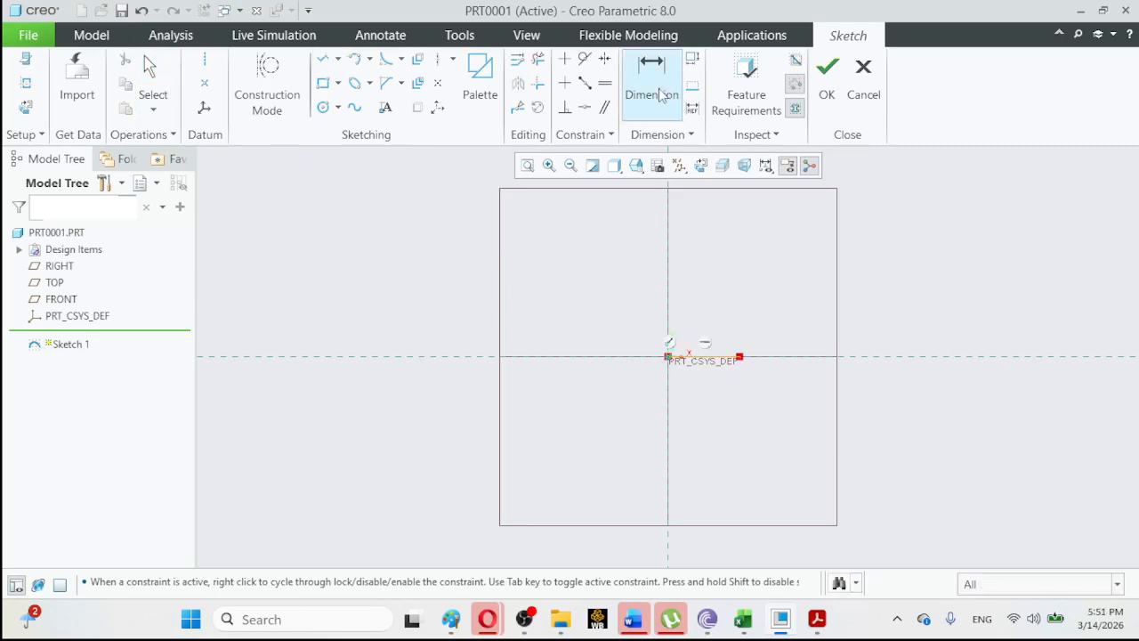
left_click(725, 359)
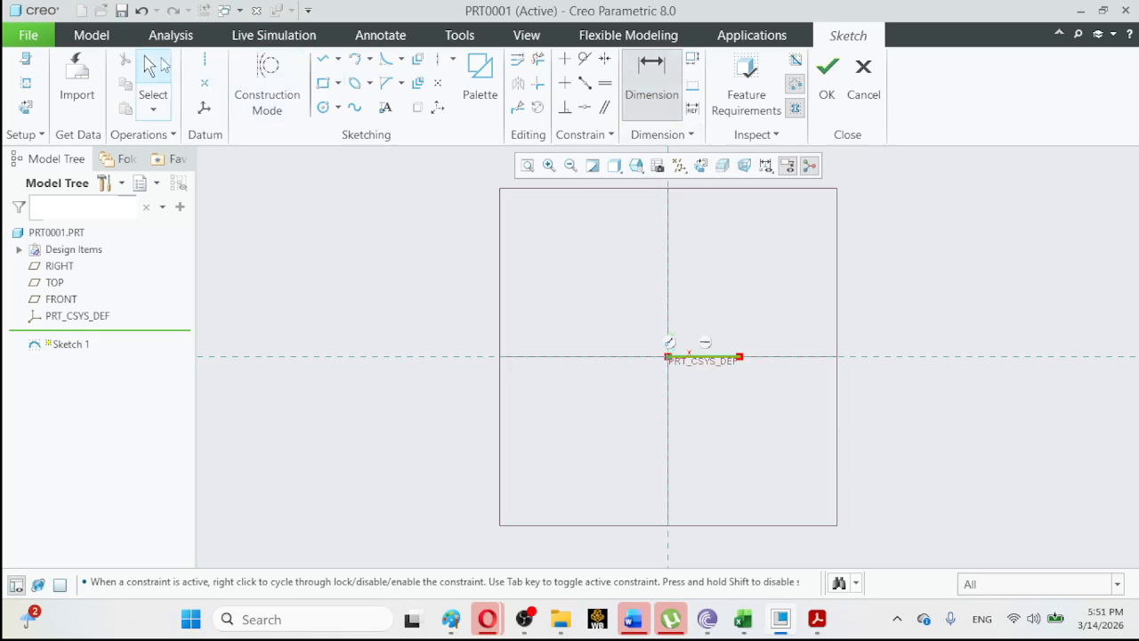
left_click(153, 80)
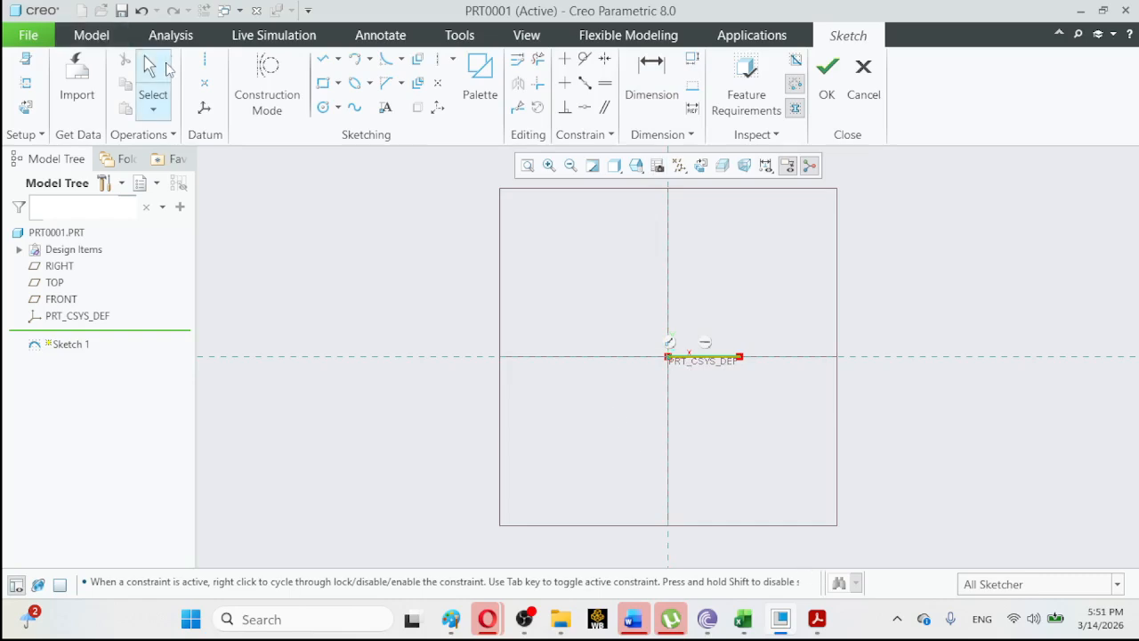
Dimension the horizontal line's length as 2.5 and place the dimension just below the line.
left_click(710, 359)
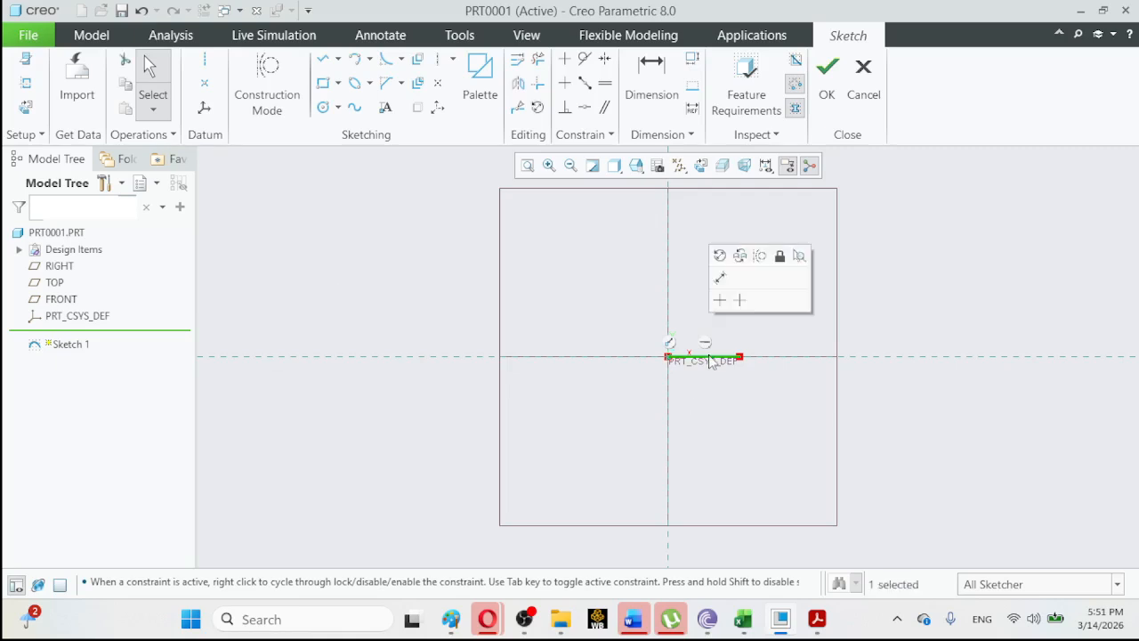
left_click(720, 283)
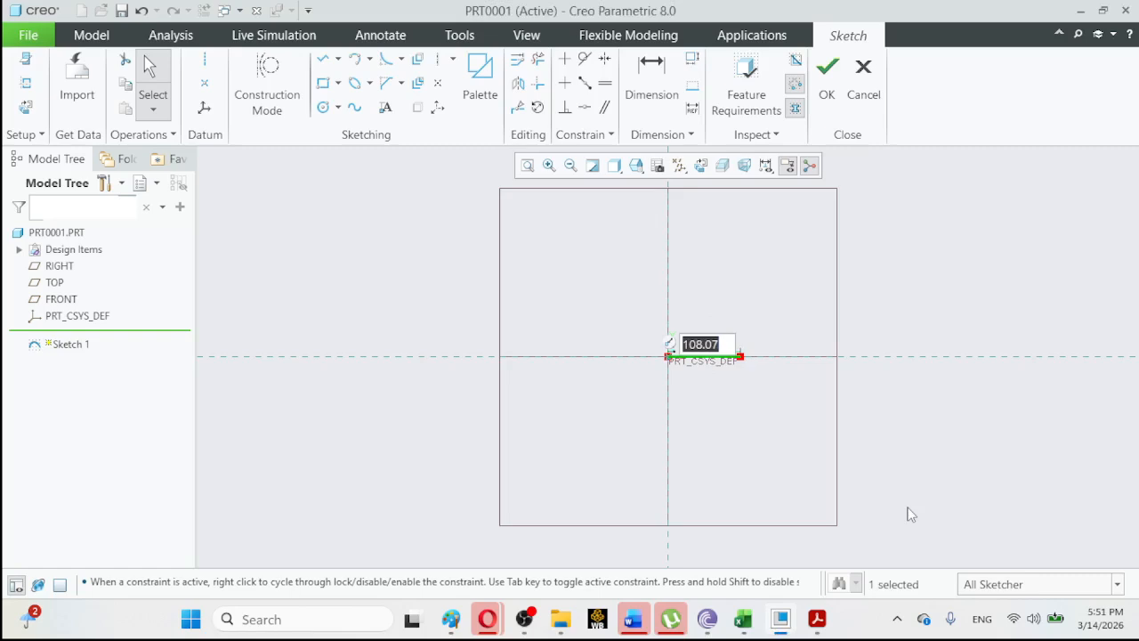
type("2")
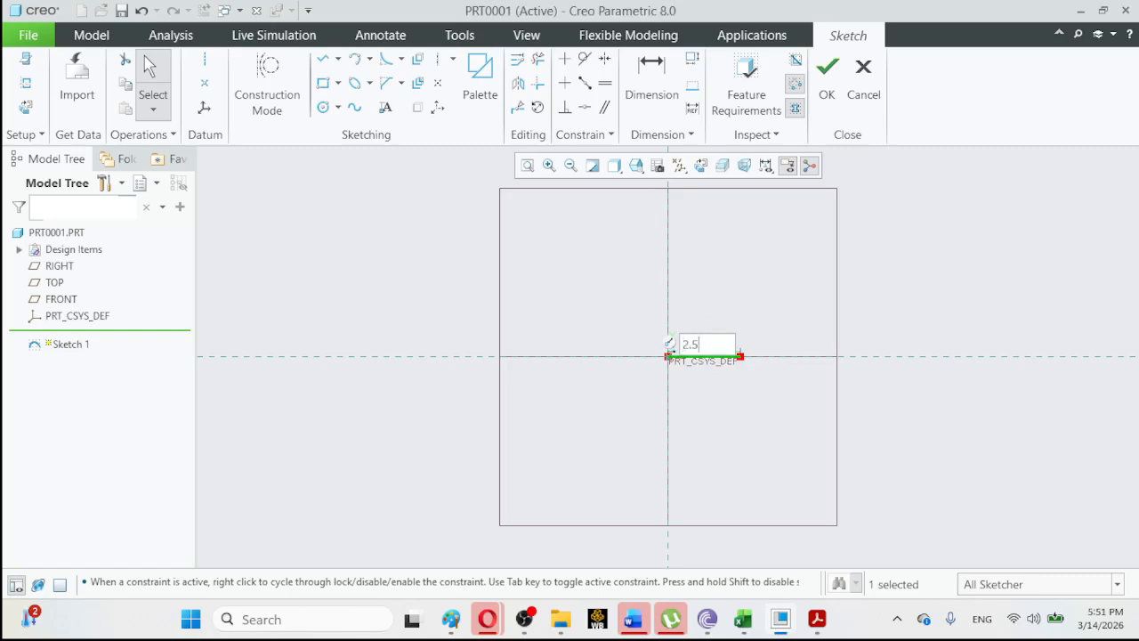
type(".5")
key("Return")
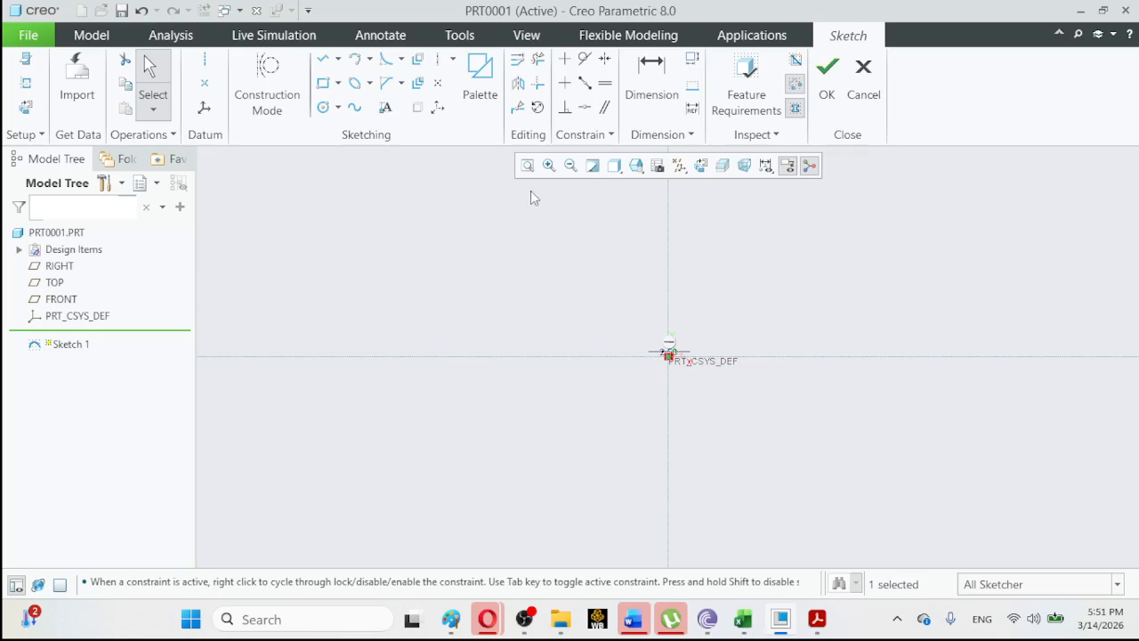
left_click(528, 167)
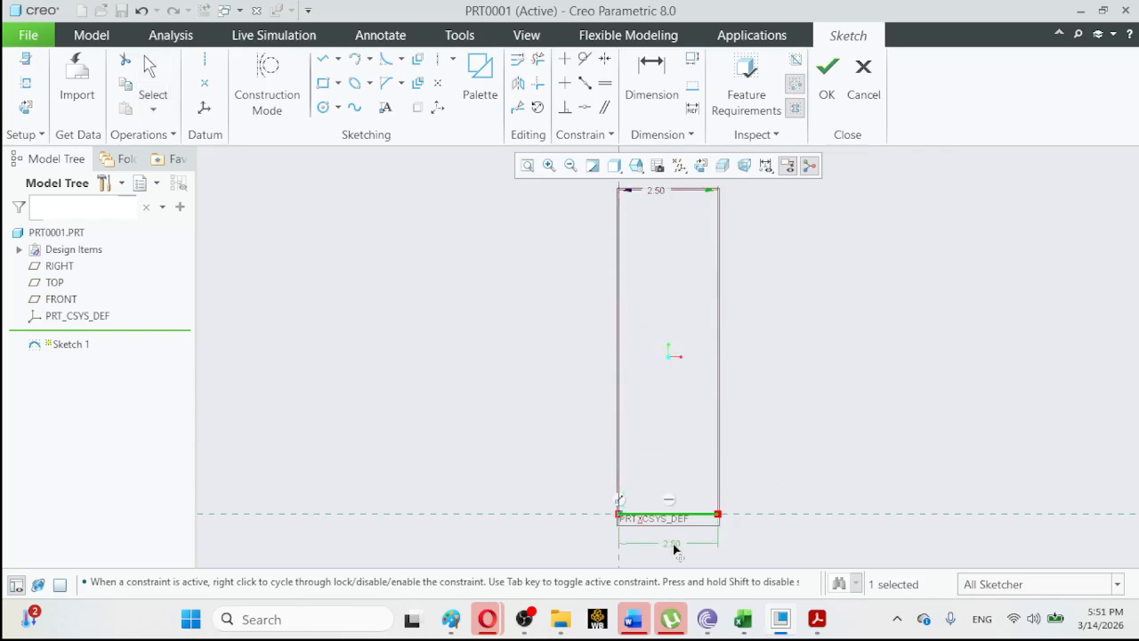
left_click_drag(669, 520, 671, 523)
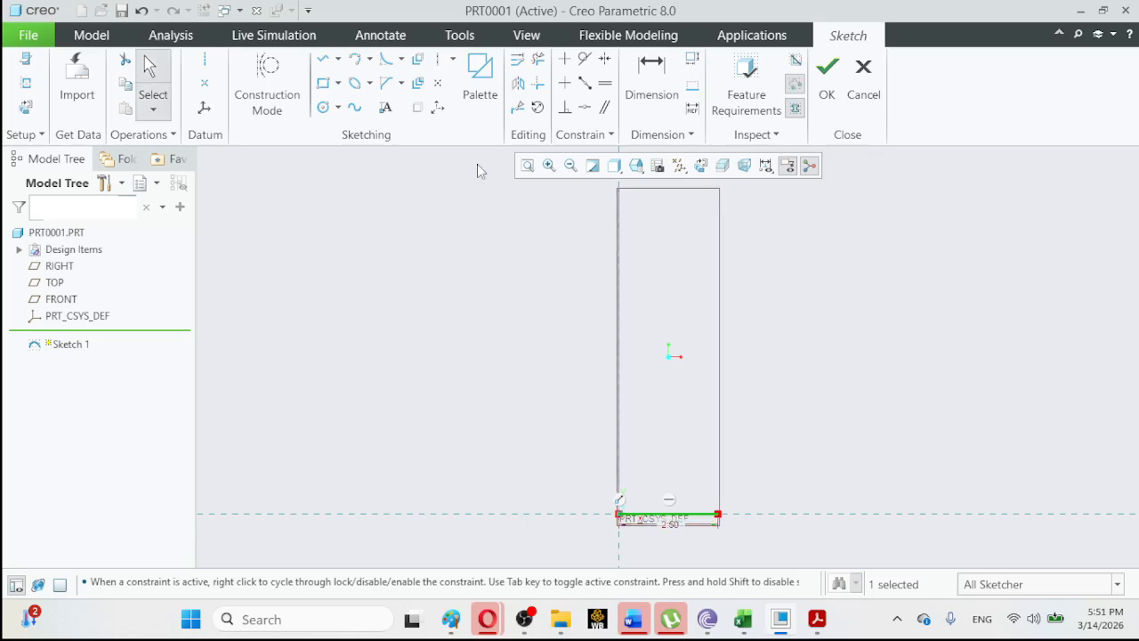
left_click(526, 169)
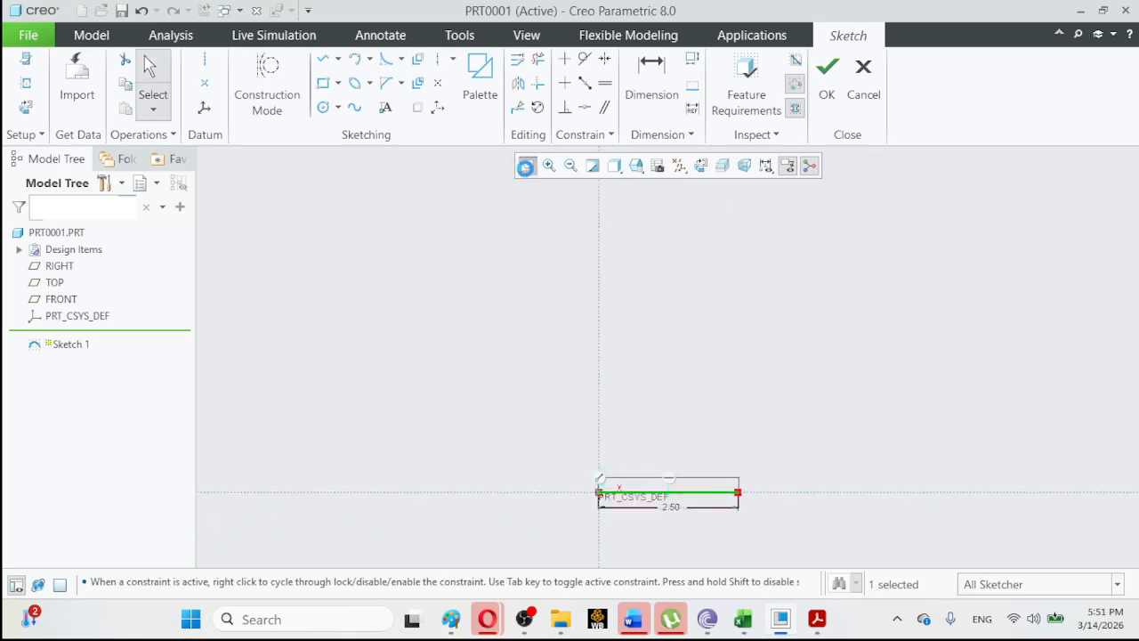
left_click(318, 254)
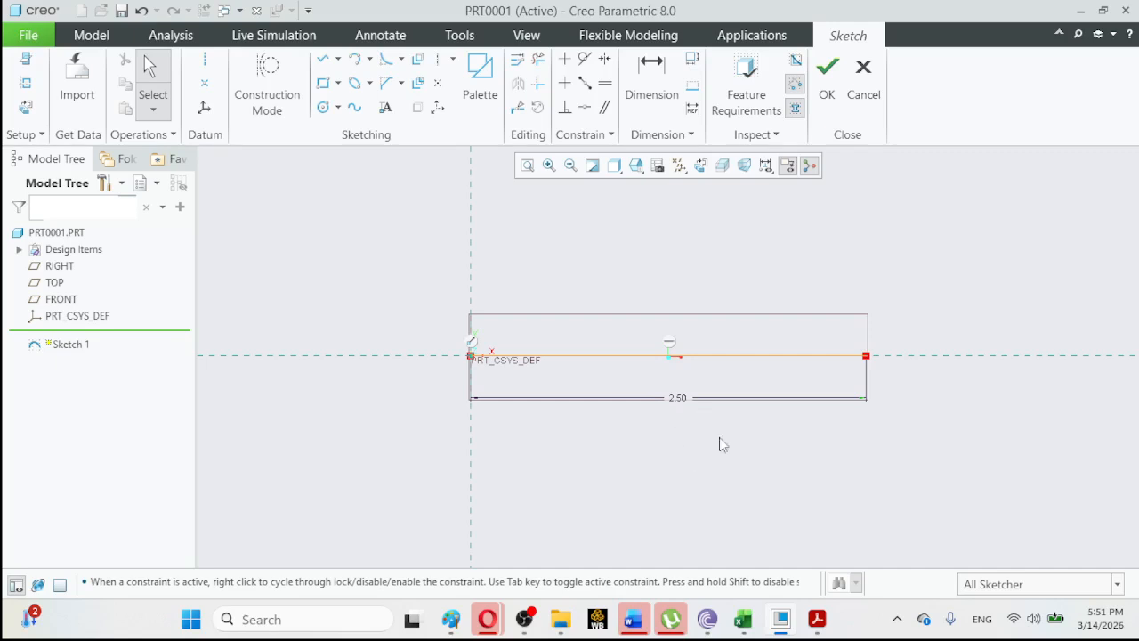
Following the bracket drawing, sketch a stepped seven-line chain from the base line's right end: up, left, up, left, down, left, up.
left_click(818, 623)
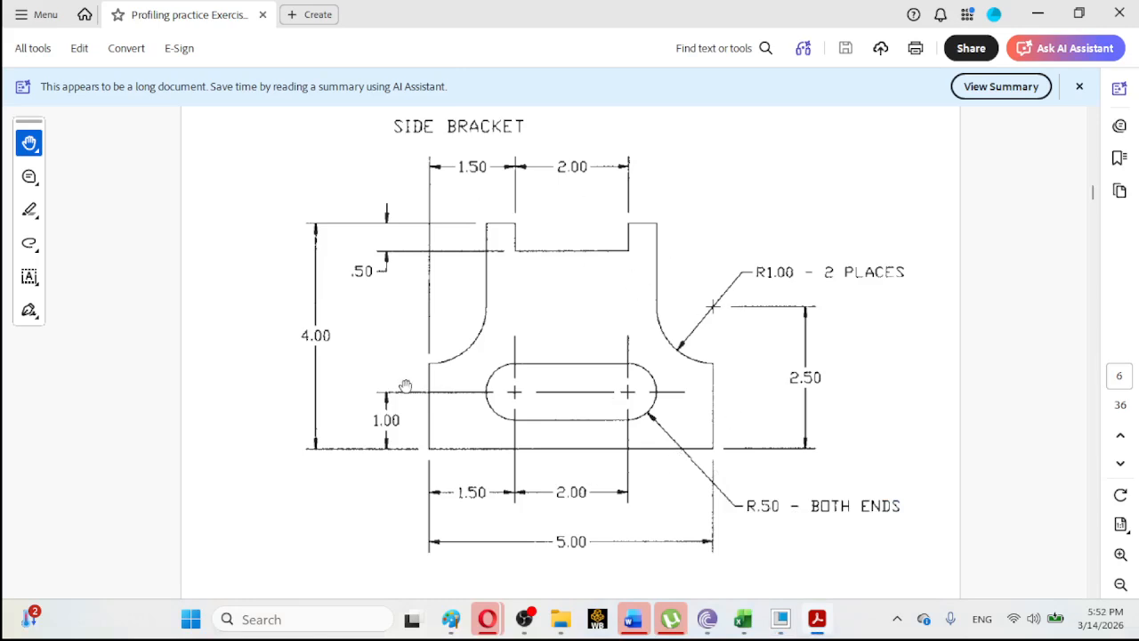
left_click(819, 632)
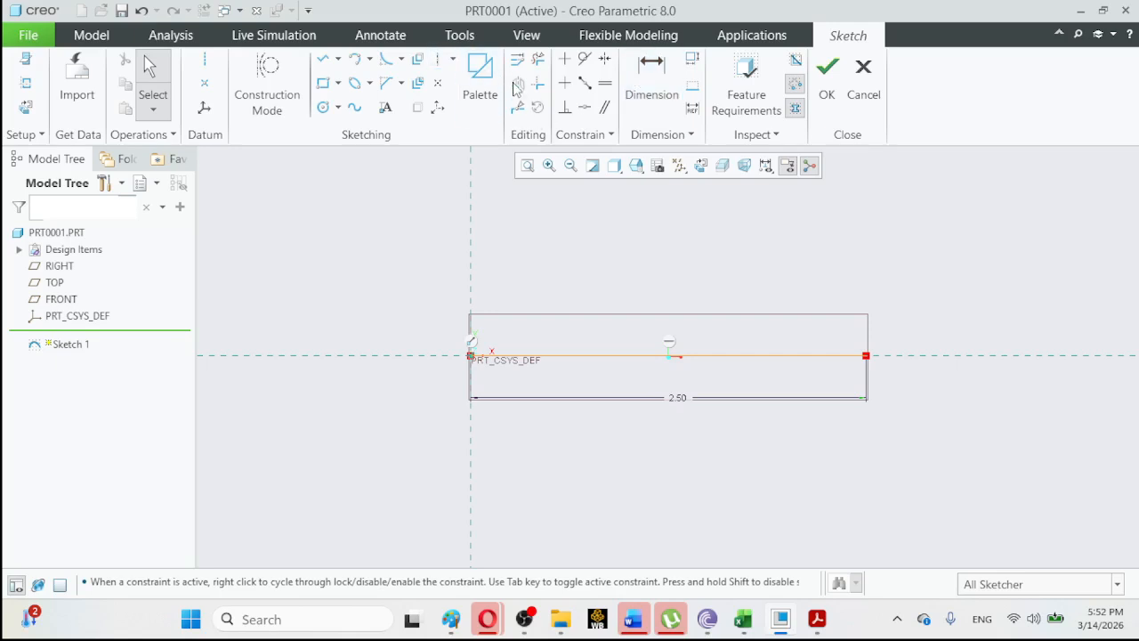
left_click(318, 61)
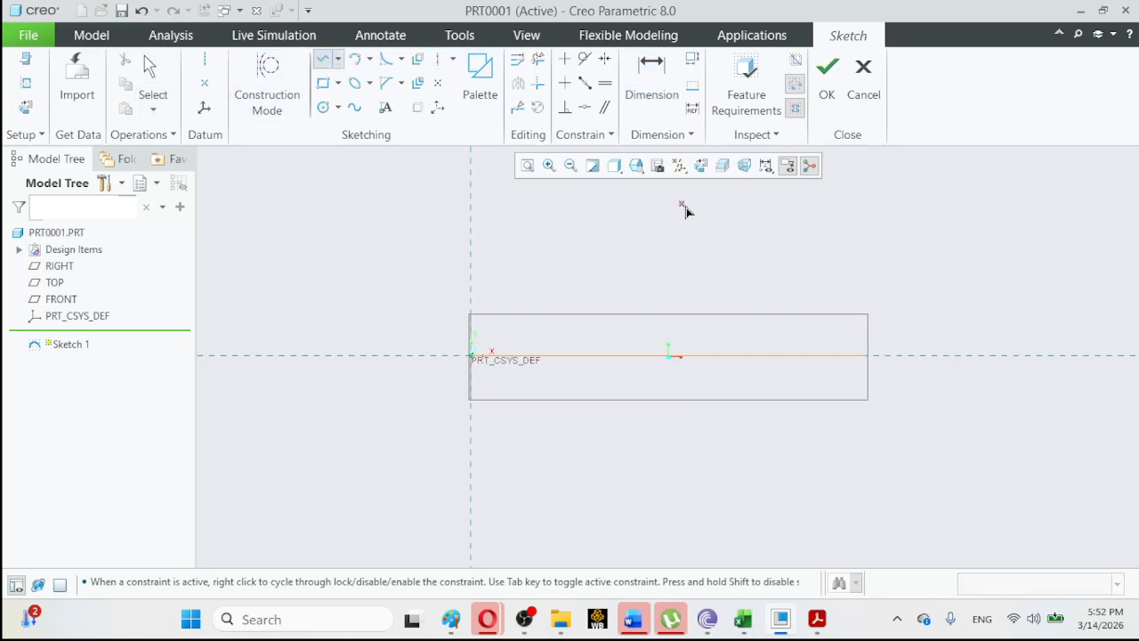
left_click(817, 618)
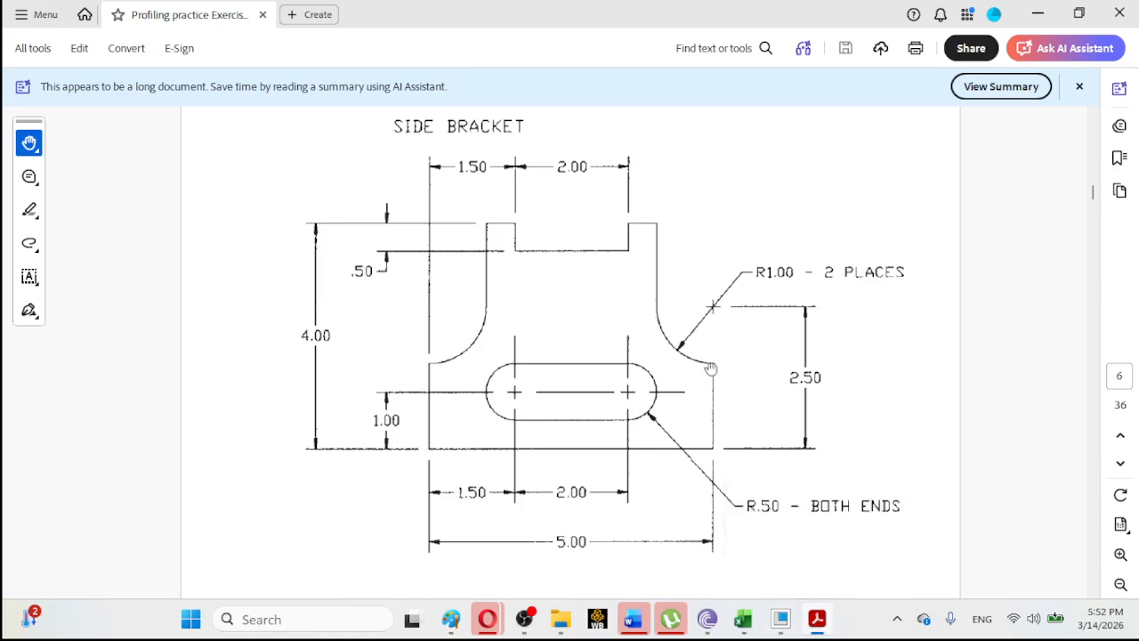
left_click(789, 623)
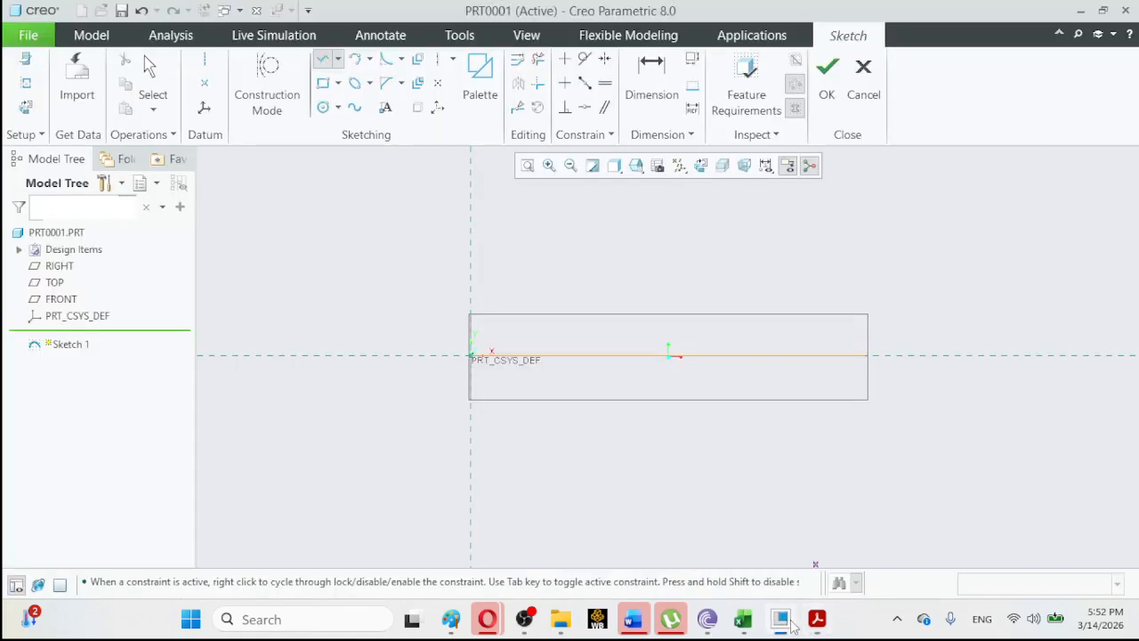
left_click(324, 59)
left_click(867, 358)
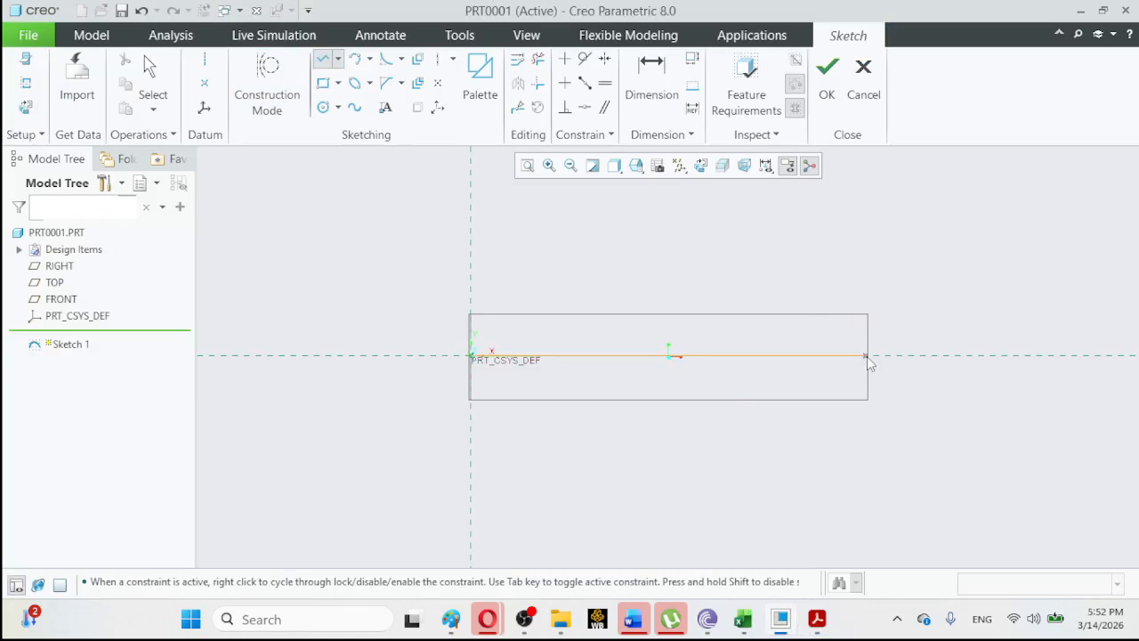
left_click(867, 297)
left_click(822, 297)
left_click(823, 215)
left_click(808, 214)
left_click(807, 226)
left_click(698, 212)
left_click(161, 74)
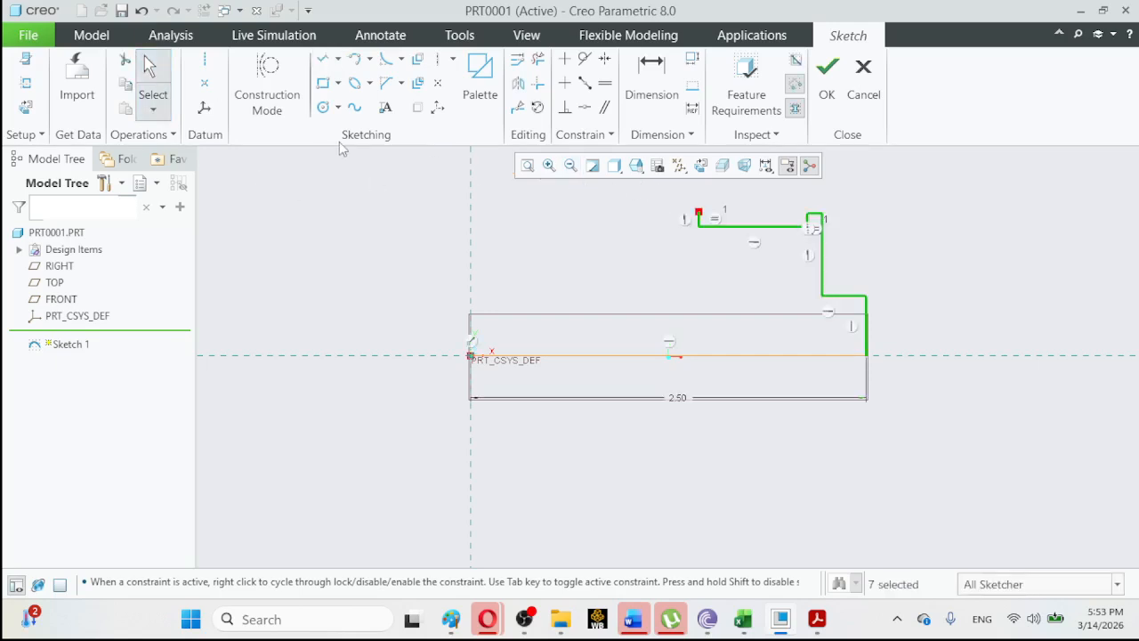
Delete the stepped line chain and redraw it from the base line's right end: up, left, up, left, down, then left to the vertical axis.
key("Delete")
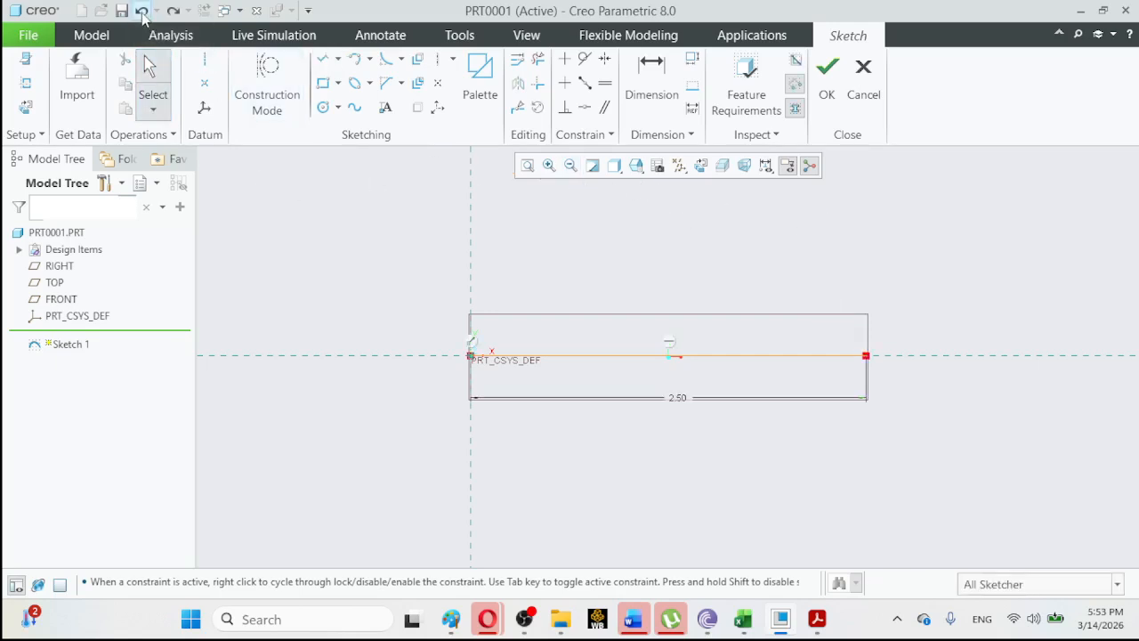
left_click(322, 60)
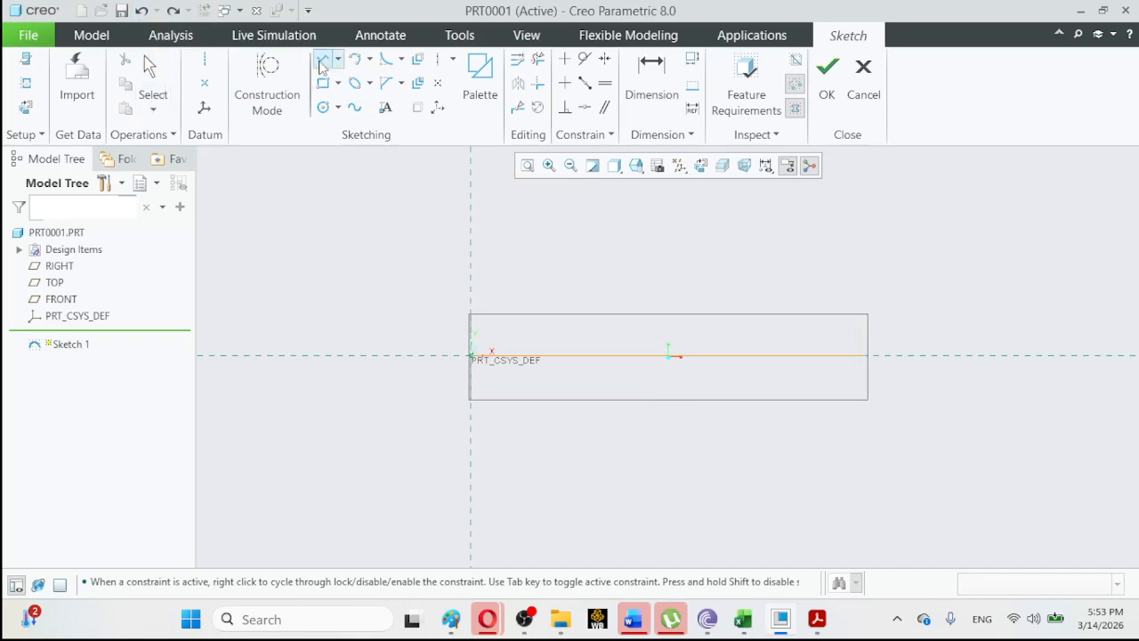
left_click(867, 357)
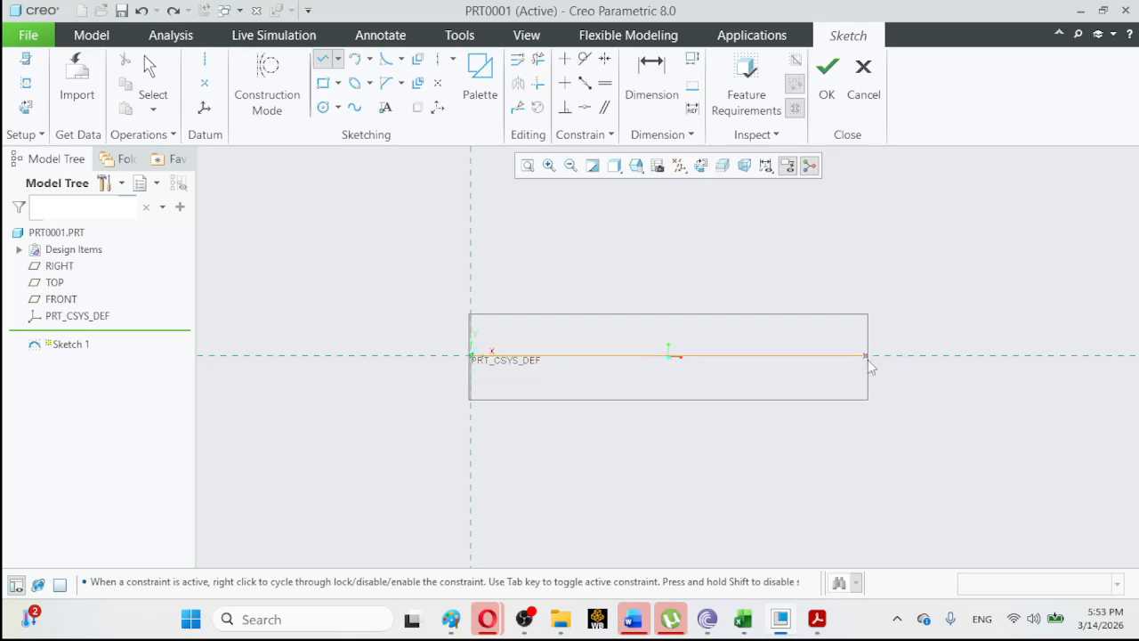
left_click(866, 242)
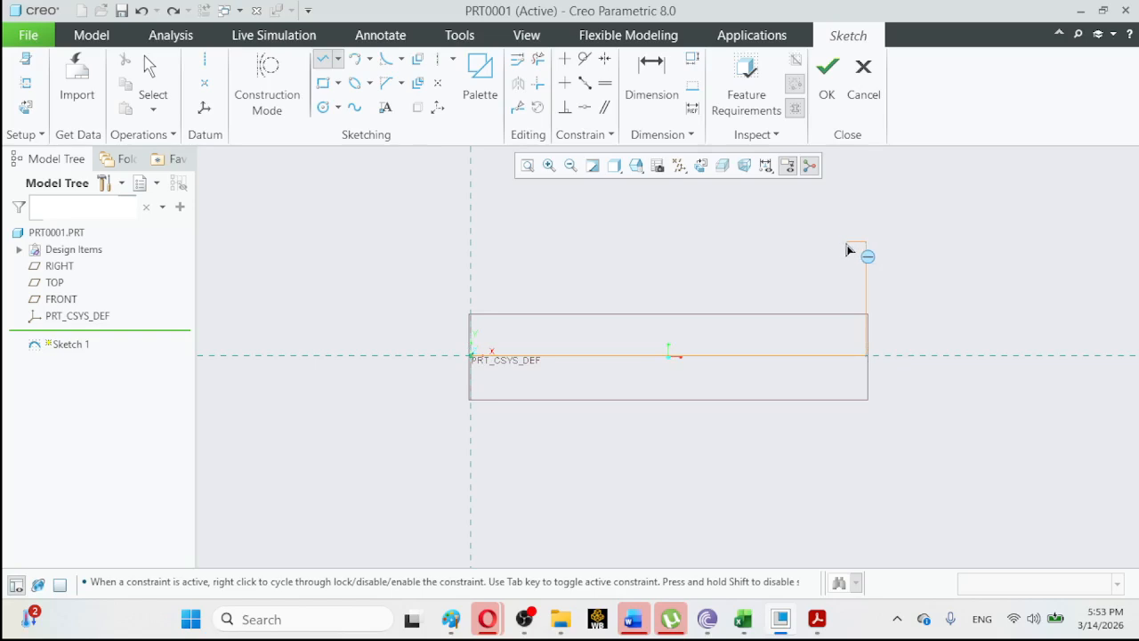
left_click(802, 243)
left_click(801, 183)
left_click(775, 183)
left_click(775, 210)
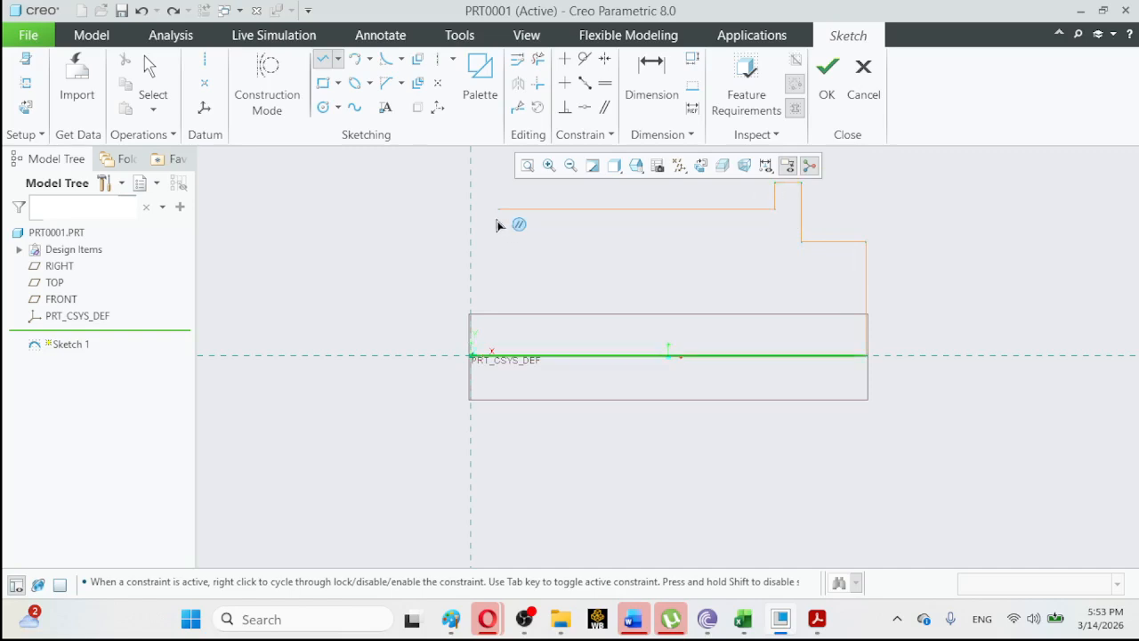
left_click(472, 211)
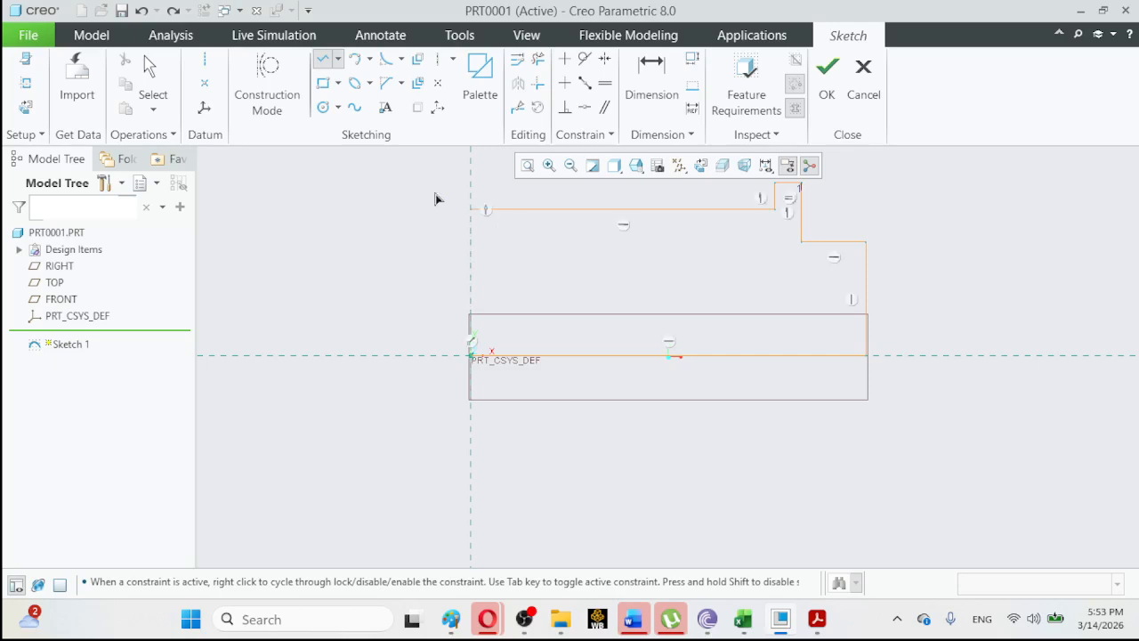
left_click(152, 71)
left_click(945, 368)
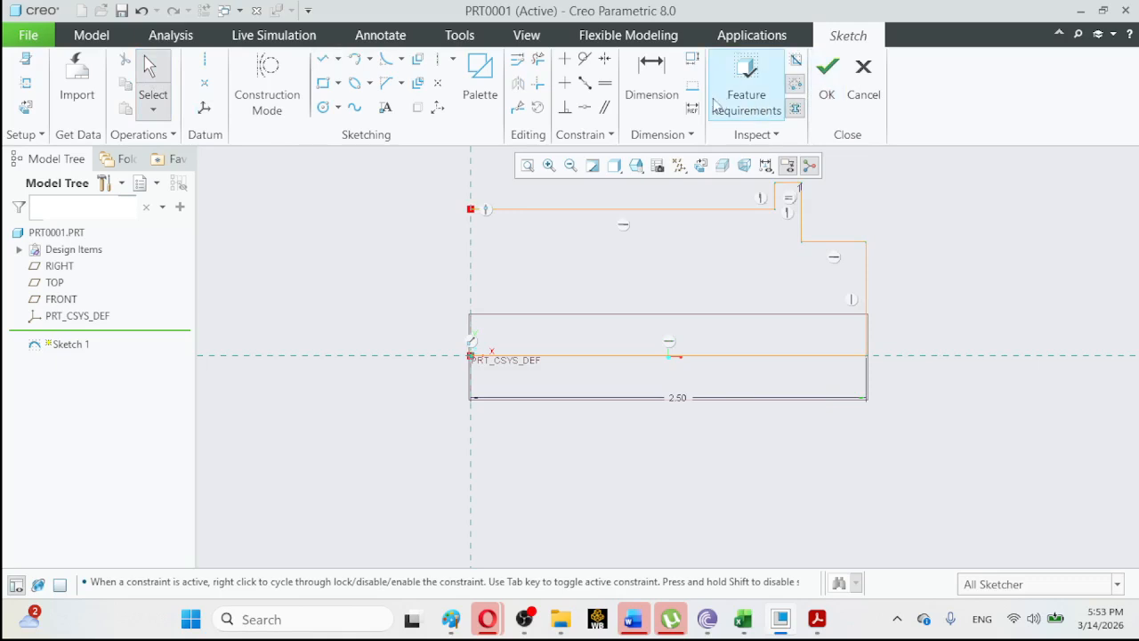
Following the bracket drawing, dimension the profile's right vertical line as 2.5 and place the dimension outside the profile, right of the line.
left_click(868, 278)
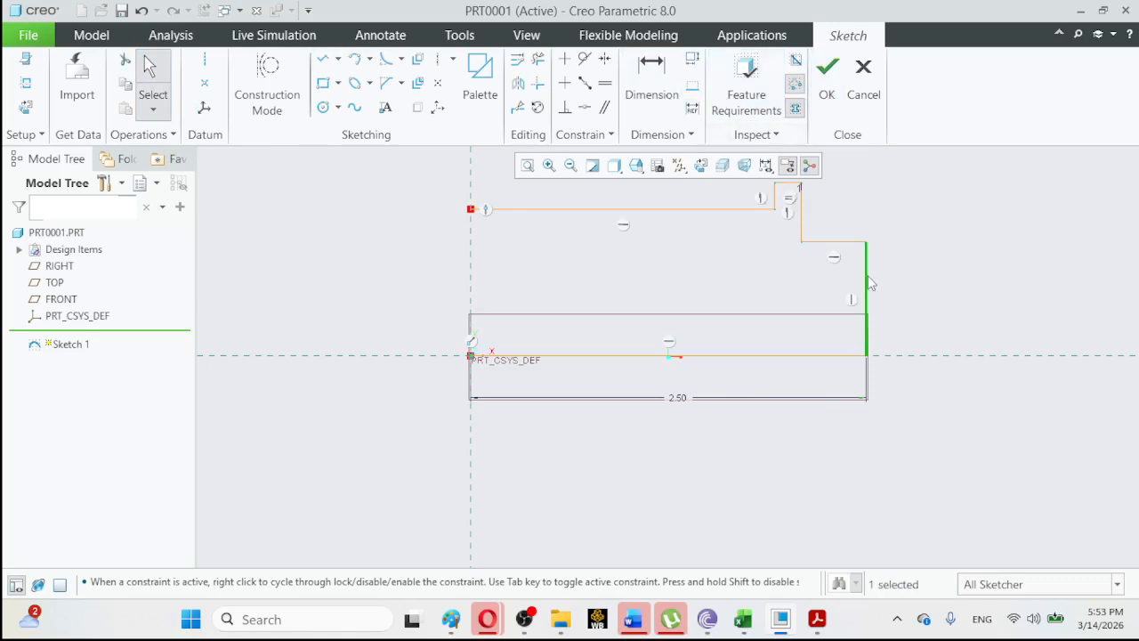
left_click(878, 201)
left_click(817, 620)
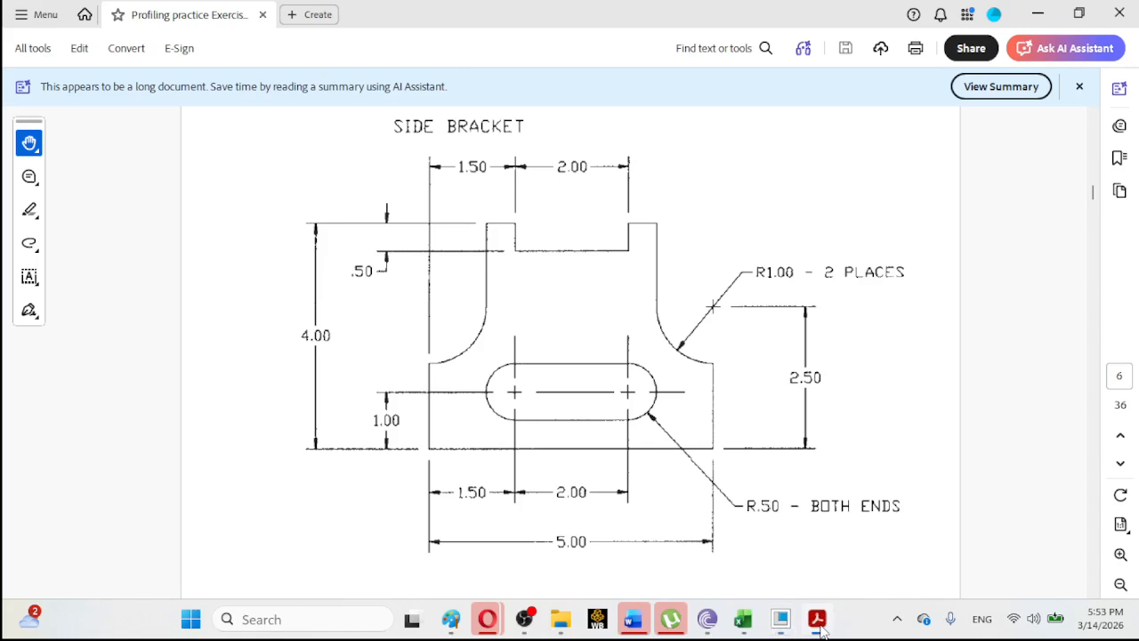
left_click(820, 625)
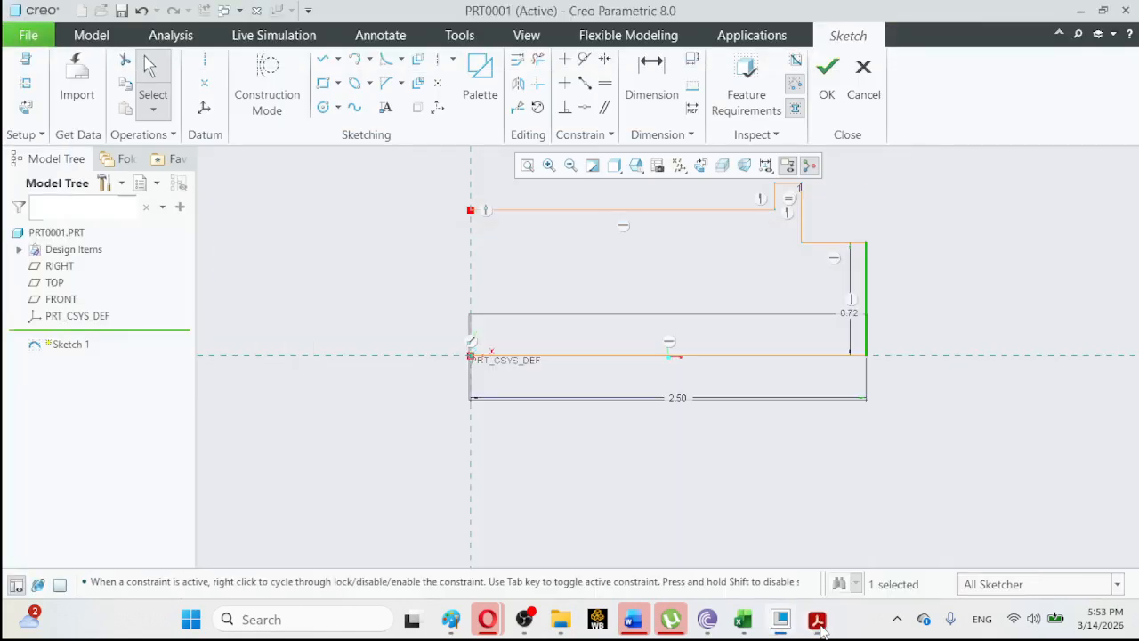
double_click(851, 317)
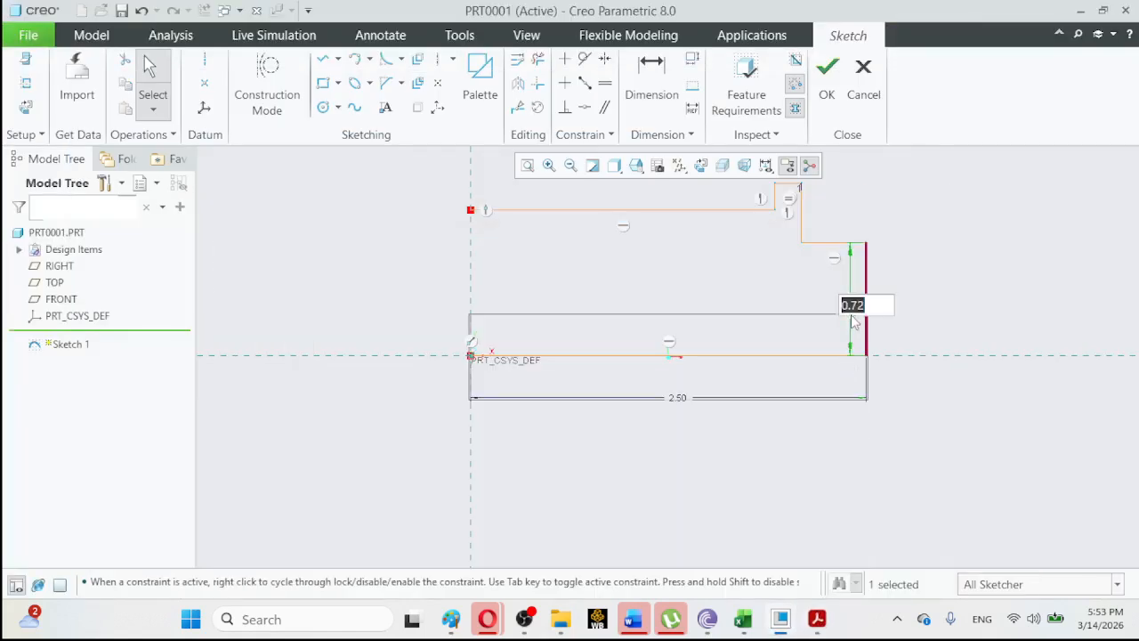
type("2.5")
key("Return")
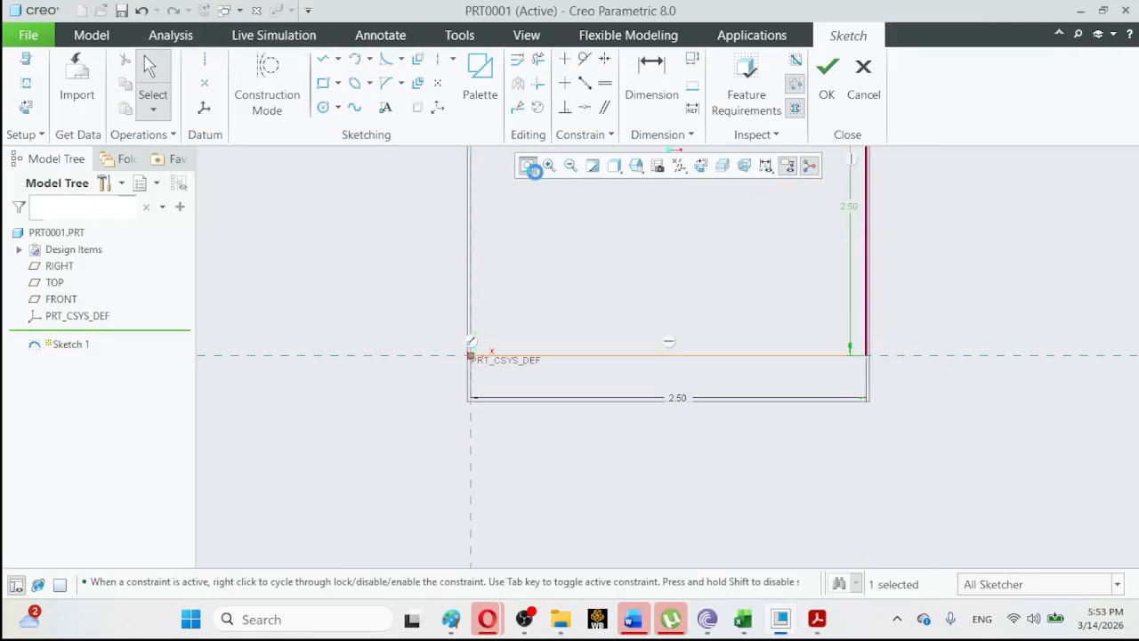
left_click(527, 166)
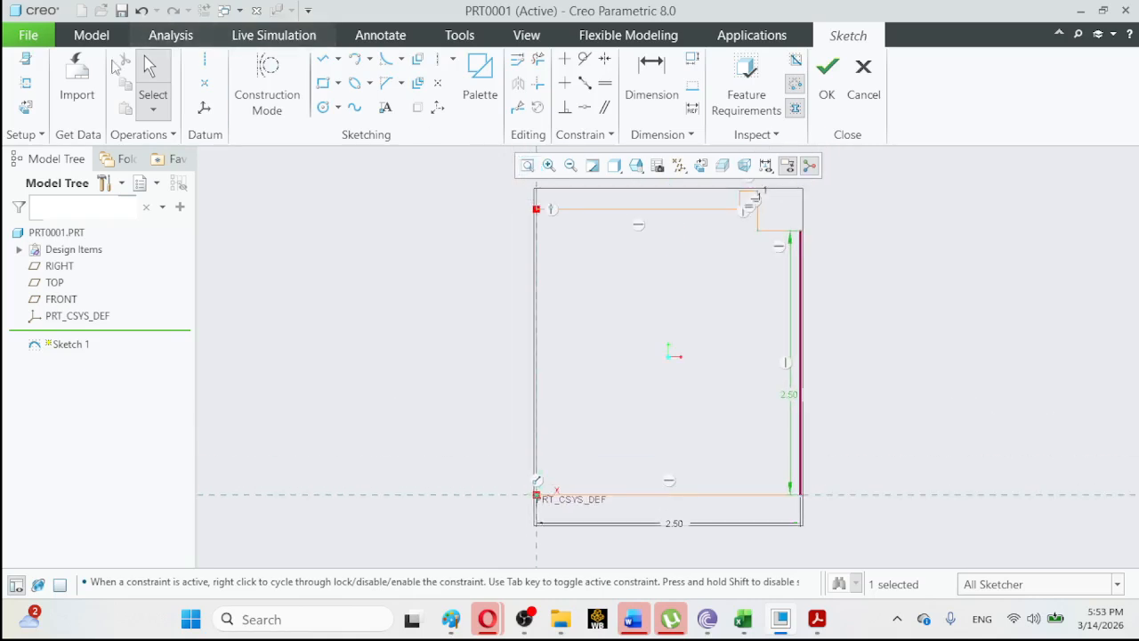
left_click(165, 65)
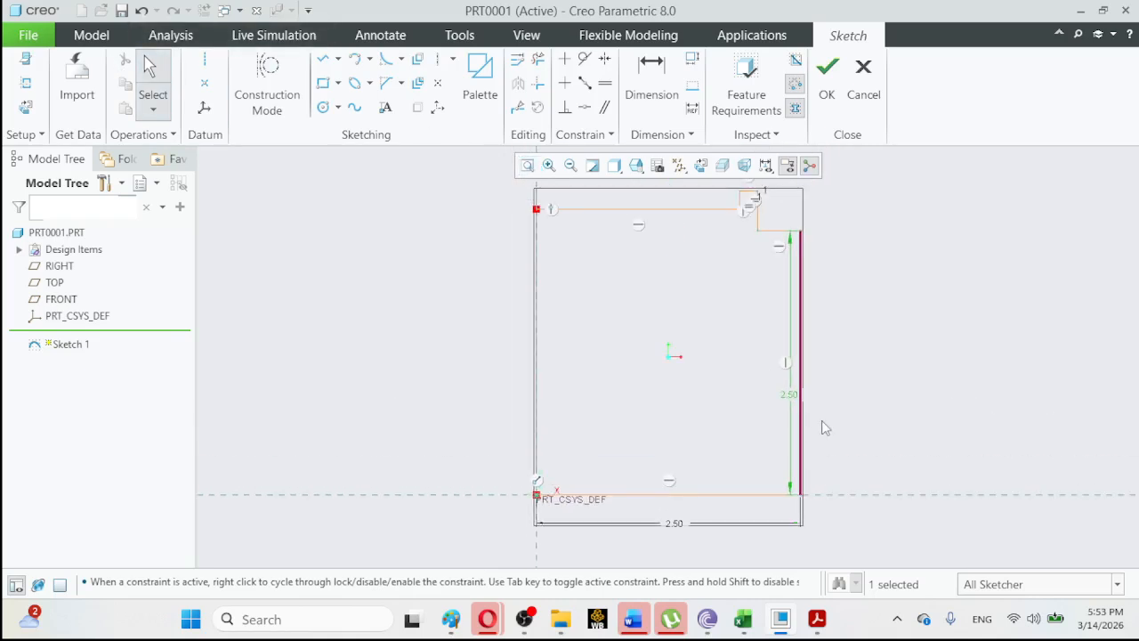
left_click_drag(795, 402, 863, 400)
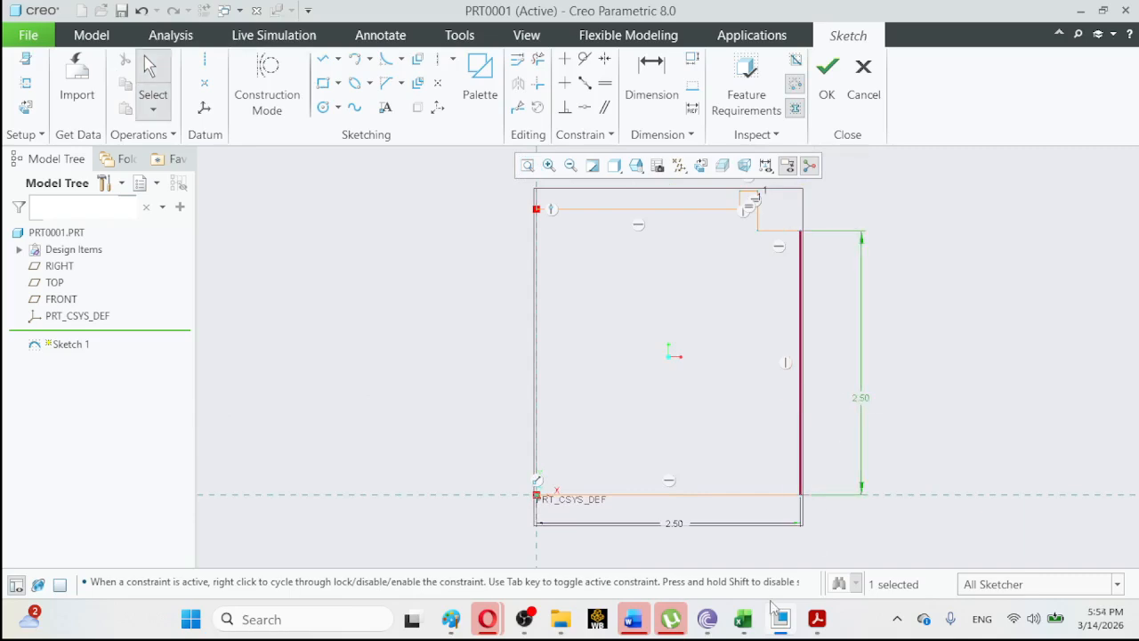
Check the overall height in the bracket drawing and dimension the distance between the topmost short line and the base line as 4.
left_click(817, 626)
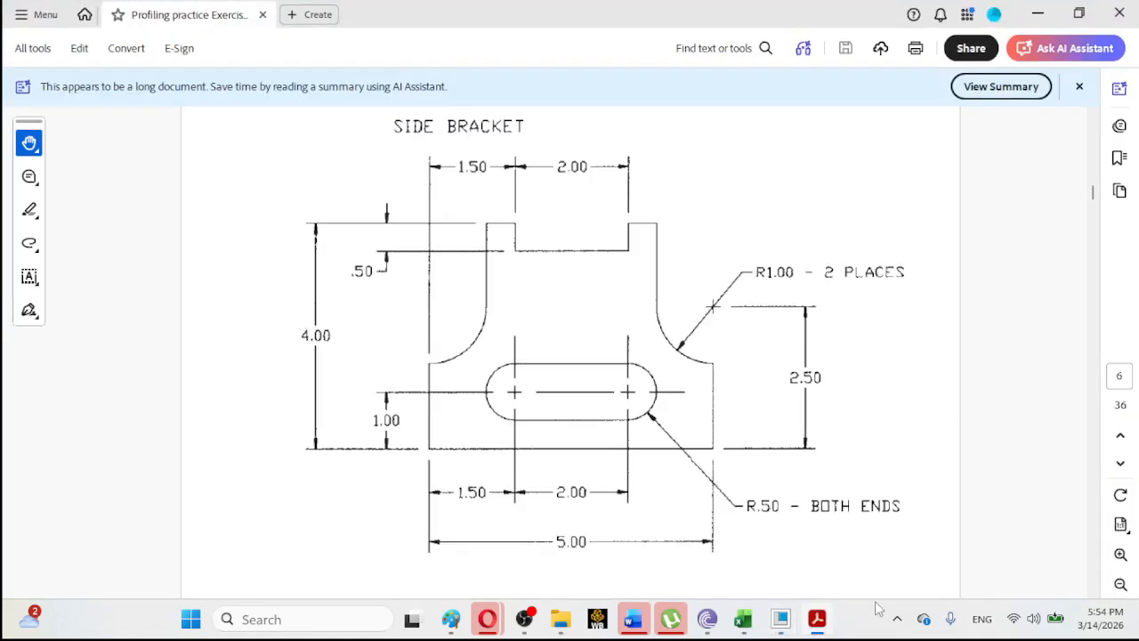
left_click(817, 623)
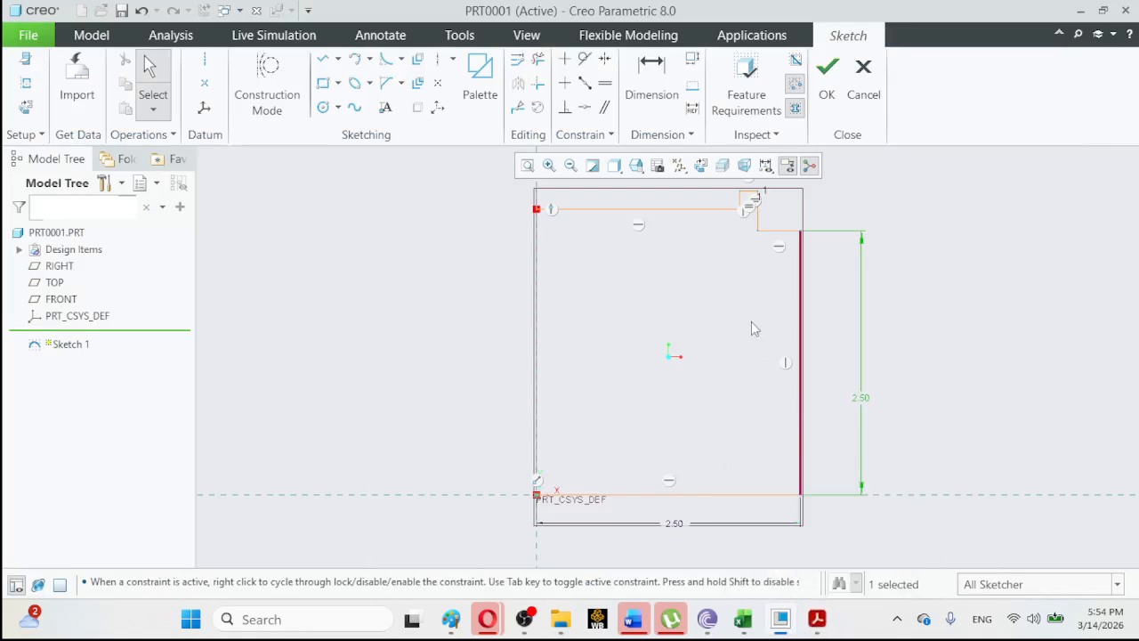
left_click(751, 193)
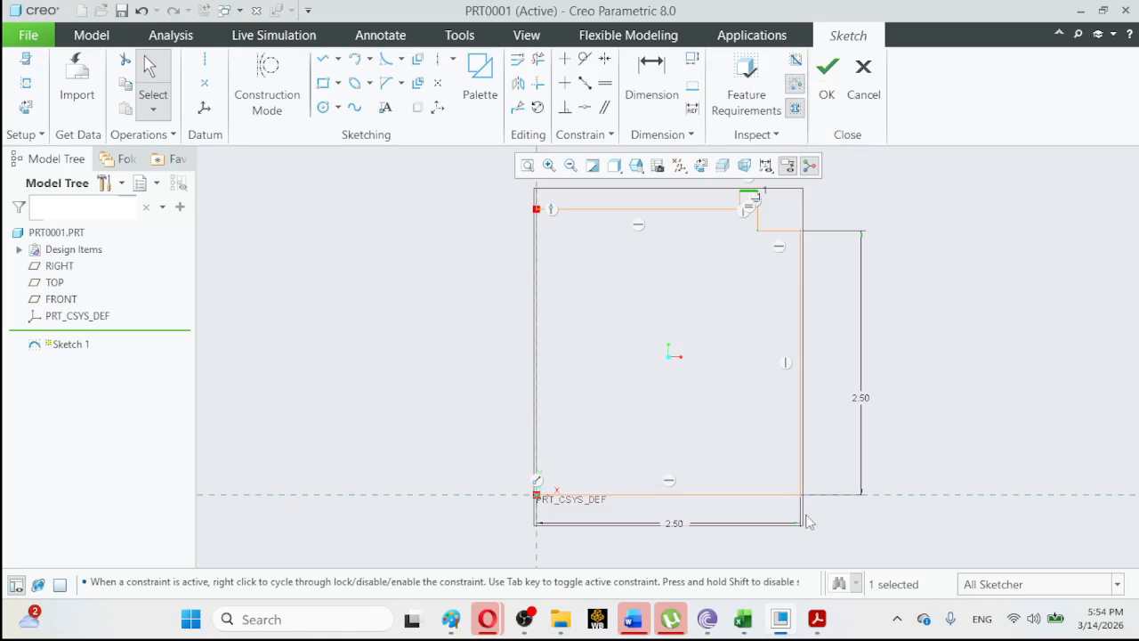
left_click(788, 496, "ctrl")
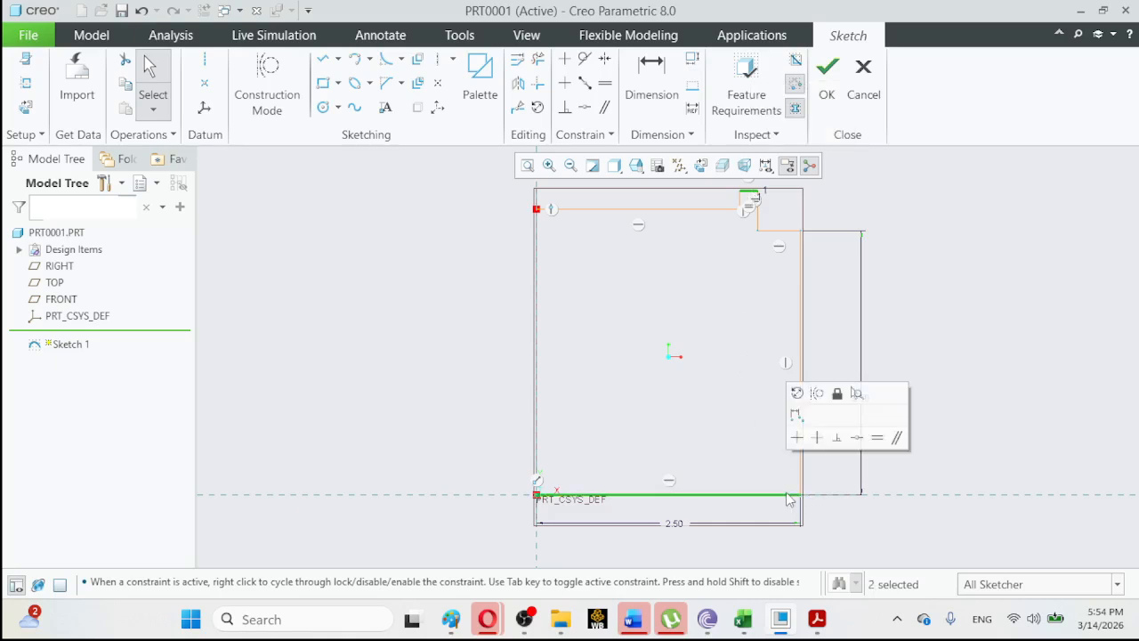
left_click(797, 416)
type("4")
key("Return")
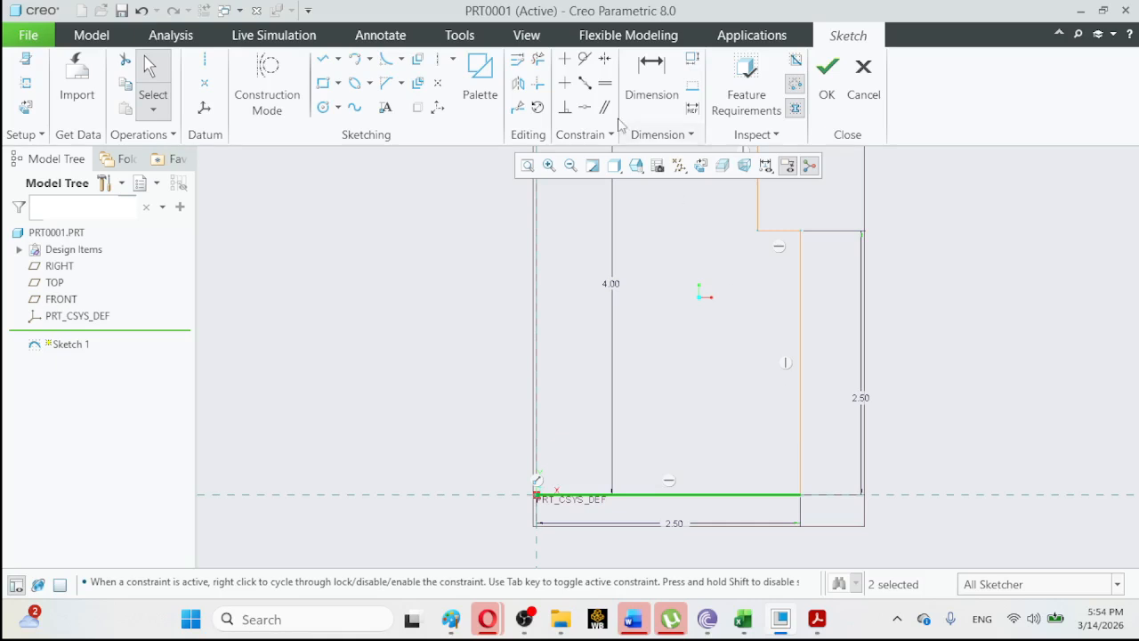
left_click(528, 164)
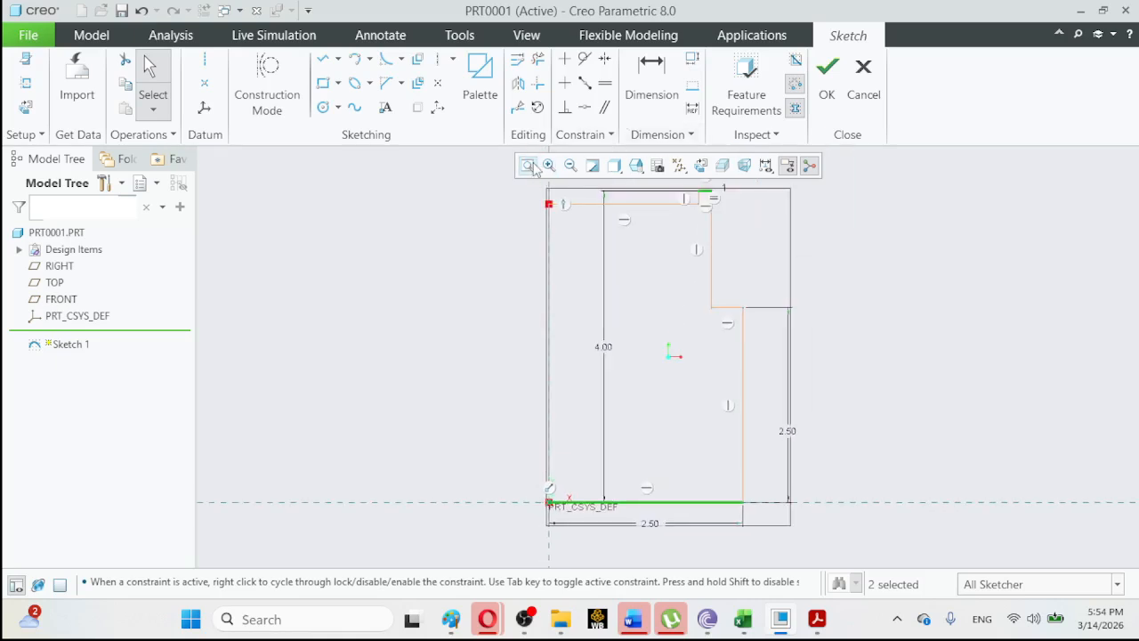
Dimension the horizontal step line at the upper end of the right vertical line with a length of 1.
left_click(735, 311)
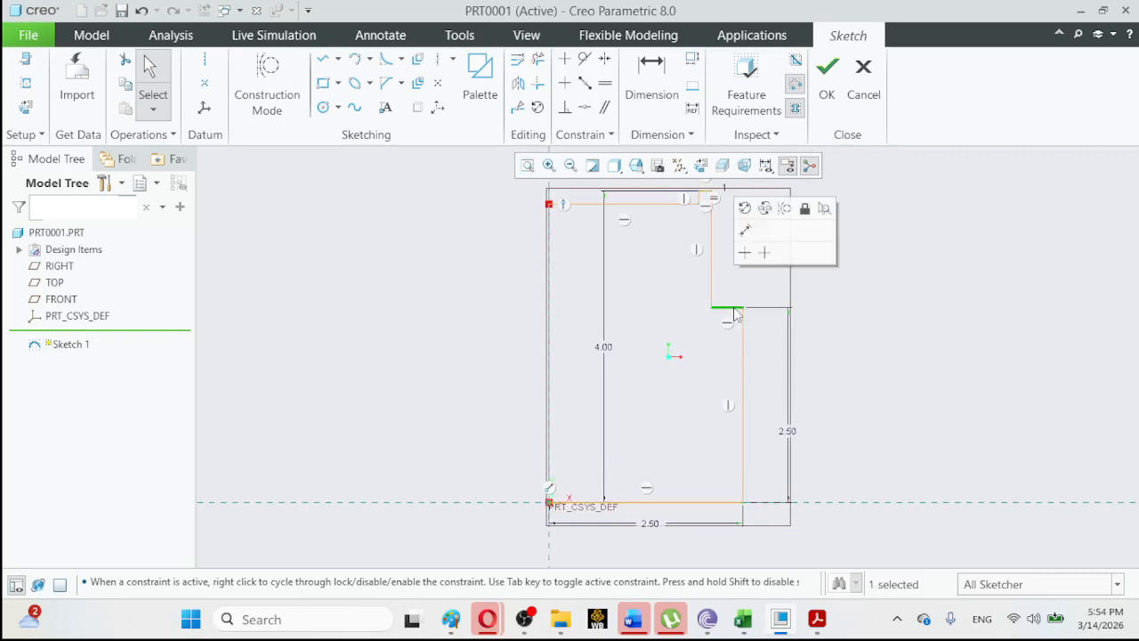
left_click(744, 231)
type("1")
key("Return")
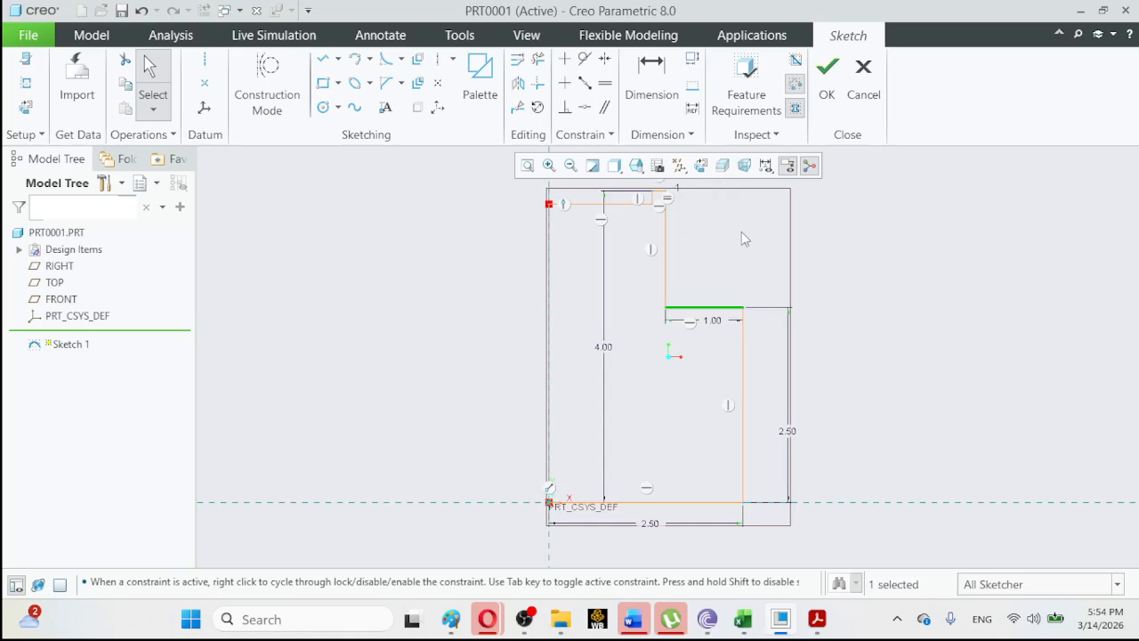
Check the notch sizes in the bracket drawing and dimension the topmost short horizontal line as 0.5.
mouse_move(780, 619)
left_click(817, 619)
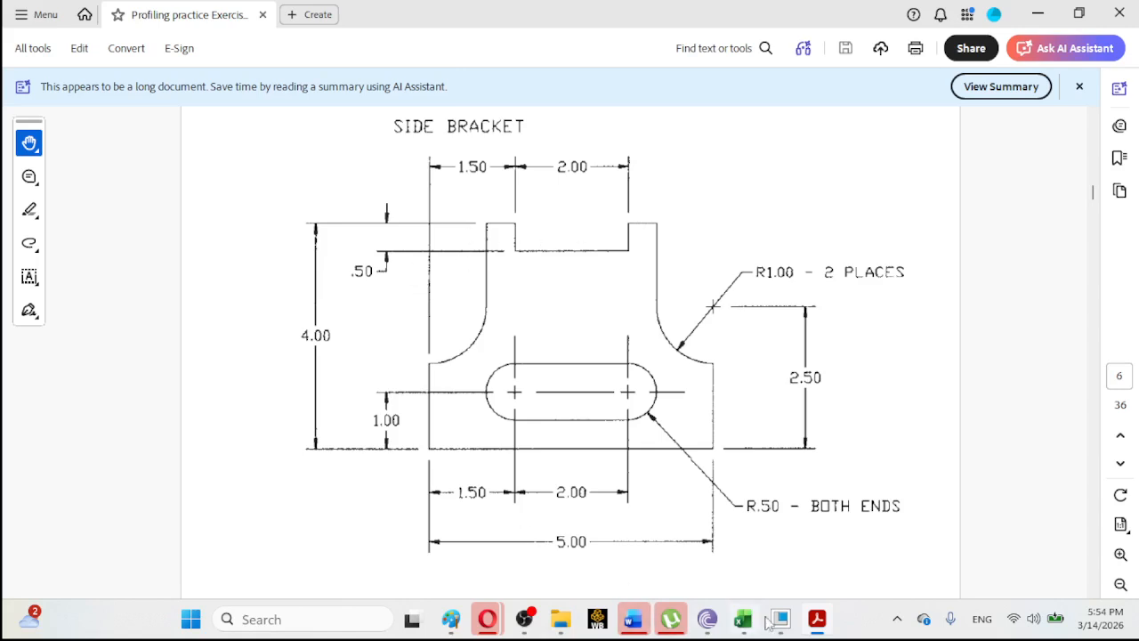
left_click(812, 620)
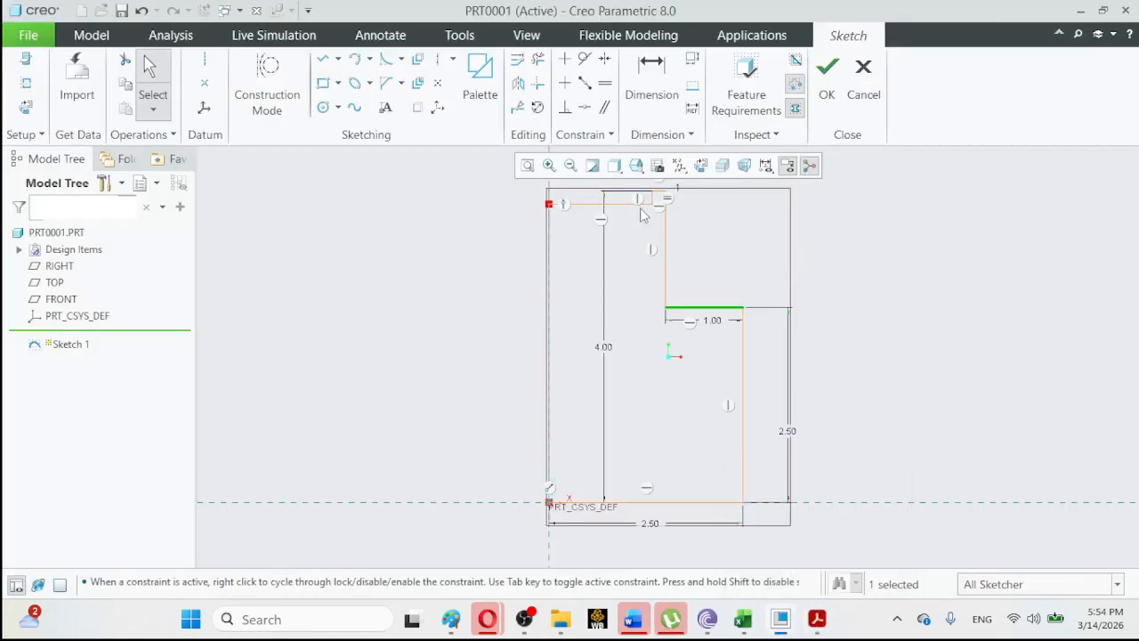
left_click(659, 199)
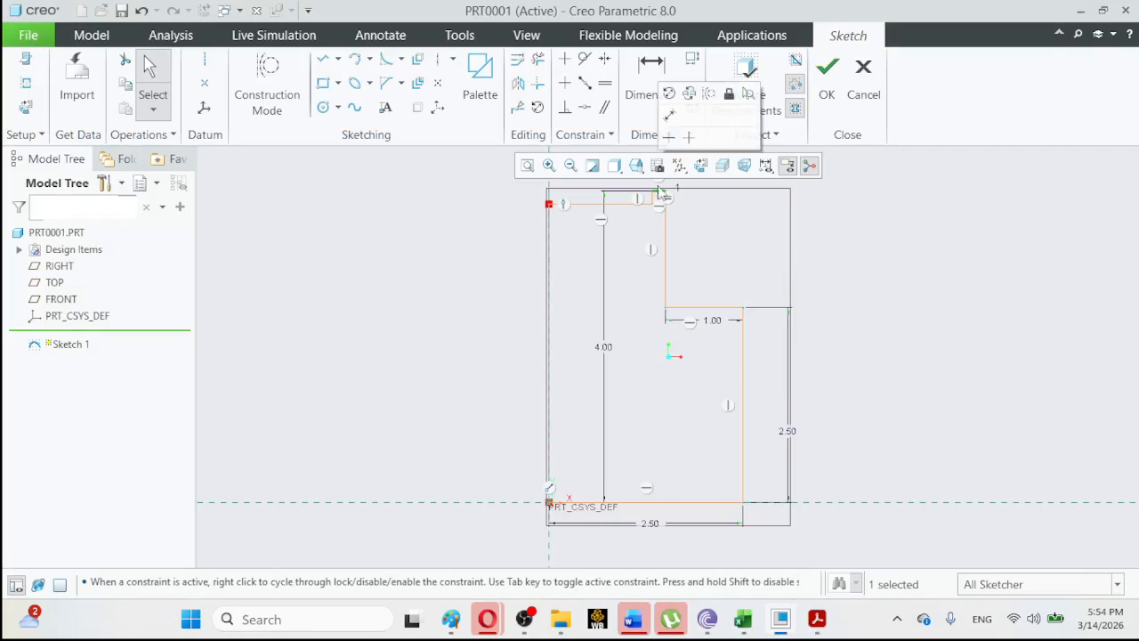
left_click(667, 119)
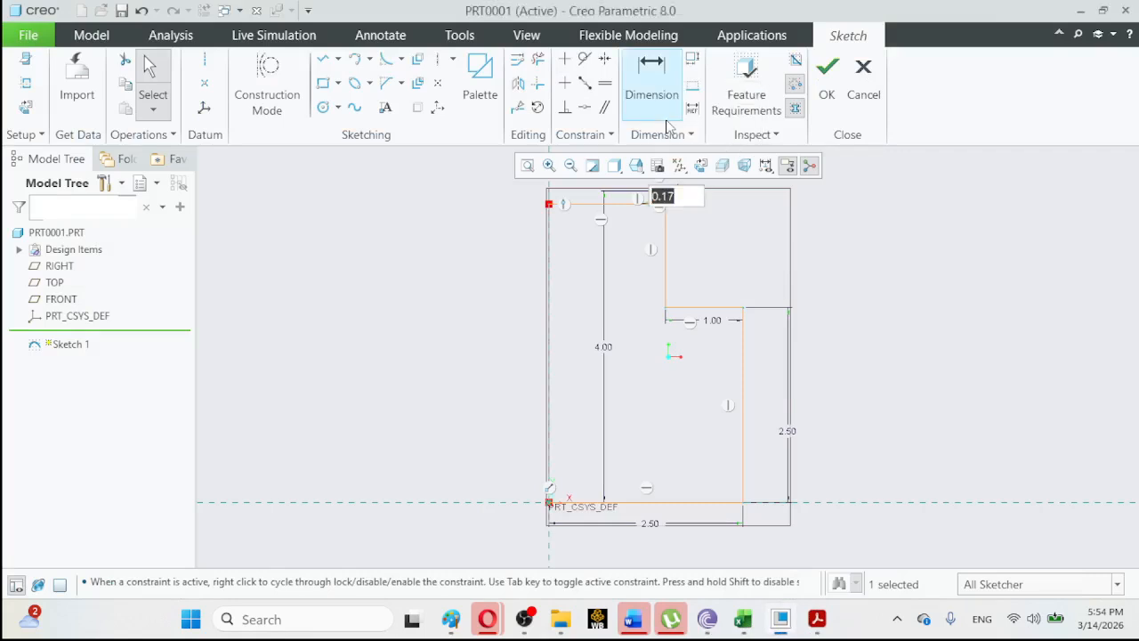
type("0.5")
key("Return")
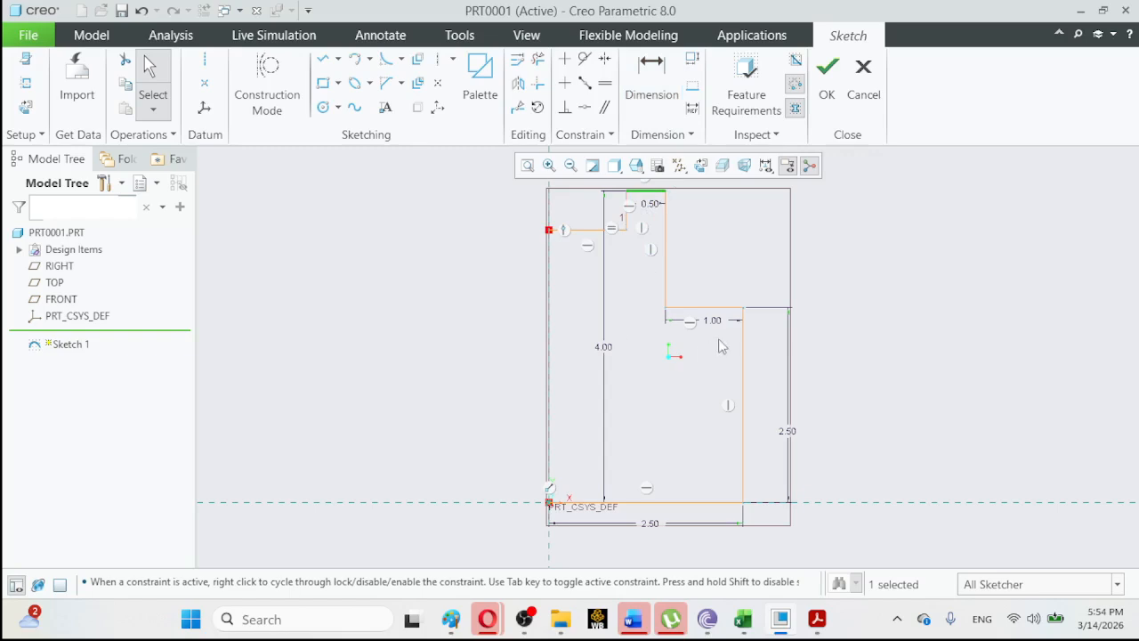
Sketch a circle centred on the step's outer corner and passing through its inner corner.
left_click(324, 107)
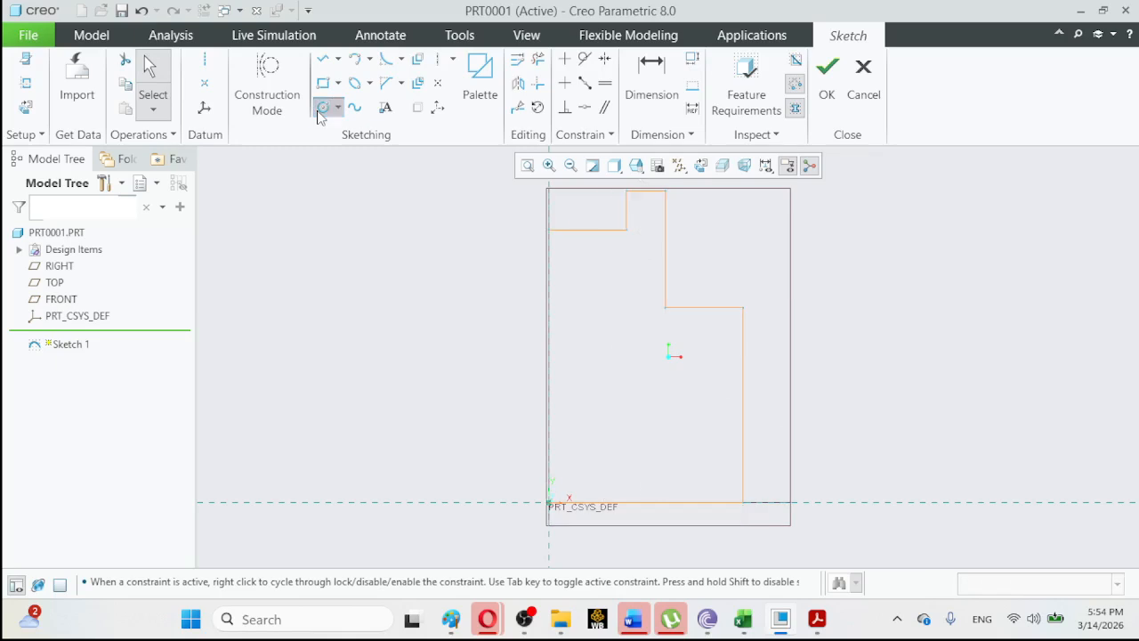
left_click(748, 311)
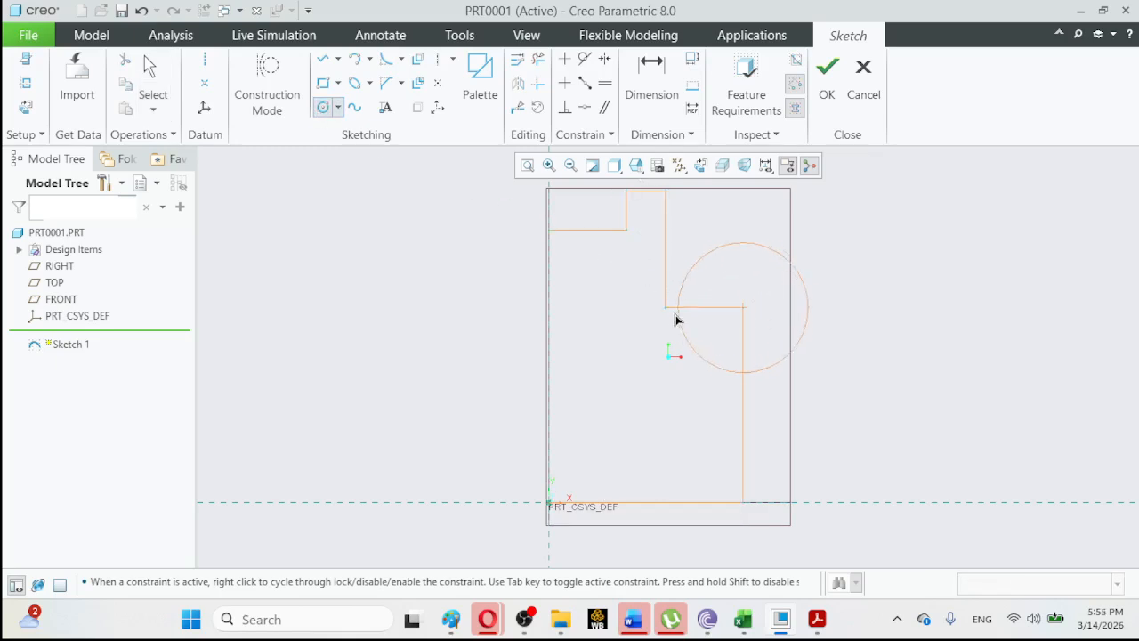
left_click(669, 318)
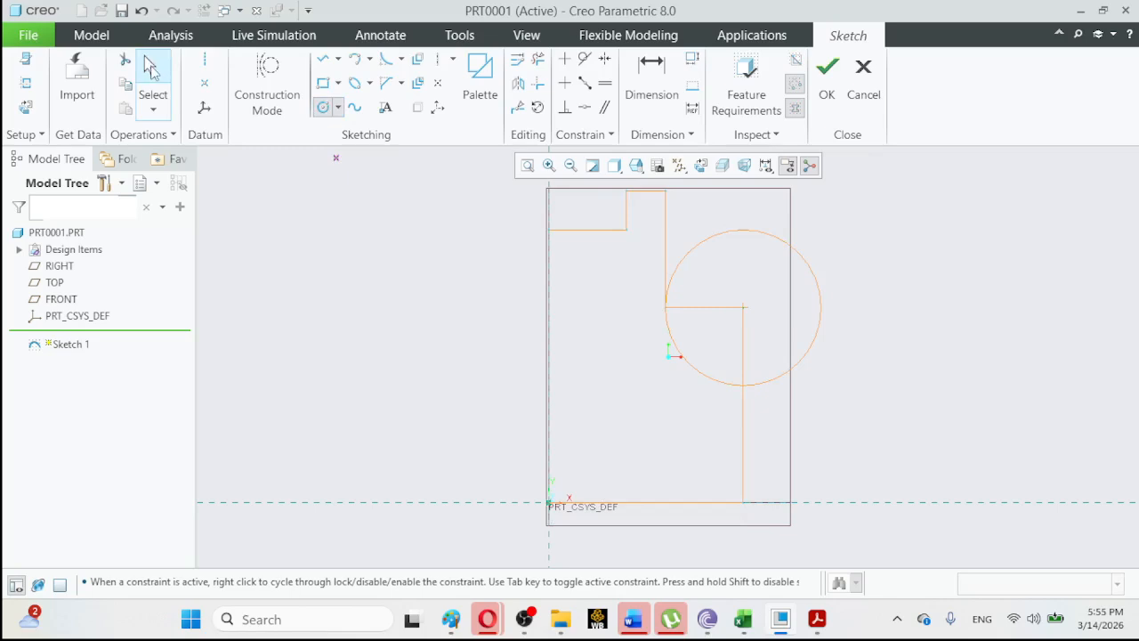
left_click(152, 73)
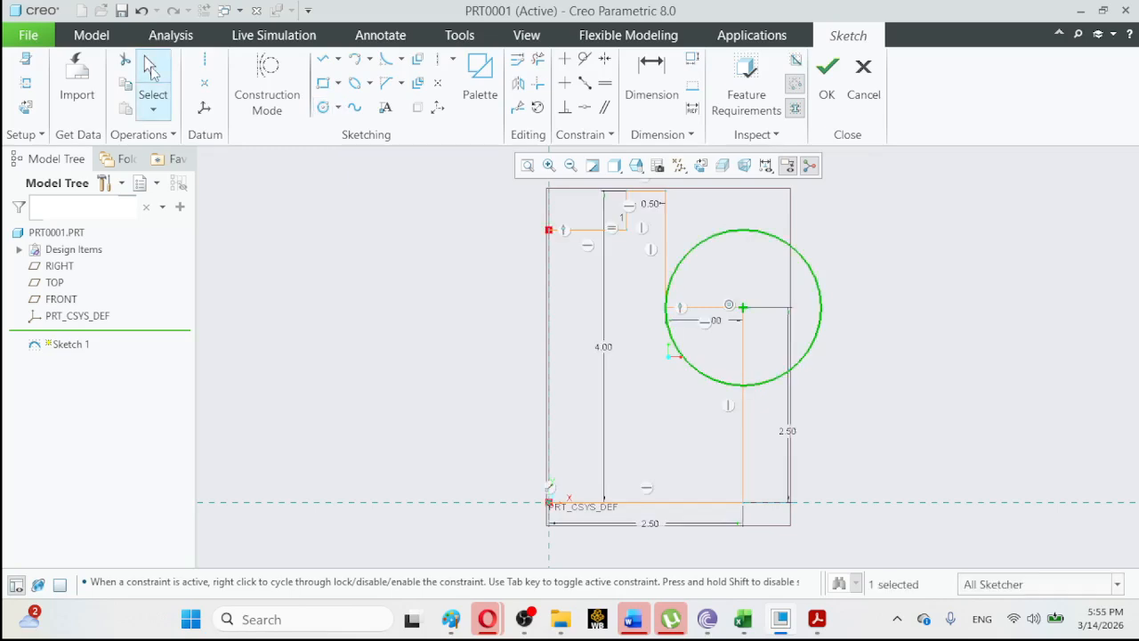
Trim the circle to its lower-left quarter arc and remove the step's horizontal line and the vertical segment above the arc.
left_click(541, 62)
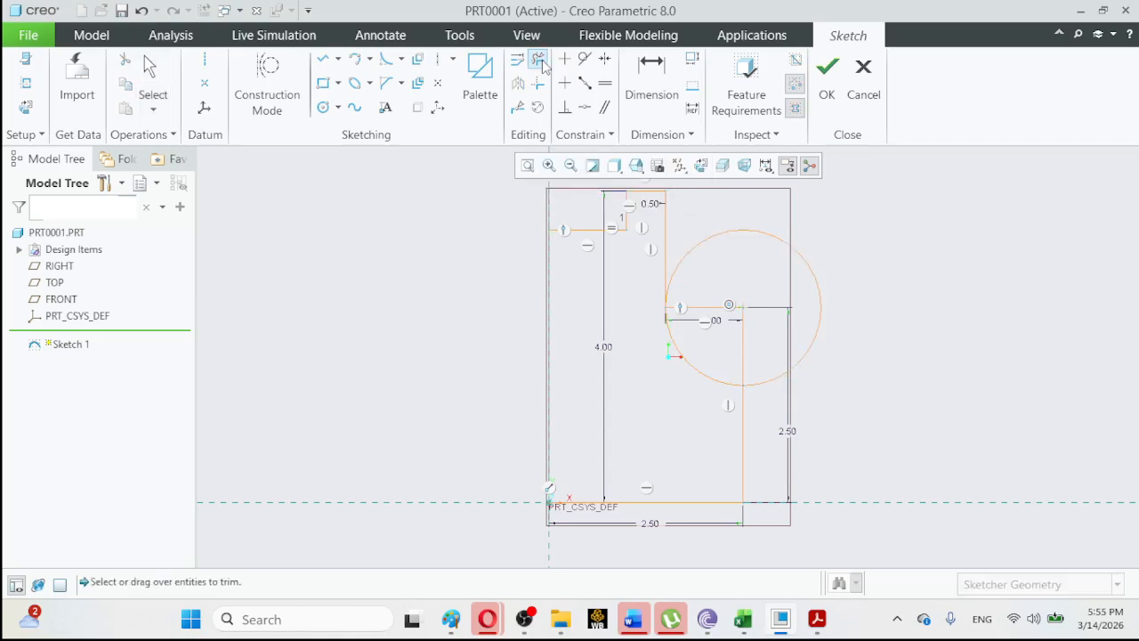
left_click(703, 251)
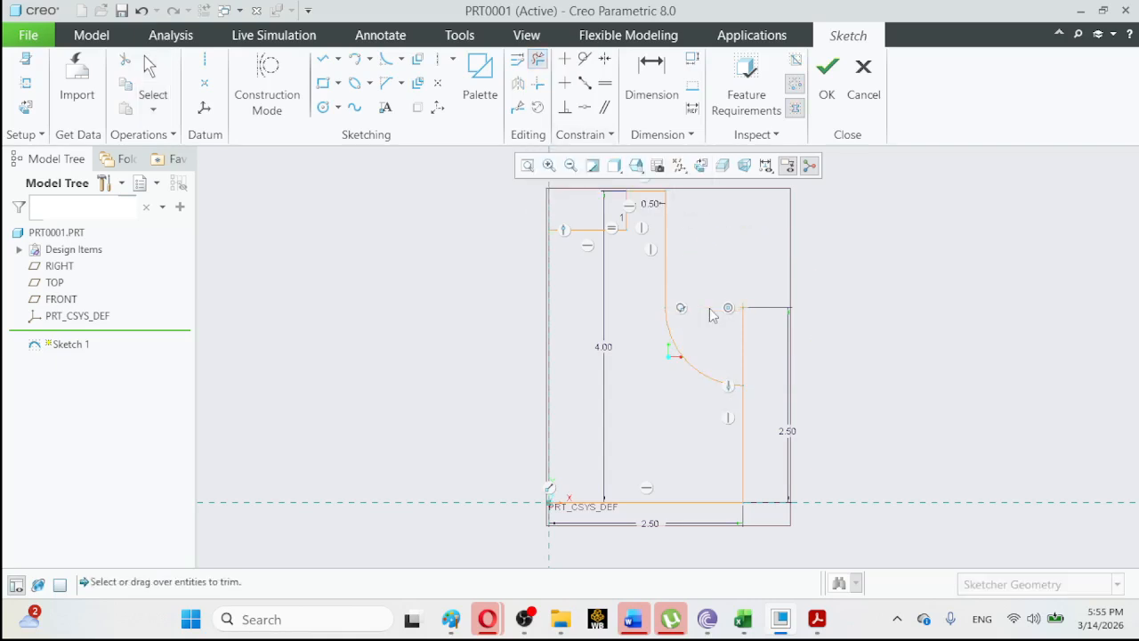
left_click(743, 349)
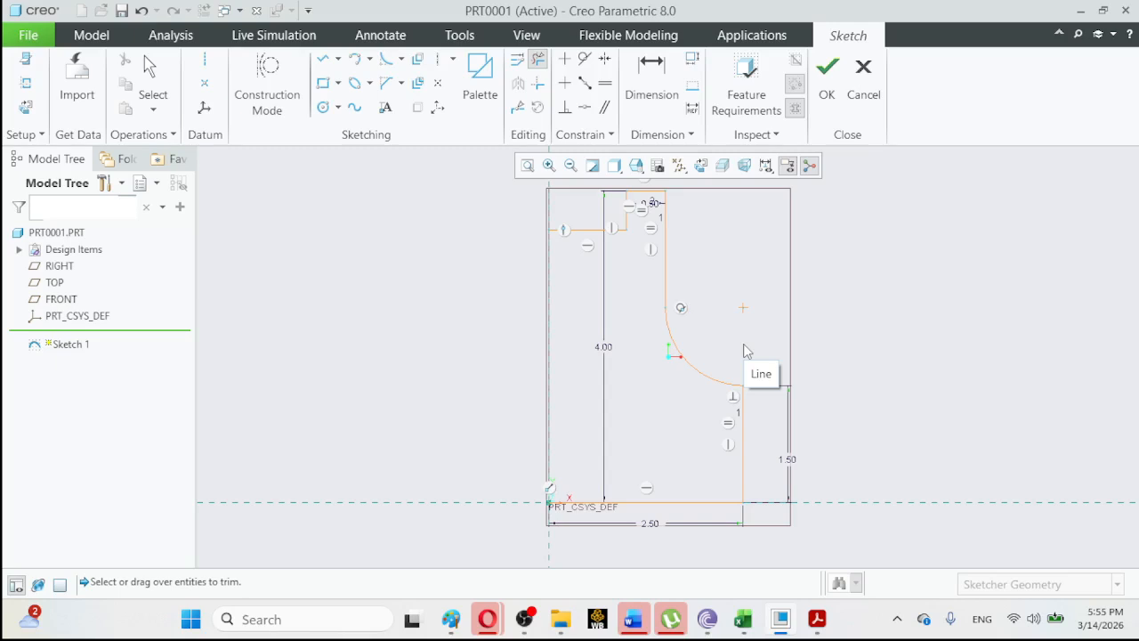
Check the bracket drawing and place a vertical centerline along the sketch's vertical reference through the origin.
left_click(817, 621)
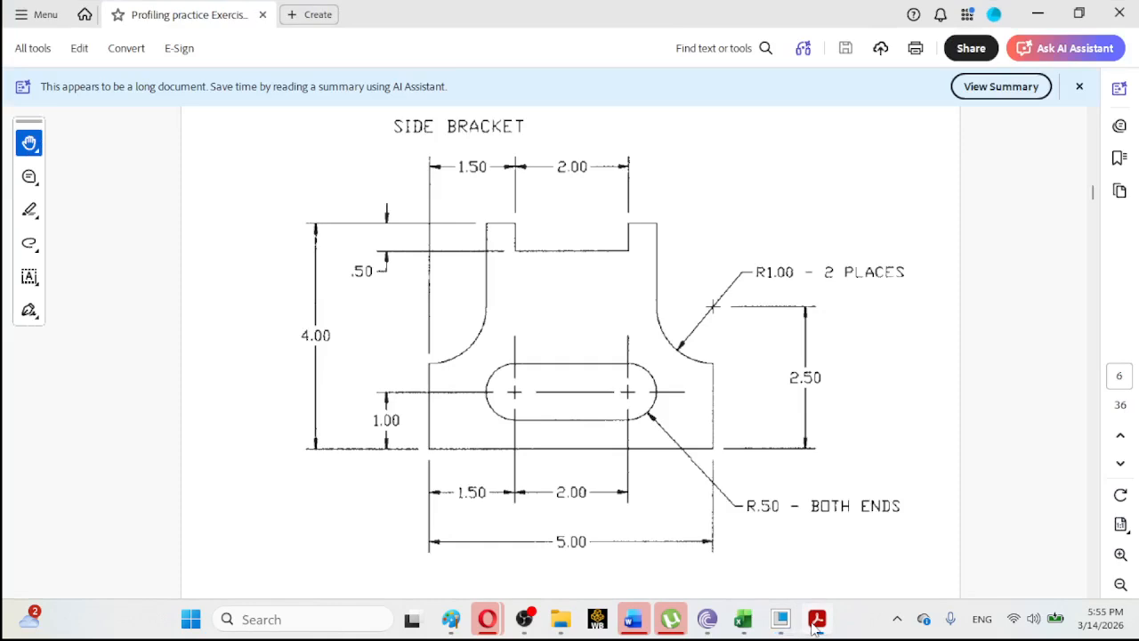
left_click(816, 621)
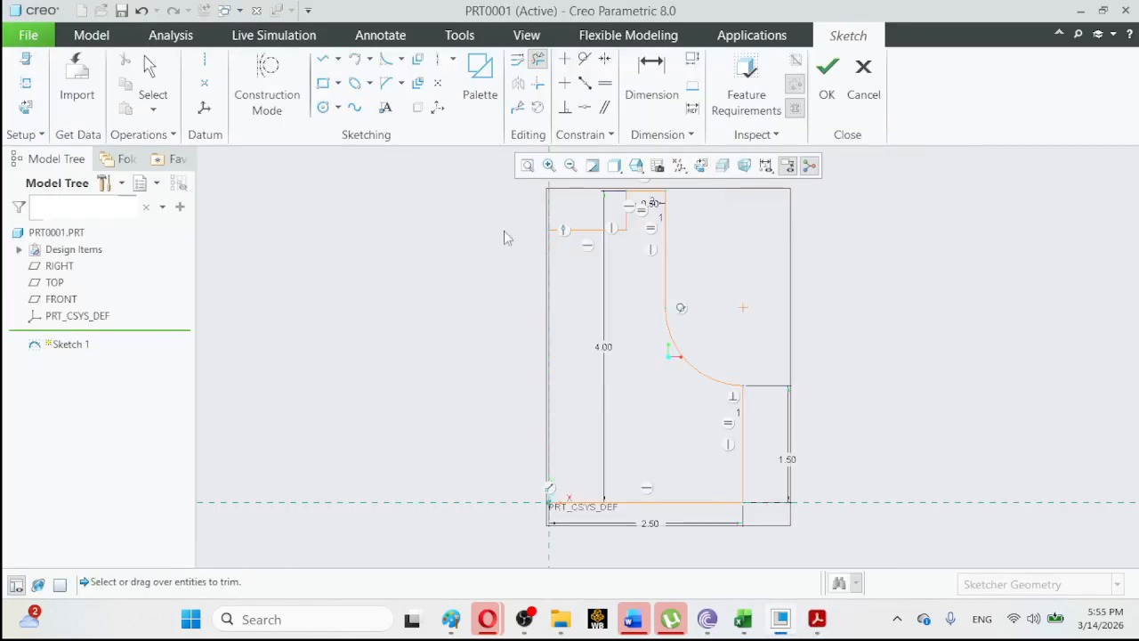
left_click(438, 59)
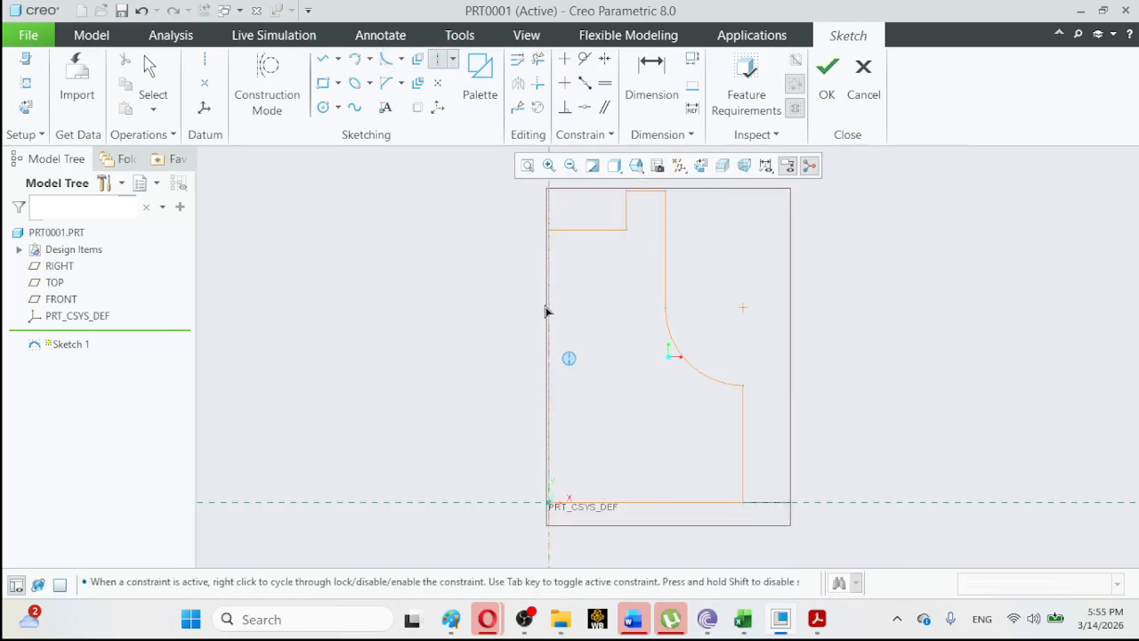
left_click(159, 70)
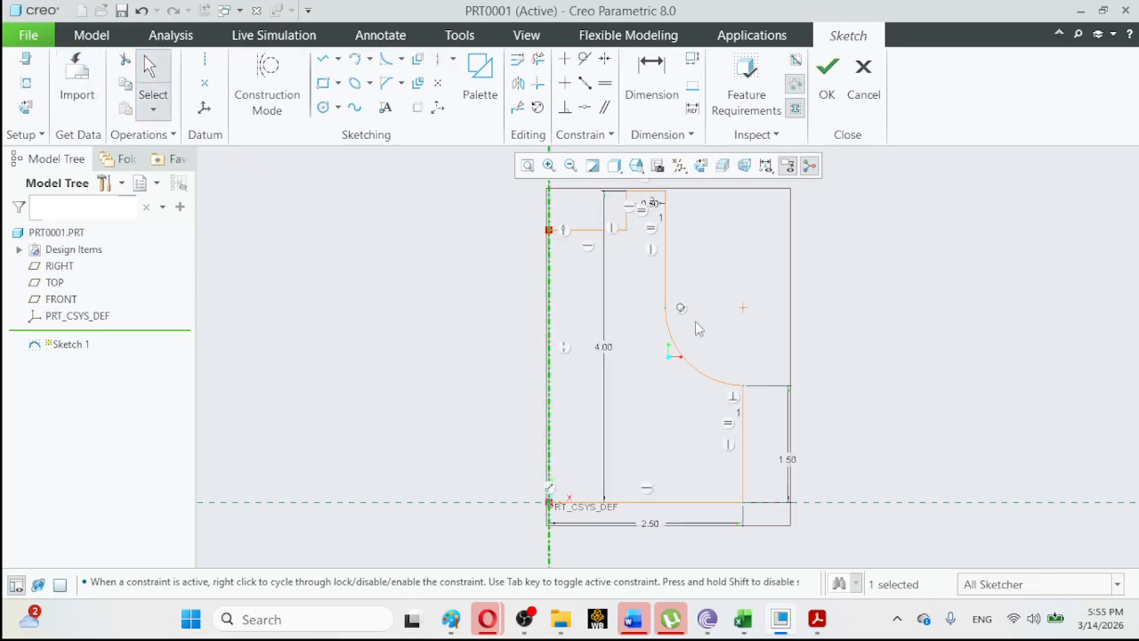
Mirror the whole right-half profile about the vertical centerline to complete the bracket outline.
left_click_drag(820, 540, 705, 473)
left_click_drag(570, 356, 537, 185)
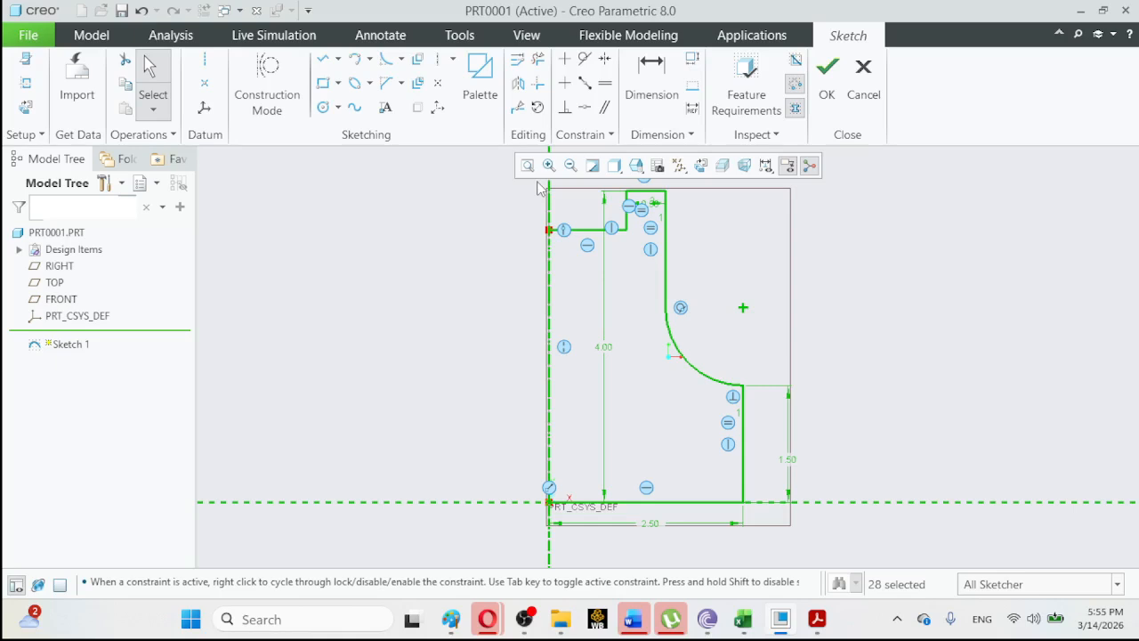
left_click(519, 85)
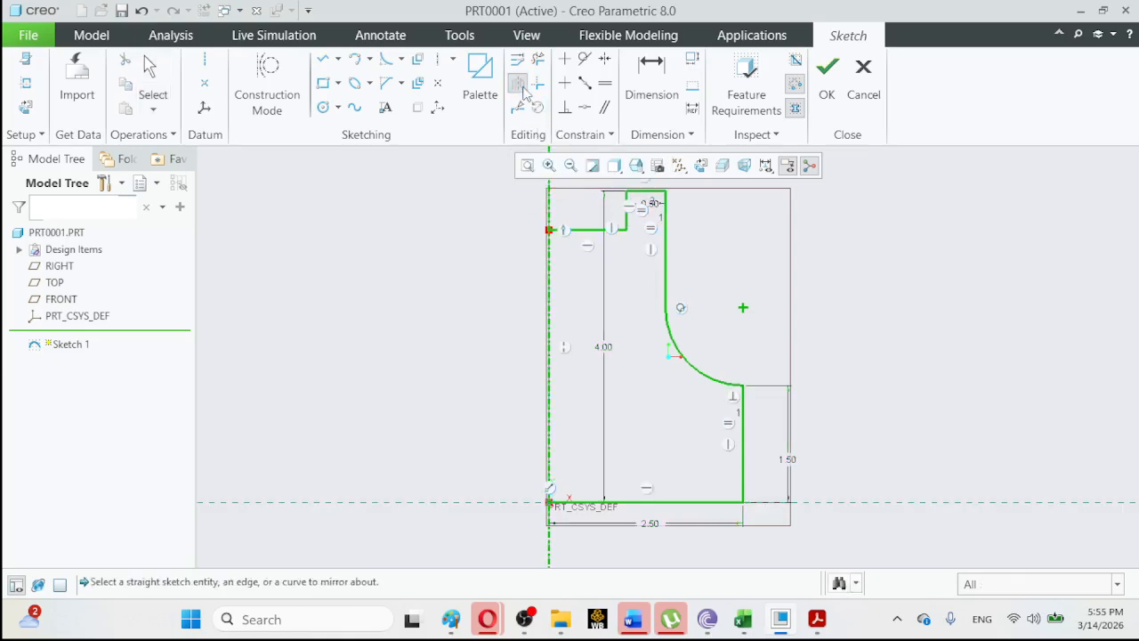
left_click(547, 545)
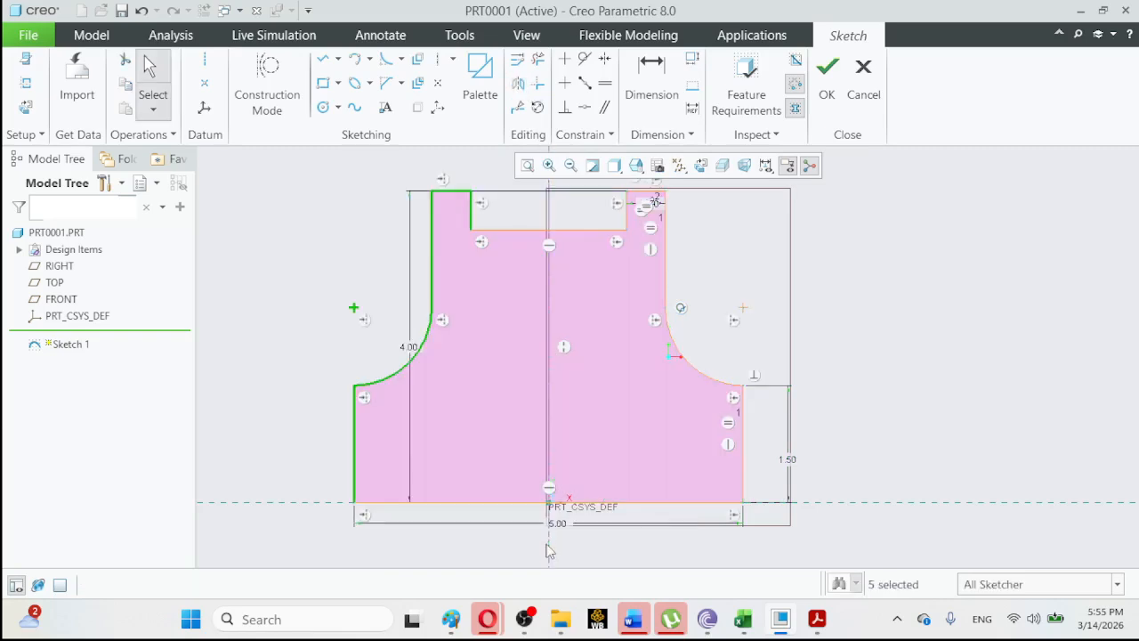
left_click(527, 167)
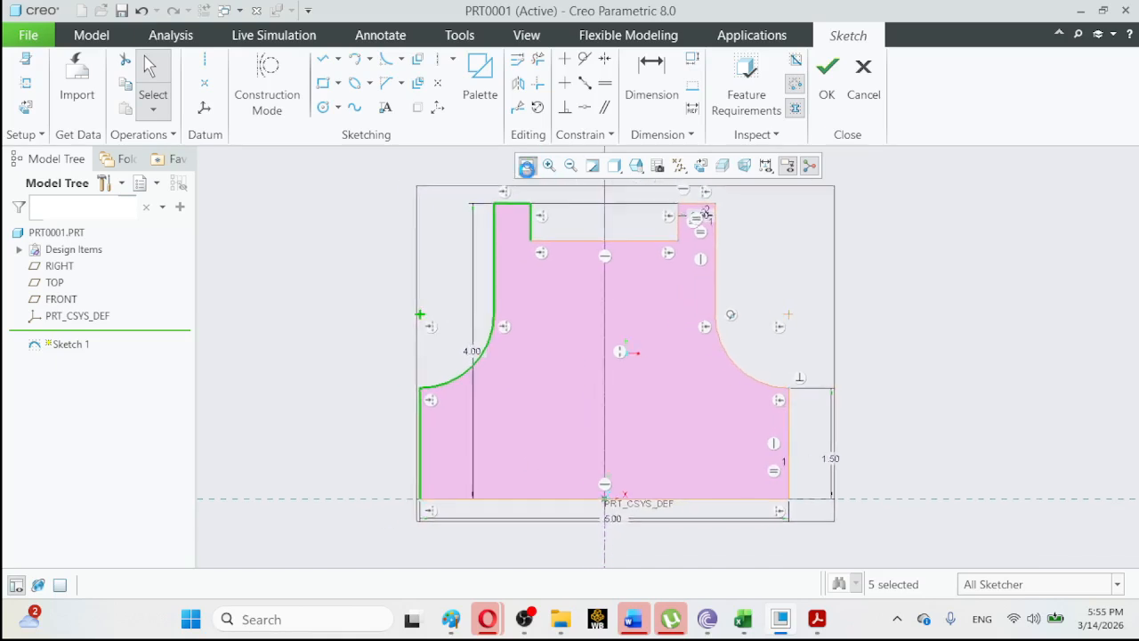
Check the slot in the bracket drawing and sketch a rectangle across the centerline in the bracket's lower half.
left_click(814, 623)
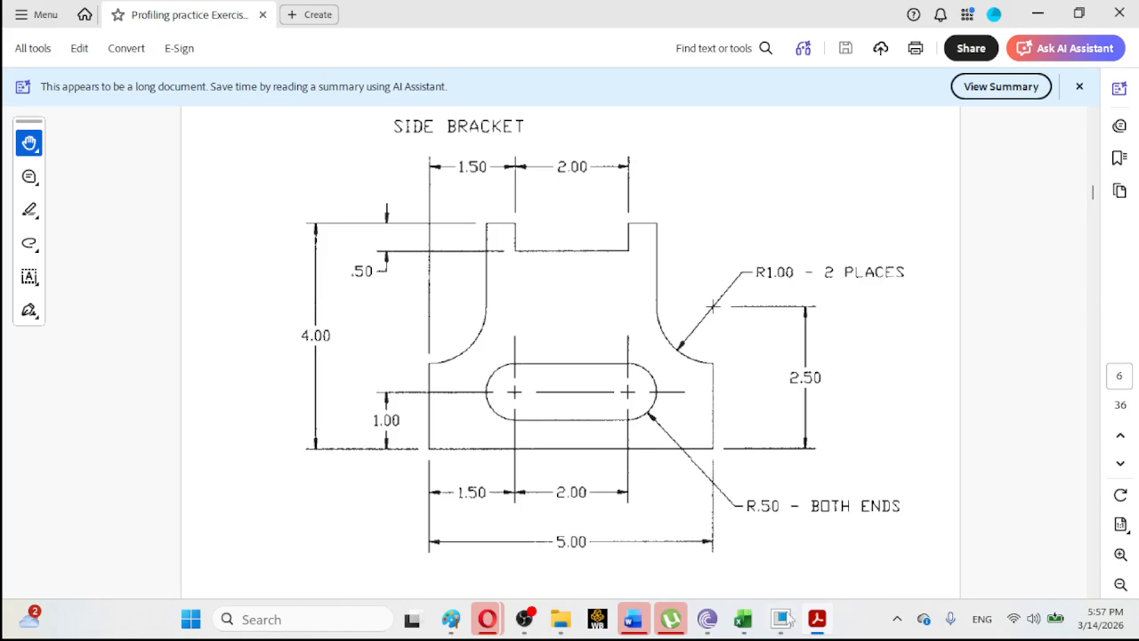
mouse_move(787, 632)
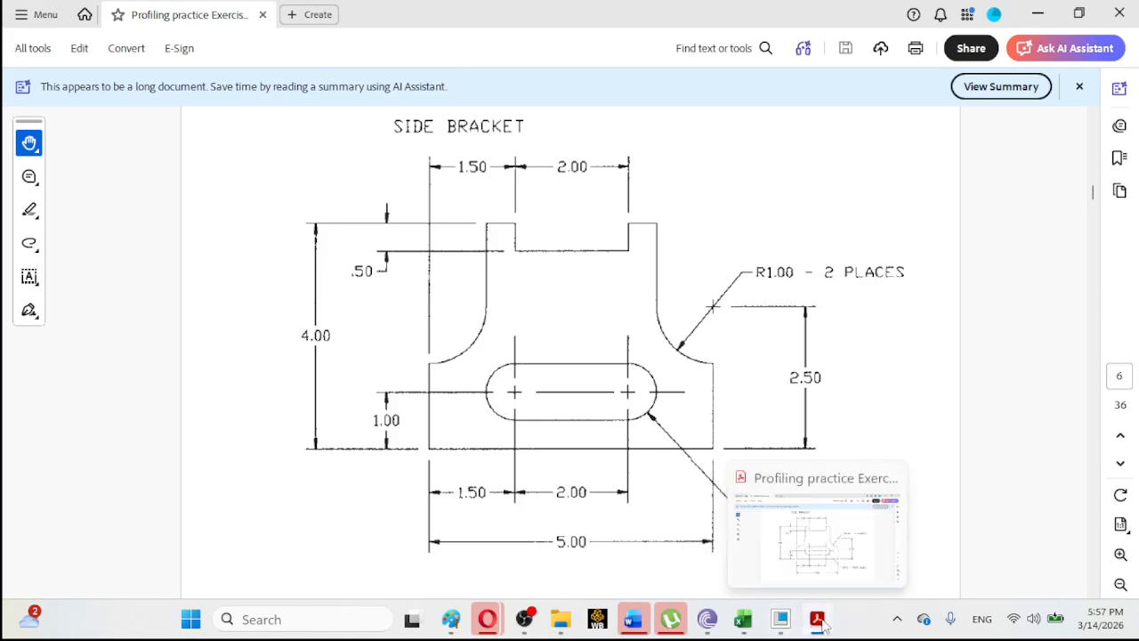
left_click(818, 620)
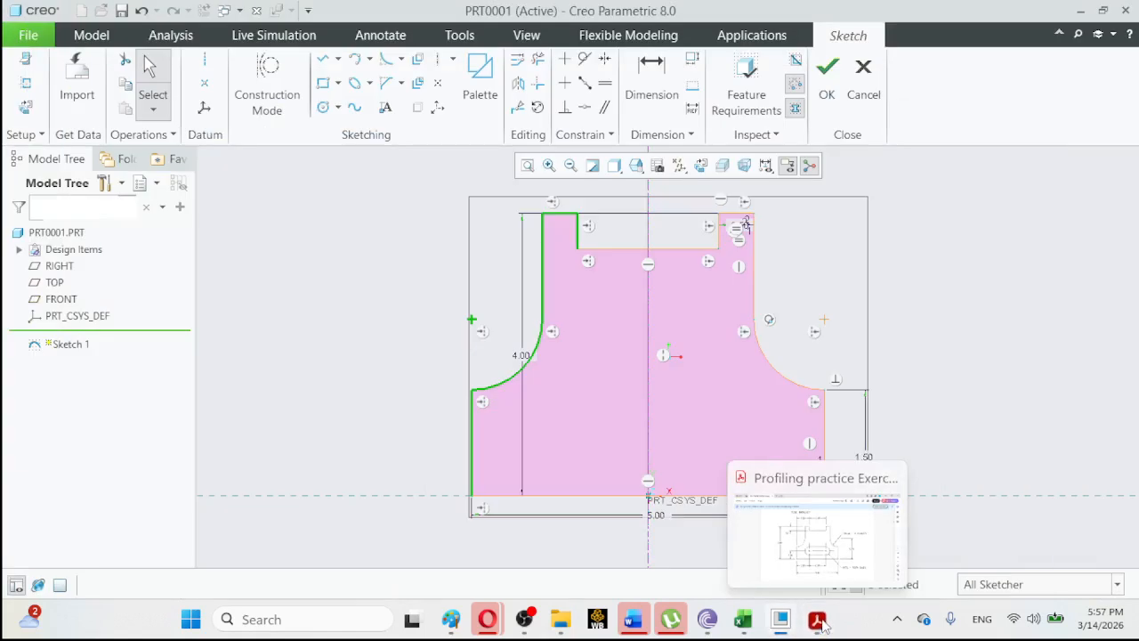
left_click(323, 84)
left_click(587, 405)
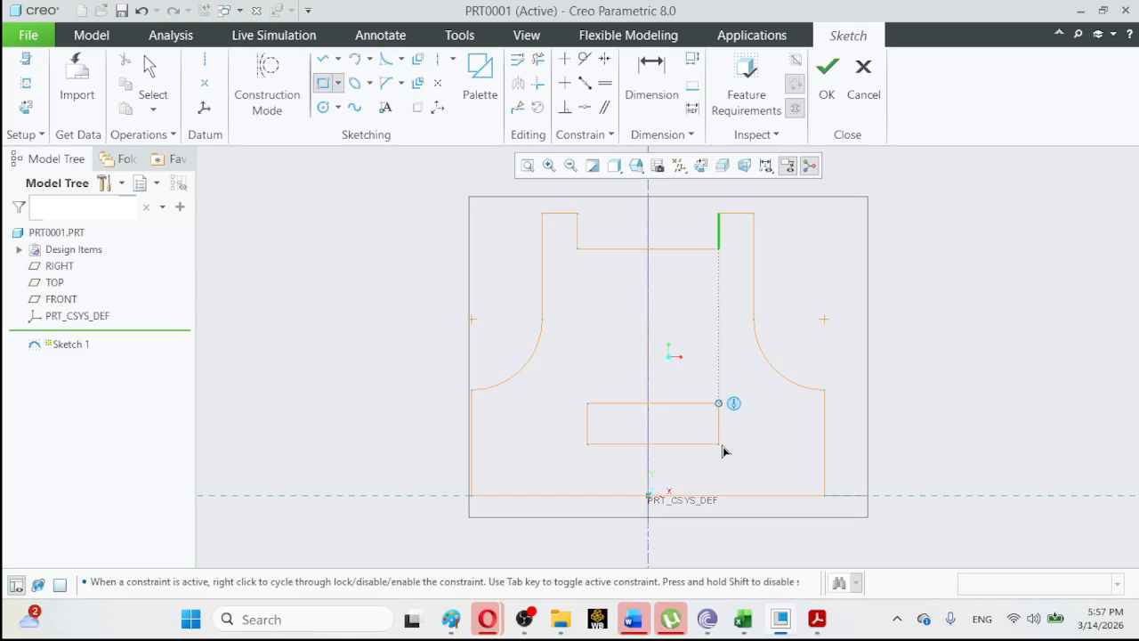
left_click(717, 446)
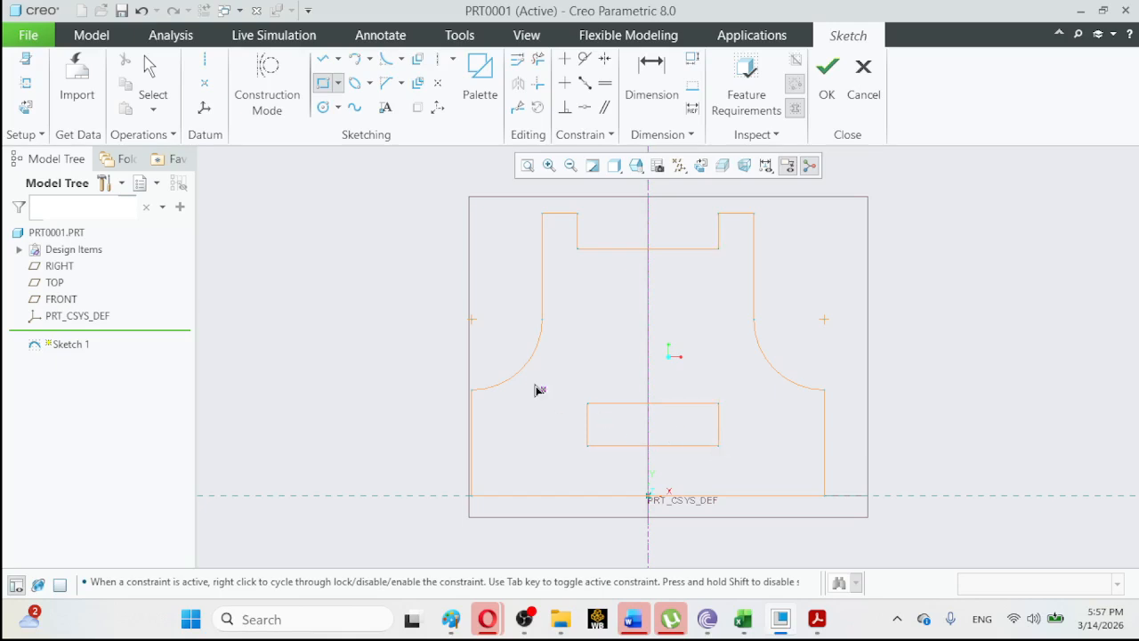
left_click(149, 69)
key("ctrl+a")
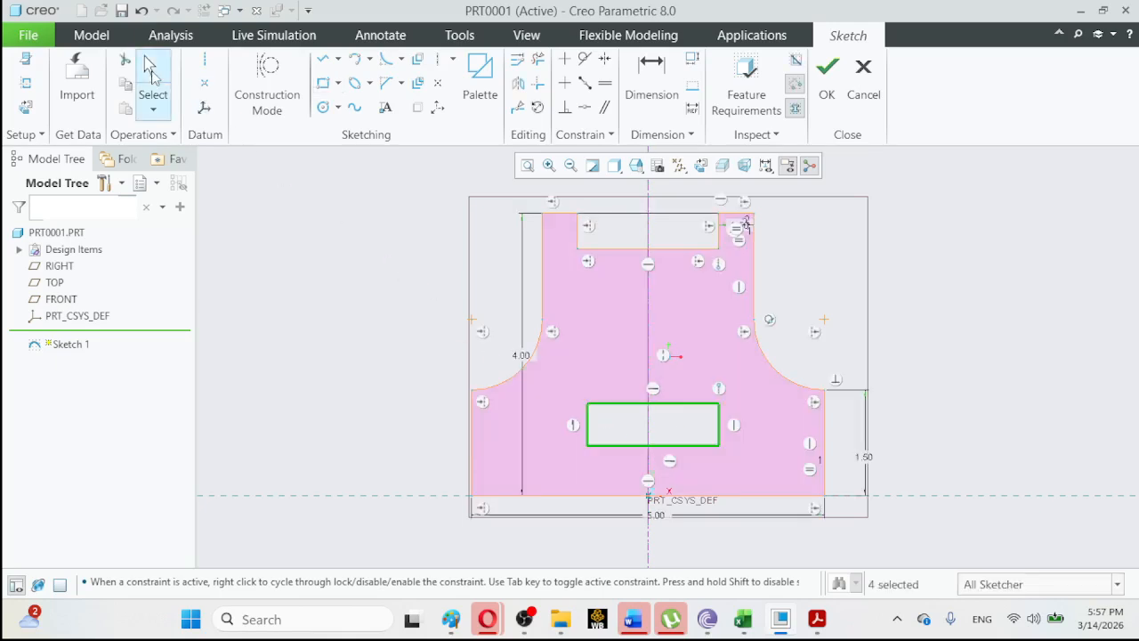
Delete the Point on Extension Line constraint tying the rectangle's upper-right corner to the notch's right edge.
left_click(753, 406)
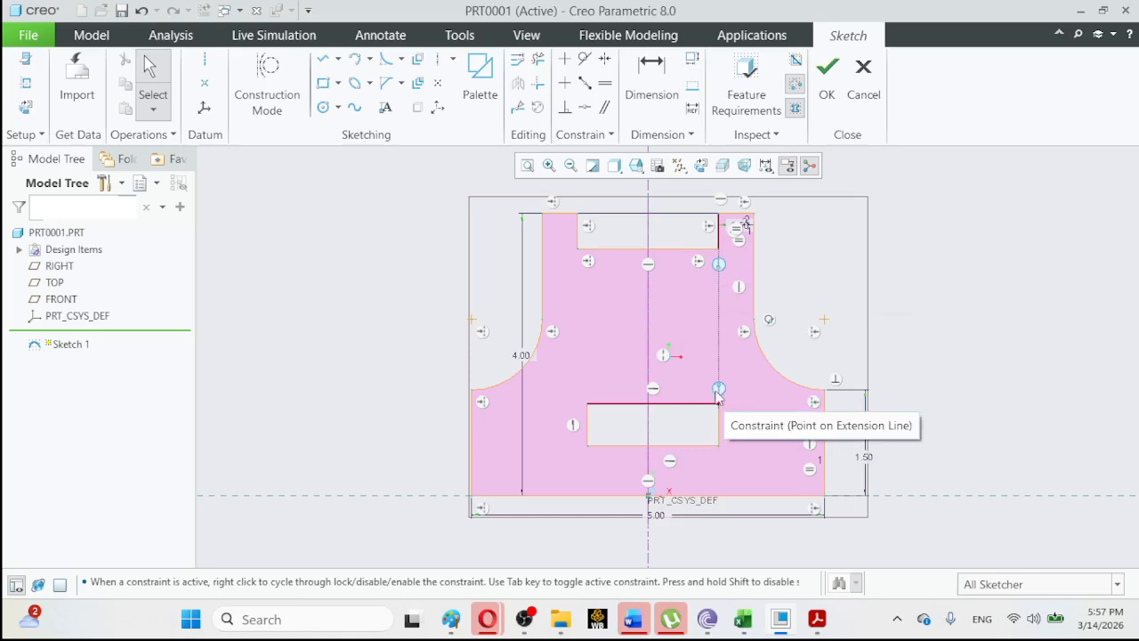
left_click(719, 269)
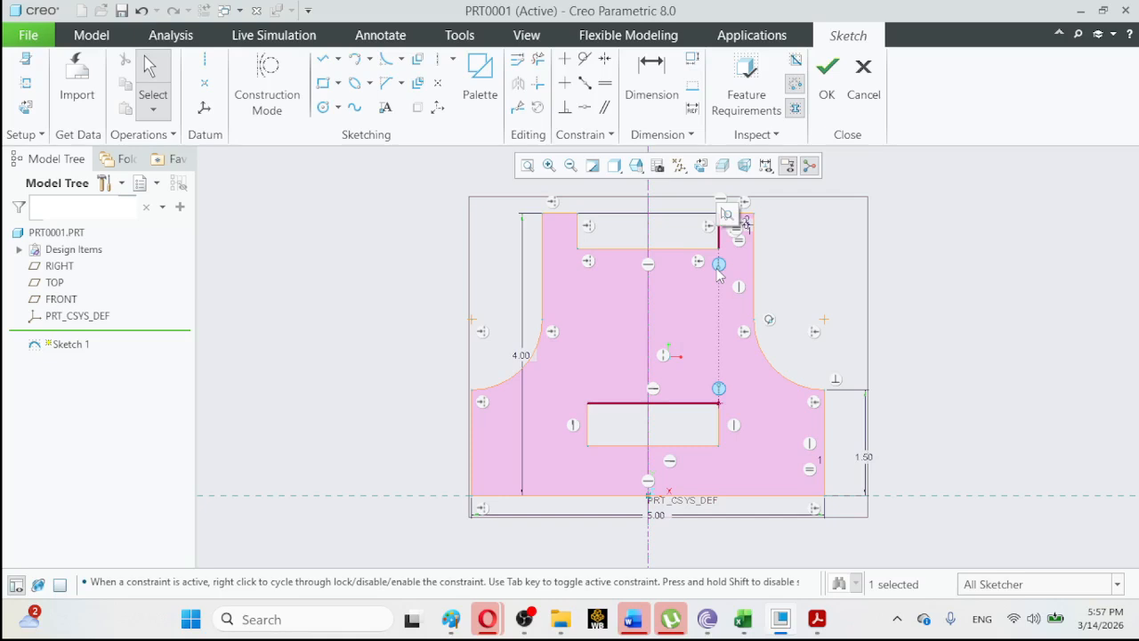
key("Delete")
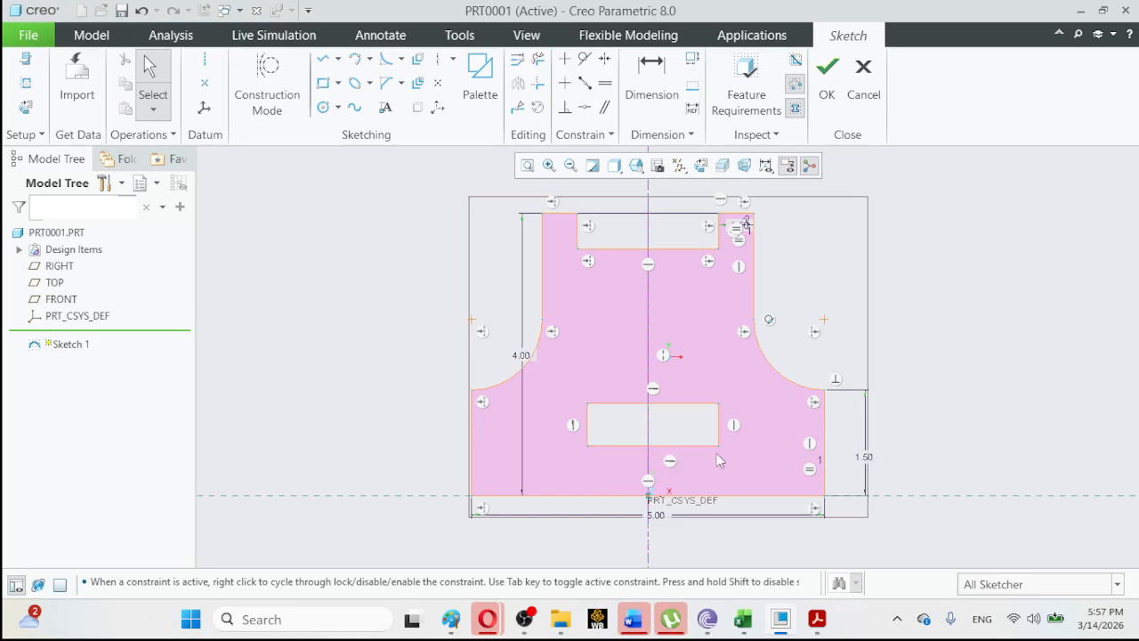
Dimension the rectangle with a width of 2 and a height of 1.
left_click(668, 446)
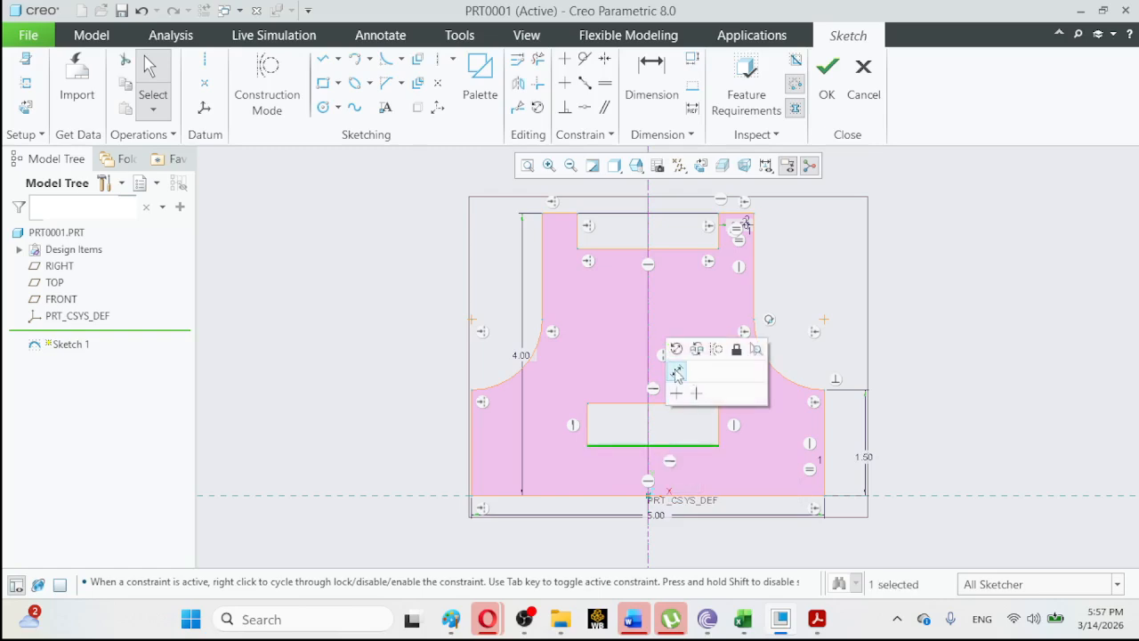
left_click(676, 370)
type("2")
key("Return")
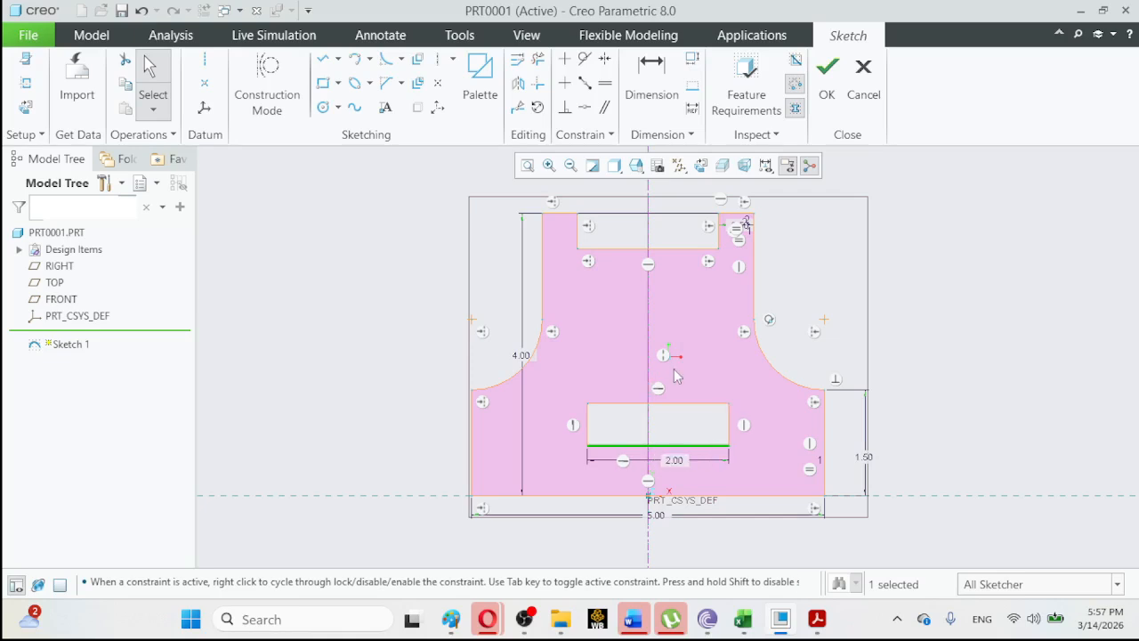
left_click(589, 435)
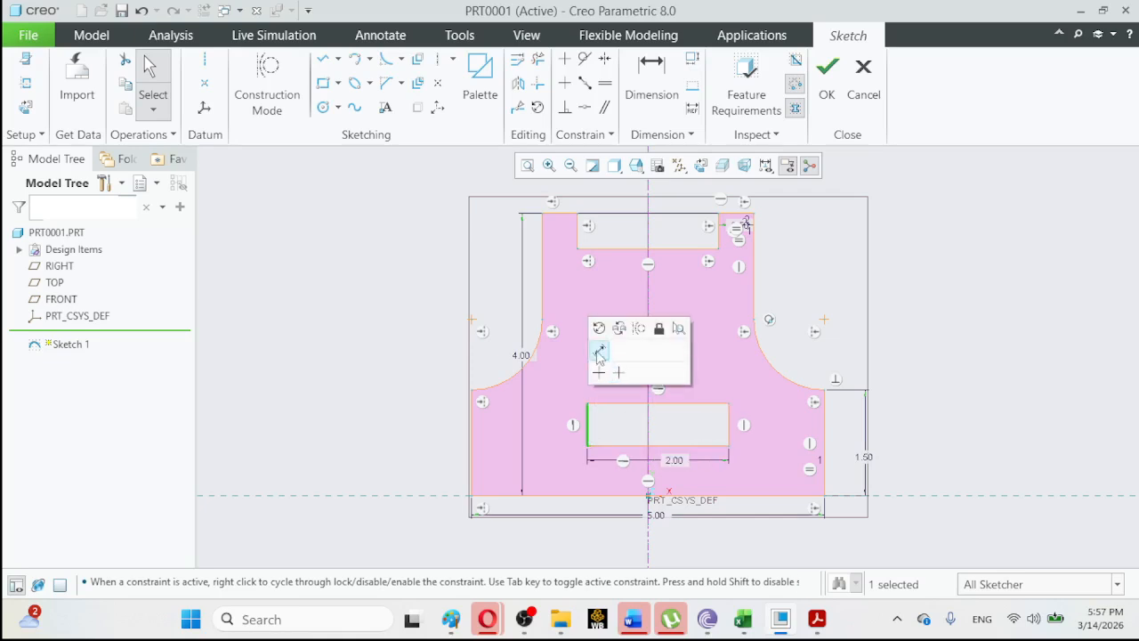
left_click(599, 353)
type("1")
key("Return")
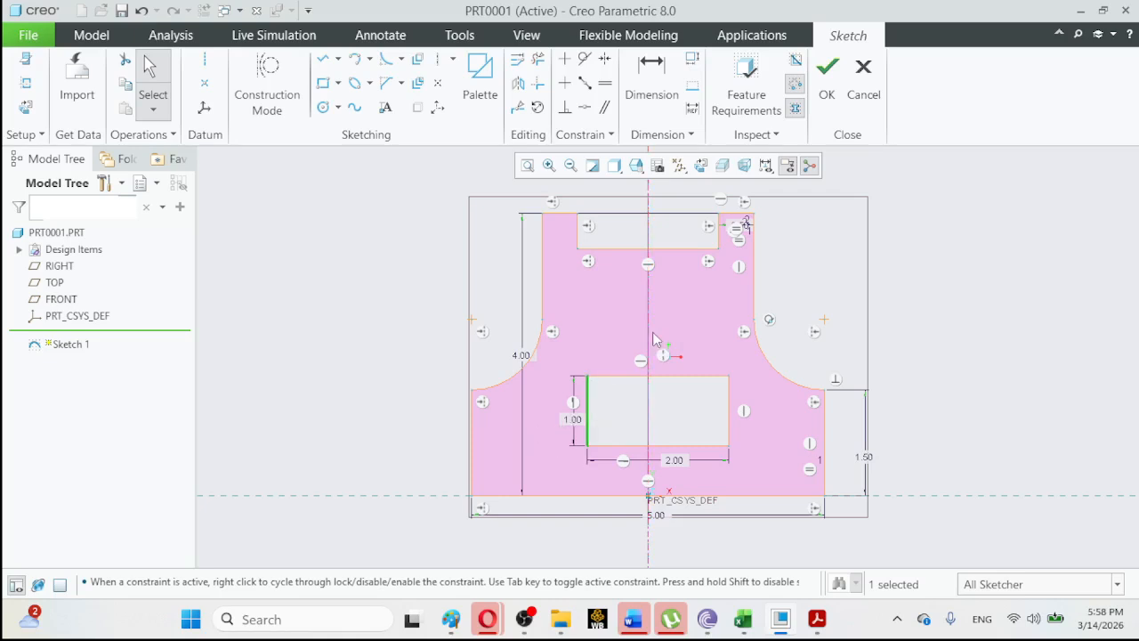
Make the rectangle's two upper corners symmetric about the vertical centerline.
left_click(605, 60)
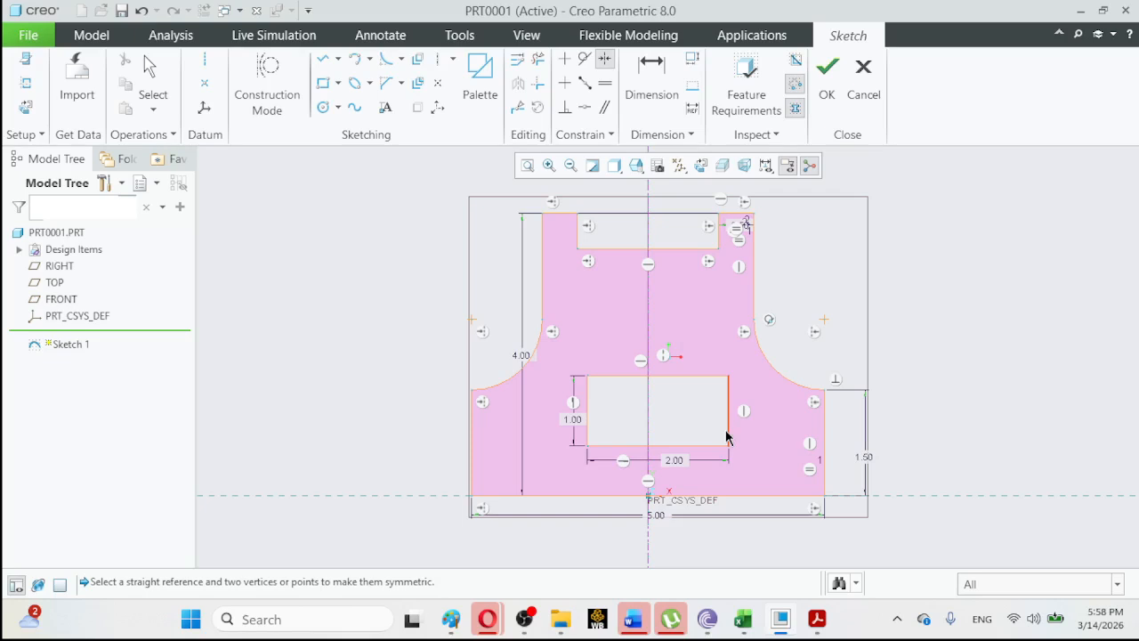
left_click(728, 378)
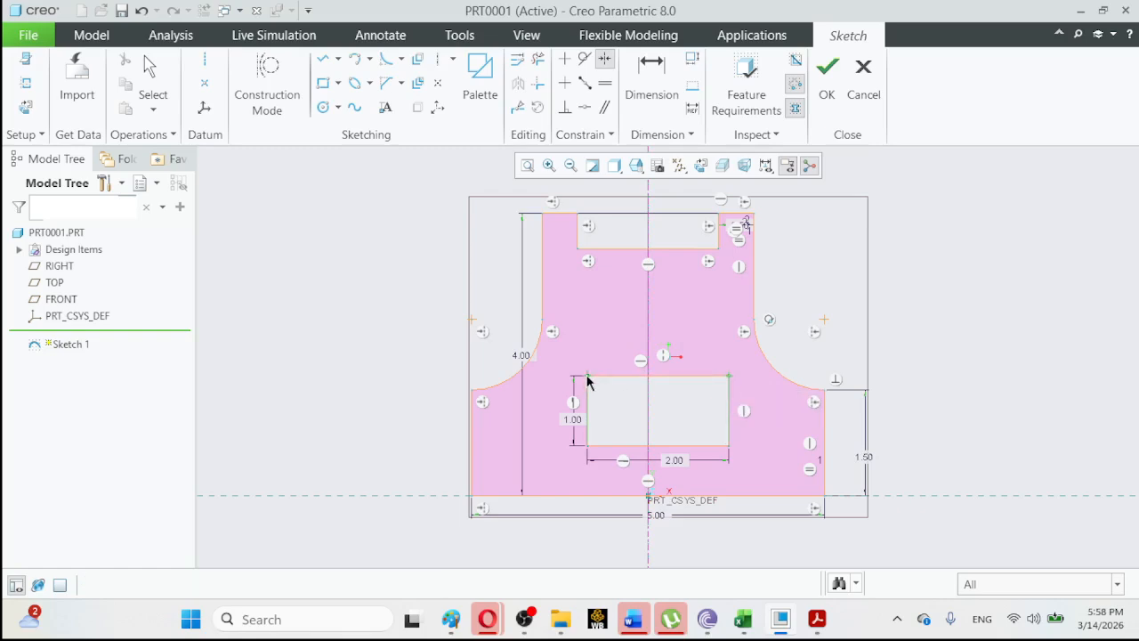
left_click(647, 331)
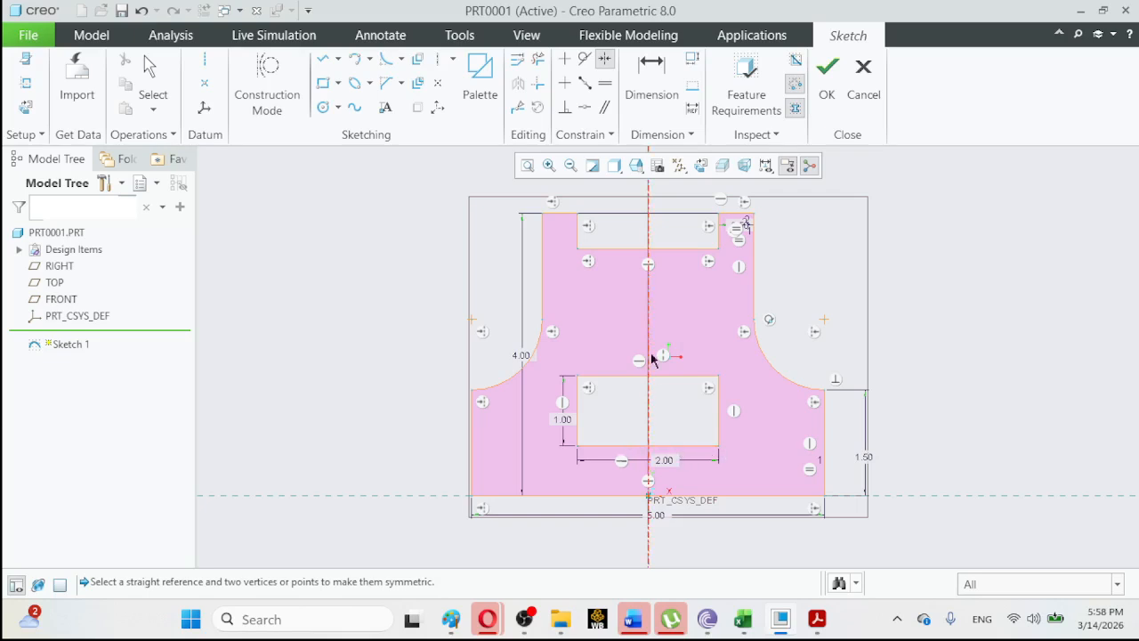
Sketch a circle at the midpoint of each short side of the rectangle, passing through that side's upper corner.
left_click(324, 108)
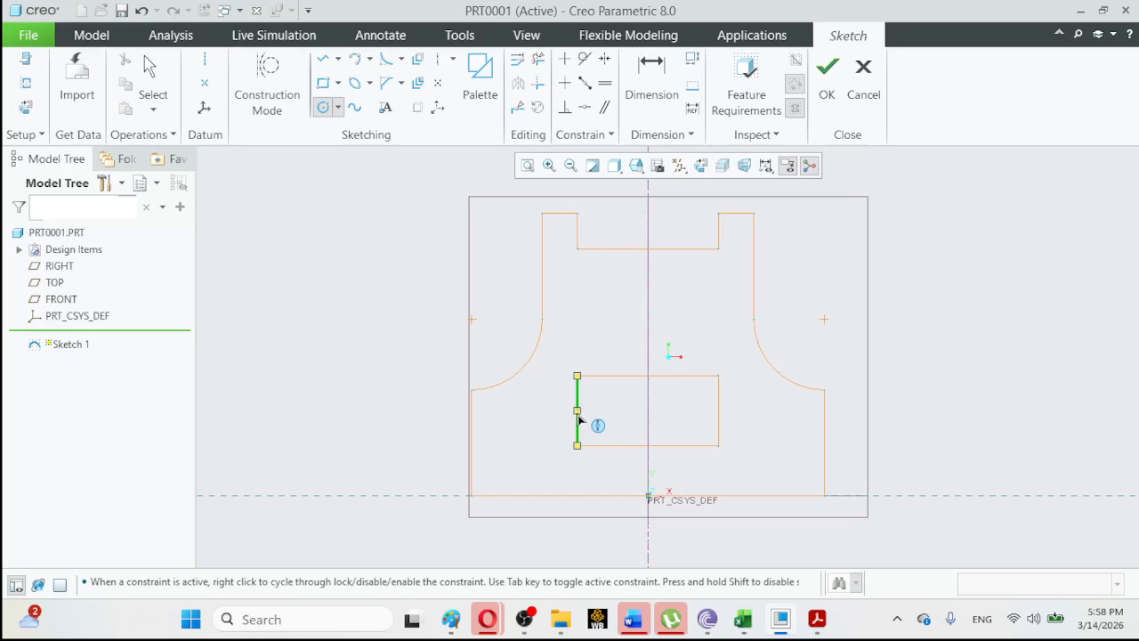
left_click(577, 410)
left_click(575, 377)
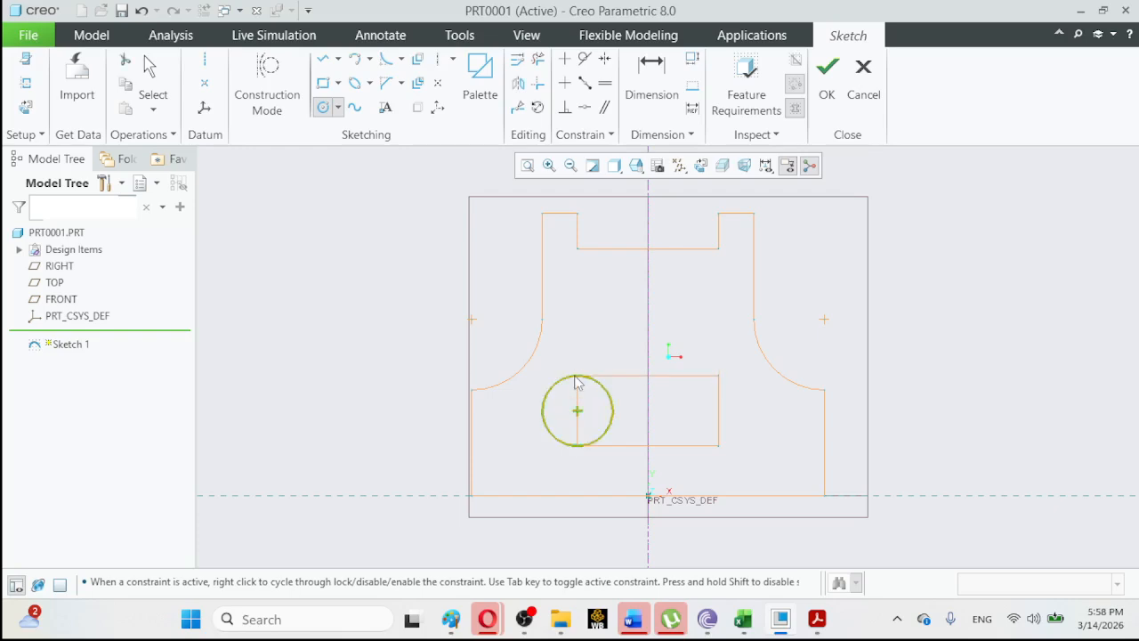
left_click(719, 411)
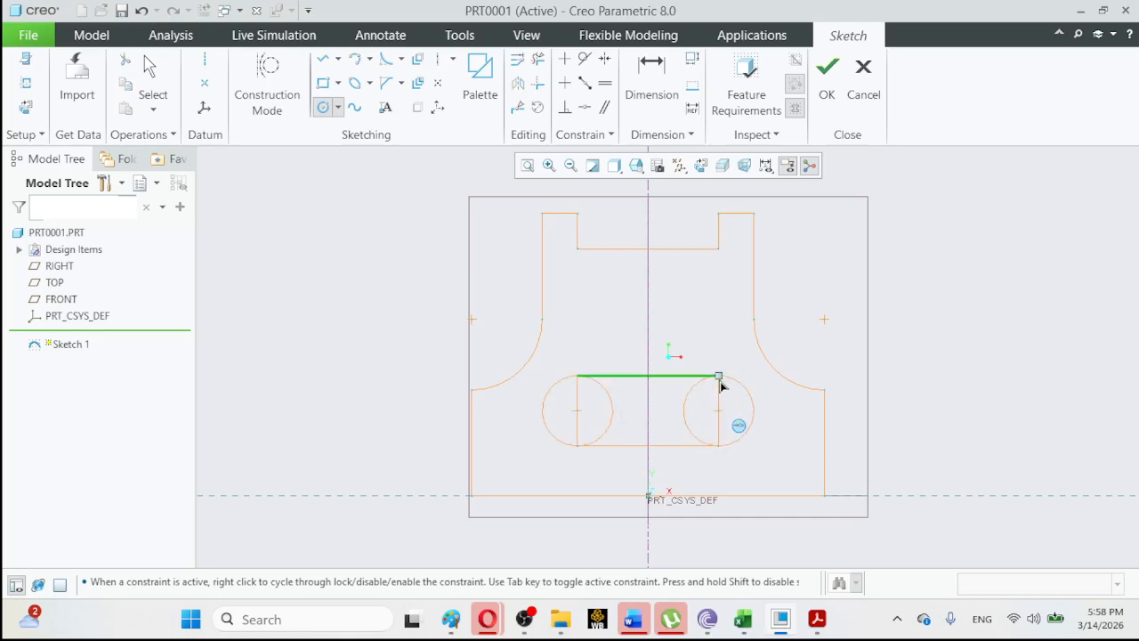
left_click(721, 379)
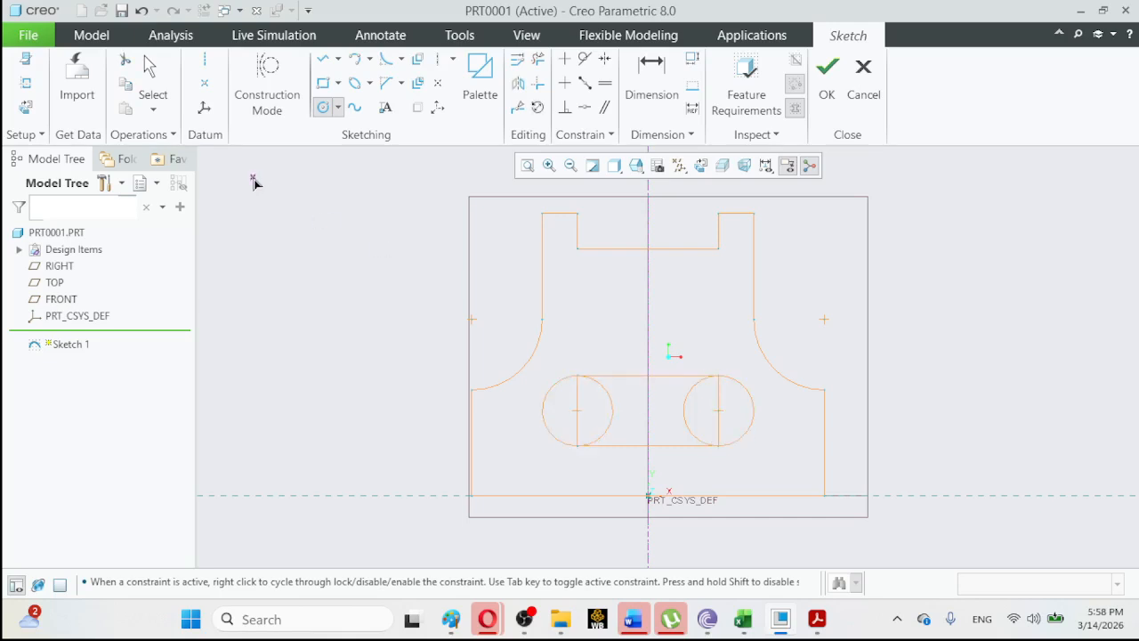
left_click(154, 68)
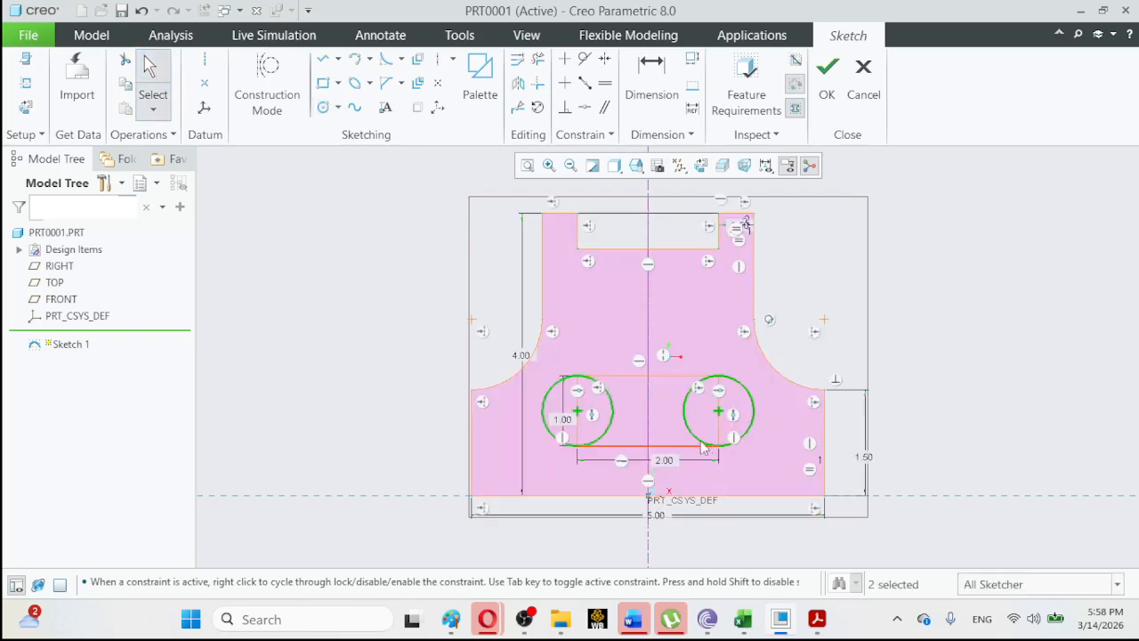
Trim the inner halves of both circles and the rectangle's short vertical sides to leave a rounded slot outline.
left_click(538, 60)
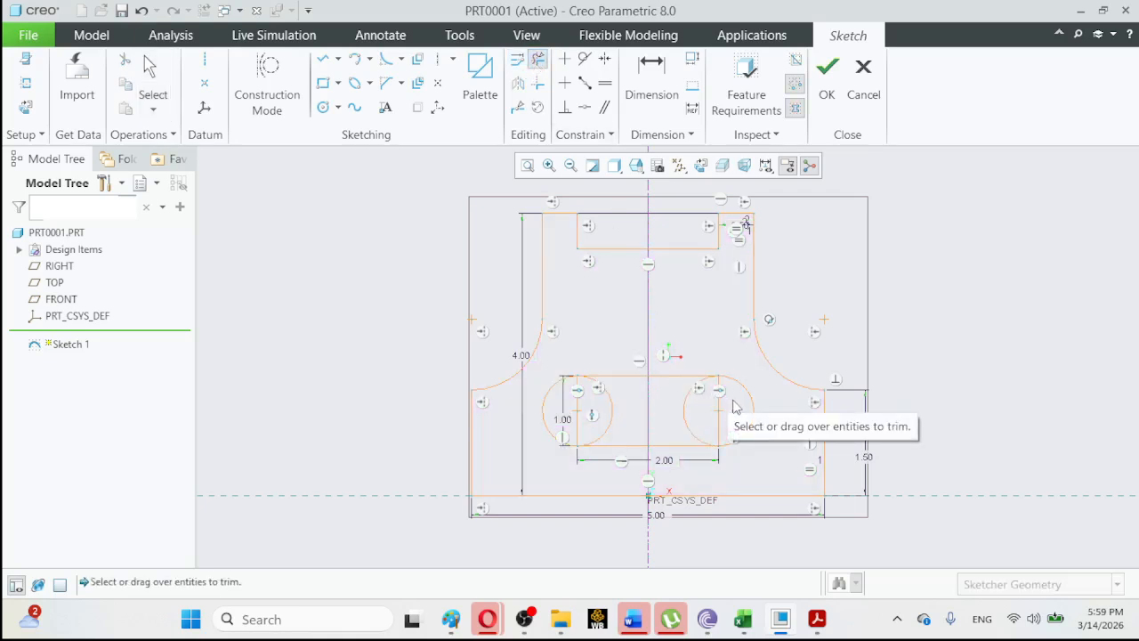
mouse_move(731, 400)
left_mouse_down()
mouse_move(698, 396)
mouse_move(678, 418)
mouse_move(718, 425)
left_mouse_up()
mouse_move(629, 396)
left_mouse_down()
mouse_move(580, 406)
mouse_move(574, 420)
mouse_move(604, 437)
left_mouse_up()
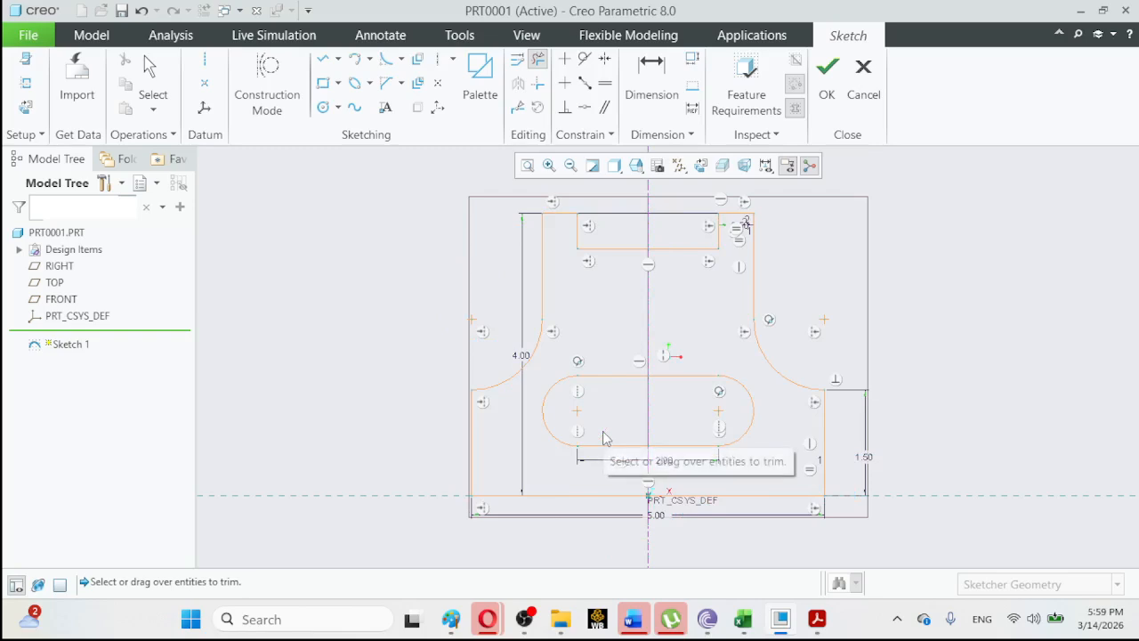
left_click(161, 80)
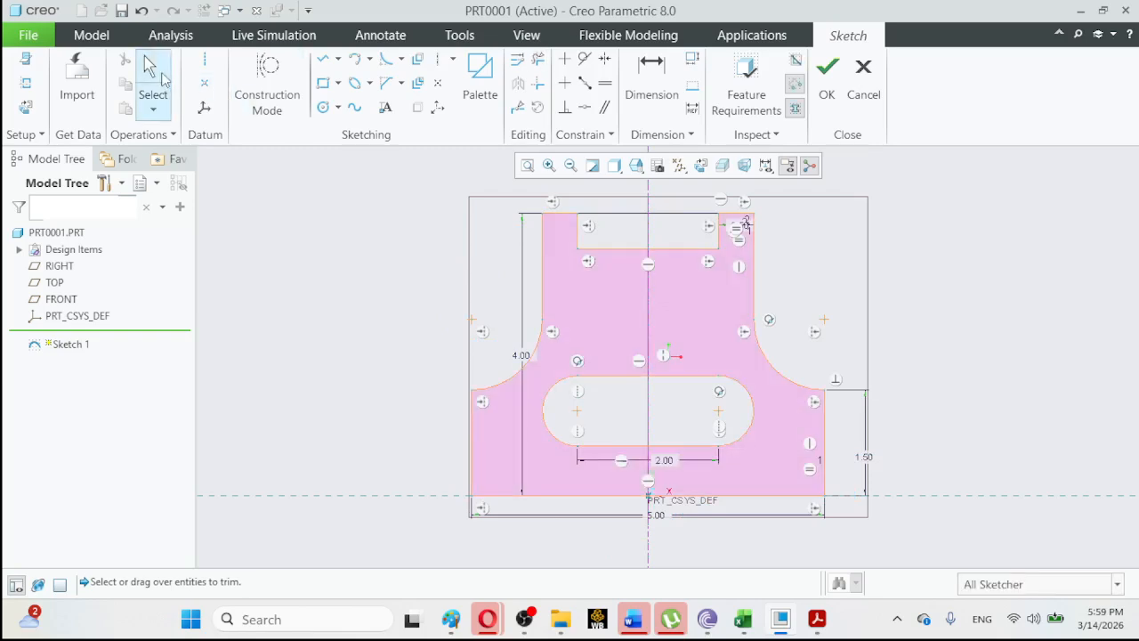
Check the slot position in the PDF drawing and dimension the left arc's centre 1.00 above the bracket's bottom edge.
left_click(821, 628)
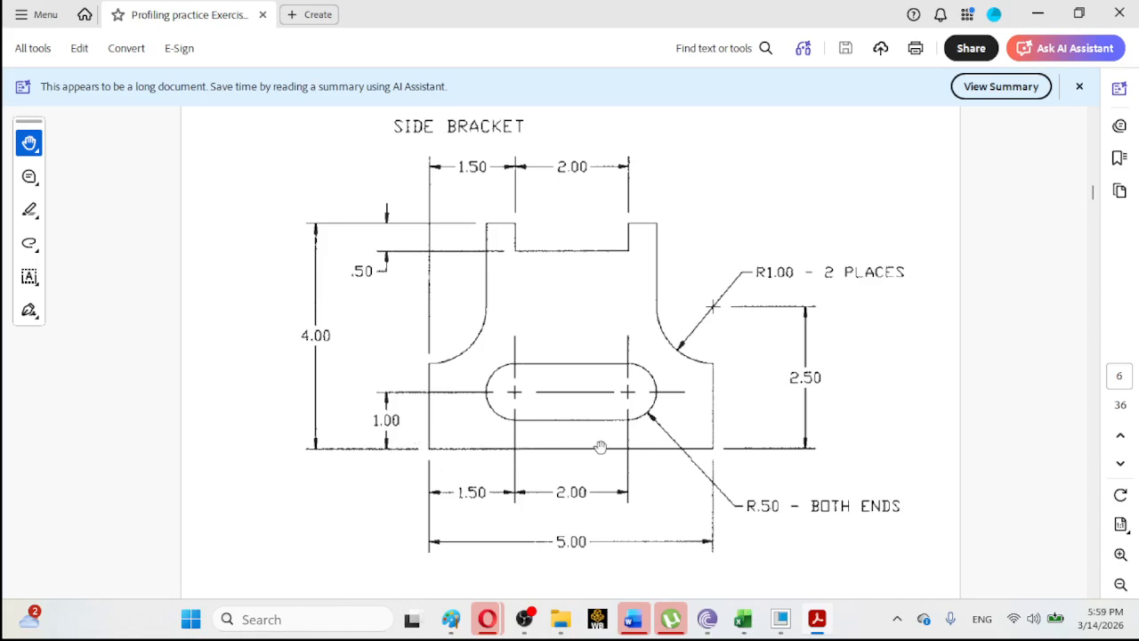
left_click(821, 628)
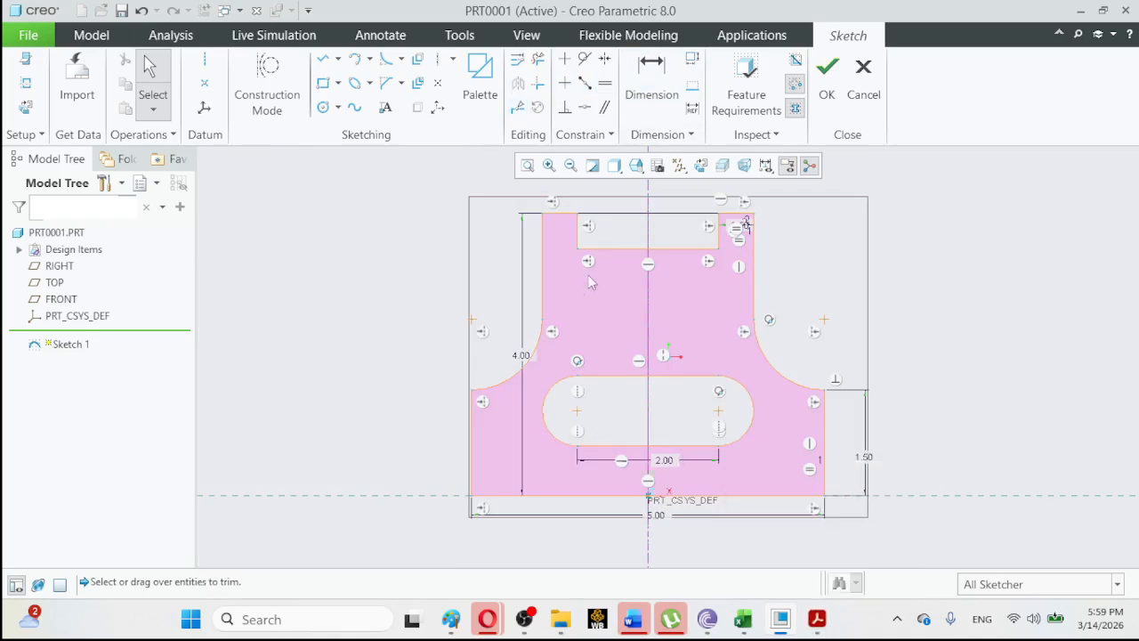
left_click(577, 415)
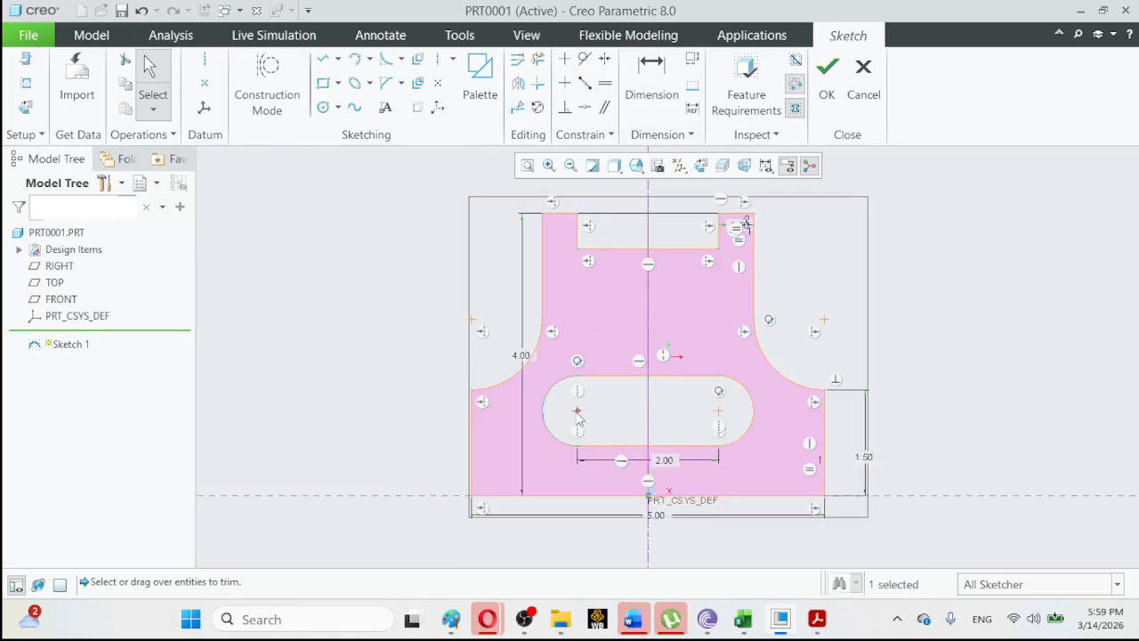
left_click(575, 500, "ctrl")
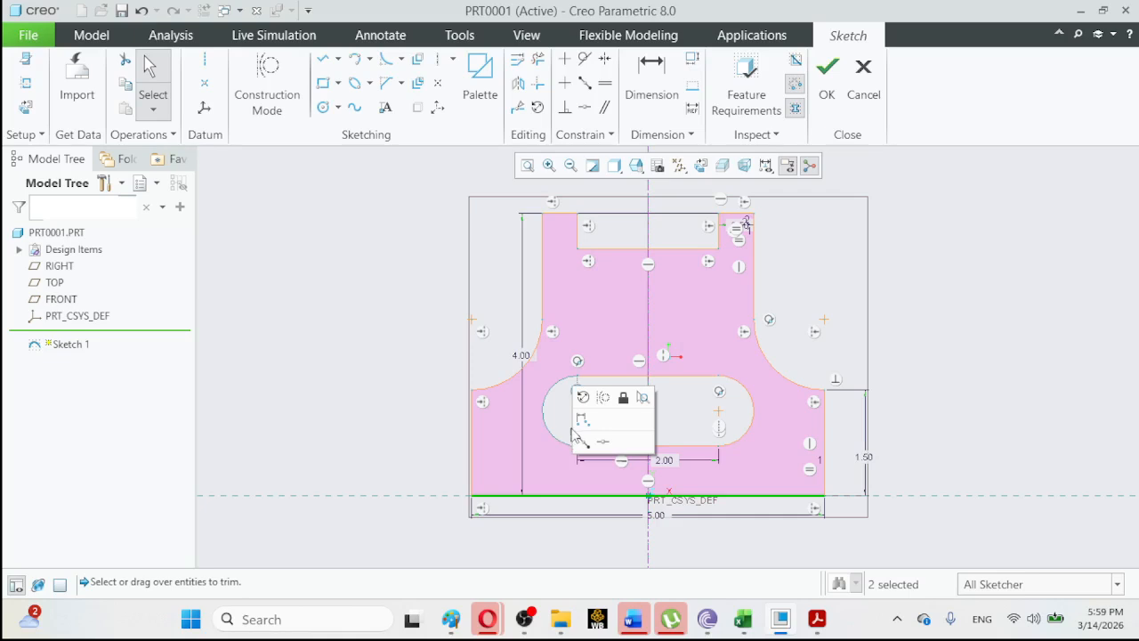
left_click(583, 418)
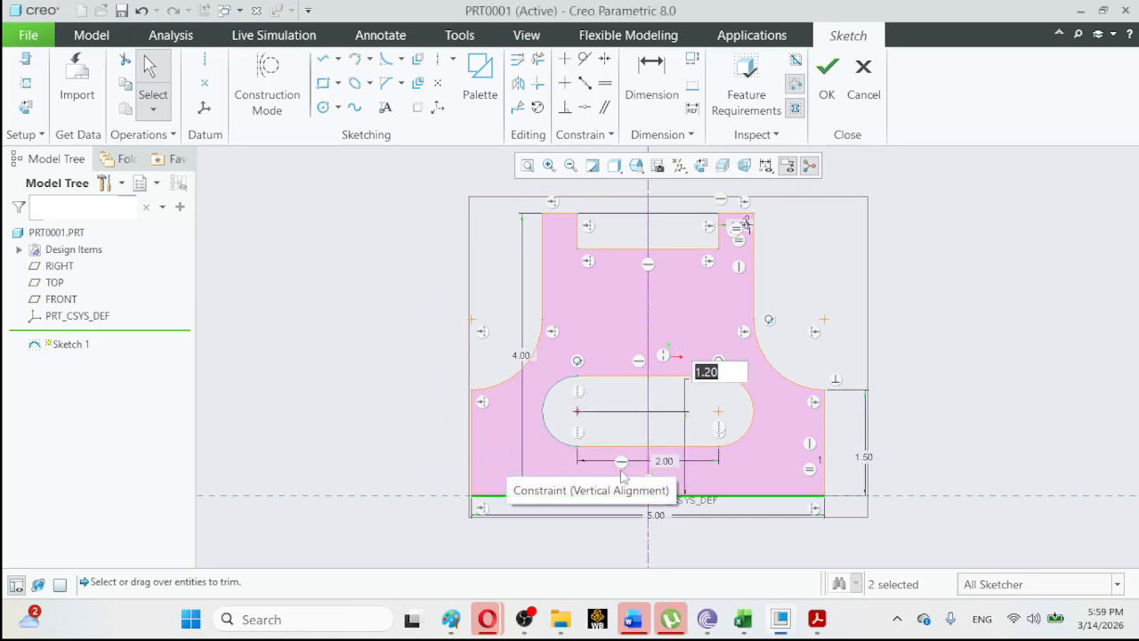
left_click(817, 621)
left_click(817, 620)
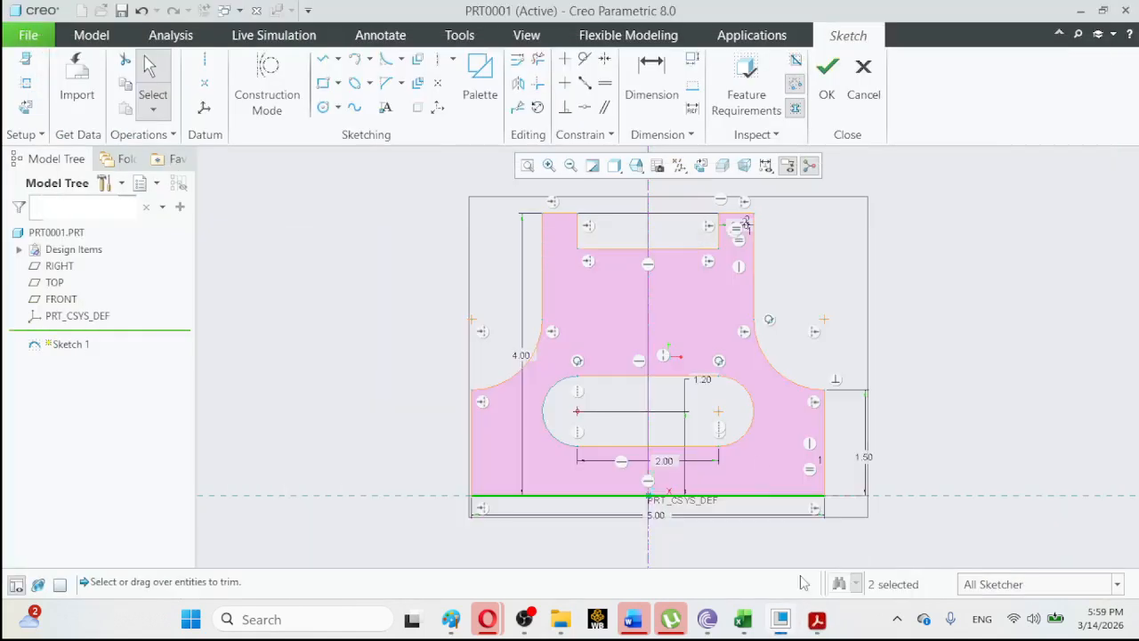
double_click(700, 382)
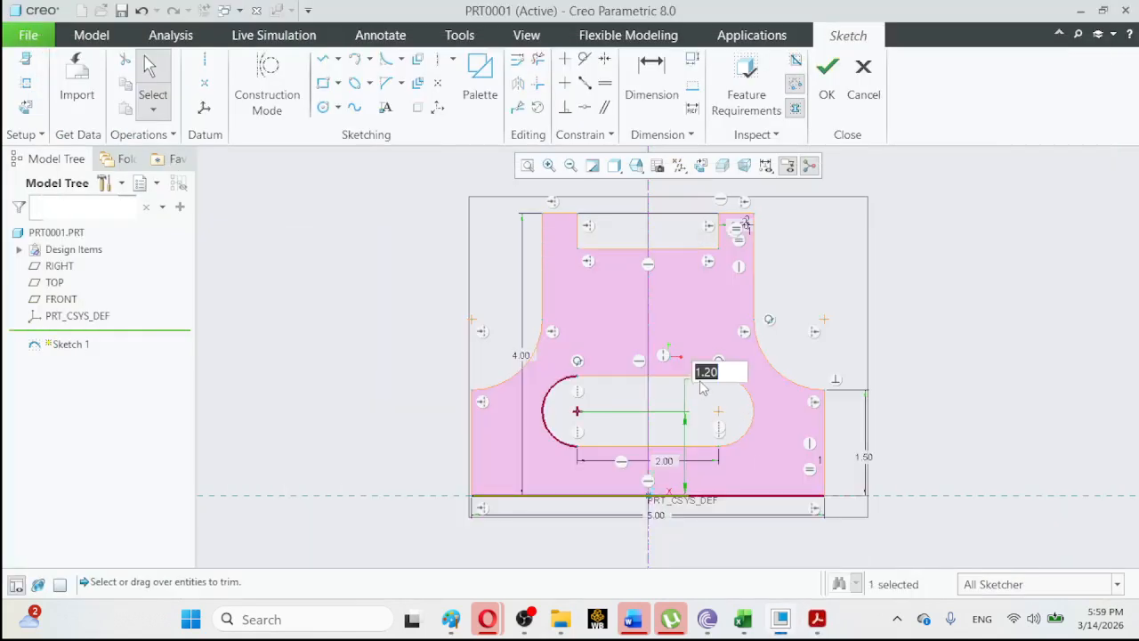
type("1")
key("Return")
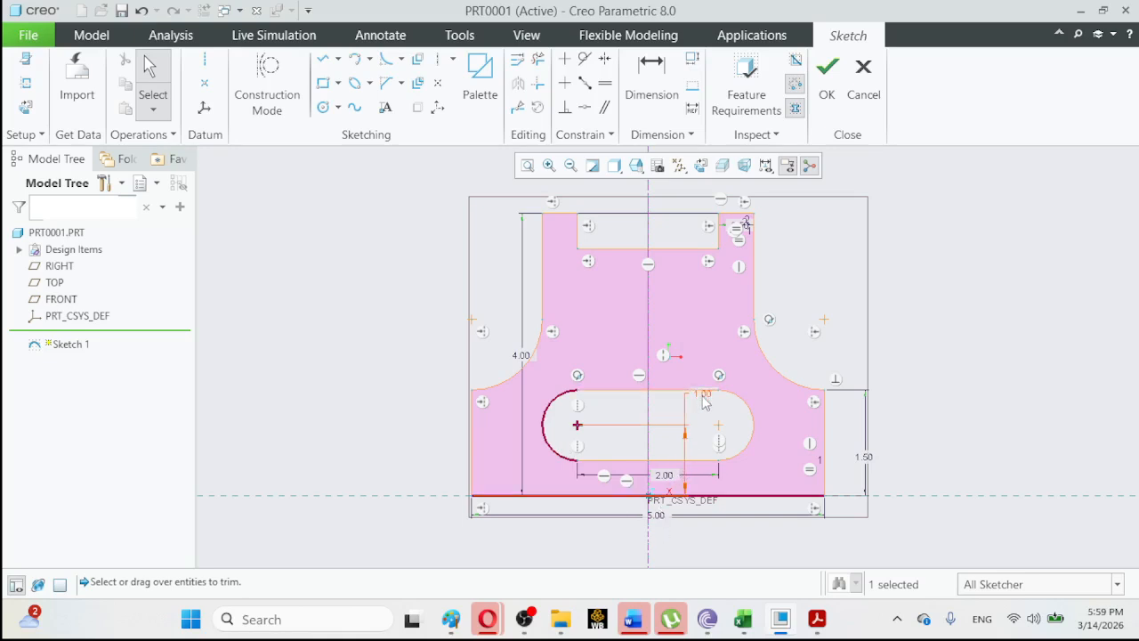
Move the slot's centre-height dimension outside the bracket profile, beyond its left edge.
right_click(627, 412)
left_click(568, 428)
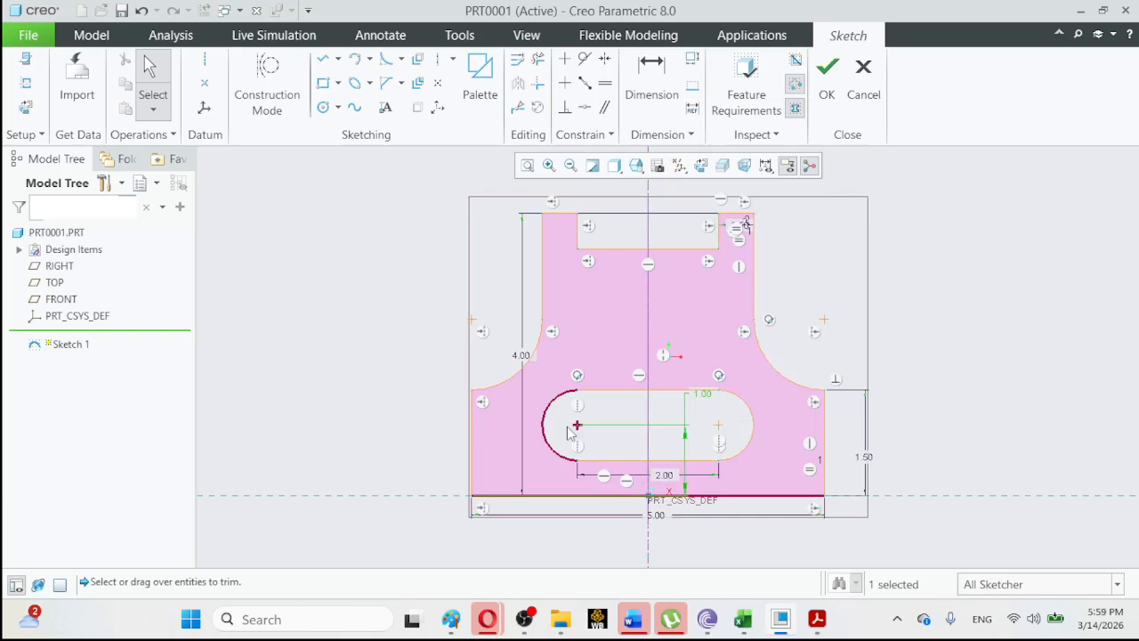
left_click(614, 412)
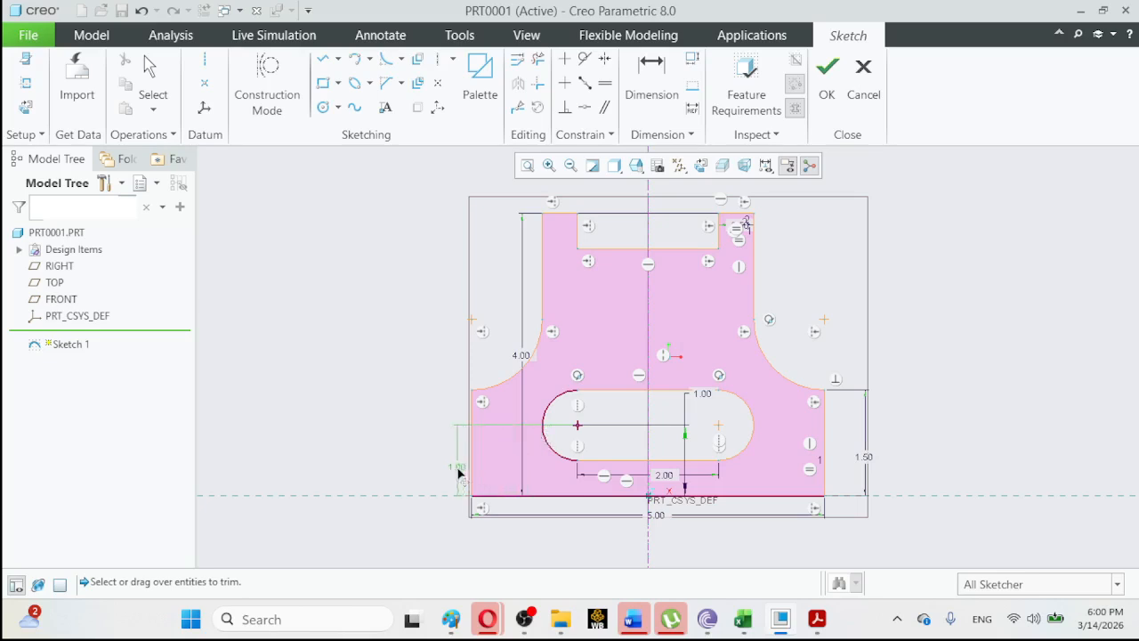
middle_click(432, 465)
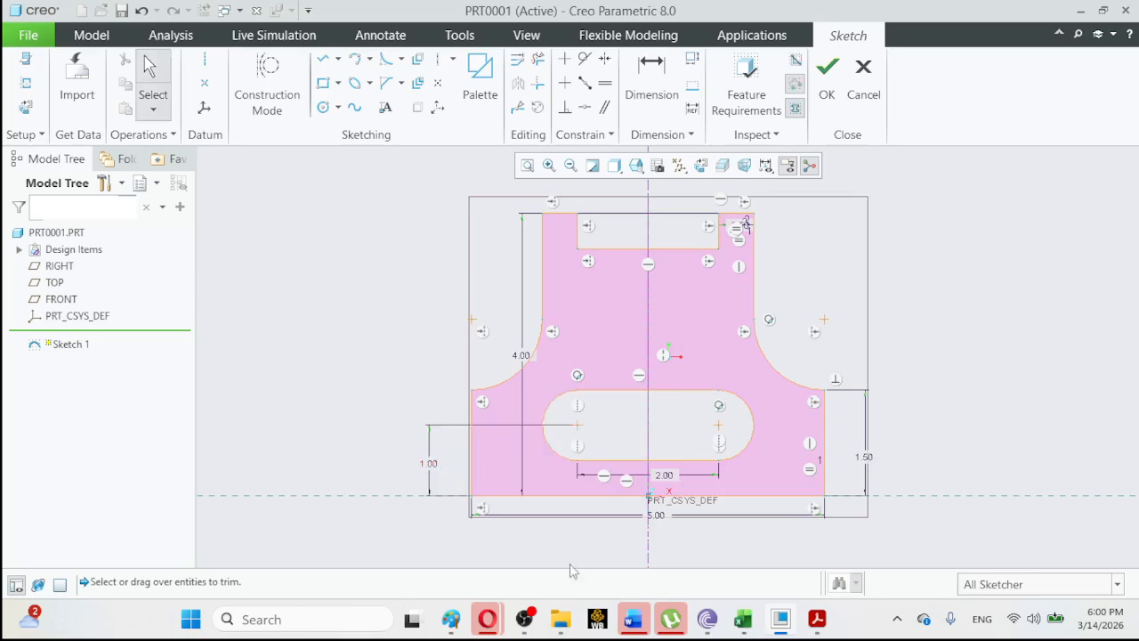
Dimension the horizontal distance from the bracket's left edge to the slot's left arc centre, placing it below the profile, and tidy the centre-height dimension.
left_click(813, 623)
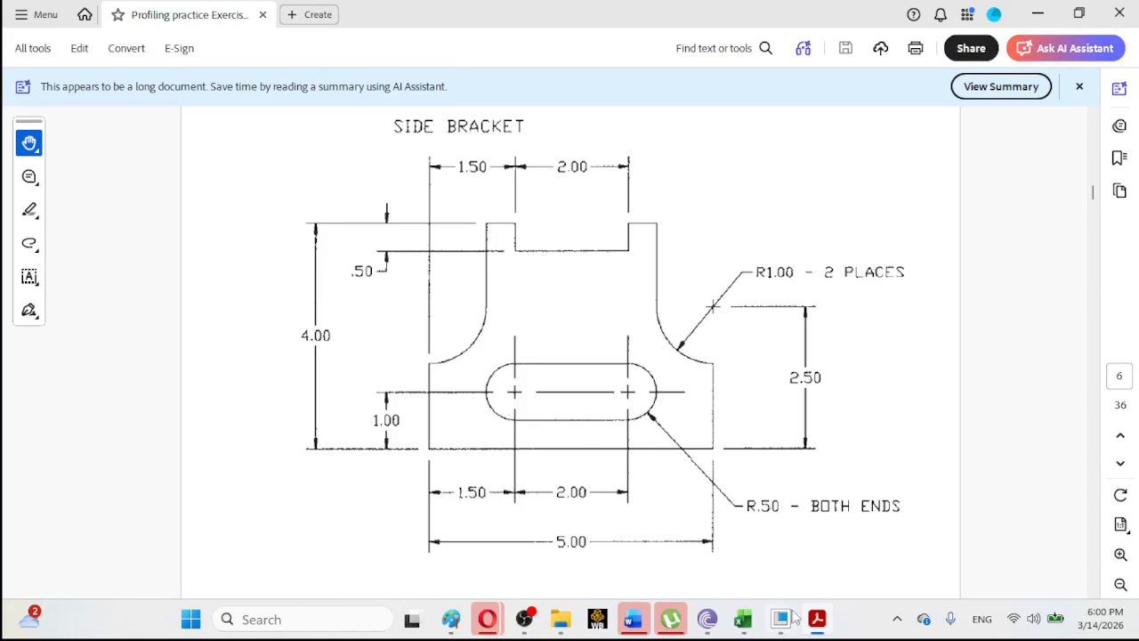
left_click(817, 623)
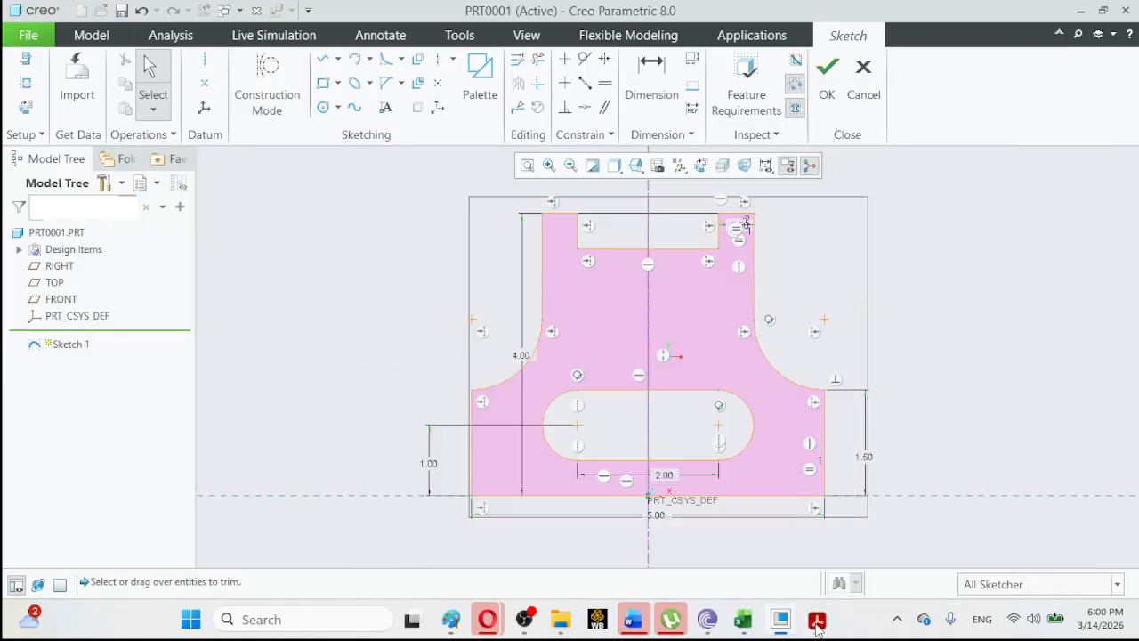
left_click(579, 431)
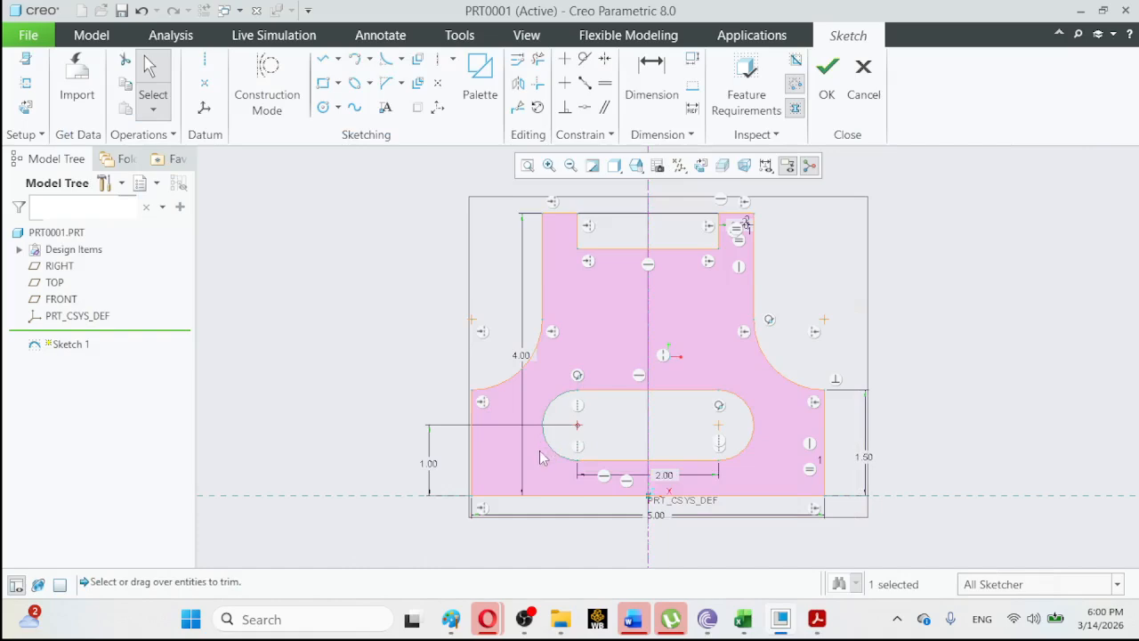
left_click(475, 469, "ctrl")
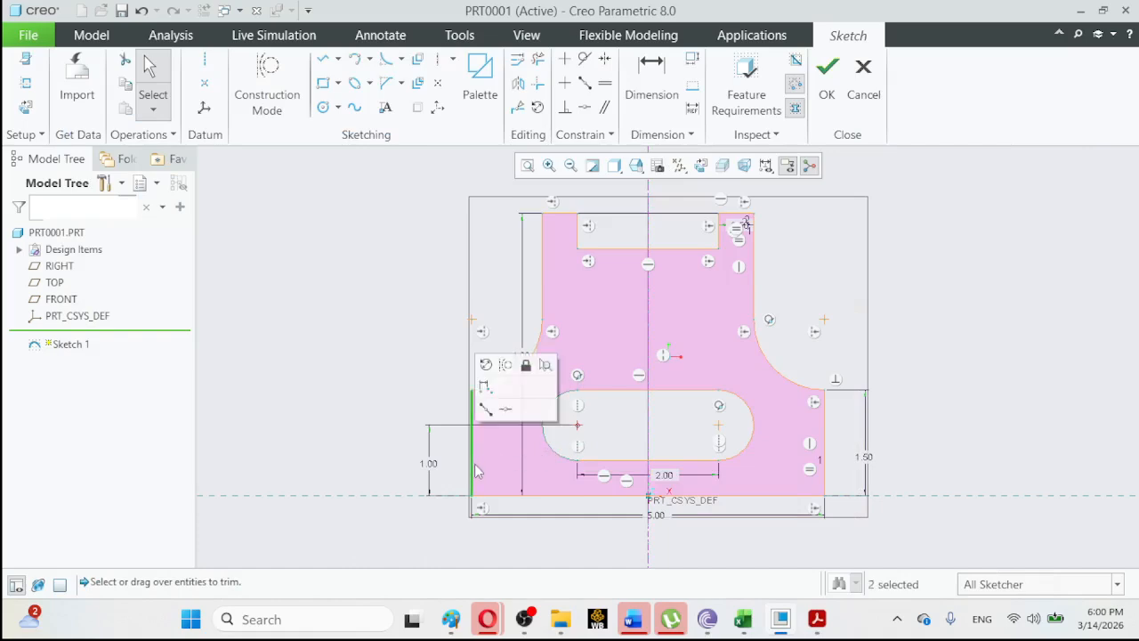
left_click(485, 407)
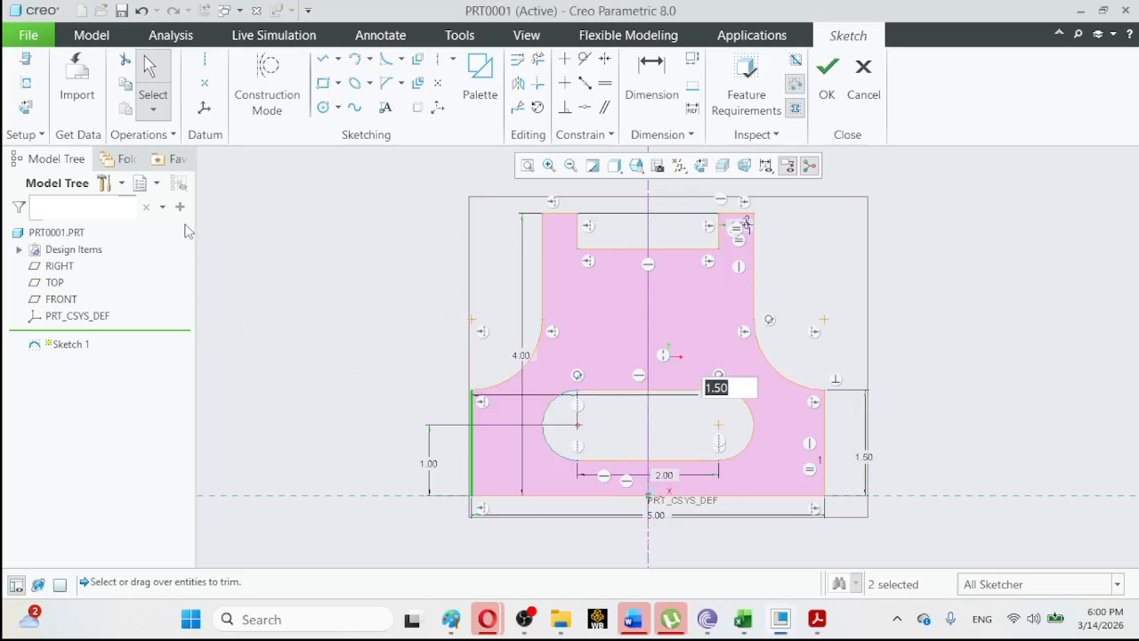
left_click(149, 67)
left_click_drag(712, 403, 525, 532)
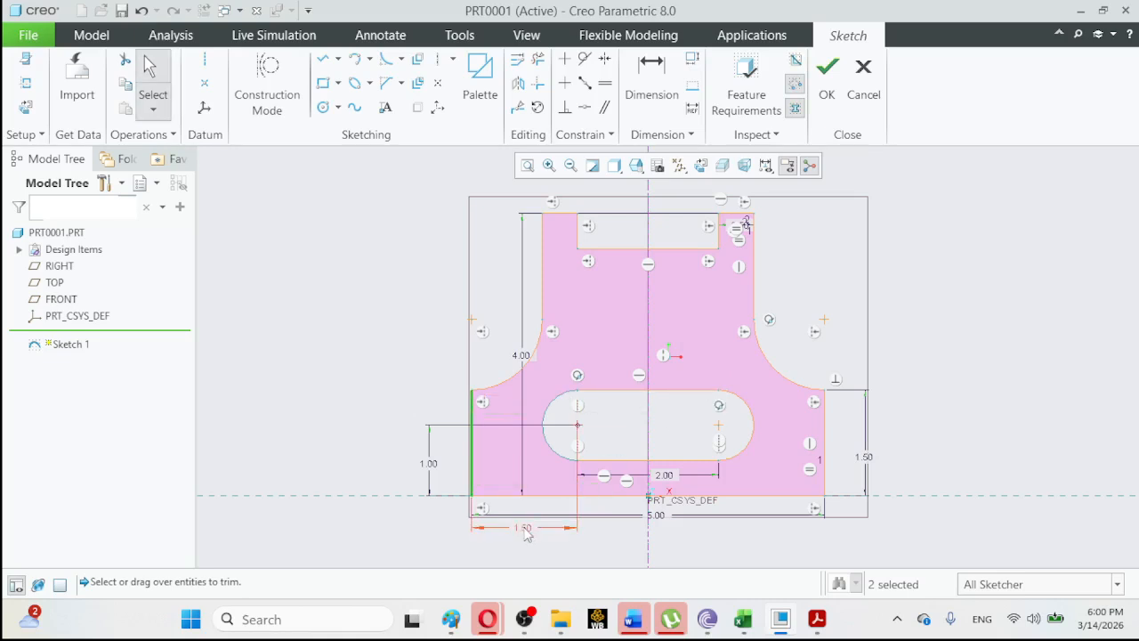
left_click_drag(438, 472, 450, 469)
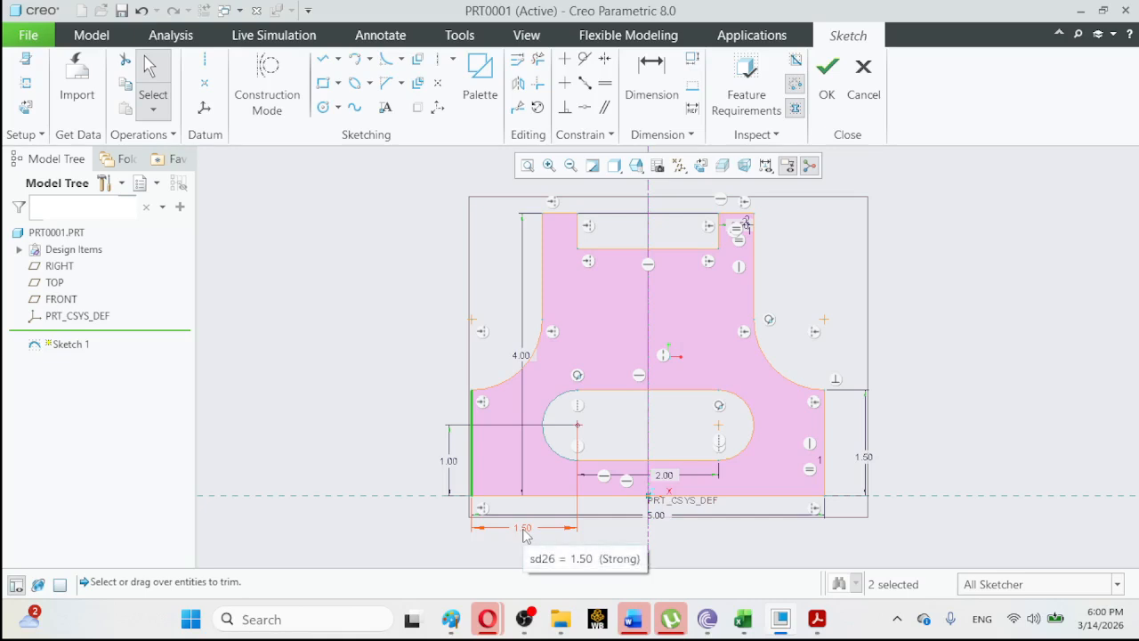
Add a radius dimension to the slot's right arc and finish the sketch.
left_click(752, 443)
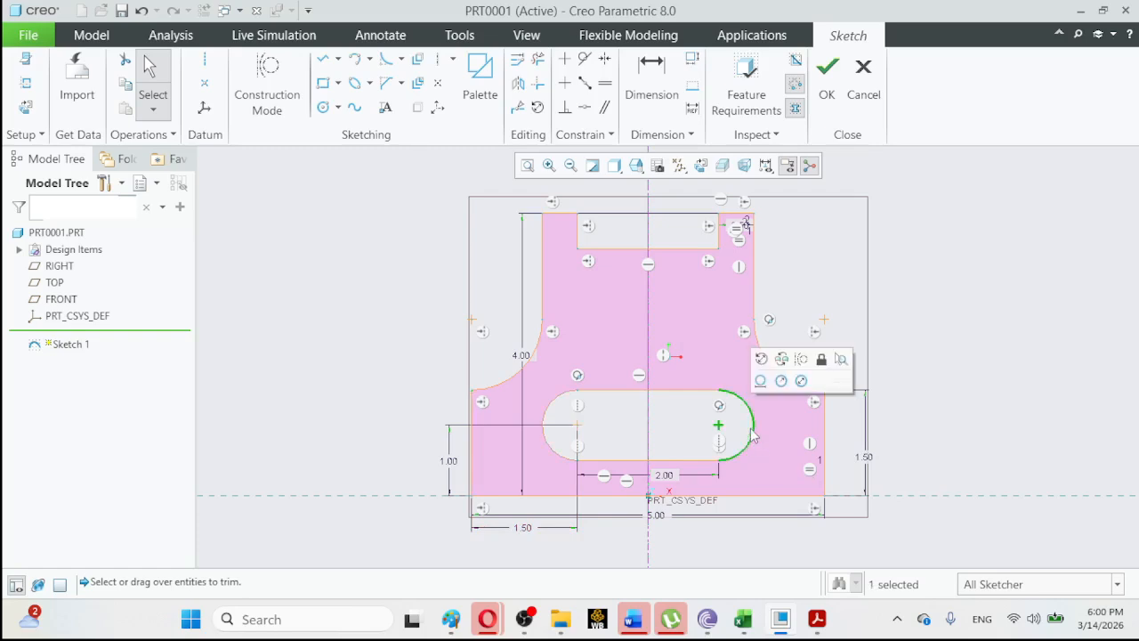
left_click(761, 381)
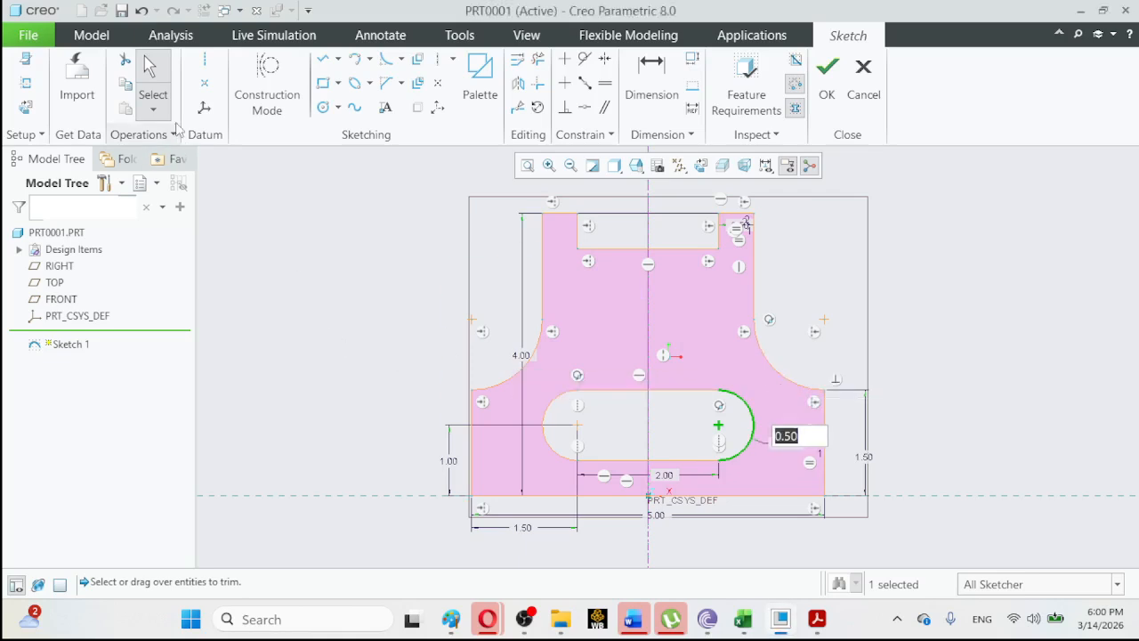
left_click(157, 73)
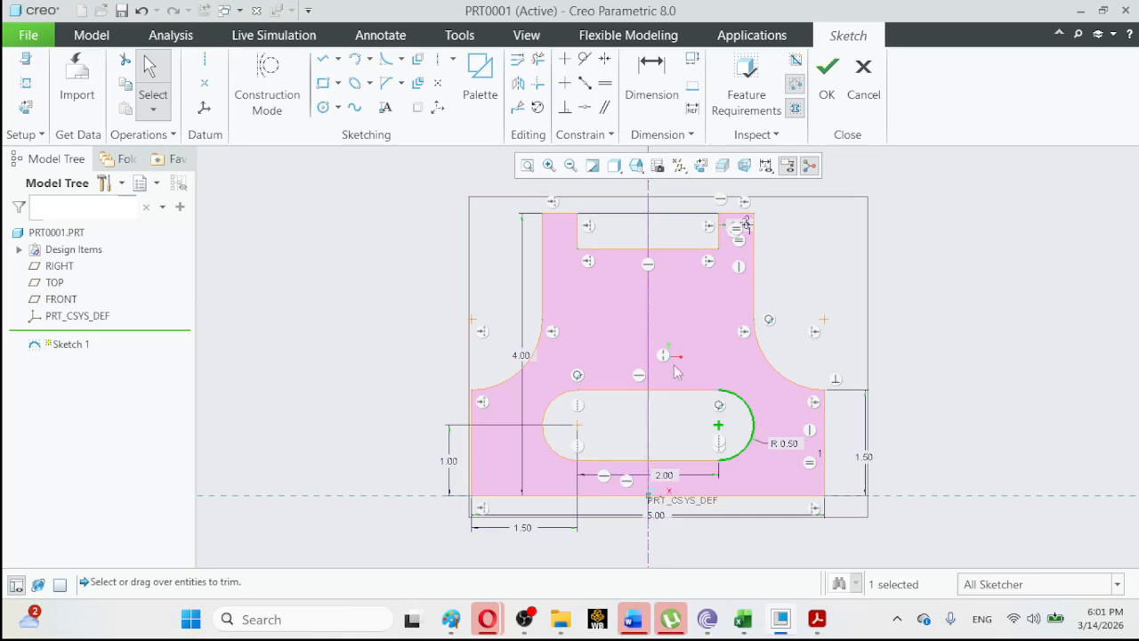
left_click(822, 93)
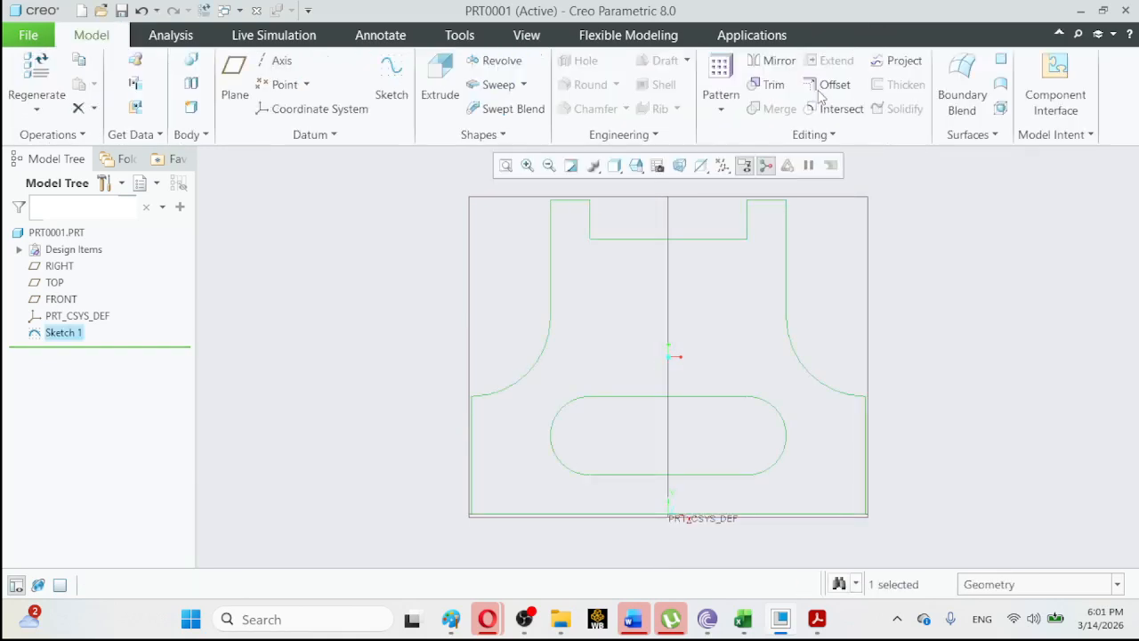
Show the model in its standard orientation and extrude the bracket sketch as a solid 0.20 deep.
left_click(637, 169)
left_click(659, 184)
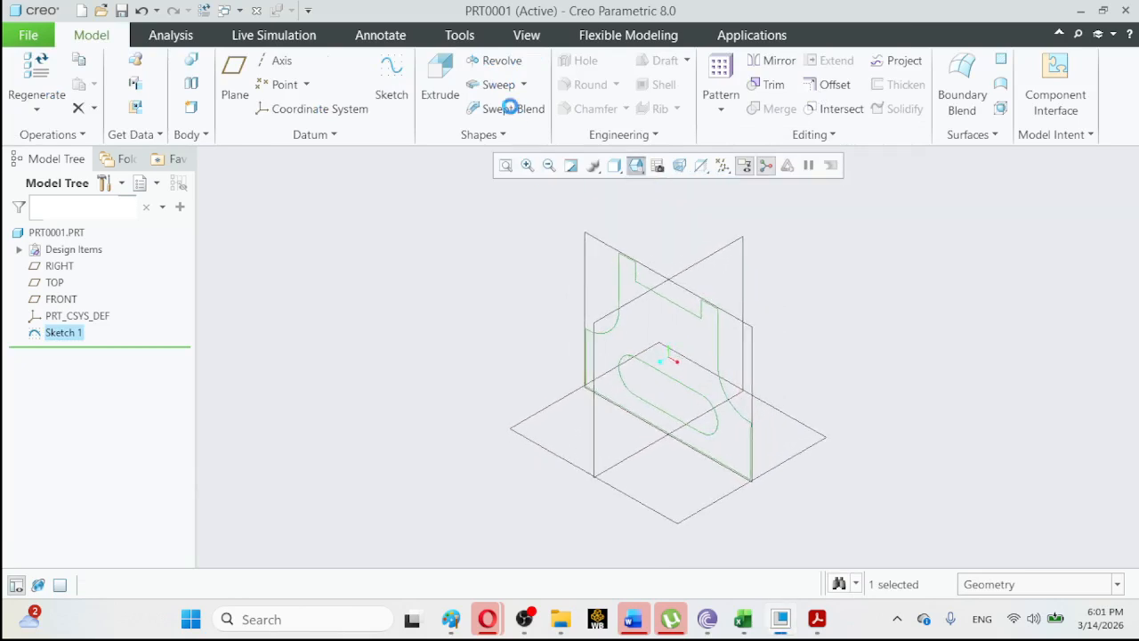
left_click(439, 89)
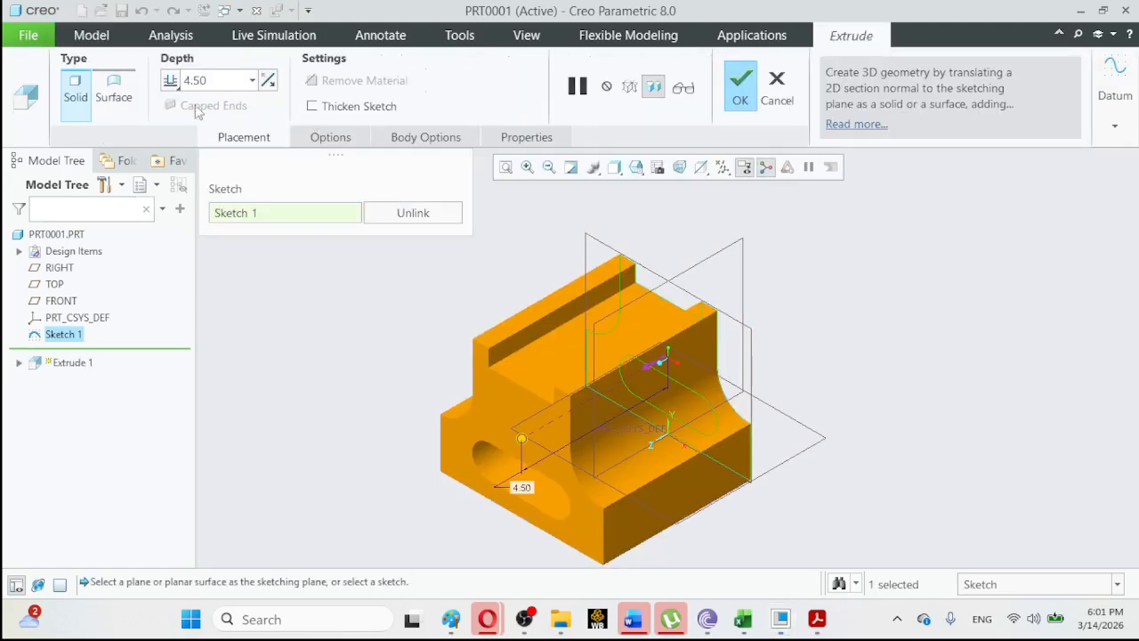
double_click(207, 81)
key("BackSpace")
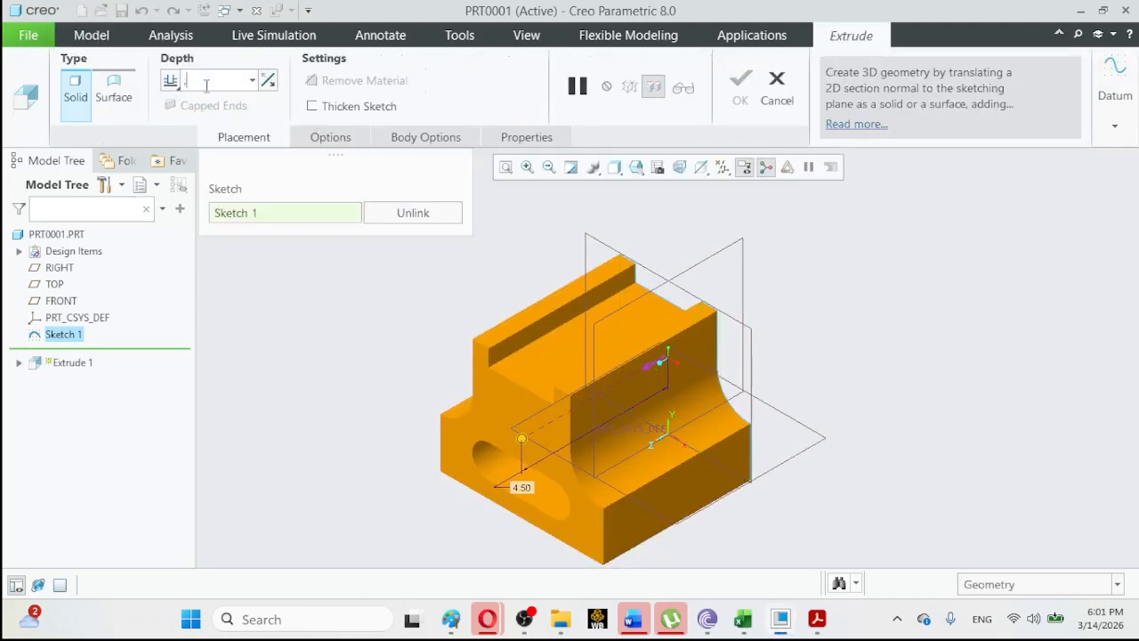
key("Return")
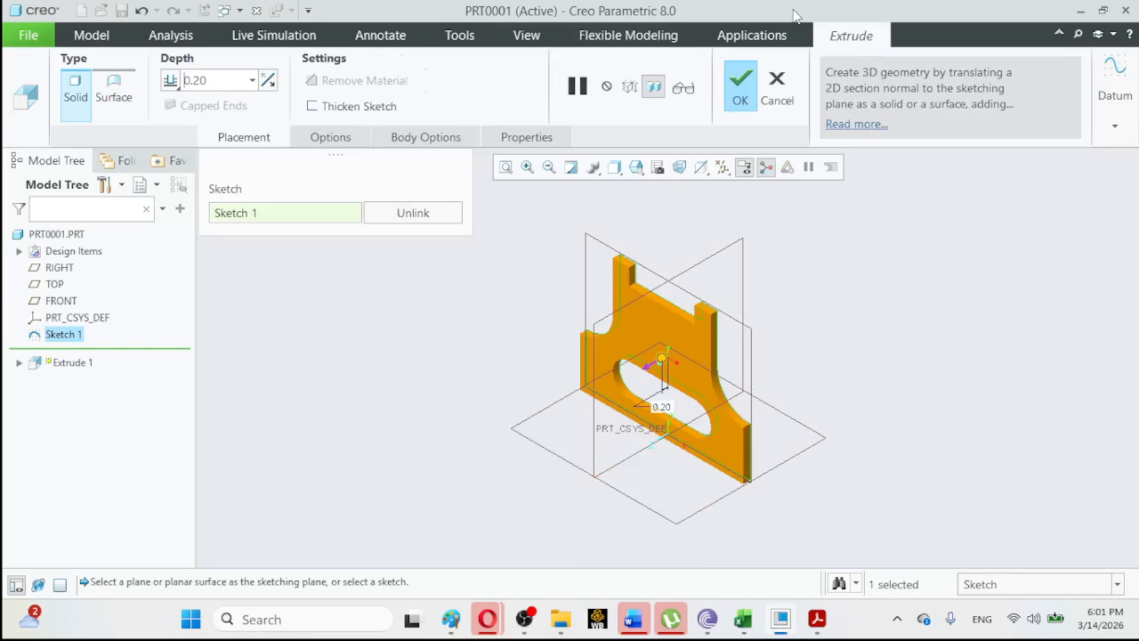
left_click(737, 99)
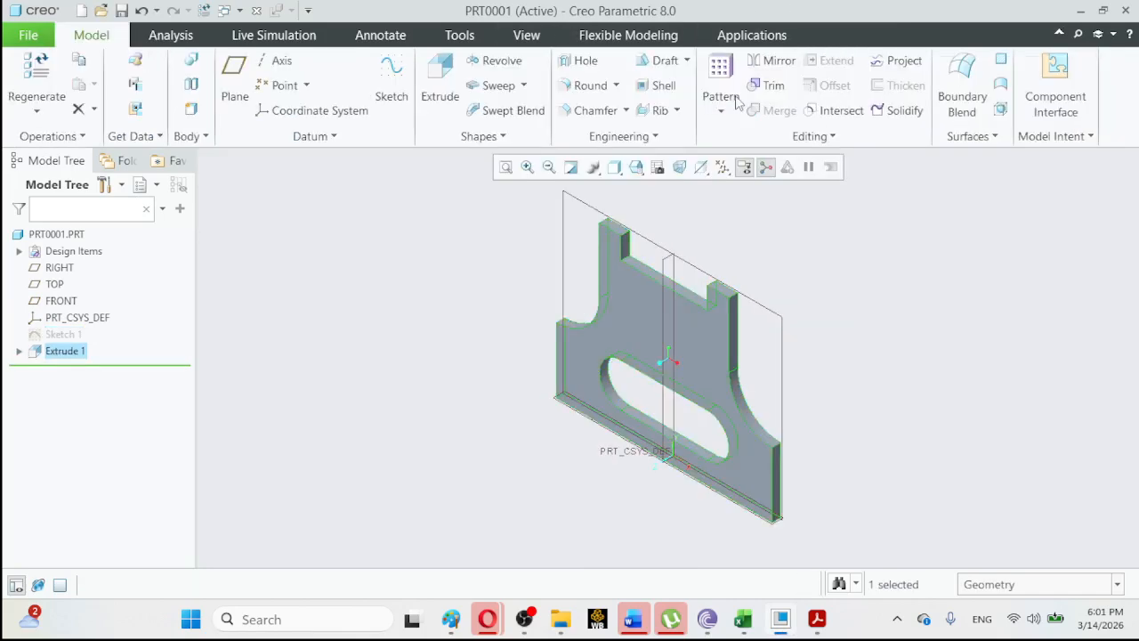
left_click(509, 247)
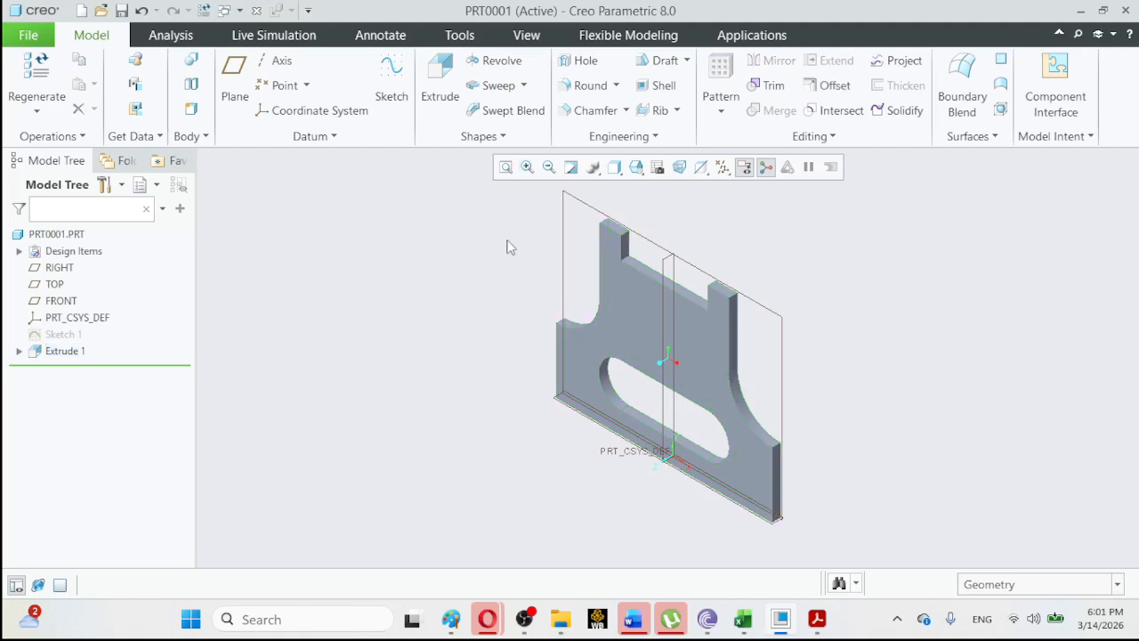
Switch to the PDF in Adobe Acrobat and look through the exercises after the side bracket, up to the EX2-13 metric wrench drawing.
left_click(817, 618)
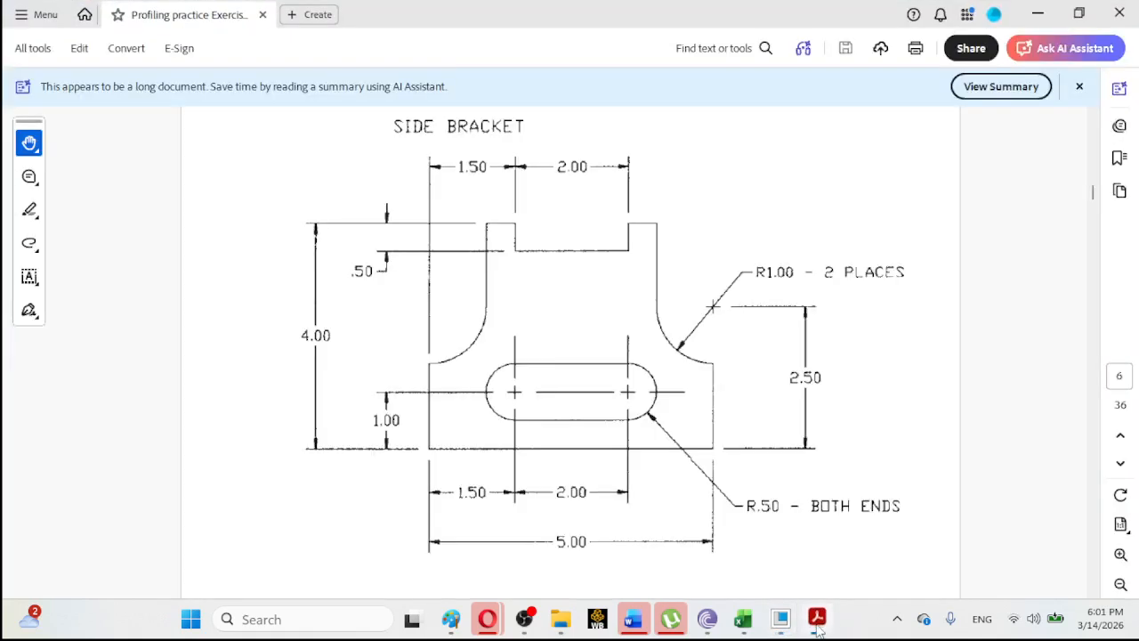
left_click(1093, 592)
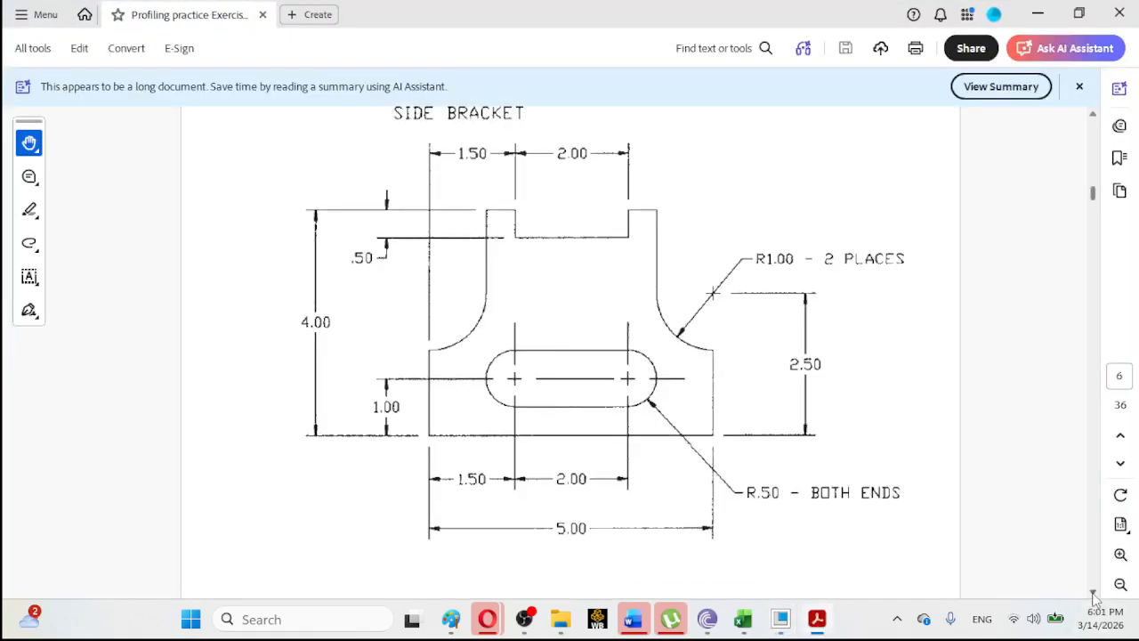
left_click(1092, 592)
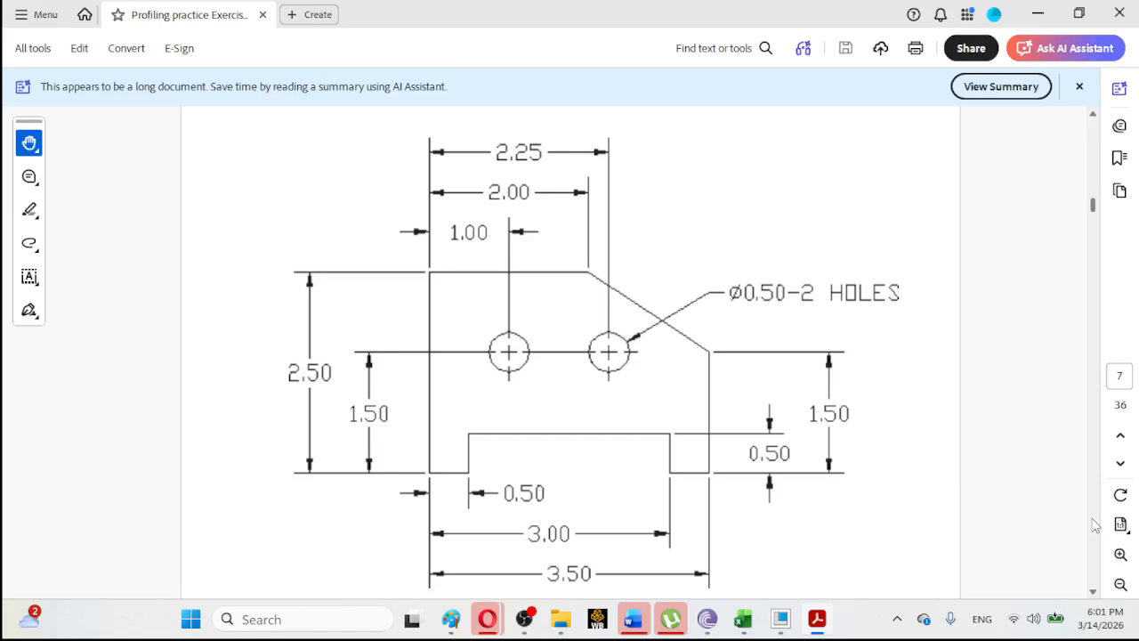
scroll(1095, 525, "down", 5)
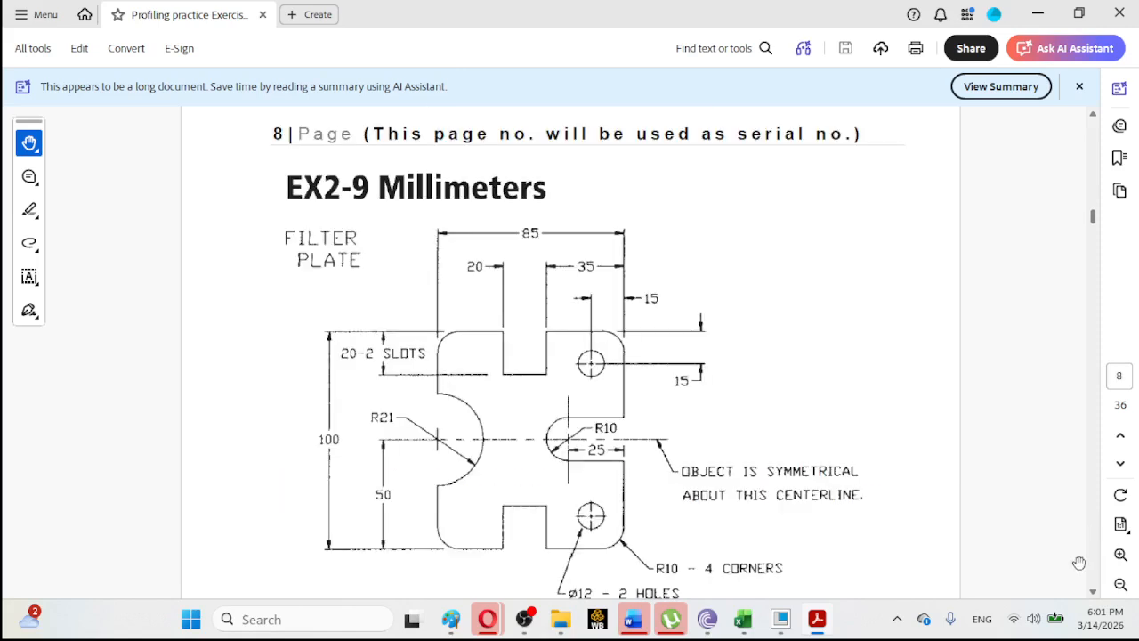
scroll(1101, 566, "down", 5)
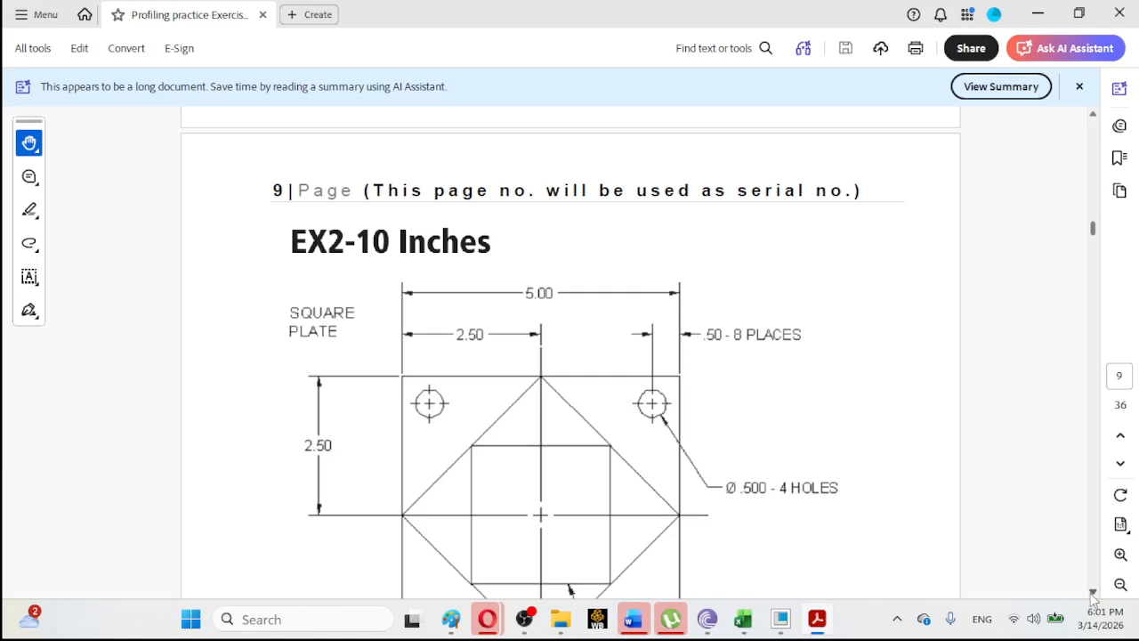
left_click(1093, 591)
scroll(1093, 592, "down", 5)
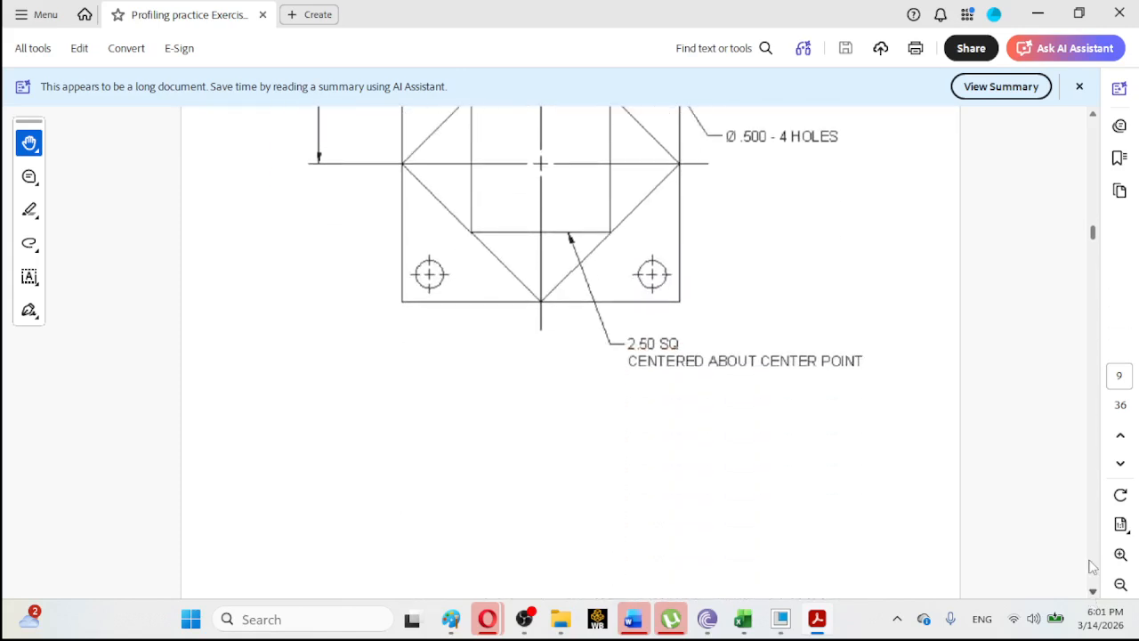
scroll(1096, 549, "down", 15)
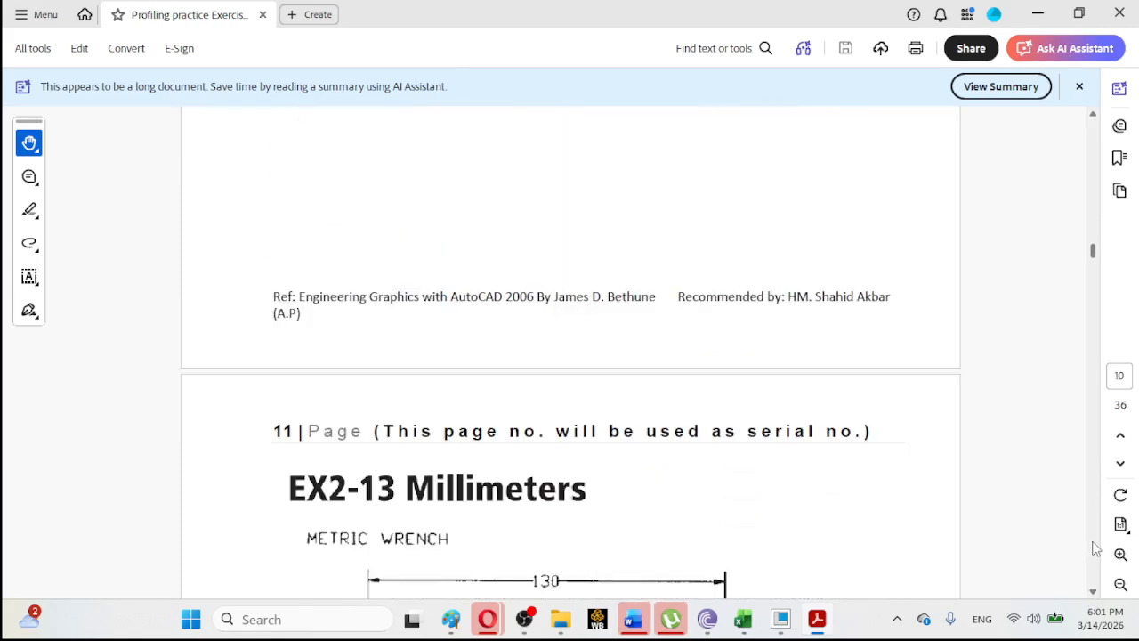
scroll(1095, 550, "down", 7)
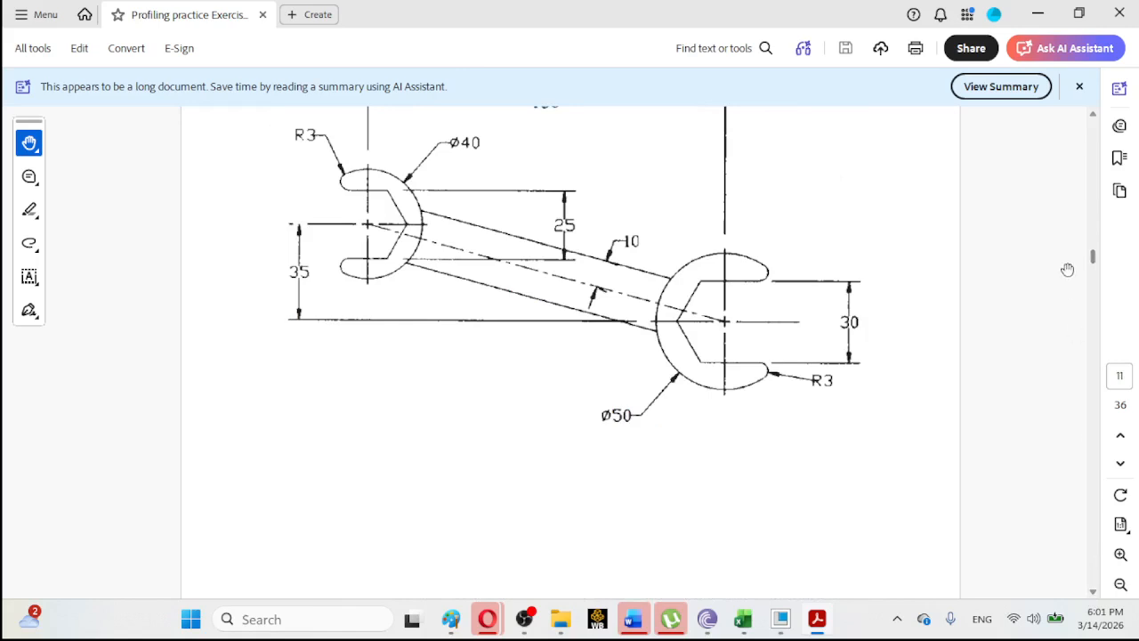
left_click(1094, 116)
left_click(1093, 116)
left_click(1094, 117)
left_click(1093, 117)
left_click(1094, 116)
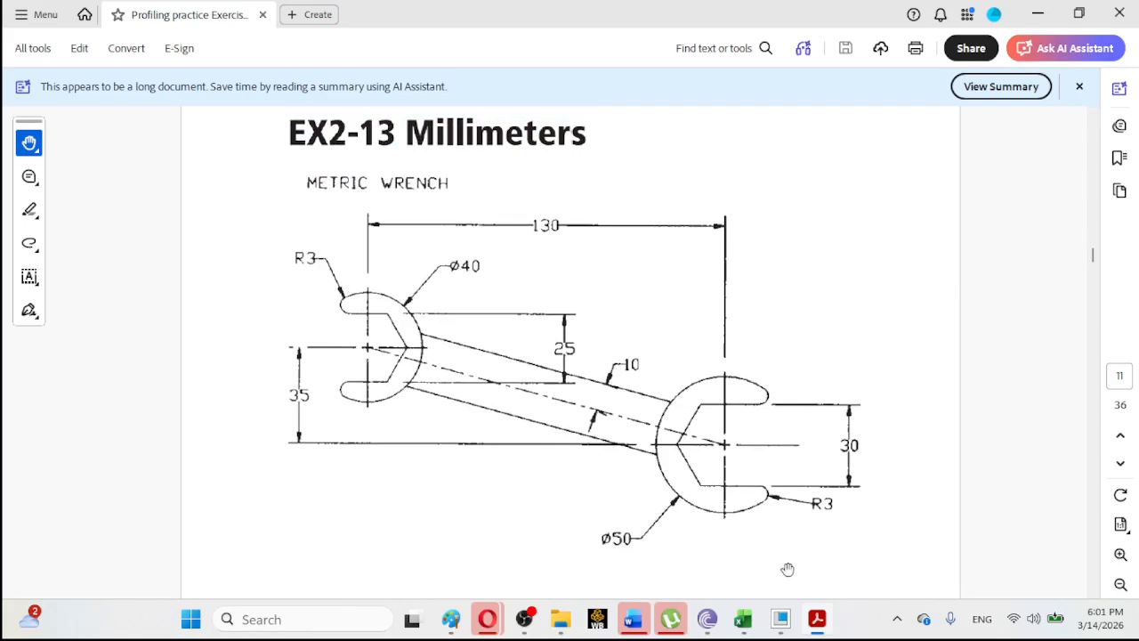
Switch back to Creo Parametric and delete the side bracket's sketch together with the extrusion that depends on it.
left_click(817, 618)
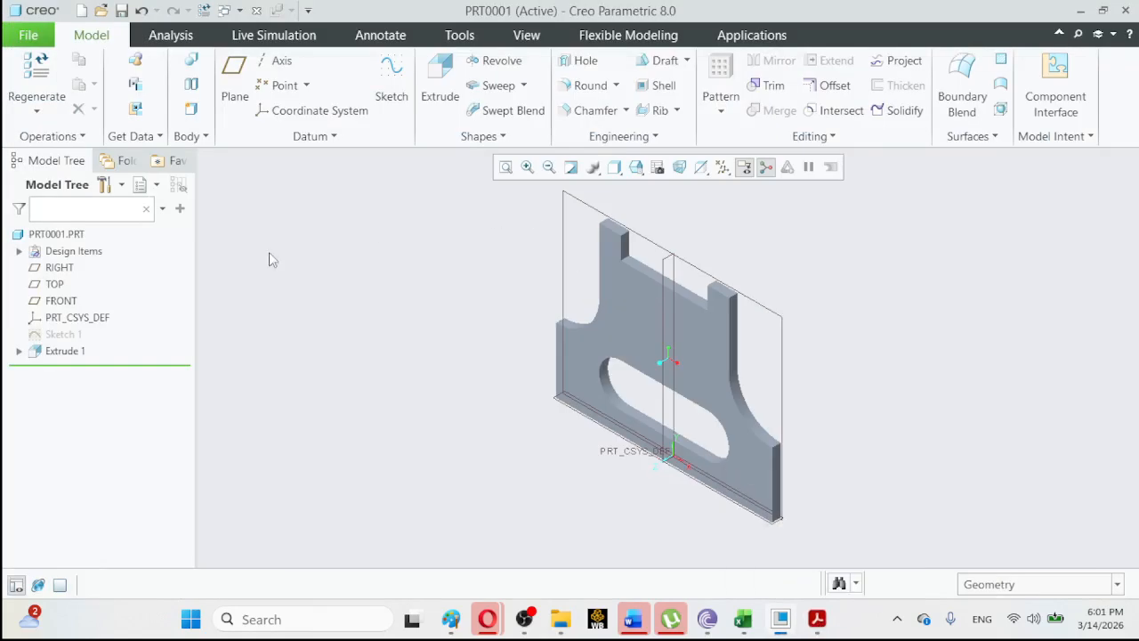
left_click(53, 337)
right_click(52, 338)
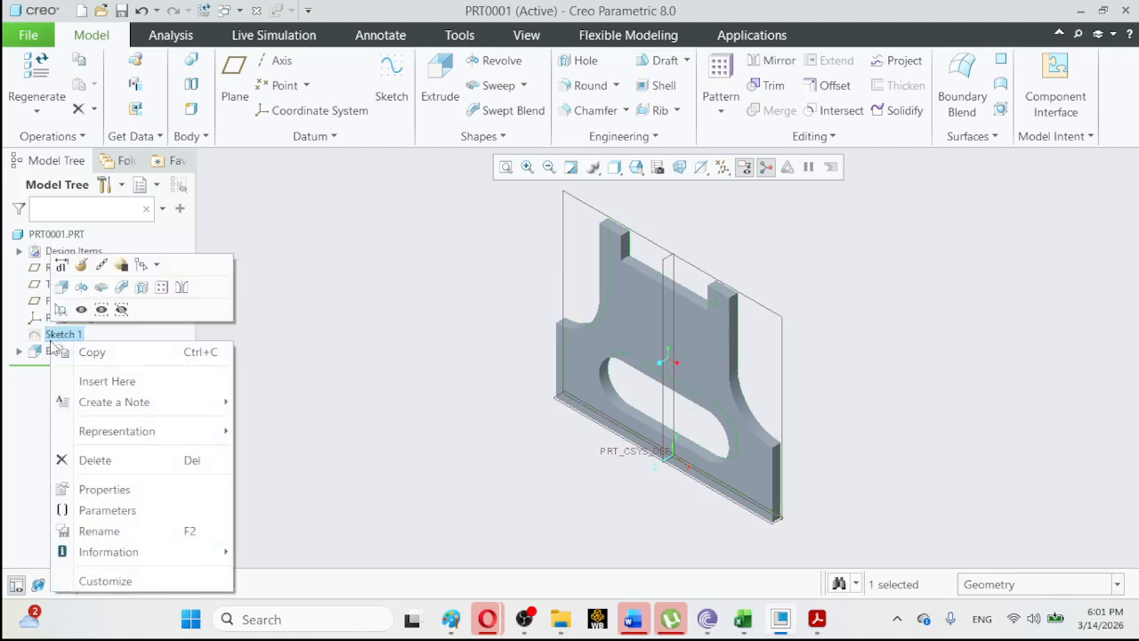
left_click(103, 460)
left_click(452, 335)
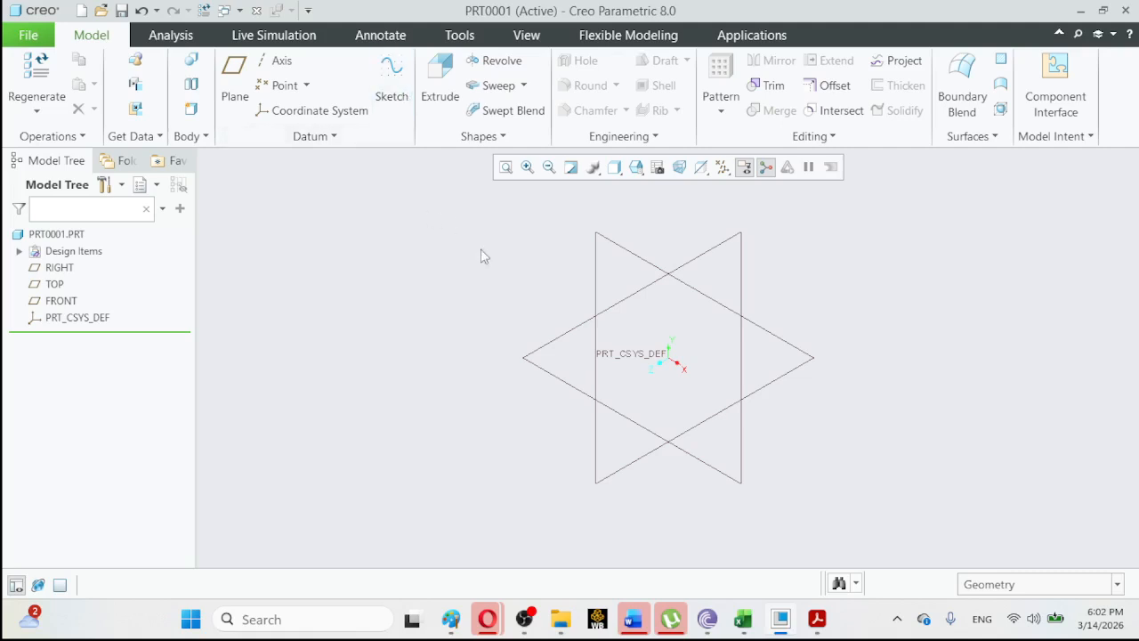
Start a sketch on the FRONT plane in 2D orientation and consult the metric wrench drawing in the PDF.
left_click(61, 301)
left_click(391, 89)
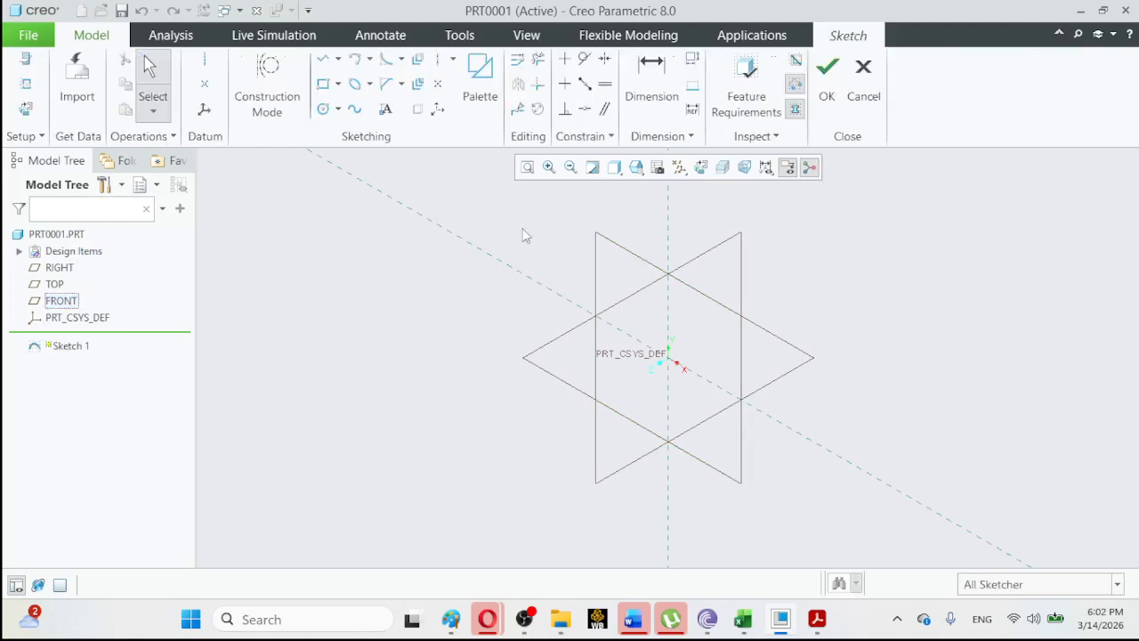
left_click(701, 169)
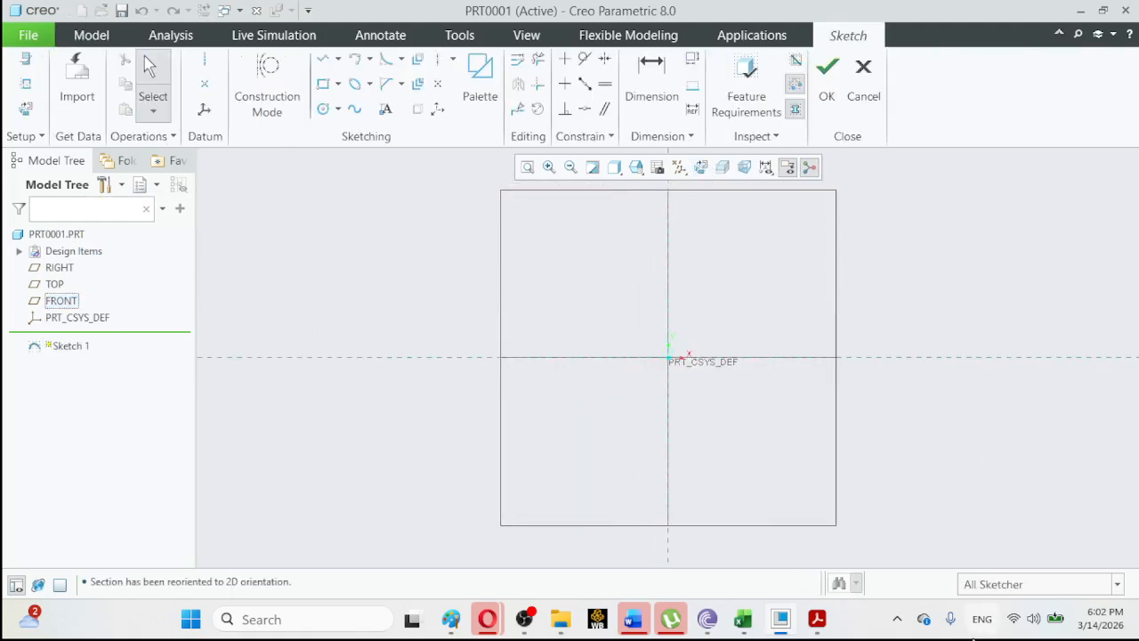
left_click(817, 619)
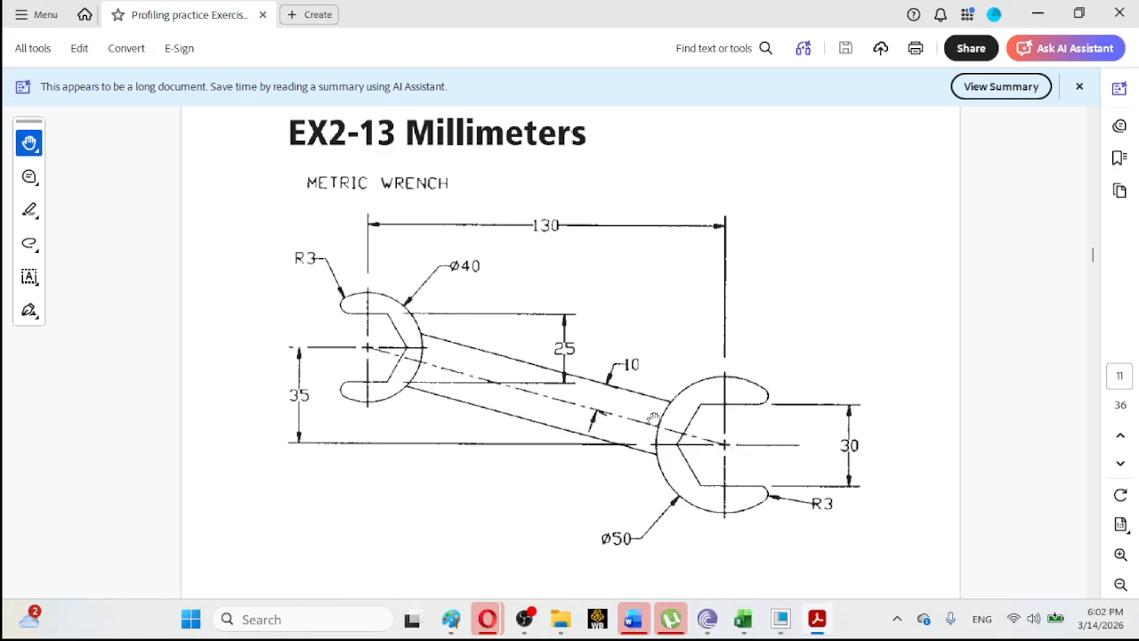
left_click(820, 625)
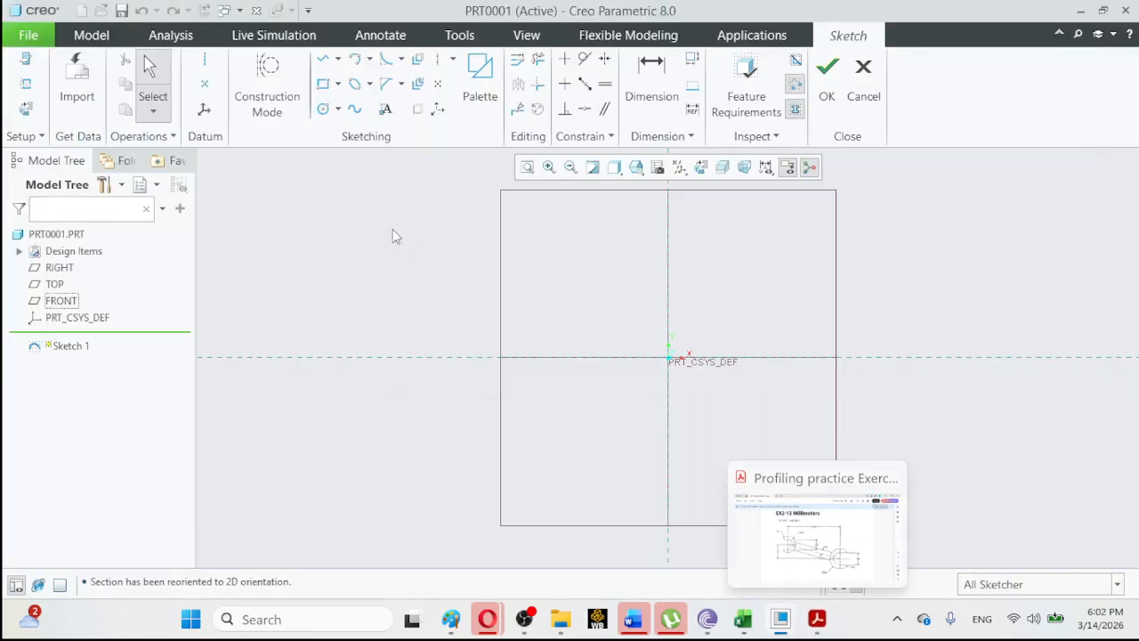
Sketch a slanted line falling from upper left to lower right across both sketch references.
left_click(324, 64)
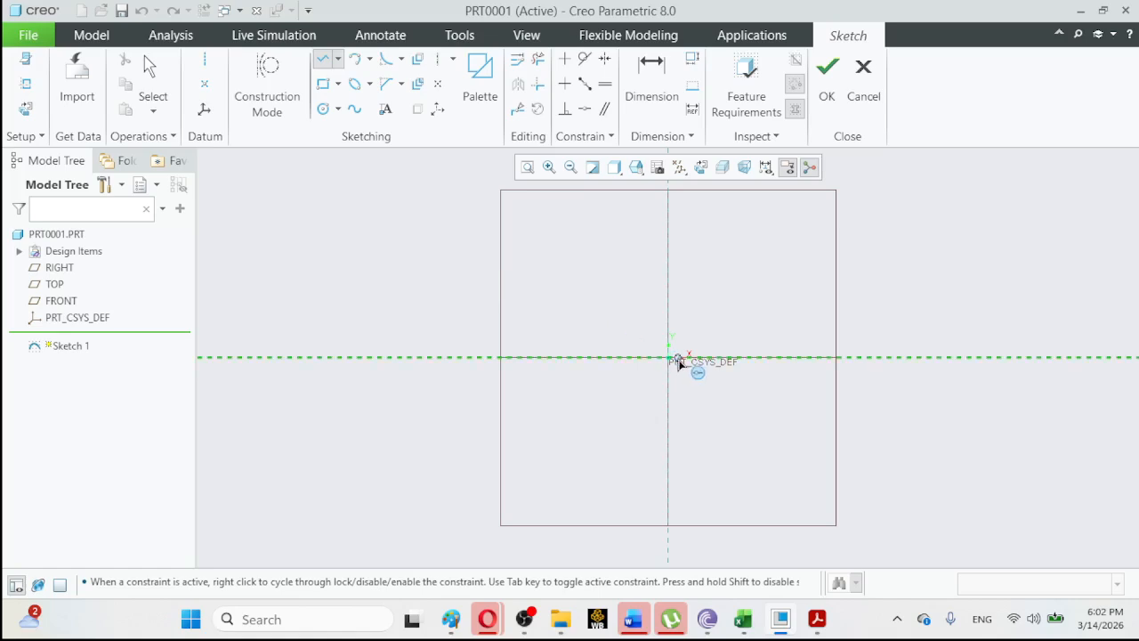
left_click(605, 316)
left_click(783, 391)
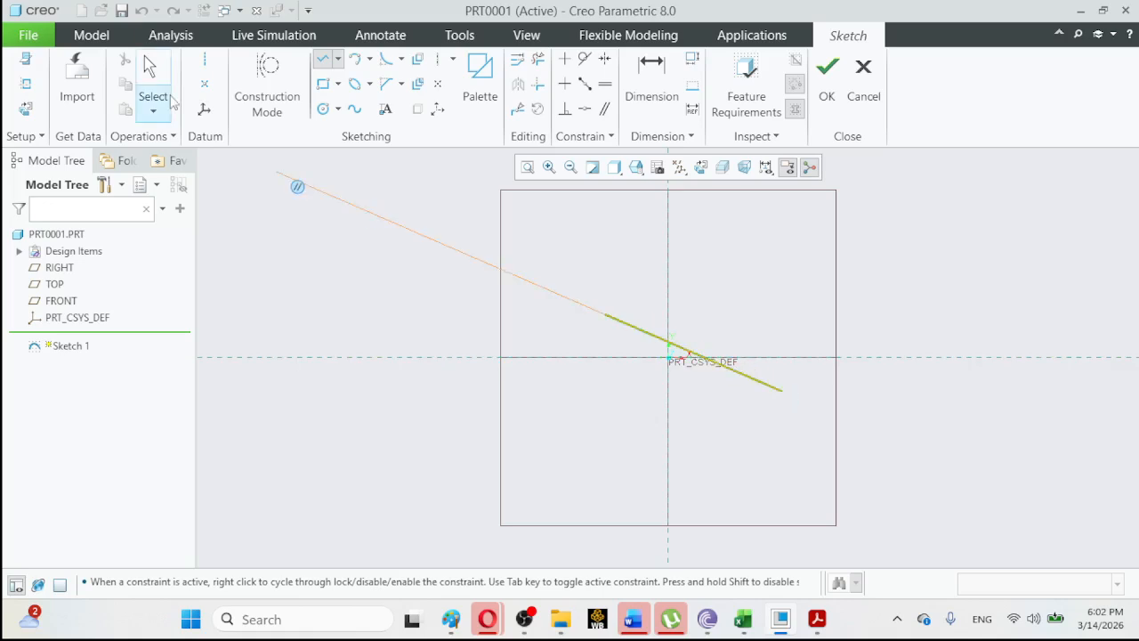
left_click(160, 65)
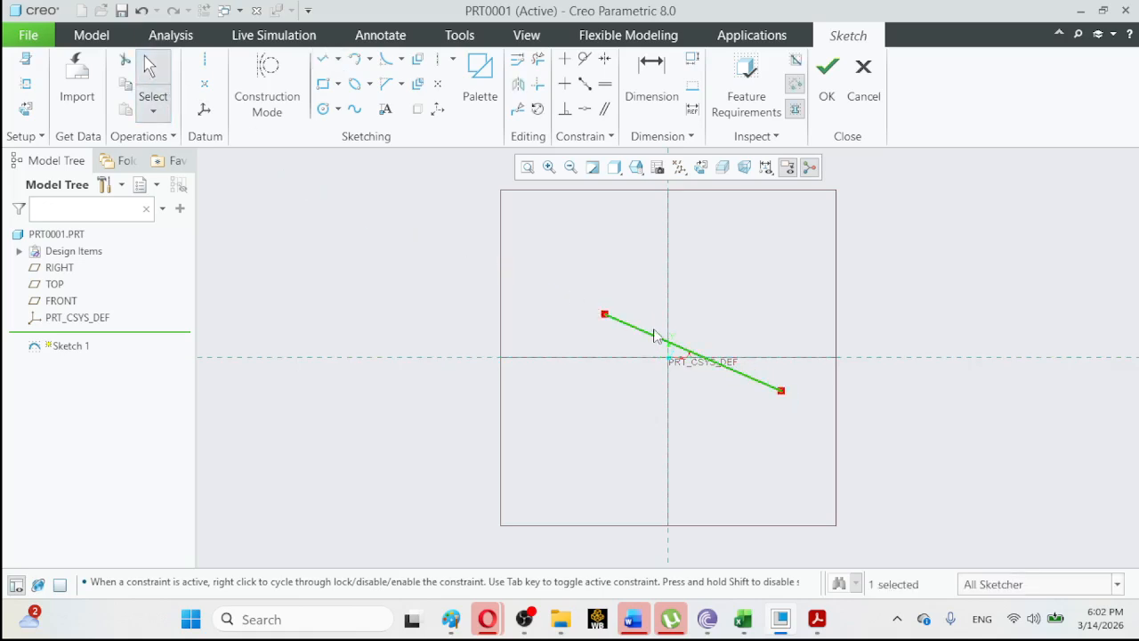
left_click(625, 430)
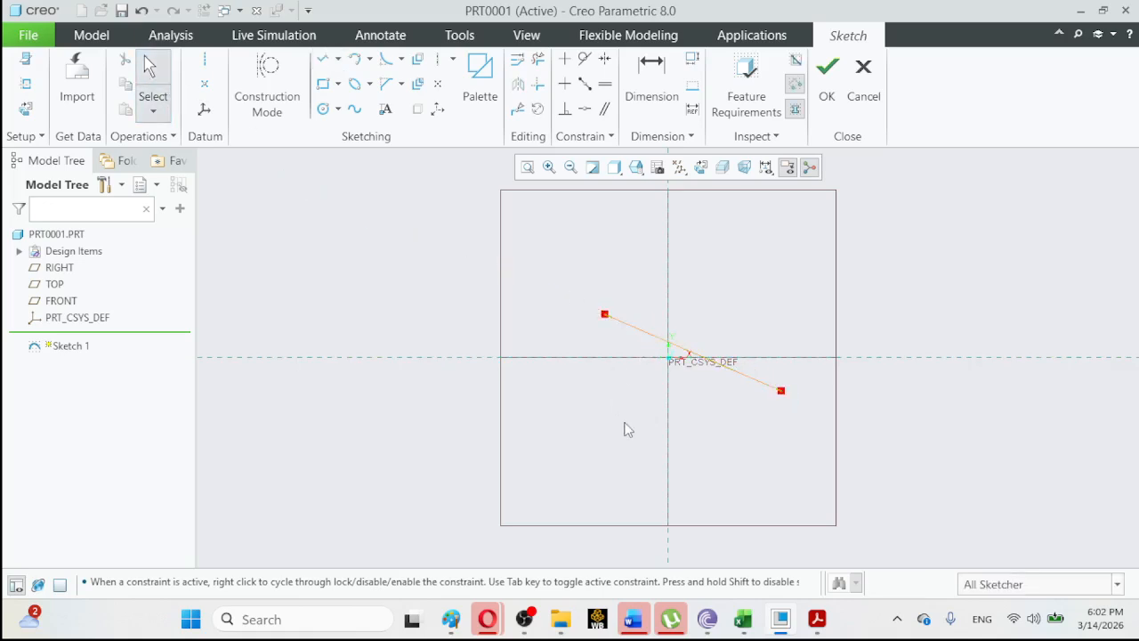
Convert the slanted line to construction geometry.
left_click(639, 334)
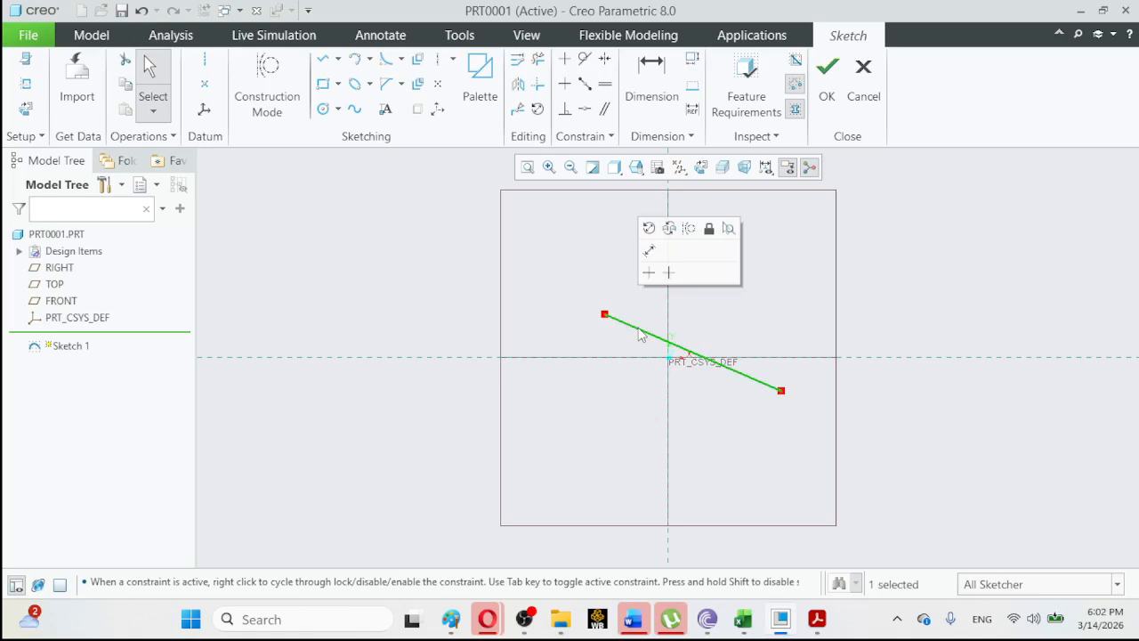
left_click(689, 230)
left_click(596, 411)
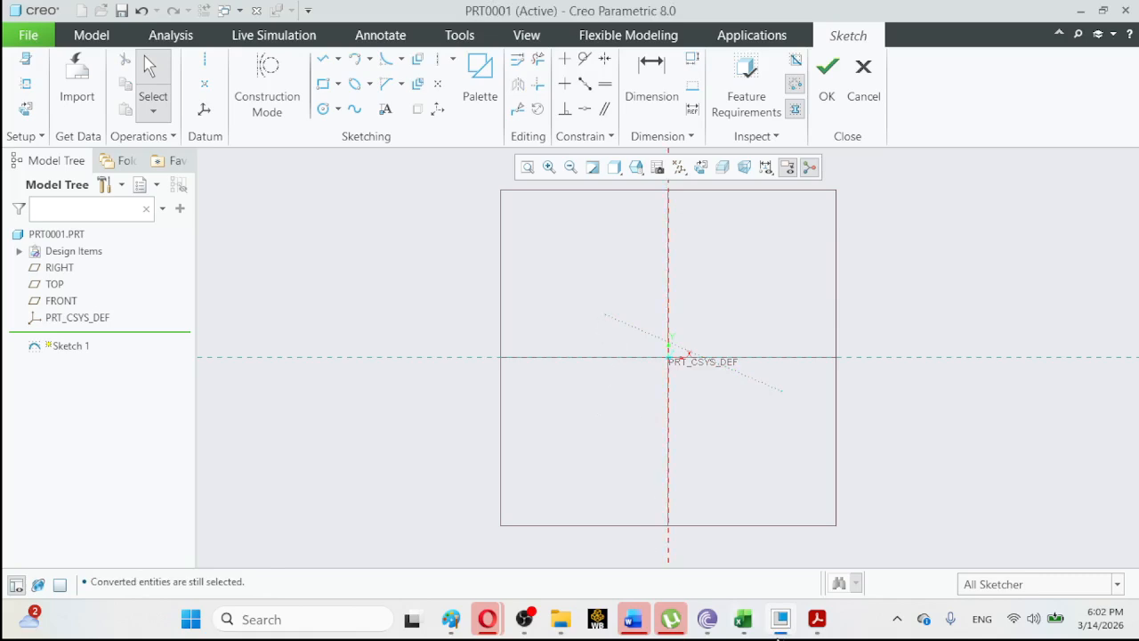
Consult the wrench drawing, dimension the vertical distance between the construction line's endpoints, place it left of the line and set it to 35.
left_click(817, 627)
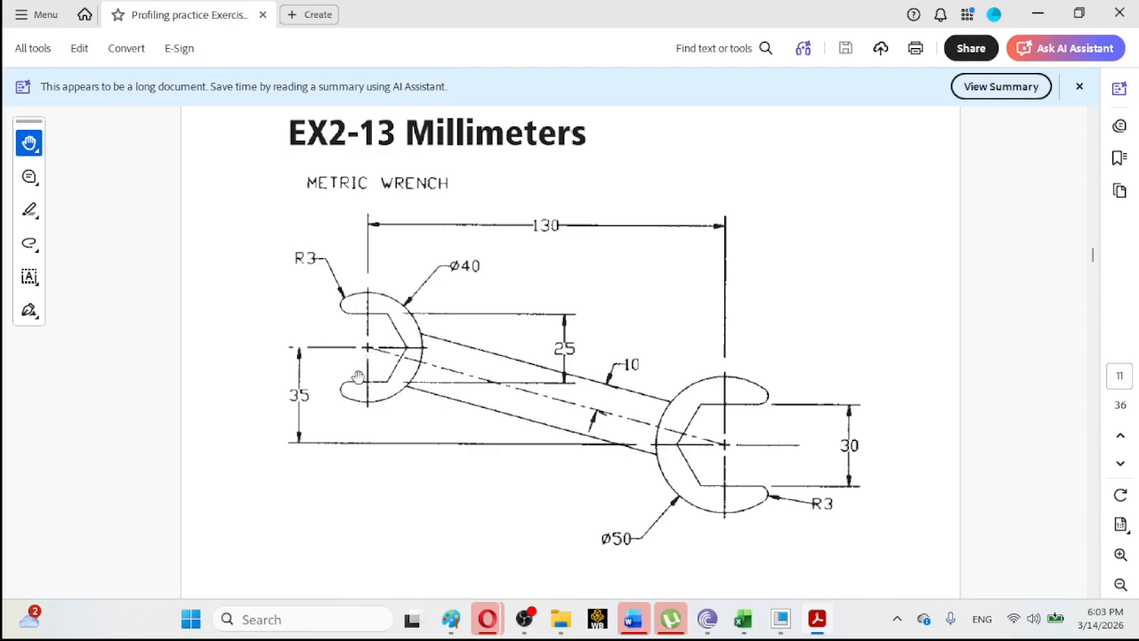
left_click(817, 619)
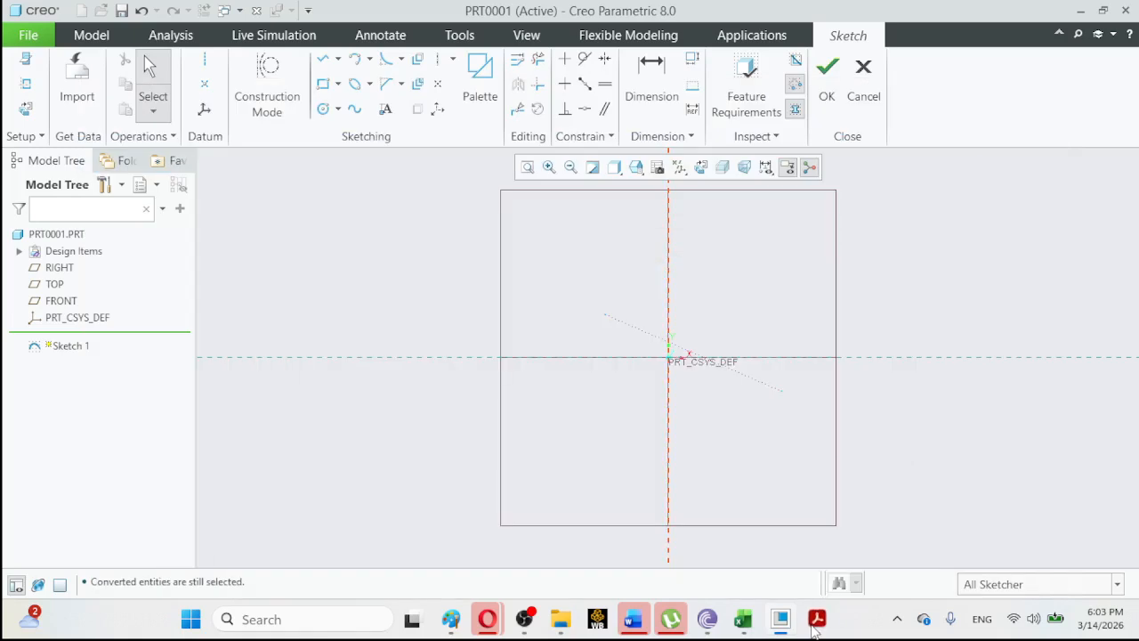
left_click(605, 318)
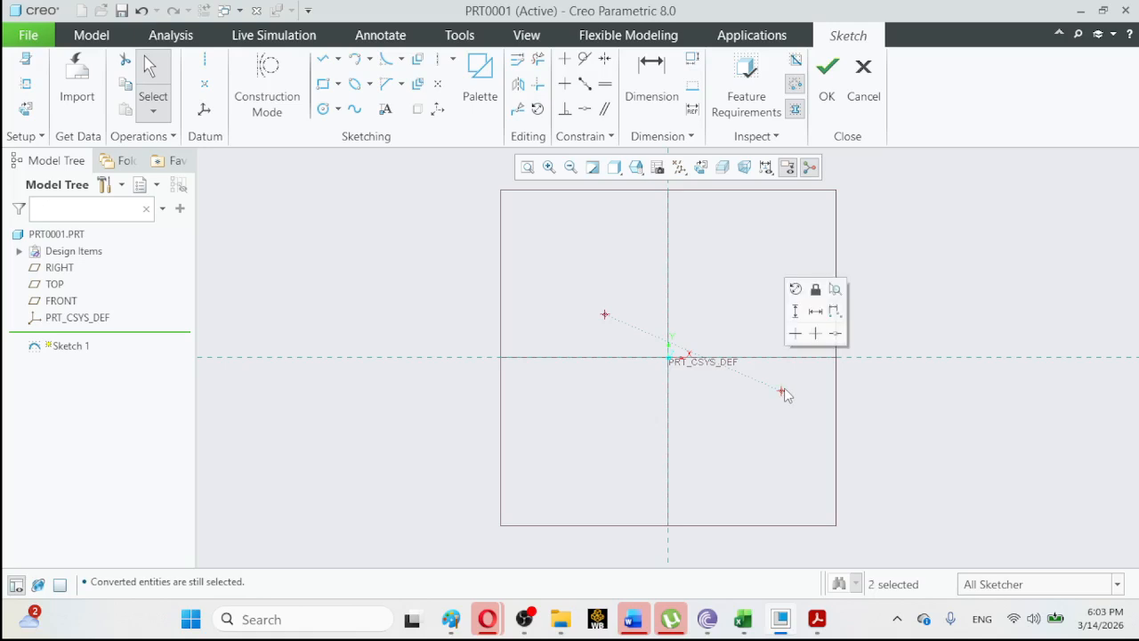
left_click(795, 313)
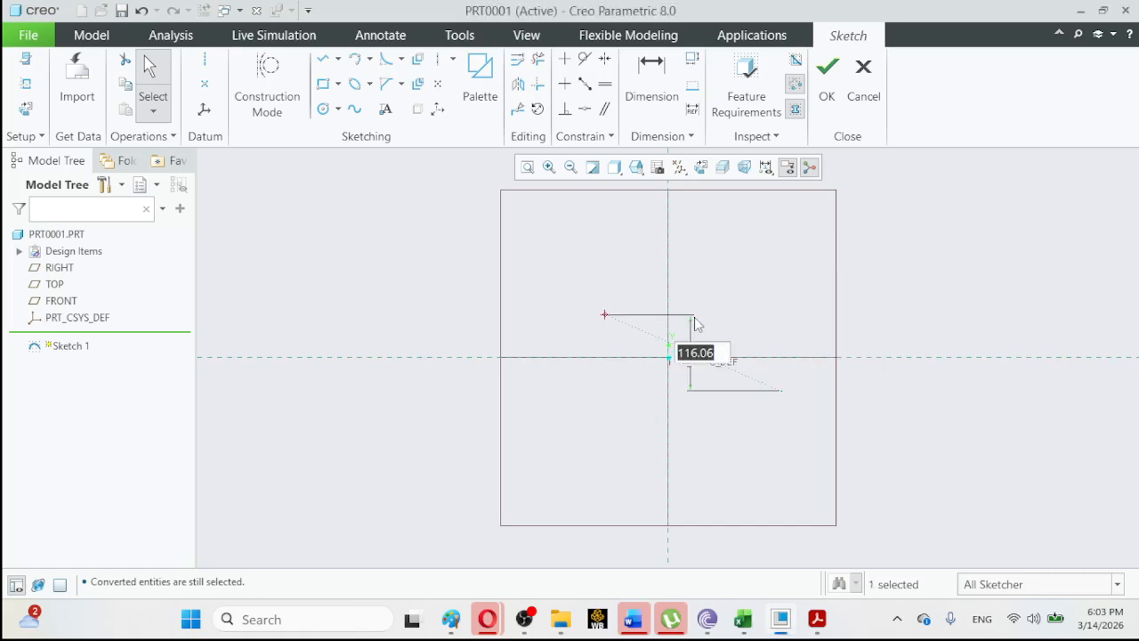
left_click(151, 69)
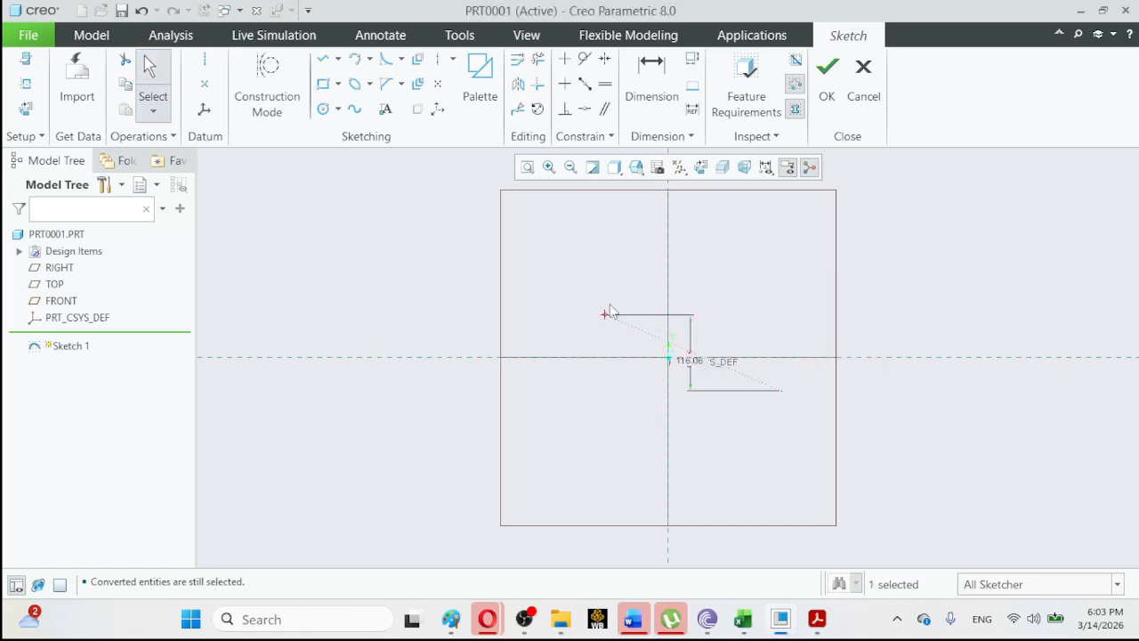
left_click_drag(691, 365, 578, 353)
double_click(574, 354)
type("35")
key("Return")
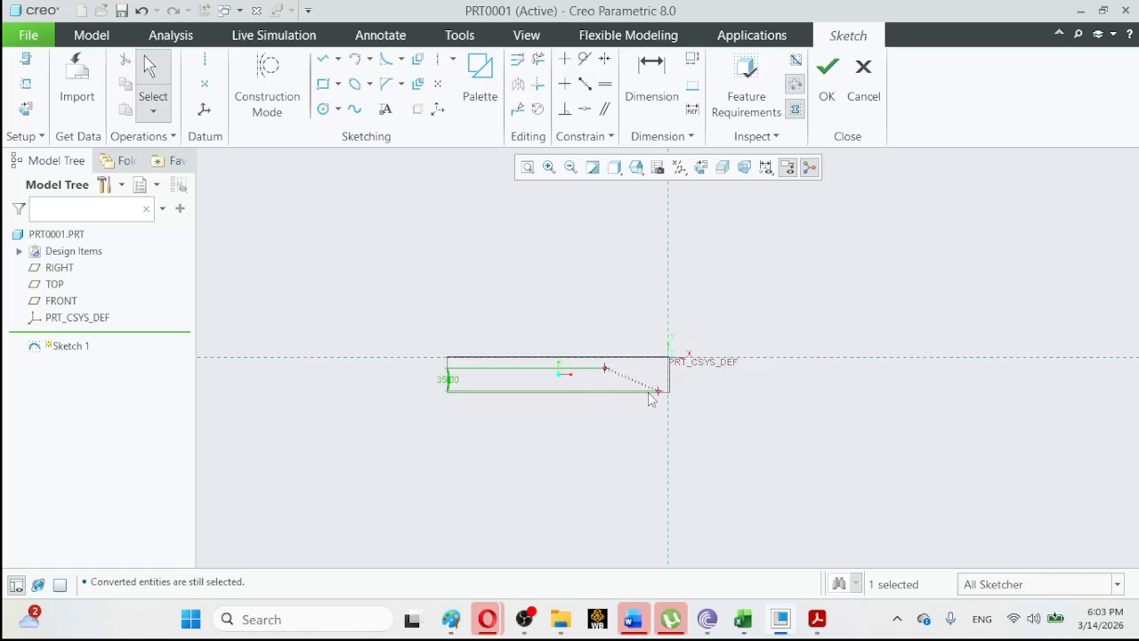
Dimension the horizontal distance between the construction line's endpoints and, after checking the wrench drawing, set it to 130.
left_click(606, 372)
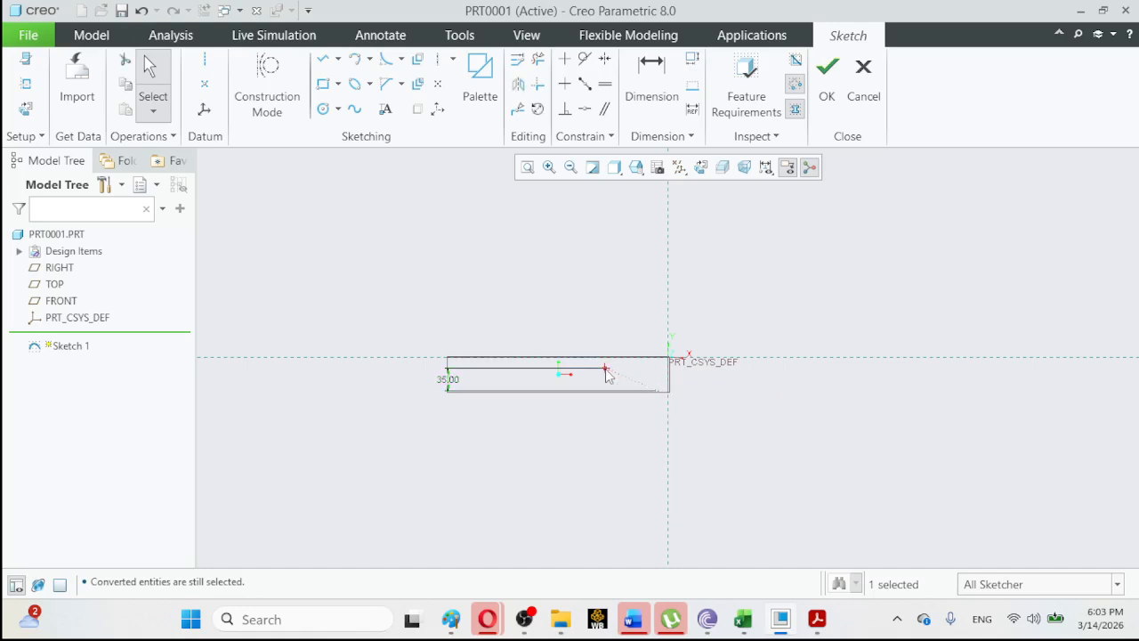
left_click(663, 400)
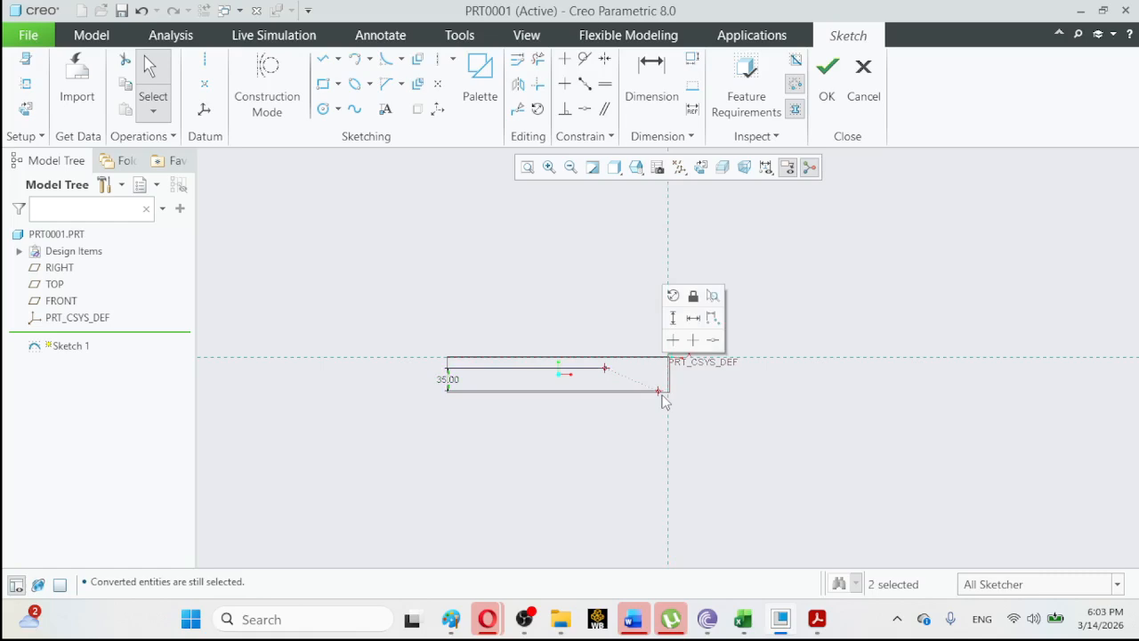
left_click(693, 326)
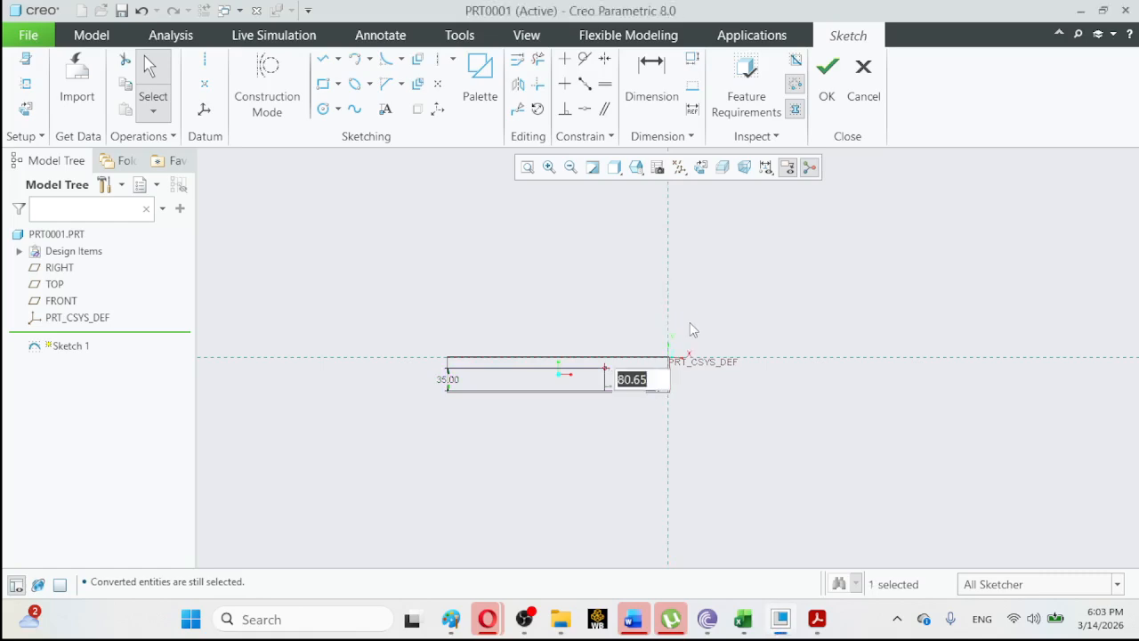
type("135")
left_click(817, 619)
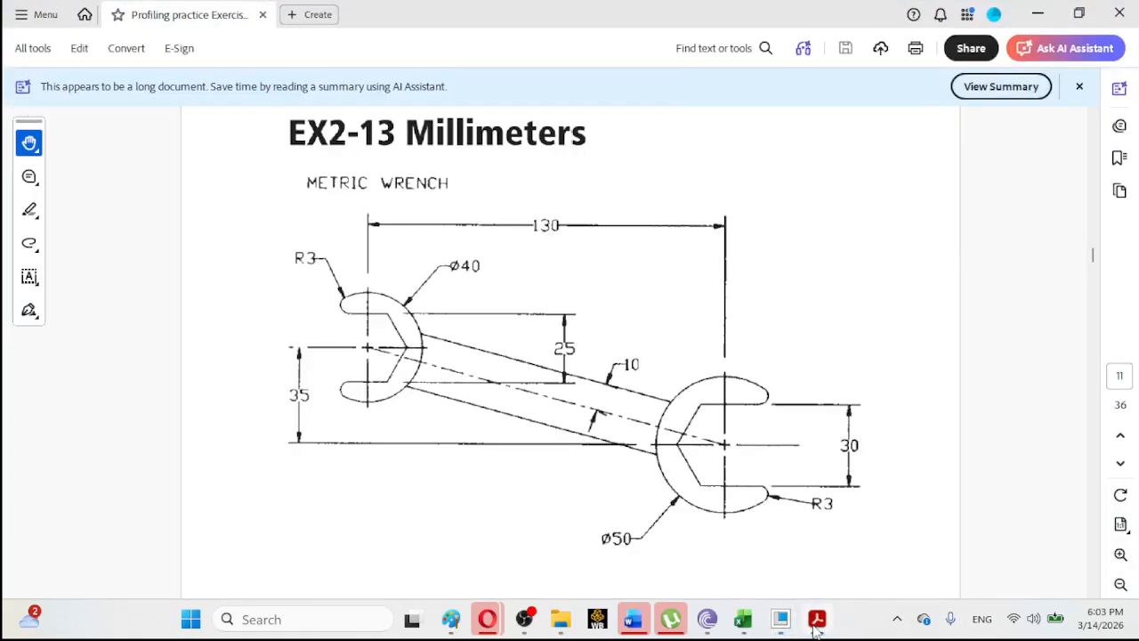
left_click(817, 619)
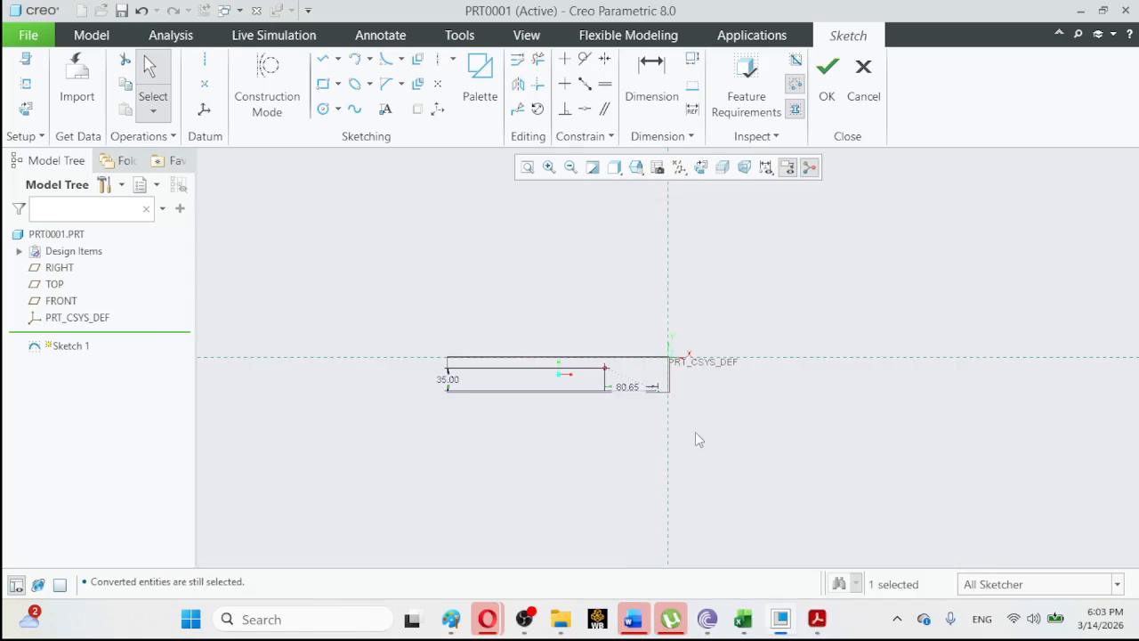
double_click(629, 389)
type("13")
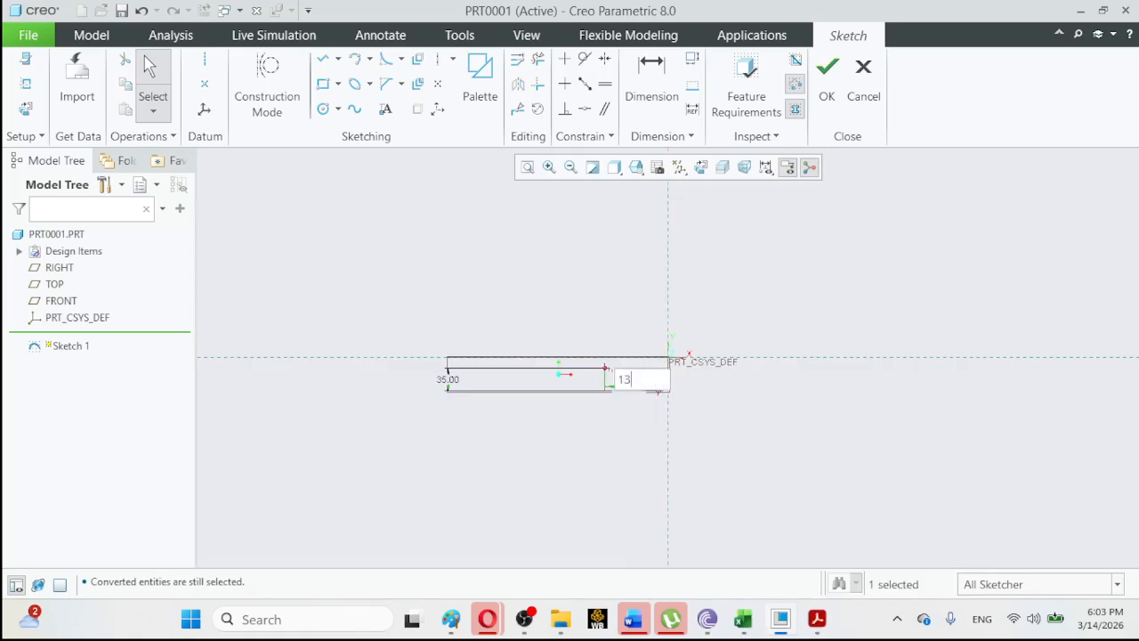
type("0")
key("Return")
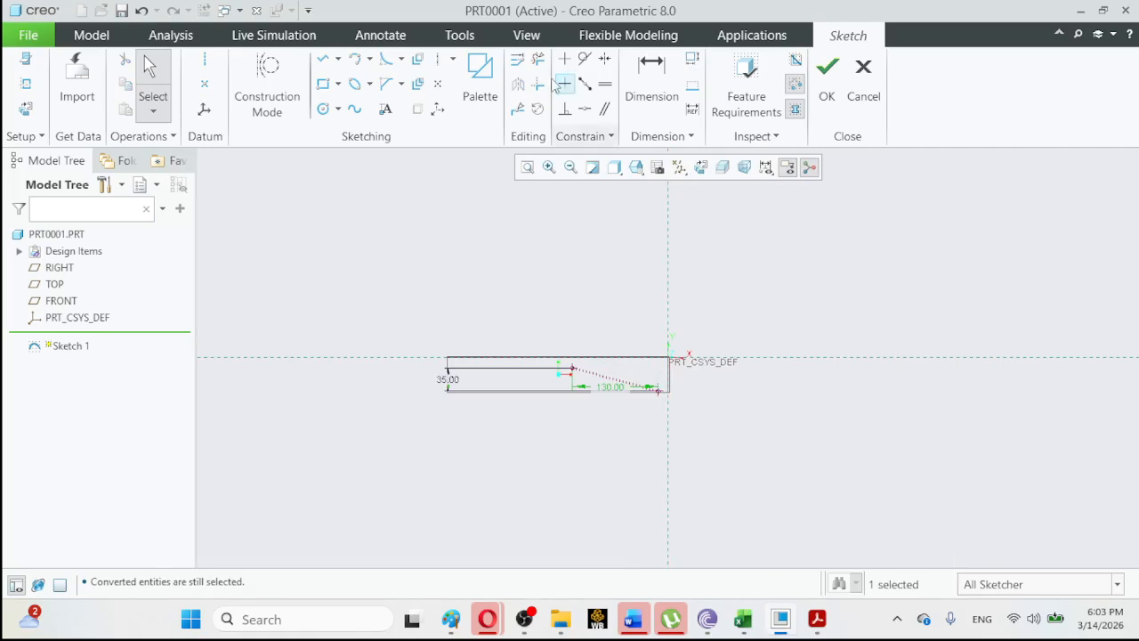
Reposition the 35 dimension close to the construction line's upper-left end and the 130 dimension above the line.
left_click(527, 168)
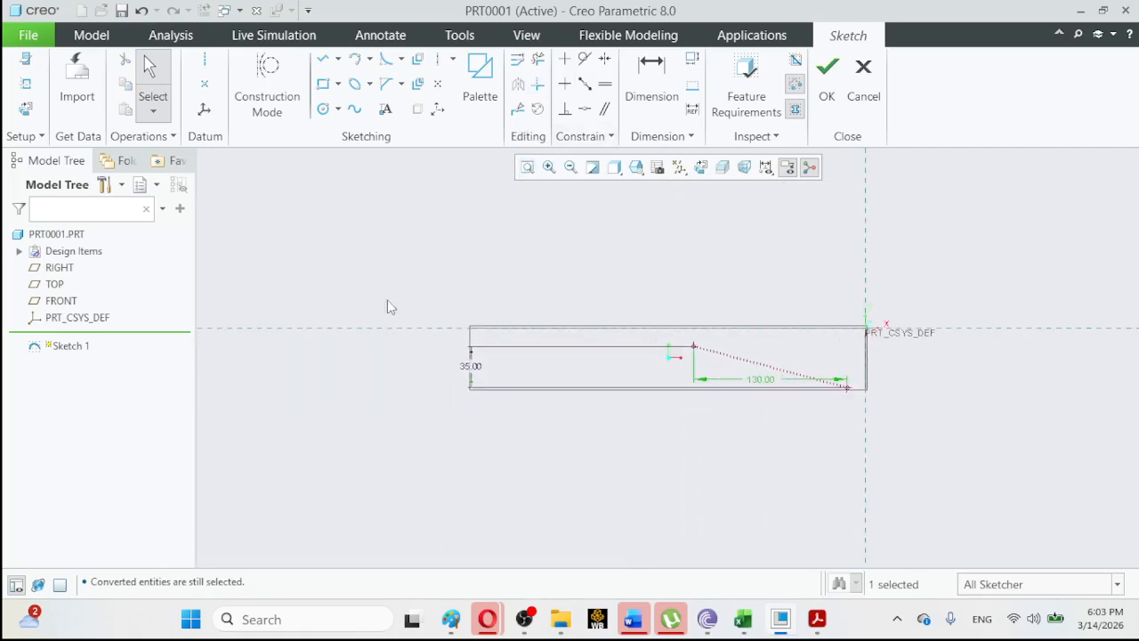
left_click_drag(470, 367, 682, 378)
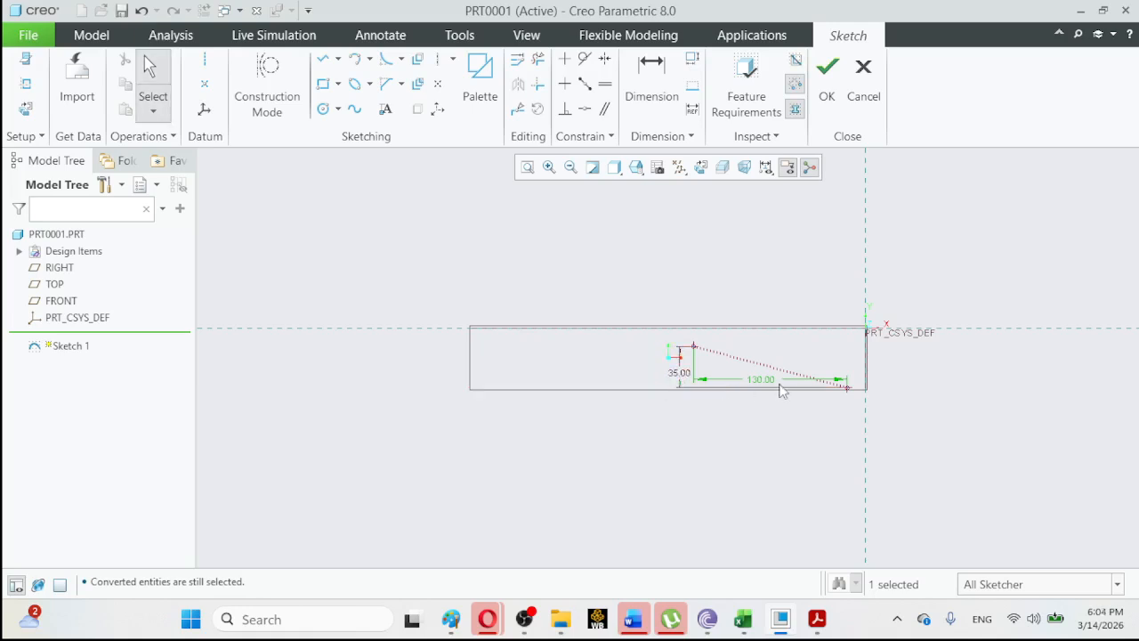
left_click_drag(771, 384, 771, 333)
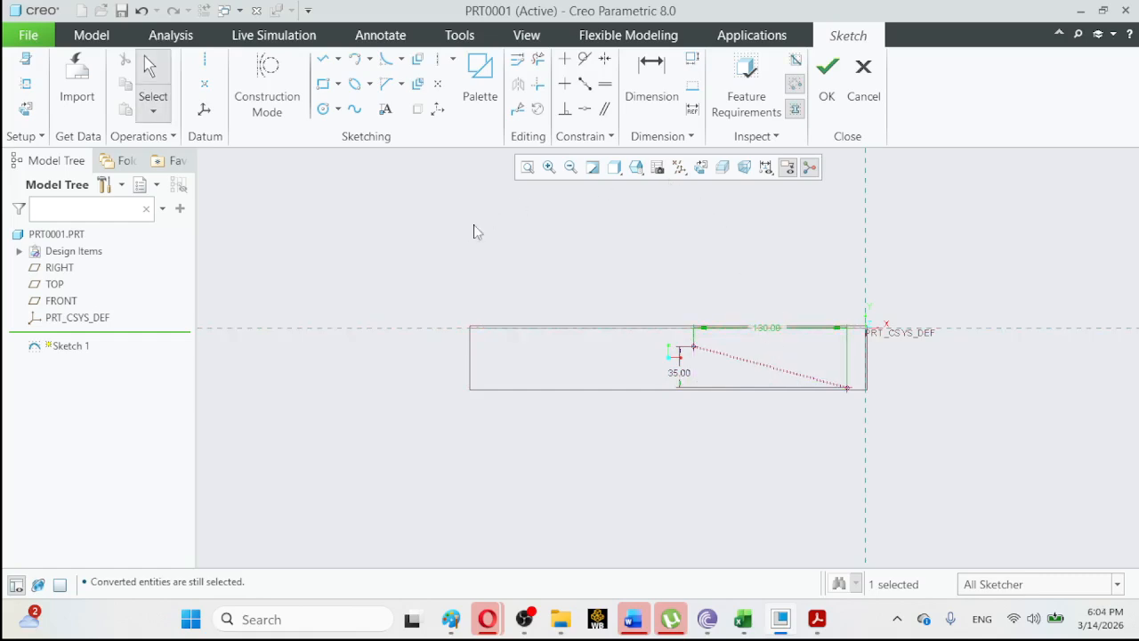
left_click(526, 166)
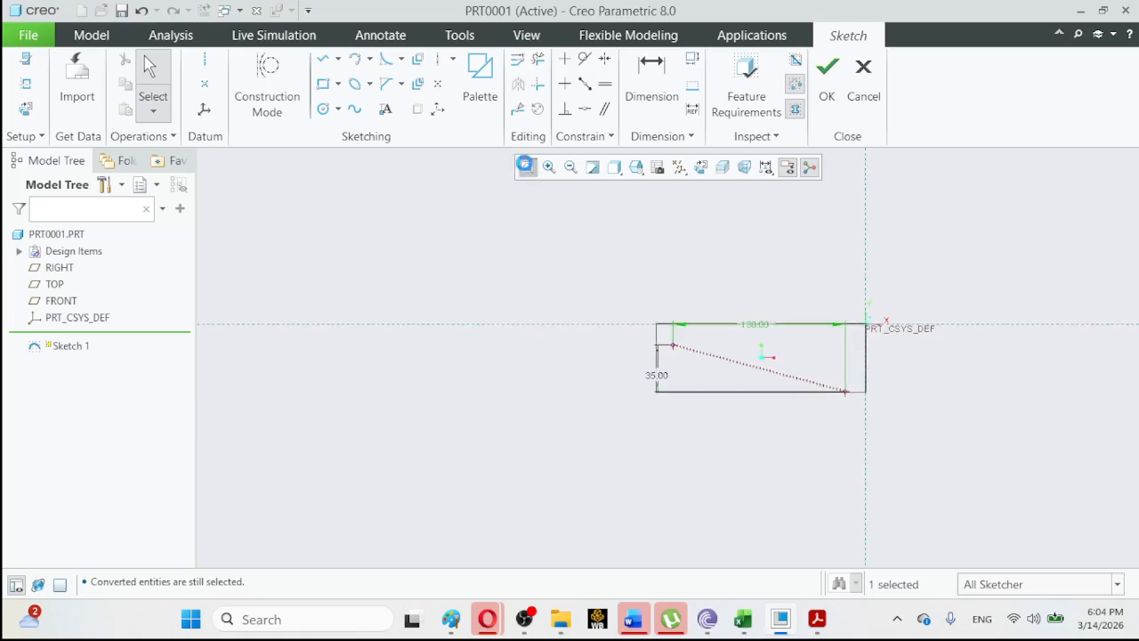
left_click(356, 232)
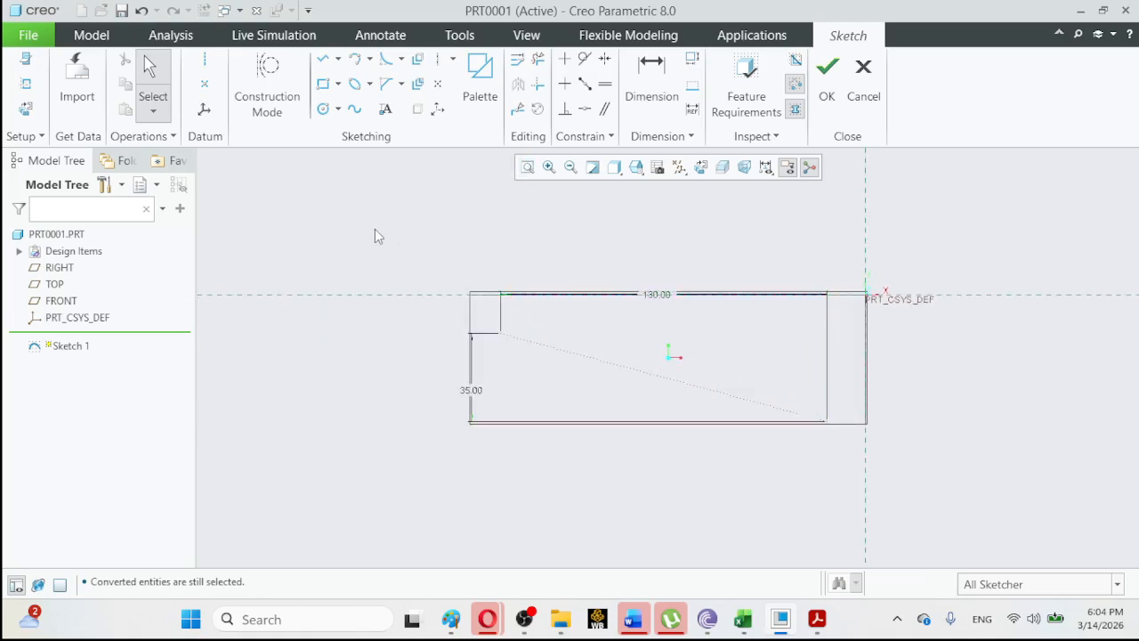
Move the construction line together with its dimensions using Rotate Resize so that its midpoint lies on the sketch origin.
mouse_move(374, 232)
left_mouse_down()
mouse_move(823, 422)
mouse_move(922, 478)
left_mouse_up()
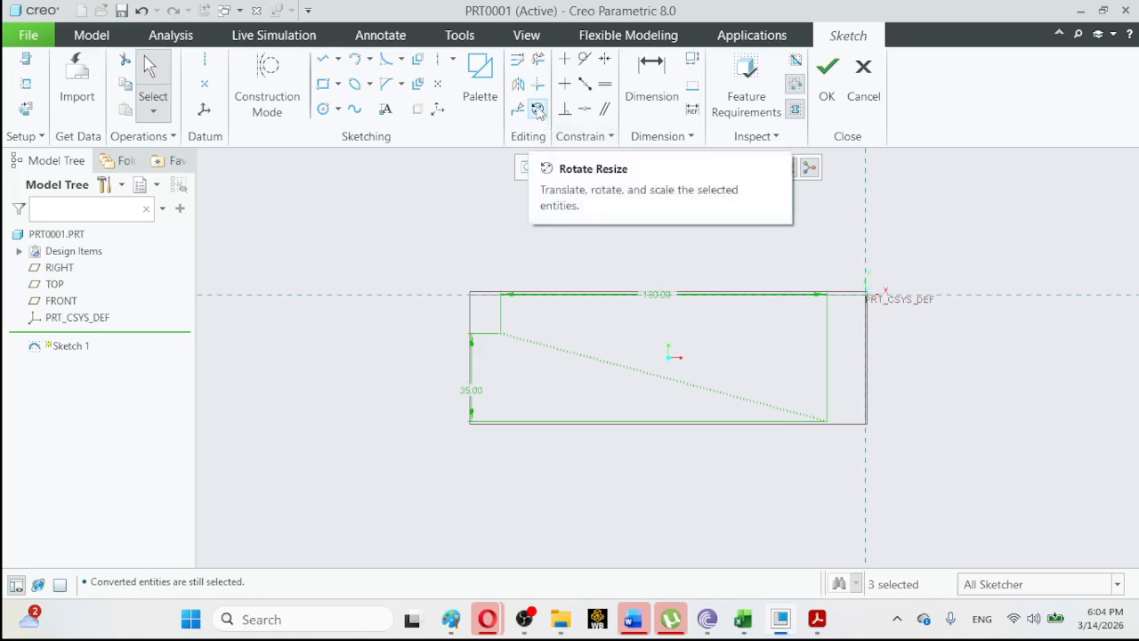
left_click(537, 109)
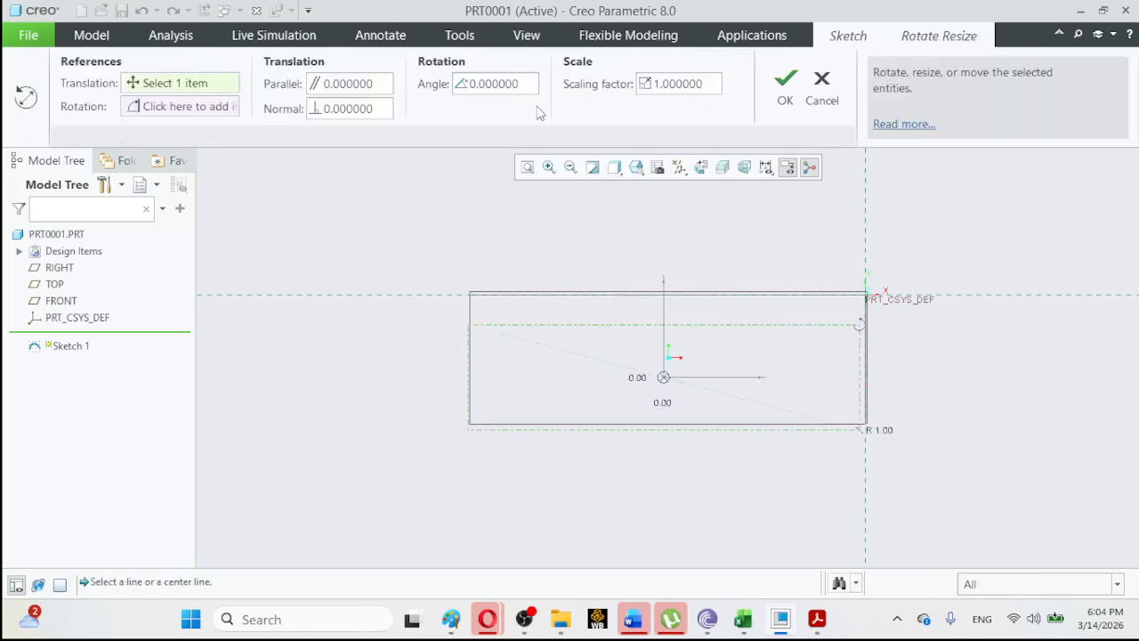
mouse_move(662, 377)
left_mouse_down()
mouse_move(794, 296)
mouse_move(868, 297)
left_mouse_up()
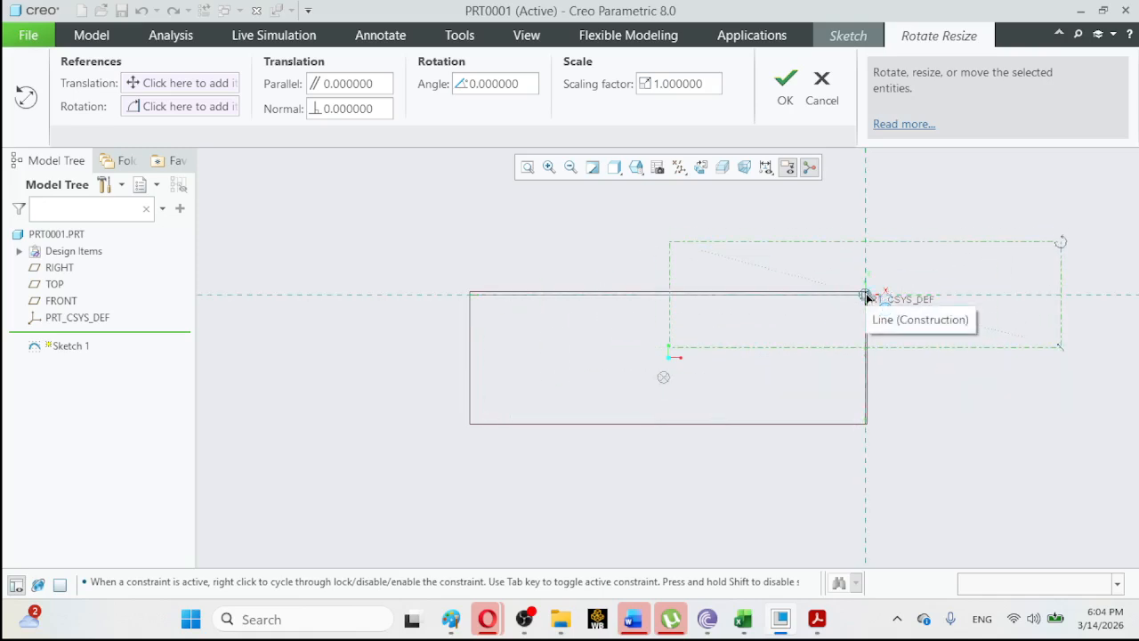
left_click_drag(868, 298, 868, 298)
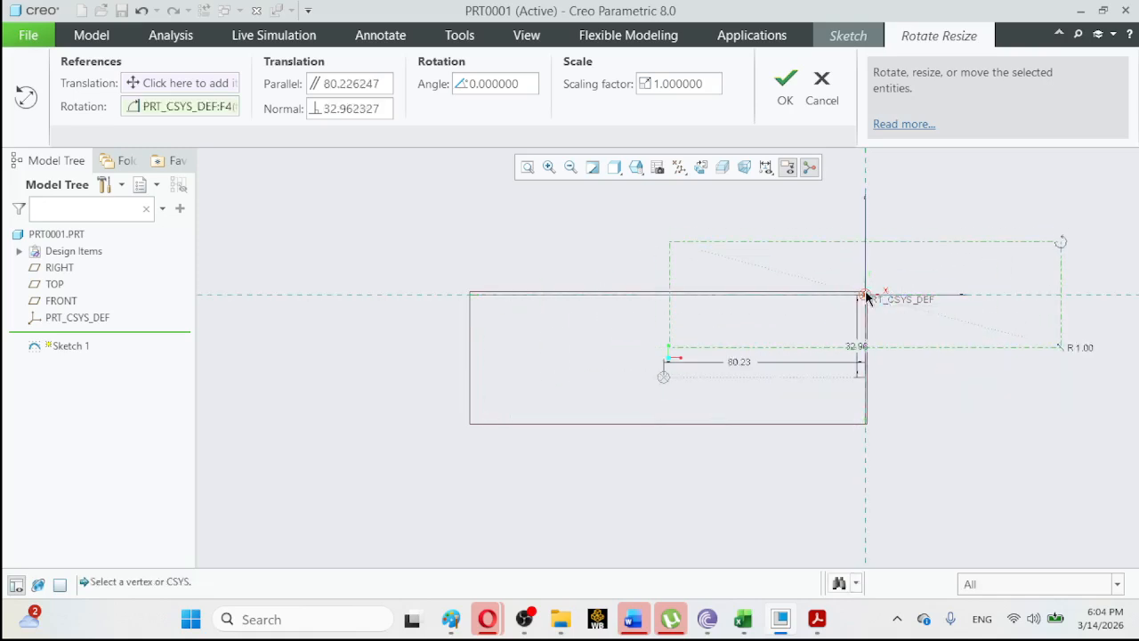
left_click(782, 87)
left_click(523, 167)
left_click(360, 268)
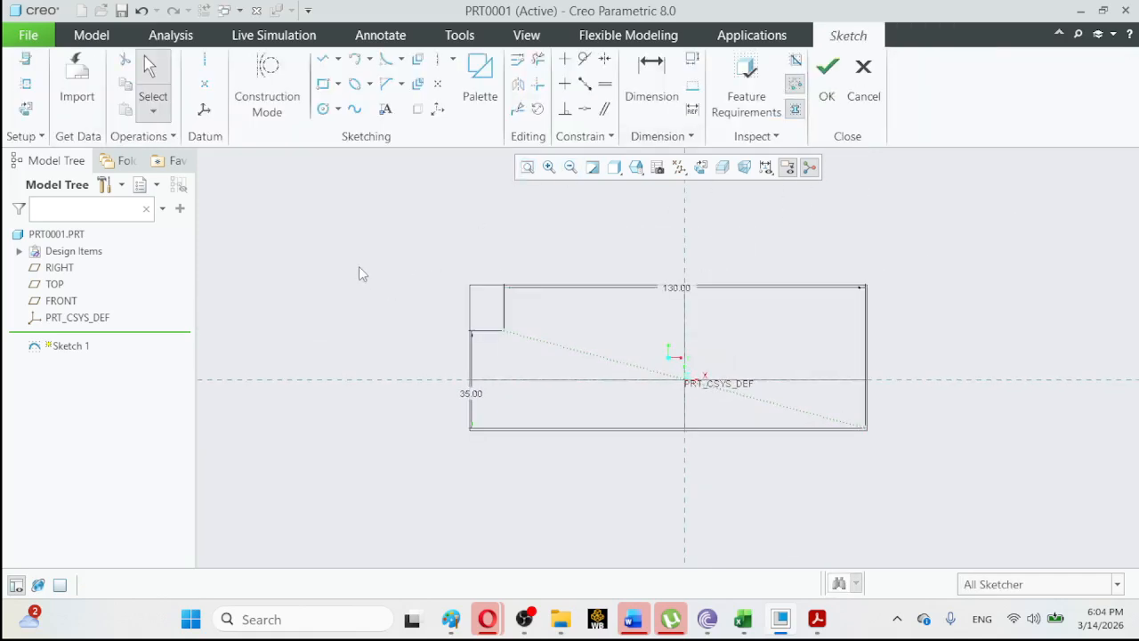
Turn off the display of all datum axes, points, coordinate systems and planes.
left_click(679, 171)
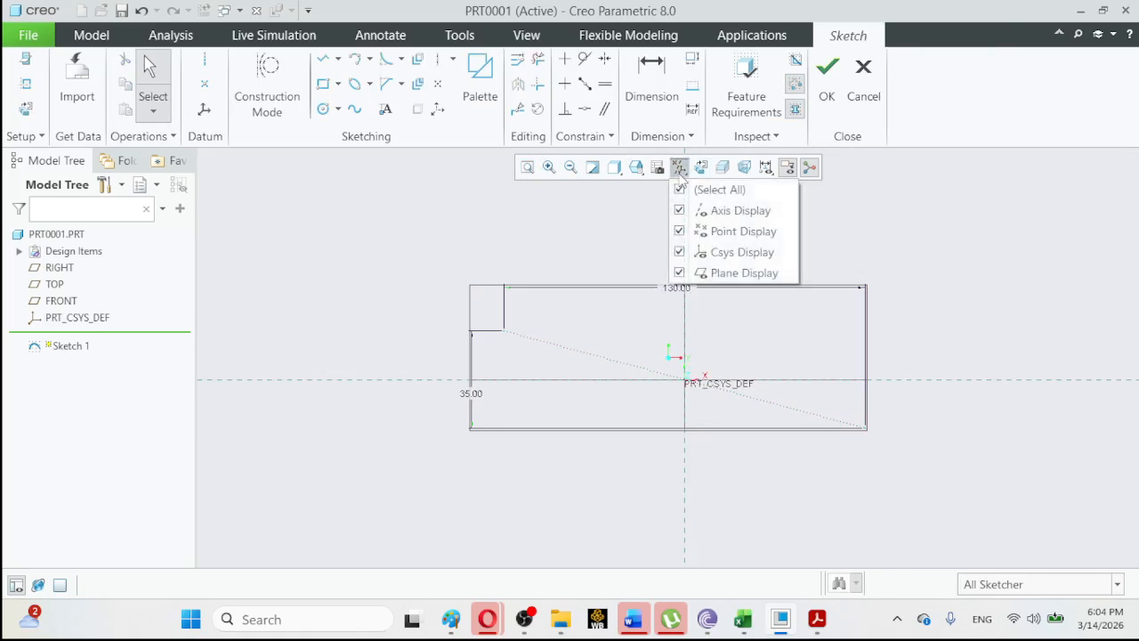
left_click(680, 191)
left_click(921, 310)
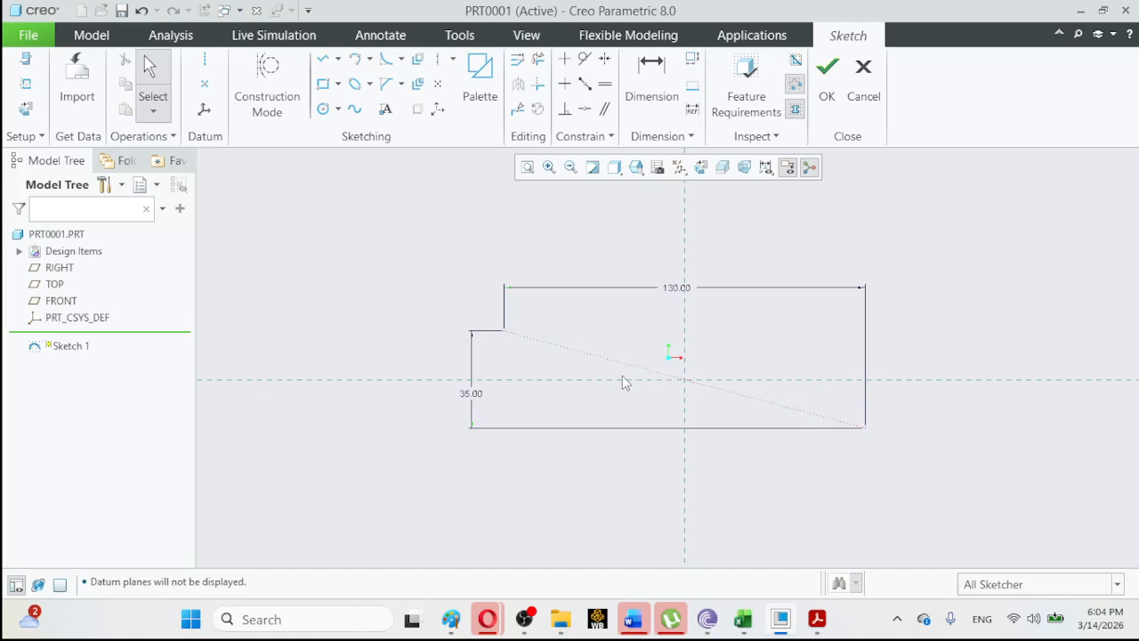
Consult the wrench drawing, then sketch a circle centred on the construction line's upper-left endpoint with a diameter of 40.
left_click(817, 623)
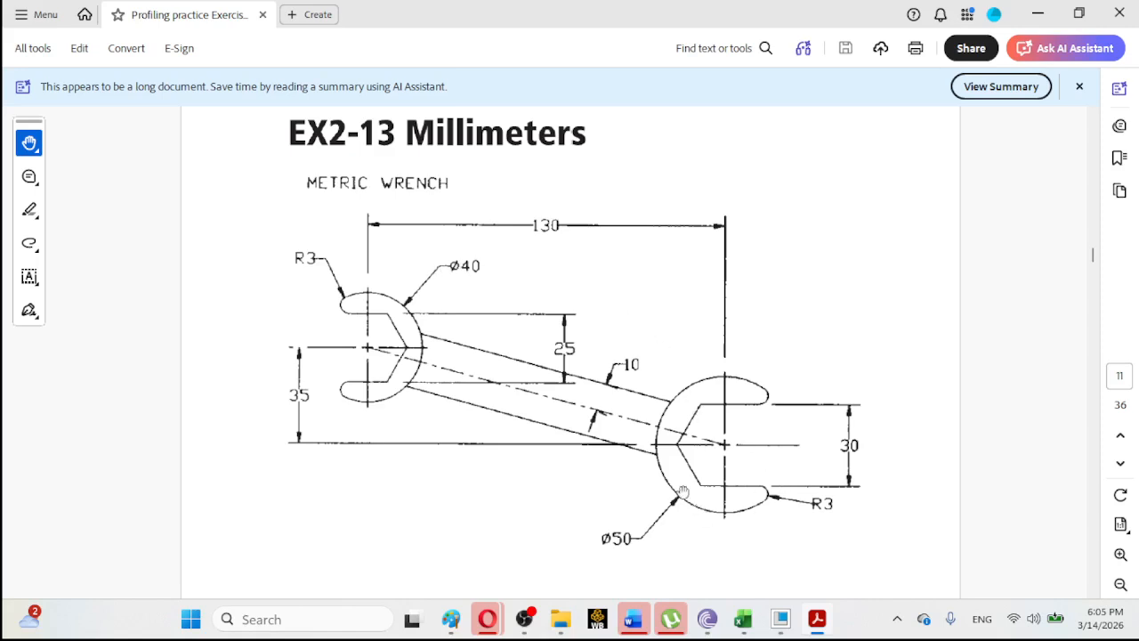
left_click(819, 625)
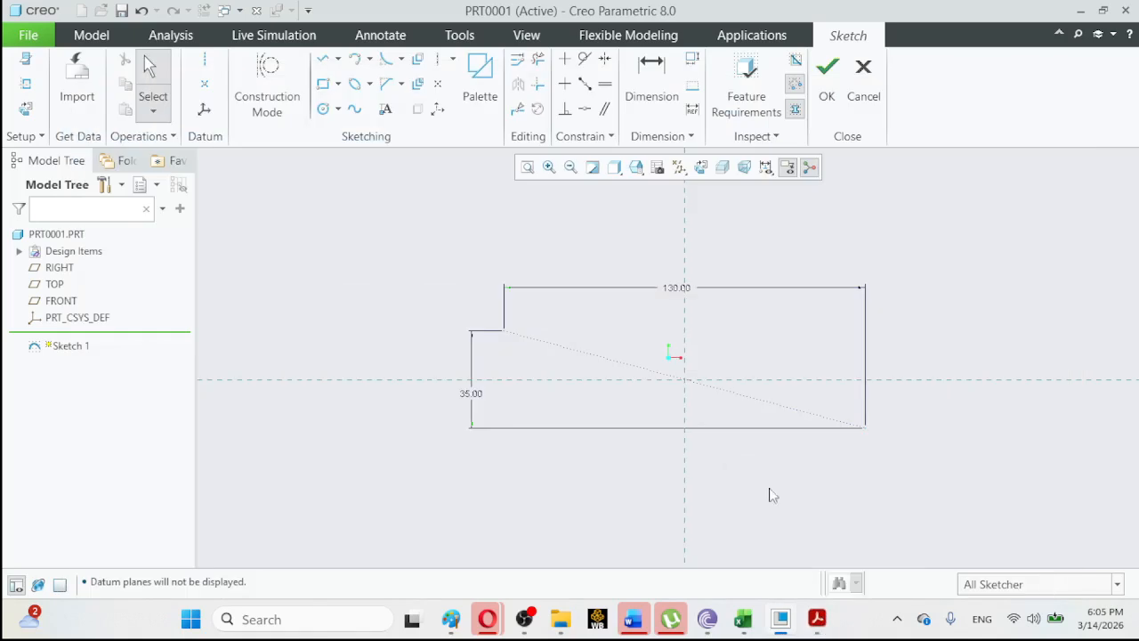
left_click(325, 109)
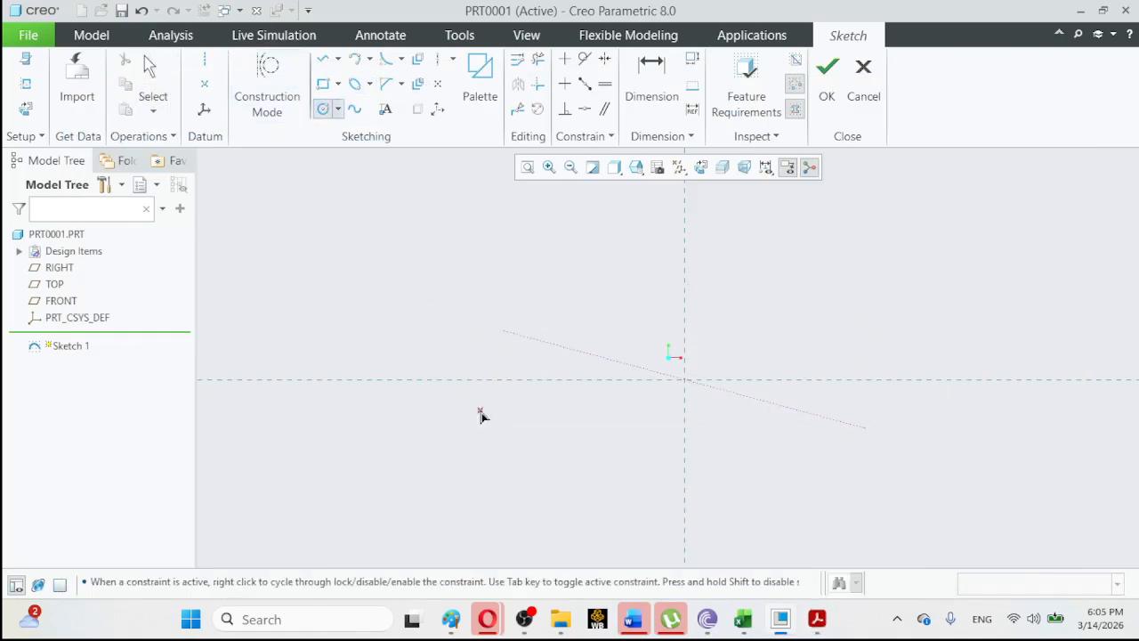
left_click(503, 331)
left_click(524, 373)
left_click(150, 67)
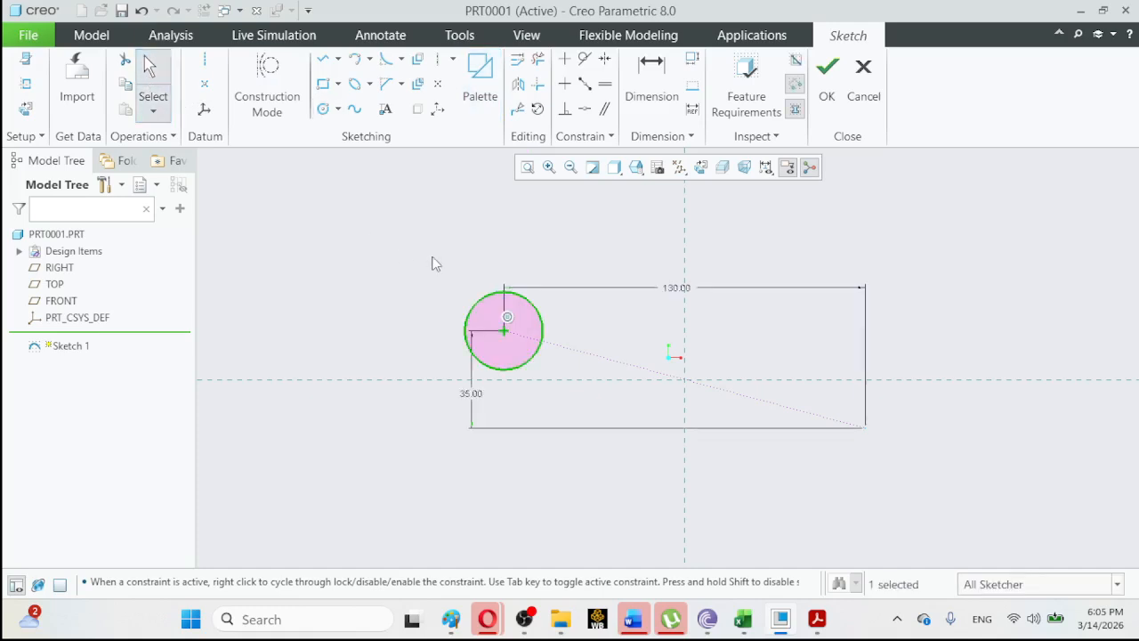
left_click(495, 296)
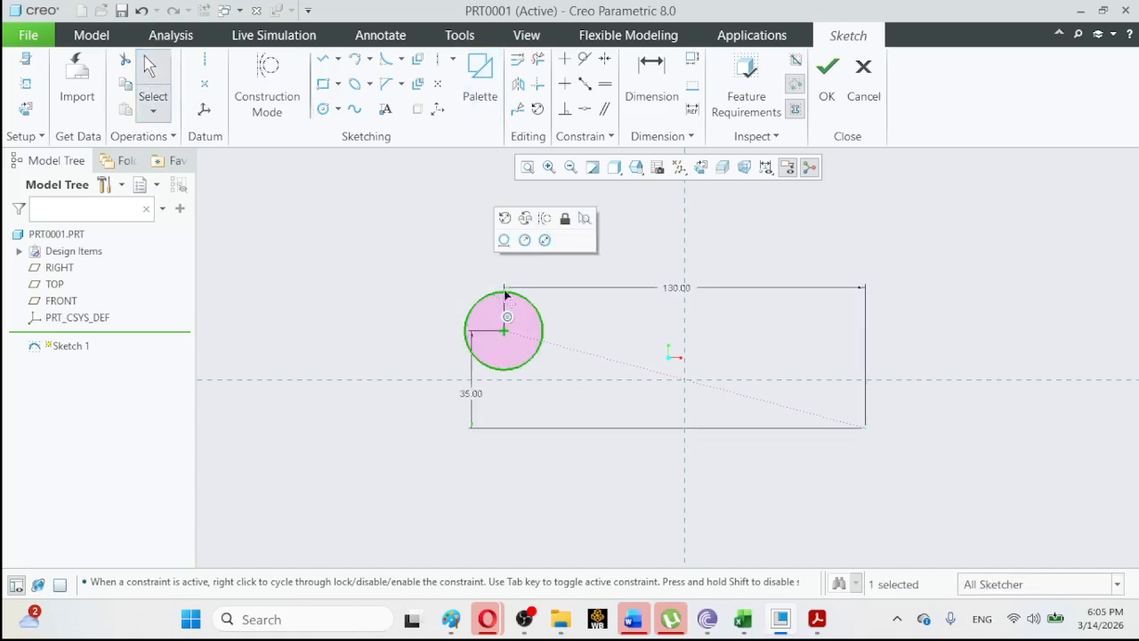
left_click(546, 240)
type("40")
key("Return")
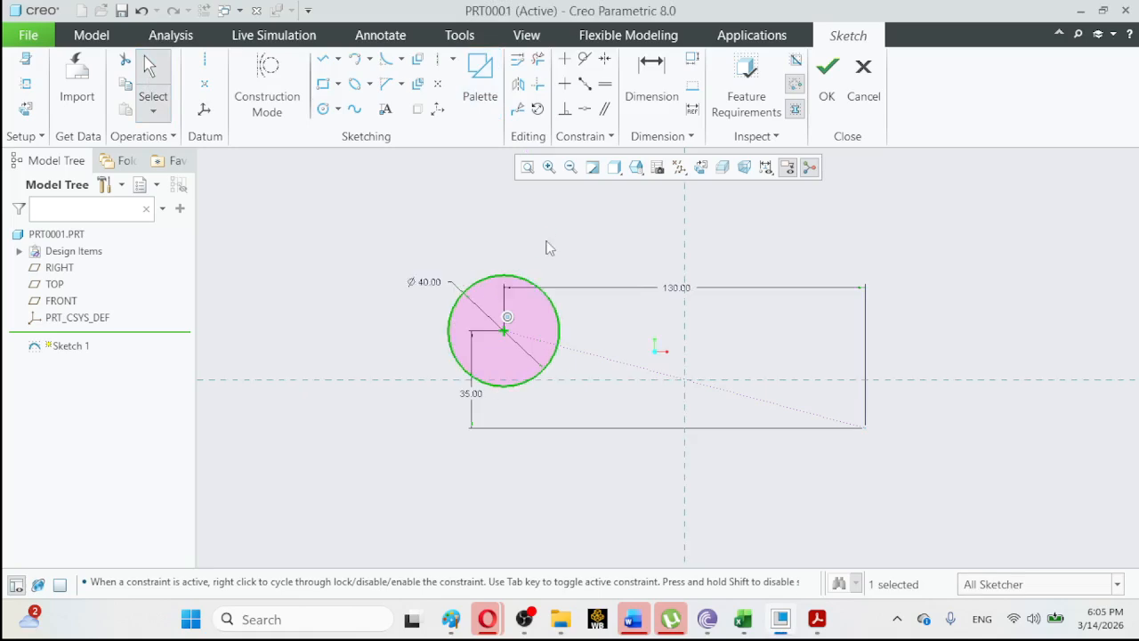
left_click(372, 232)
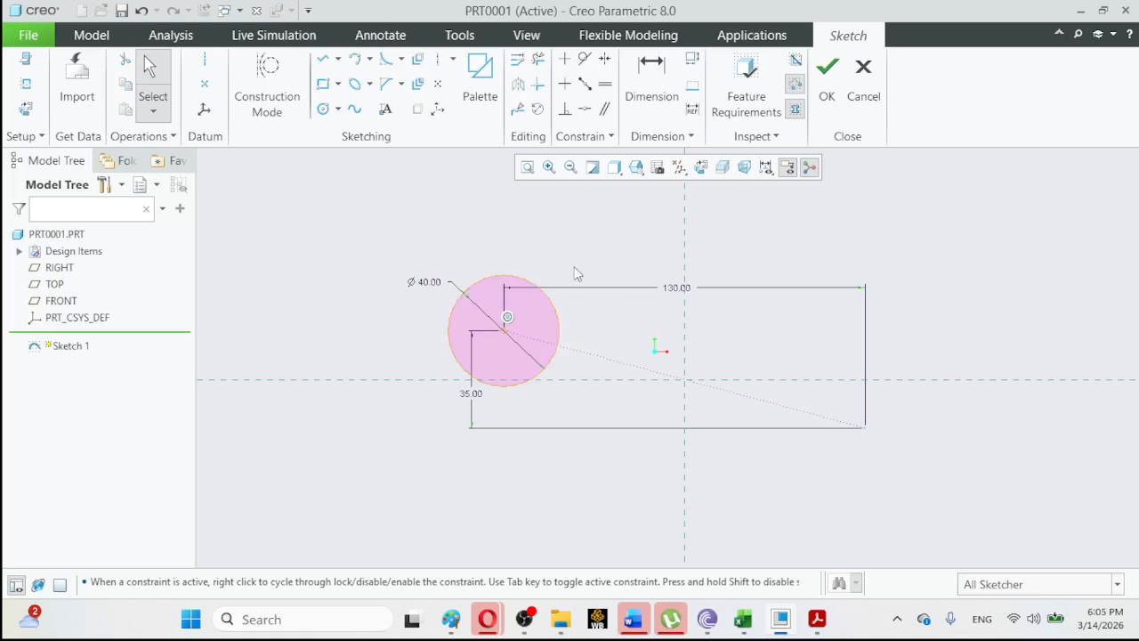
Sketch a circle centred on the construction line's lower-right endpoint and give it a diameter of 50.
left_click(325, 113)
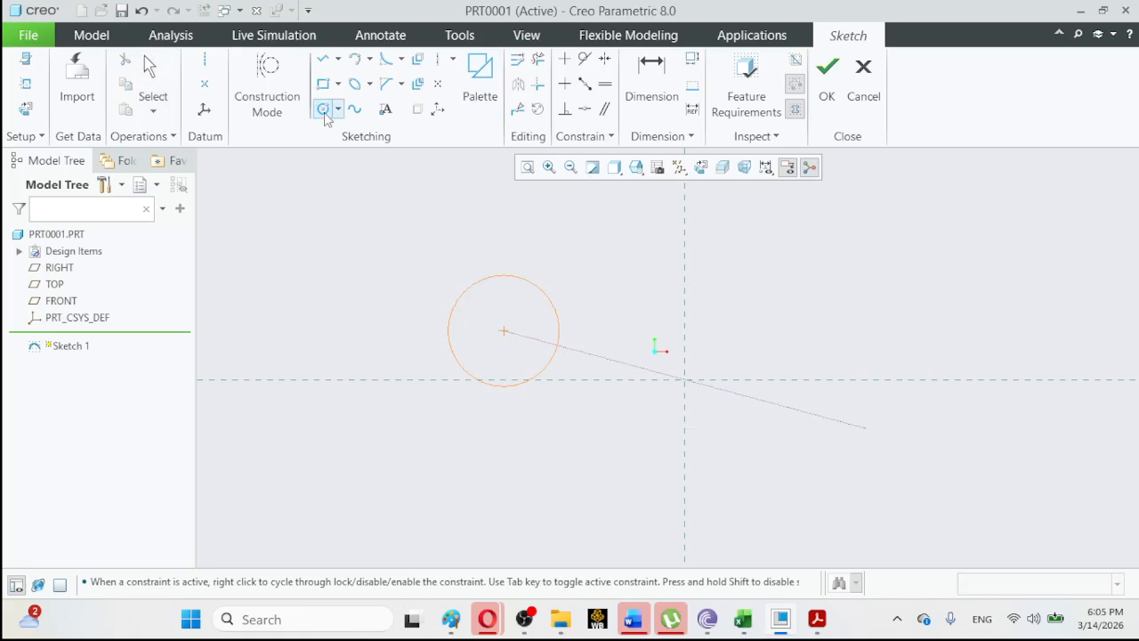
left_click(865, 428)
left_click(878, 457)
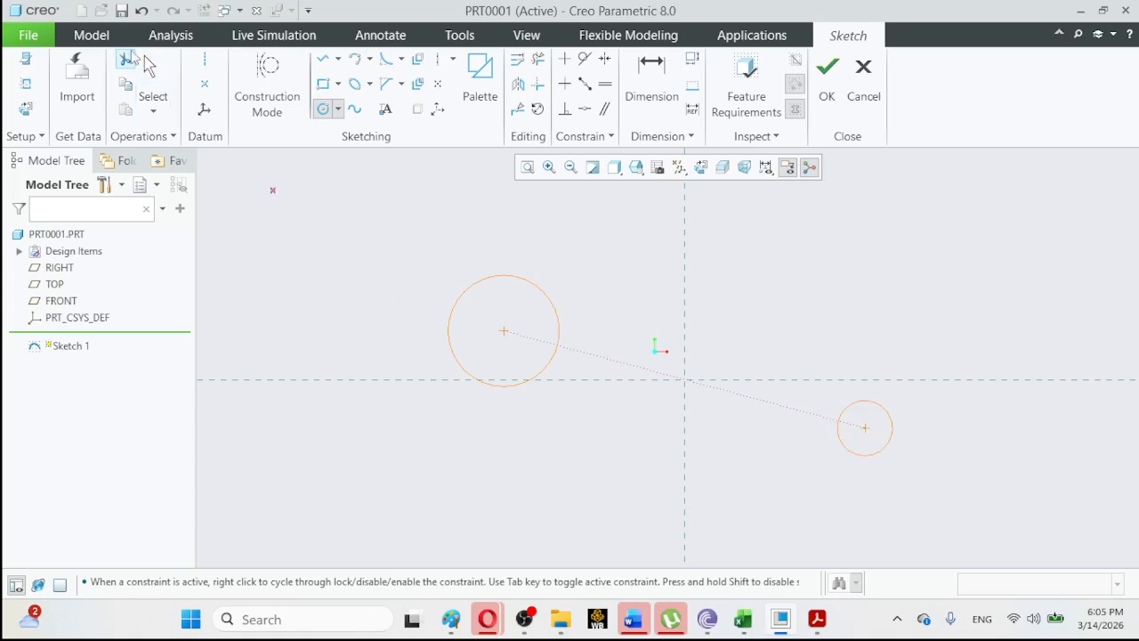
left_click(153, 71)
left_click(931, 431)
left_click(879, 407)
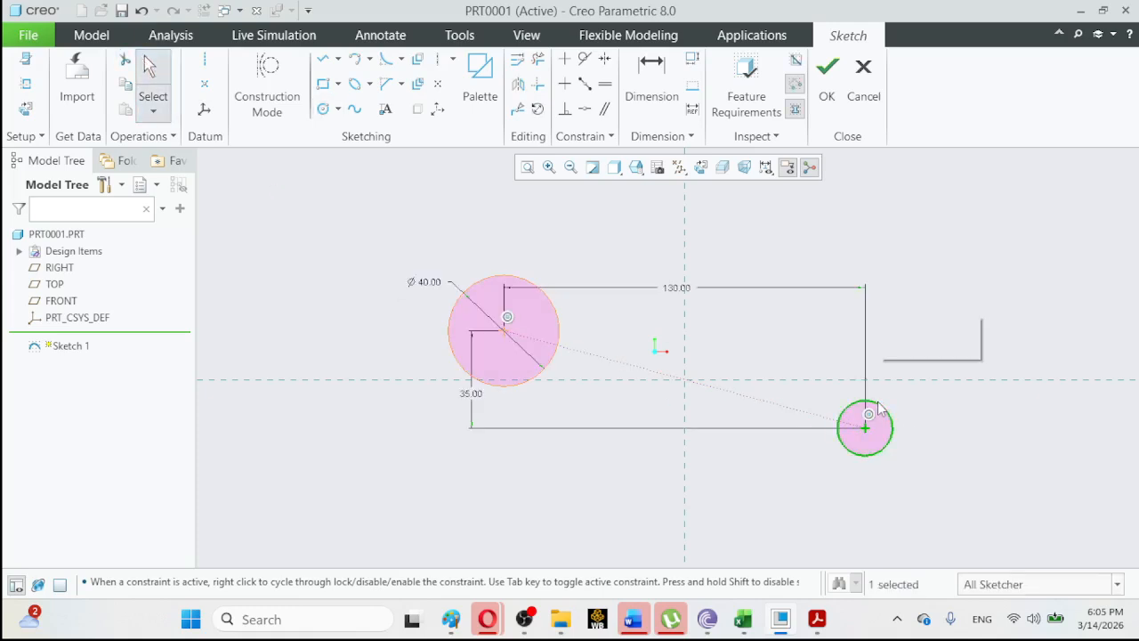
left_click(929, 347)
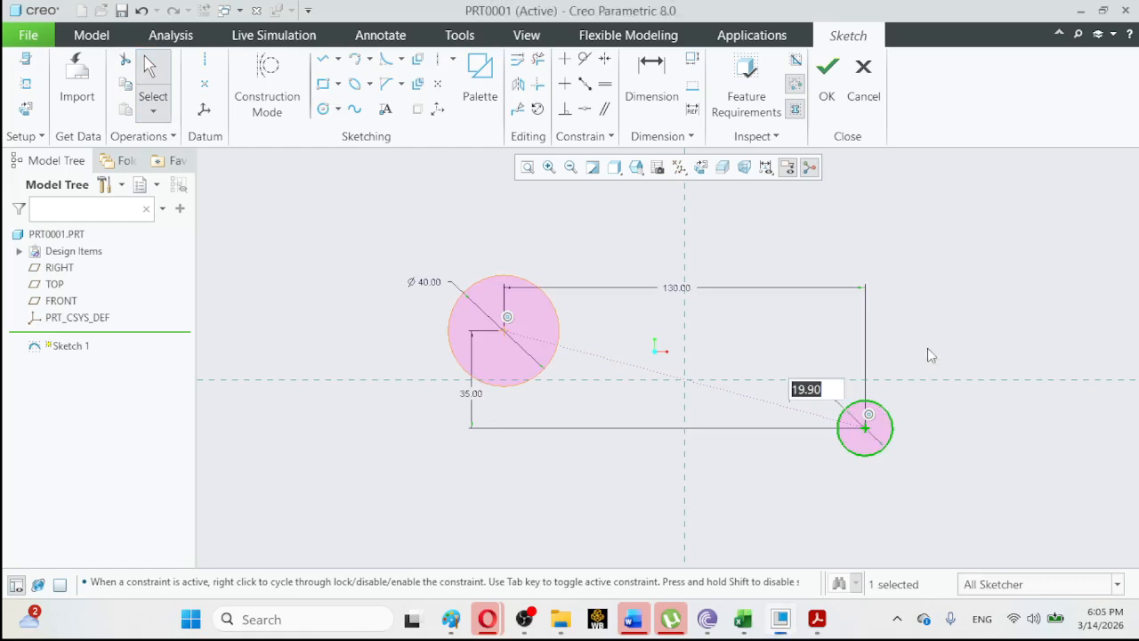
type("50")
key("Return")
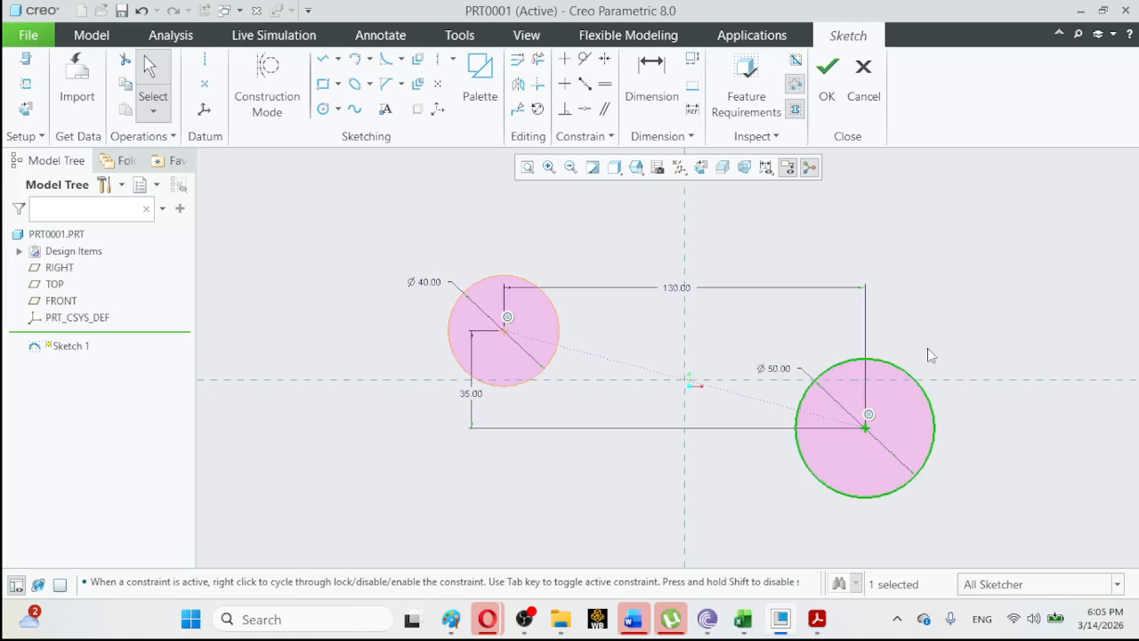
Check the wrench drawing, insert a 6-Sided Hexagon from the Sketcher Palette and centre it on the 40 diameter circle.
left_click(817, 618)
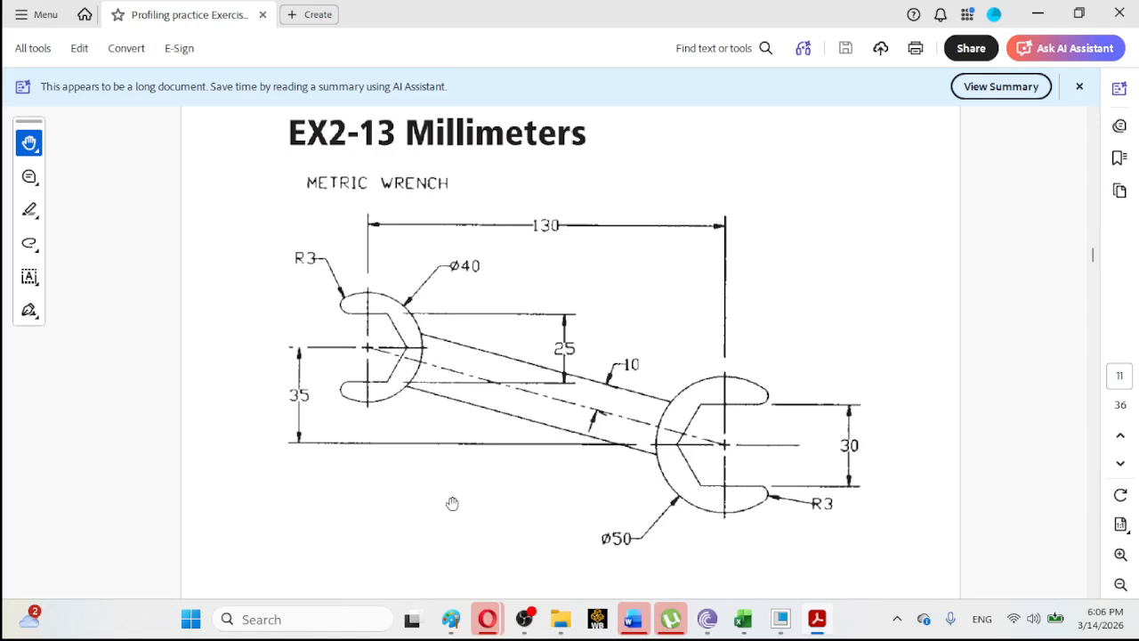
left_click(814, 623)
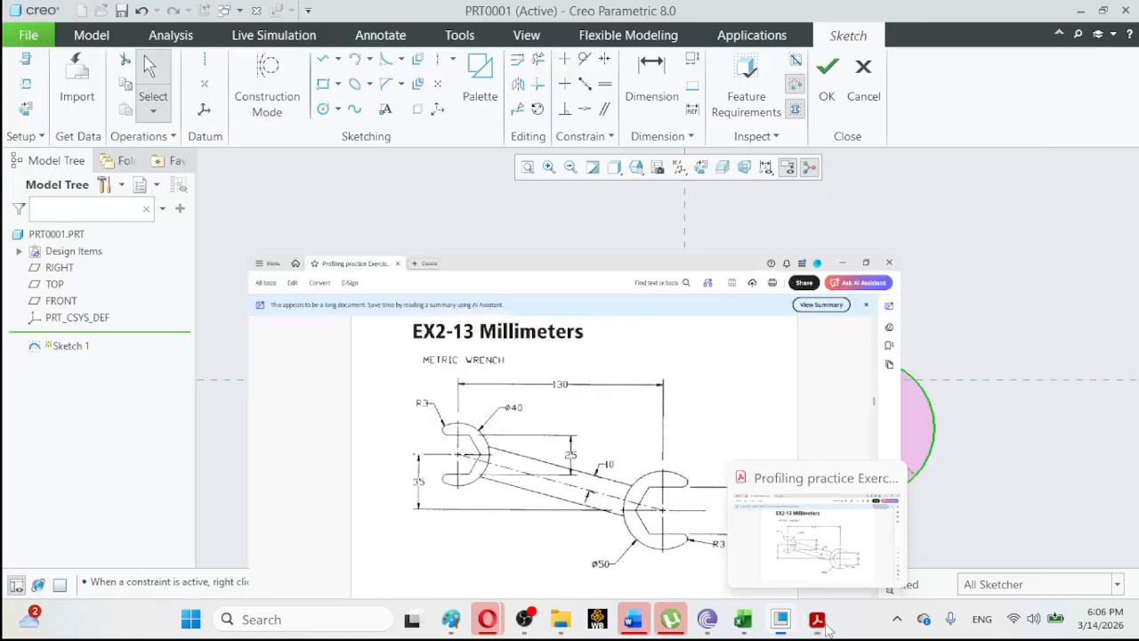
left_click(479, 104)
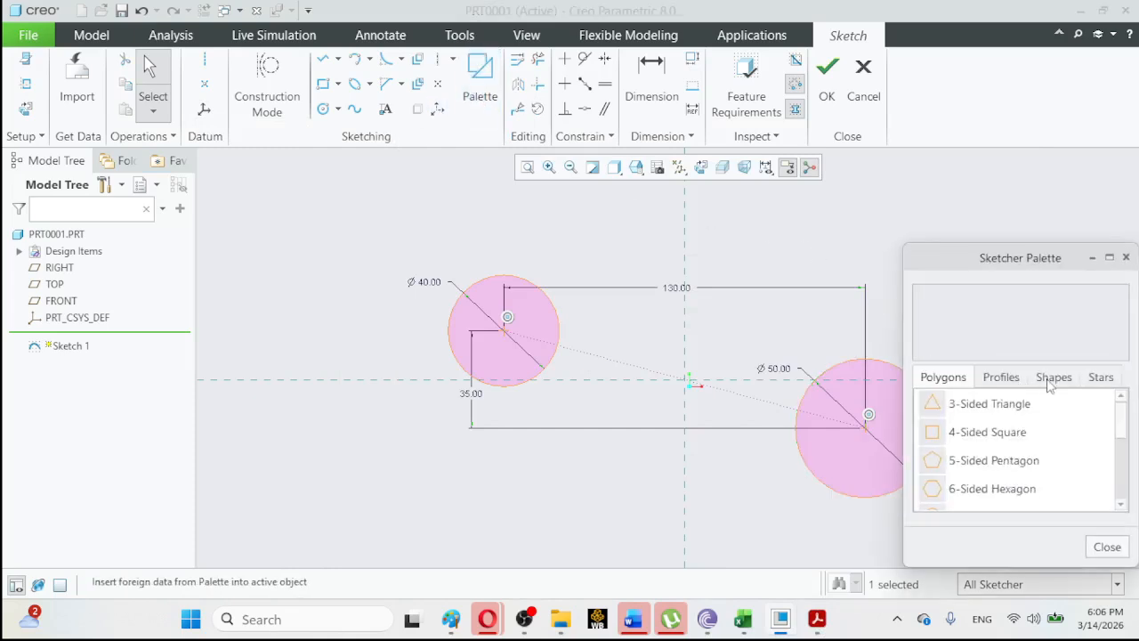
left_click(1050, 381)
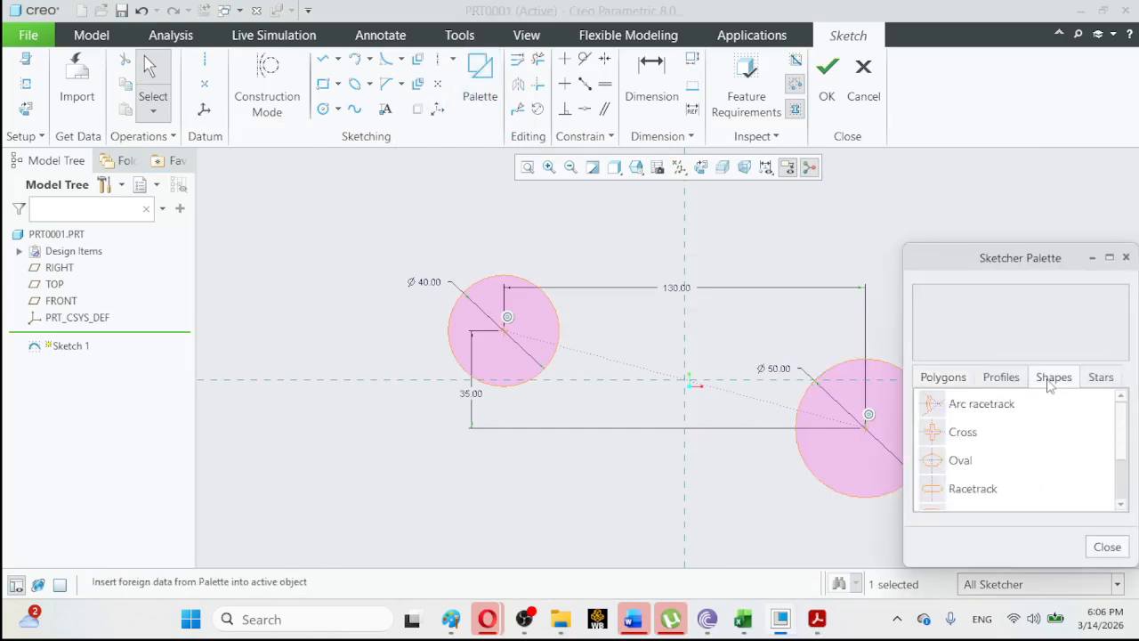
left_click(931, 390)
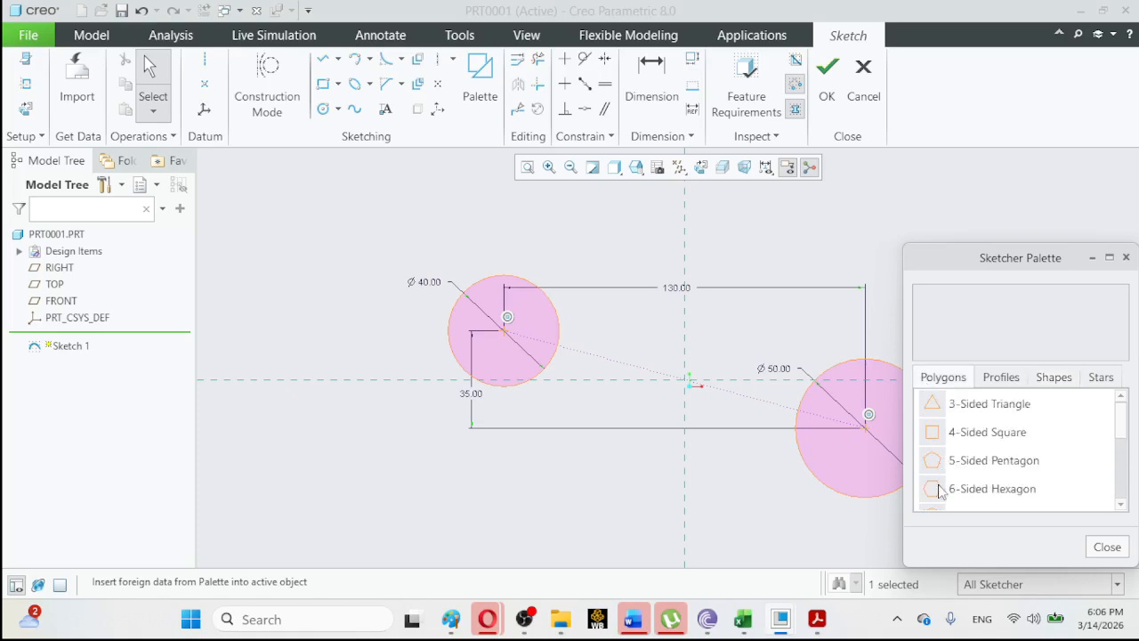
double_click(988, 489)
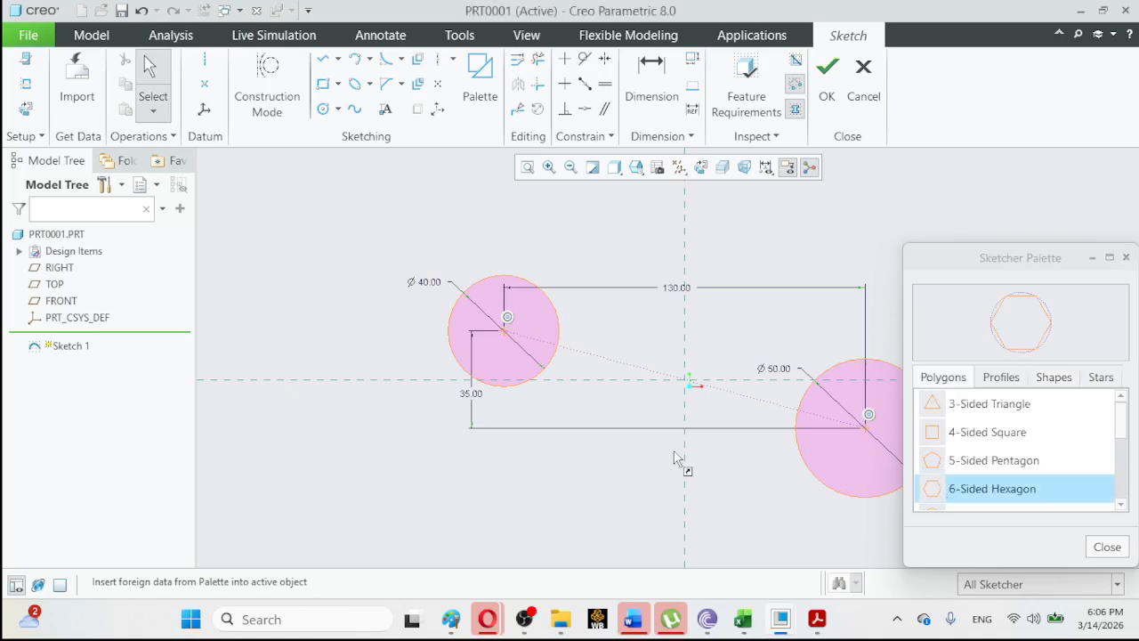
left_click(548, 262)
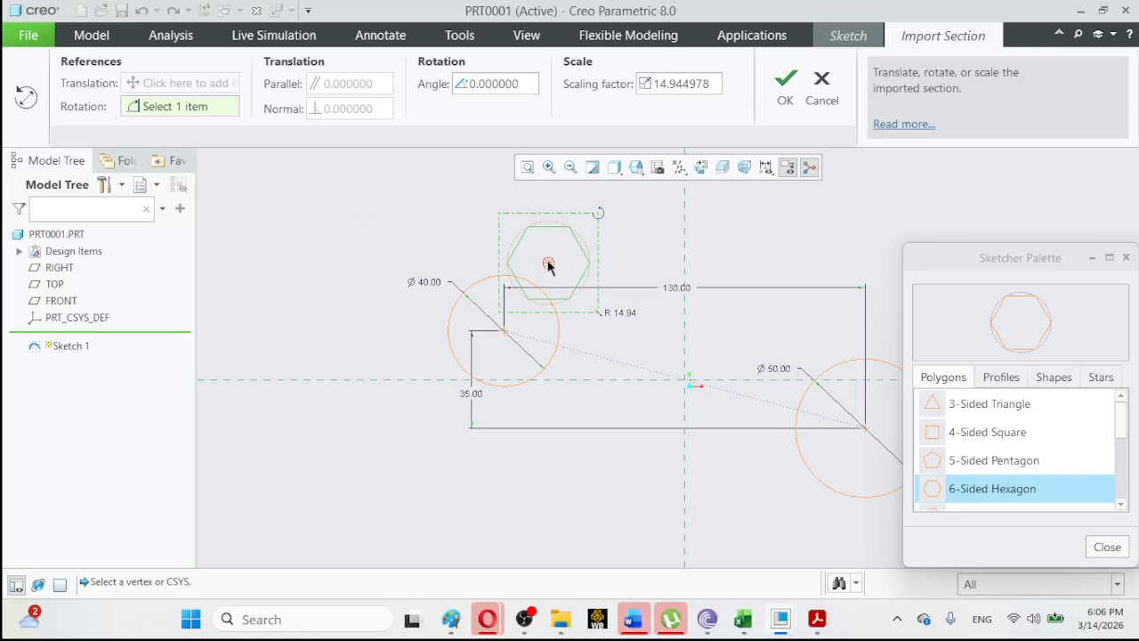
left_click_drag(548, 264, 503, 331)
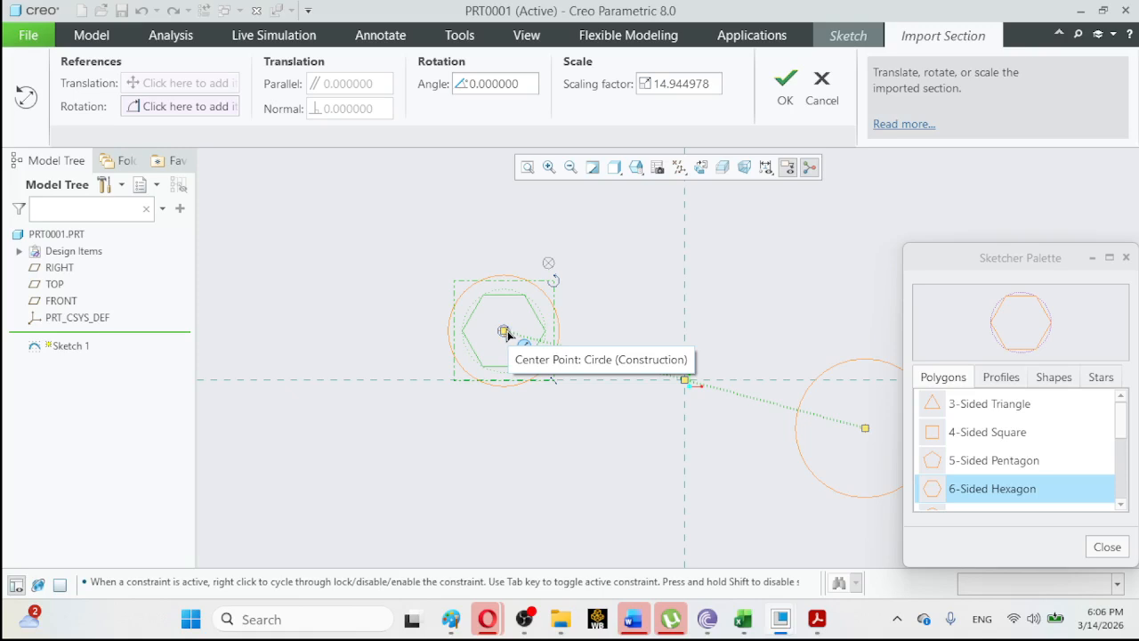
left_click_drag(507, 334, 505, 332)
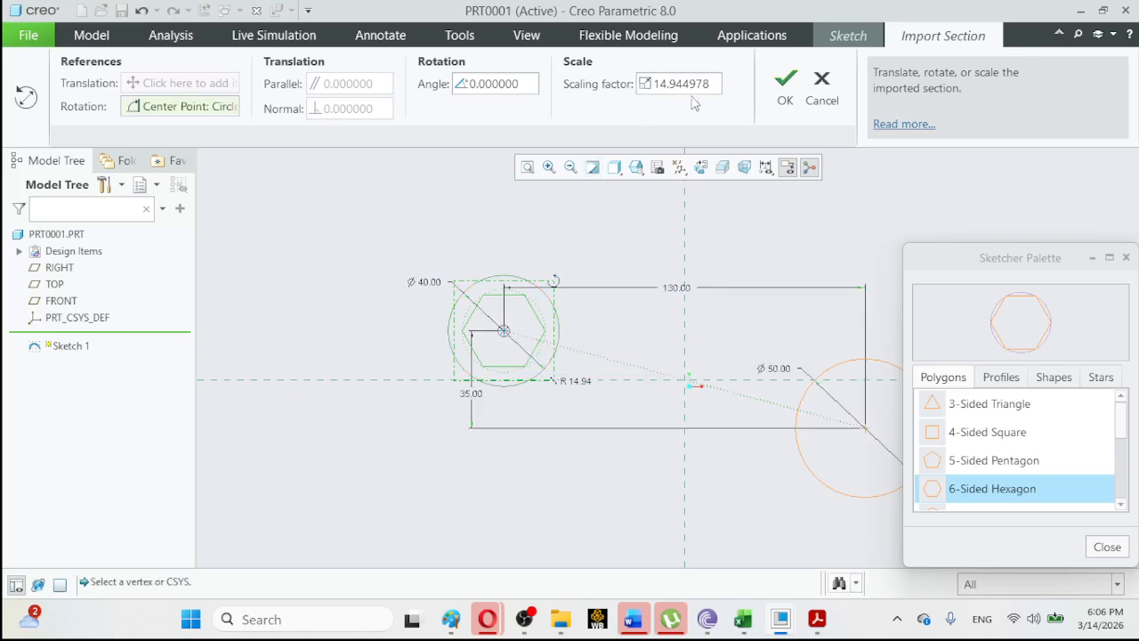
Set the scaling factor of the imported hexagon to 1.
left_click_drag(708, 83, 633, 78)
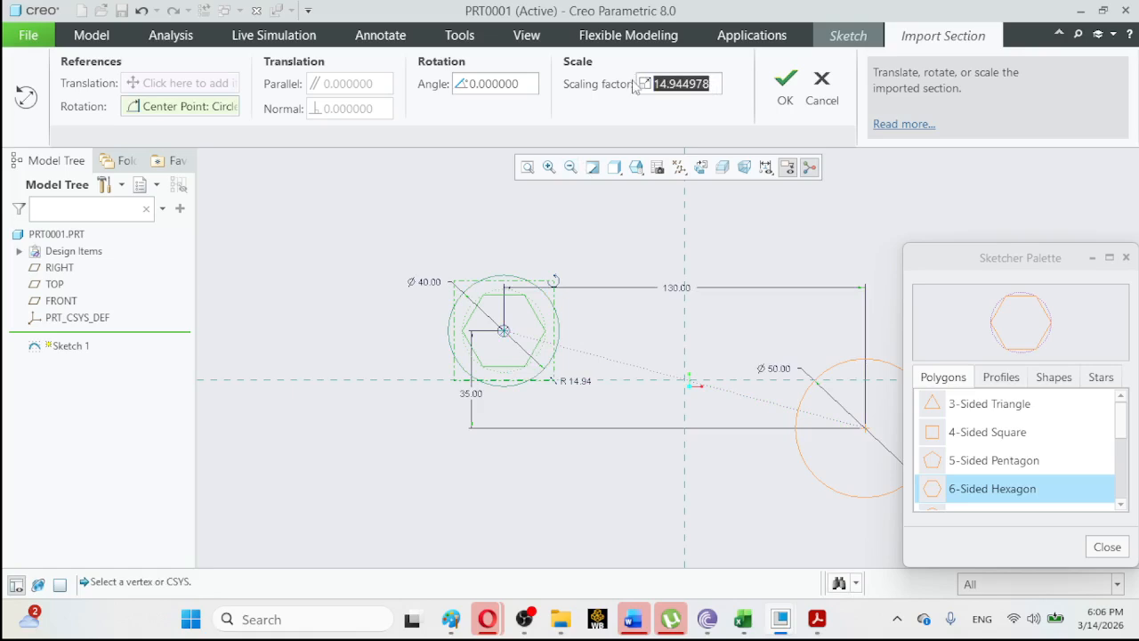
type("1")
key("Return")
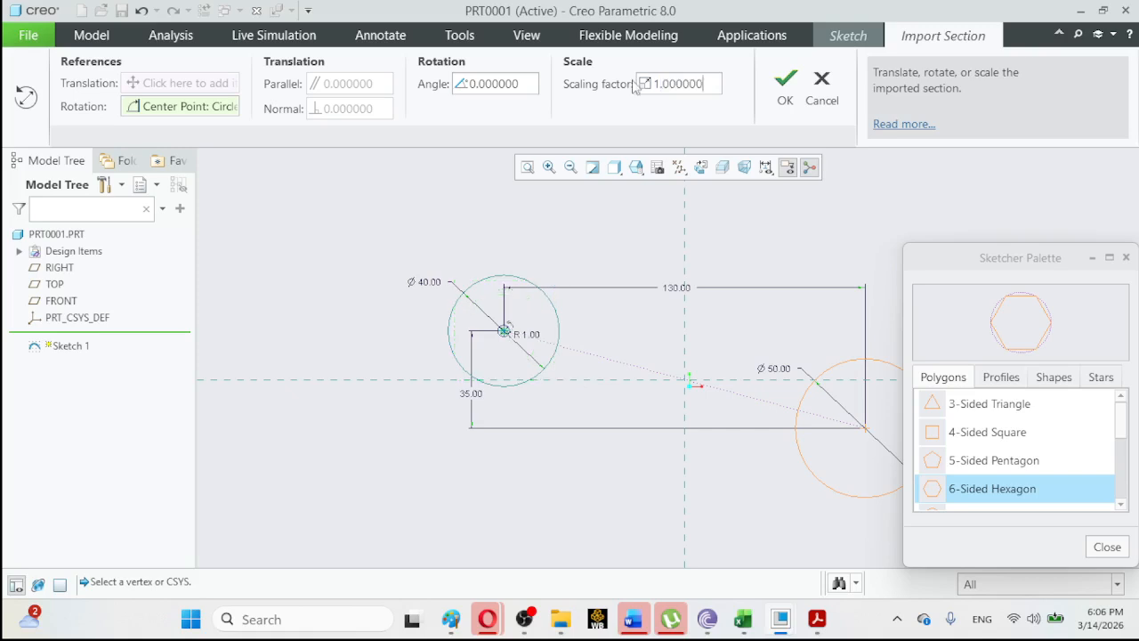
Accept the imported hexagon's placement and close the Sketcher Palette.
left_click(787, 98)
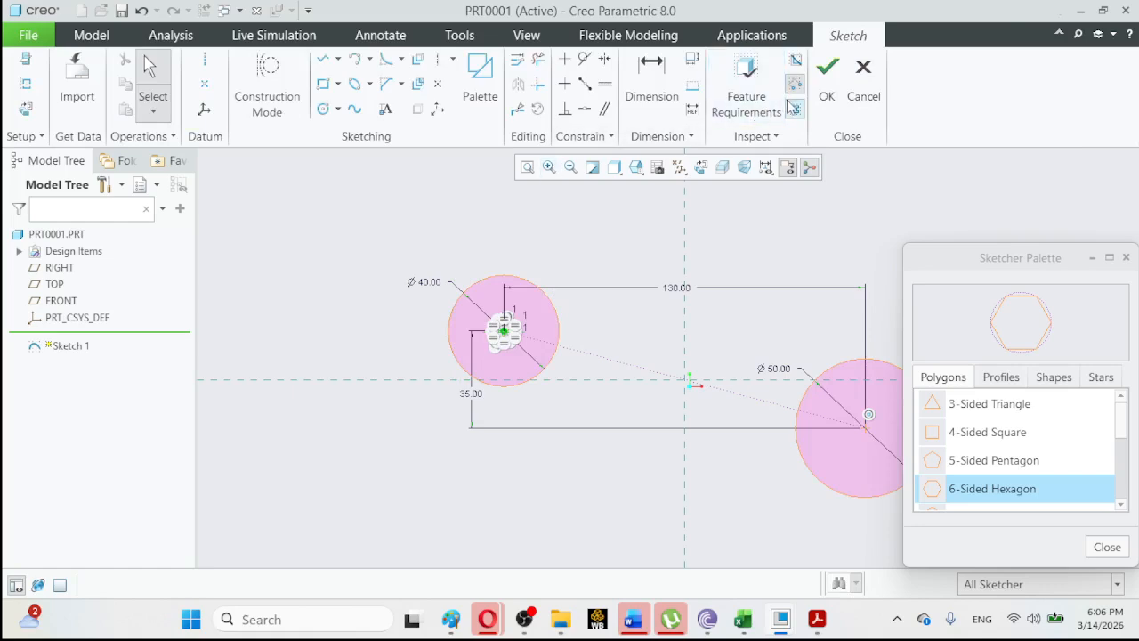
left_click(526, 168)
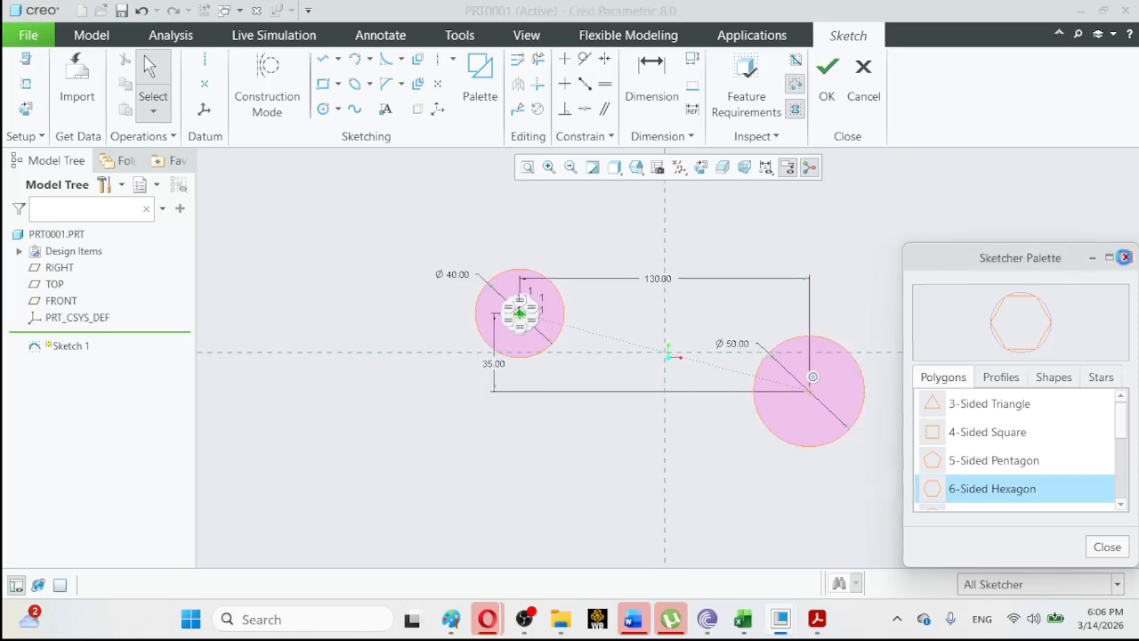
left_click(1126, 258)
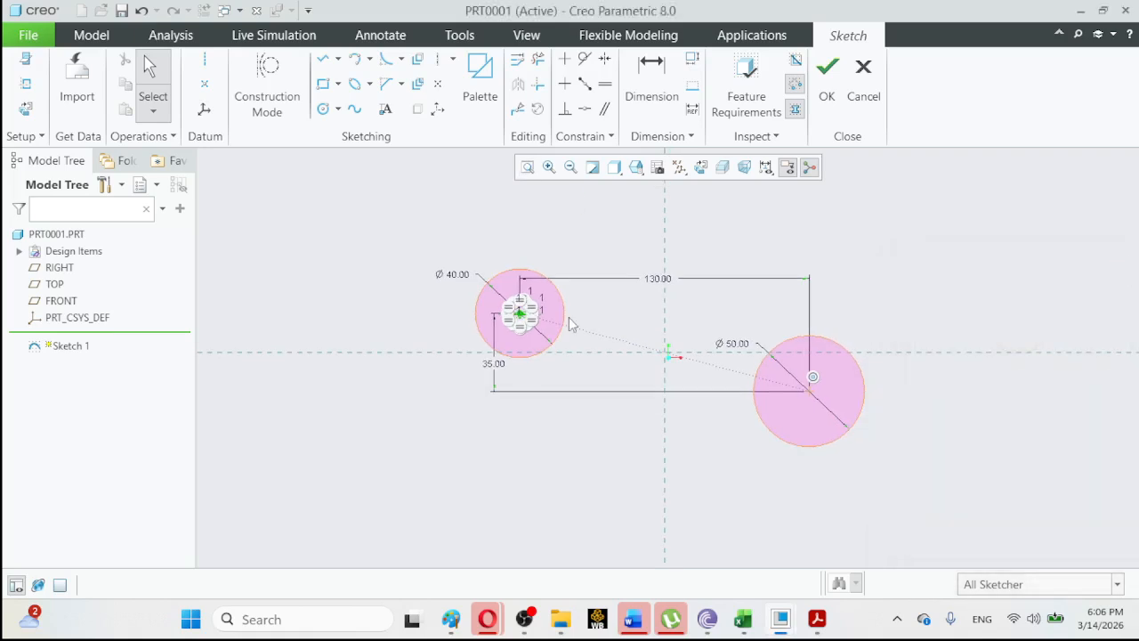
Delete the side-length dimension on the small hexagon at the centre of the 40 diameter circle.
left_click(547, 169)
left_click(487, 283)
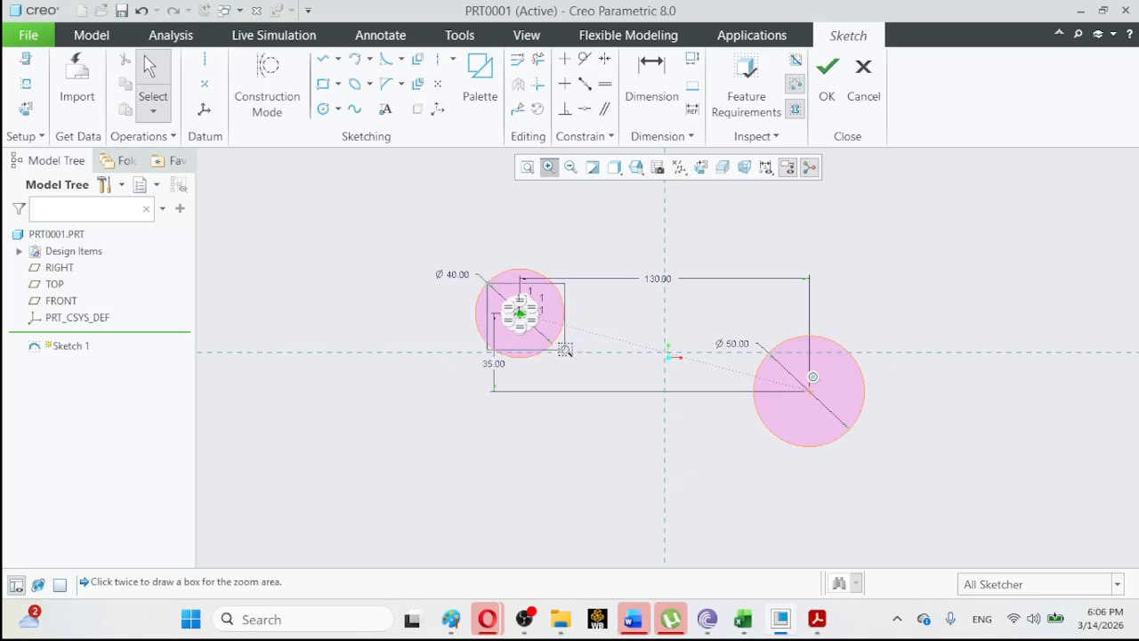
left_click(558, 346)
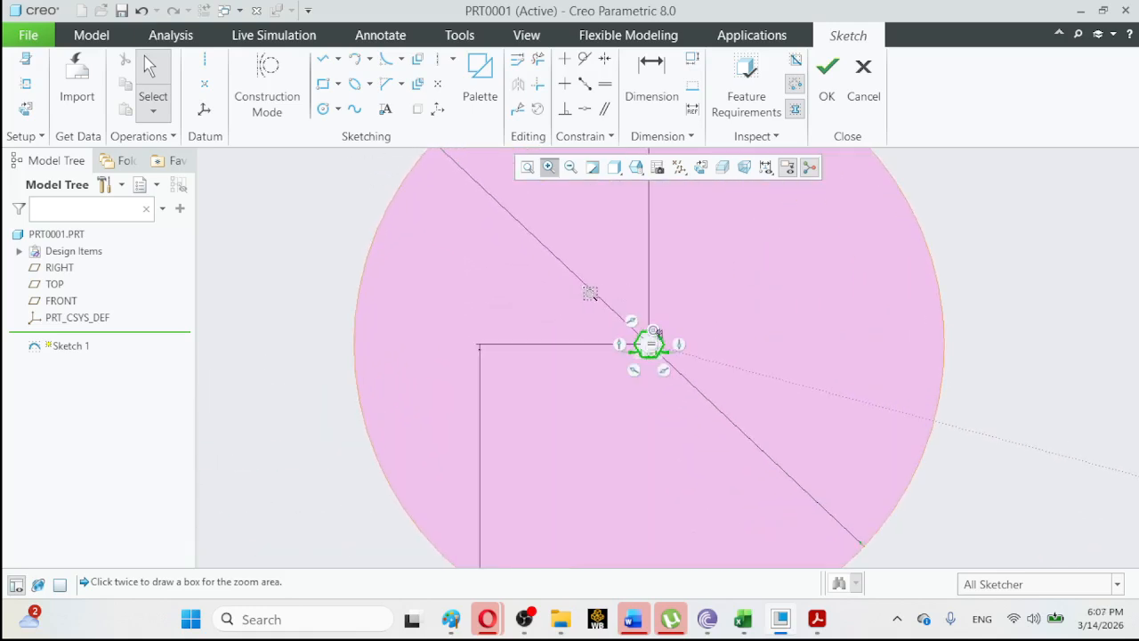
left_click(569, 291)
left_click(735, 389)
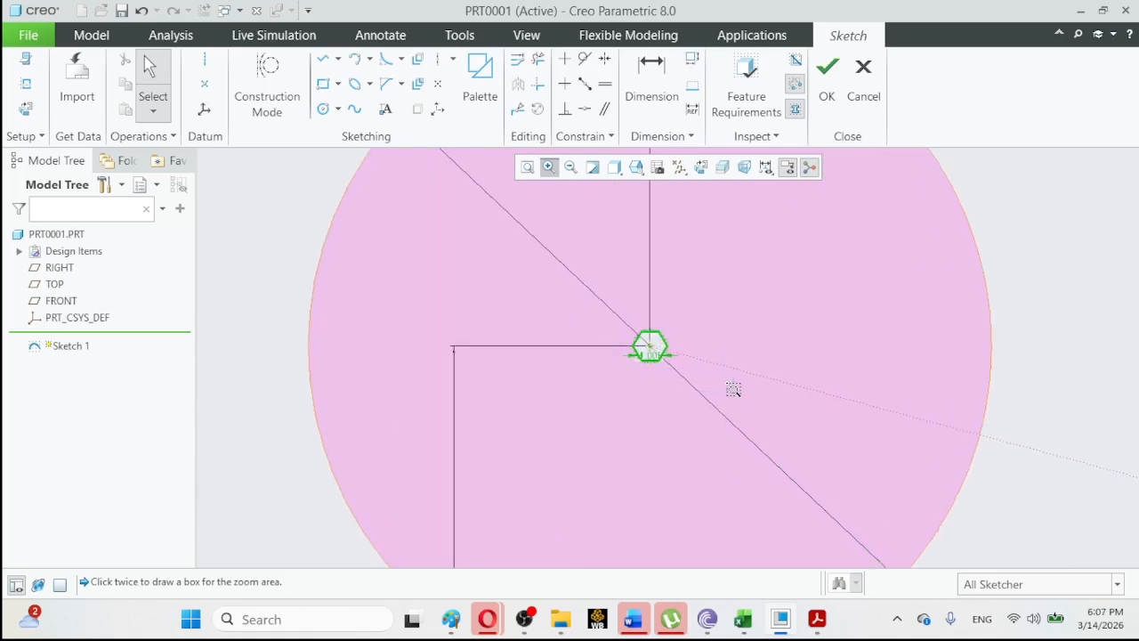
left_click(573, 294)
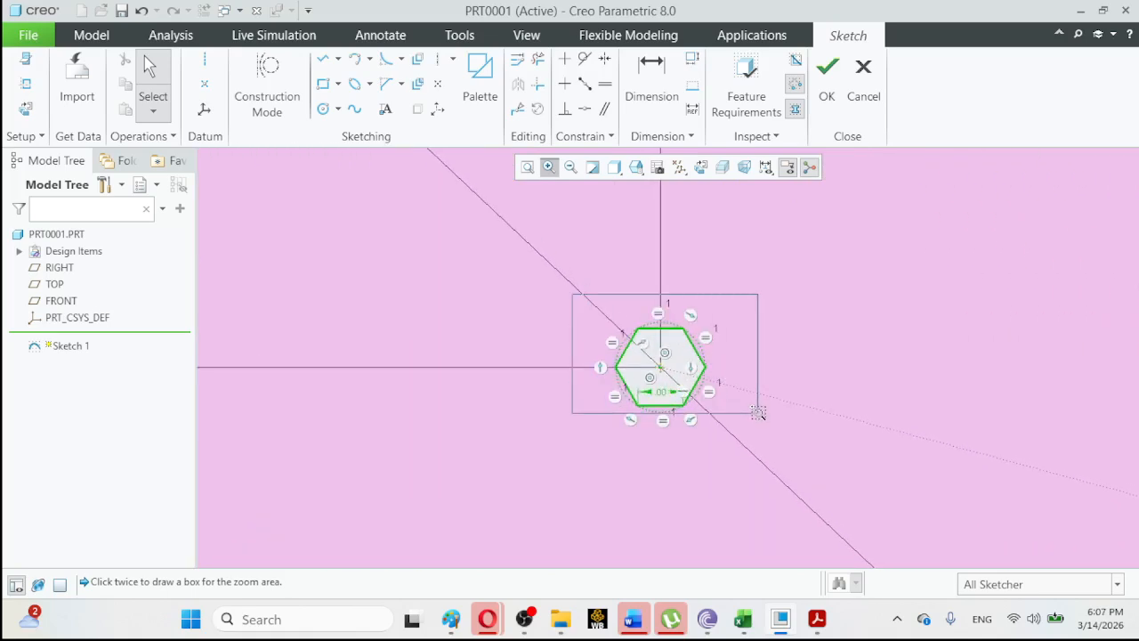
left_click(787, 448)
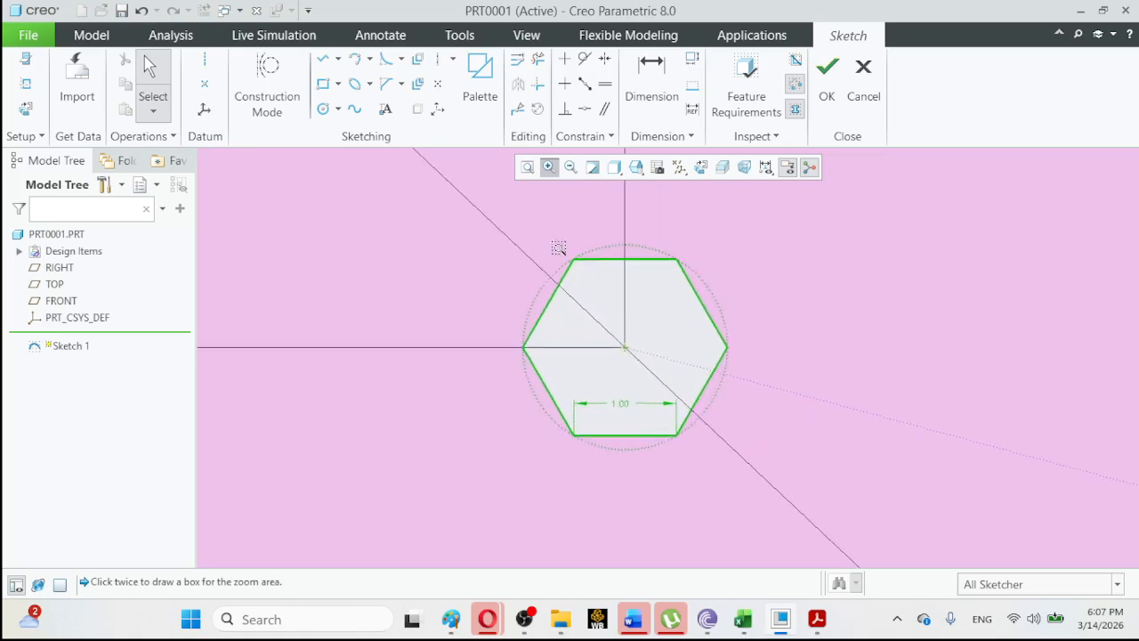
left_click(163, 71)
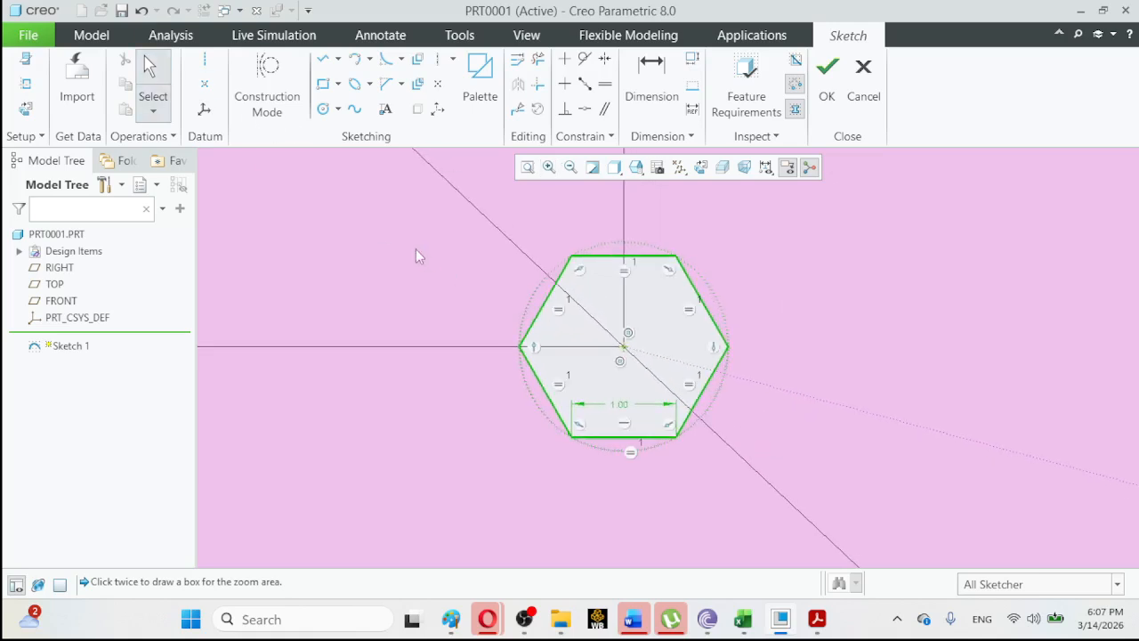
left_click(626, 413)
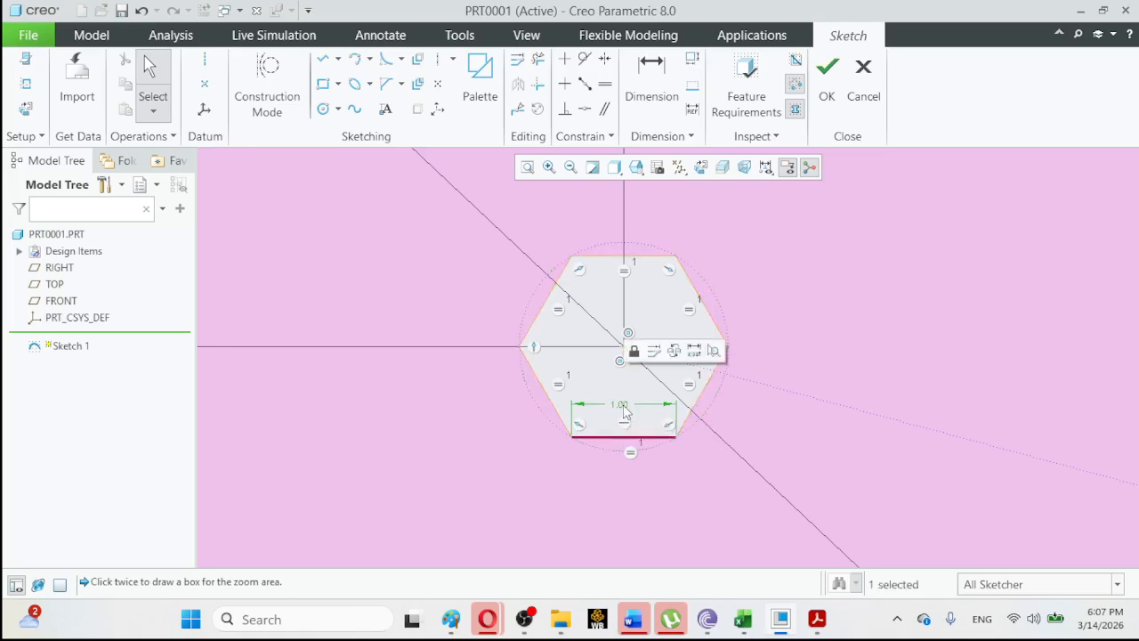
key("Delete")
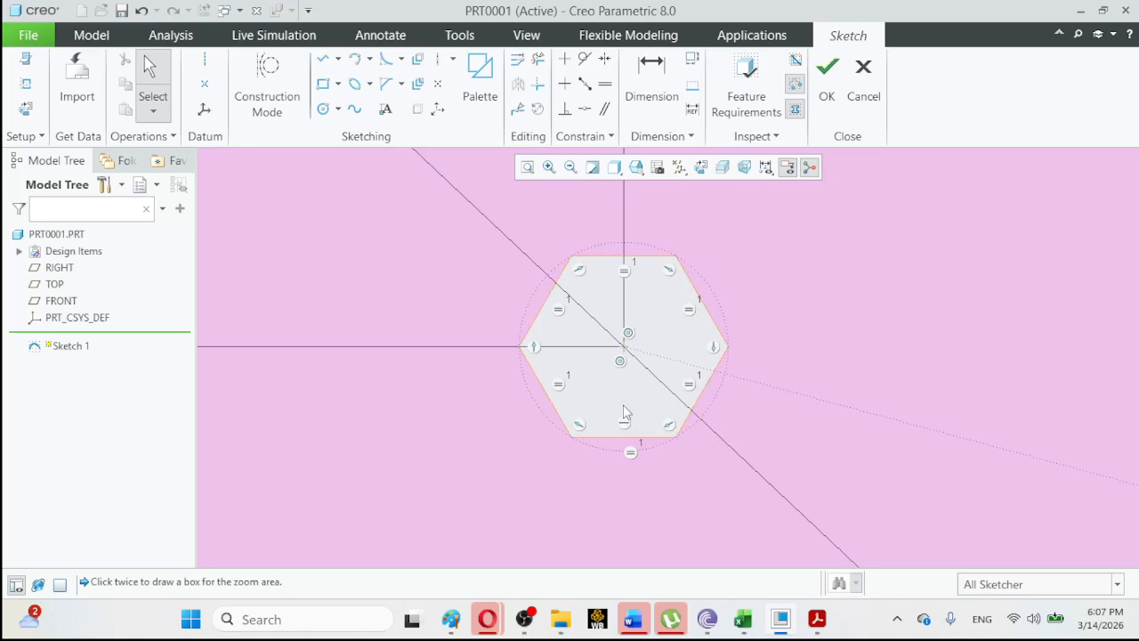
Consult the EX2-13 metric wrench drawing for the hexagonal jaw opening's dimensions and return to the Creo sketch.
left_click(823, 620)
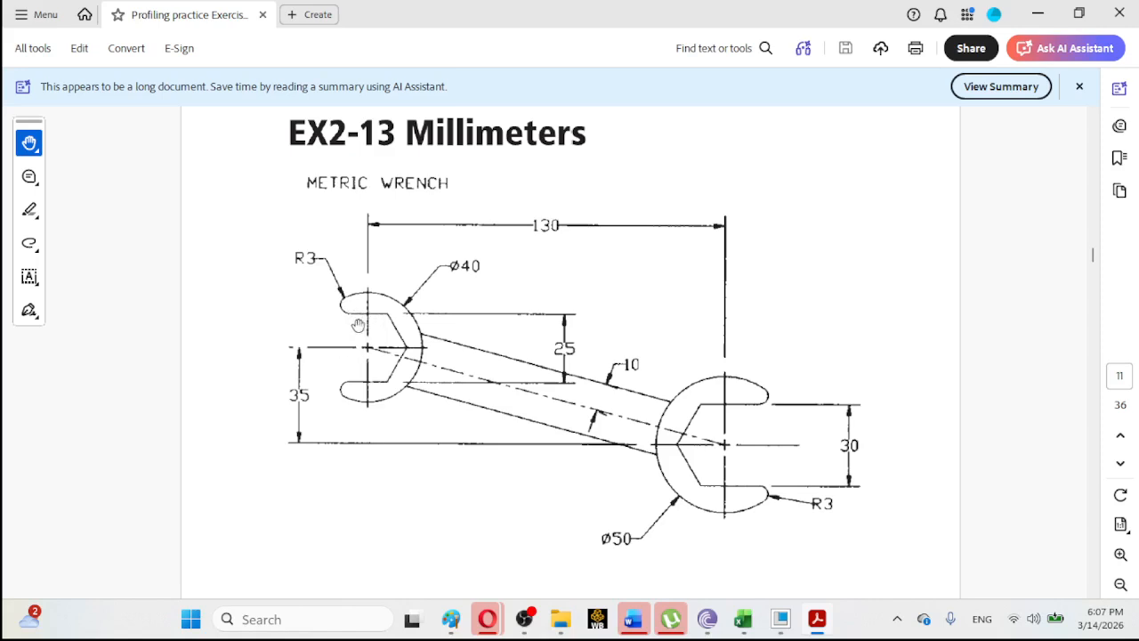
left_click(818, 623)
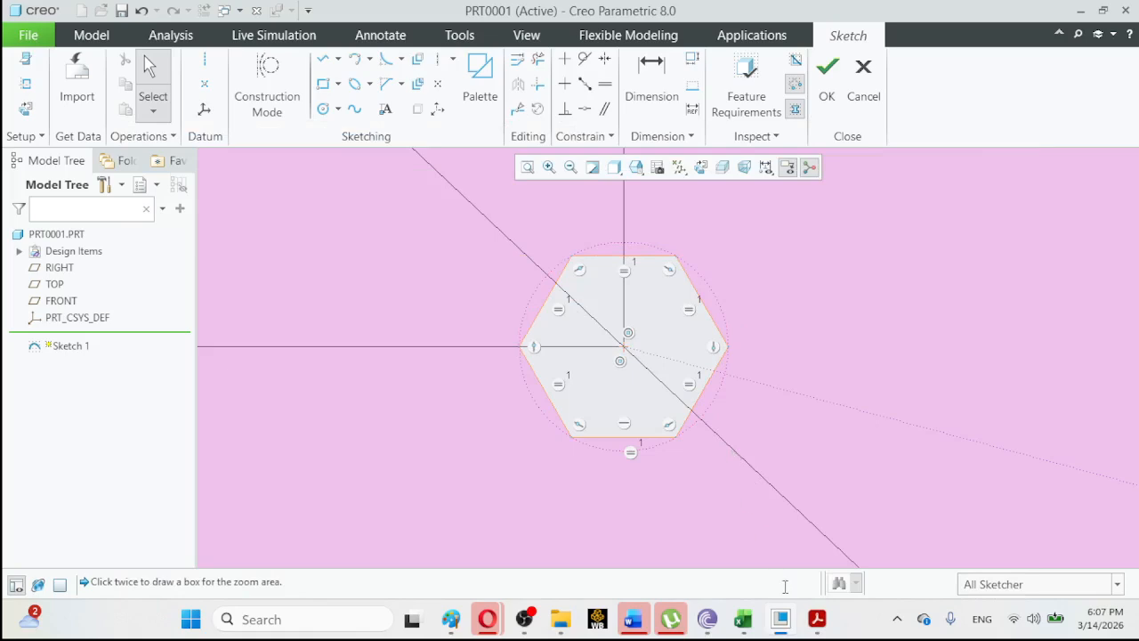
right_click(813, 626)
right_click(816, 626)
right_click(816, 626)
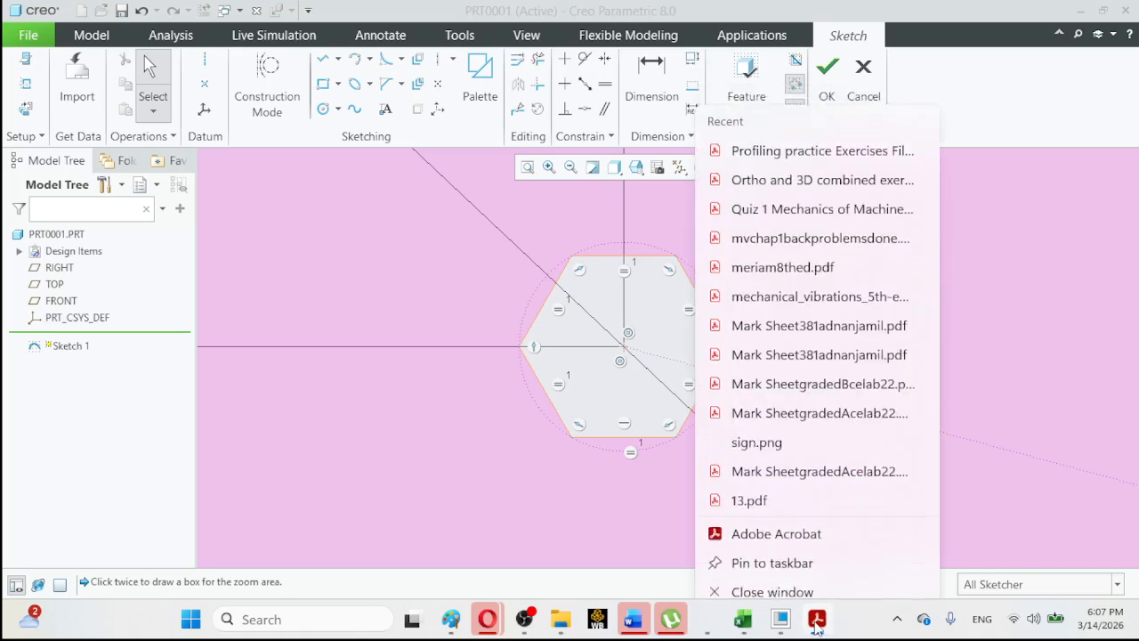
left_click(781, 628)
right_click(820, 628)
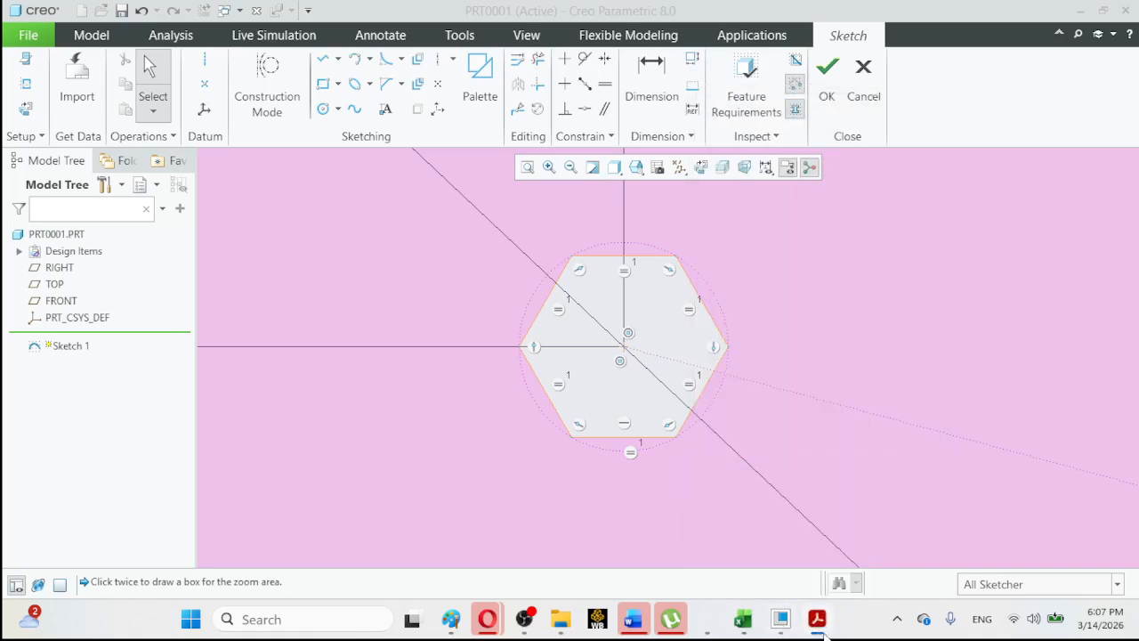
left_click(512, 434)
mouse_move(783, 621)
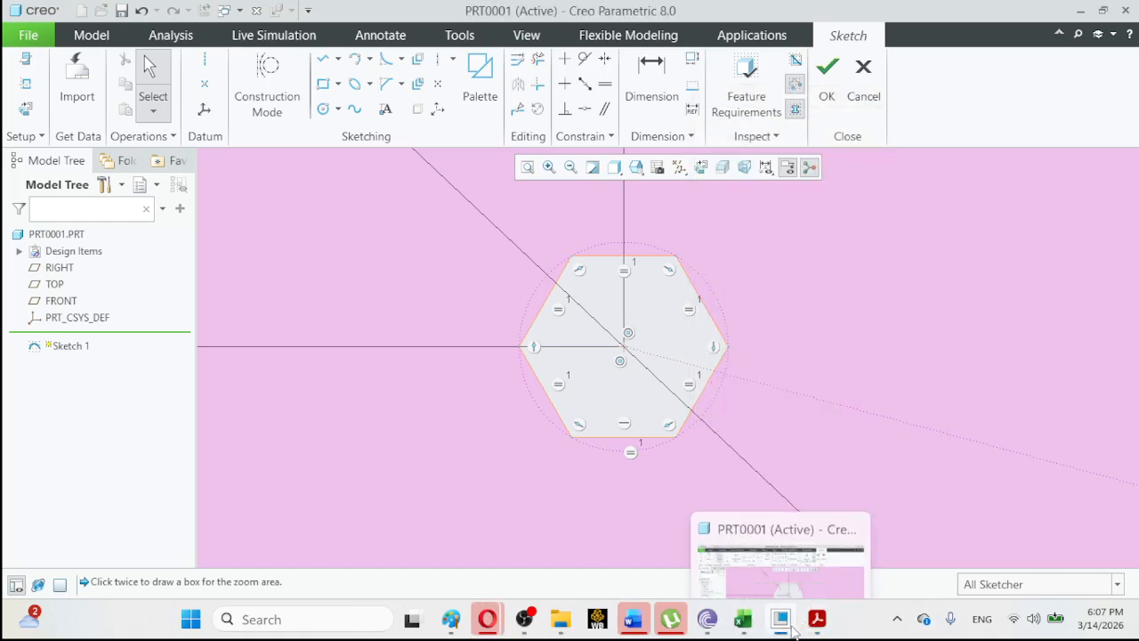
left_click(787, 561)
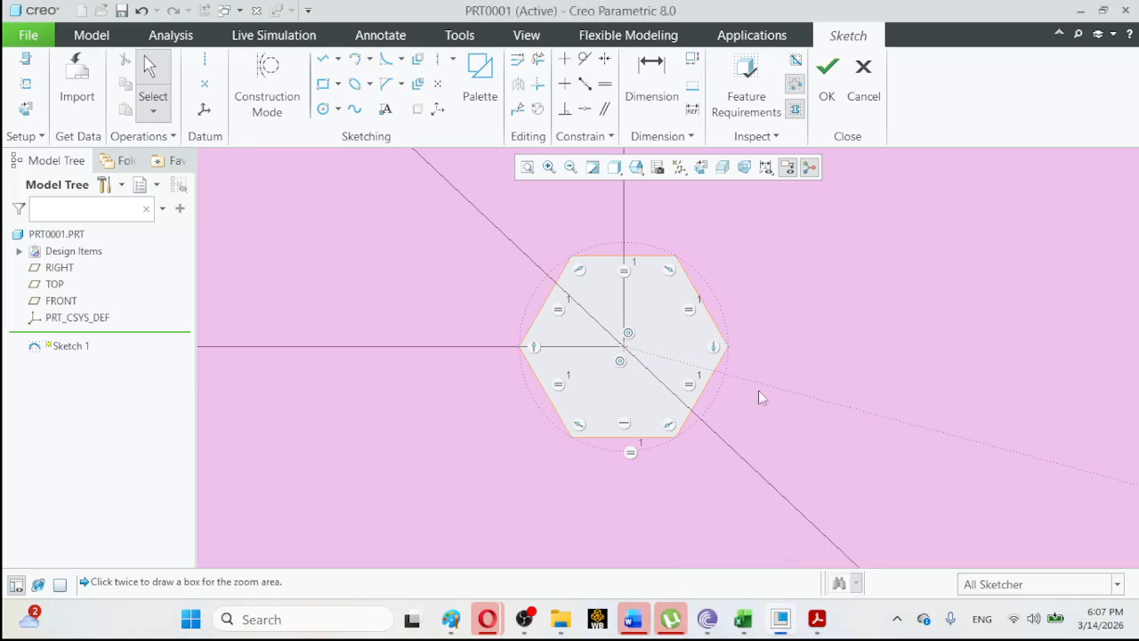
Delete the construction circle around the hexagon and sketch a circle inscribed in the hexagon from the same centre.
left_click(701, 283)
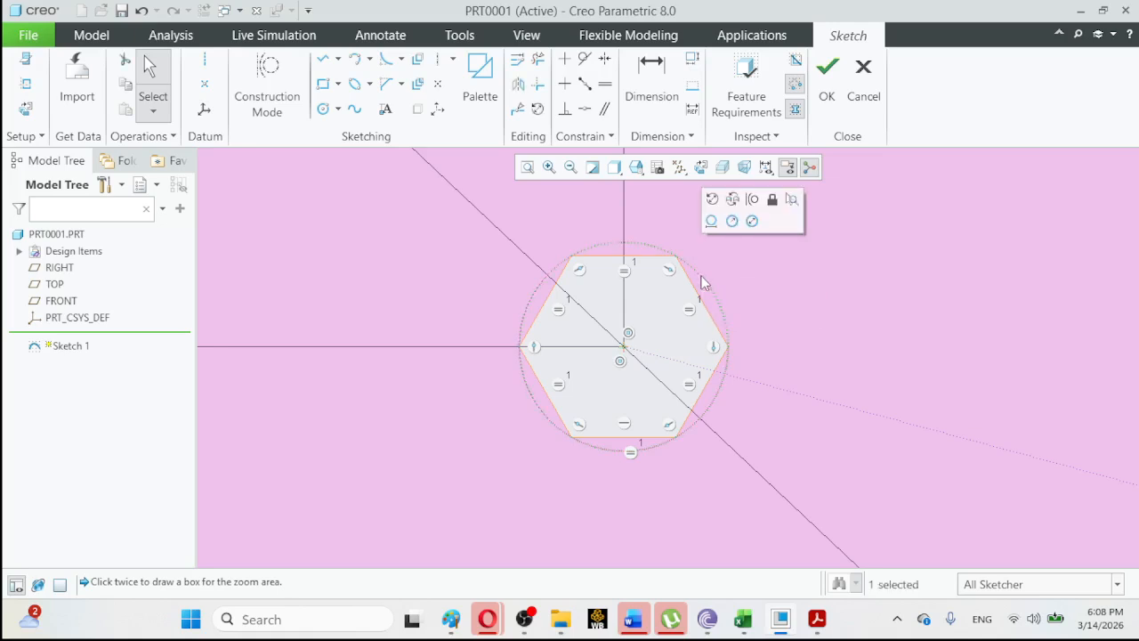
key("Delete")
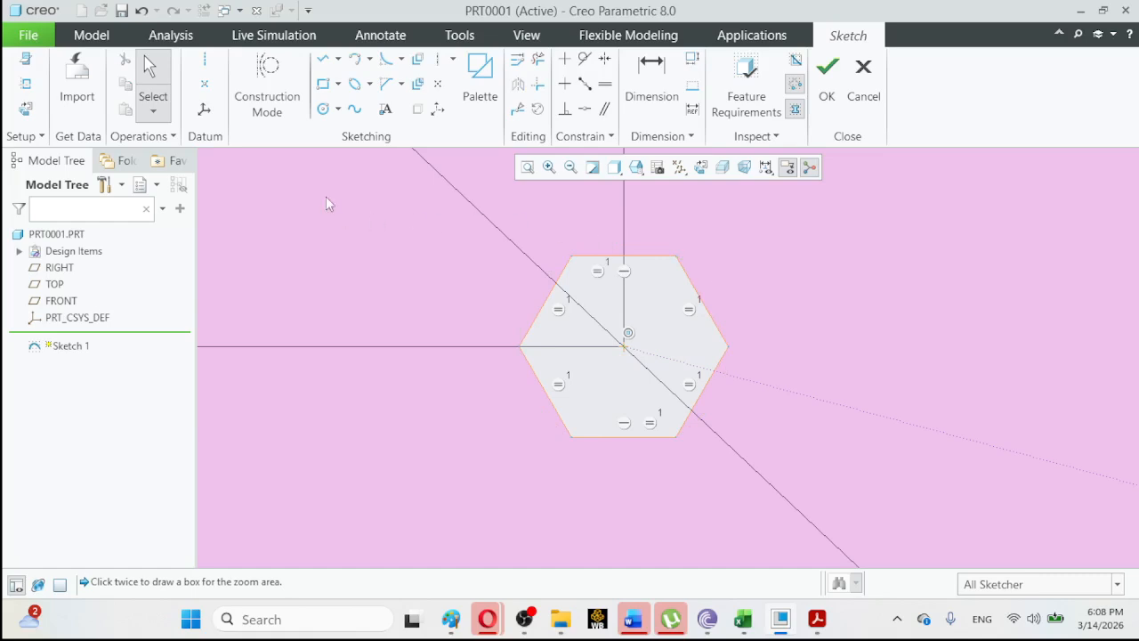
left_click(322, 110)
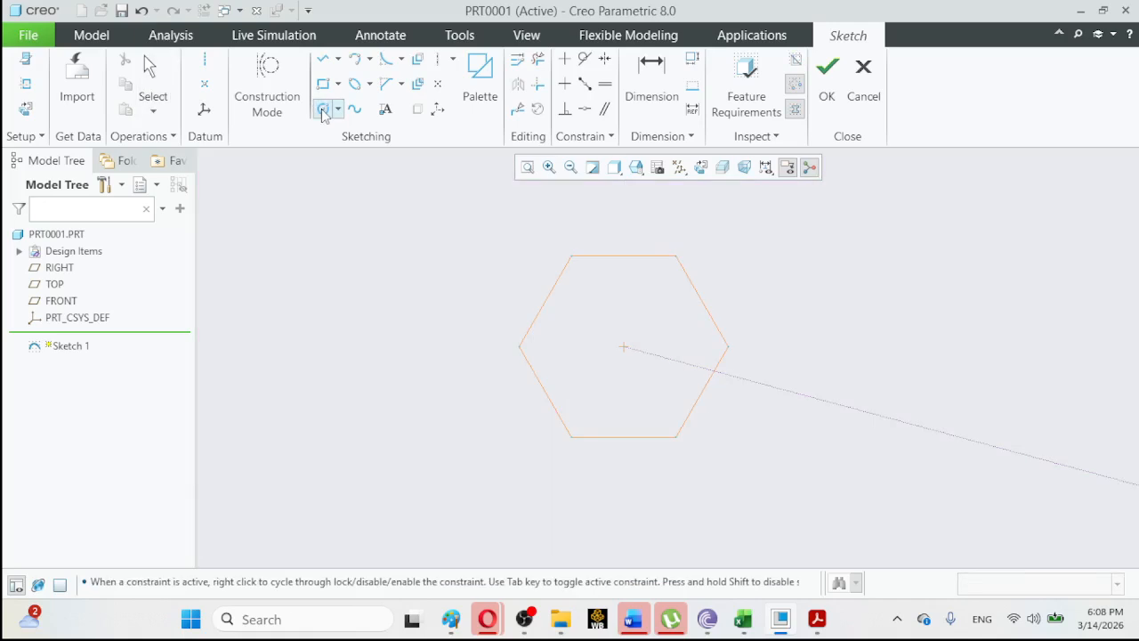
left_click(624, 347)
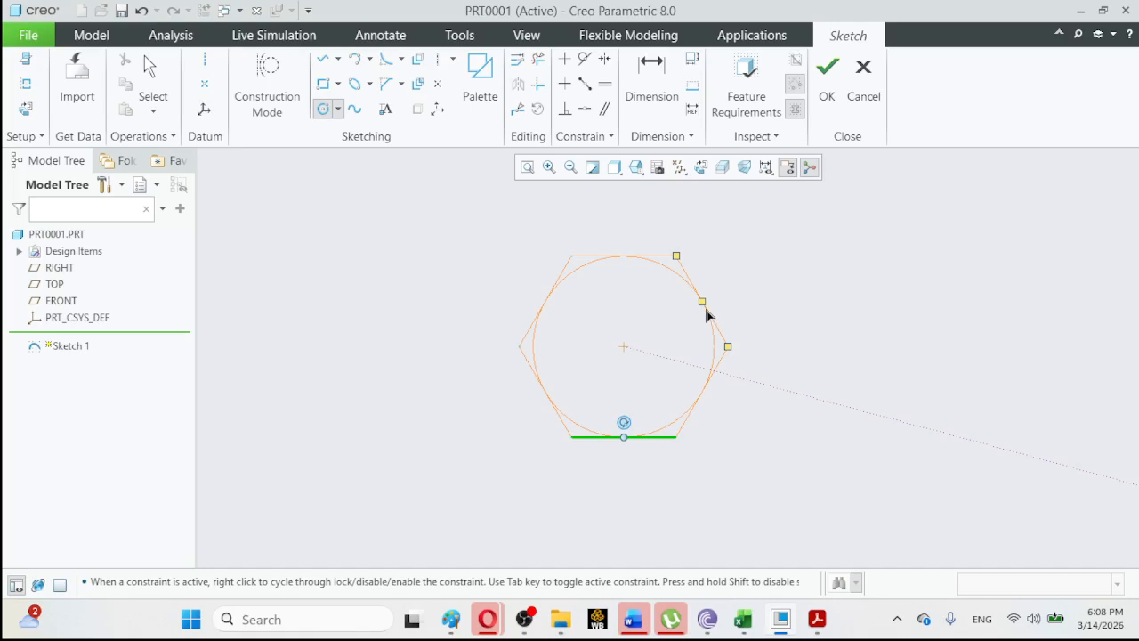
left_click(707, 314)
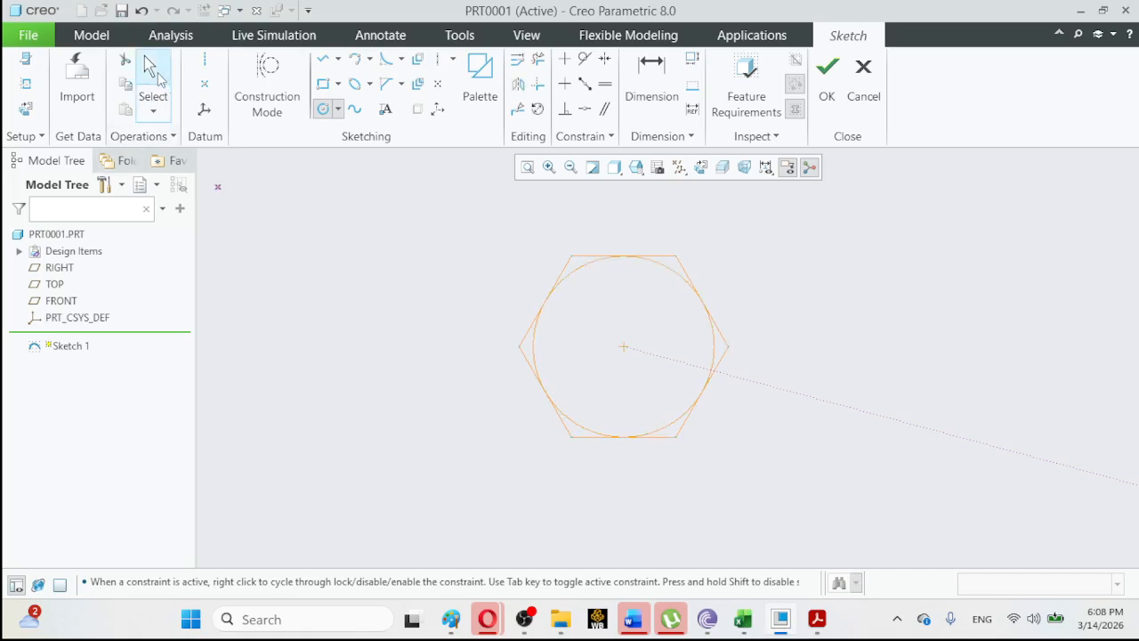
left_click(157, 76)
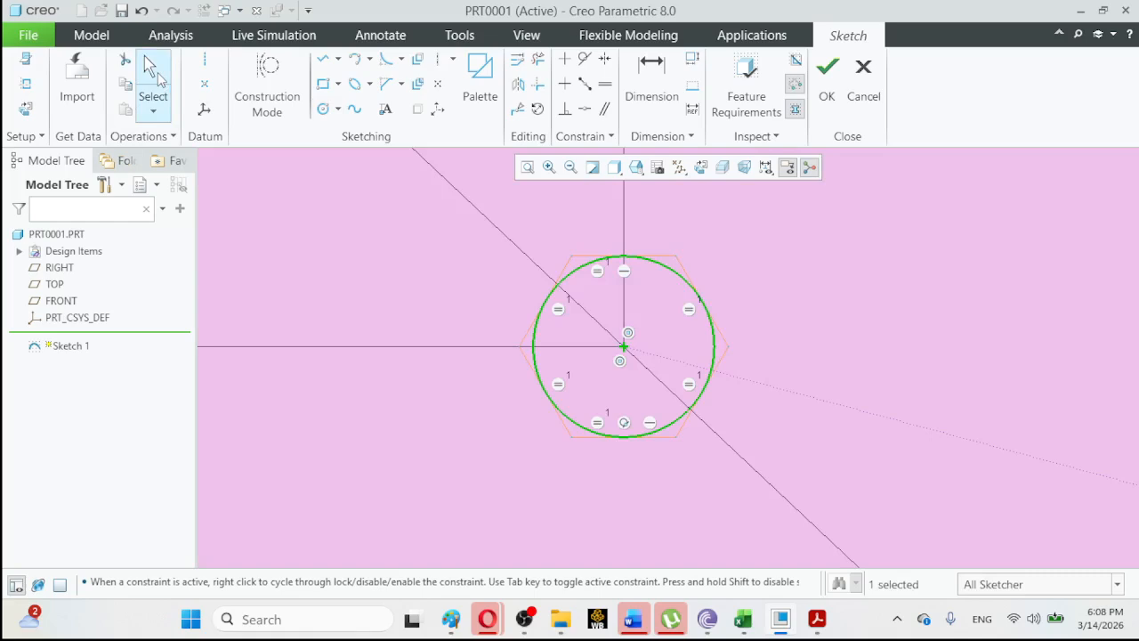
left_click(832, 271)
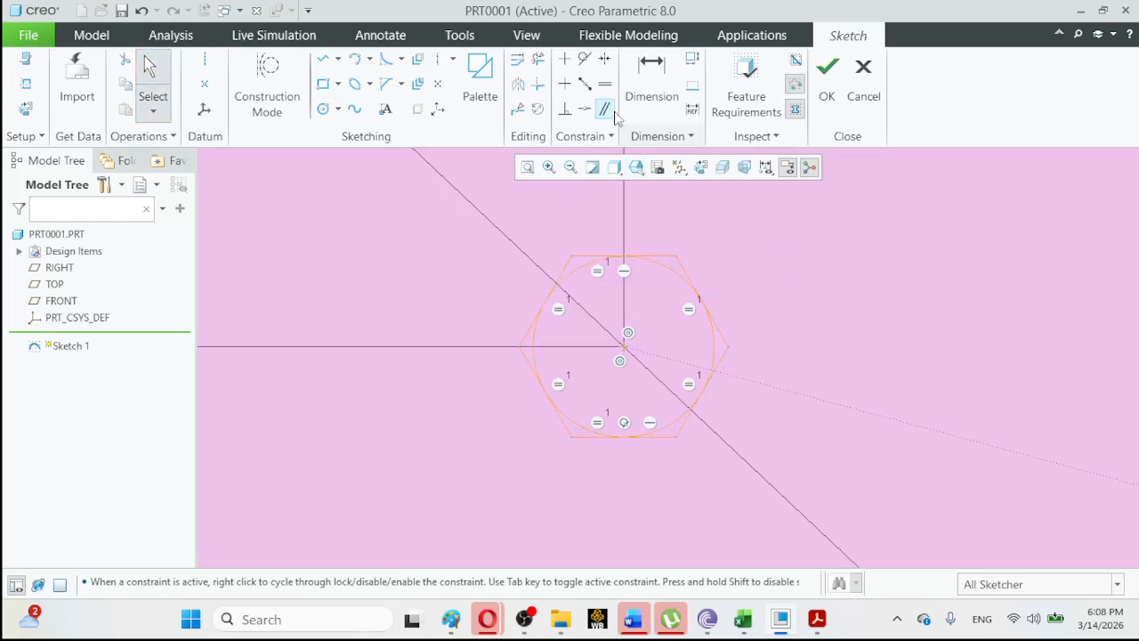
Constrain the inscribed circle tangent to the hexagon's upper-right, top, upper-left and lower-left sides.
left_click(583, 61)
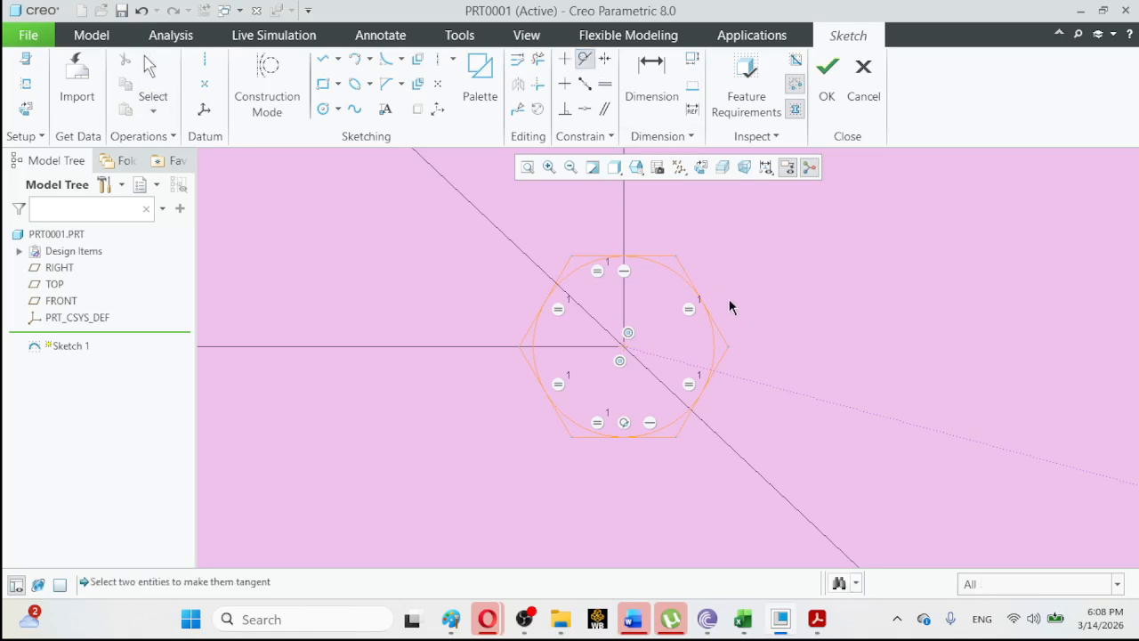
left_click(709, 328)
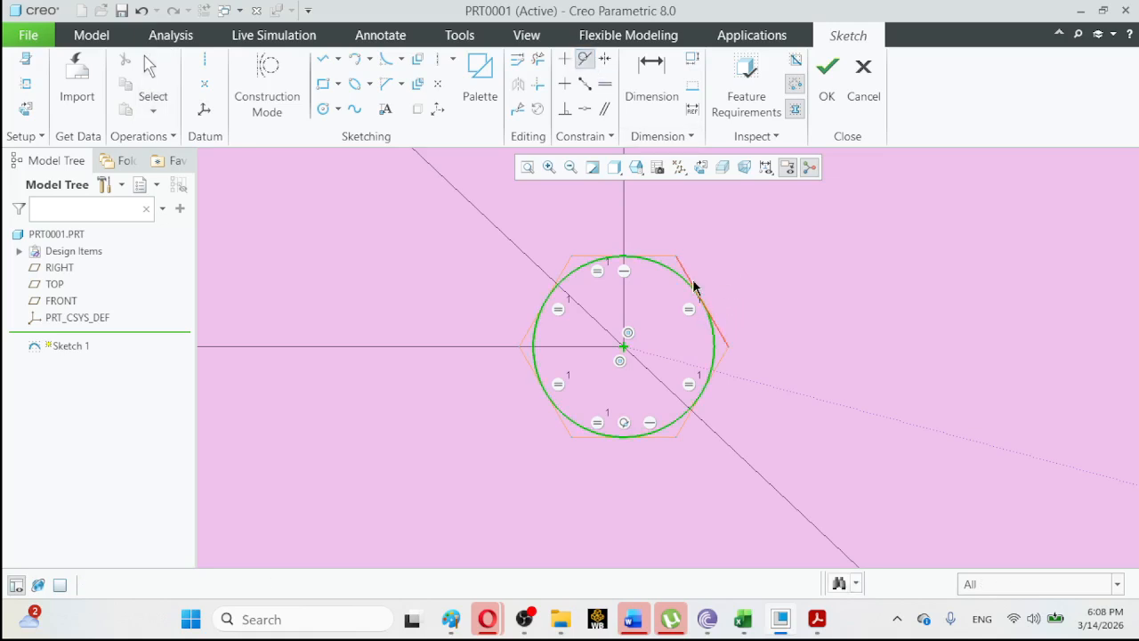
left_click(692, 286)
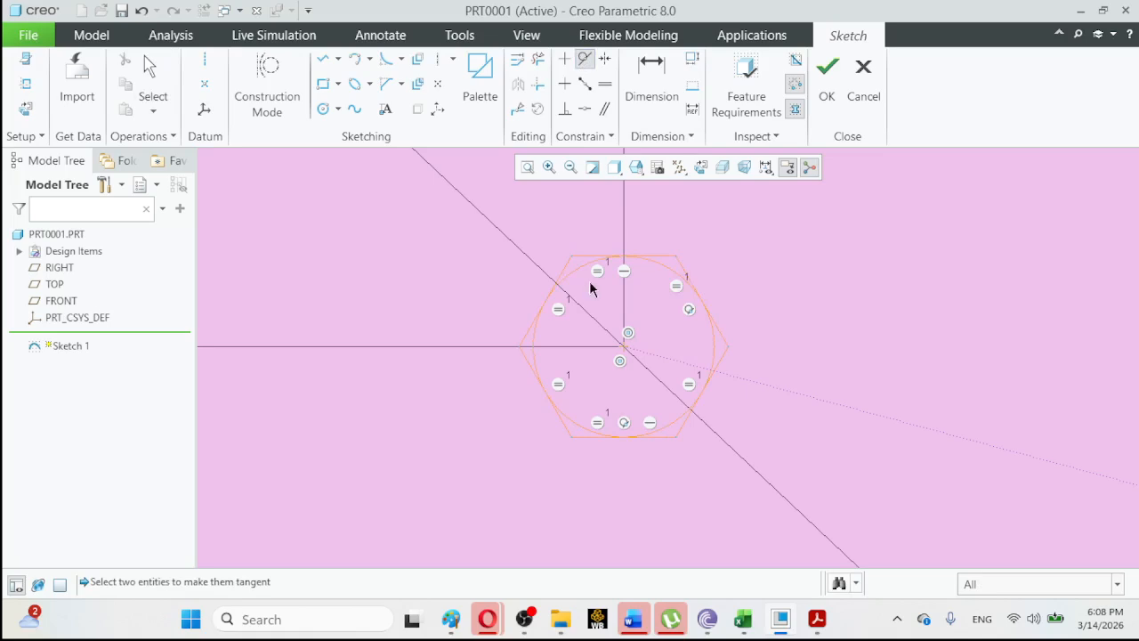
left_click(575, 278)
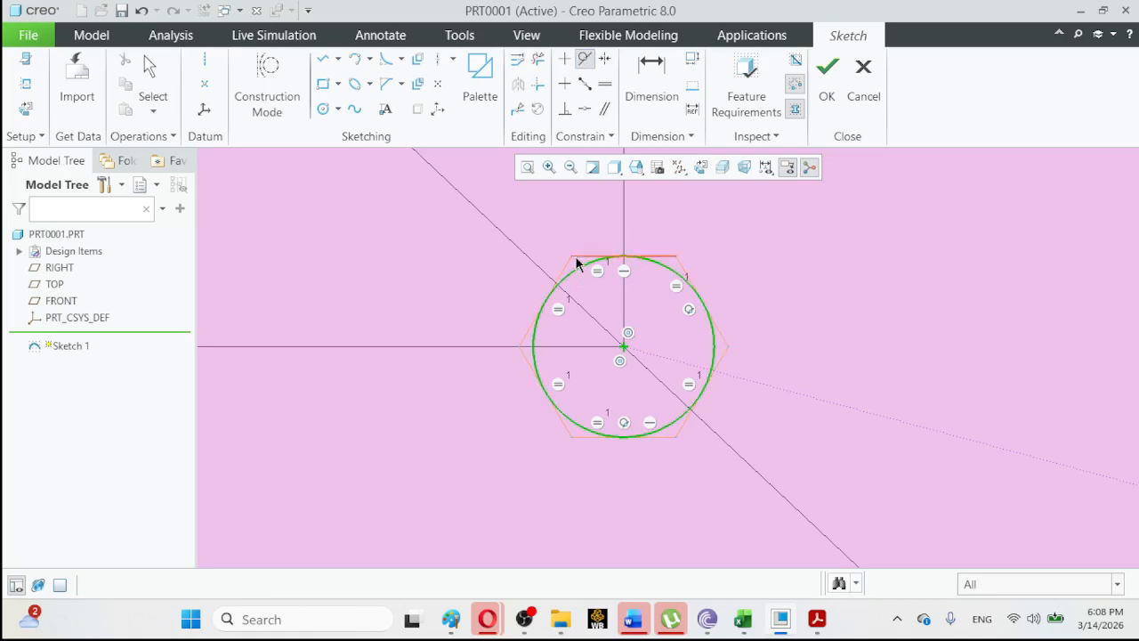
left_click(582, 256)
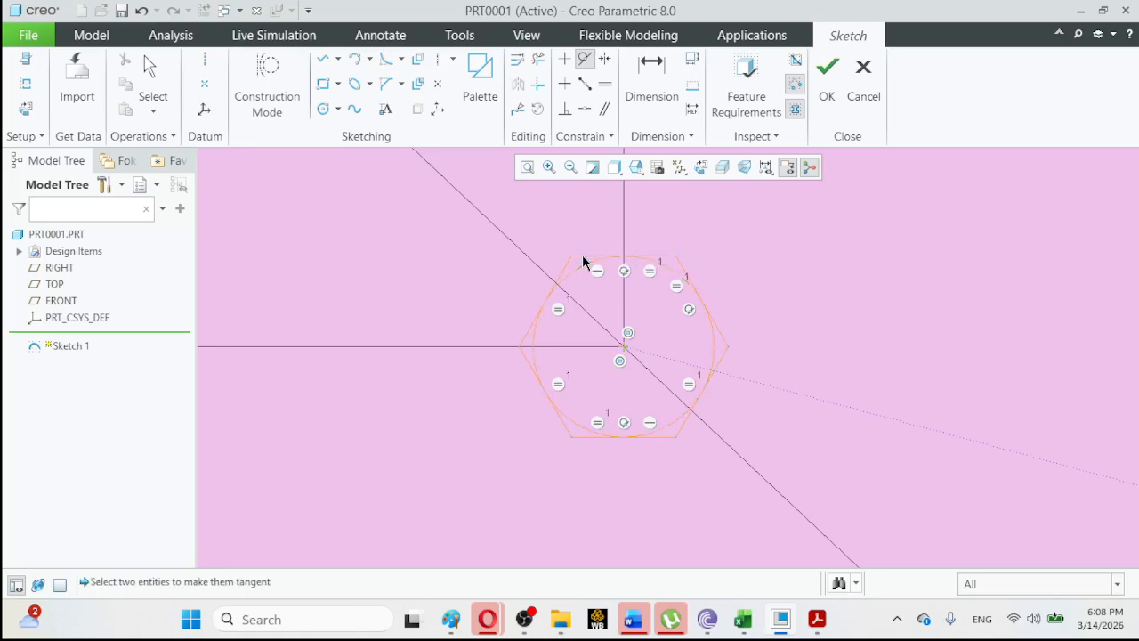
left_click(567, 281)
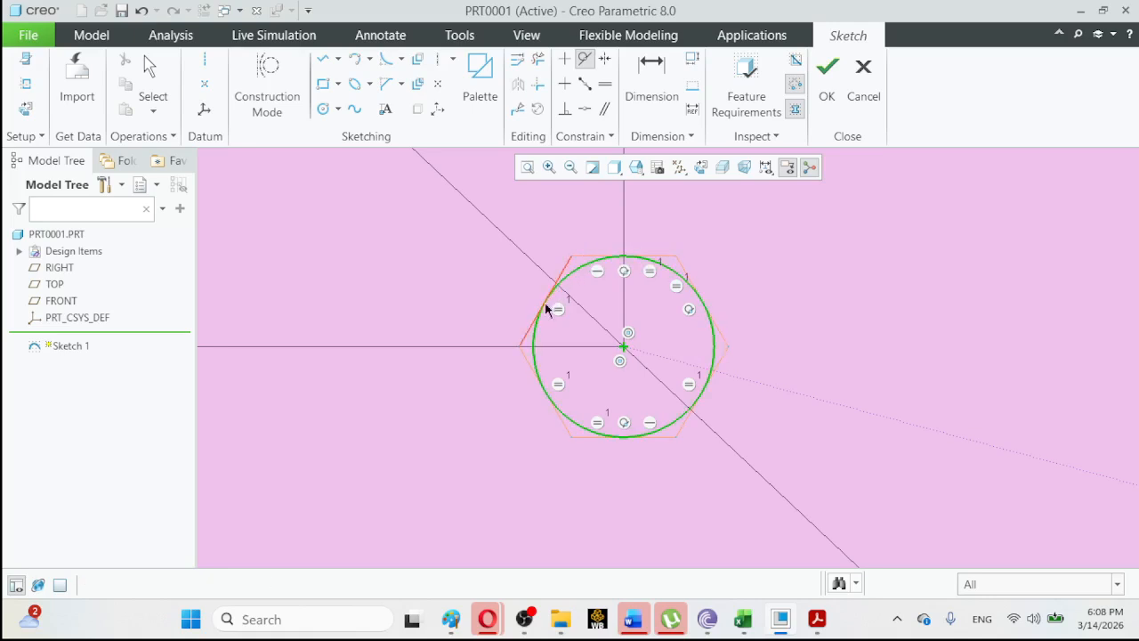
left_click(564, 276)
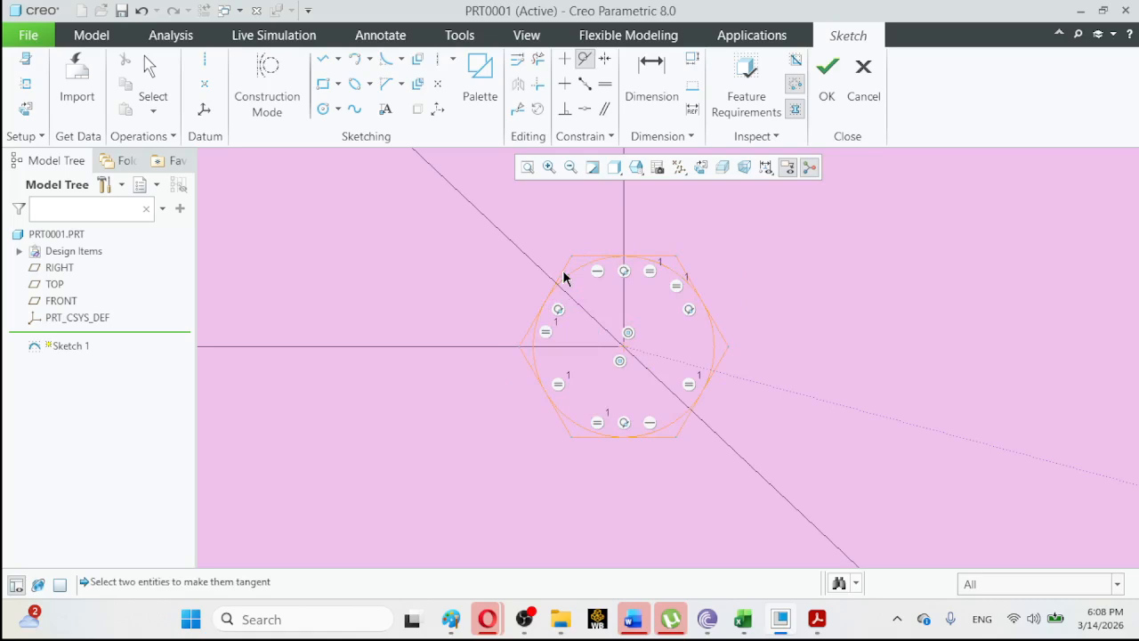
left_click(538, 365)
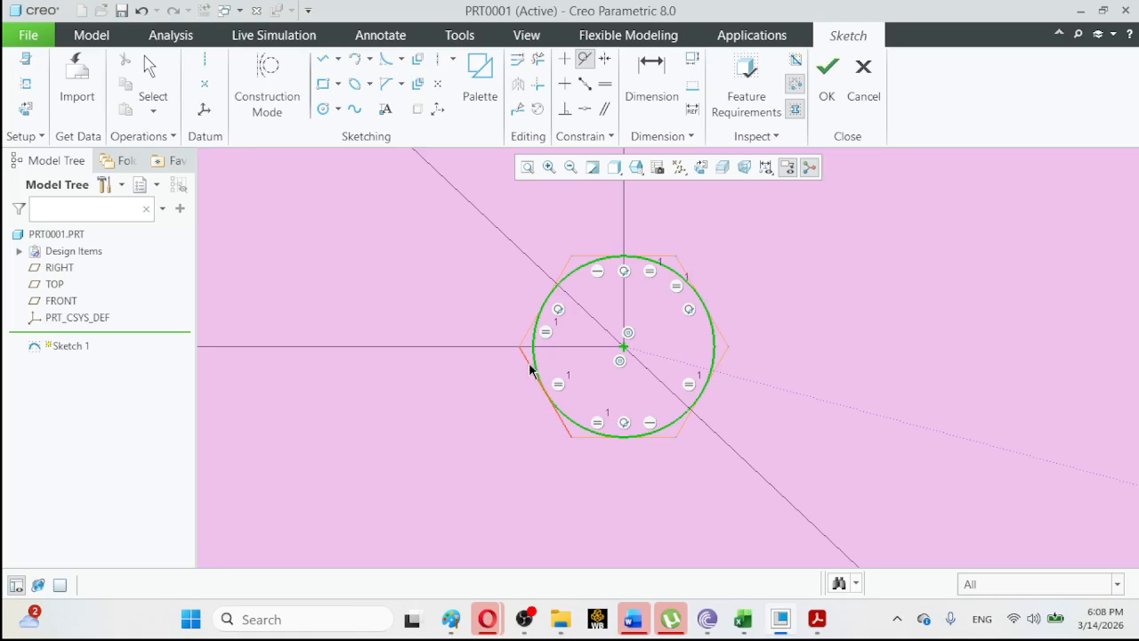
left_click(529, 362)
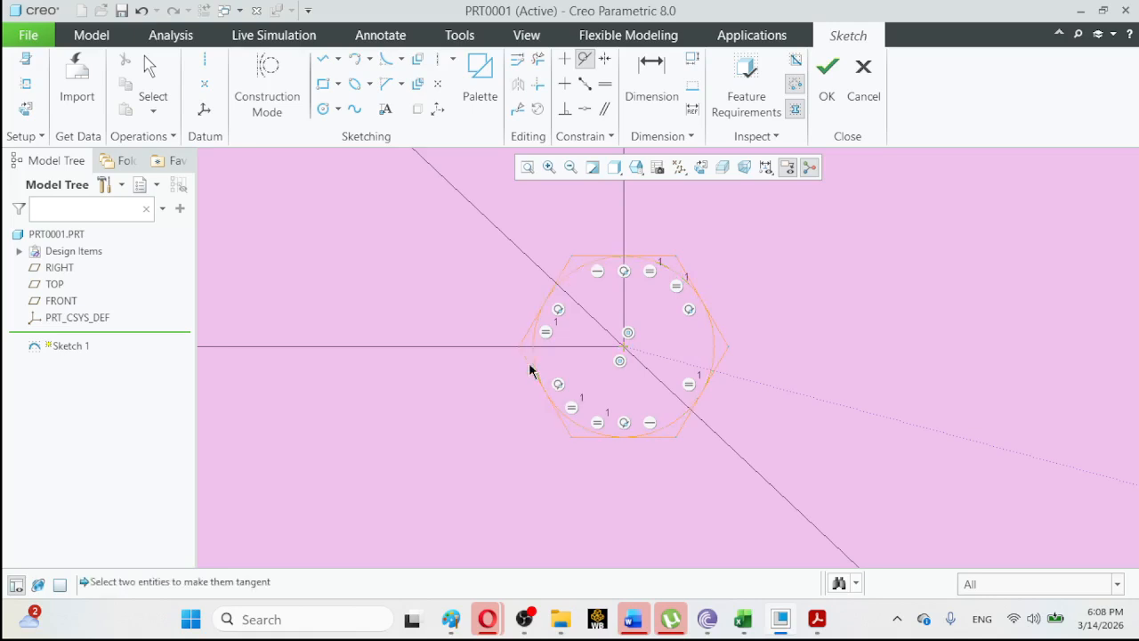
Try to constrain the inscribed circle tangent to the hexagon's bottom and lower-right sides, undoing each conflicting constraint.
left_click(591, 429)
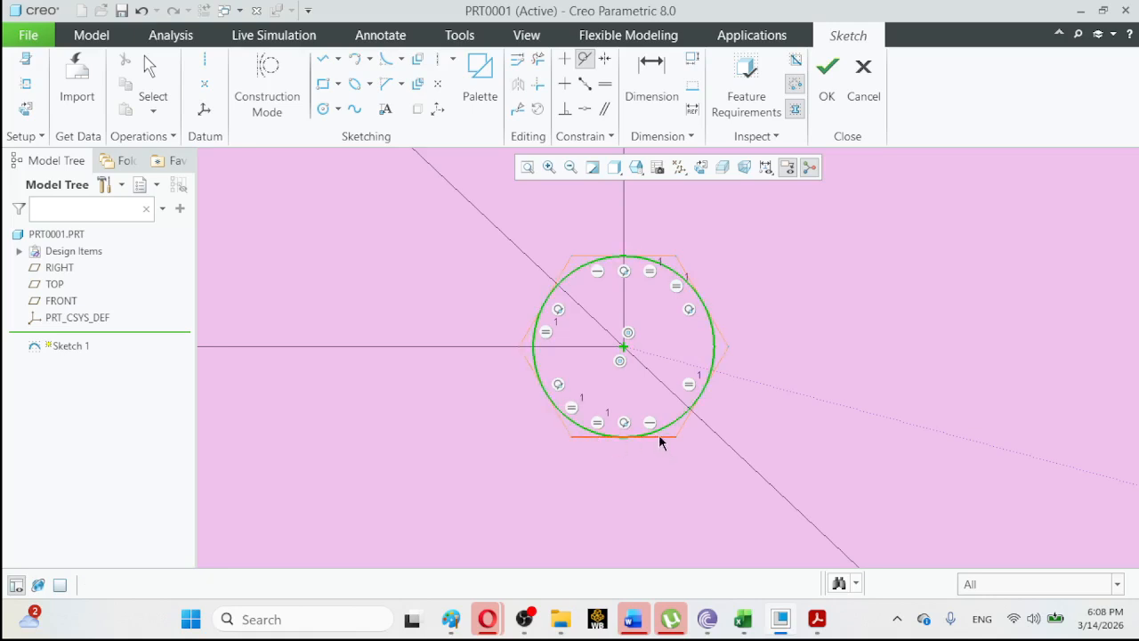
left_click(658, 436)
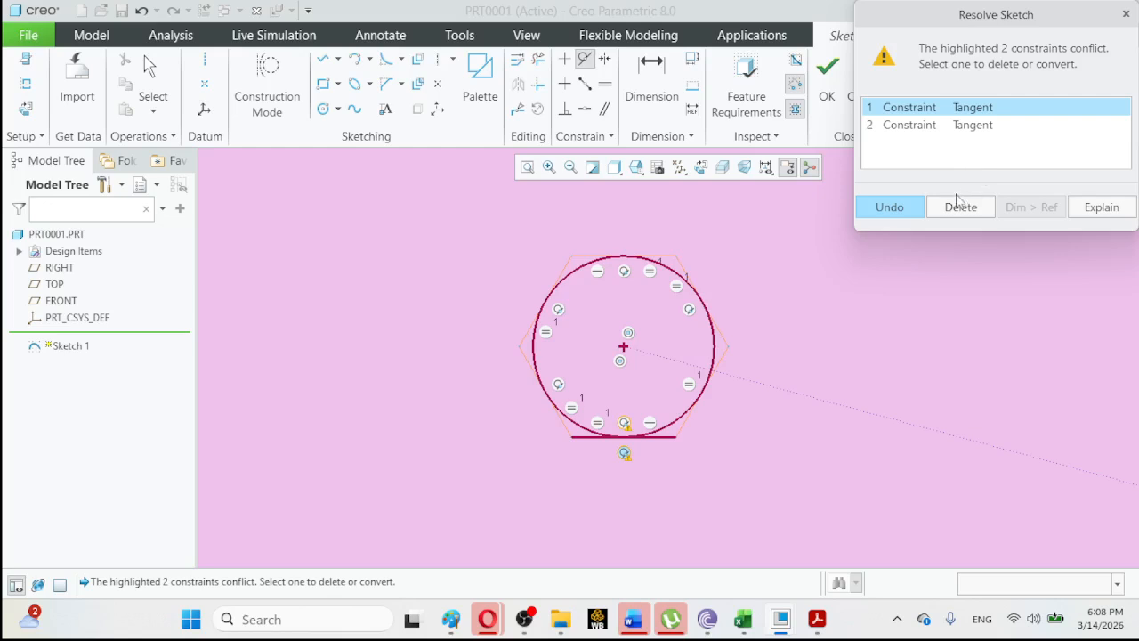
left_click(890, 207)
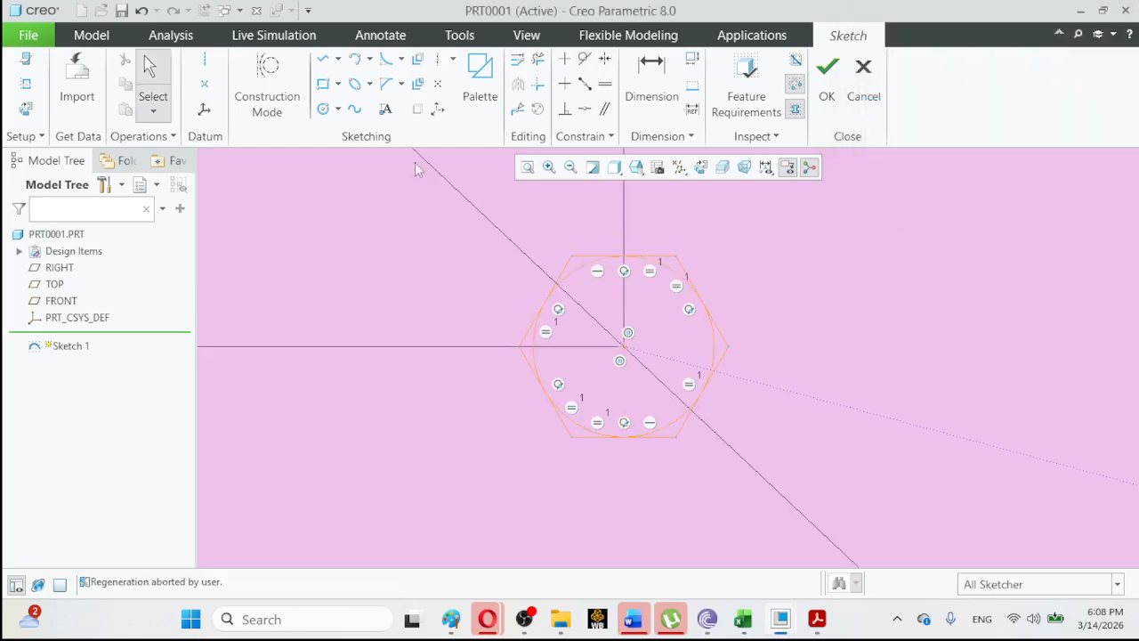
left_click(583, 59)
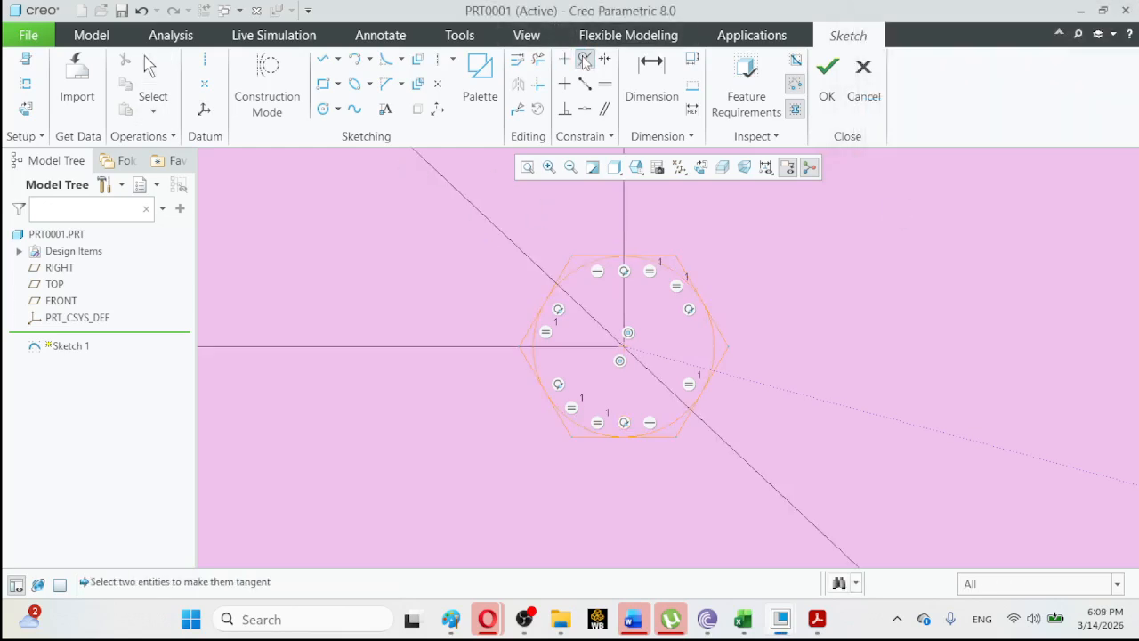
left_click(721, 364)
left_click(721, 364)
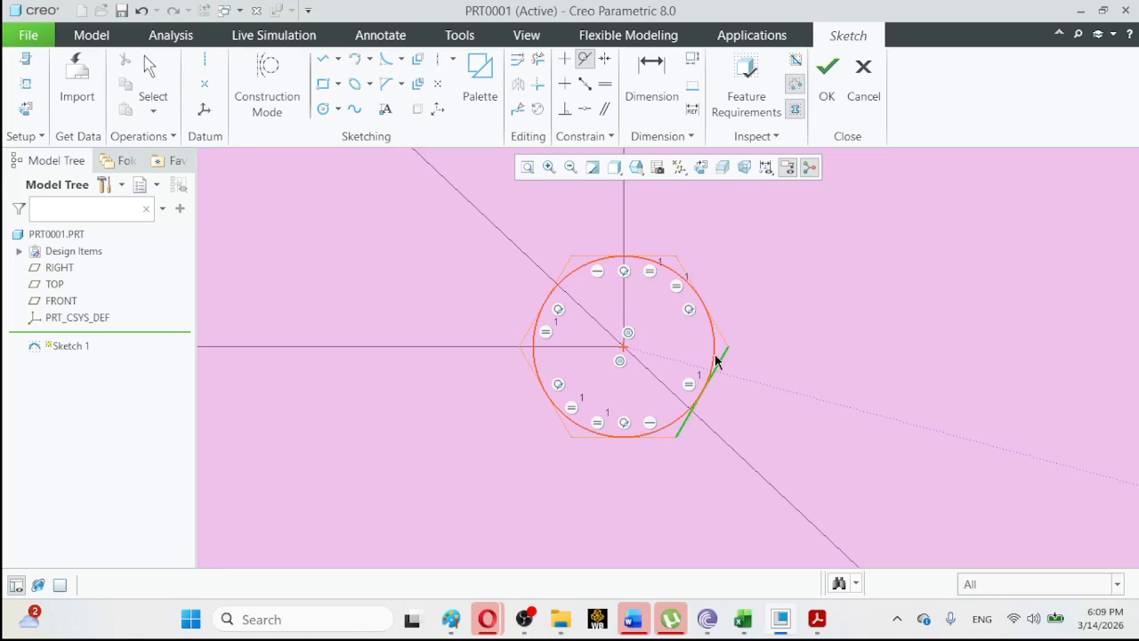
left_click(716, 360)
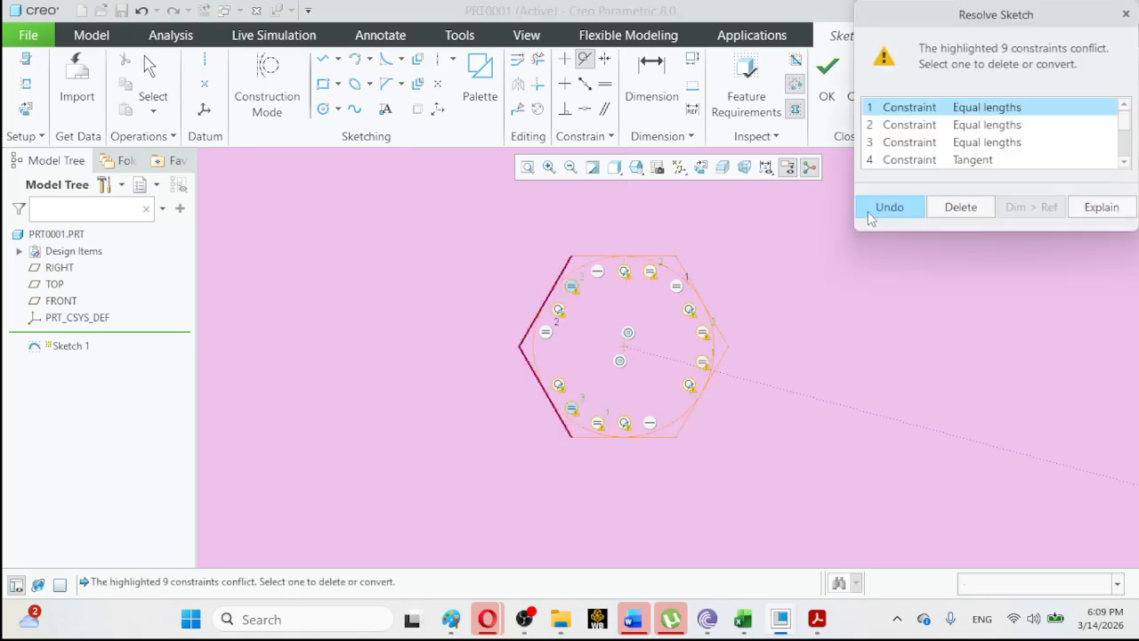
left_click(867, 213)
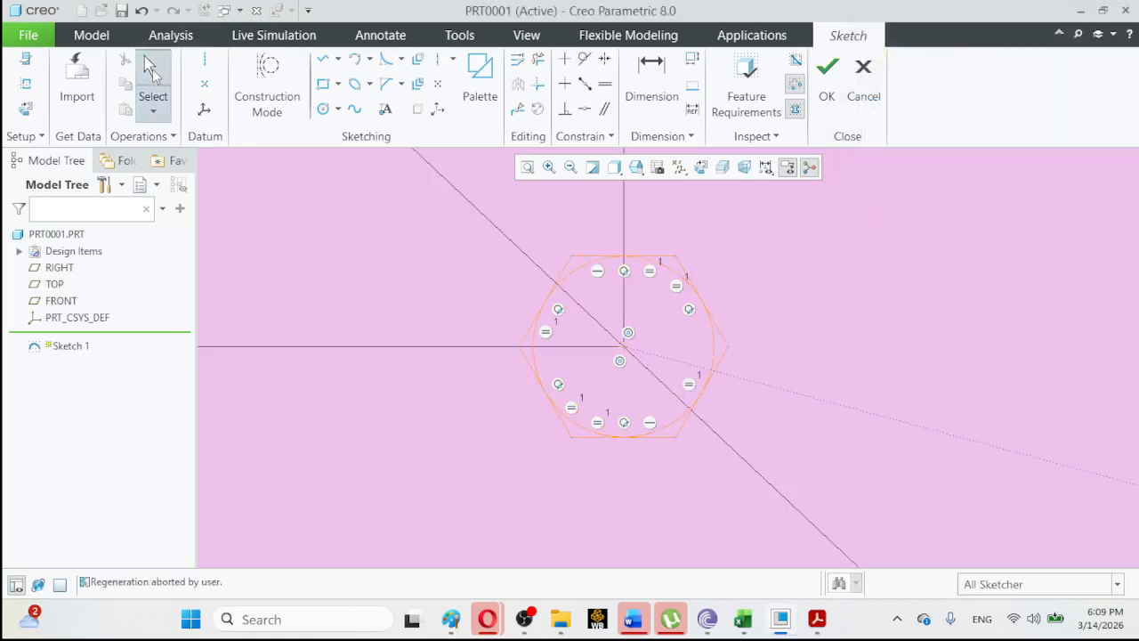
Convert the circle inscribed in the hexagon to construction geometry.
left_click(679, 284)
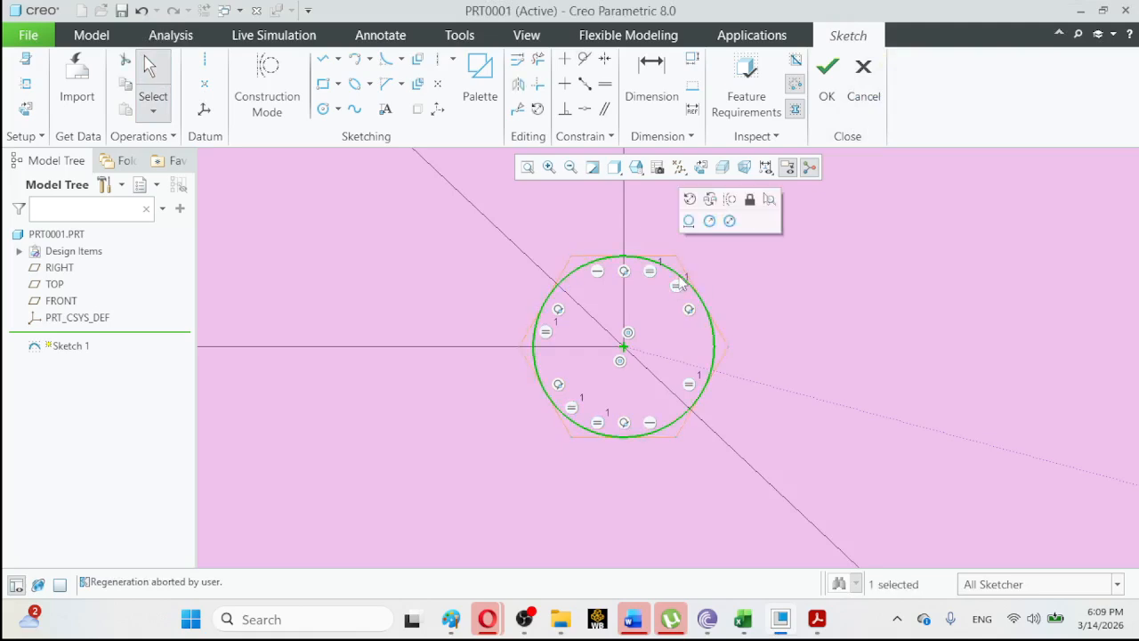
left_click(729, 198)
left_click(819, 306)
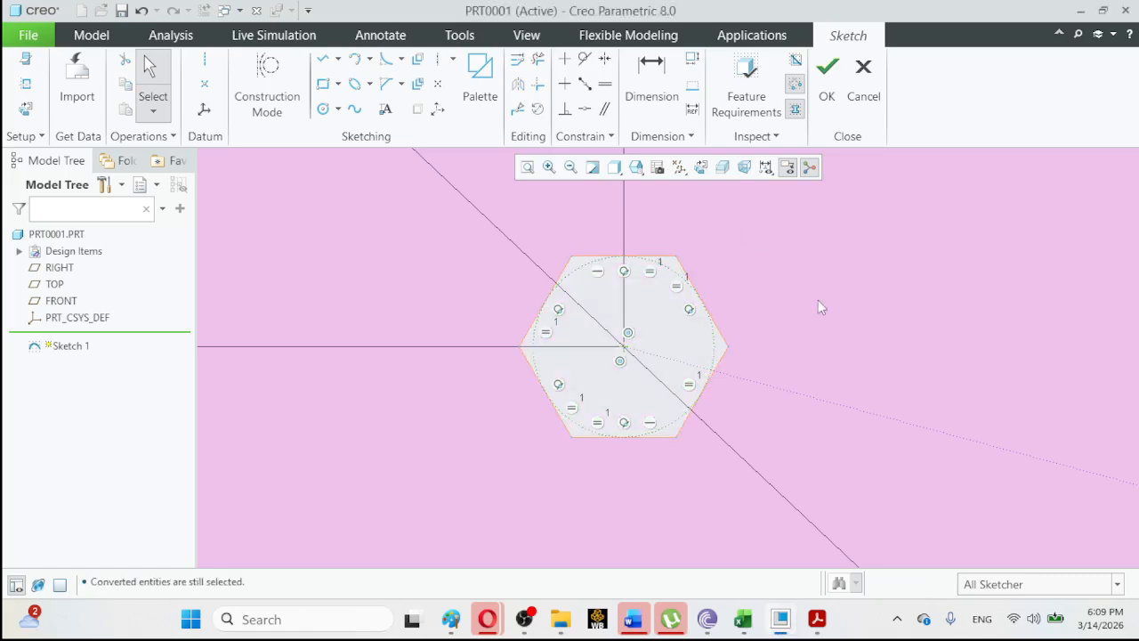
Check the jaw opening size in the EX2-13 PDF drawing and add a diameter dimension to the construction circle in Creo.
left_click(813, 619)
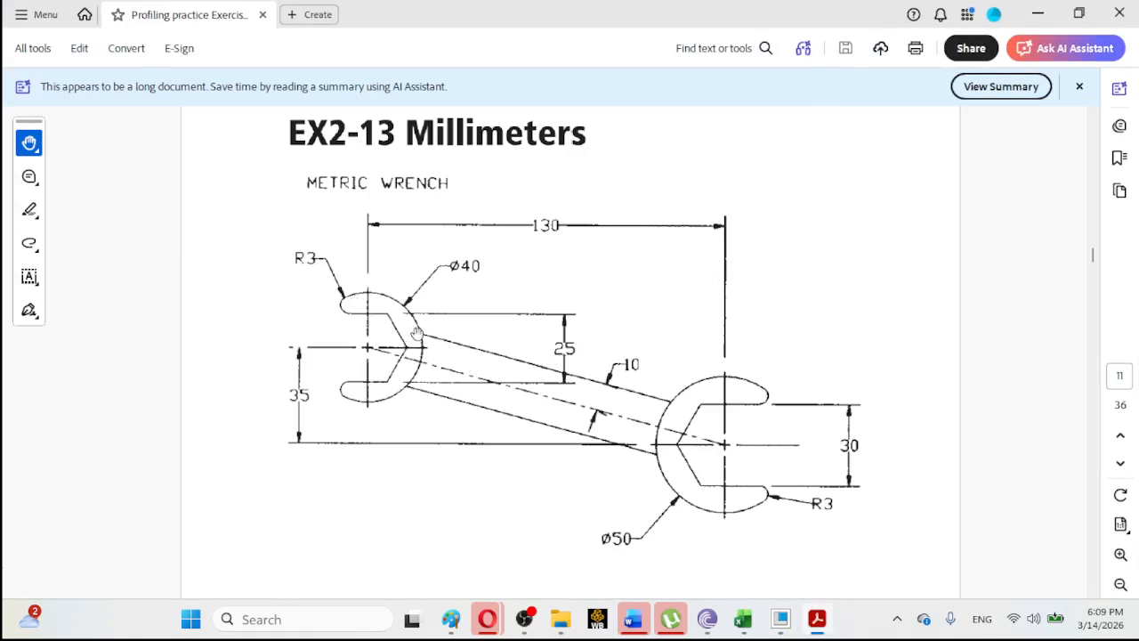
left_click(826, 620)
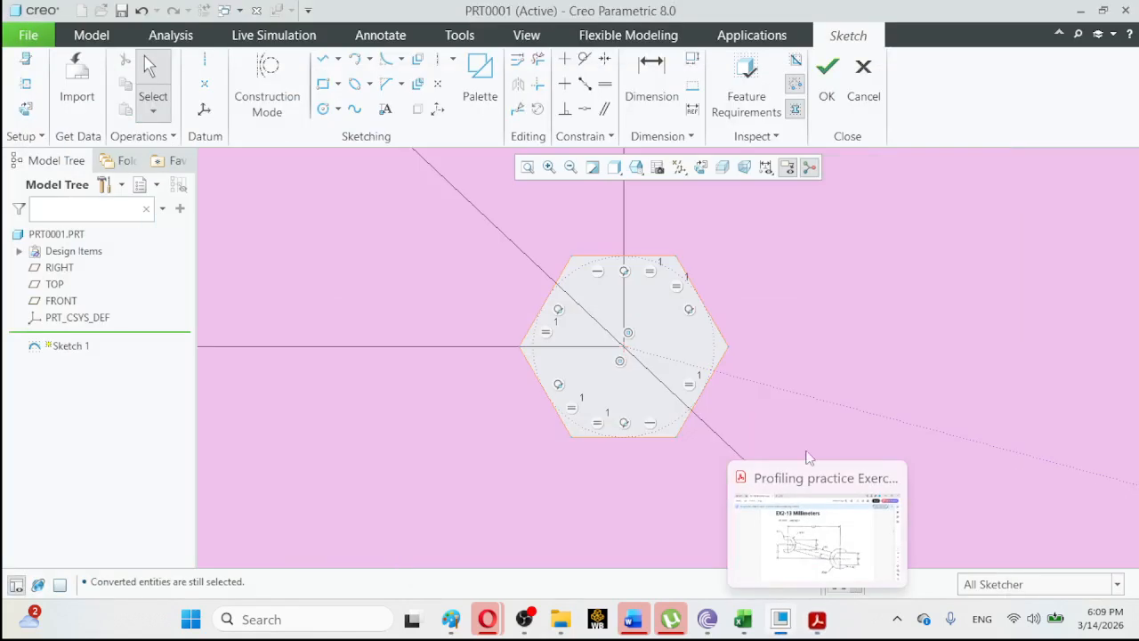
left_click(669, 275)
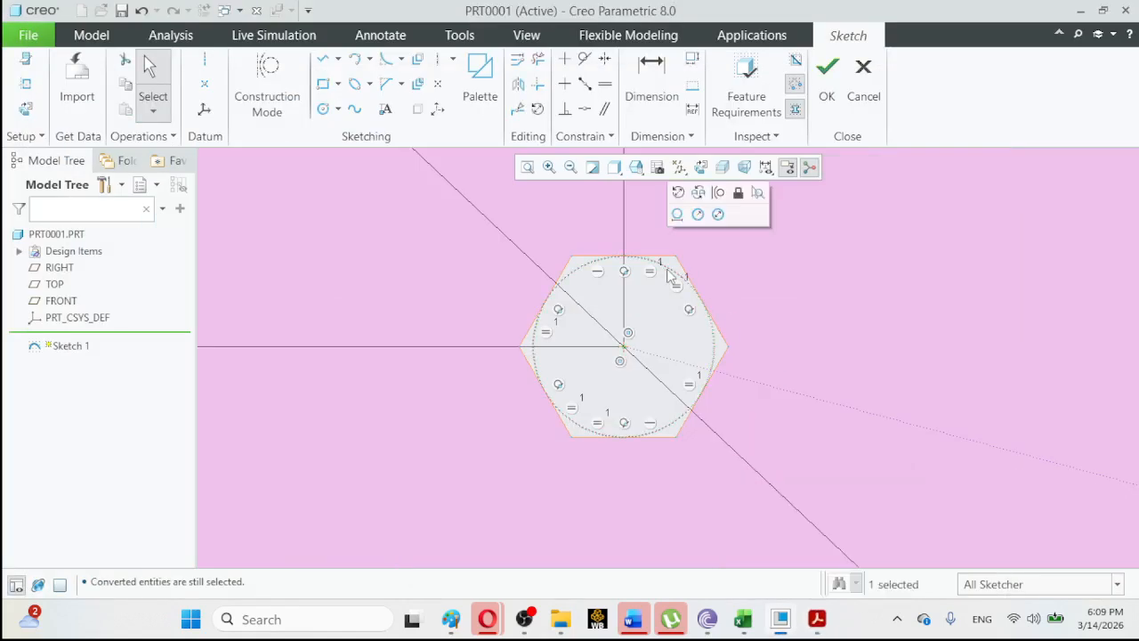
left_click(721, 217)
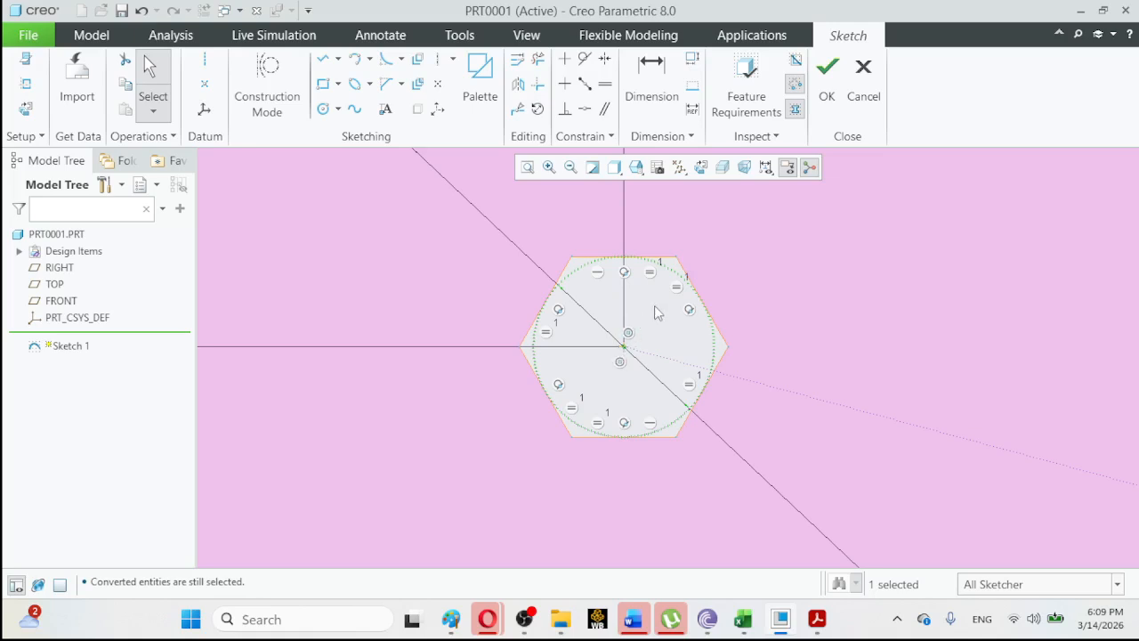
Try to add a second diameter dimension to the construction circle and undo the conflicting one.
left_click(684, 269)
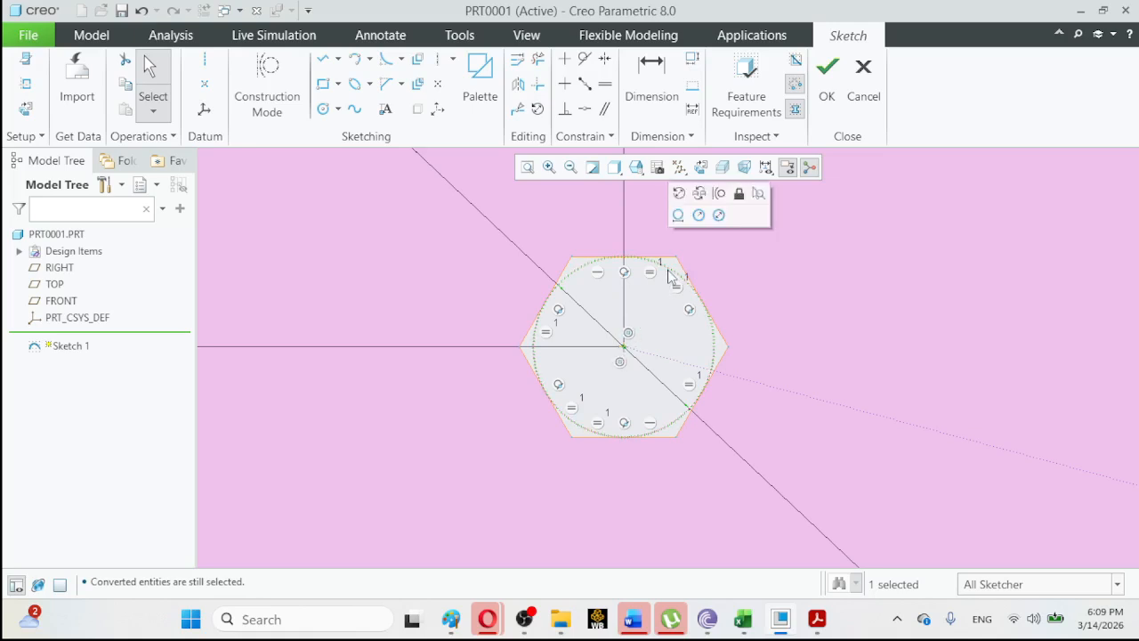
left_click(717, 221)
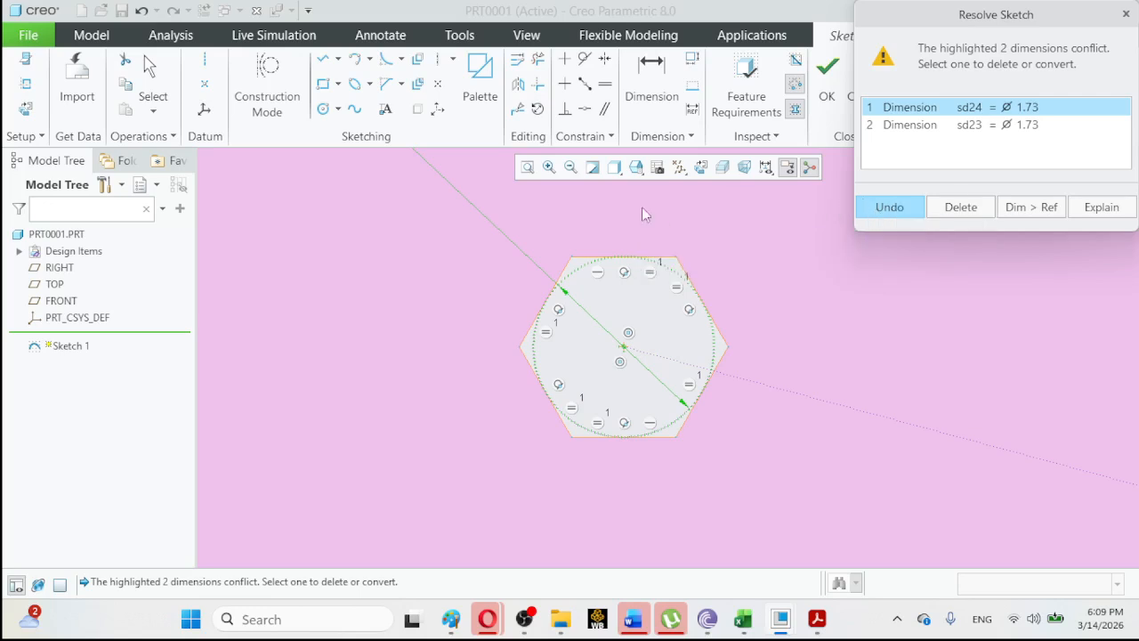
left_click(886, 210)
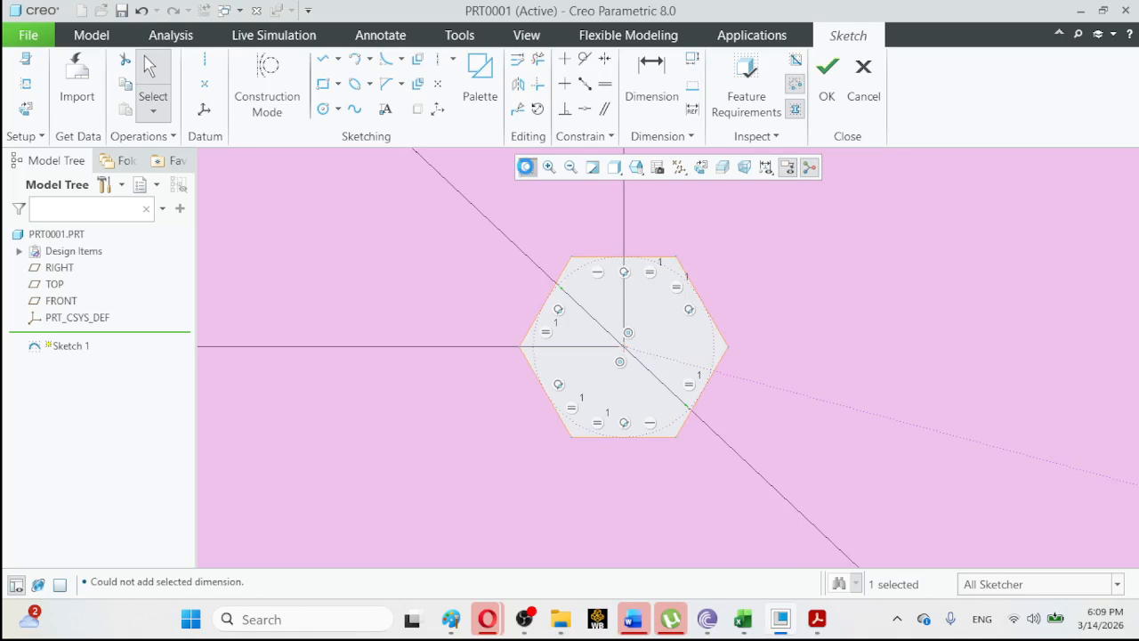
Set the diameter of the construction circle inside the hexagon to 25.
left_click(527, 168)
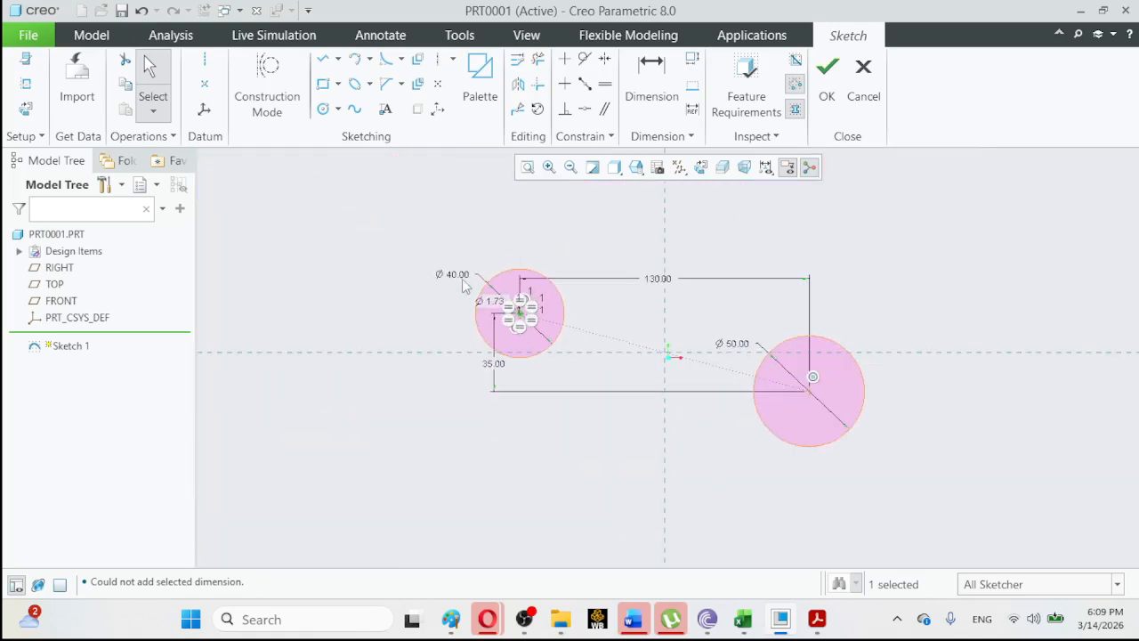
double_click(493, 303)
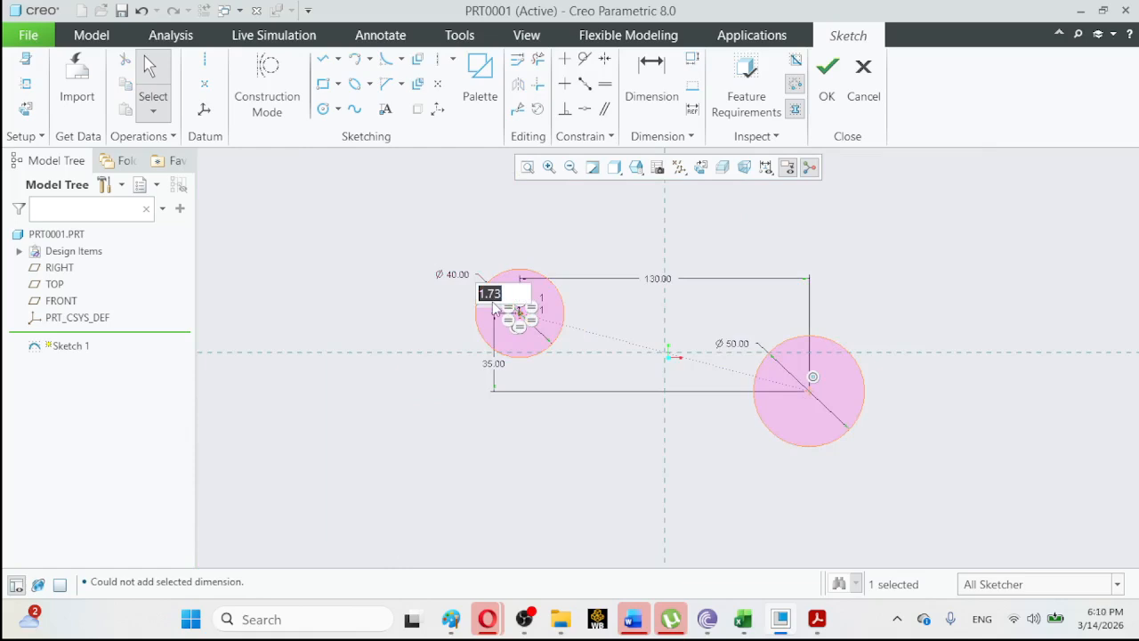
type("25")
key("Return")
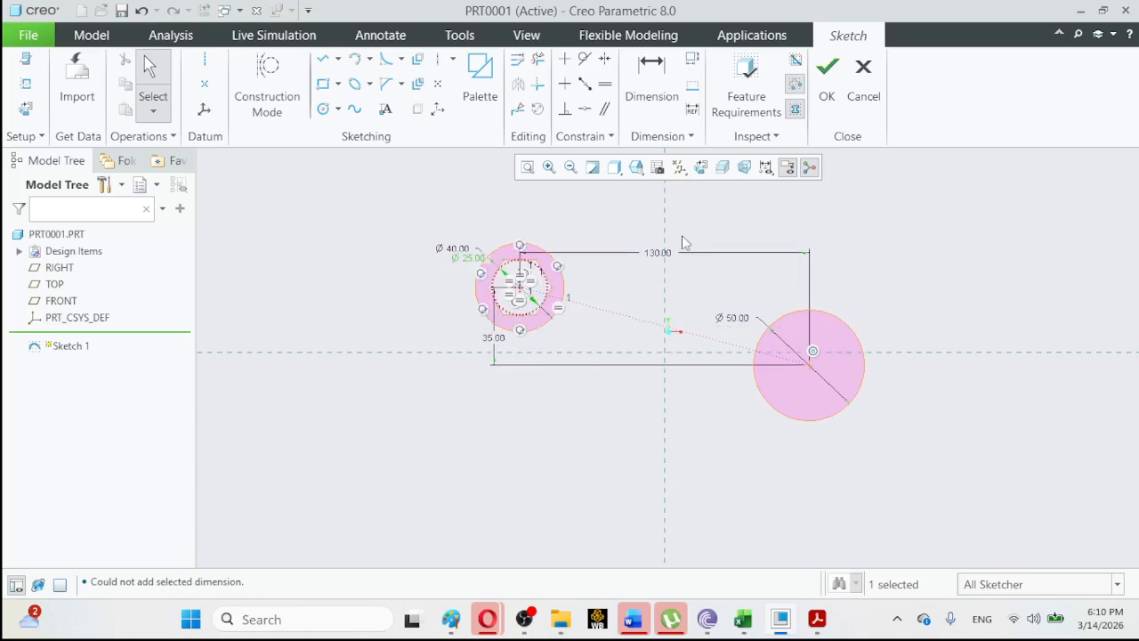
left_click(528, 169)
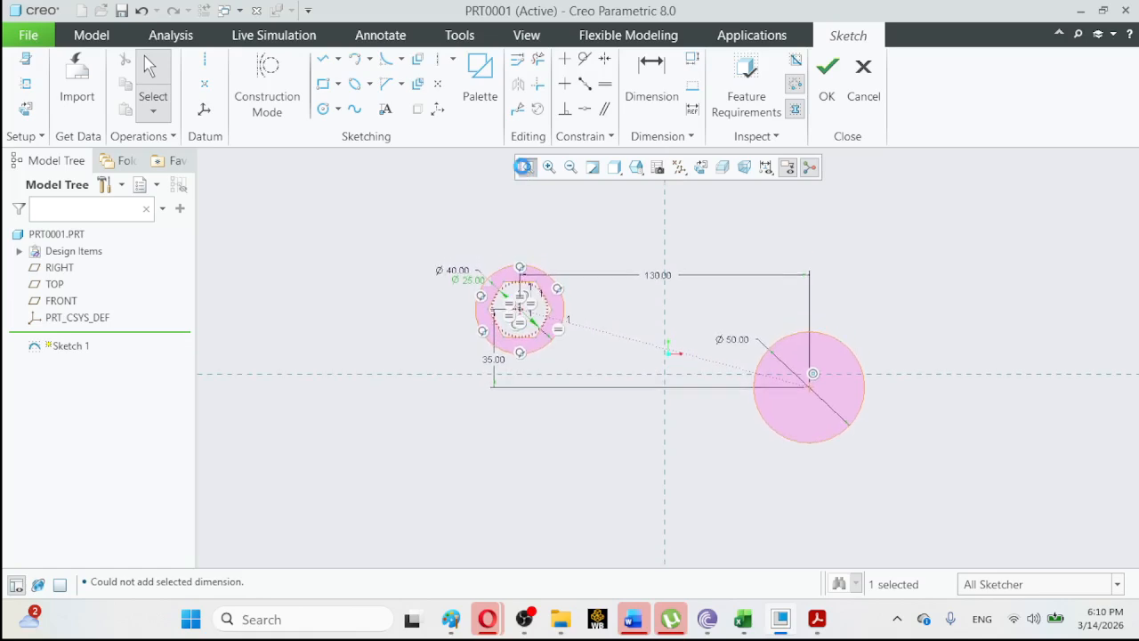
left_click(548, 168)
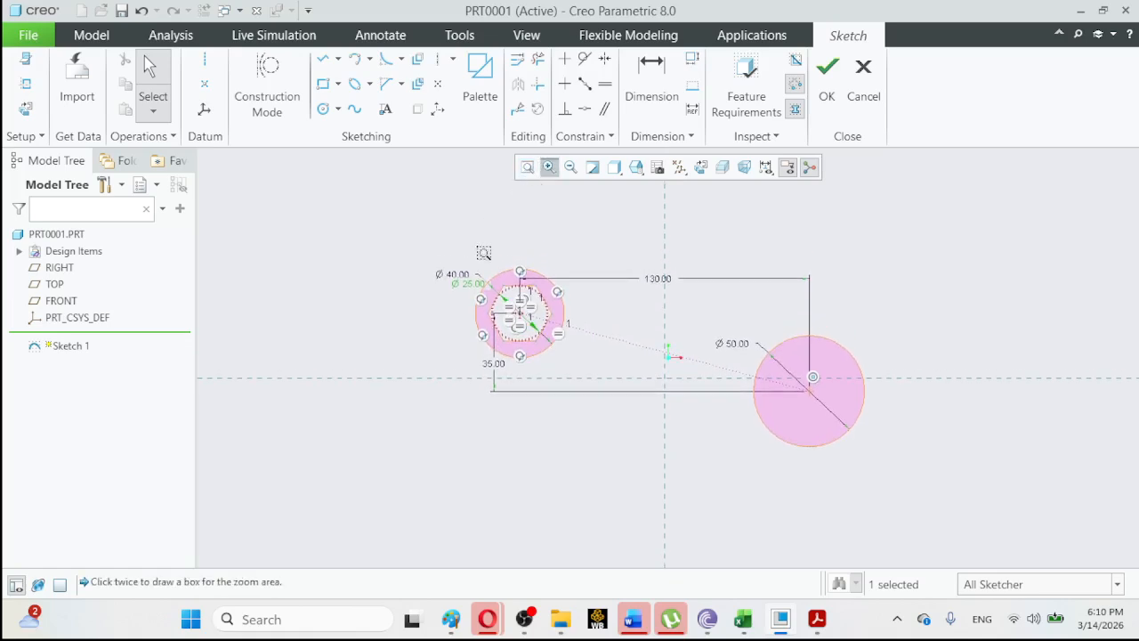
left_click(415, 246)
left_click(455, 276)
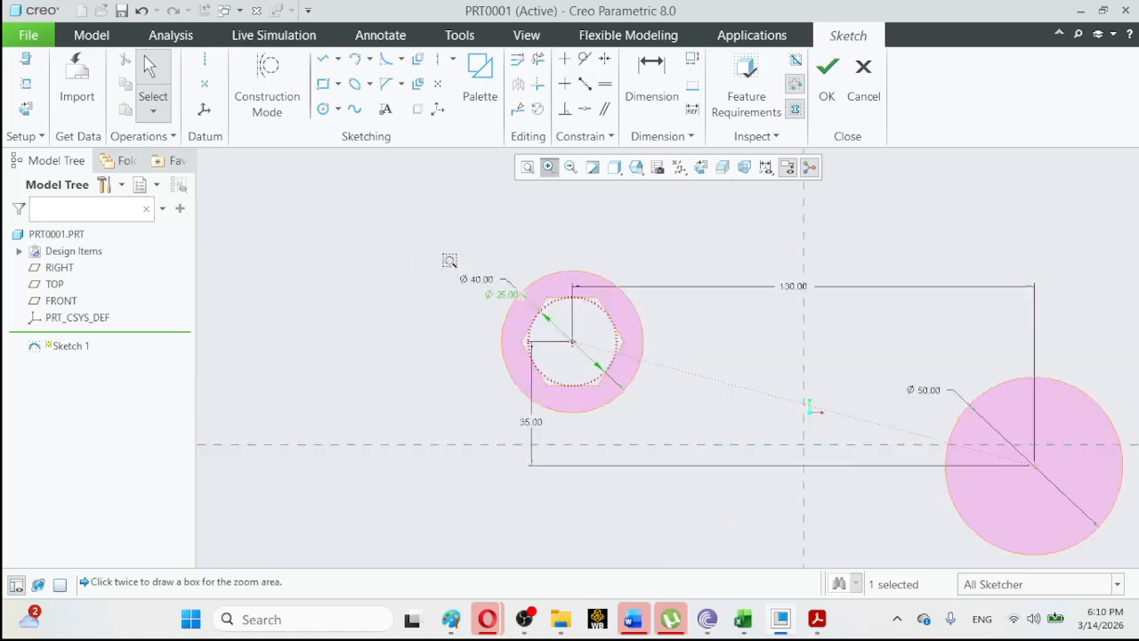
left_click(526, 169)
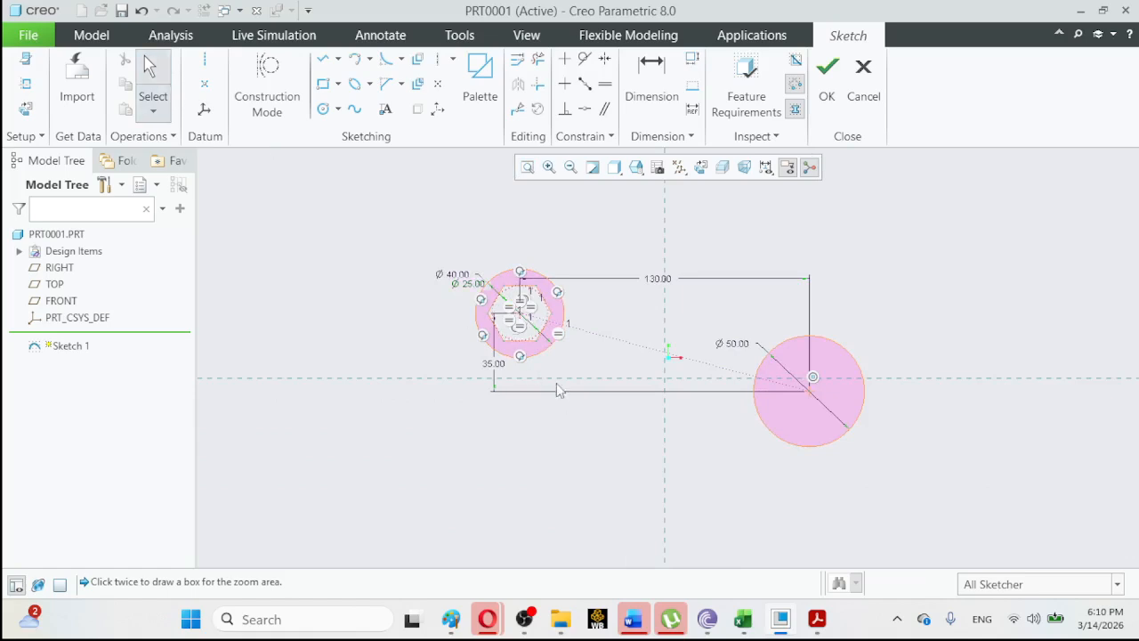
Check the EX2-13 PDF drawing and, in Creo, reposition the 25 diameter dimension outside the 40 diameter circle.
left_click(814, 625)
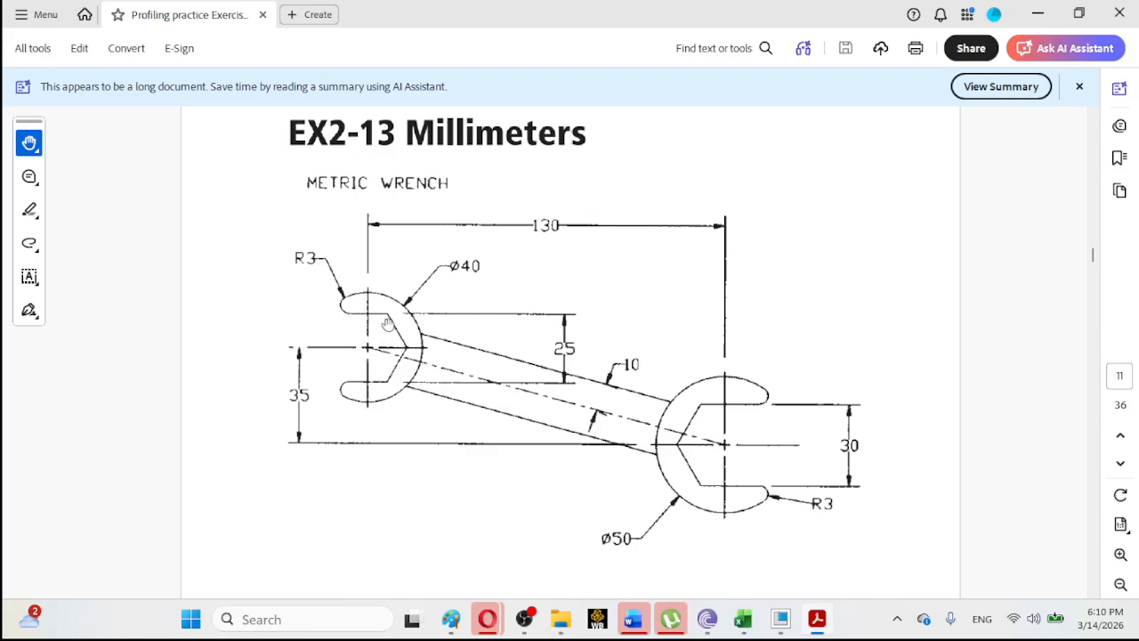
left_click(819, 620)
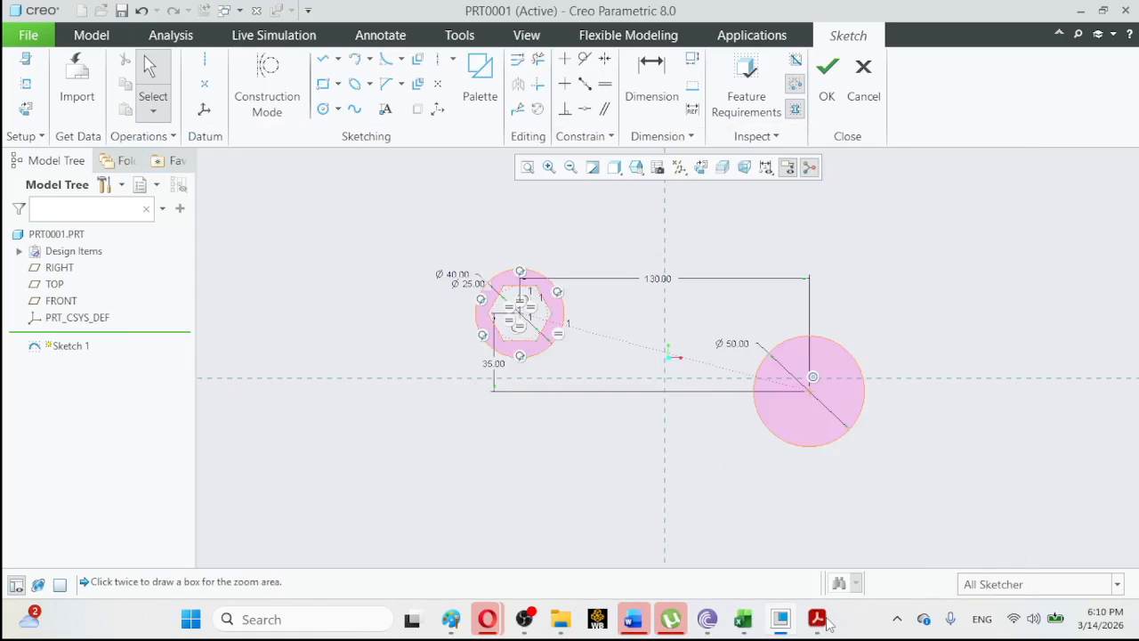
left_click(549, 167)
left_click(465, 230)
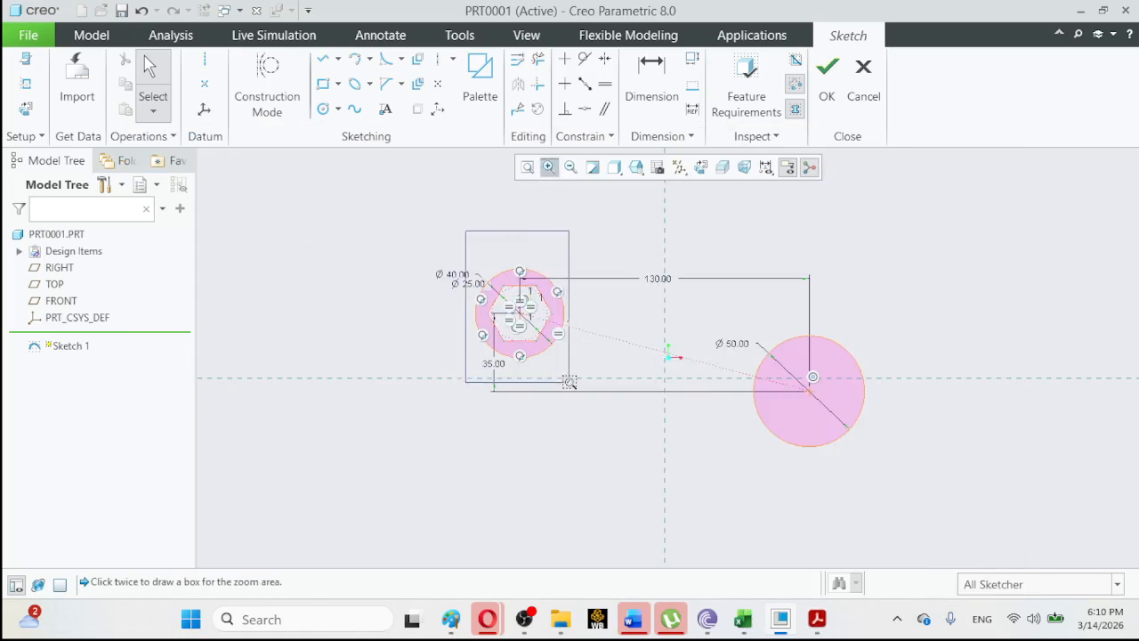
left_click(573, 383)
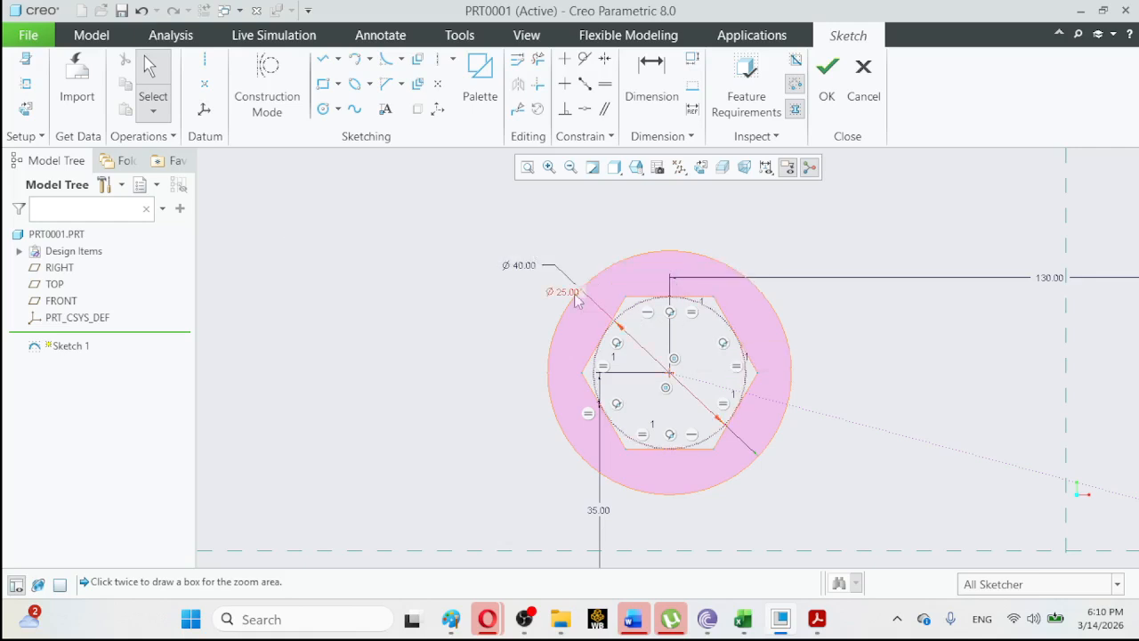
left_click_drag(566, 304, 850, 341)
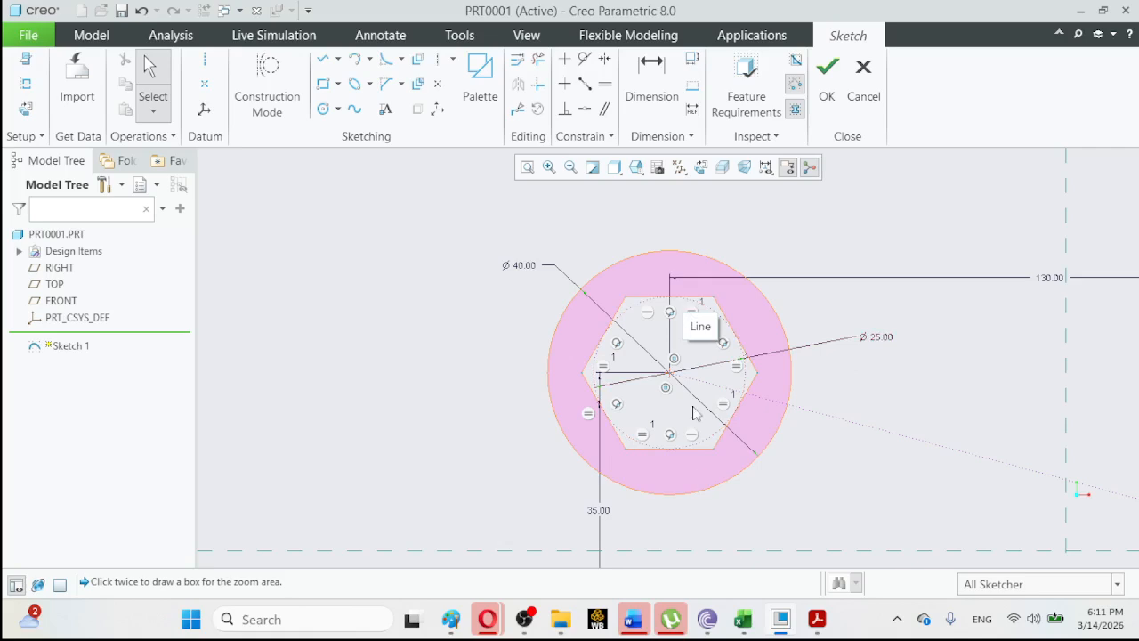
Check the jaw tip rounding in the EX2-13 PDF drawing and sketch a small circle in Creo between the hexagon's upper edge and the 40 diameter circle.
left_click(817, 620)
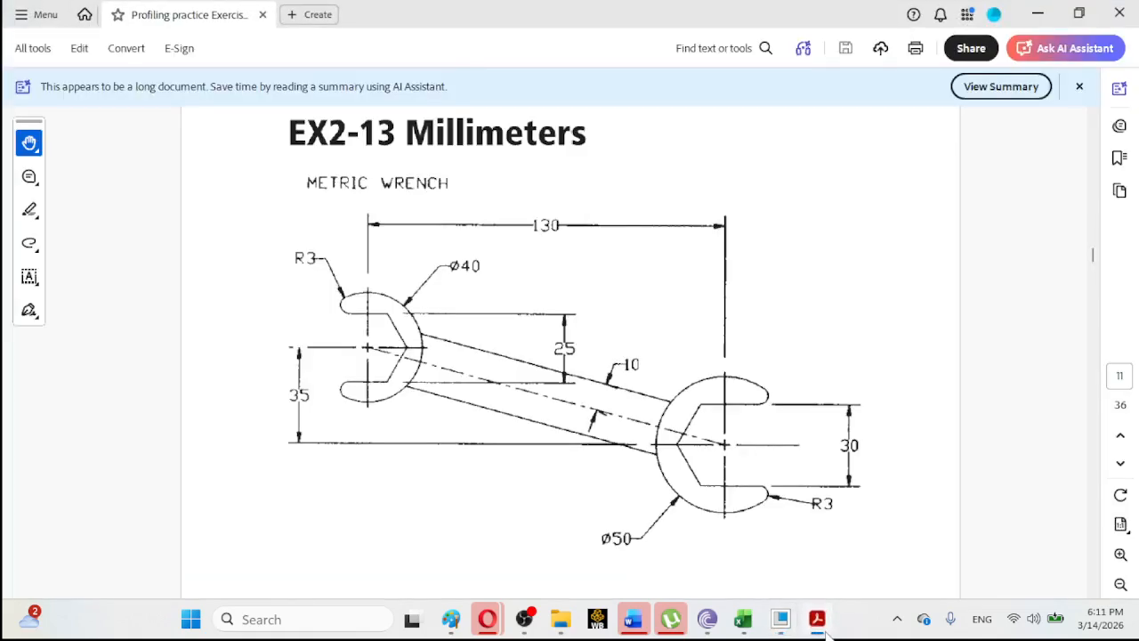
left_click(826, 633)
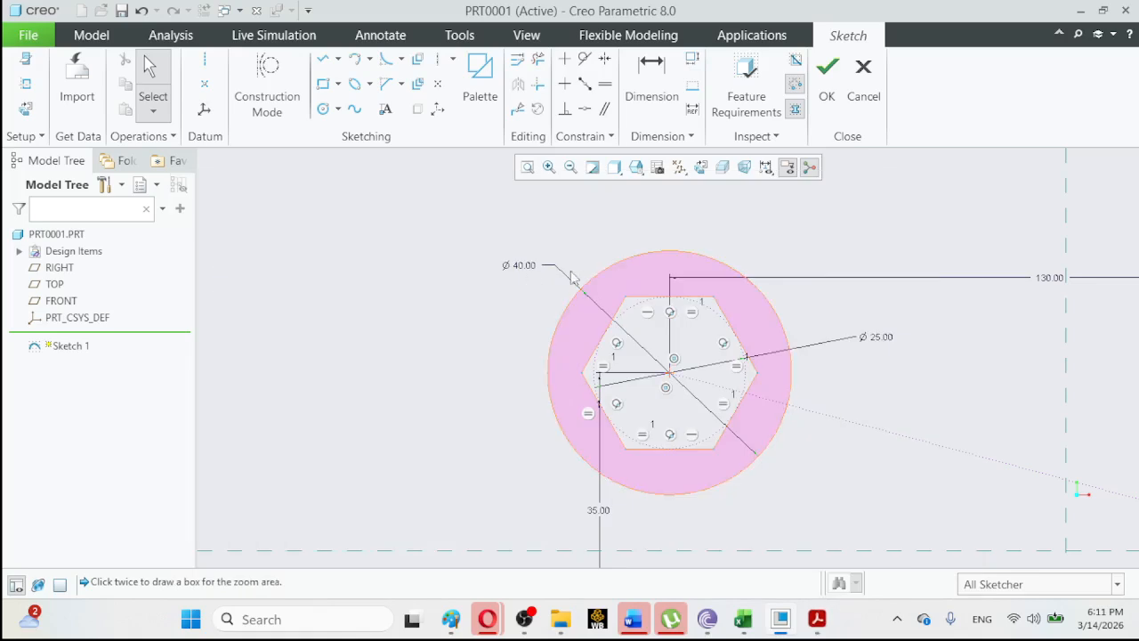
left_click(833, 631)
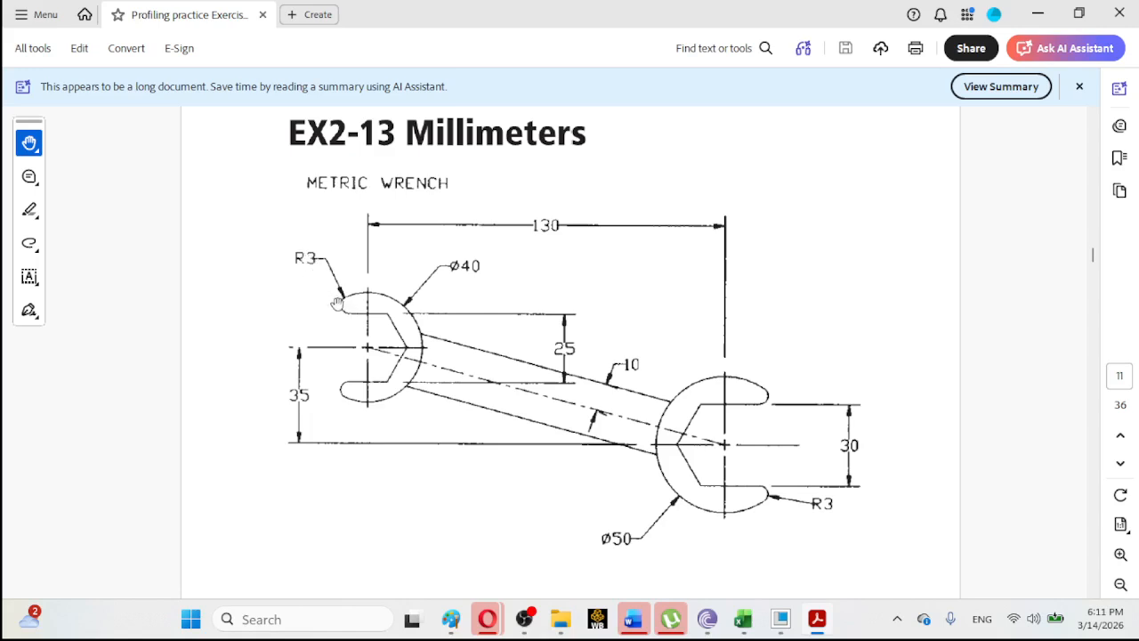
left_click(817, 623)
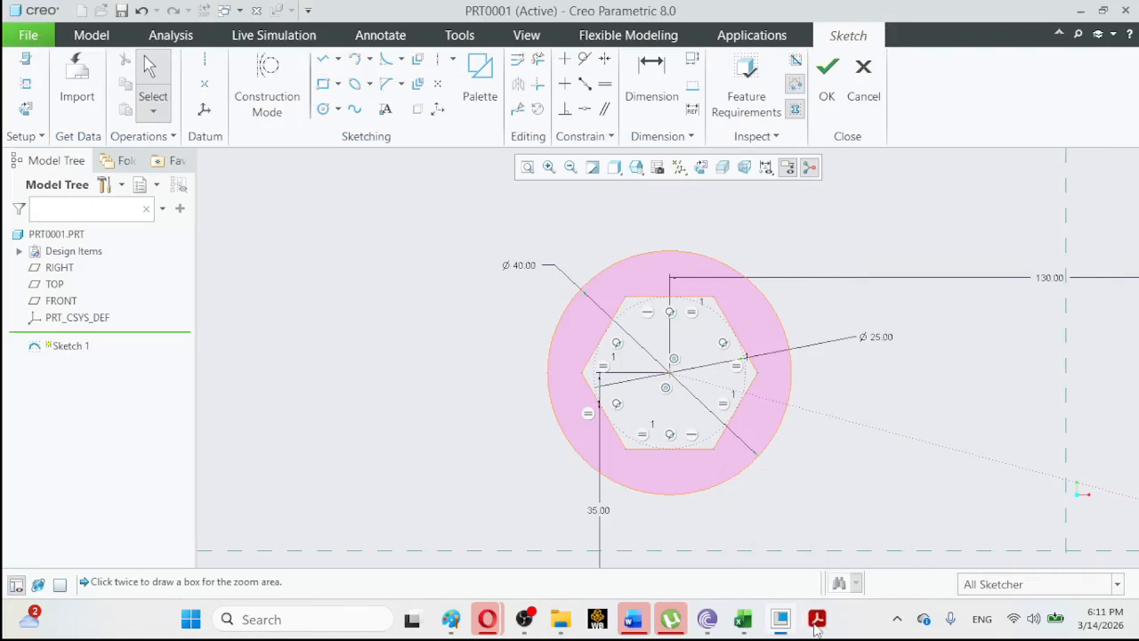
left_click(339, 111)
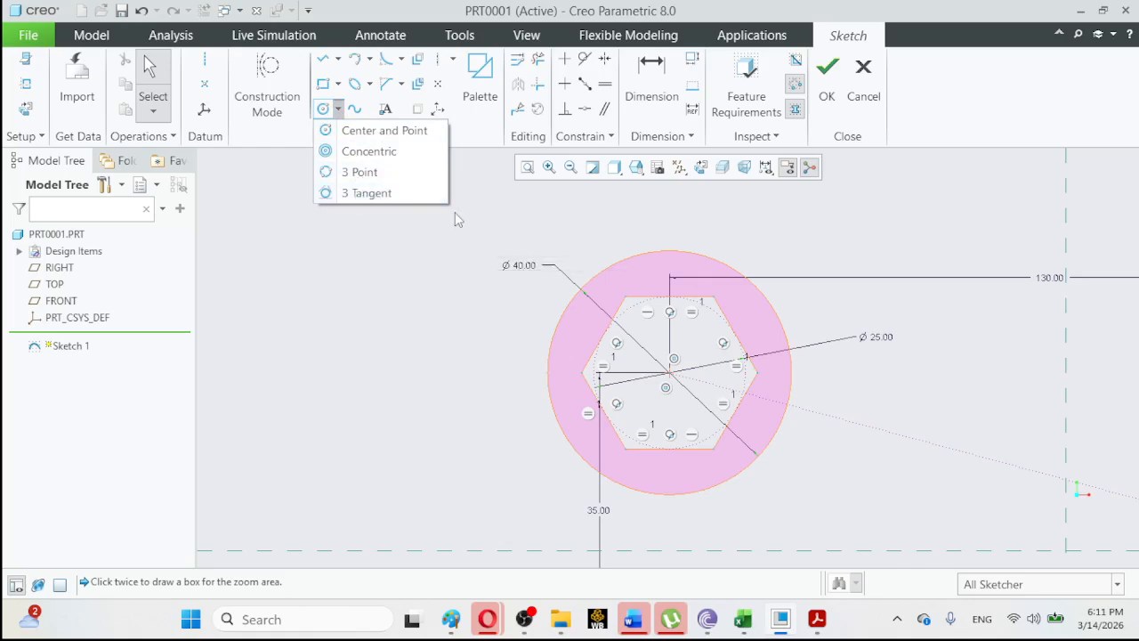
left_click(324, 108)
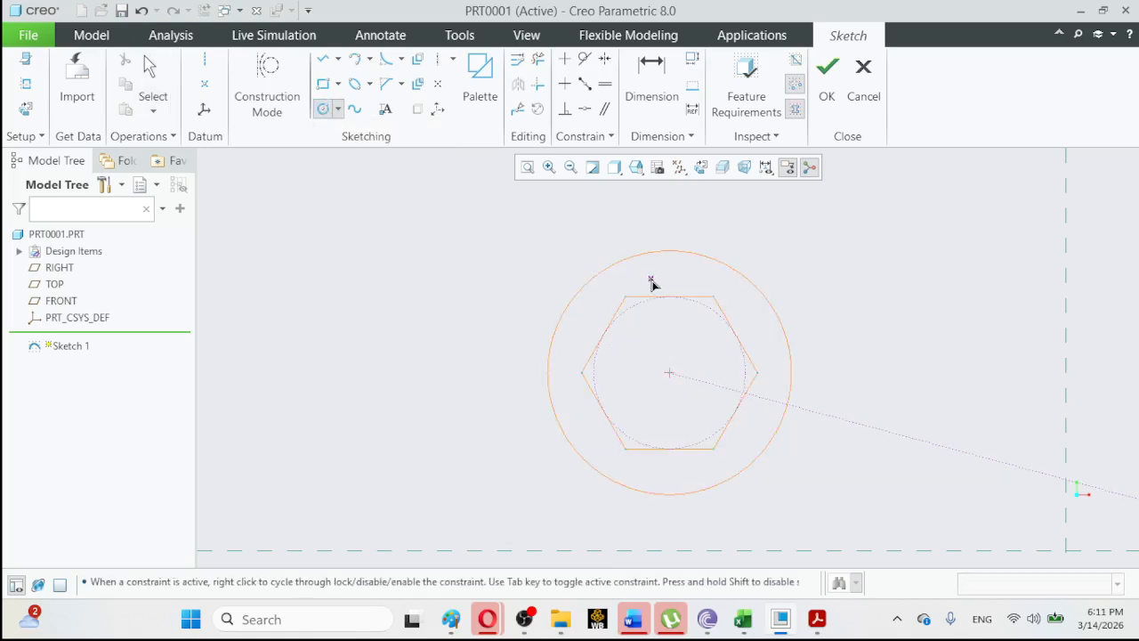
left_click(644, 275)
left_click(655, 287)
left_click(151, 65)
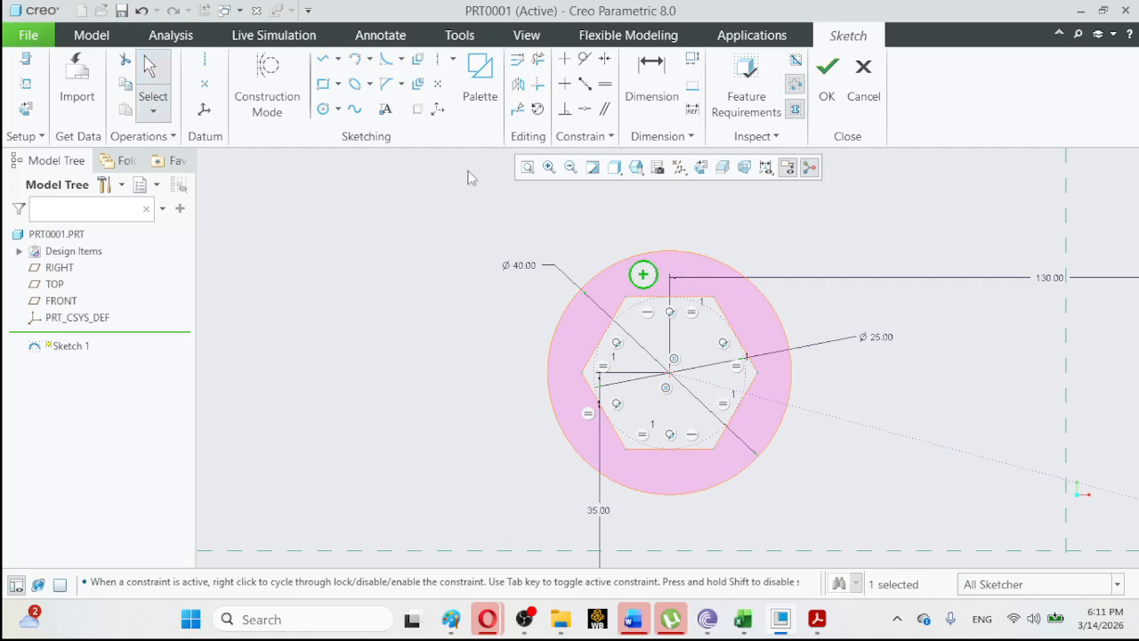
Make the small circle tangent to both the 40 diameter circle and the hexagon's upper edge.
left_click(586, 60)
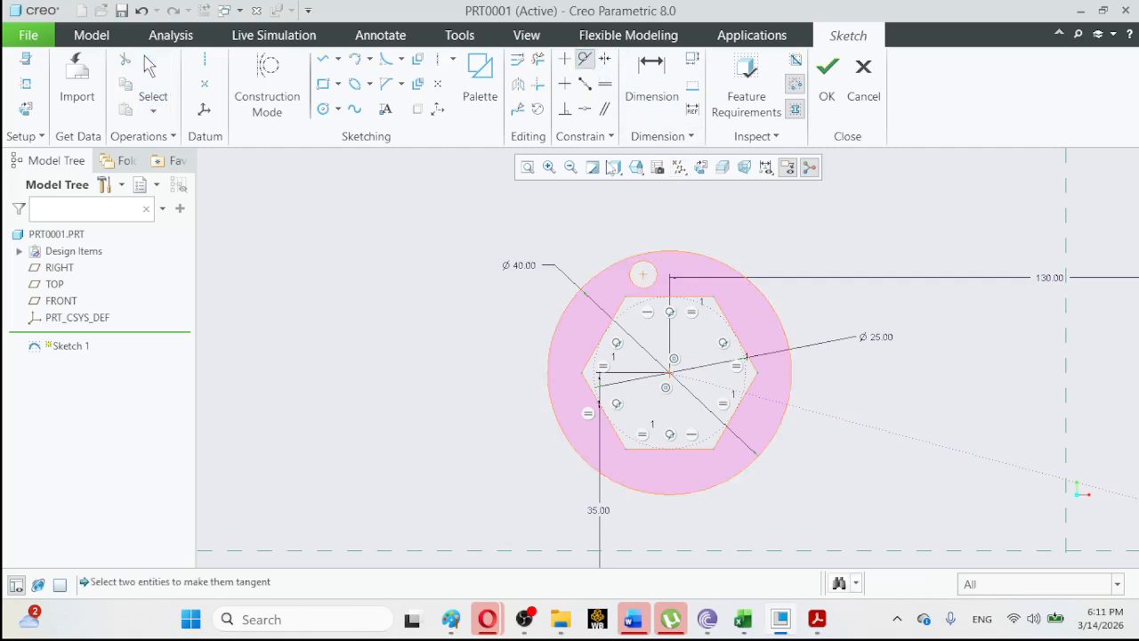
left_click(649, 267)
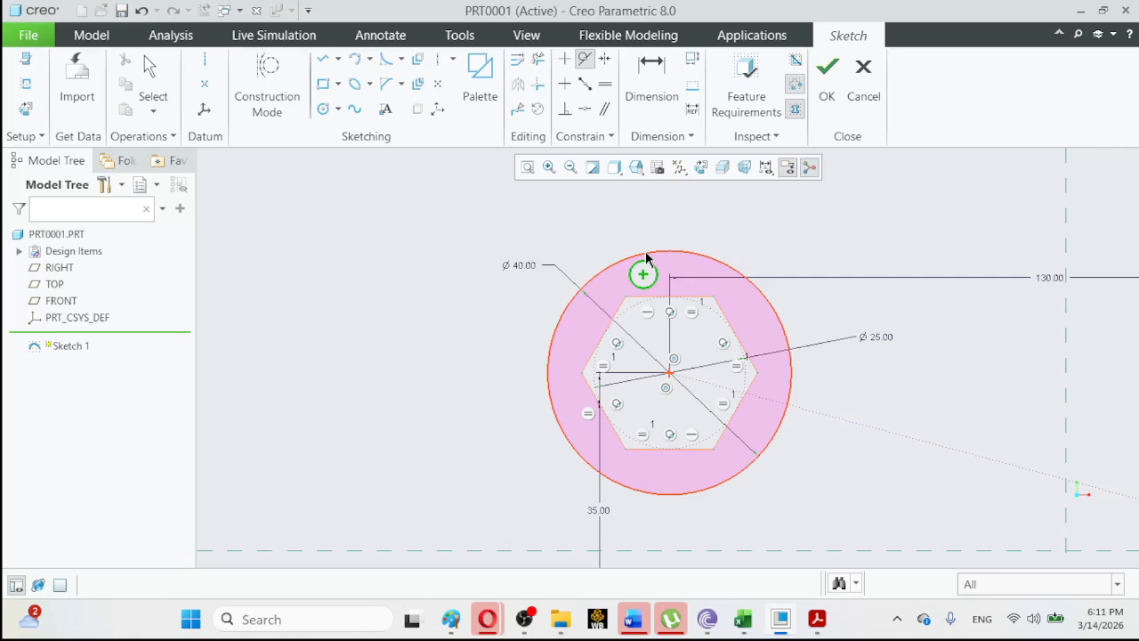
left_click(646, 259)
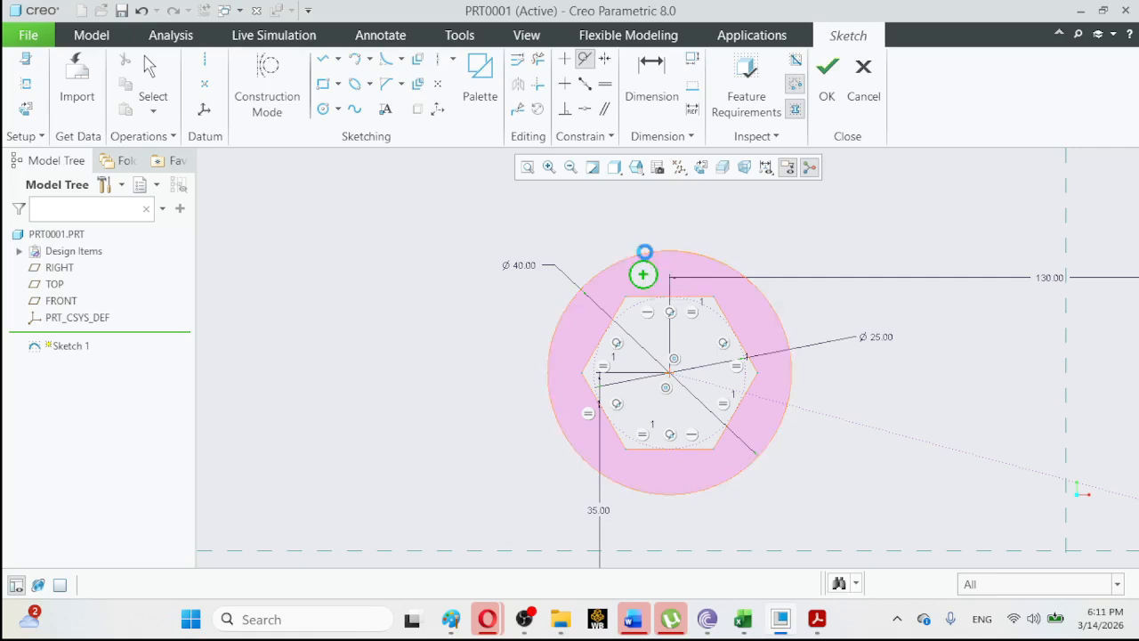
left_click(649, 285)
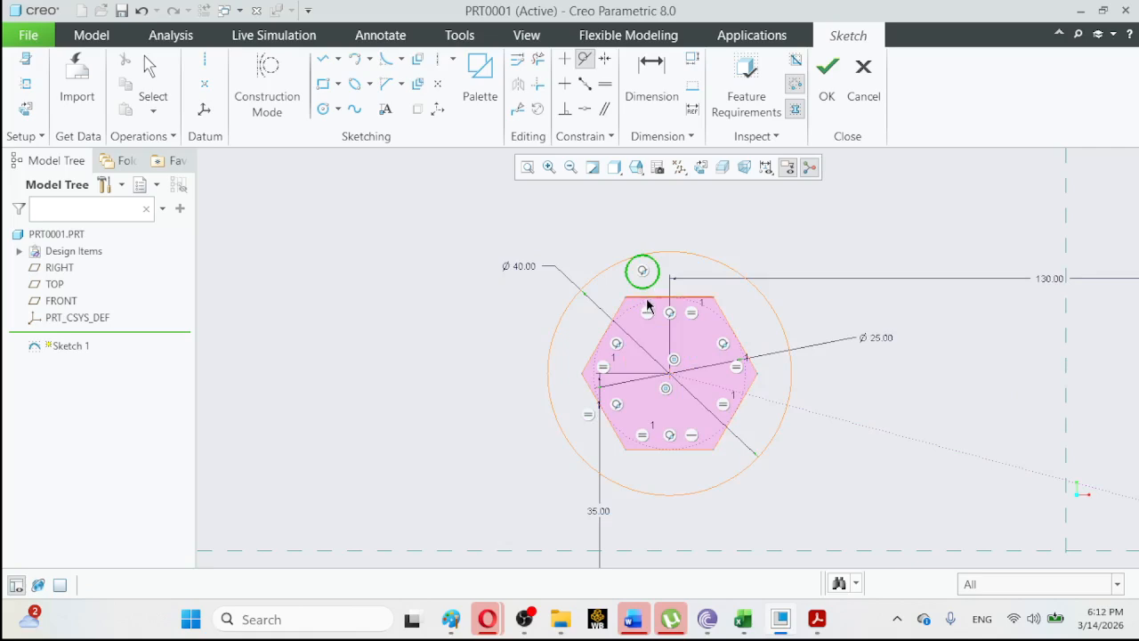
left_click(647, 299)
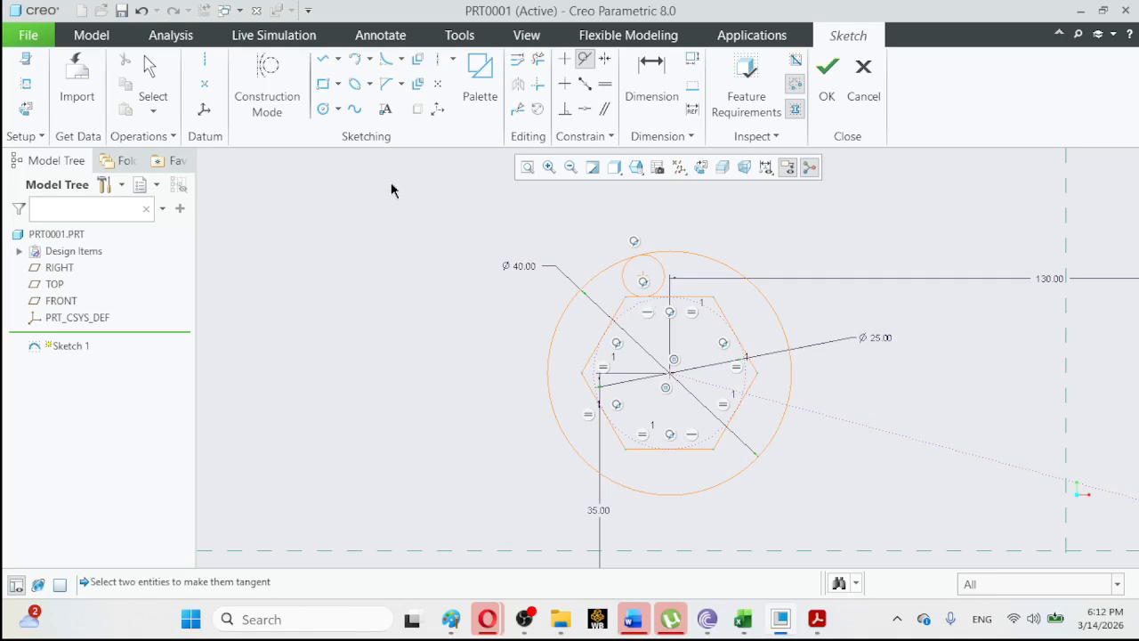
left_click(152, 69)
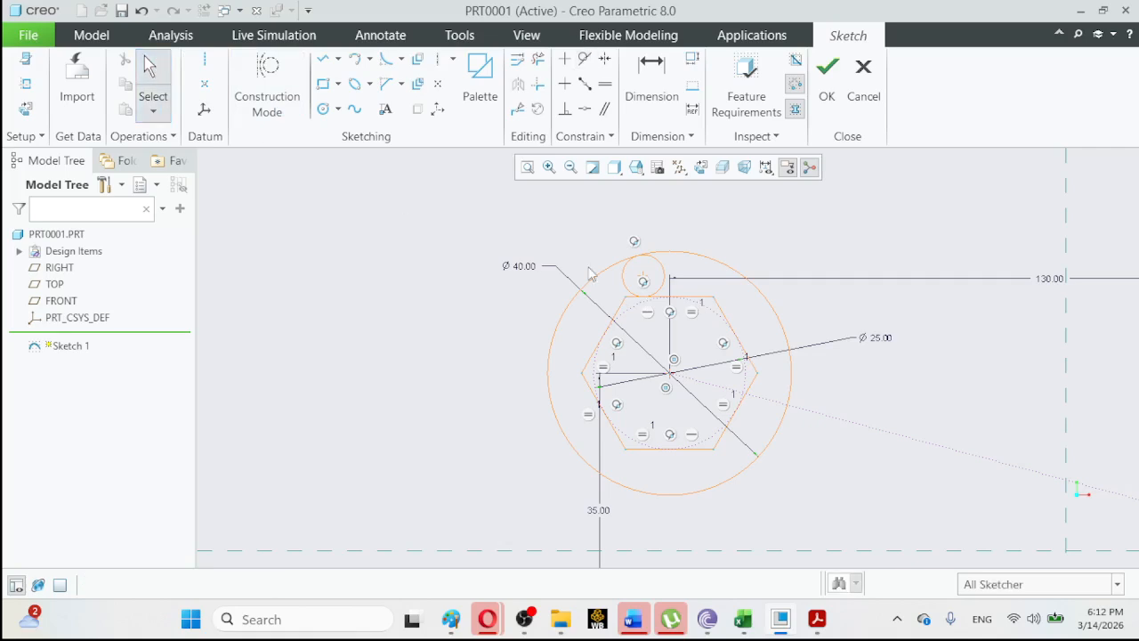
Add a radius dimension of 3 to the small tangent circle.
left_click(625, 284)
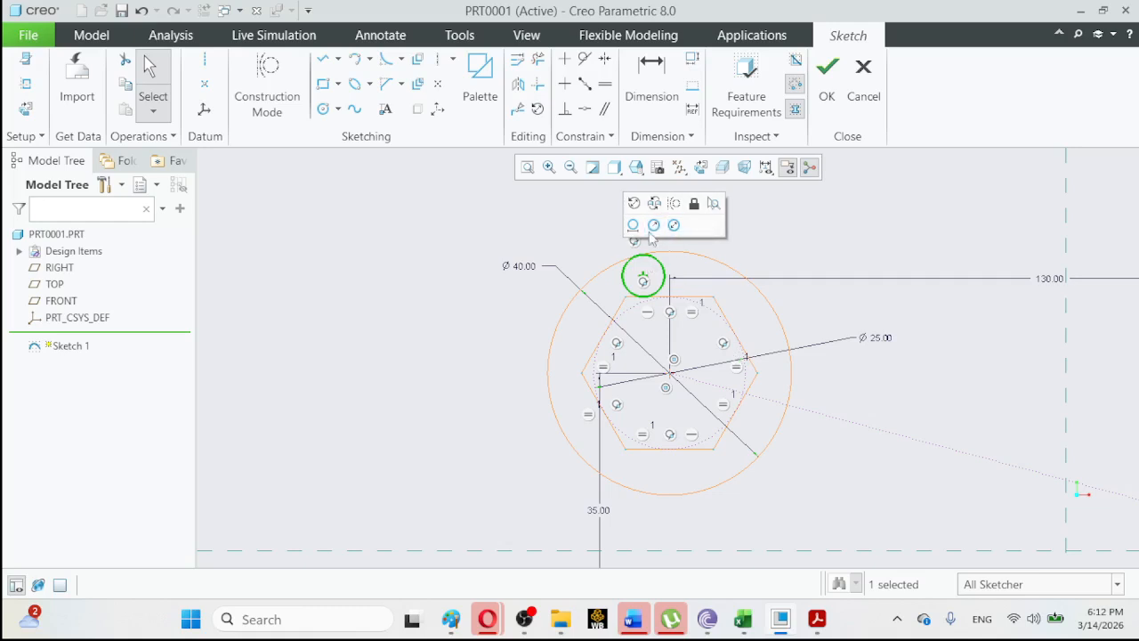
left_click(654, 226)
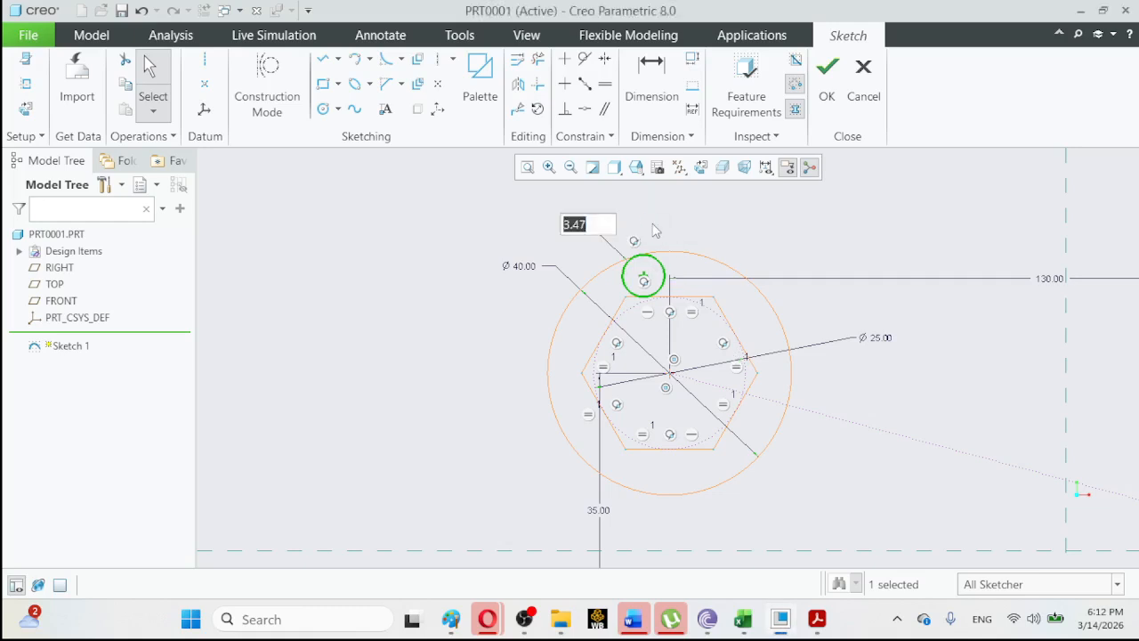
type("3")
key("Return")
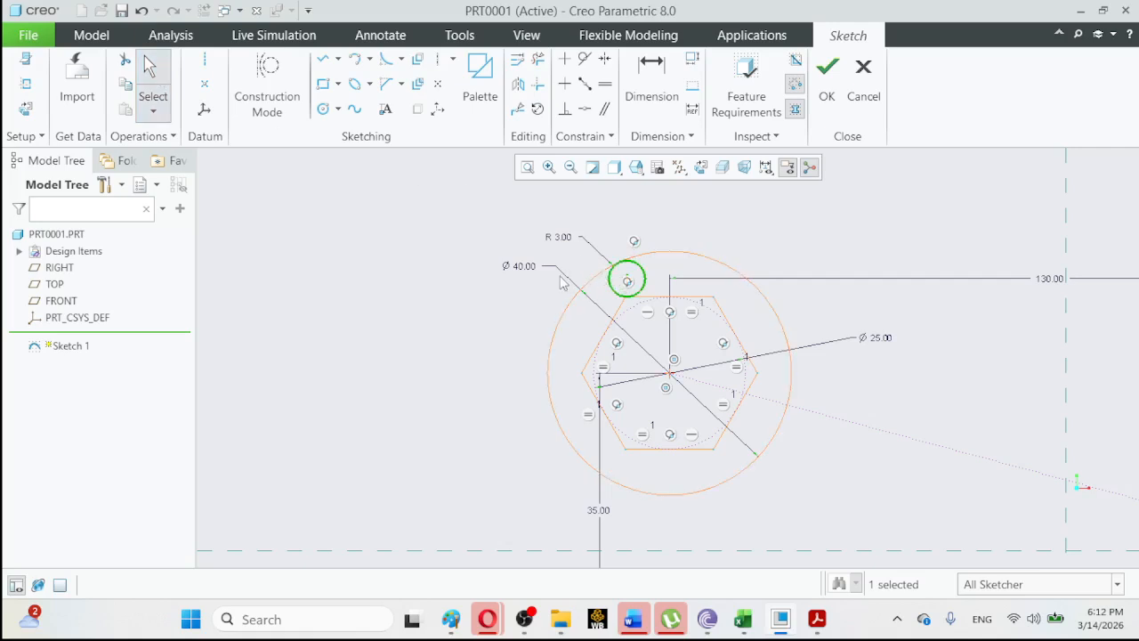
left_click(332, 250)
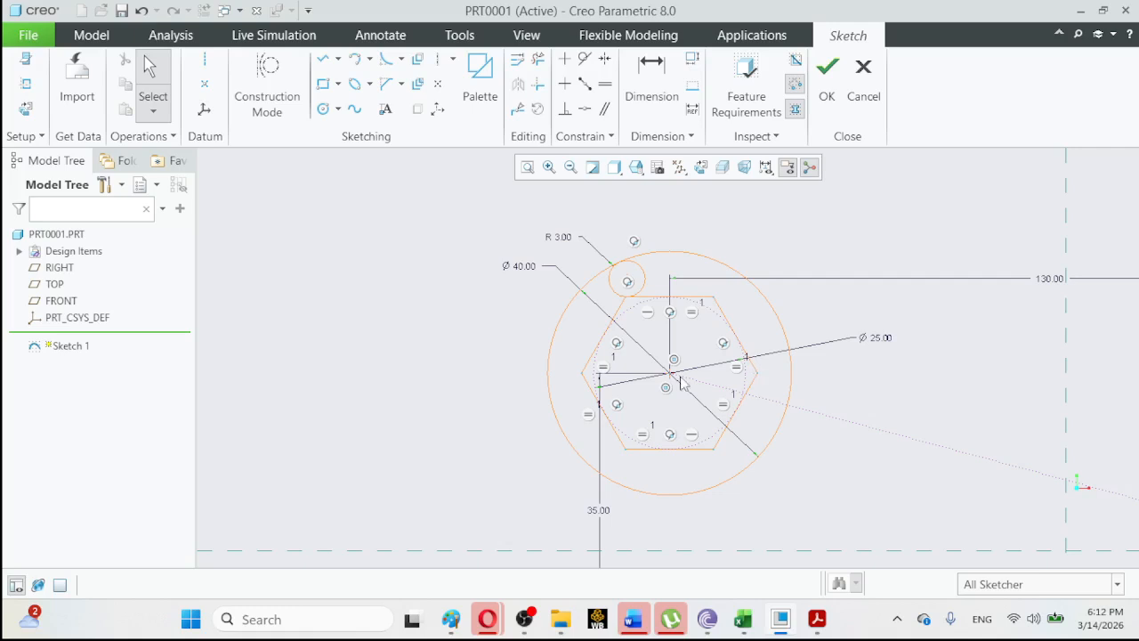
Draw a horizontal centreline through the two opposite side vertices of the hexagon in the 40 diameter head.
left_click(437, 58)
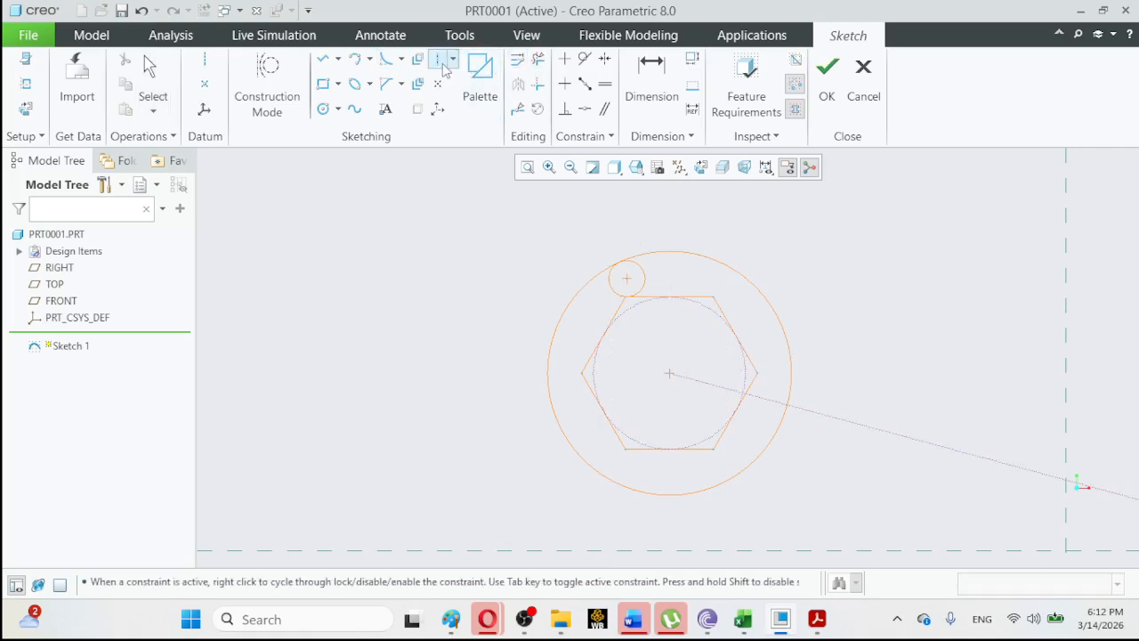
left_click(581, 375)
left_click(761, 376)
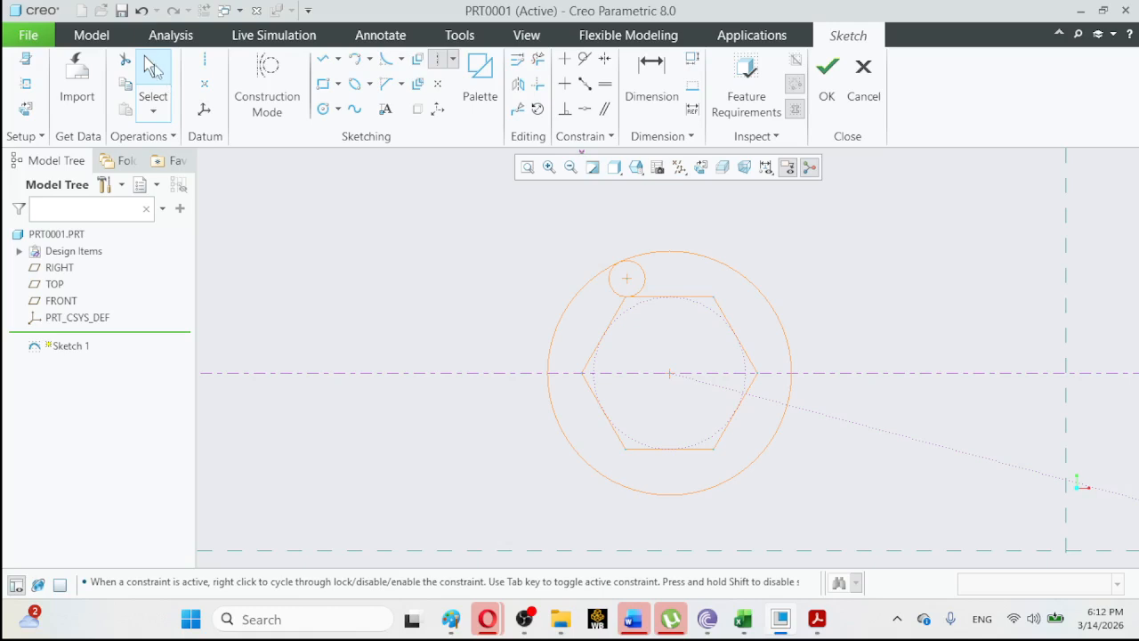
left_click(162, 75)
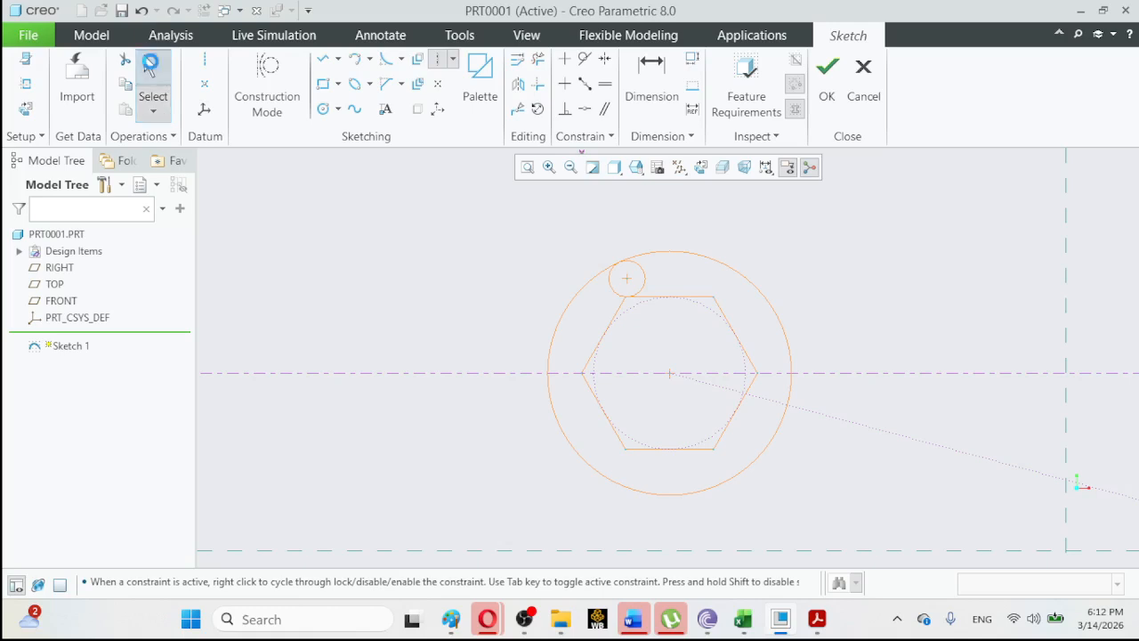
Mirror the radius 3 circle about the horizontal centreline to the lower side of the hexagon.
left_click(649, 272)
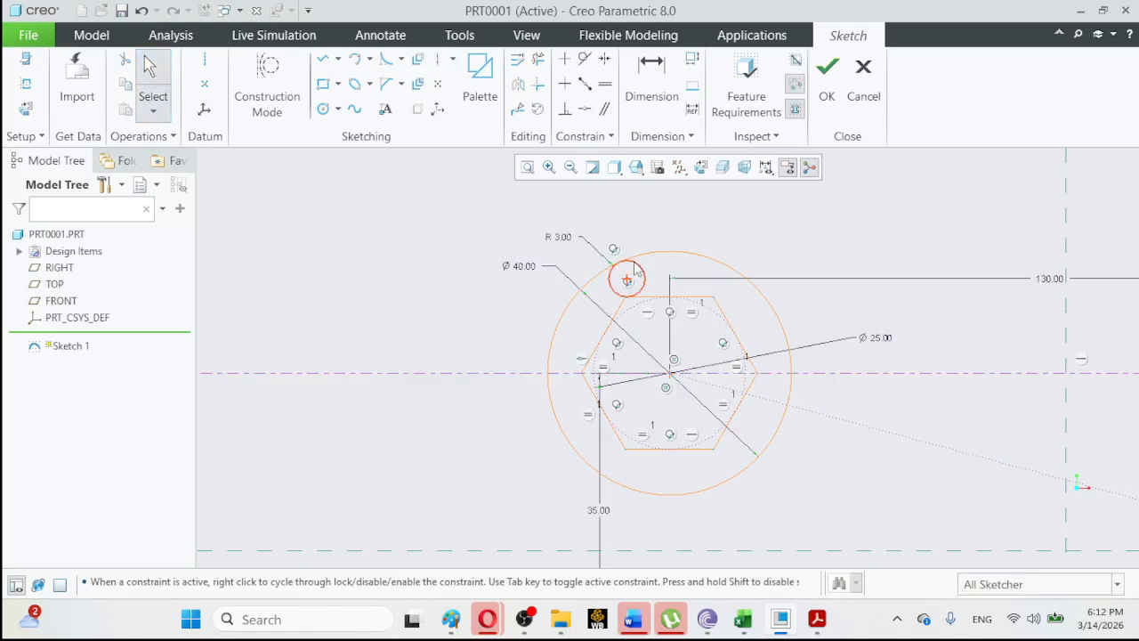
left_click(633, 270)
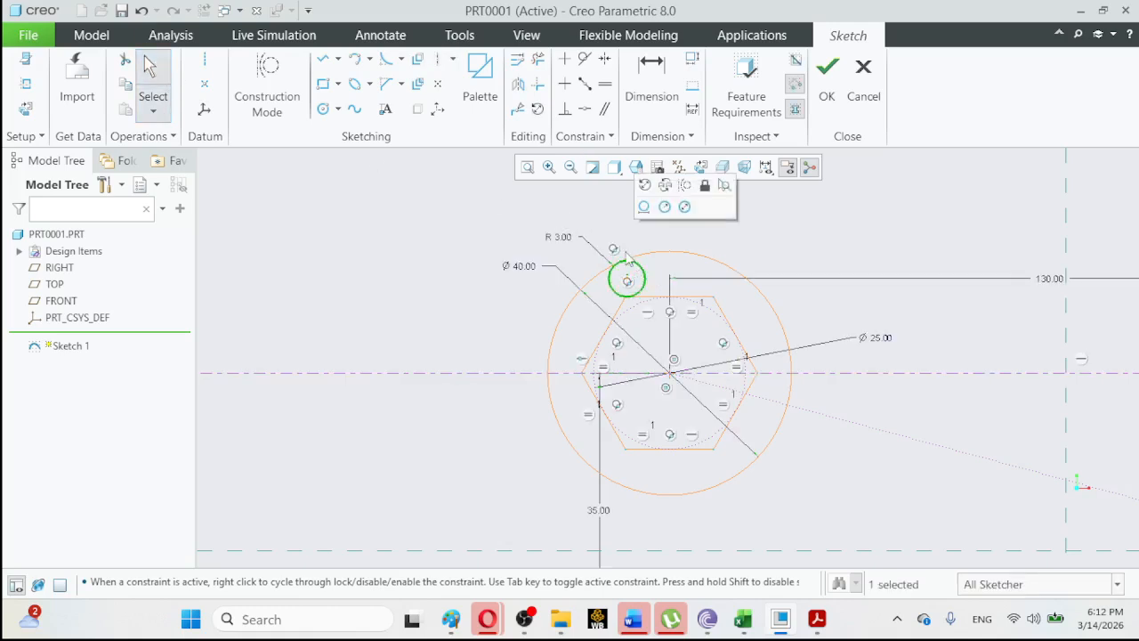
left_click(517, 87)
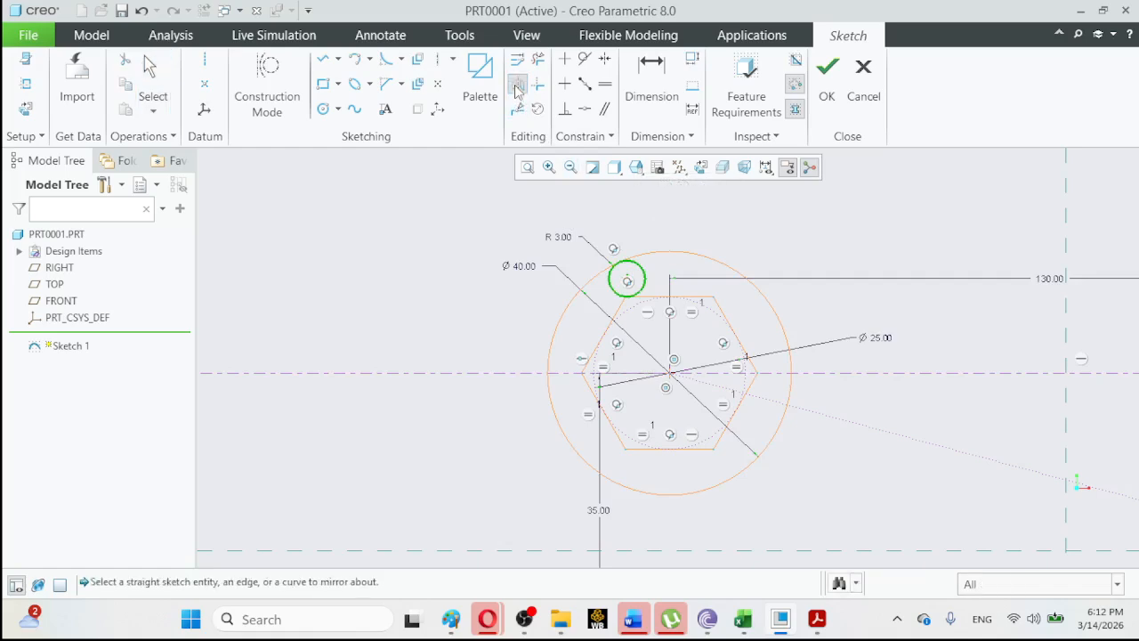
left_click(511, 373)
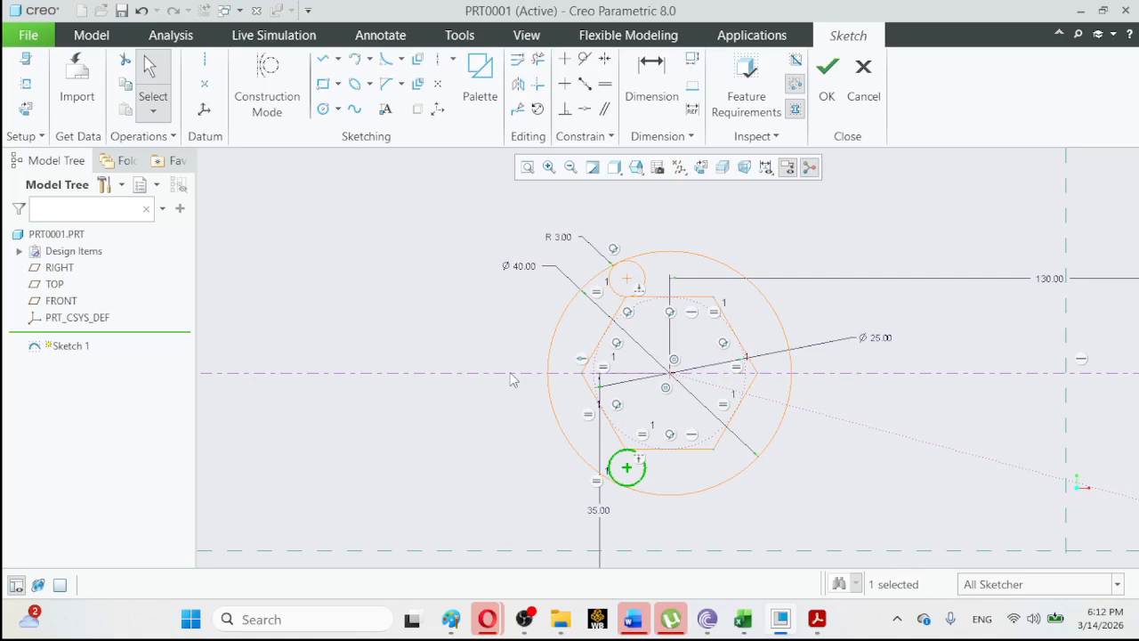
left_click(527, 168)
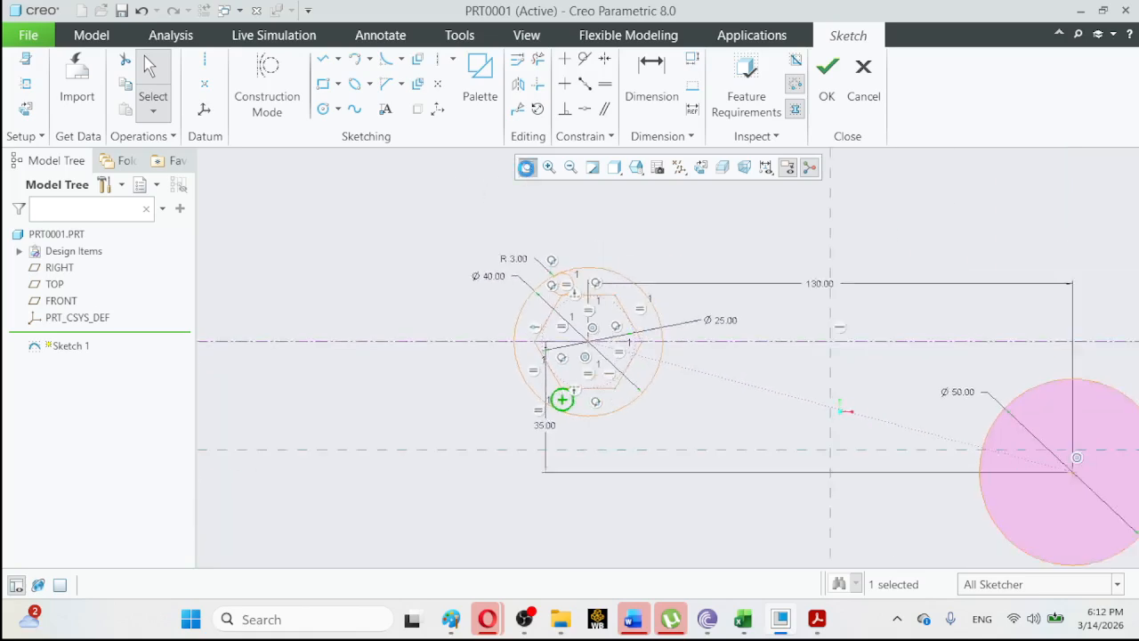
left_click(390, 210)
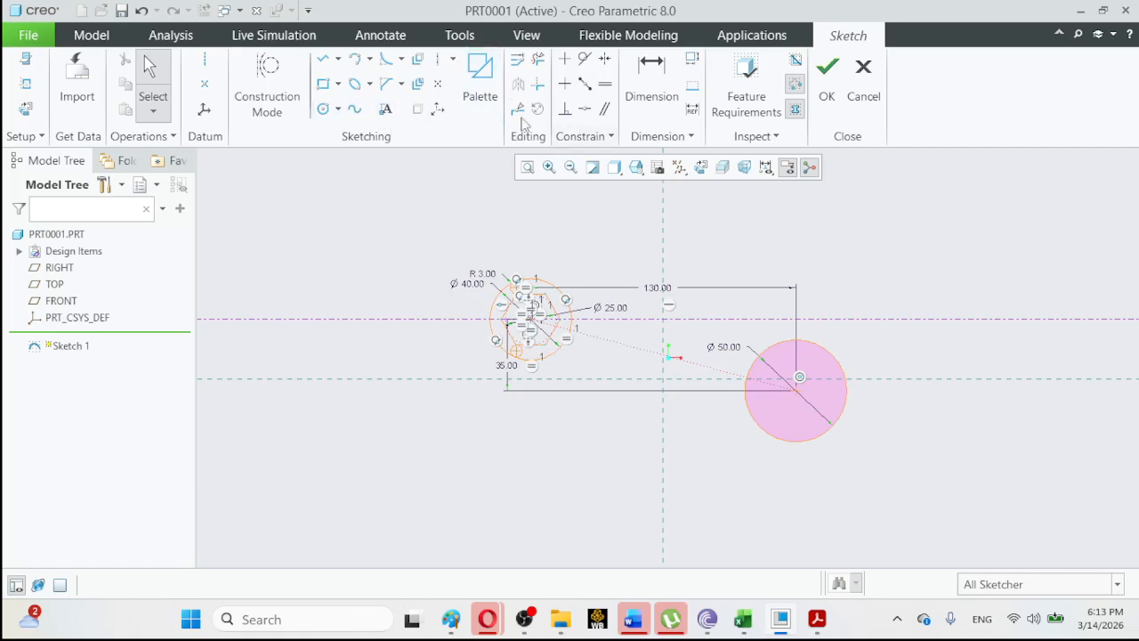
Insert a 6-Sided Hexagon from the sketcher palette at the centre of the 50 diameter circle, at a scale of about 20.35.
left_click(481, 95)
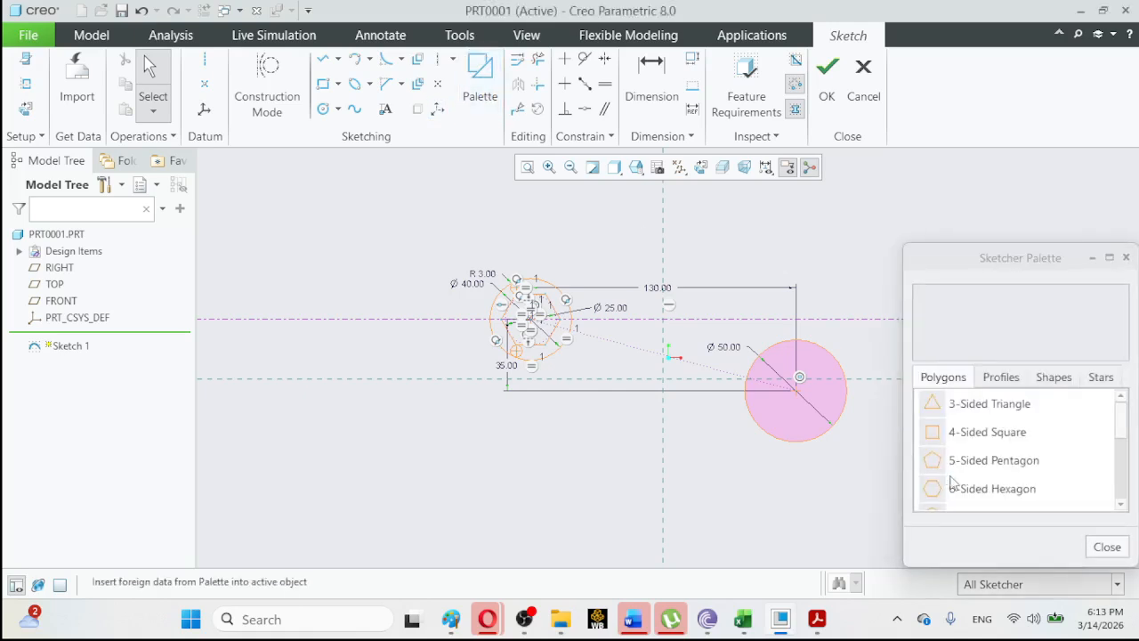
left_click_drag(959, 491, 820, 408)
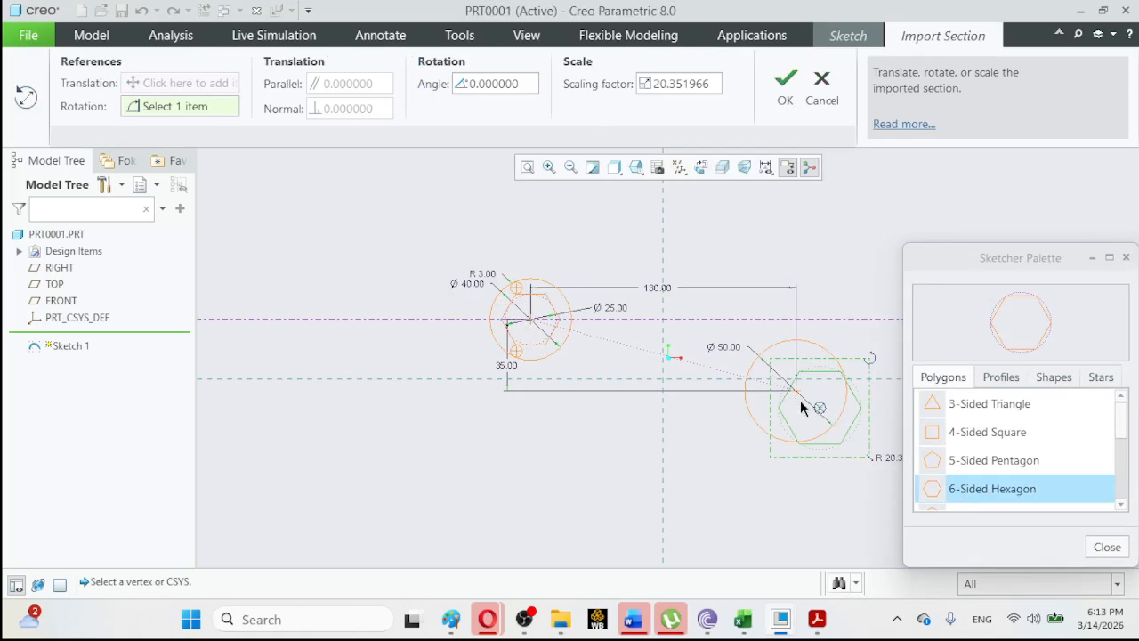
left_click_drag(820, 408, 798, 398)
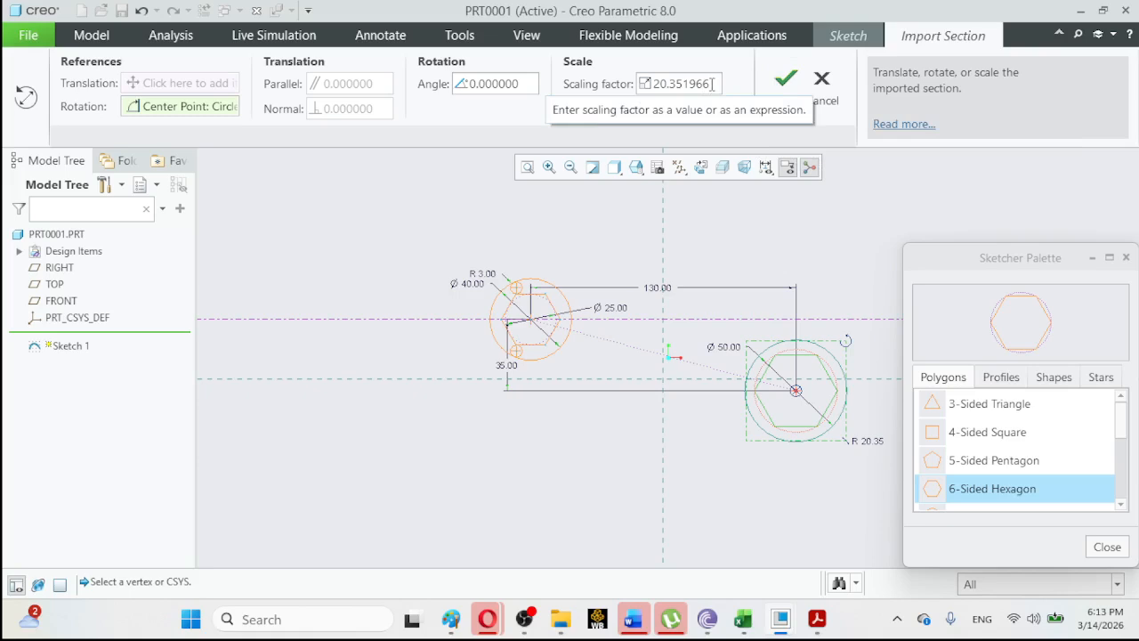
left_click(787, 87)
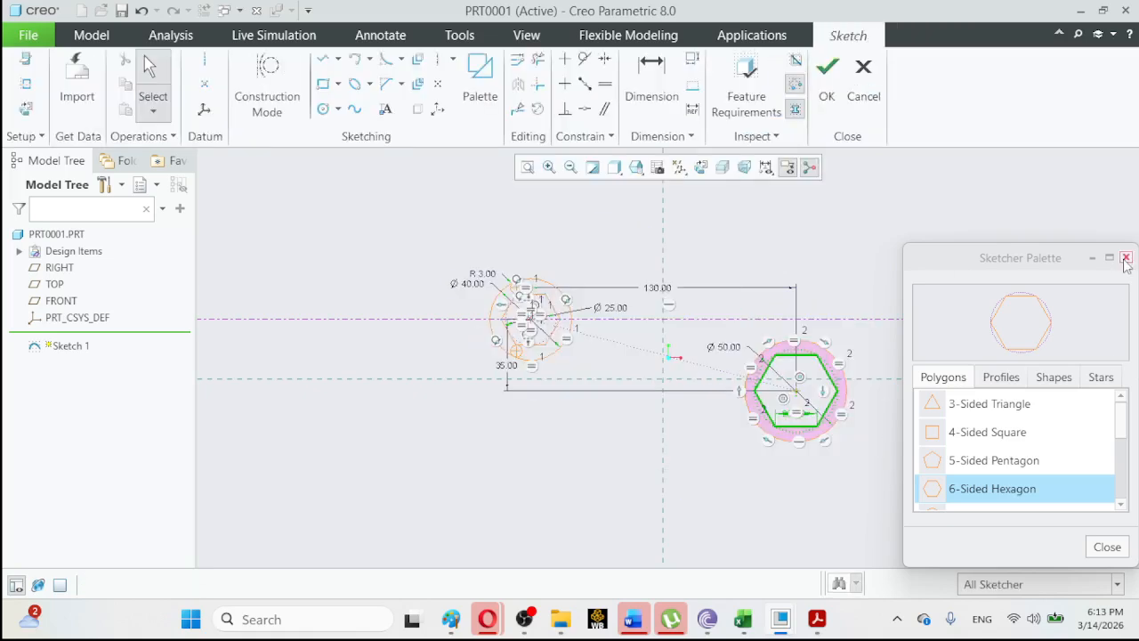
Close the shape palette and delete the hexagon's circumscribed construction circle in the 50 diameter head.
left_click(1126, 258)
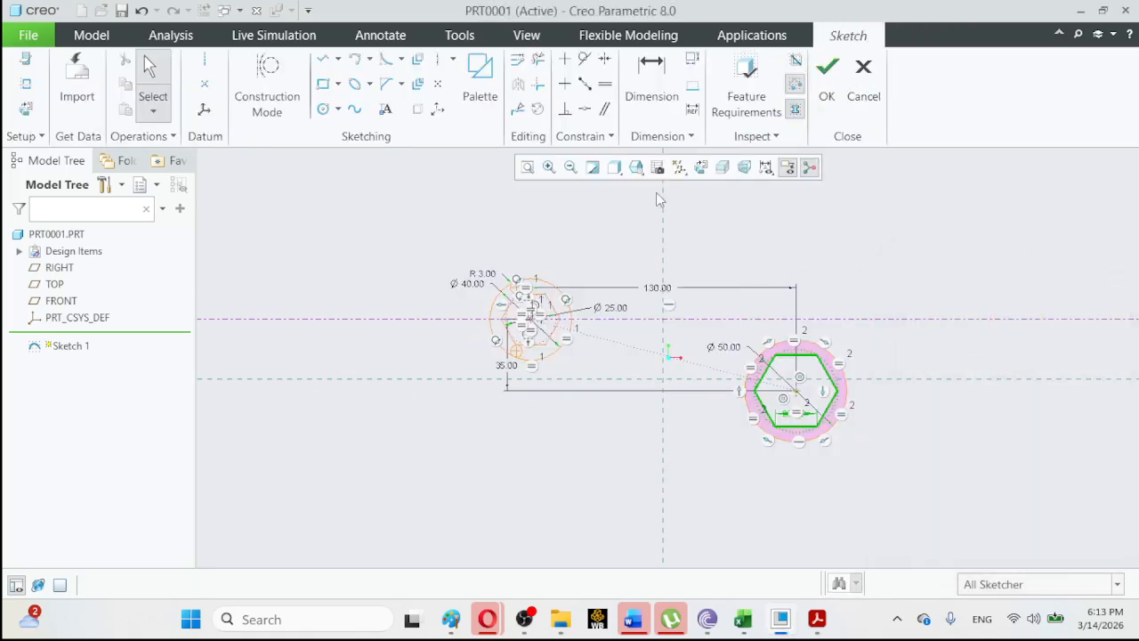
left_click(549, 168)
left_click(724, 312)
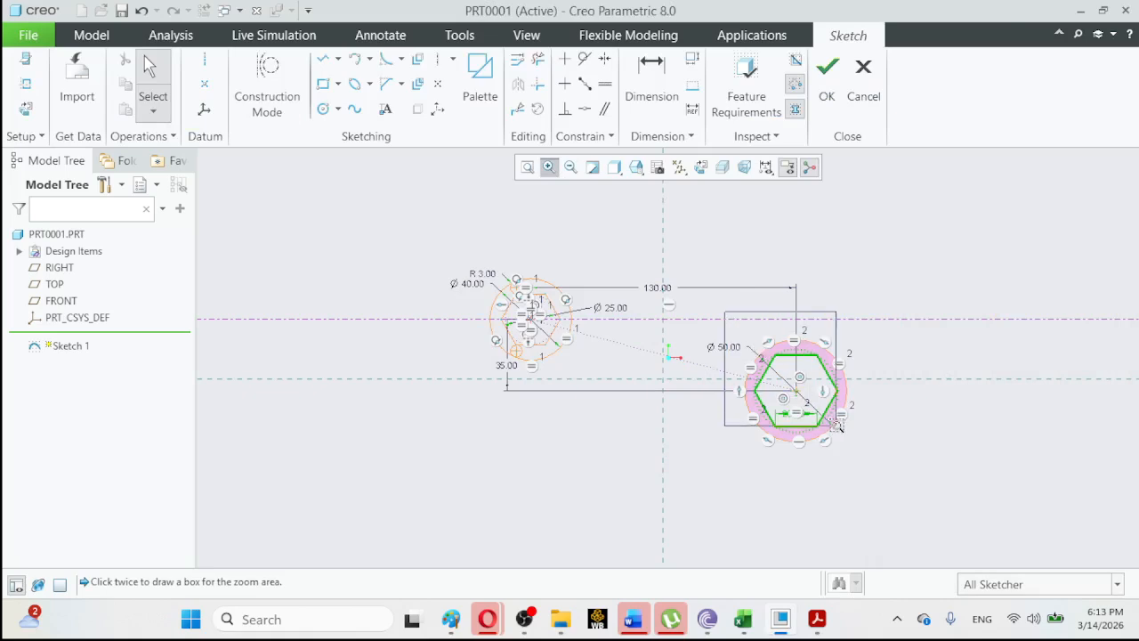
left_click(890, 477)
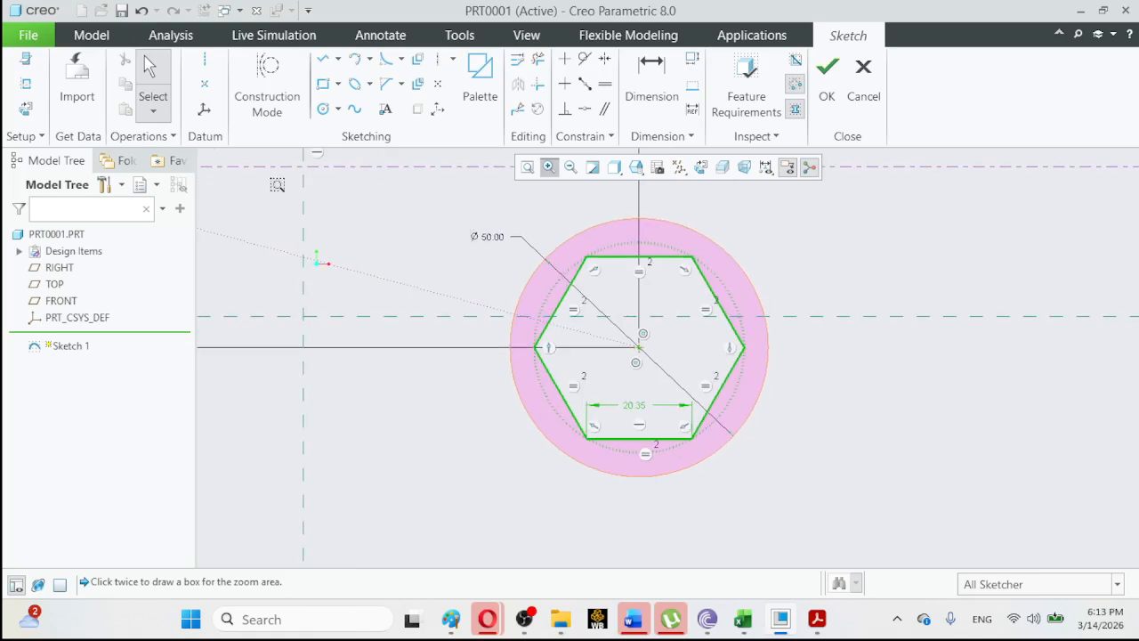
left_click(152, 76)
left_click(671, 253)
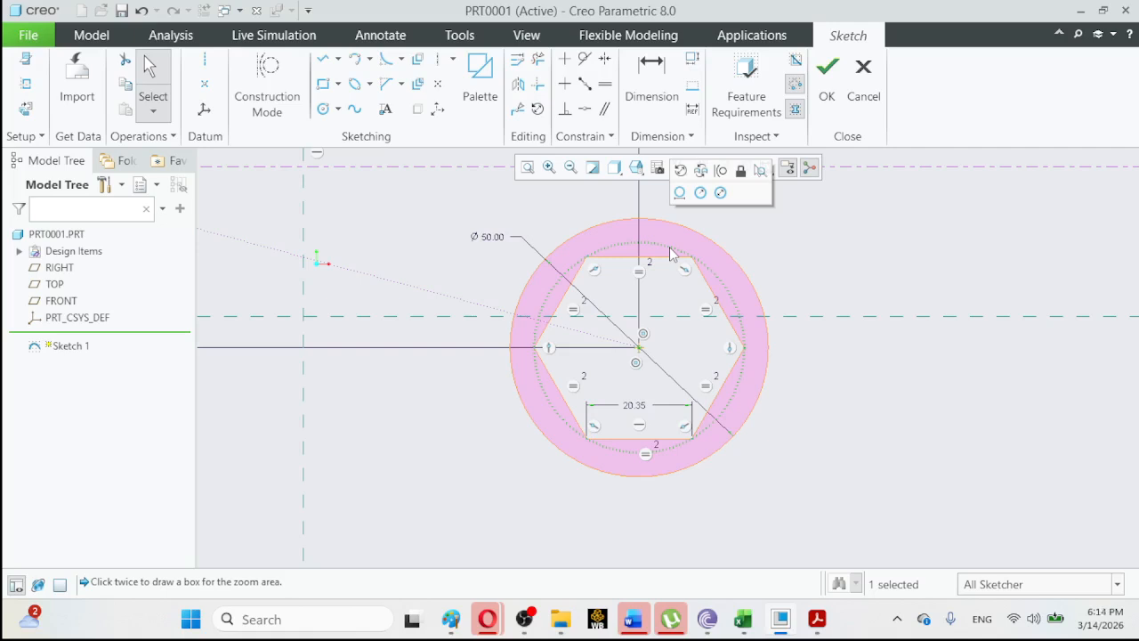
key("Delete")
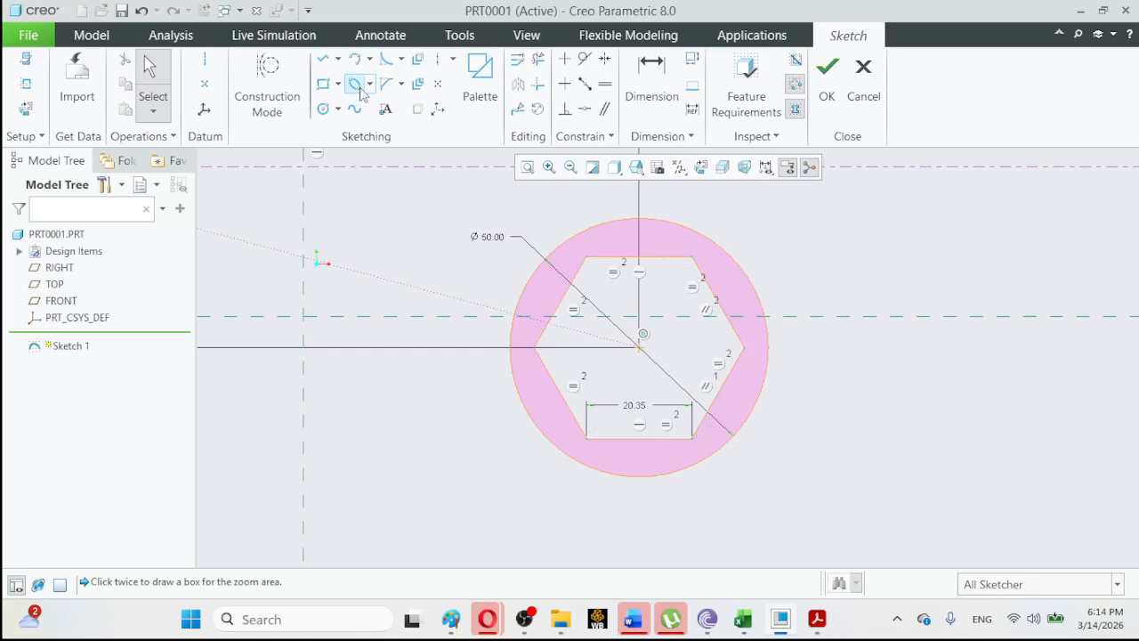
Draw a circle centred on the 50 diameter head and touching the hexagon's horizontal sides from inside.
left_click(319, 109)
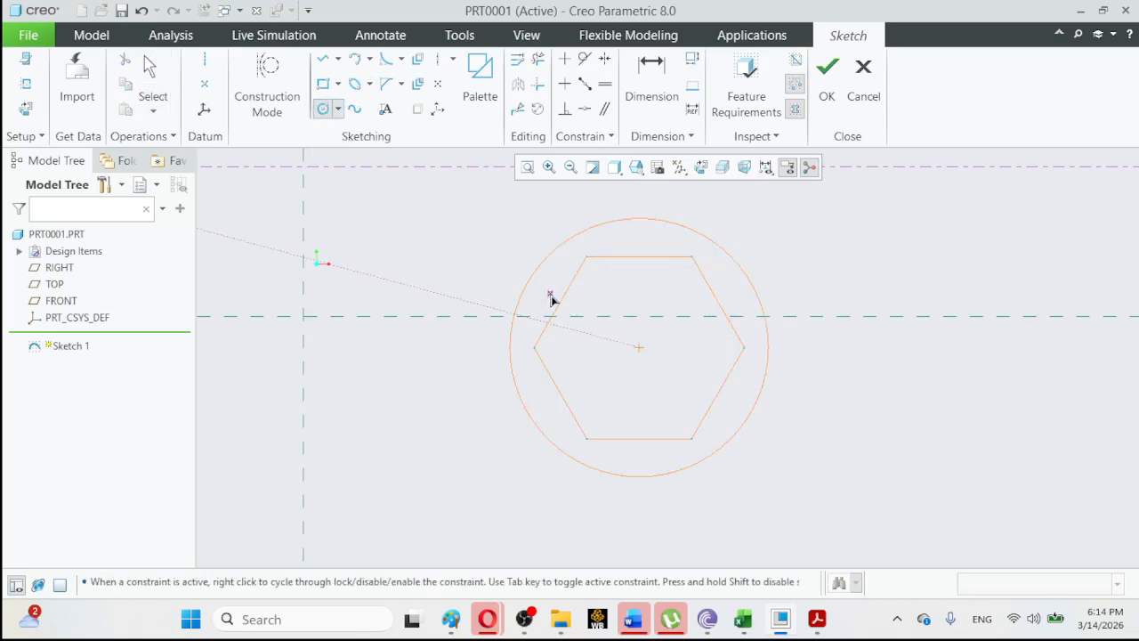
left_click(638, 347)
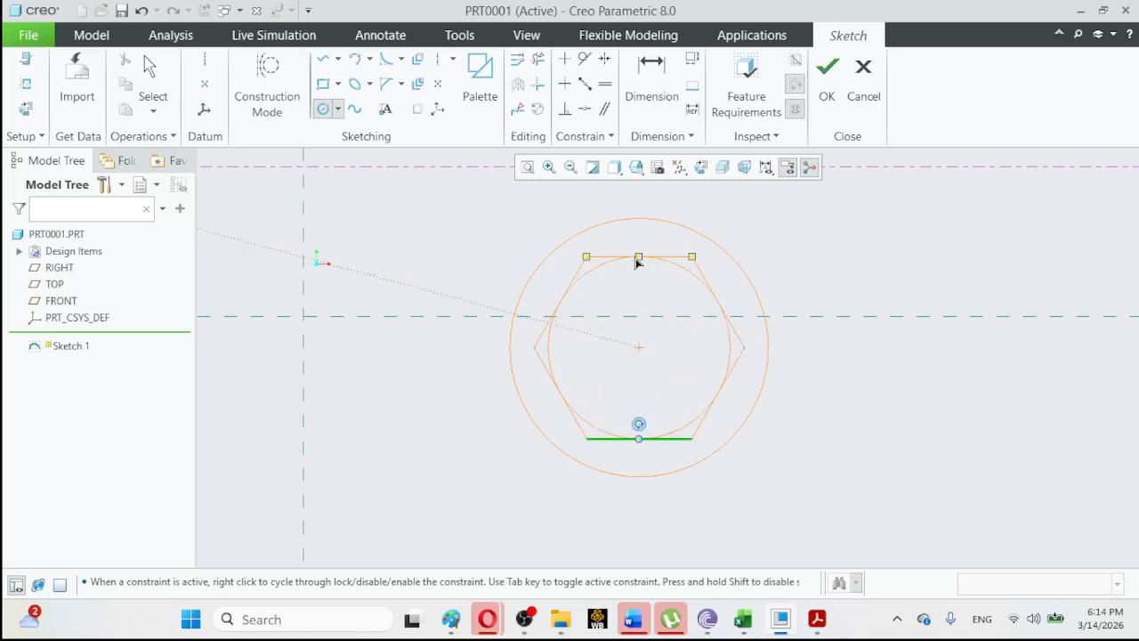
left_click(638, 260)
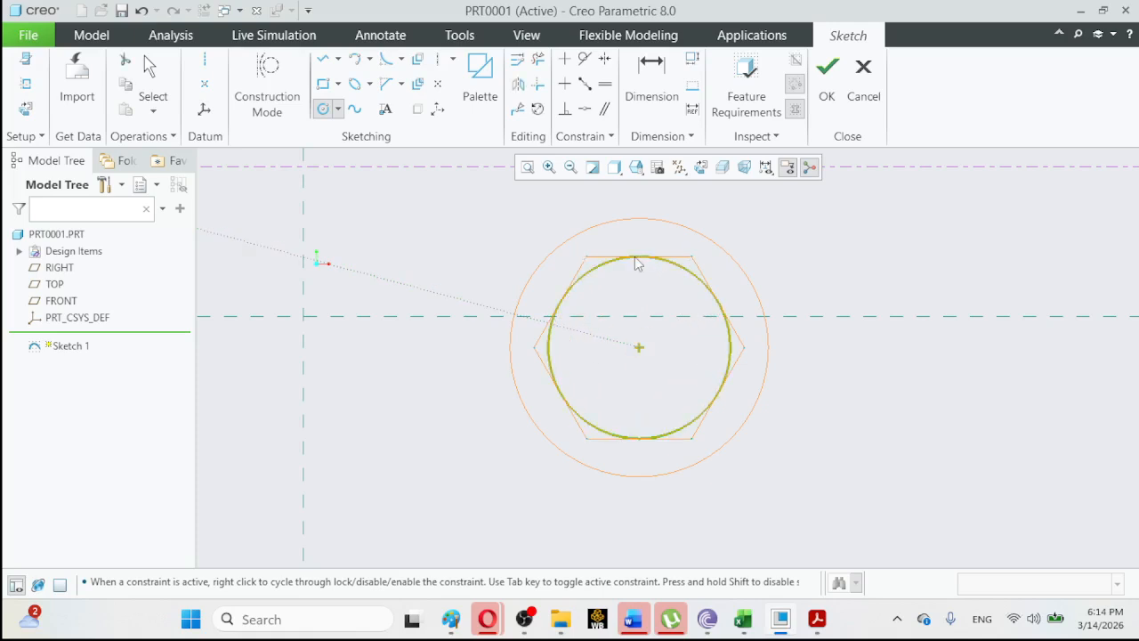
left_click(152, 72)
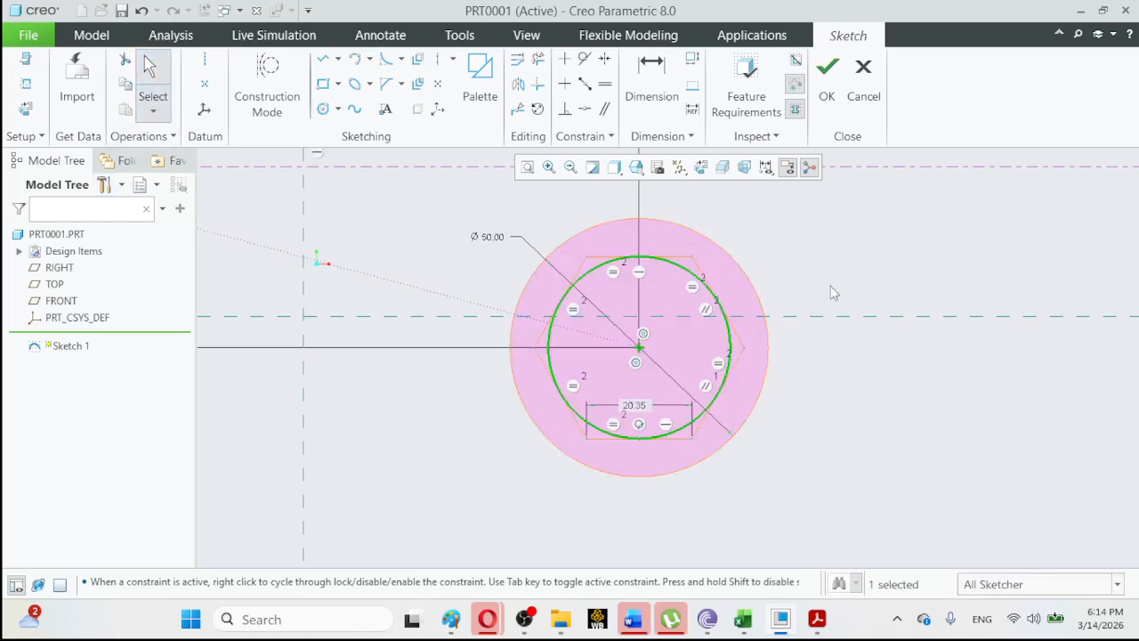
left_click(892, 257)
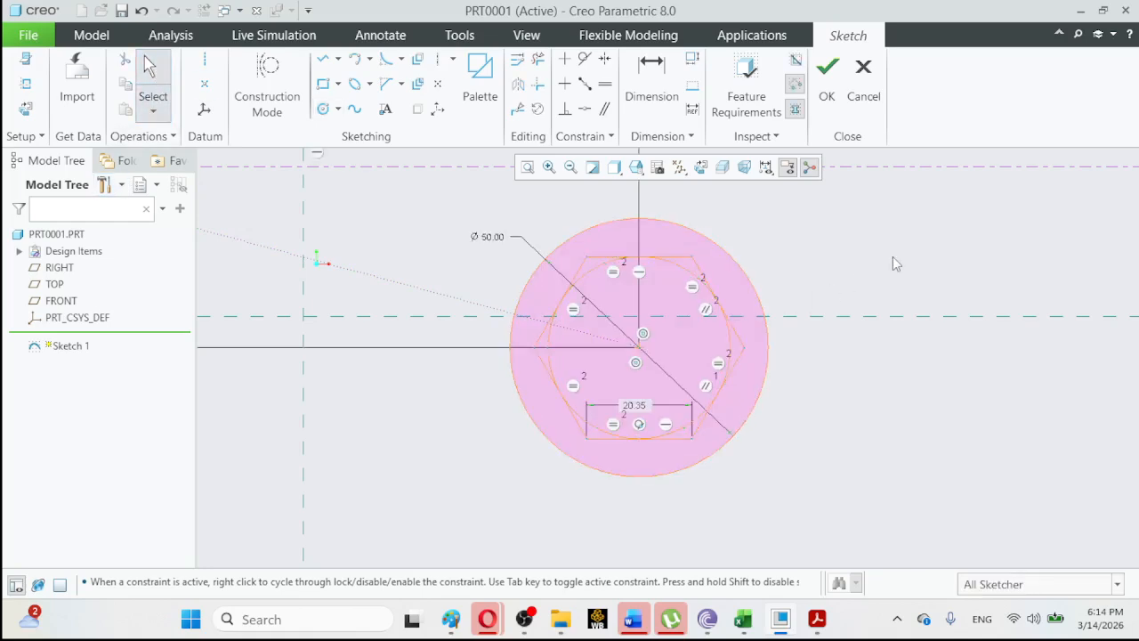
Constrain the inscribed circle tangent to the hexagon's upper-right side and its upper horizontal side.
left_click(585, 58)
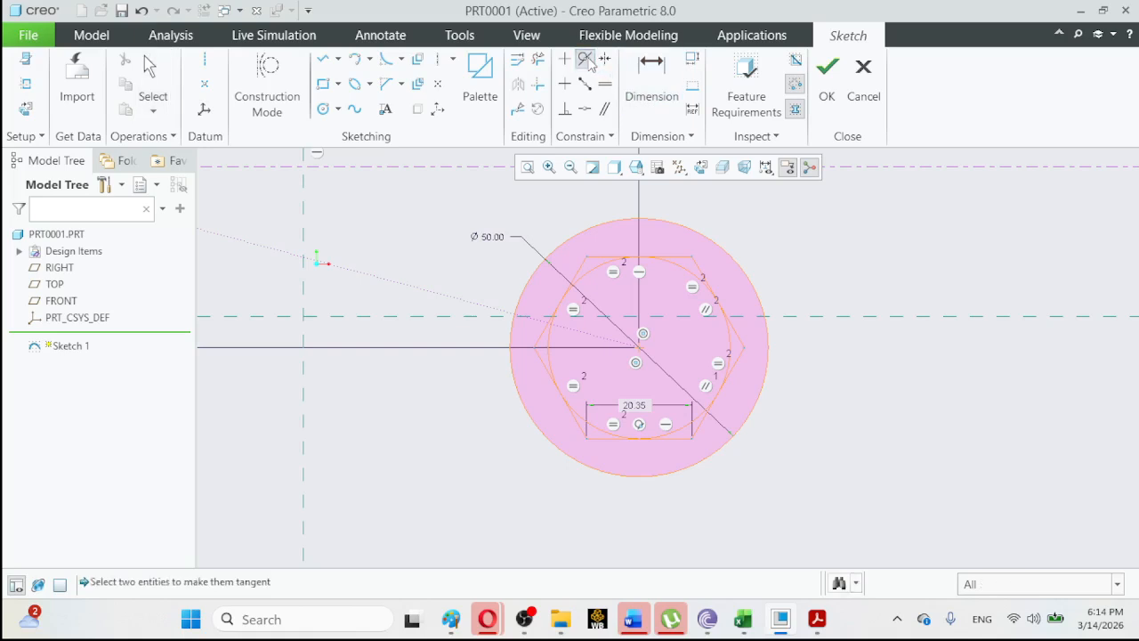
left_click(691, 277)
left_click(703, 276)
left_click(672, 265)
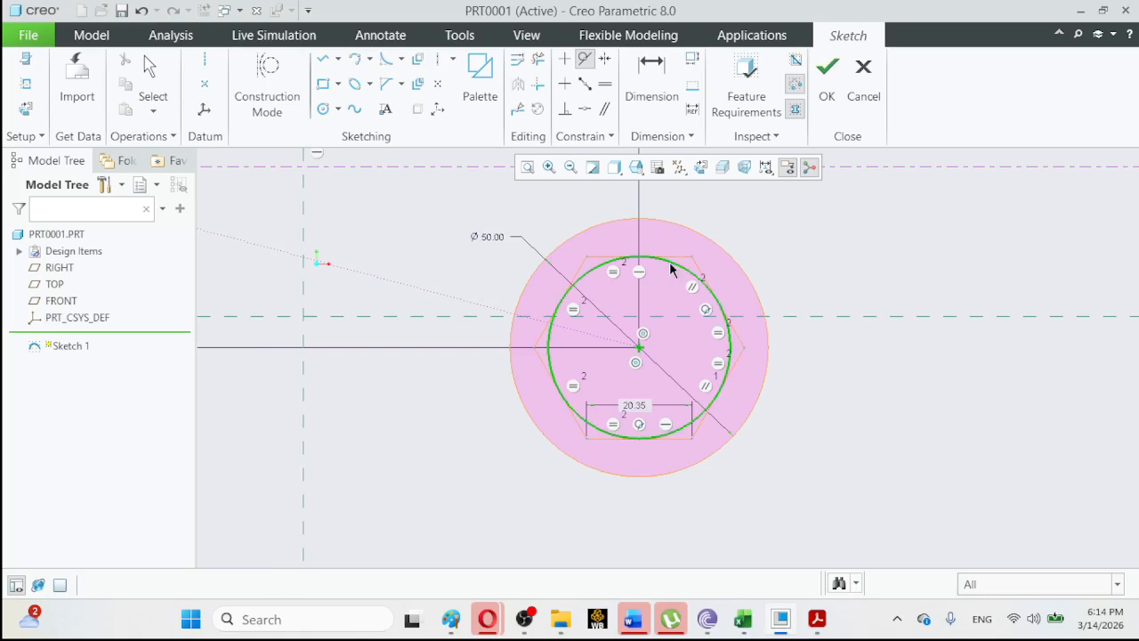
left_click(601, 259)
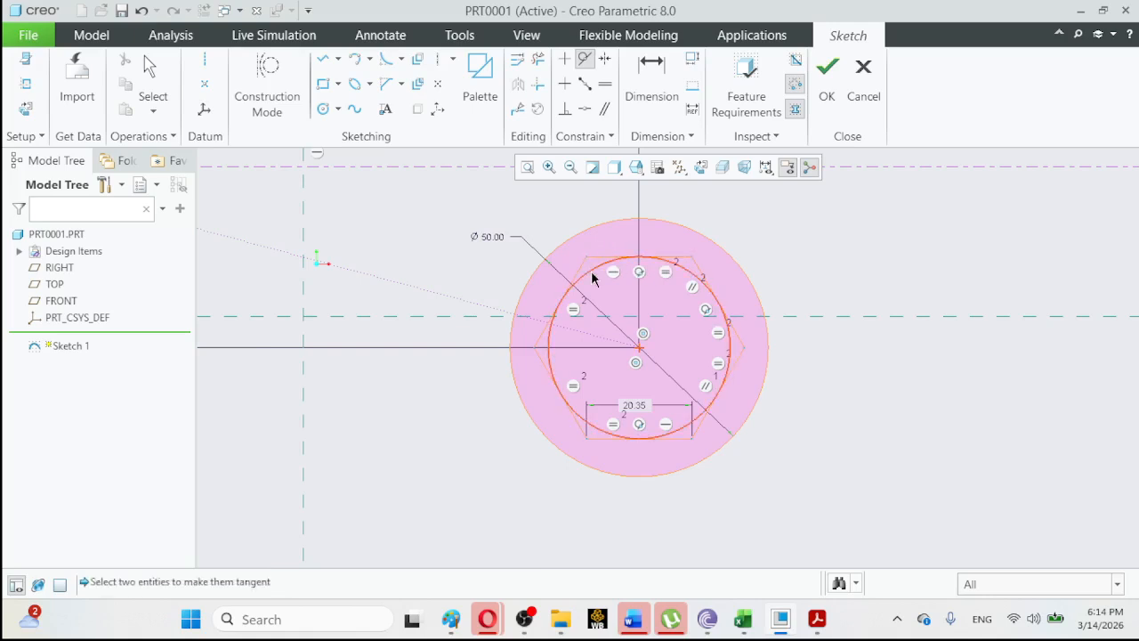
Try to constrain the inscribed circle tangent to the hexagon's upper-left and lower-left sides.
left_click(590, 278)
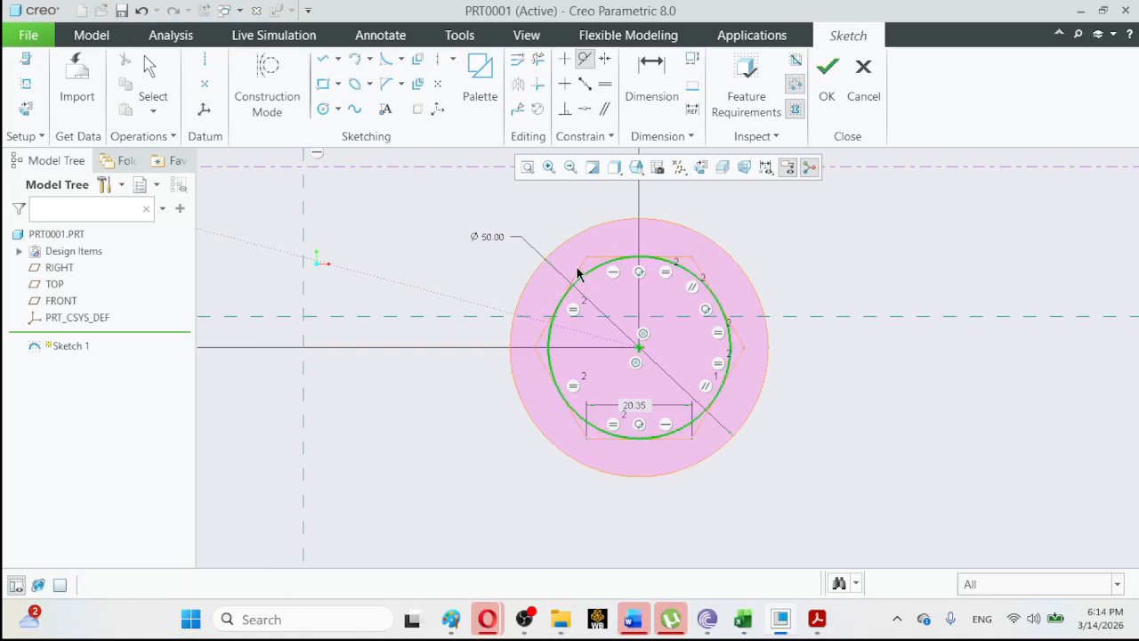
left_click(583, 273)
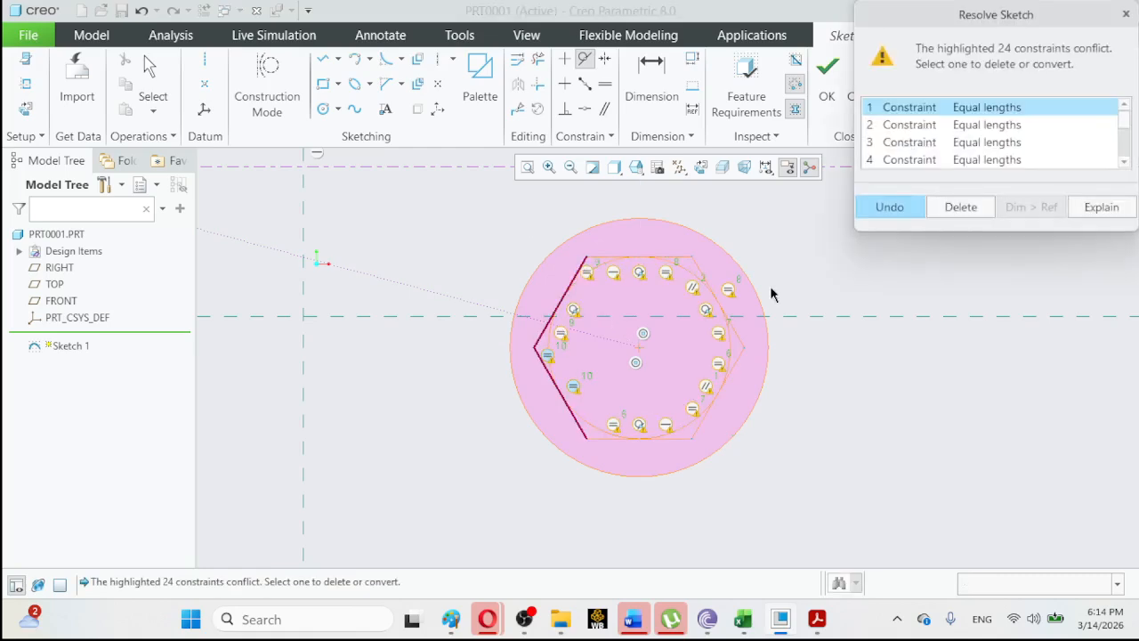
left_click(890, 206)
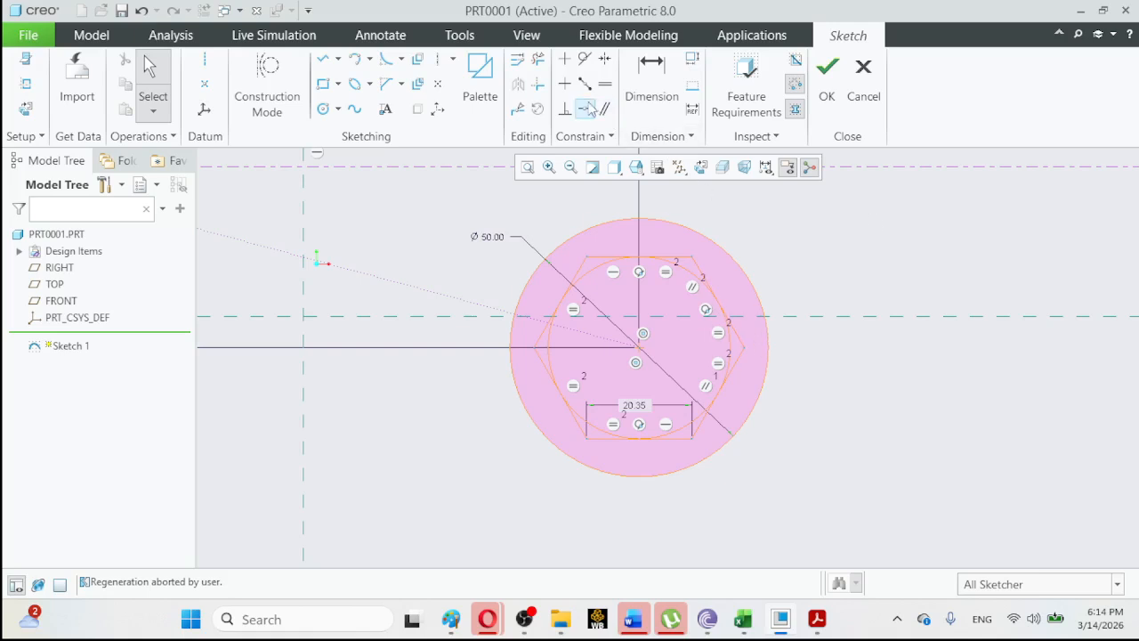
left_click(584, 58)
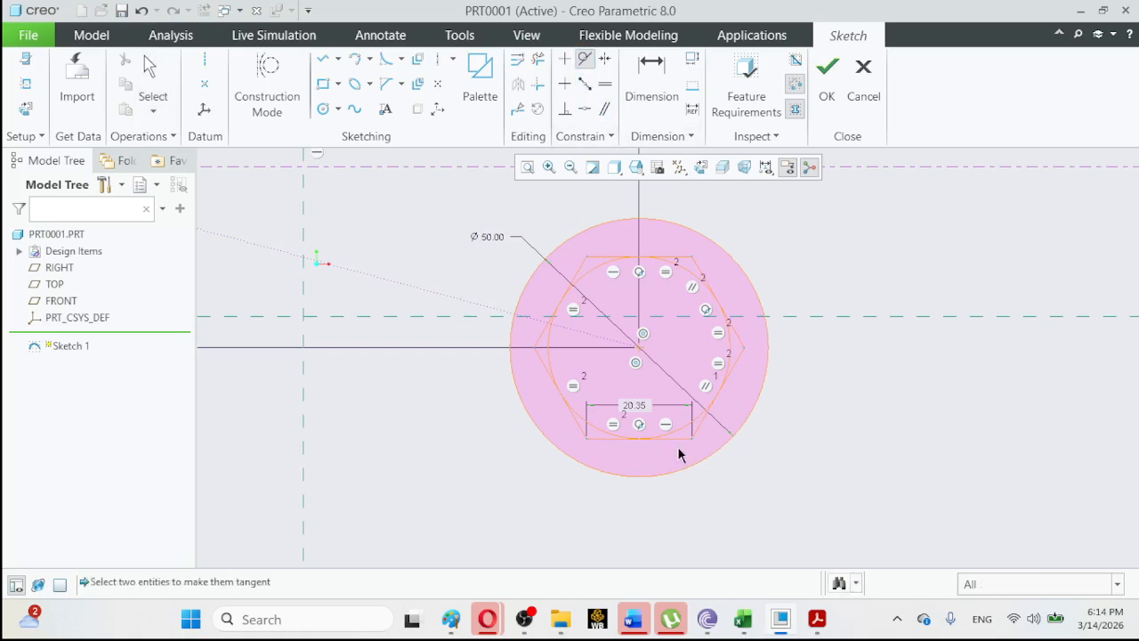
left_click(574, 421)
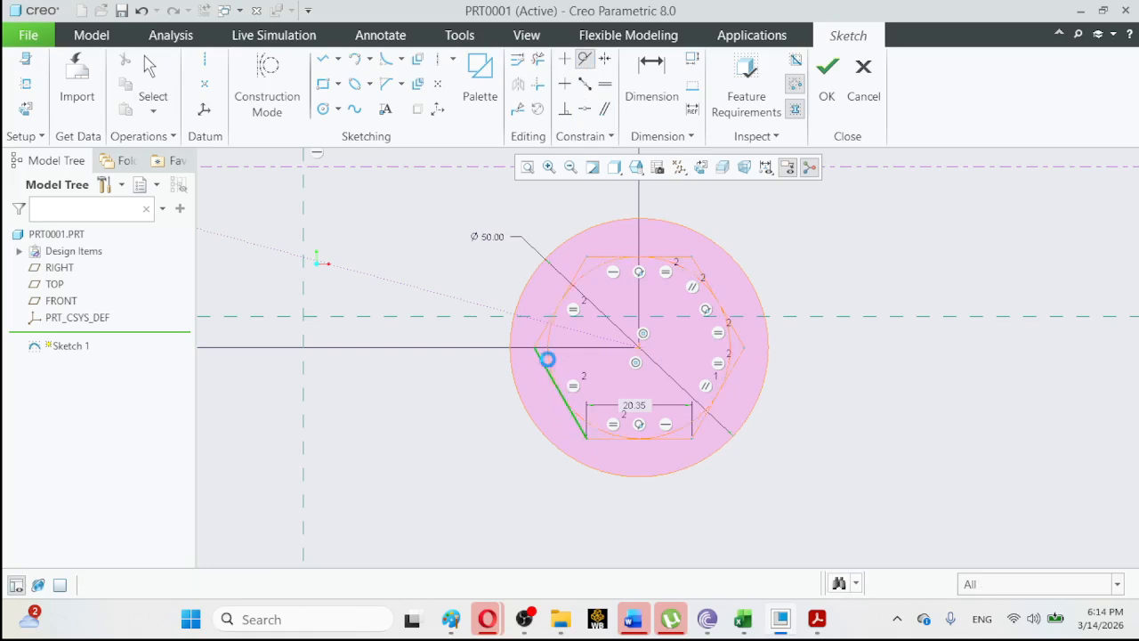
left_click(549, 363)
left_click(889, 207)
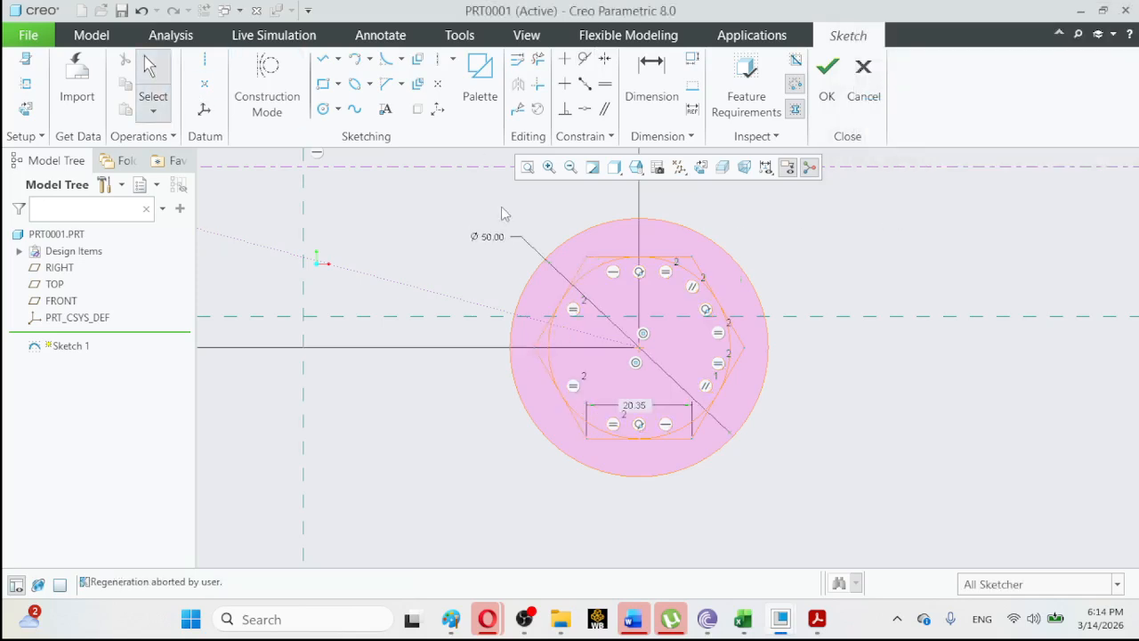
Convert the inscribed circle of the hexagon in the 50 diameter head to construction geometry.
left_click(606, 270)
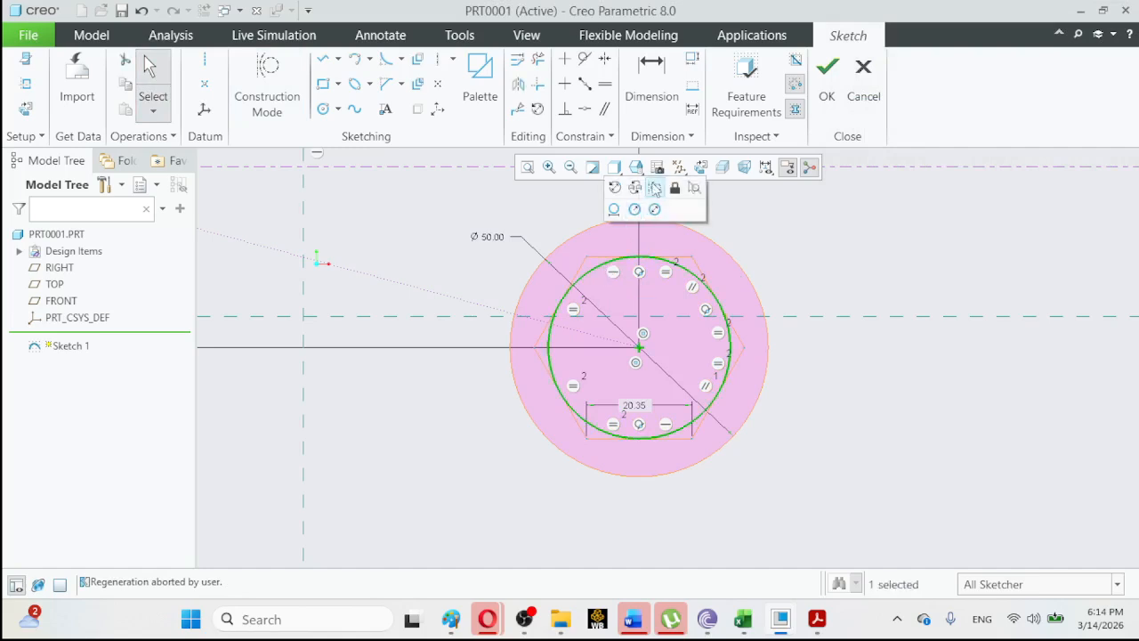
left_click(654, 187)
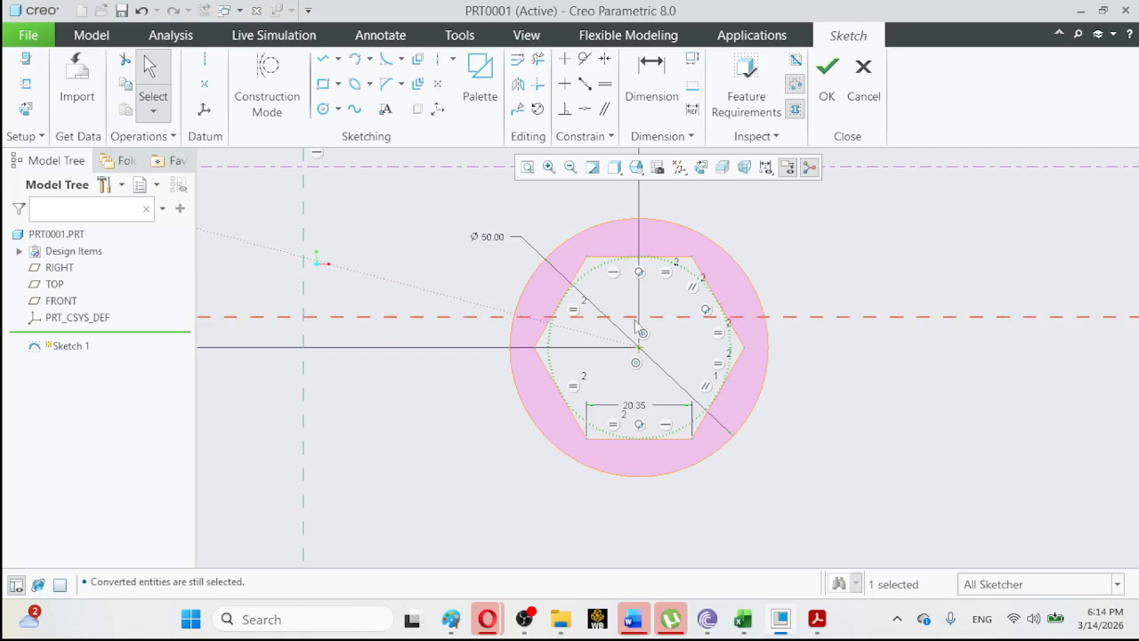
Try to add a diameter dimension to the inscribed construction circle while the hexagon's side length is still dimensioned.
left_click(679, 271)
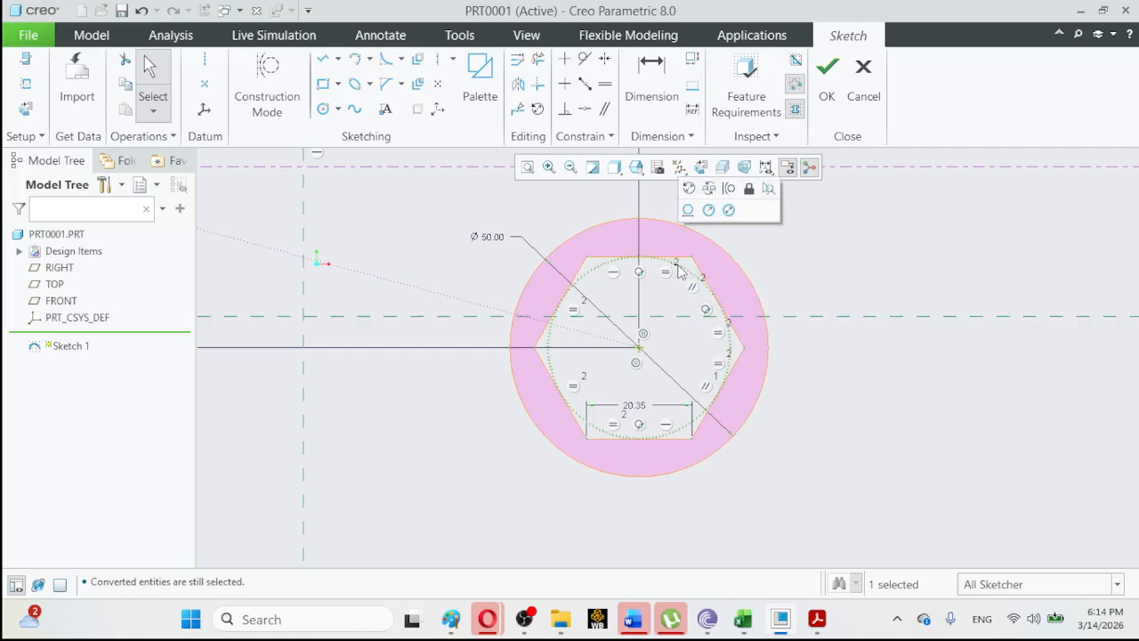
left_click(732, 218)
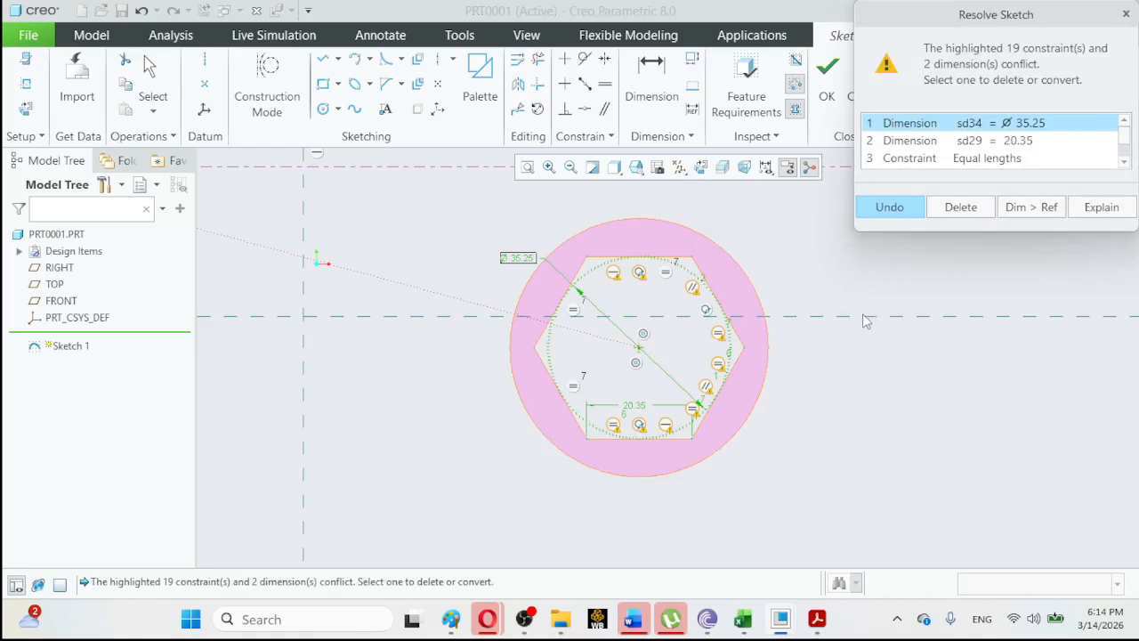
left_click(898, 208)
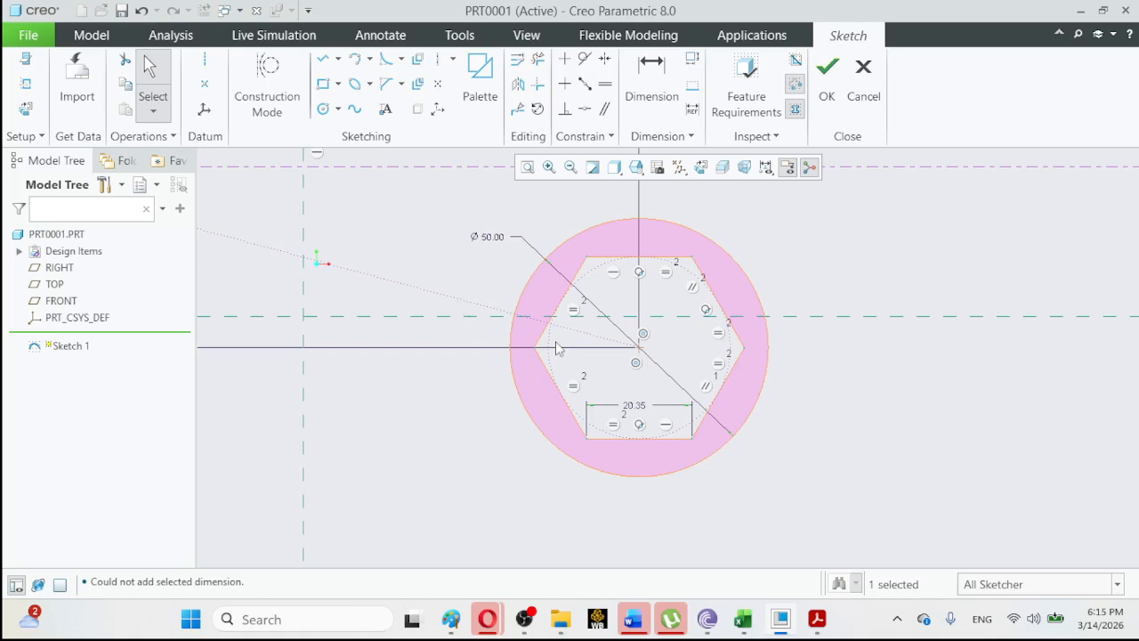
Delete the hexagon's side-length dimension and add a diameter dimension to the inscribed construction circle.
left_click(643, 411)
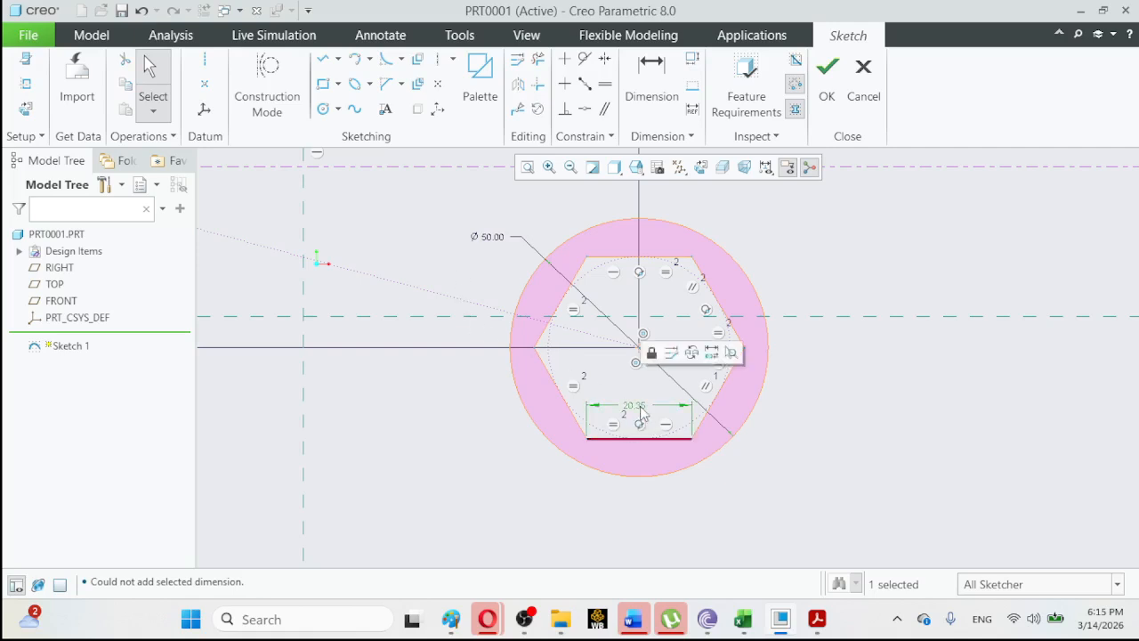
key("Delete")
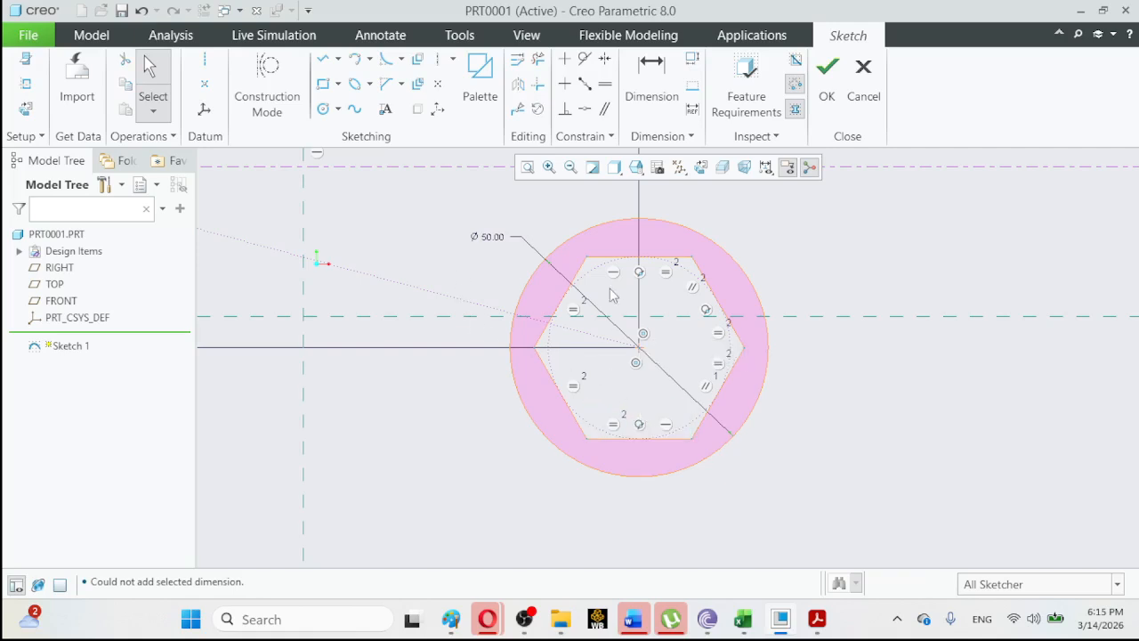
left_click(605, 272)
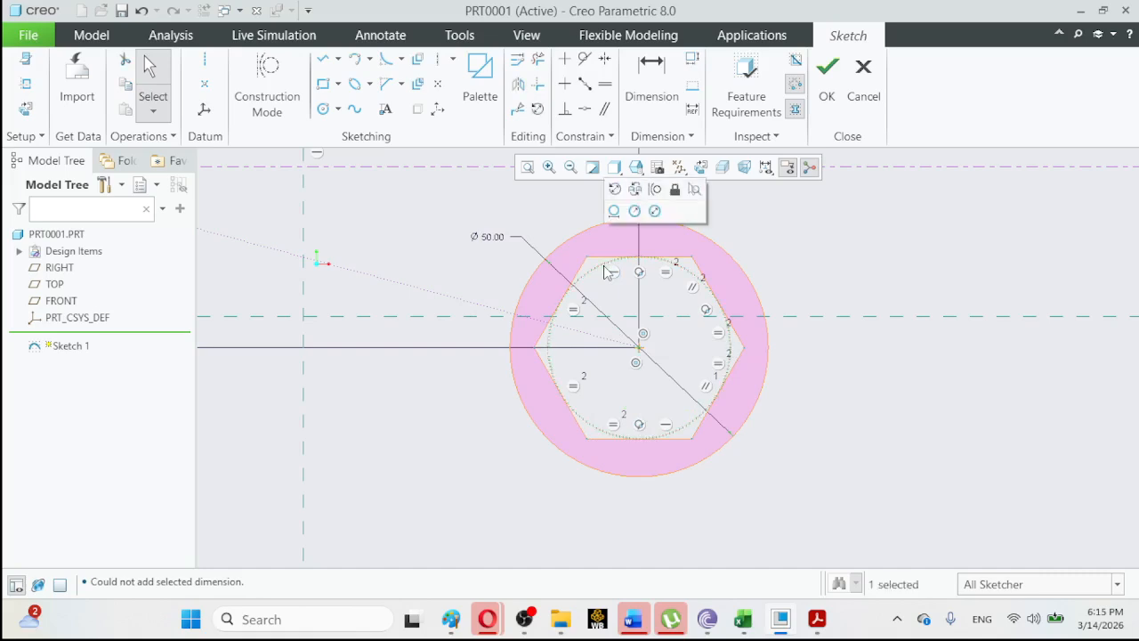
left_click(655, 211)
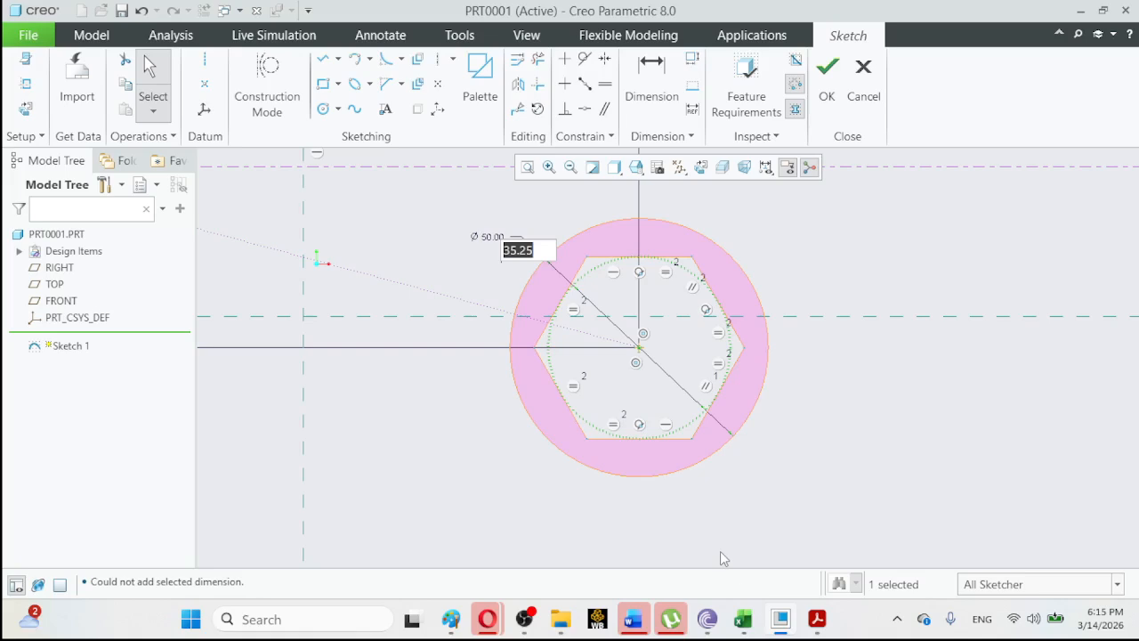
Consult the EX2-13 drawing in Acrobat, and set the inscribed circle's diameter dimension to 35, placed outside the 50 diameter head.
left_click(817, 619)
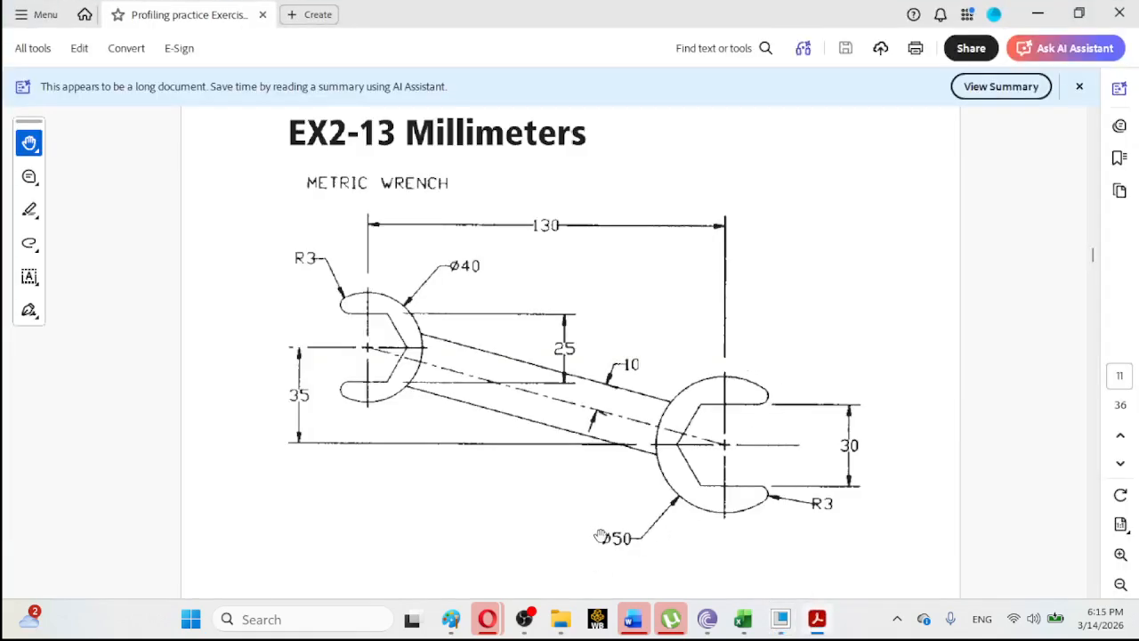
left_click(819, 623)
left_click(817, 619)
left_click(820, 625)
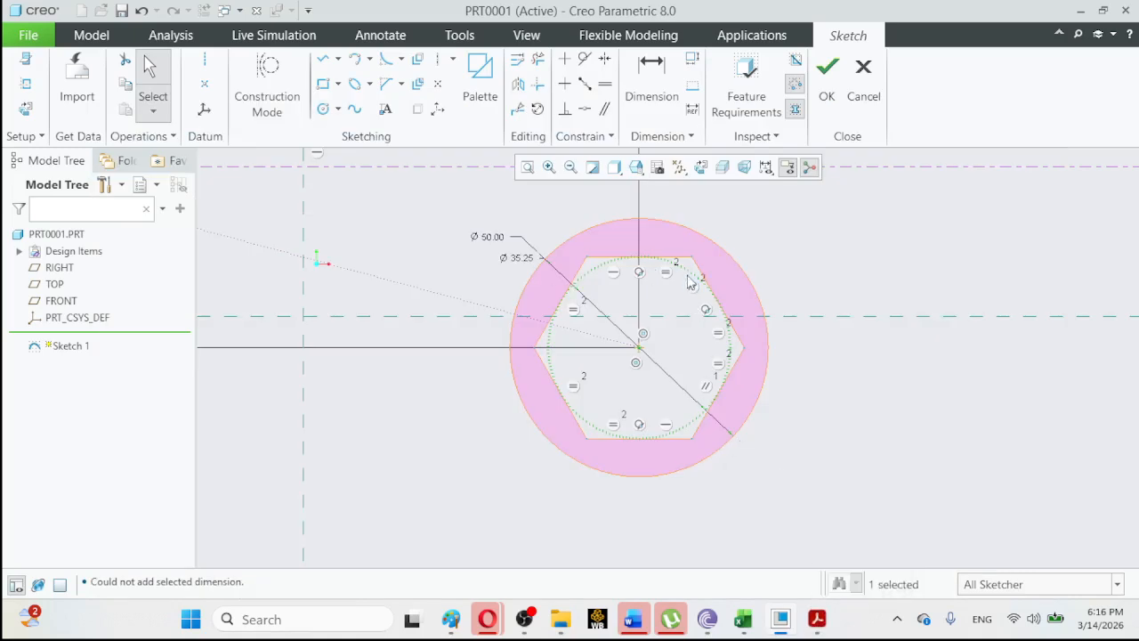
left_click(519, 258)
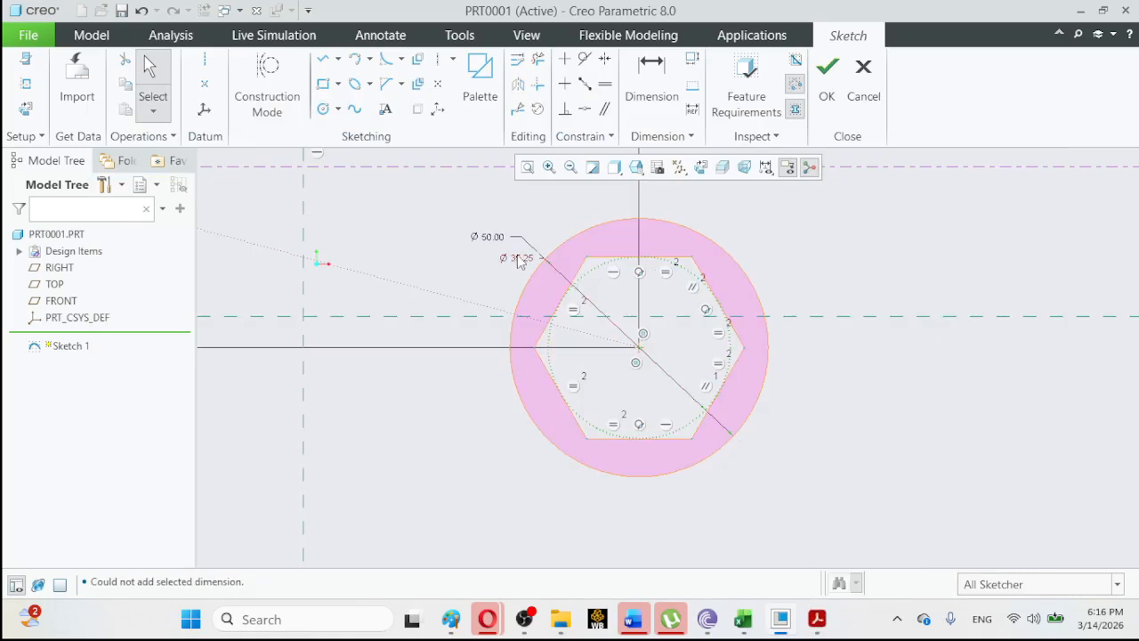
double_click(520, 264)
type("35")
key("Return")
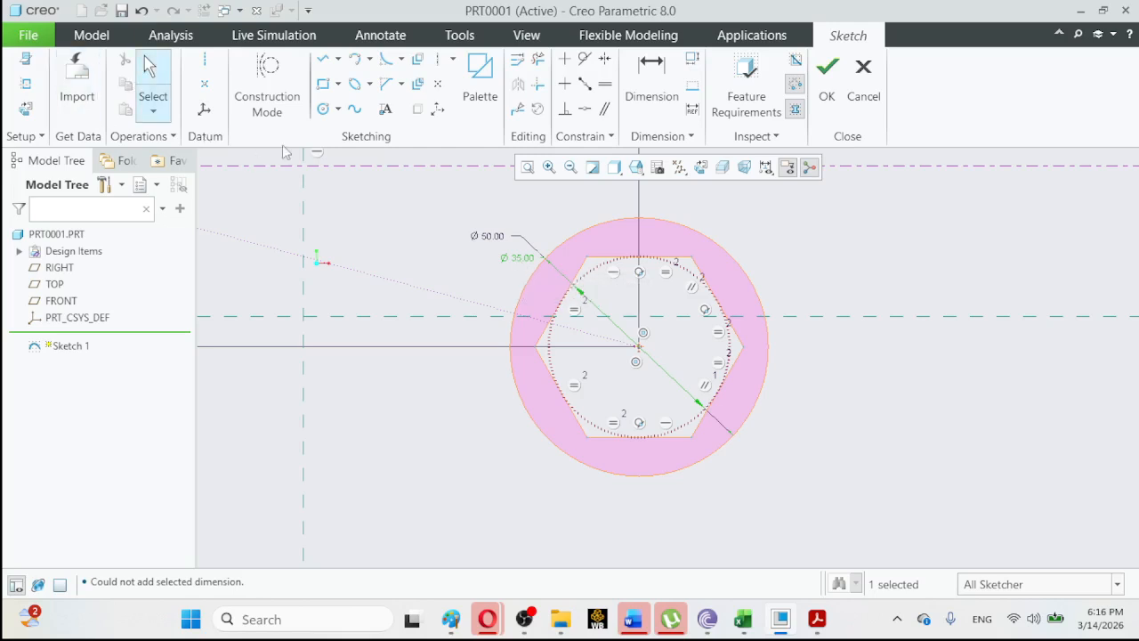
left_click_drag(520, 259, 780, 266)
left_click(866, 231)
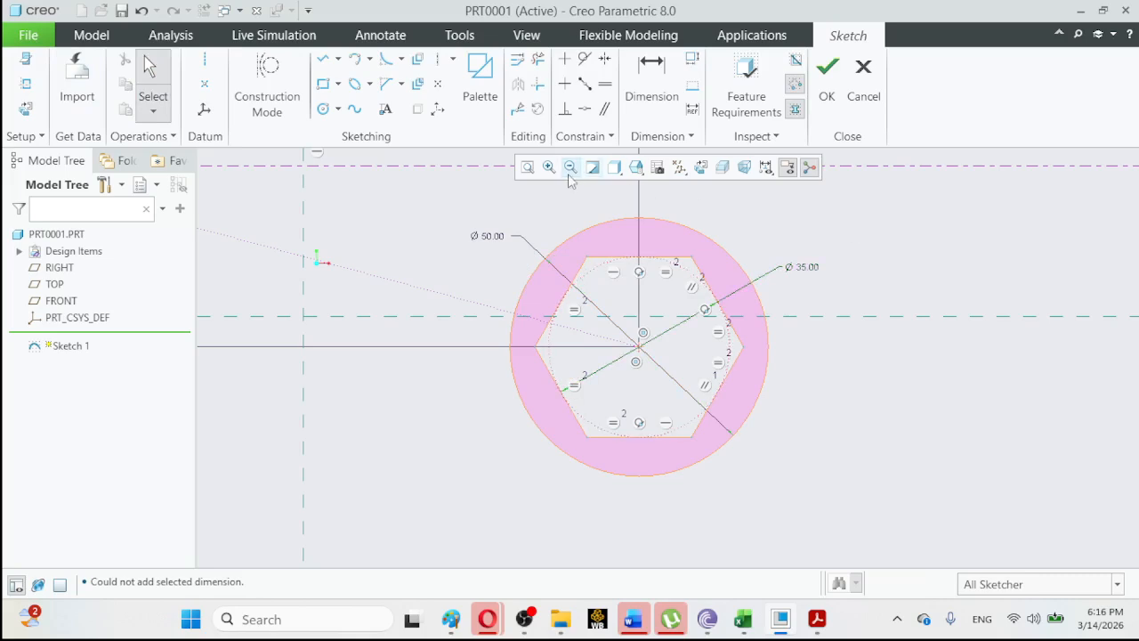
Sketch a small circle in the 50 diameter head, tangent to the outer circle and the hexagon's upper edge.
left_click(323, 109)
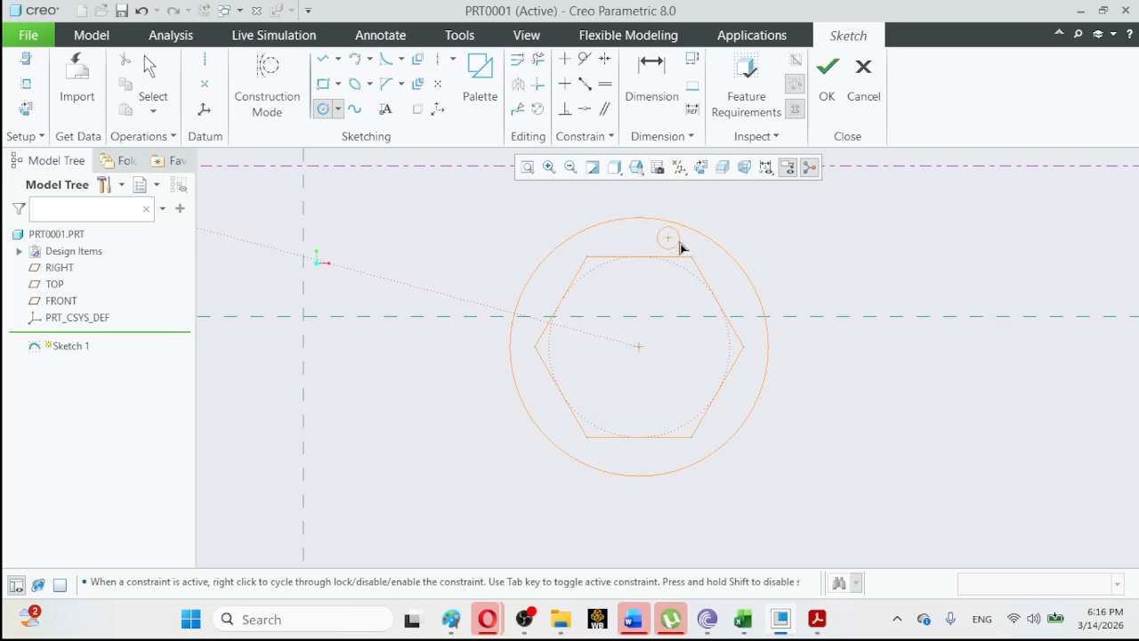
left_click(586, 63)
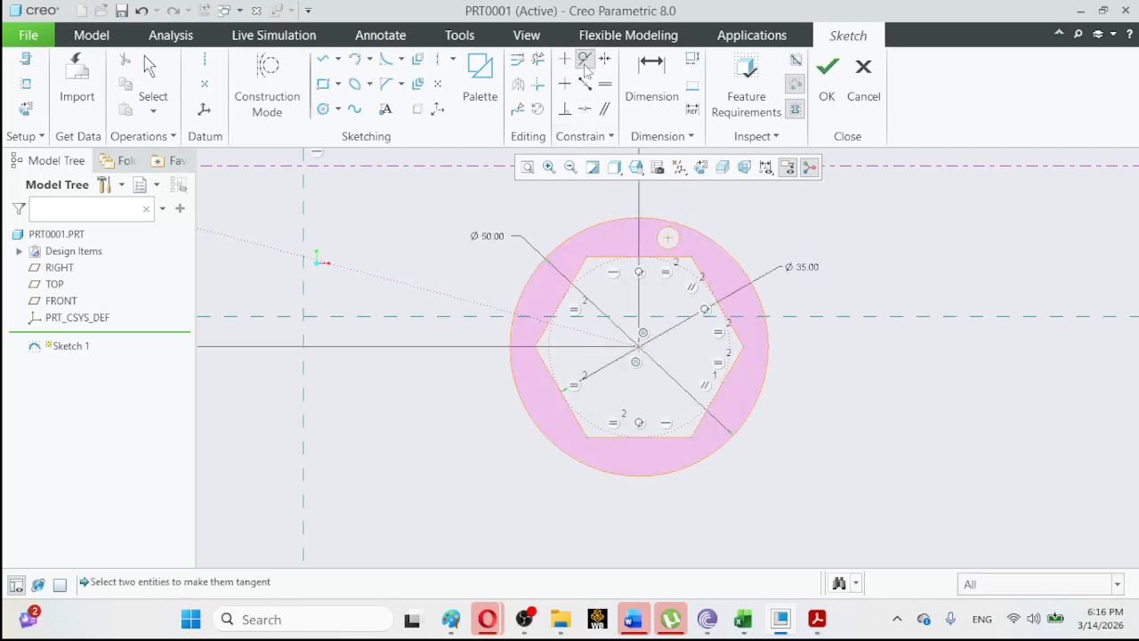
middle_click(673, 235)
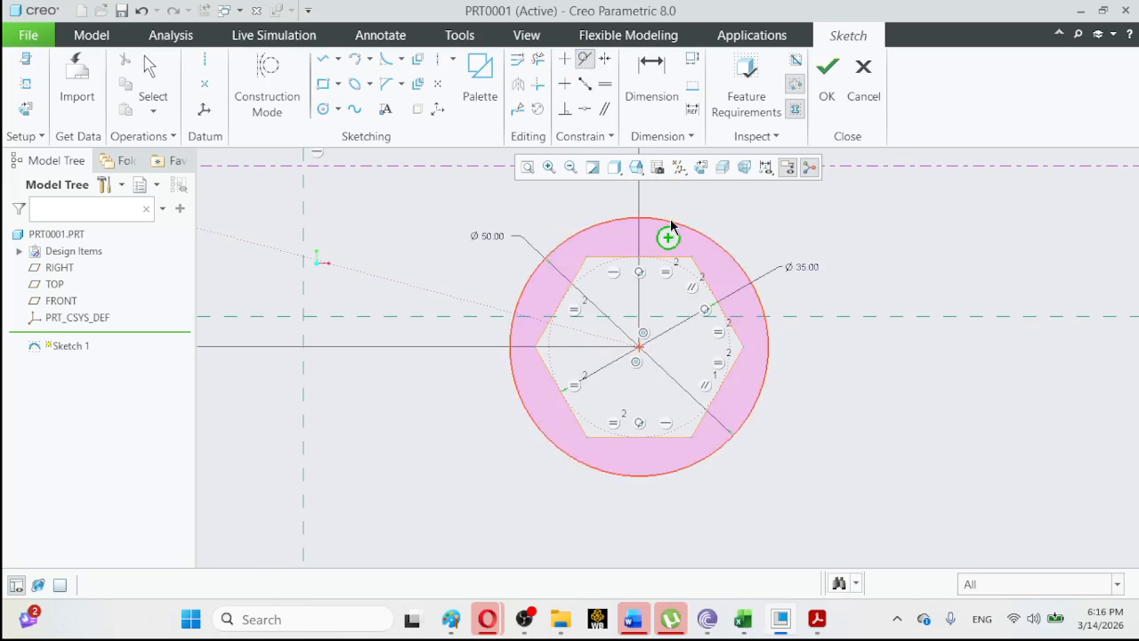
left_click(673, 225)
left_click(669, 240)
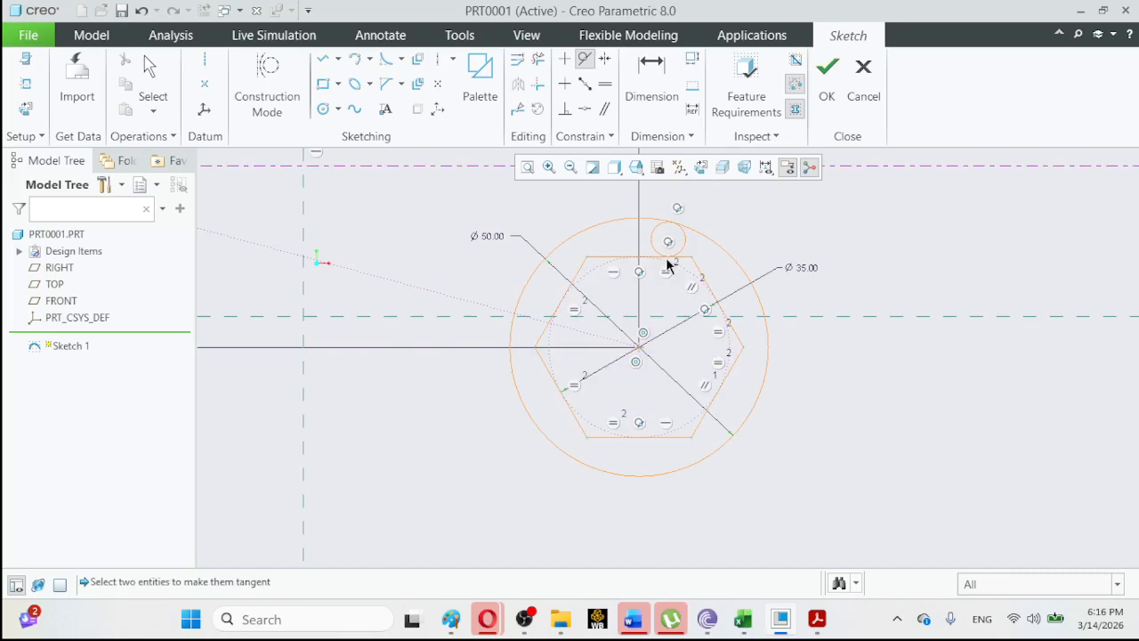
Add a radius dimension of 3 to the small tangent circle in the 50 diameter head.
left_click(162, 77)
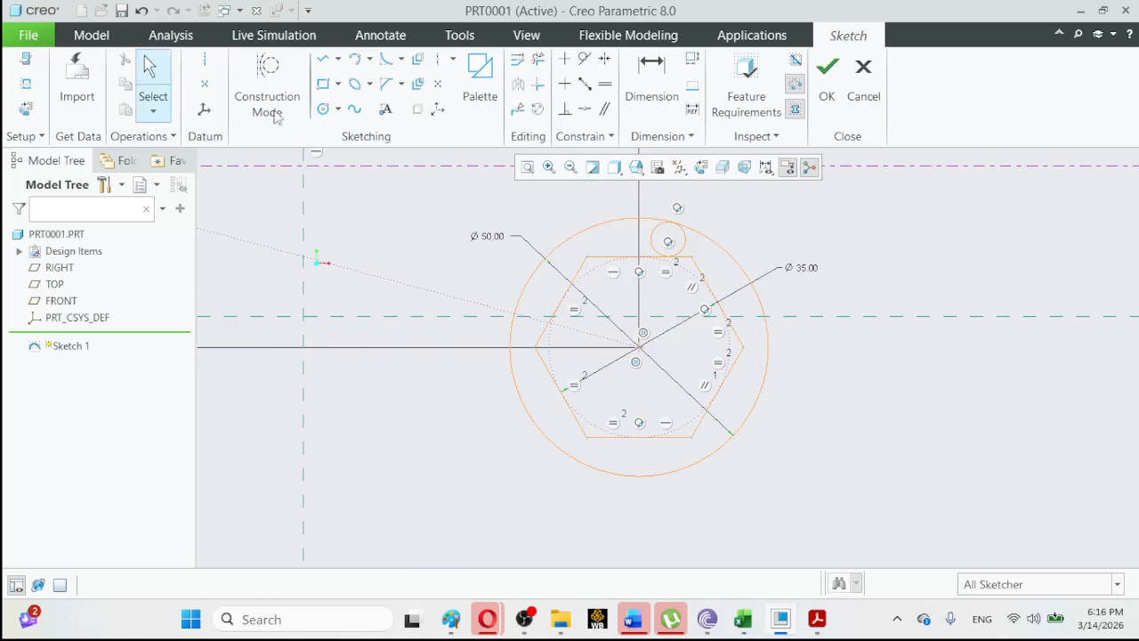
left_click(656, 239)
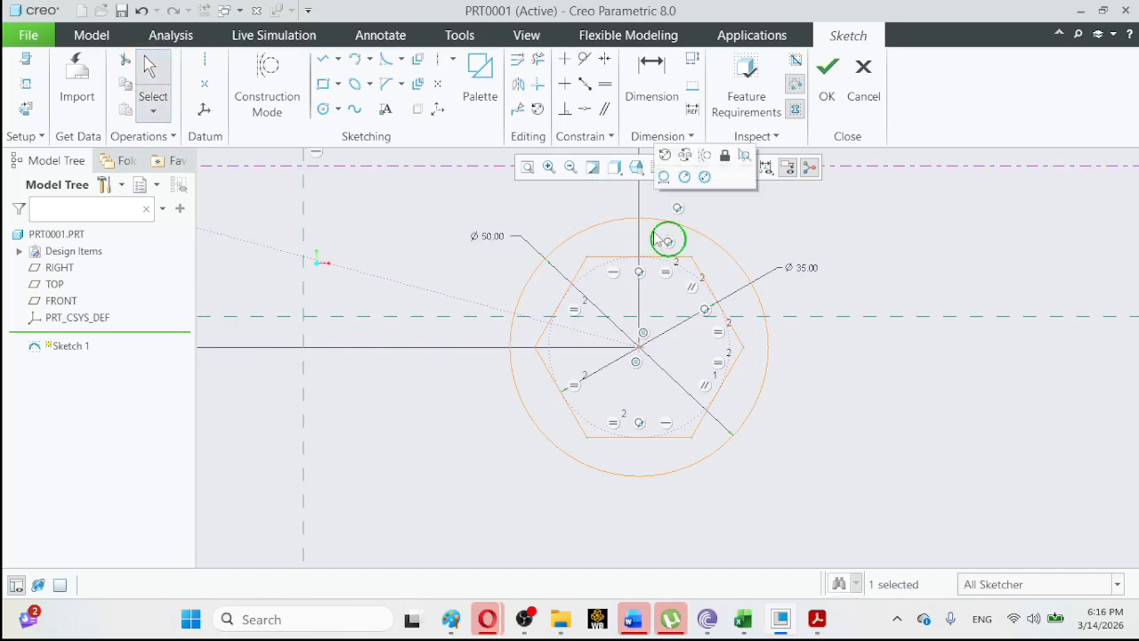
left_click(685, 176)
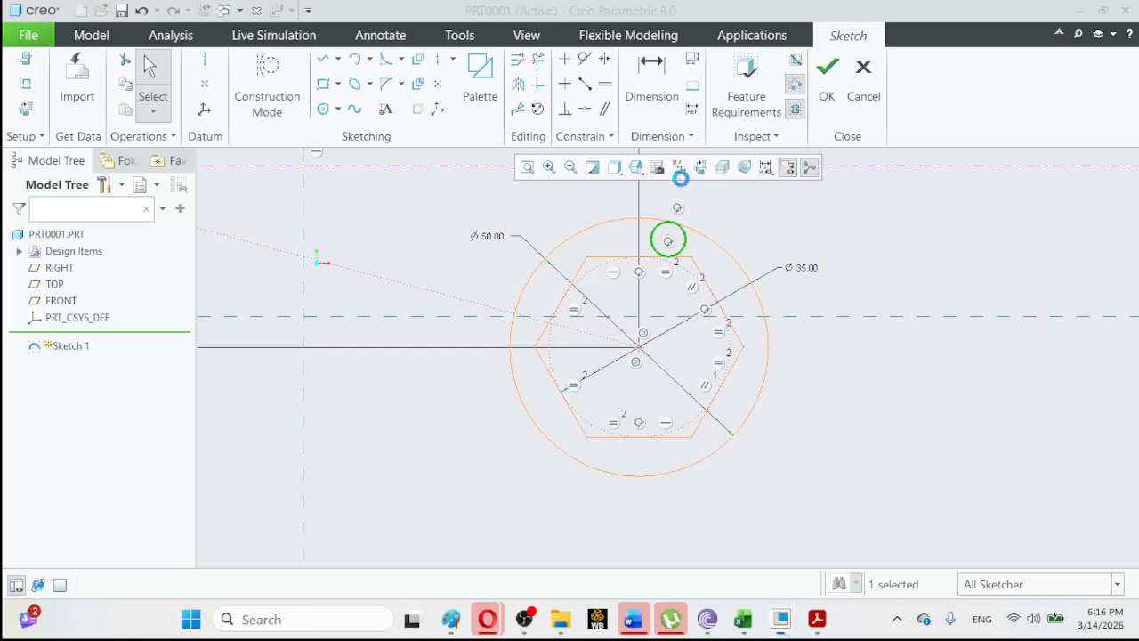
type("3")
key("Return")
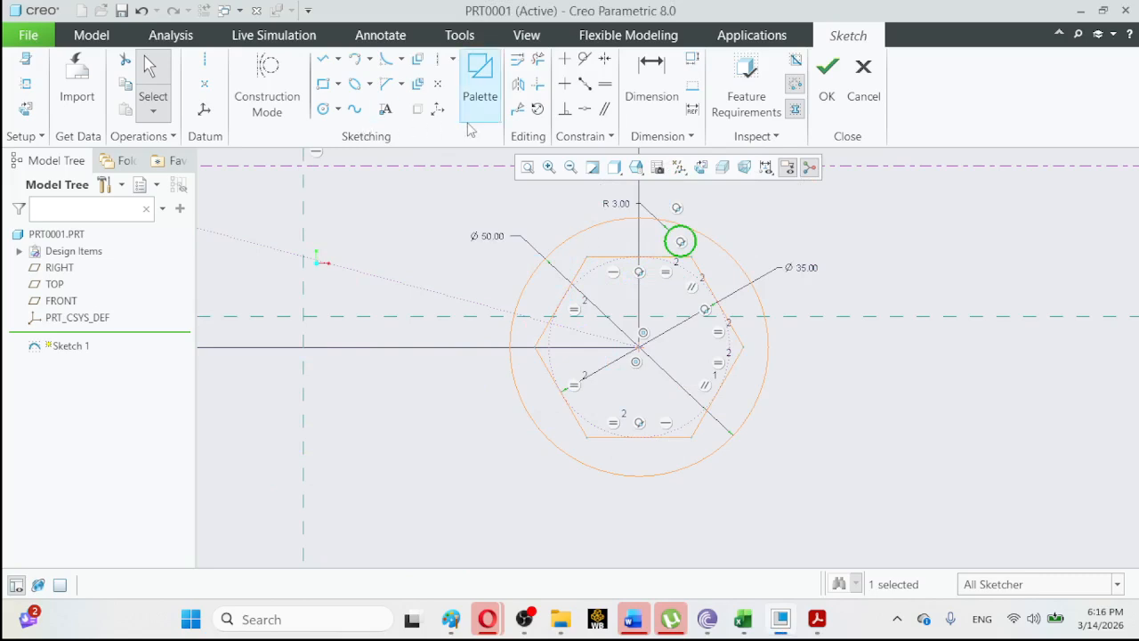
Draw a horizontal centerline through the left and right vertices of the hexagon in the 50 diameter head.
left_click(436, 60)
left_click(586, 258)
left_click(536, 353)
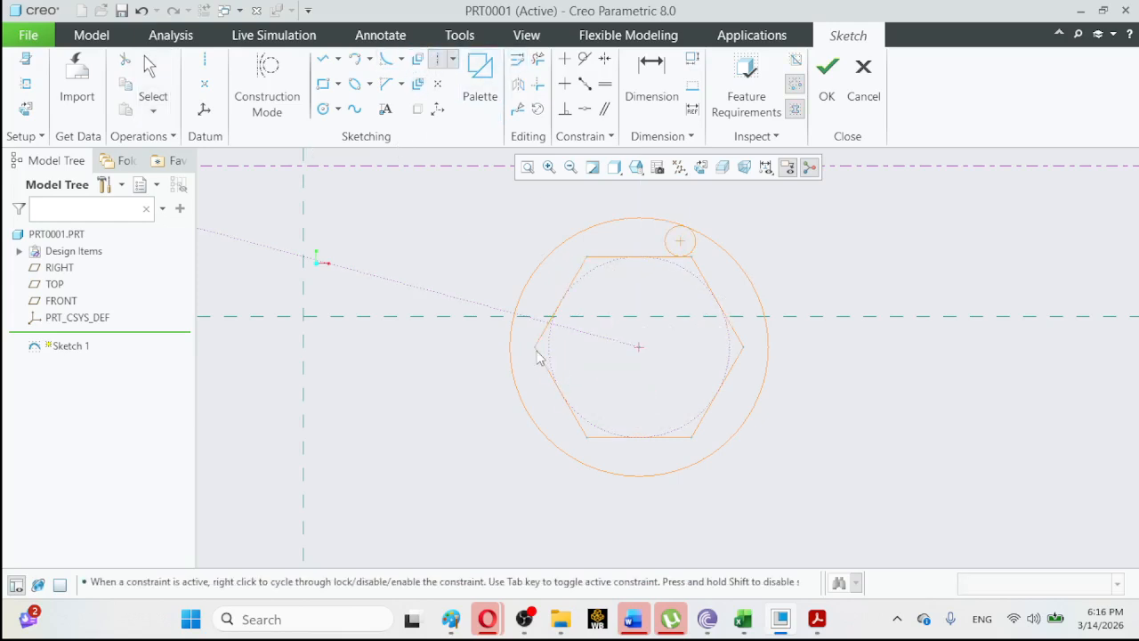
left_click(735, 354)
middle_click(746, 353)
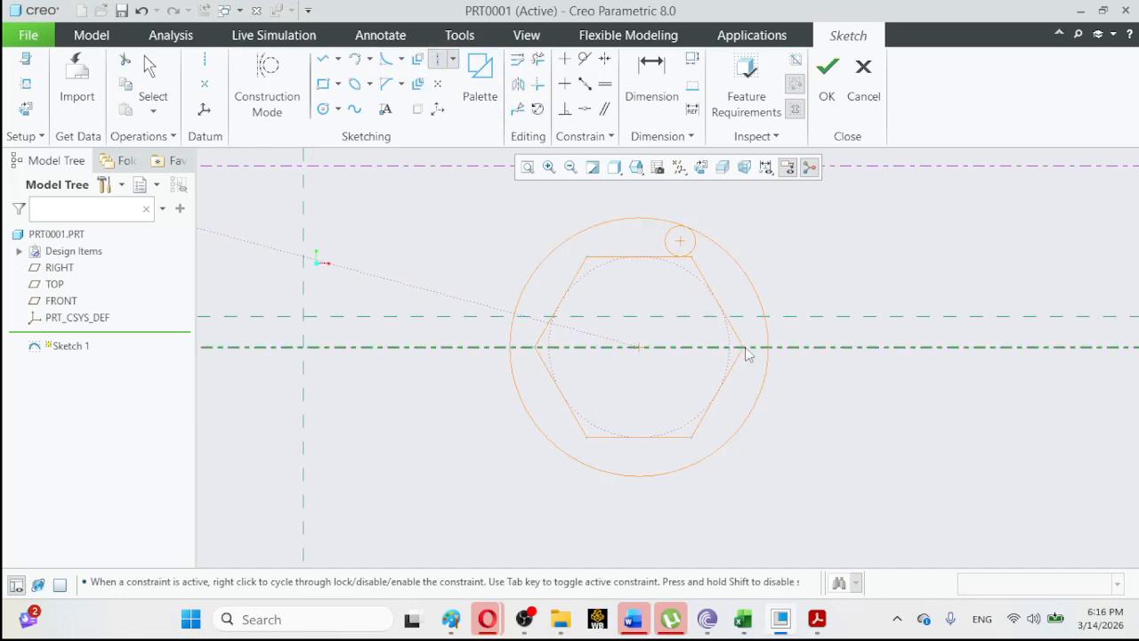
Mirror the R3 circle of the 50 diameter head about the horizontal centerline through that head.
left_click(161, 70)
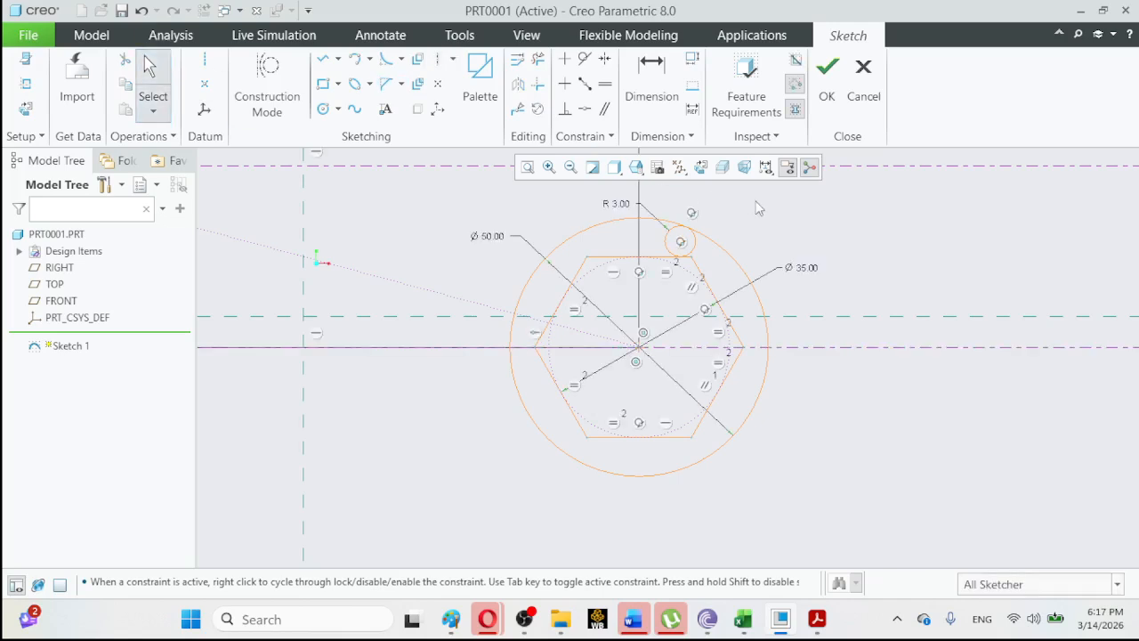
left_click(696, 242)
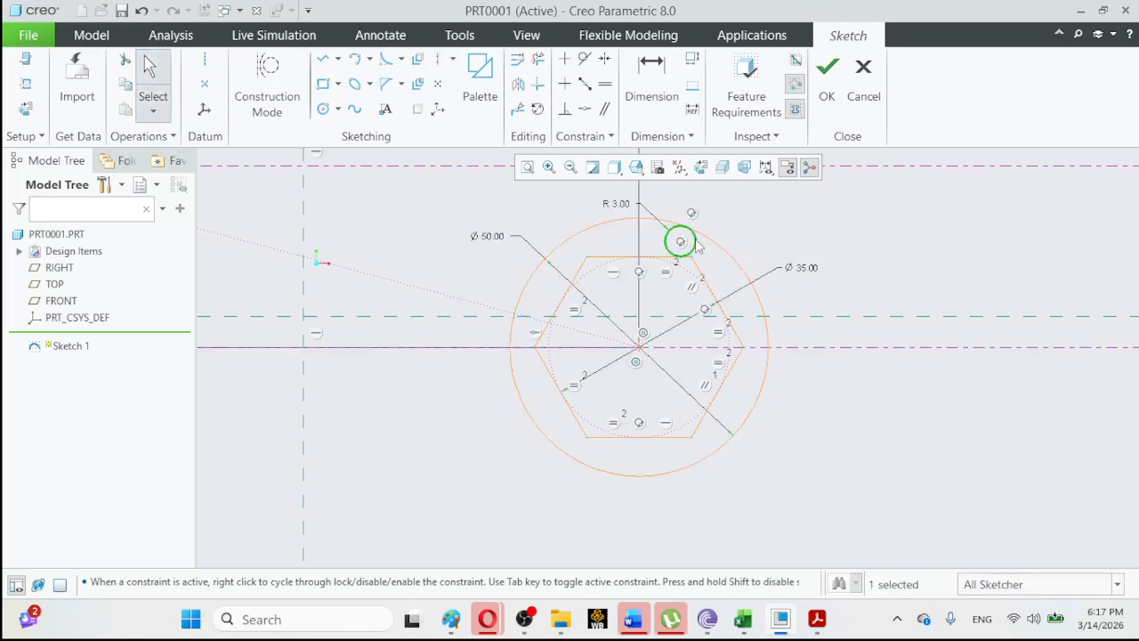
left_click(519, 85)
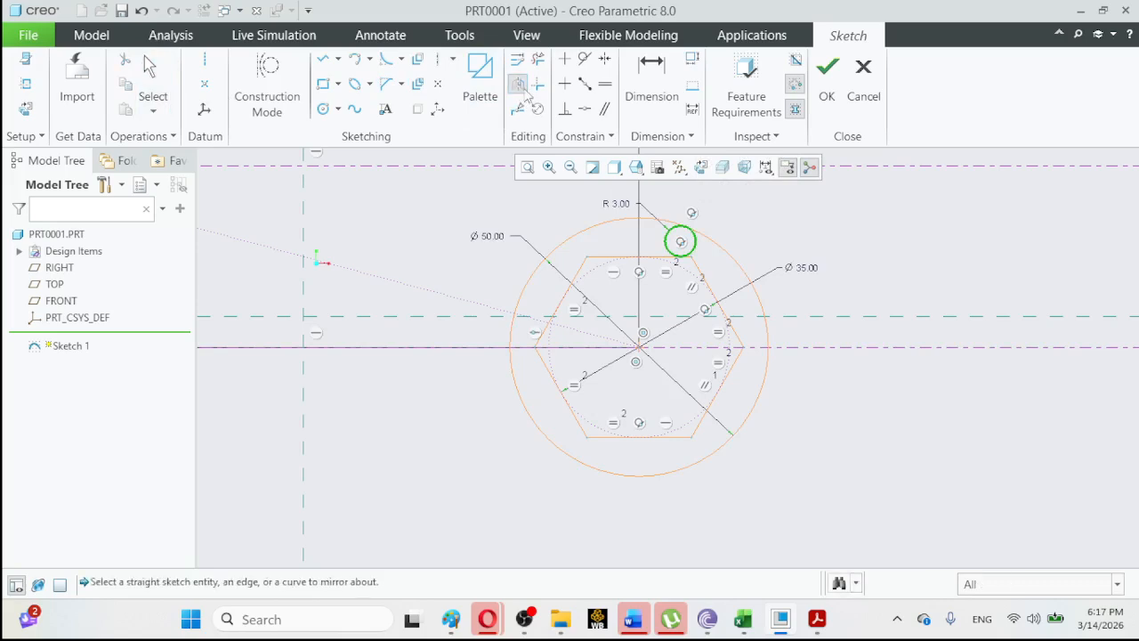
left_click(795, 350)
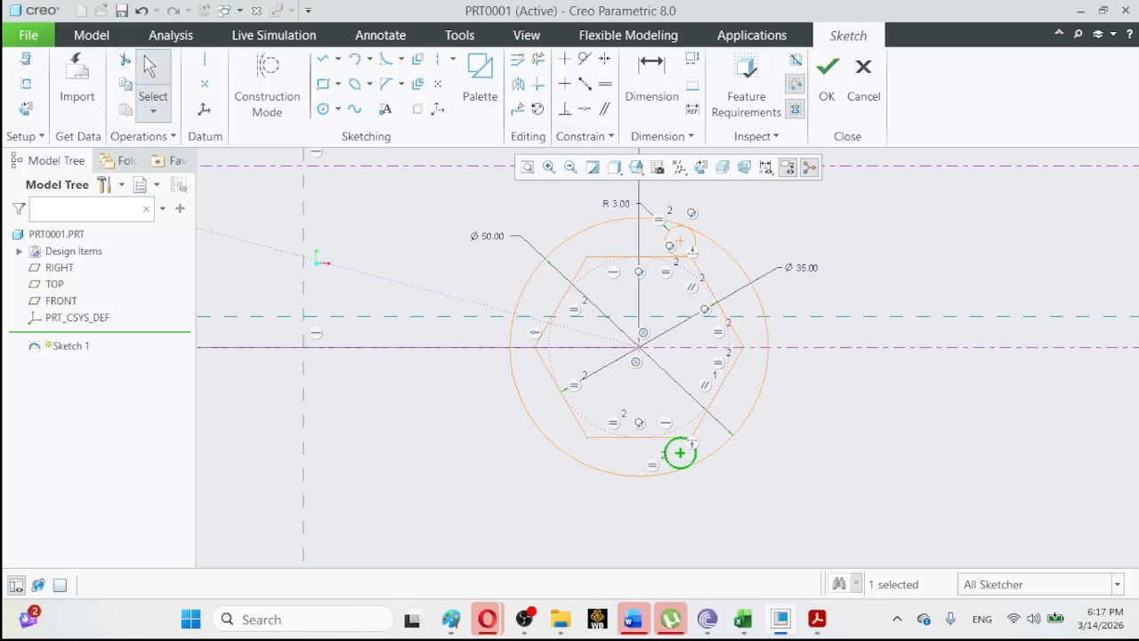
Fit the whole wrench sketch in view and compare it with the EX2-13 drawing in Acrobat.
left_click(527, 170)
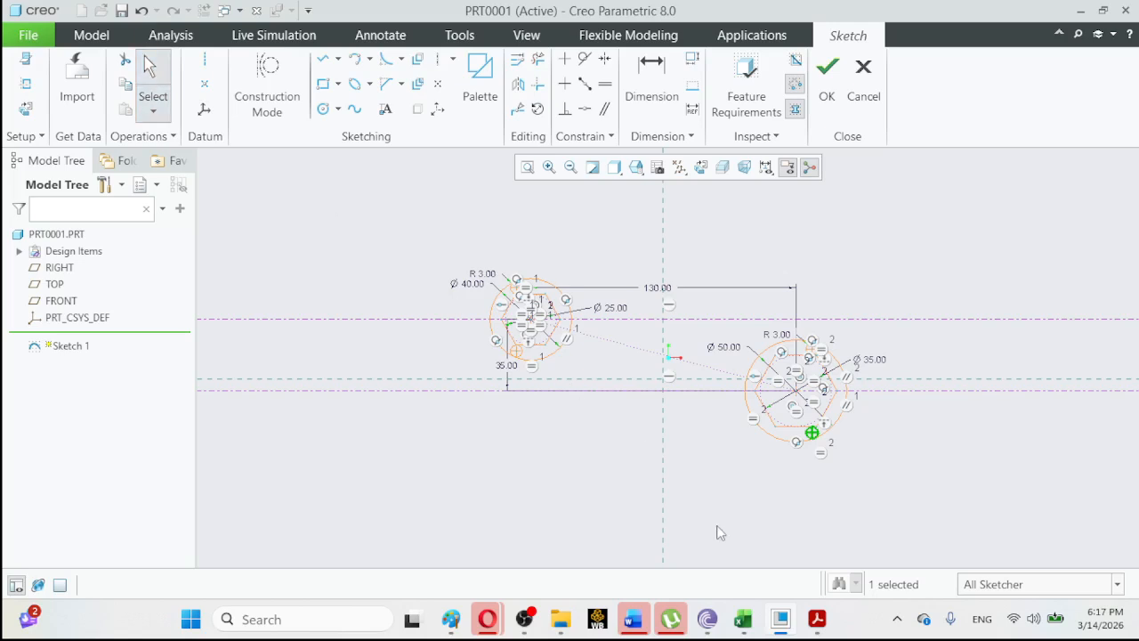
left_click(819, 620)
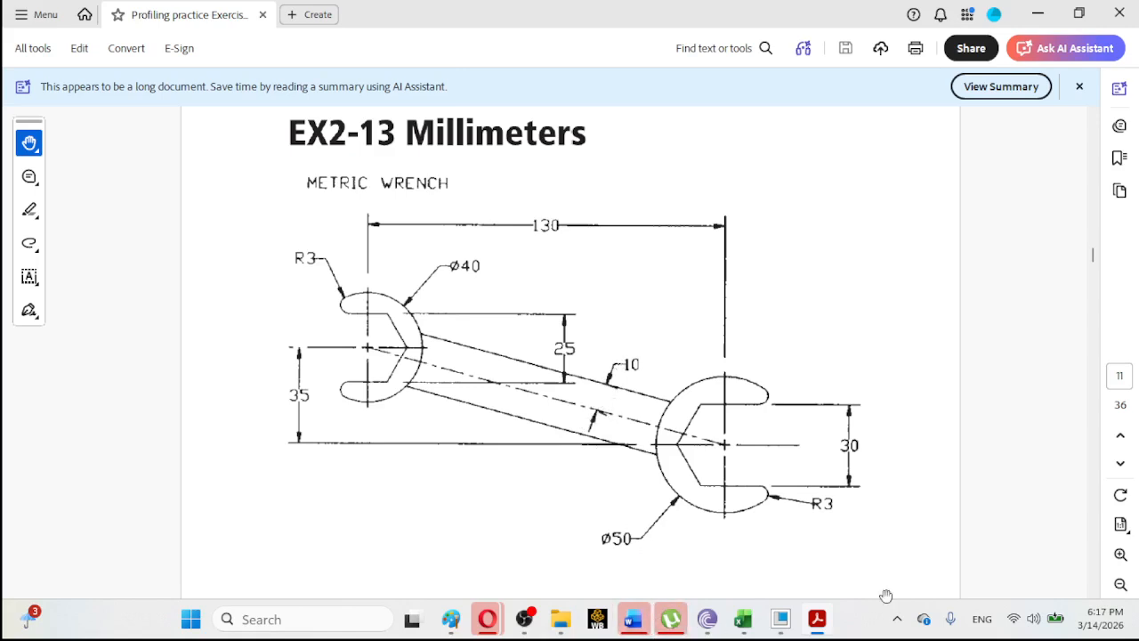
left_click(817, 623)
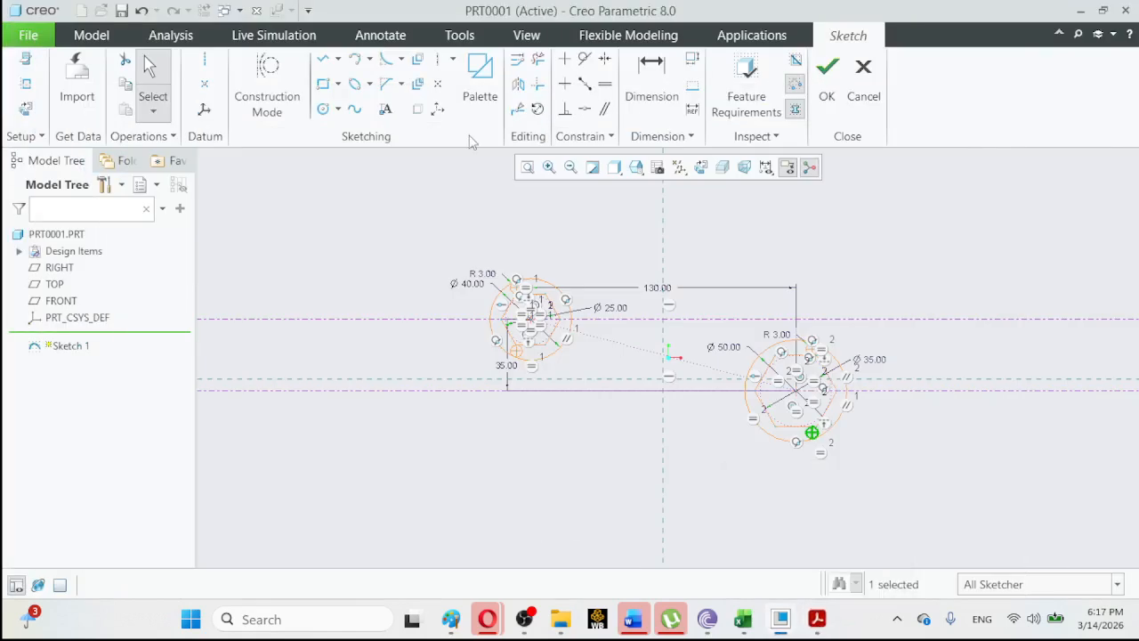
Sketch a straight line joining the centre of the 40 mm circle to the centre of the 50 mm circle.
left_click(322, 61)
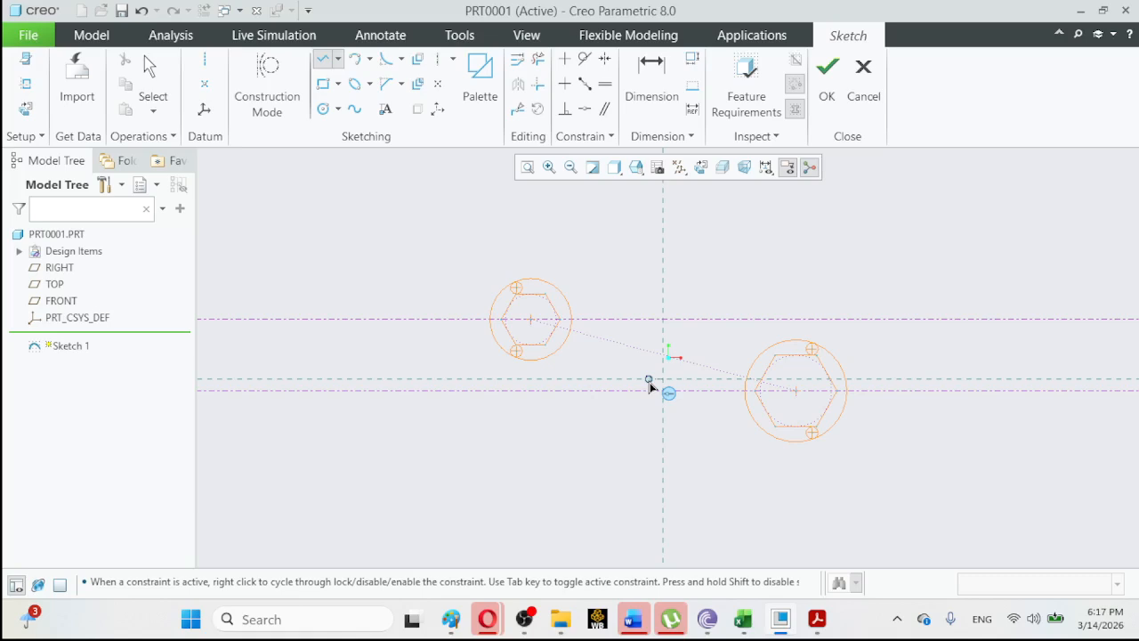
left_click(531, 321)
left_click(794, 392)
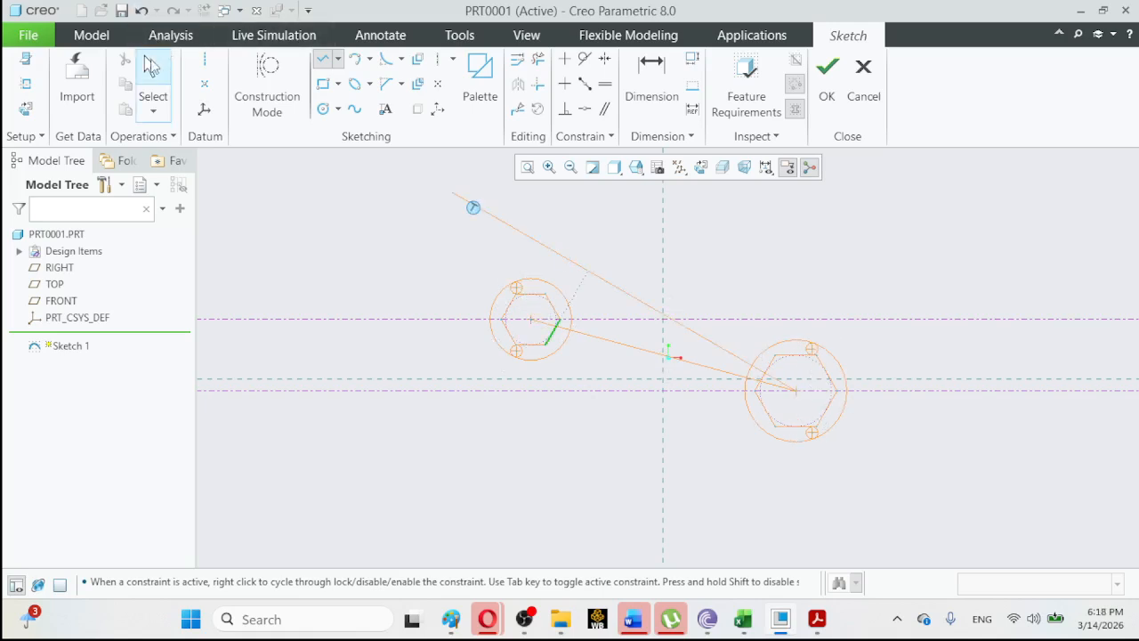
left_click(149, 66)
left_click(645, 456)
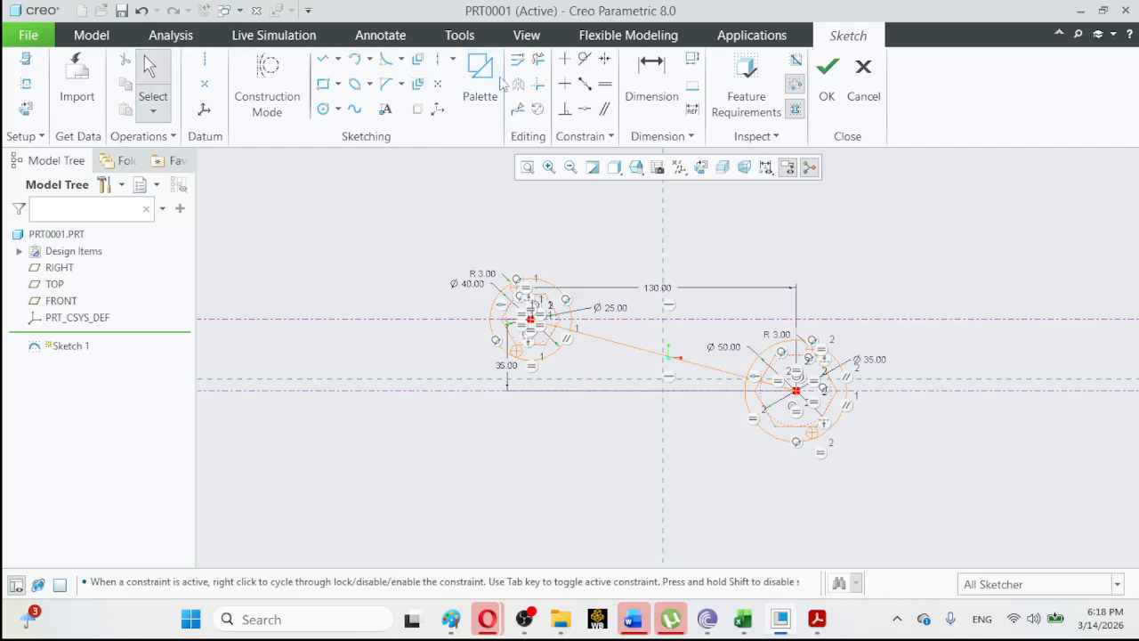
Offset the centre-to-centre line by 10 on each side and convert the original line to construction geometry.
left_click(419, 59)
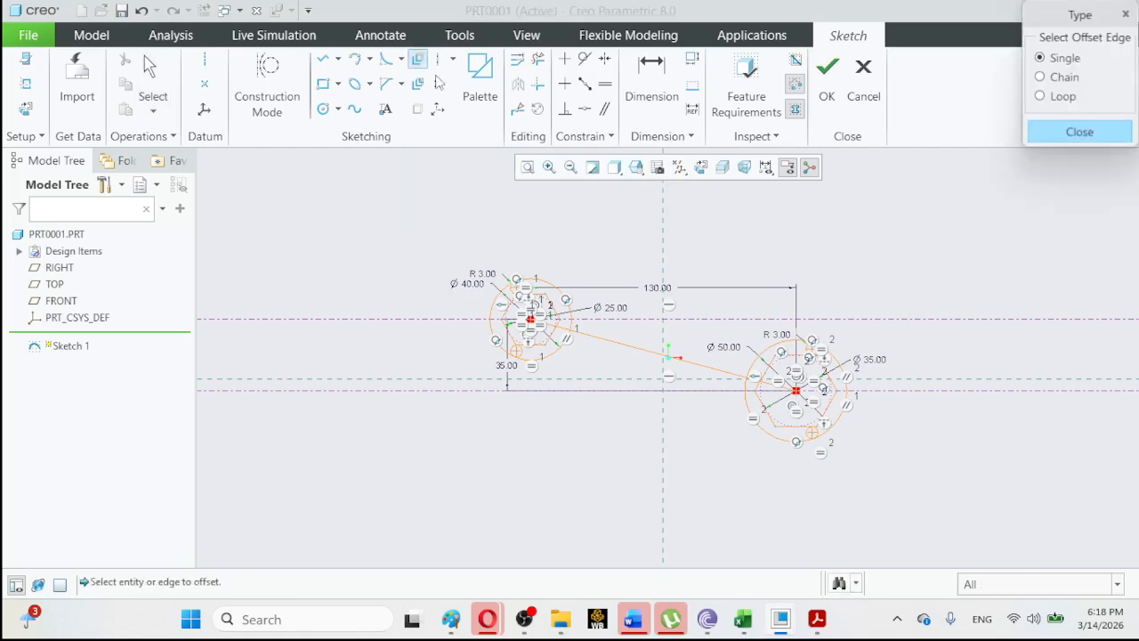
left_click(621, 341)
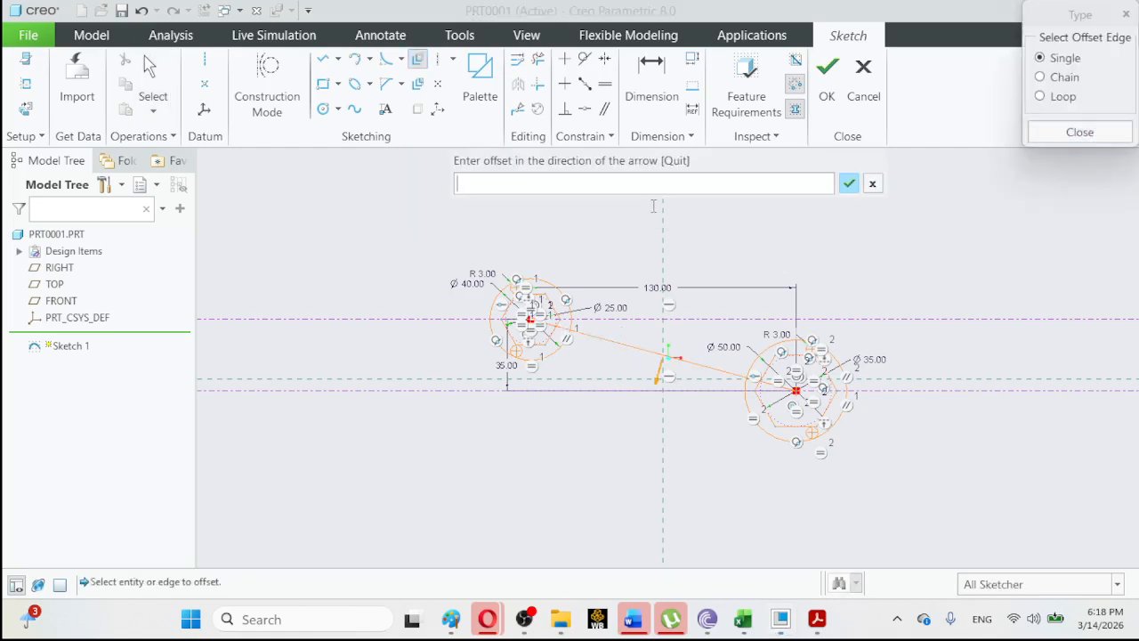
type("130")
key("Return")
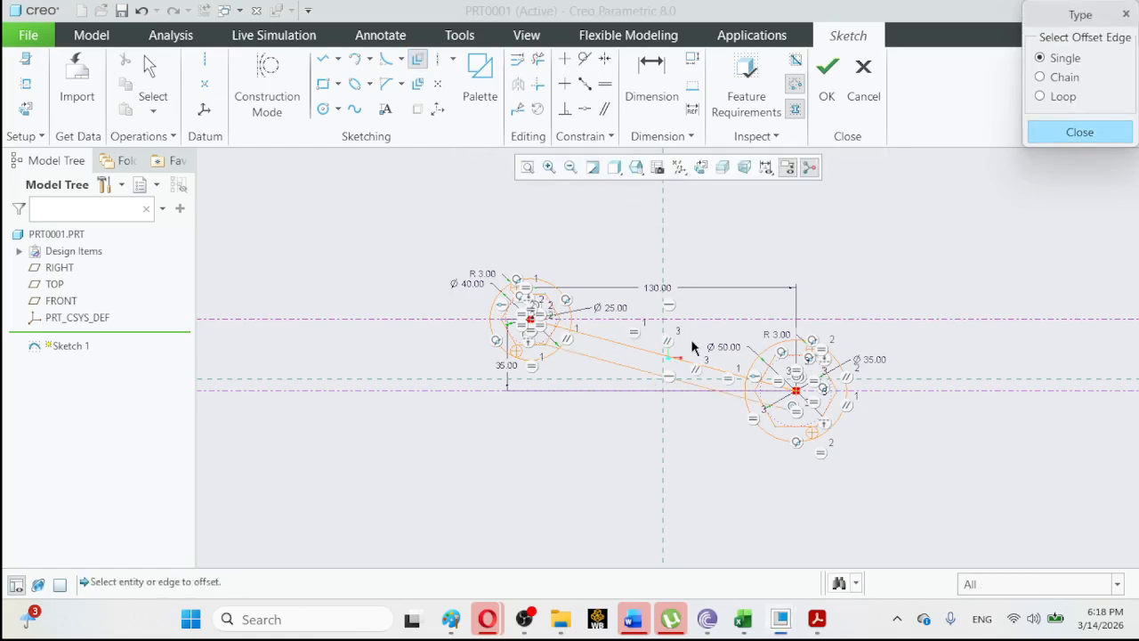
left_click(648, 348)
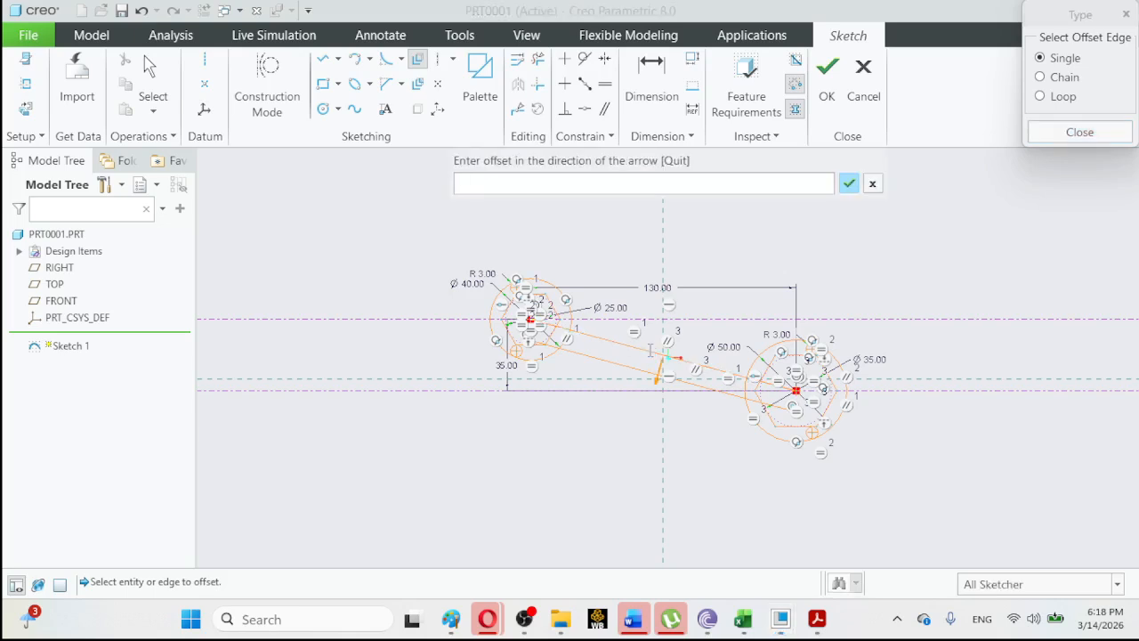
type("-10")
key("Return")
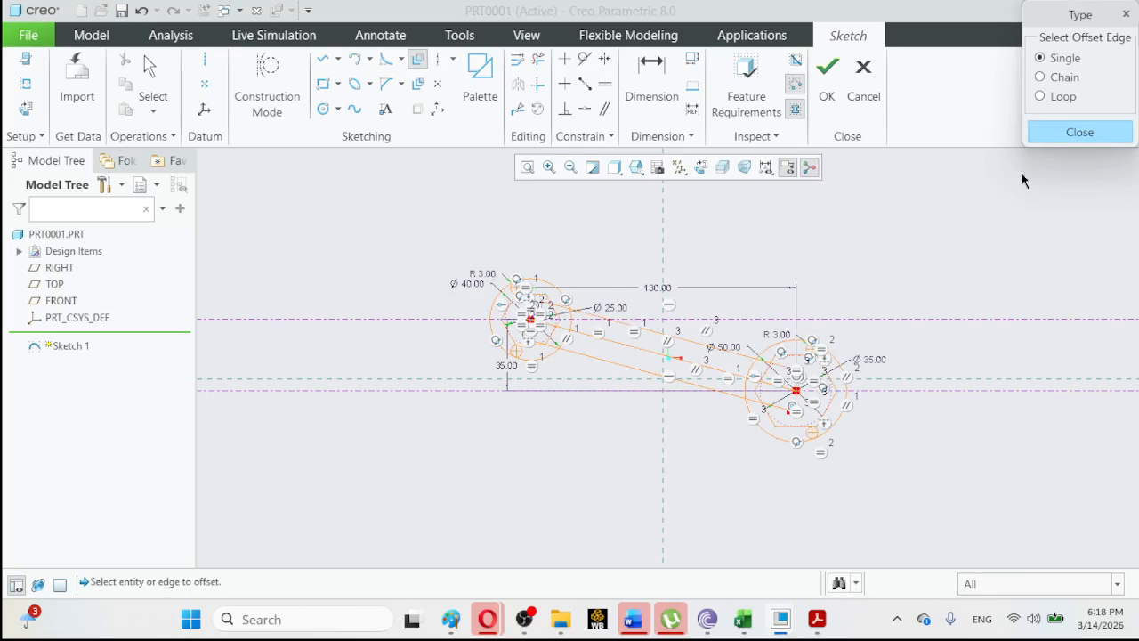
left_click(1061, 132)
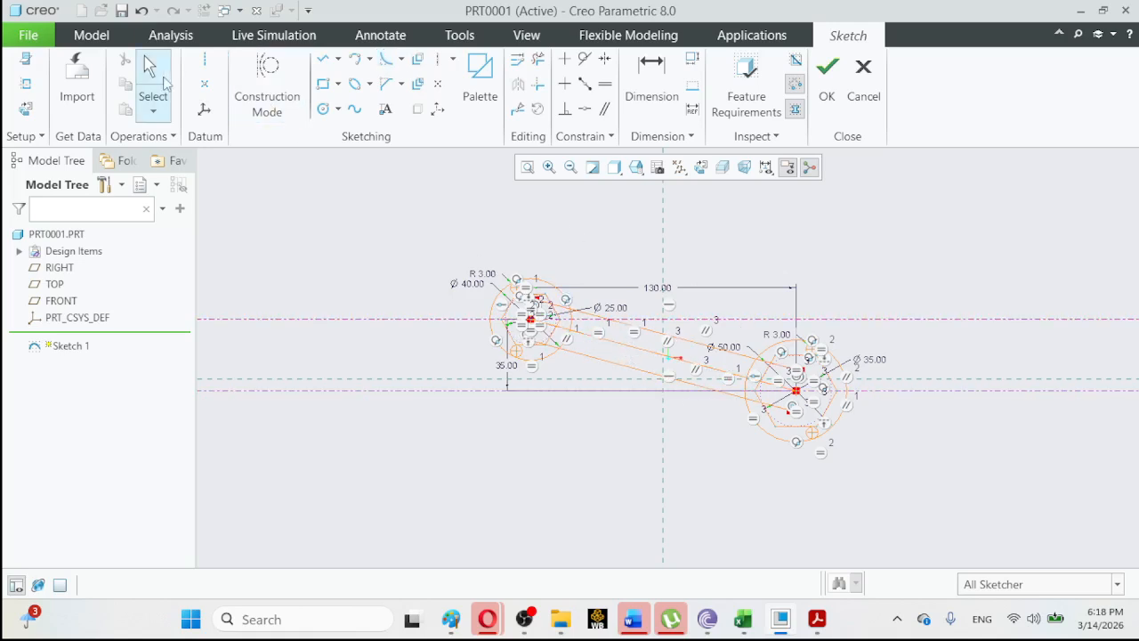
left_click(616, 343)
key("shift+g")
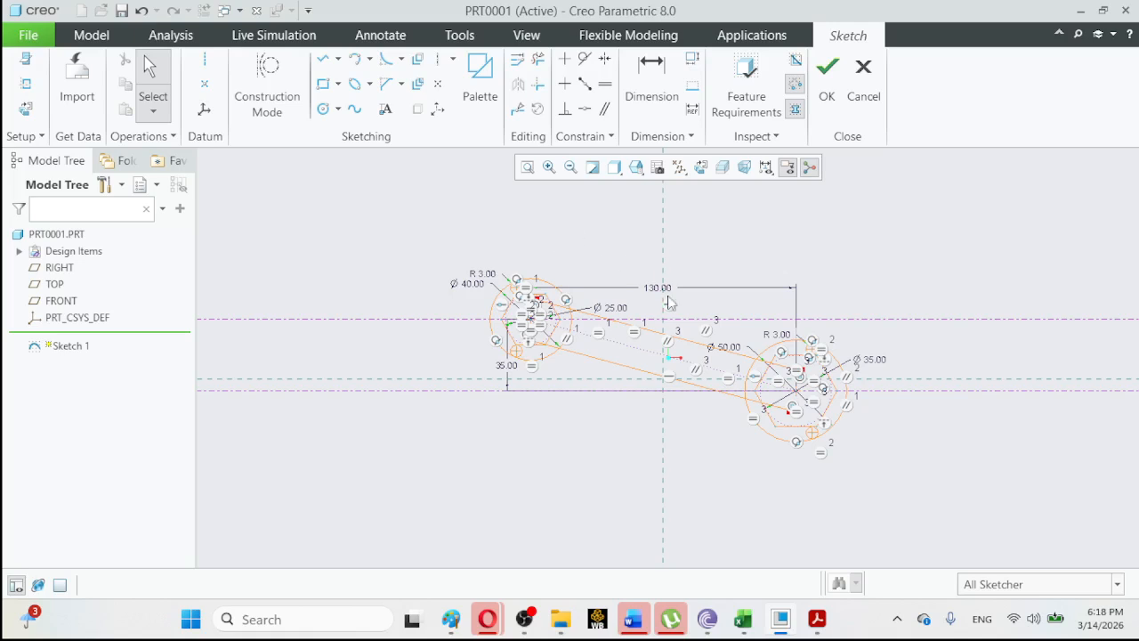
Trim the 40 mm circle's left arc between the two R3 circles and the inner arc of the lower R3 circle.
left_click(549, 168)
left_click(439, 249)
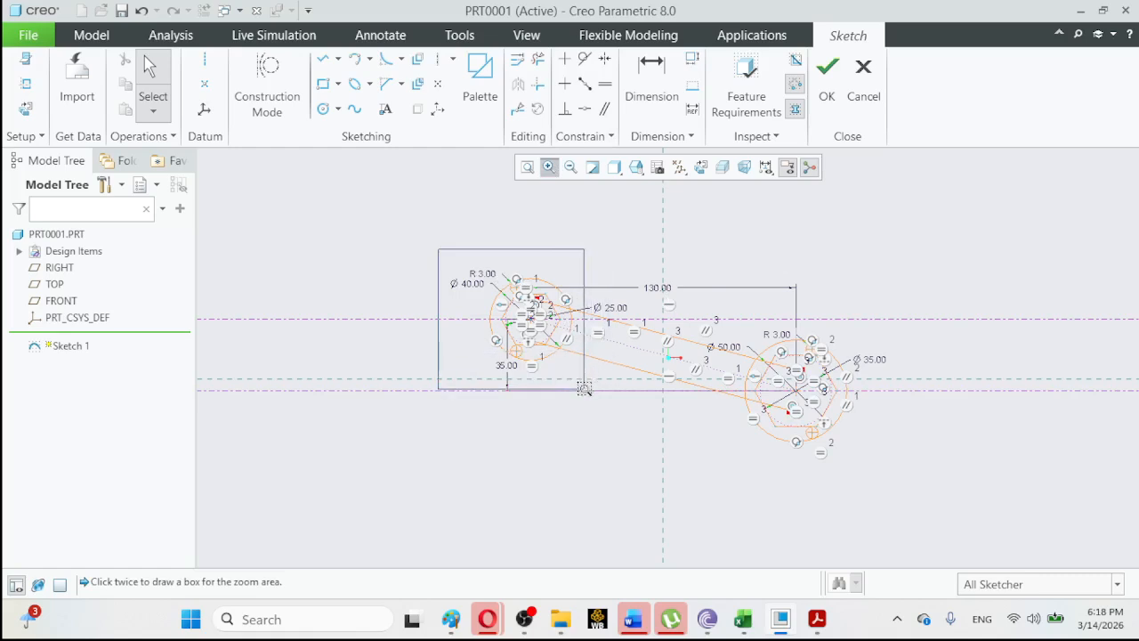
left_click(601, 388)
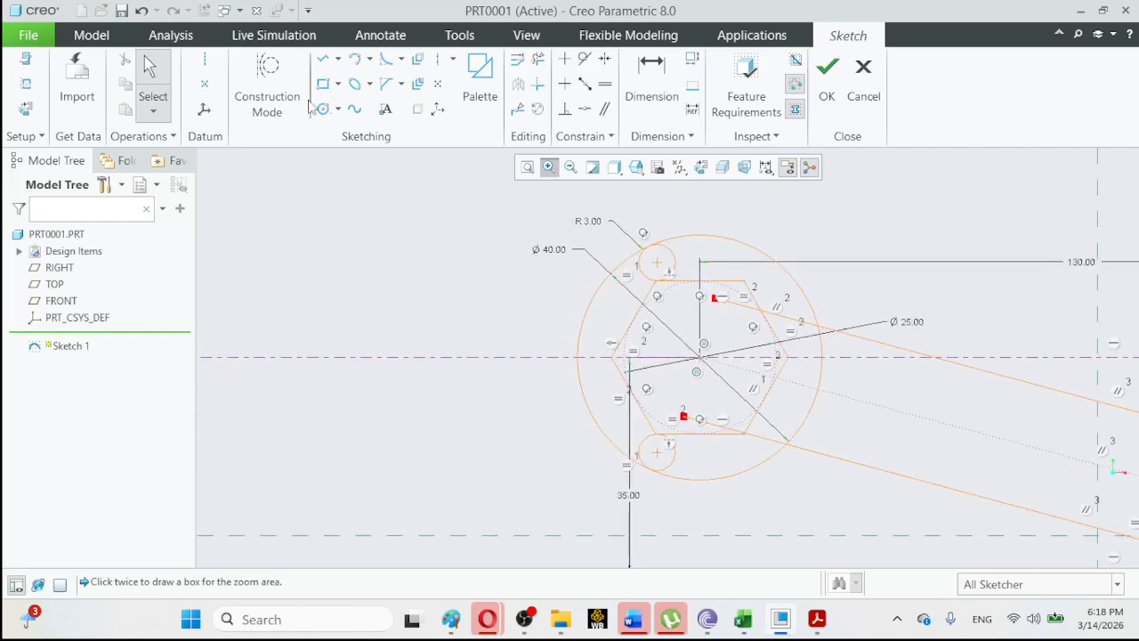
left_click(417, 59)
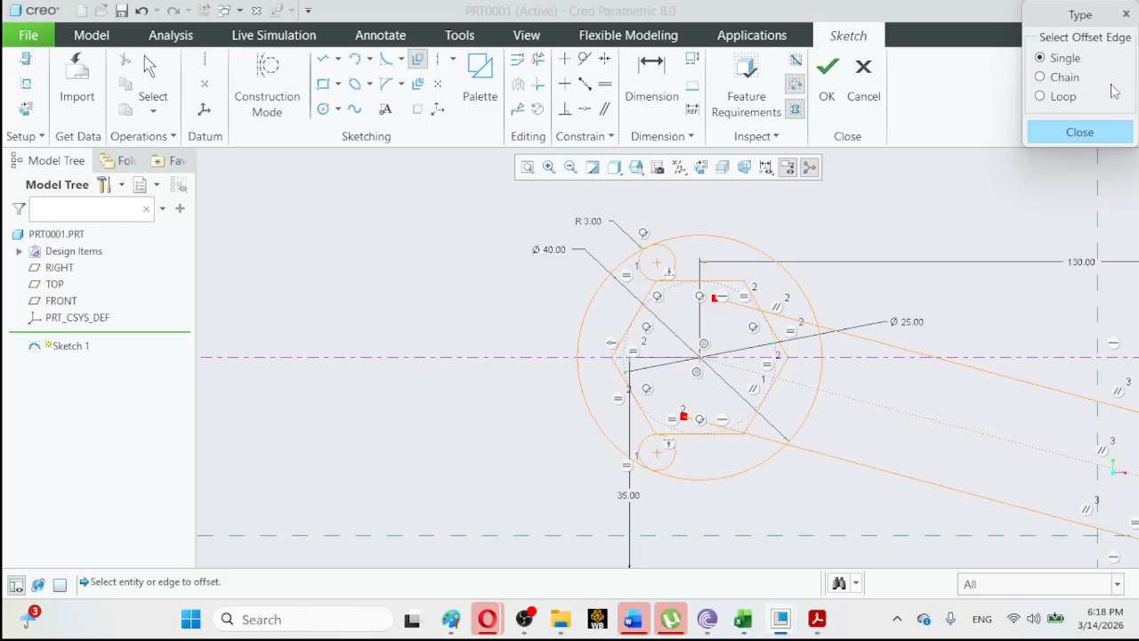
left_click(1079, 131)
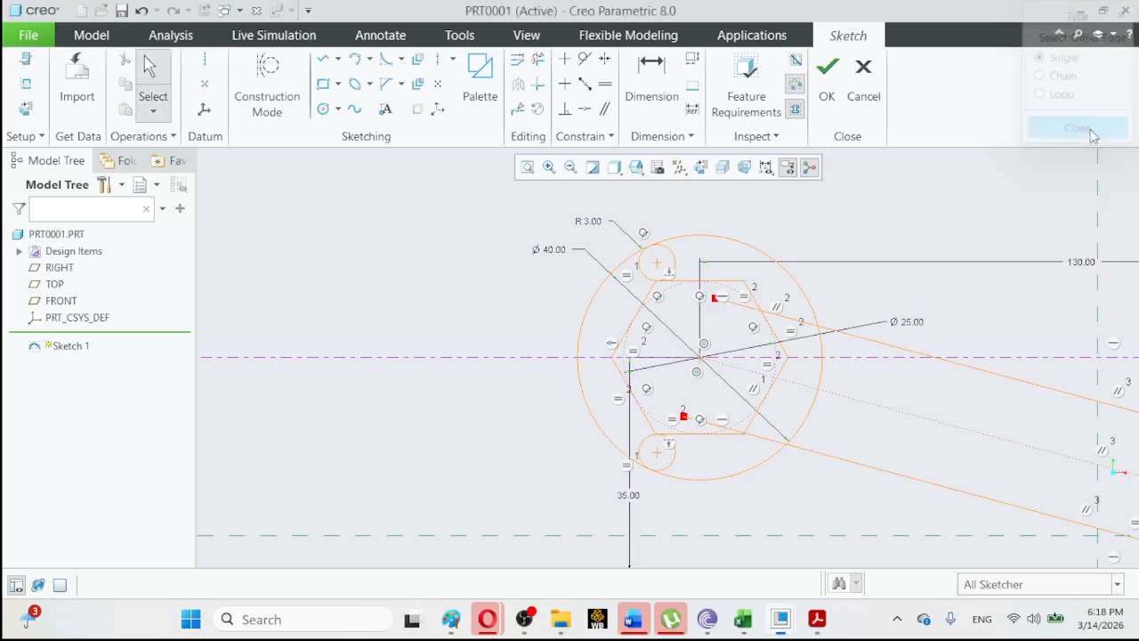
left_click(538, 60)
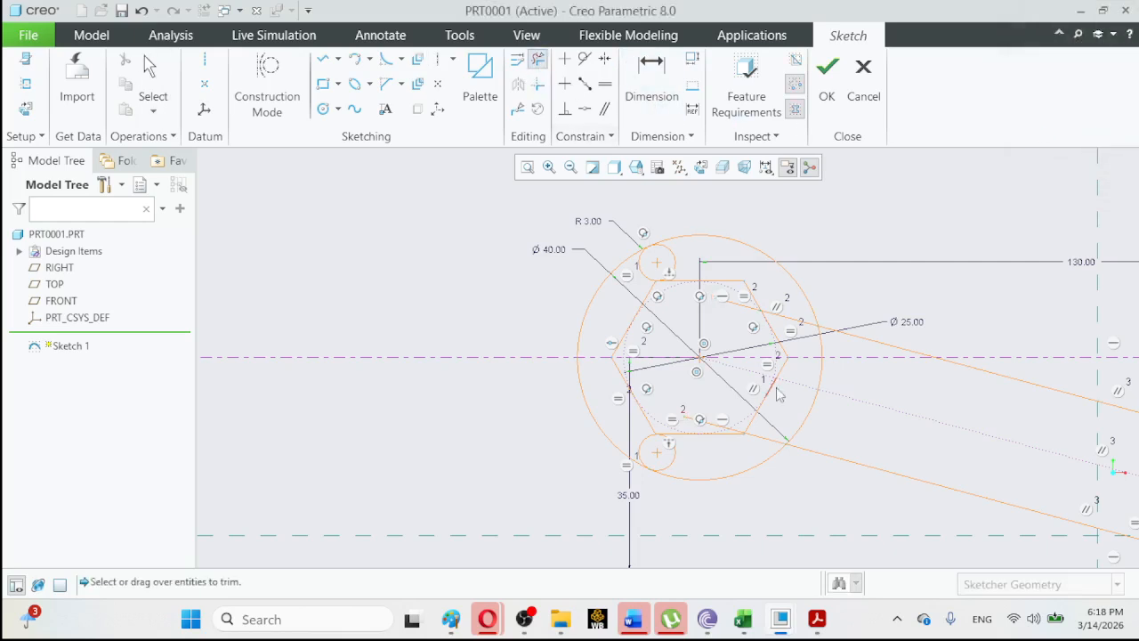
left_click(633, 257)
left_click(587, 402)
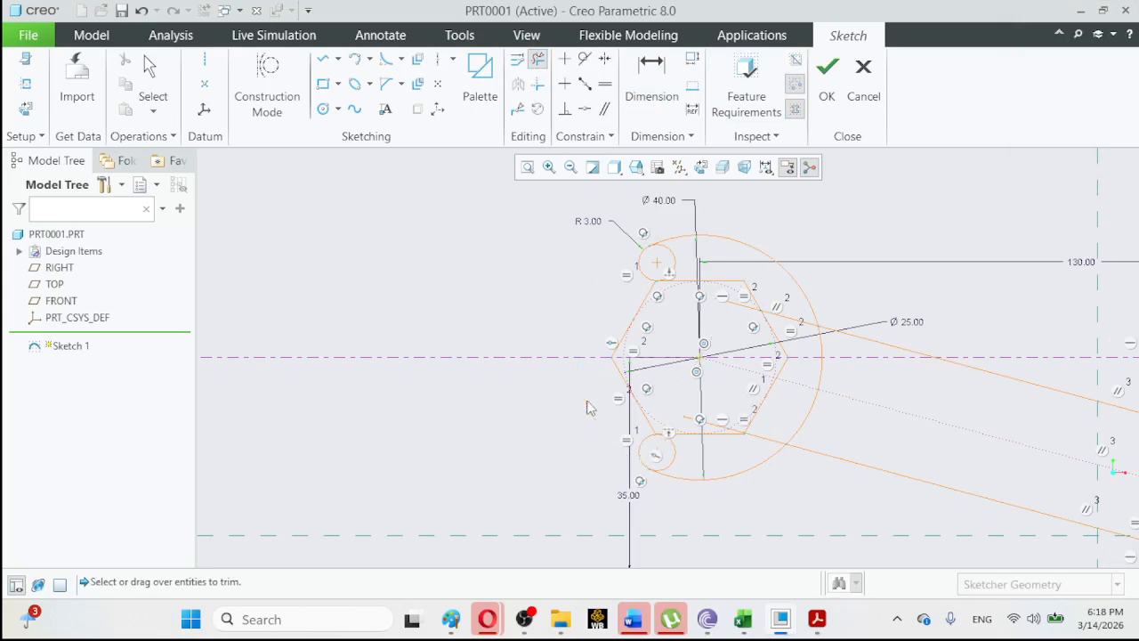
left_click(675, 459)
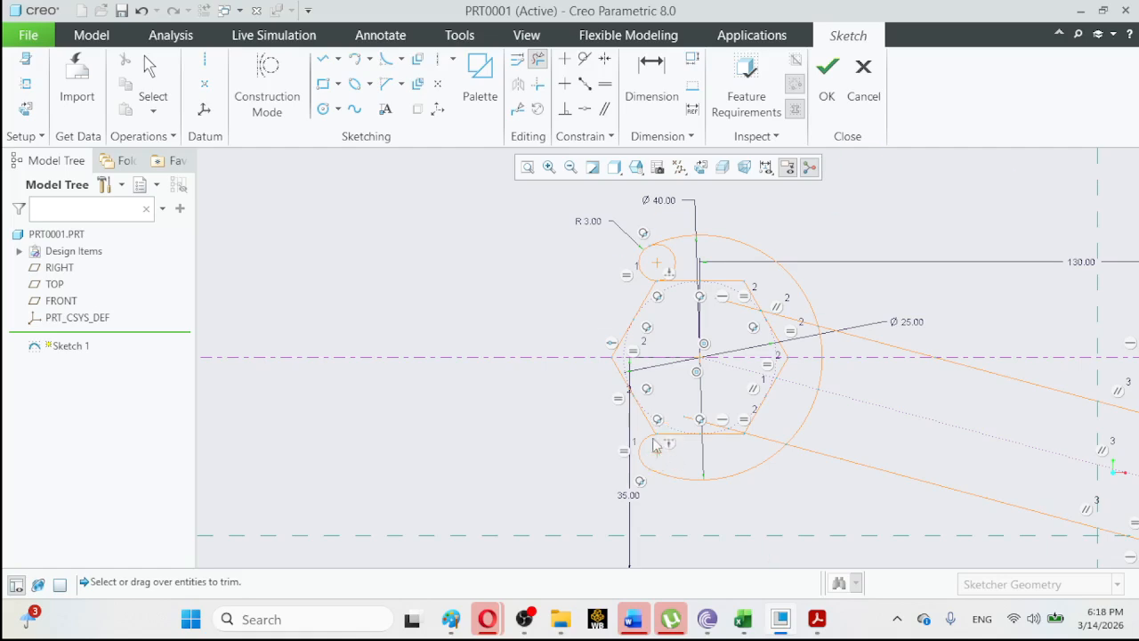
Trim the two left sides of the smaller hexagon and the inner arc of the upper R3 circle to open the jaw.
left_click(641, 413)
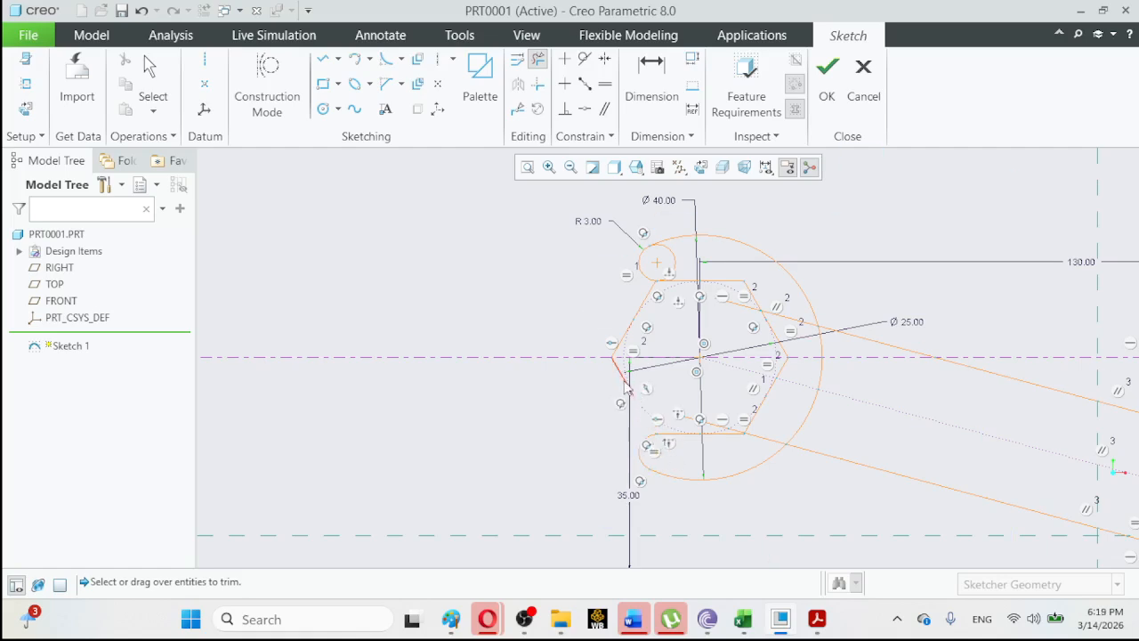
left_click(621, 345)
left_click(646, 310)
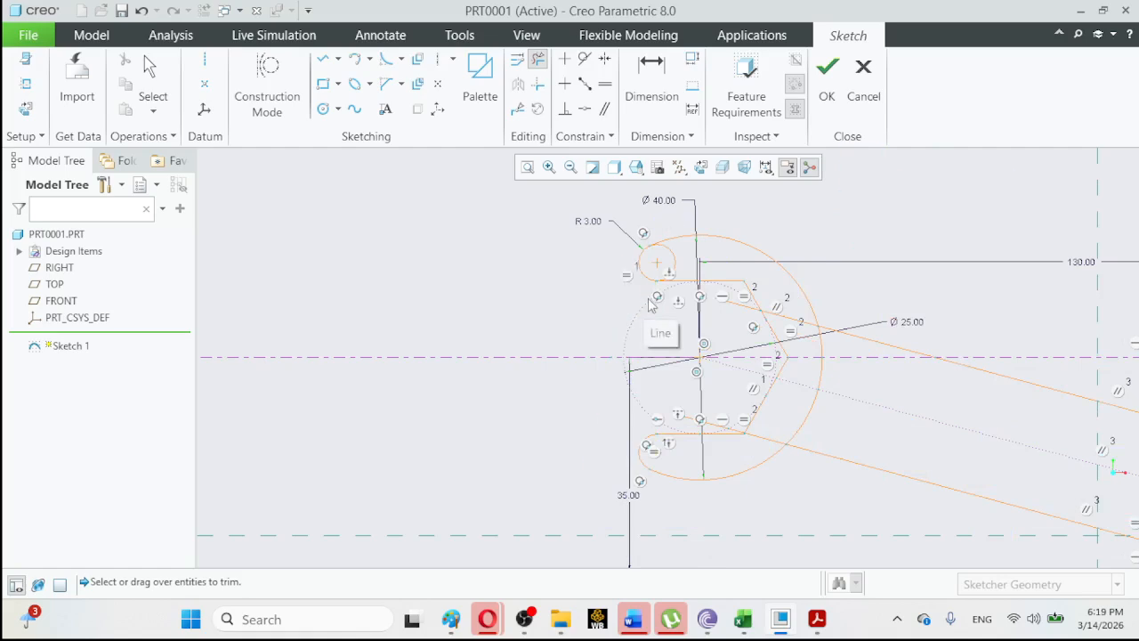
left_click(674, 259)
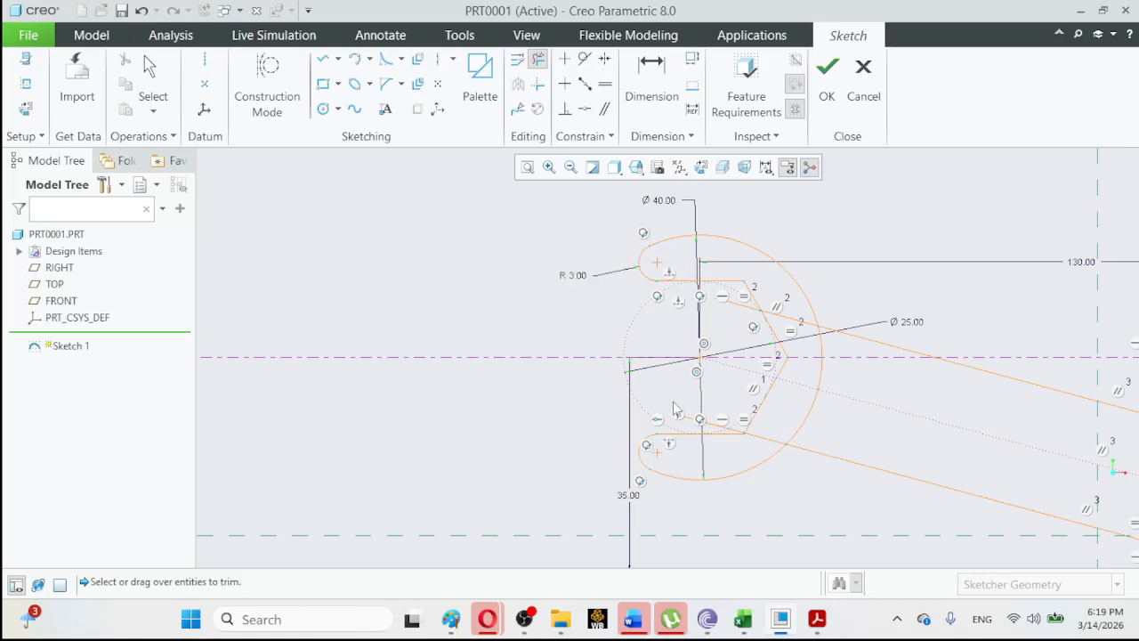
Trim the tiny line stub extending past the tangent point between the upper R3 arc and the hexagon side on the smaller jaw.
left_click(548, 168)
left_click(614, 222)
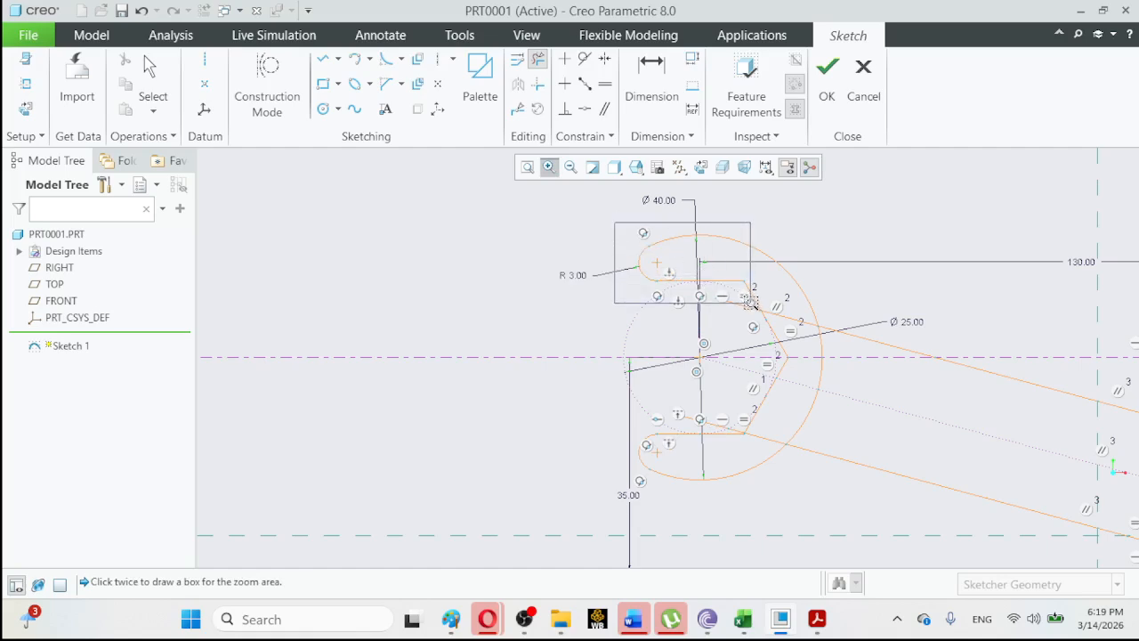
left_click(676, 288)
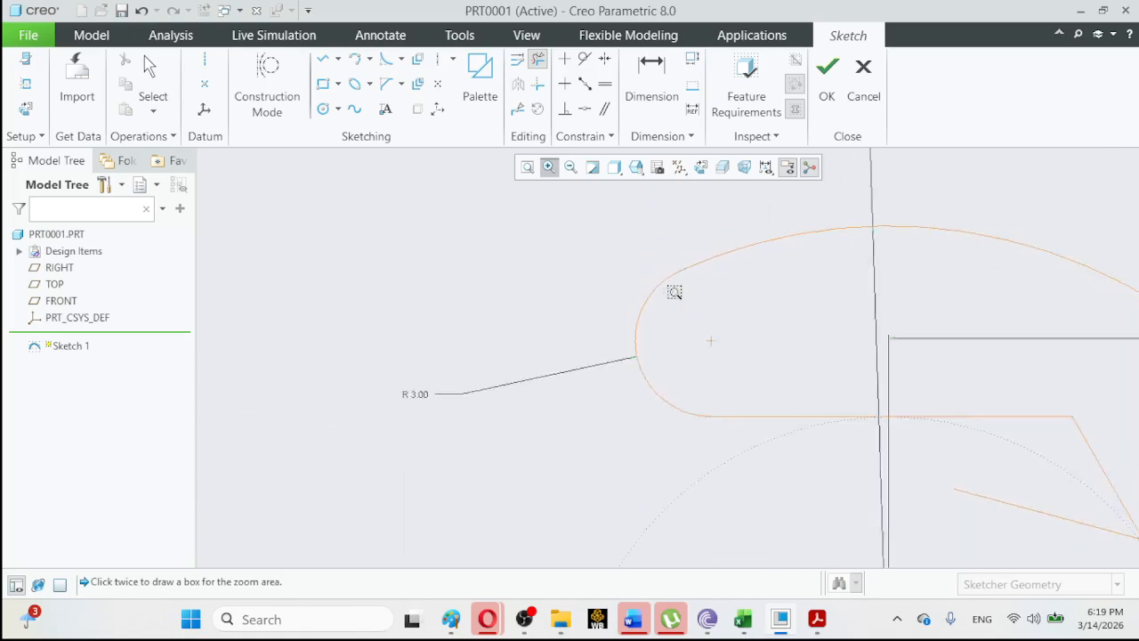
left_click(695, 459)
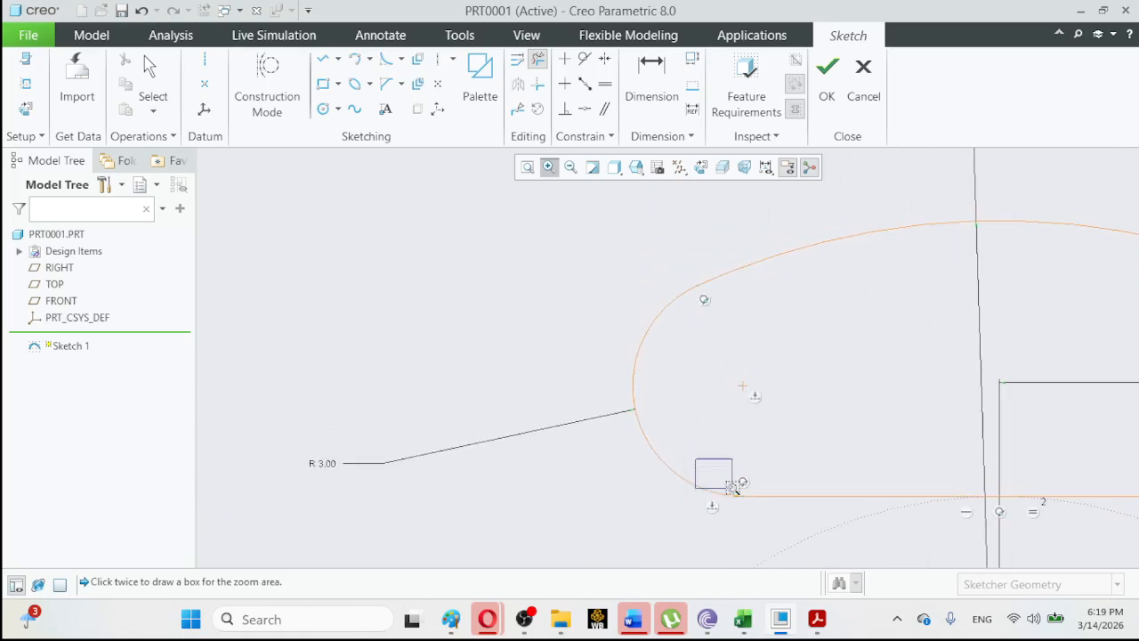
left_click(774, 527)
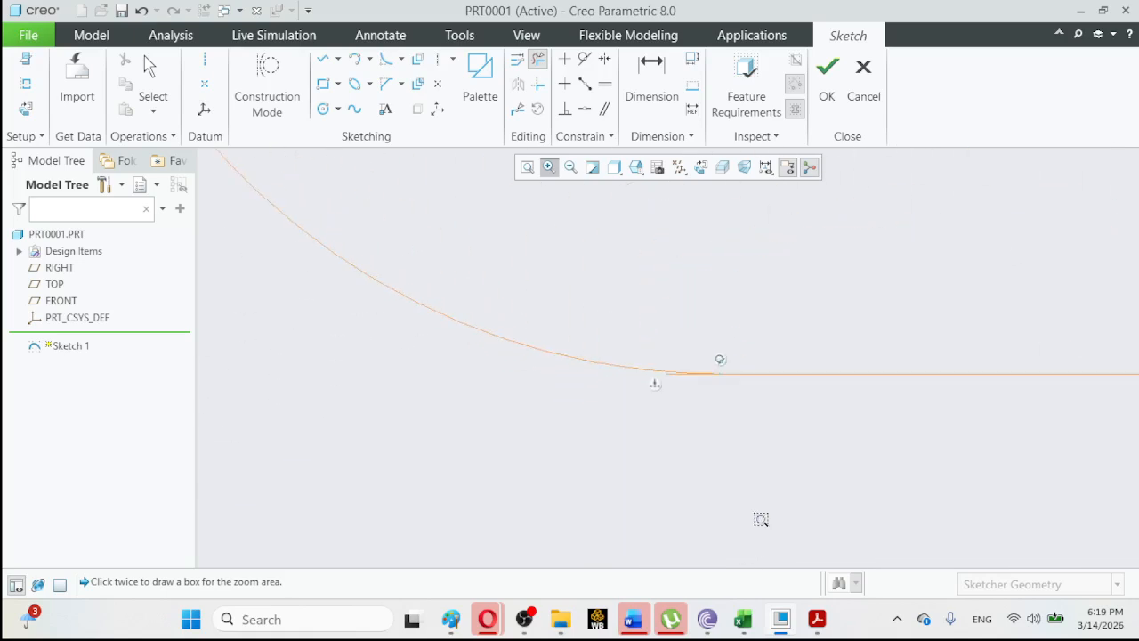
left_click(601, 315)
left_click(773, 419)
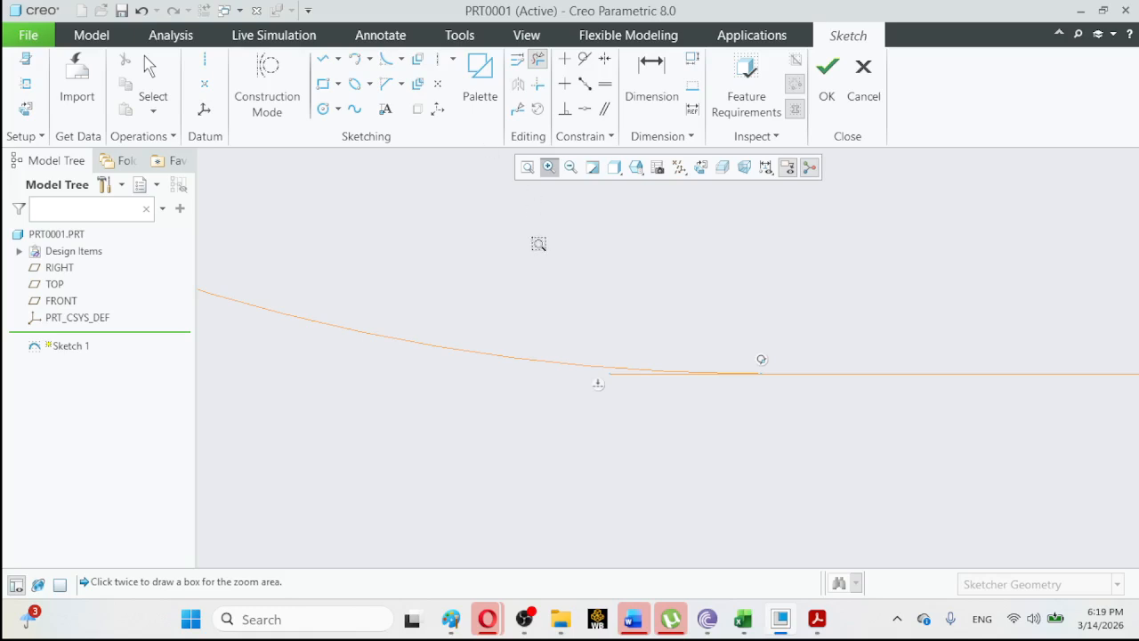
left_click(537, 59)
left_click(634, 374)
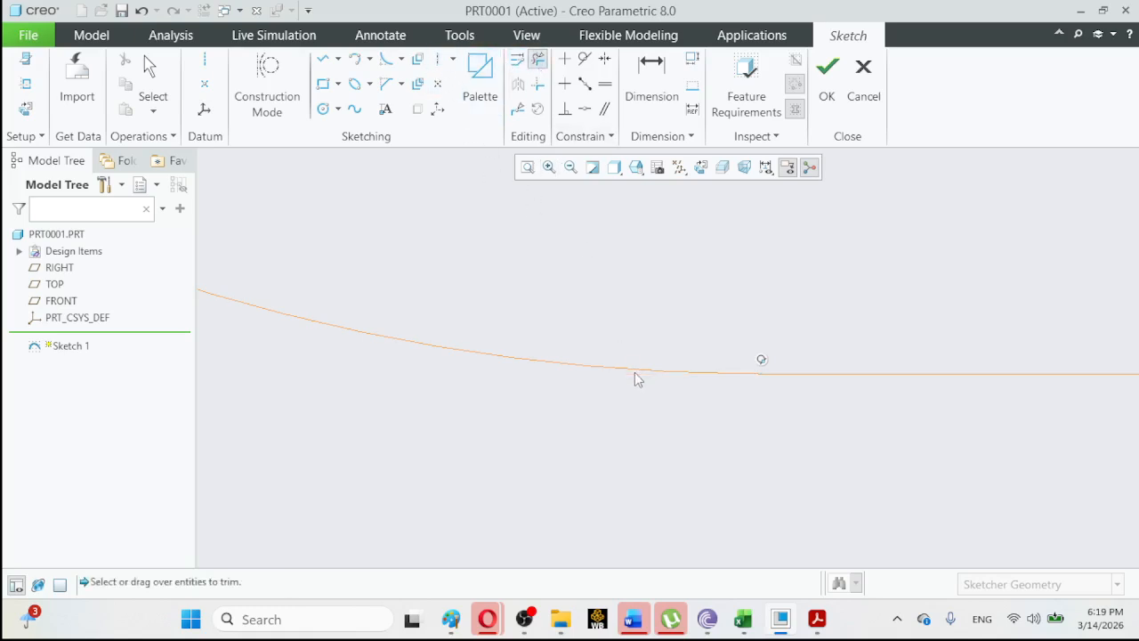
Trim the leftover line stub beyond the tangent point of the lower R3 arc on the smaller jaw.
left_click(526, 167)
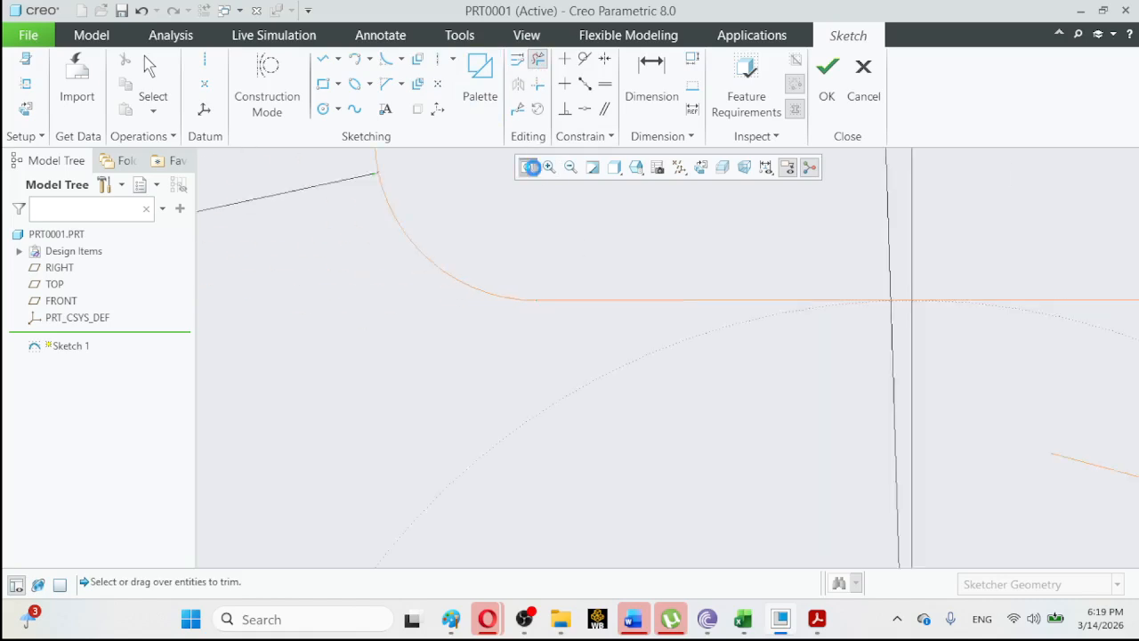
left_click(549, 170)
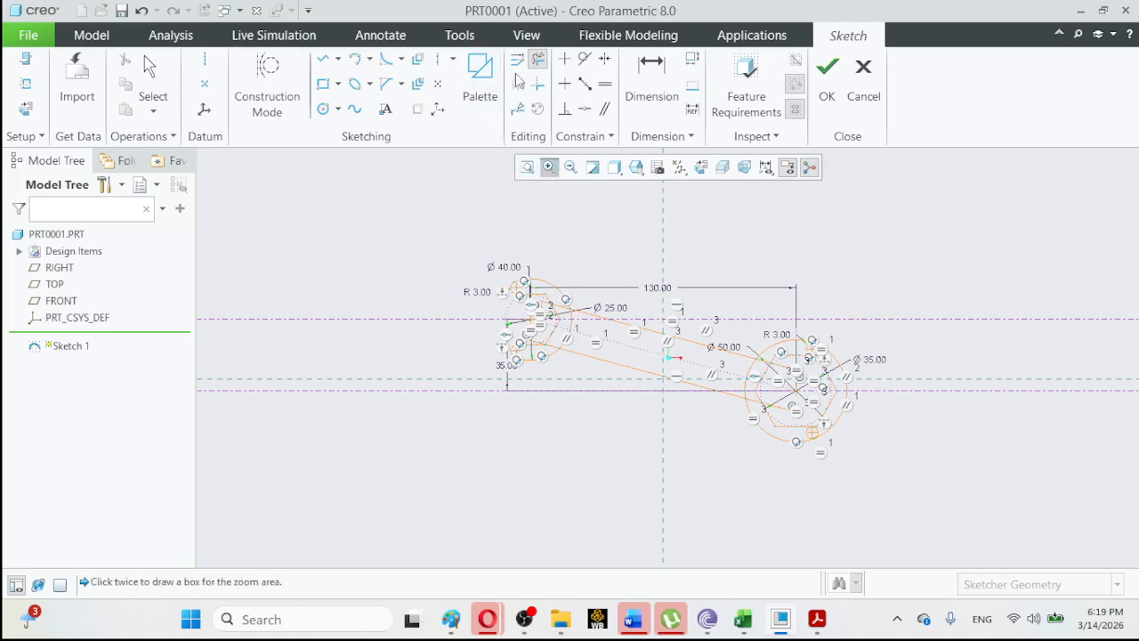
left_click(504, 334)
left_click(569, 368)
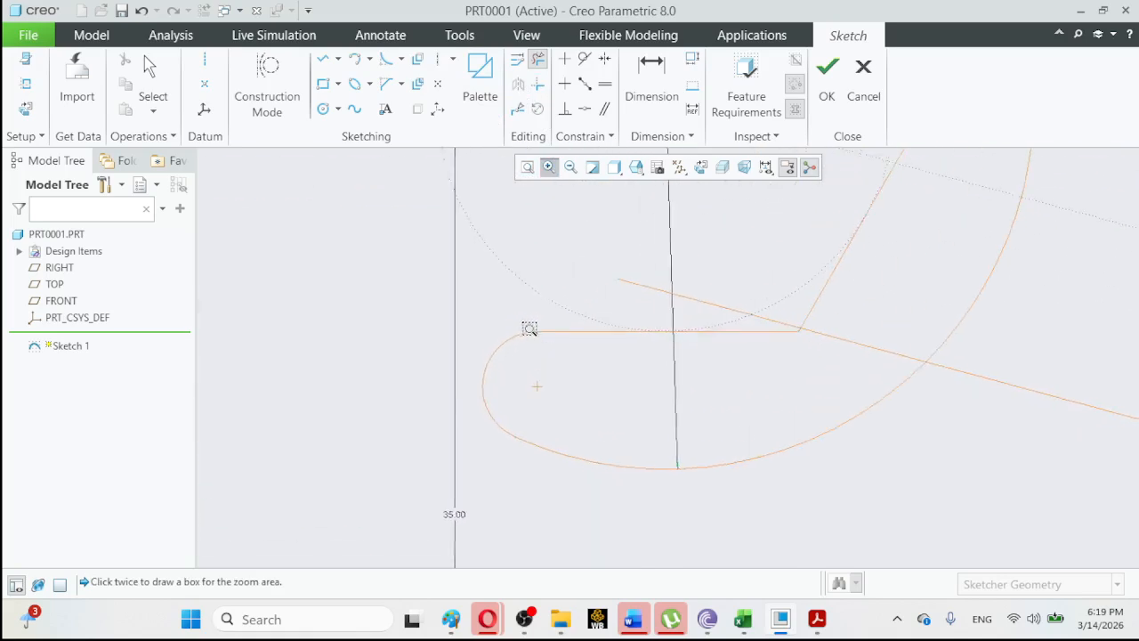
left_click(487, 300)
left_click(561, 353)
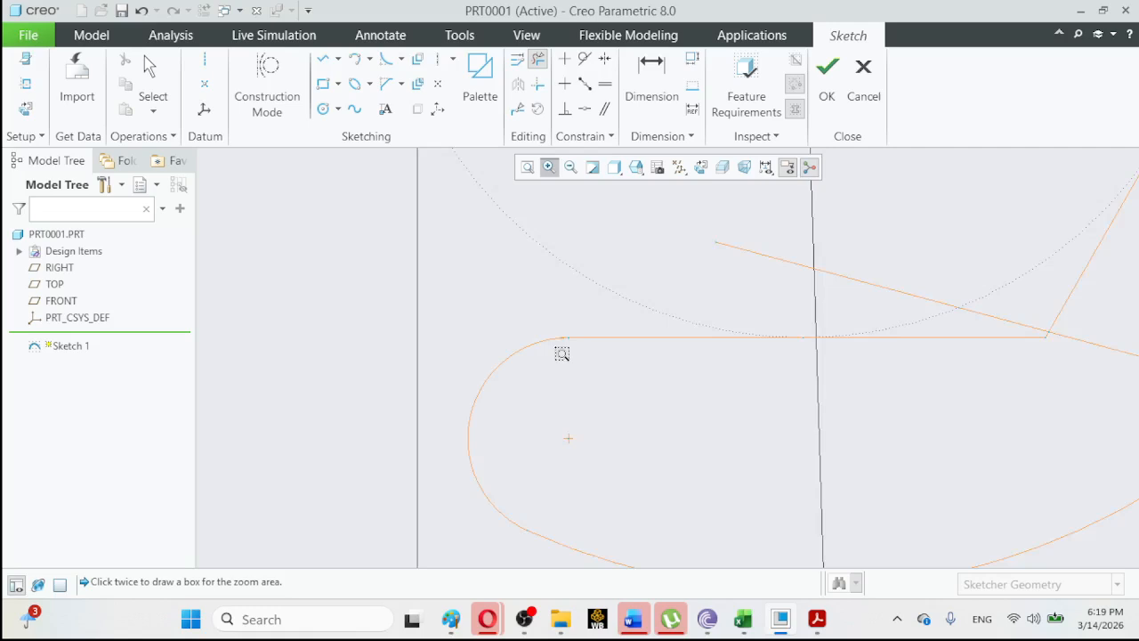
left_click(673, 340)
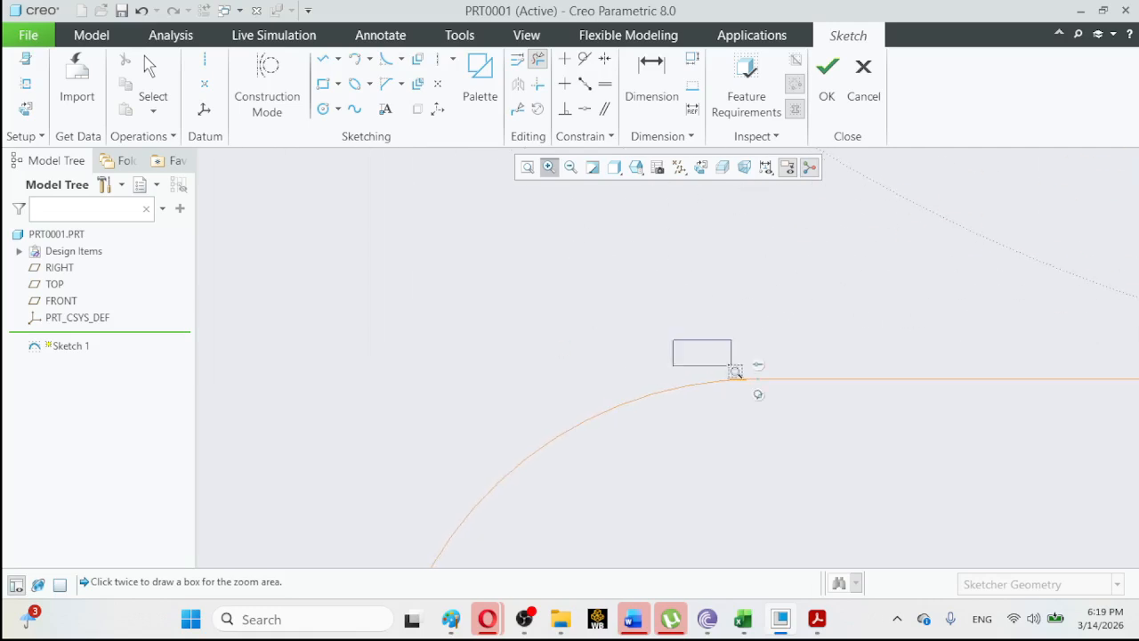
left_click(815, 419)
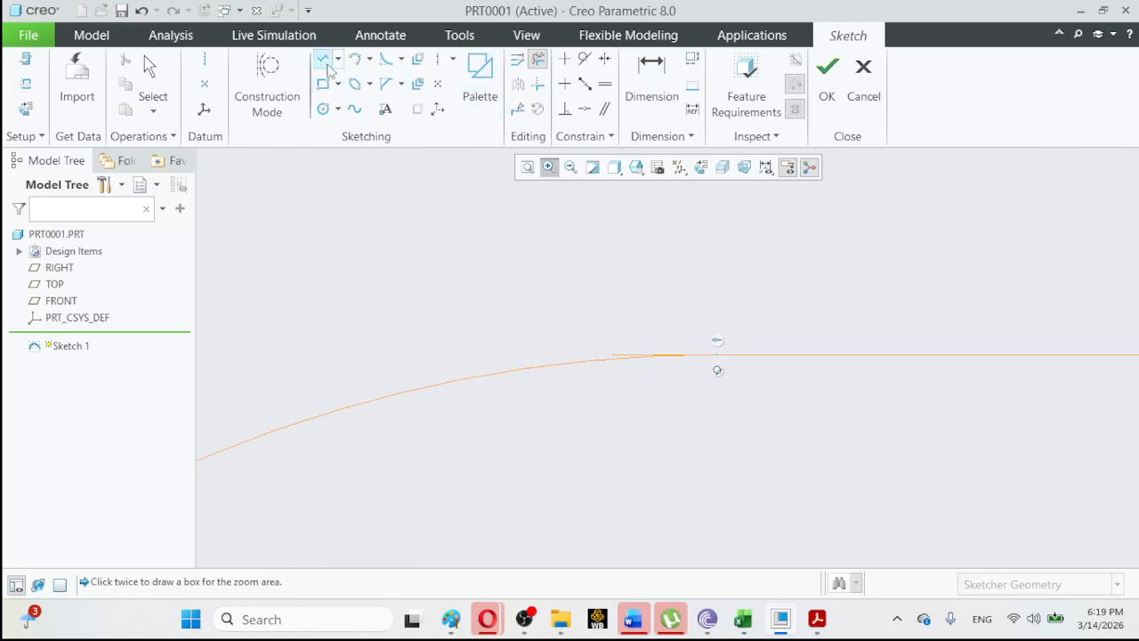
left_click(625, 354)
Trim the ends of both handle lines that run inside the smaller jaw's 40 mm arc, including the pieces crossing the hexagon.
left_click(528, 167)
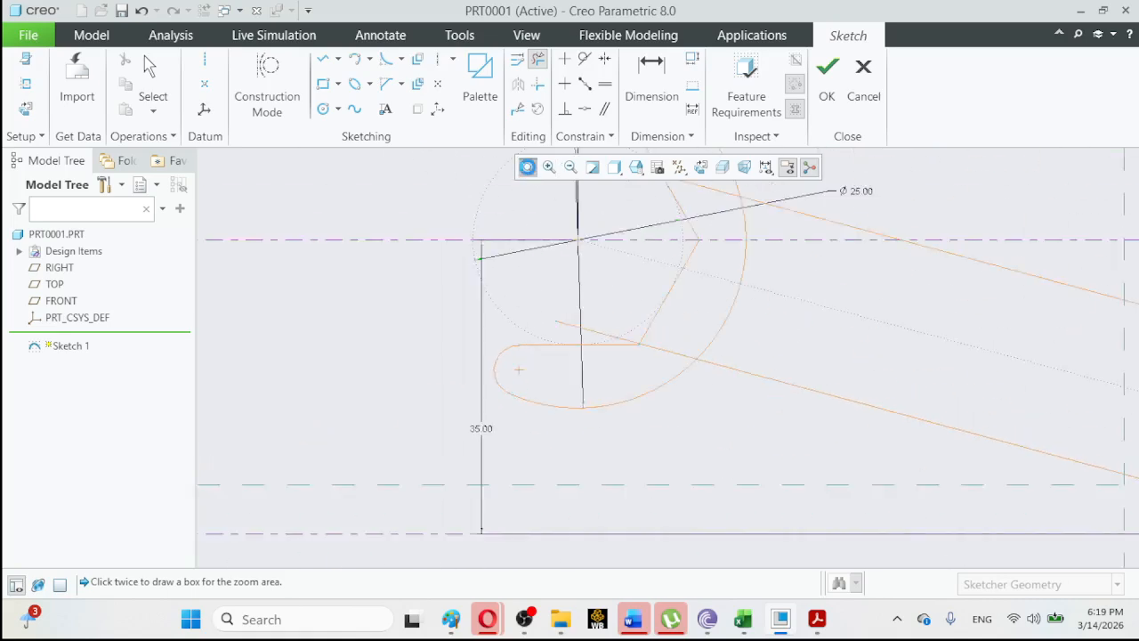
left_click(548, 166)
left_click(530, 282)
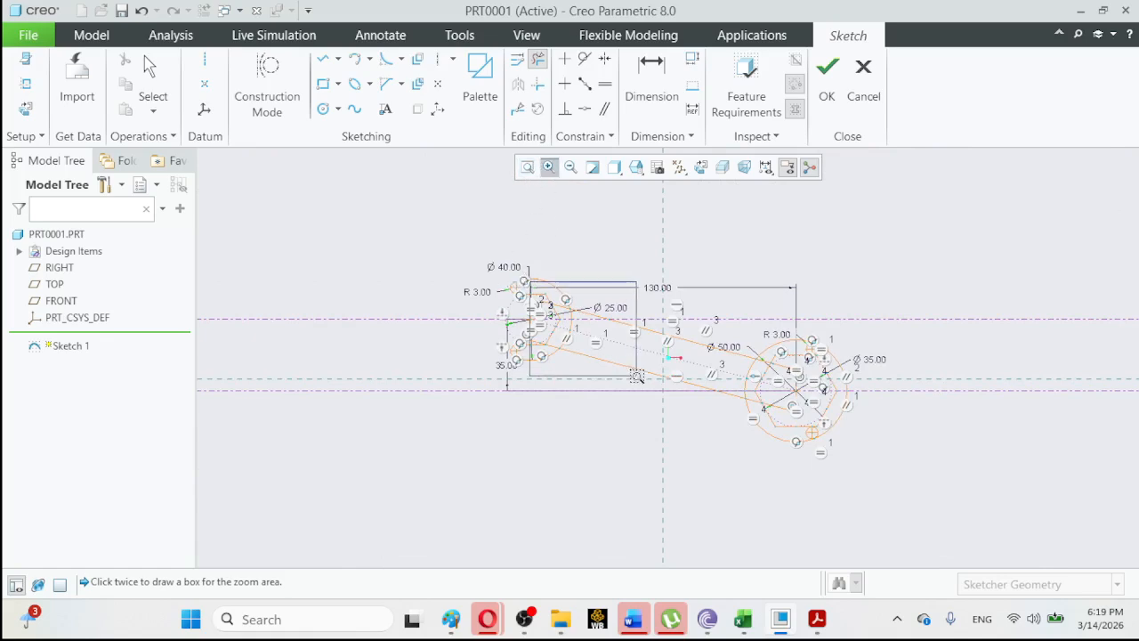
left_click(608, 375)
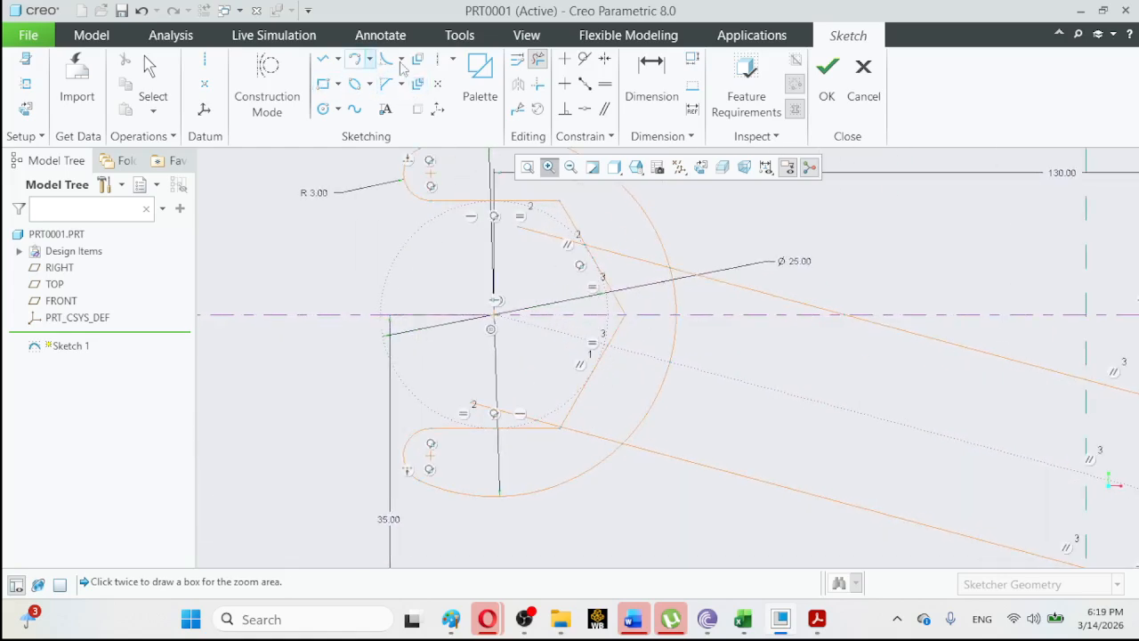
left_click(538, 59)
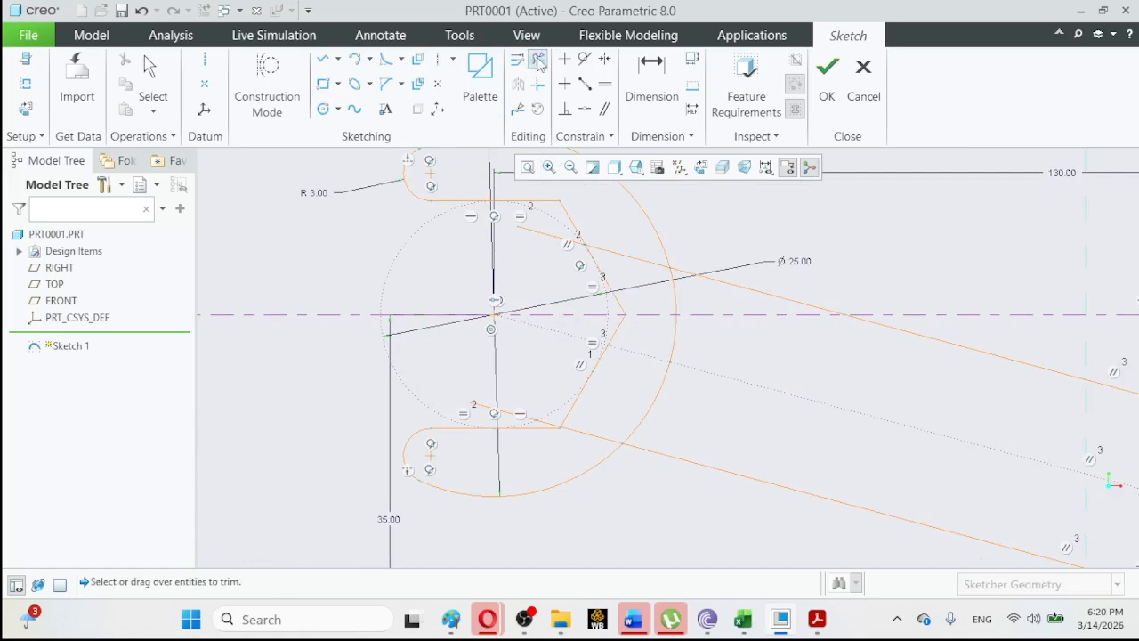
left_click(648, 269)
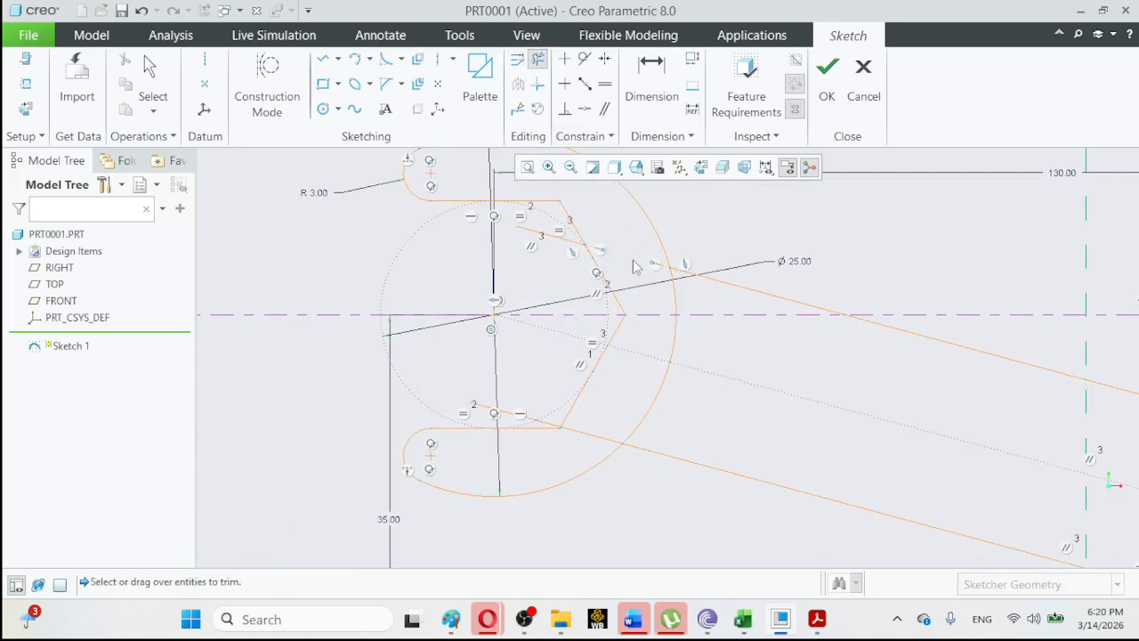
left_click(560, 238)
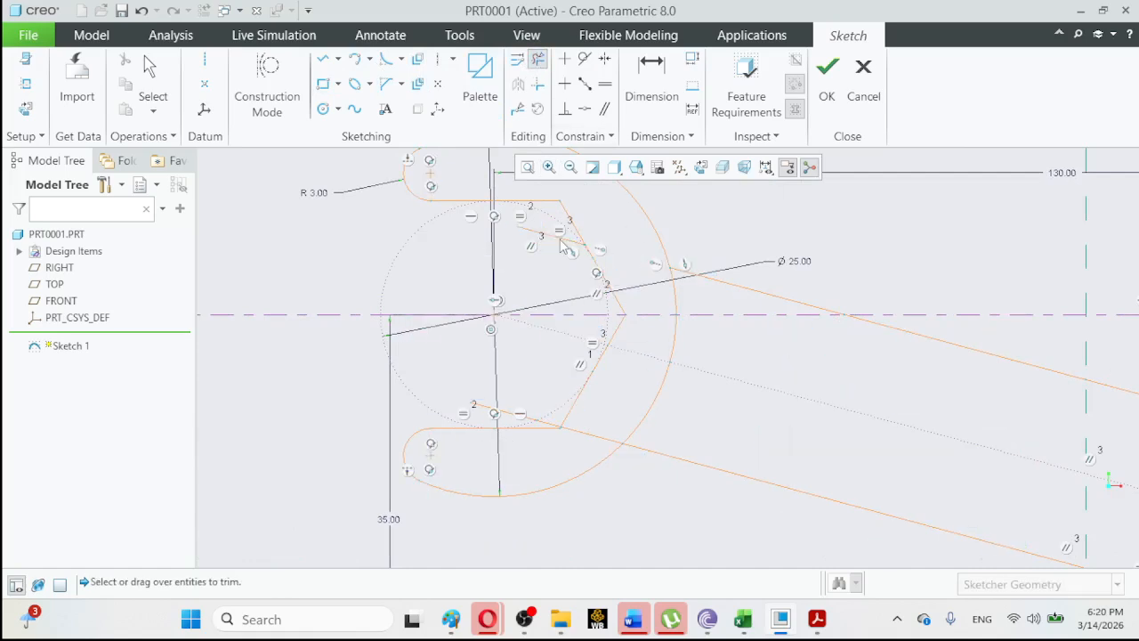
left_click(550, 427)
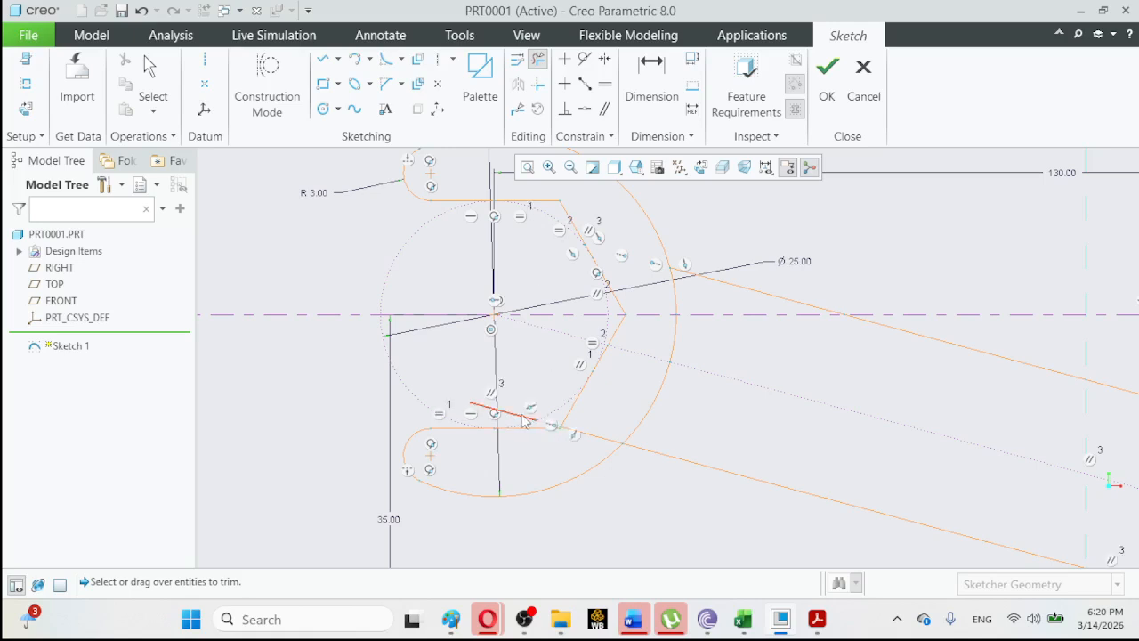
left_click(521, 419)
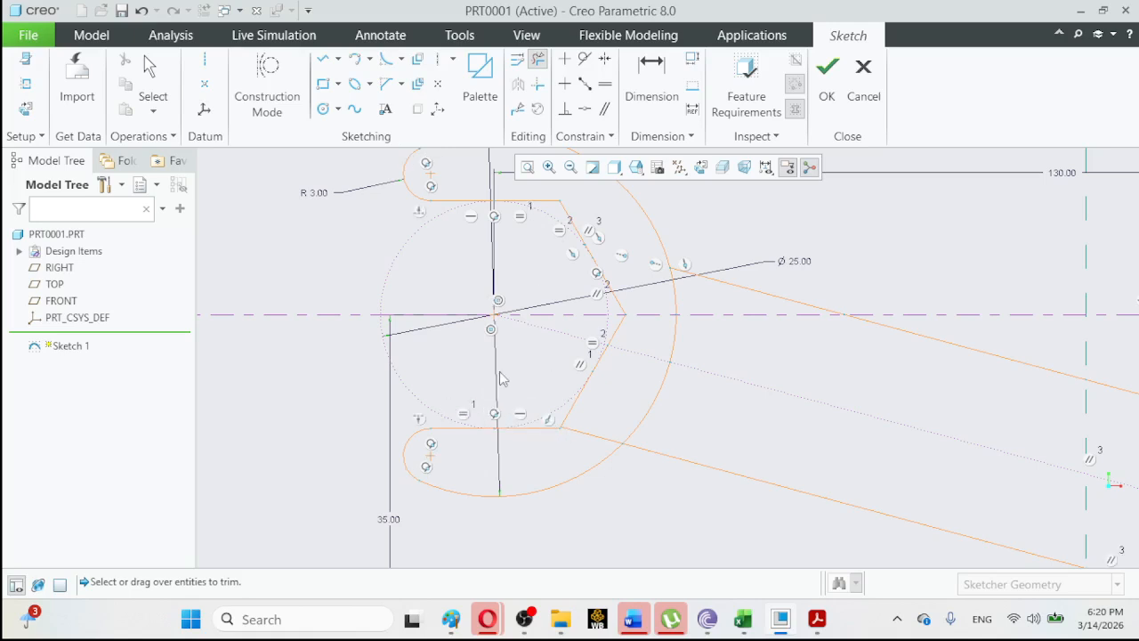
left_click(601, 444)
Trim the 50 mm circle's right arc between the two R3 circles and the inner arcs of both R3 circles.
left_click(527, 167)
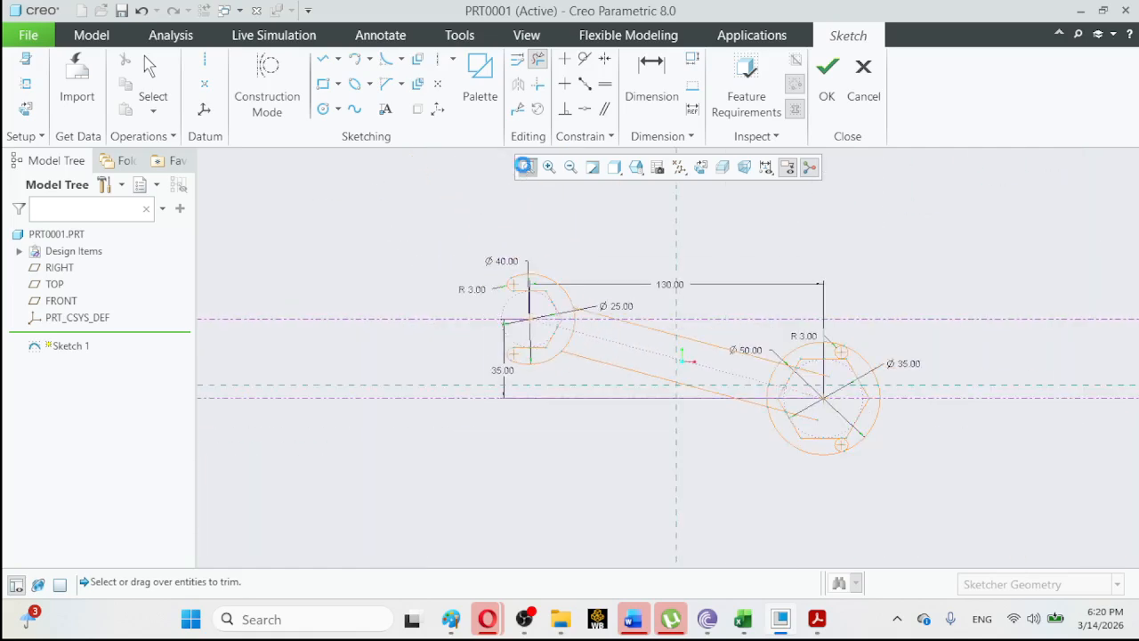
left_click(549, 167)
left_click(746, 337)
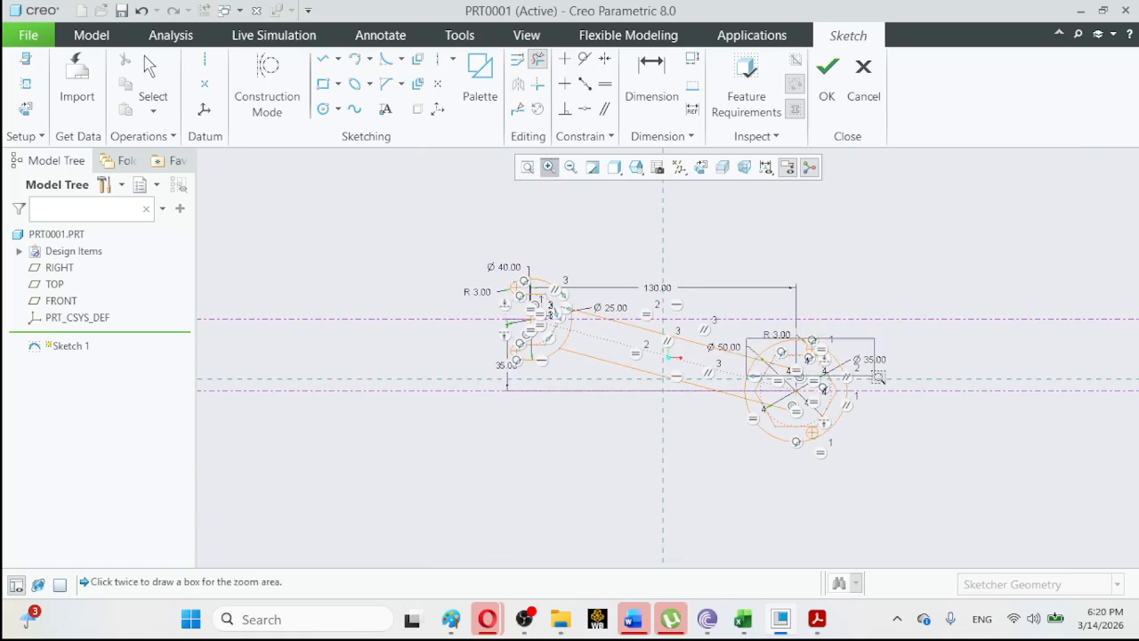
left_click(930, 450)
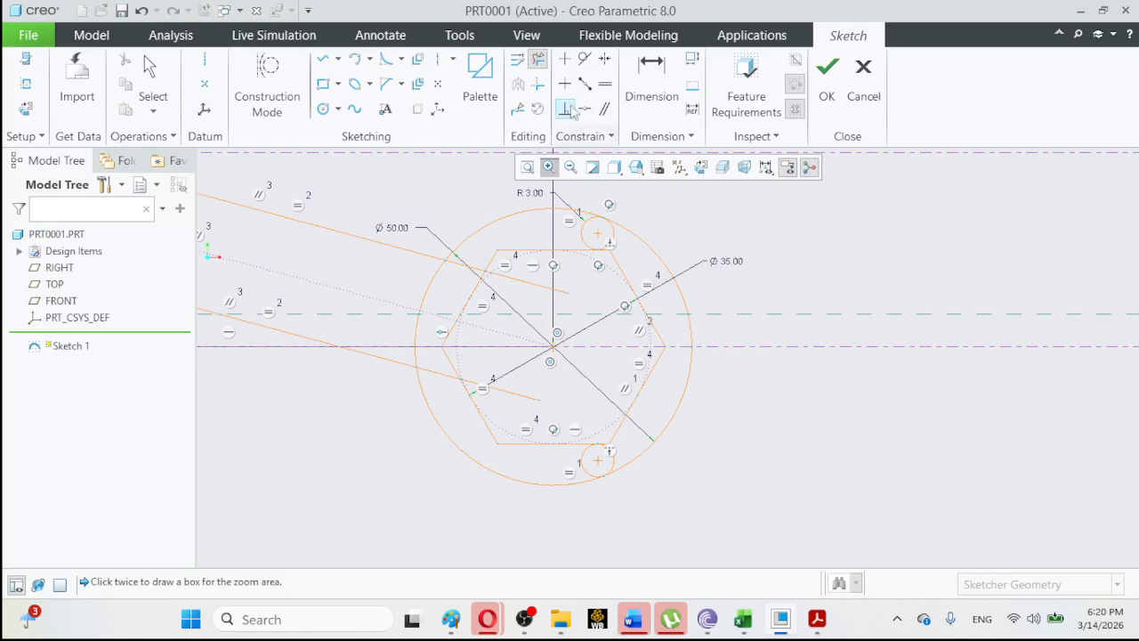
left_click(540, 61)
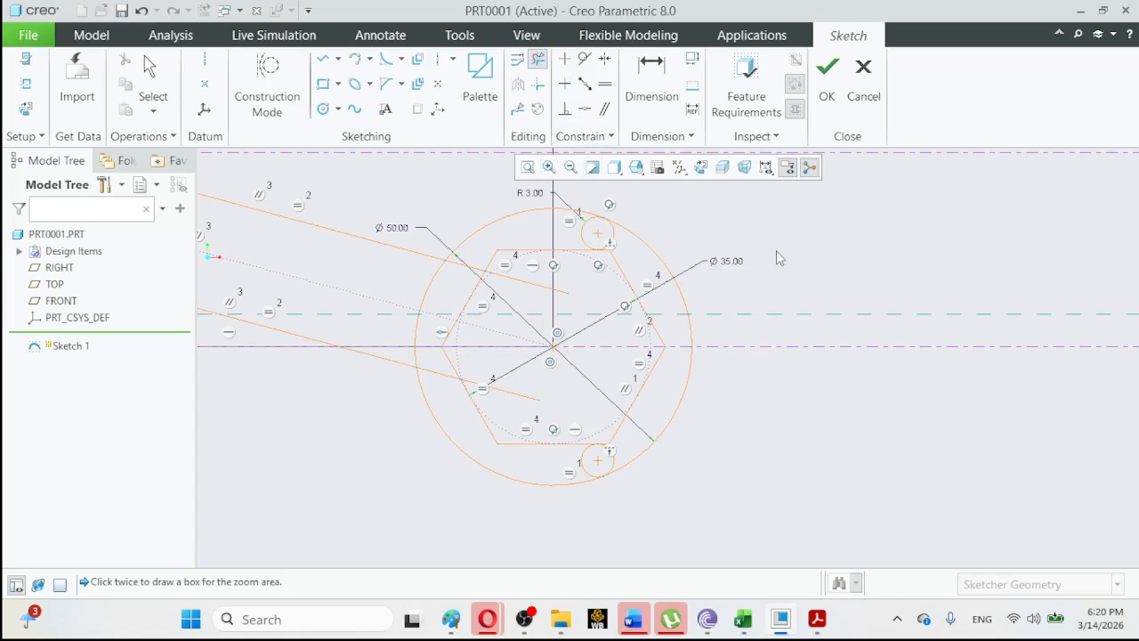
left_click(632, 239)
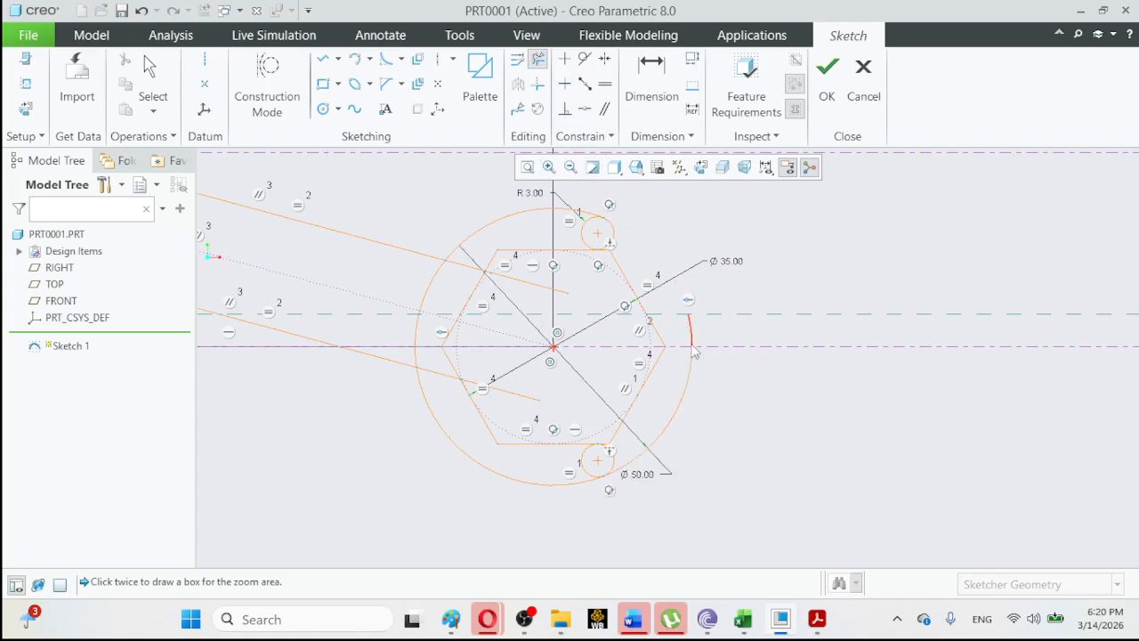
left_click(692, 336)
left_click(683, 398)
left_click(583, 465)
left_click(588, 237)
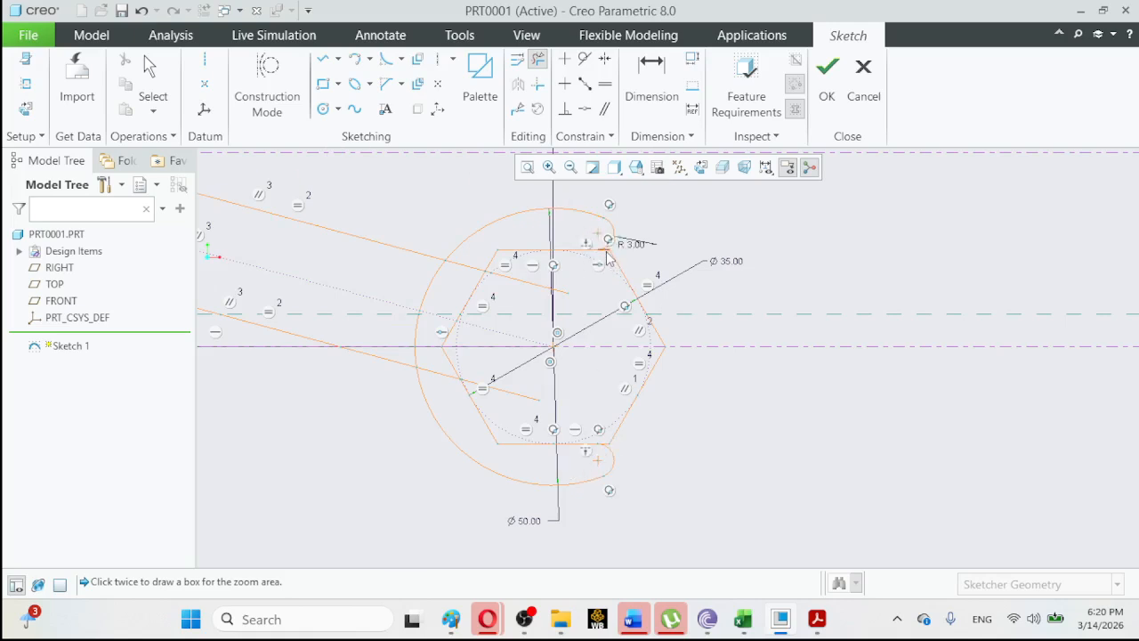
Trim the two right sides of the larger hexagon and the short stub beyond the upper R3 arc to open the jaw.
left_click(606, 255)
left_click(614, 268)
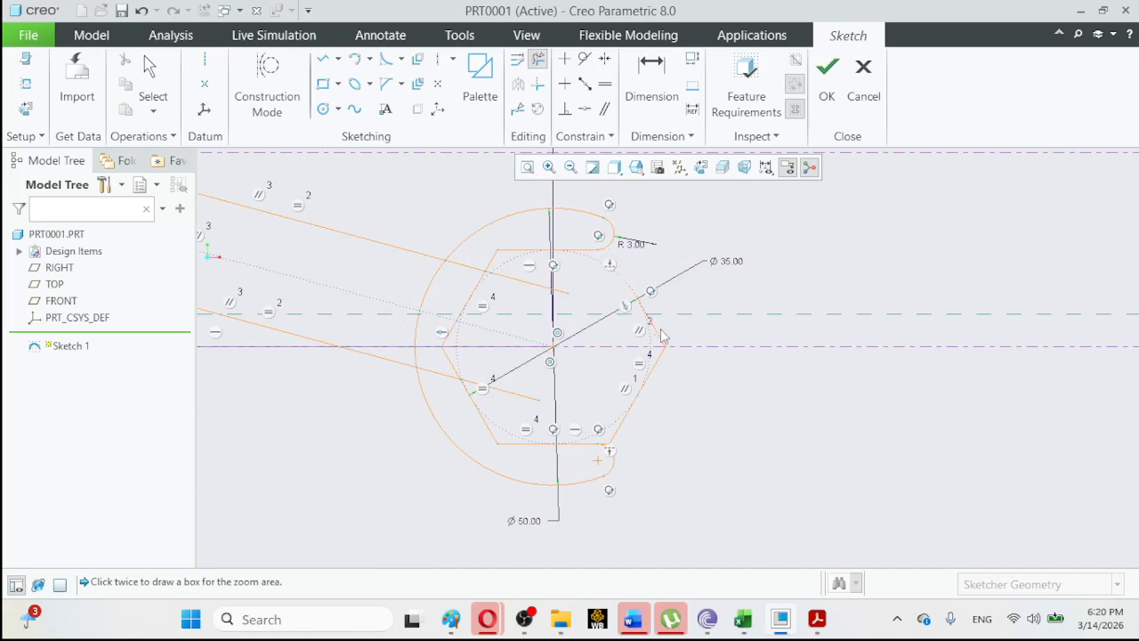
left_click(653, 331)
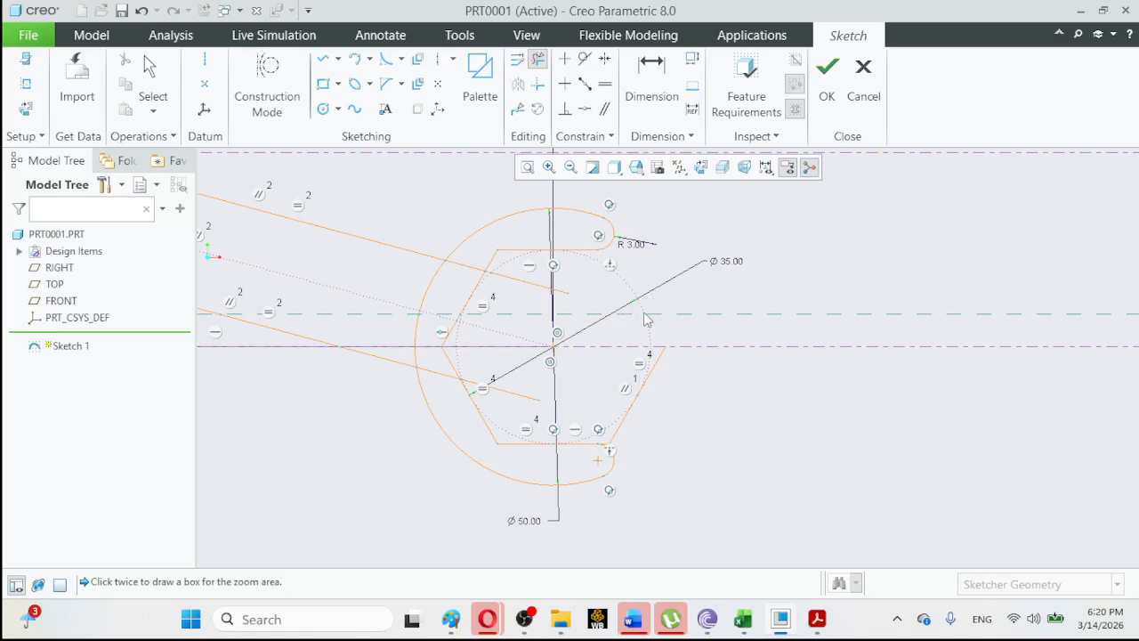
left_click(627, 425)
Trim the ends of both handle lines inside the larger jaw's 50 mm arc, including the leftover stub by the hexagon's upper-left side.
left_click(501, 398)
left_click(442, 377)
left_click(461, 272)
left_click(532, 289)
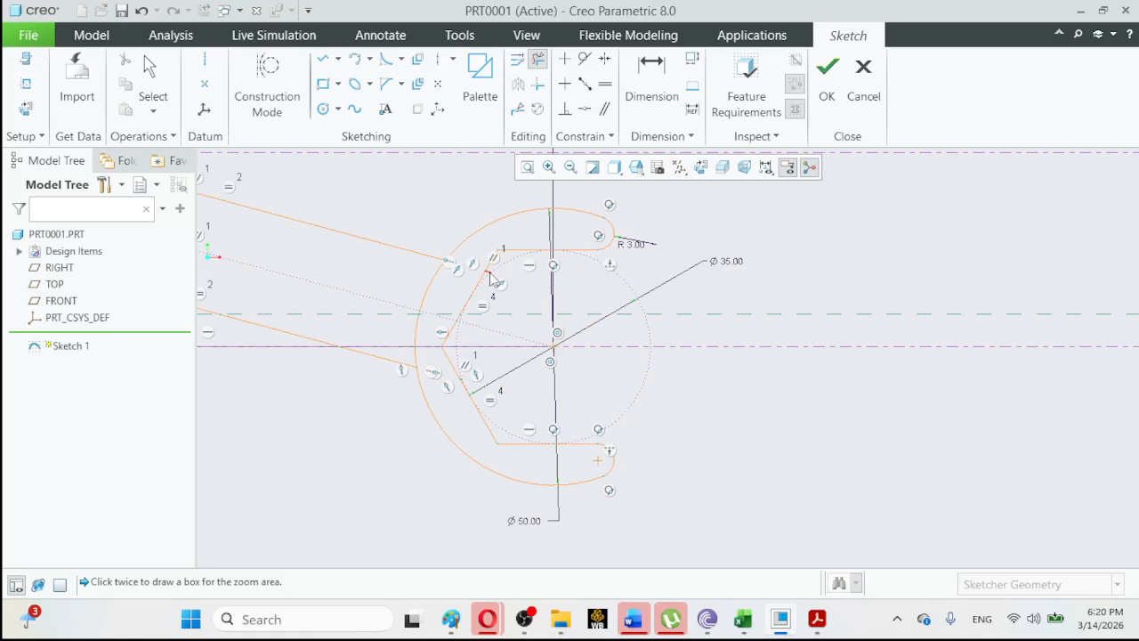
left_click(492, 279)
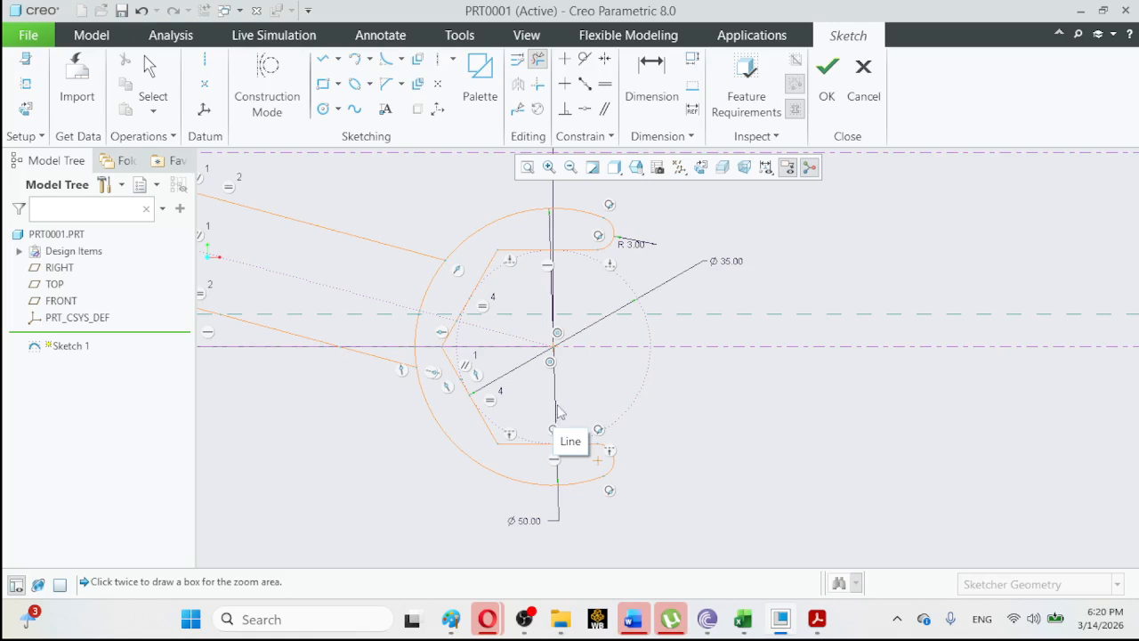
Delete the tiny leftover line segment between the 25 mm construction circle and the upper slanted hexagon side on the smaller jaw.
left_click(527, 167)
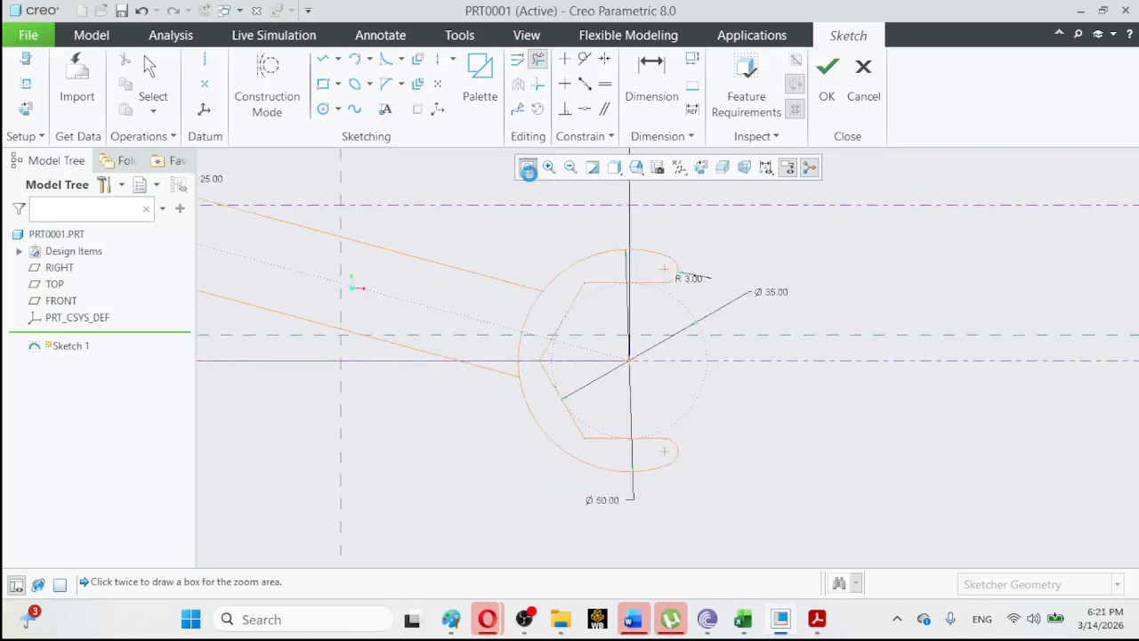
left_click(153, 80)
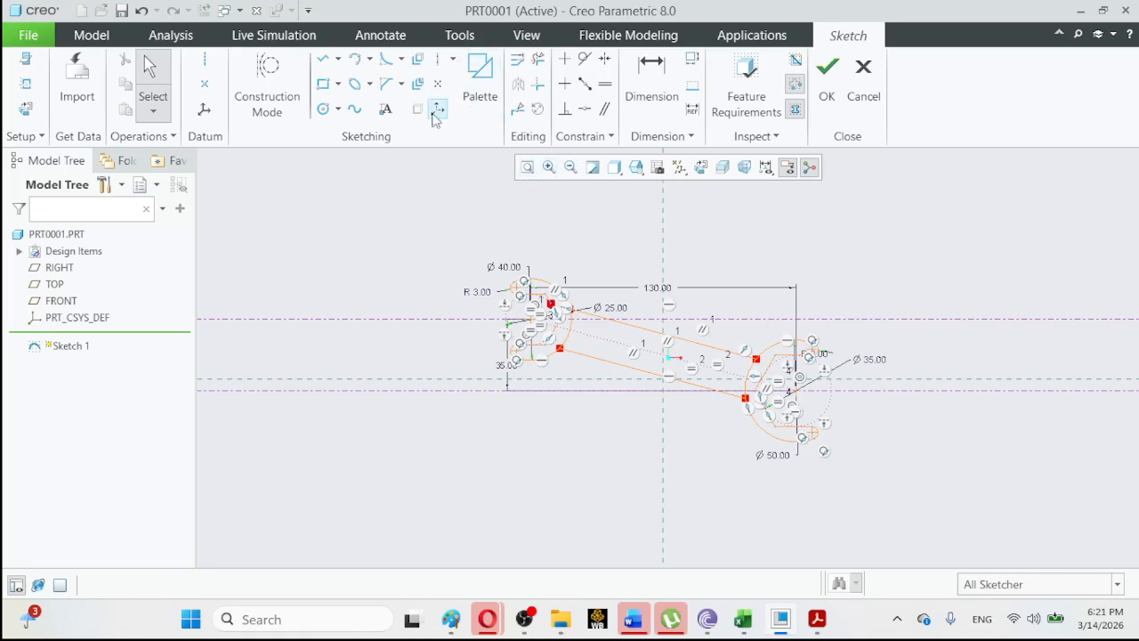
left_click(550, 172)
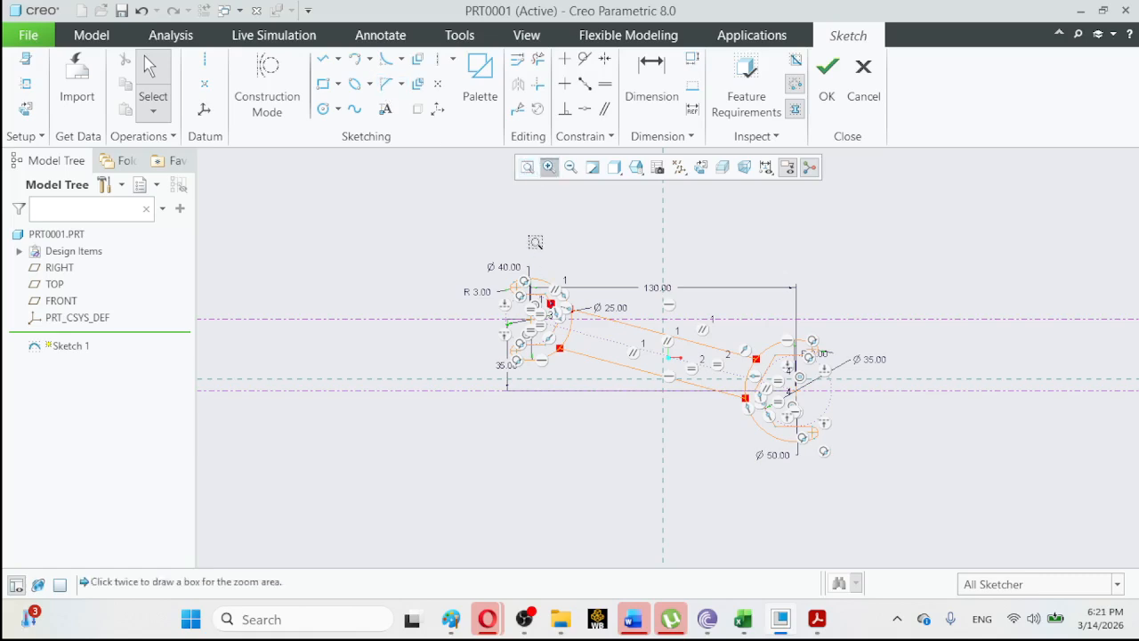
left_click(537, 266)
left_click(597, 389)
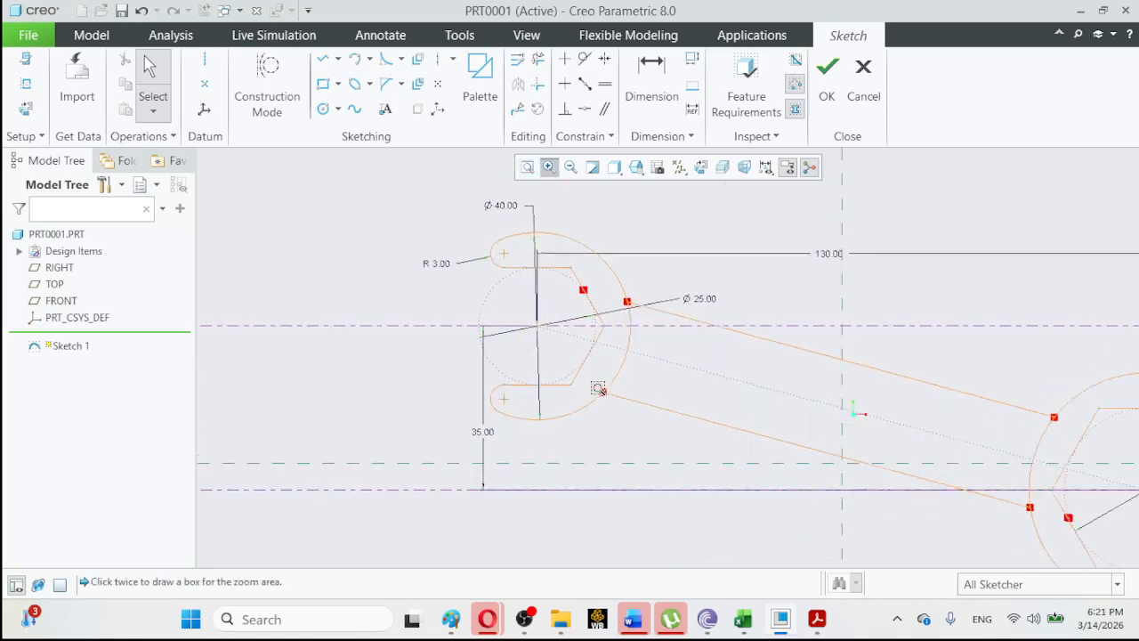
left_click(549, 167)
left_click(596, 263)
left_click(647, 295)
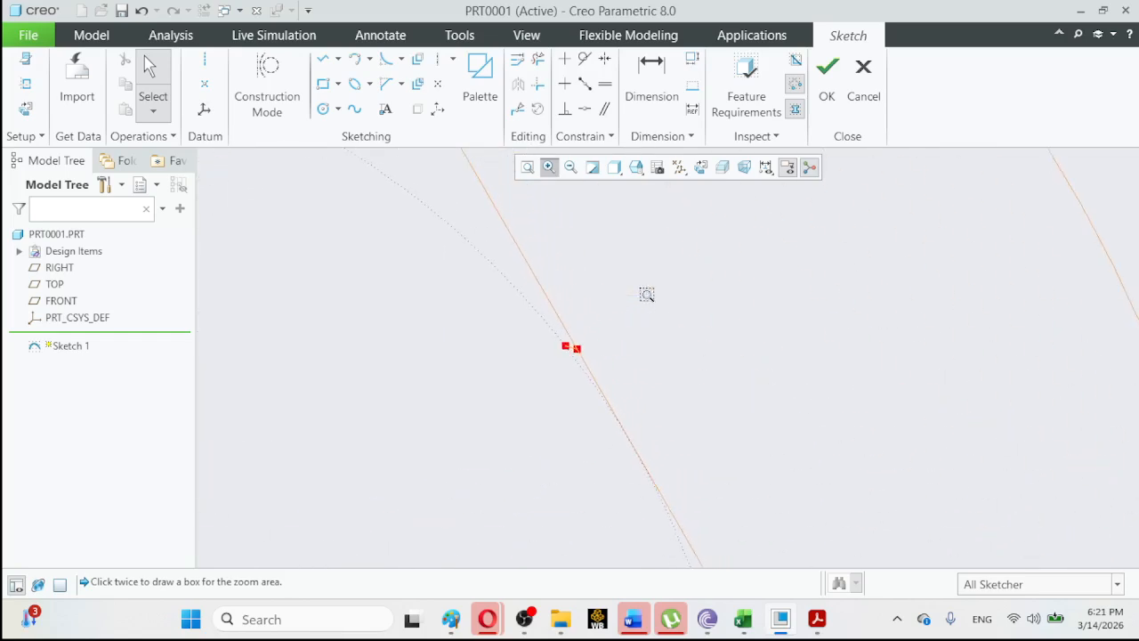
left_click(539, 326)
left_click(663, 387)
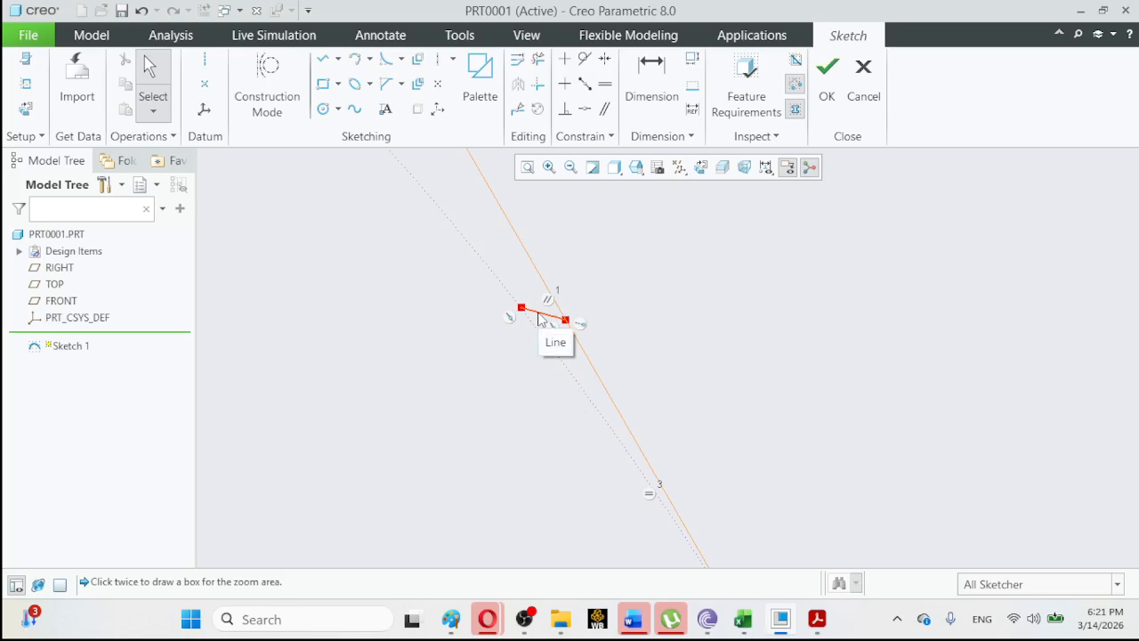
left_click(539, 318)
key("Delete")
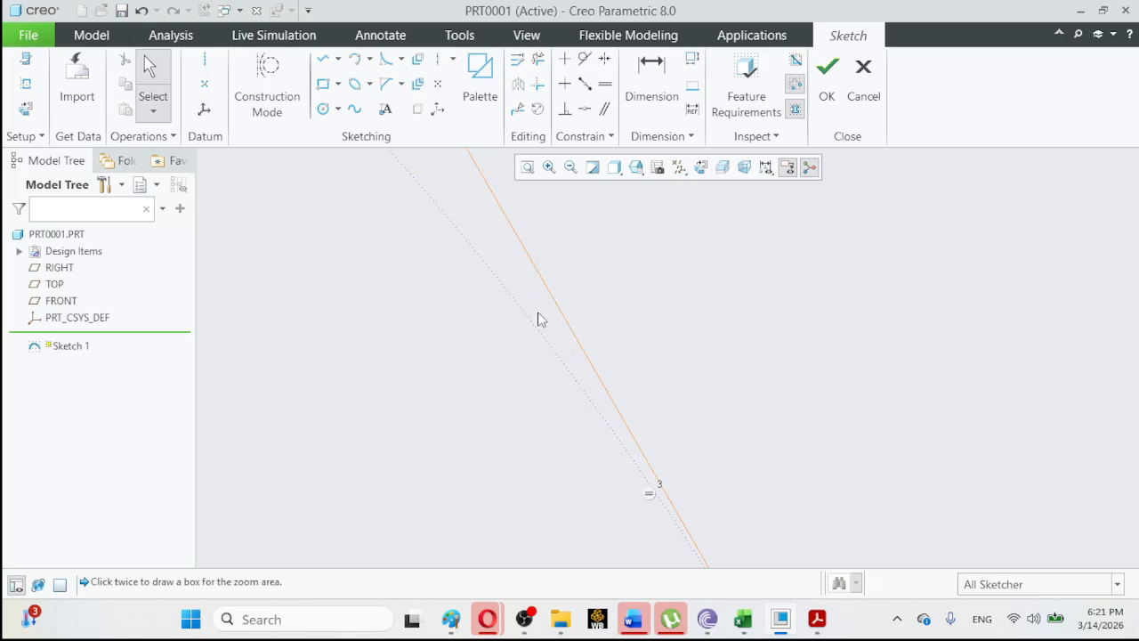
Compare the smaller jaw and its handle line endpoints with the EX2-13 metric wrench drawing in the PDF in Acrobat.
left_click(528, 167)
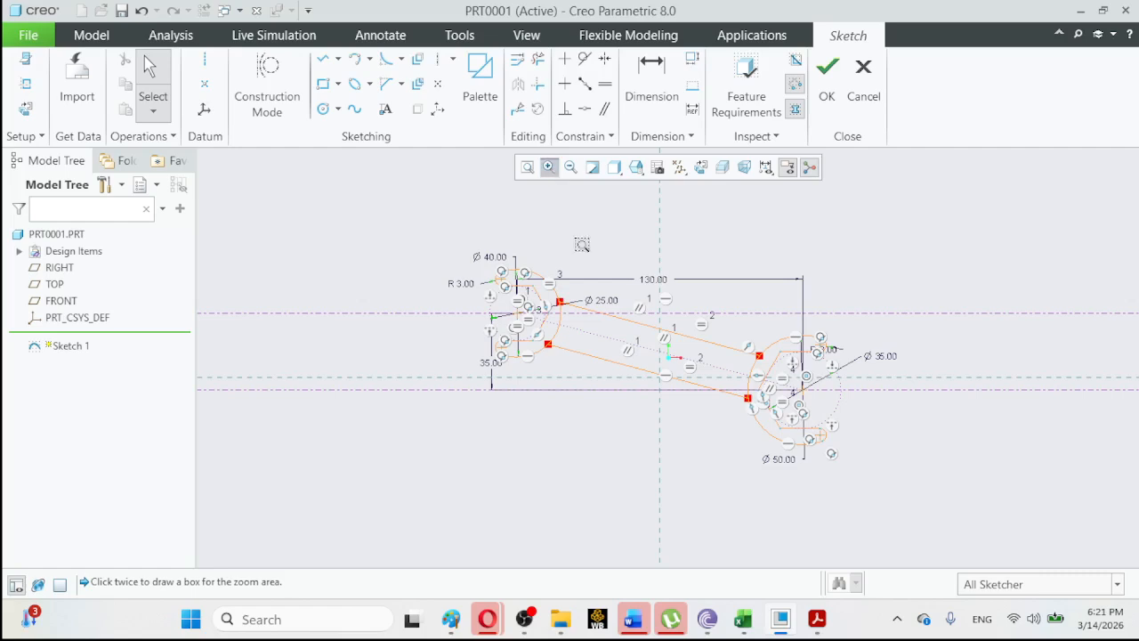
left_click(523, 274)
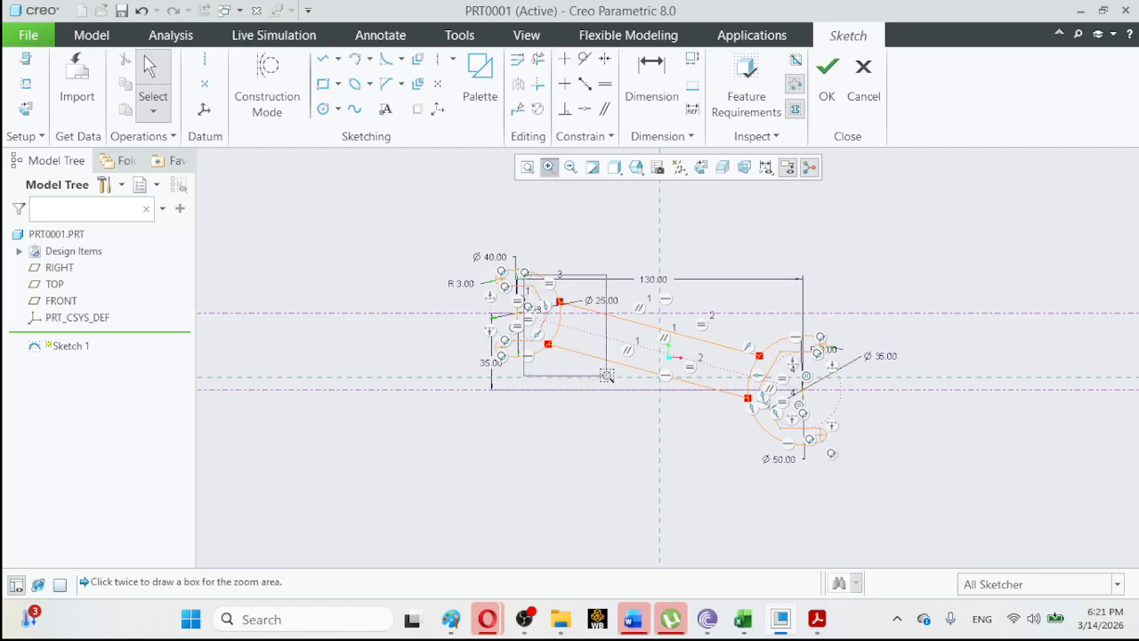
left_click(608, 360)
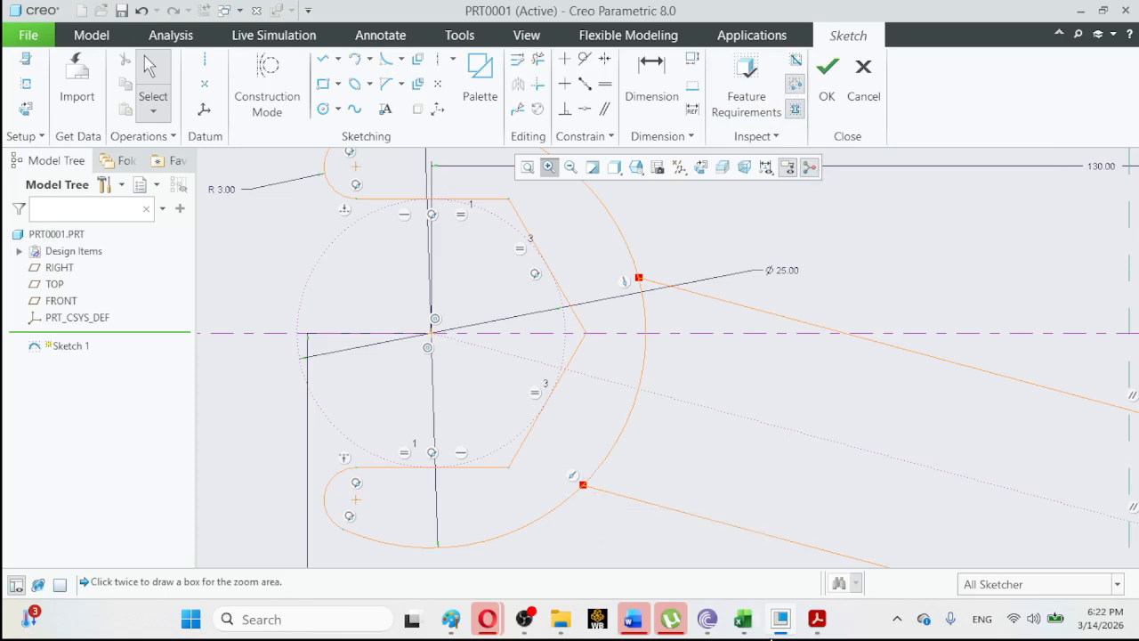
left_click(817, 623)
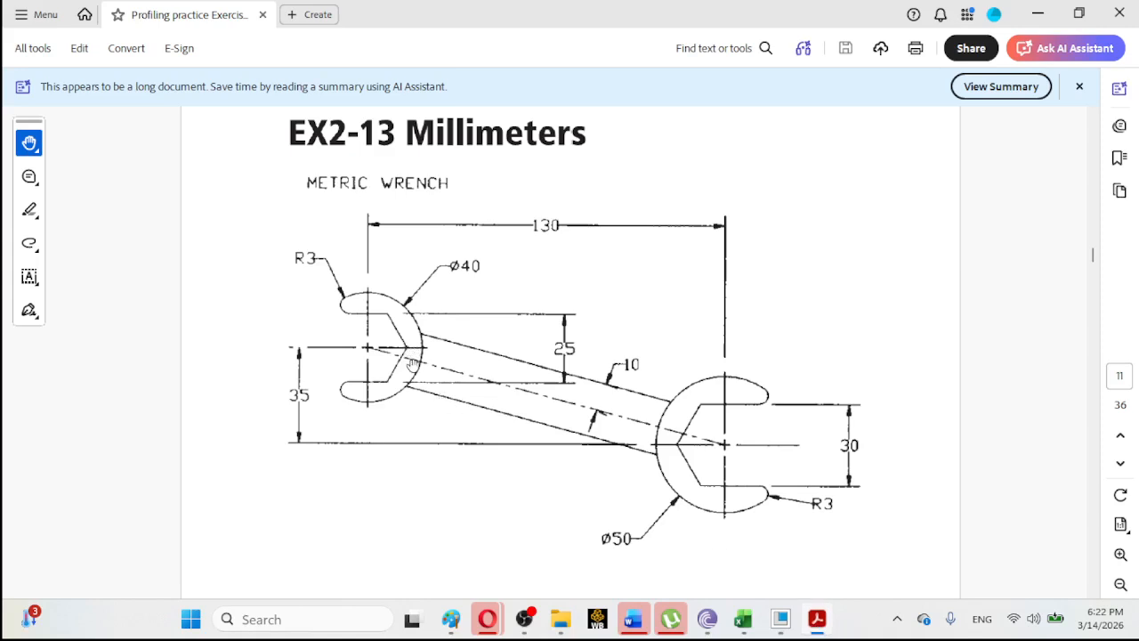
left_click(817, 621)
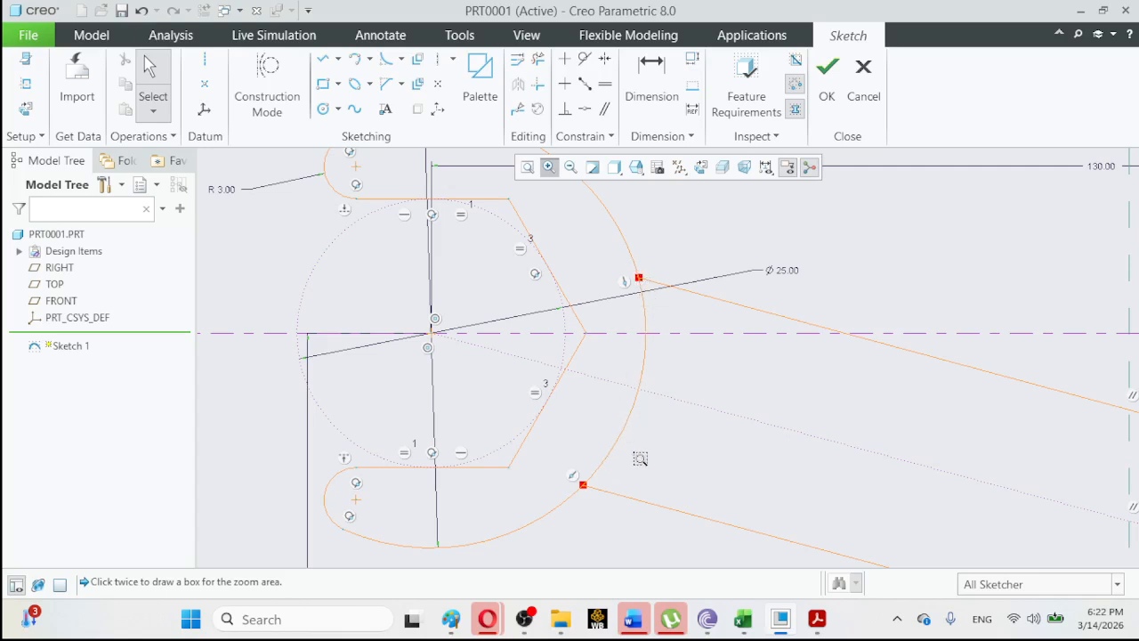
left_click(820, 629)
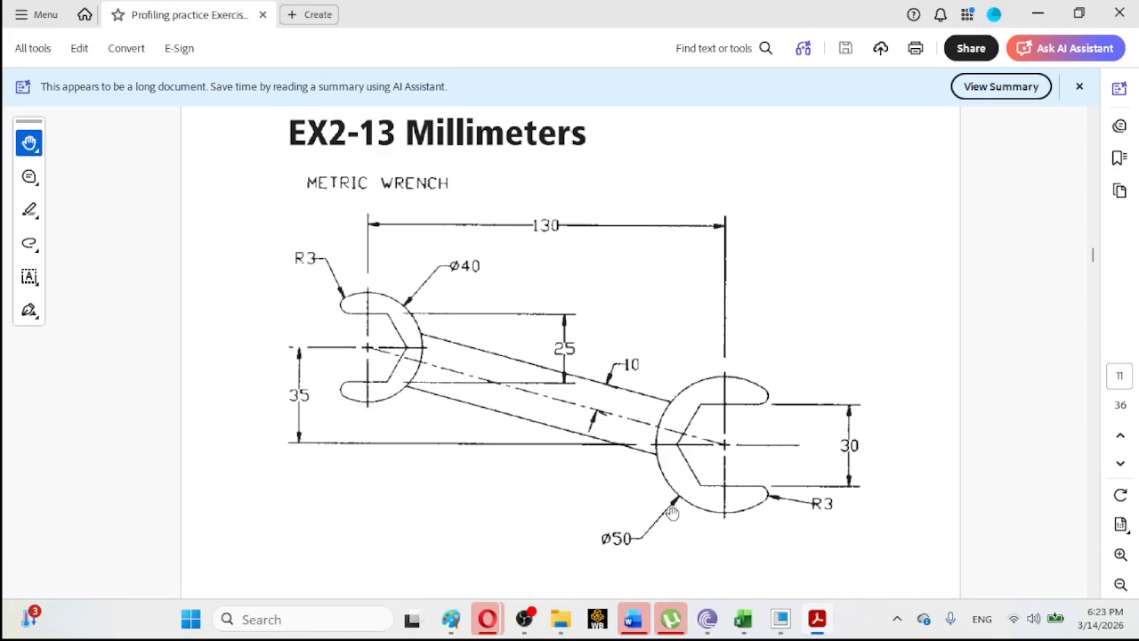
left_click(819, 622)
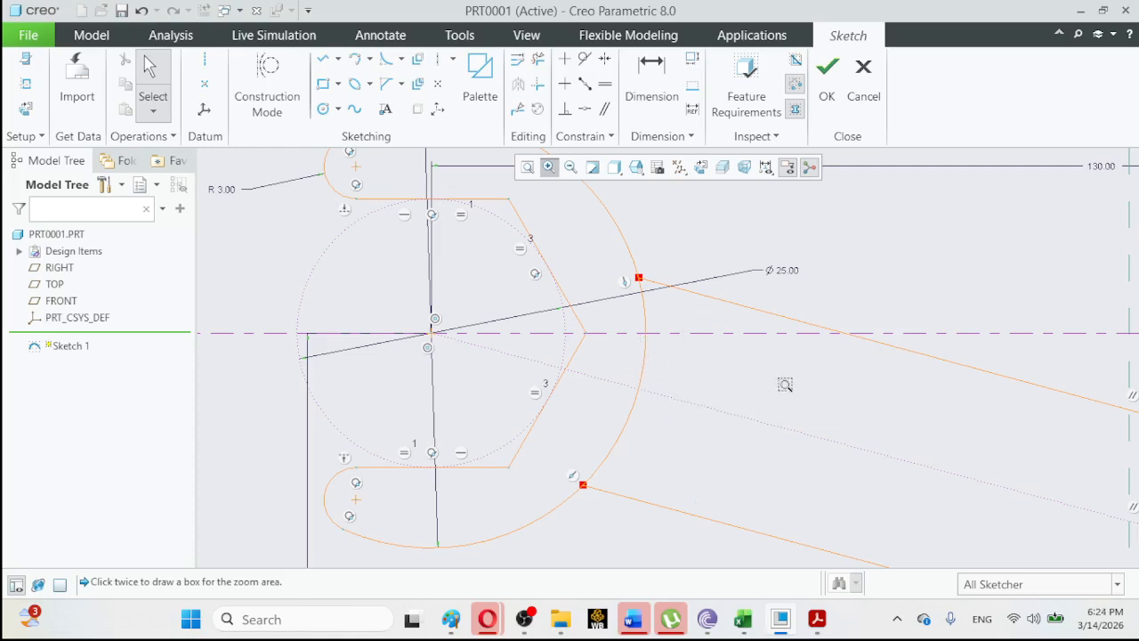
Check the handle and larger jaw geometry, finish the wrench profile sketch, and show it in the standard orientation.
left_click(527, 167)
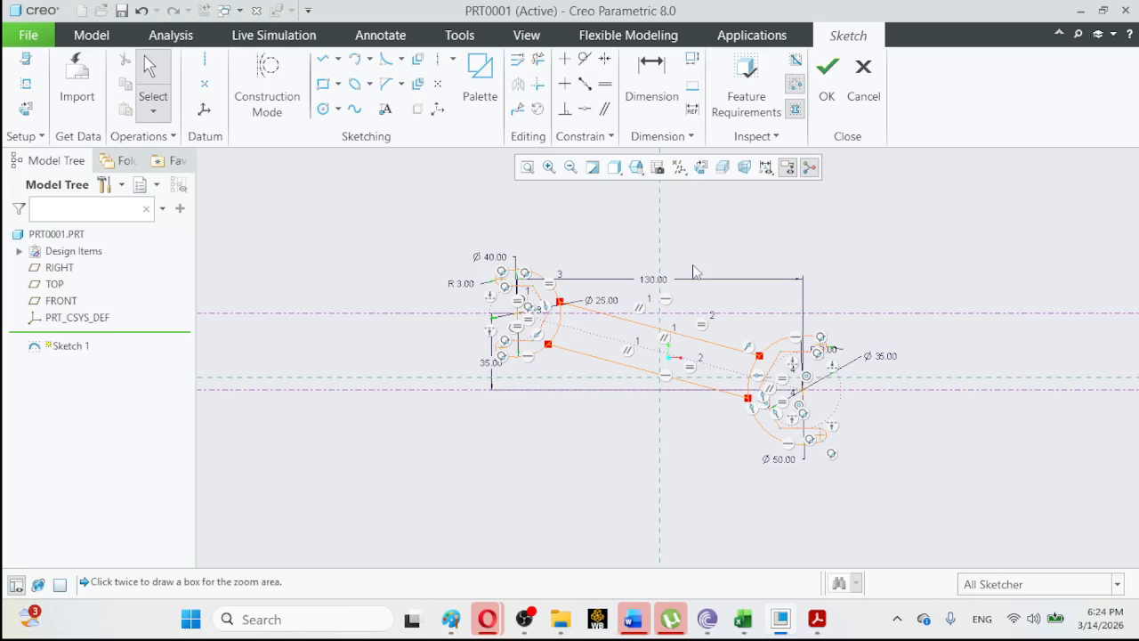
left_click(550, 167)
left_click(722, 321)
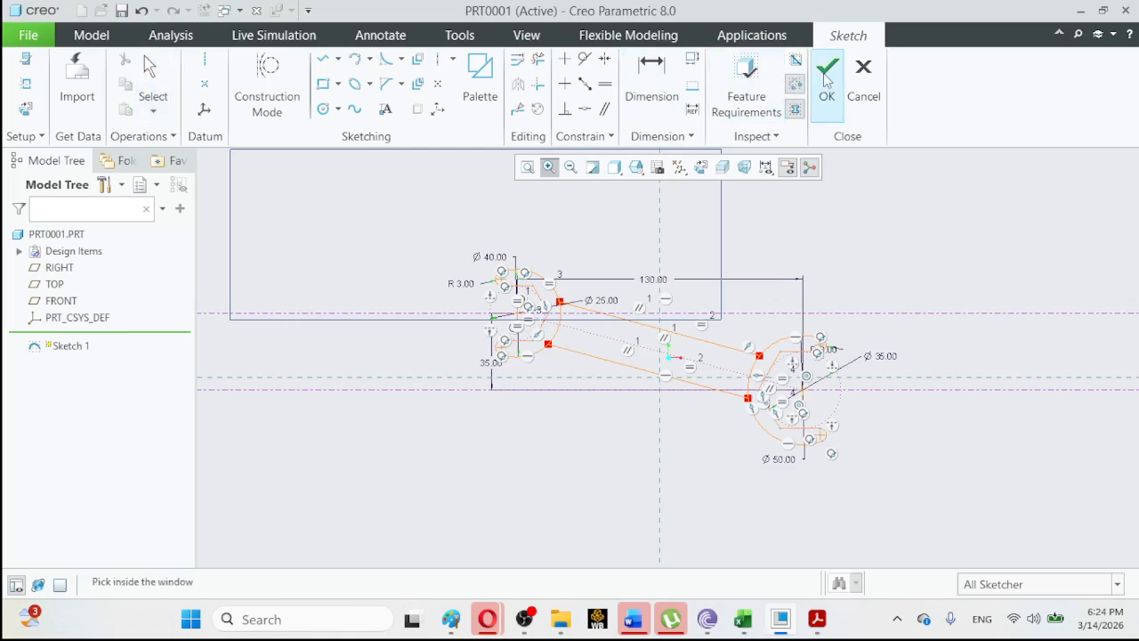
left_click(917, 367)
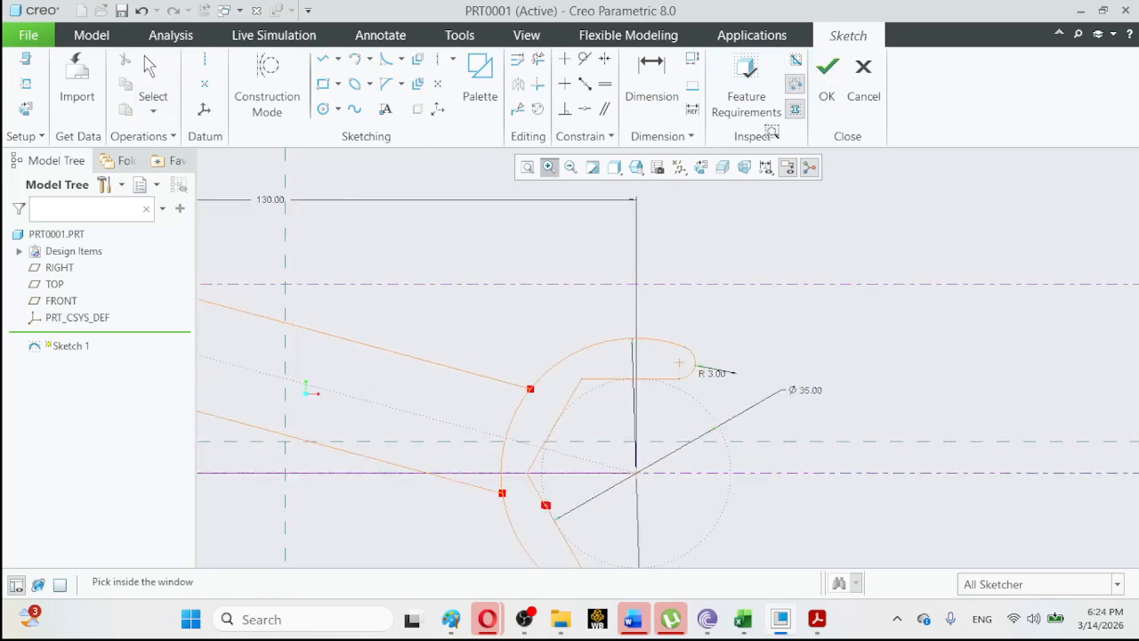
left_click(827, 73)
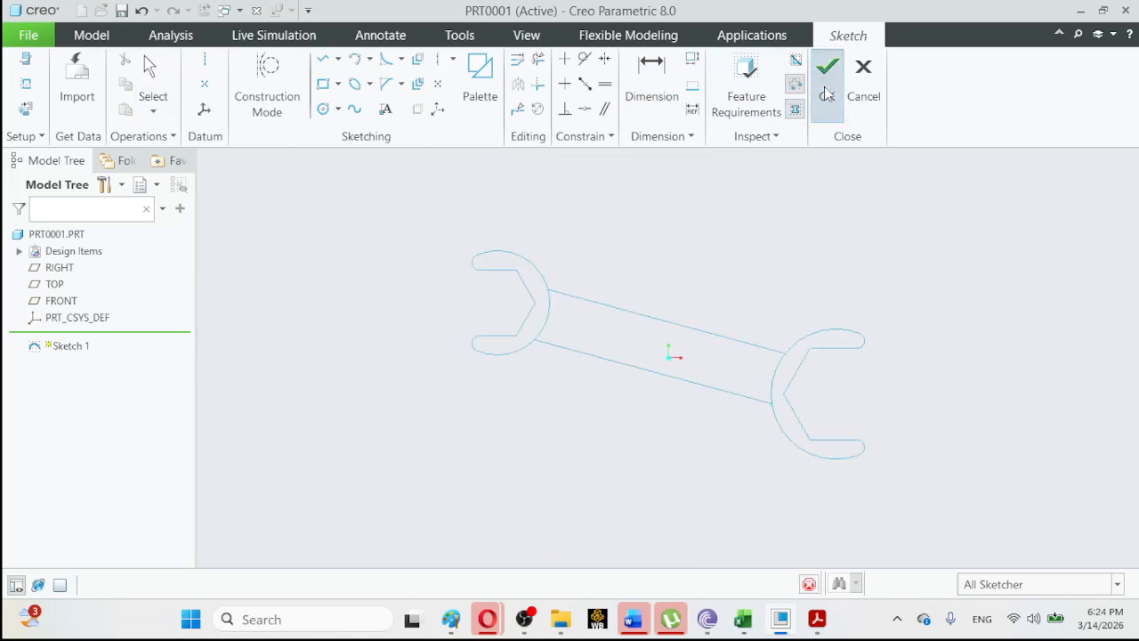
left_click(792, 261)
left_click(635, 168)
left_click(650, 186)
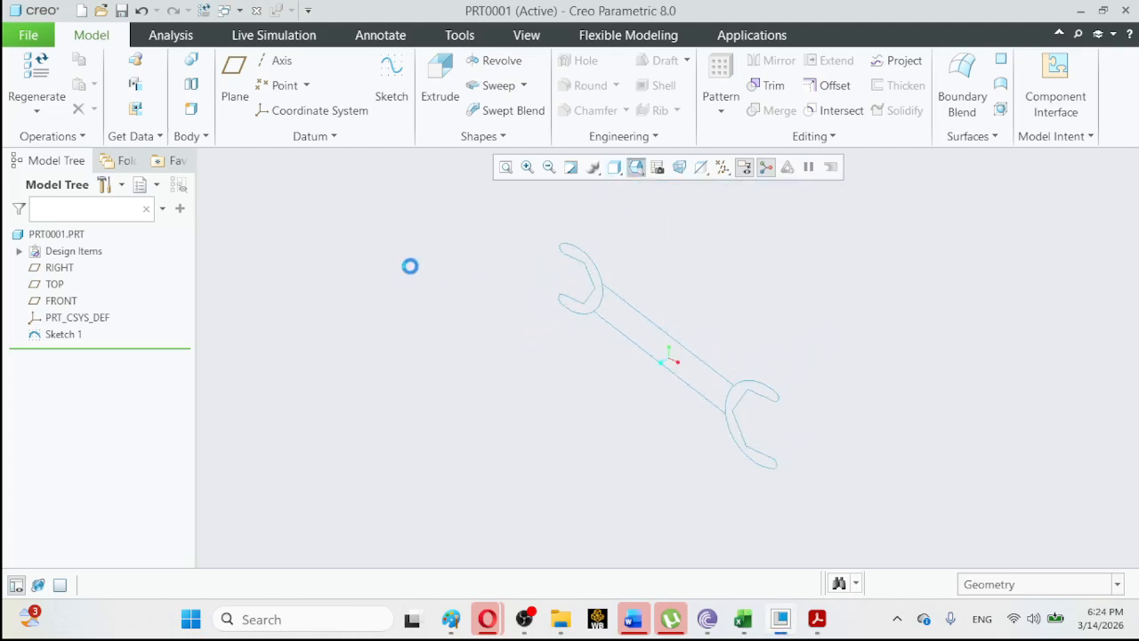
Start a solid Extrude with an internal sketch on the FRONT plane, using RIGHT as the right-facing reference, viewed in 2D.
left_click(438, 89)
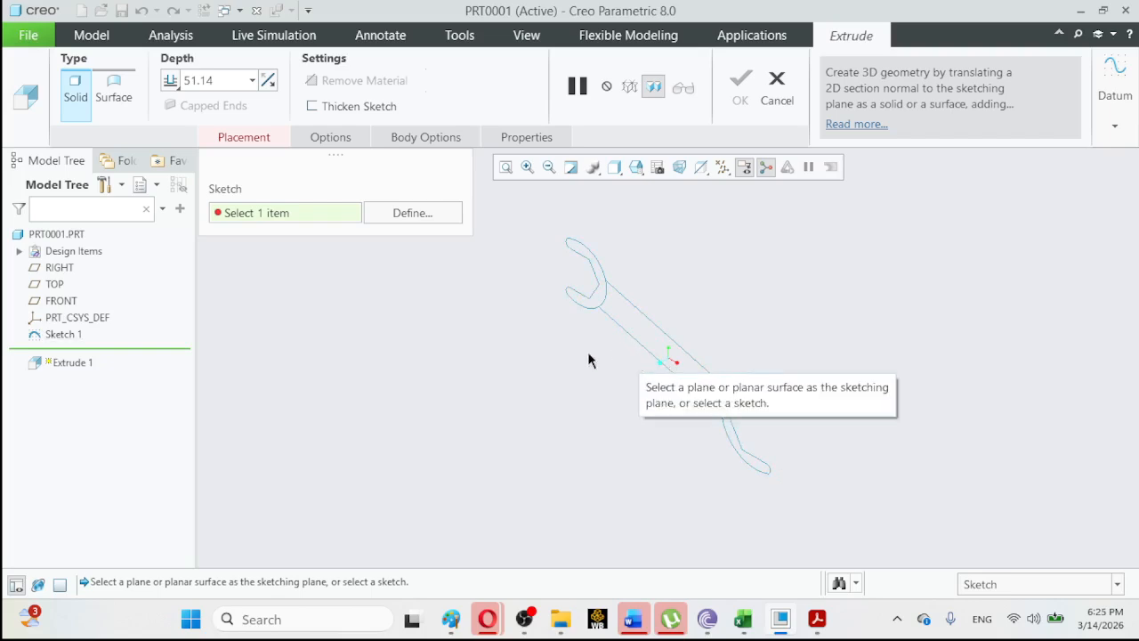
left_click(401, 215)
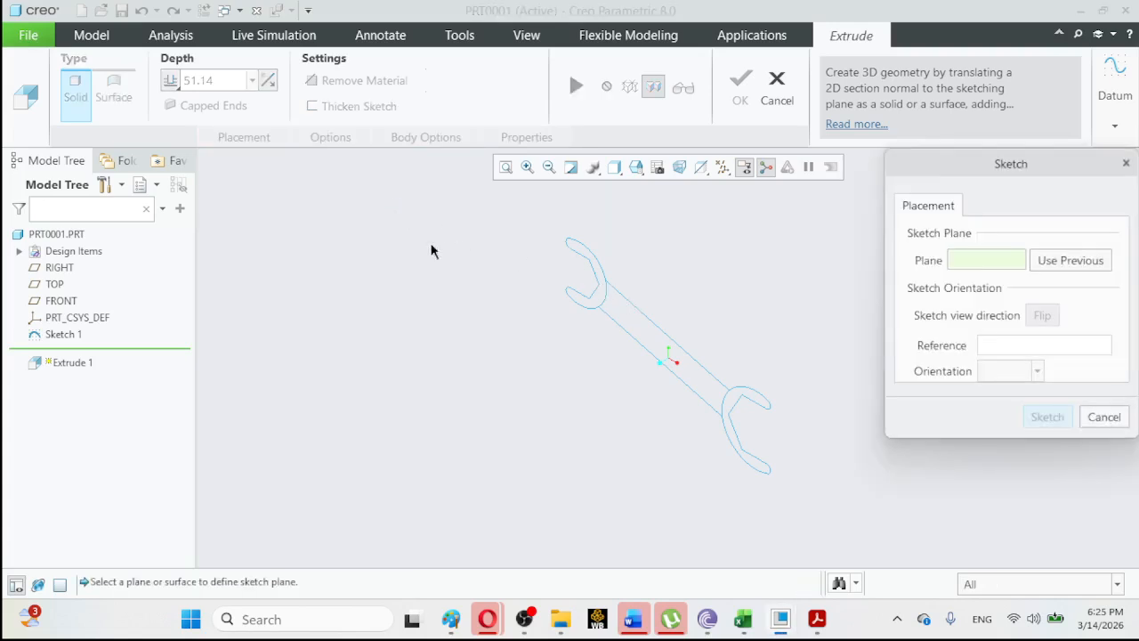
left_click(67, 303)
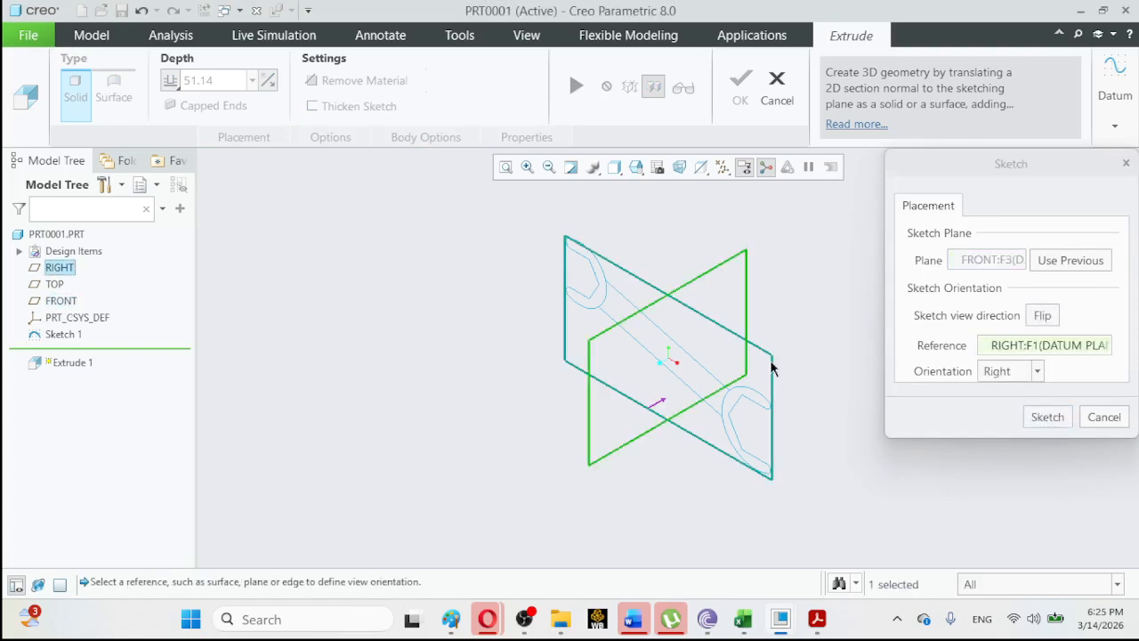
left_click(1048, 418)
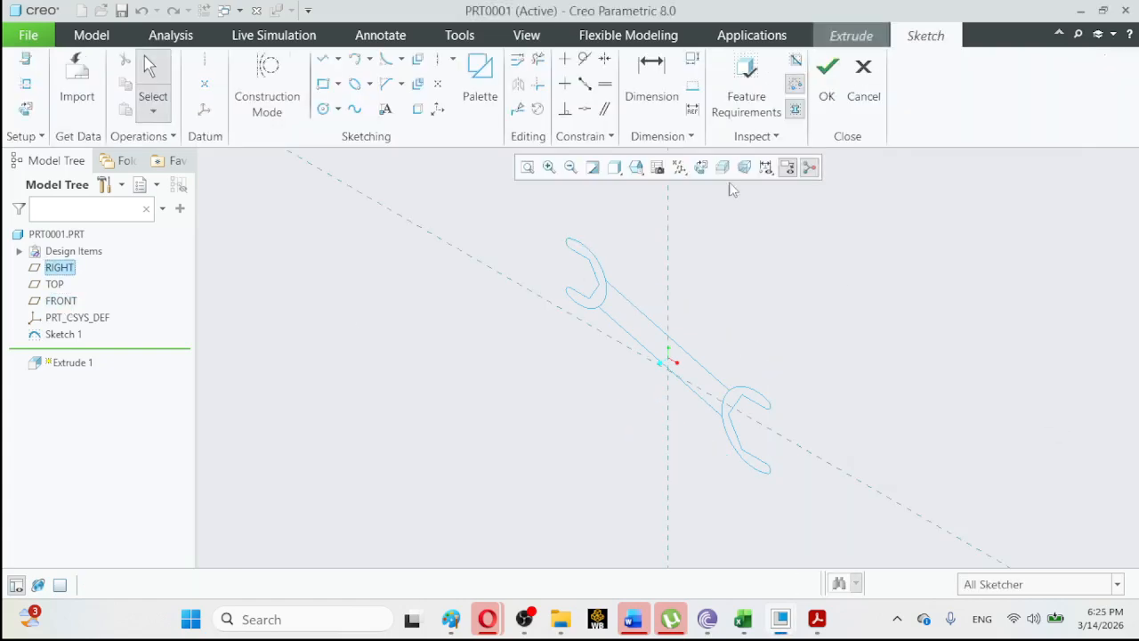
right_click(706, 166)
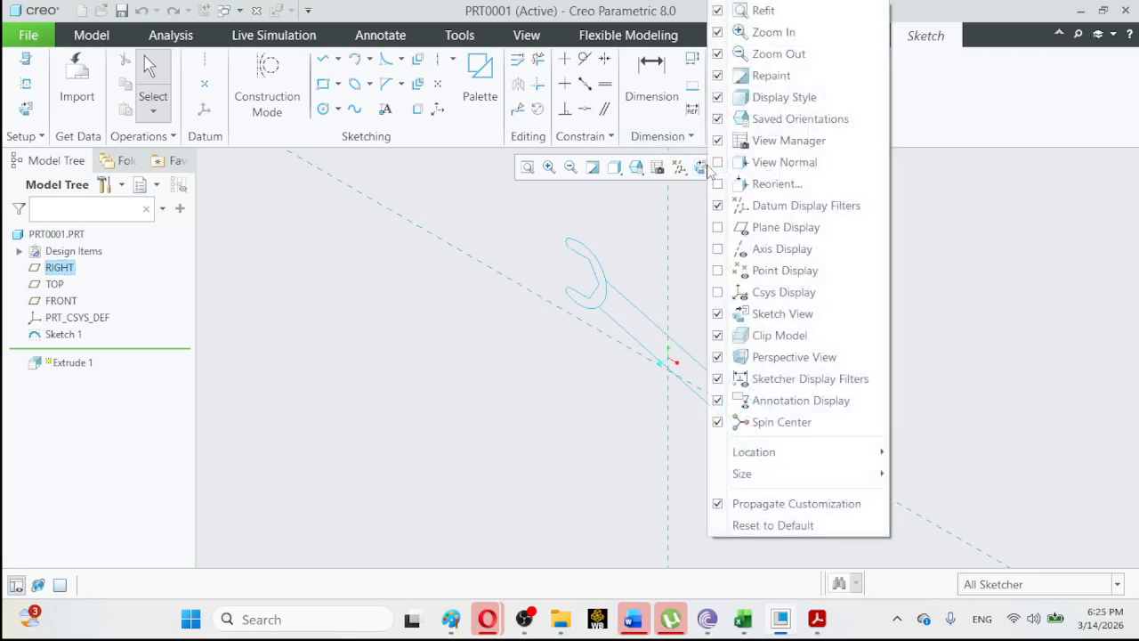
left_click(701, 167)
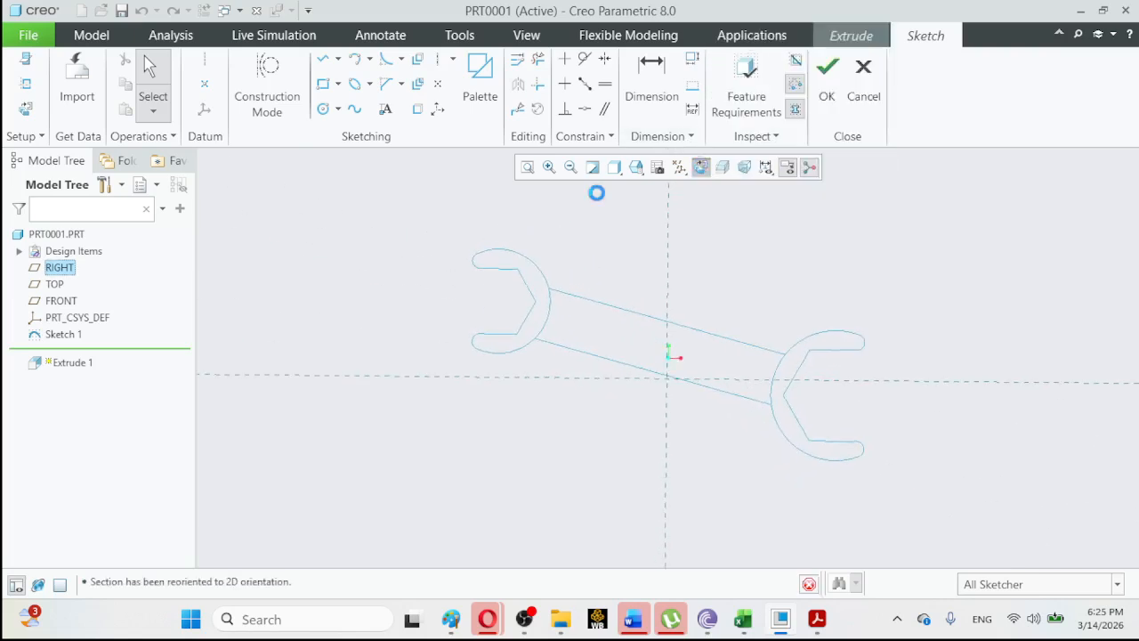
Project the closed loops of both wrench jaws into the extrude section using the Loop option and finish the section.
left_click(417, 120)
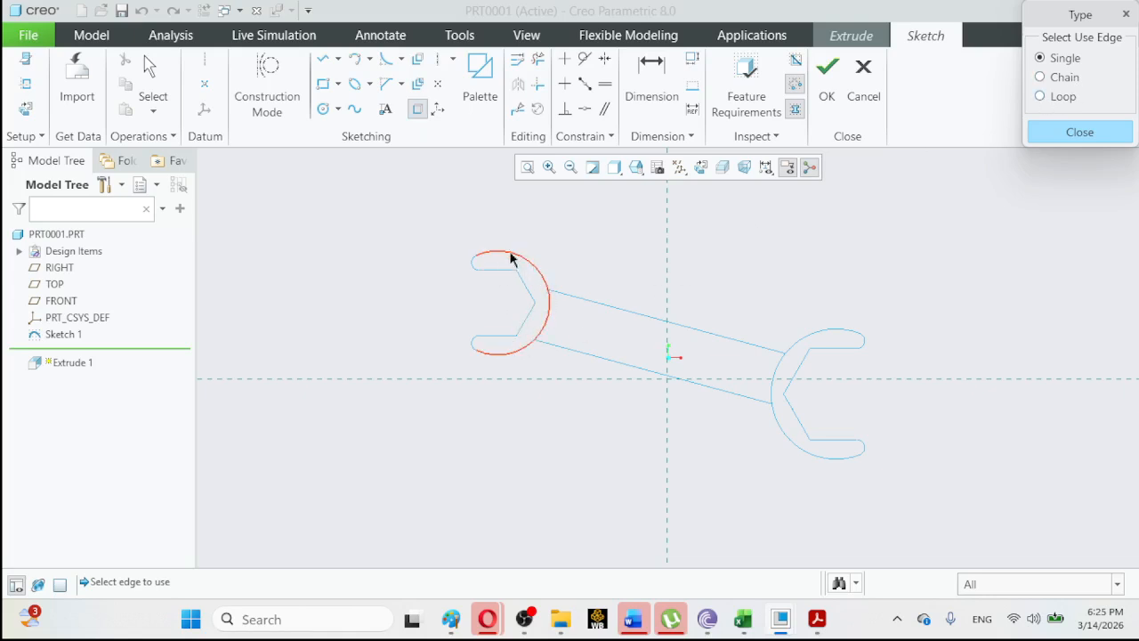
left_click(1048, 98)
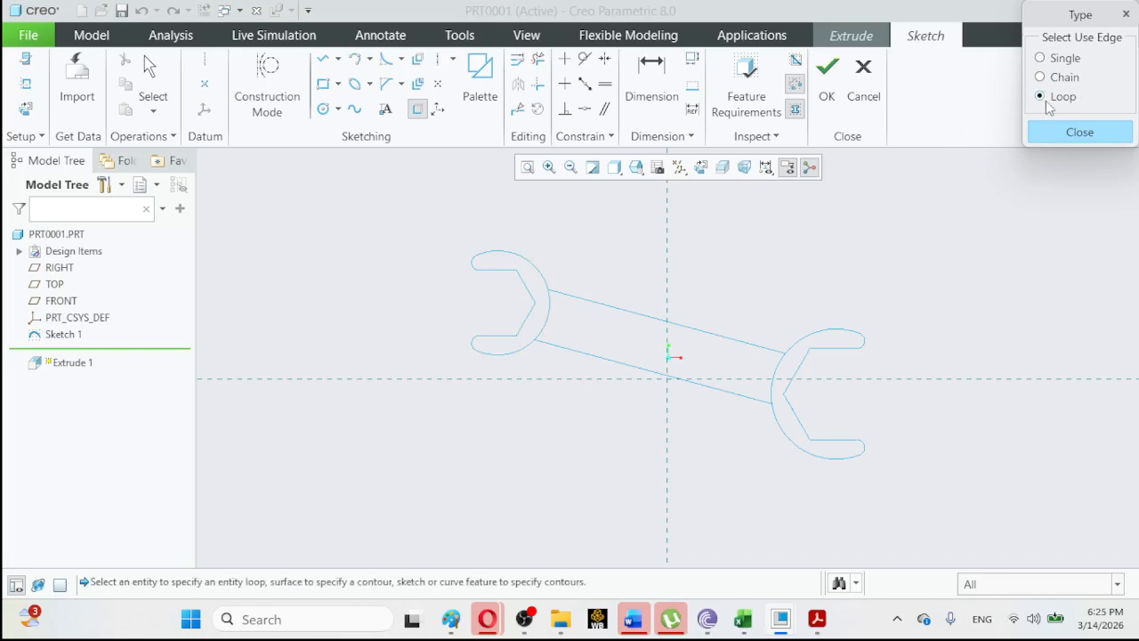
left_click(497, 279)
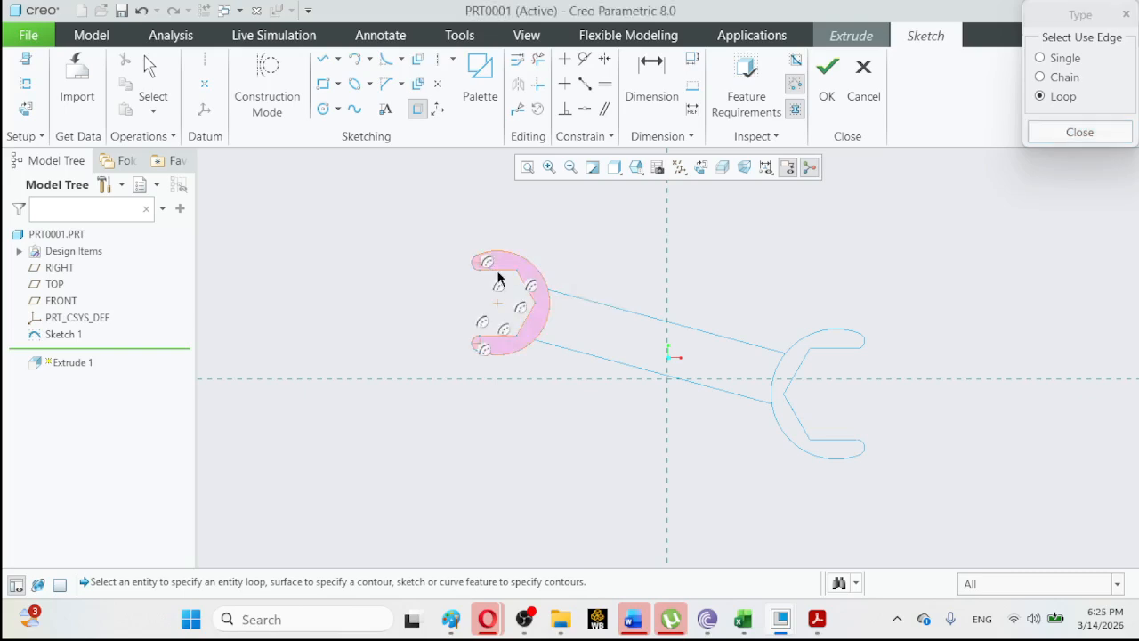
left_click(845, 355)
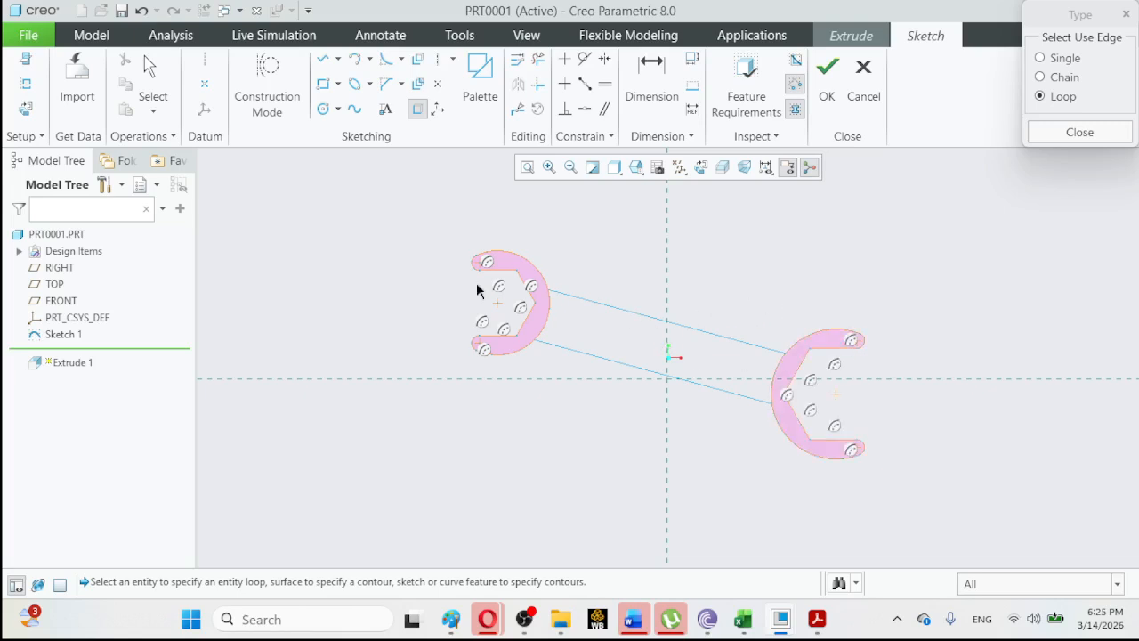
left_click(1079, 134)
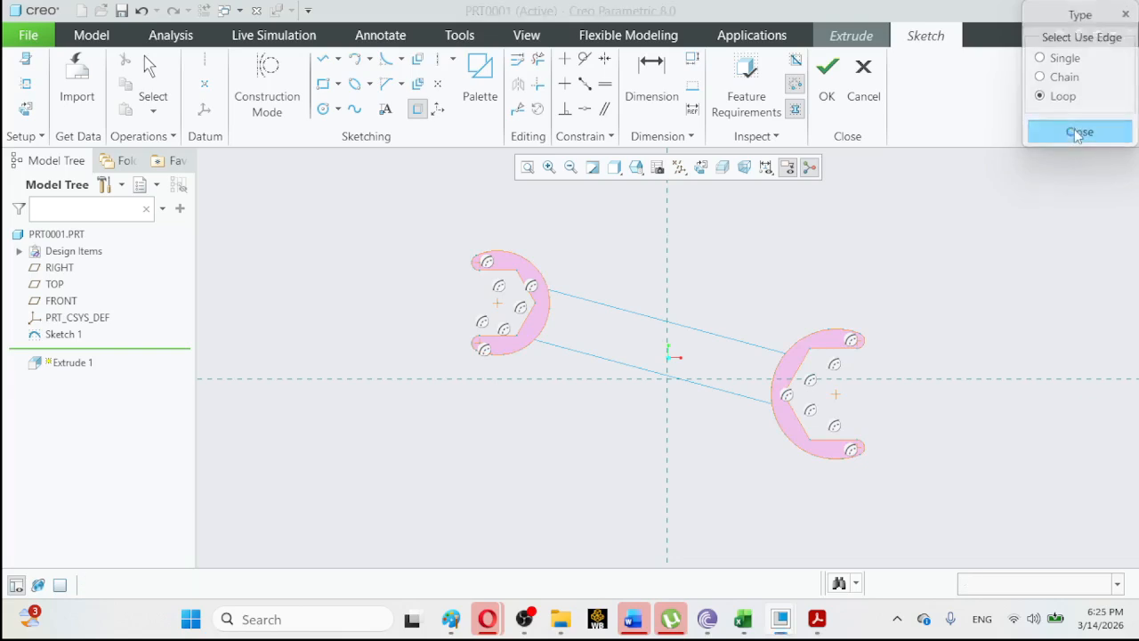
left_click(825, 78)
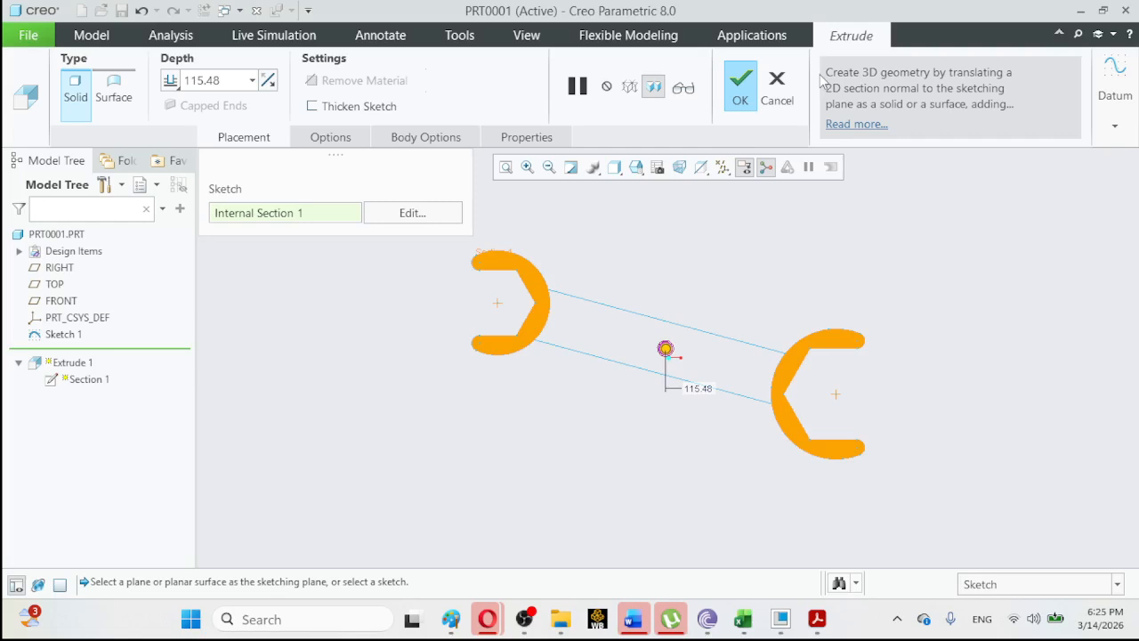
Set the extrusion depth of the two jaws to 0.20 in the standard orientation.
left_click(633, 169)
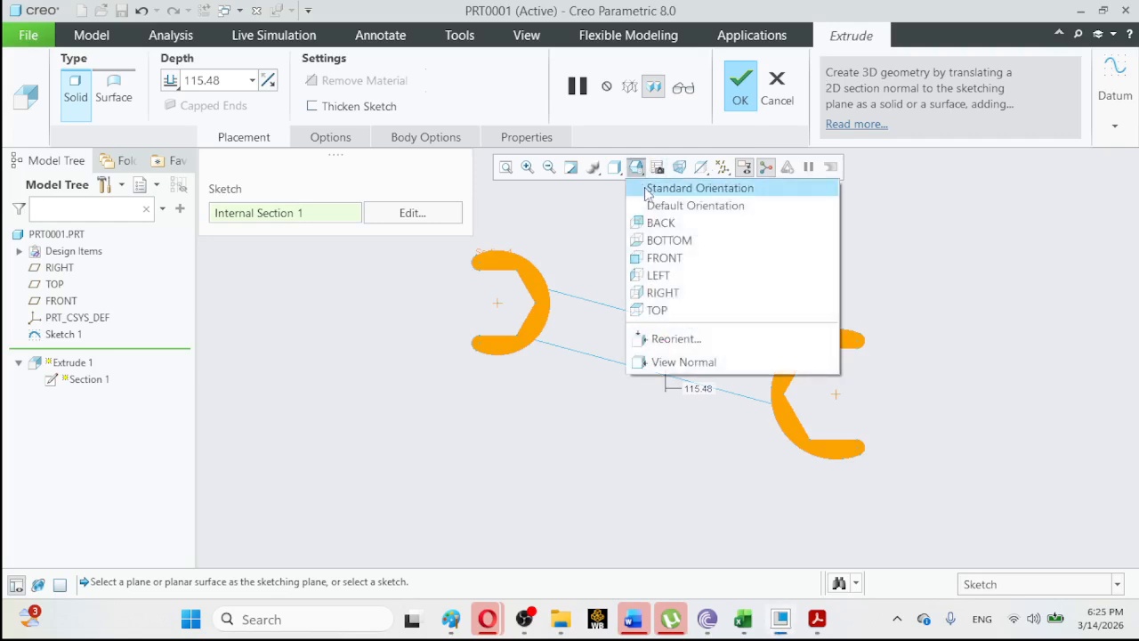
left_click(648, 188)
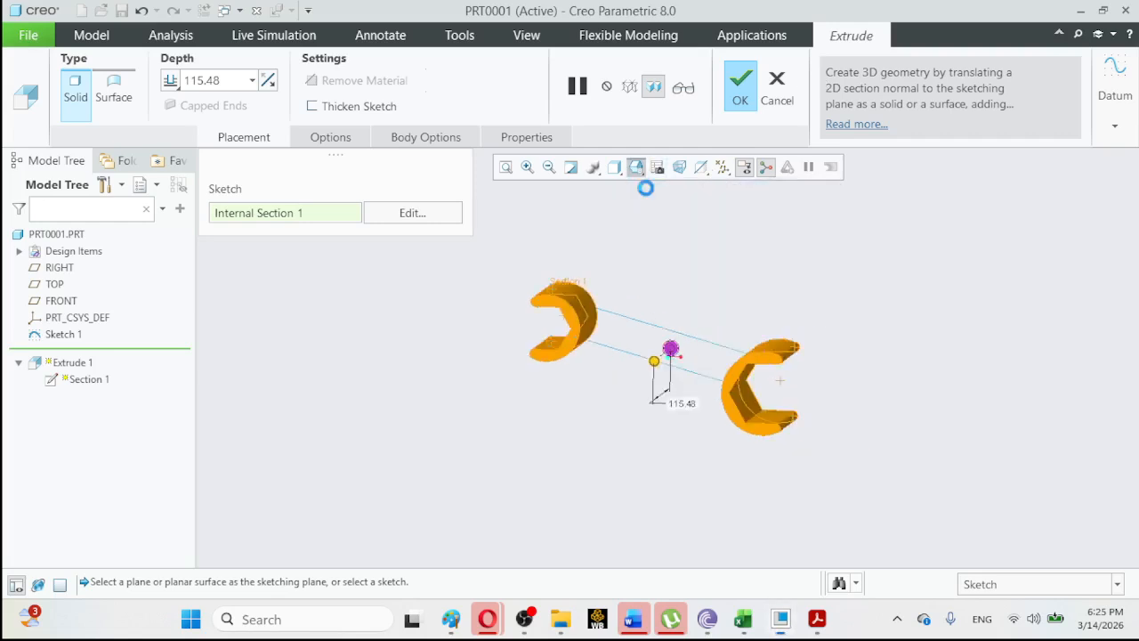
double_click(220, 80)
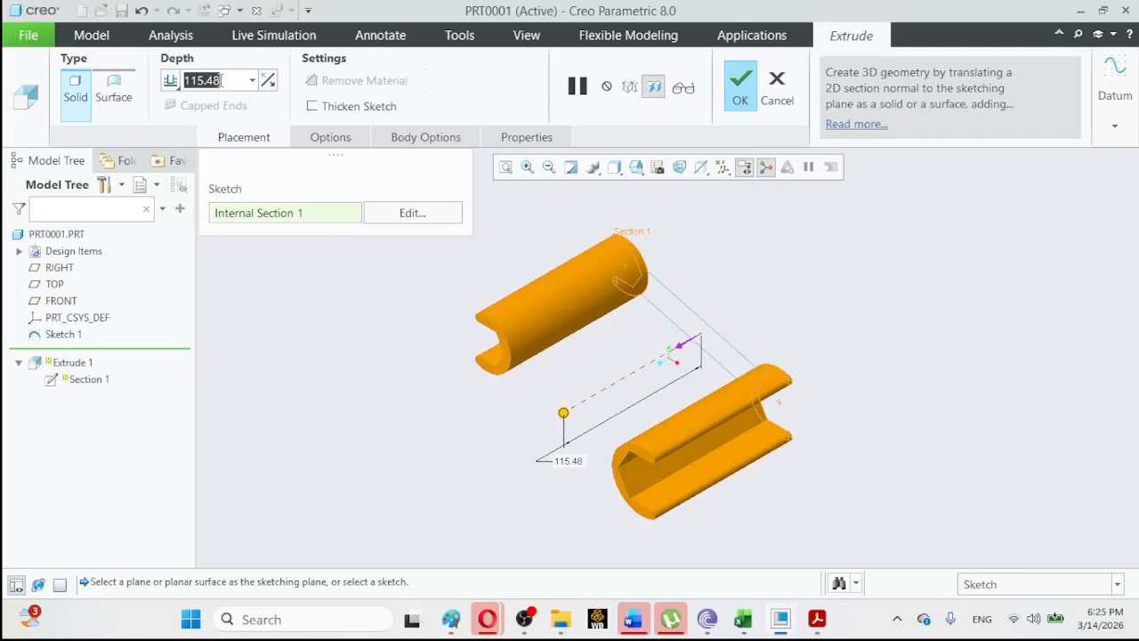
key("BackSpace")
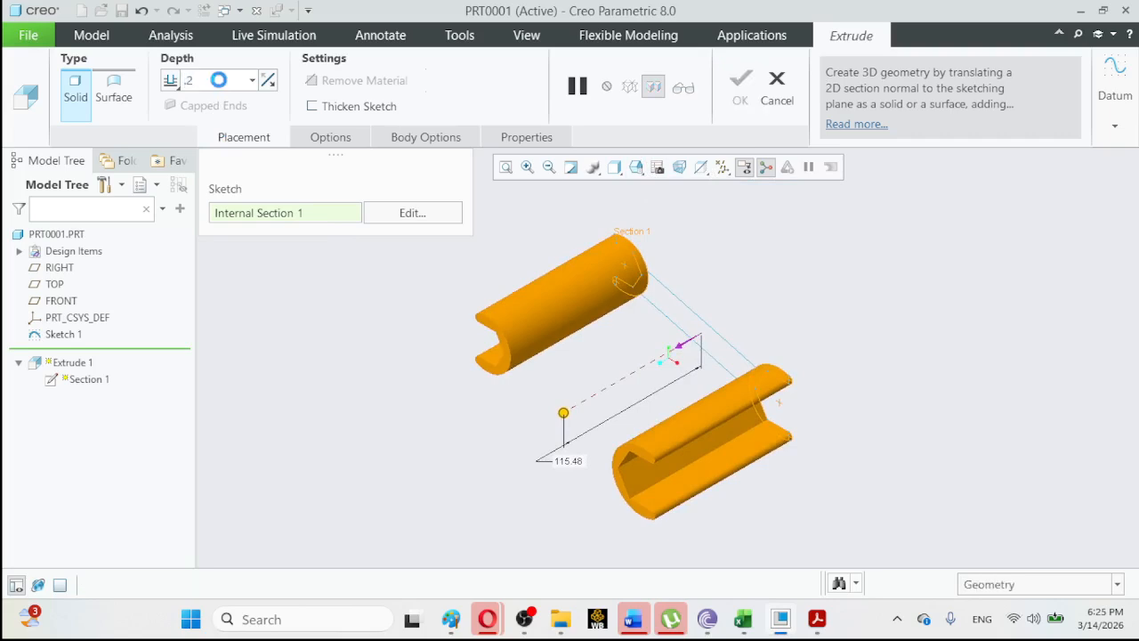
type(".2")
key("Return")
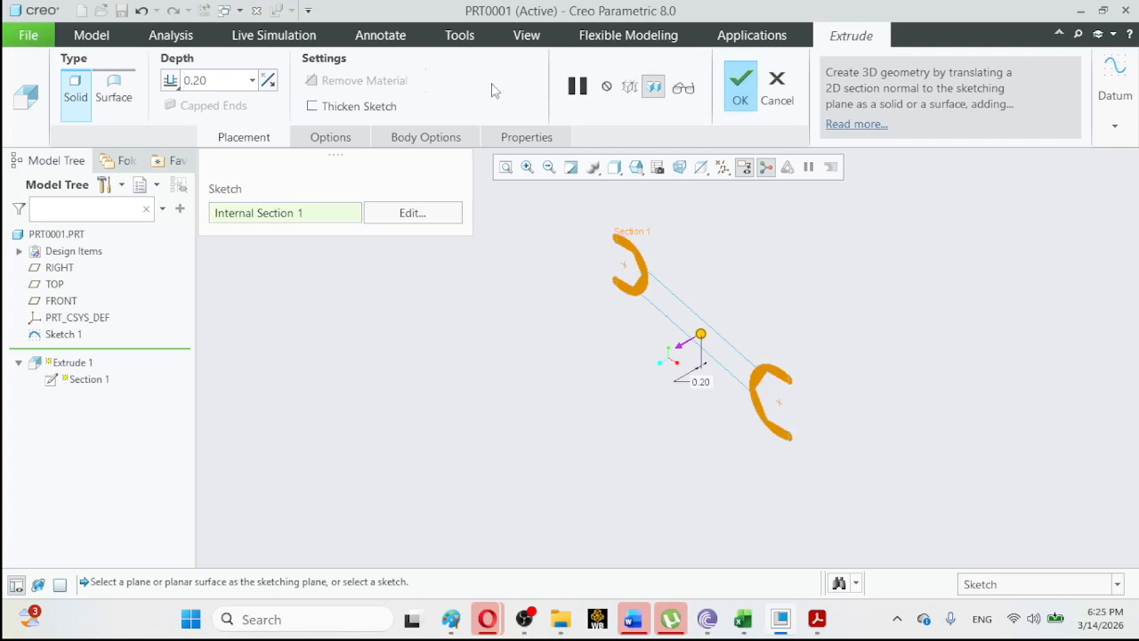
Check the EX2-13 wrench drawing in Acrobat and set the jaw extrusion depth to 5 in Creo.
left_click(805, 633)
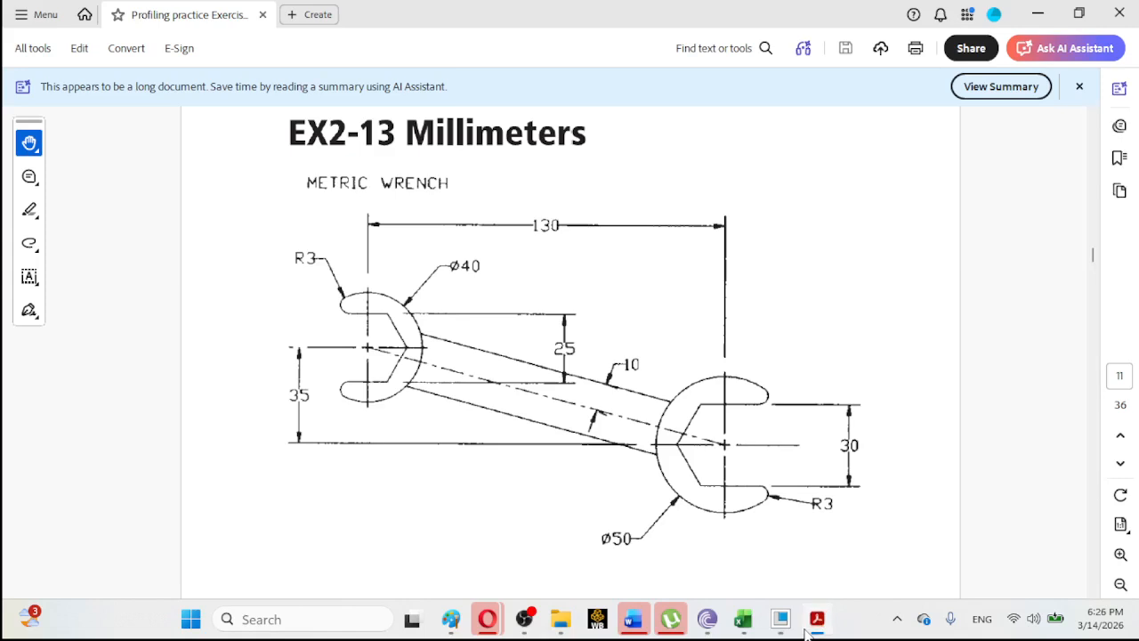
left_click(805, 633)
left_click(214, 79)
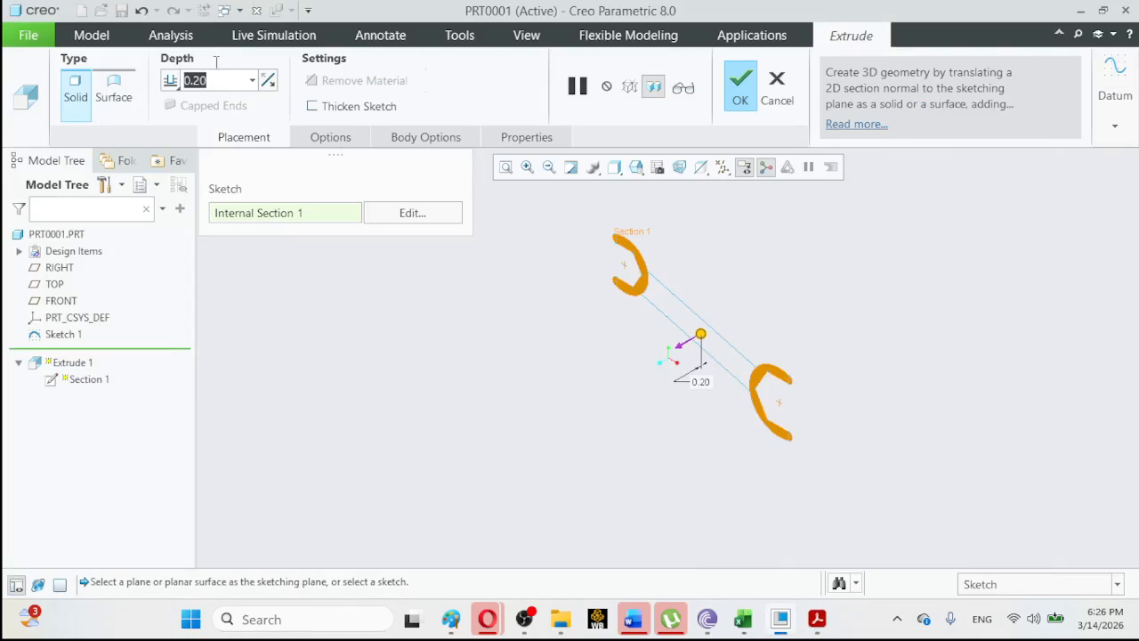
left_click_drag(212, 79, 181, 81)
type("5")
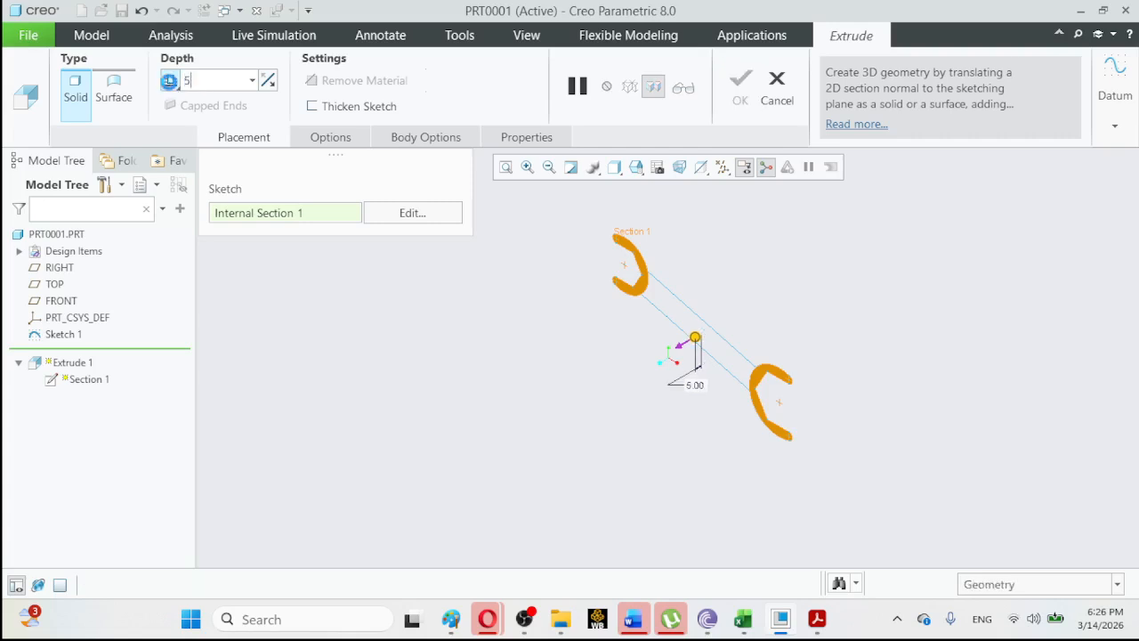
key("Return")
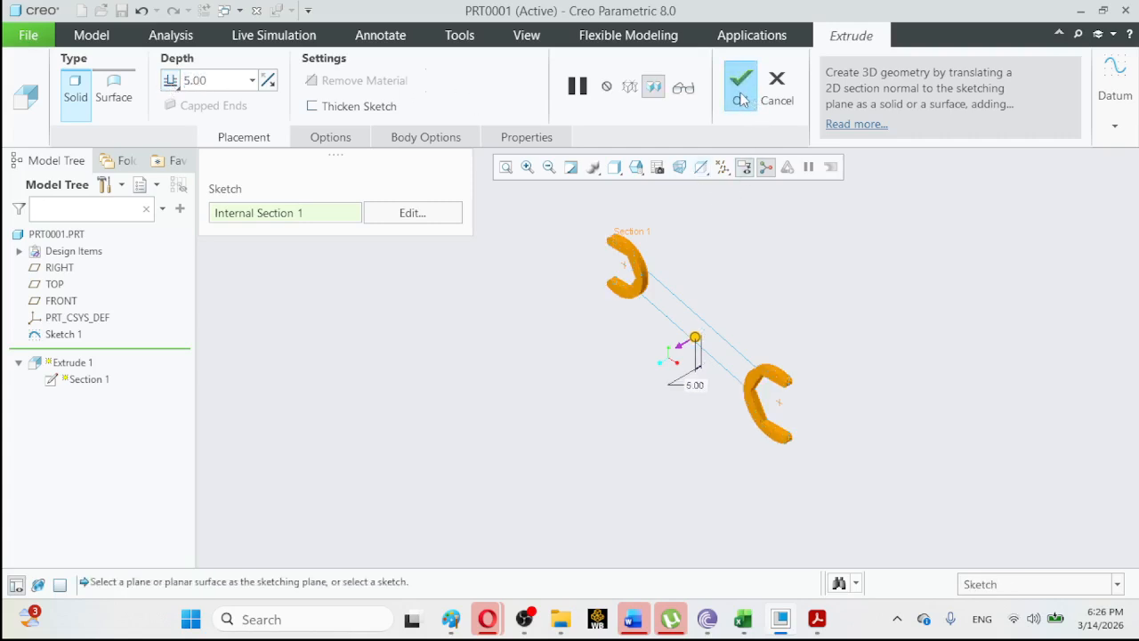
Review the wrench drawing in Acrobat again, then make the jaw extrusion symmetric about the sketch plane in Creo and complete it.
left_click(819, 620)
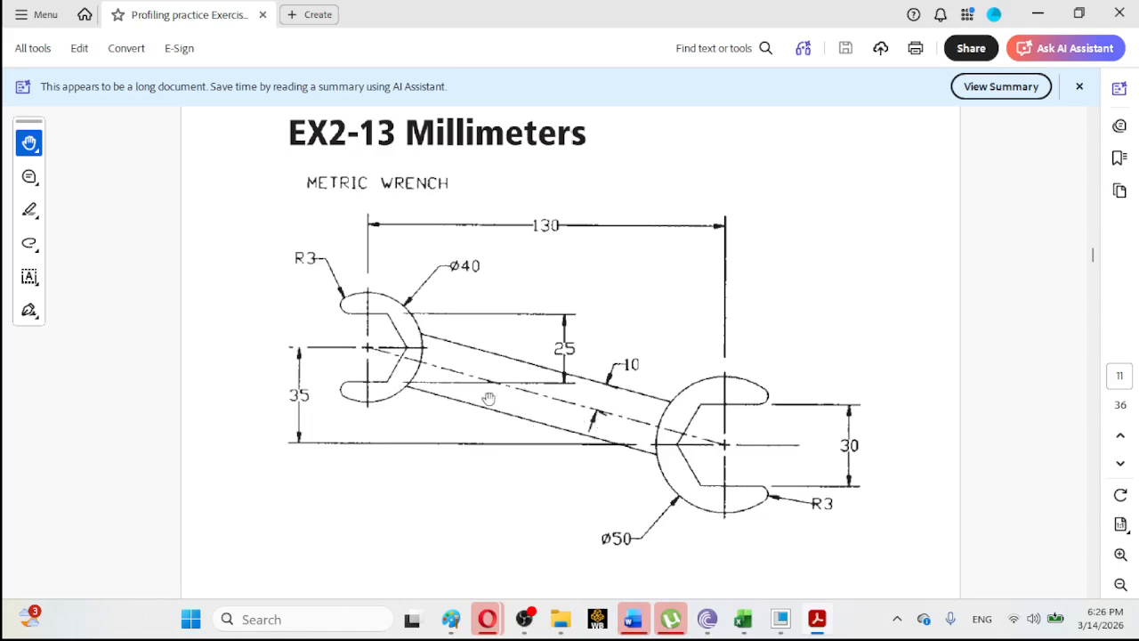
left_click(813, 623)
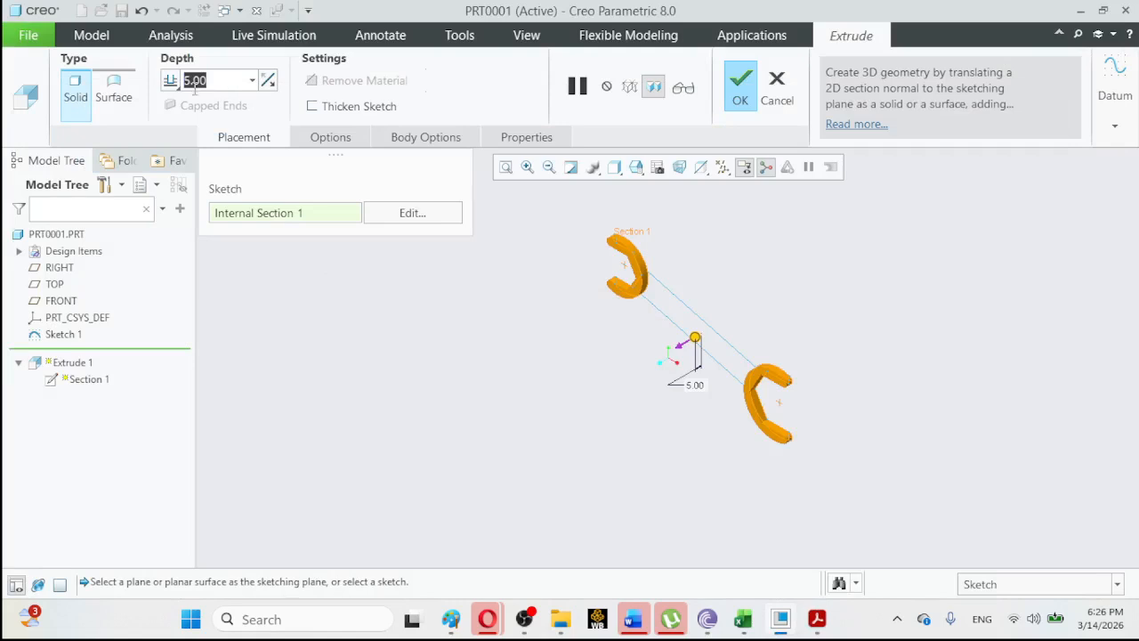
left_click(172, 82)
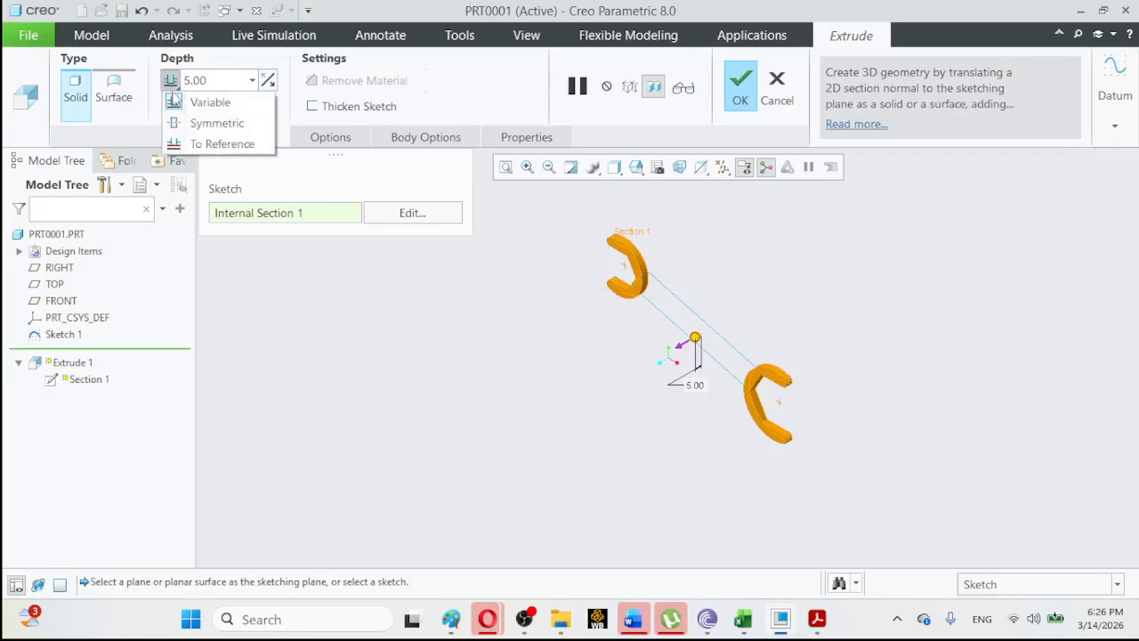
left_click(191, 123)
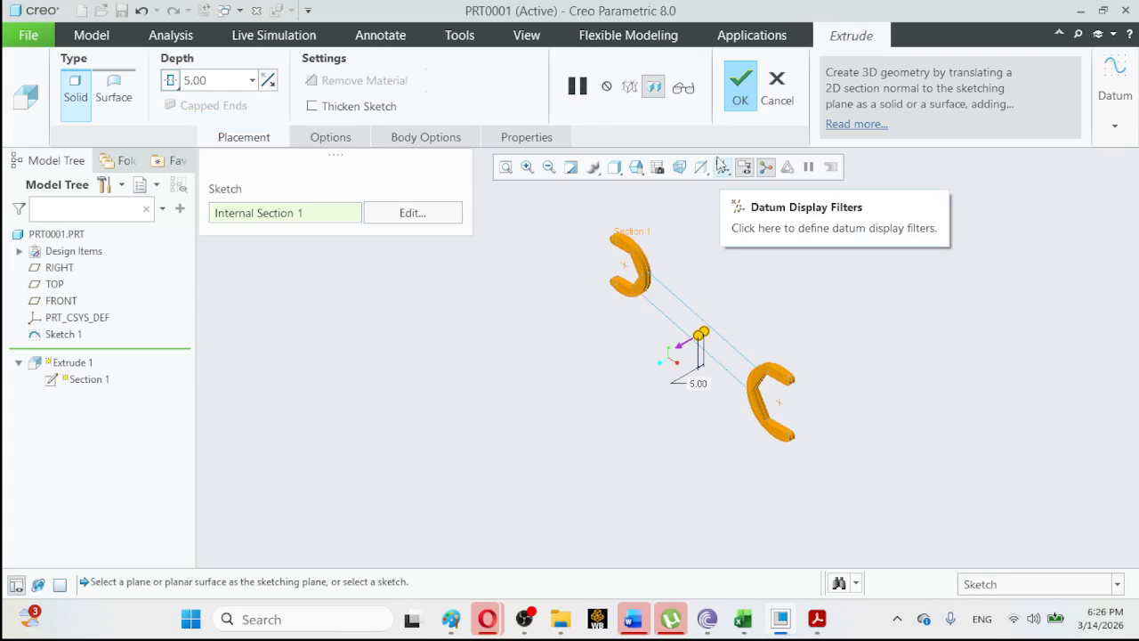
left_click(740, 89)
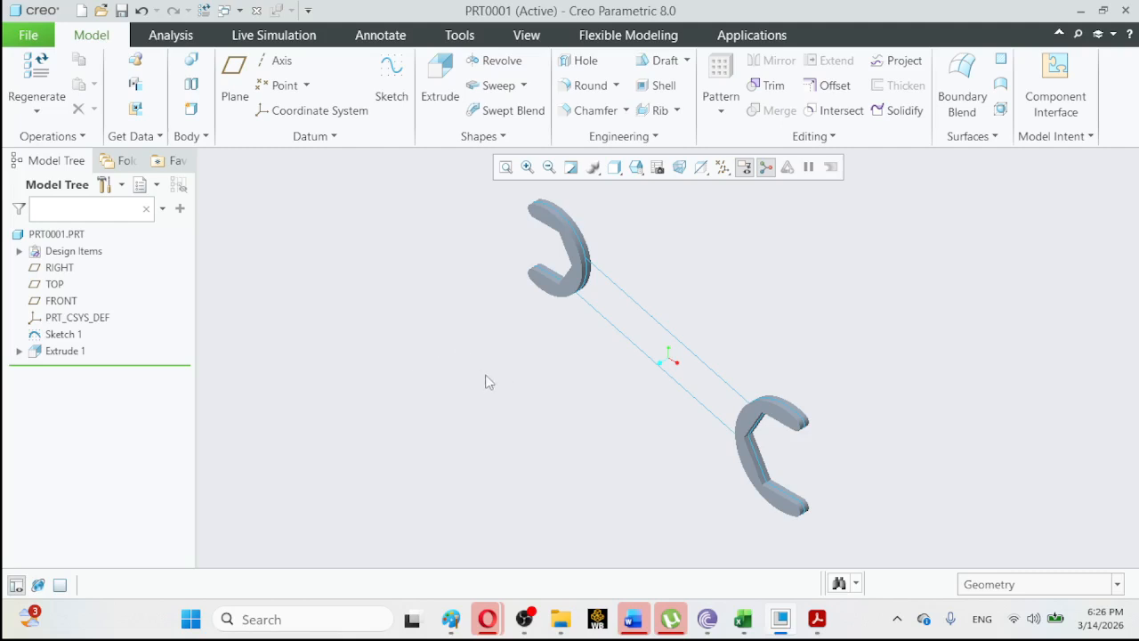
Start a new sketch on the FRONT plane and orient it parallel to the screen around the handle area.
left_click(60, 303)
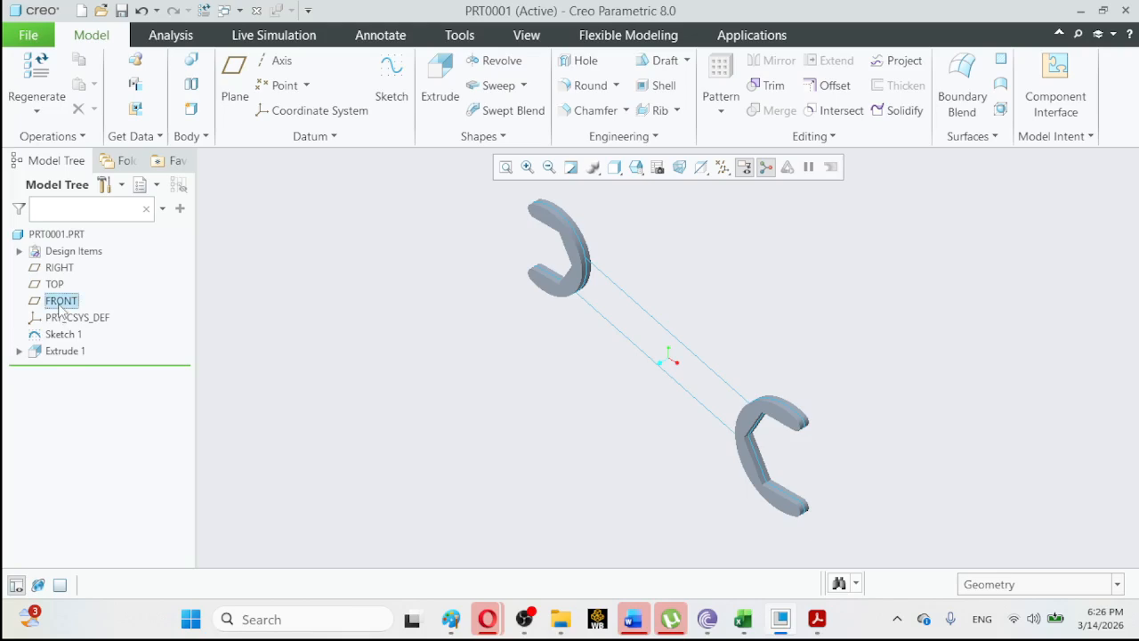
left_click(401, 103)
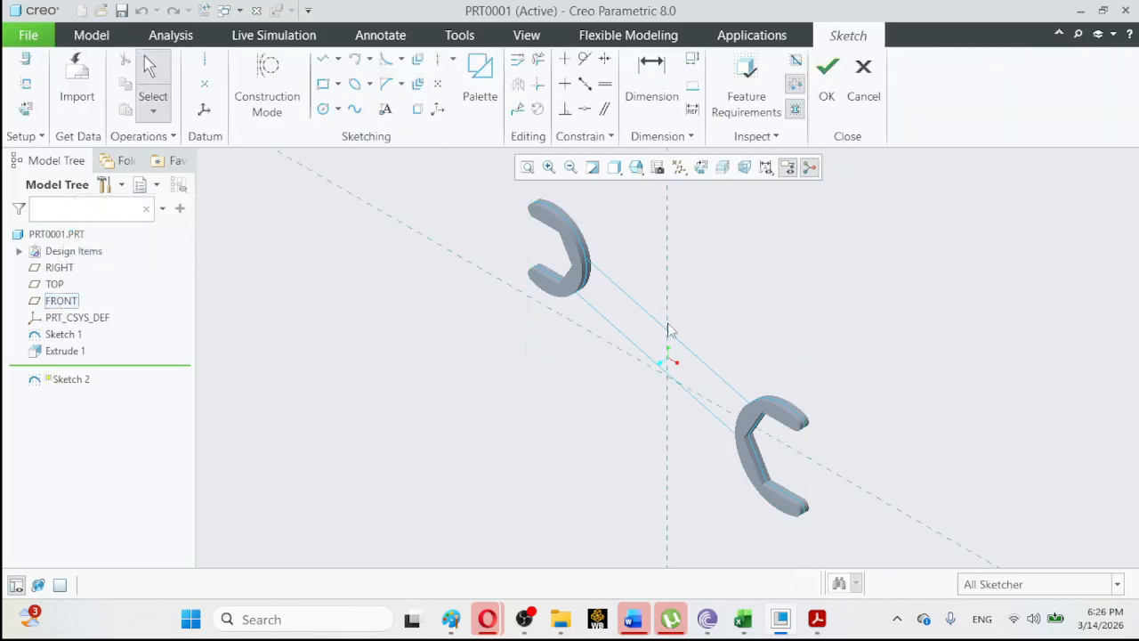
left_click(701, 169)
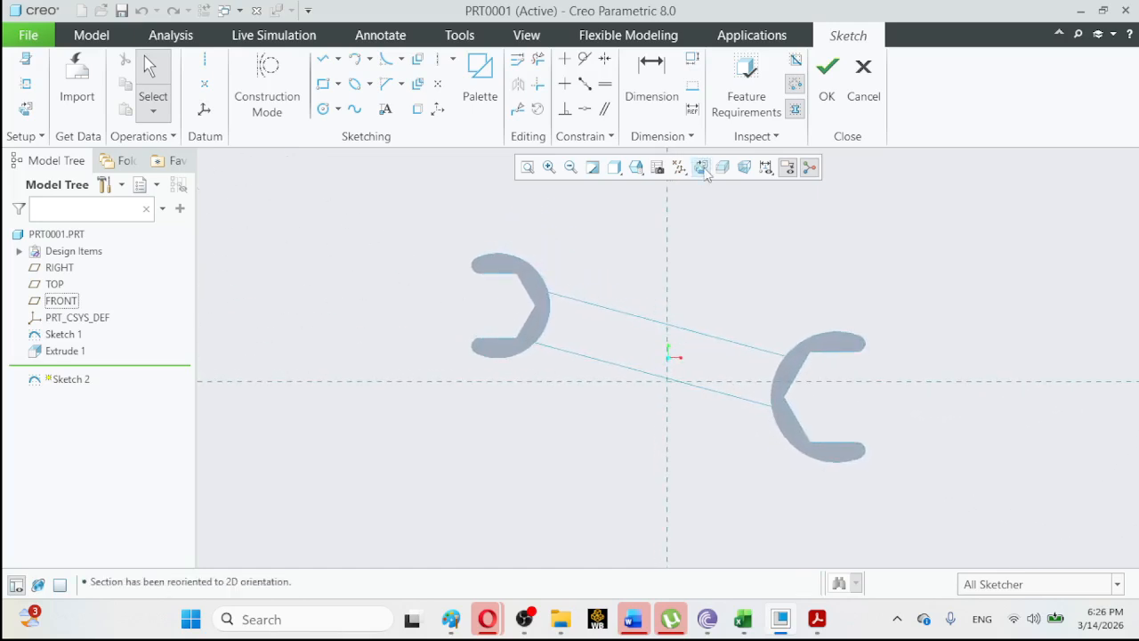
left_click(549, 167)
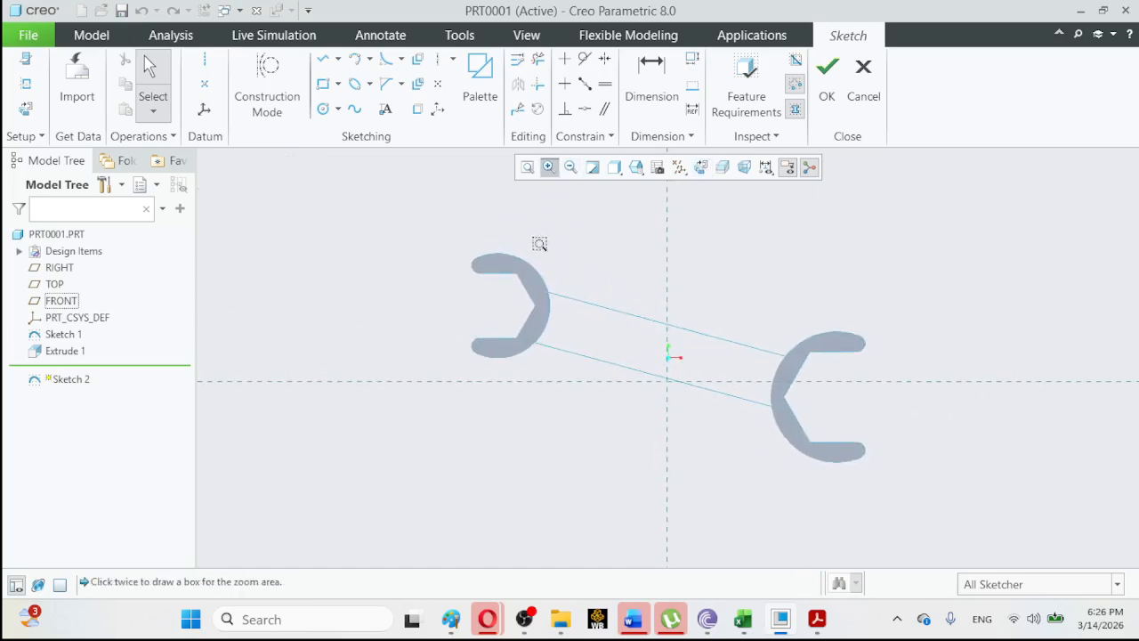
left_click(534, 280)
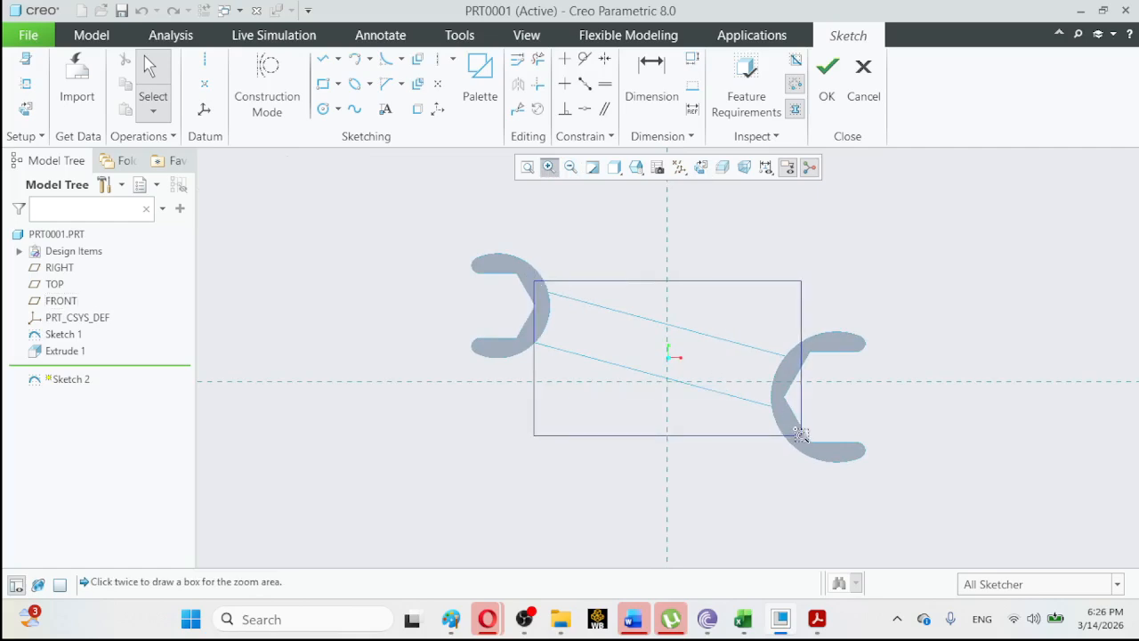
left_click(802, 434)
left_click(485, 197)
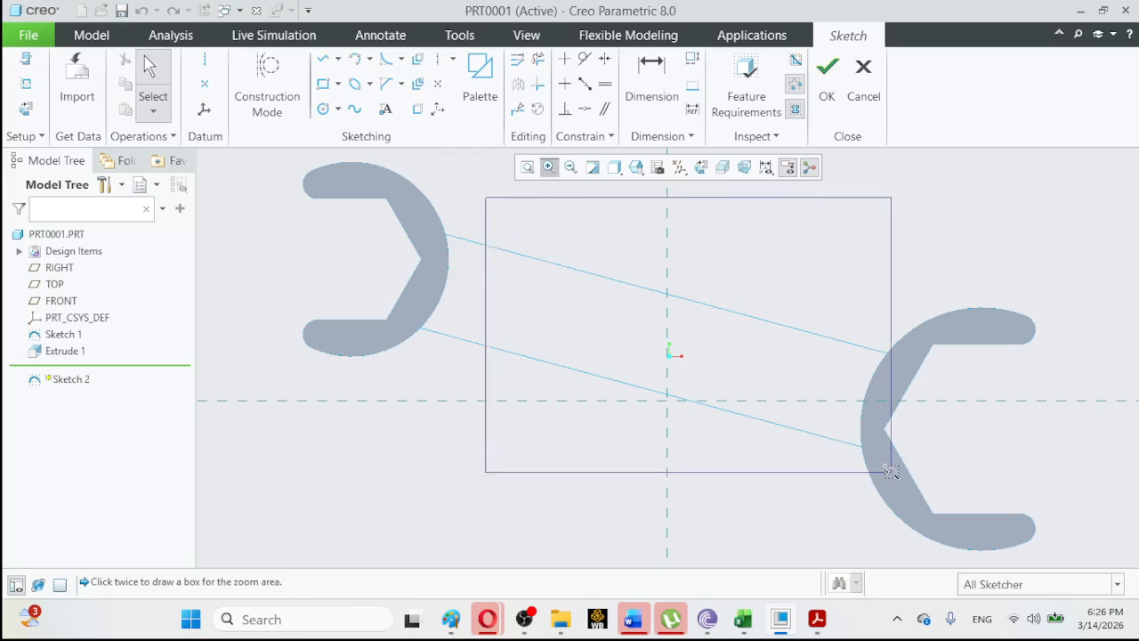
left_click(916, 479)
middle_click(537, 266)
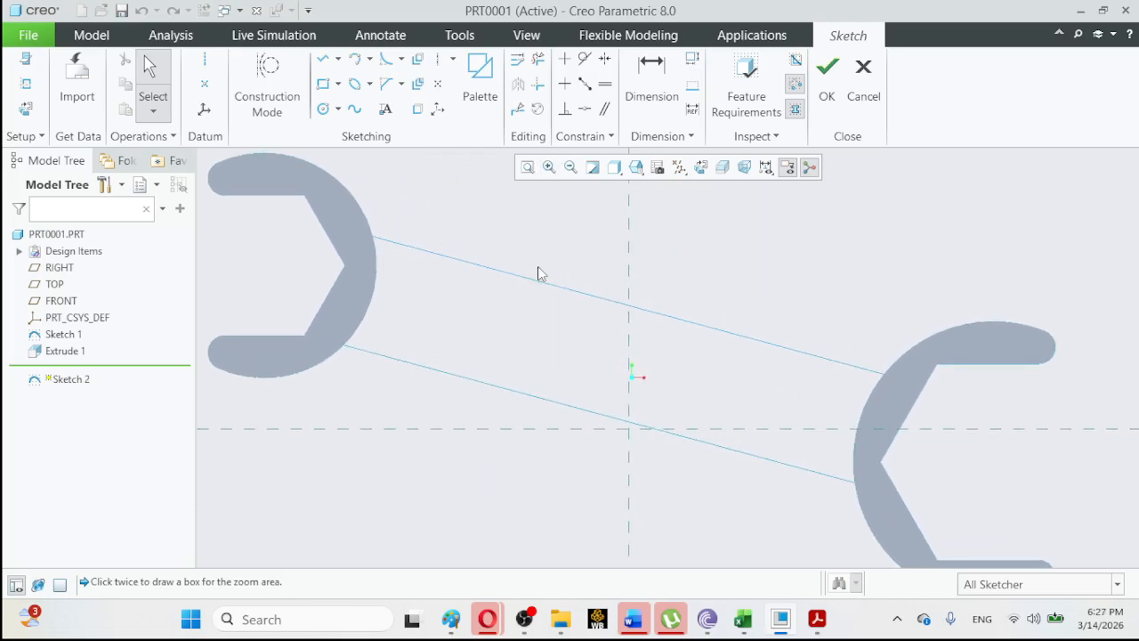
Project the two slanted handle lines and the outer arcs of both jaws into the sketch with the Single edge option.
left_click(422, 112)
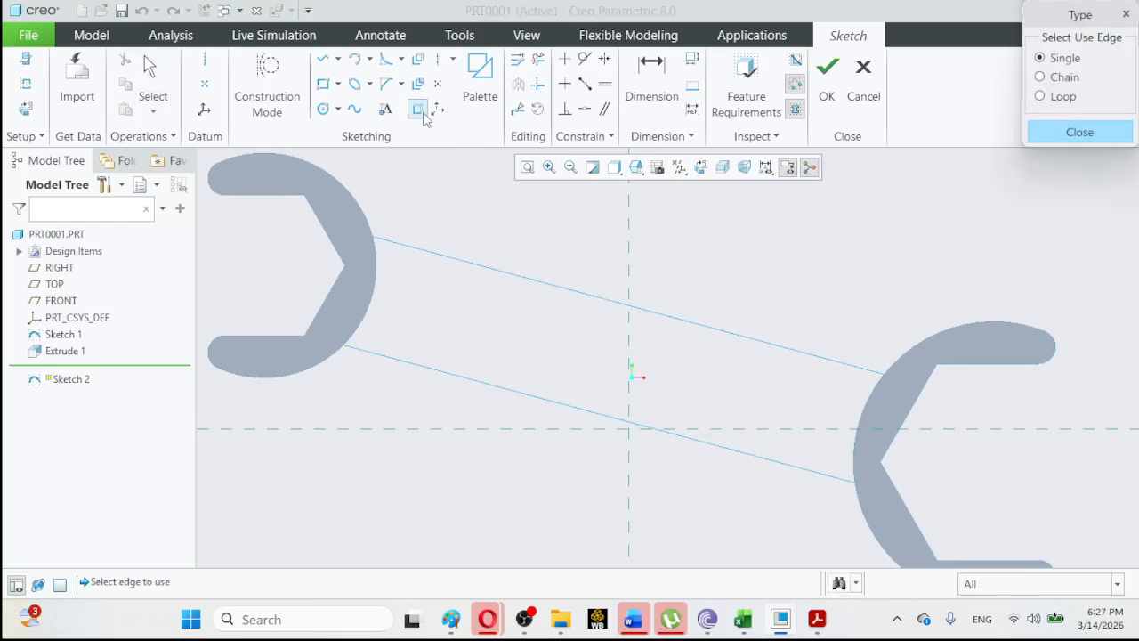
left_click(744, 338)
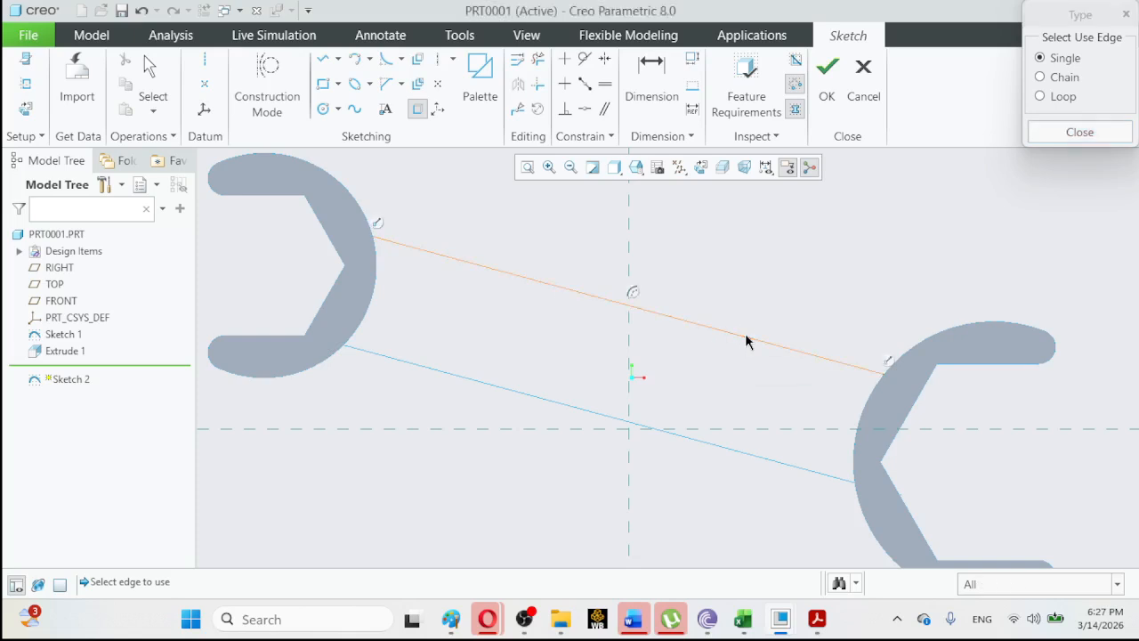
left_click(739, 458)
left_click(862, 419)
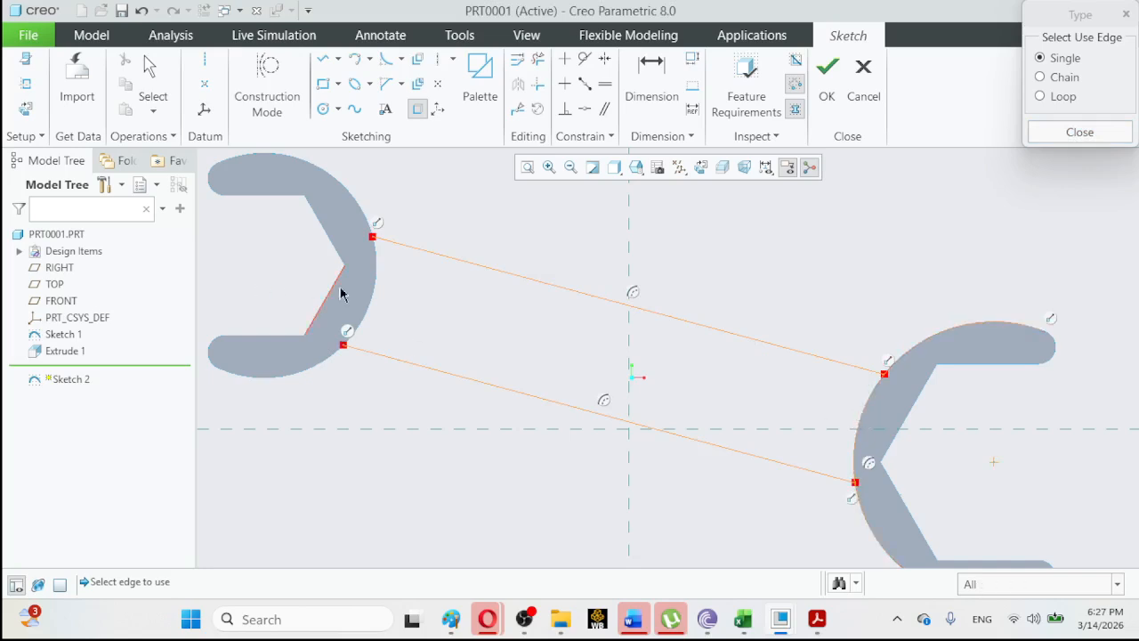
left_click(374, 290)
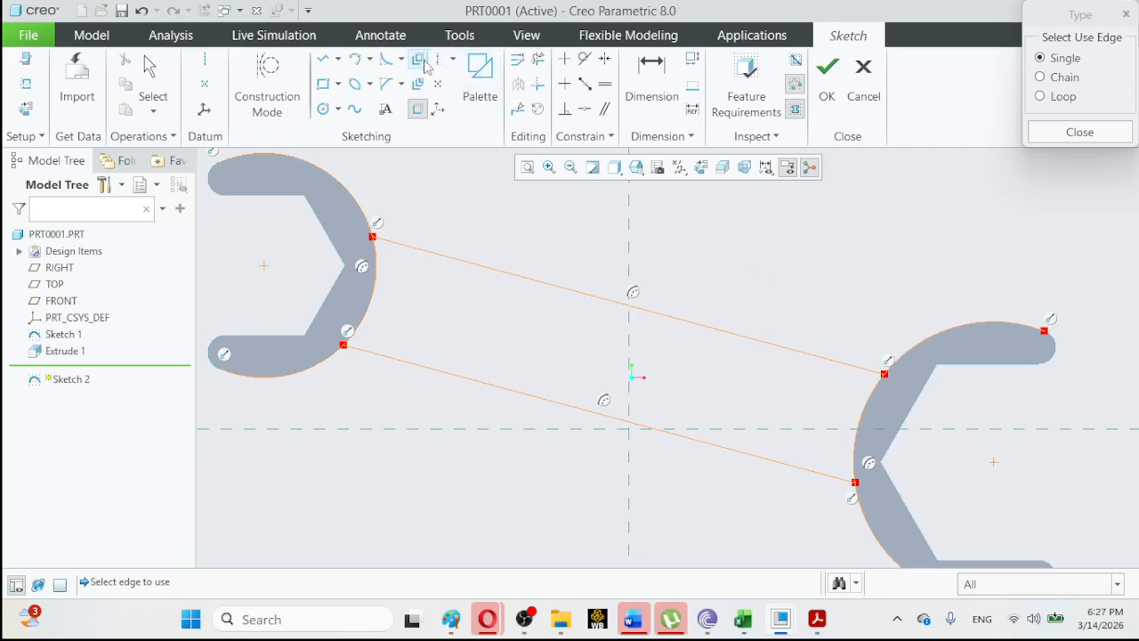
Trim both projected jaw arcs outside the handle lines to leave a closed handle profile, and finish the sketch.
left_click(539, 63)
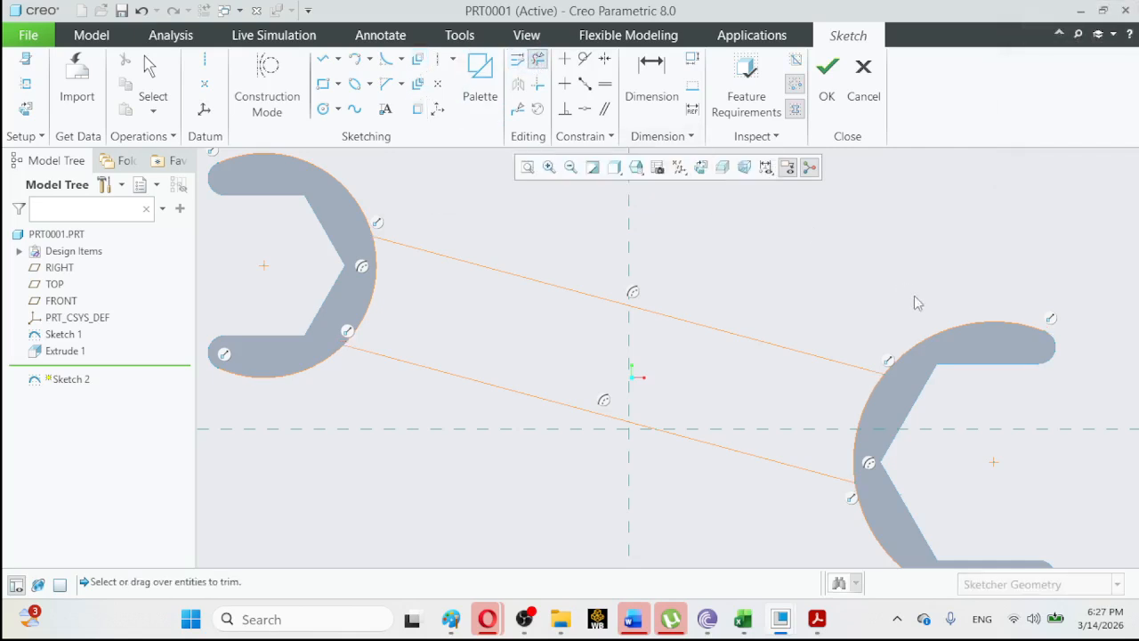
left_click(932, 337)
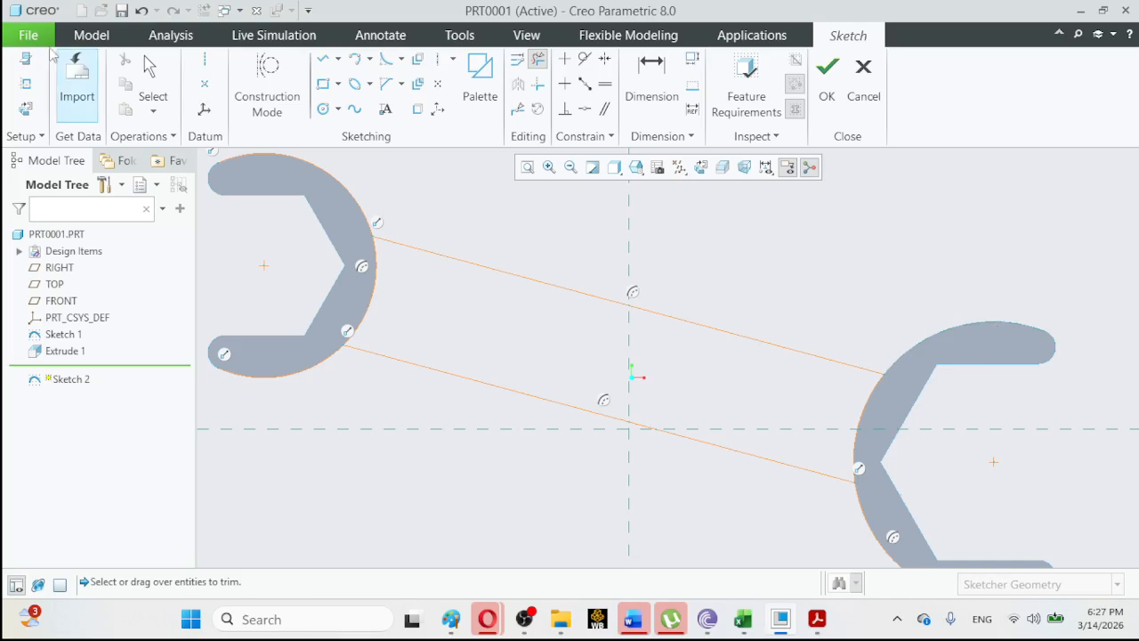
left_click(149, 71)
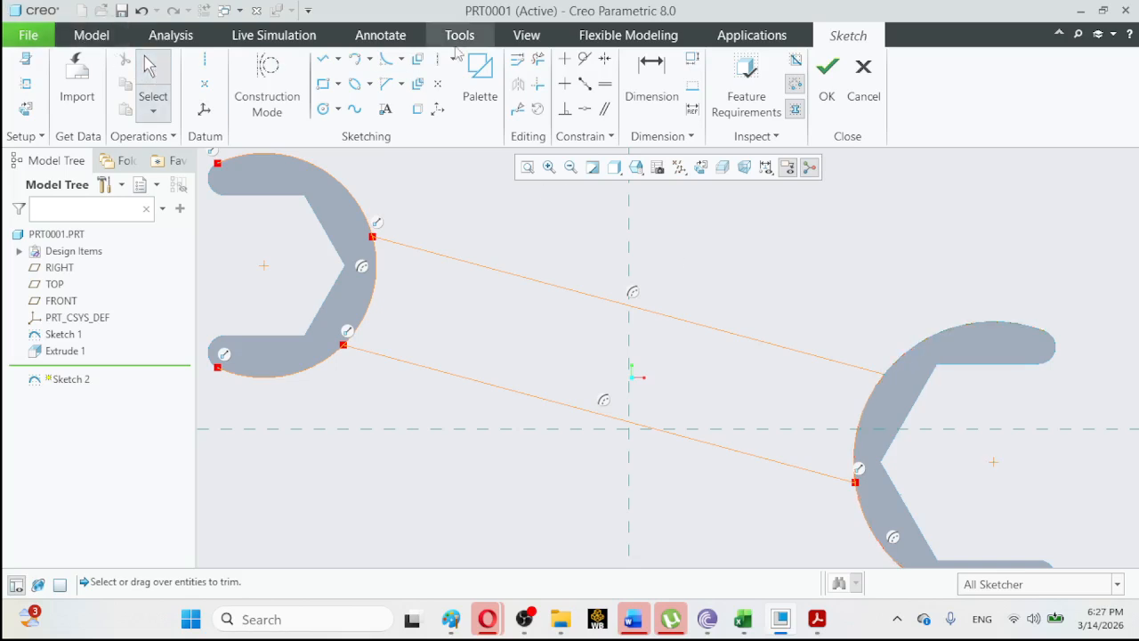
left_click(539, 60)
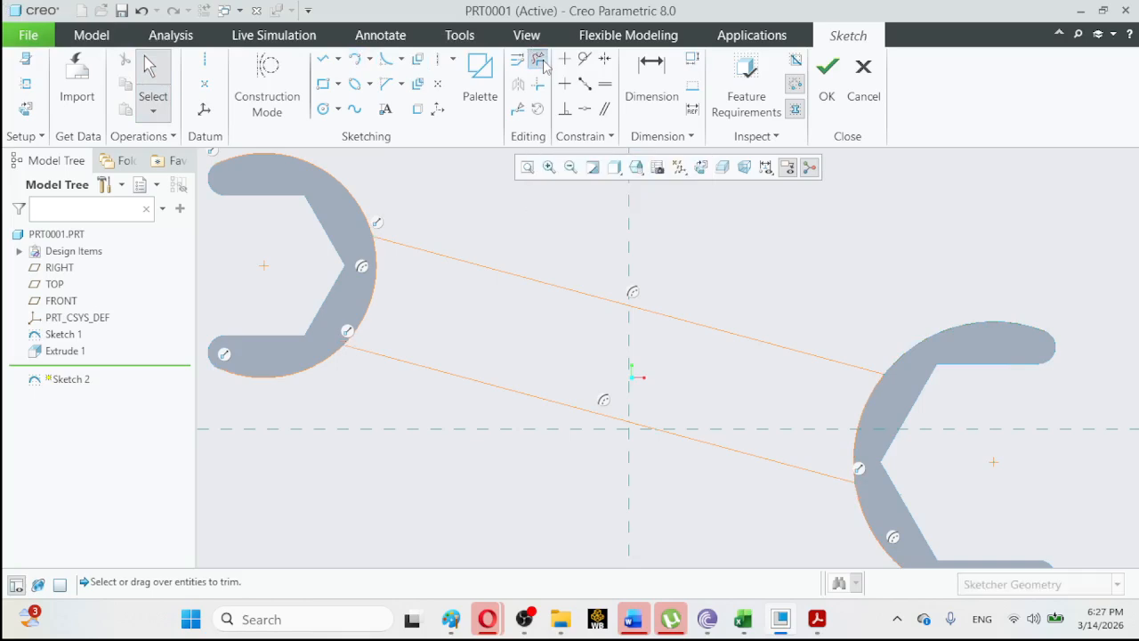
left_click(863, 521)
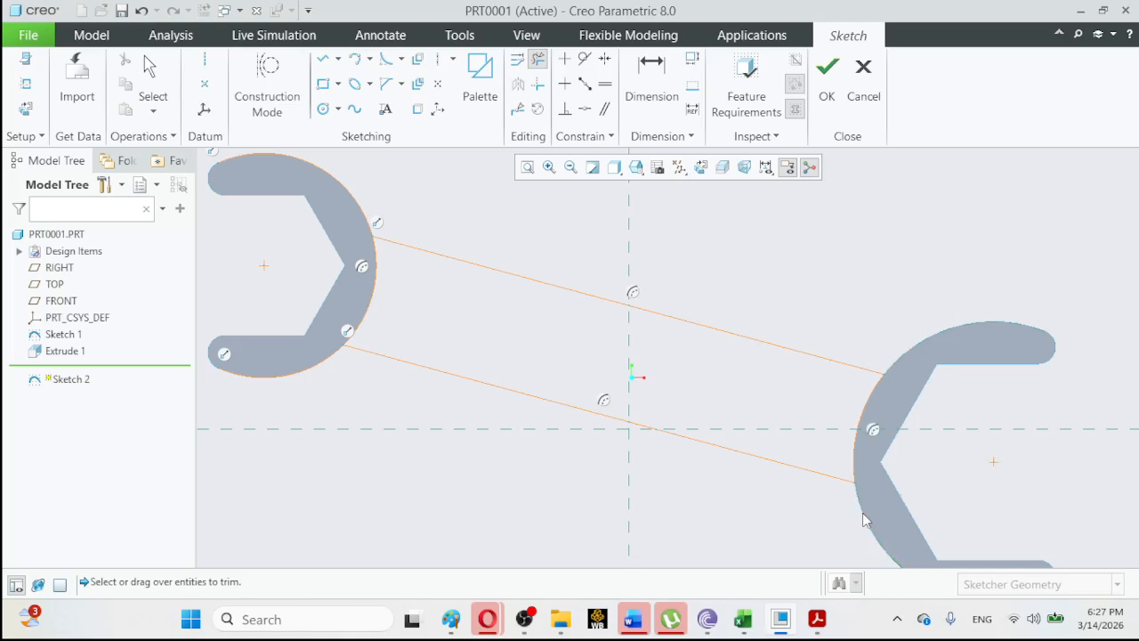
left_click(367, 224)
left_click(309, 377)
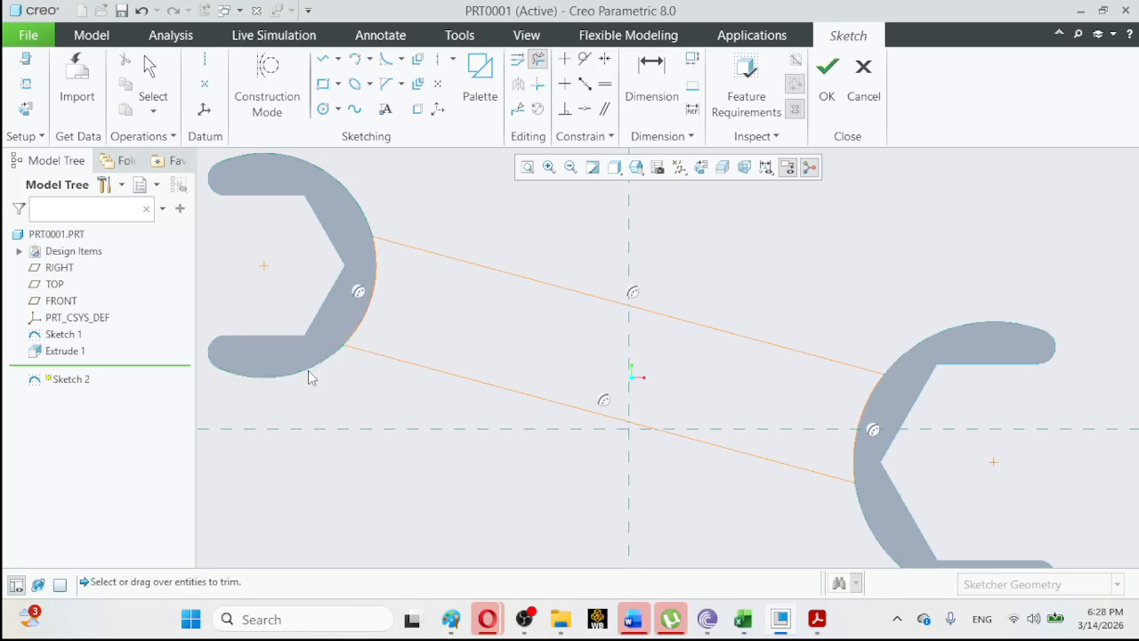
left_click(150, 67)
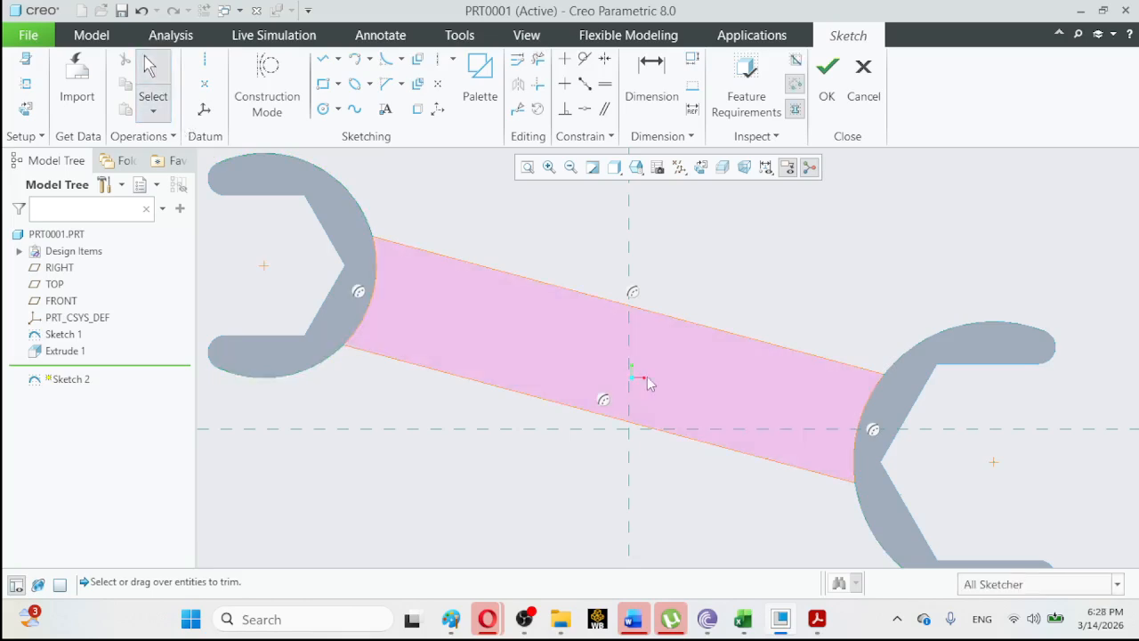
left_click(827, 89)
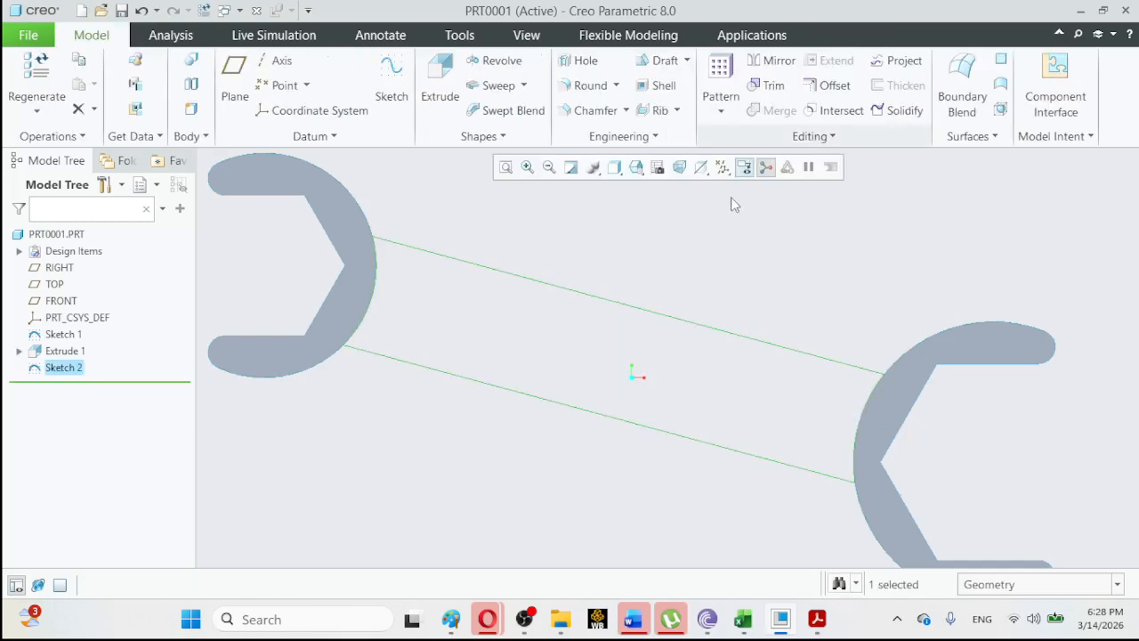
Extrude the handle sketch symmetrically about its plane to a total depth of 3.5 and complete the feature.
left_click(636, 170)
left_click(663, 188)
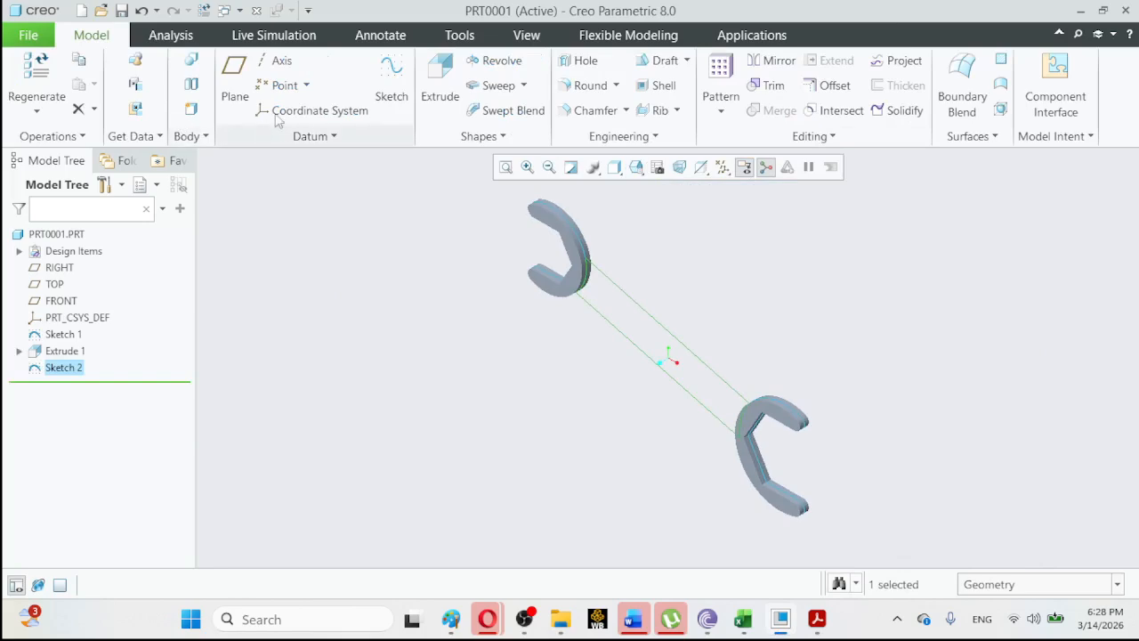
left_click(438, 89)
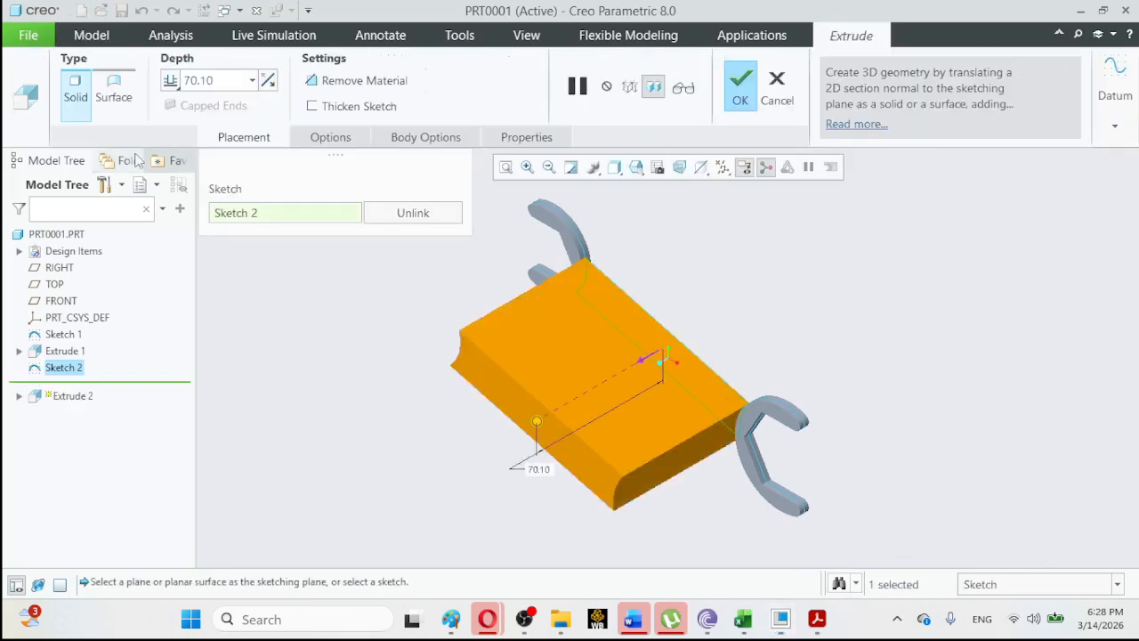
left_click(170, 80)
left_click(197, 125)
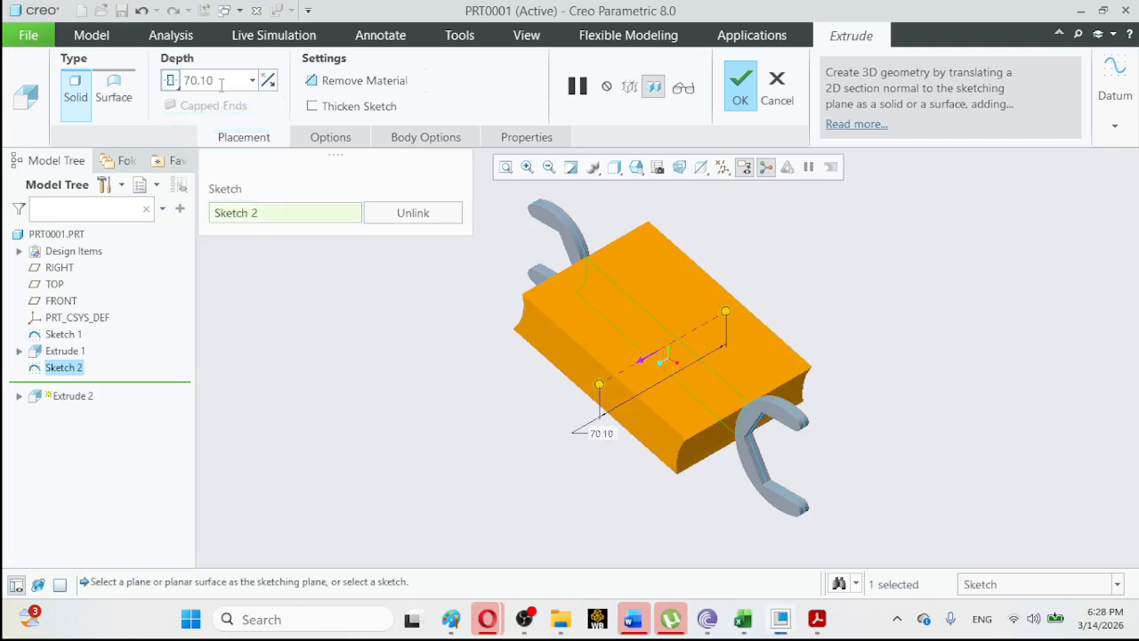
double_click(221, 81)
type("3.5")
key("Return")
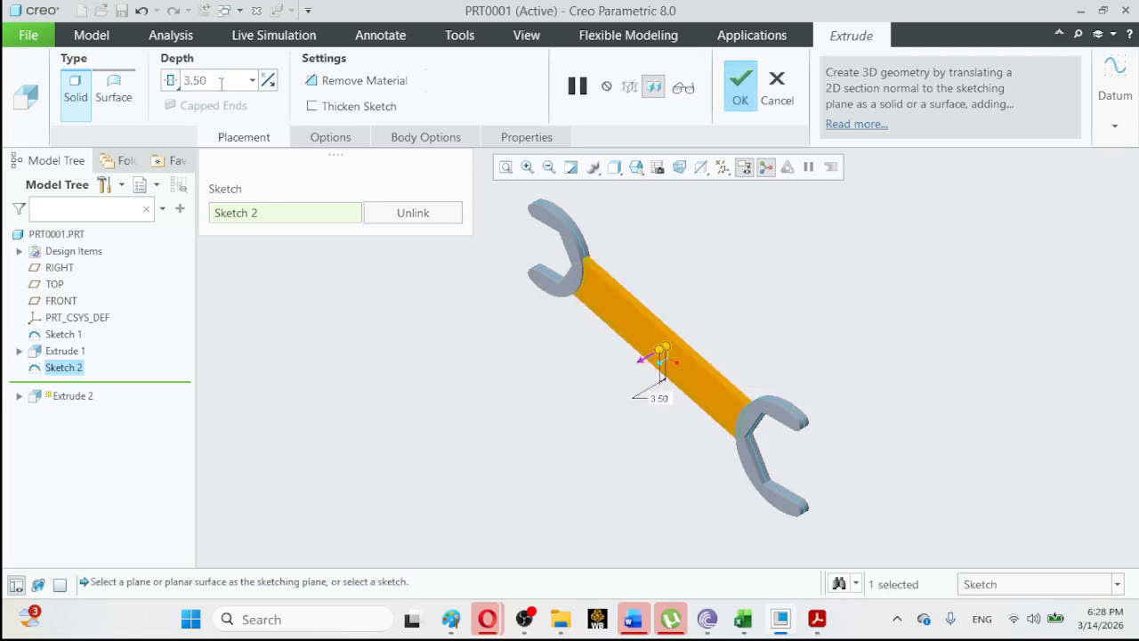
left_click(750, 93)
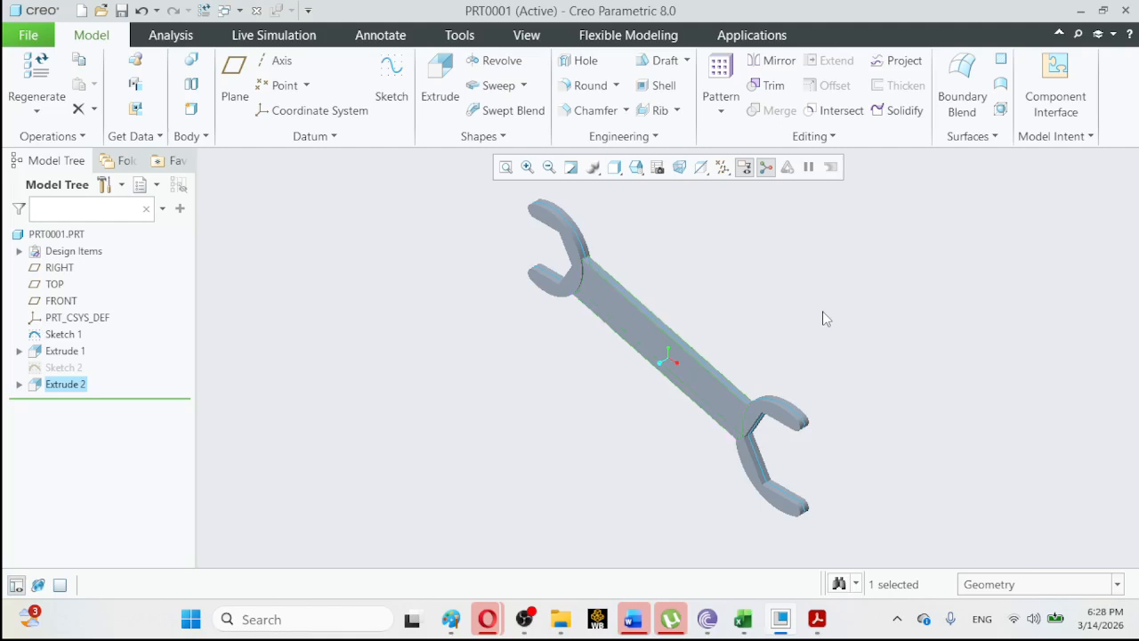
left_click(825, 319)
Show the wrench in the FRONT orientation with the Shading With Edges display style.
left_click(637, 172)
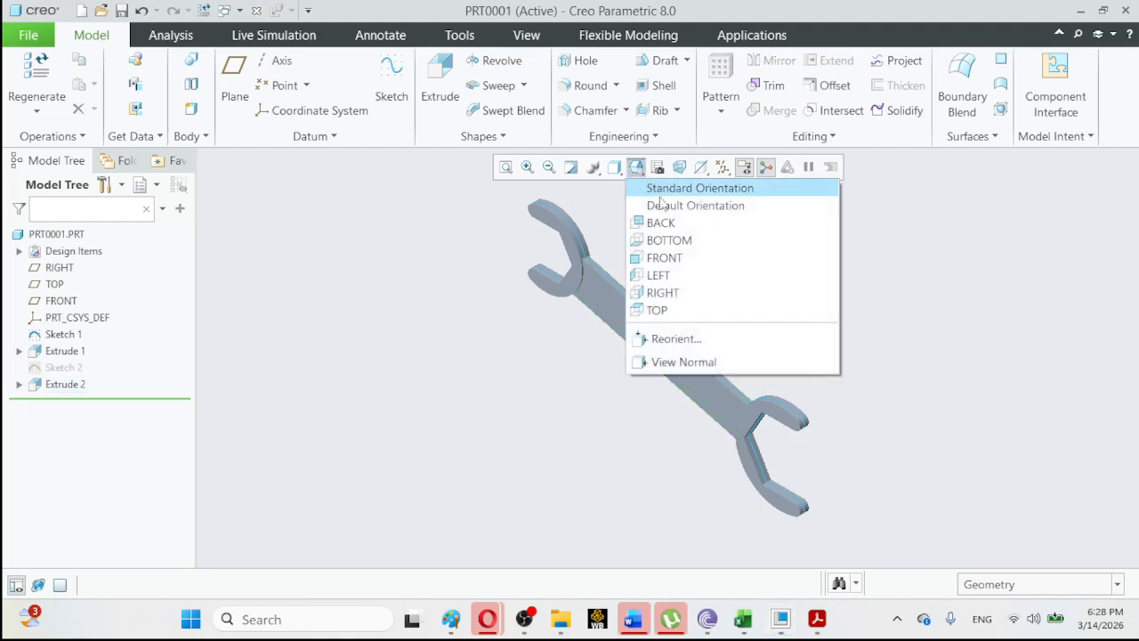
left_click(658, 258)
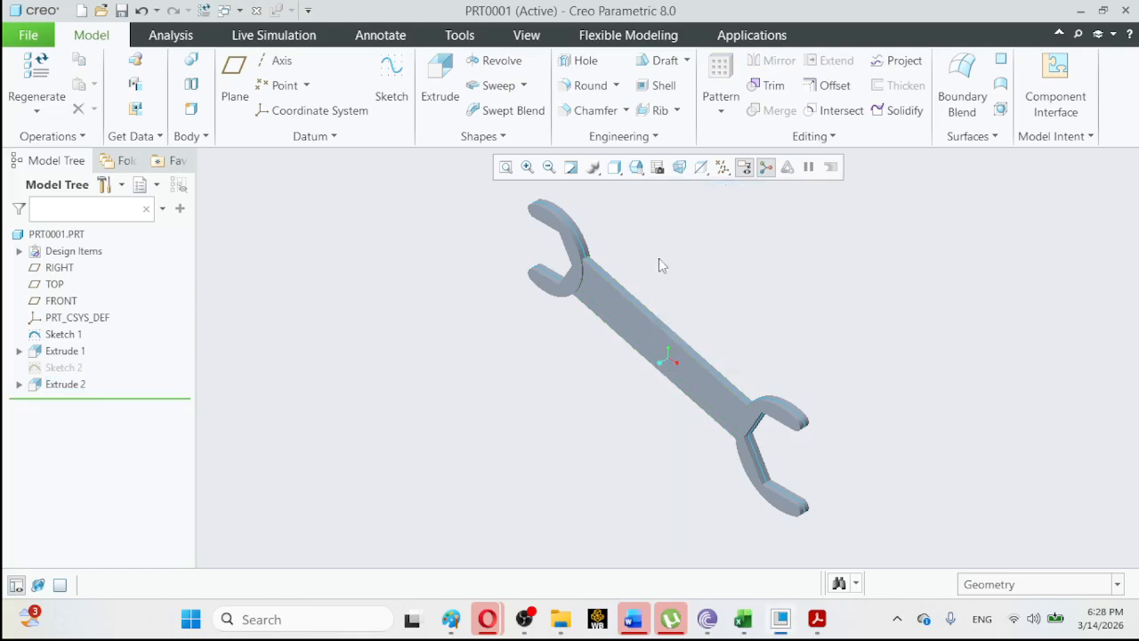
left_click(644, 173)
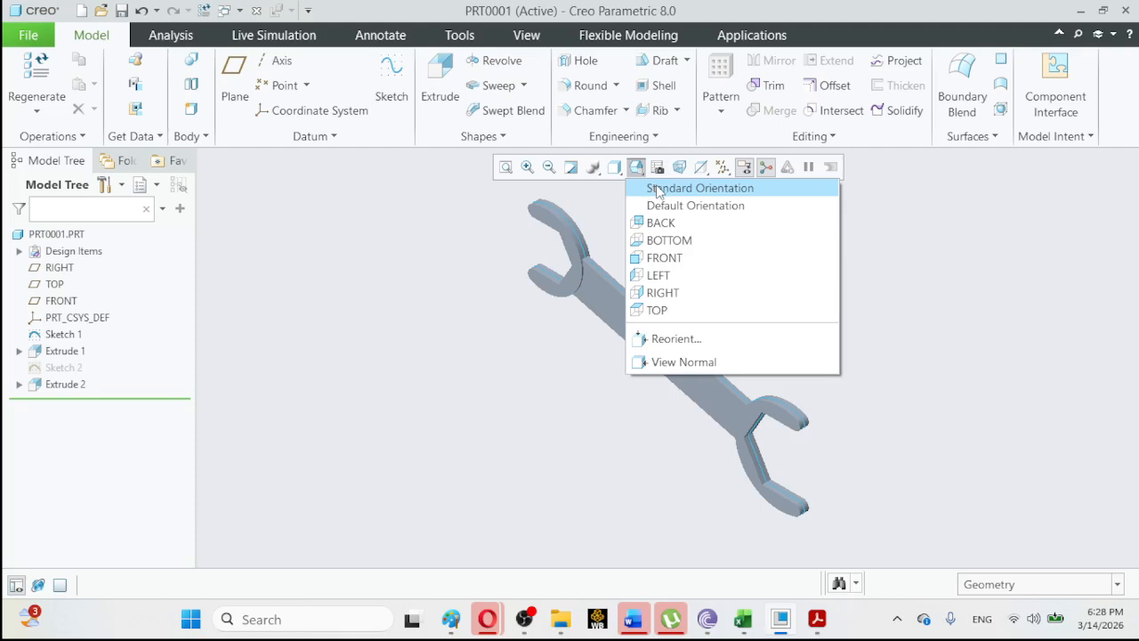
left_click(656, 184)
left_click(636, 168)
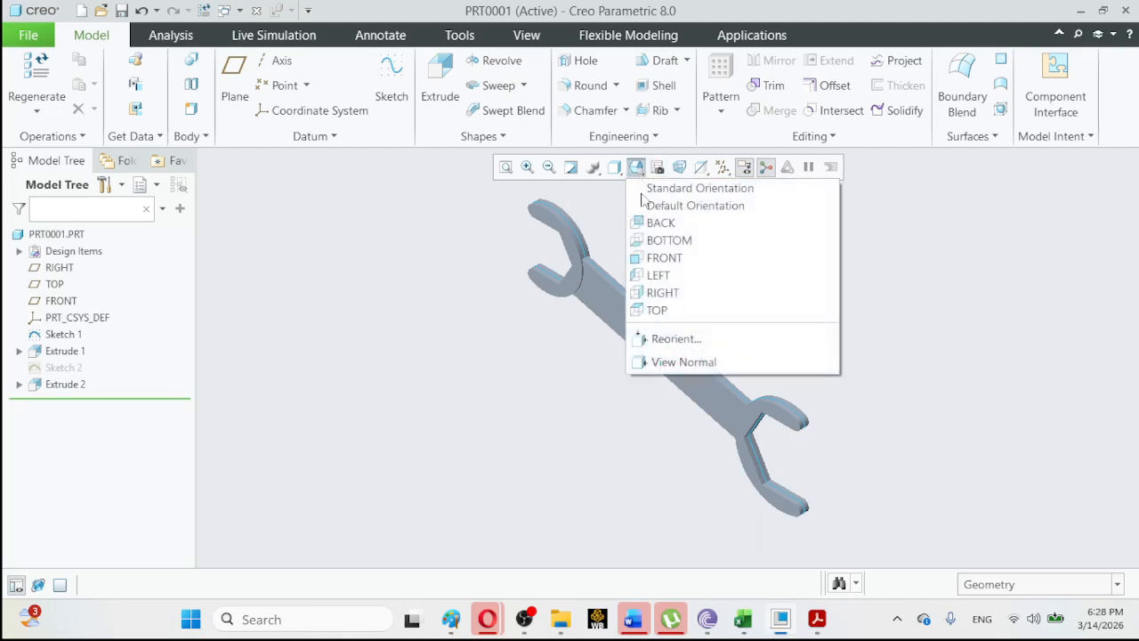
left_click(666, 260)
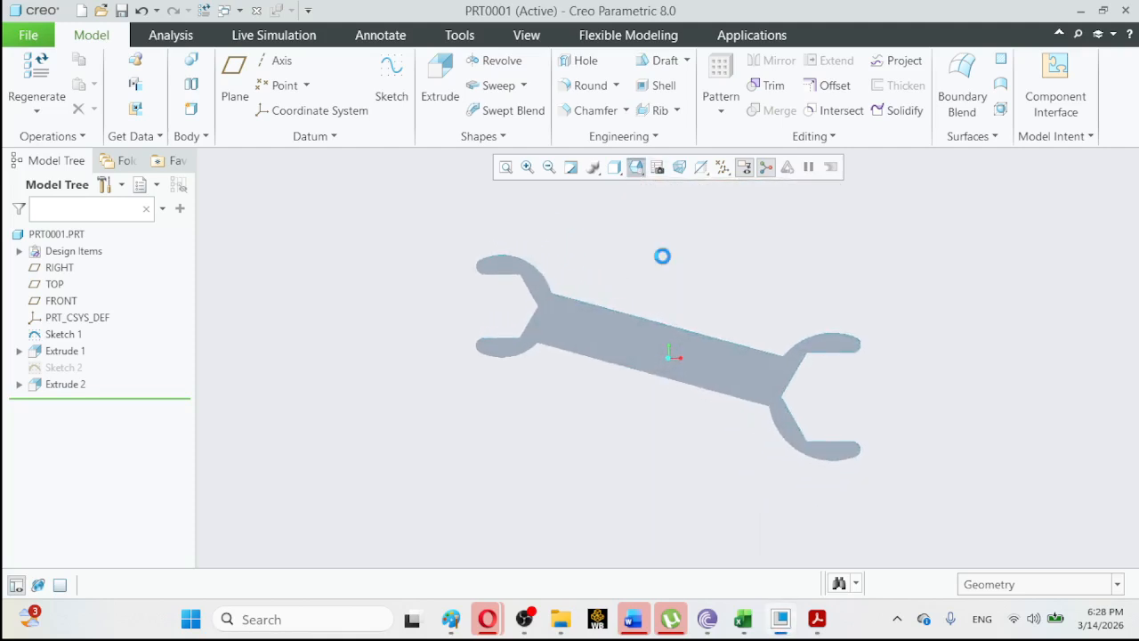
left_click(615, 167)
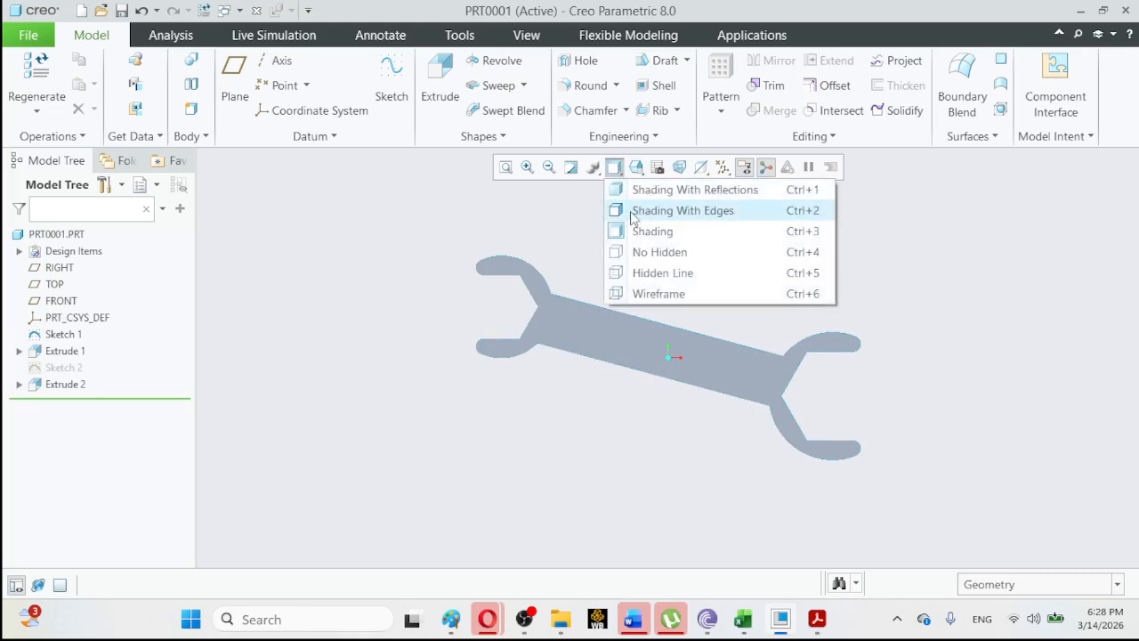
left_click(631, 211)
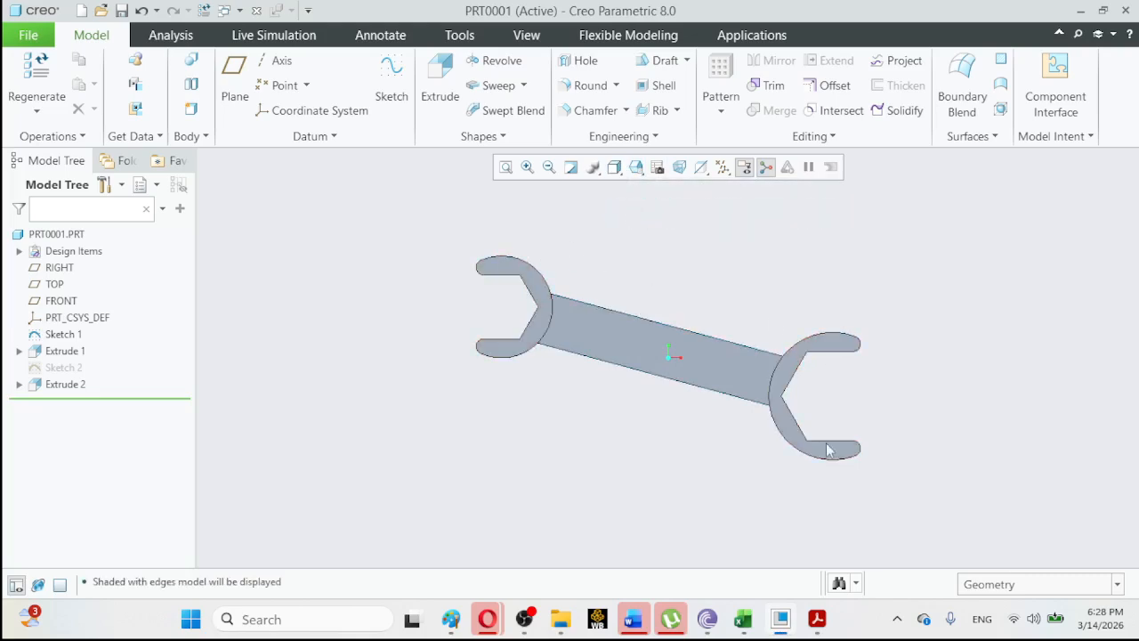
Compare the front view of the wrench with the EX2-13 drawing in Acrobat and return to Creo.
left_click(527, 168)
left_click(465, 243)
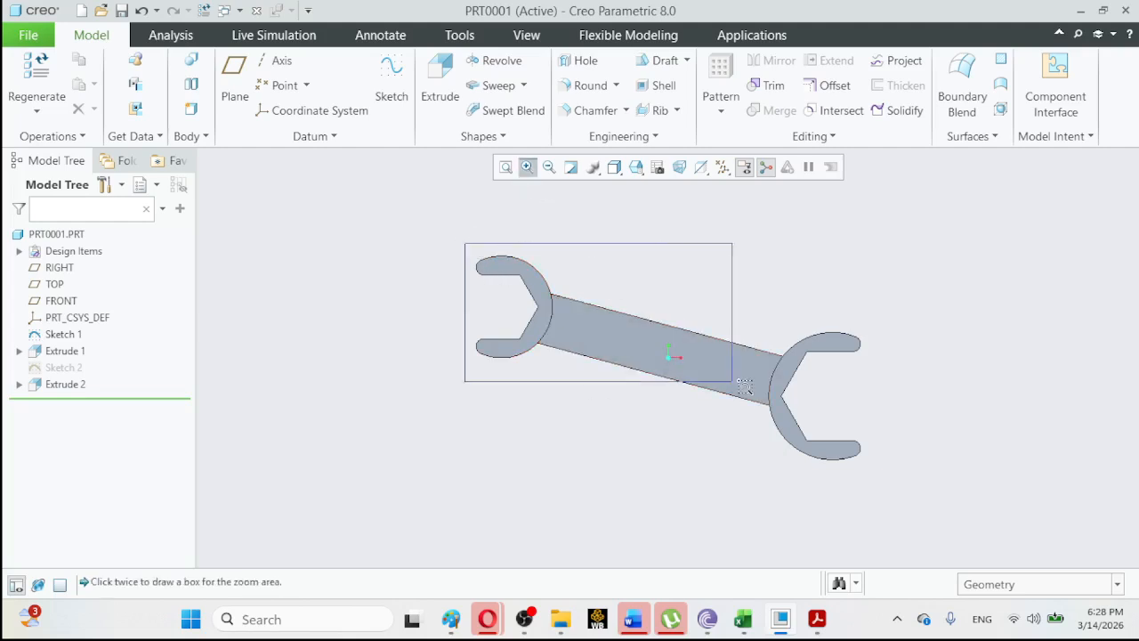
left_click(914, 469)
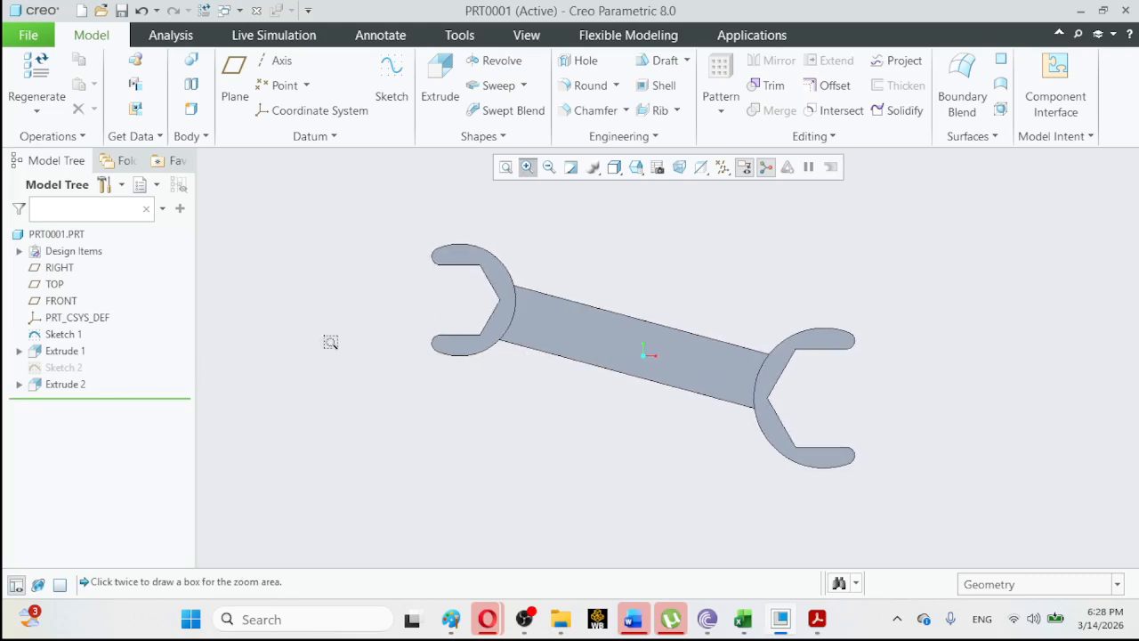
left_click(818, 623)
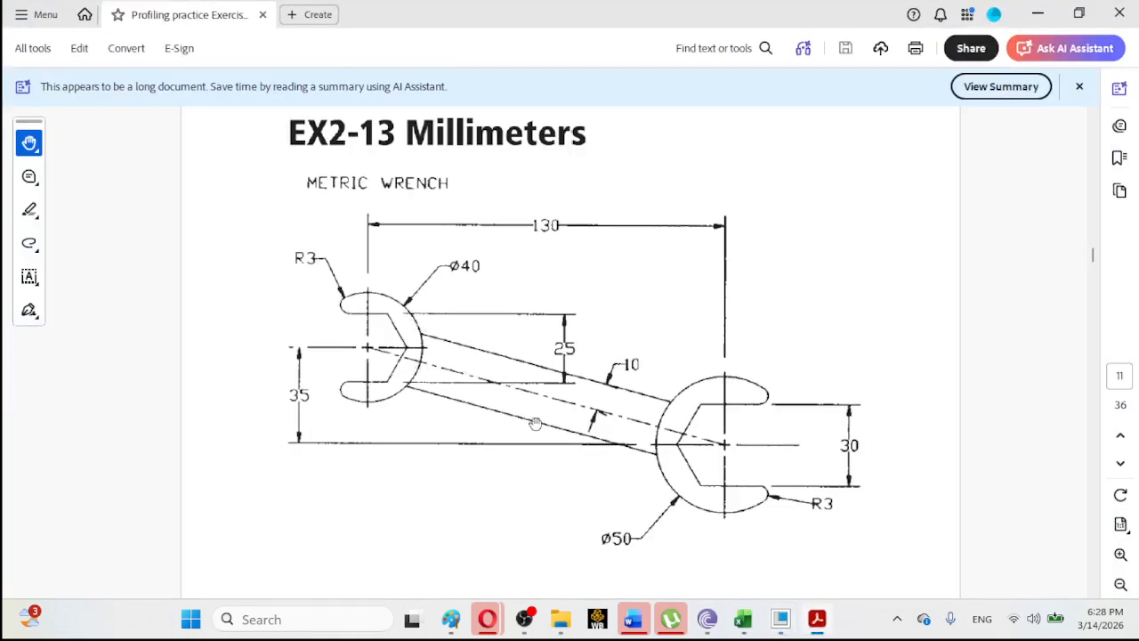
left_click(817, 623)
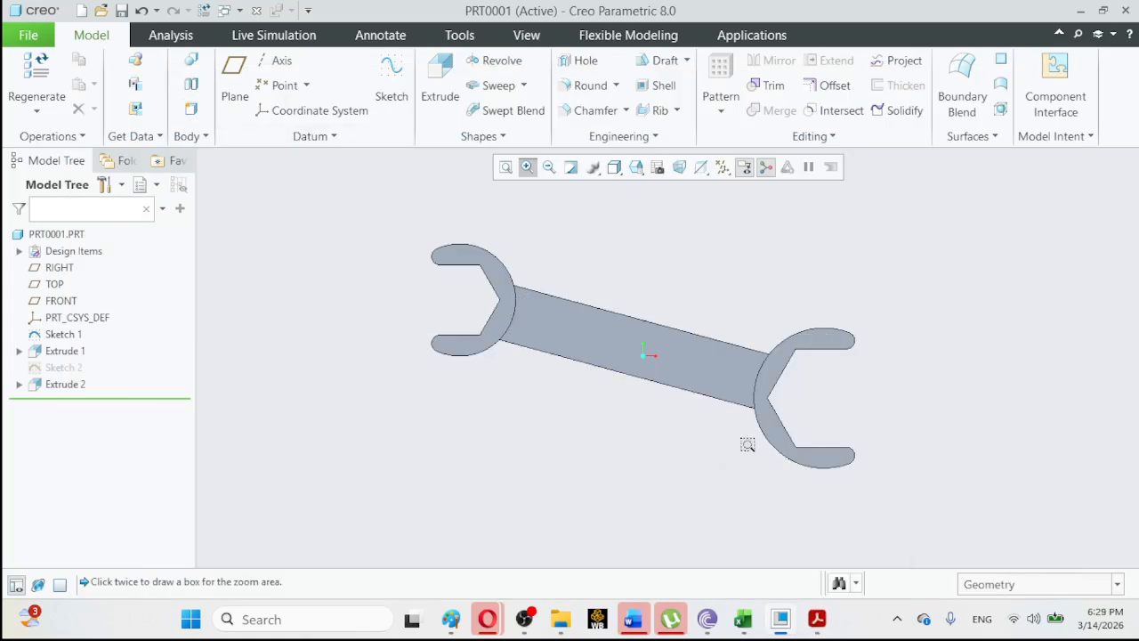
Try a symmetric depth of 5 for the handle extrusion (Extrude 2) and undo the change.
middle_click(730, 465)
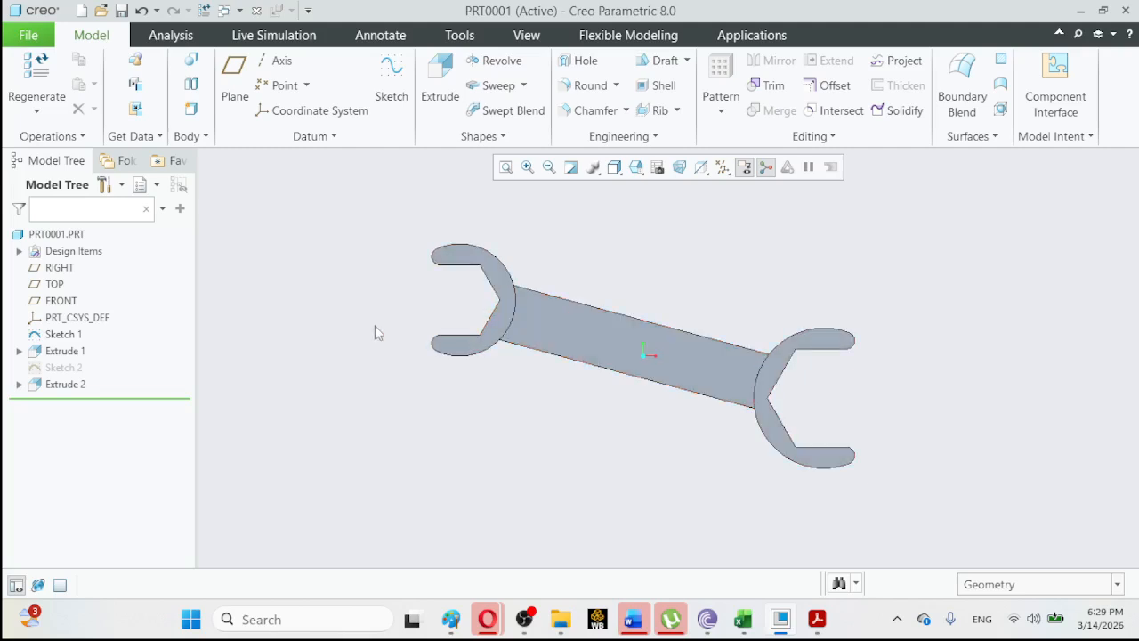
left_click(64, 384)
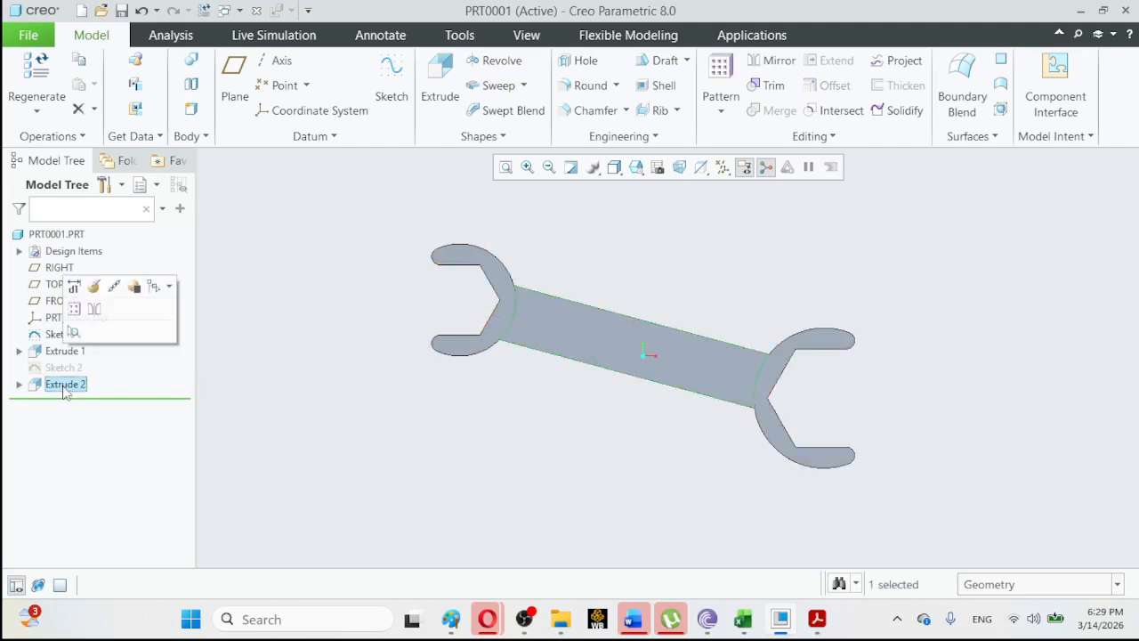
left_click(96, 287)
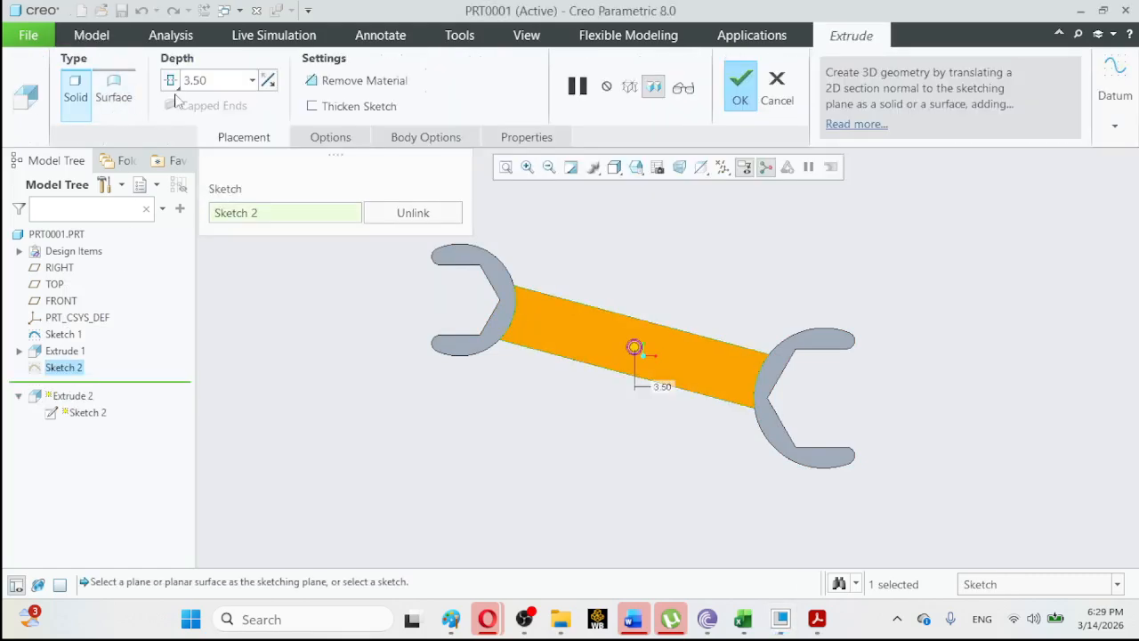
left_click(209, 80)
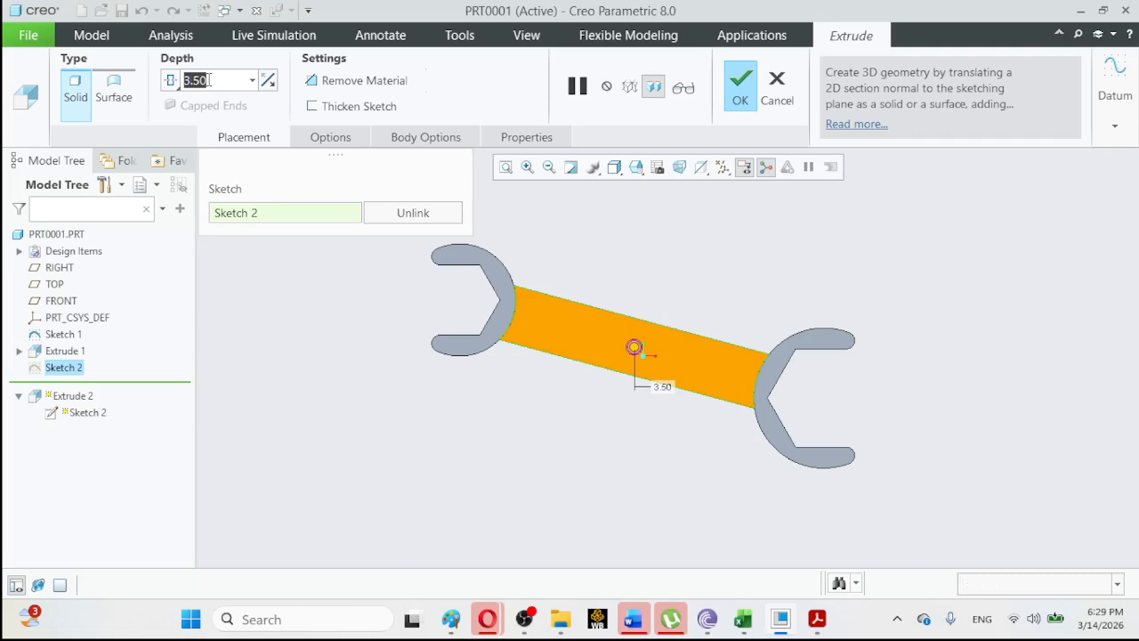
type("5")
key("Return")
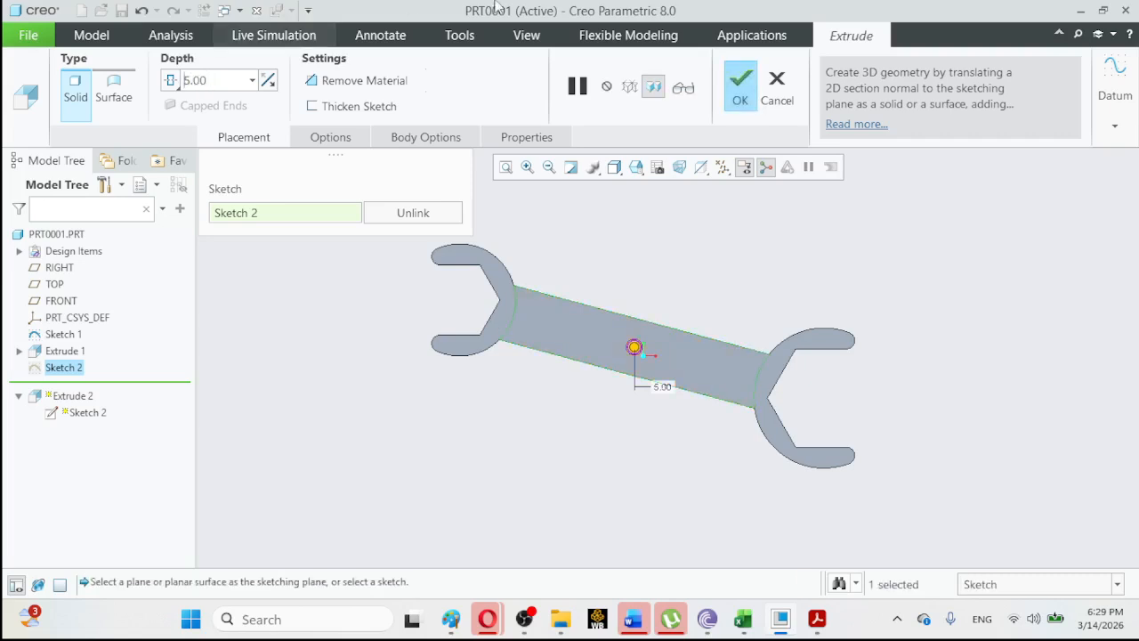
left_click(743, 92)
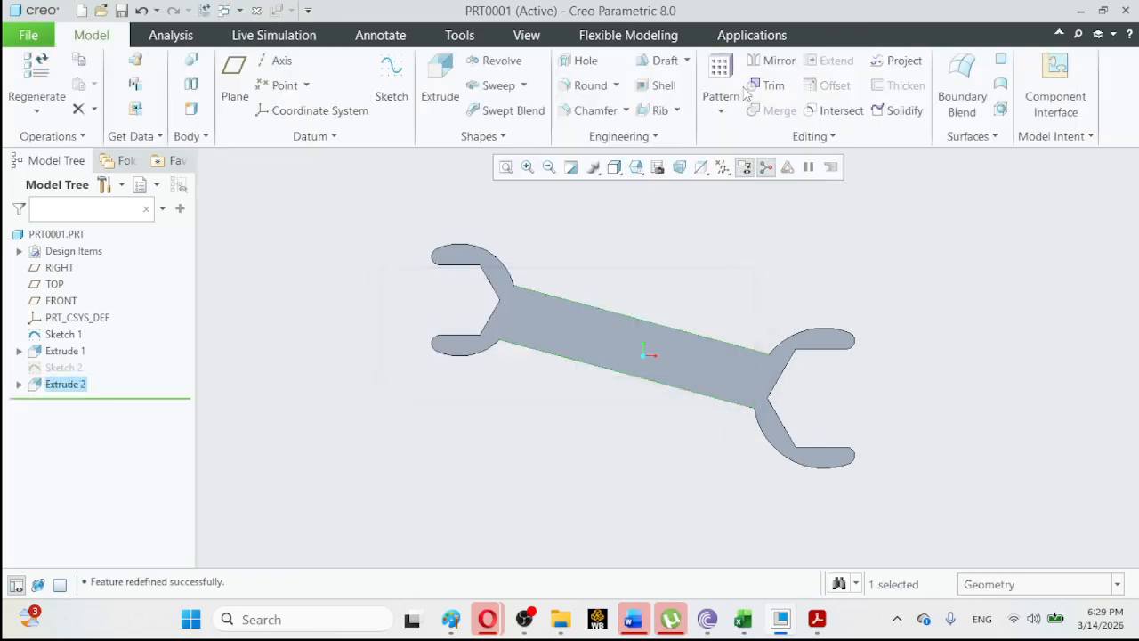
left_click(990, 361)
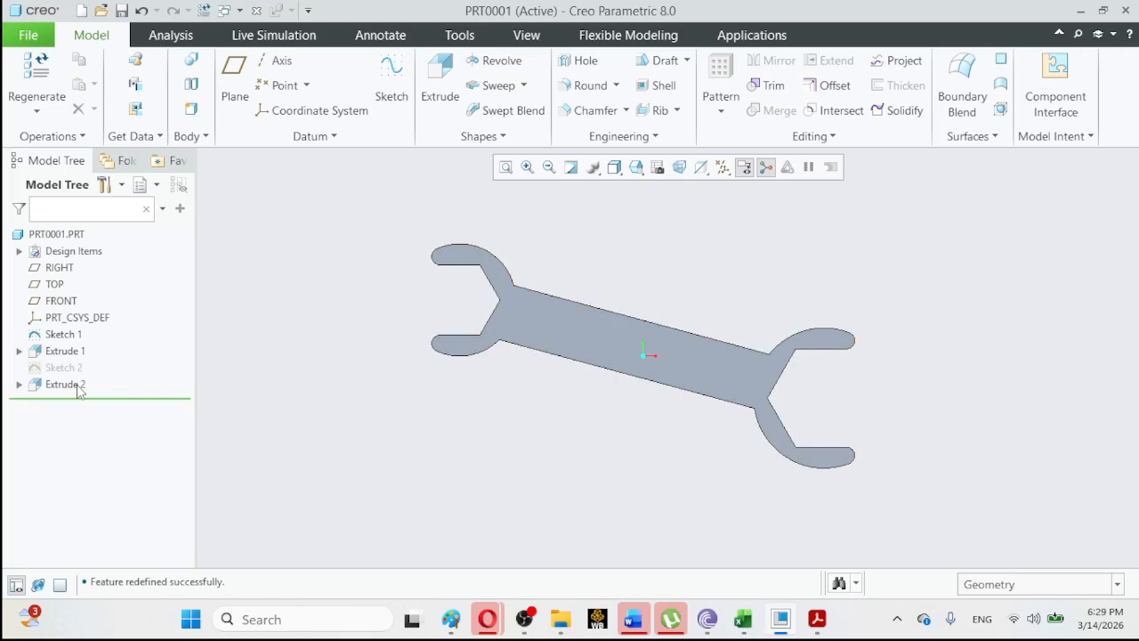
left_click(141, 11)
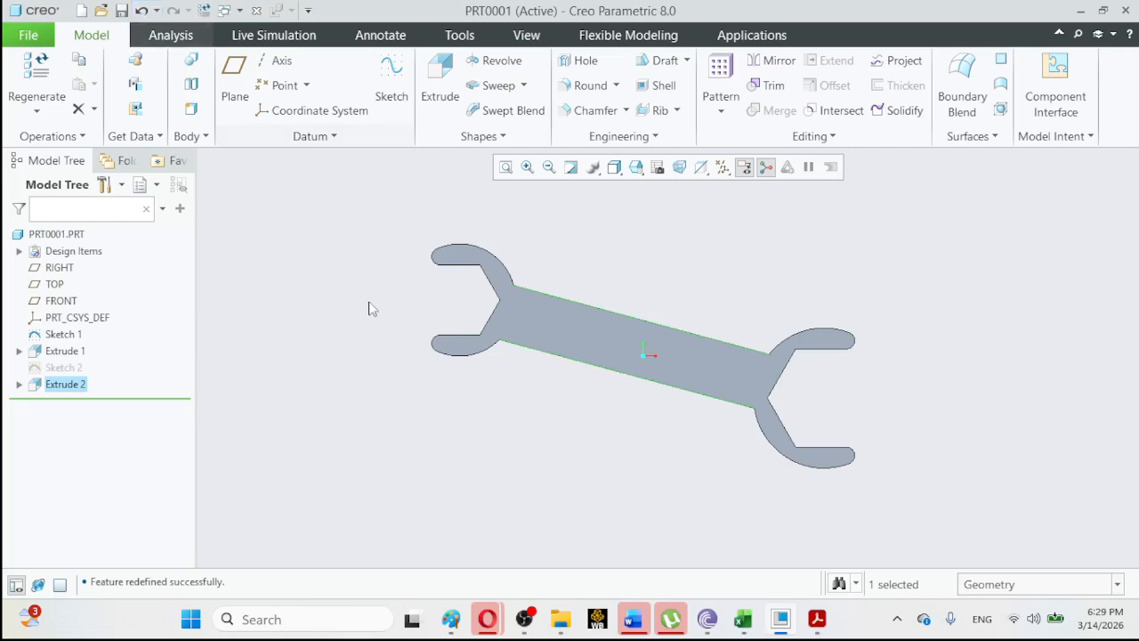
left_click(141, 11)
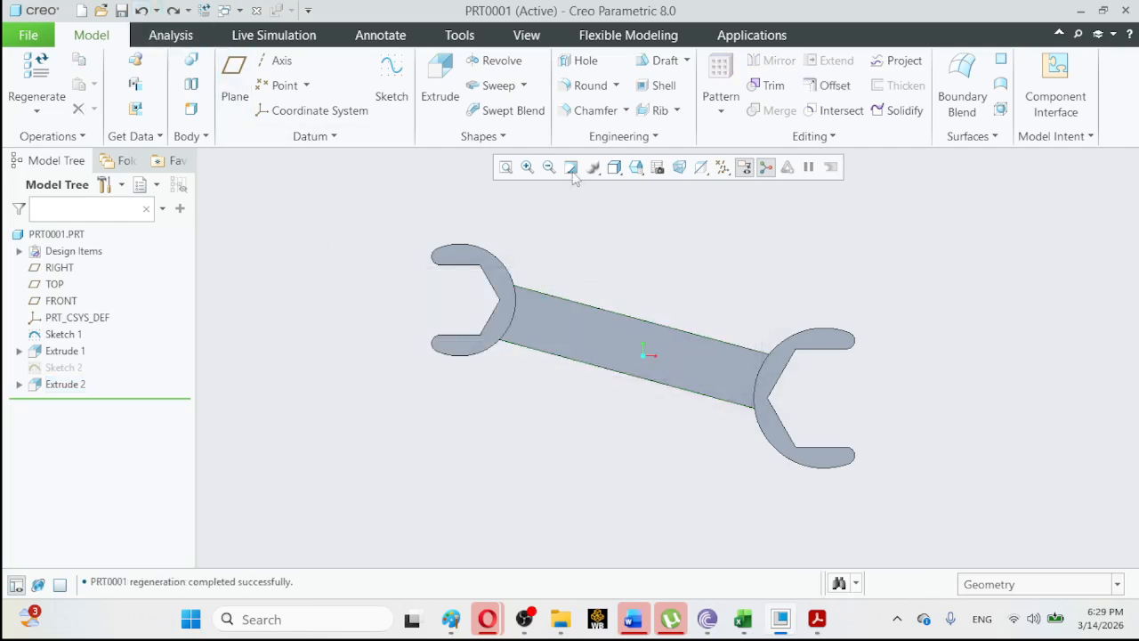
Show the wrench in the Standard Orientation with Sketch 1 and the spin center hidden.
left_click(636, 169)
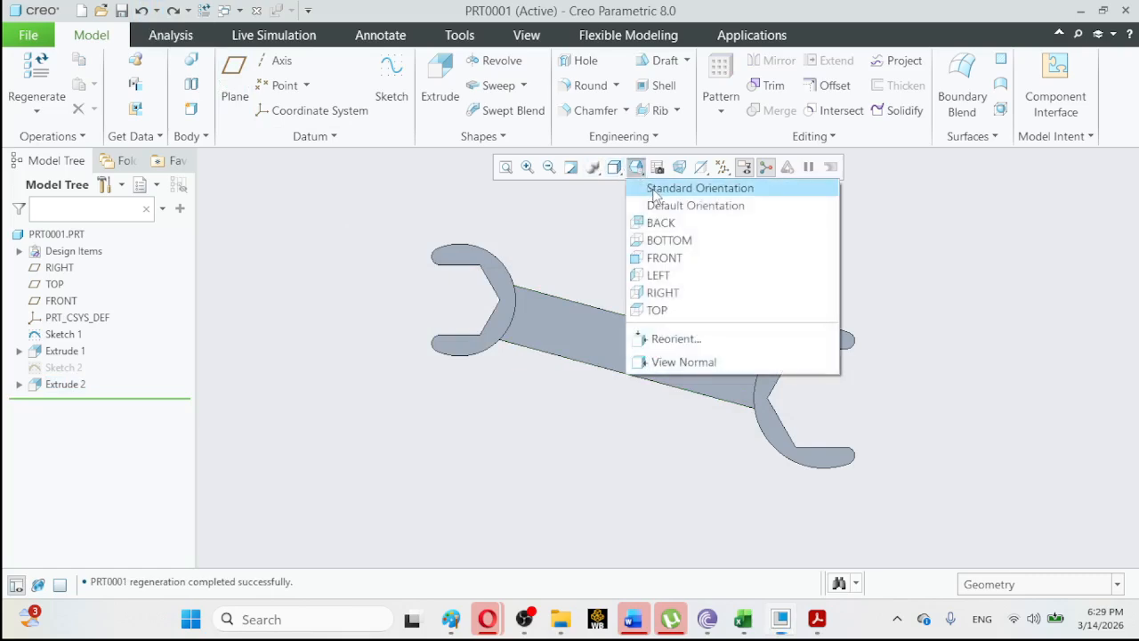
left_click(657, 188)
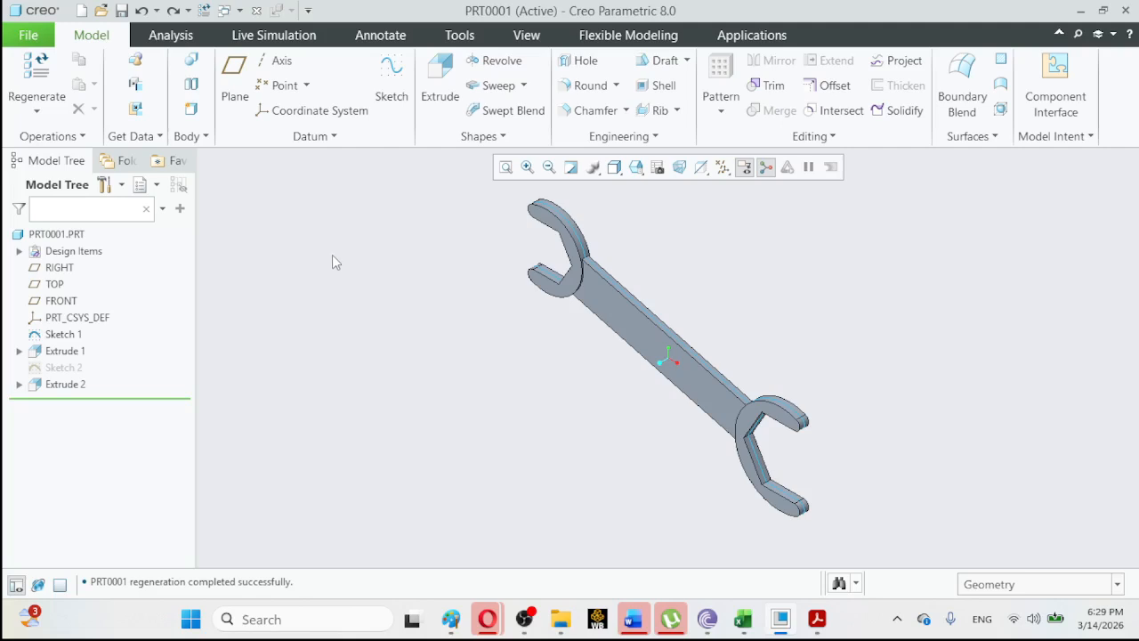
right_click(58, 335)
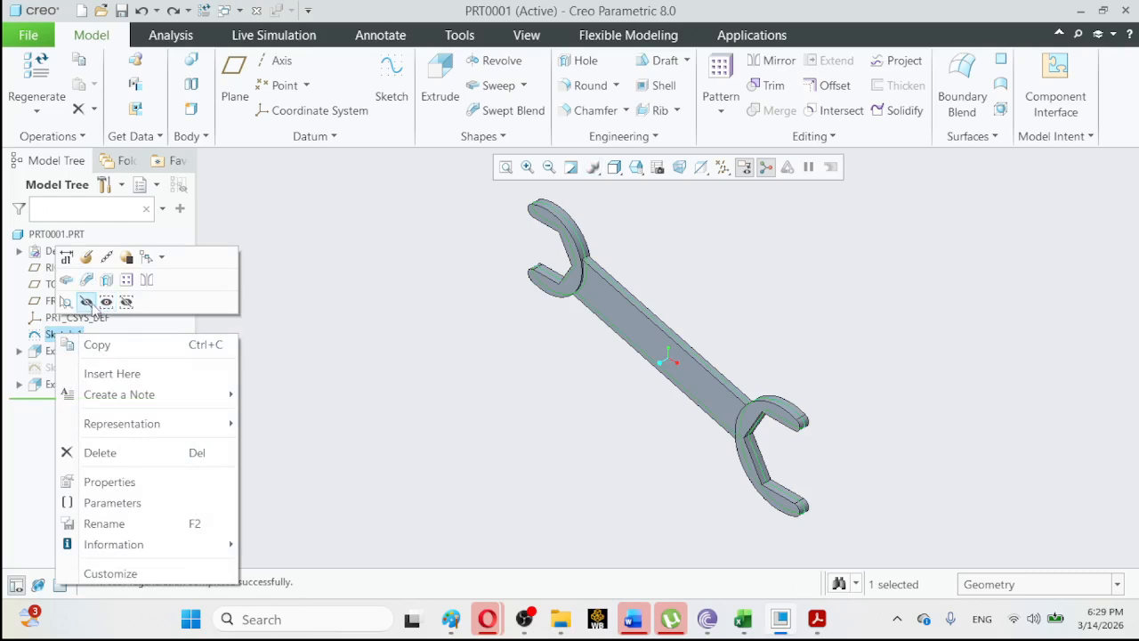
left_click(87, 302)
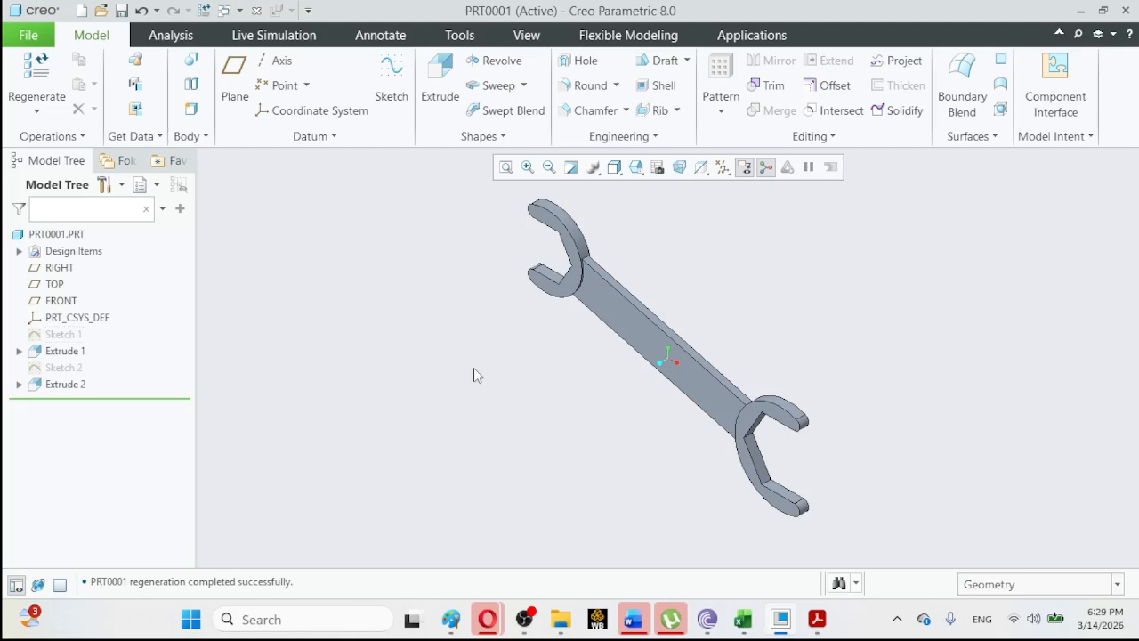
left_click(769, 175)
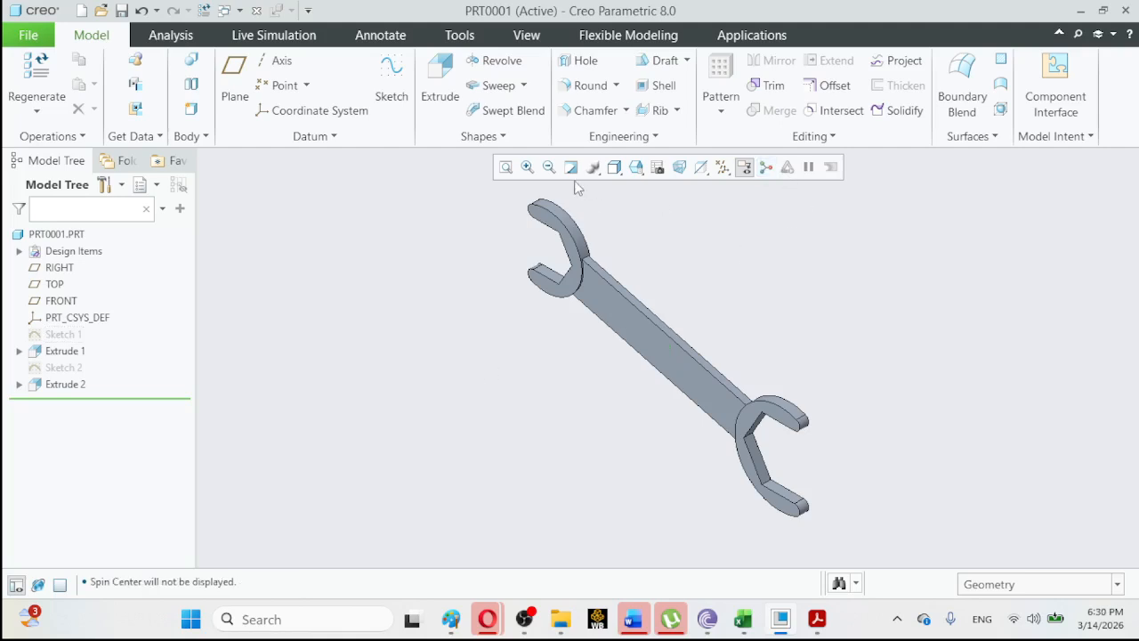
Show the wrench in the FRONT orientation with the No Hidden display style, fitted to the graphics area.
left_click(616, 171)
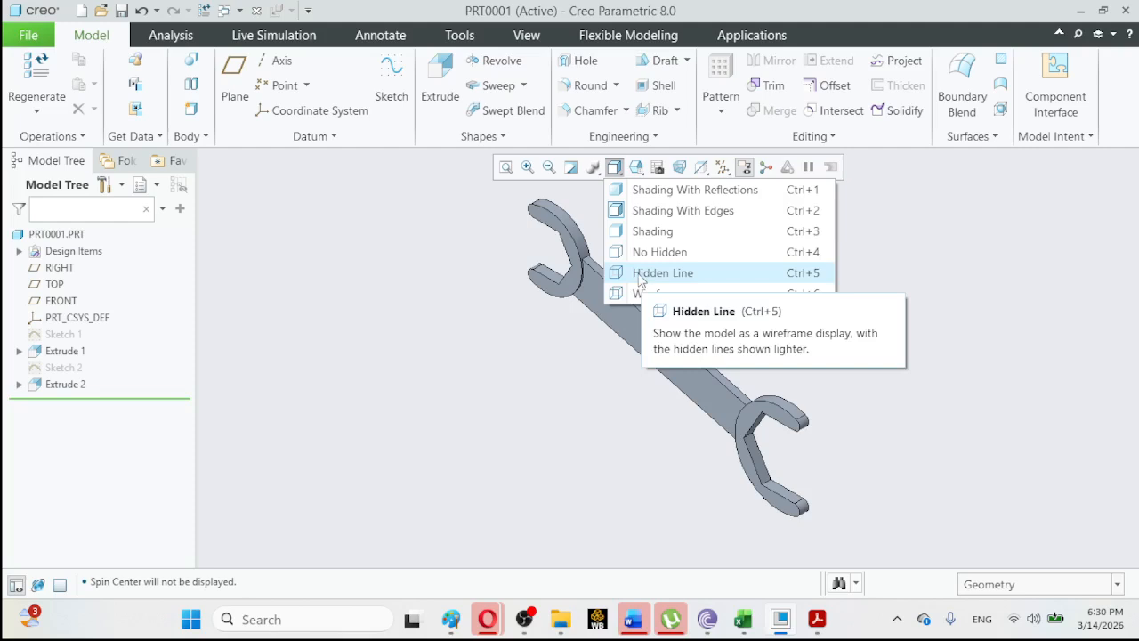
left_click(641, 253)
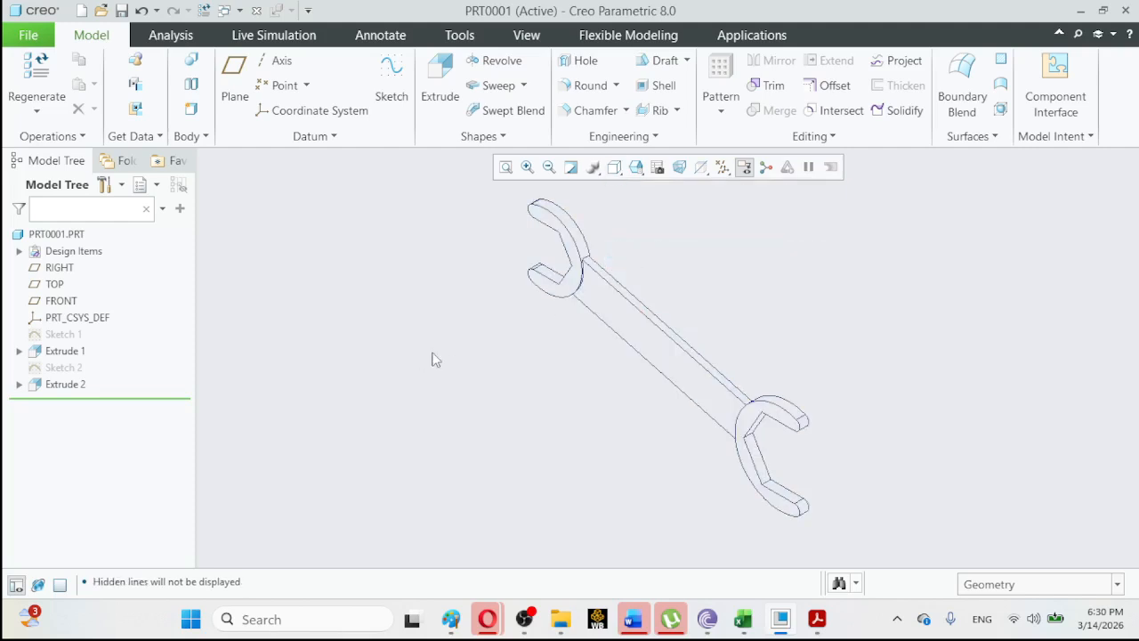
left_click(636, 168)
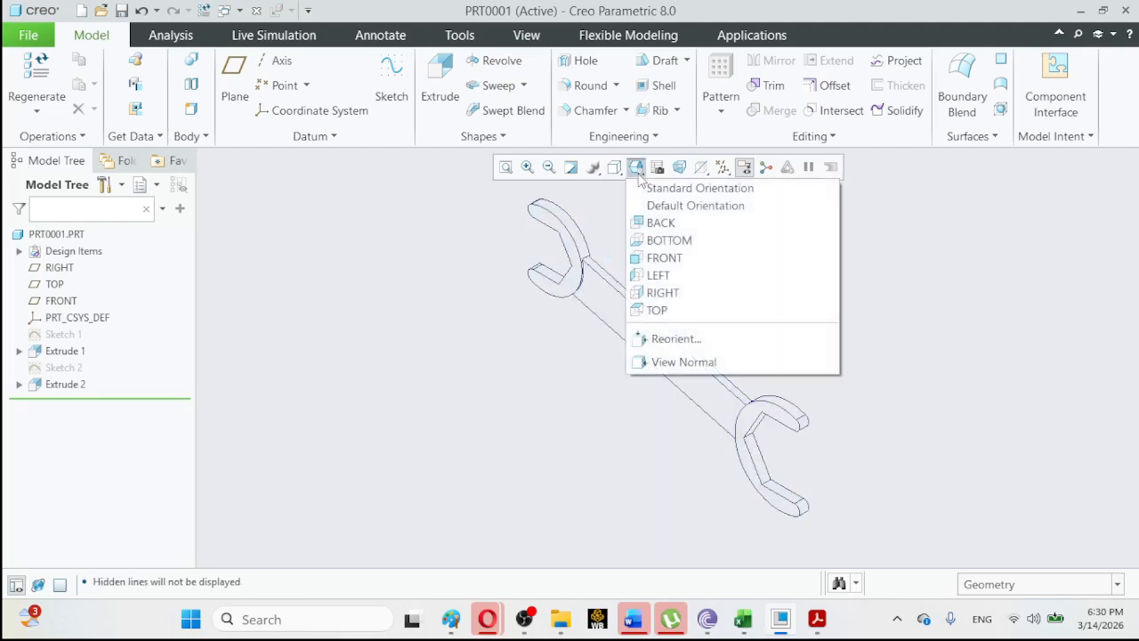
left_click(674, 259)
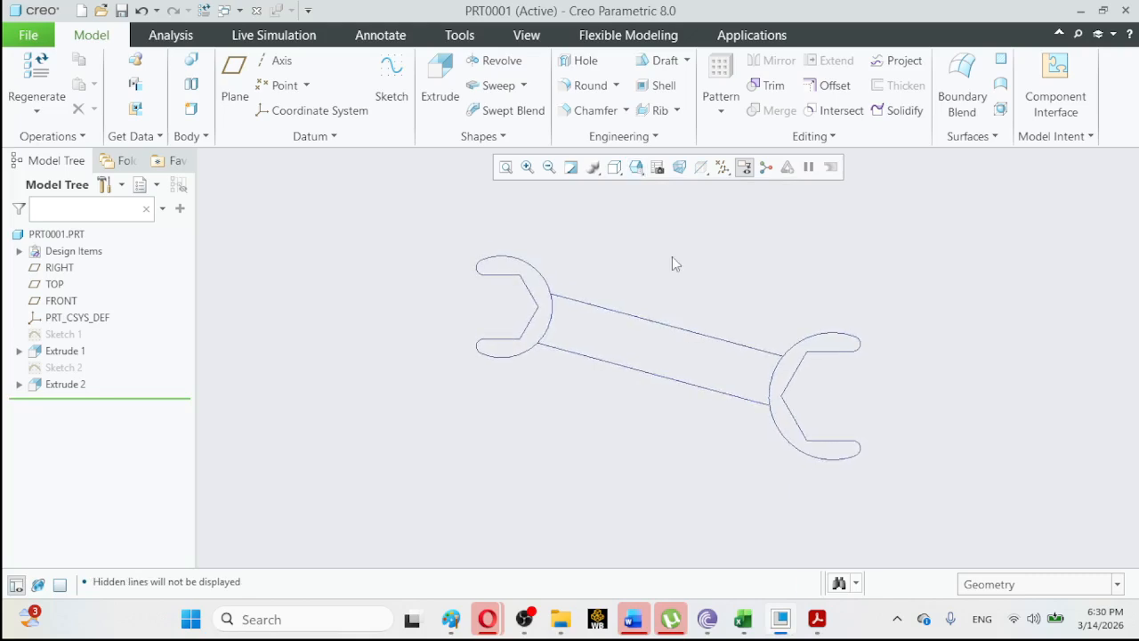
left_click(505, 168)
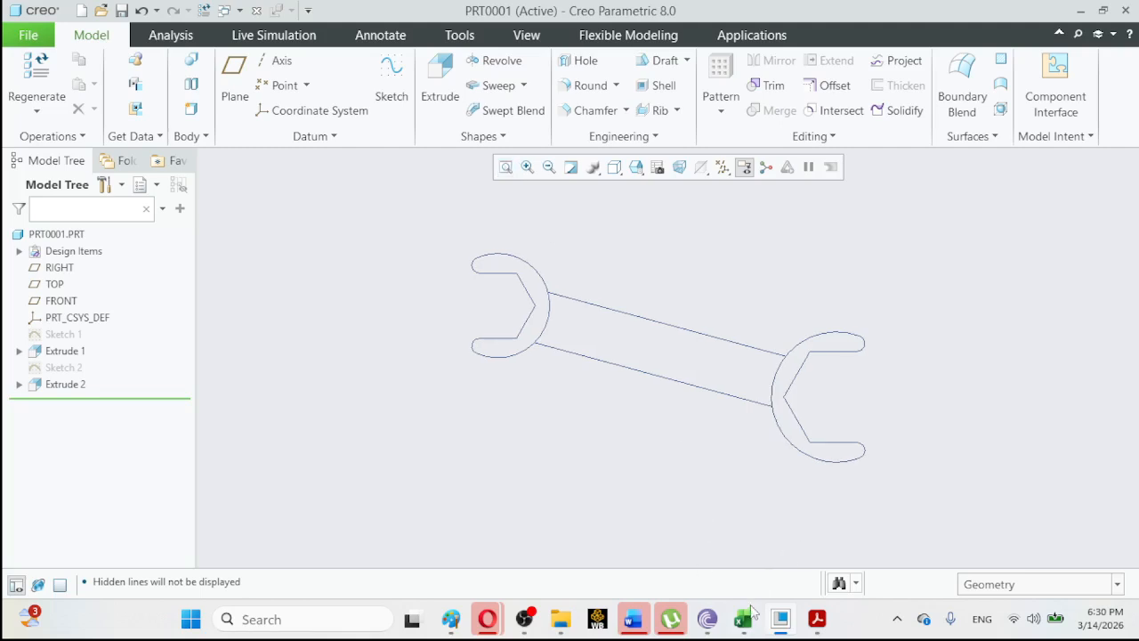
Examine the EX2-14 Inches drawing in Acrobat, checking back to the wrench model in Creo.
mouse_move(817, 619)
left_click(537, 620)
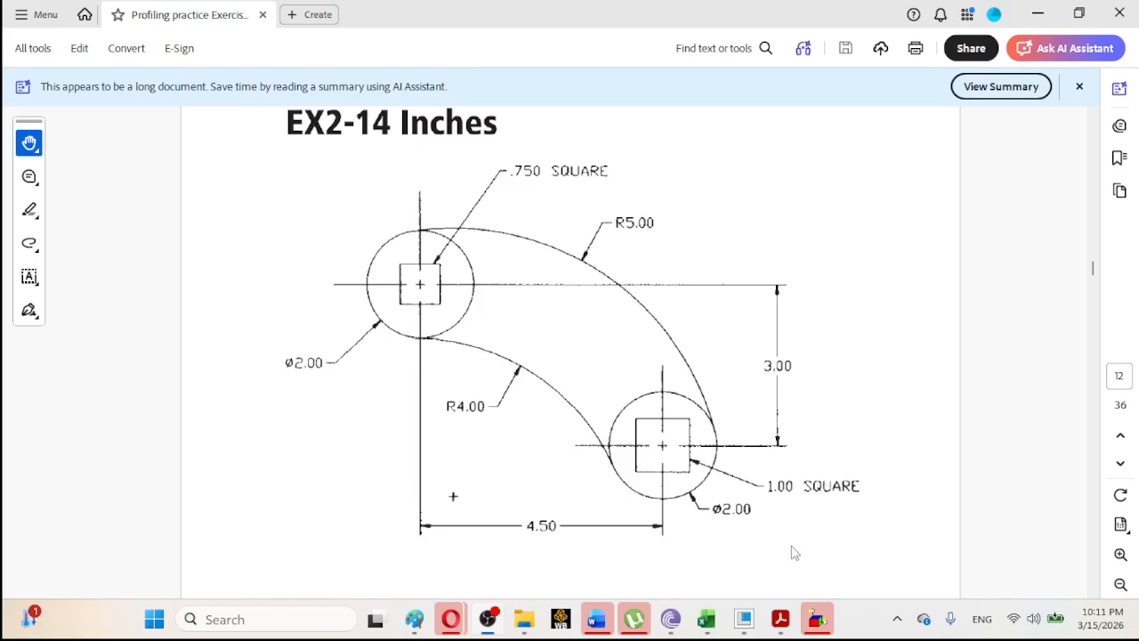
mouse_move(755, 621)
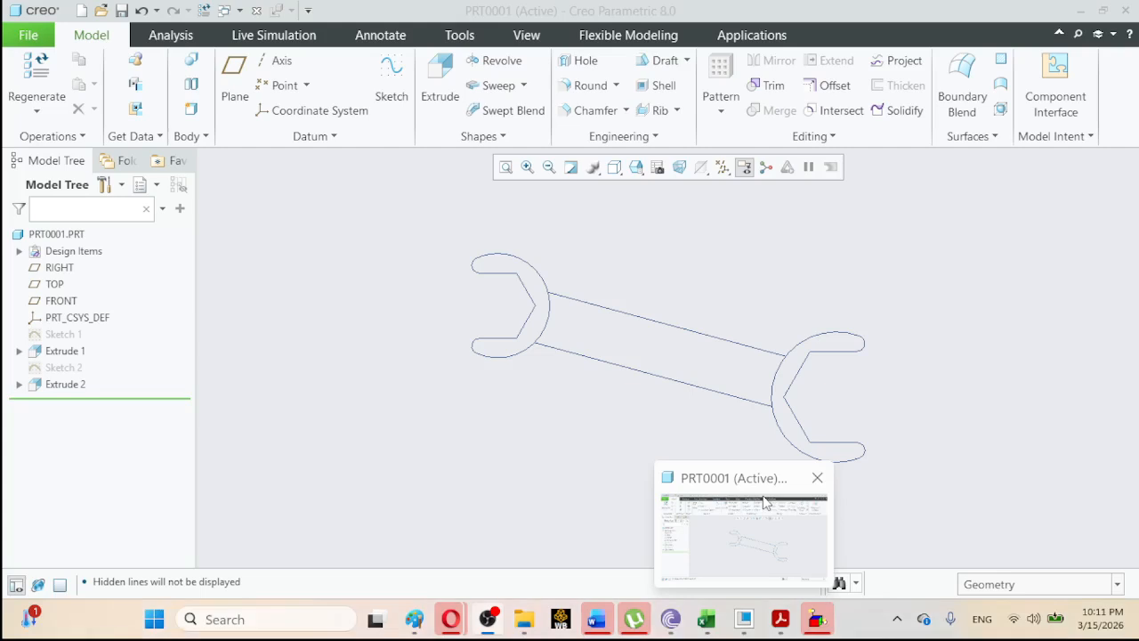
left_click(763, 497)
left_click(780, 627)
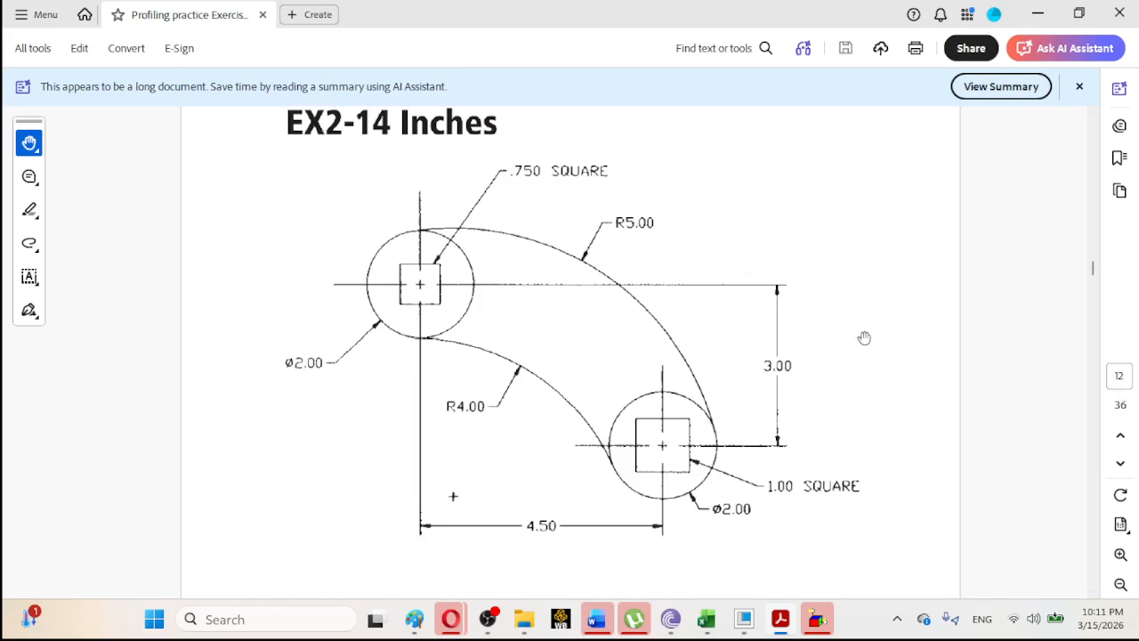
Switch to Creo and exit the session from the License Exit dialog.
left_click(746, 623)
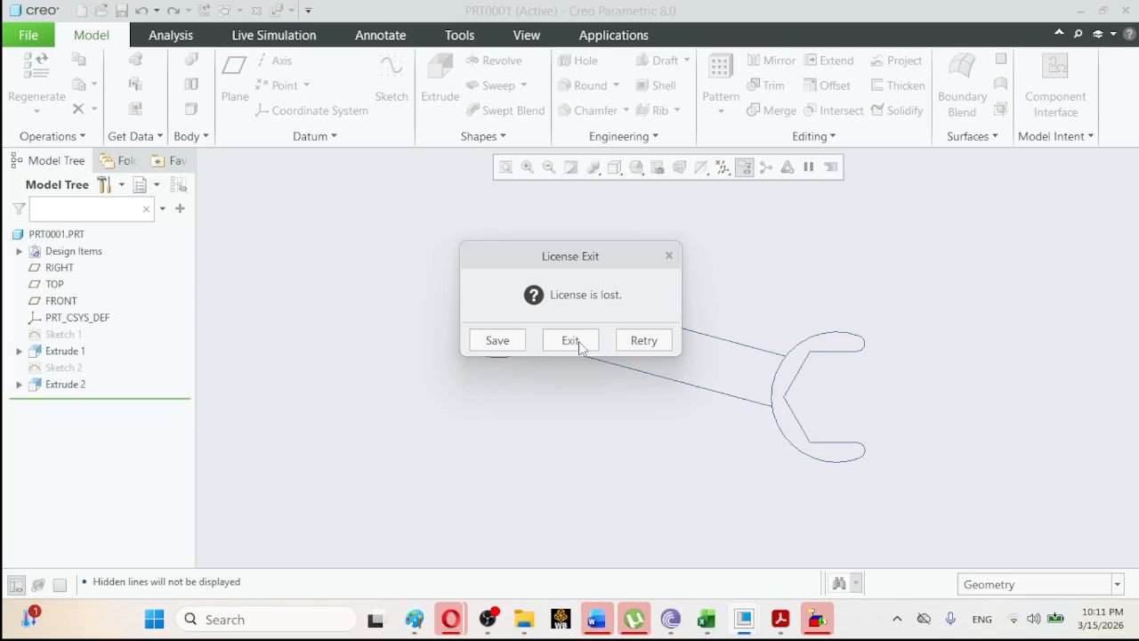
left_click(579, 344)
left_click(667, 342)
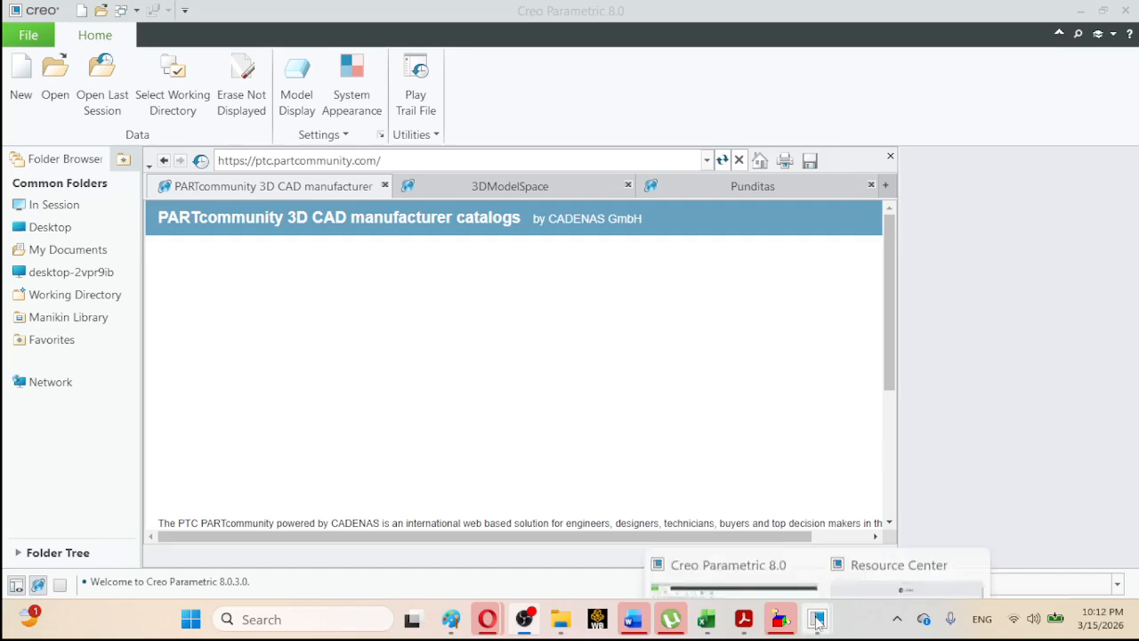
Close the Resource Center of the newly started Creo session and bring up its main window.
mouse_move(817, 621)
left_click(875, 514)
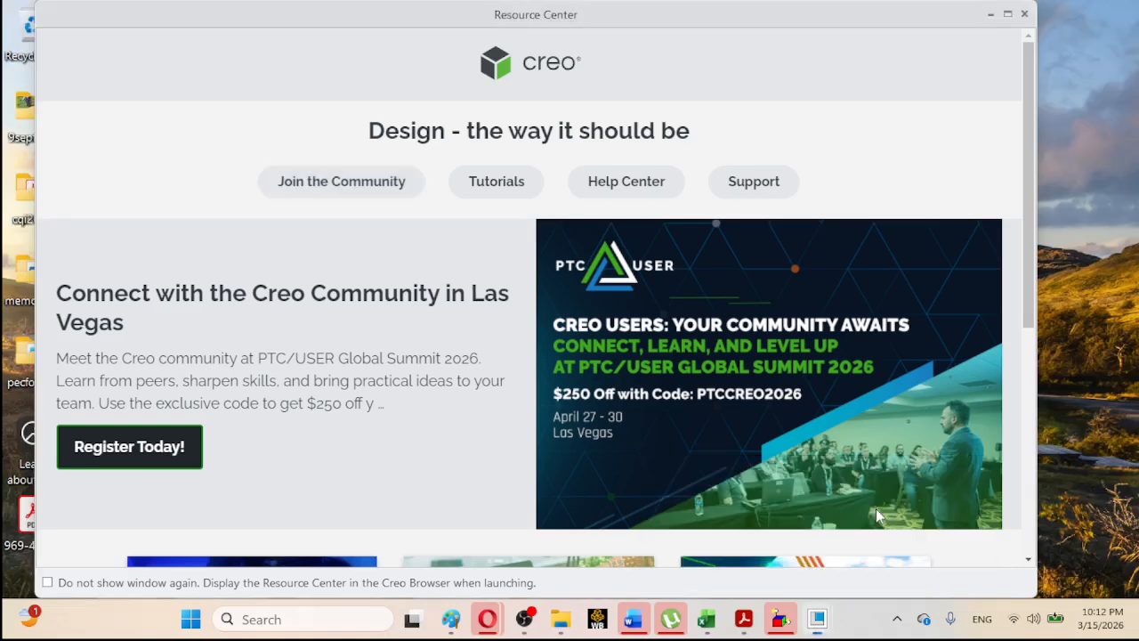
left_click(1025, 15)
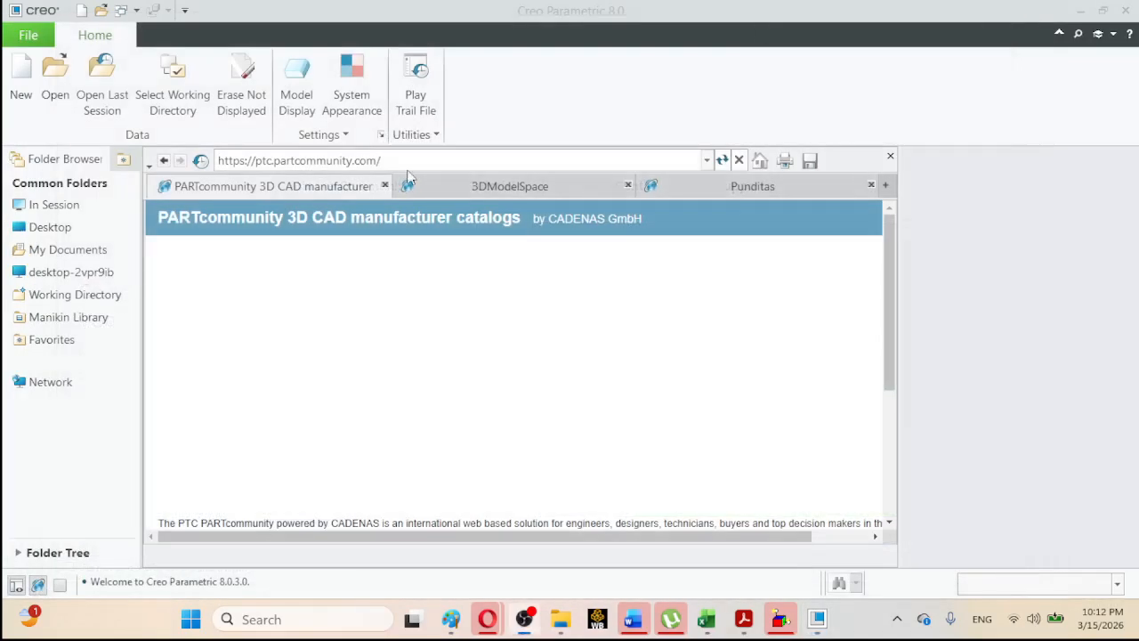
left_click(815, 623)
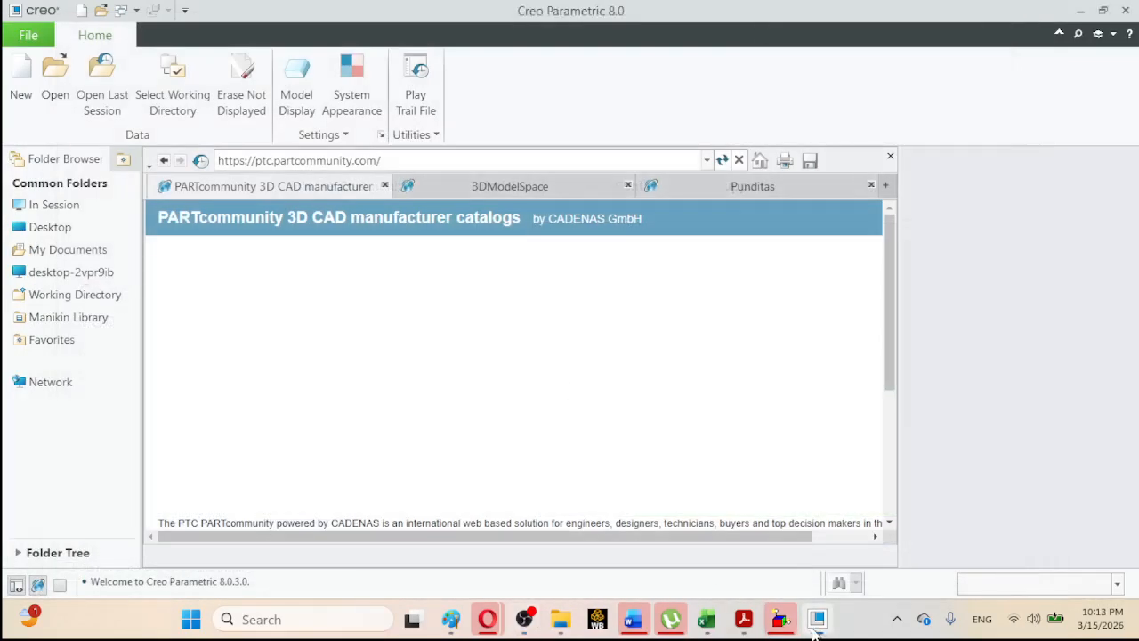
Set the default model orientation to Isometric for the current session only, without saving to a configuration file.
left_click(27, 35)
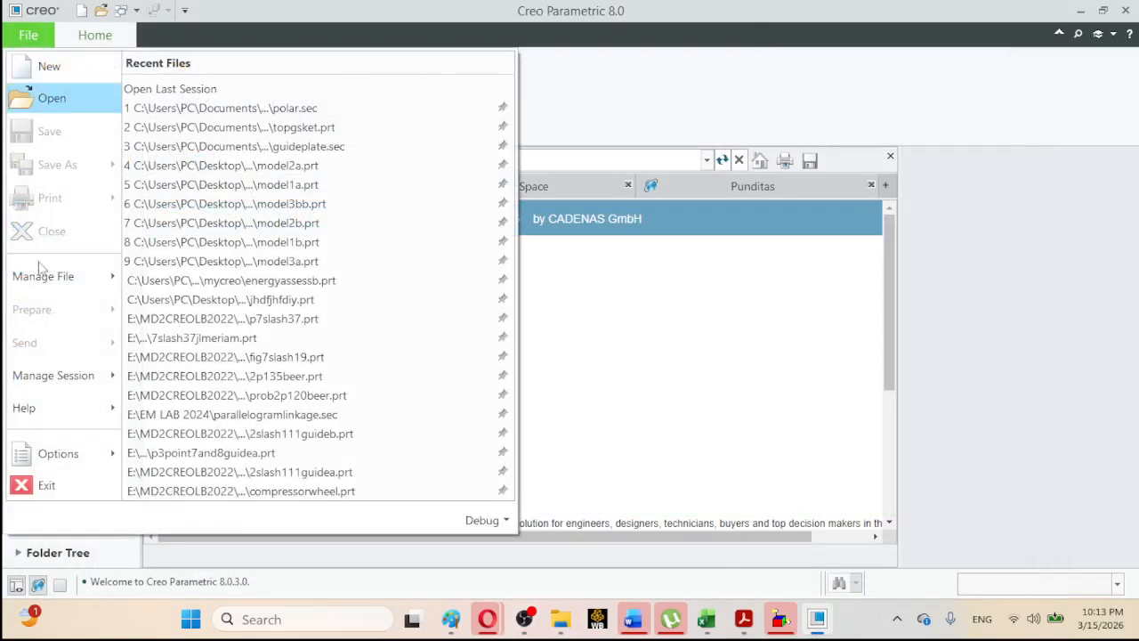
left_click(25, 454)
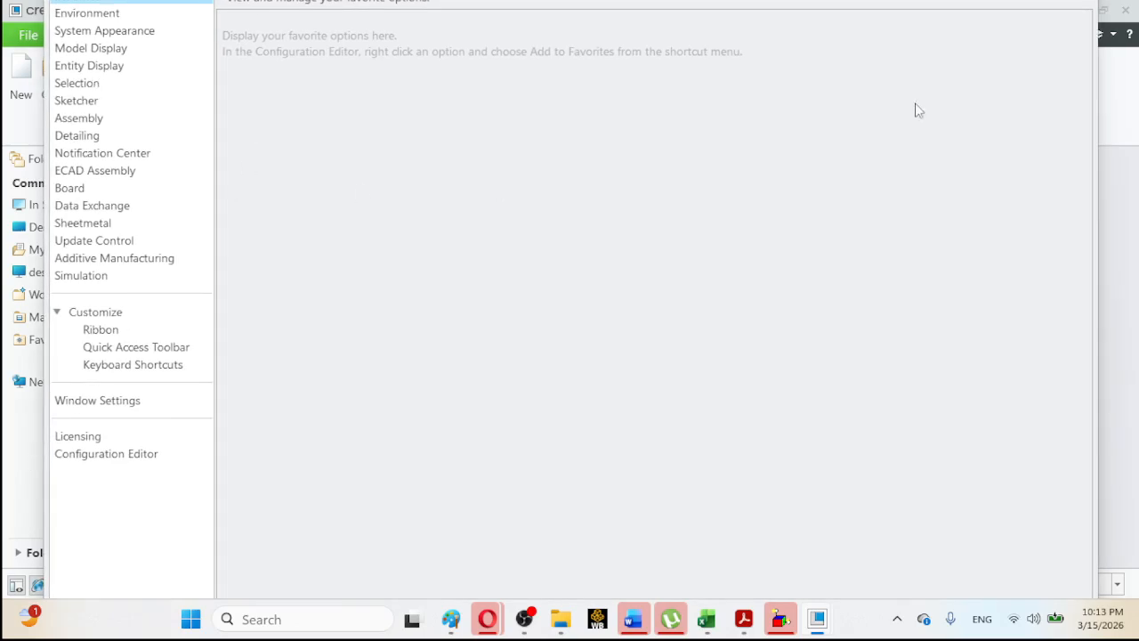
left_click(105, 50)
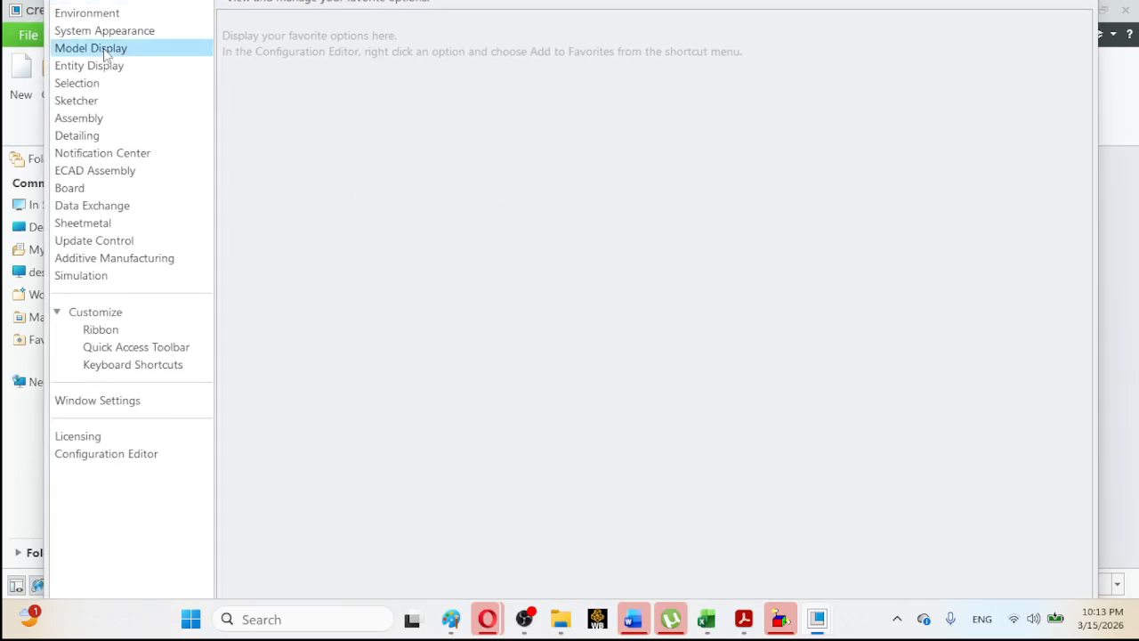
left_click(458, 45)
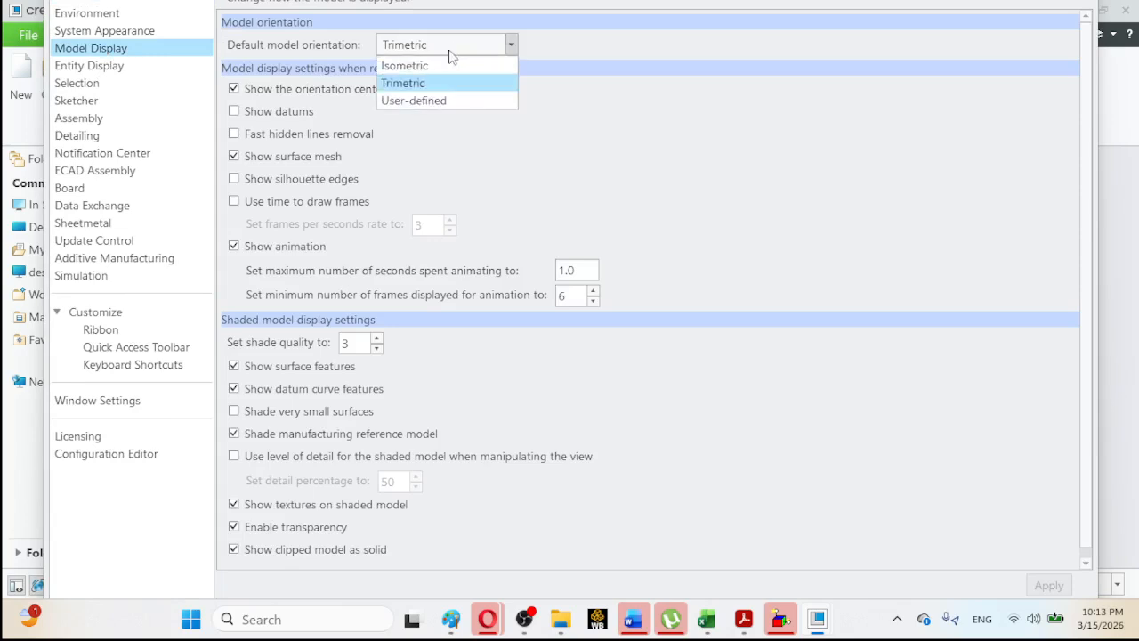
left_click(451, 70)
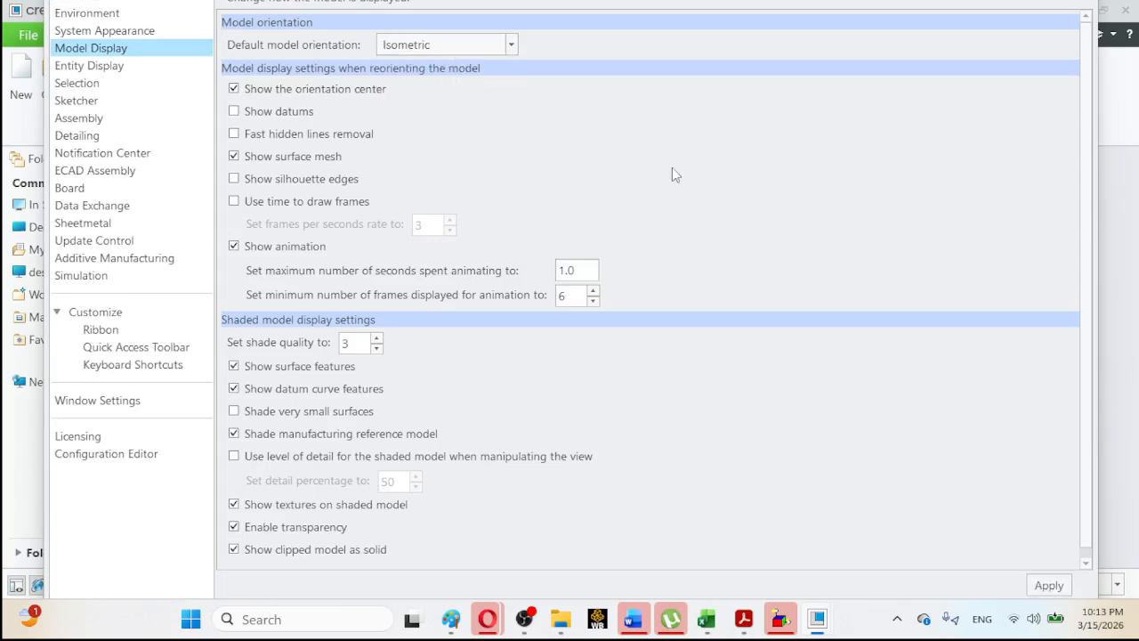
scroll(1086, 458, "down", 1)
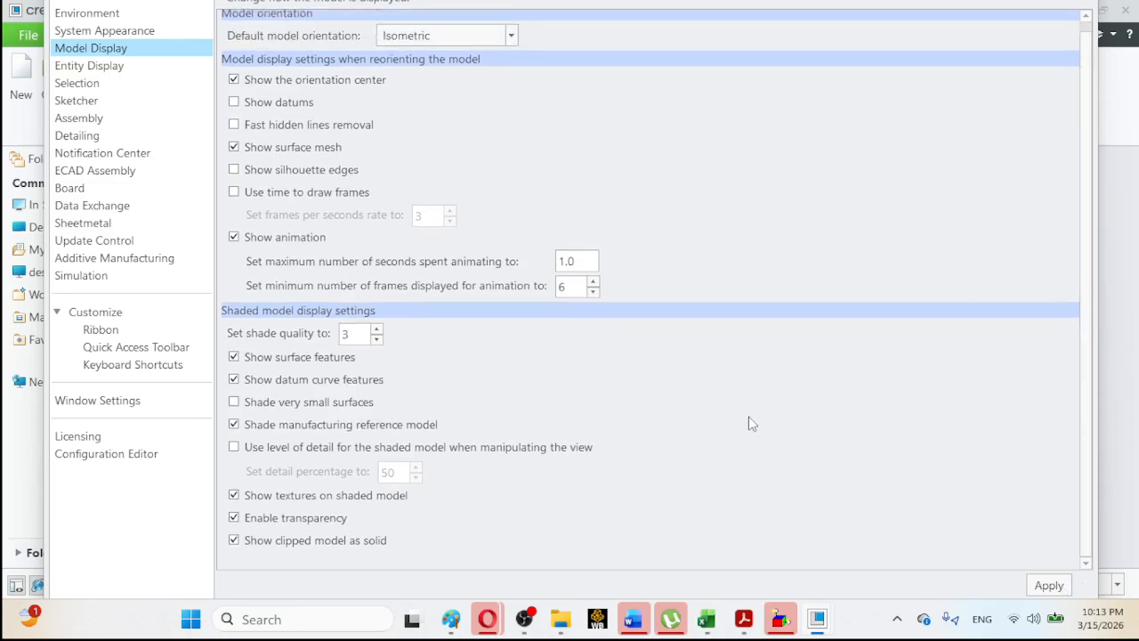
key("Return")
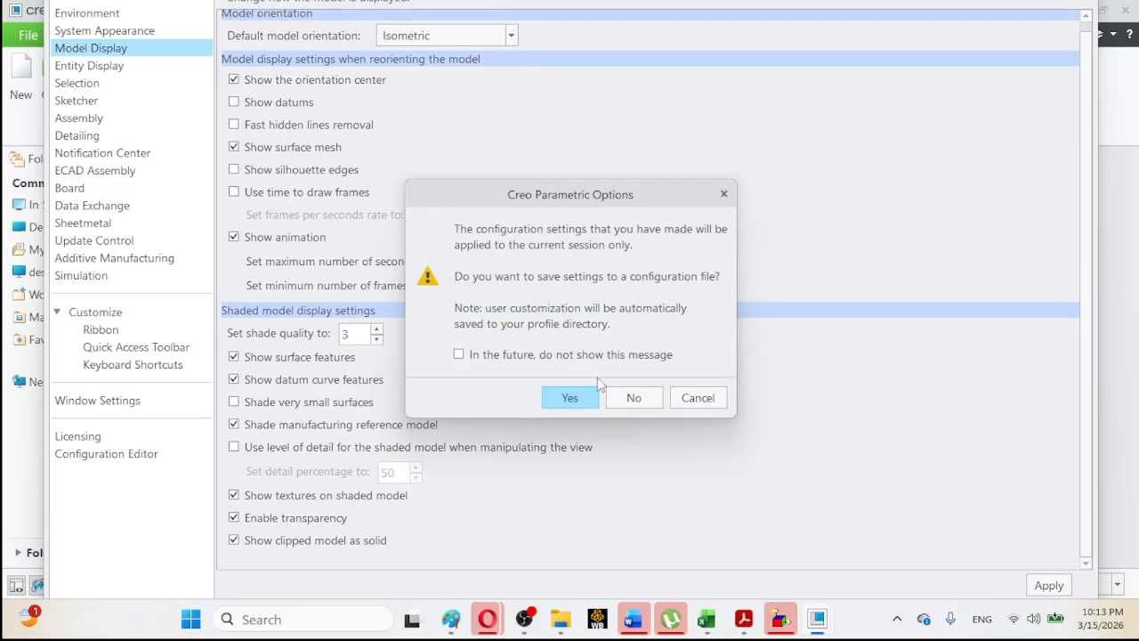
left_click(634, 400)
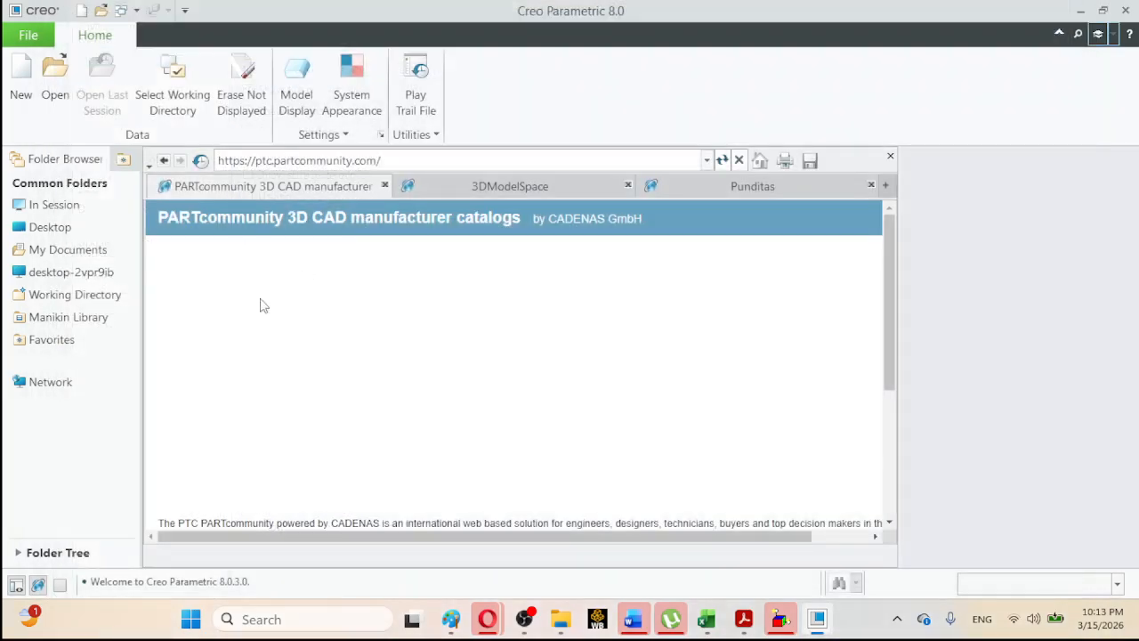
Create a new solid part from the default template and check the EX2-14 Inches drawing in Acrobat before returning to Creo.
left_click(21, 76)
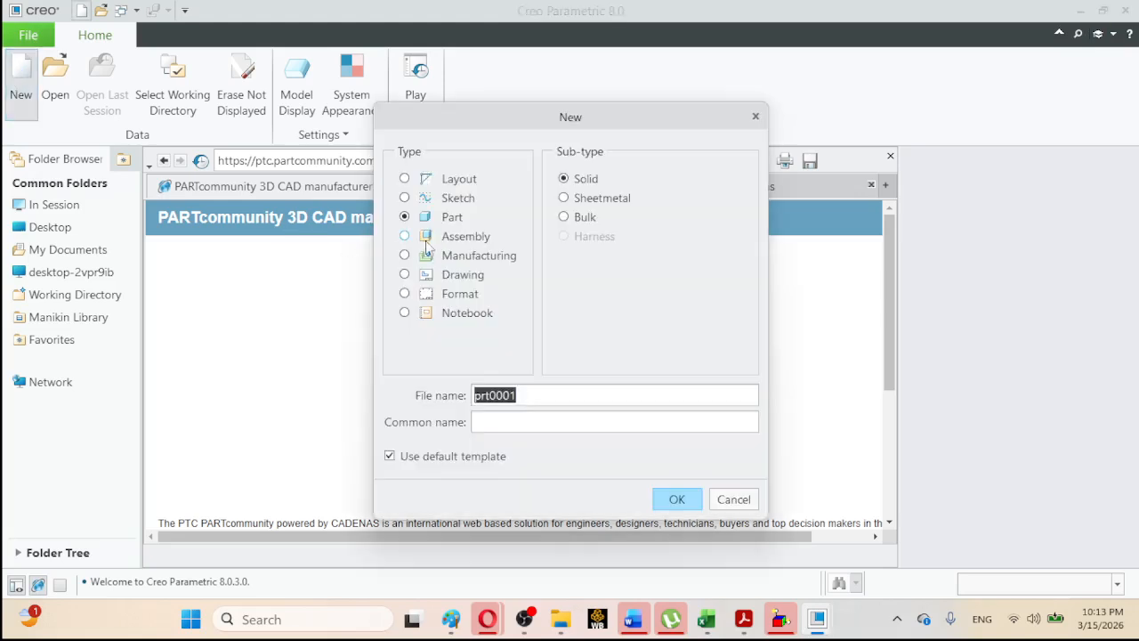
left_click(676, 501)
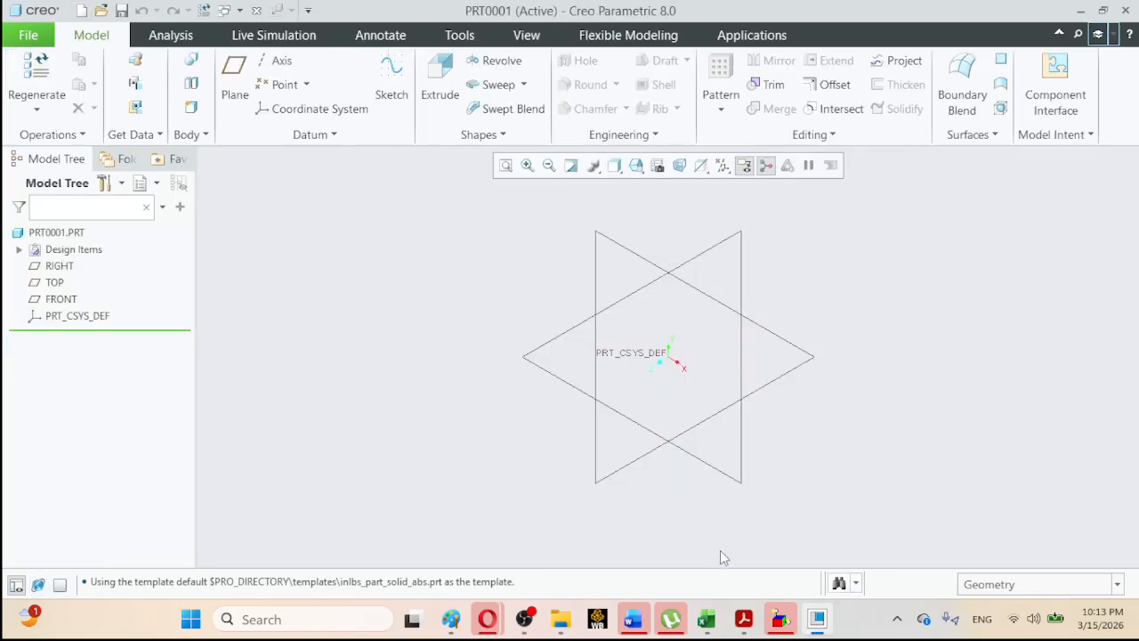
left_click(745, 621)
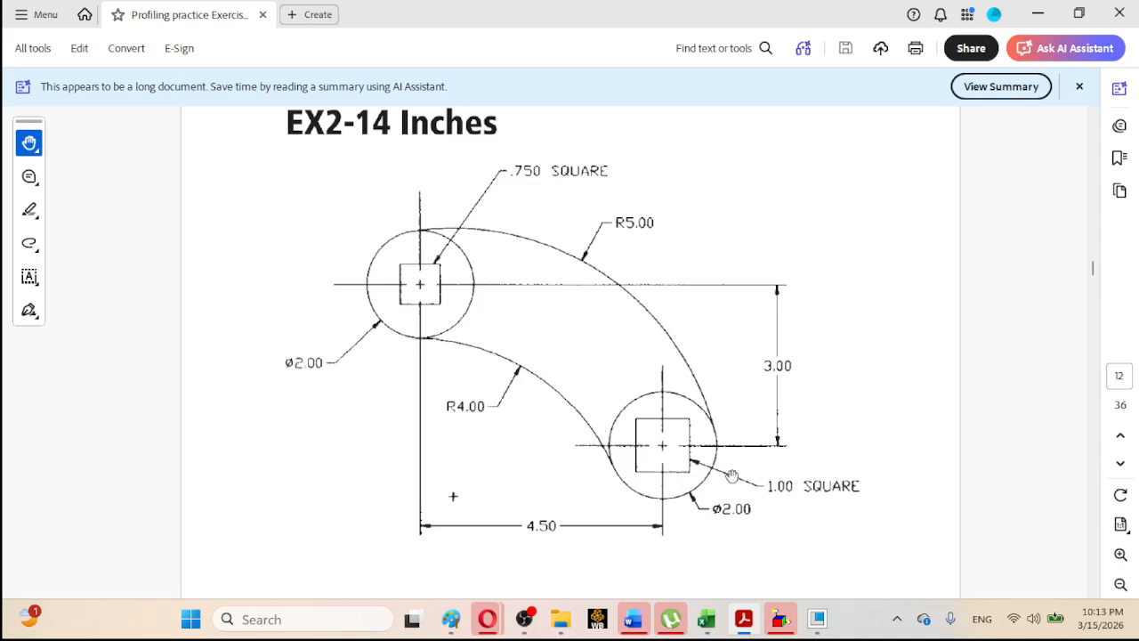
left_click(817, 619)
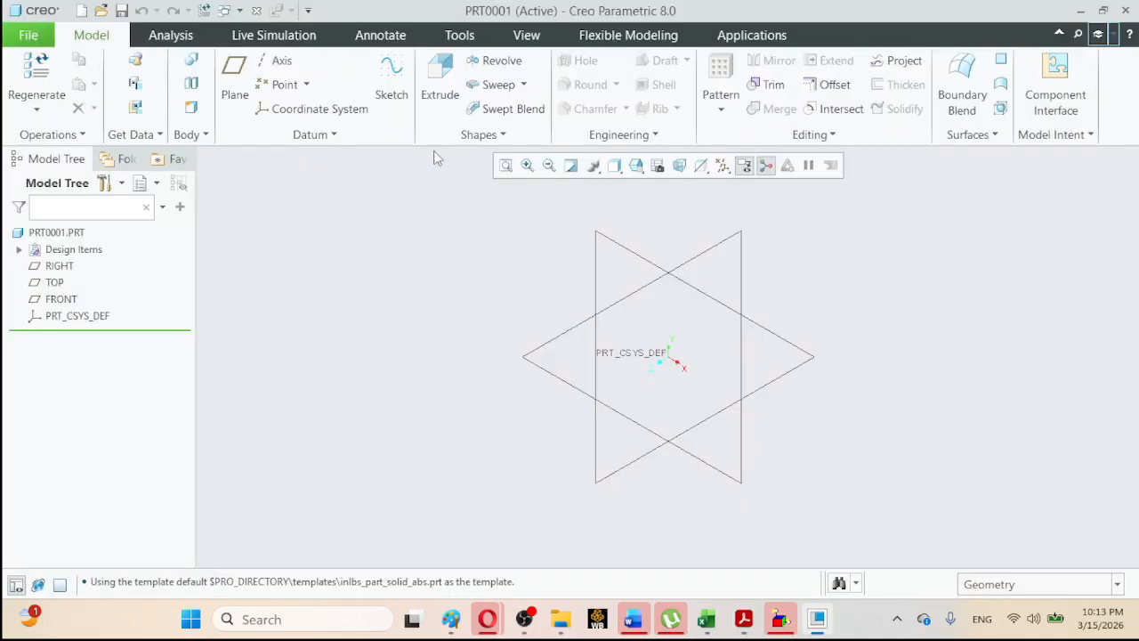
Start a sketch on the FRONT plane with the RIGHT plane as orientation reference, and orient the view parallel to the sketch plane.
left_click(391, 87)
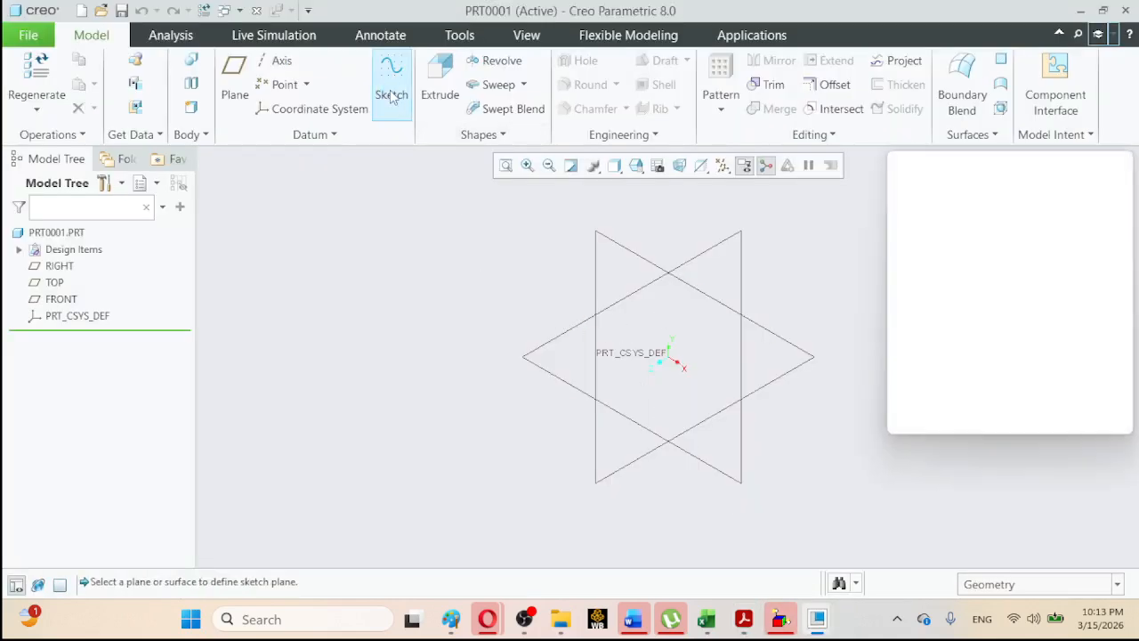
left_click(622, 247)
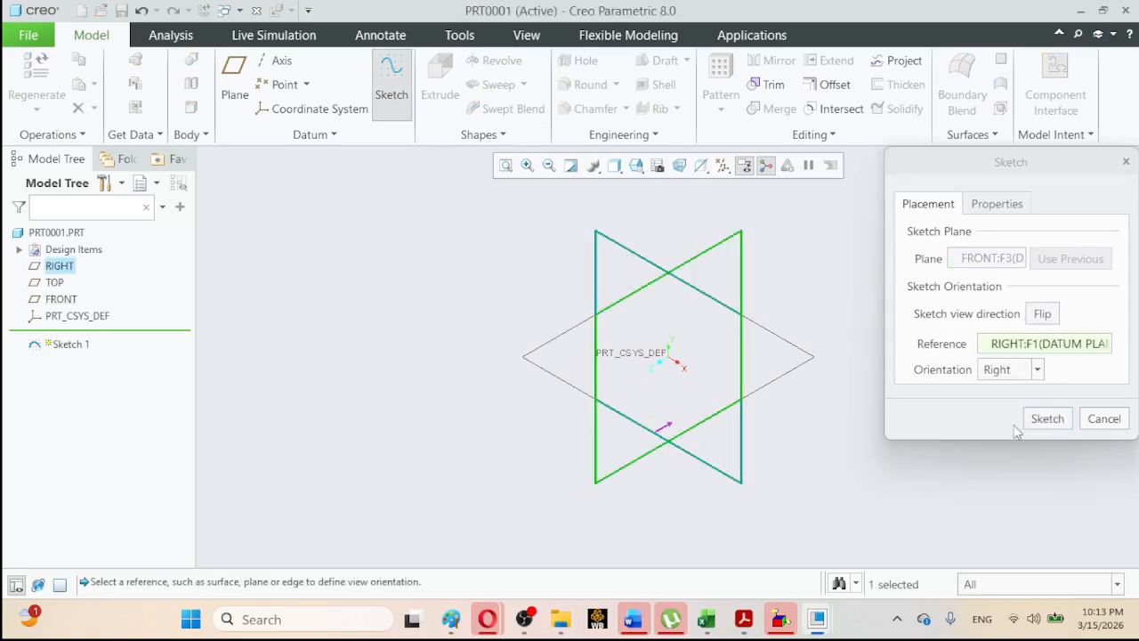
left_click(1046, 418)
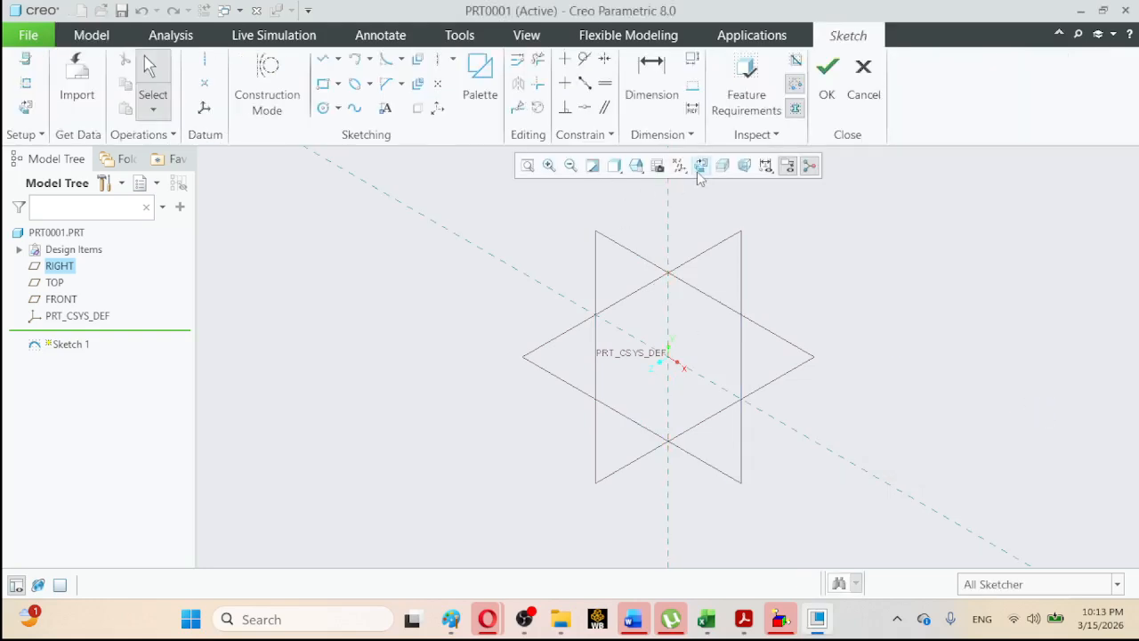
left_click(699, 167)
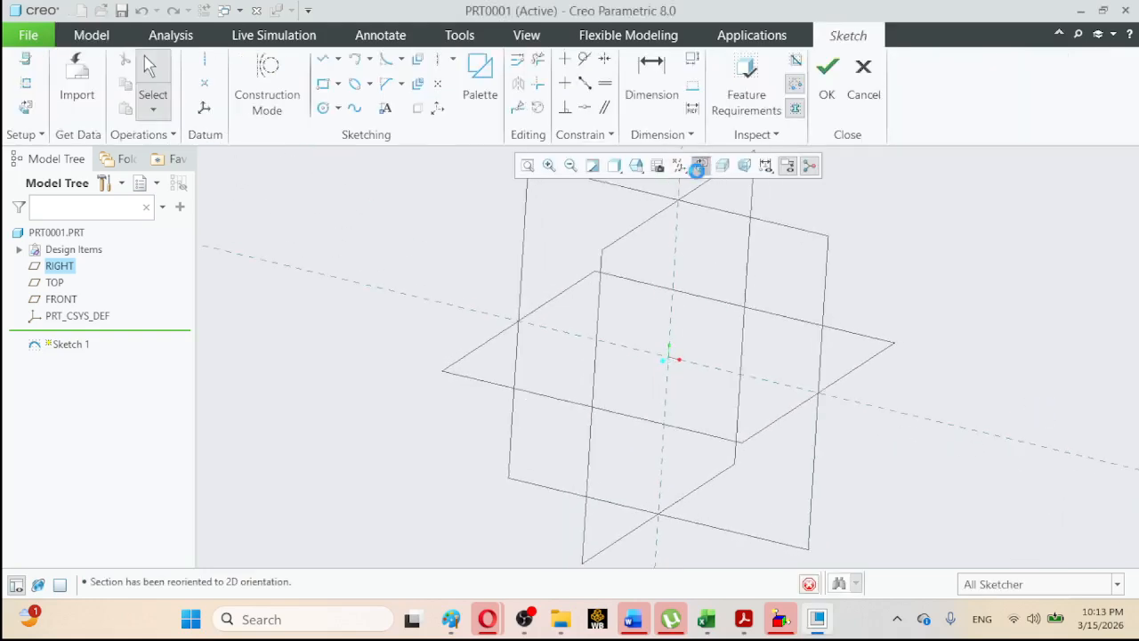
Recheck the EX2-14 Inches drawing in Acrobat, then return to Creo and retry the license from the License Exit dialog.
left_click(526, 621)
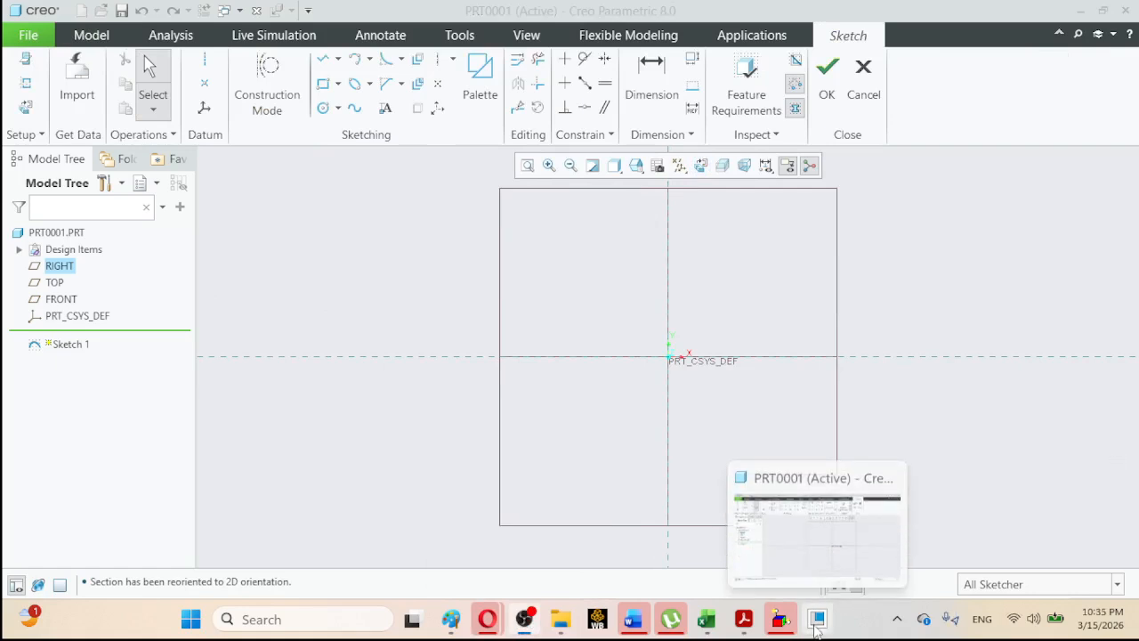
left_click(742, 629)
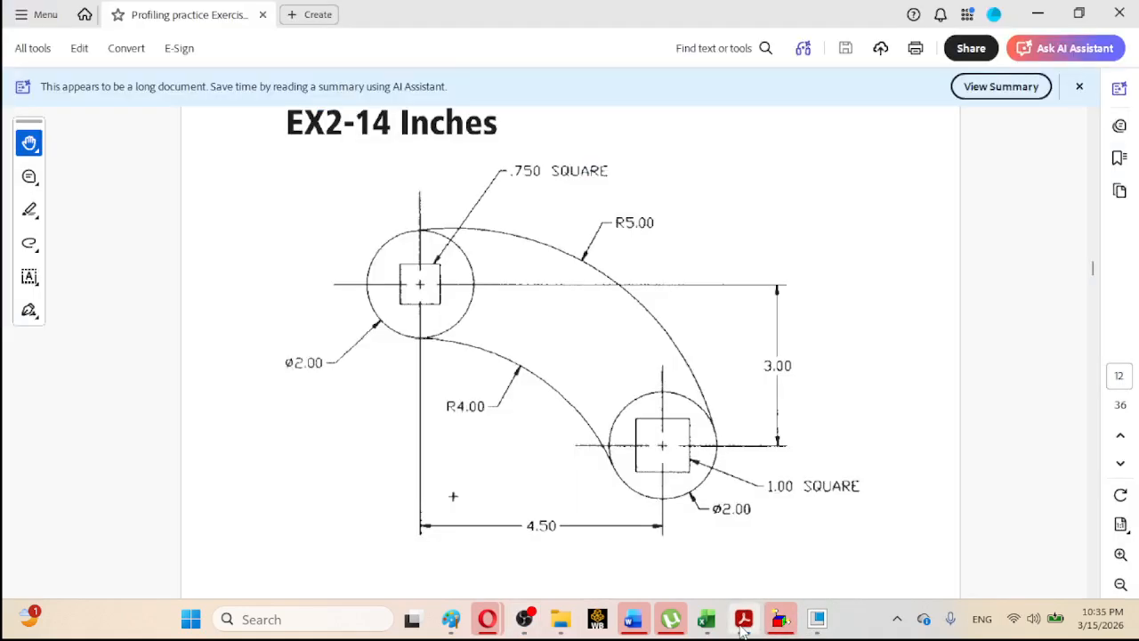
left_click(826, 628)
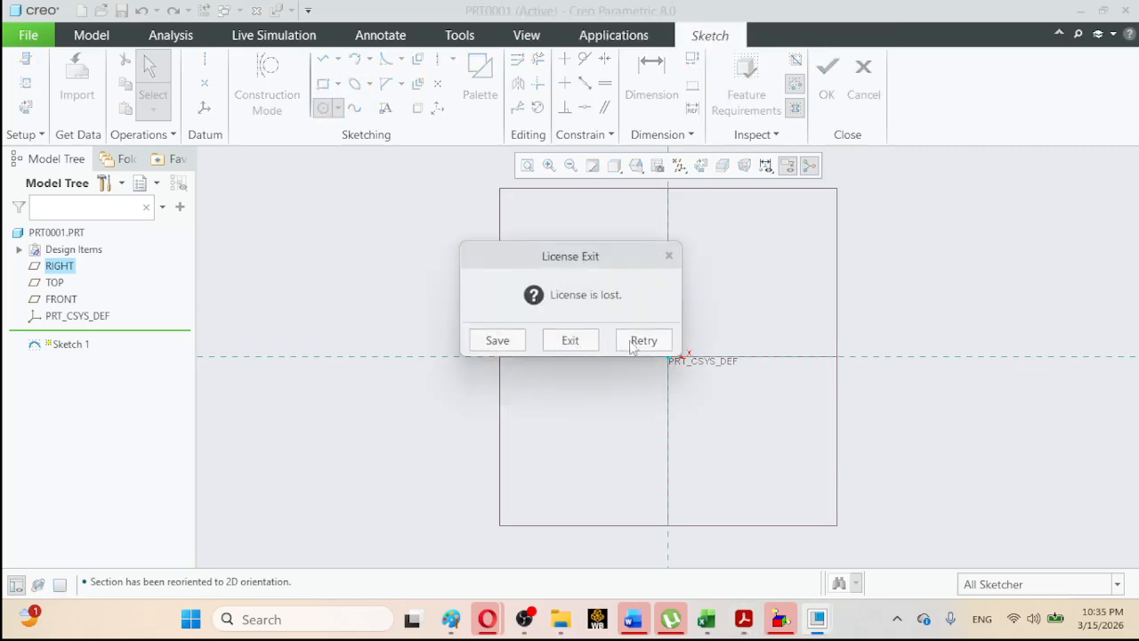
left_click(637, 343)
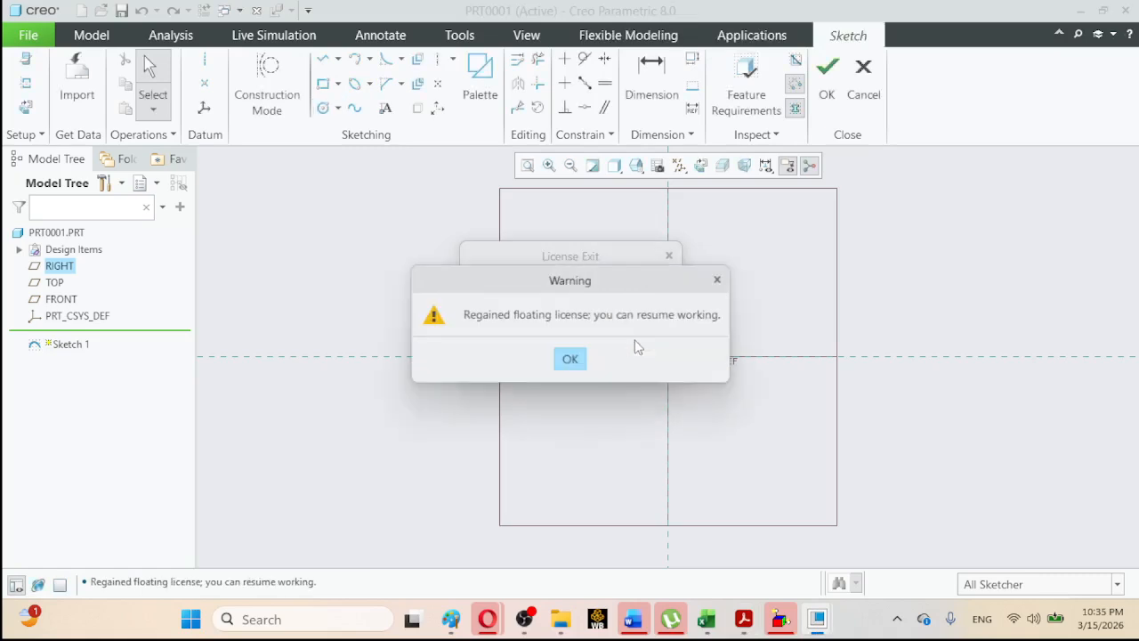
left_click(567, 360)
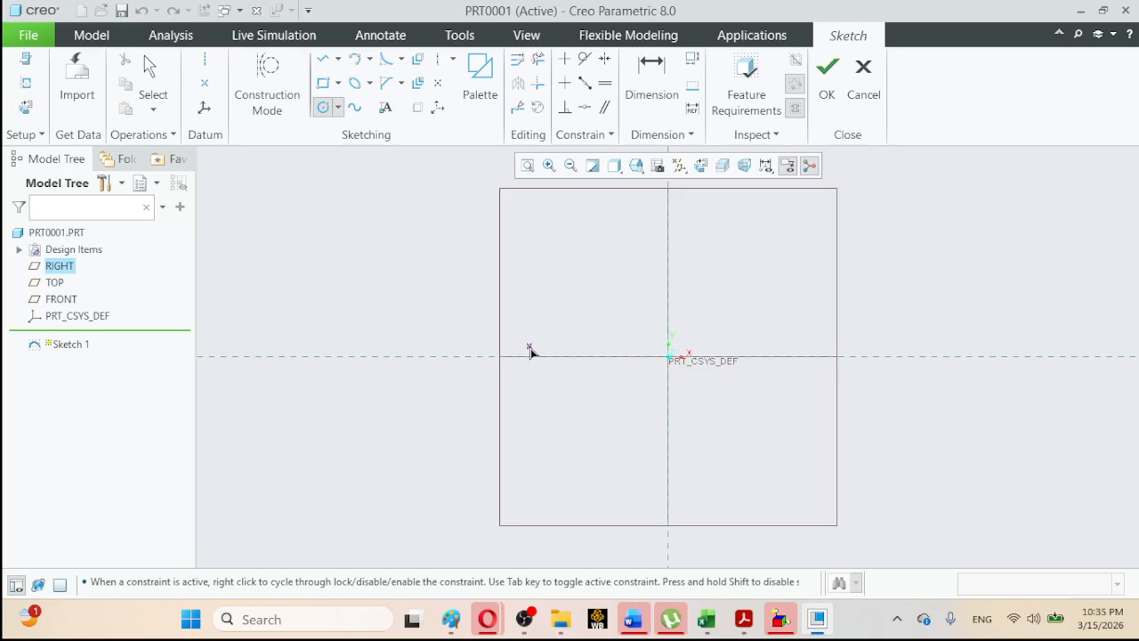
Sketch a circle about 129 in diameter, centred on the horizontal reference about 281 to the left of the vertical reference.
left_click(481, 356)
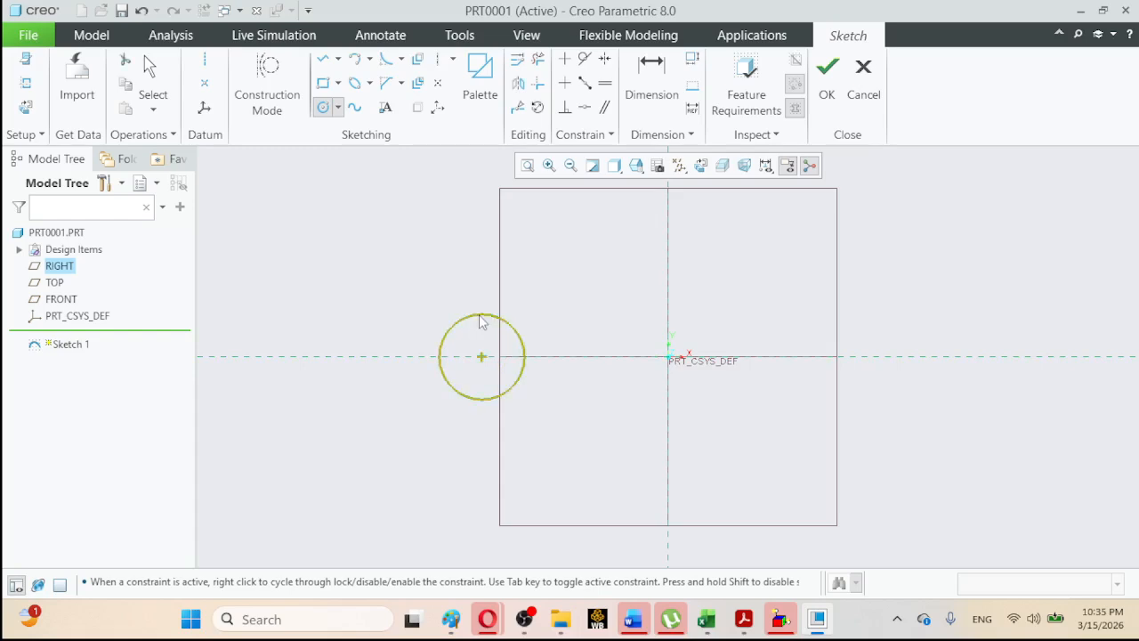
left_click(479, 321)
left_click(151, 80)
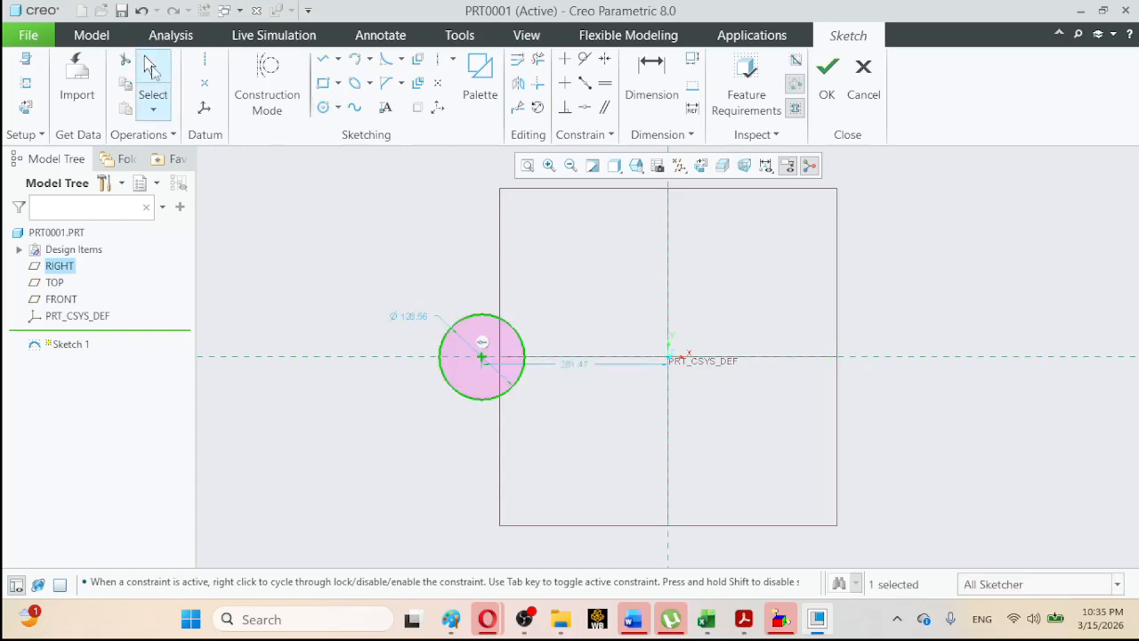
Turn off the display of weak dimensions in the Sketcher options for the current session only, without saving to a configuration file.
left_click(24, 34)
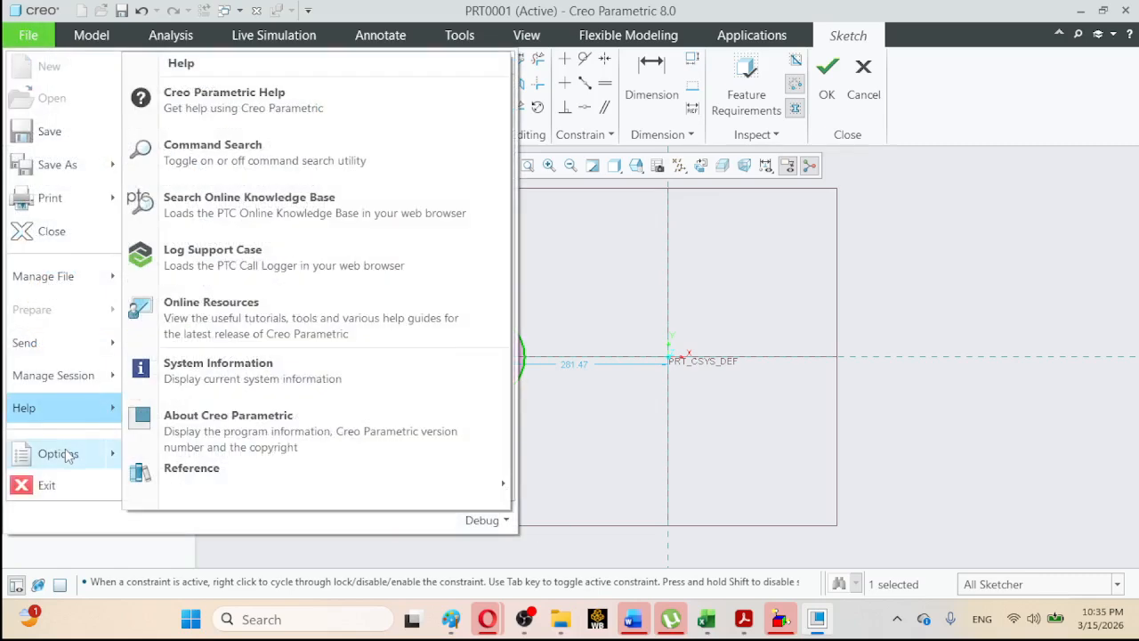
mouse_move(69, 457)
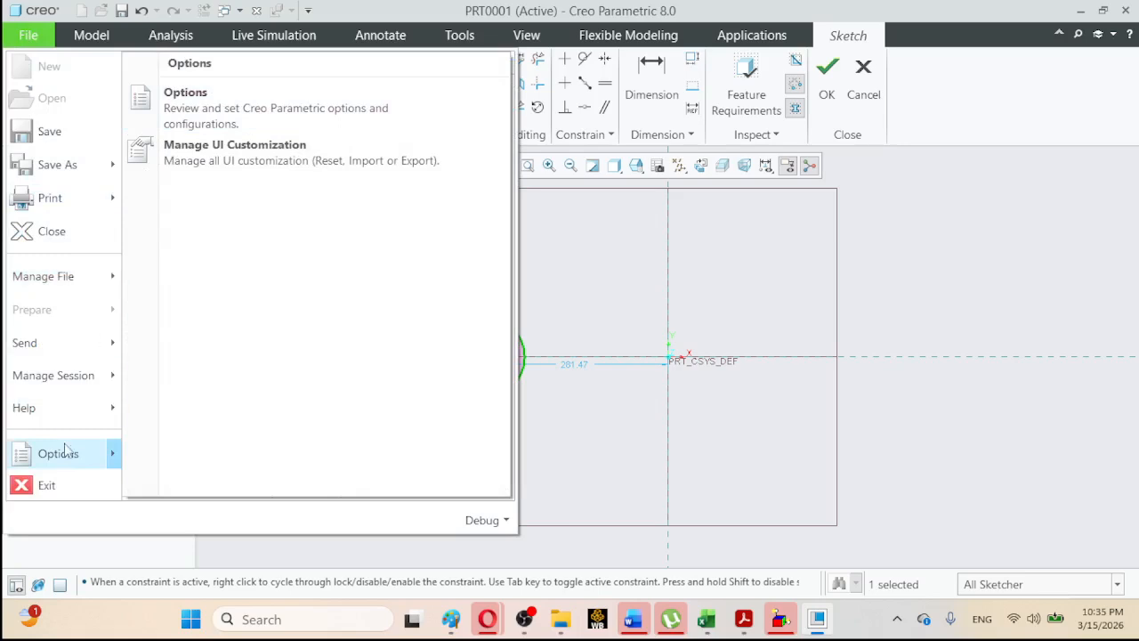
left_click(58, 454)
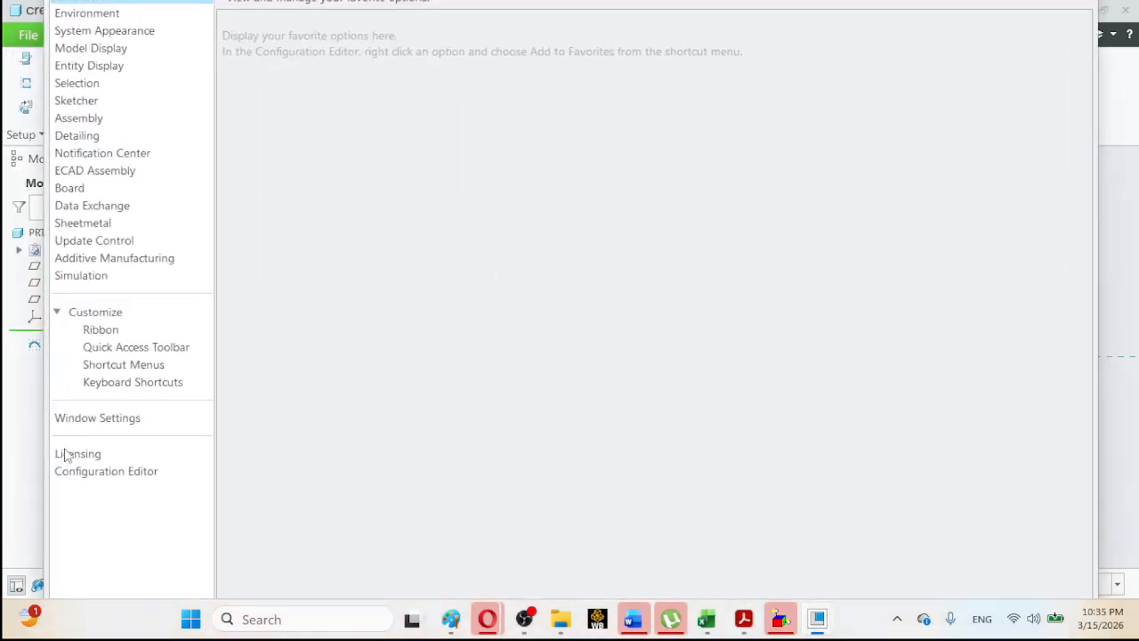
left_click(77, 100)
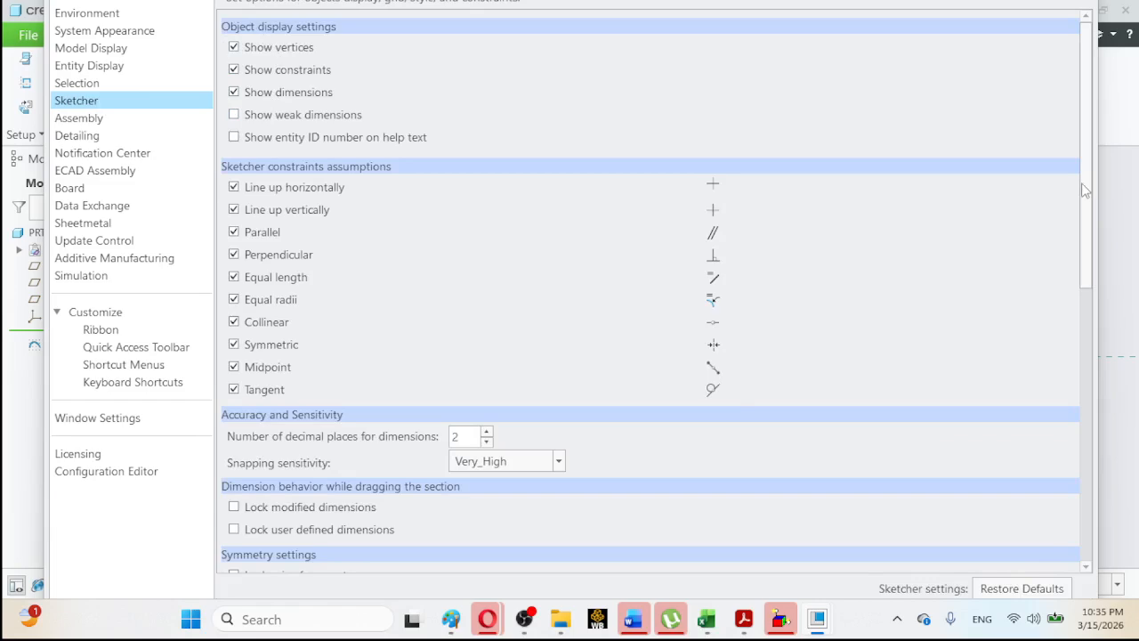
mouse_move(1082, 182)
left_mouse_down()
mouse_move(1068, 427)
mouse_move(1019, 540)
left_mouse_up()
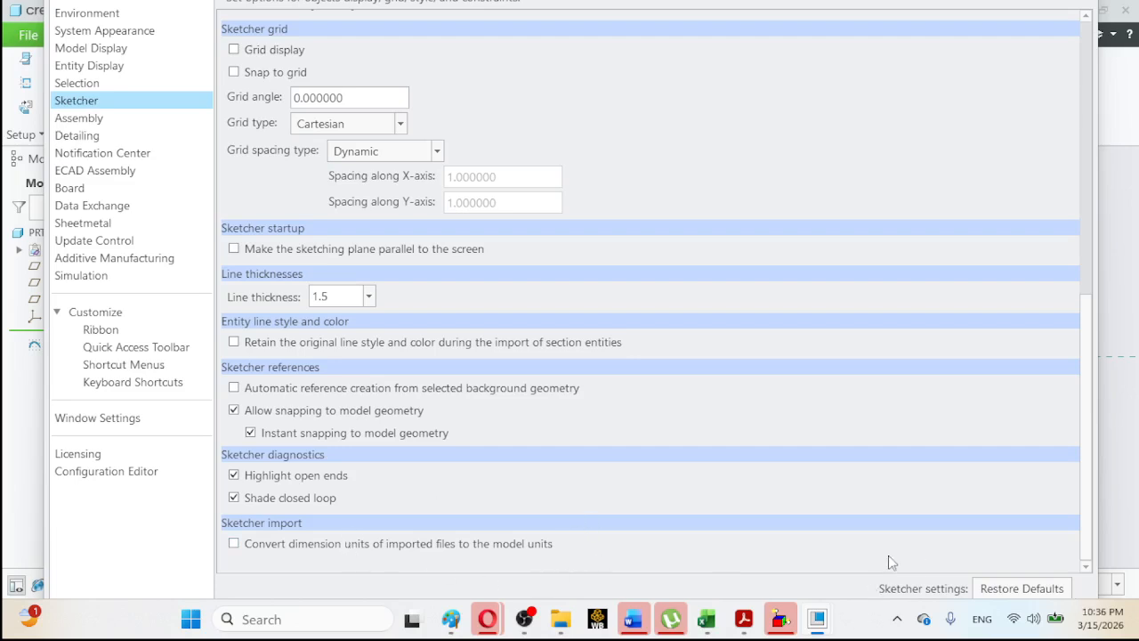
key("Return")
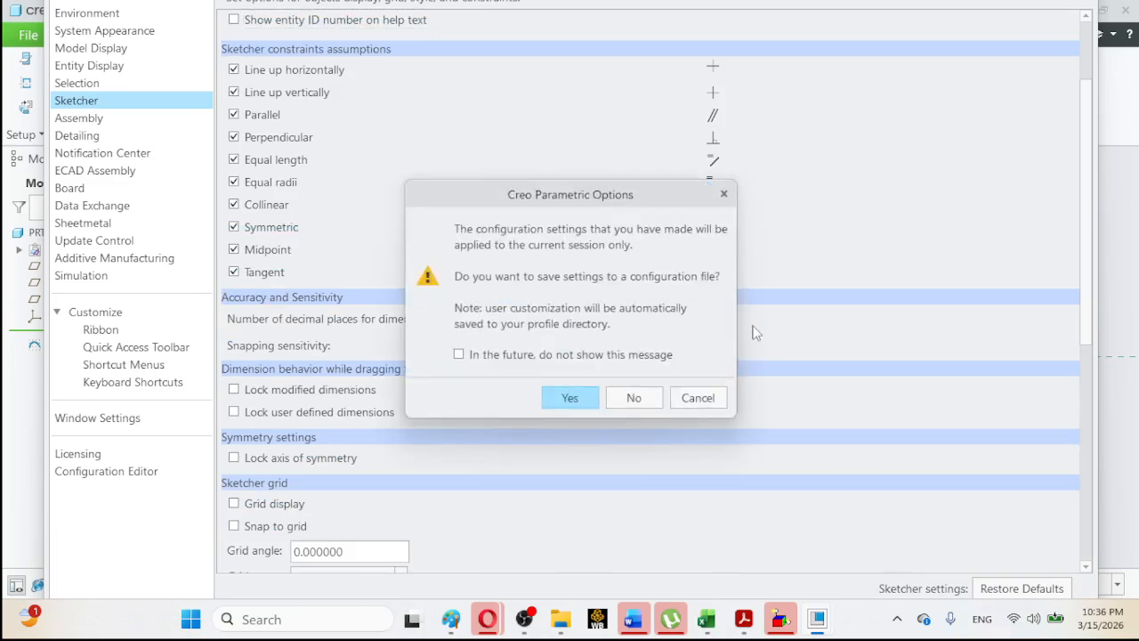
left_click(633, 399)
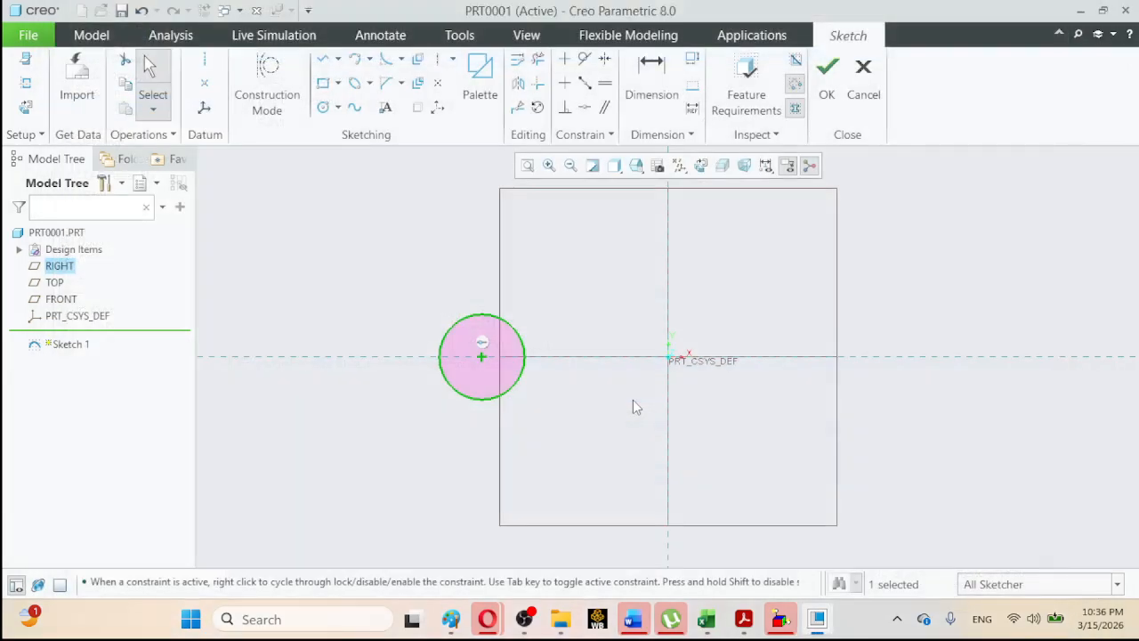
Add a diameter dimension to the circle and set it to 2.00.
left_click(389, 268)
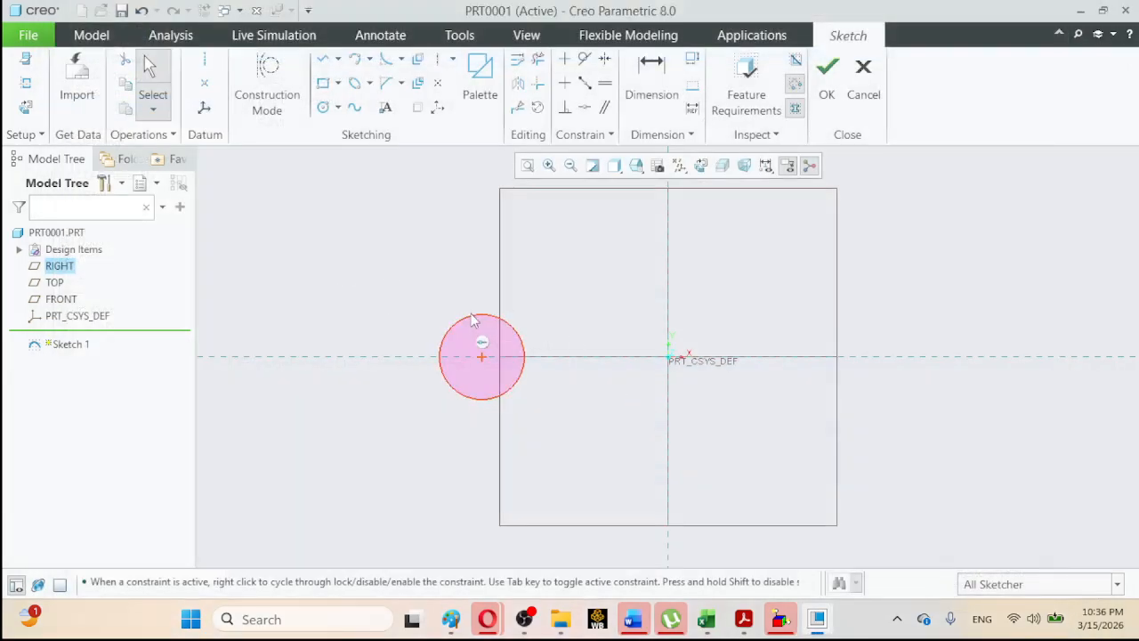
left_click(472, 316)
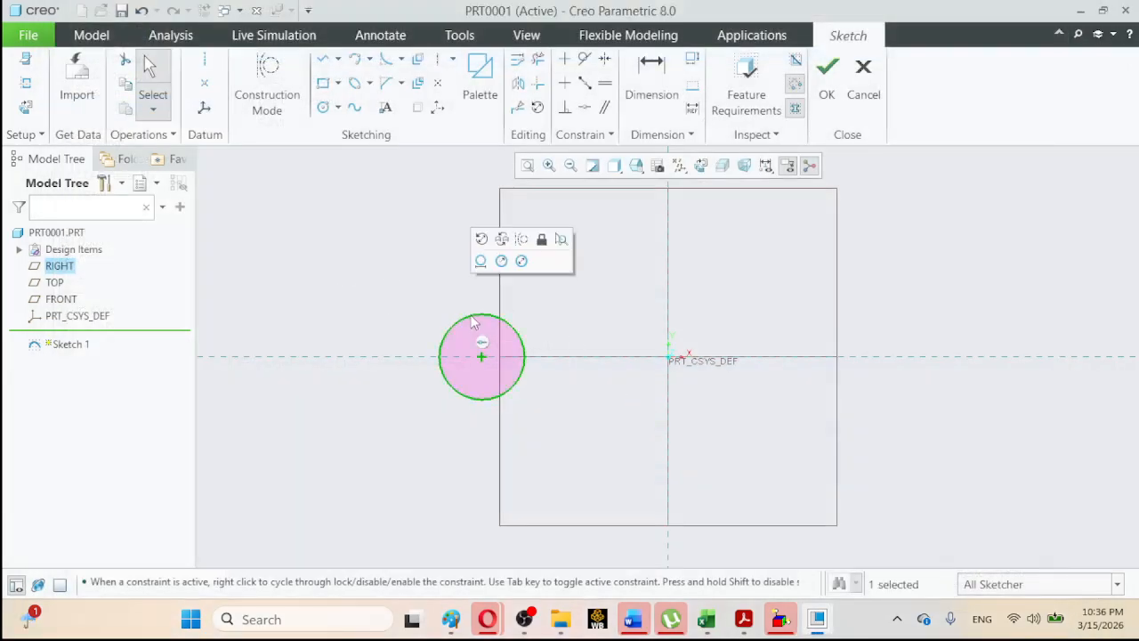
left_click(516, 266)
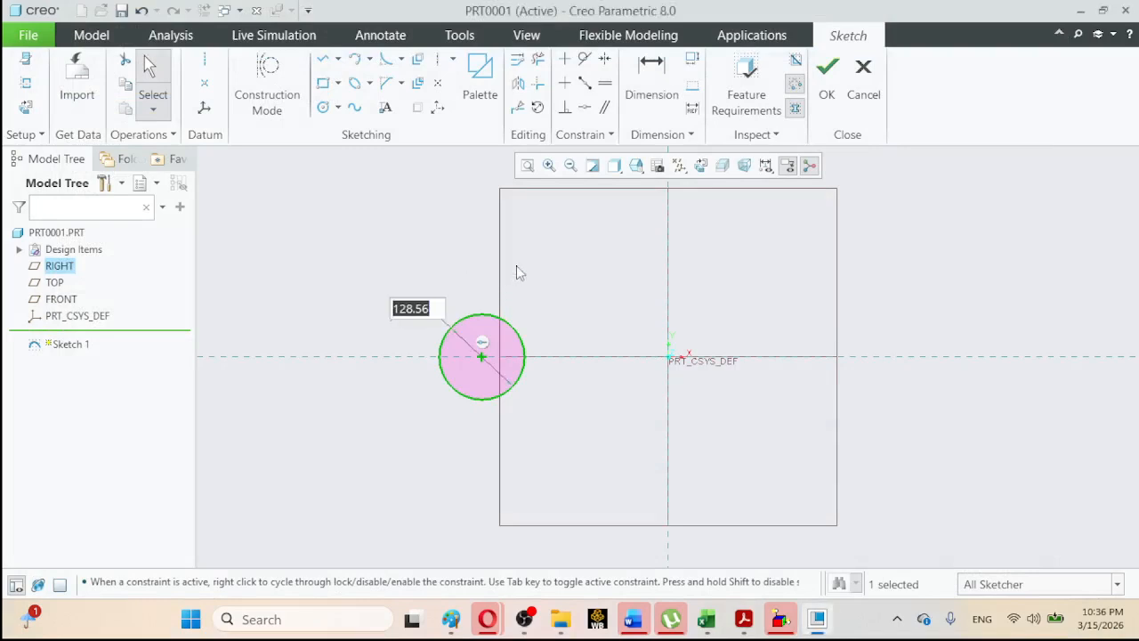
left_click(744, 621)
left_click(746, 623)
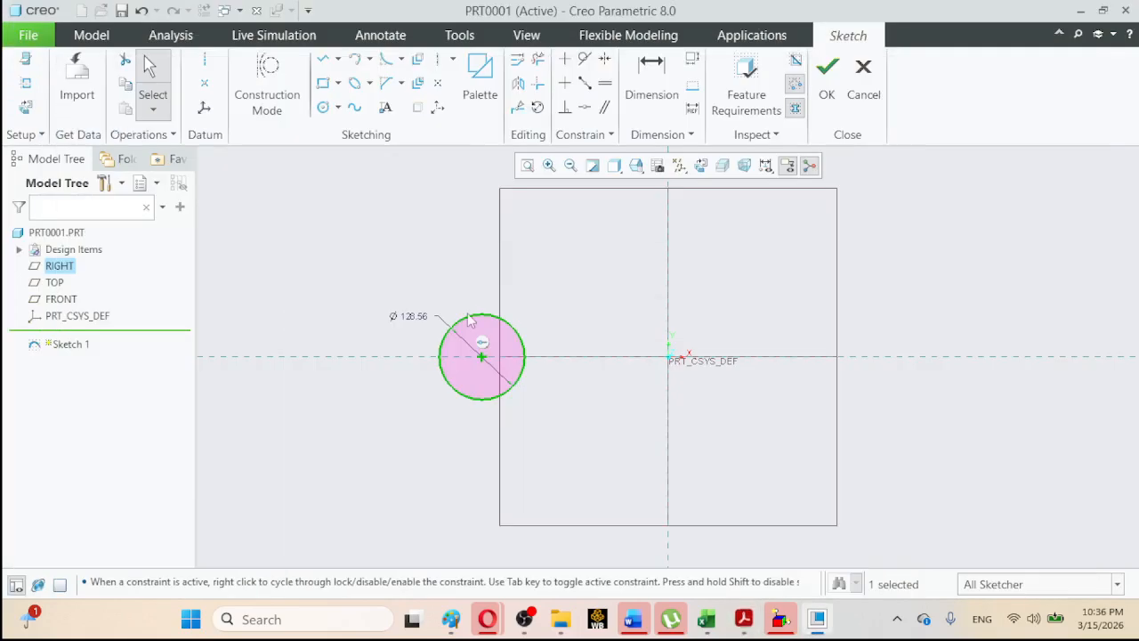
double_click(407, 319)
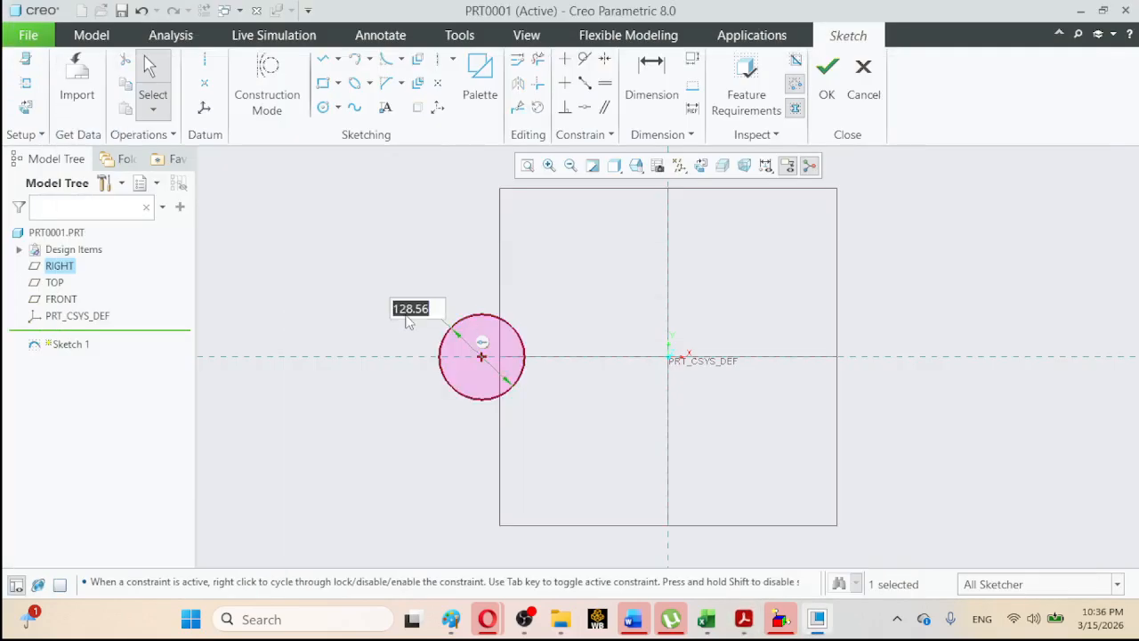
type("2")
key("Return")
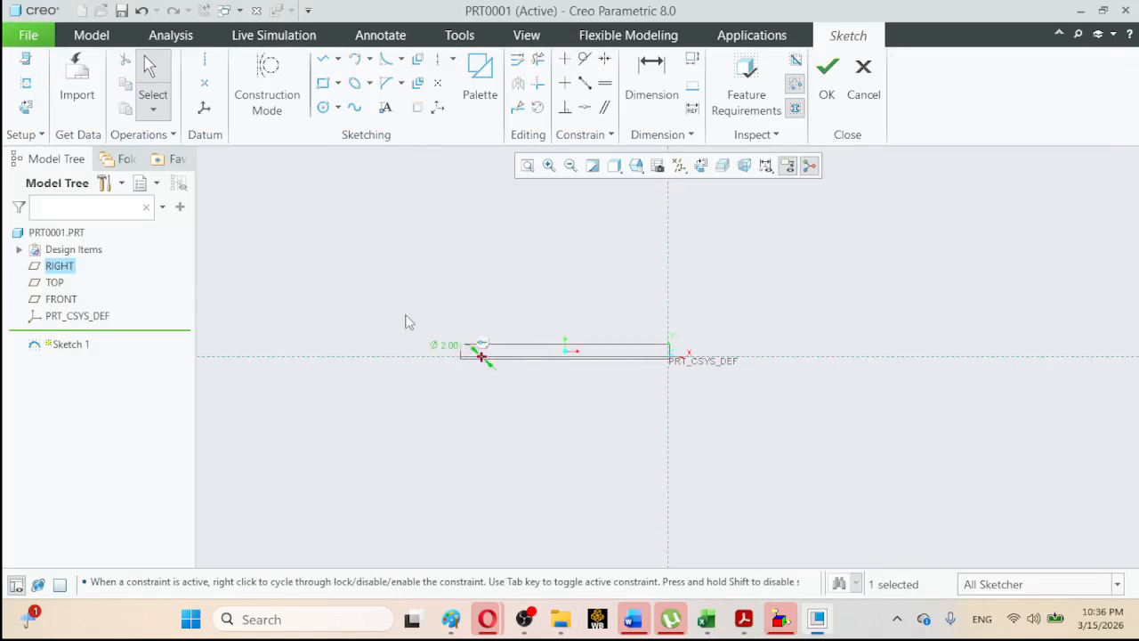
Try to zoom in on the 2.00 circle, and retry the license from the License Exit dialog.
left_click(545, 169)
left_click(530, 169)
left_click(343, 285)
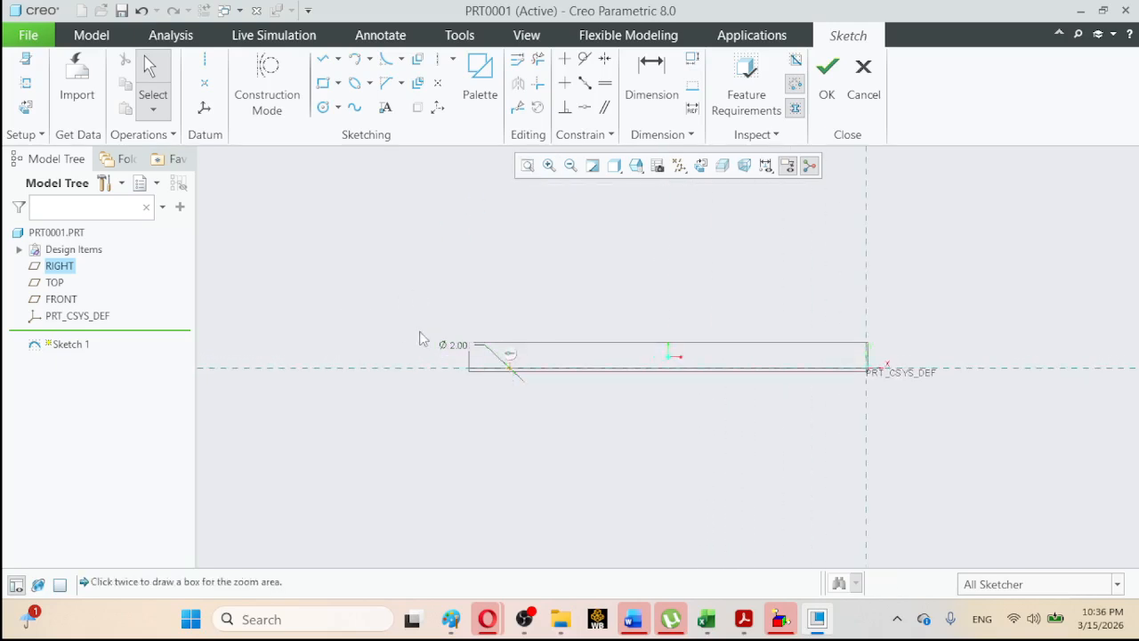
mouse_move(410, 307)
left_mouse_down()
mouse_move(480, 397)
mouse_move(541, 419)
left_mouse_up()
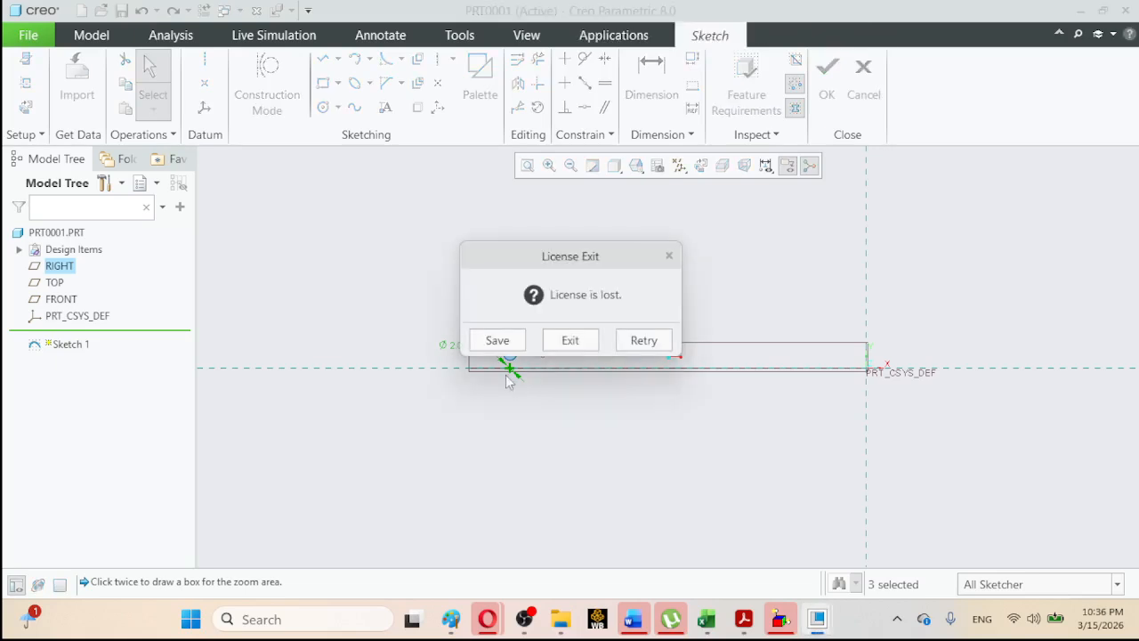
left_click(634, 343)
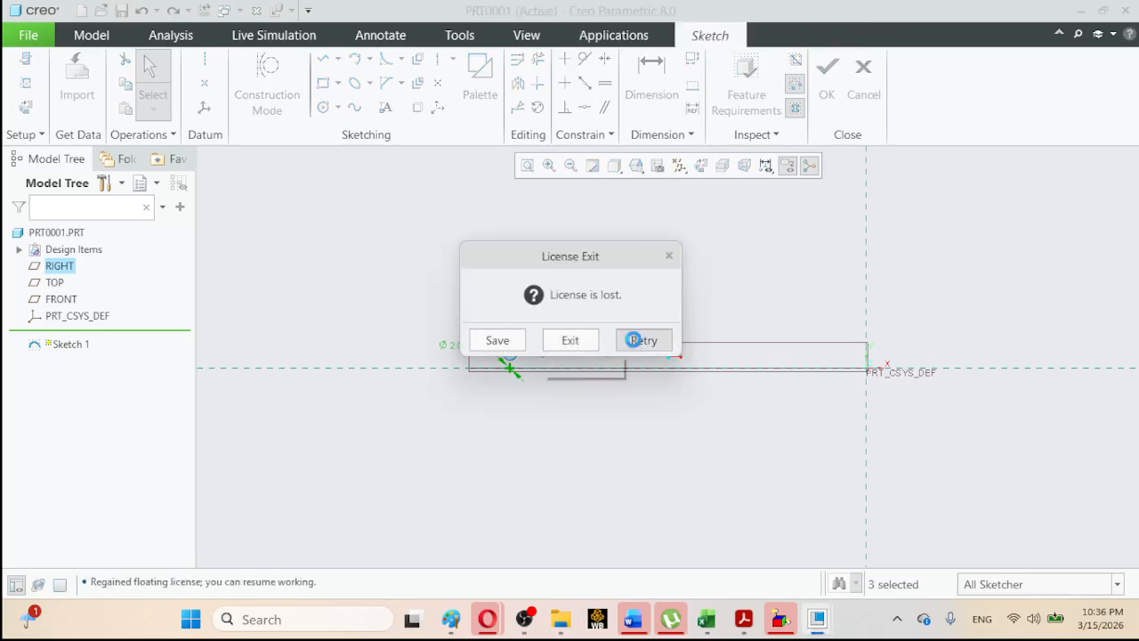
left_click(571, 359)
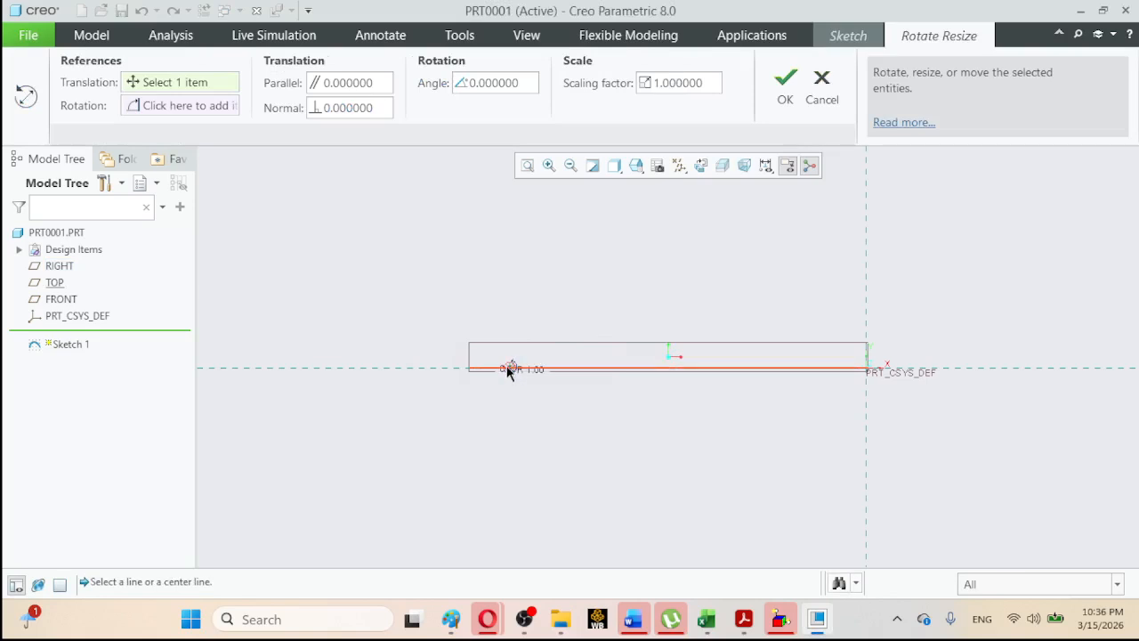
Move the circle about 271.28 along the horizontal reference toward the origin with Rotate Resize, and finish the sketch.
mouse_move(510, 370)
left_mouse_down()
mouse_move(870, 374)
mouse_move(842, 368)
mouse_move(854, 374)
left_mouse_up()
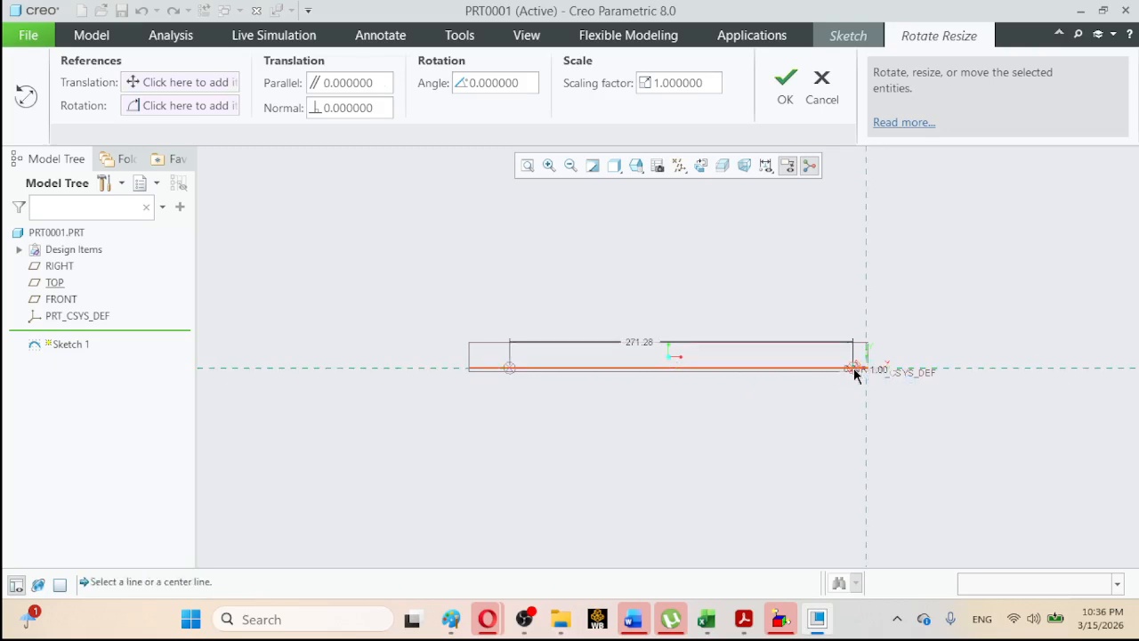
left_click(854, 372)
left_click(784, 89)
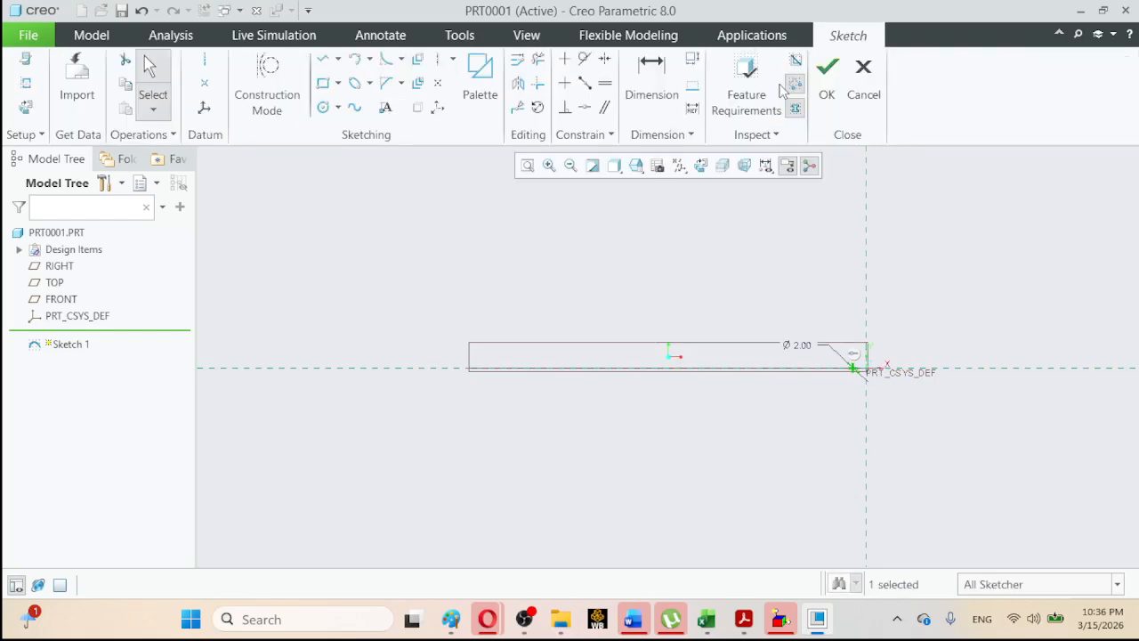
left_click(824, 88)
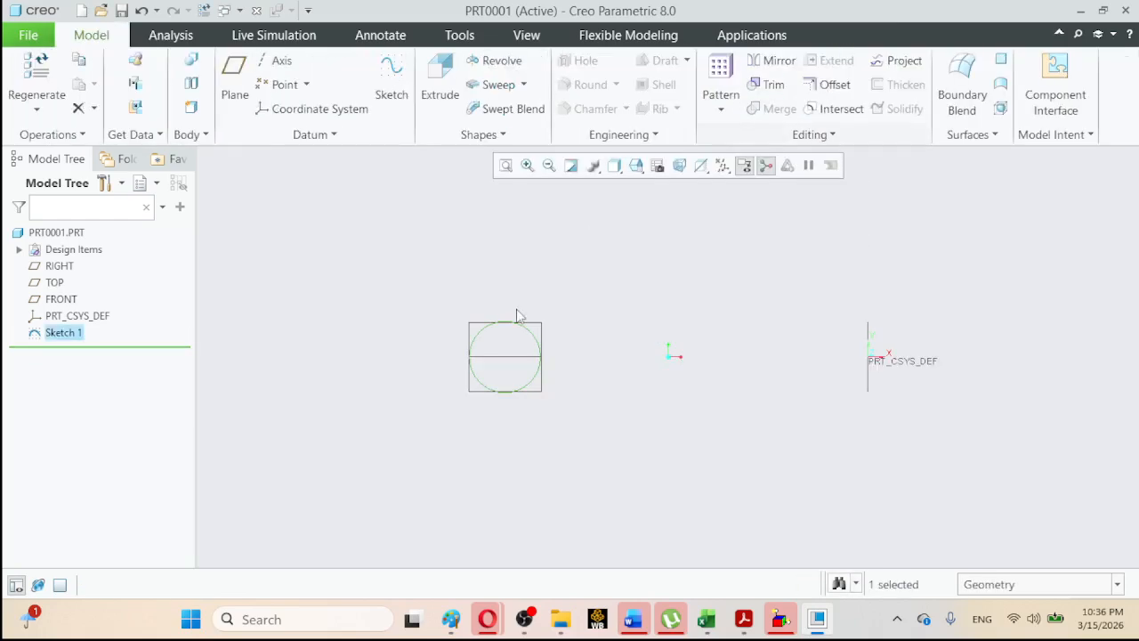
Reopen Sketch 1 for editing and move the 2.00 diameter dimension text close to its circle.
left_click(71, 335)
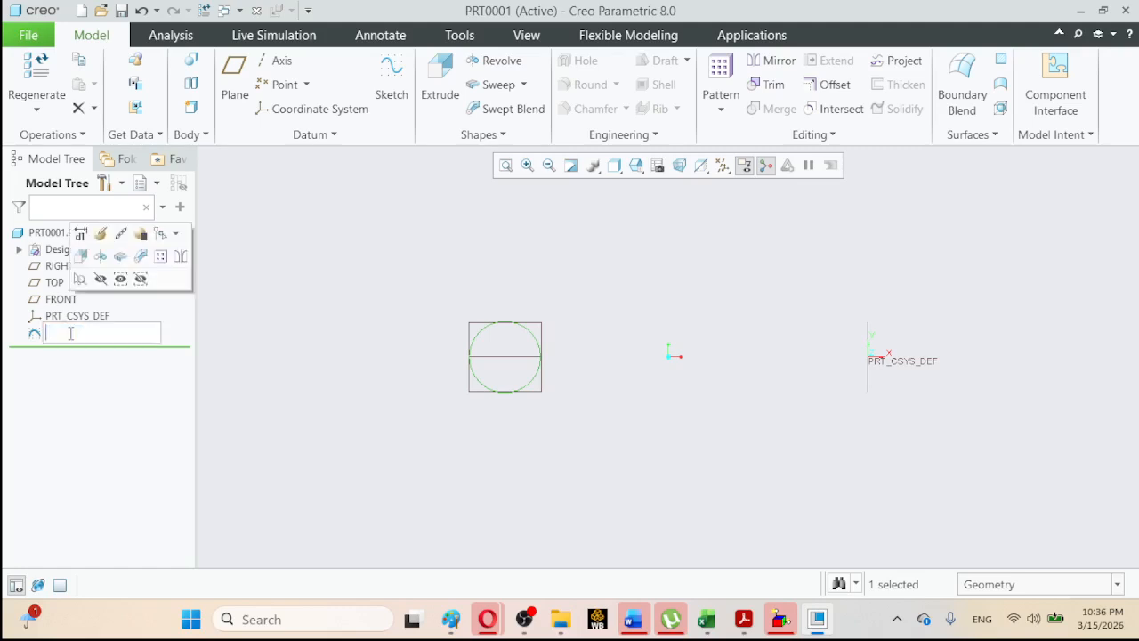
left_click(97, 237)
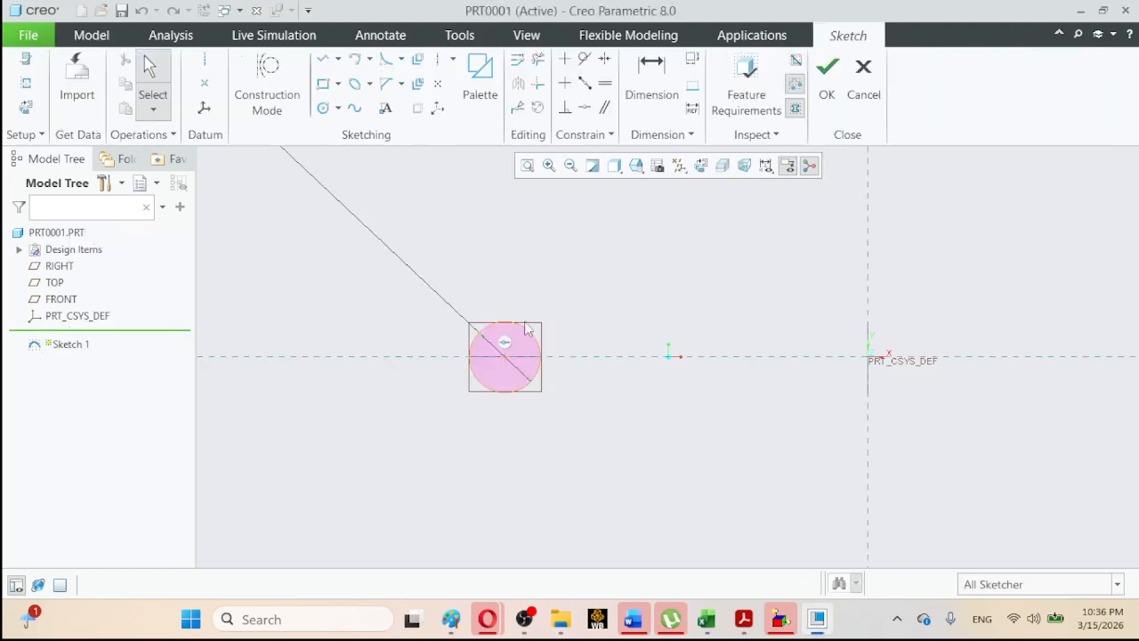
left_click(527, 166)
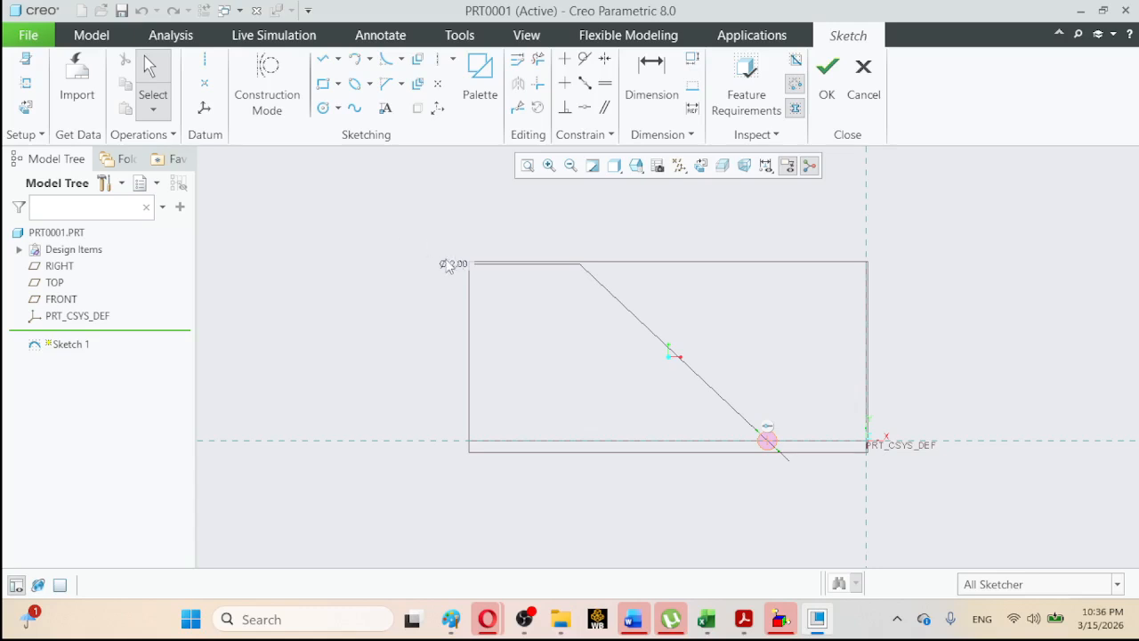
left_click_drag(449, 266, 764, 439)
left_click(526, 166)
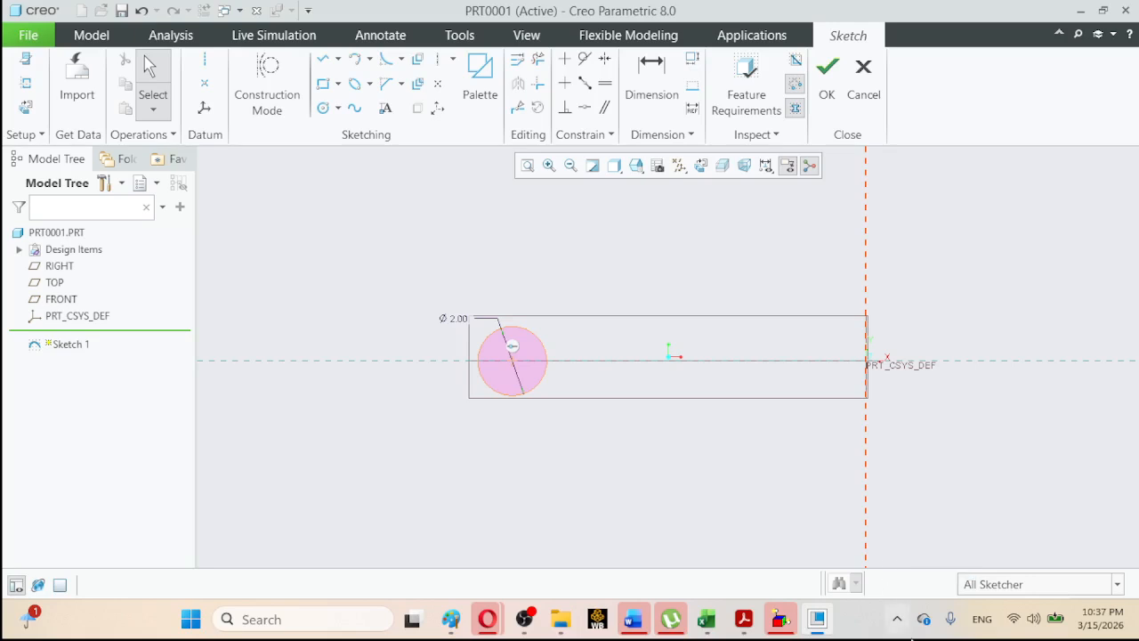
Check the EX2-14 drawing in Acrobat, then sketch a second circle below and right of the 2.00 circle, its centre about 2.28 below the horizontal reference.
left_click(746, 627)
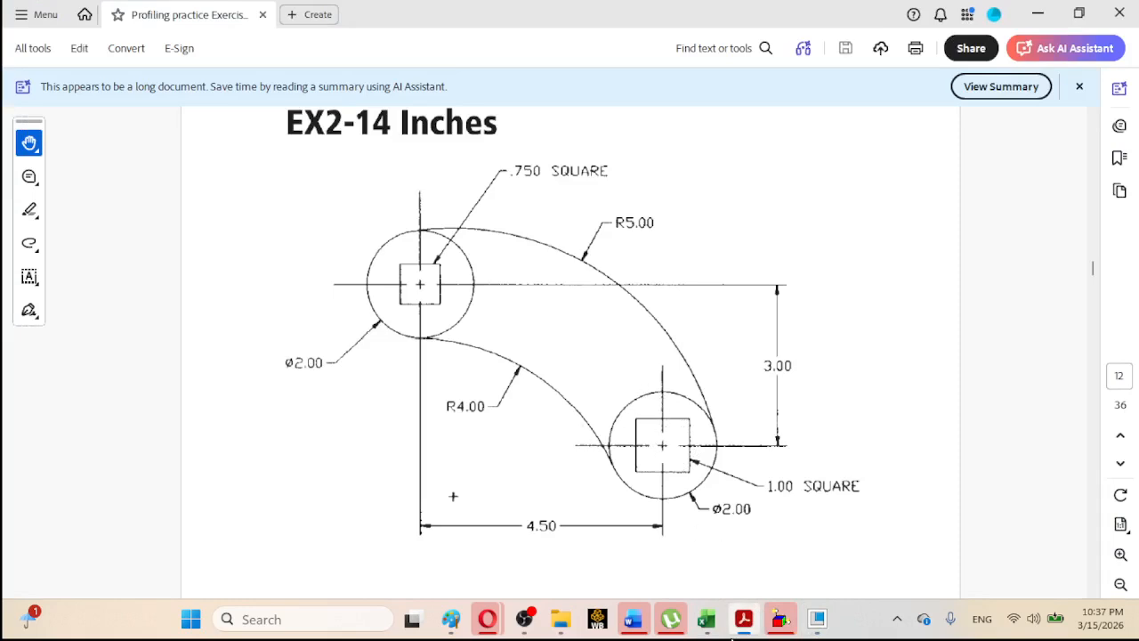
left_click(750, 623)
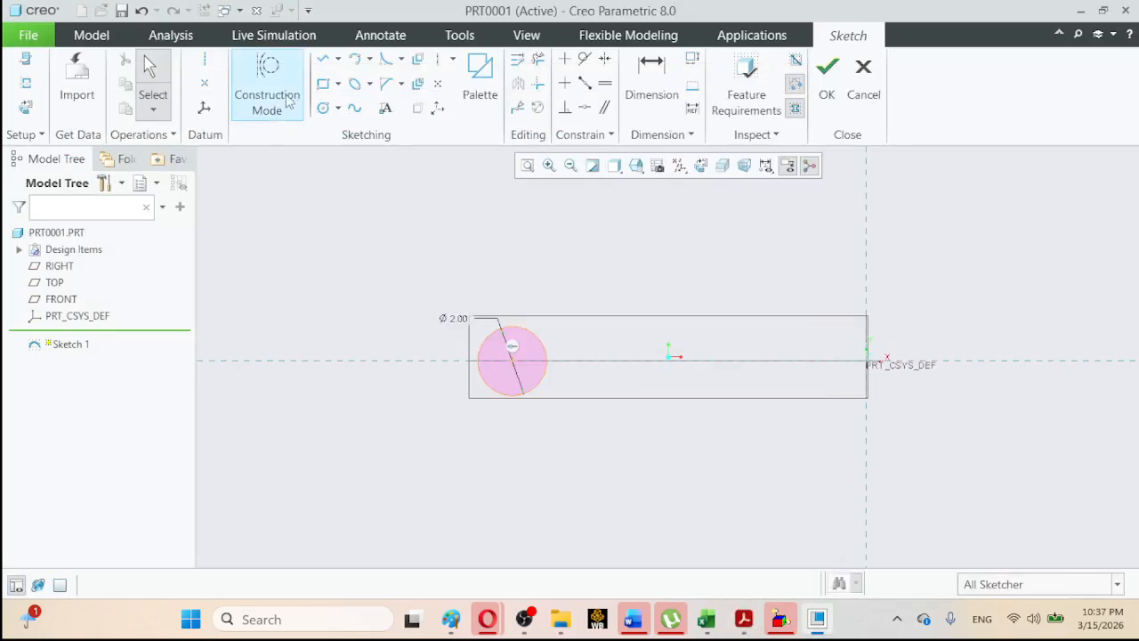
left_click(321, 108)
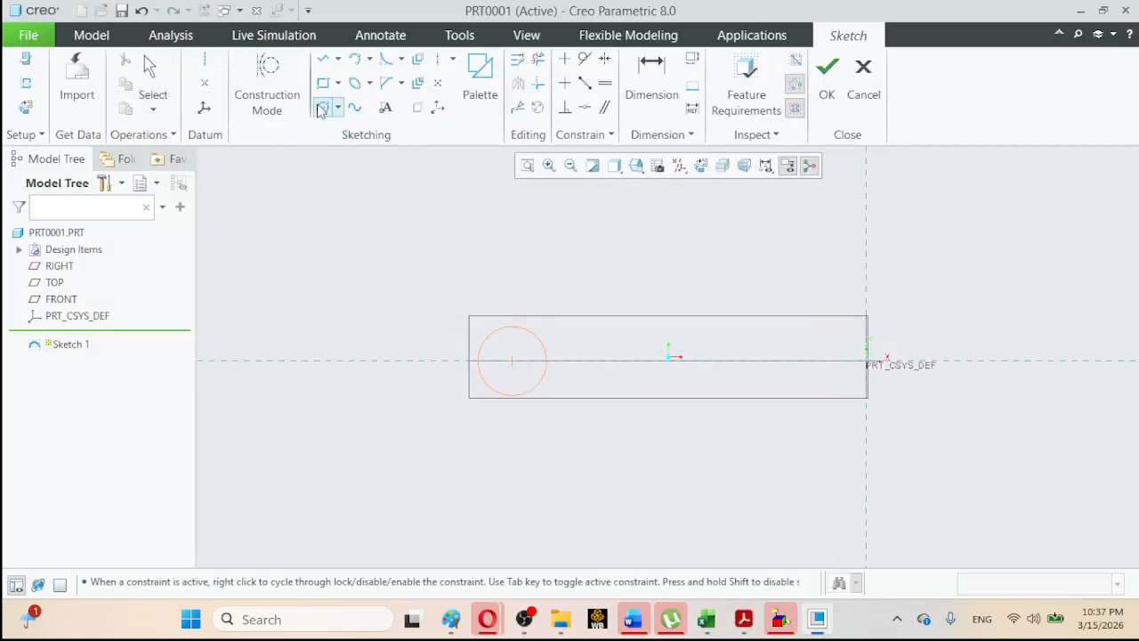
left_click(730, 440)
left_click(755, 467)
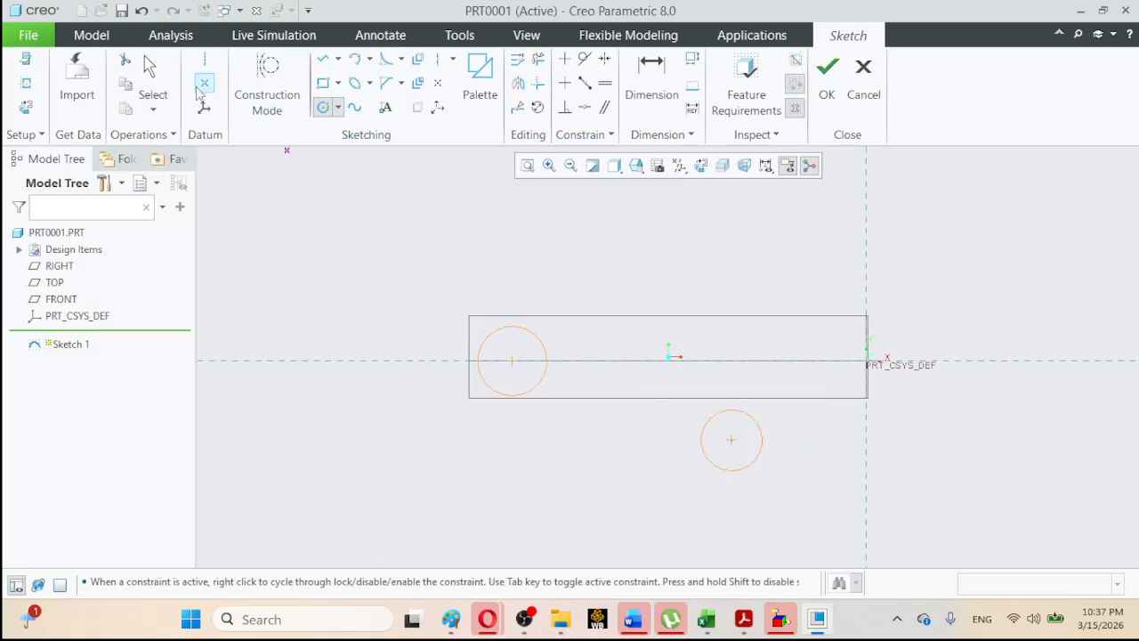
left_click(151, 67)
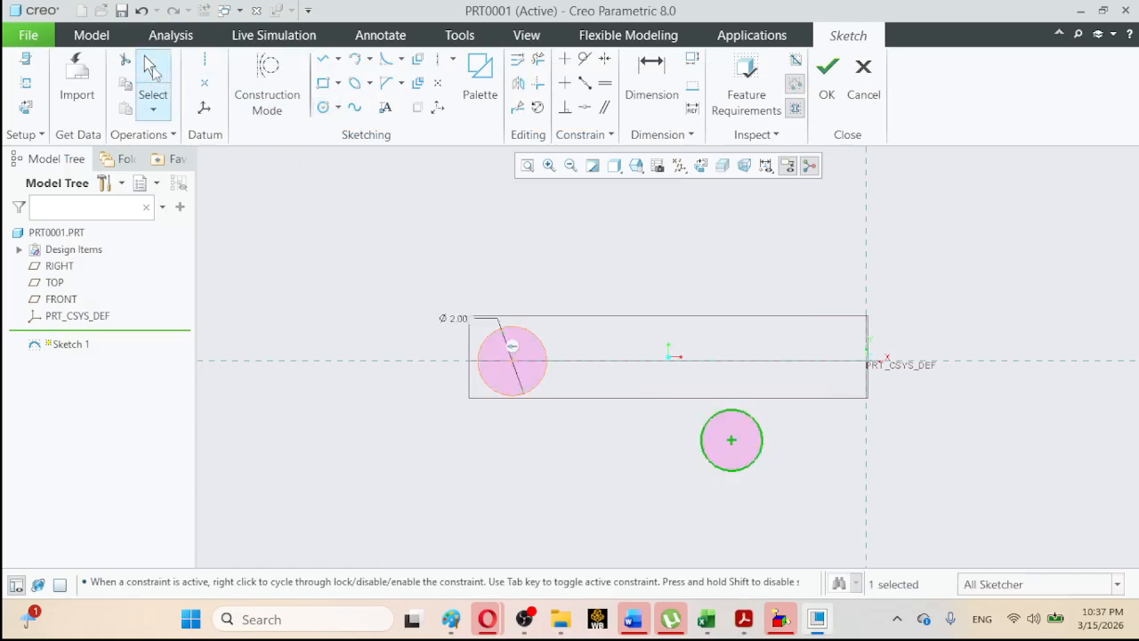
Check the centre spacing in the Acrobat drawing and dimension the vertical distance between the two circle centres as 3.5.
left_click(744, 619)
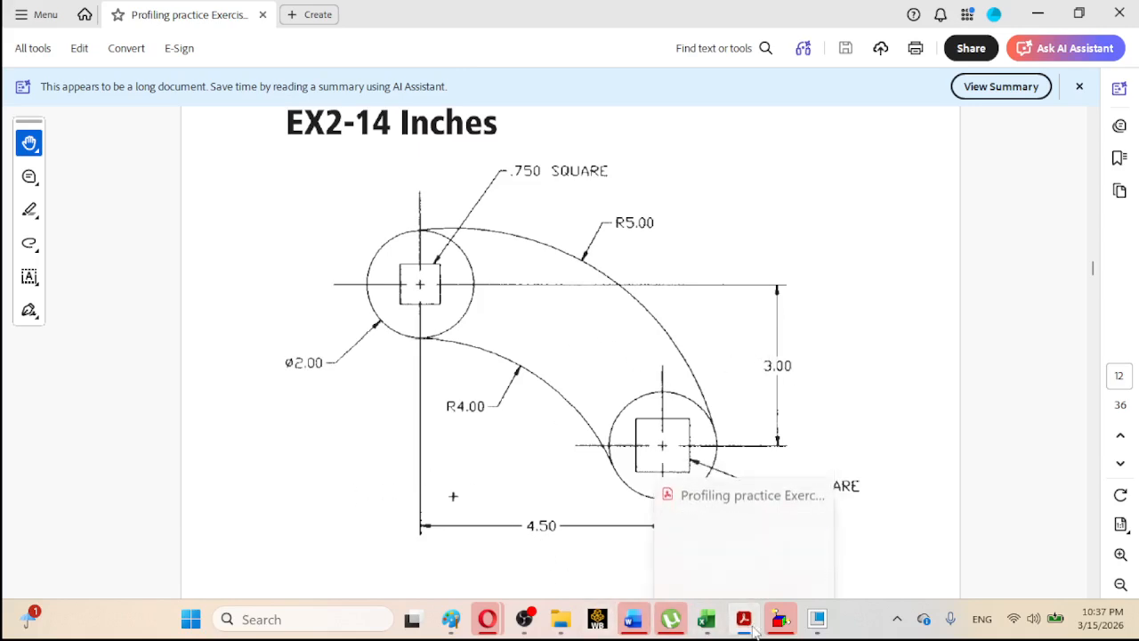
left_click(780, 619)
left_click(566, 443)
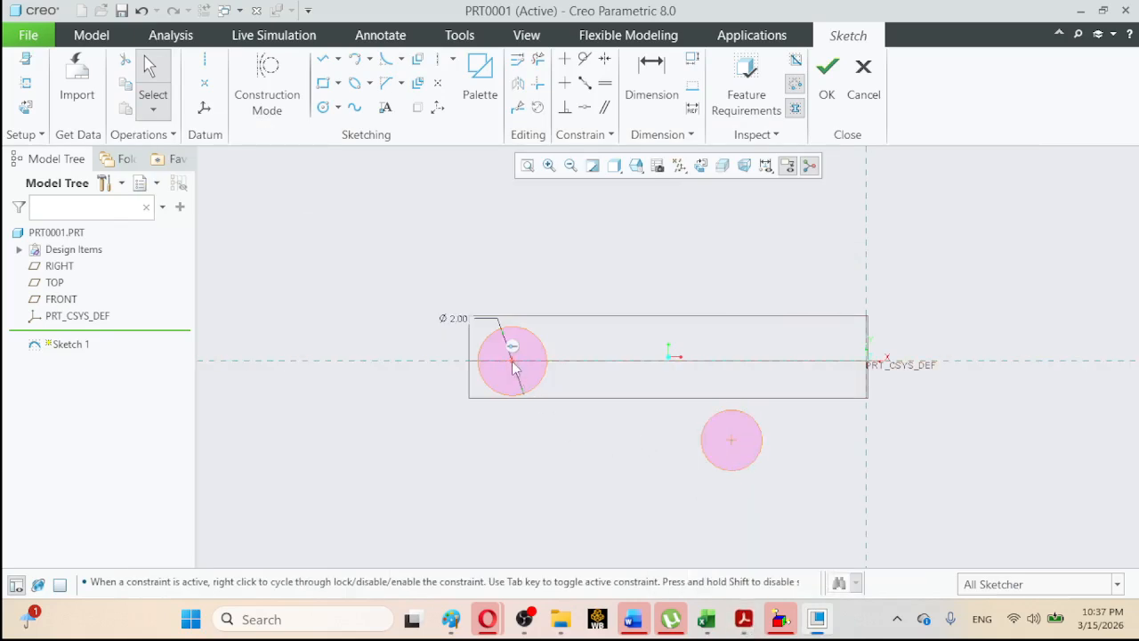
left_click(512, 367)
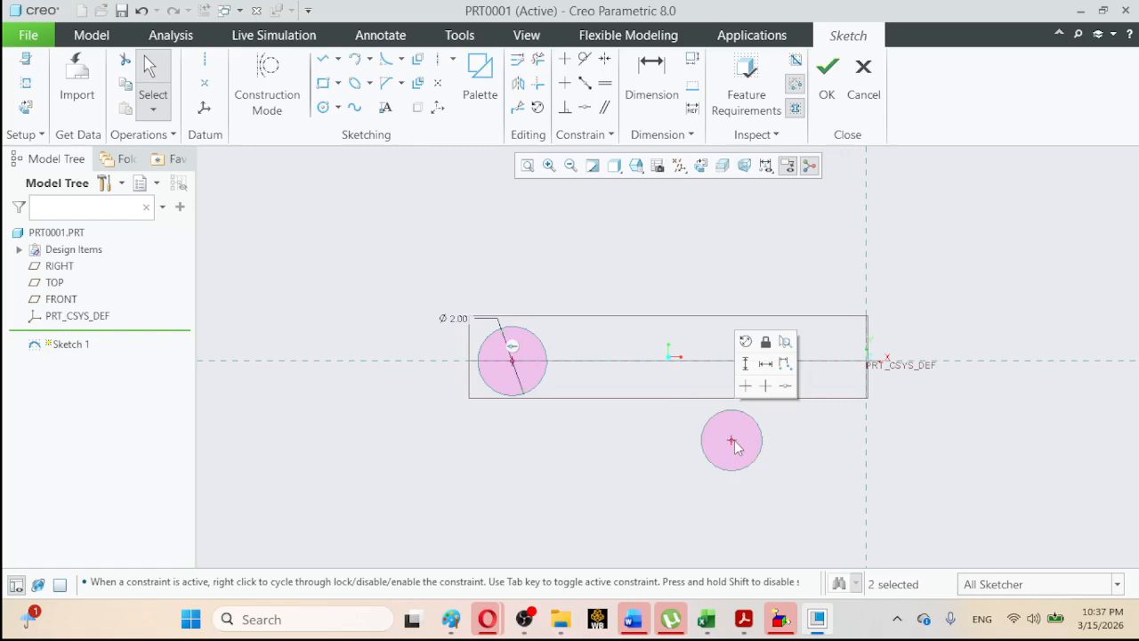
left_click(746, 364)
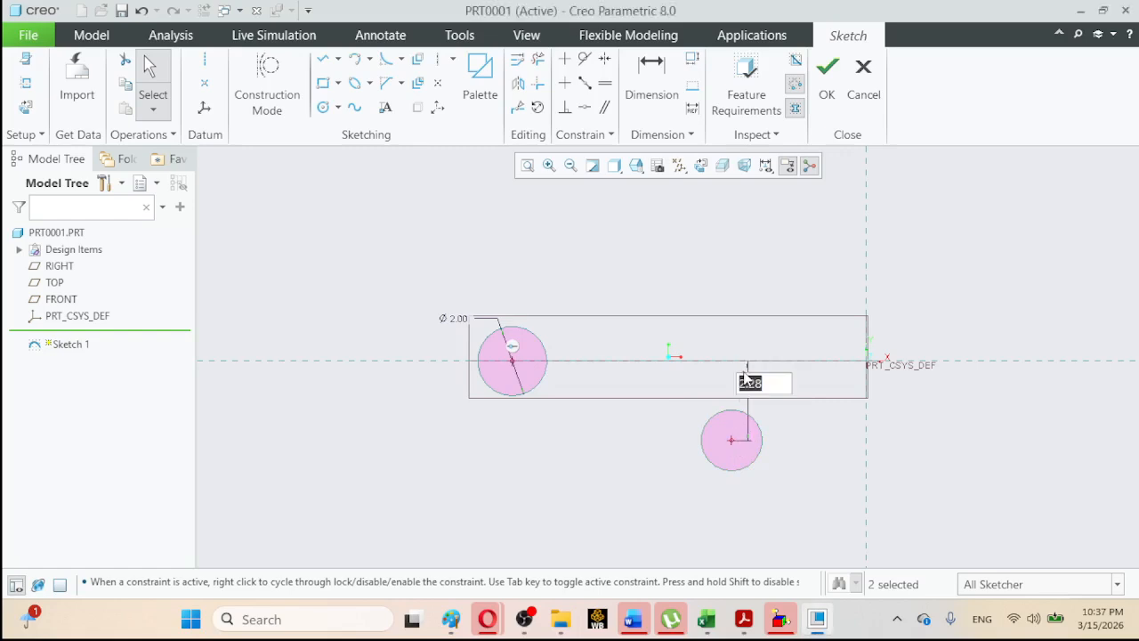
type("3.5")
key("Return")
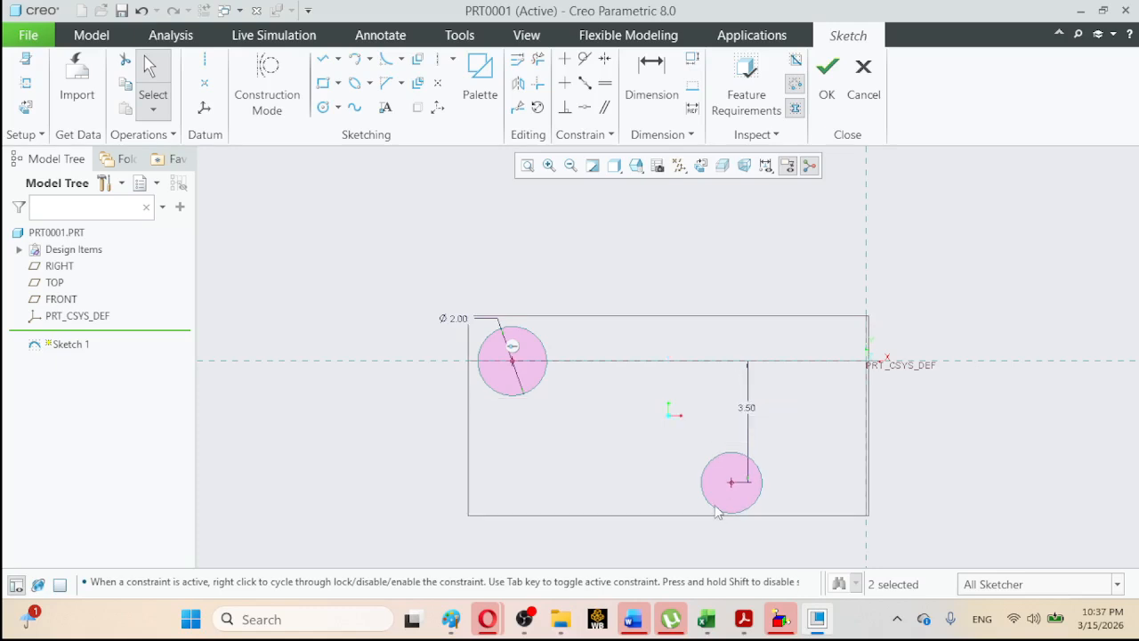
left_click(622, 493)
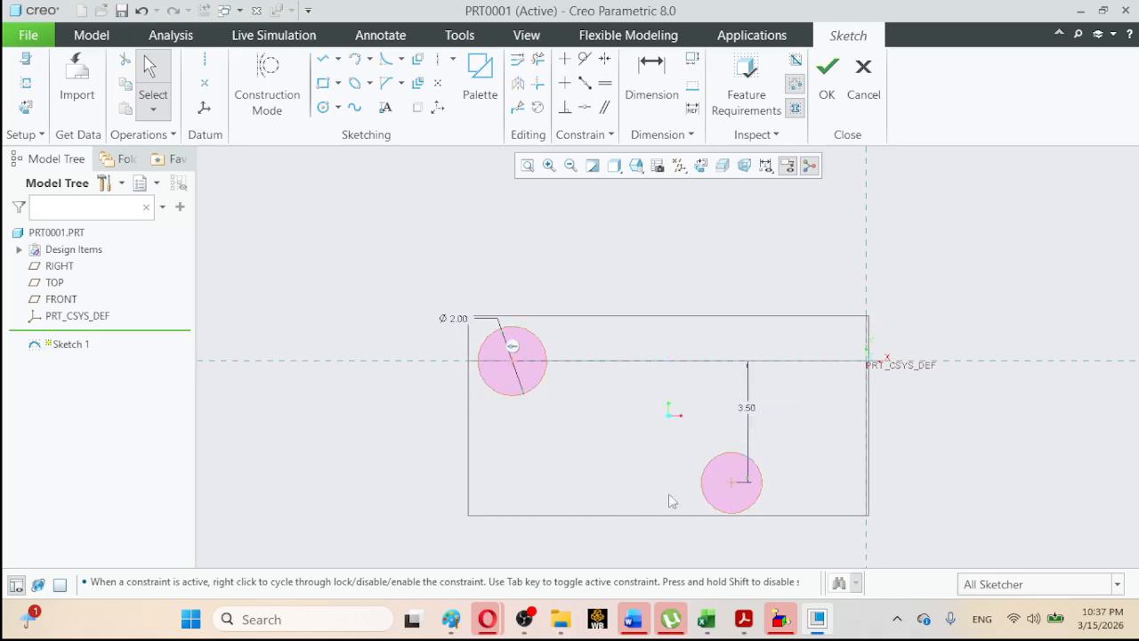
Dimension the horizontal distance between the two circle centres as 4.50.
left_click(731, 490)
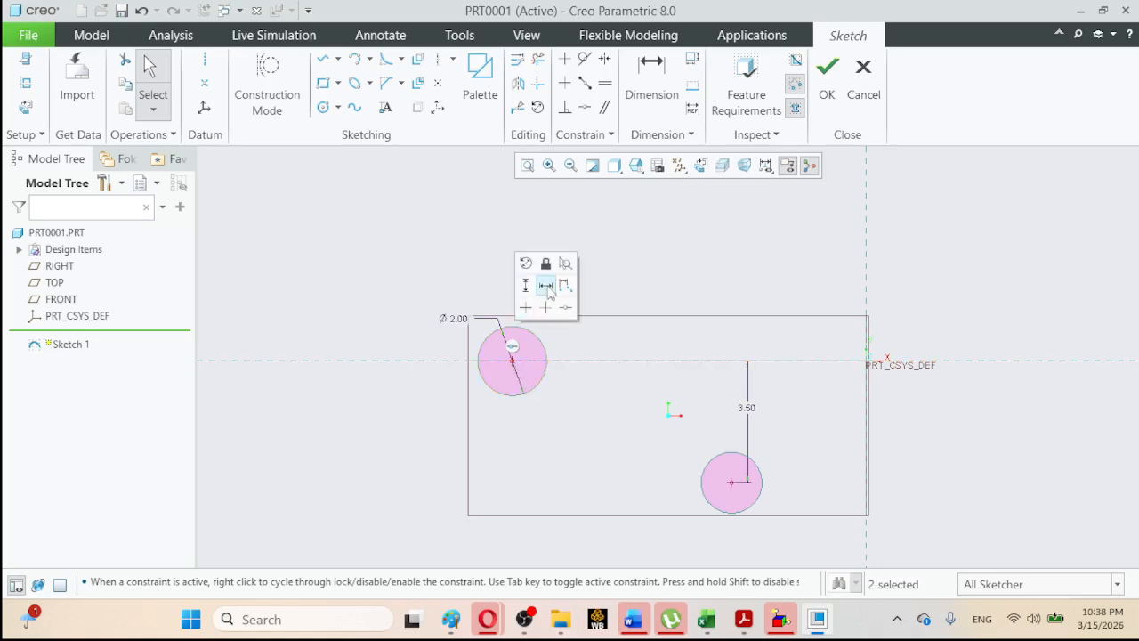
left_click(546, 285)
type("4")
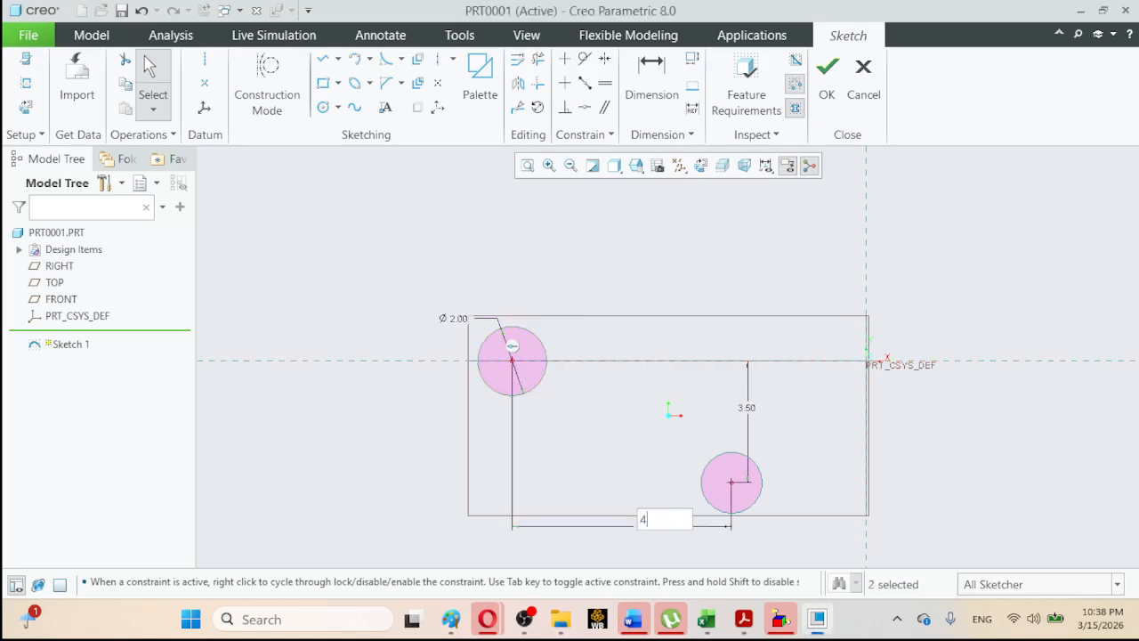
key("Return")
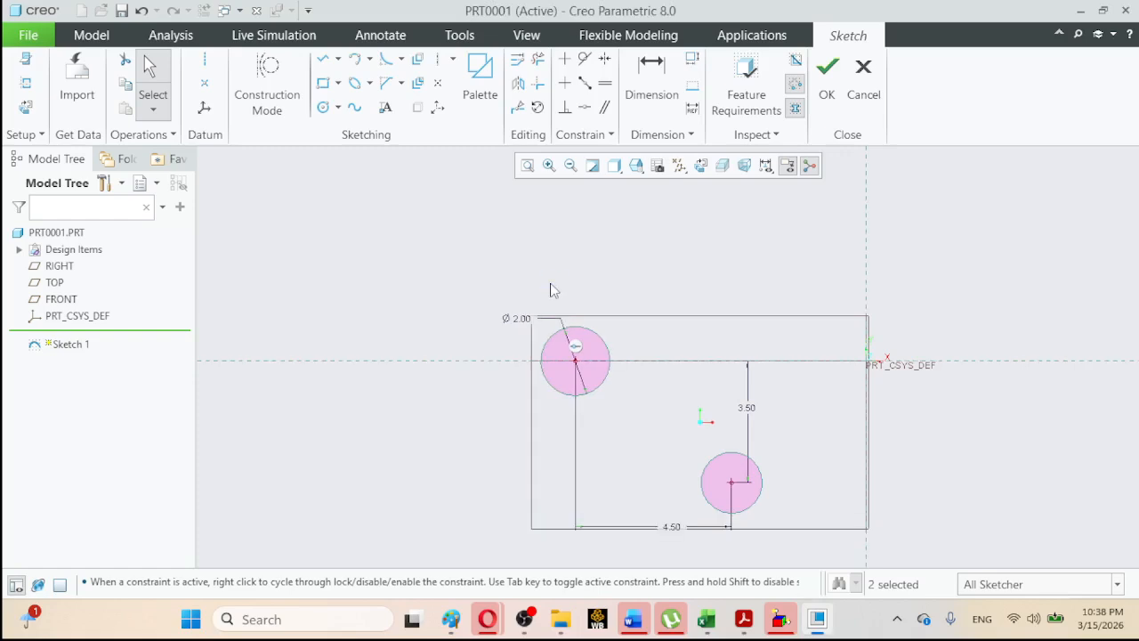
Look at the Acrobat drawing again and move the vertical 3.50 dimension farther to the right of the second circle.
left_click(744, 620)
left_click(744, 620)
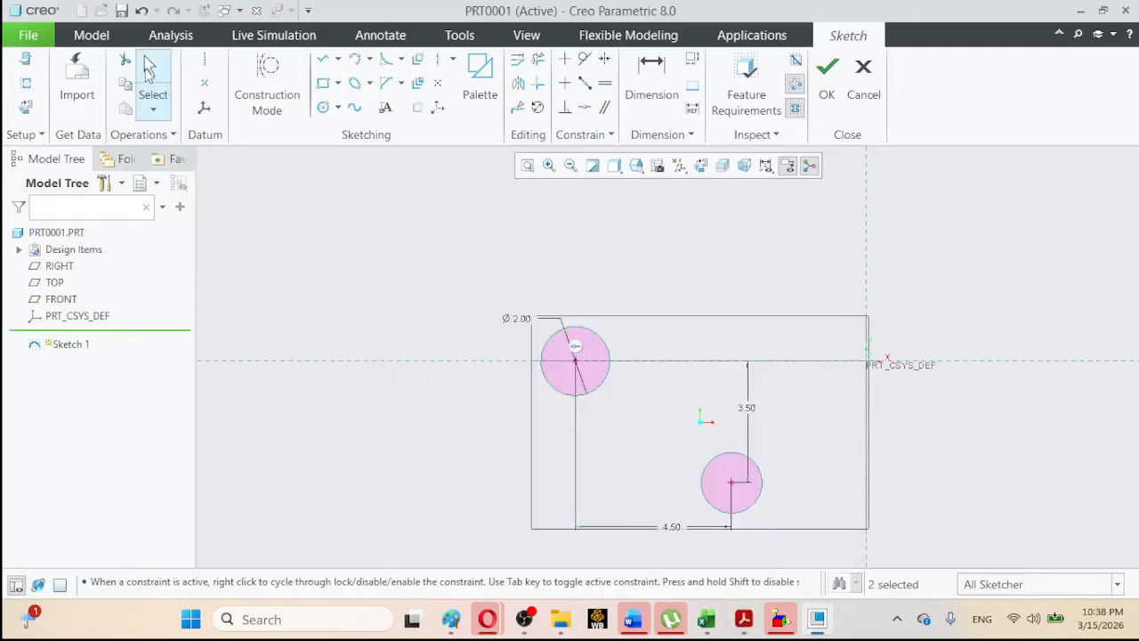
left_click(148, 69)
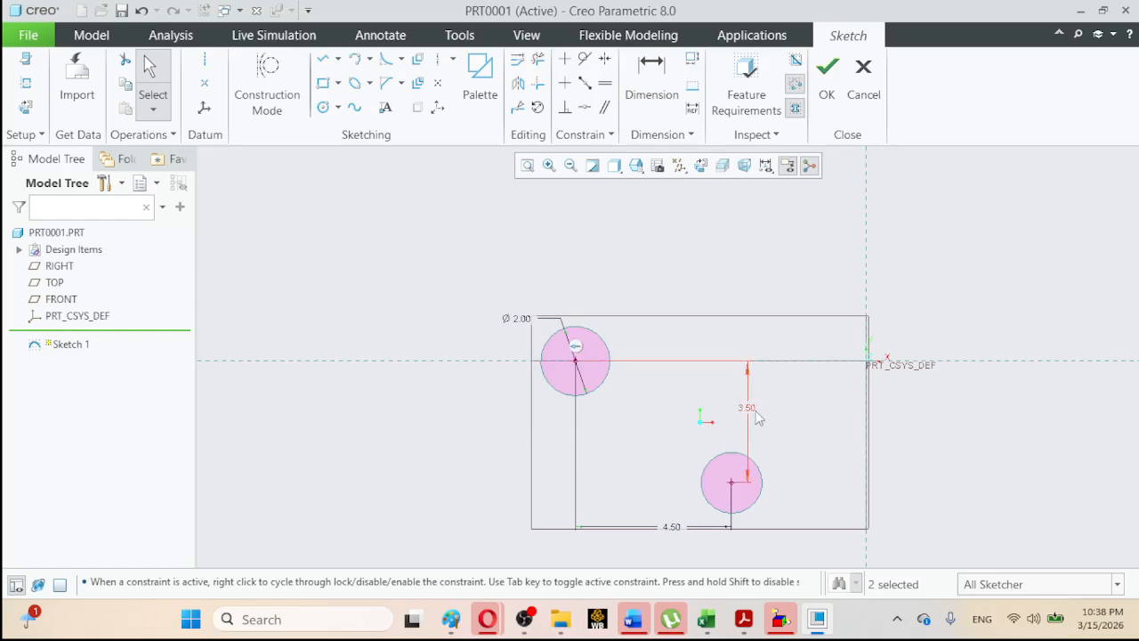
left_click_drag(757, 413, 803, 416)
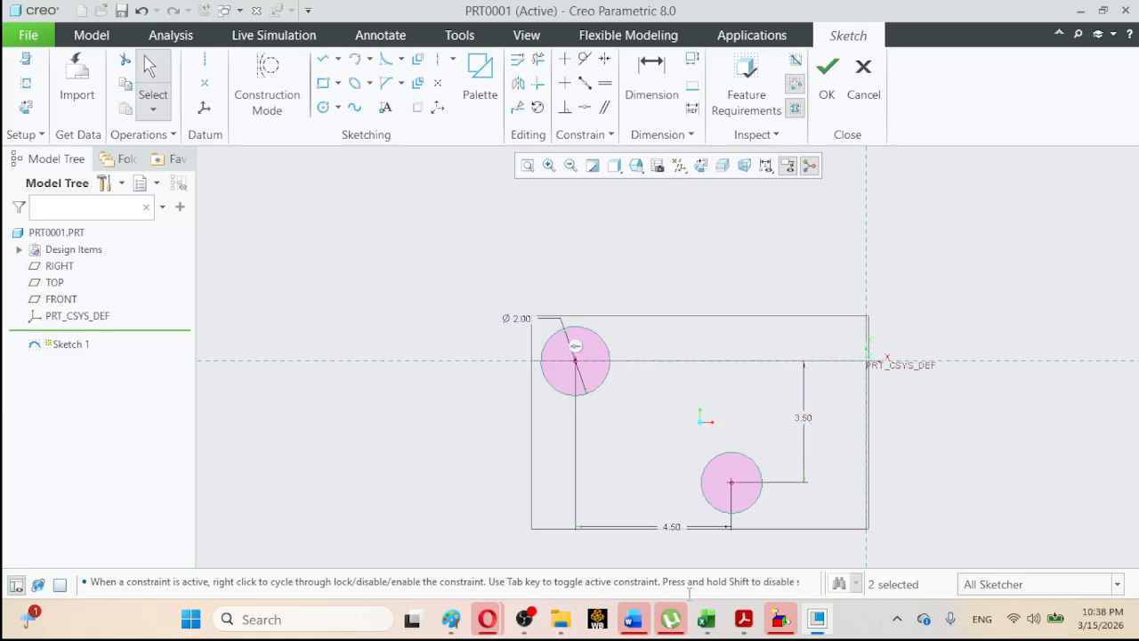
Consult the Acrobat drawing and sketch a corner rectangle with equal sides around the centre of the 2.00 circle.
left_click(731, 632)
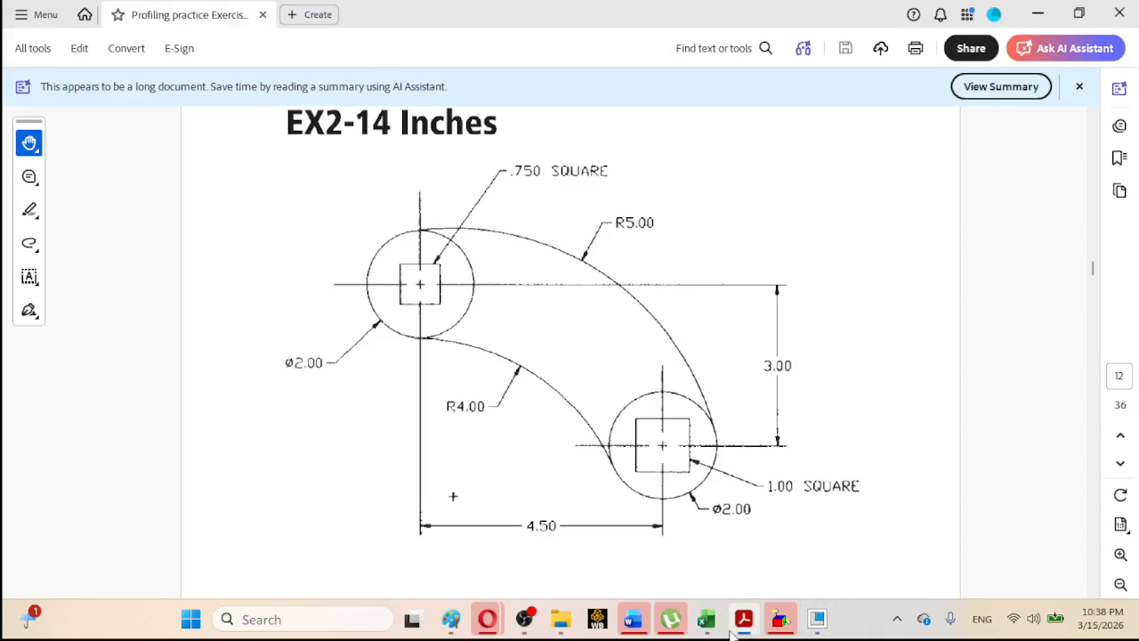
left_click(734, 627)
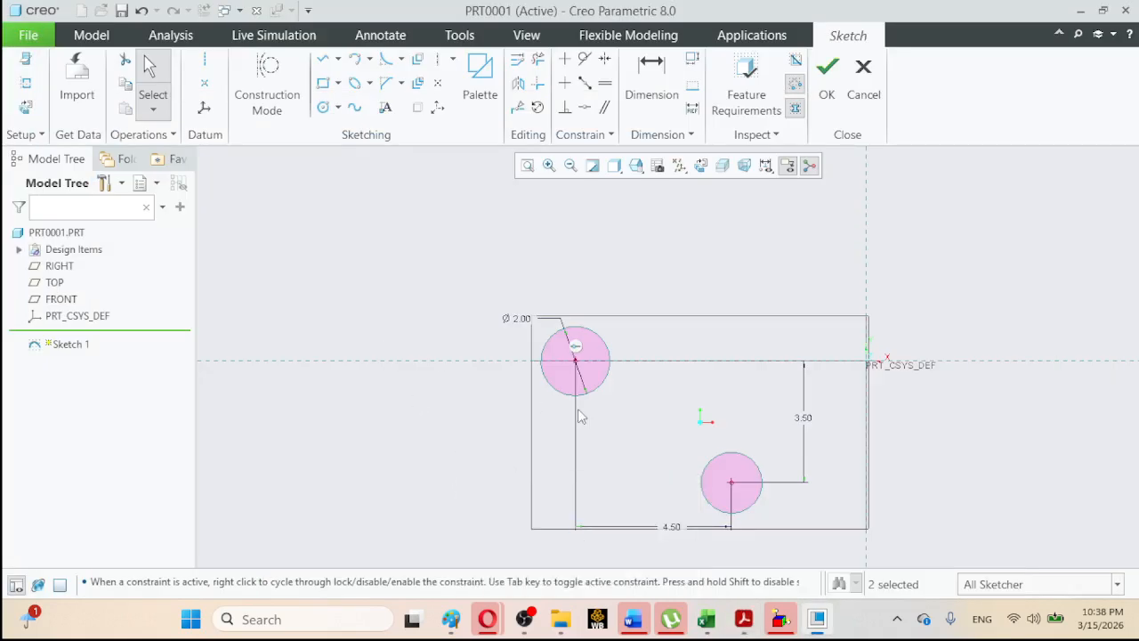
left_click(338, 84)
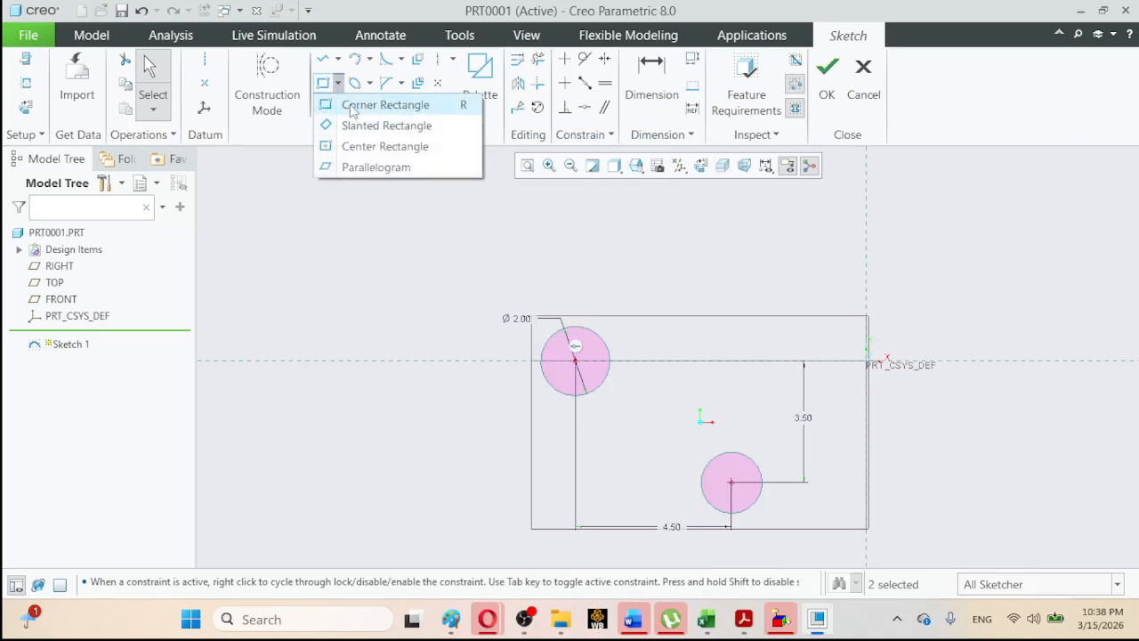
left_click(373, 105)
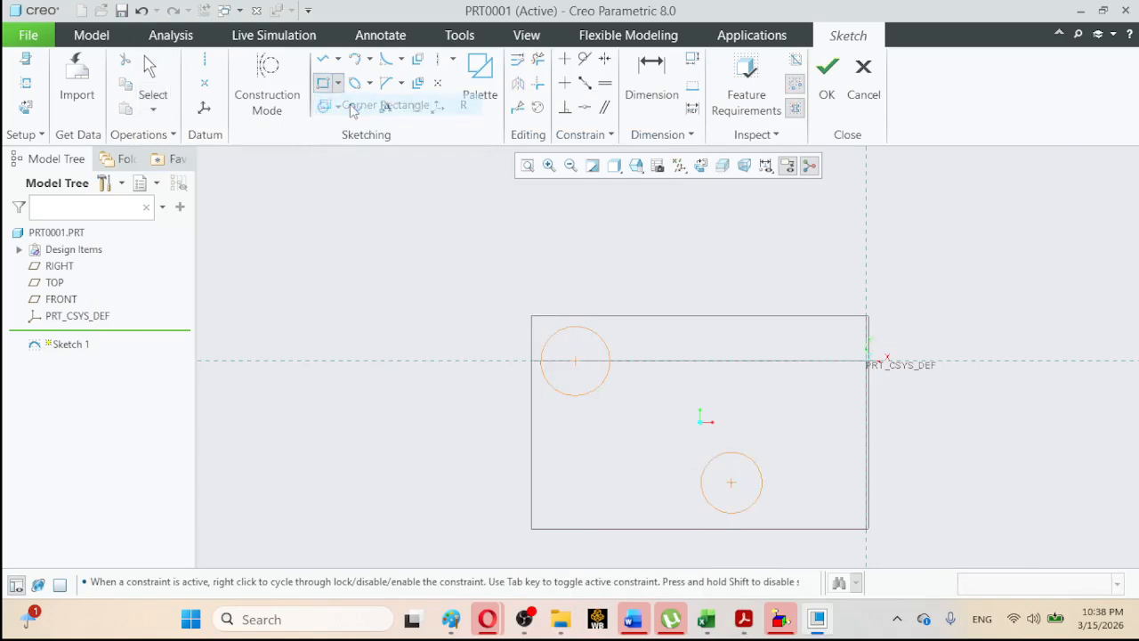
left_click(559, 345)
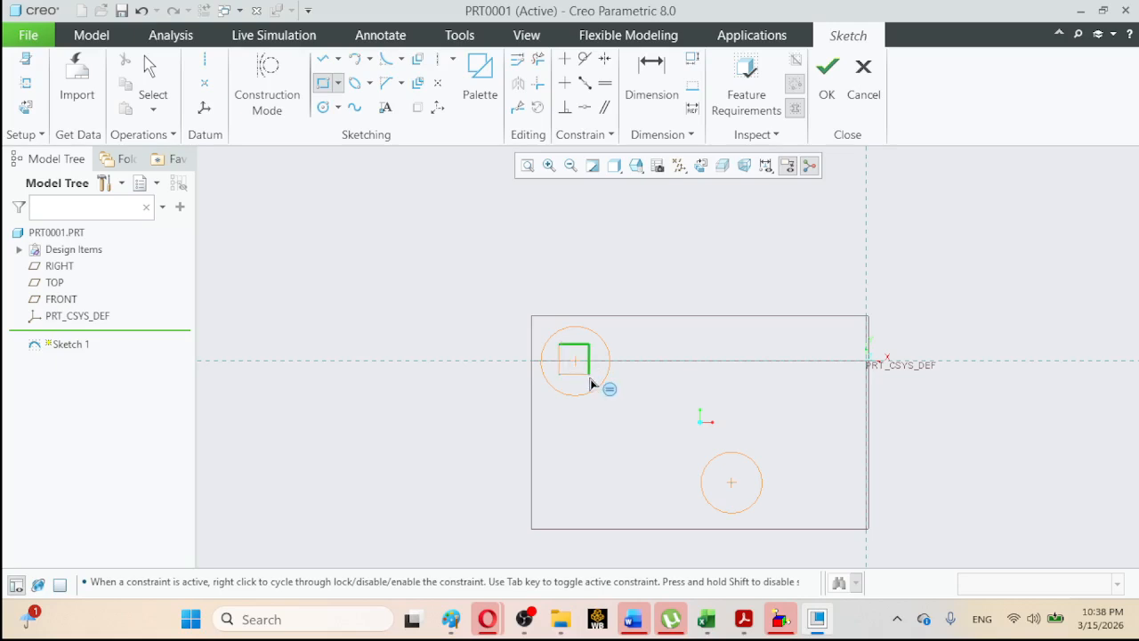
left_click(590, 378)
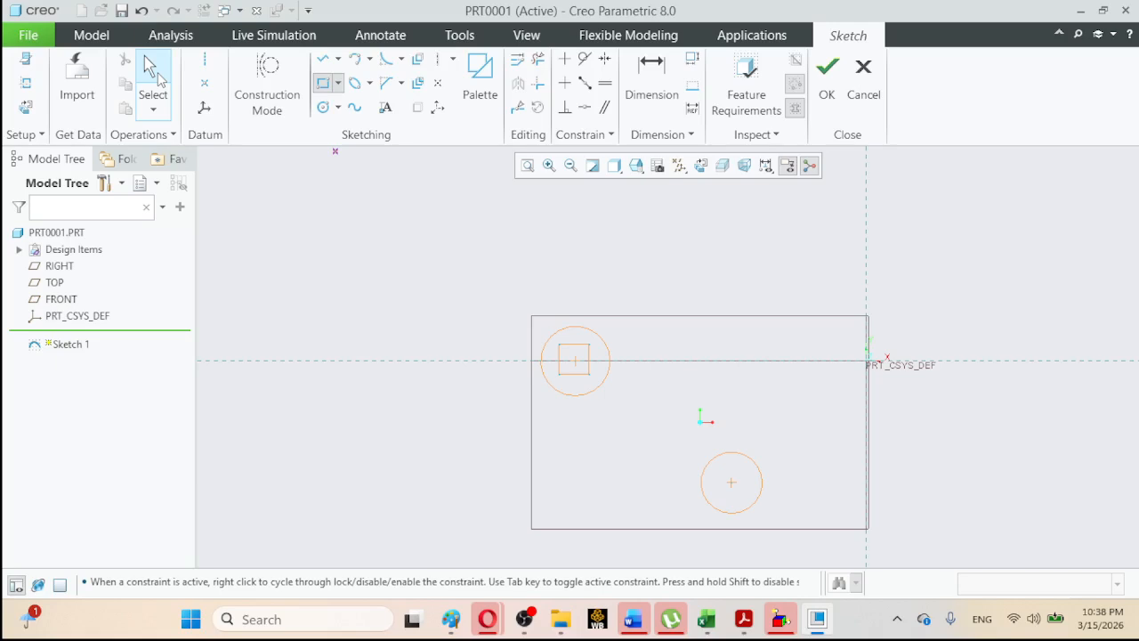
left_click(149, 70)
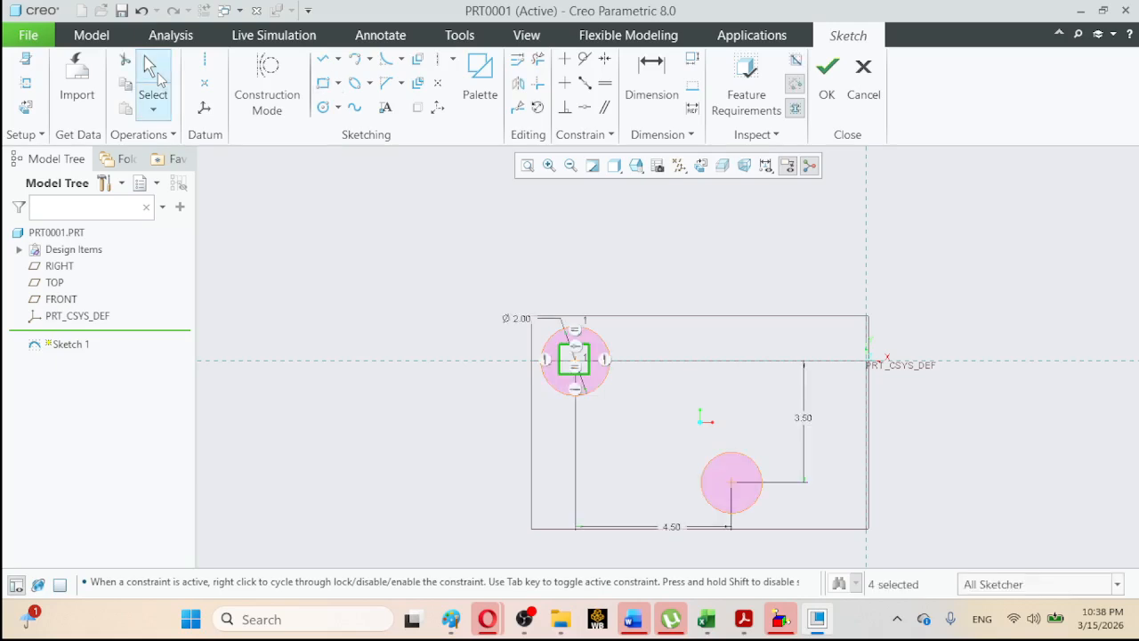
Examine the upper-left square in the Acrobat drawing and zoom in on the matching square inside the 2.00 circle.
left_click(548, 166)
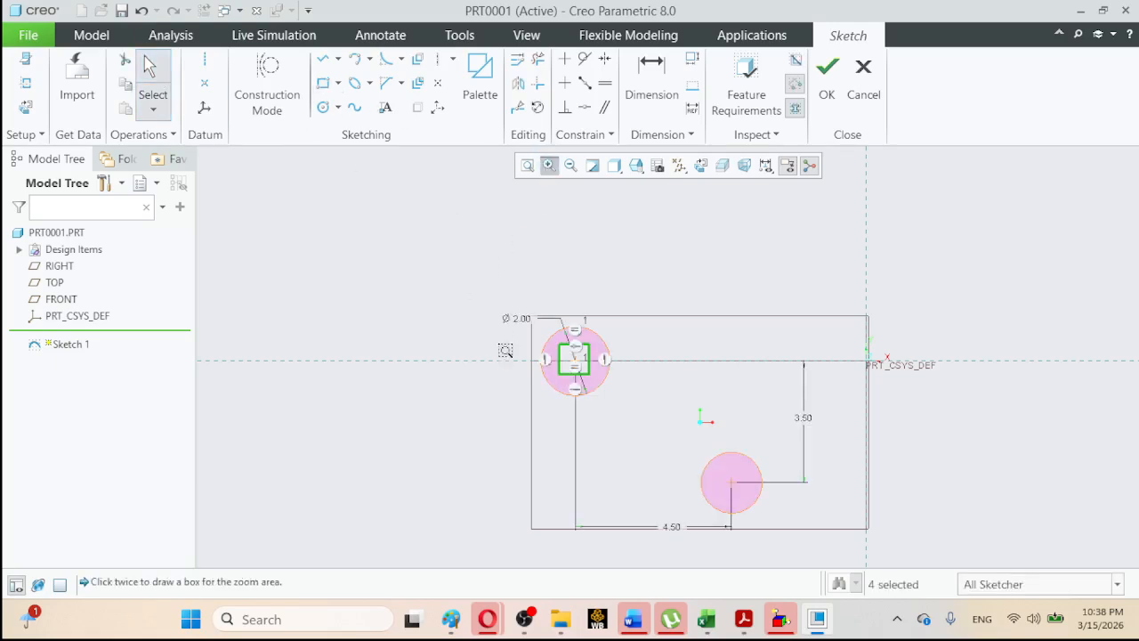
left_click(744, 619)
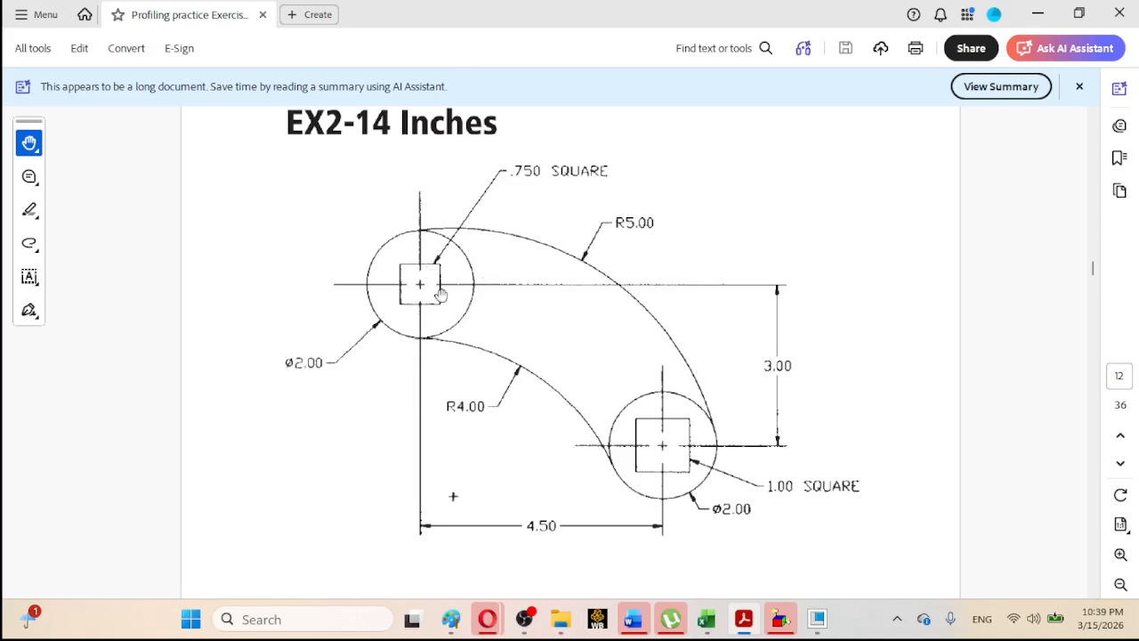
left_click(744, 620)
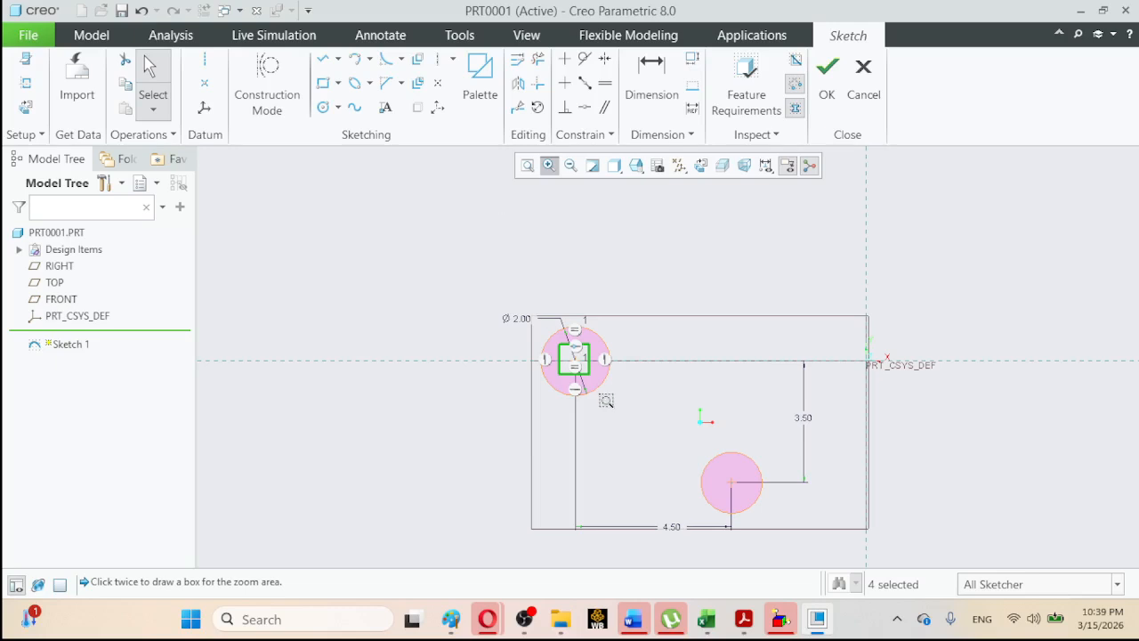
left_click(338, 83)
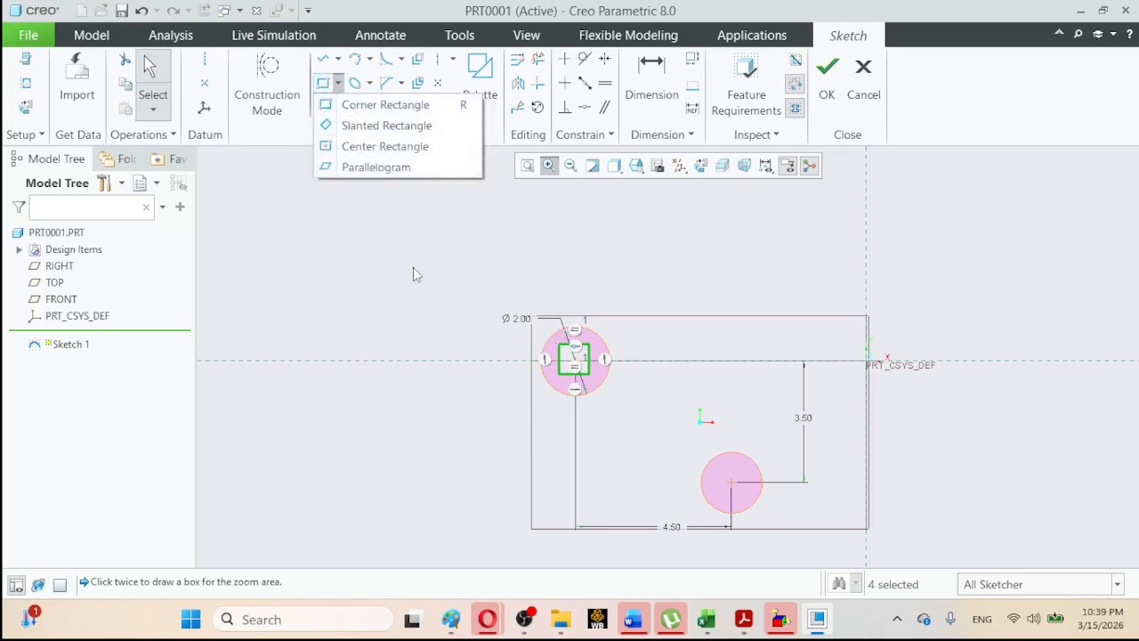
left_click(400, 352)
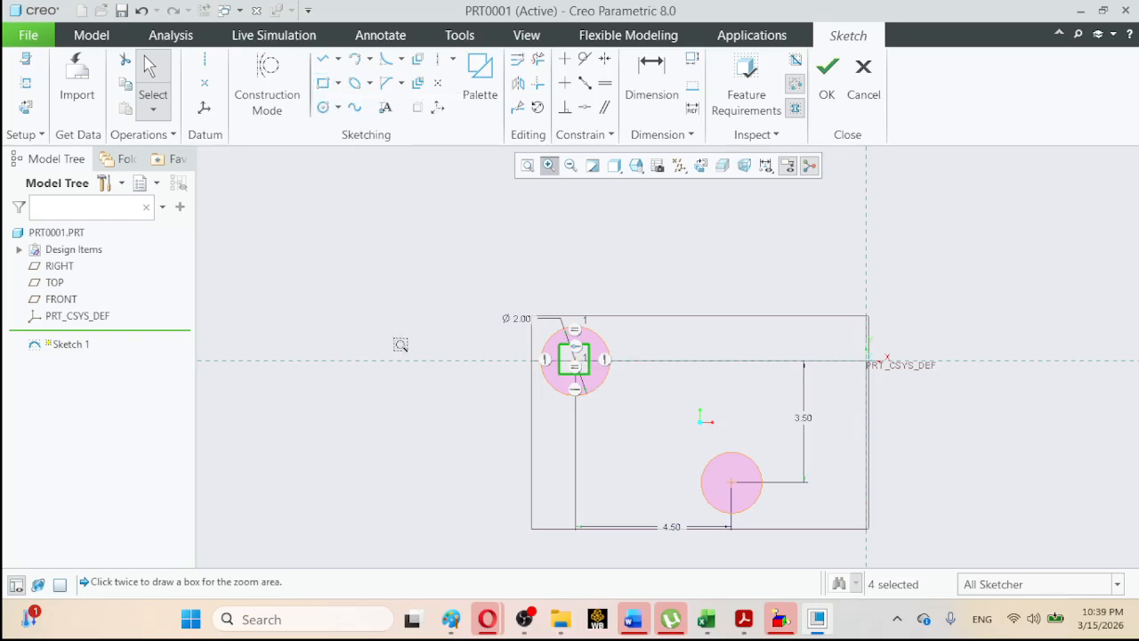
left_click(527, 165)
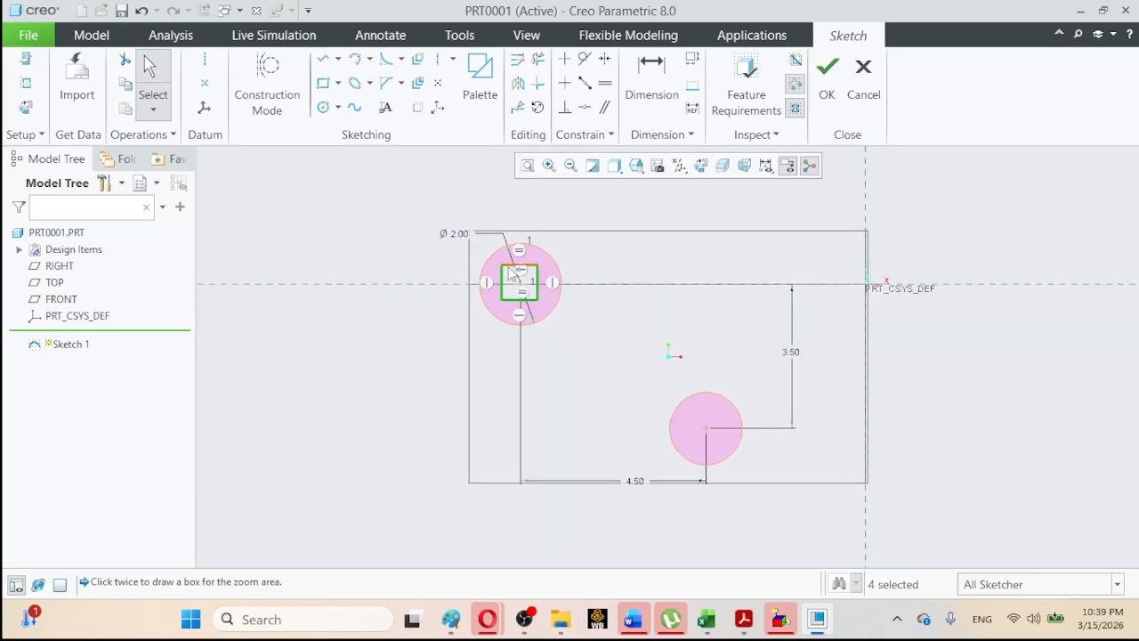
left_click(547, 167)
left_click(432, 224)
left_click(613, 347)
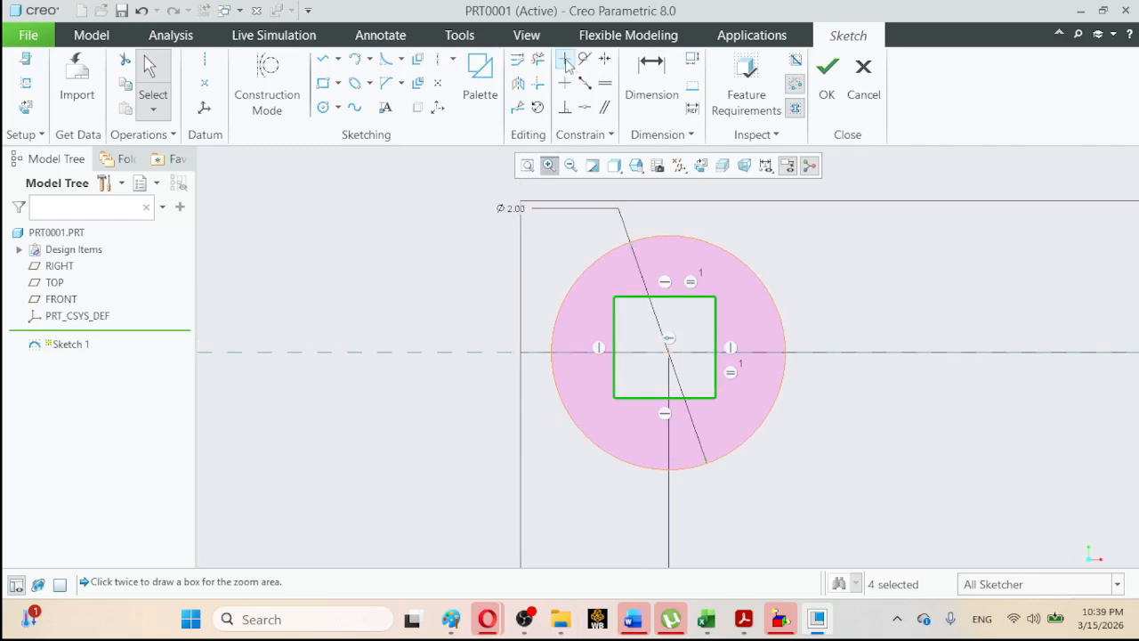
Add a vertical centerline through the upper-left circle's centre and make the square's two upper corners symmetric about it.
left_click(445, 68)
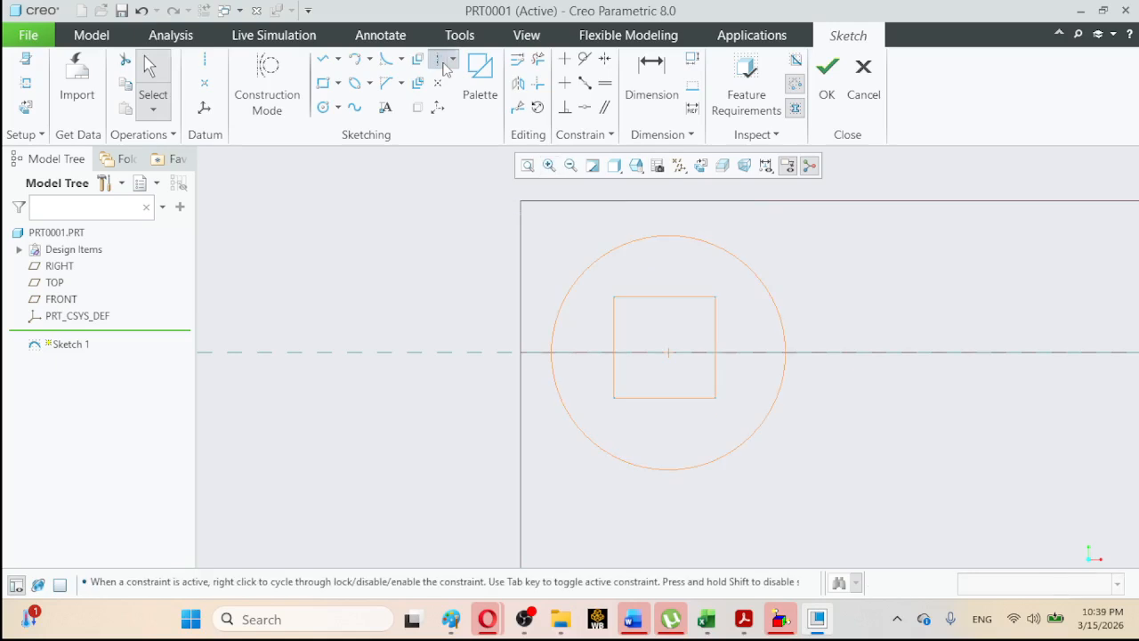
left_click(669, 353)
left_click(668, 279)
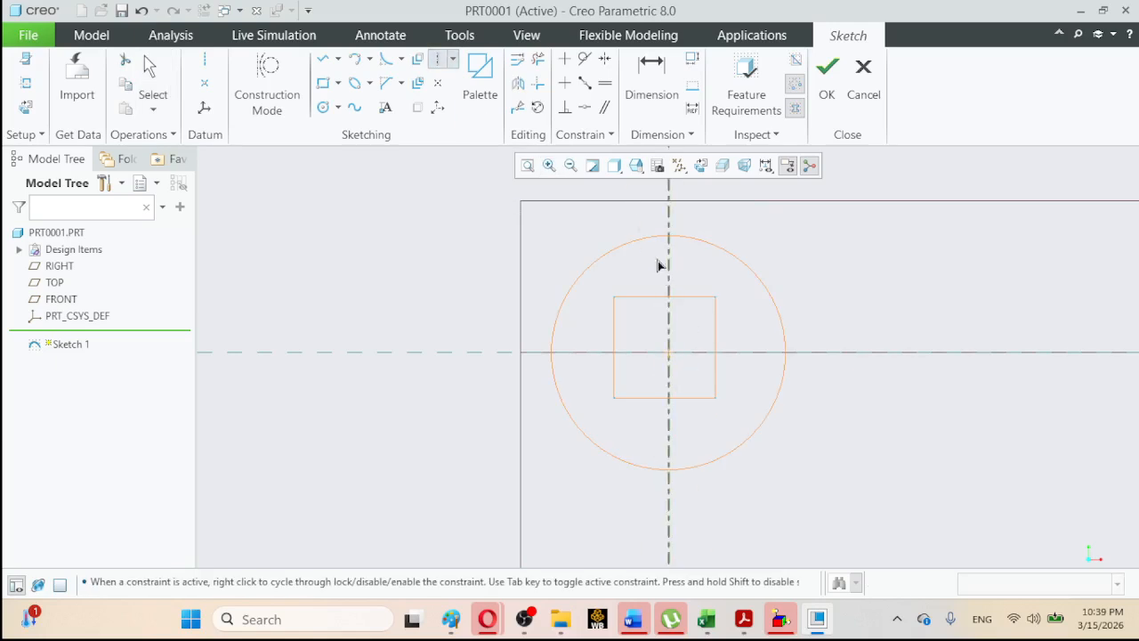
left_click(606, 63)
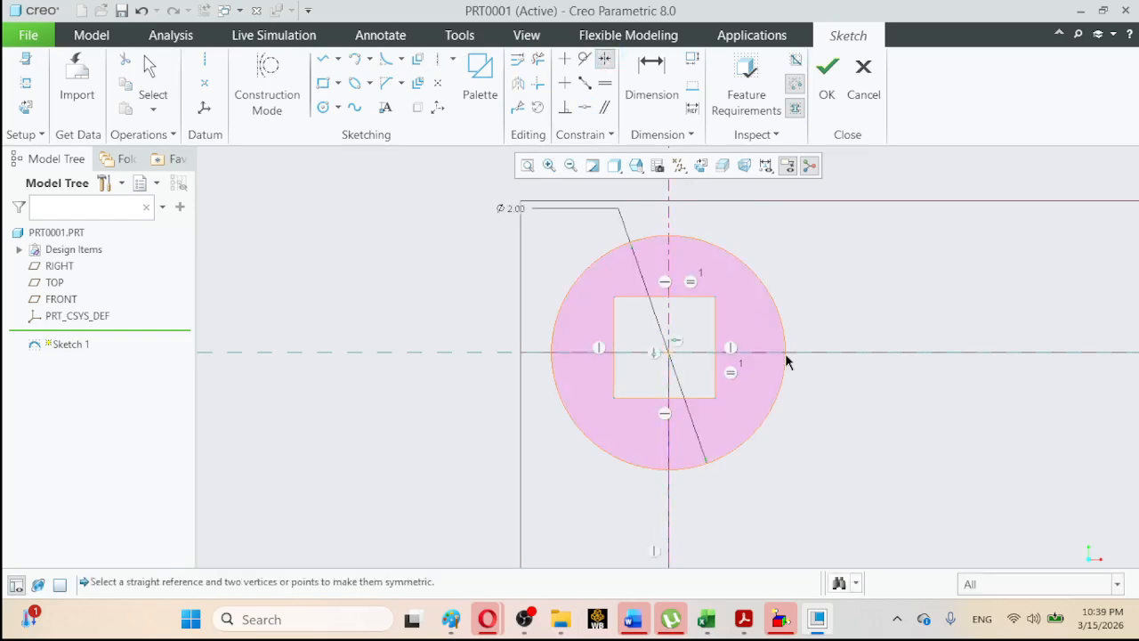
left_click(716, 297)
left_click(614, 299)
left_click(670, 280)
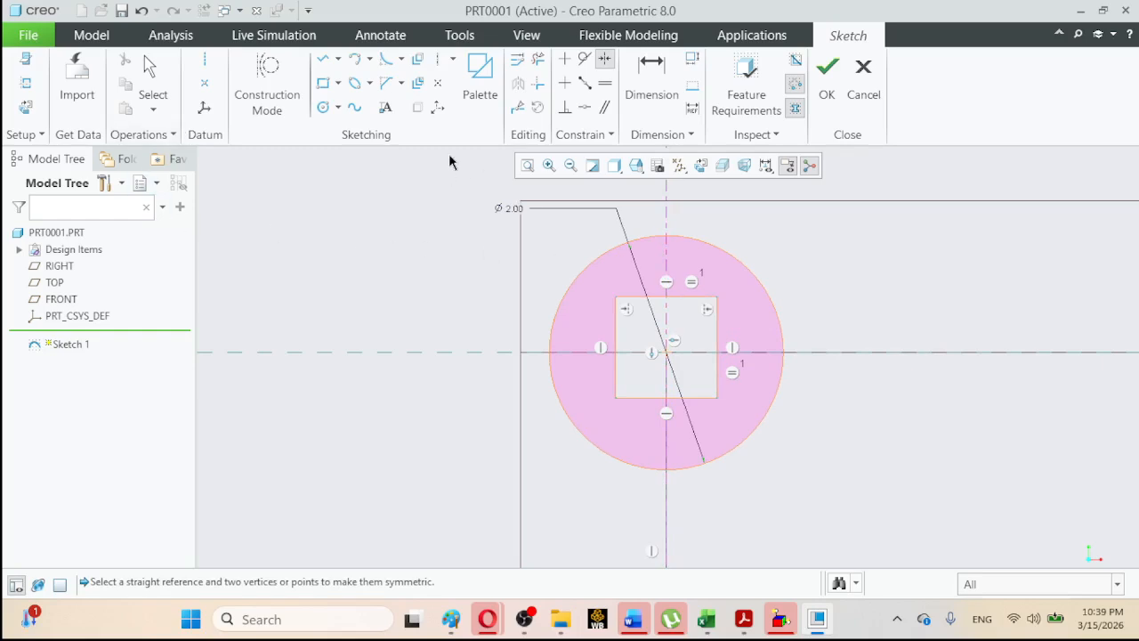
left_click(150, 71)
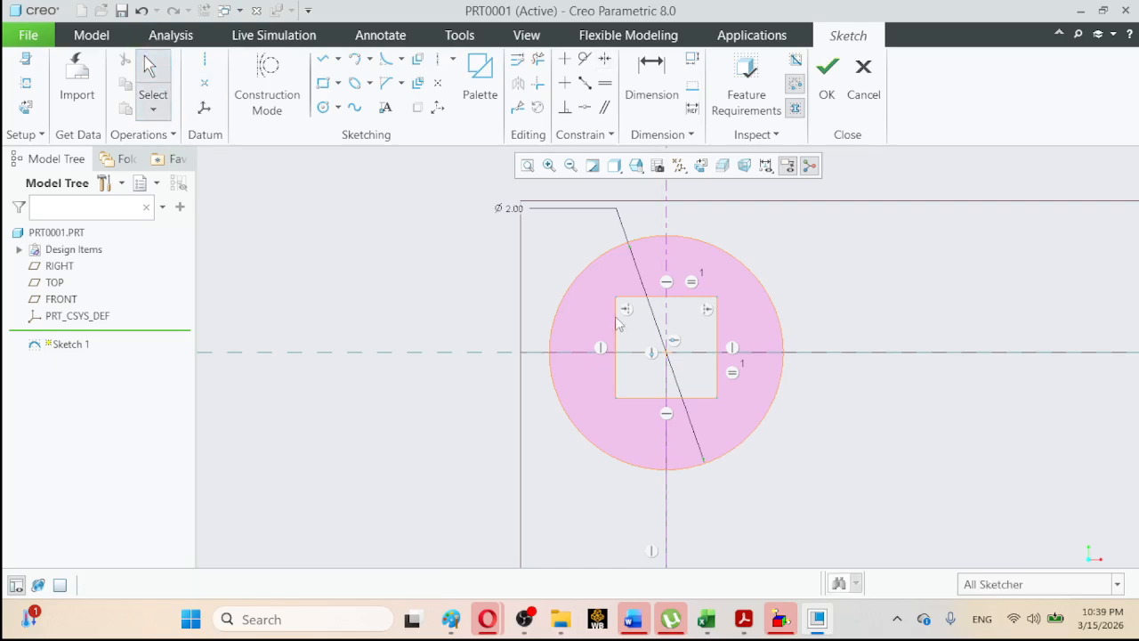
Check the square size in the Acrobat drawing, then dimension the top edge of the upper-left square as 0.75 in Creo.
left_click(744, 623)
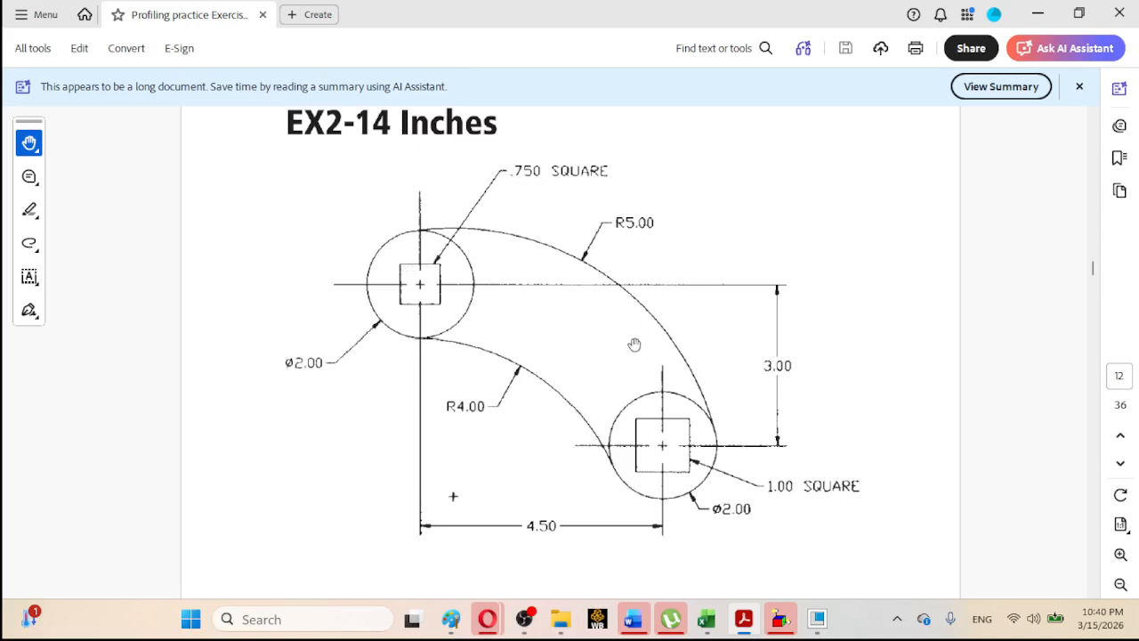
left_click(817, 619)
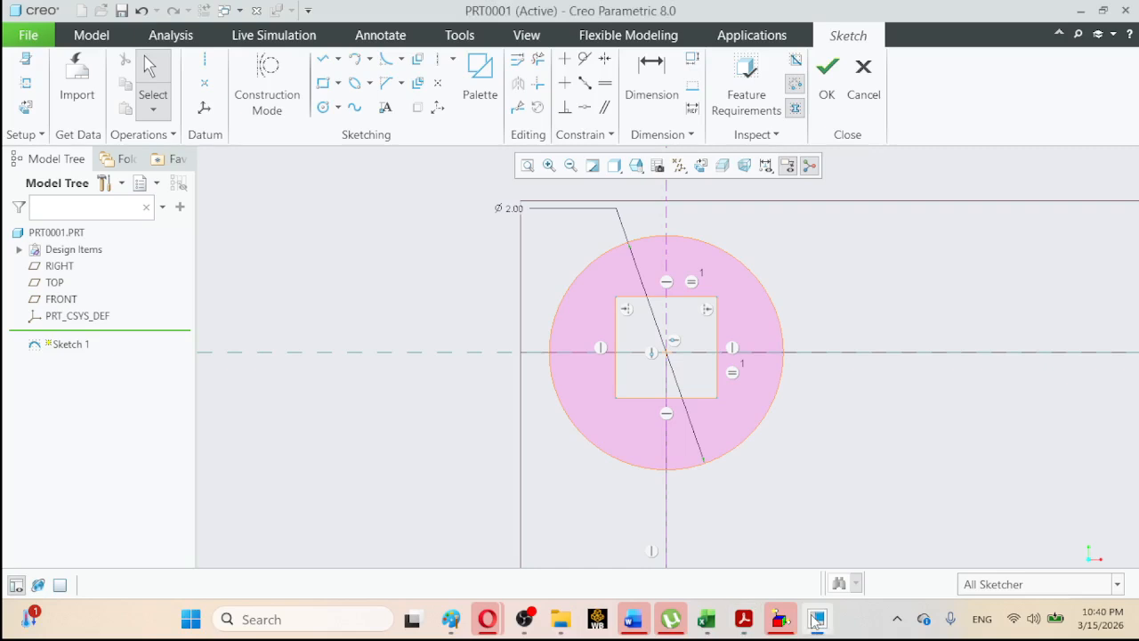
left_click(683, 298)
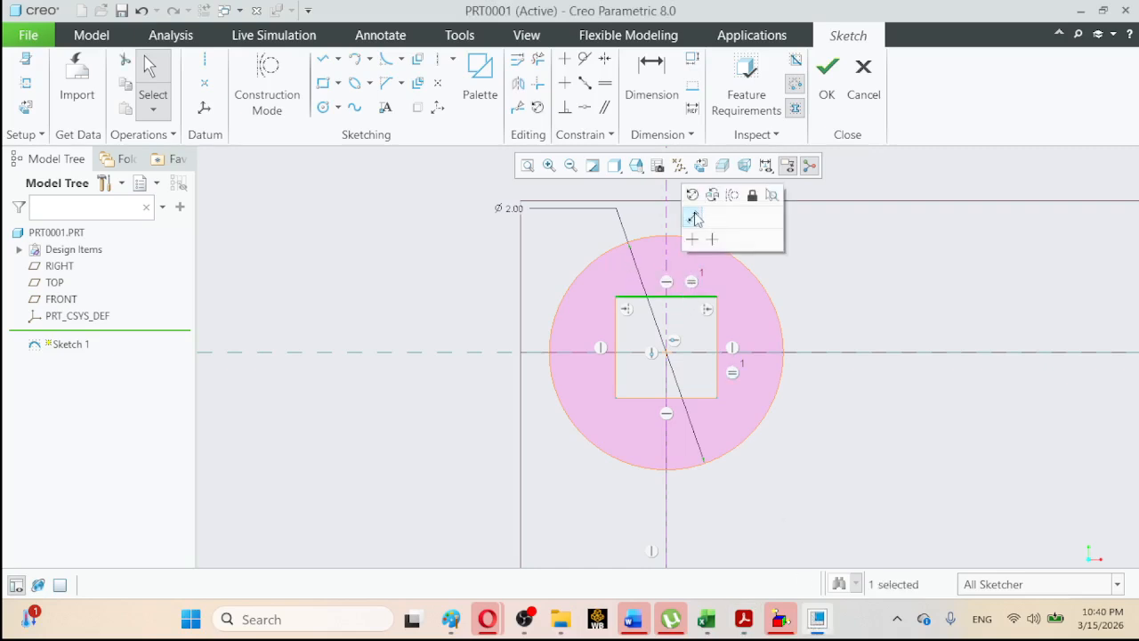
left_click(695, 219)
key("BackSpace")
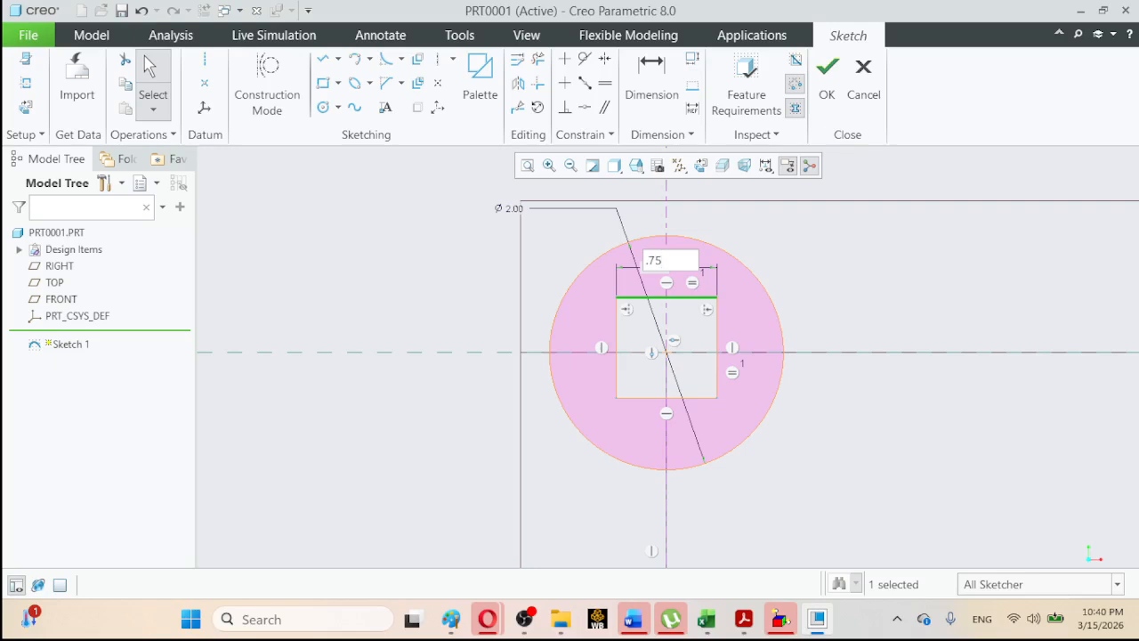
key("Return")
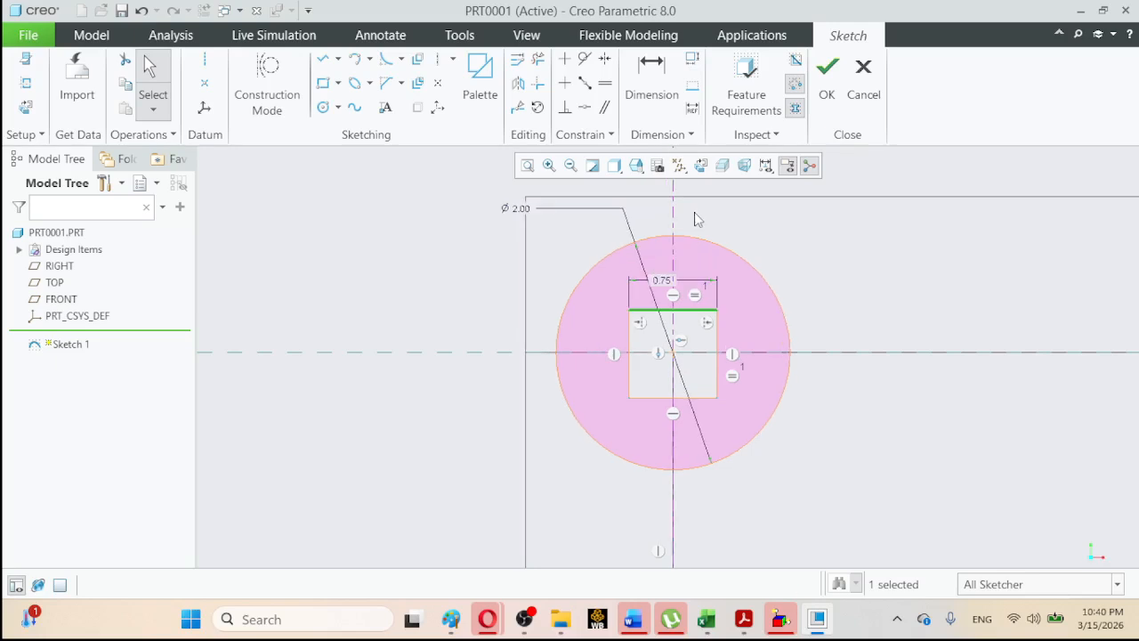
left_click(525, 166)
left_click(663, 358)
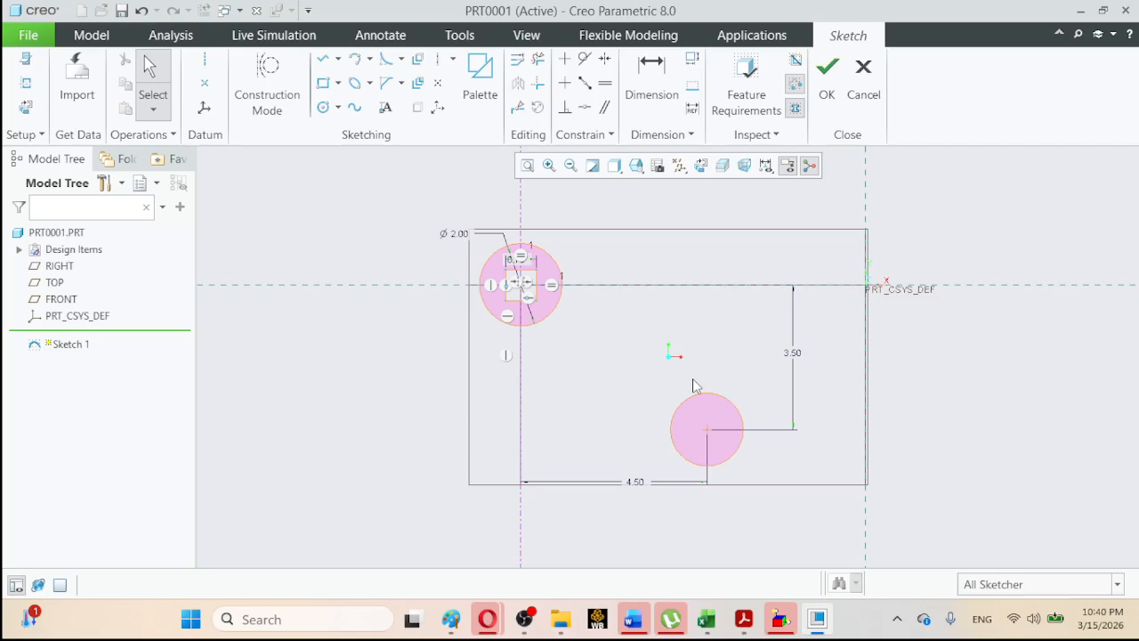
left_click(531, 622)
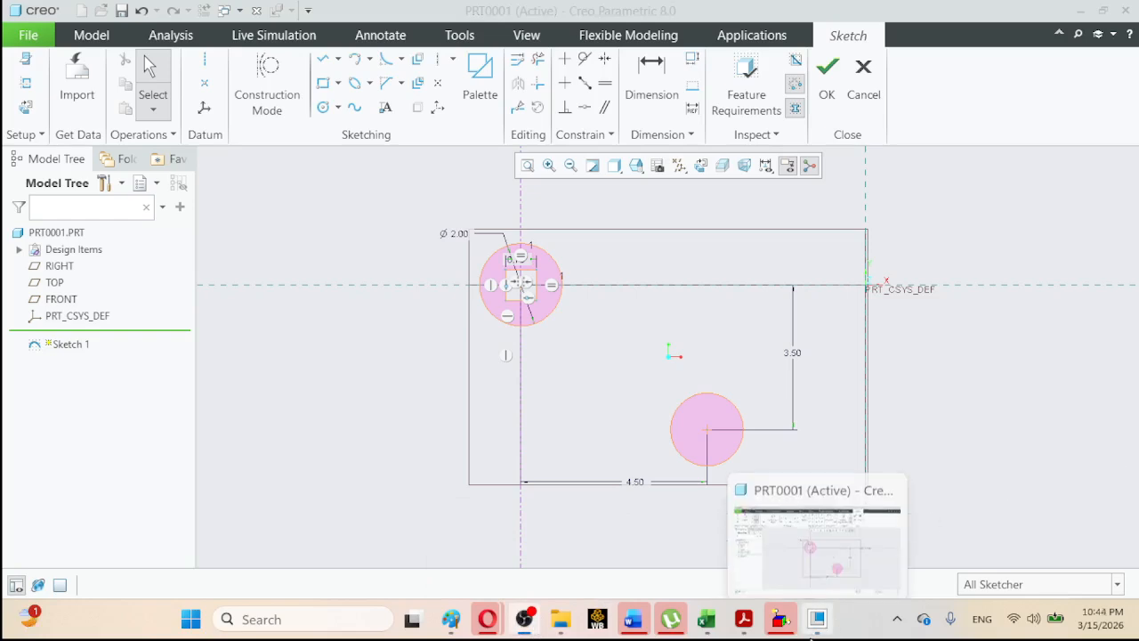
left_click(821, 618)
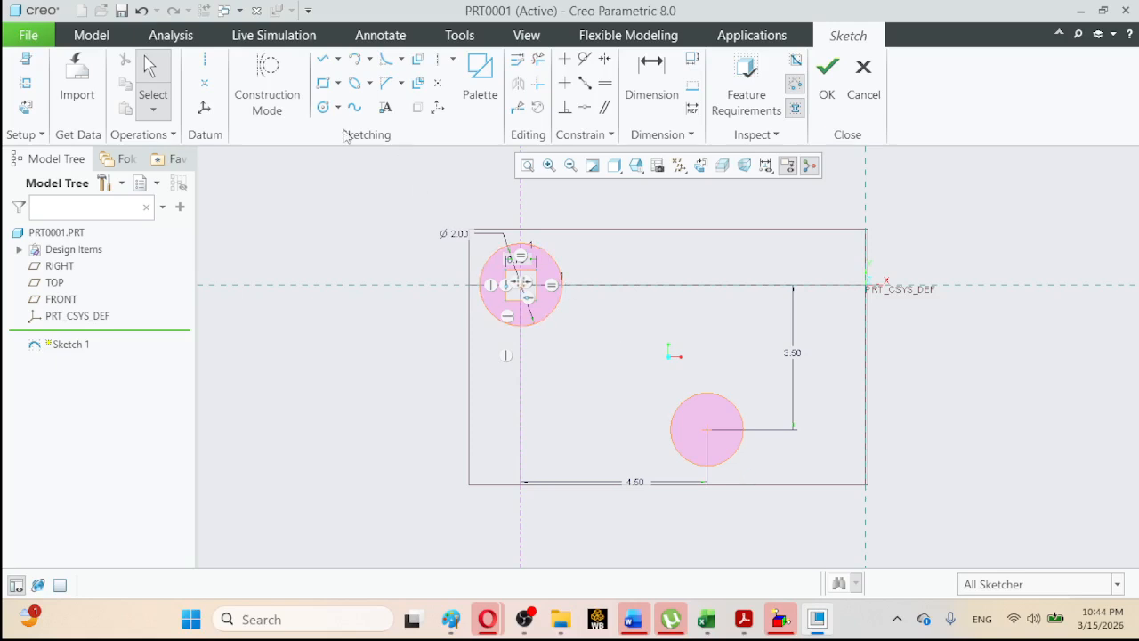
Sketch a corner rectangle about 0.85 wide around the centre of the lower-right circle.
left_click(326, 86)
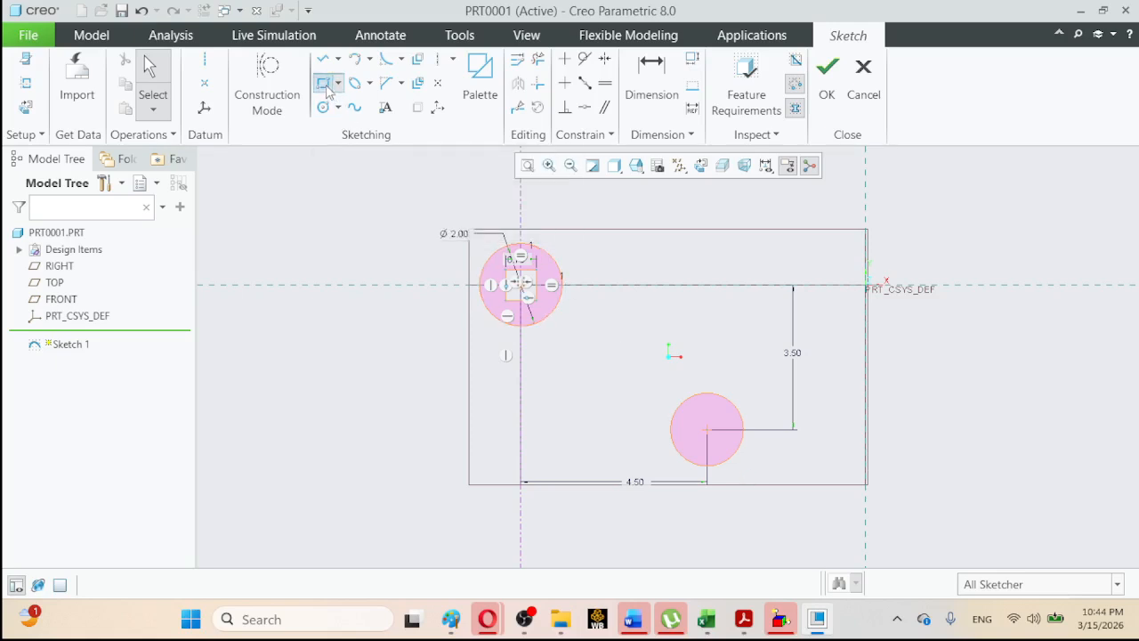
left_click(694, 416)
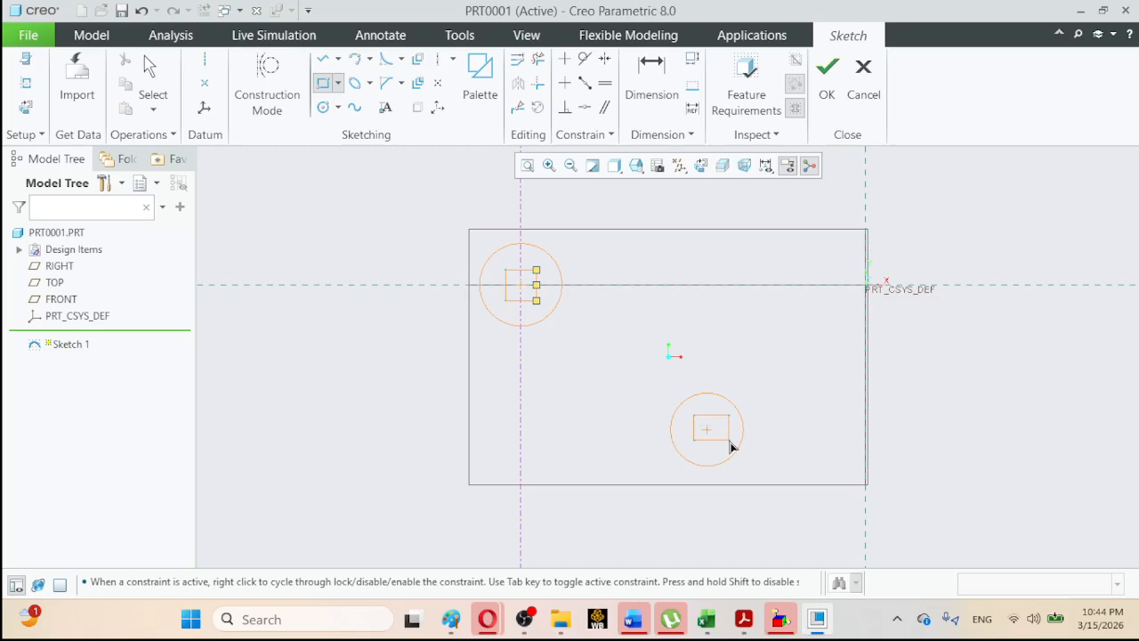
left_click(729, 442)
left_click(151, 72)
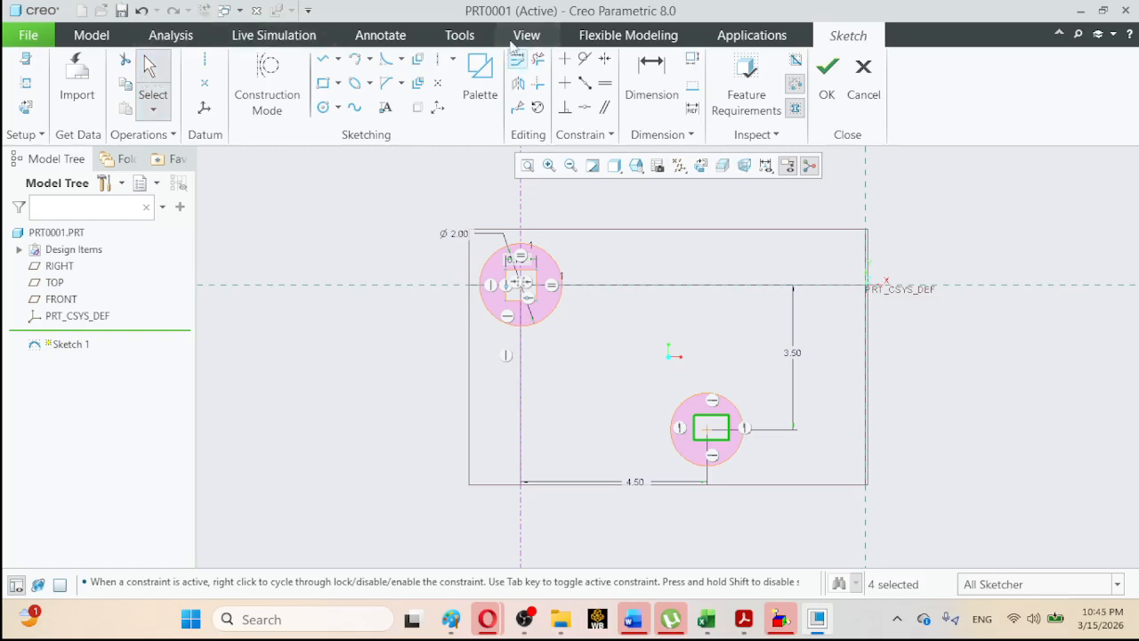
Add a vertical centerline through the lower-right circle's centre and make the rectangle's two upper corners symmetric about it.
left_click(438, 60)
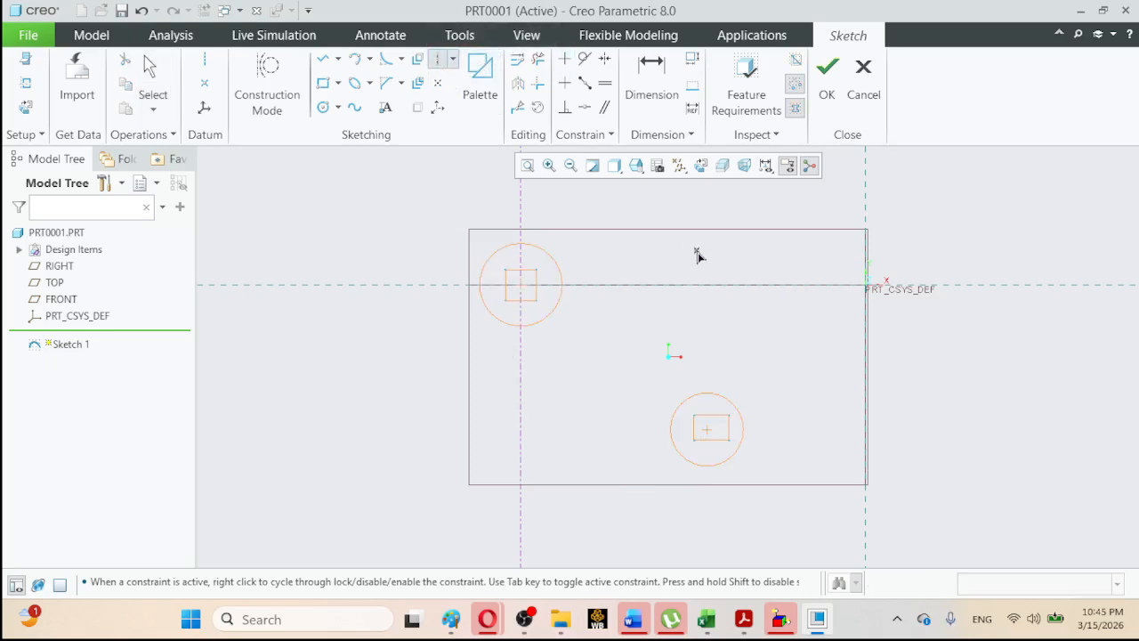
left_click(706, 430)
left_click(707, 368)
left_click(606, 61)
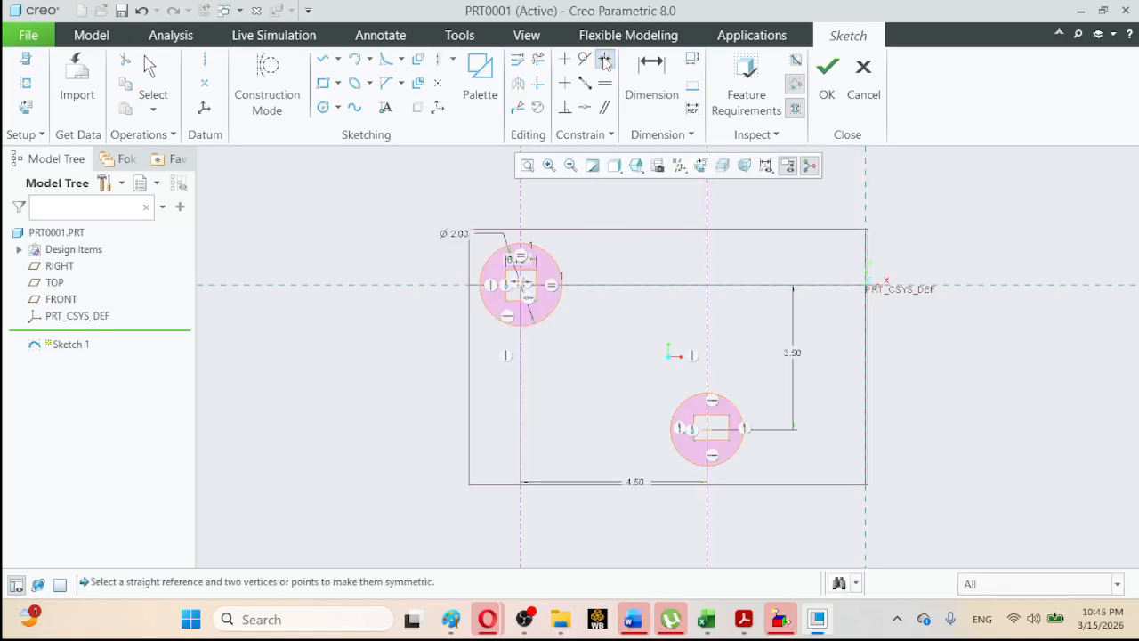
left_click(728, 418)
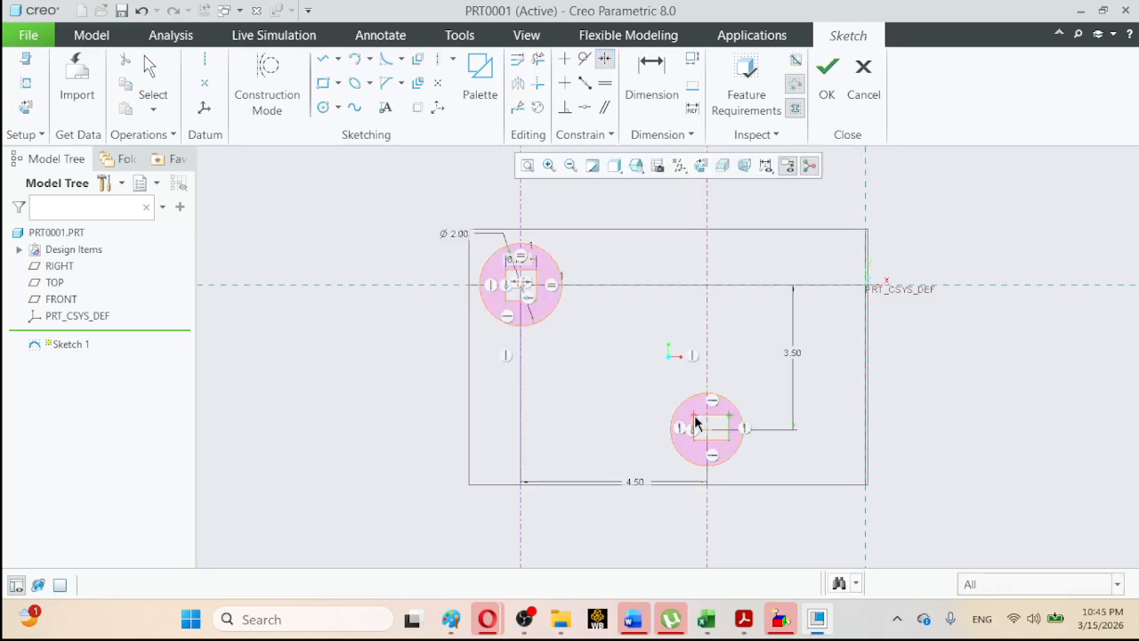
left_click(694, 417)
left_click(708, 356)
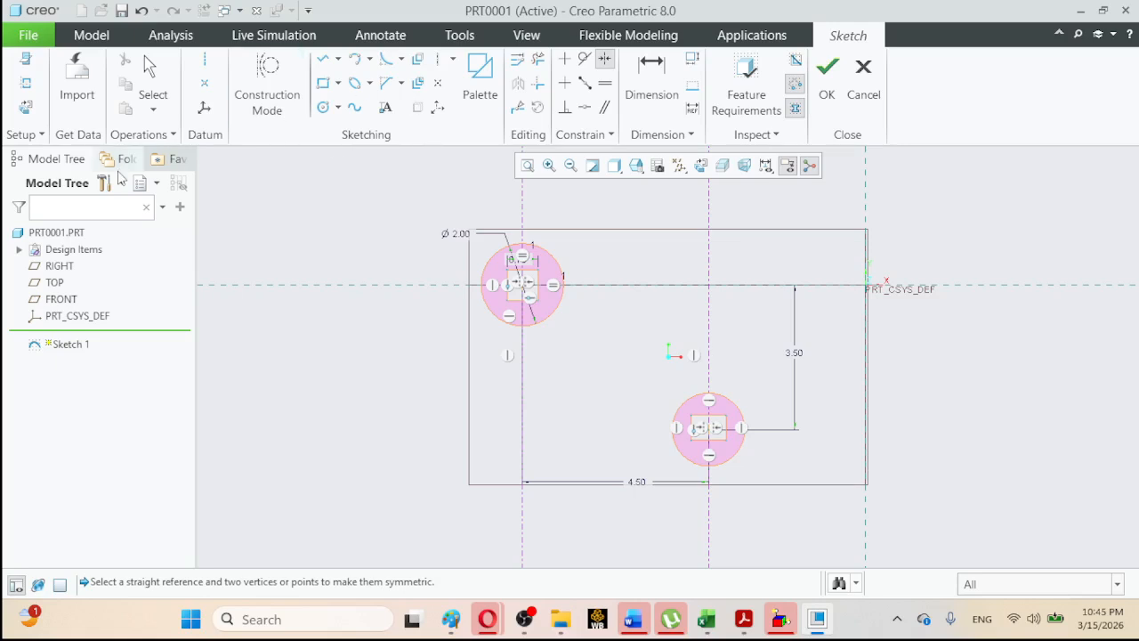
left_click(150, 78)
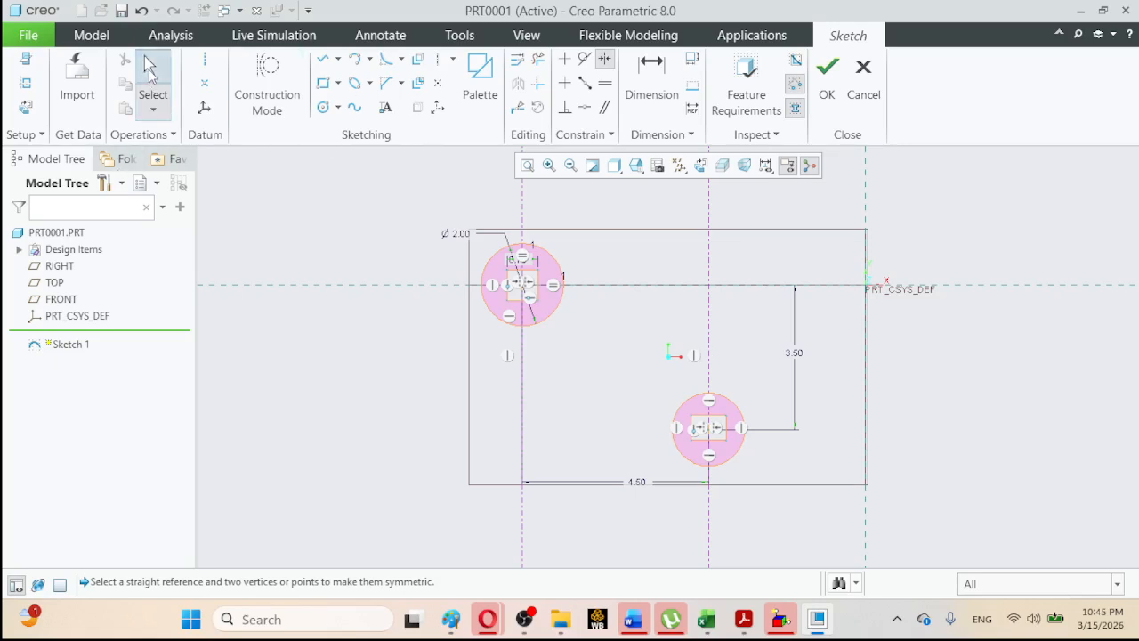
Consult the Acrobat drawing and dimension the top and right edges of the lower-right rectangle as 1 each in Creo.
left_click(744, 619)
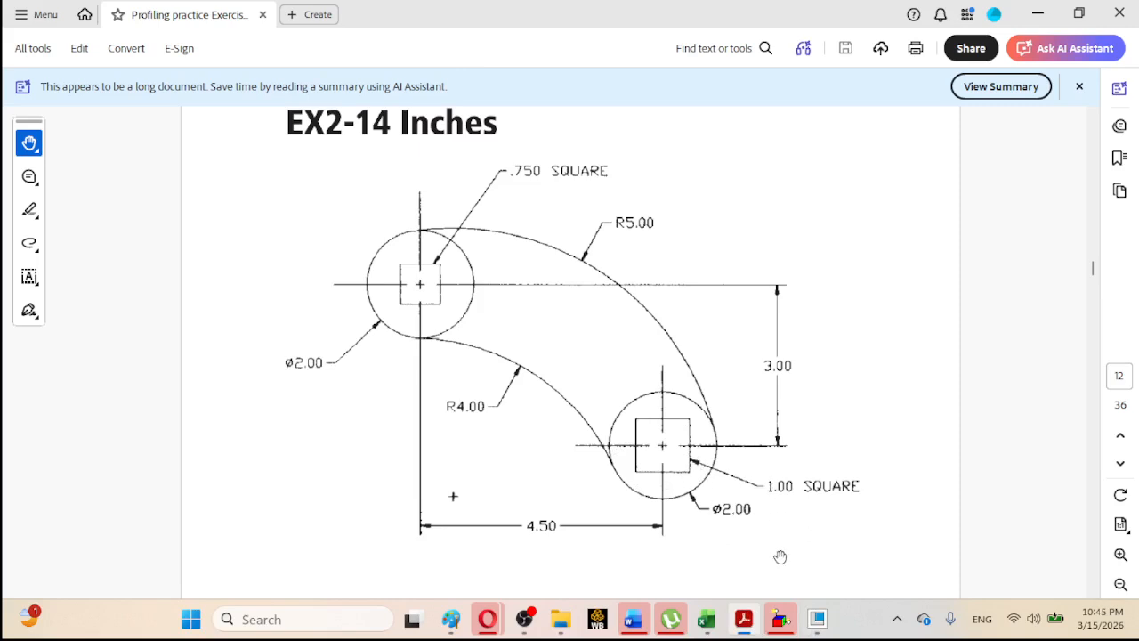
left_click(745, 623)
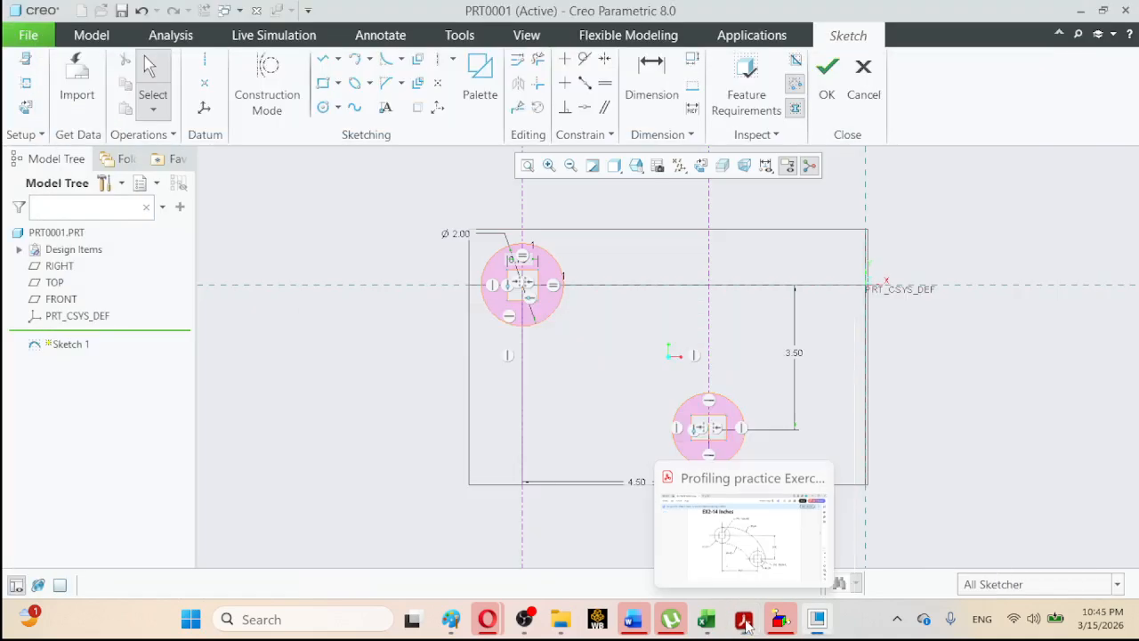
left_click(715, 415)
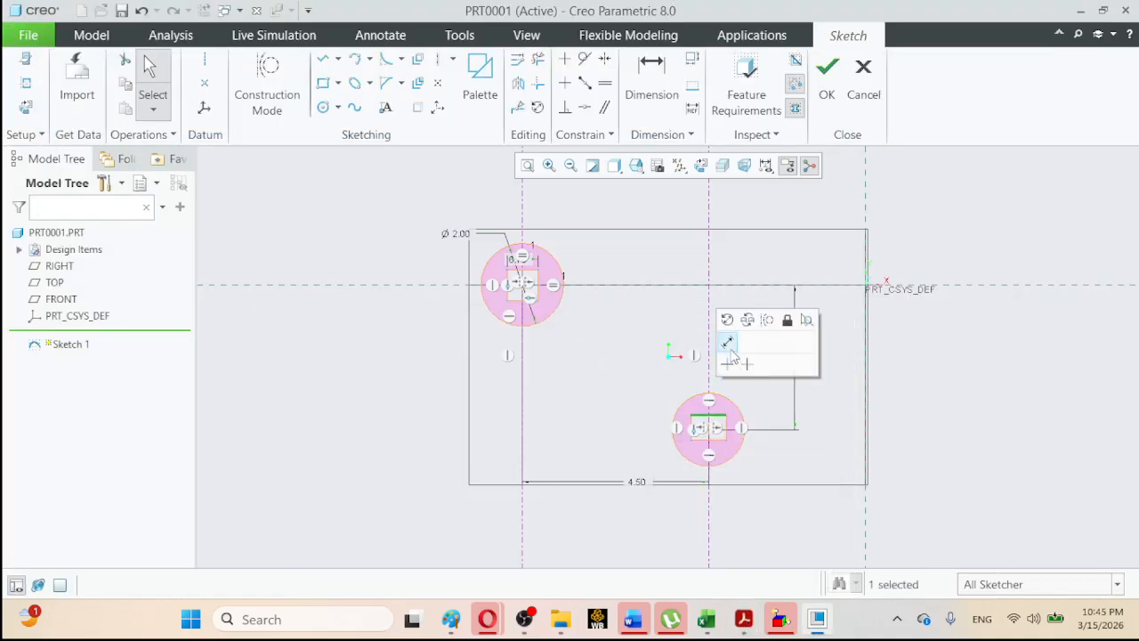
left_click(729, 349)
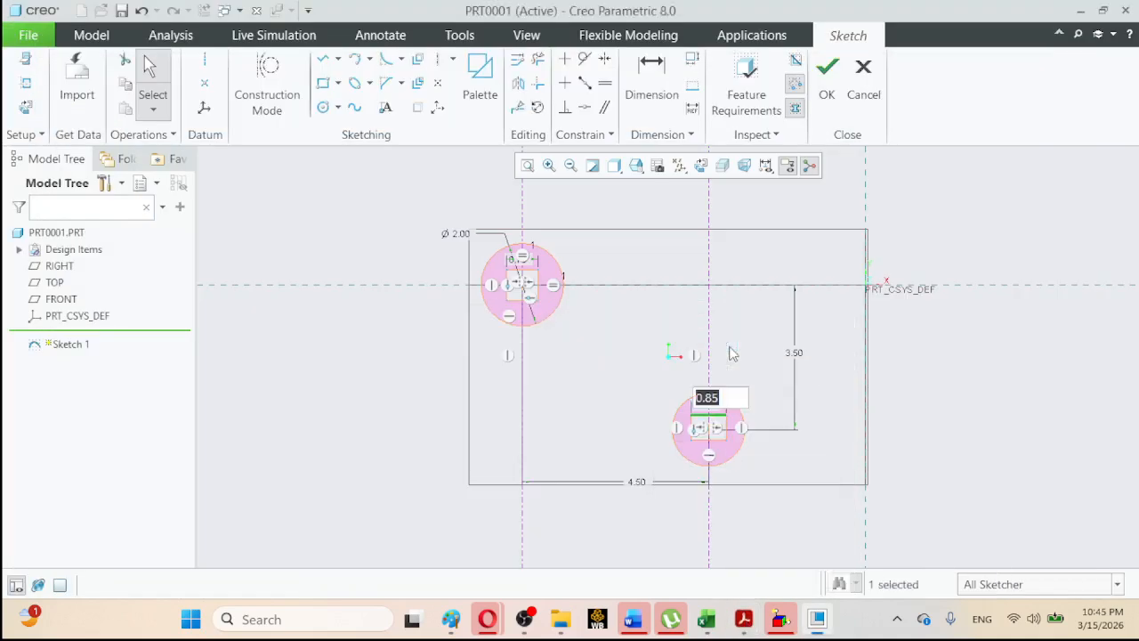
type("1")
key("Return")
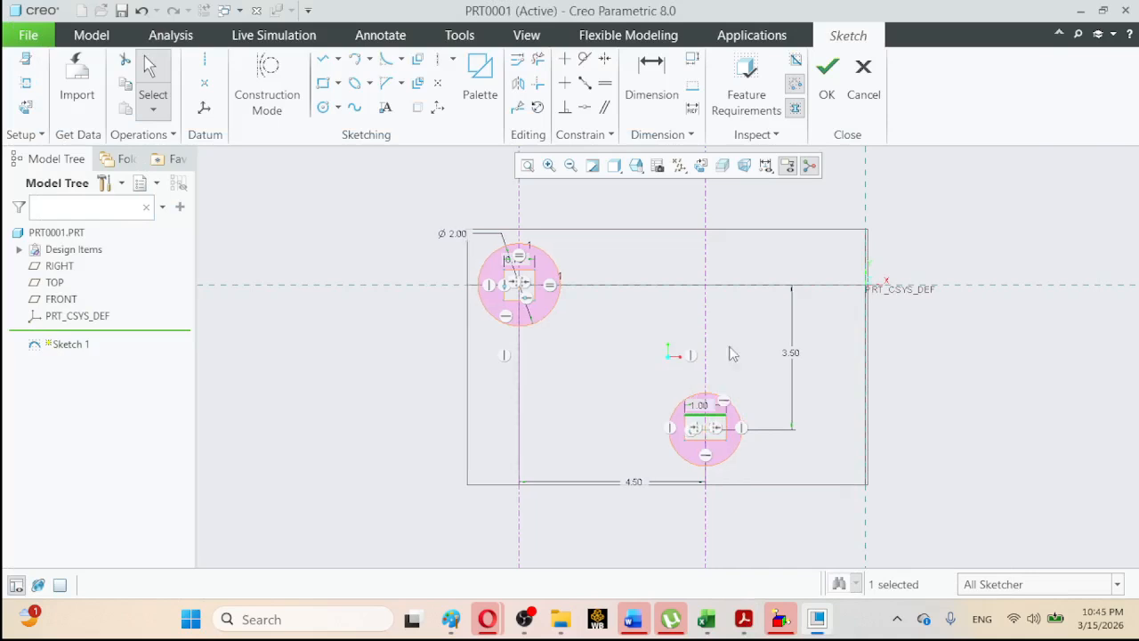
left_click(729, 433)
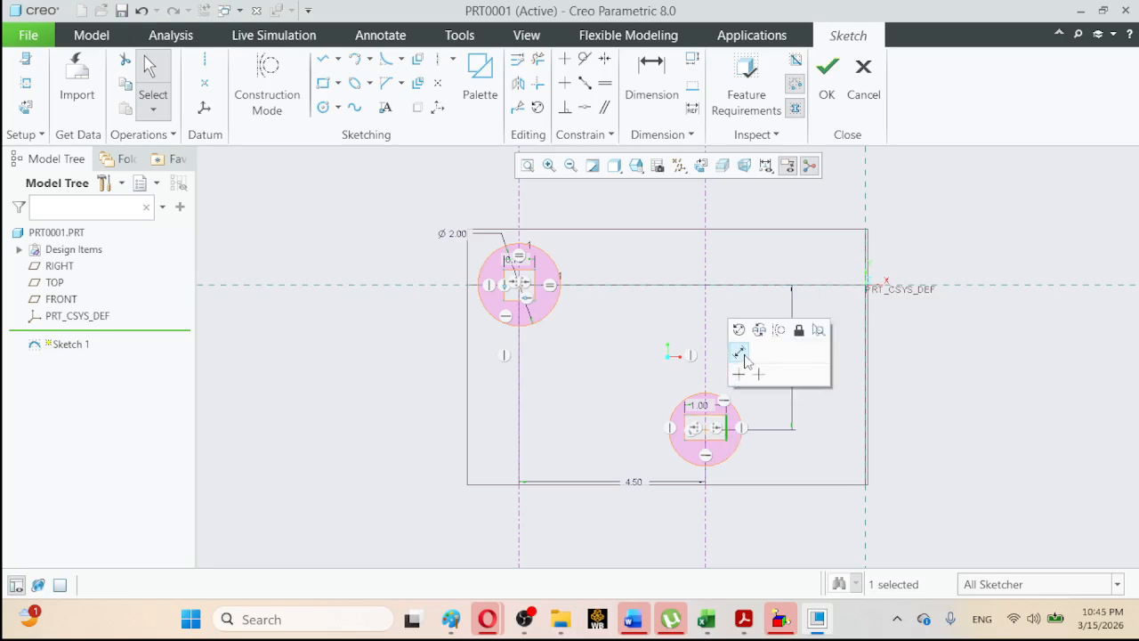
left_click(745, 361)
type("1")
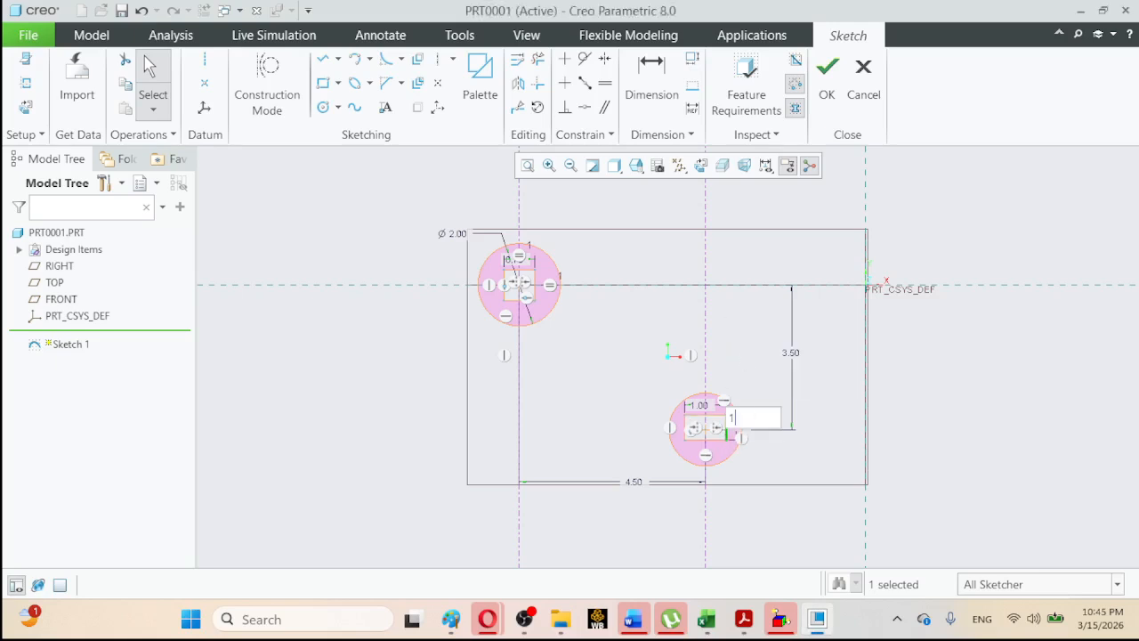
key("Return")
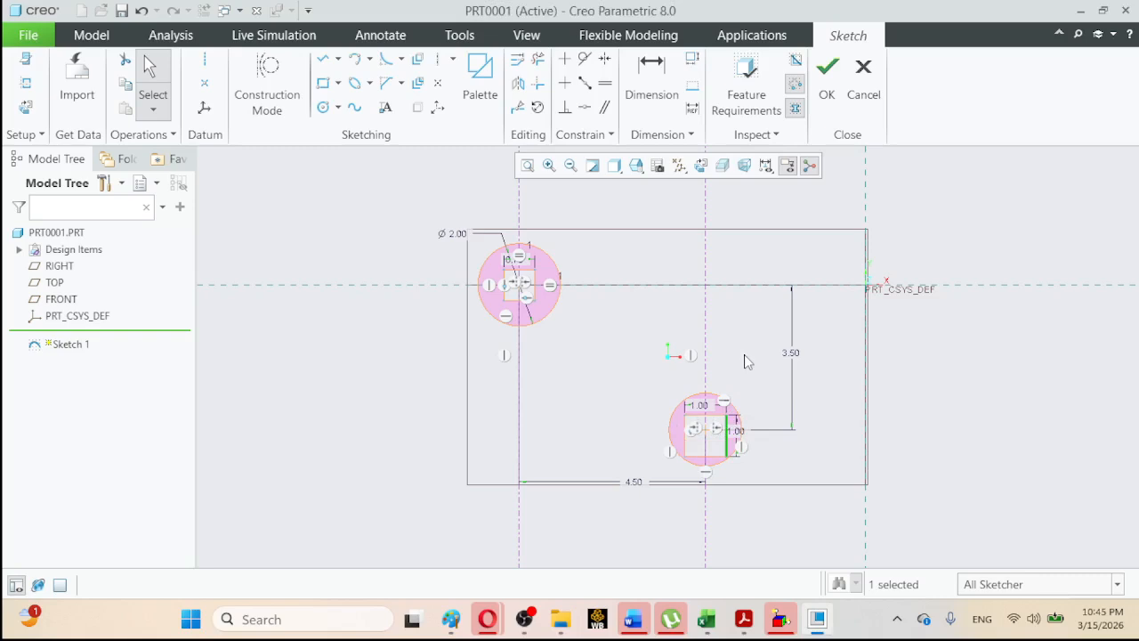
Dimension the lower-right circle's diameter as 2 and clear the selection.
left_click(694, 402)
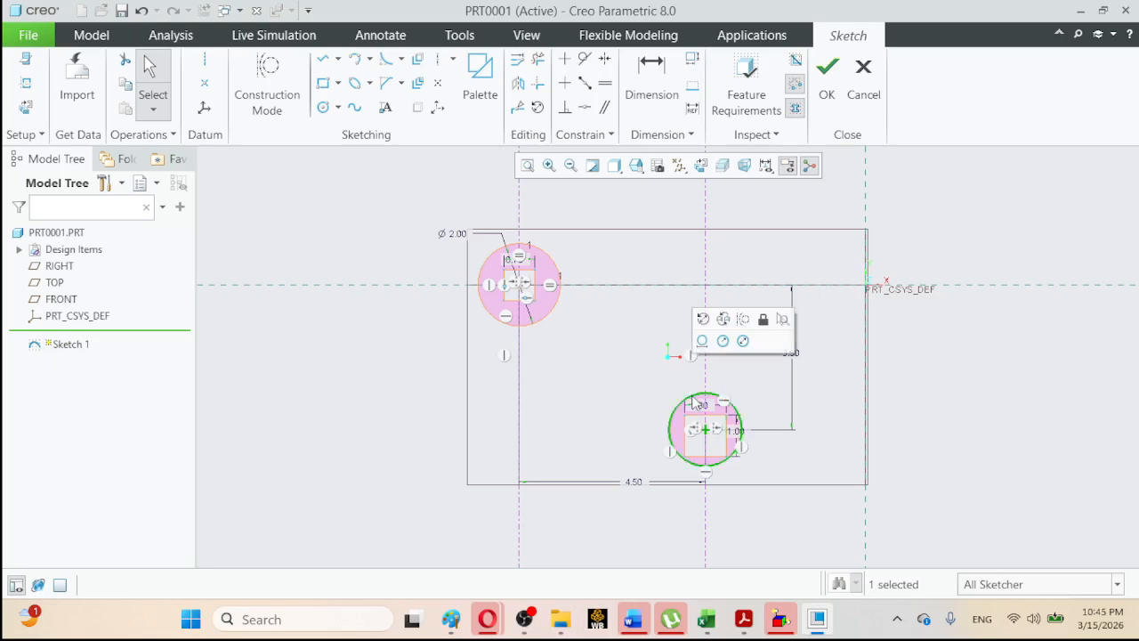
left_click(745, 340)
type("2")
key("Return")
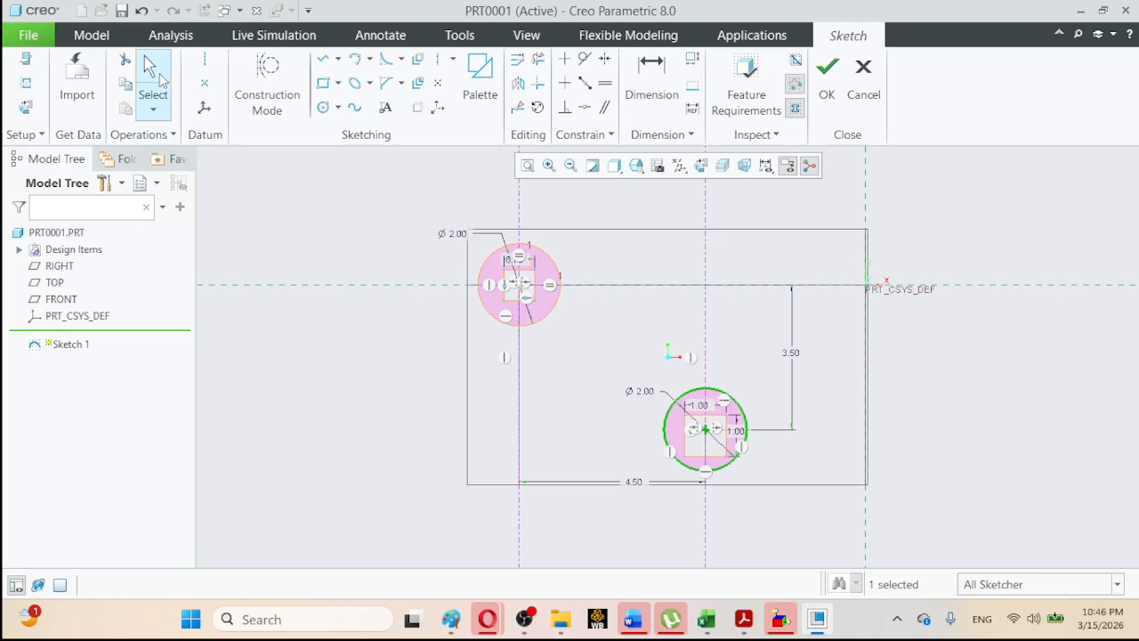
left_click(527, 167)
left_click(904, 399)
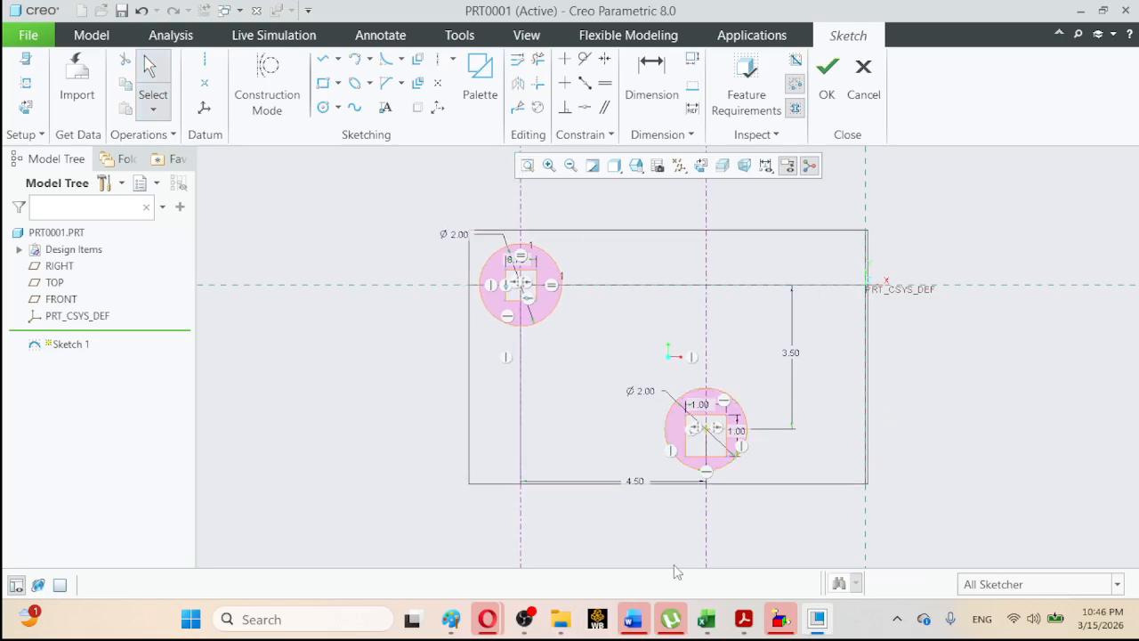
Examine the upper connecting arc in the Acrobat drawing and return to the Creo sketch.
left_click(524, 634)
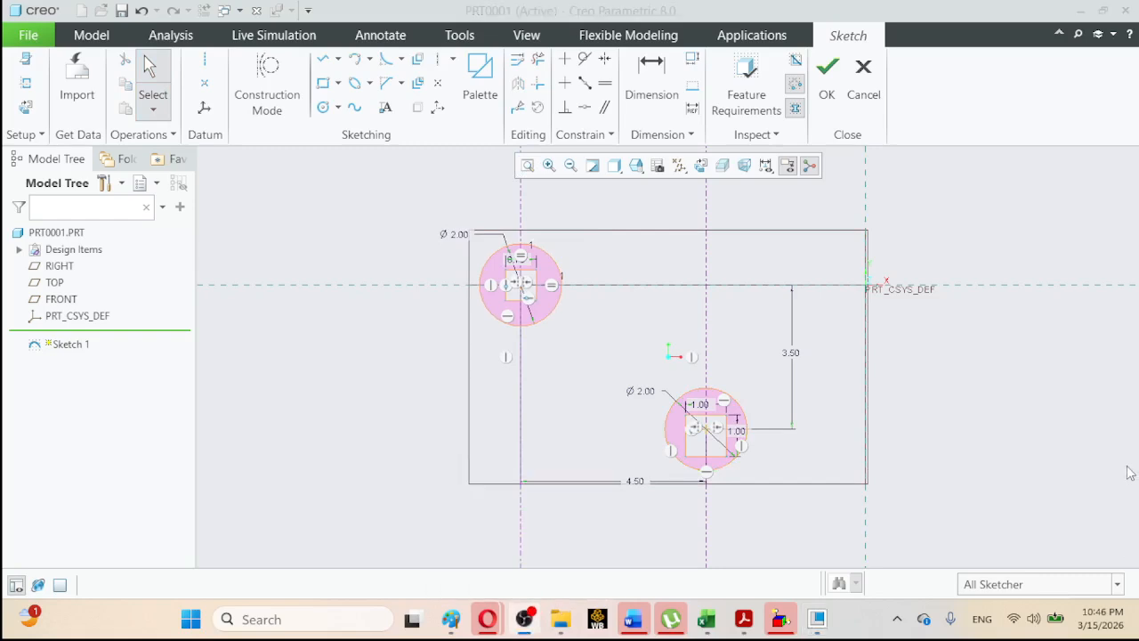
left_click(745, 623)
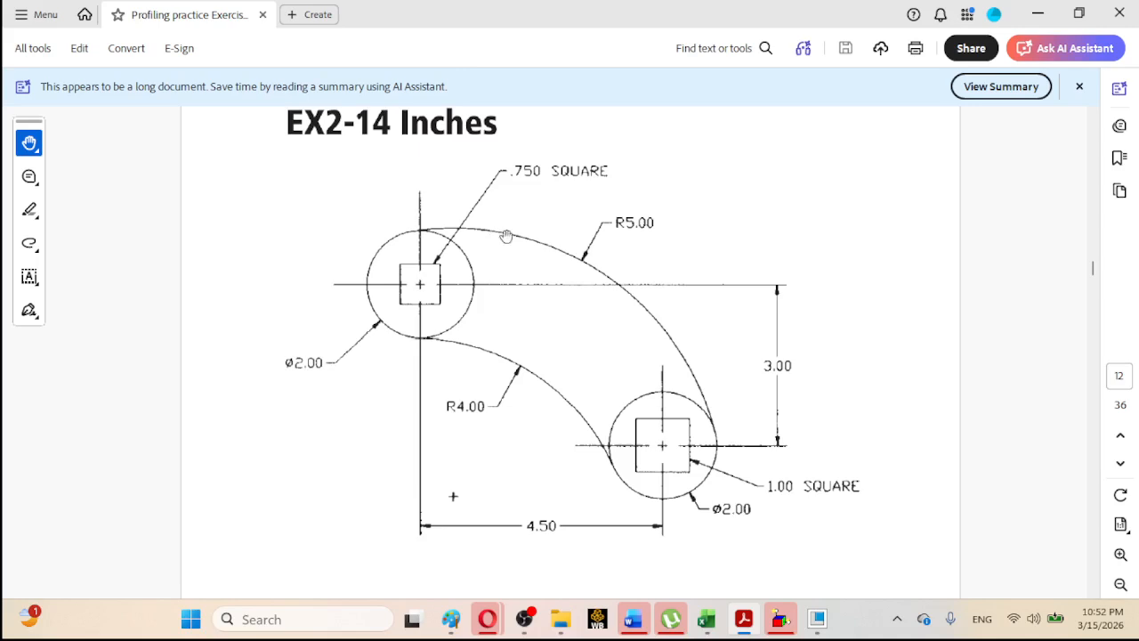
left_click(820, 627)
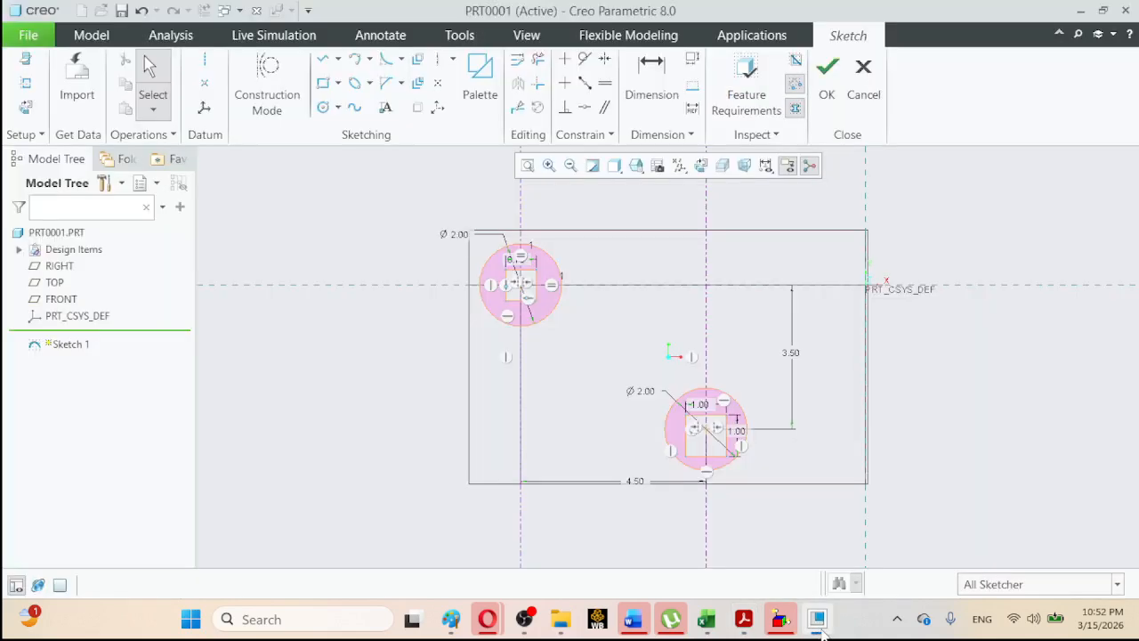
Sketch a large circle that spans the upper-left circle and most of the lower-right circle, centred below the upper-left circle.
left_click(324, 108)
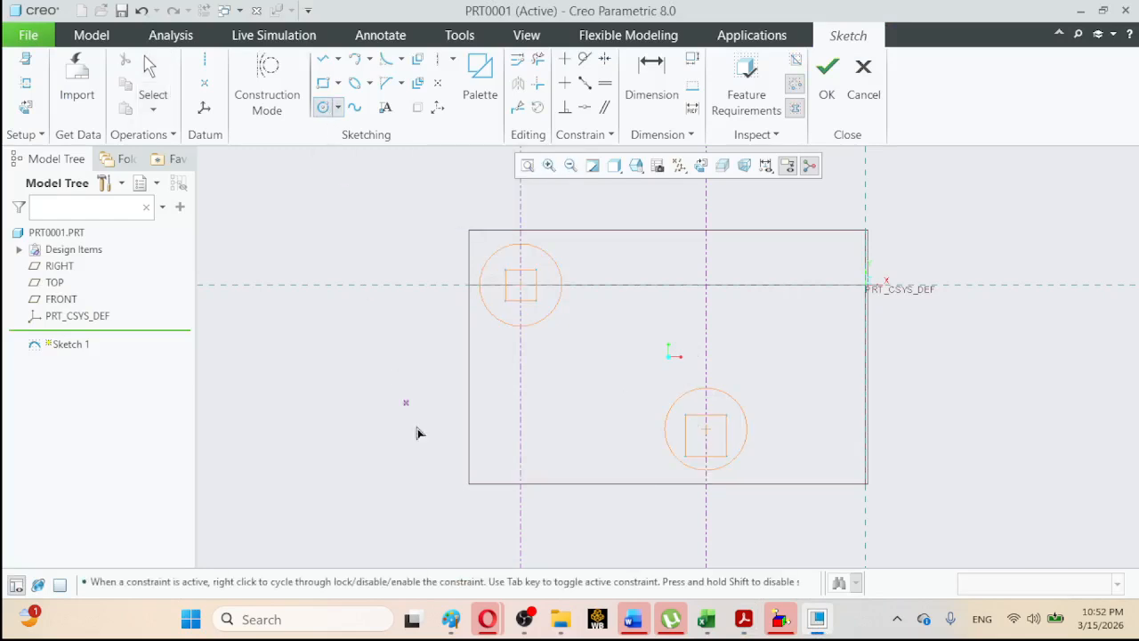
left_click(497, 471)
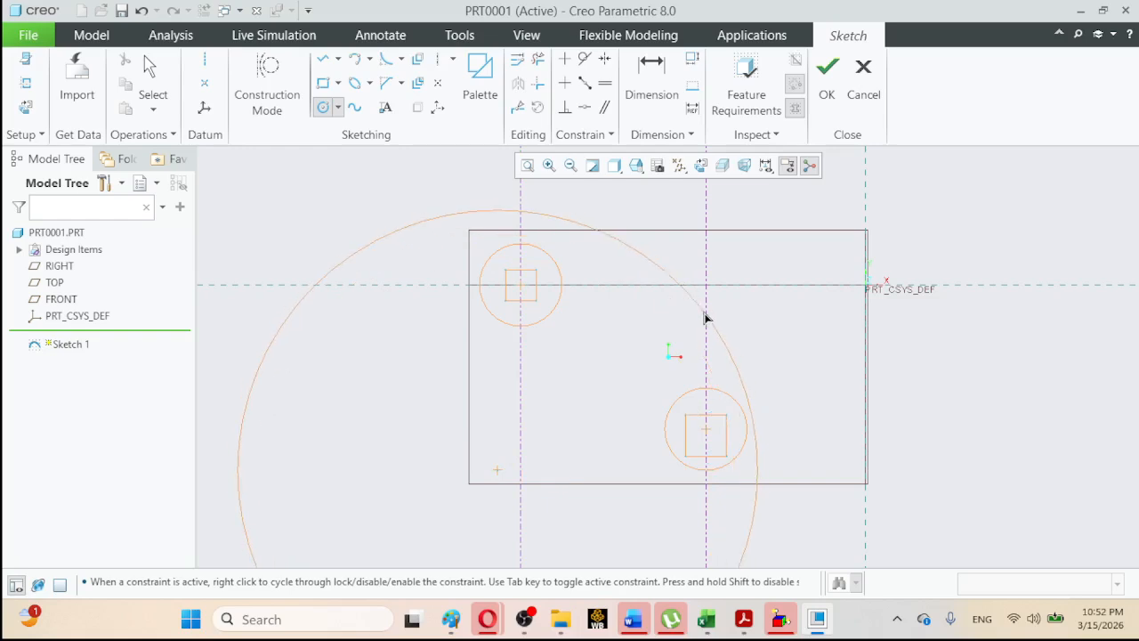
left_click(719, 319)
left_click(159, 82)
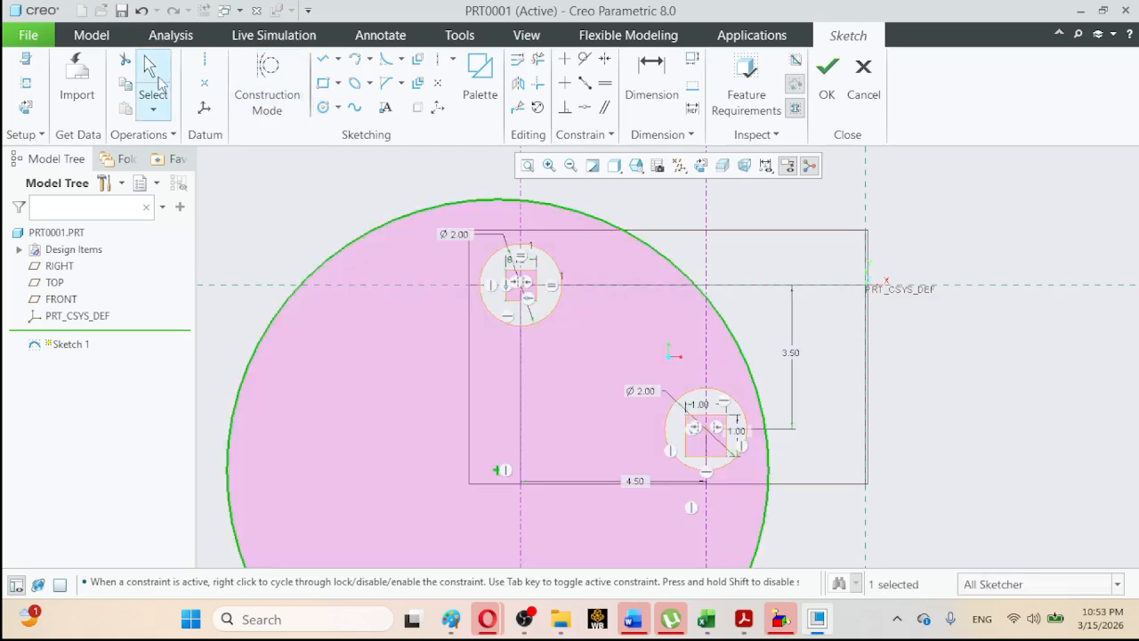
left_click(317, 220)
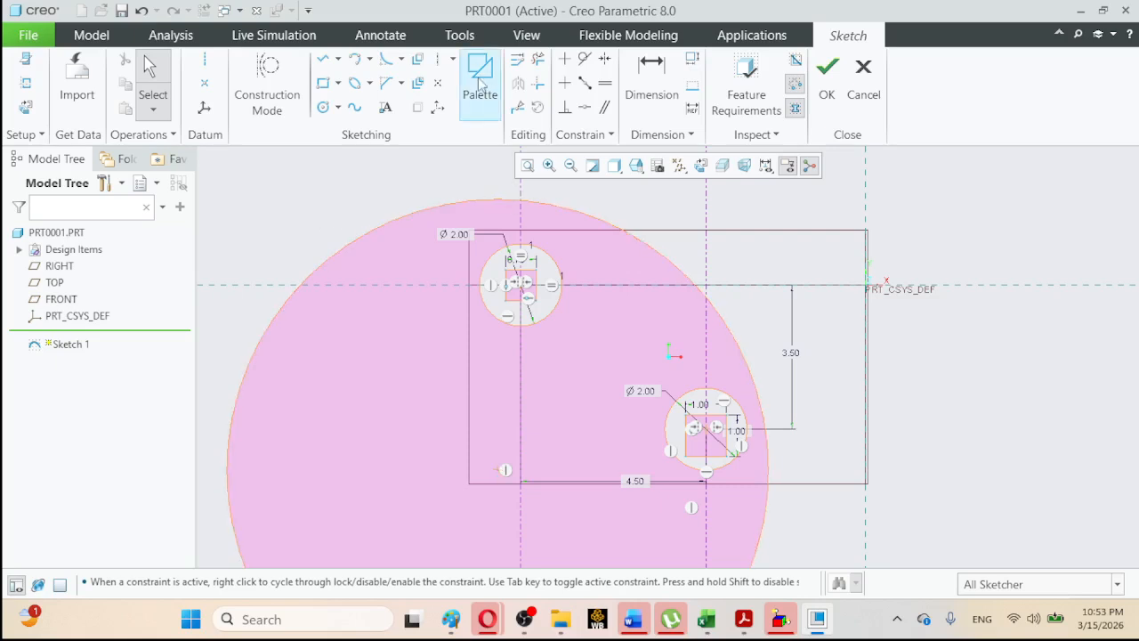
Start the Tangent constraint, examine how the upper arc meets both circles in the Acrobat drawing, and return to the Creo sketch.
left_click(584, 59)
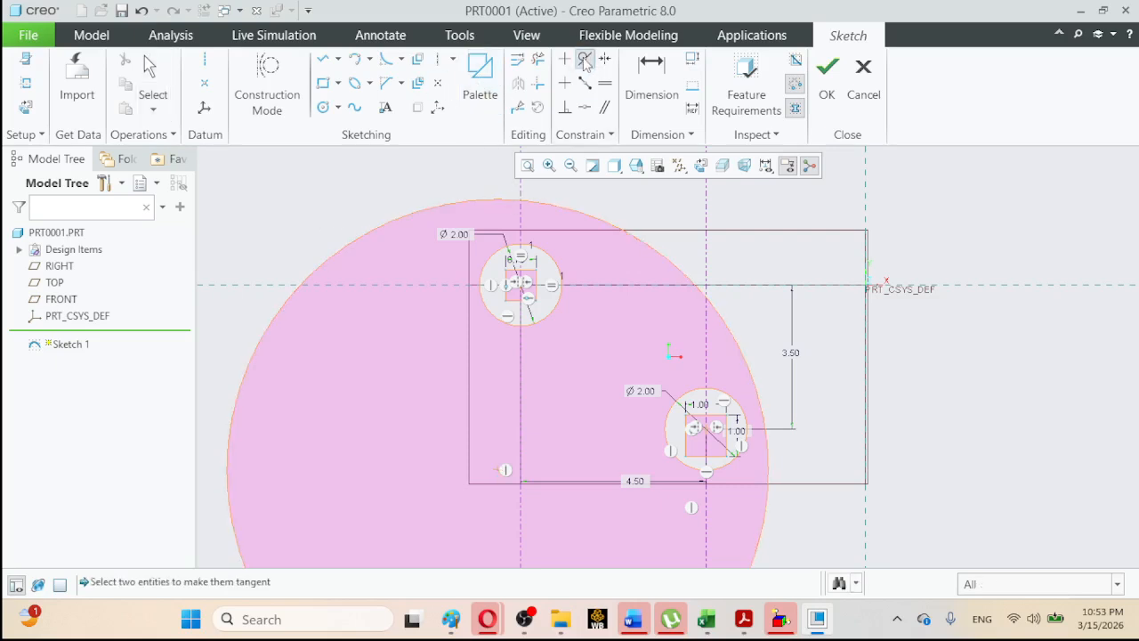
left_click(744, 621)
left_click(744, 620)
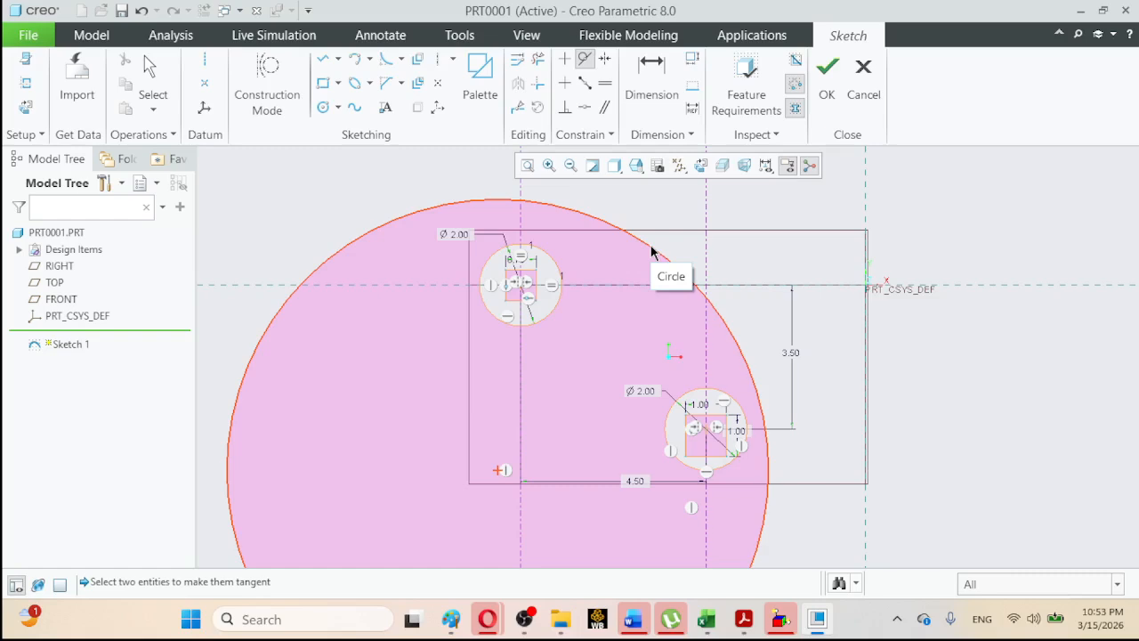
left_click(527, 619)
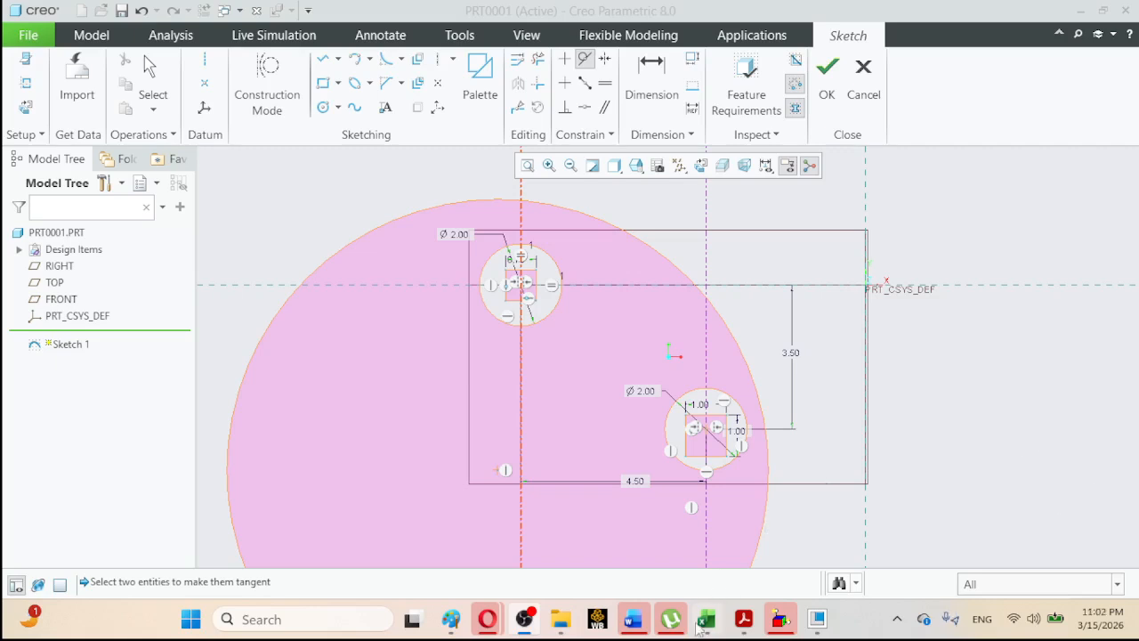
left_click(745, 628)
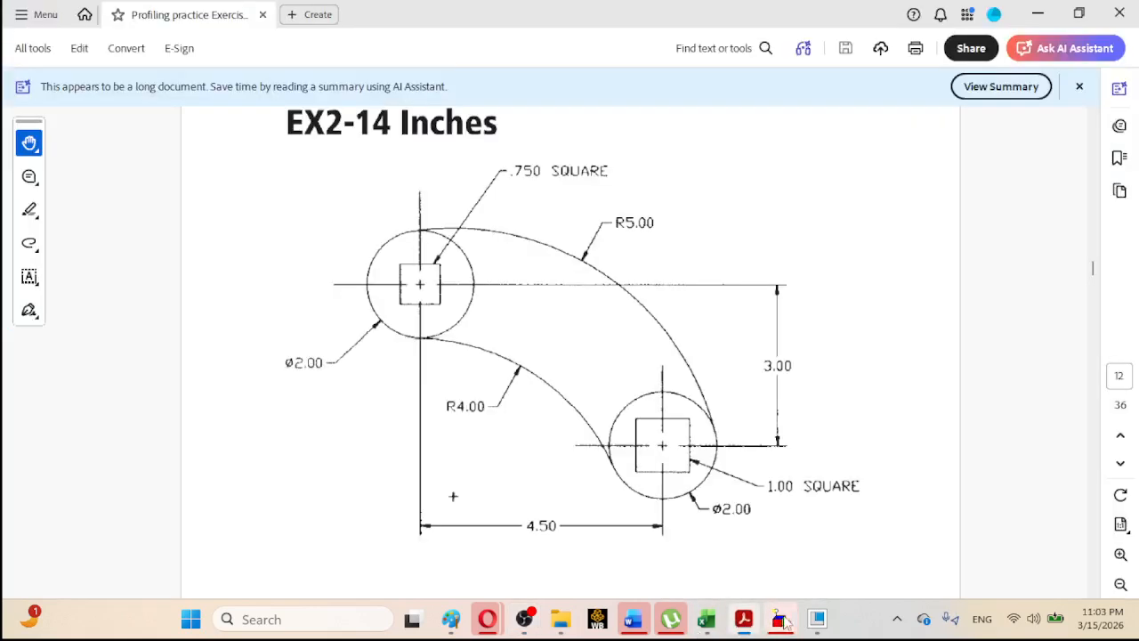
left_click(816, 628)
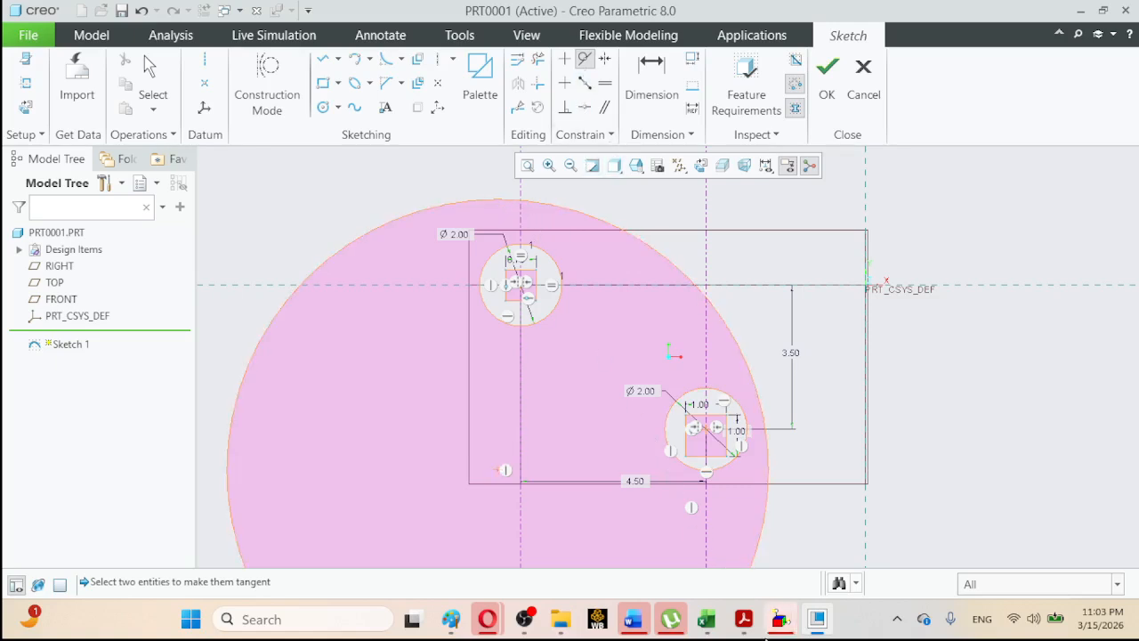
left_click(744, 620)
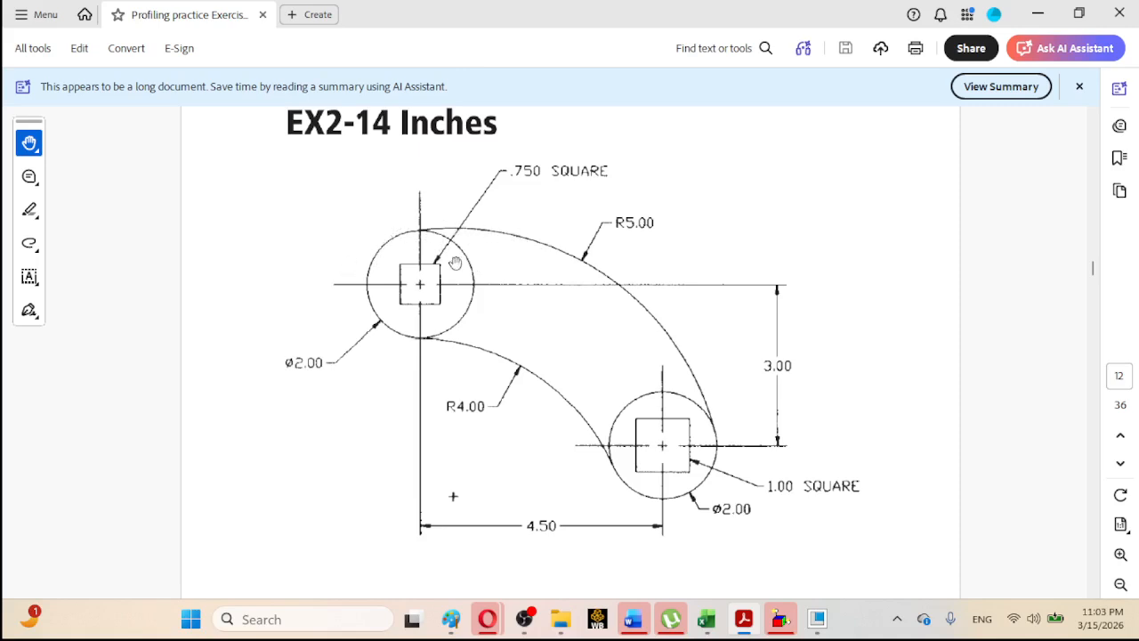
left_click(818, 623)
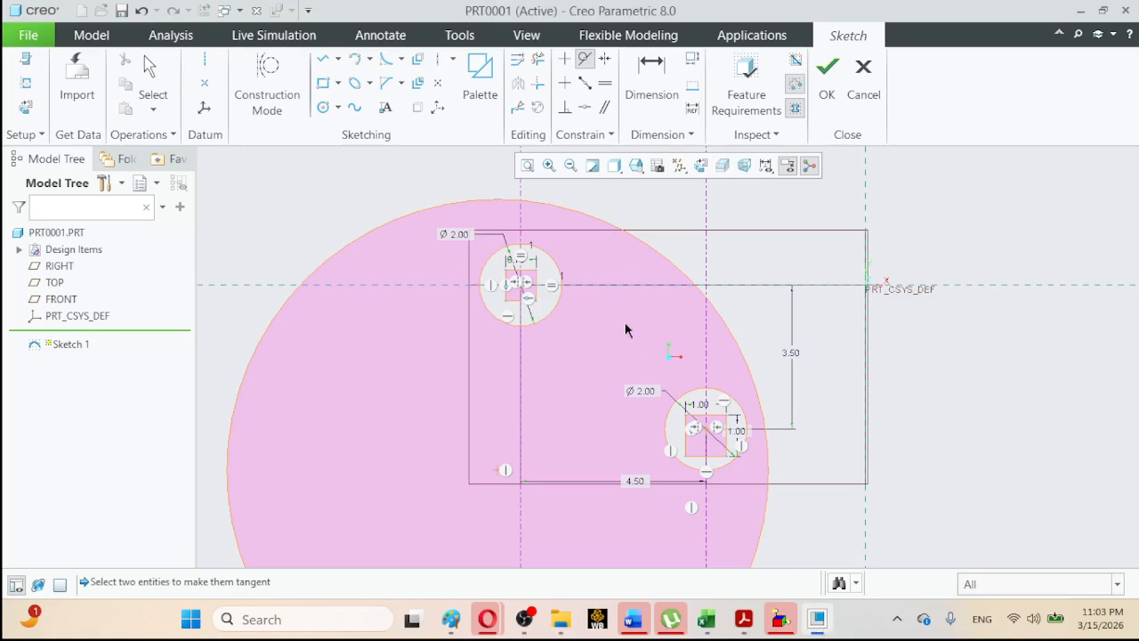
Make the large circle tangent to the upper-left and lower-right circles, consulting the Acrobat drawing, and end the Tangent constraint.
left_click(490, 263)
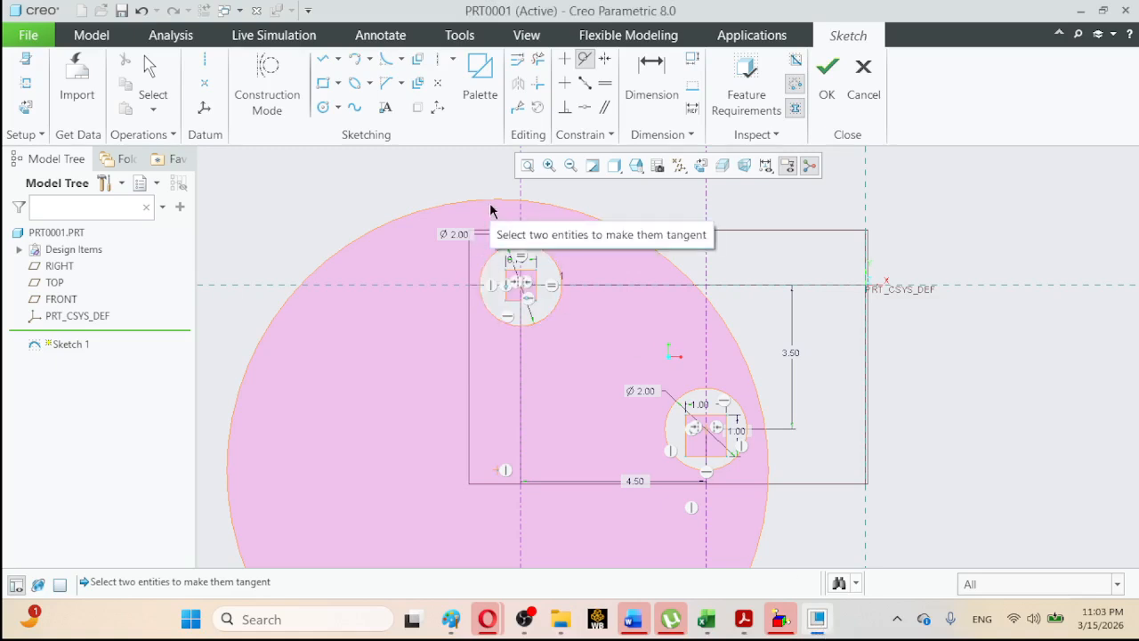
left_click(496, 203)
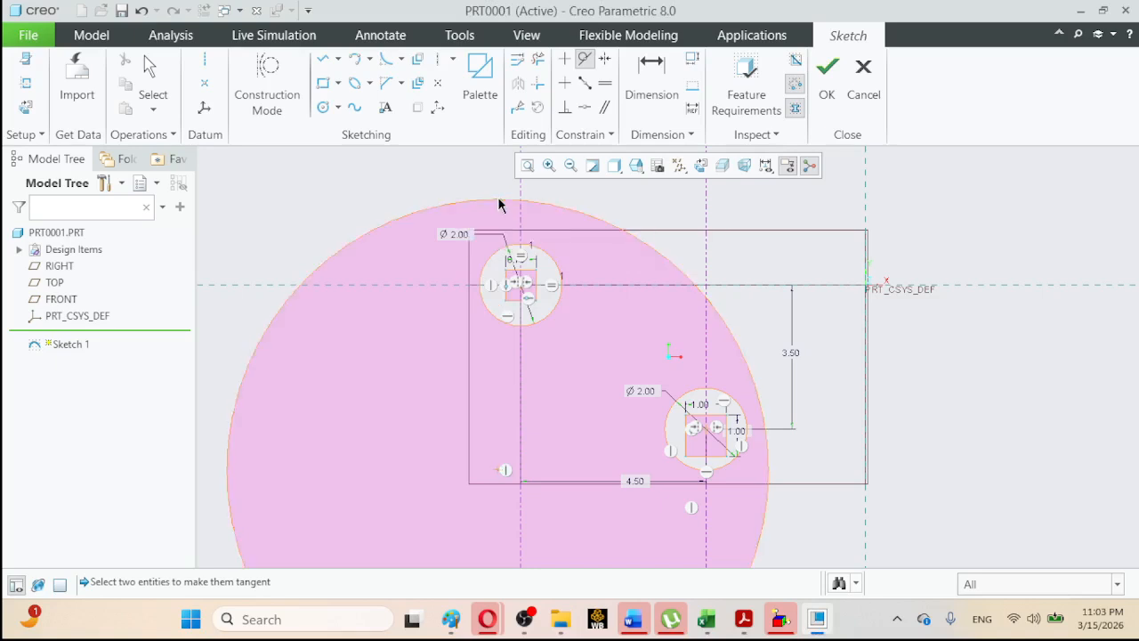
left_click(494, 256)
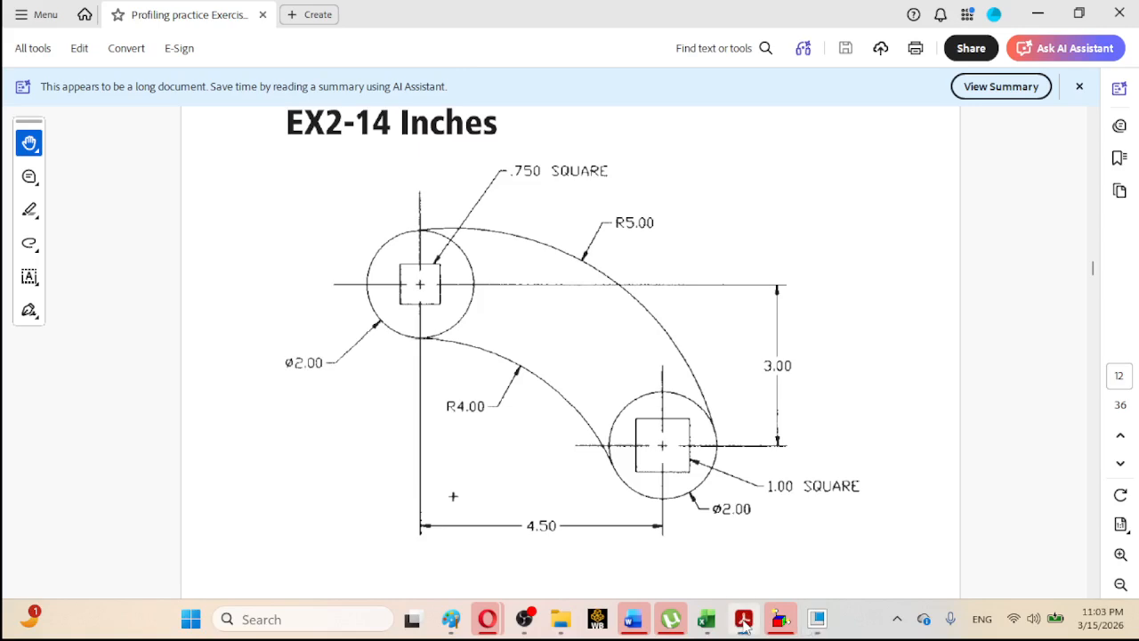
left_click(744, 619)
left_click(744, 618)
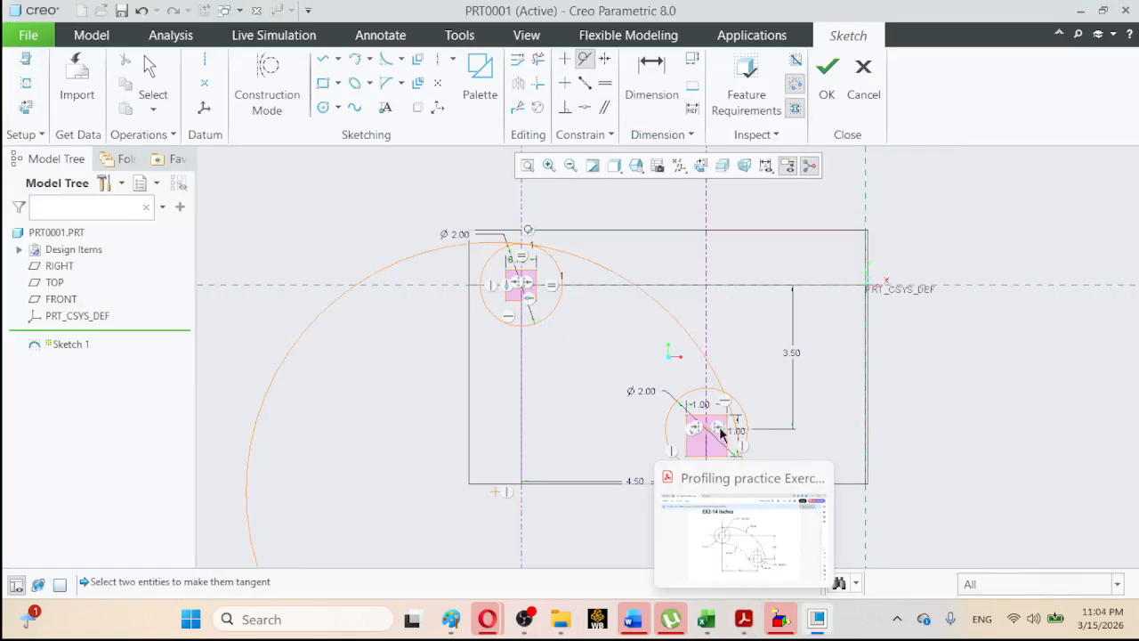
left_click(716, 375)
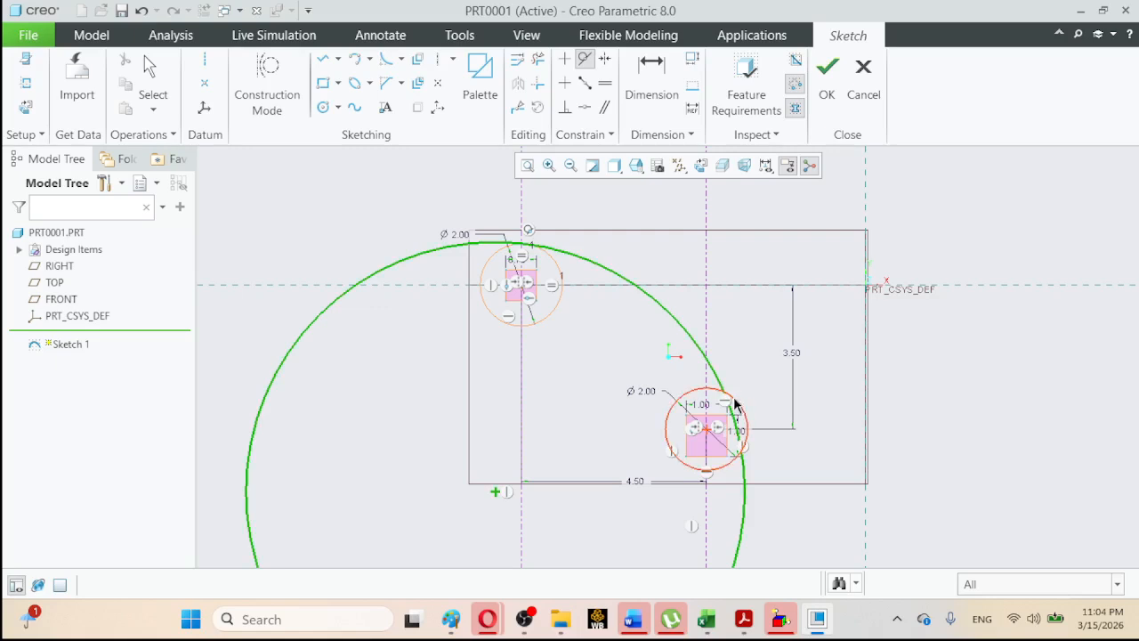
left_click(735, 405)
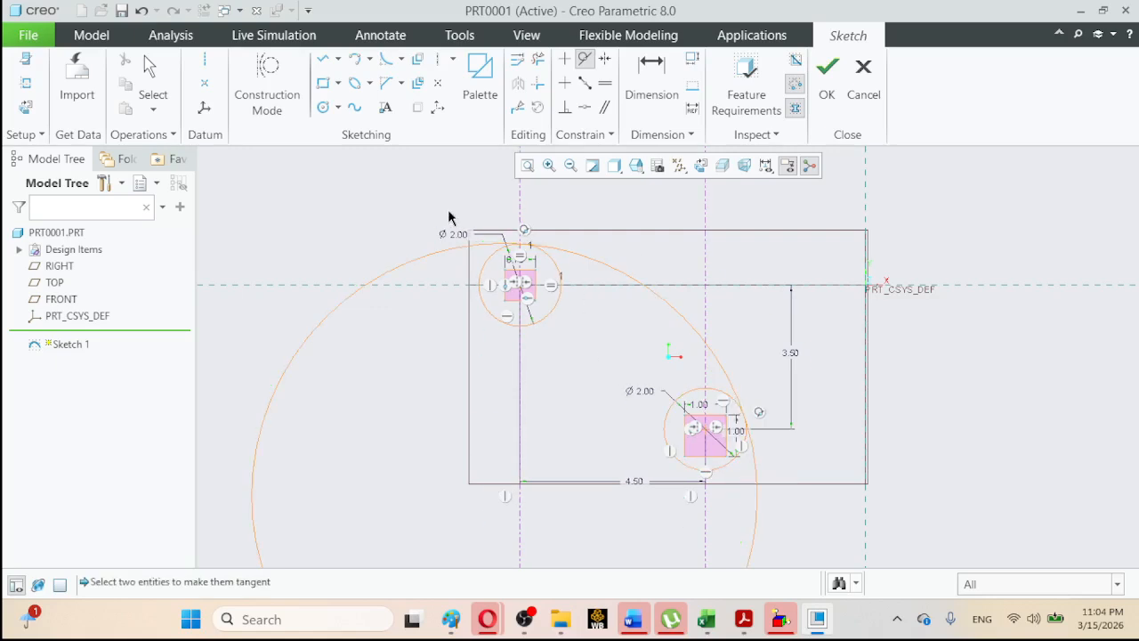
left_click(153, 78)
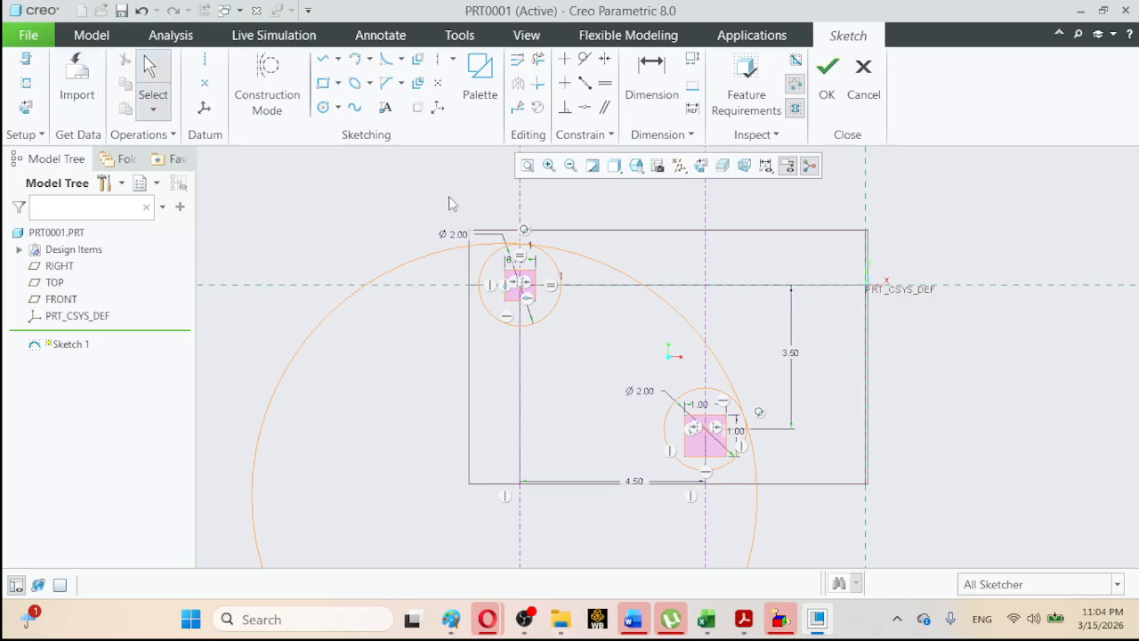
Try to trim the large circle's upper-left portion, undo the trim, and delete the large circle.
left_click(538, 59)
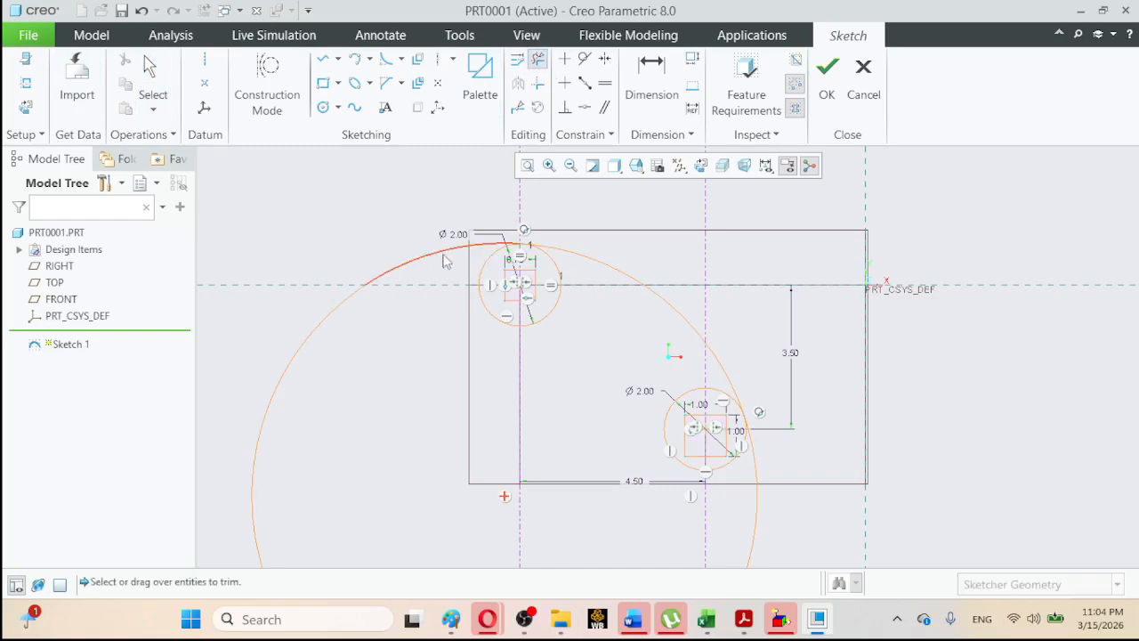
left_click_drag(476, 249, 368, 278)
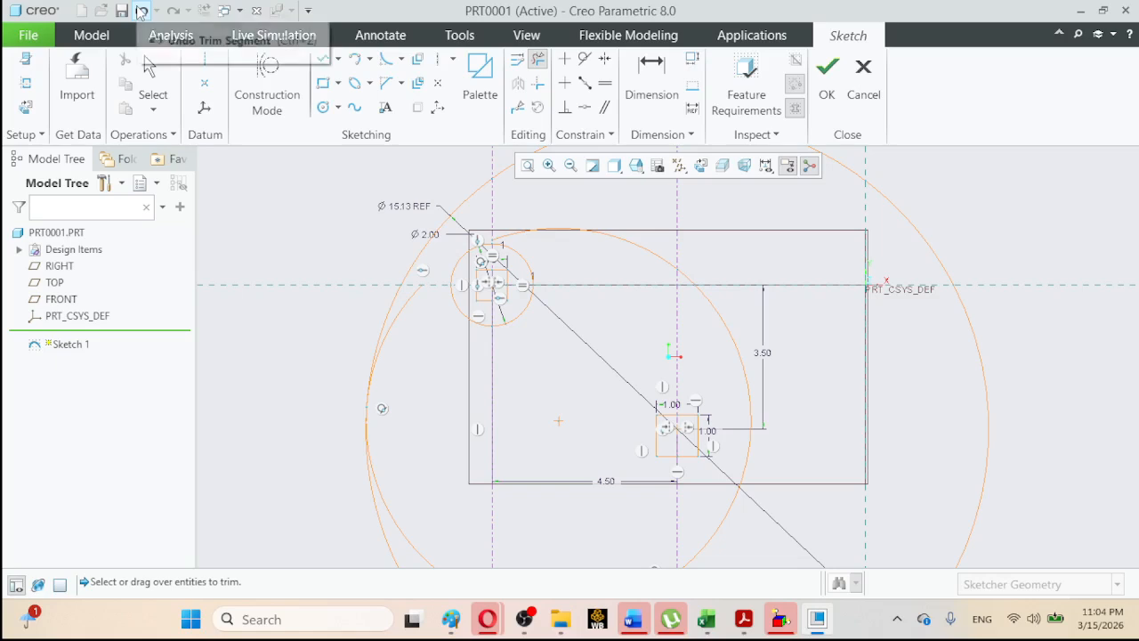
left_click(140, 11)
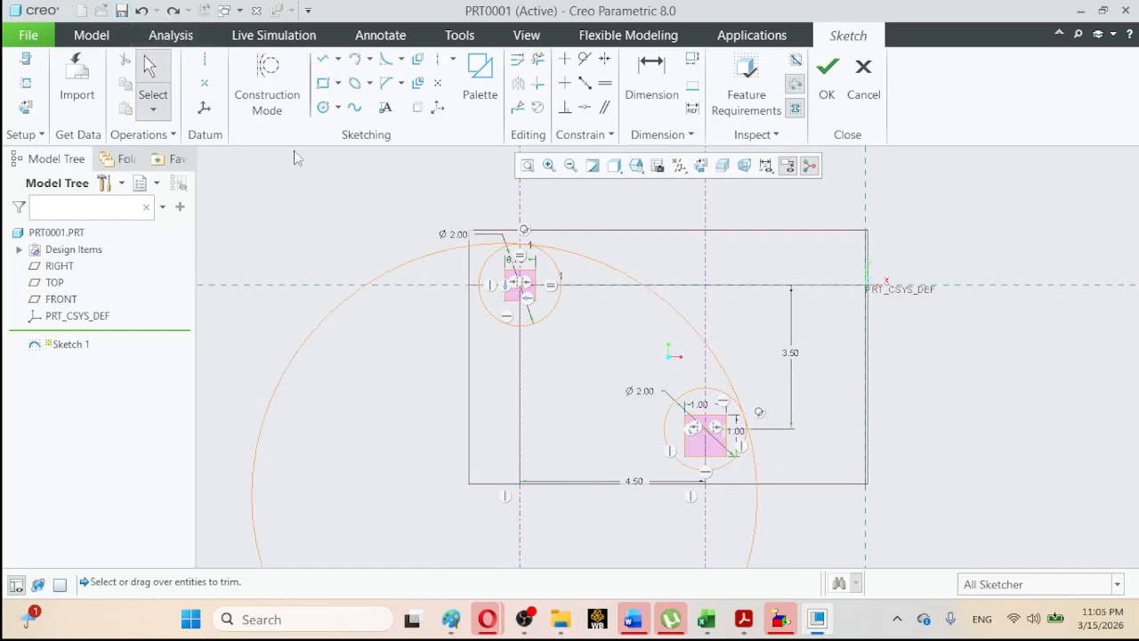
left_click(382, 282)
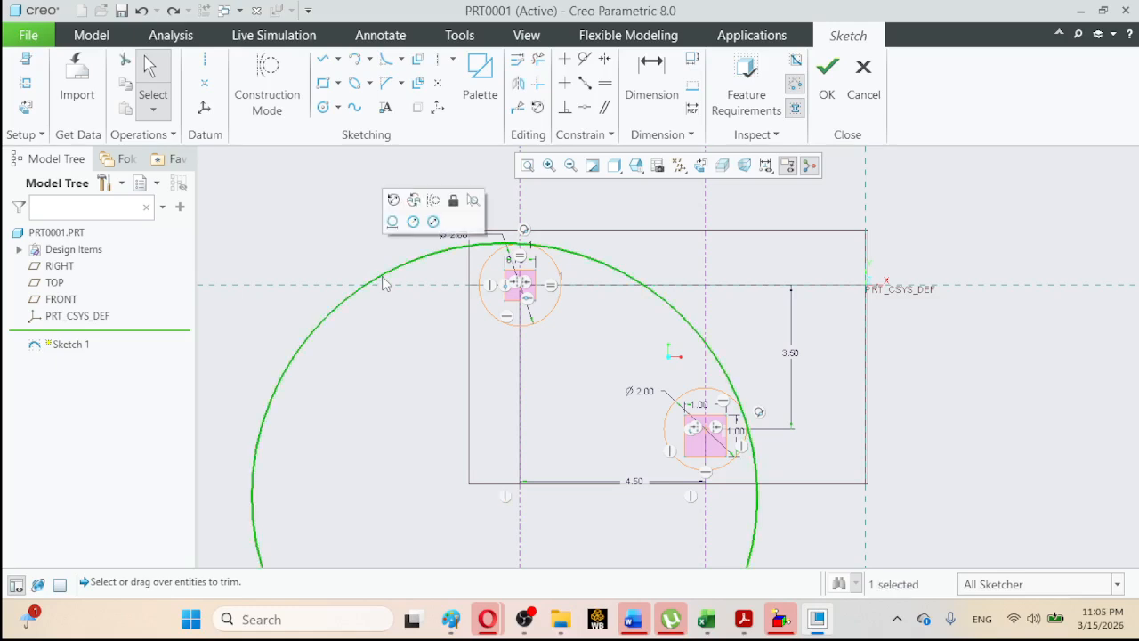
key("Delete")
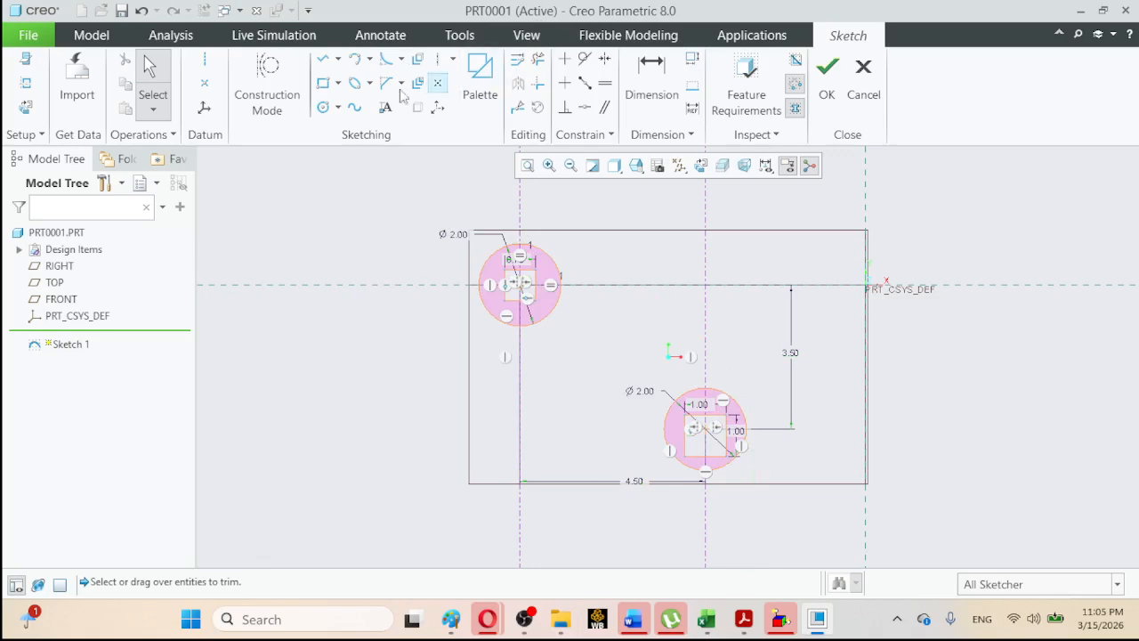
Sketch a 3-Point / Tangent End arc bulging outward from the upper-left circle's top to the lower-right circle's upper-right edge.
left_click(369, 59)
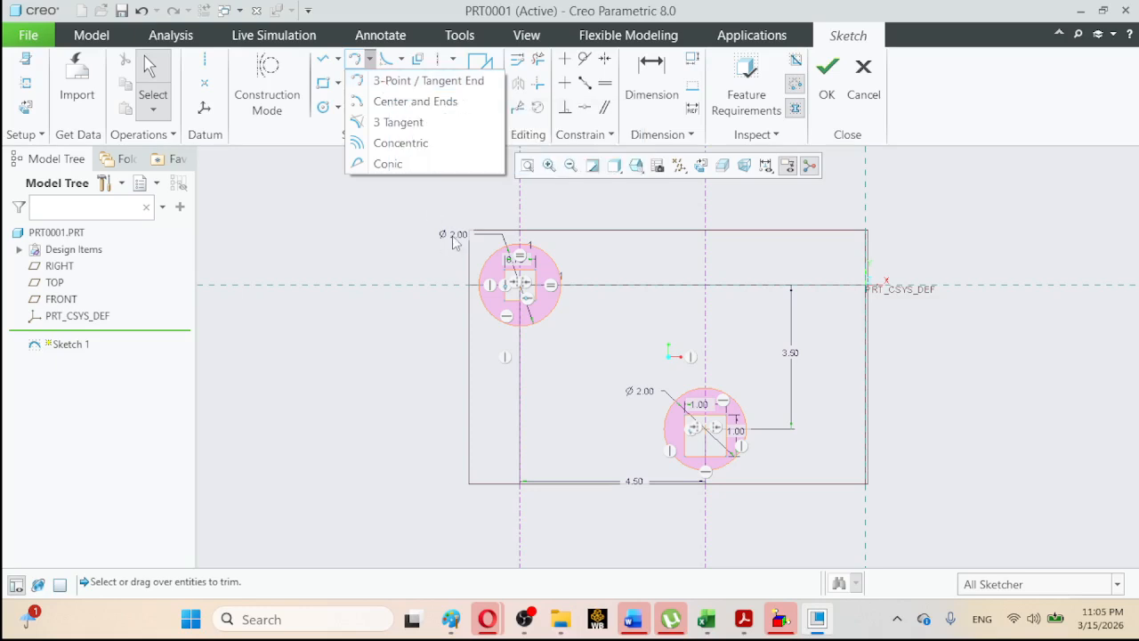
left_click(383, 83)
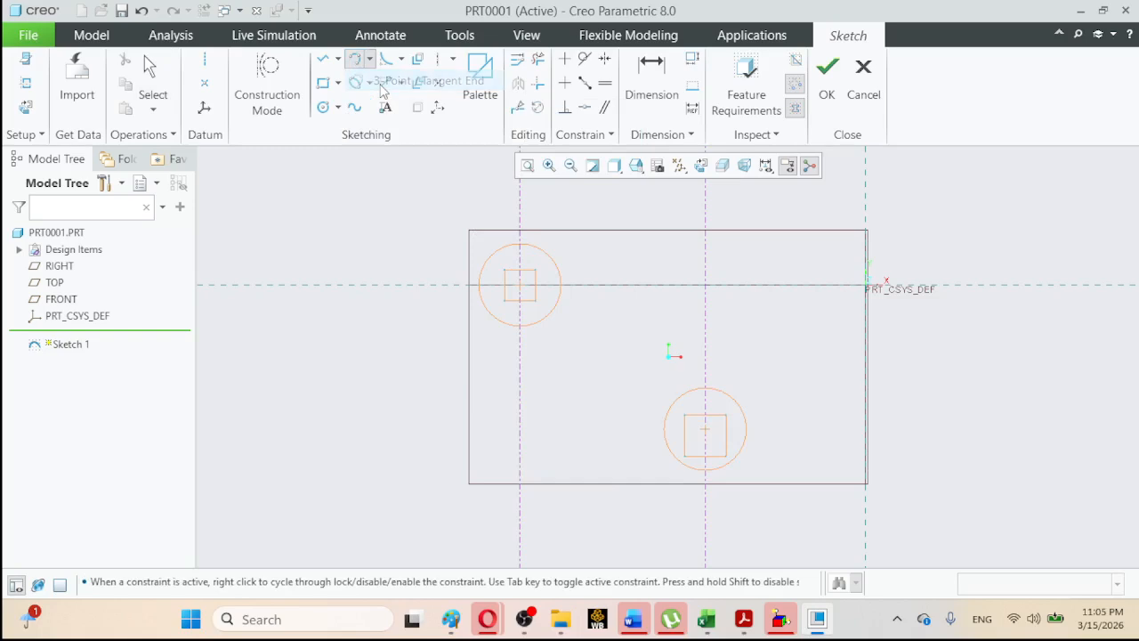
left_click(503, 248)
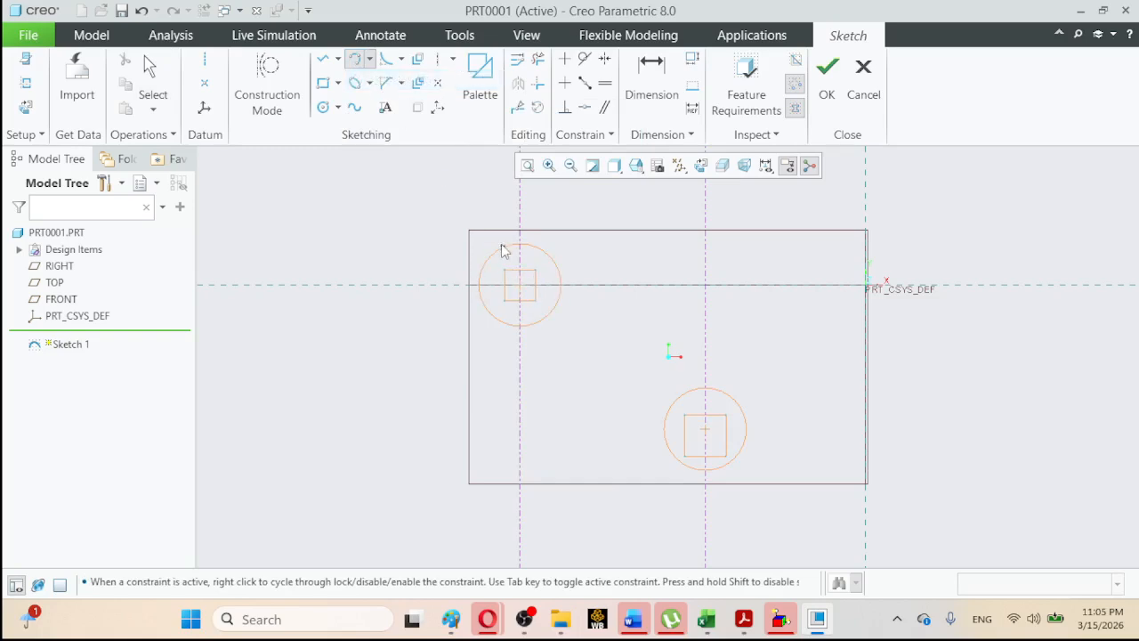
left_click(742, 412)
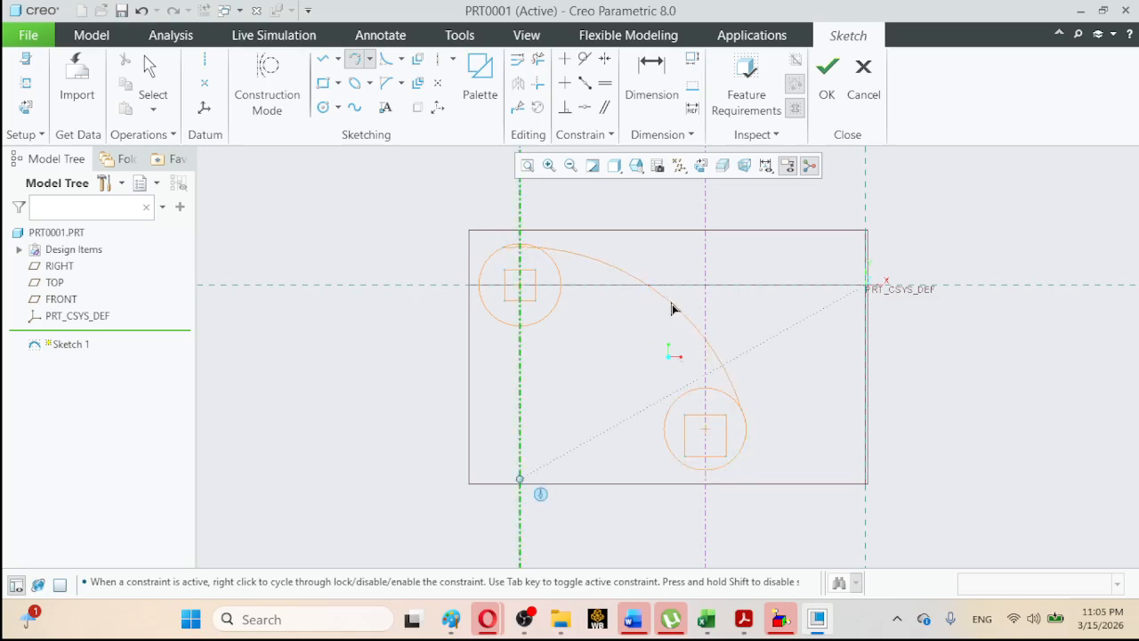
left_click(672, 309)
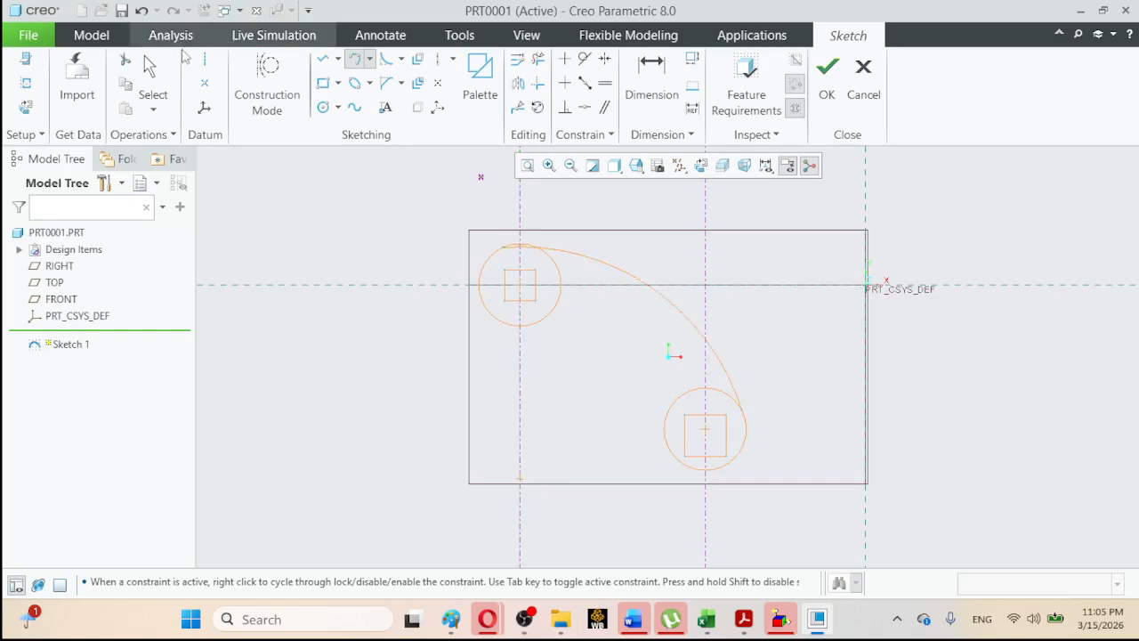
left_click(168, 69)
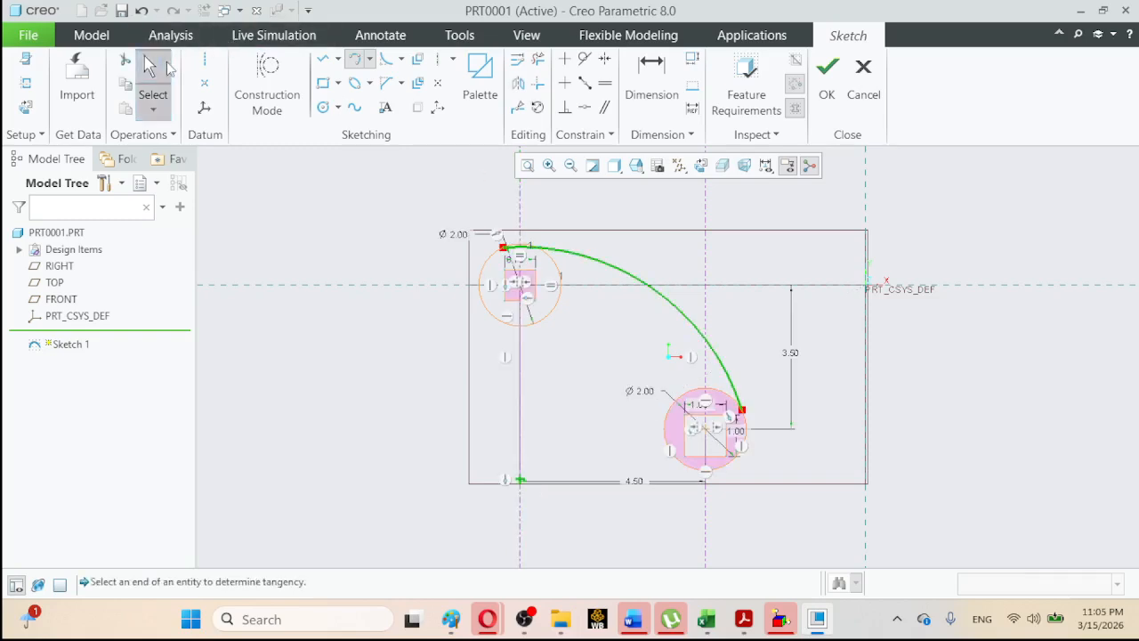
left_click(650, 335)
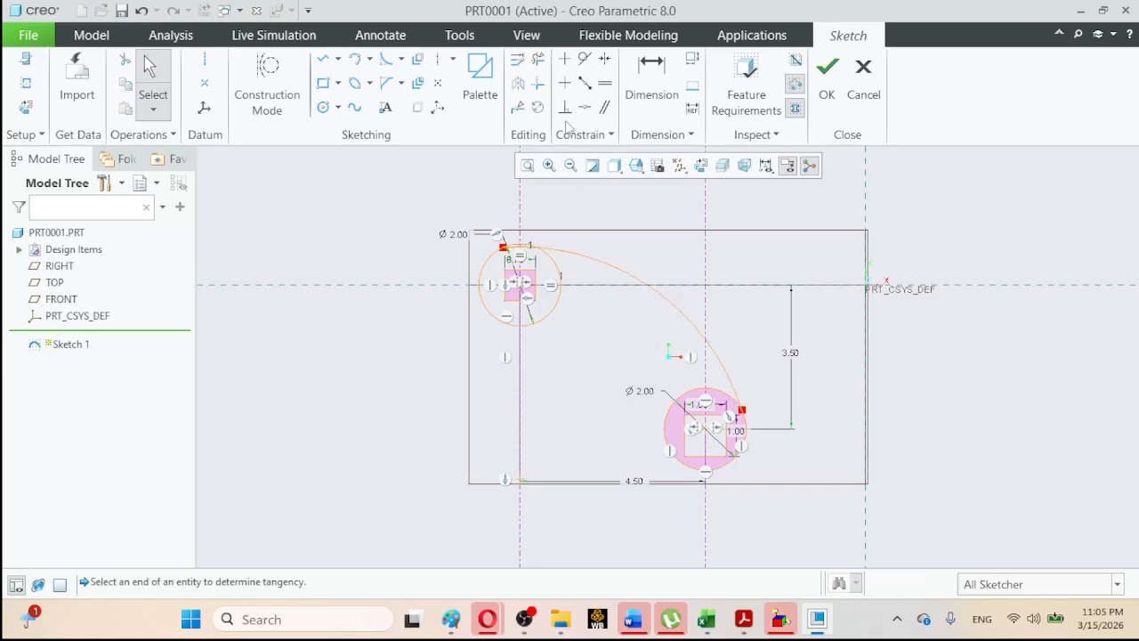
Make the connecting arc tangent to the upper-left circle and to the lower-right circle.
left_click(590, 60)
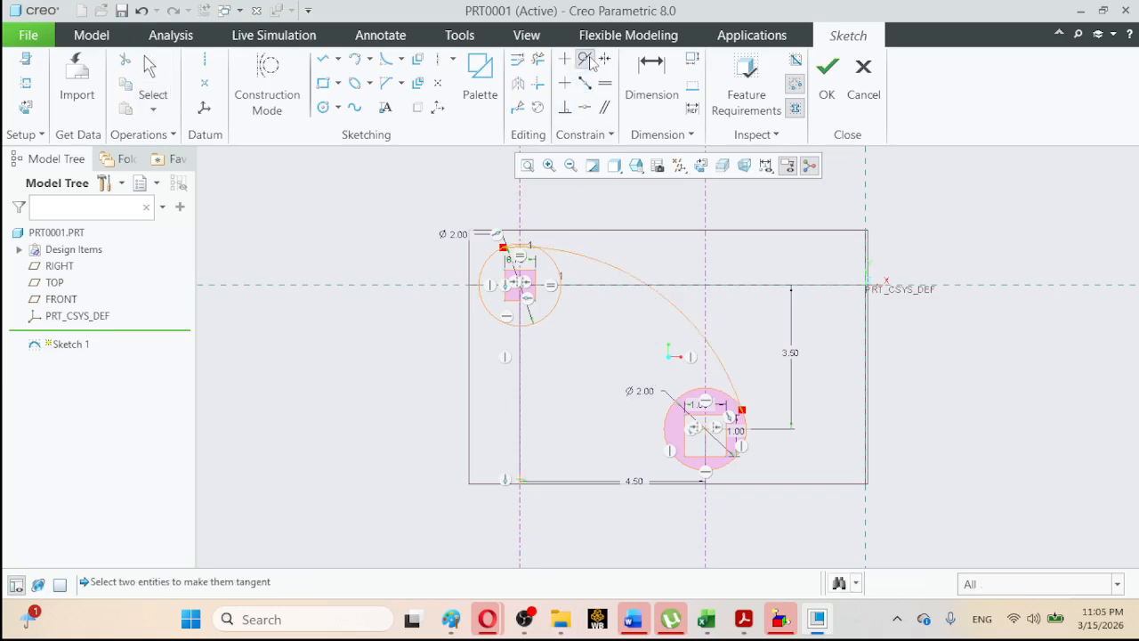
left_click(523, 252)
left_click(500, 250)
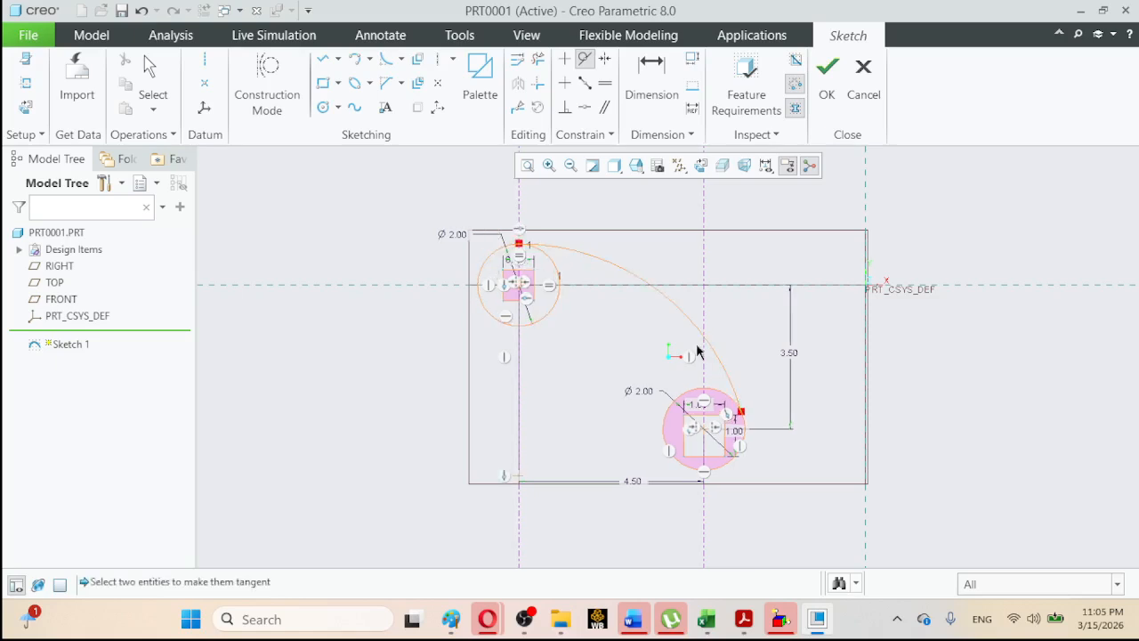
left_click(733, 390)
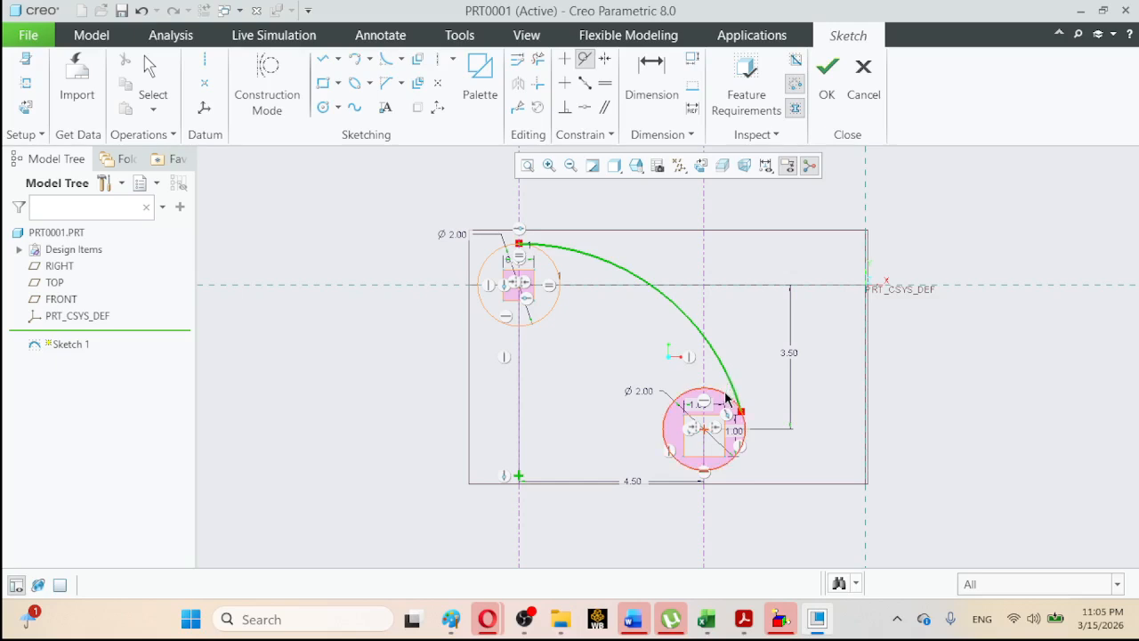
left_click(726, 398)
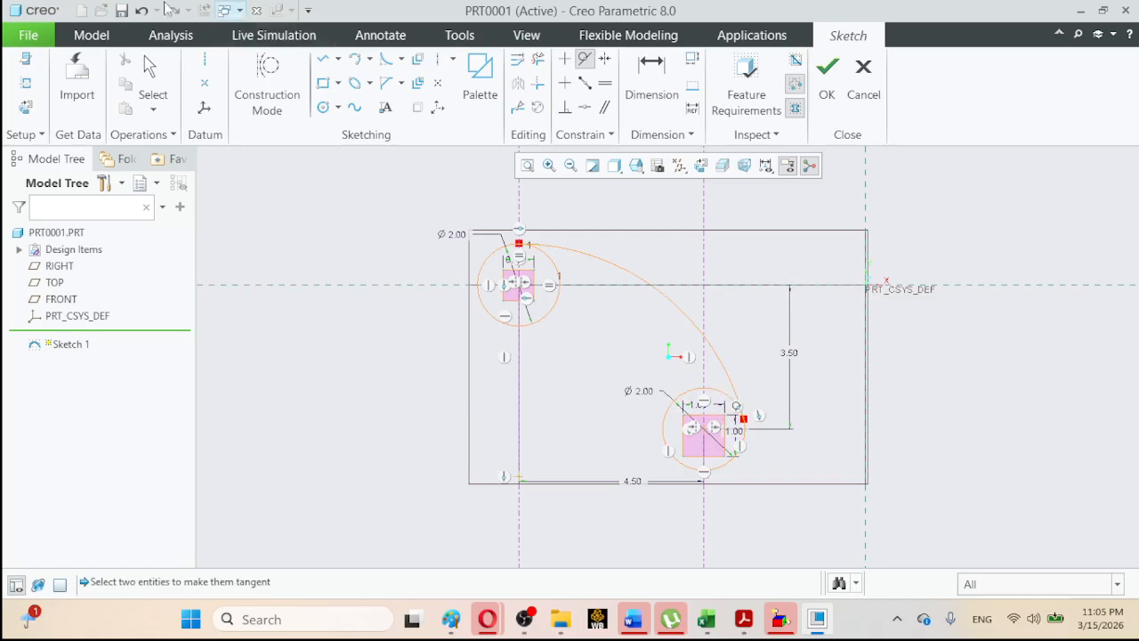
left_click(149, 68)
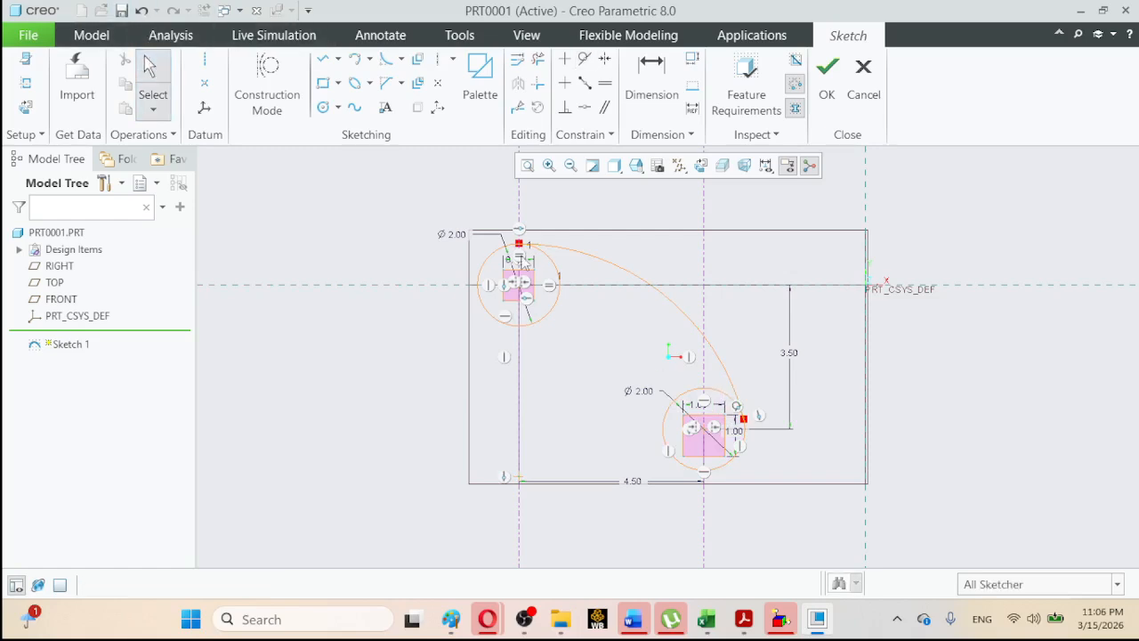
left_click(683, 319)
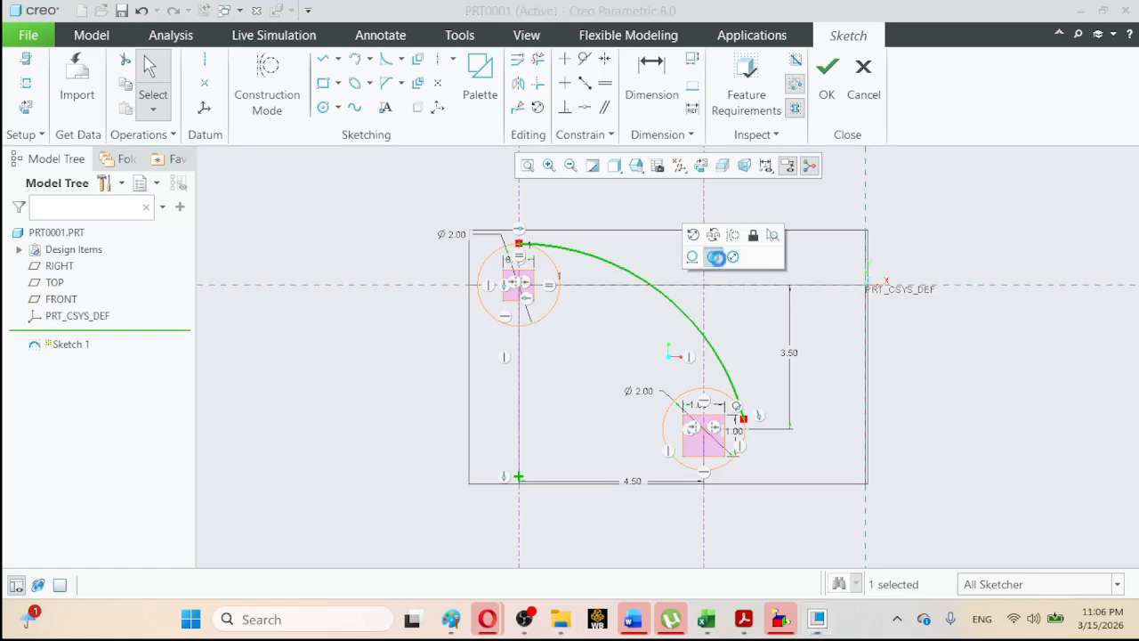
left_click(719, 257)
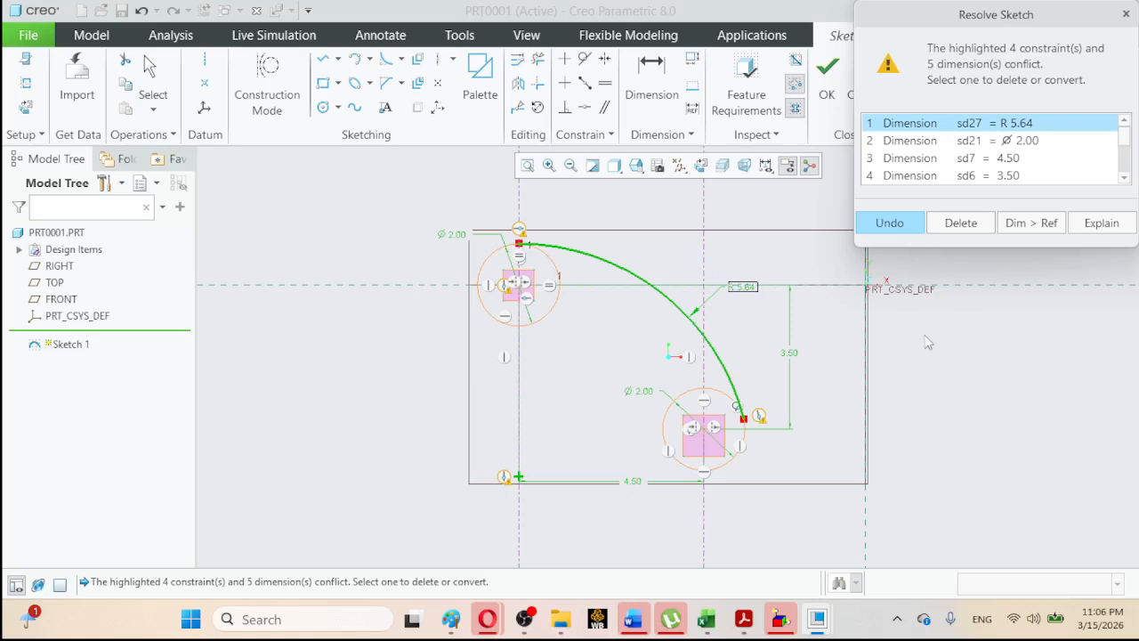
mouse_move(744, 621)
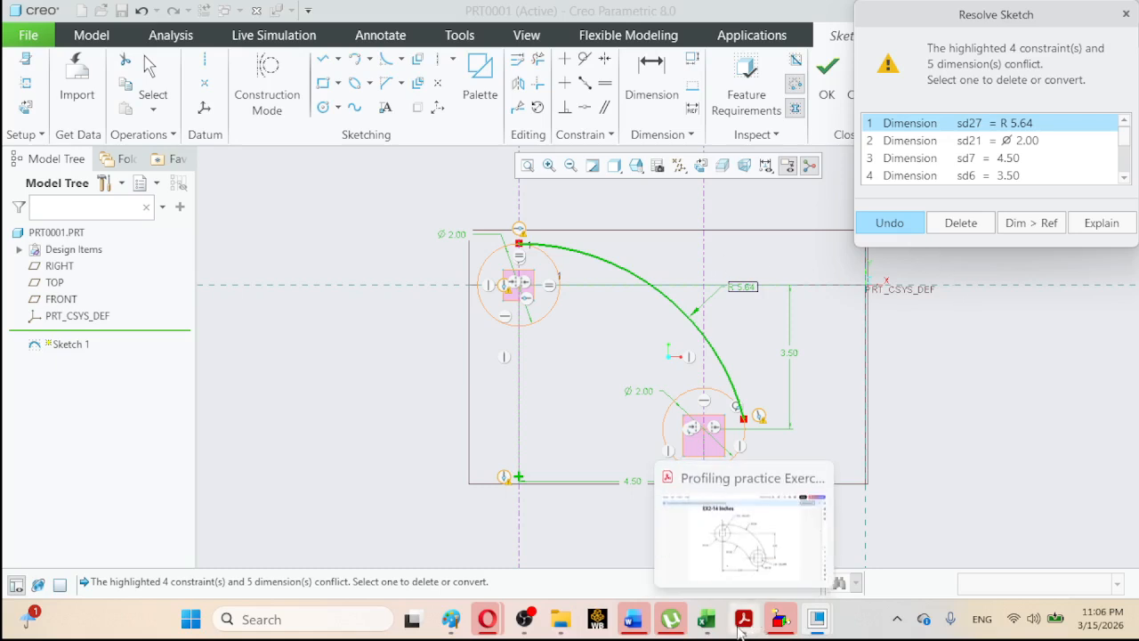
left_click(899, 231)
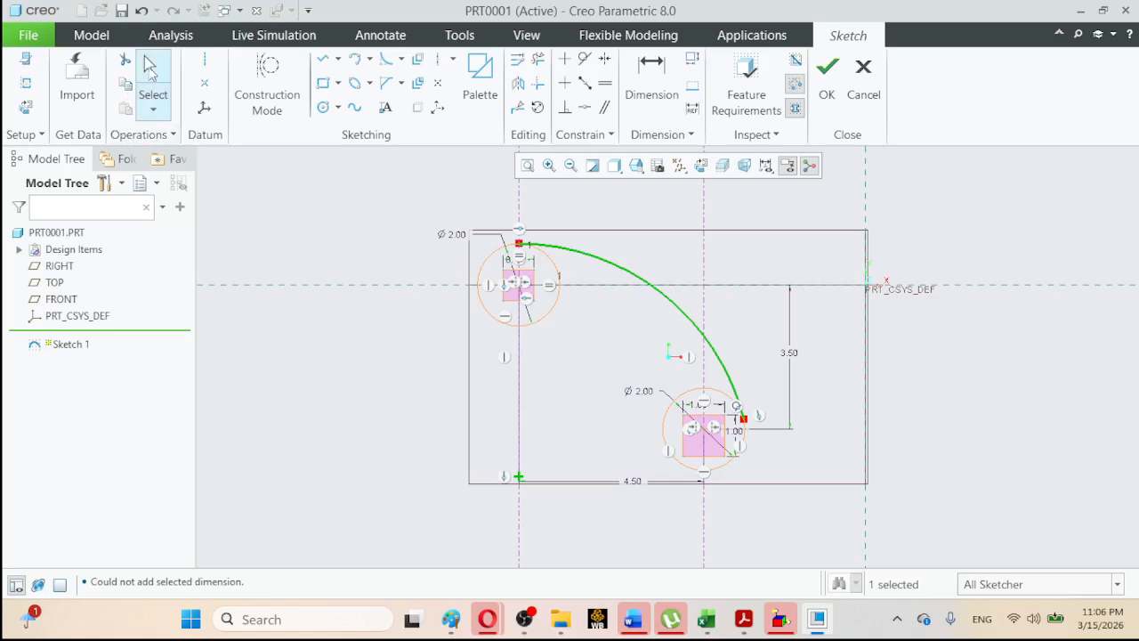
left_click(148, 70)
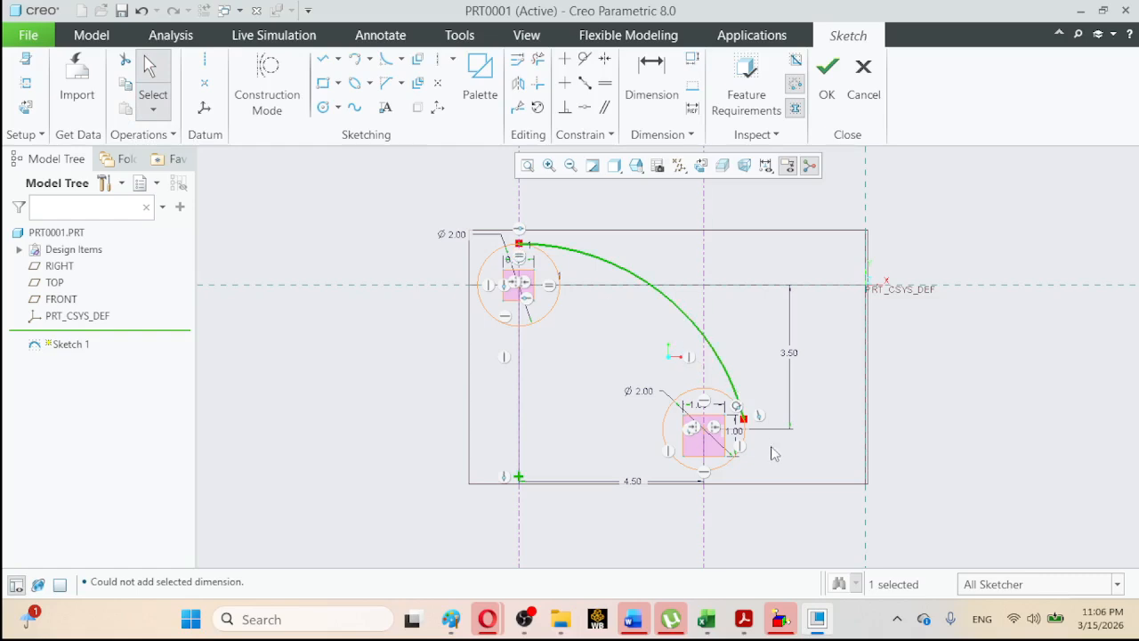
Add a radius dimension to the connecting arc and resolve the conflict by deleting the Point On Entity constraint at its lower-right end.
left_click(676, 308)
left_click(707, 247)
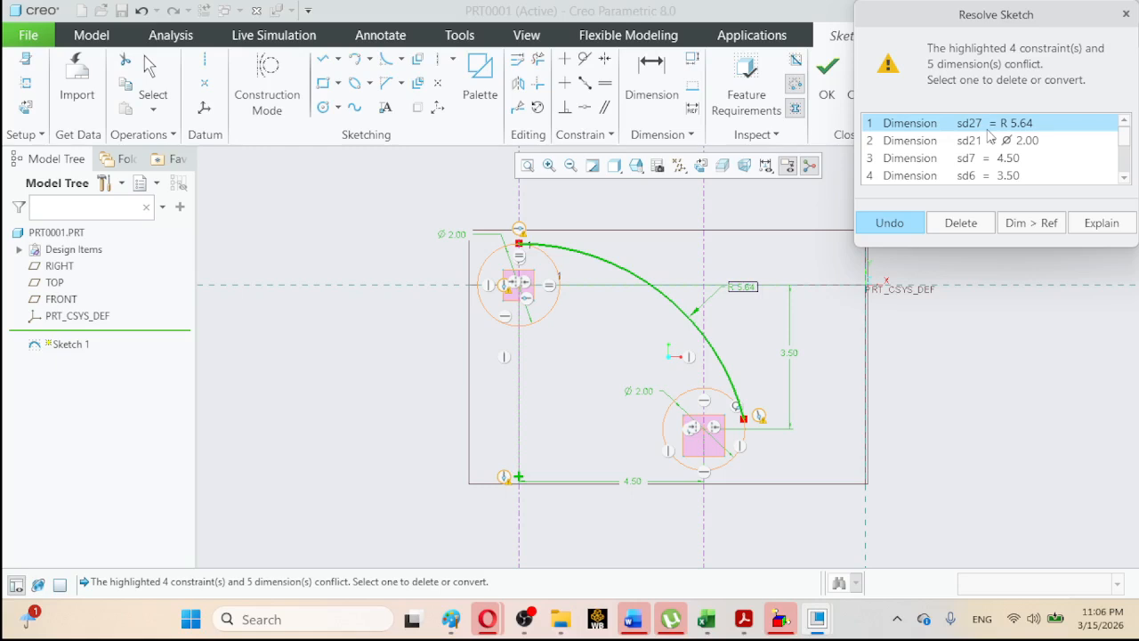
left_click(1008, 148)
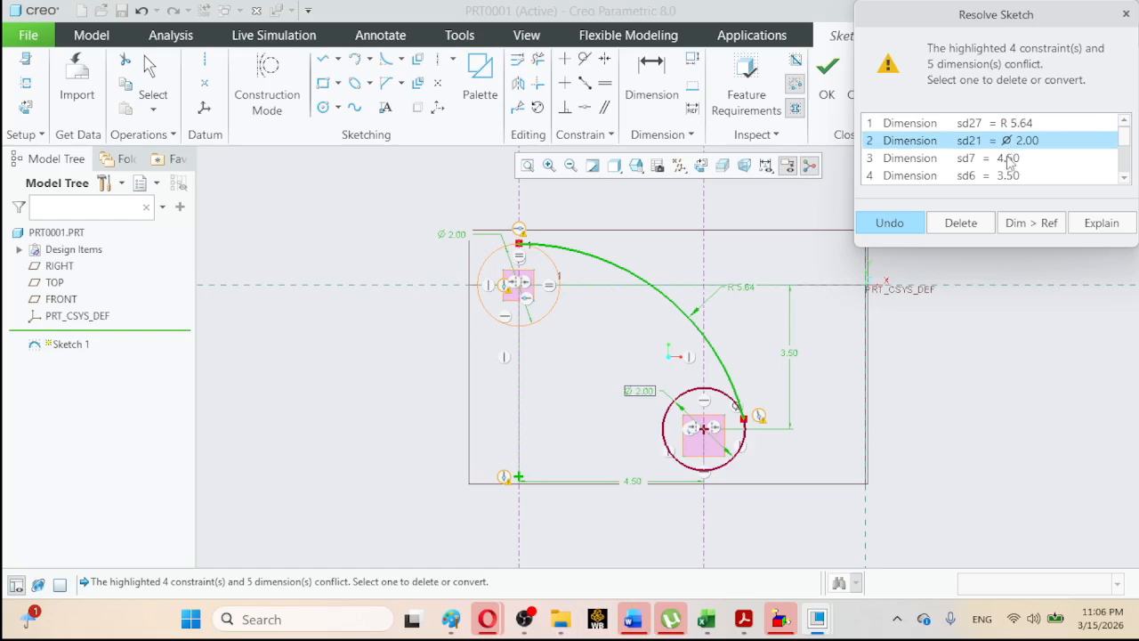
left_click(1010, 159)
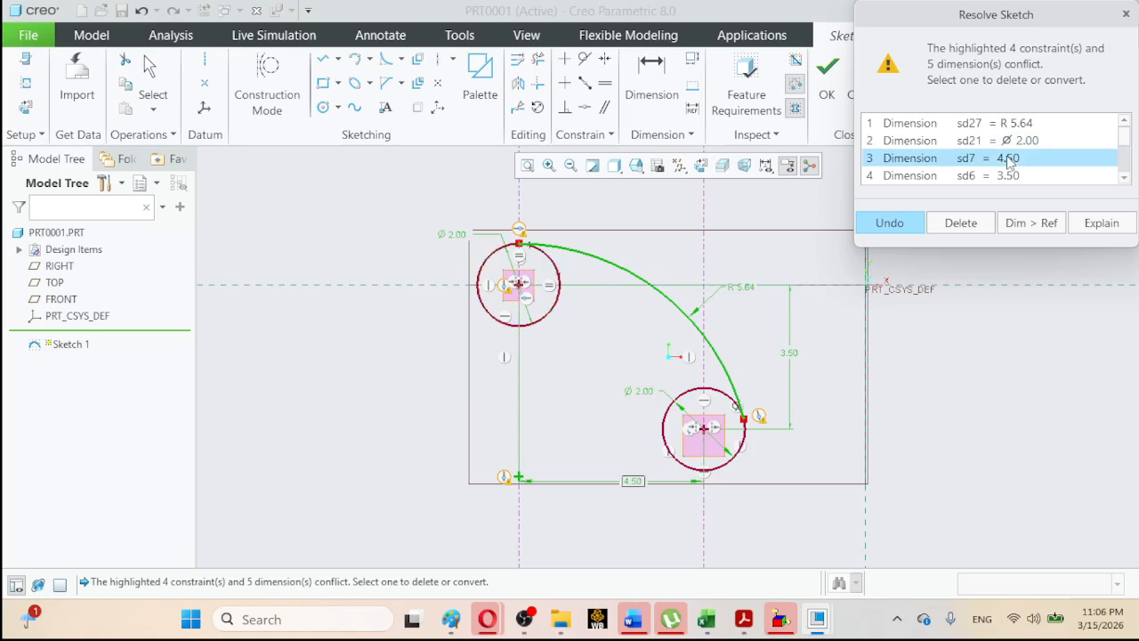
left_click(1124, 180)
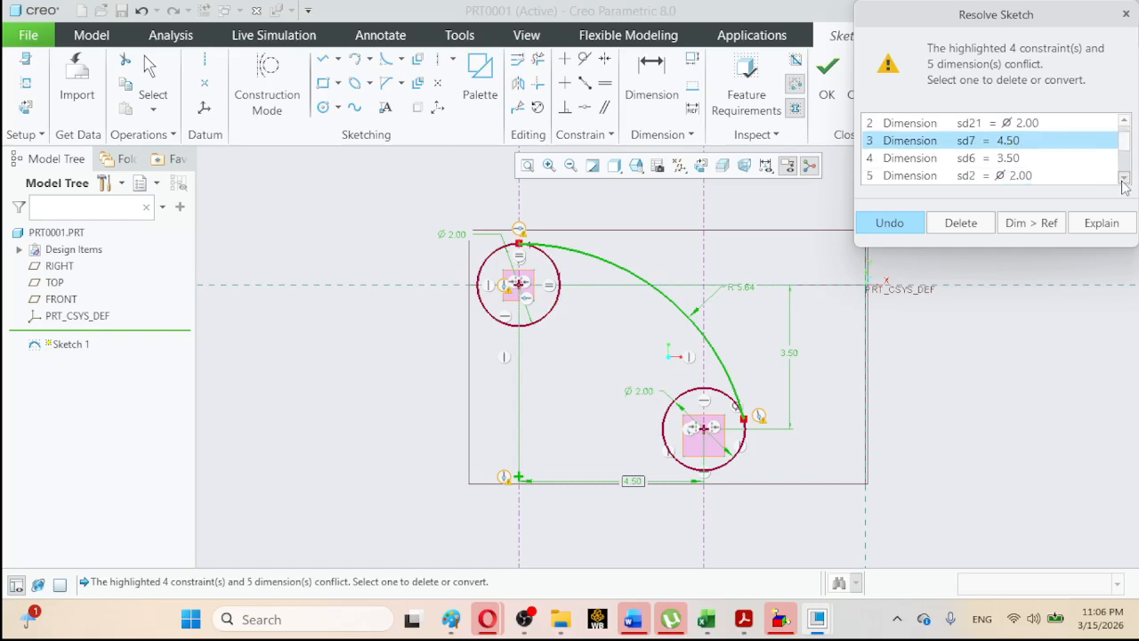
left_click(1124, 180)
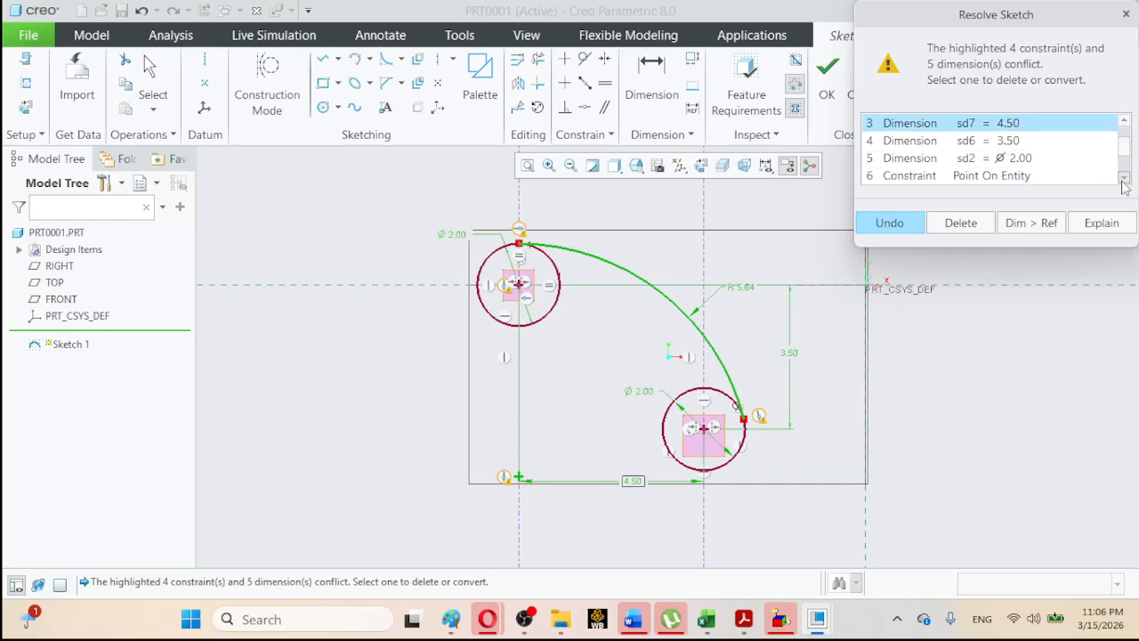
left_click(997, 176)
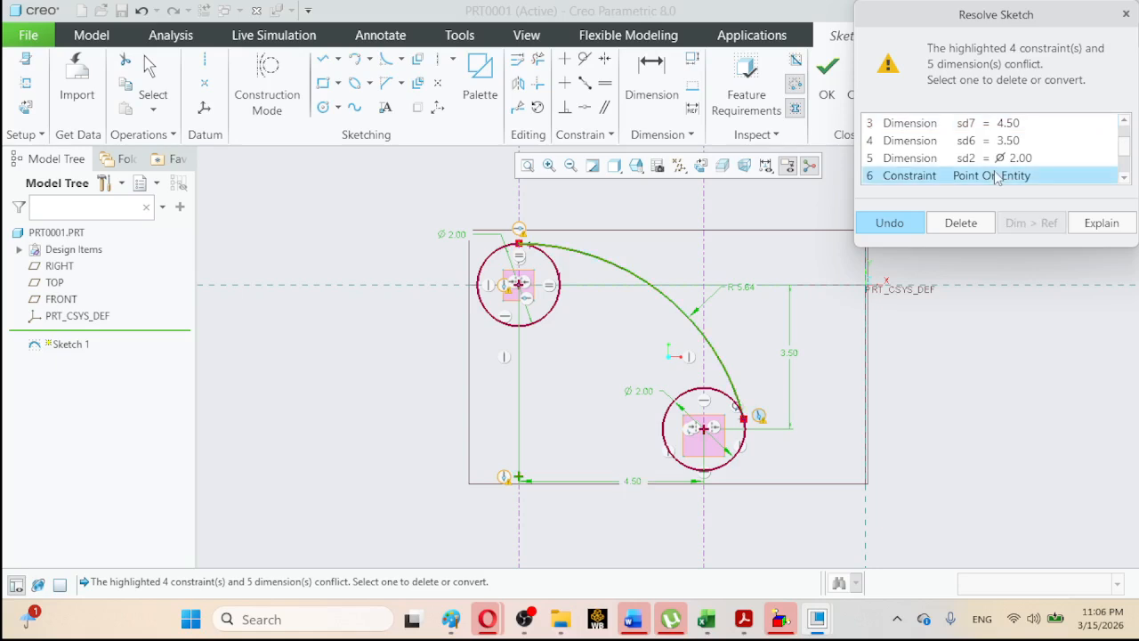
left_click(963, 228)
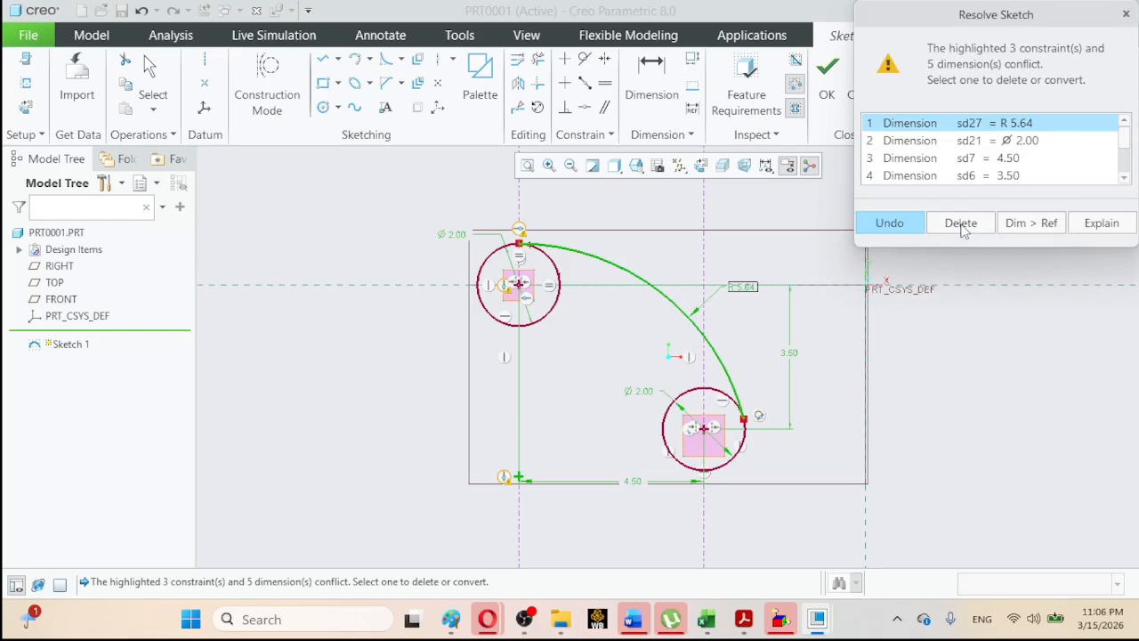
Delete the conflicting Point On Entity constraint at the connecting arc's end on top of the upper-left circle.
left_click(1125, 179)
left_click(1125, 179)
left_click(1125, 179)
left_click(1125, 179)
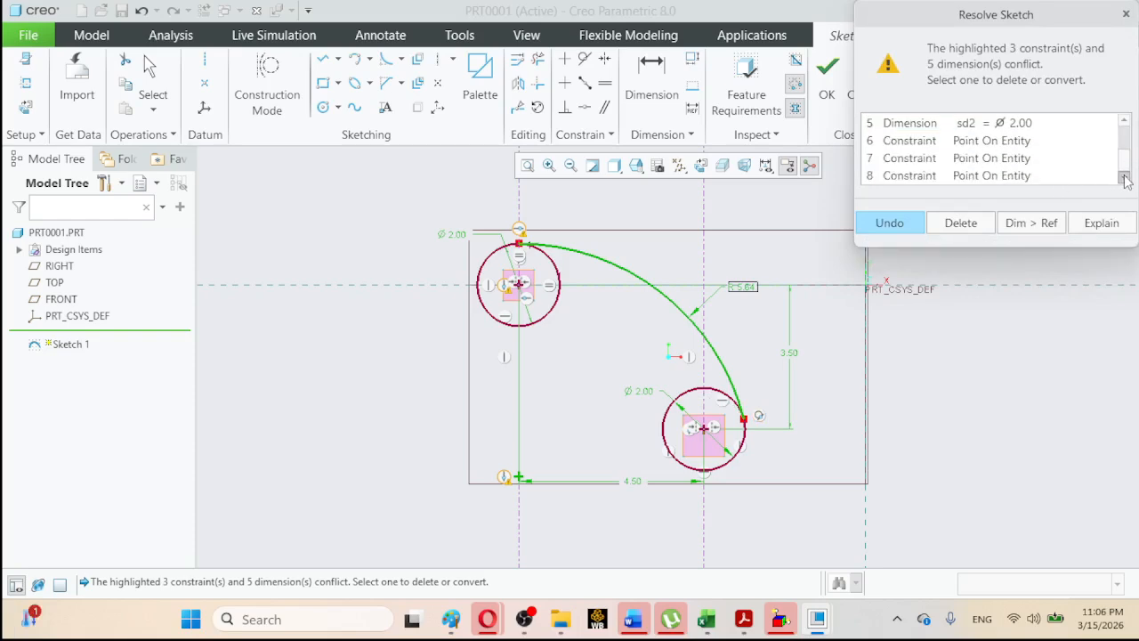
left_click(1004, 145)
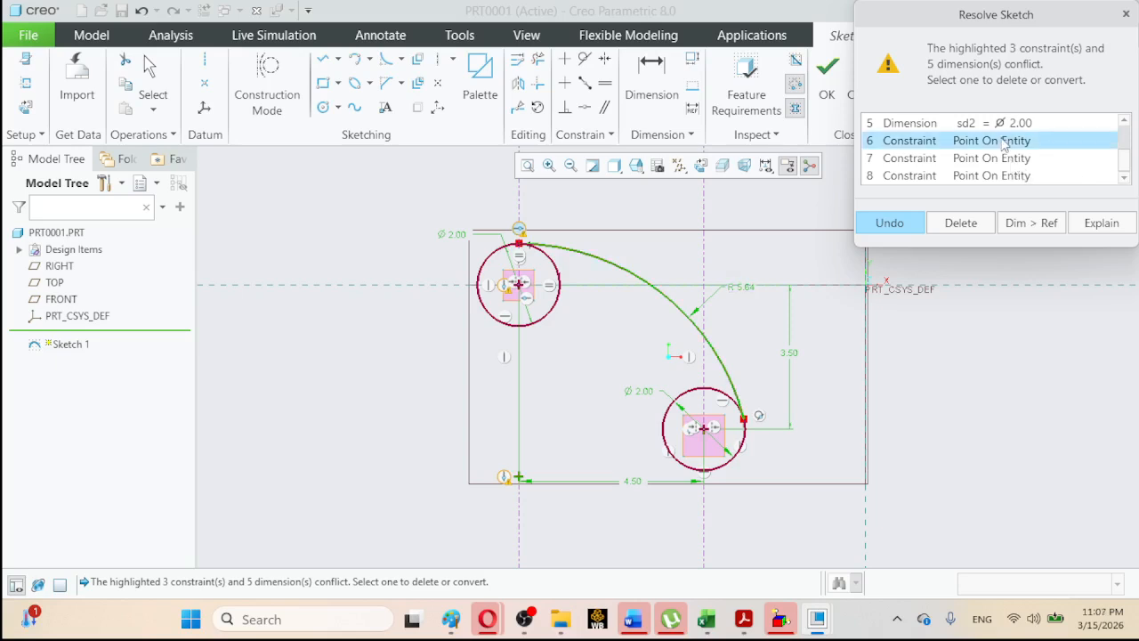
left_click(961, 223)
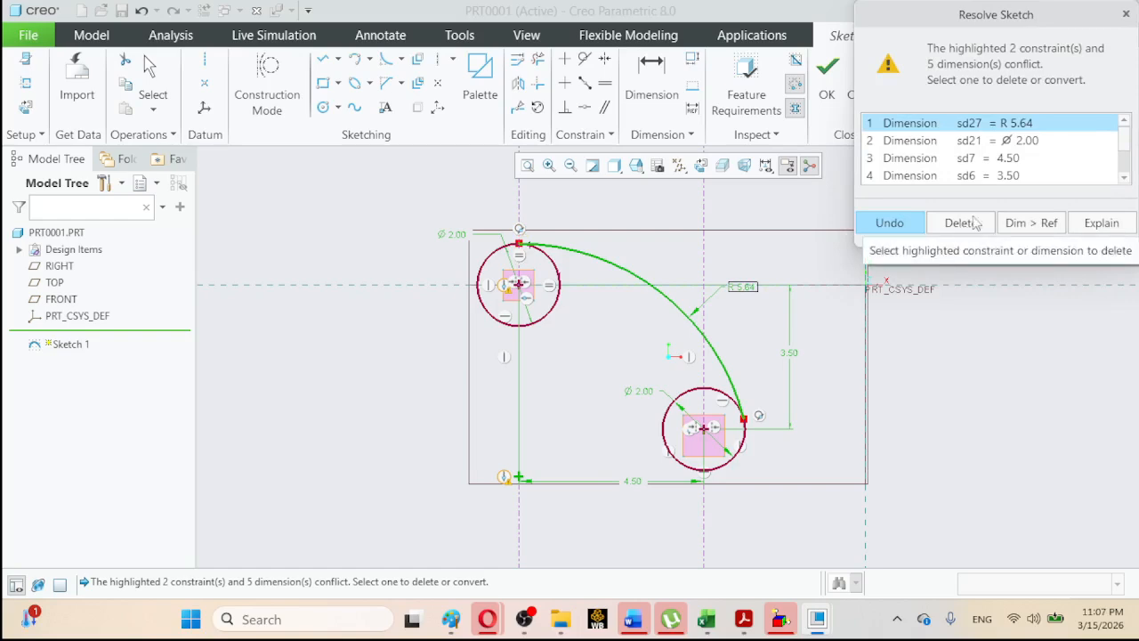
Delete the conflicting Point On Entity constraint that ties the connecting arc's centre to the upper-left circle's vertical centerline.
left_click(1125, 178)
left_click(1125, 178)
left_click(1125, 178)
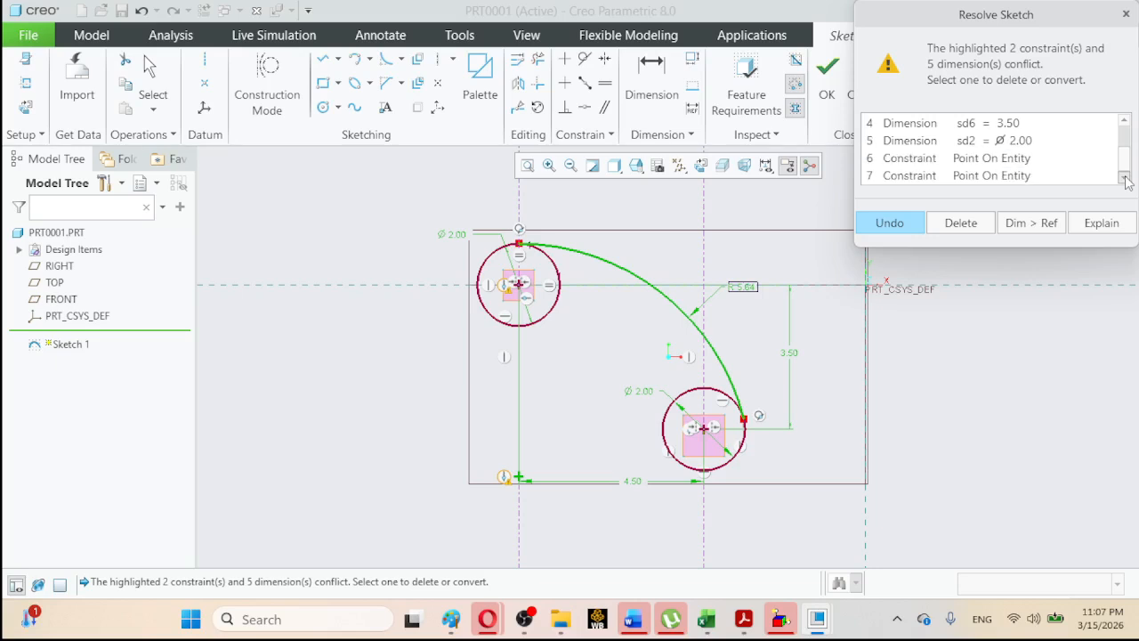
left_click(1007, 162)
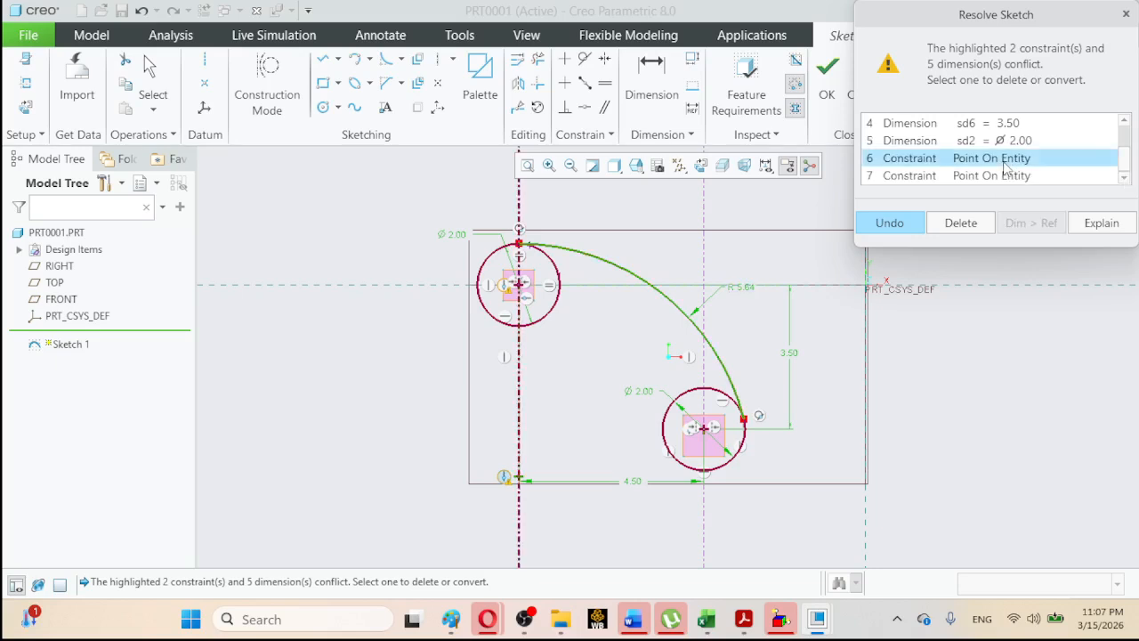
left_click(954, 224)
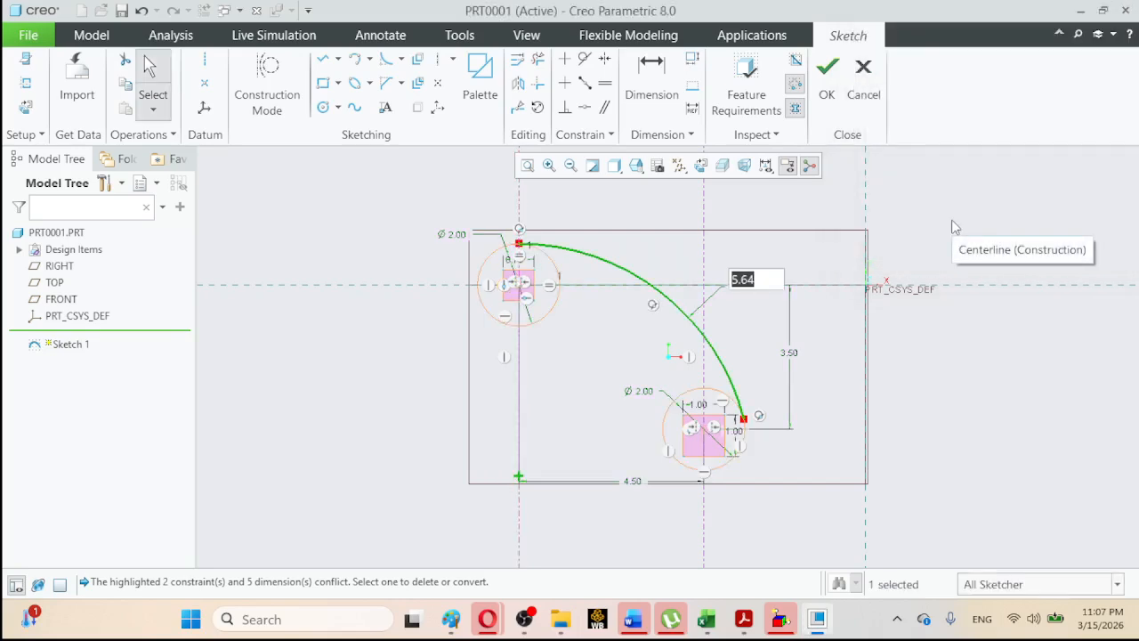
Check the arc radius in the Acrobat drawing and set the upper connecting arc's radius to 5.
left_click(740, 626)
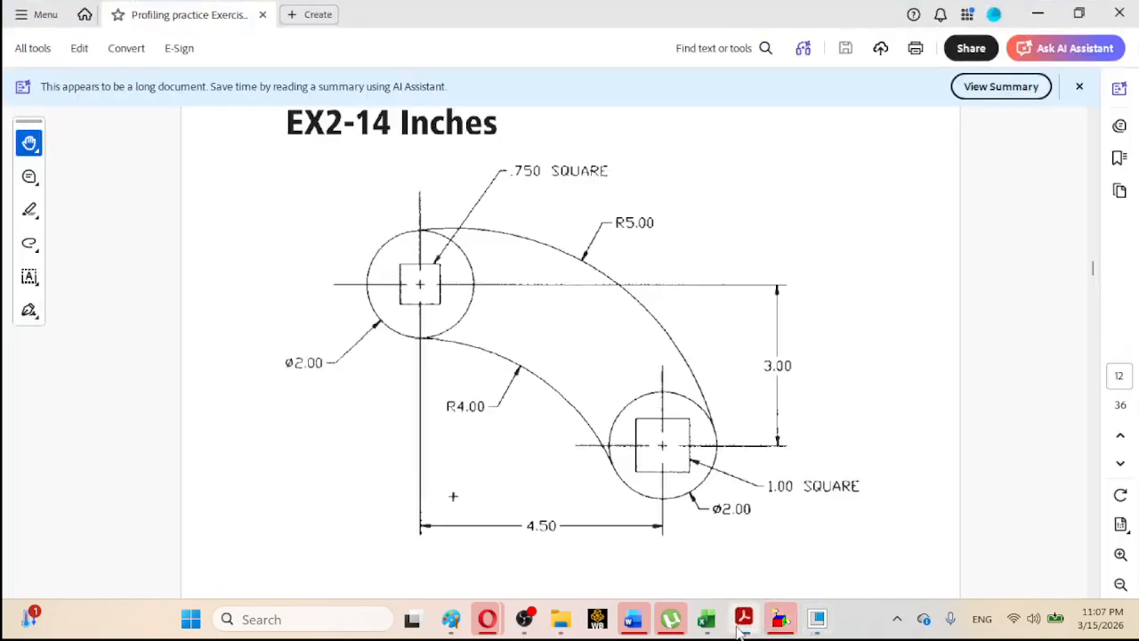
left_click(740, 626)
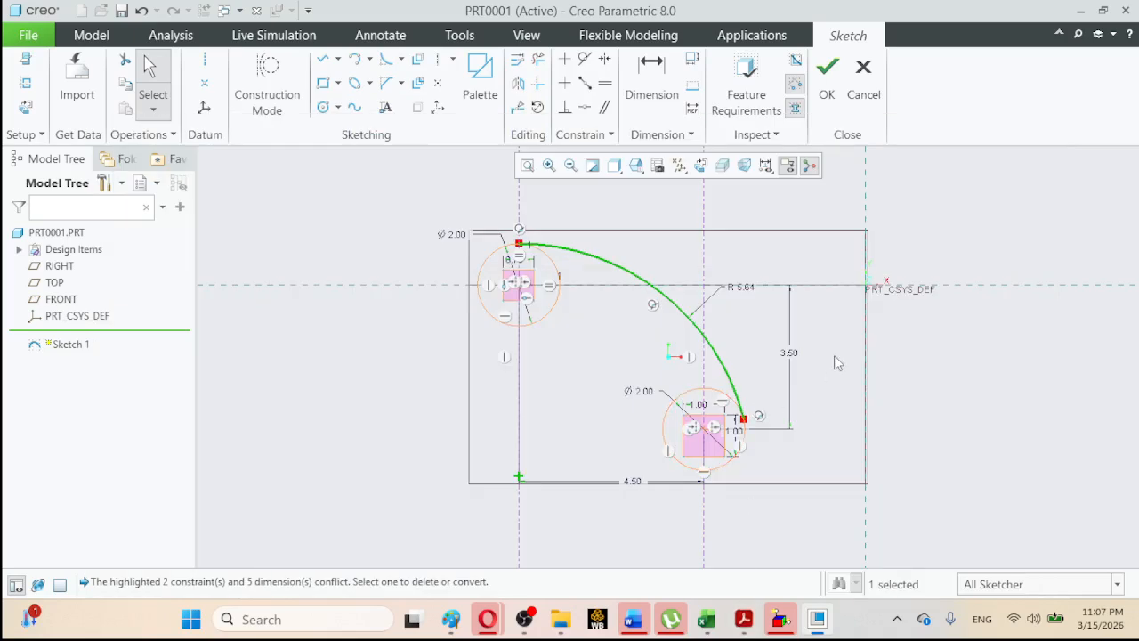
double_click(740, 287)
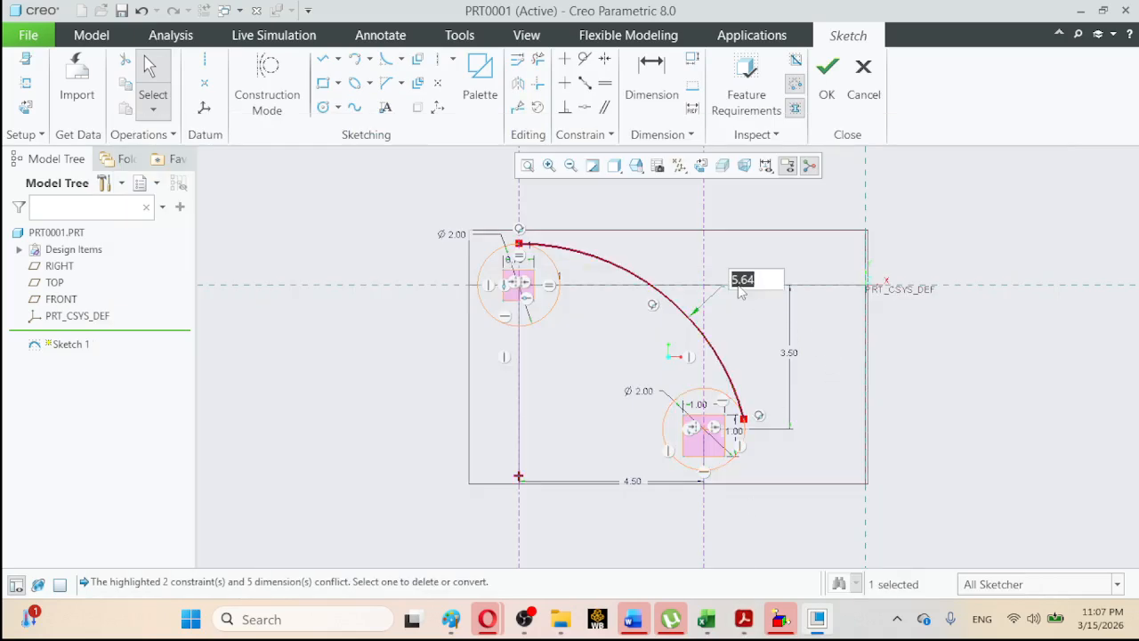
type("5")
key("Return")
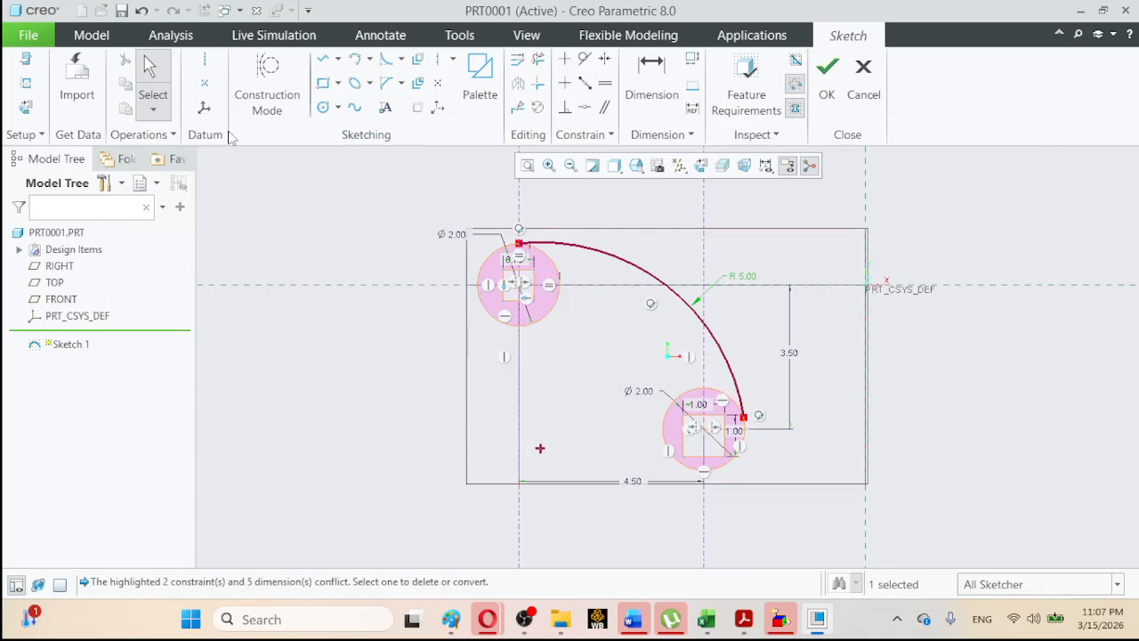
left_click(151, 69)
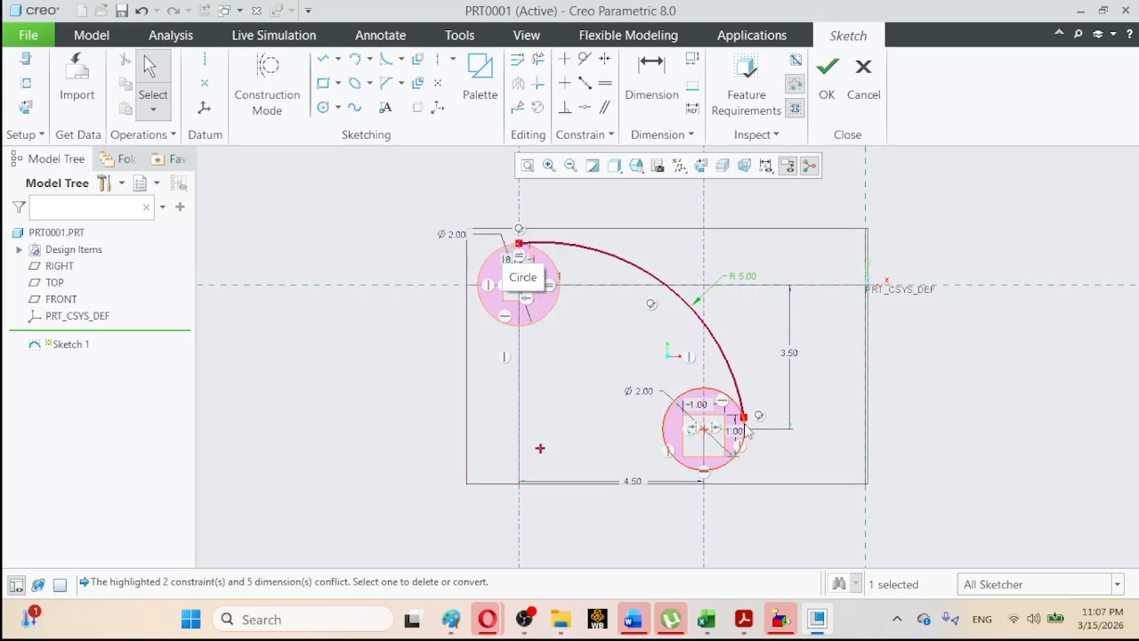
After consulting the Acrobat drawing, sketch a 3-Point / Tangent End arc from the upper-left circle's underside to the lower-right circle's lower-left edge.
left_click(745, 620)
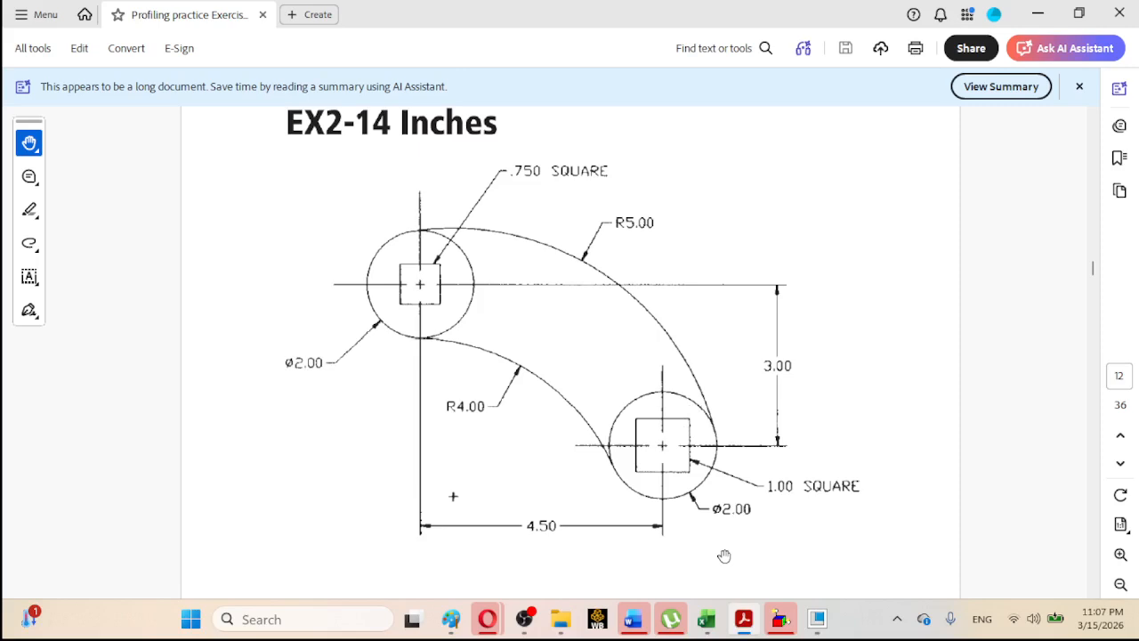
left_click(744, 620)
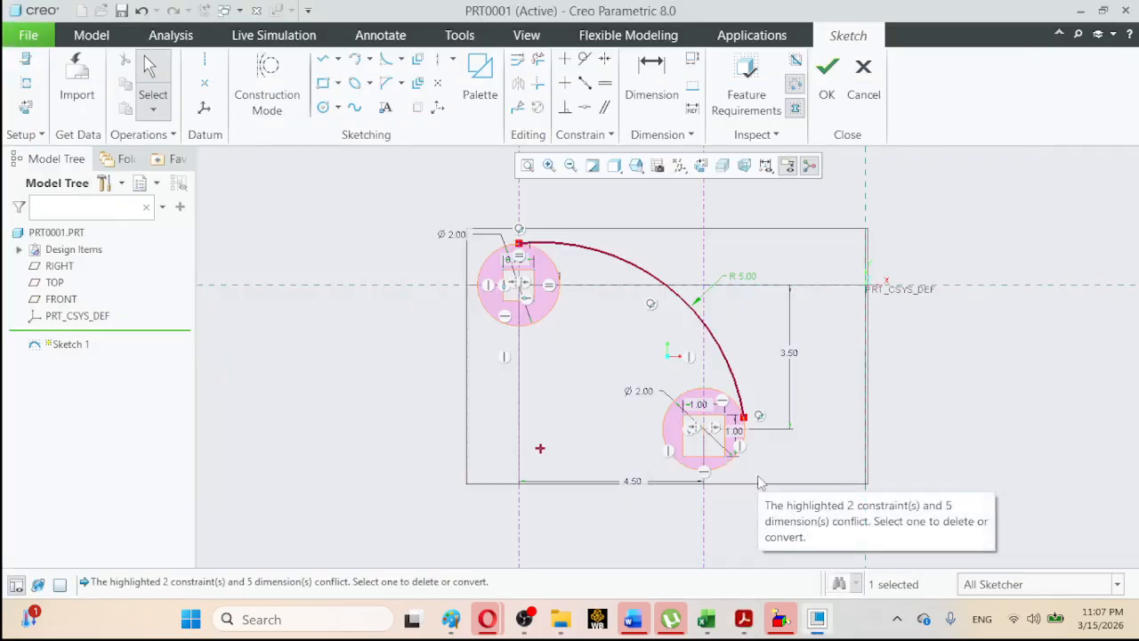
left_click(356, 60)
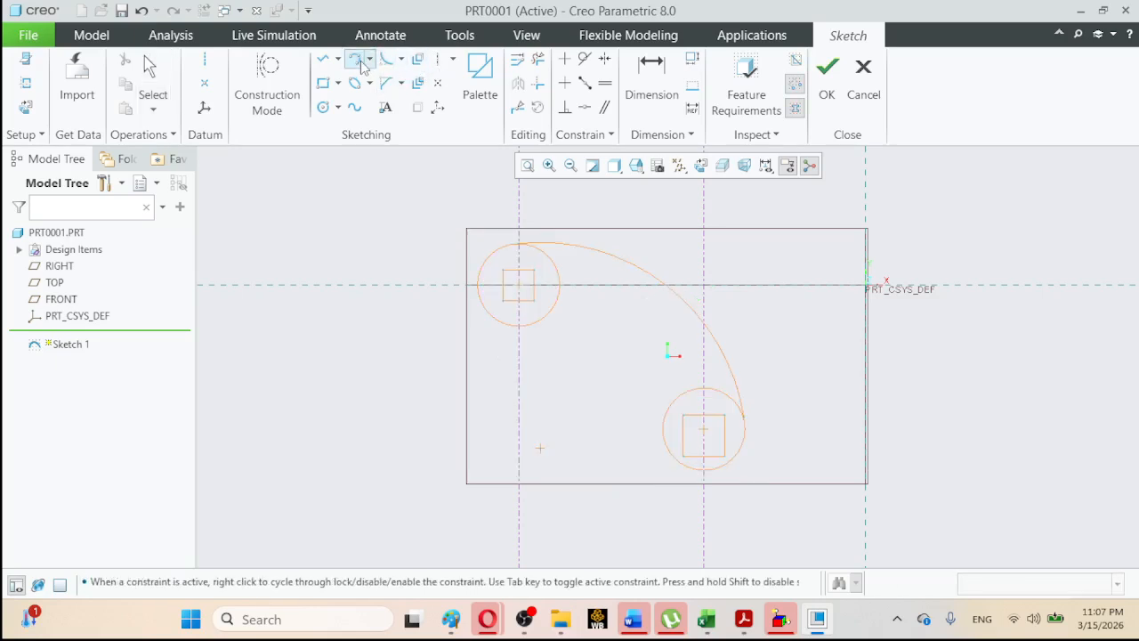
left_click(534, 329)
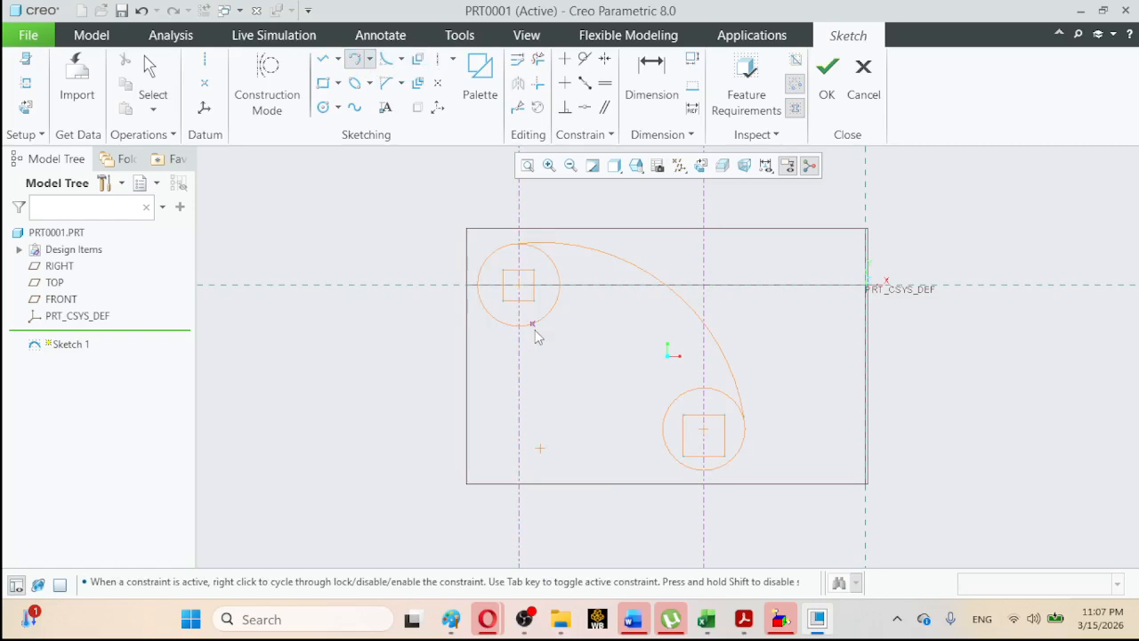
left_click(674, 464)
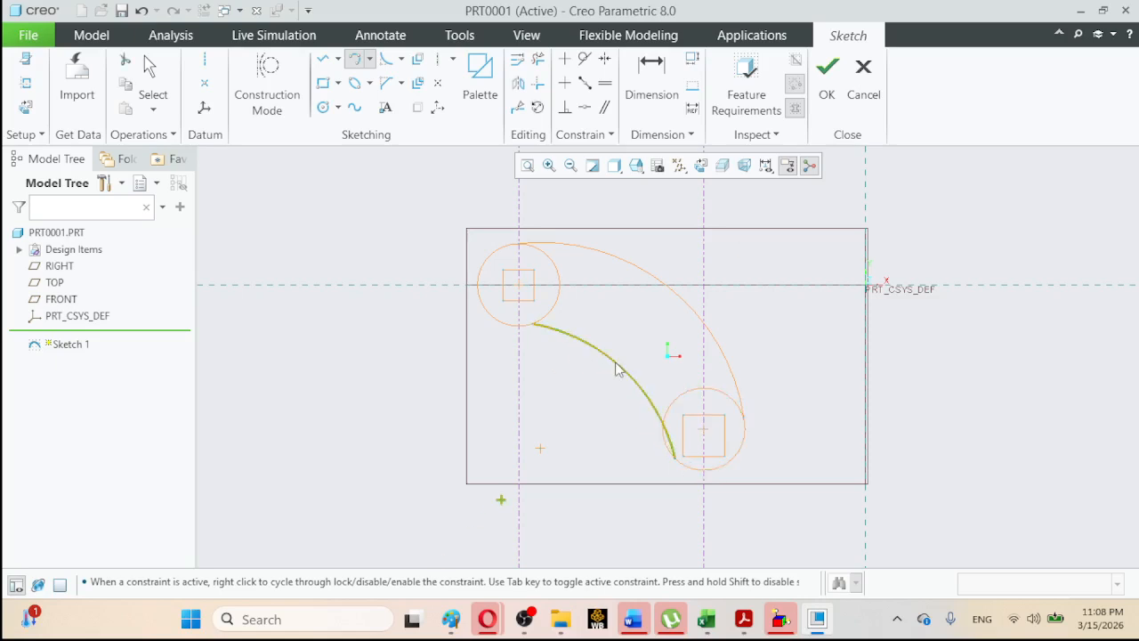
left_click(152, 72)
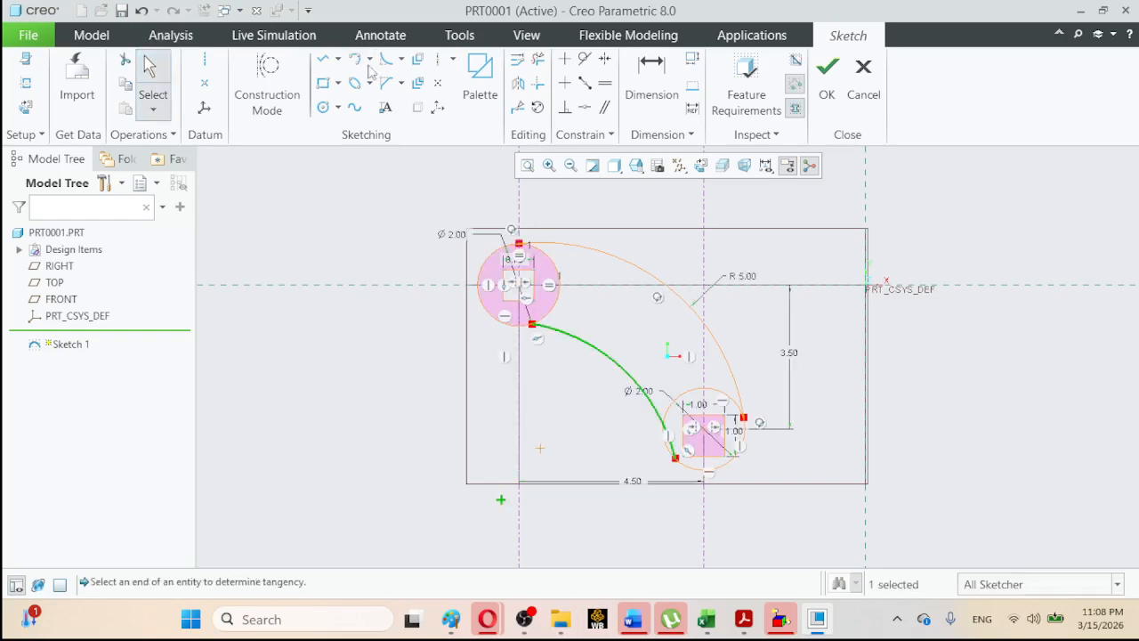
Make the lower connecting arc tangent to the upper-left circle and to the lower-right circle.
left_click(585, 61)
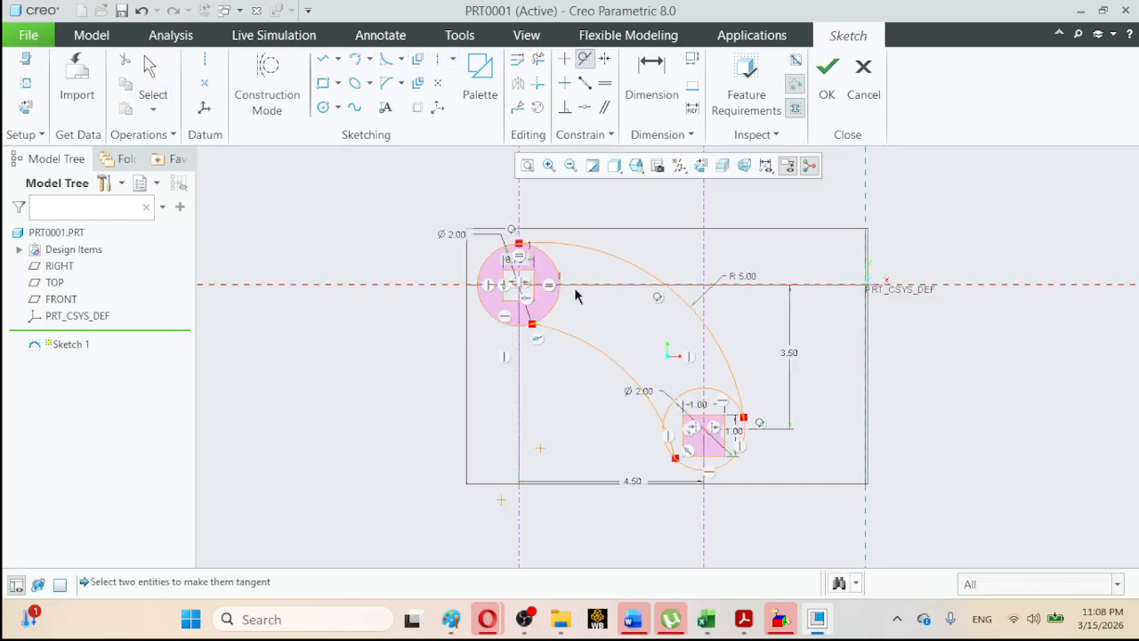
left_click(555, 339)
left_click(545, 317)
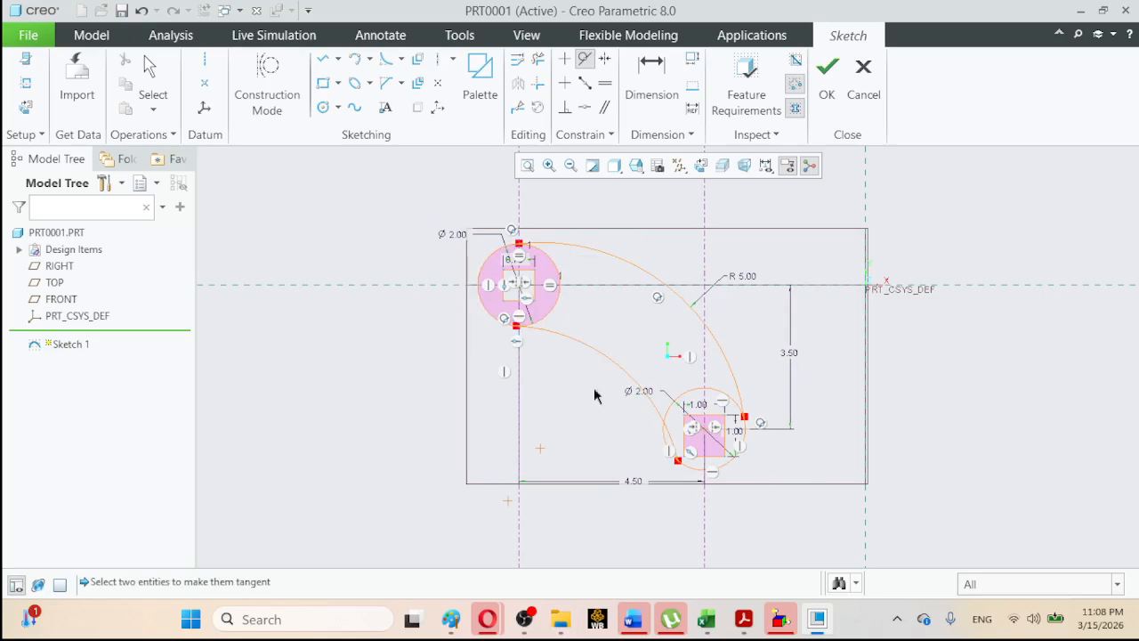
left_click(659, 418)
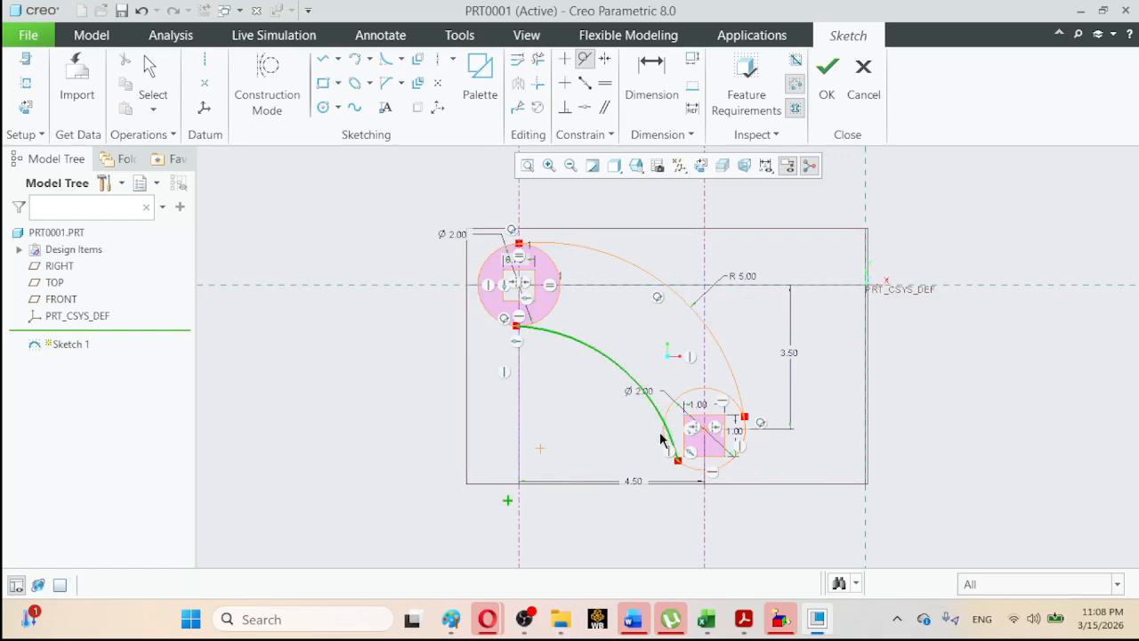
left_click(666, 447)
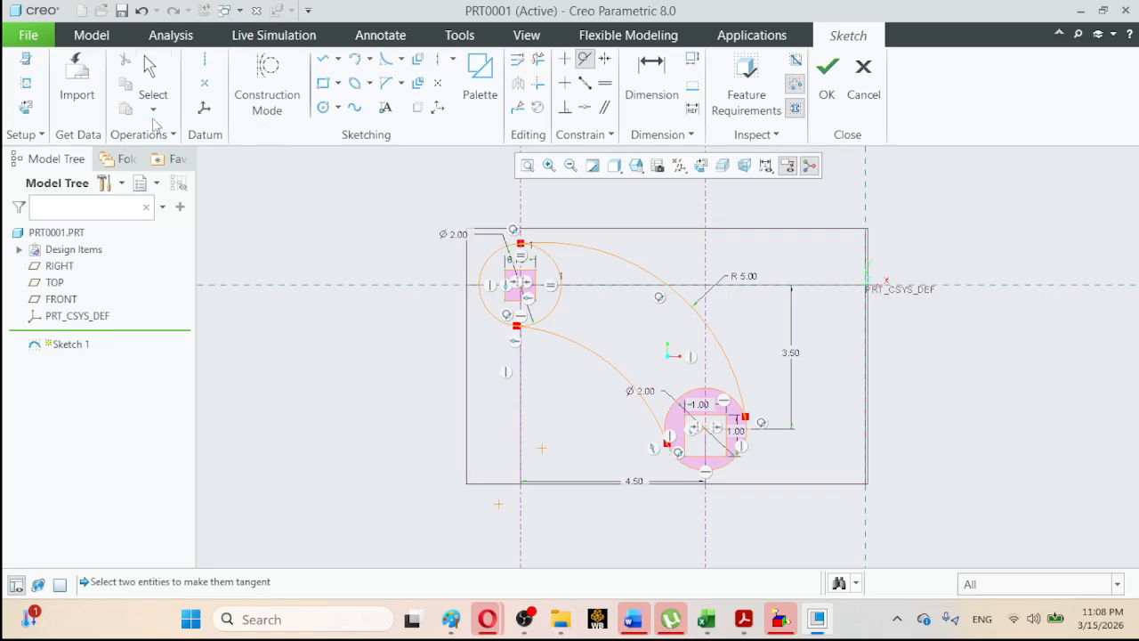
left_click(151, 66)
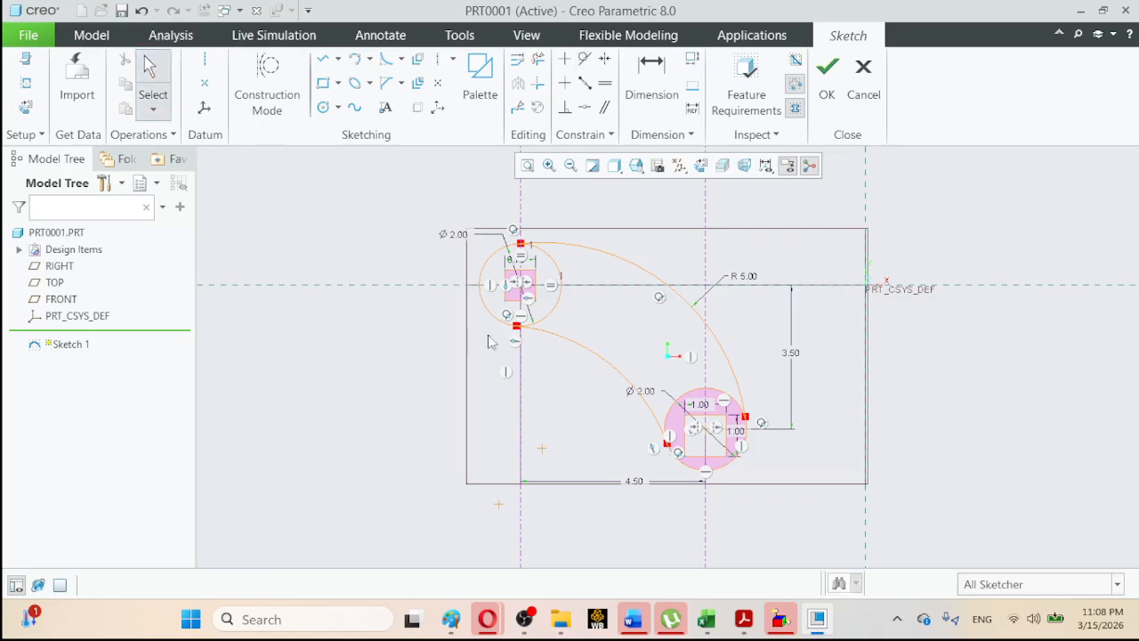
Select the lower connecting arc for dimensioning.
left_click(613, 373)
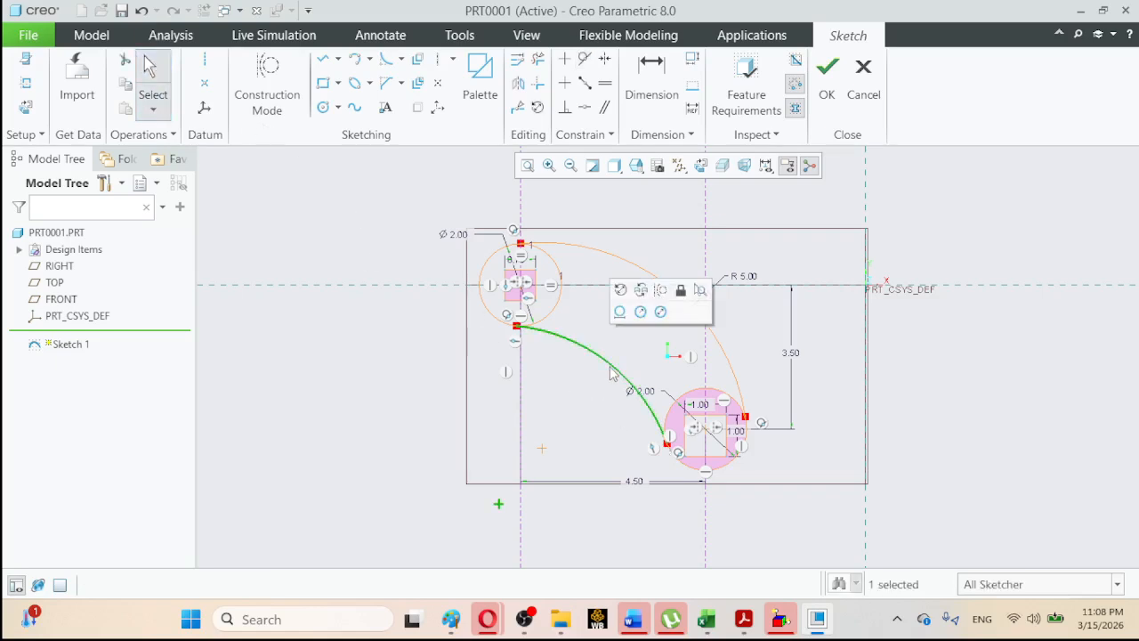
Add a radius dimension of 4.00 to the lower arc connecting the two circles.
left_click(644, 315)
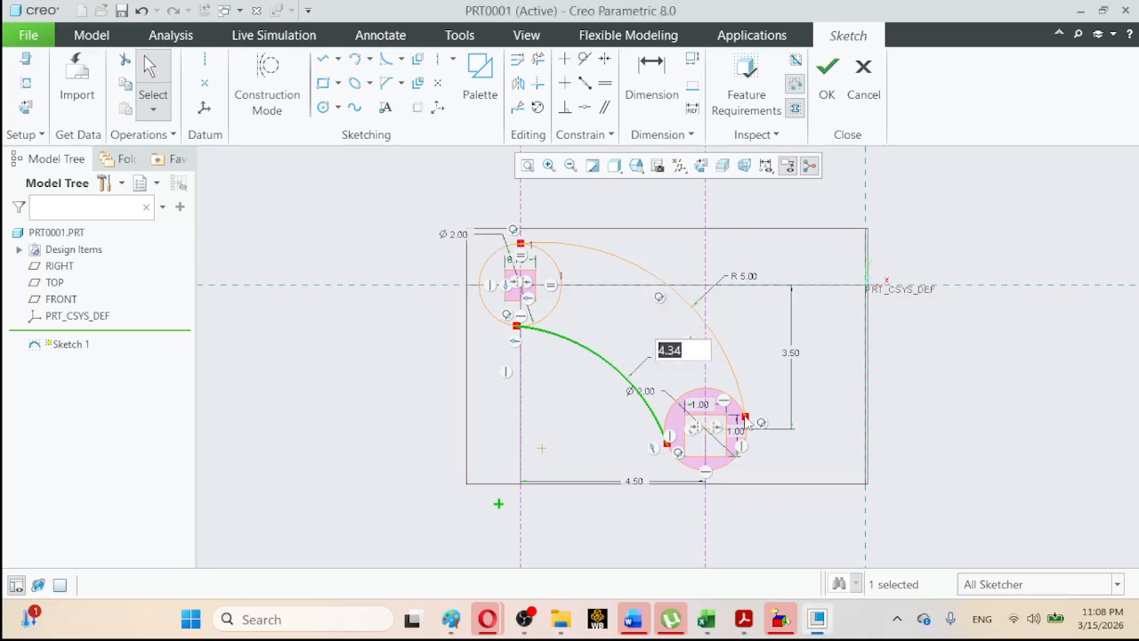
type("4")
key("Return")
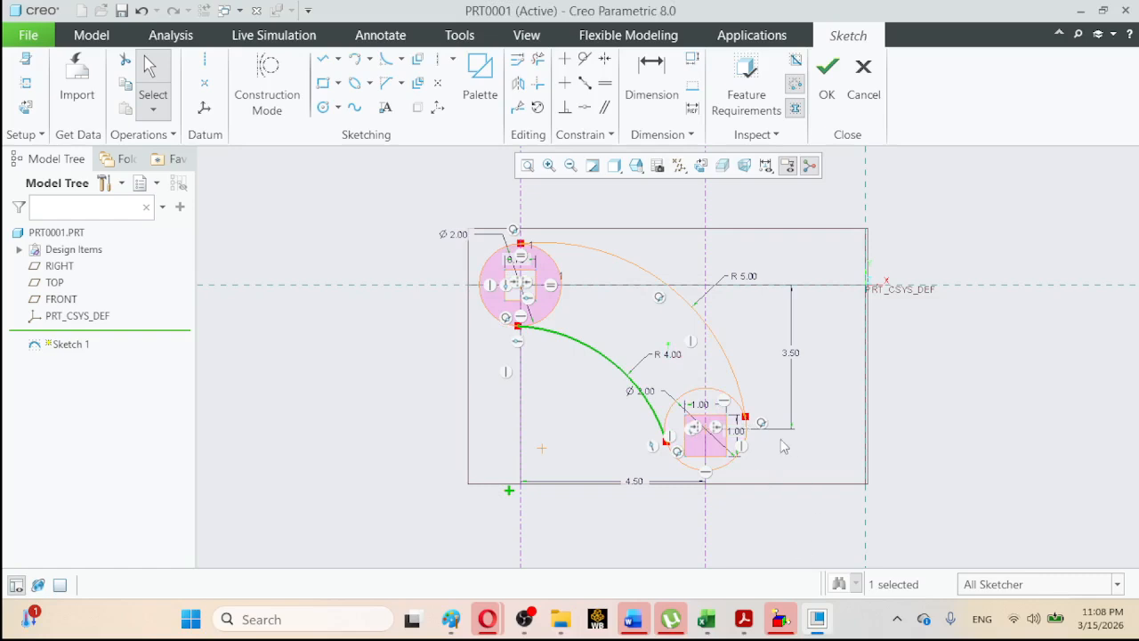
Check the profile against the EX2-14 drawing in the PDF, return to Creo and finish the sketch.
left_click(744, 620)
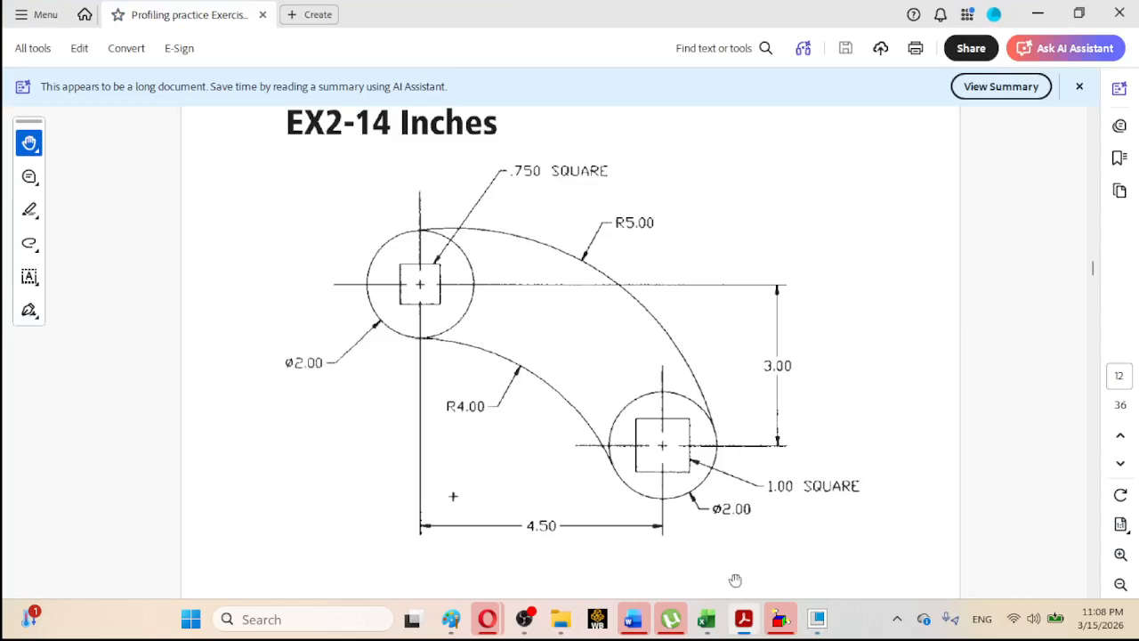
left_click(740, 619)
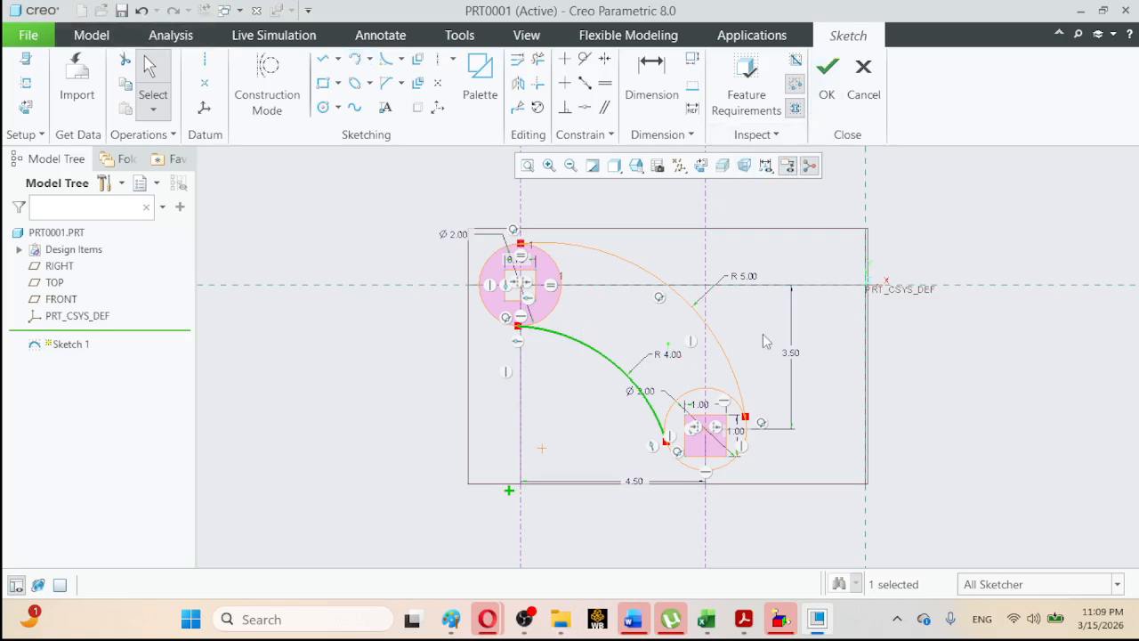
left_click(827, 93)
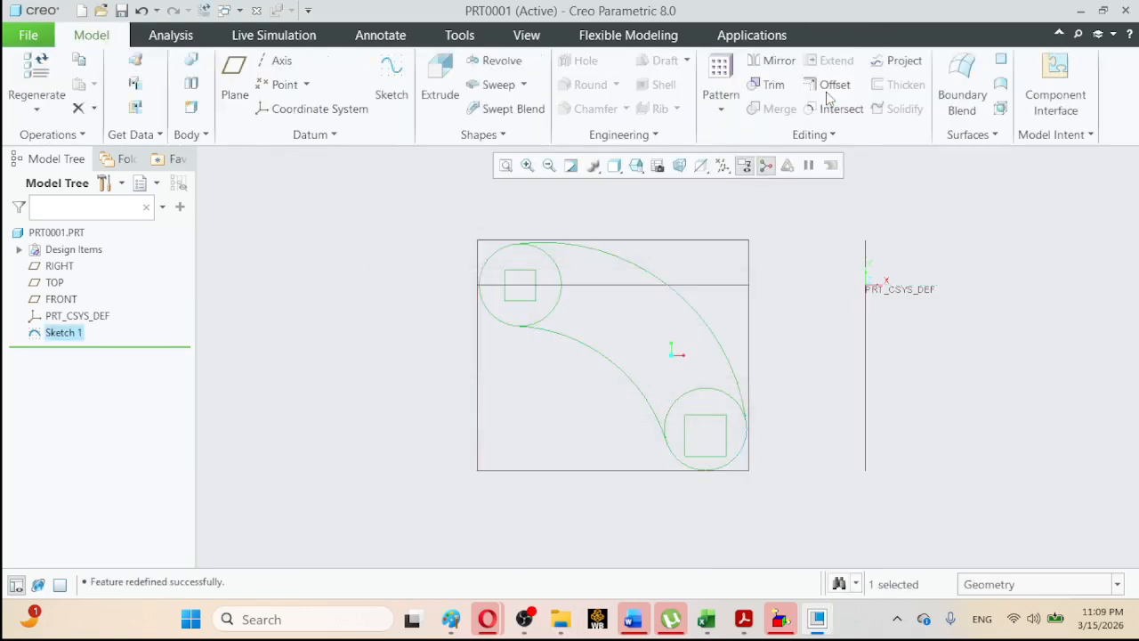
left_click(358, 315)
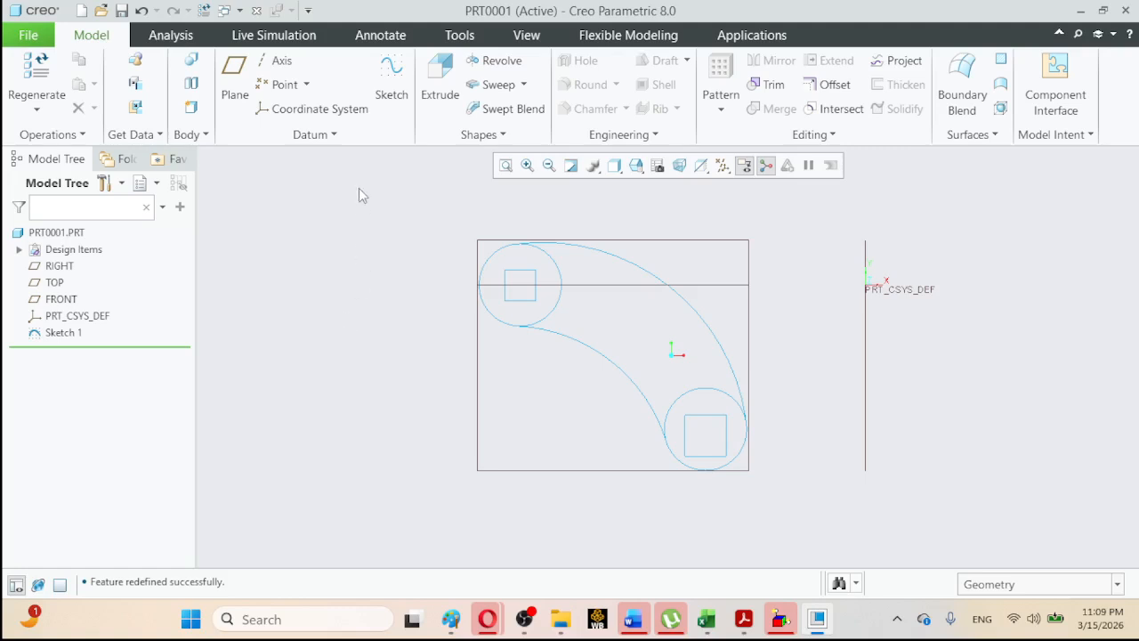
Start a solid Extrude with an internal section sketched on the FRONT plane, using RIGHT as the orientation reference.
left_click(438, 98)
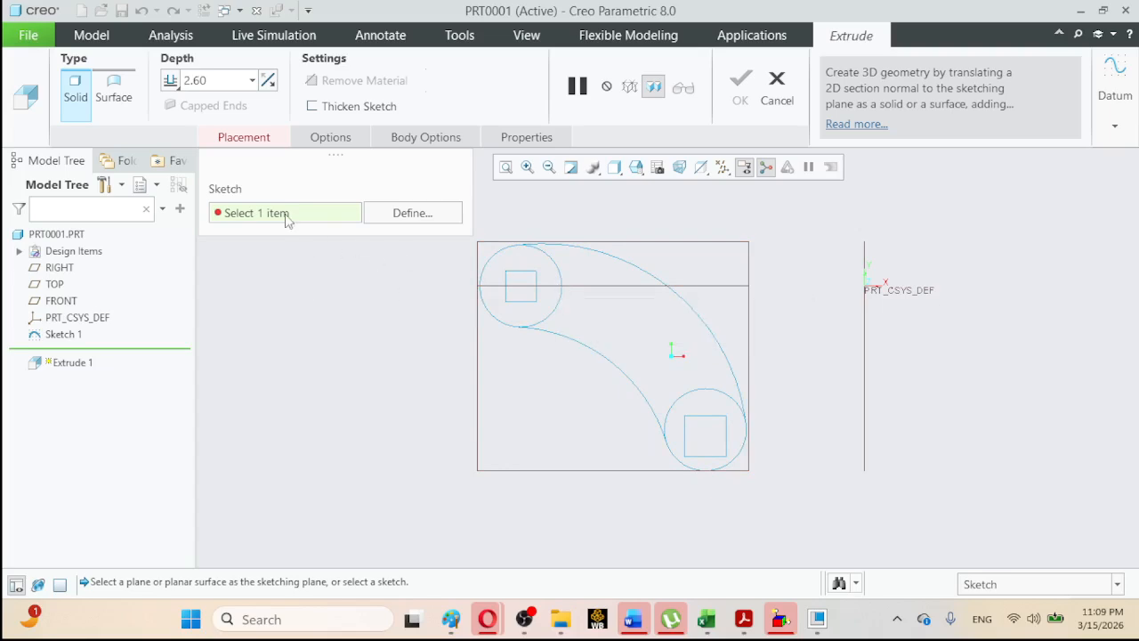
left_click(398, 219)
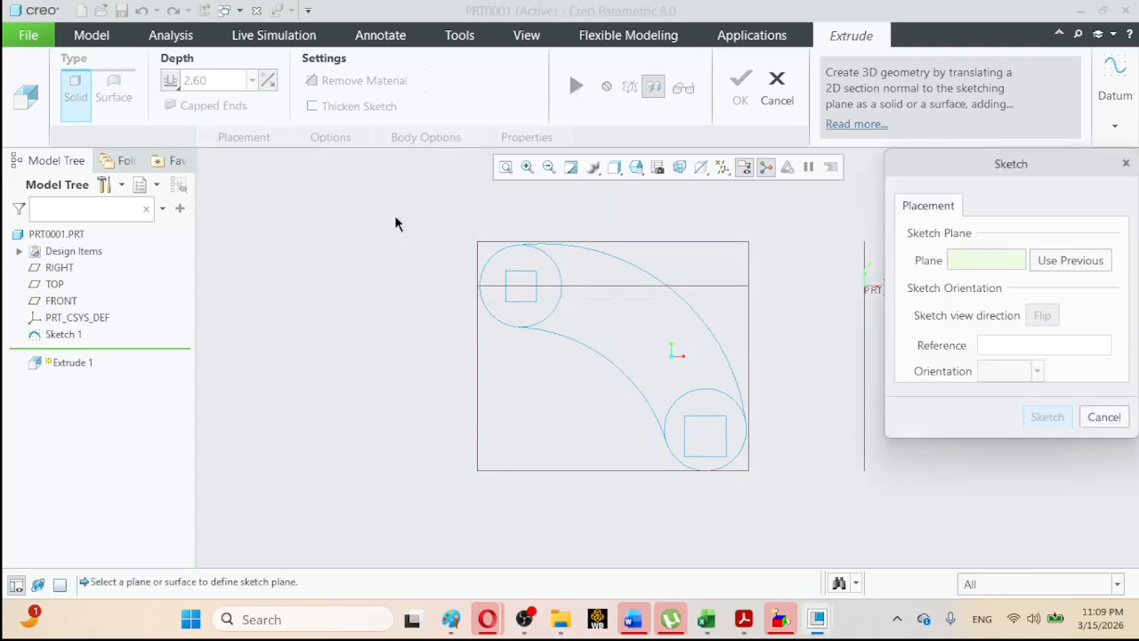
left_click(687, 246)
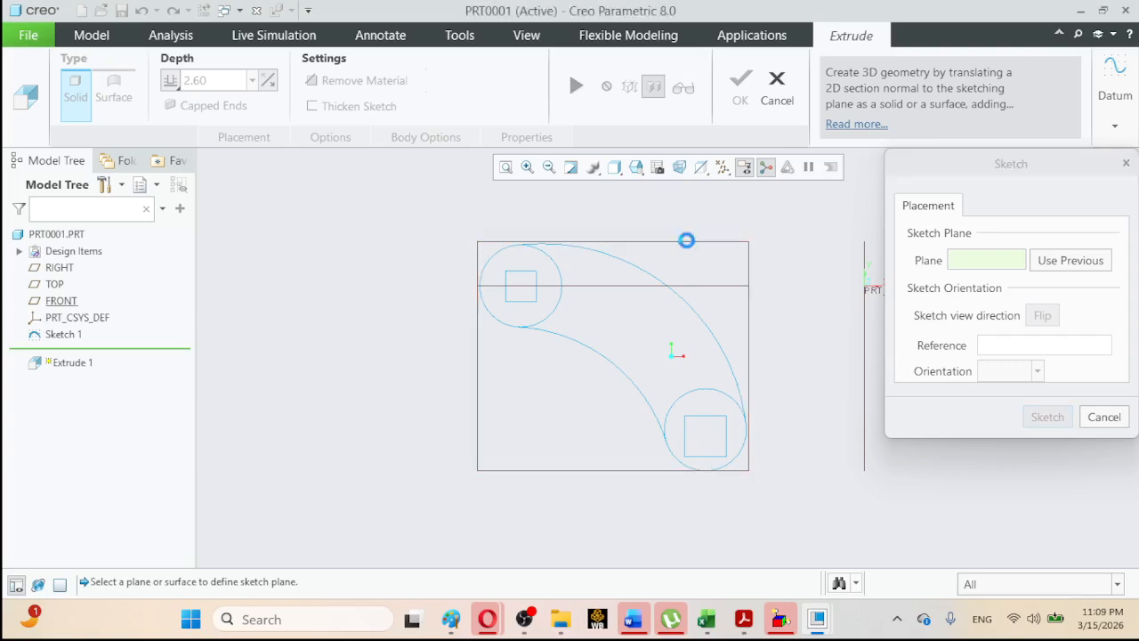
left_click(1047, 417)
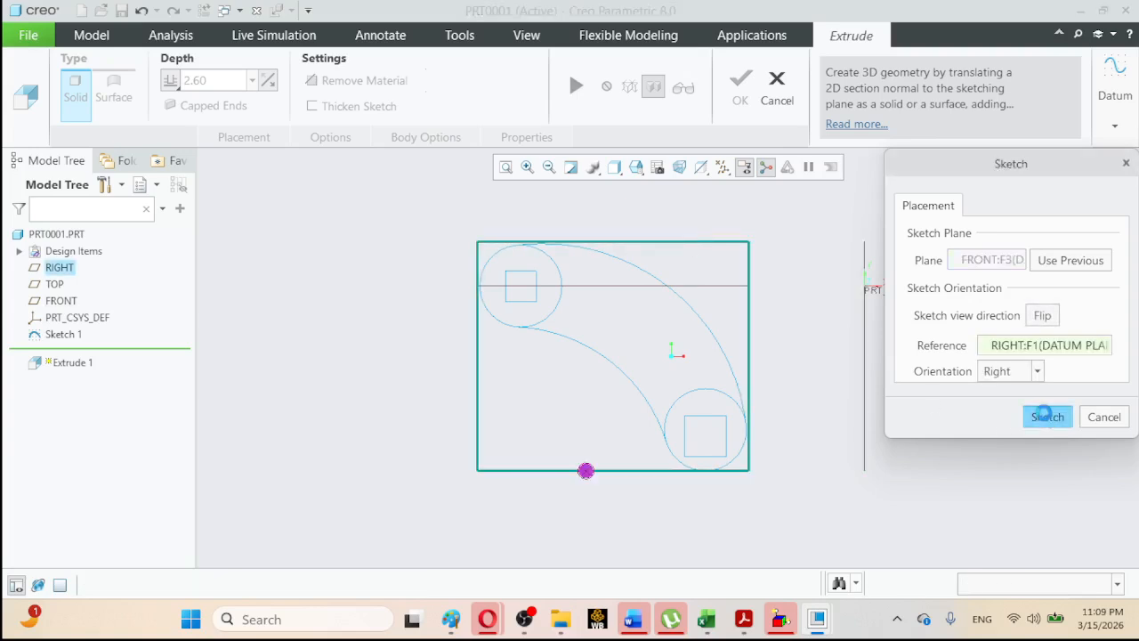
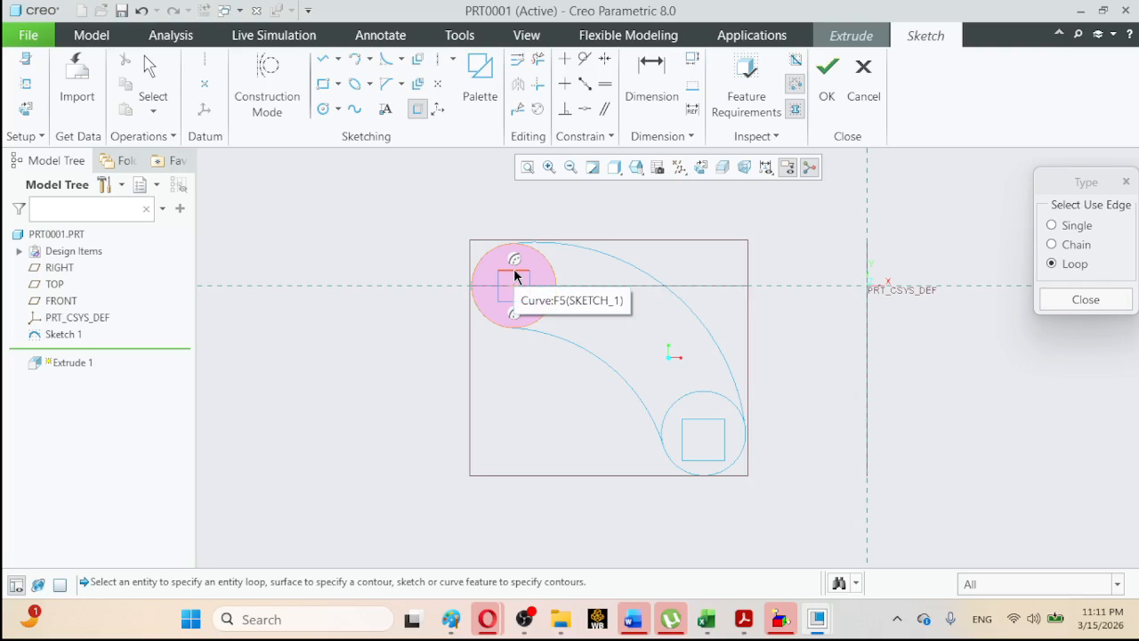
Project the upper square plus the lower circle and its square as loops into the section, and finish the section.
left_click(515, 276)
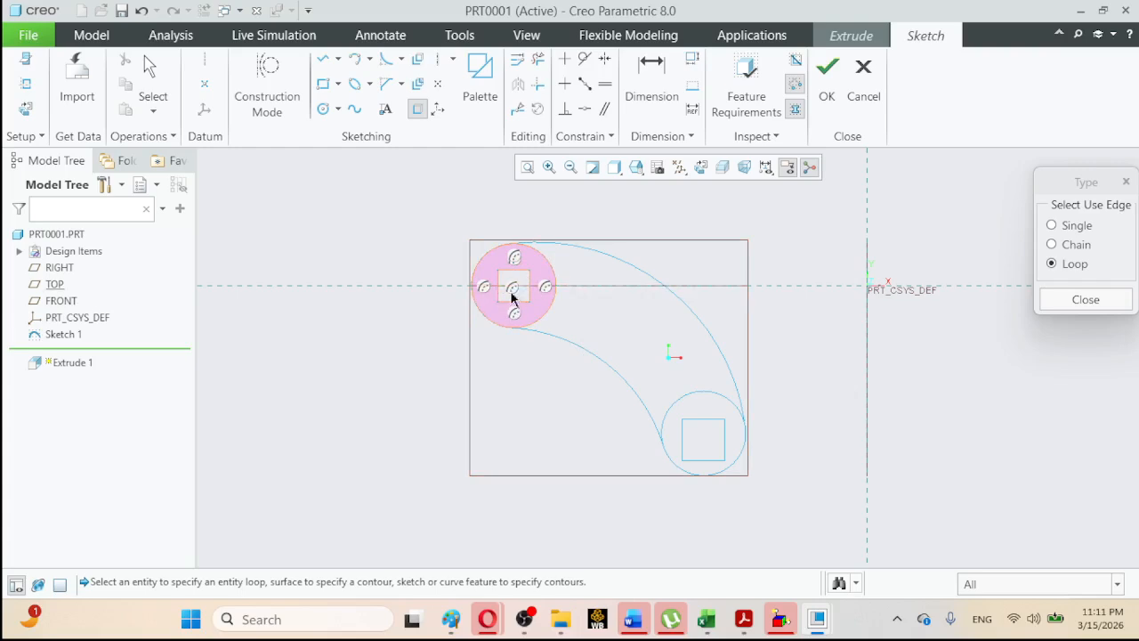
left_click(713, 401)
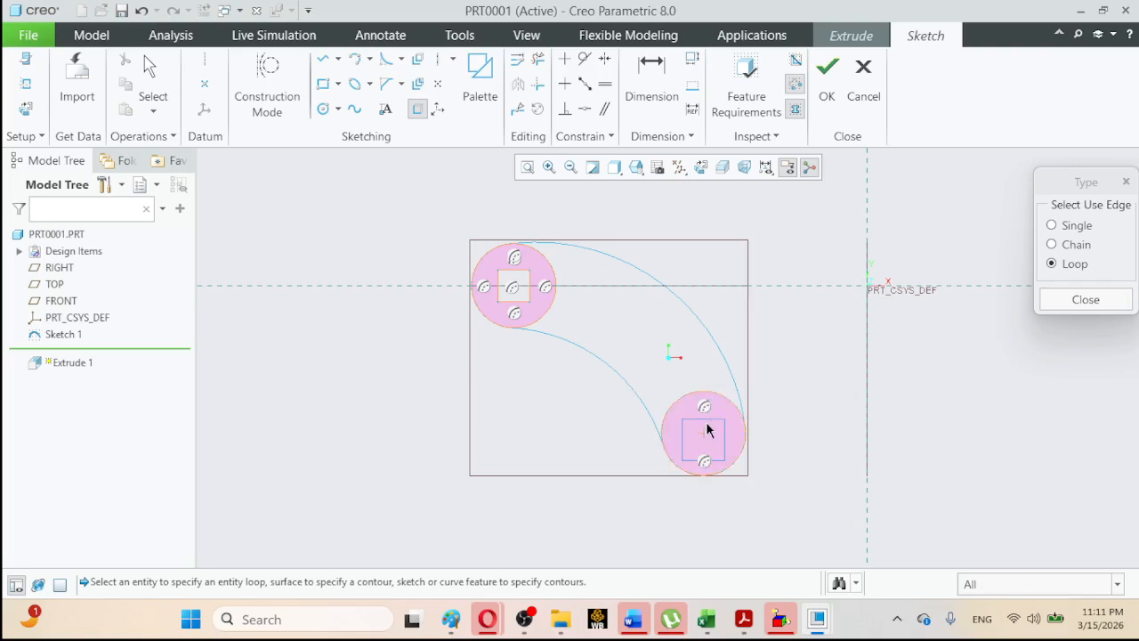
left_click(707, 429)
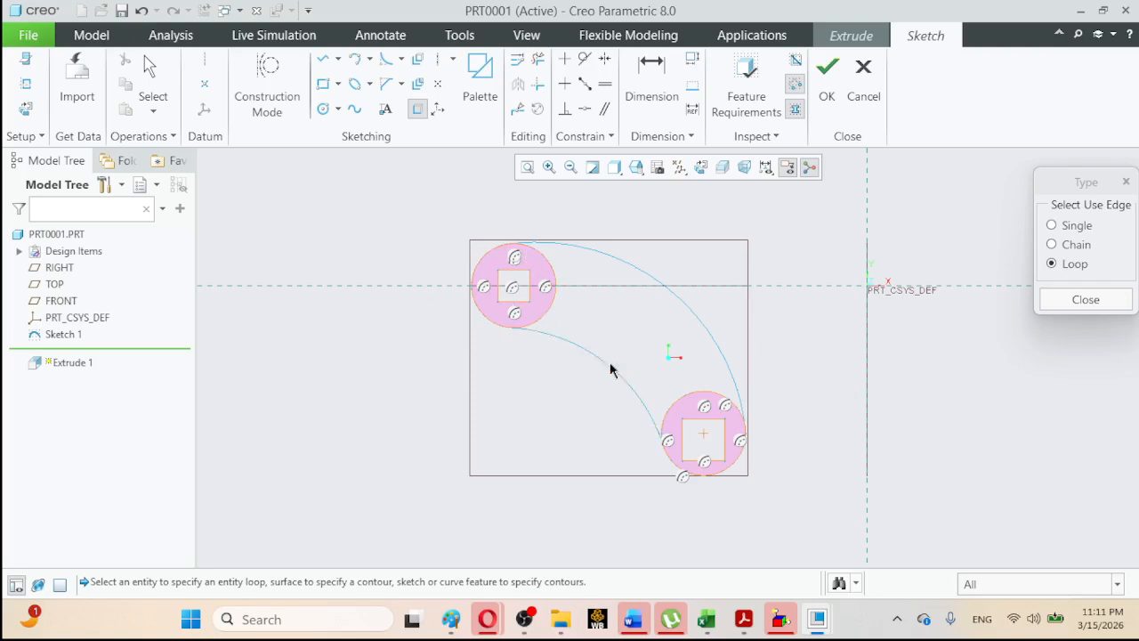
left_click(1076, 304)
left_click(819, 73)
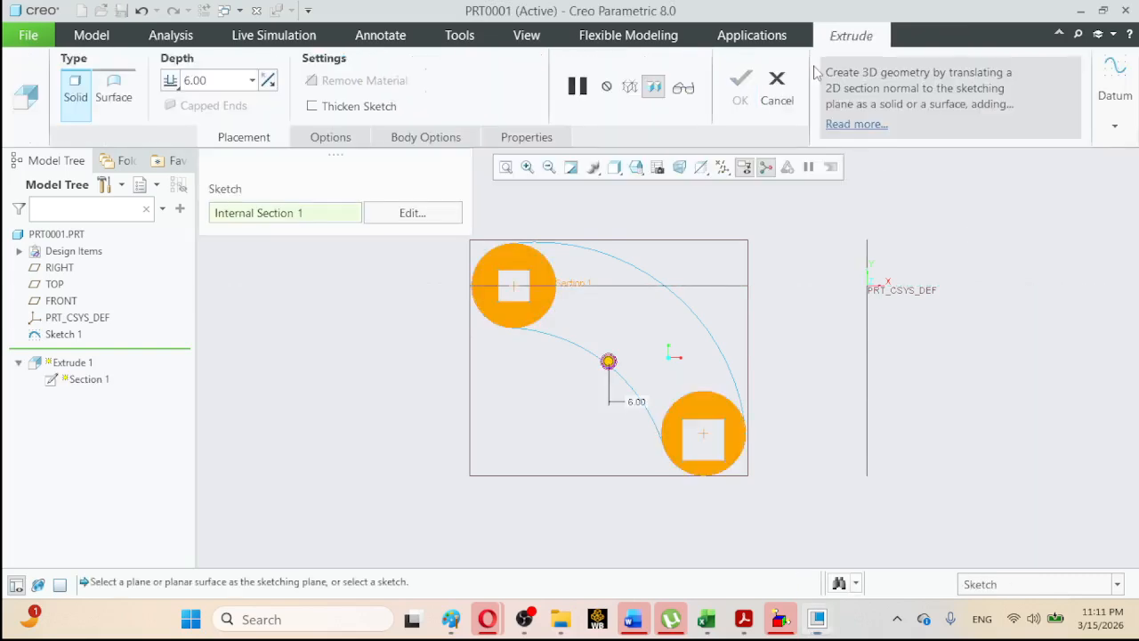
Extrude the two circular ends with square holes symmetrically to a depth of 0.5.
left_click(637, 173)
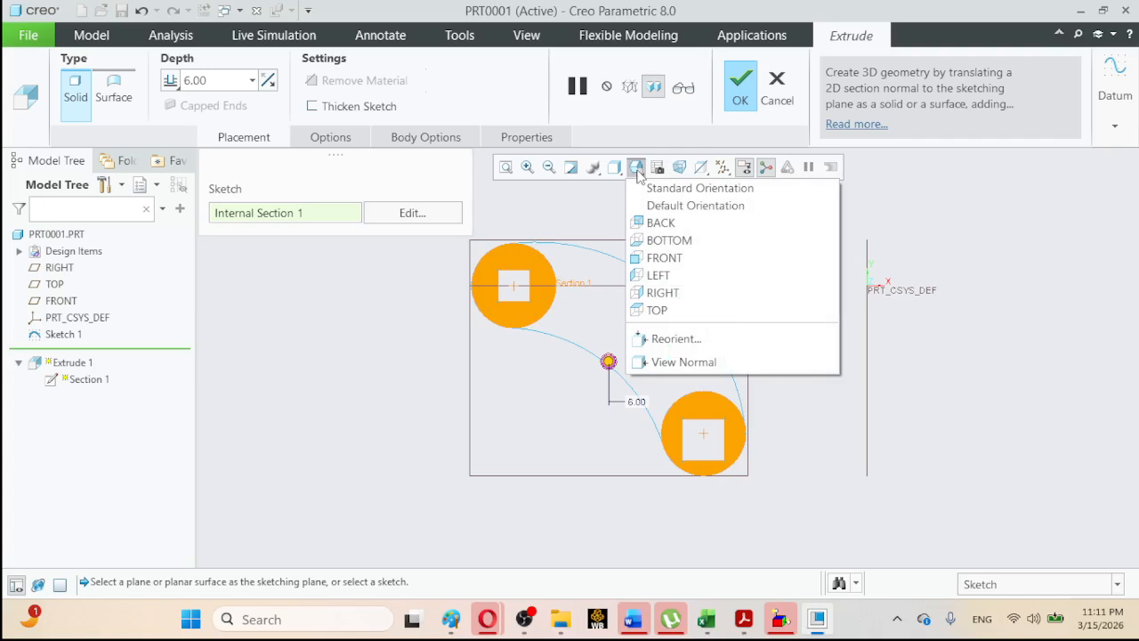
left_click(676, 186)
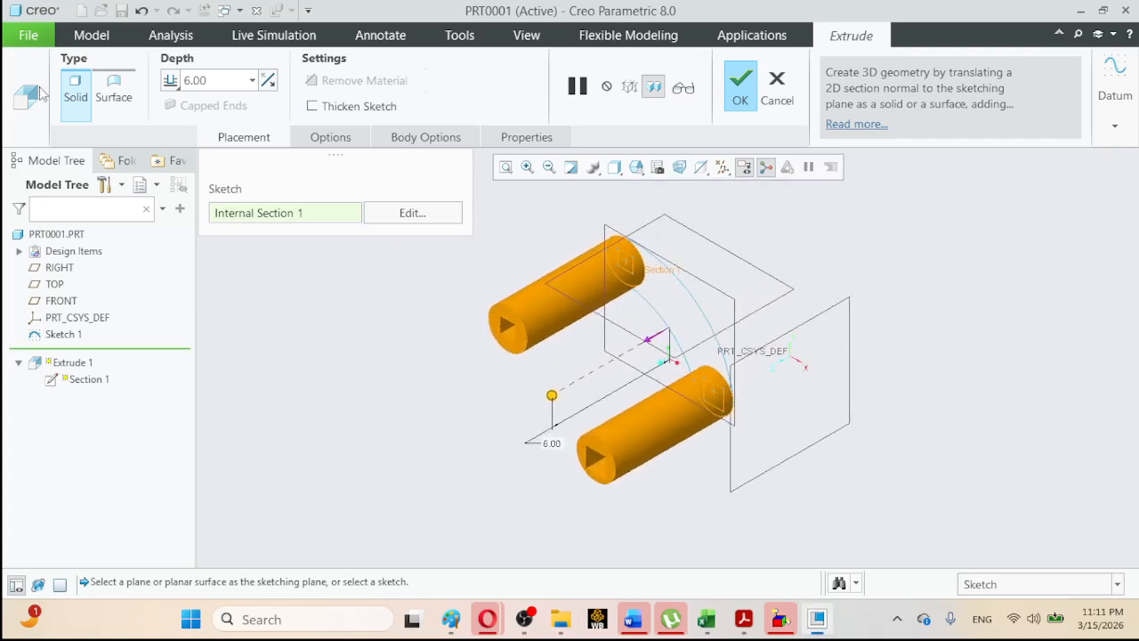
left_click(171, 81)
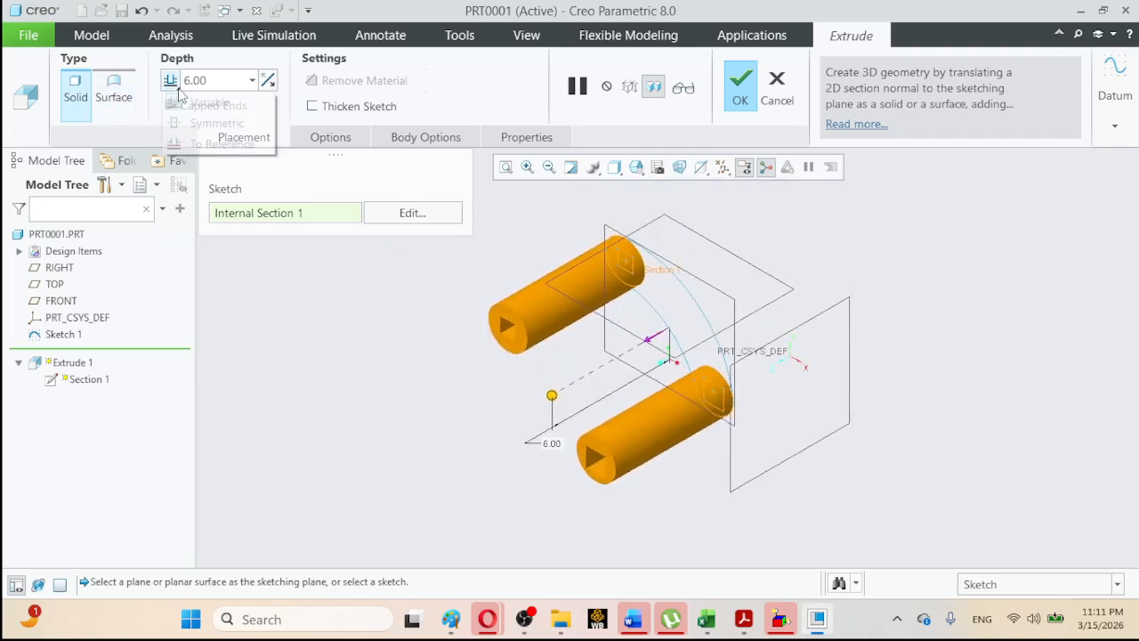
left_click(197, 122)
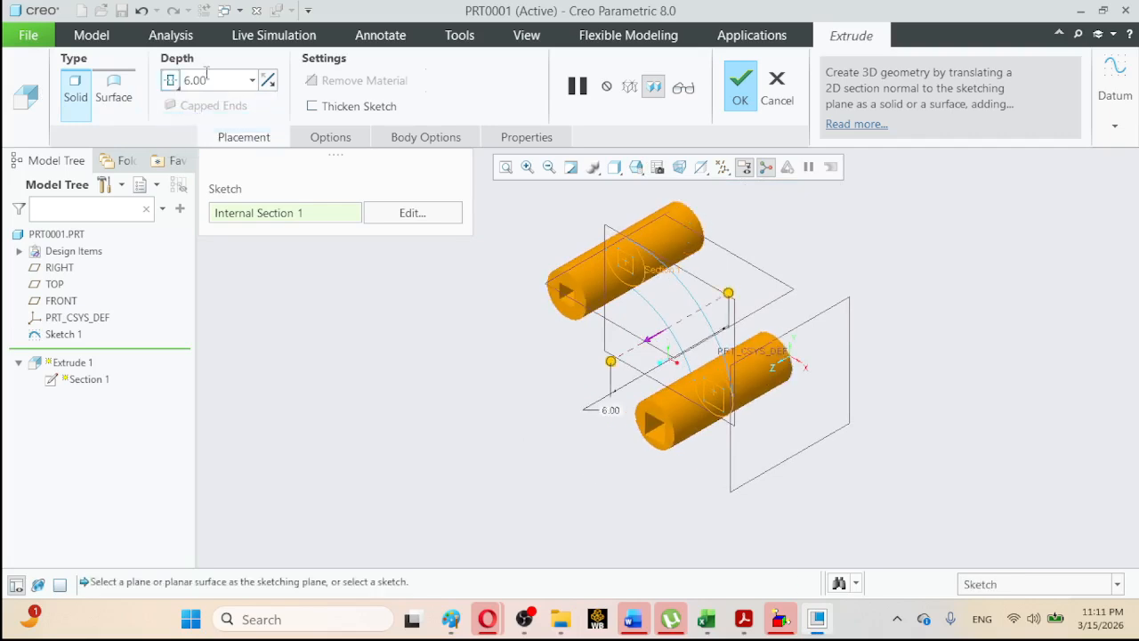
double_click(210, 82)
key("BackSpace")
type(".5")
key("Return")
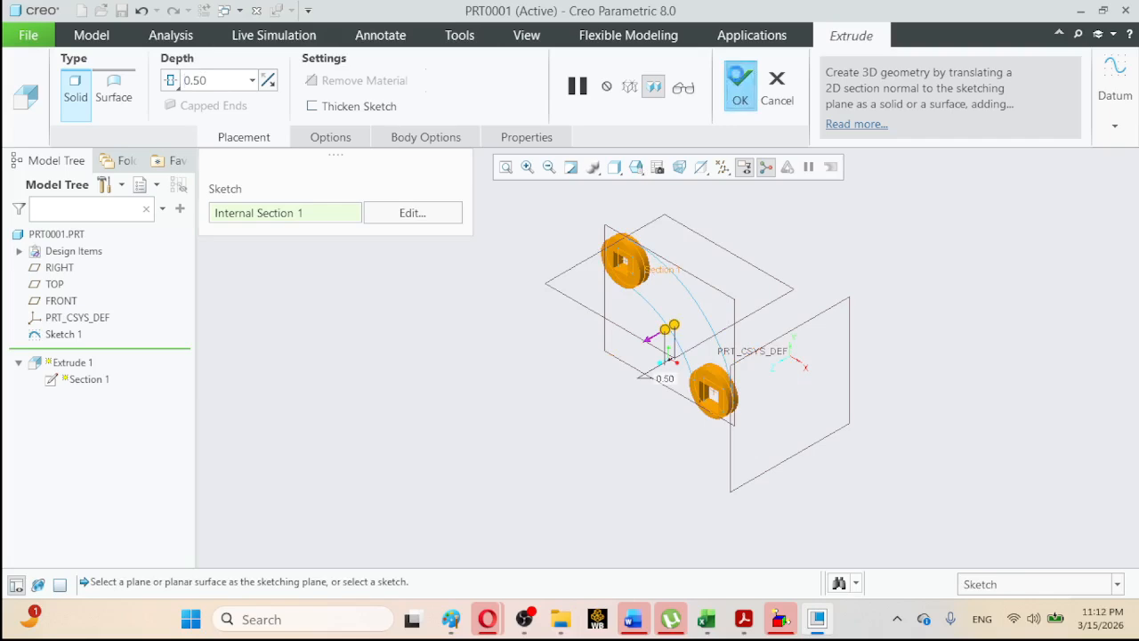
left_click(738, 83)
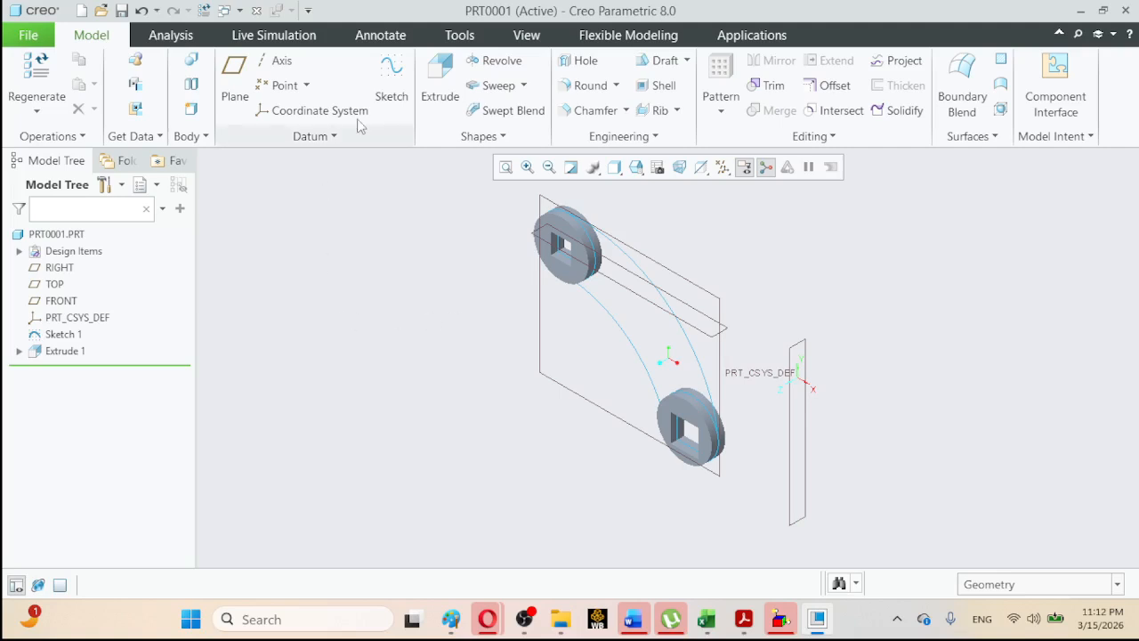
Start a second Extrude with an internal section on the FRONT plane, viewed square to the sketch plane.
left_click(66, 302)
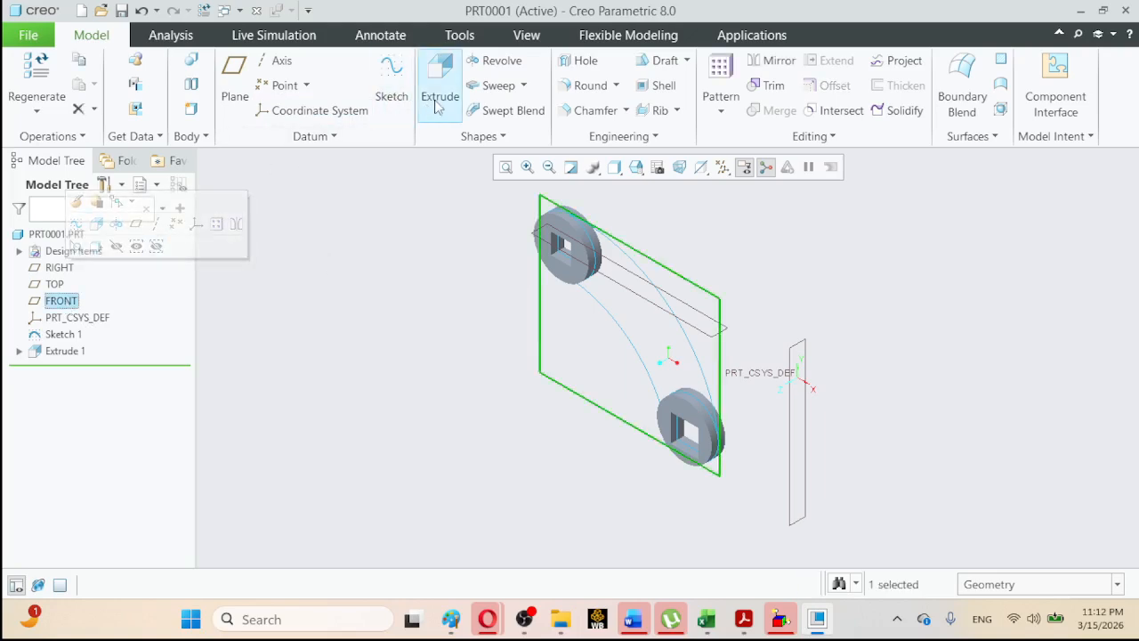
left_click(373, 247)
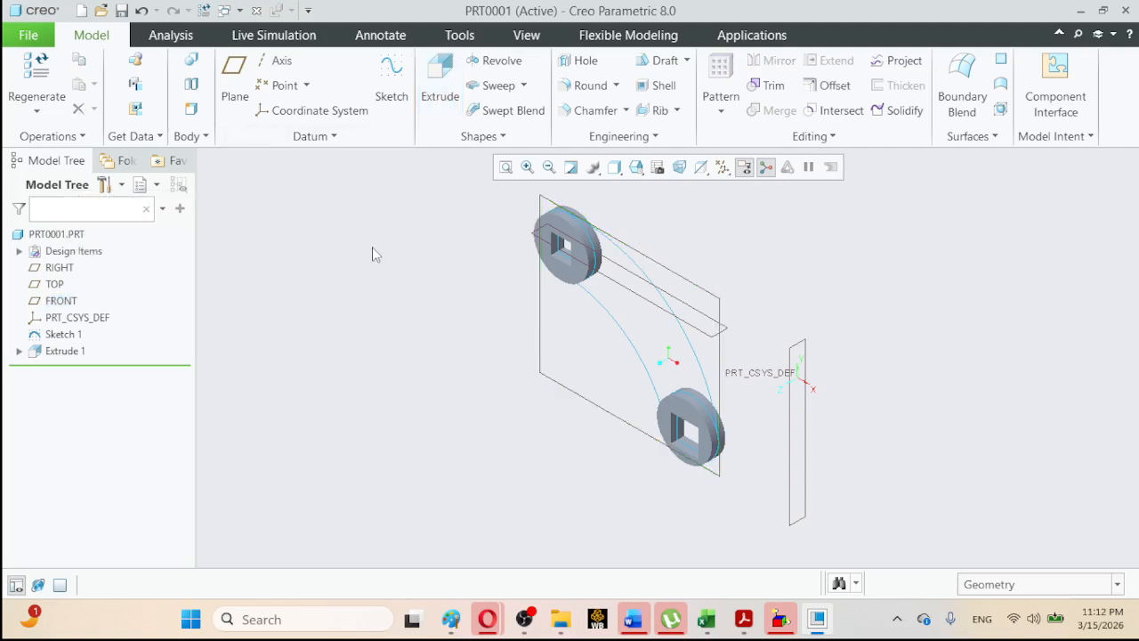
left_click(450, 95)
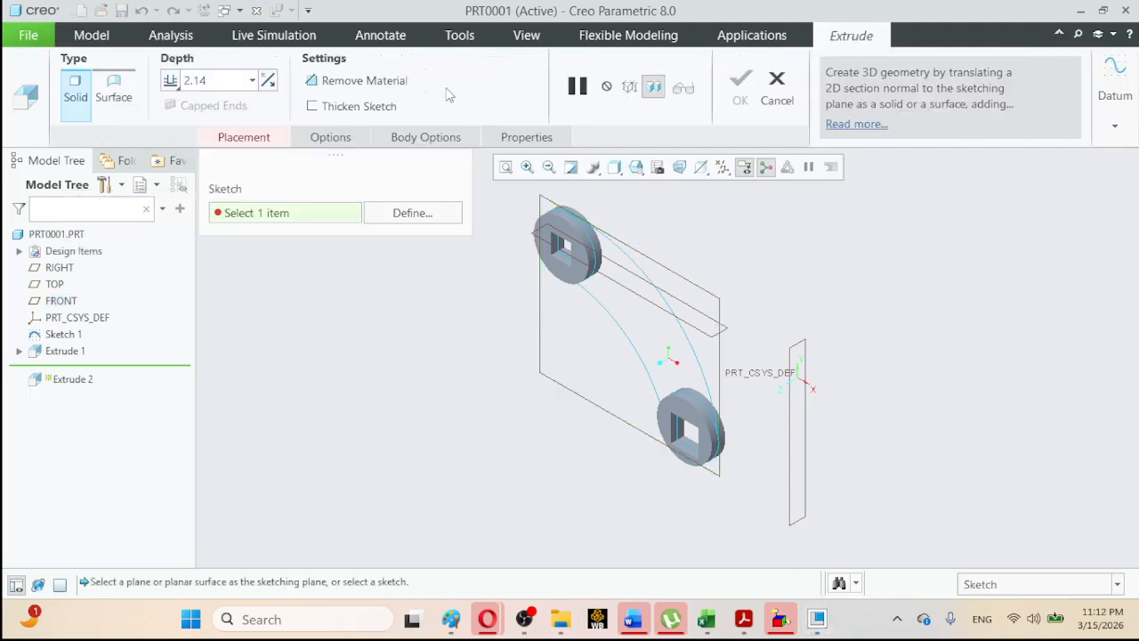
left_click(392, 213)
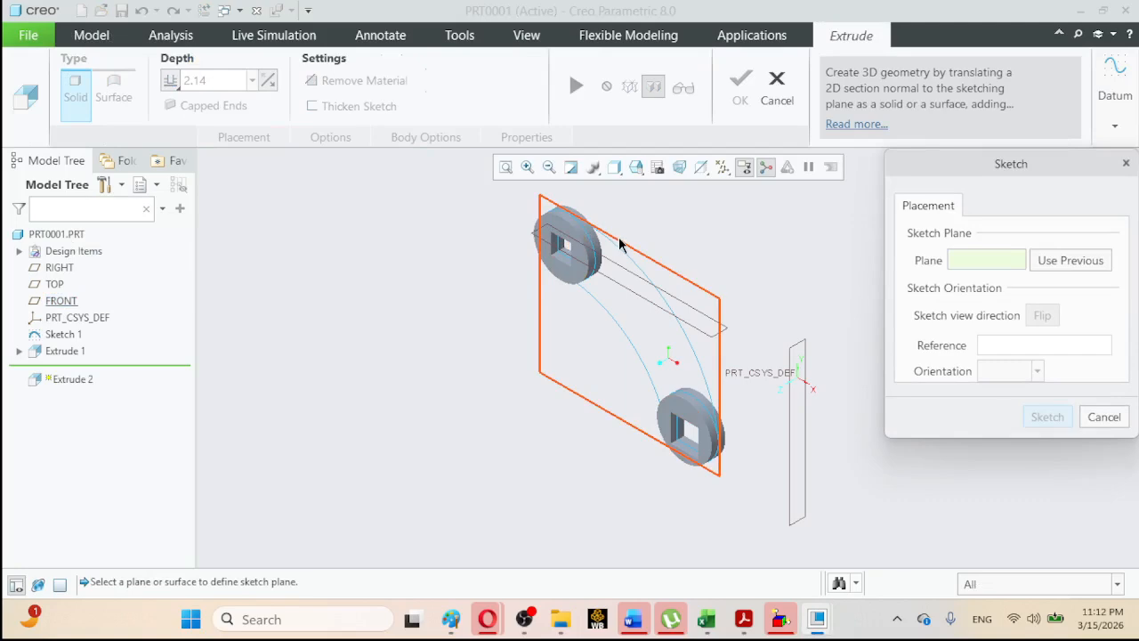
left_click(619, 239)
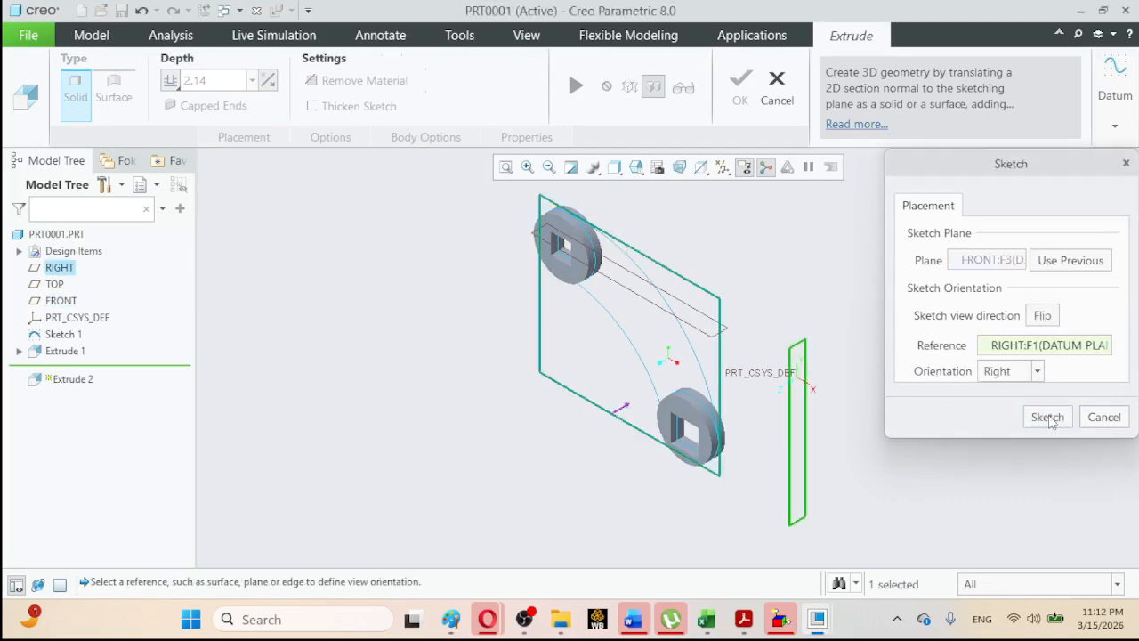
left_click(1048, 417)
left_click(701, 168)
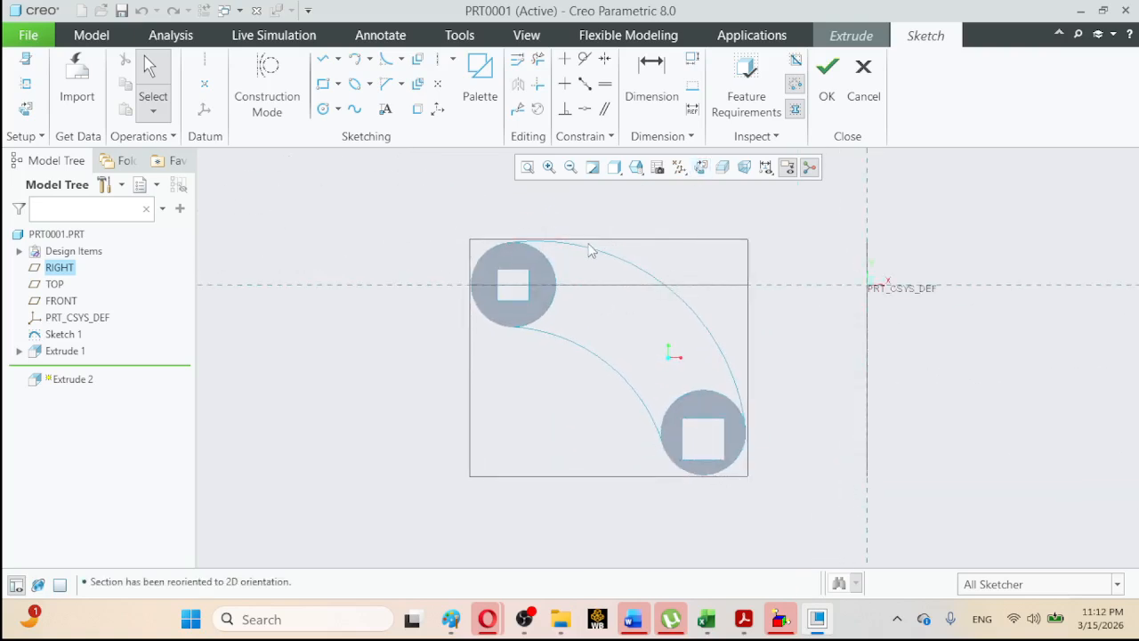
Project both connecting arcs and the full outlines of the upper and lower circles into the section as single edges.
left_click(417, 109)
left_click(690, 317)
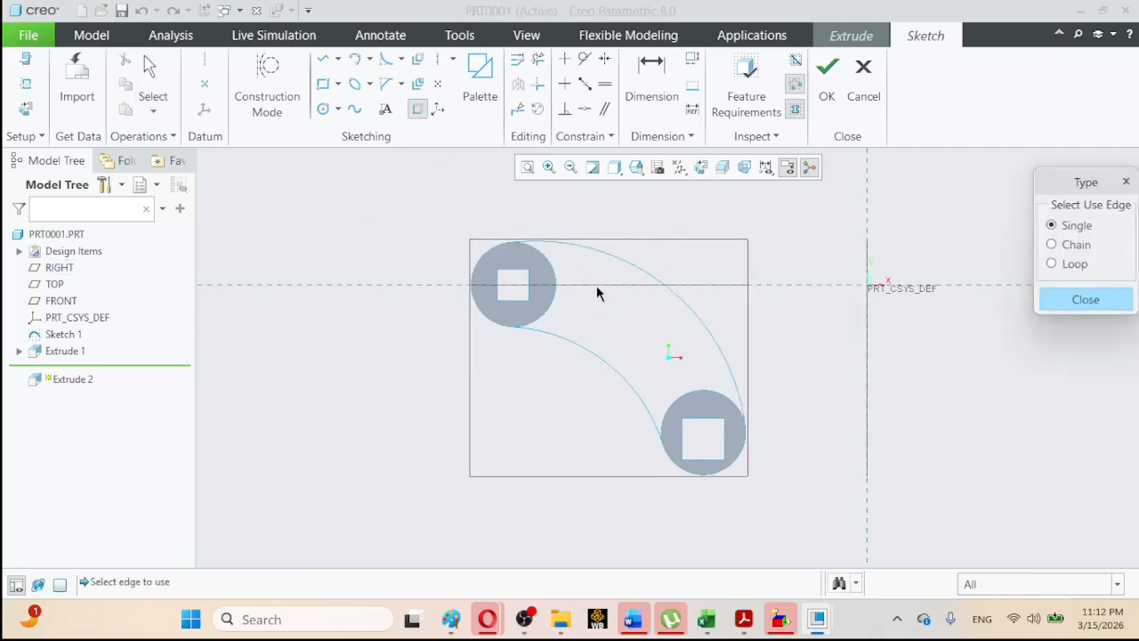
left_click(647, 277)
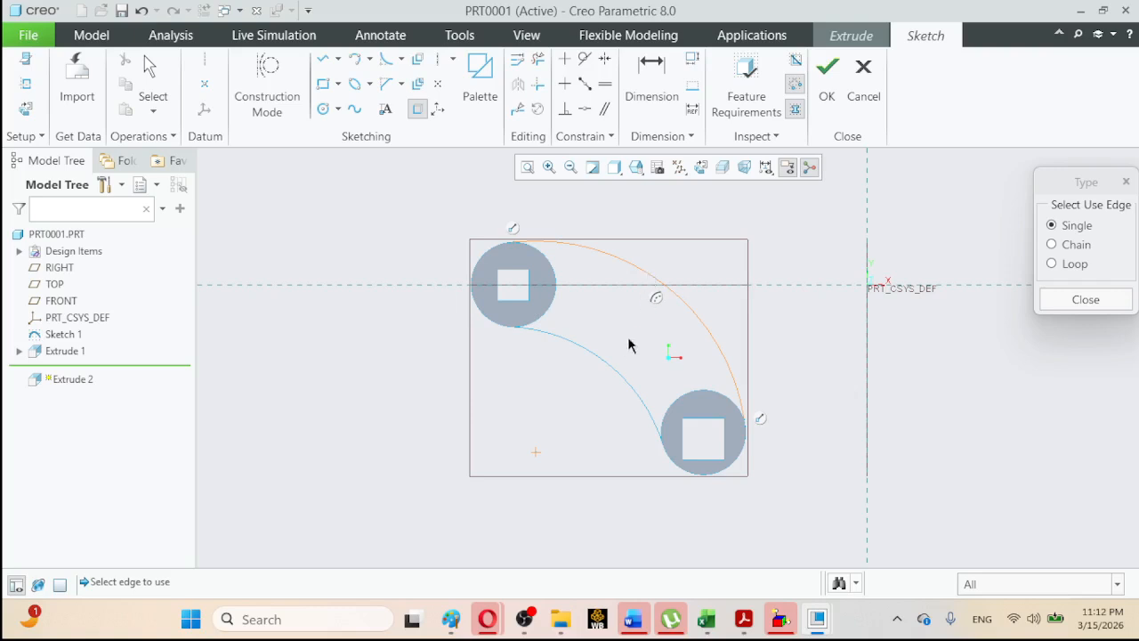
left_click(612, 372)
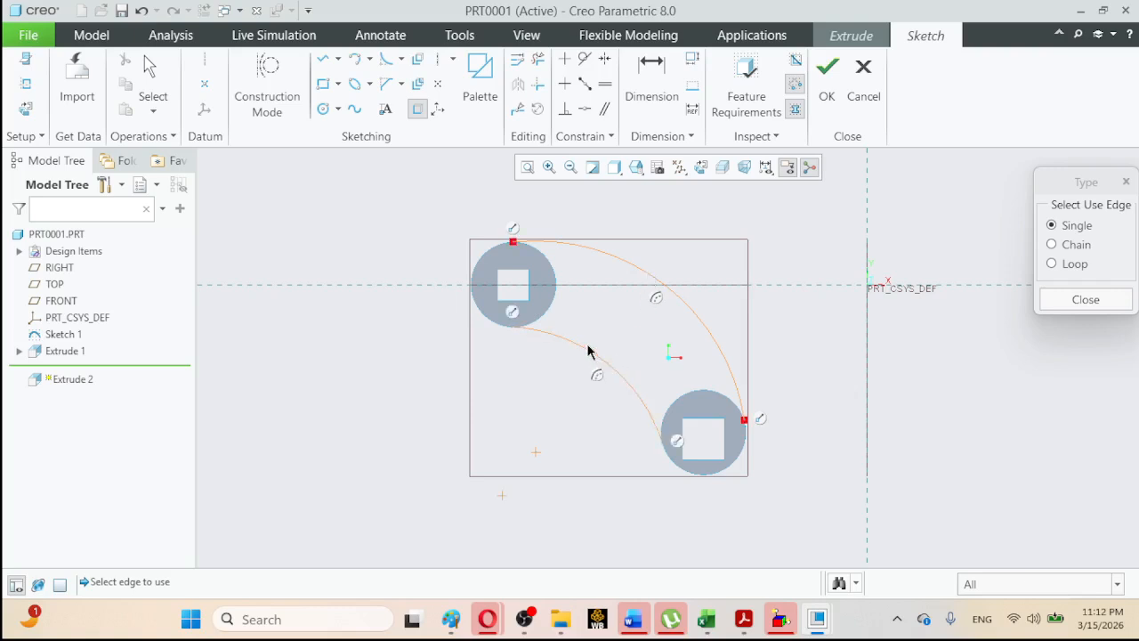
left_click(558, 295)
left_click(557, 281)
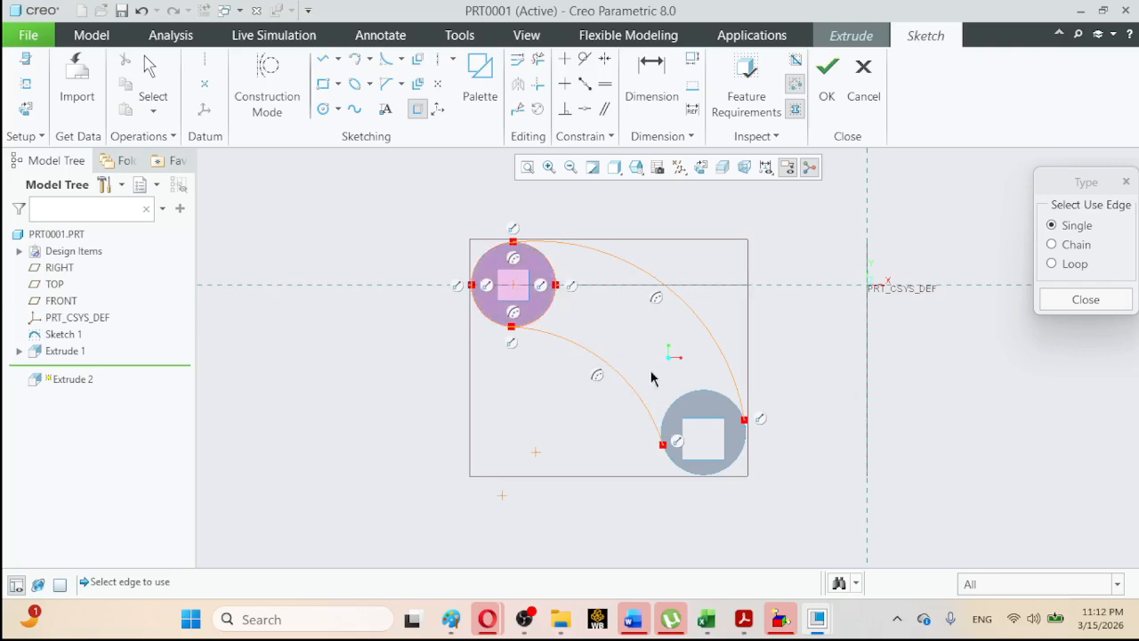
left_click(697, 400)
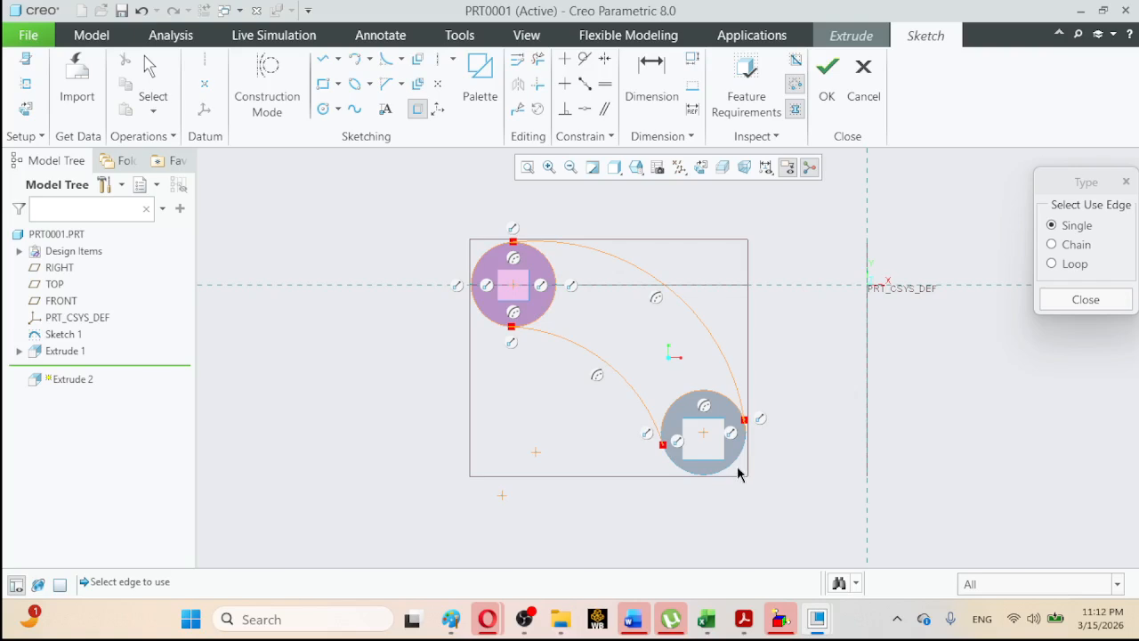
left_click(734, 466)
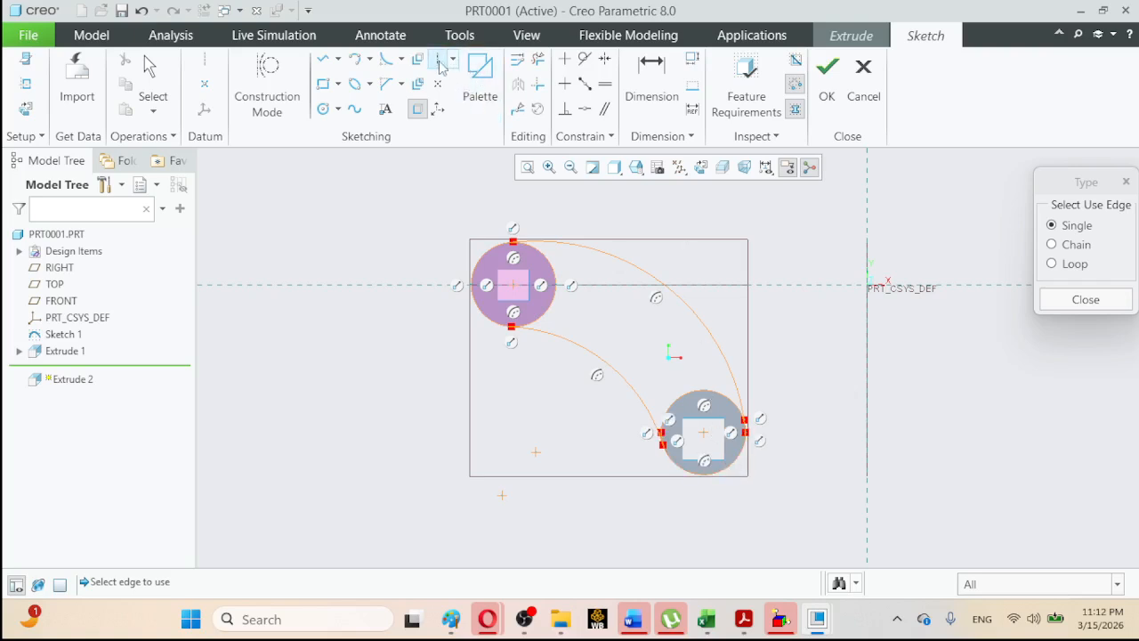
Trim away the left side of the upper circle outside the two connecting arcs with Delete Segment.
left_click(538, 58)
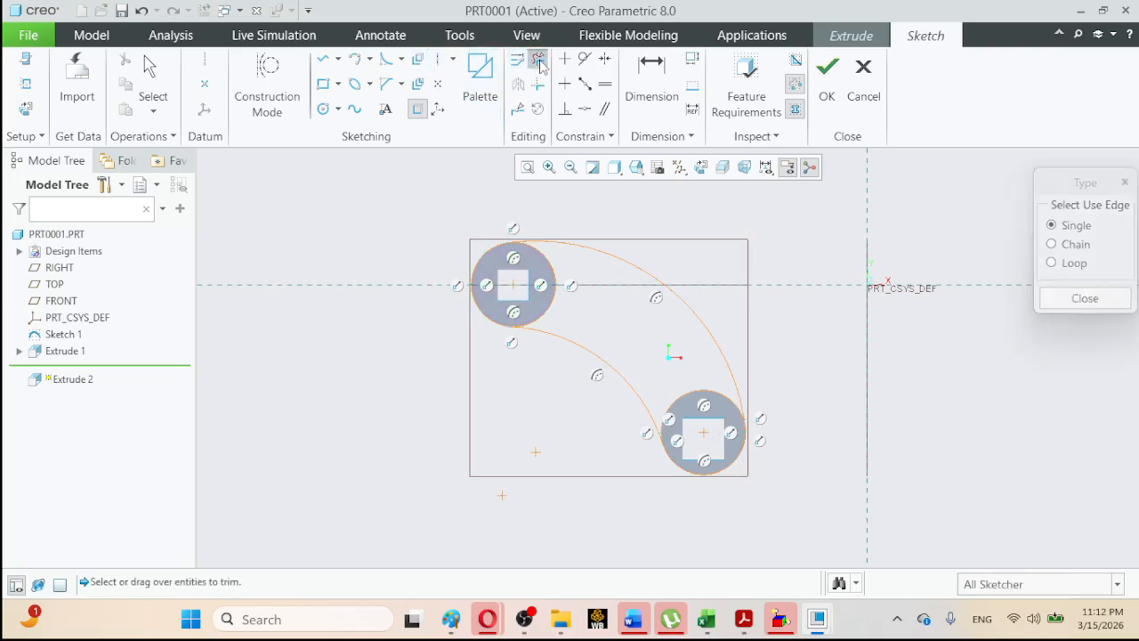
left_click(495, 258)
left_click(475, 307)
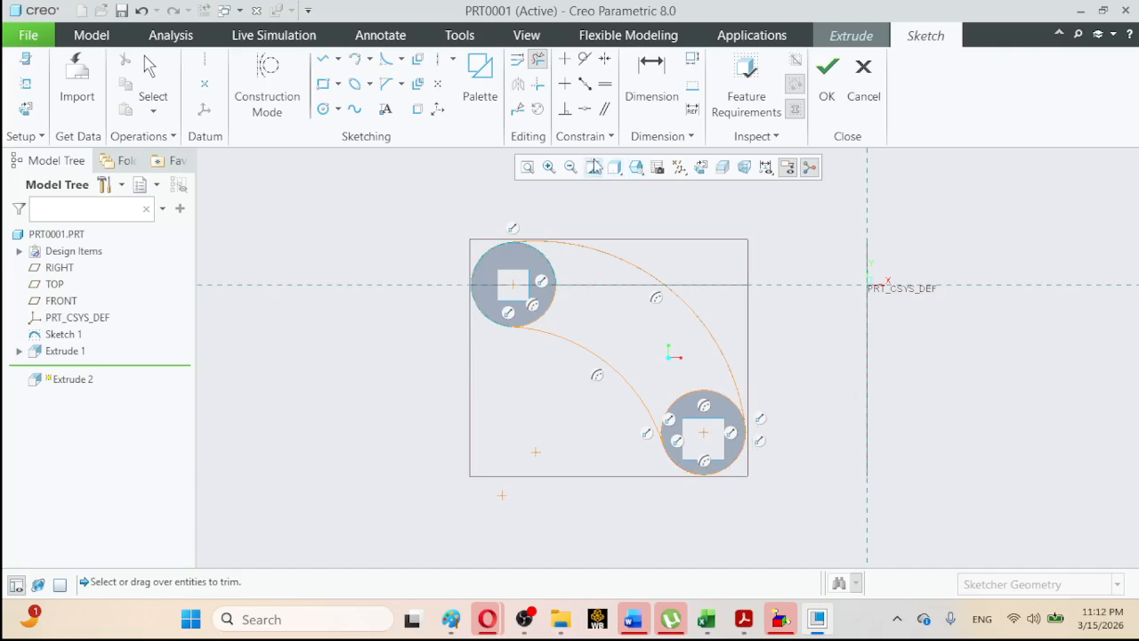
Try trimming away the upper half of the lower circle, and undo that trim.
left_click(555, 173)
left_click(639, 363)
left_click(767, 490)
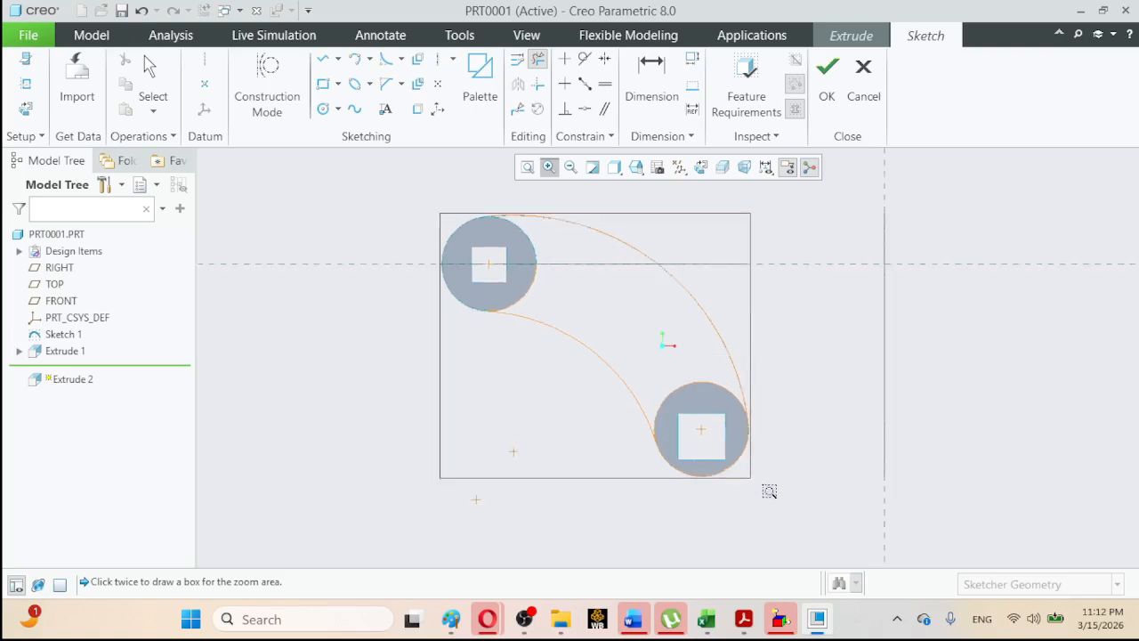
middle_click(526, 232)
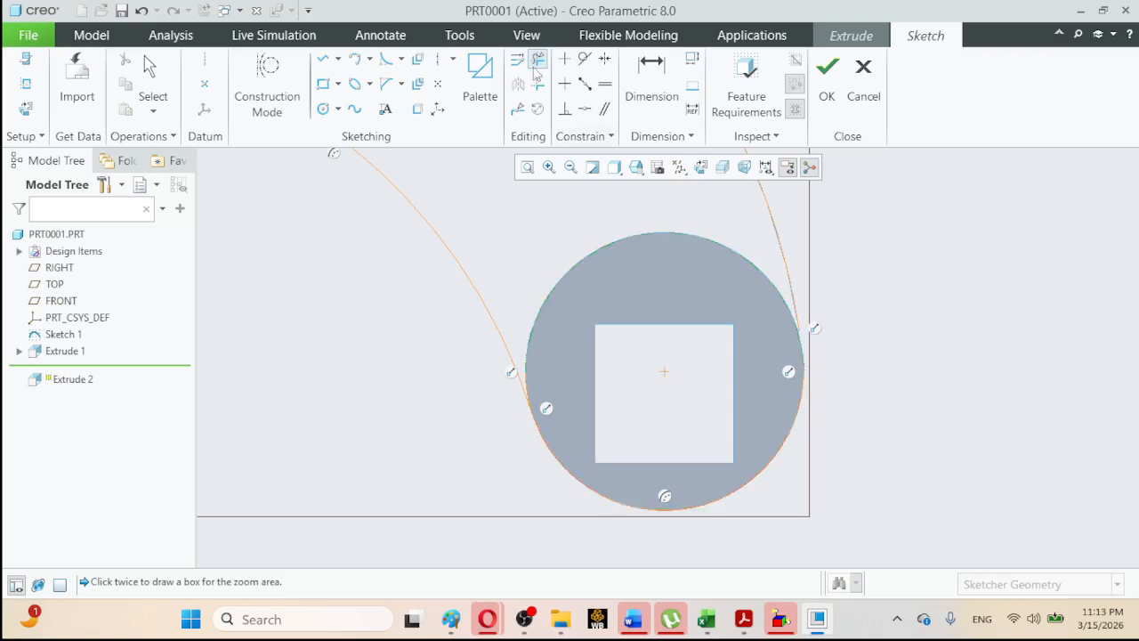
left_click(149, 66)
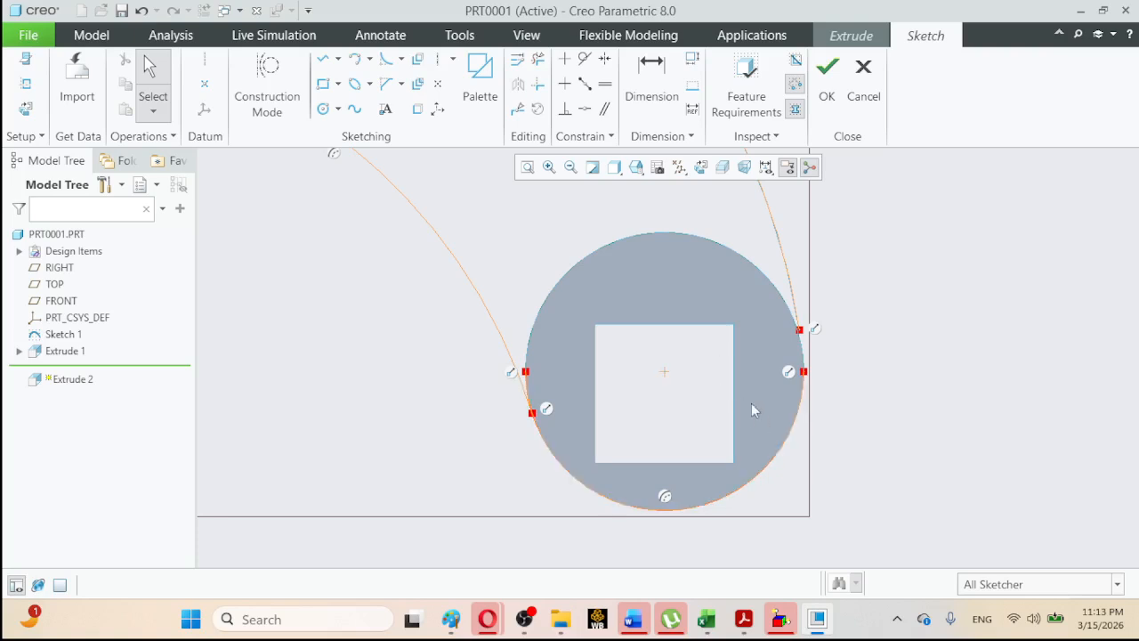
left_click(141, 11)
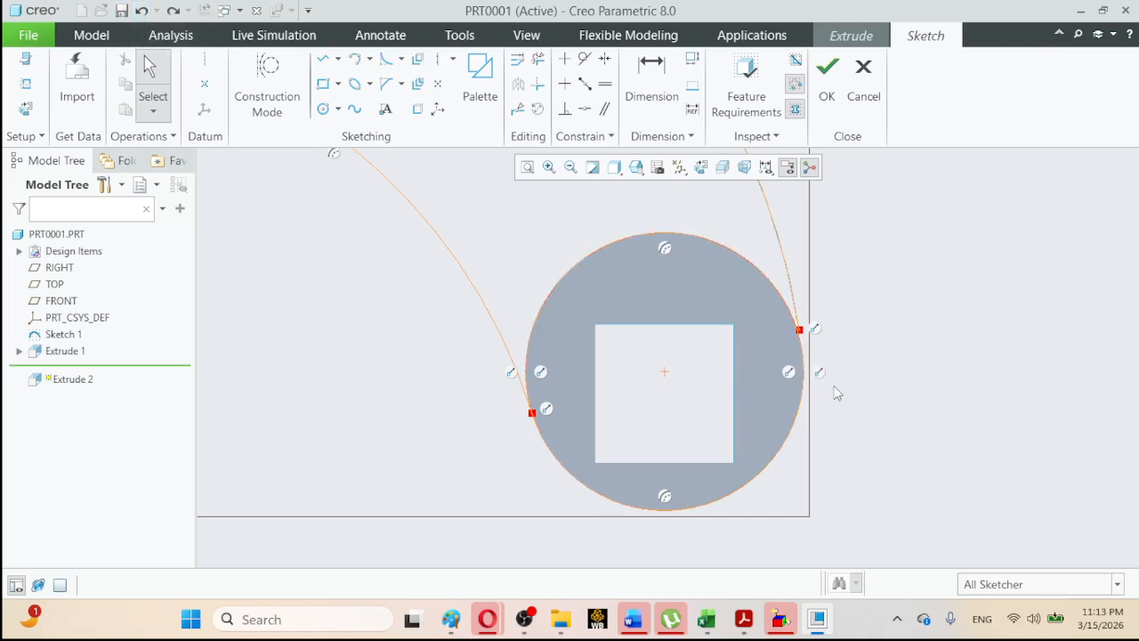
Try to make the outer connecting arc tangent to the lower circle.
left_click(585, 60)
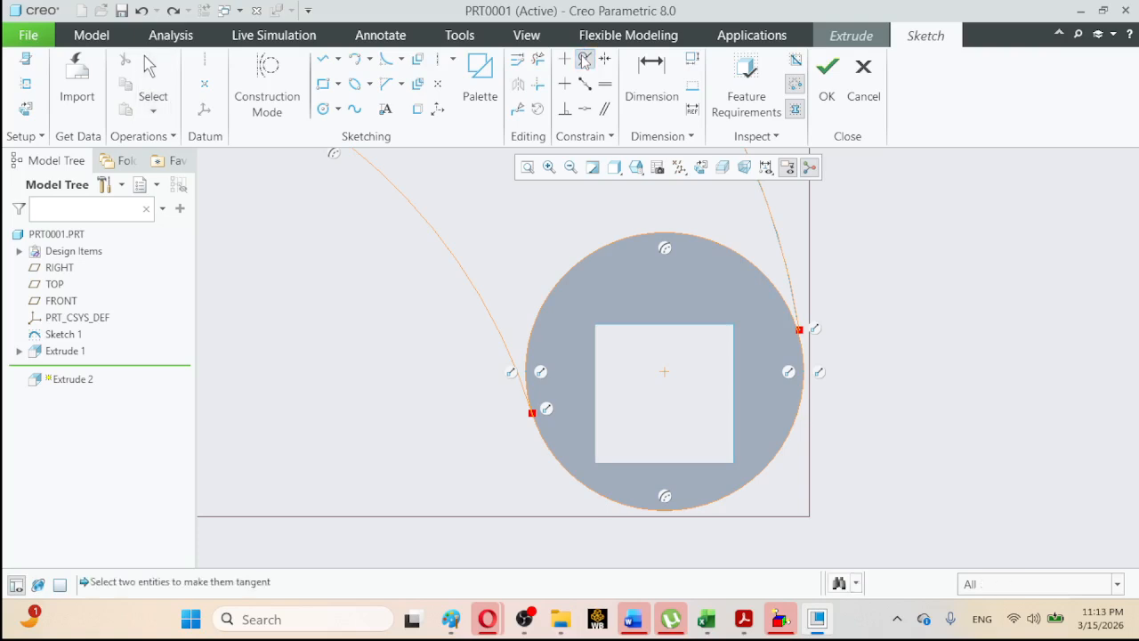
left_click(796, 313)
left_click(797, 317)
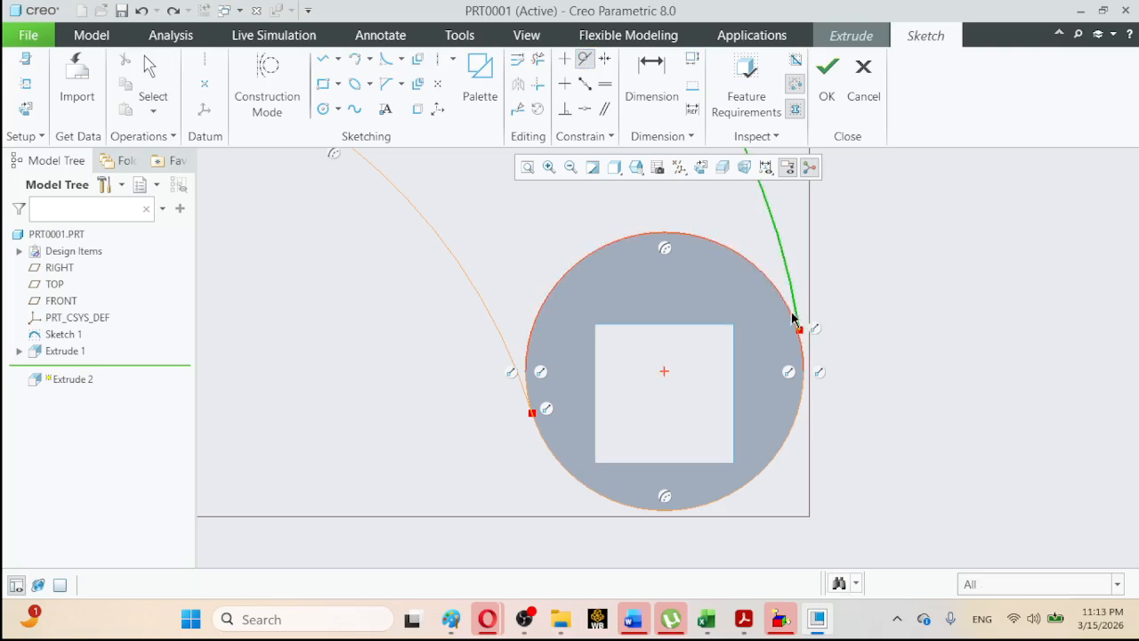
left_click(793, 318)
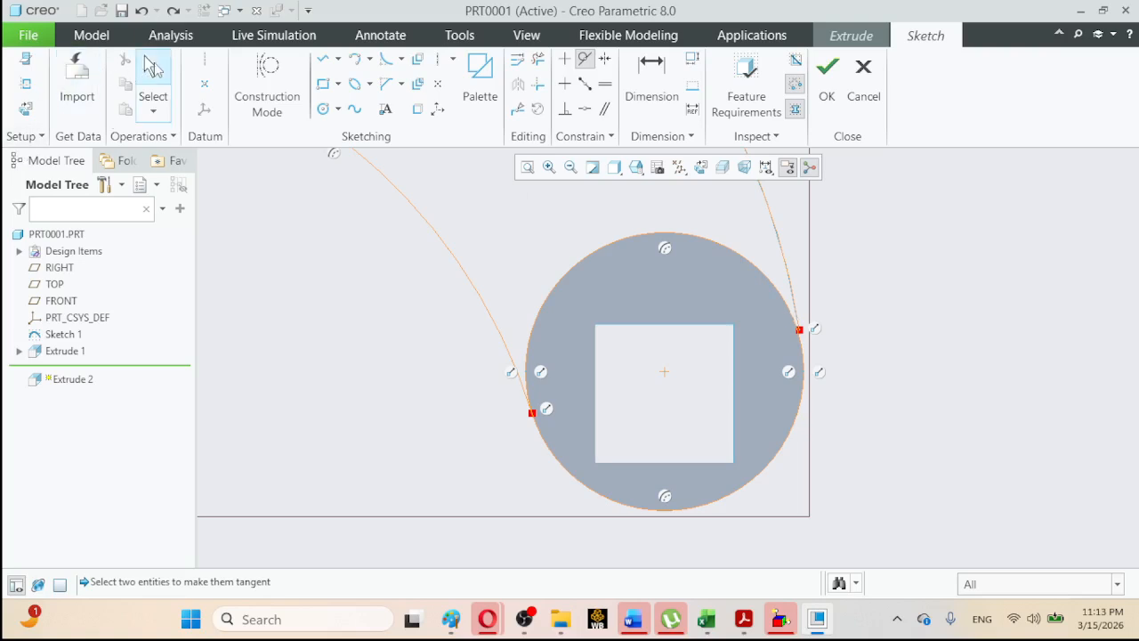
left_click(153, 71)
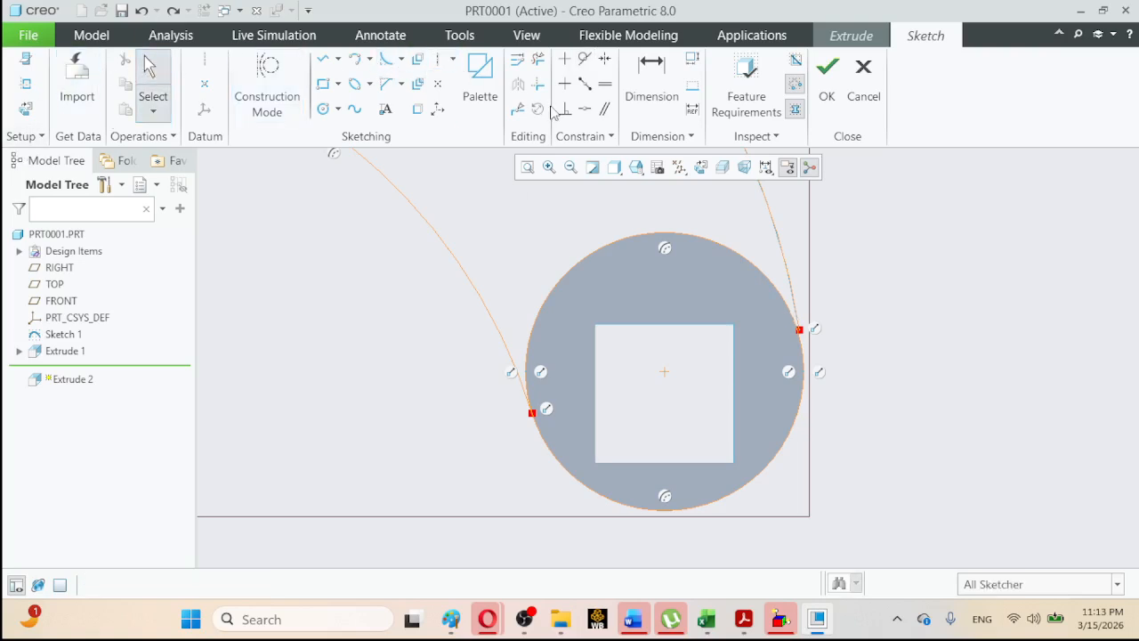
Trim away the lower part of the lower circle with Delete Segment.
left_click(538, 61)
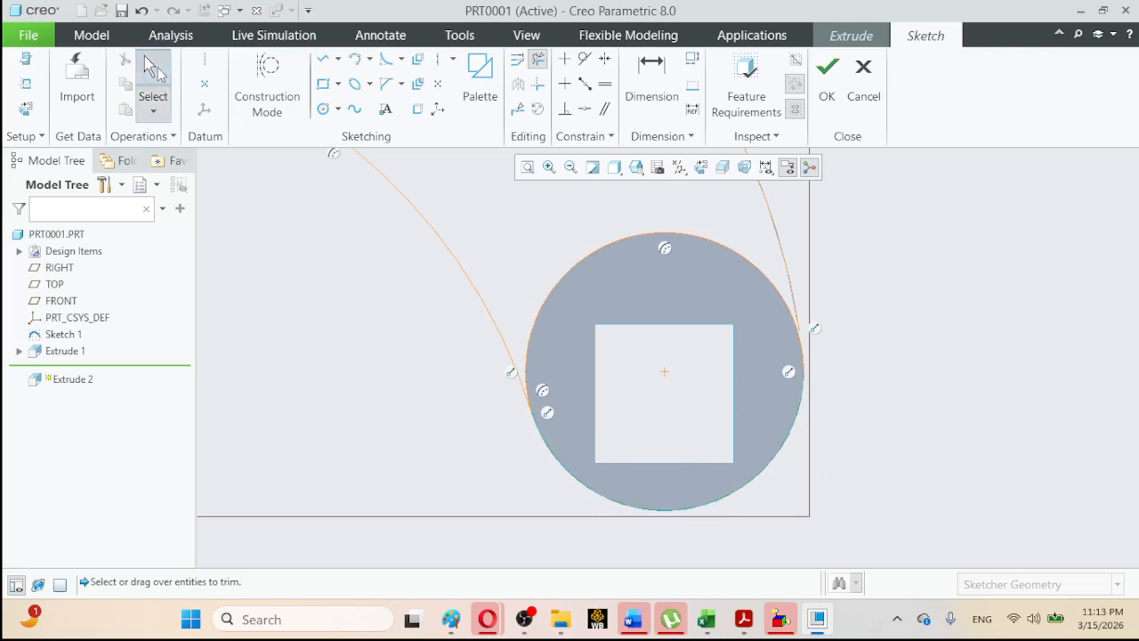
left_click(153, 69)
Try to make the outer arc's lower endpoint coincident with the right endpoint of the lower circle's remaining arc.
left_click(549, 167)
left_click(776, 301)
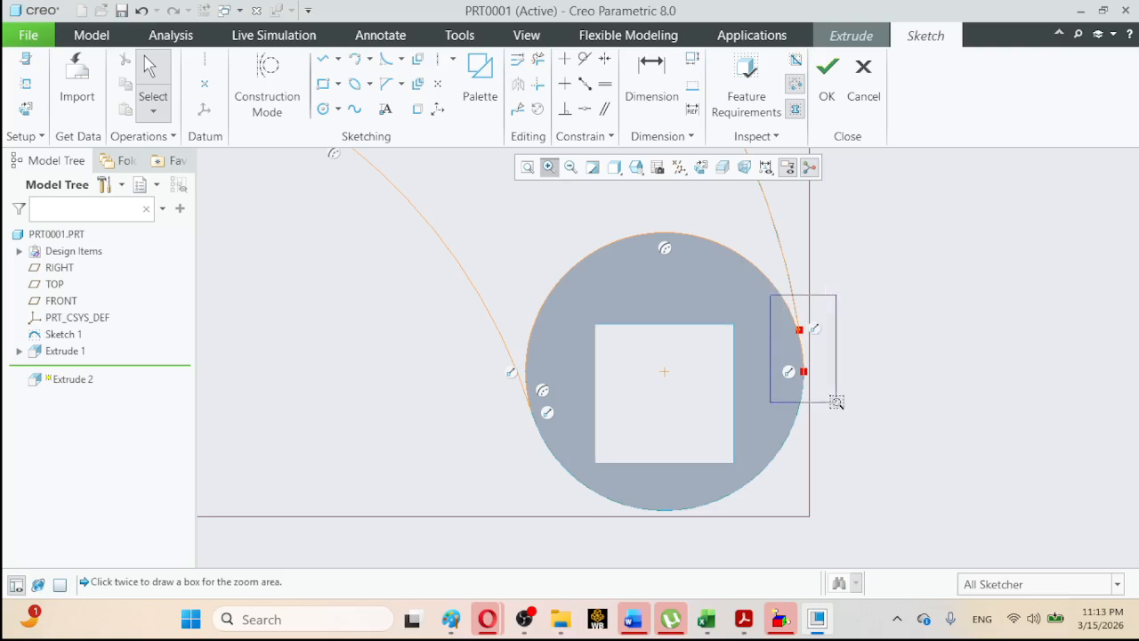
left_click(839, 403)
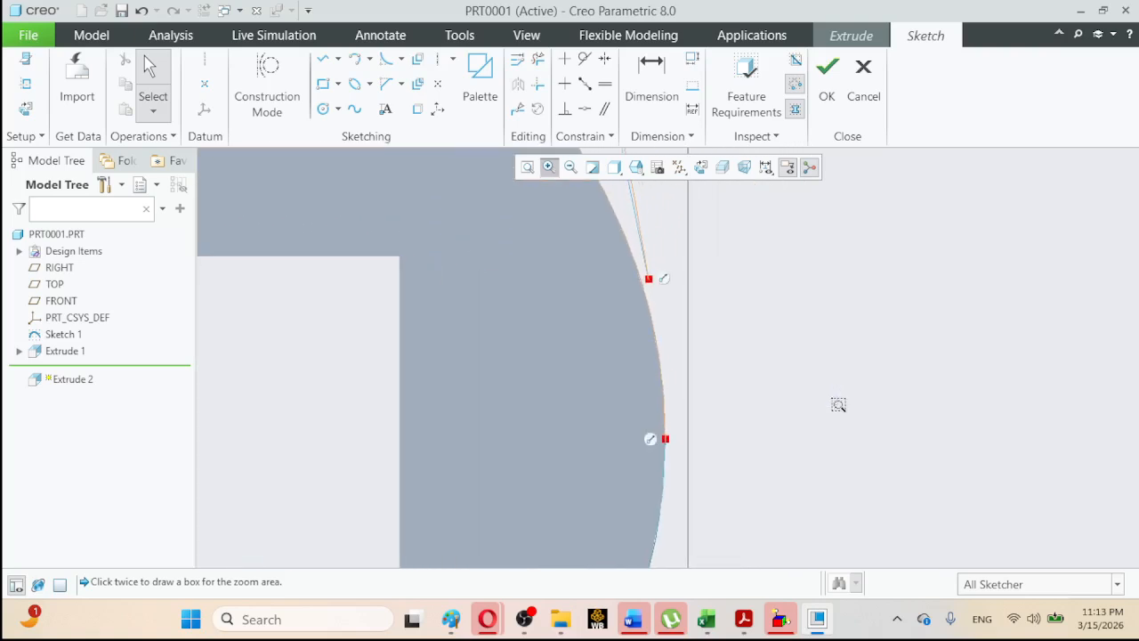
left_click(159, 69)
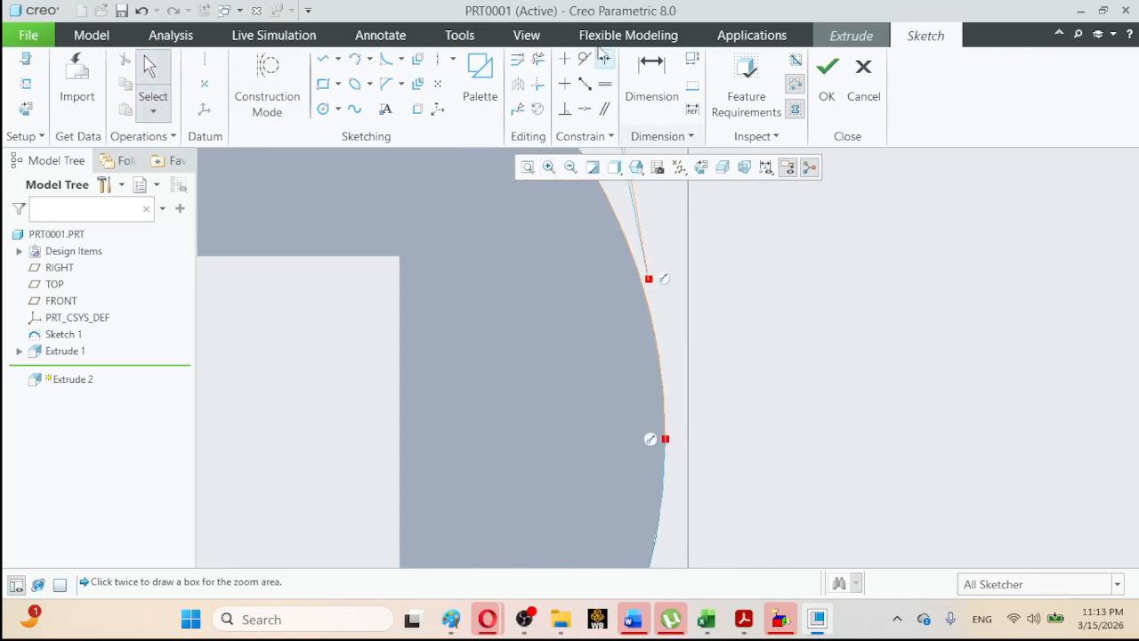
left_click(585, 110)
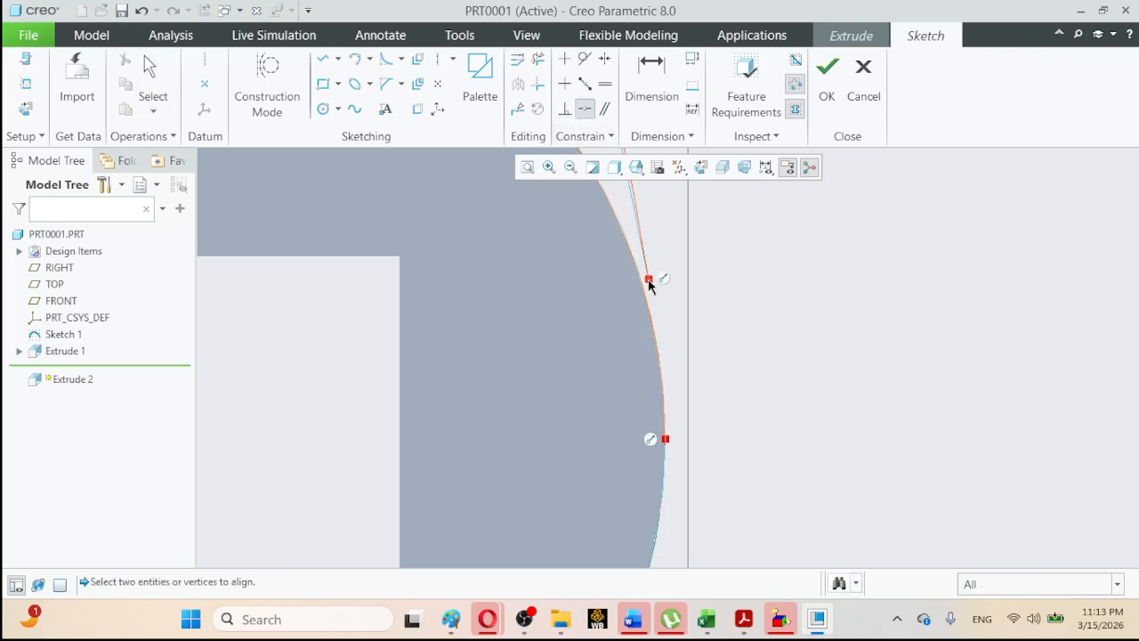
left_click(649, 280)
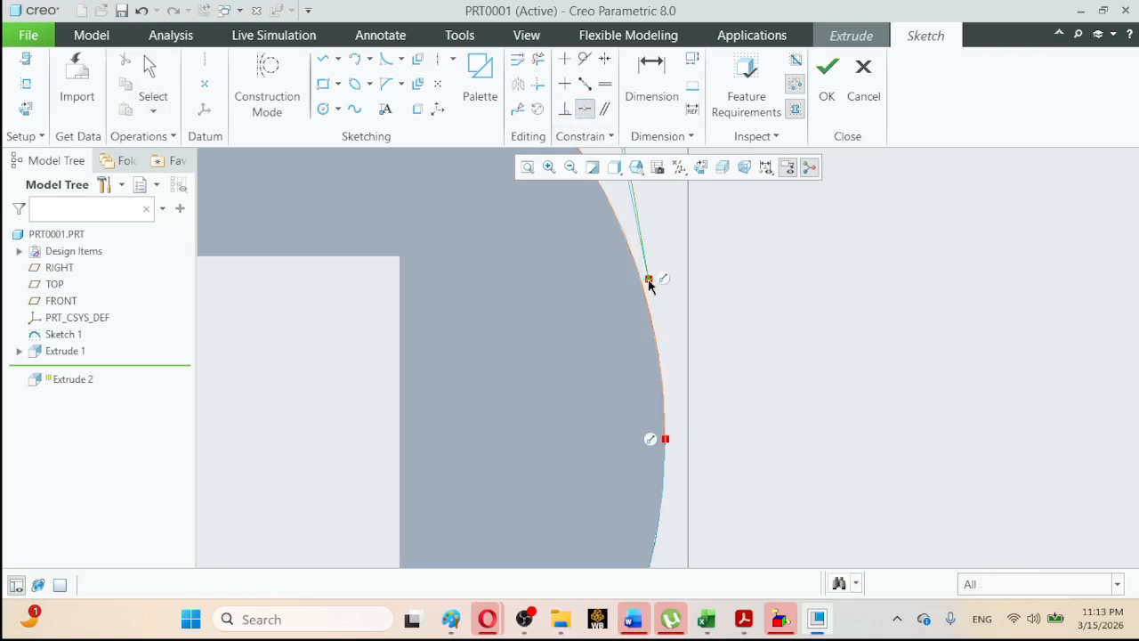
left_click(667, 441)
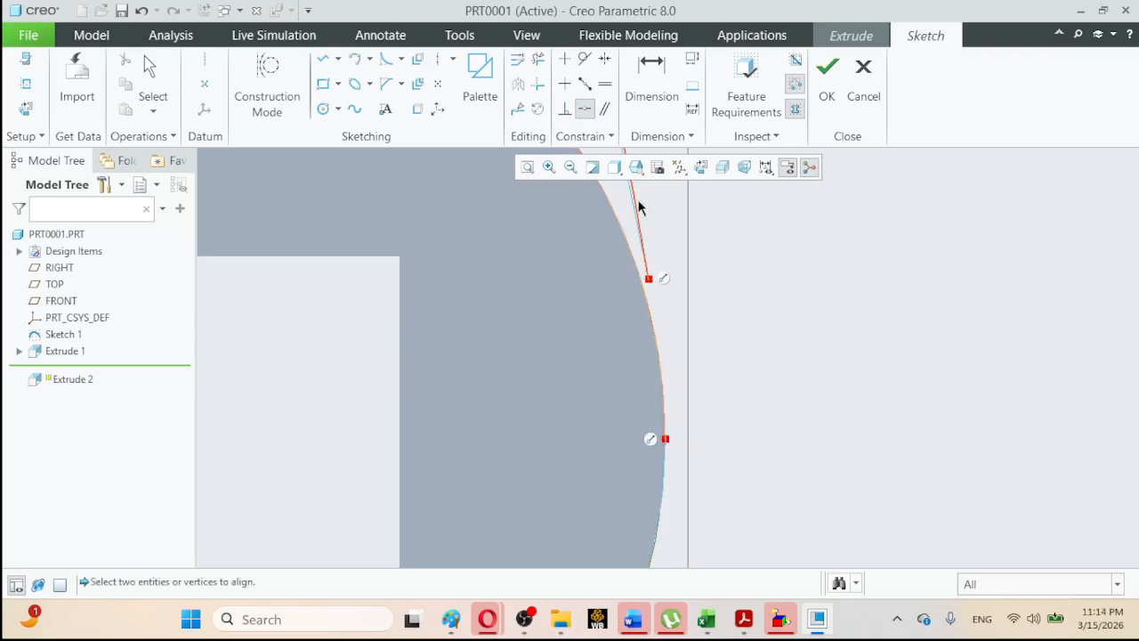
left_click(649, 279)
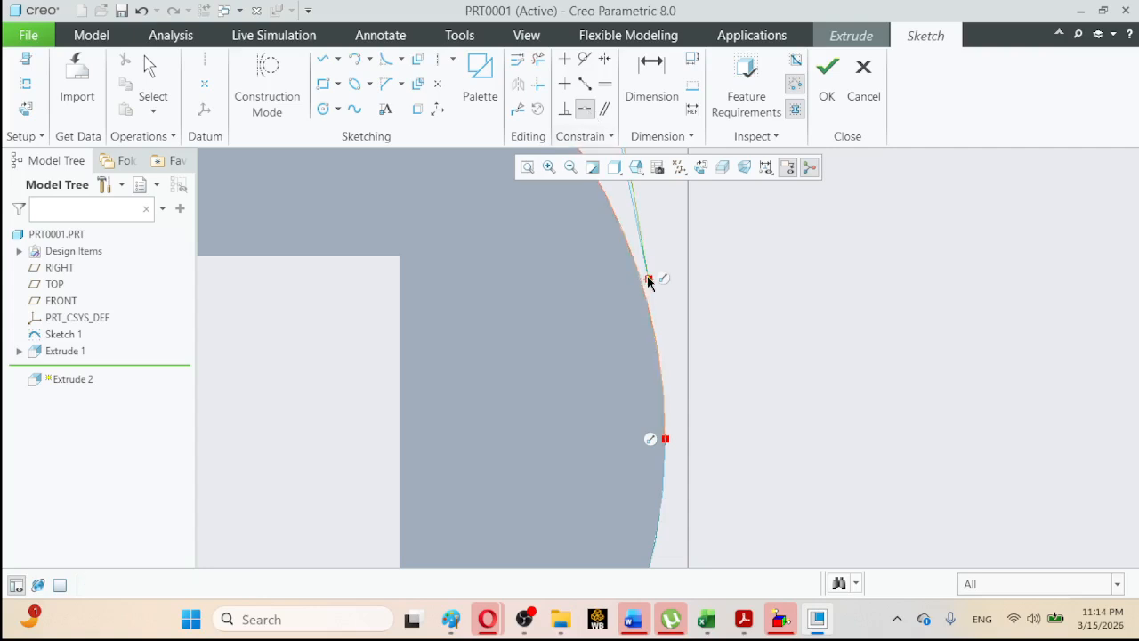
left_click(665, 441)
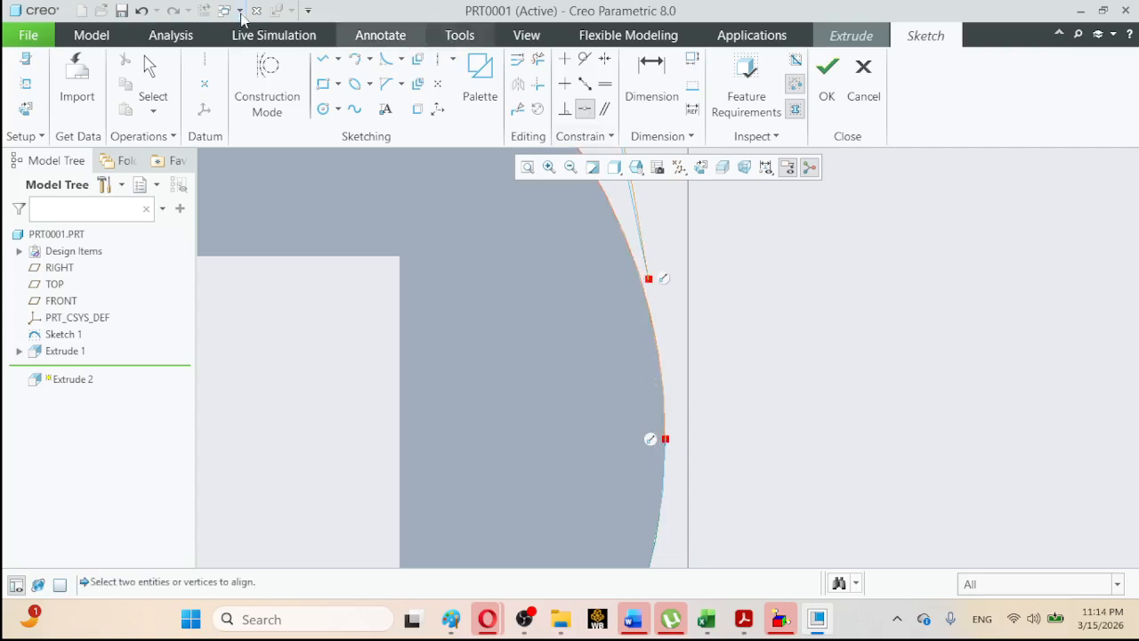
left_click(152, 76)
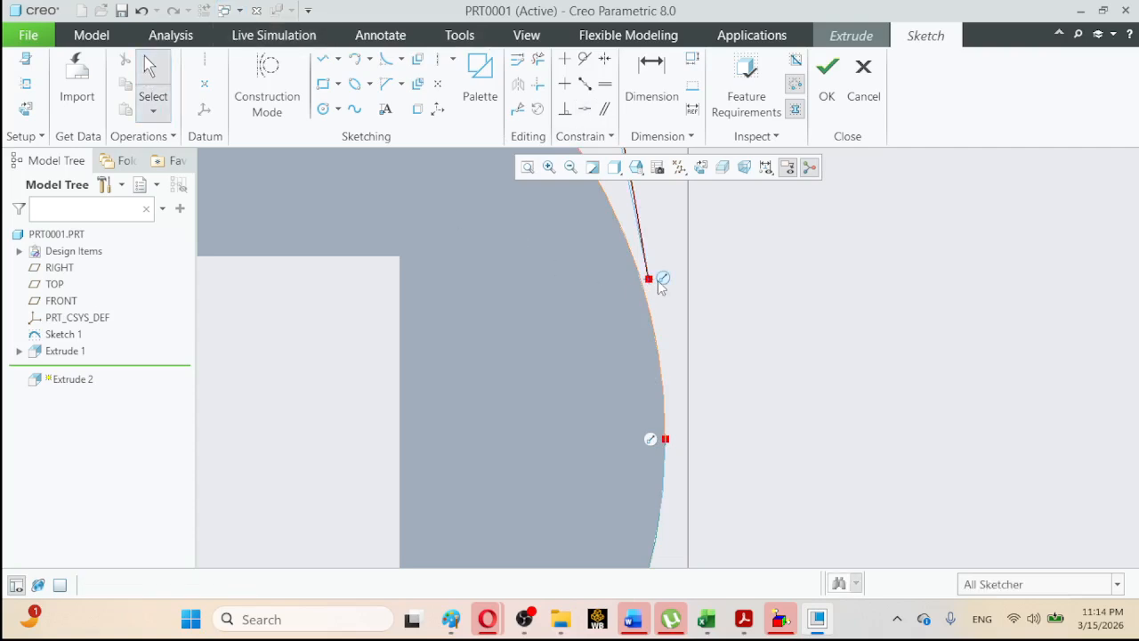
Delete the constraint at the outer arc's lower endpoint and pull that endpoint slightly toward the lower circle's right endpoint.
left_click(656, 338)
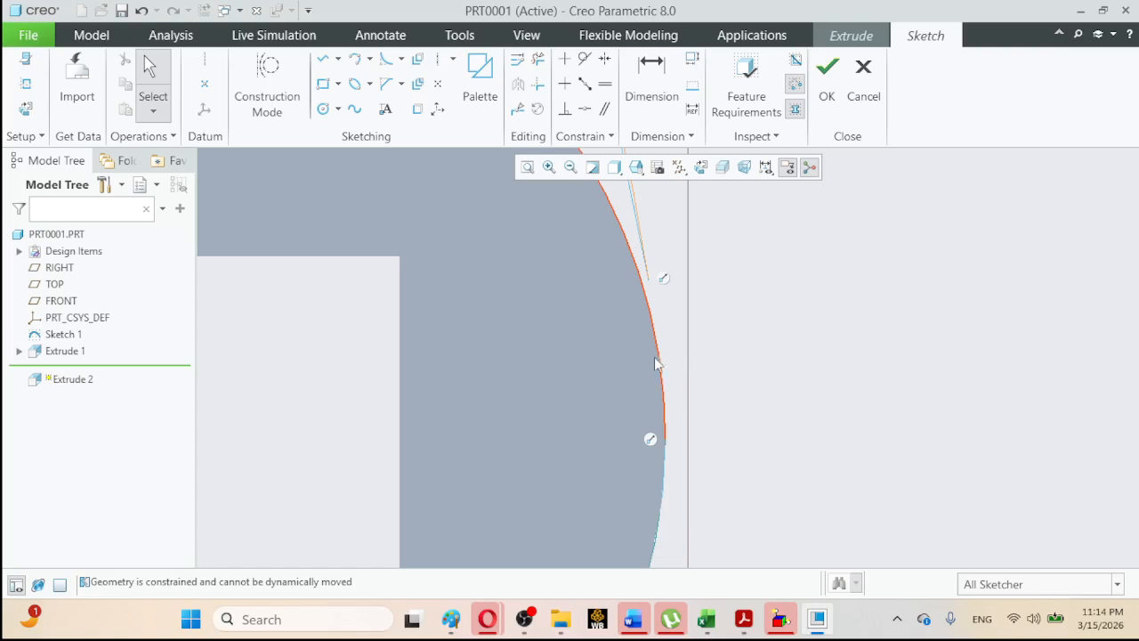
left_click(666, 281)
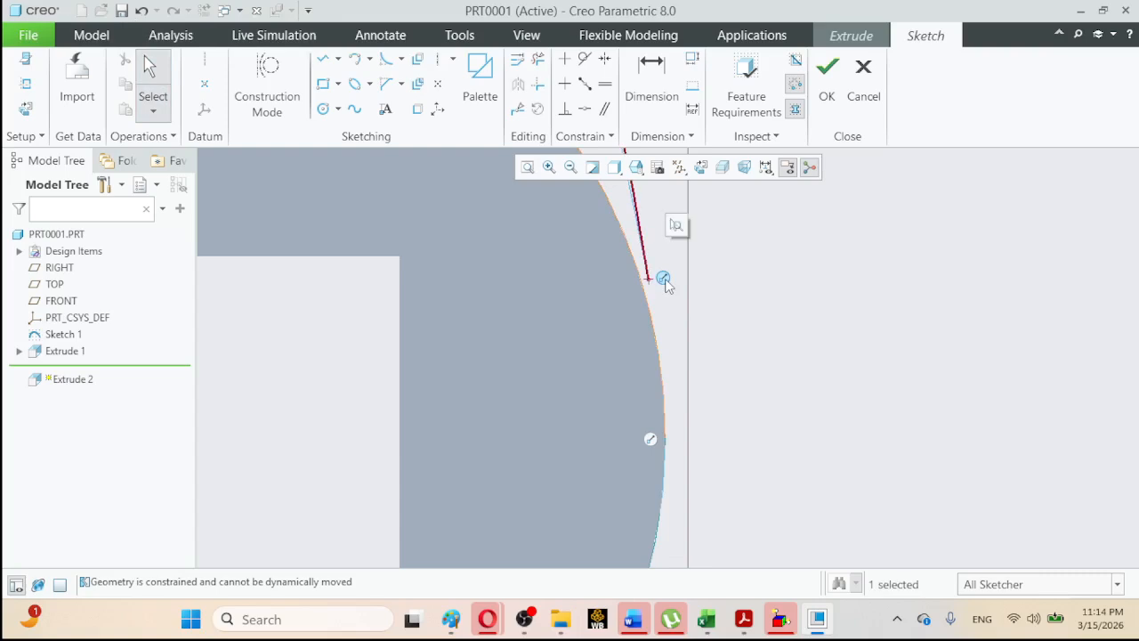
left_click(669, 285)
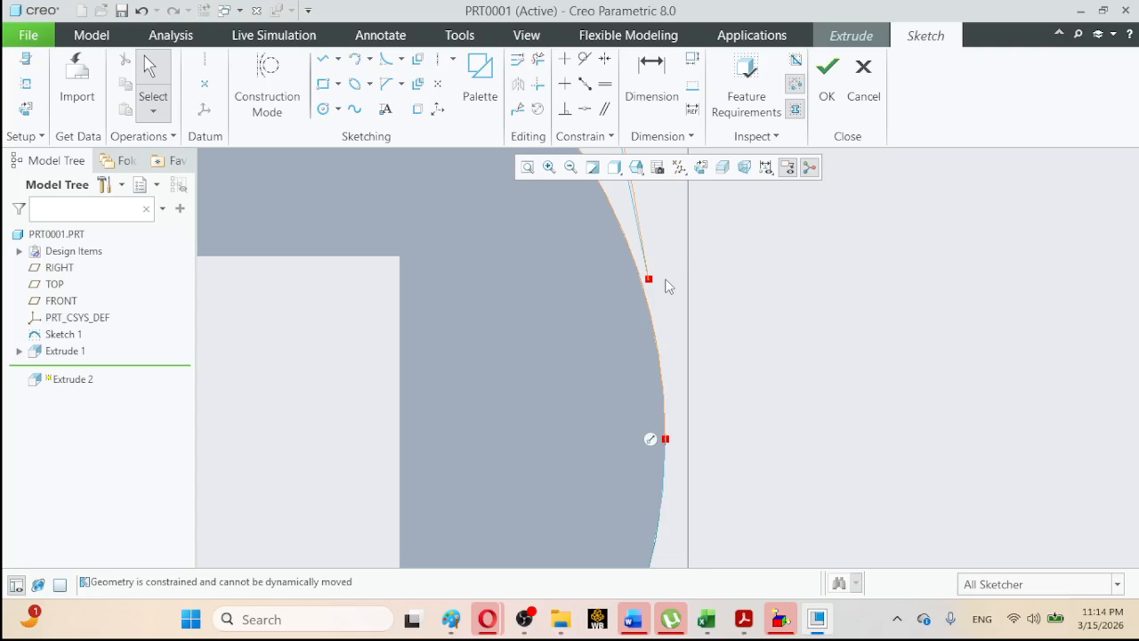
left_click_drag(649, 278, 658, 303)
Try the Coincident constraint again between the moved outer-arc endpoint and the lower circle's right endpoint.
left_click(583, 109)
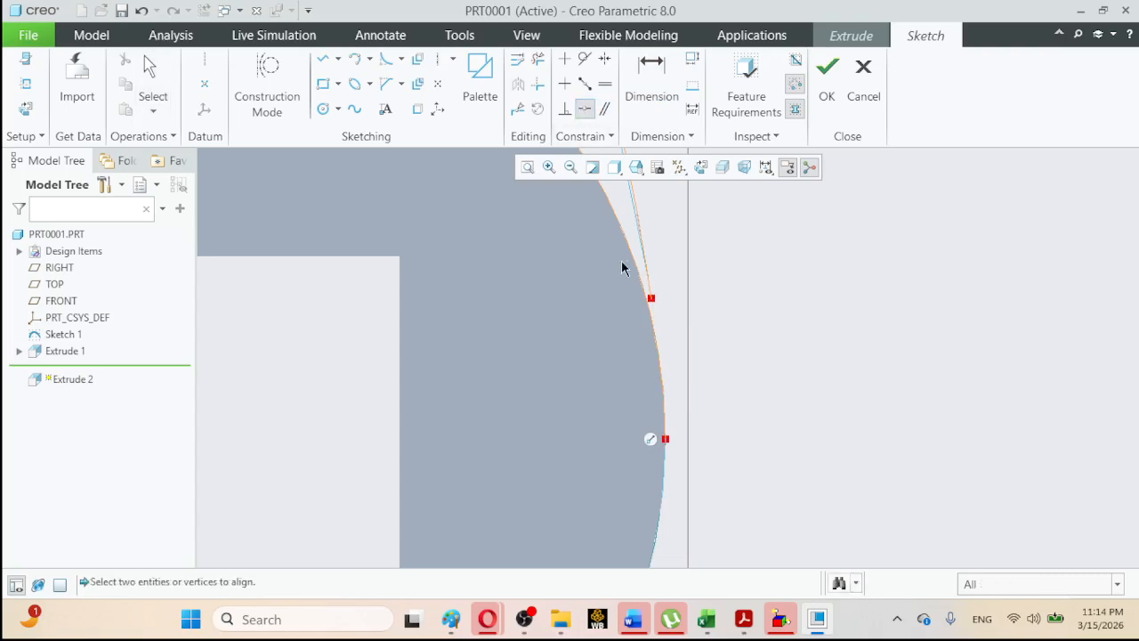
left_click(651, 300)
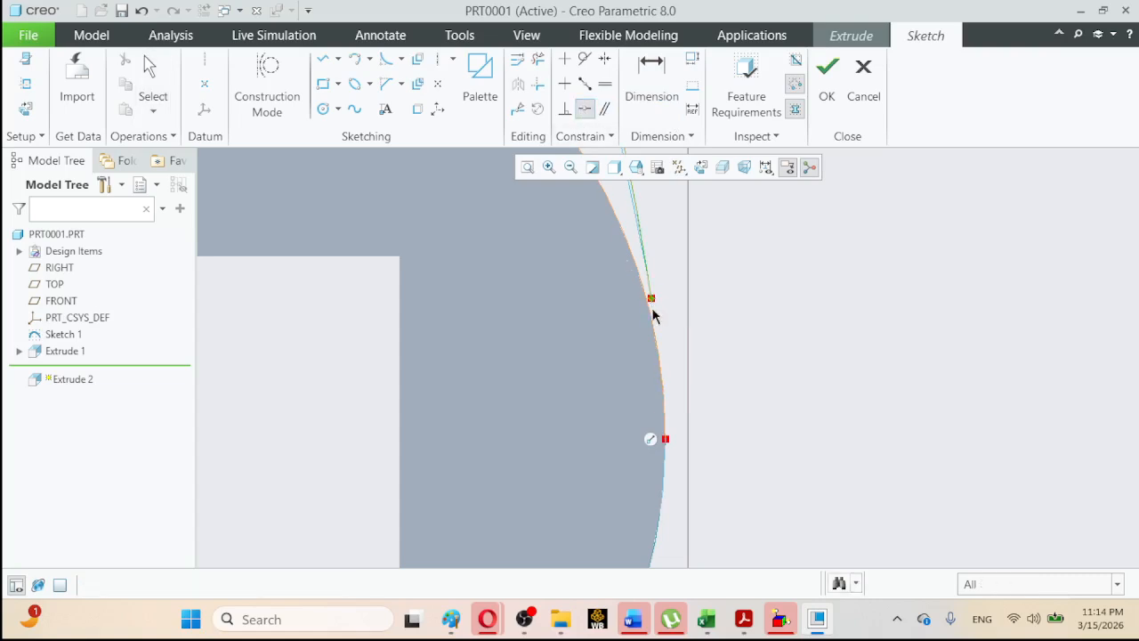
left_click(666, 441)
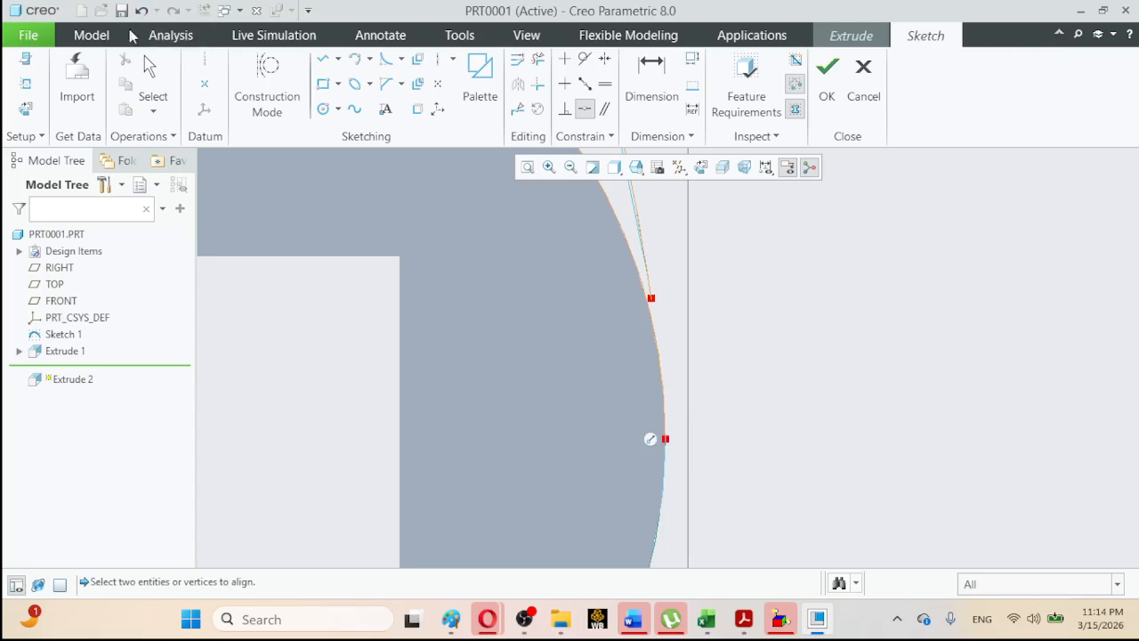
left_click(151, 71)
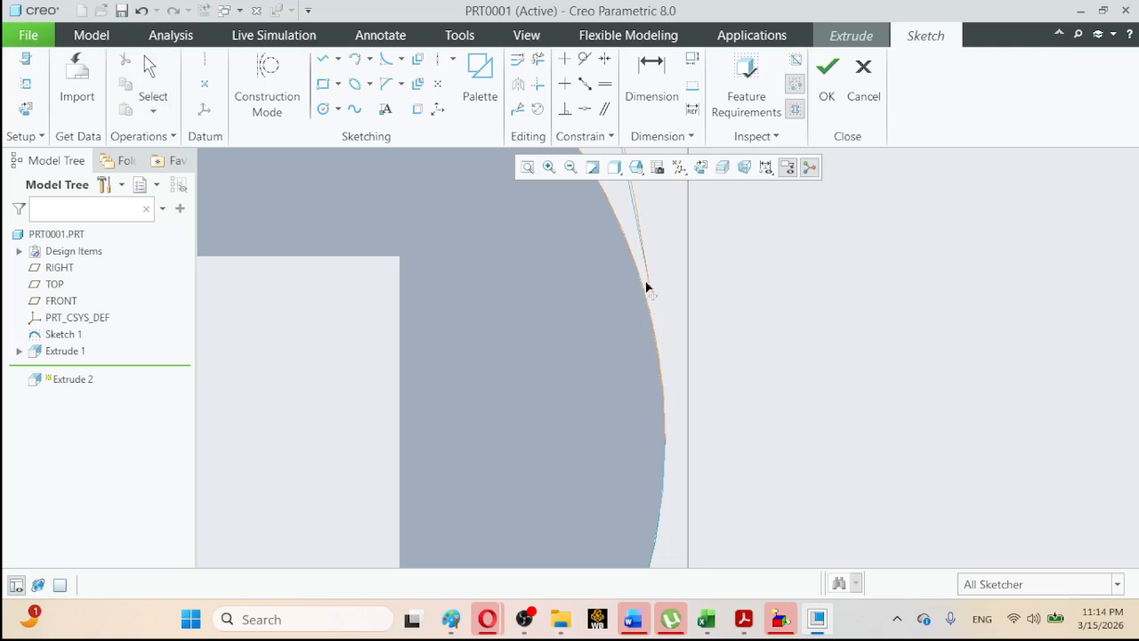
Extend the outer arc past the lower circle's right side, and trim the overhang and the leftover circle piece at their intersection.
mouse_move(676, 413)
left_mouse_down()
mouse_move(670, 472)
mouse_move(708, 451)
mouse_move(692, 480)
mouse_move(706, 516)
left_mouse_up()
middle_click(796, 520)
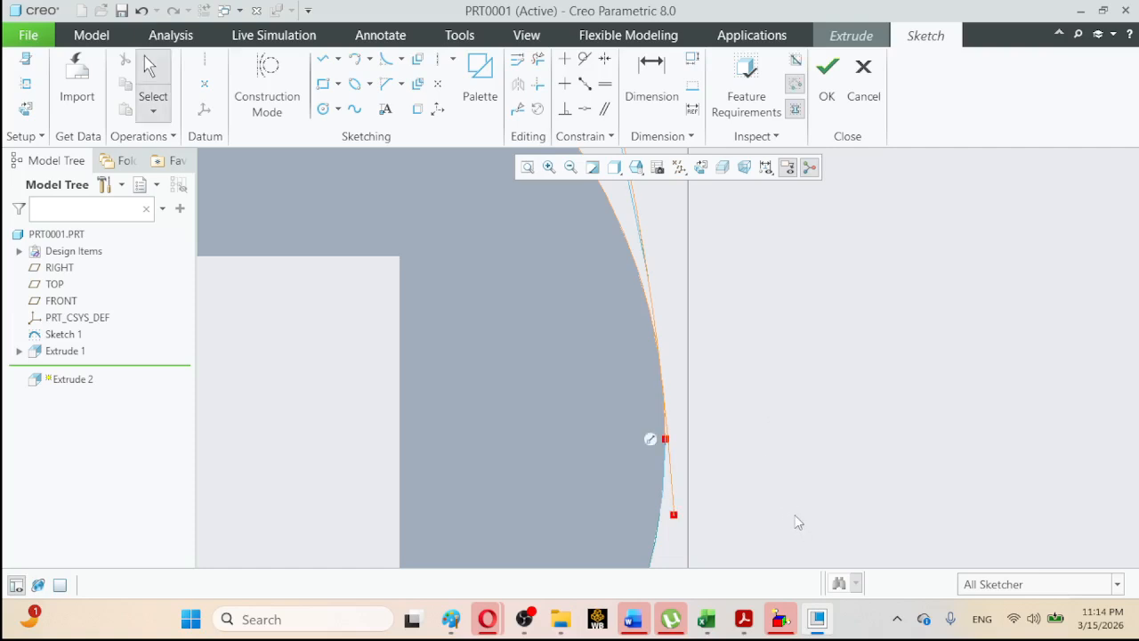
left_click(539, 60)
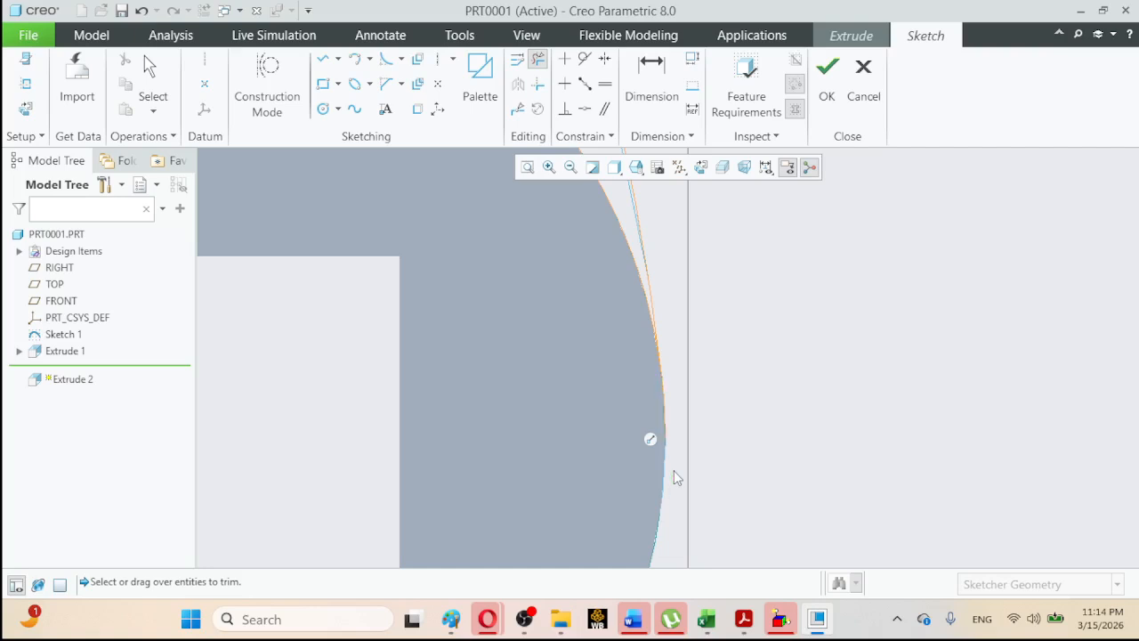
left_click(665, 426)
left_click(156, 68)
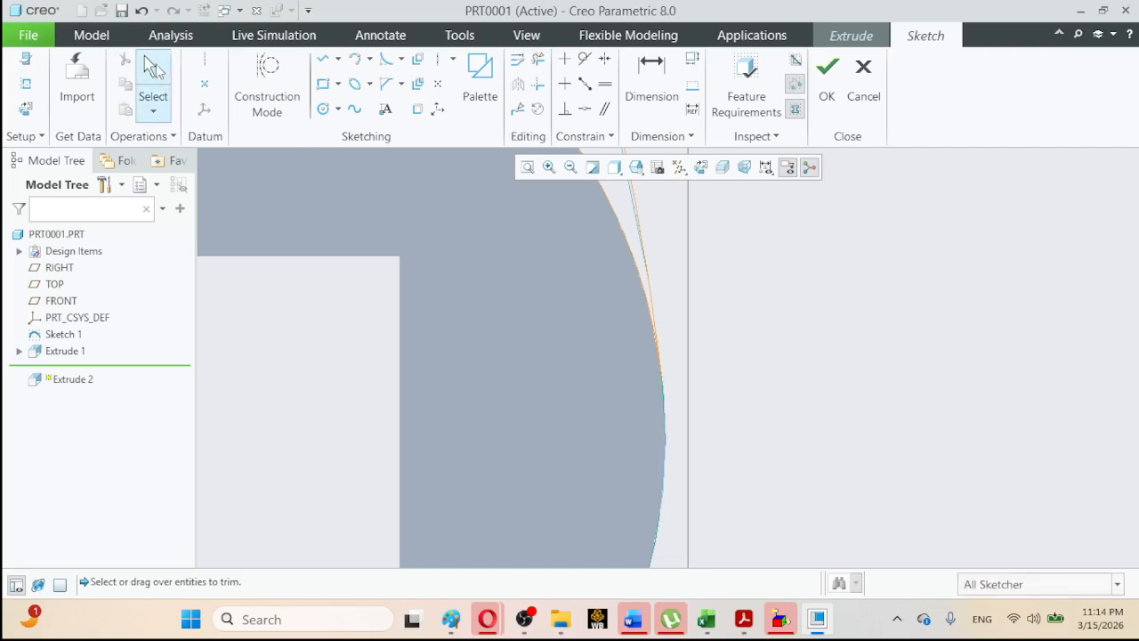
Trim away the right side of the upper circle between the two connecting arcs.
left_click(528, 168)
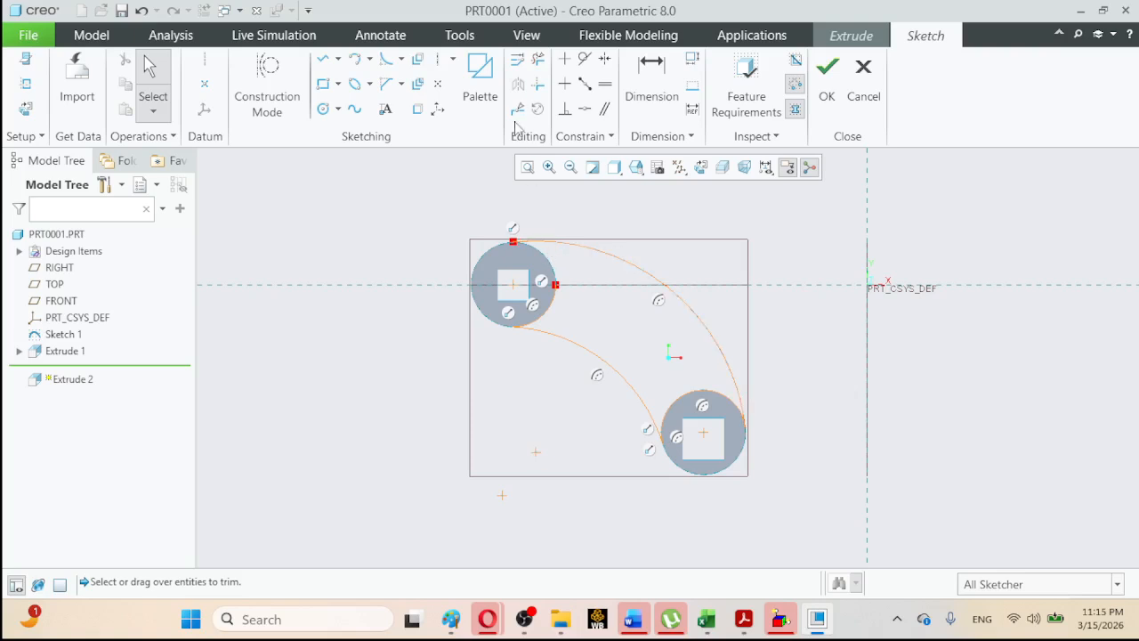
left_click(536, 60)
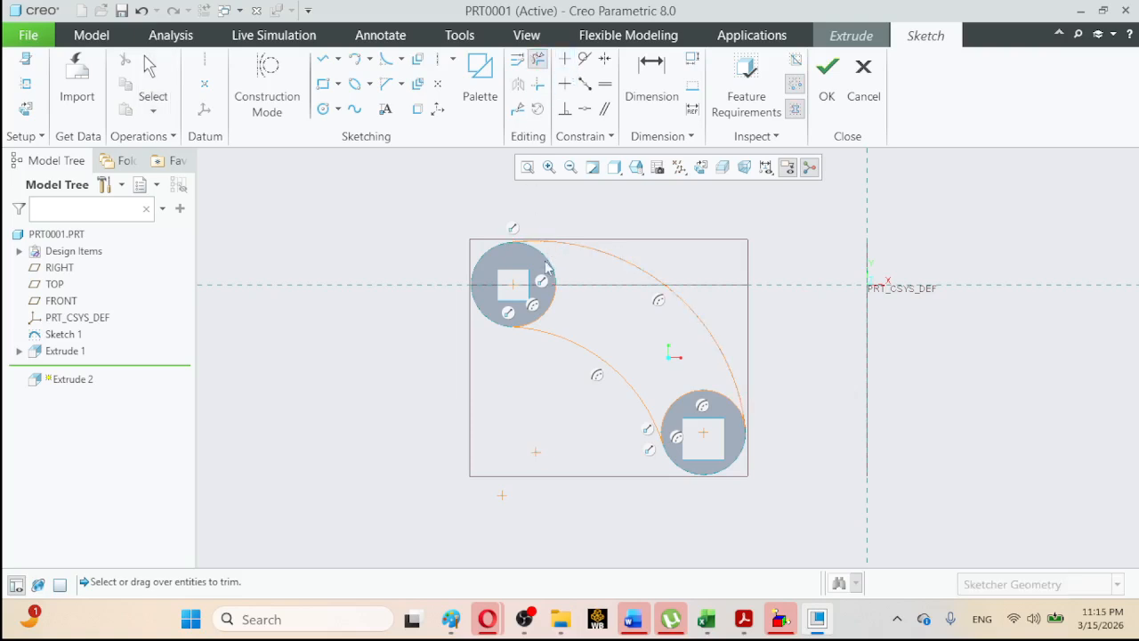
left_click(550, 313)
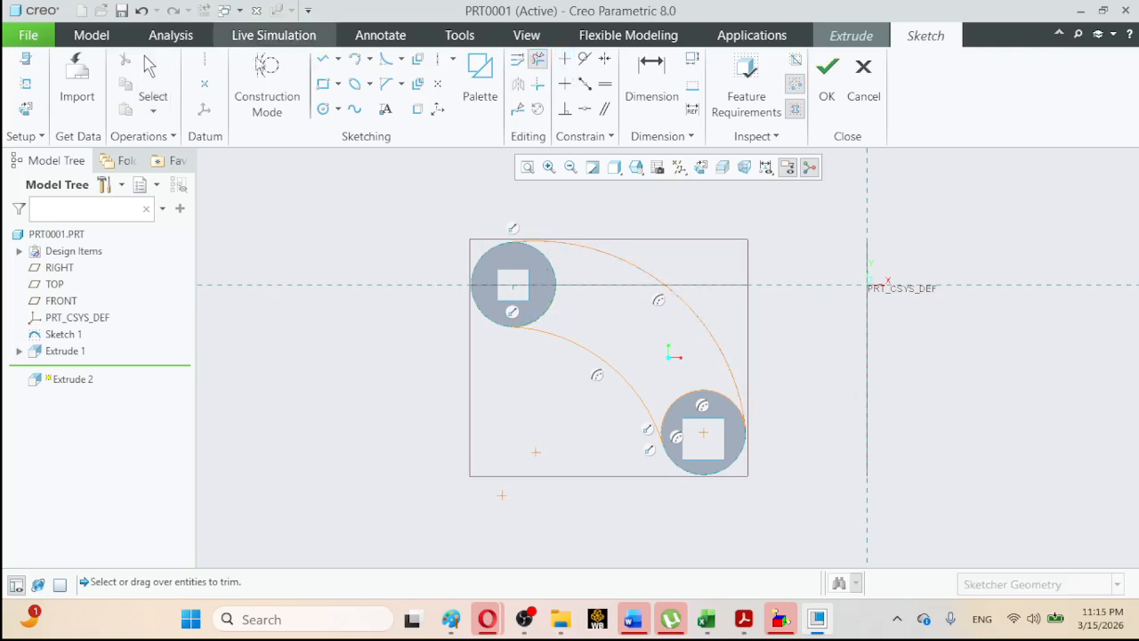
left_click(151, 67)
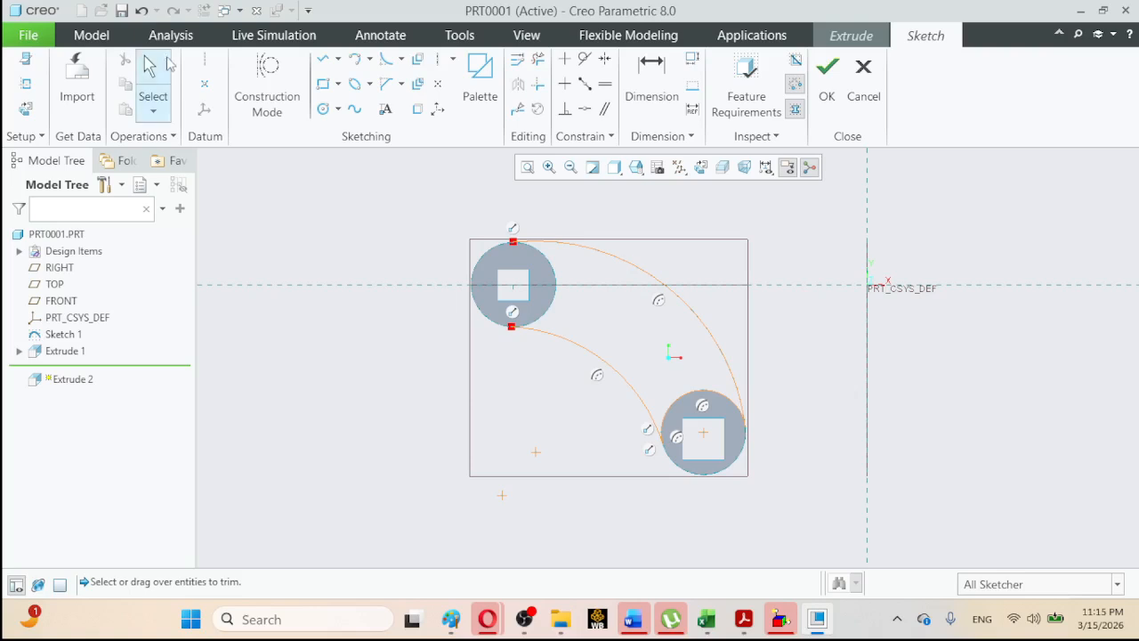
Undo the last two trims, on the upper circle's right side and at the lower circle's right edge.
left_click(142, 11)
left_click(143, 11)
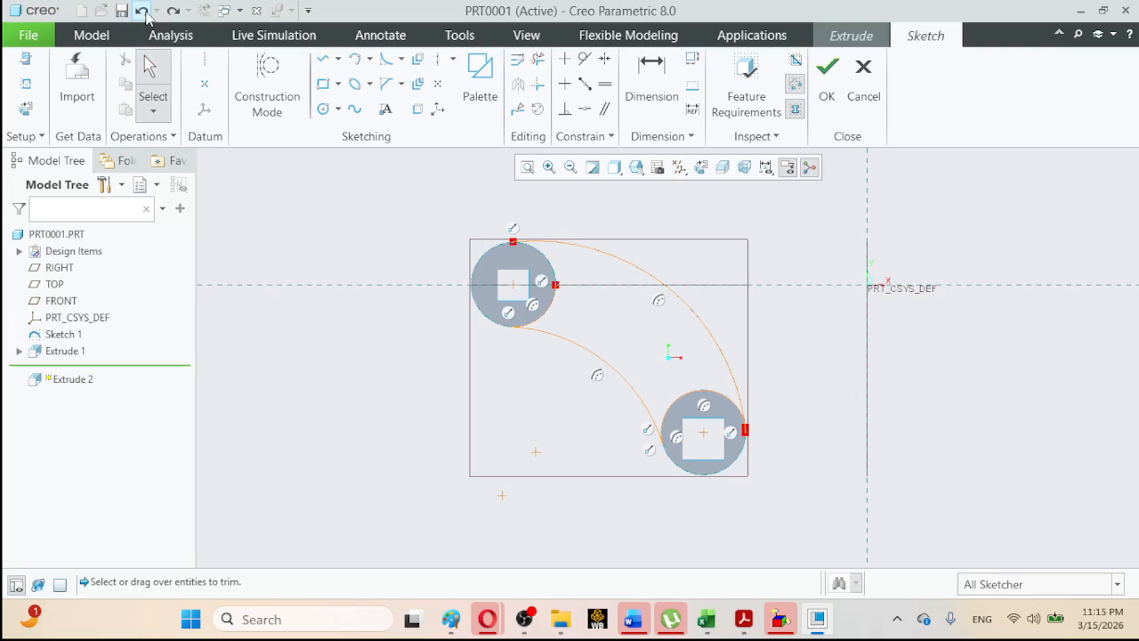
Undo all remaining edits in the section sketch, back through the projected arcs and circles.
left_click(174, 11)
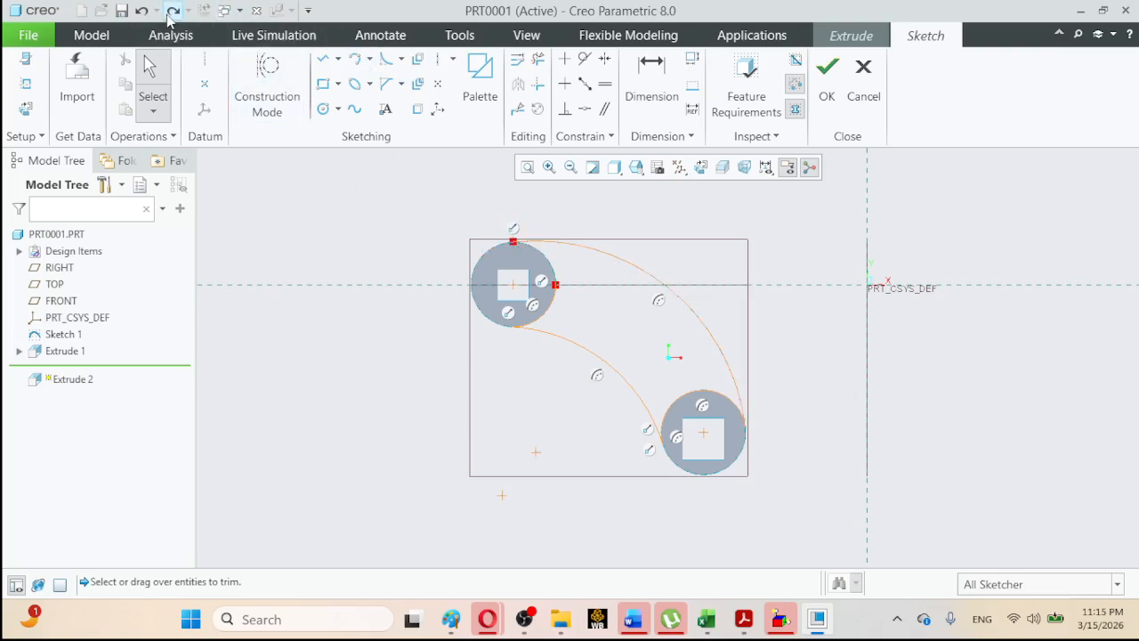
left_click(141, 12)
left_click(144, 19)
left_click(143, 18)
left_click(143, 18)
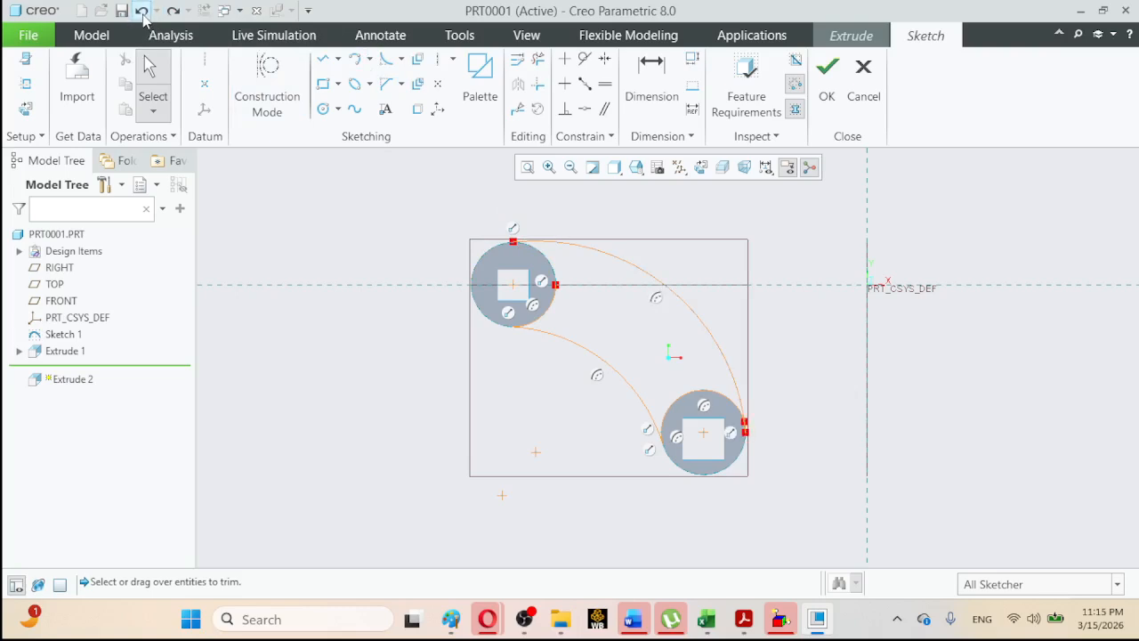
left_click(142, 13)
left_click(142, 12)
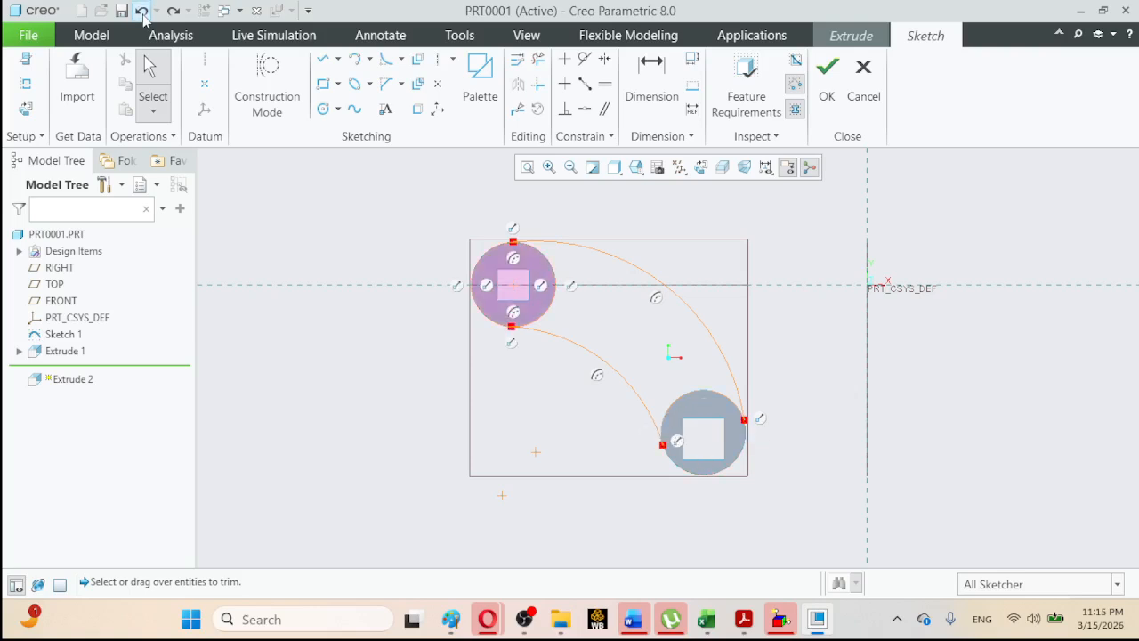
left_click(142, 13)
left_click(142, 12)
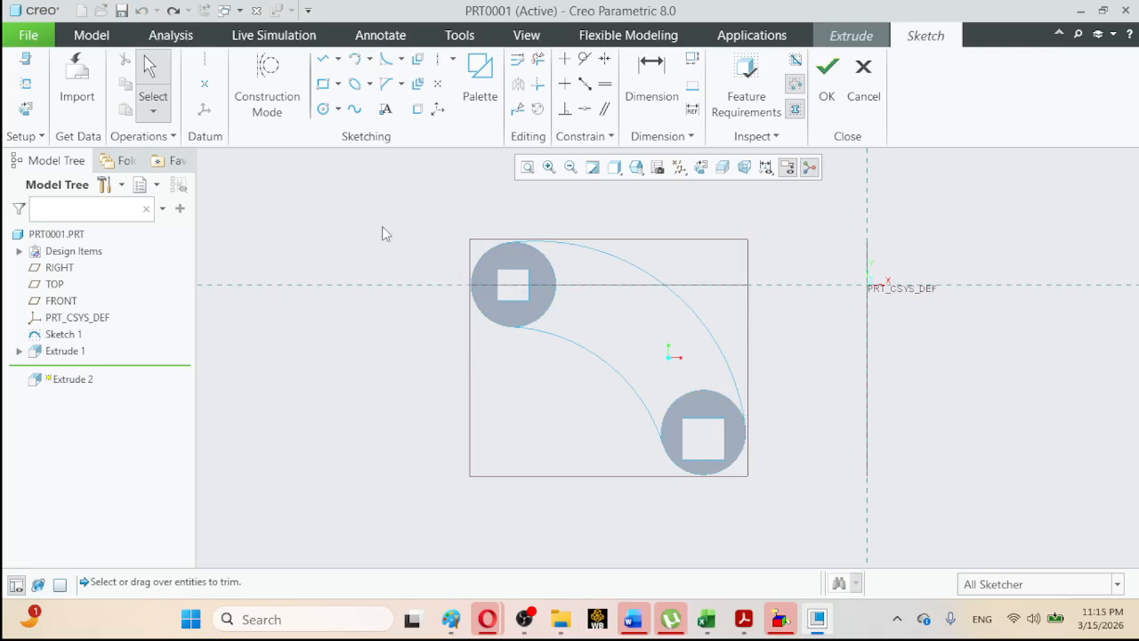
Project the upper circle, both connecting arcs and the lower circle into the section sketch as single edges.
left_click(549, 167)
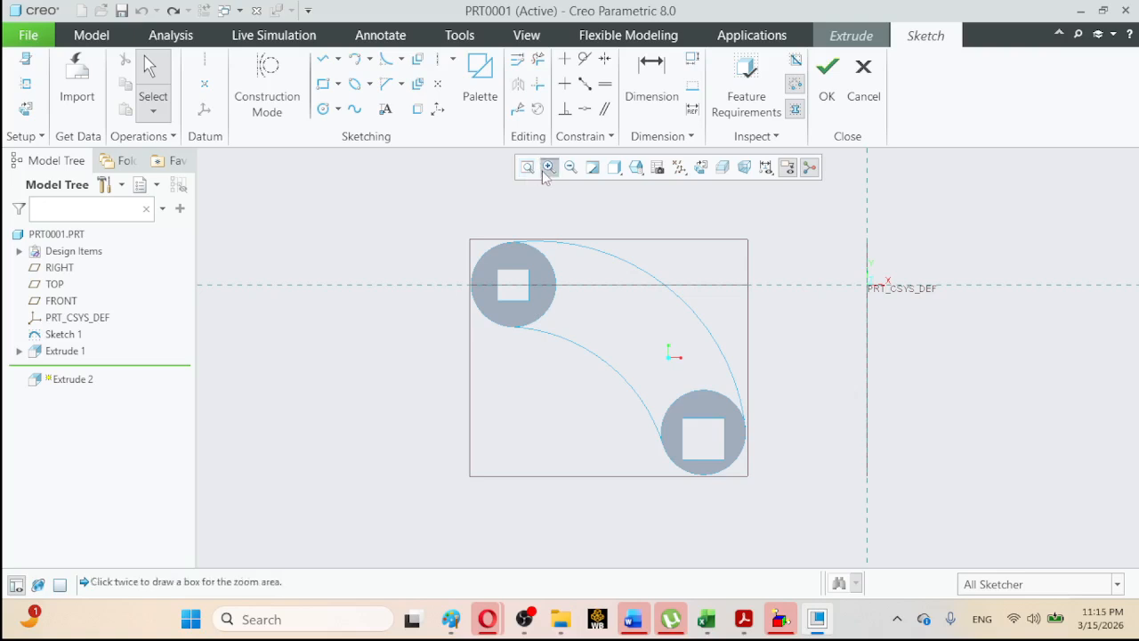
left_click(777, 485)
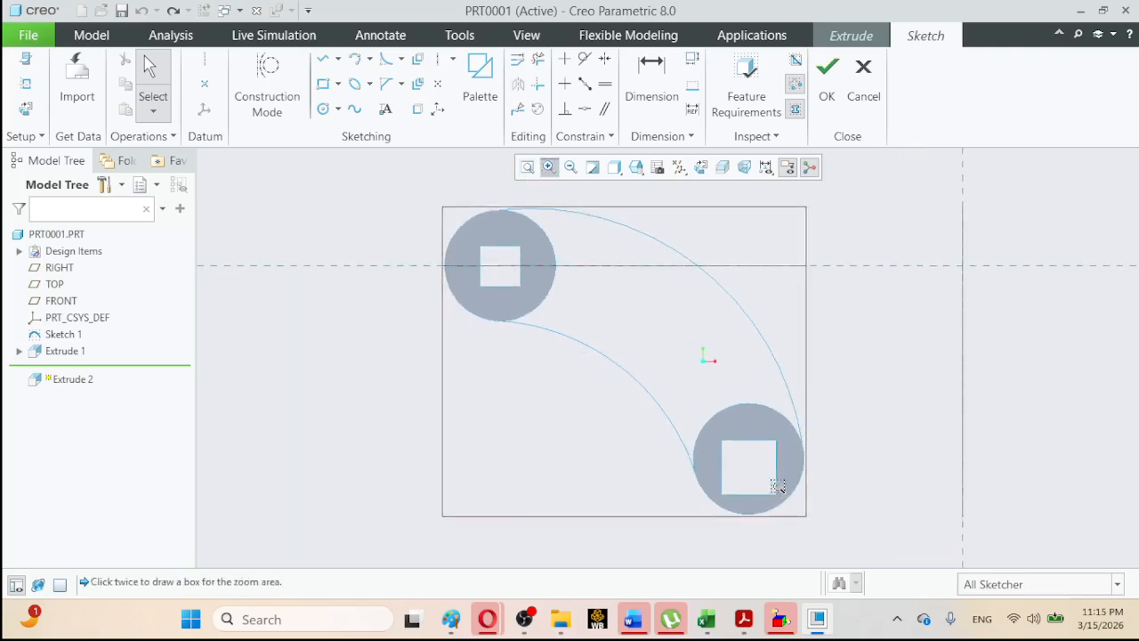
left_click(339, 173)
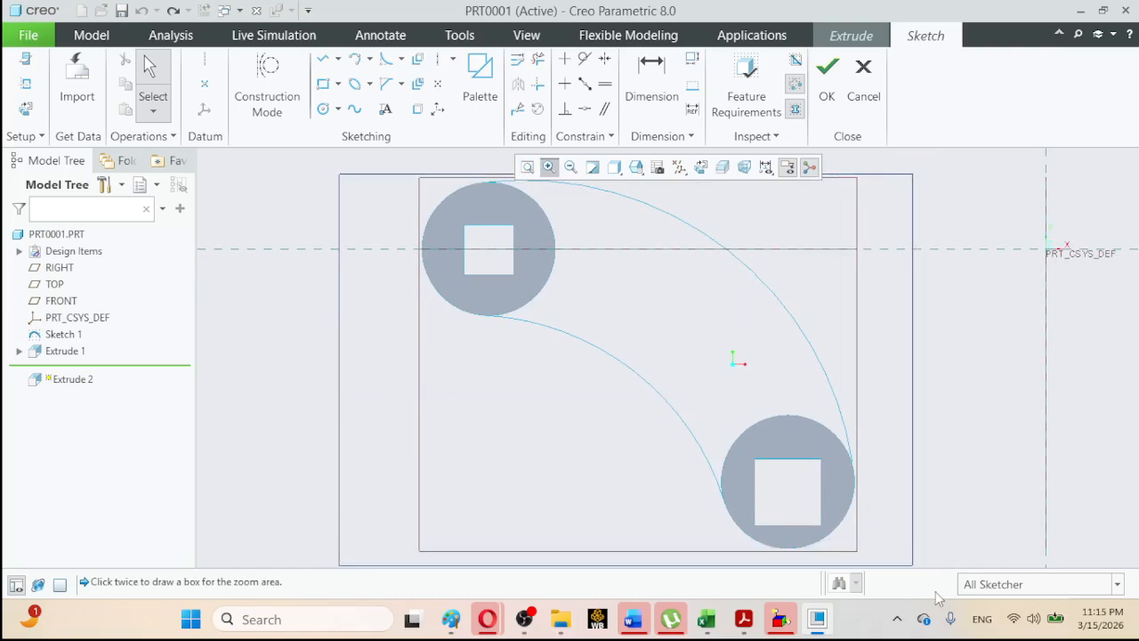
left_click(920, 559)
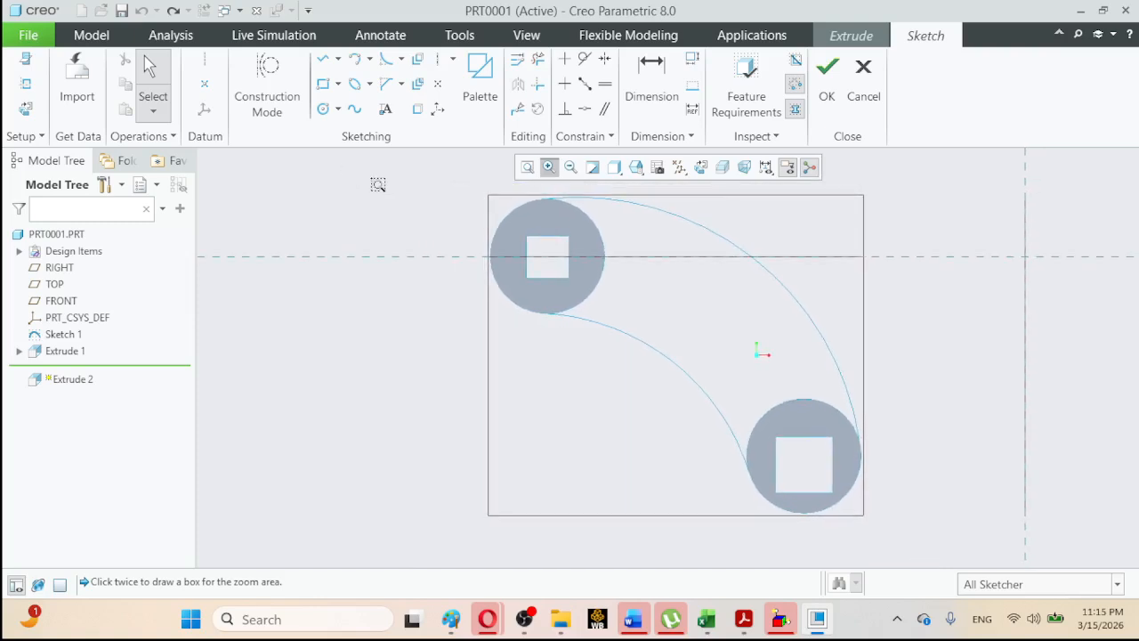
left_click(416, 110)
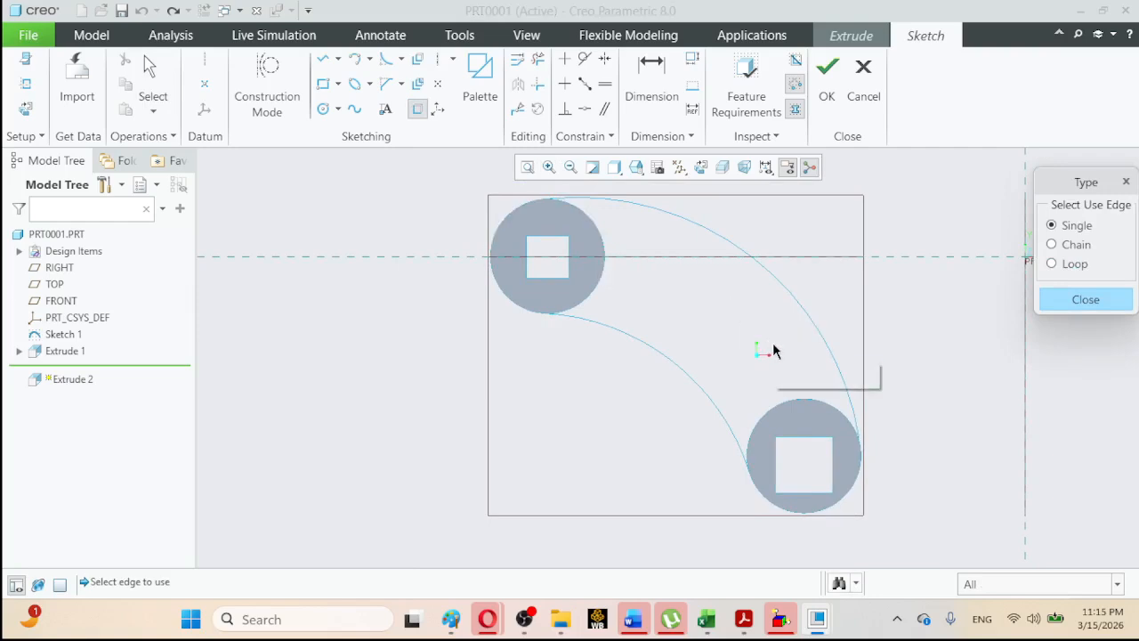
left_click(602, 238)
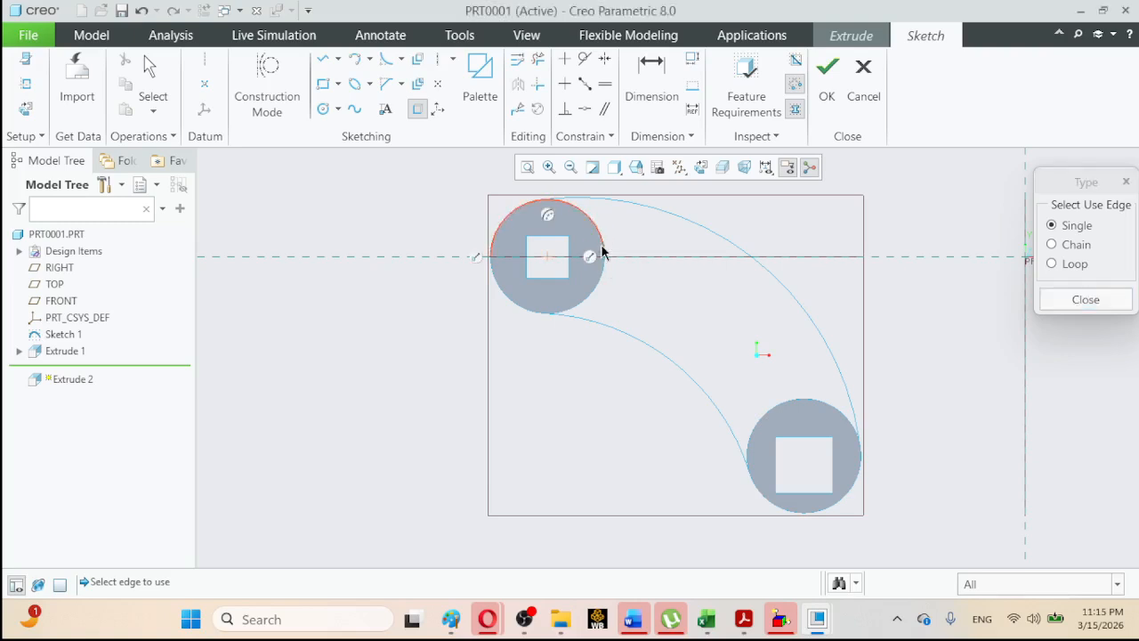
left_click(630, 340)
left_click(663, 213)
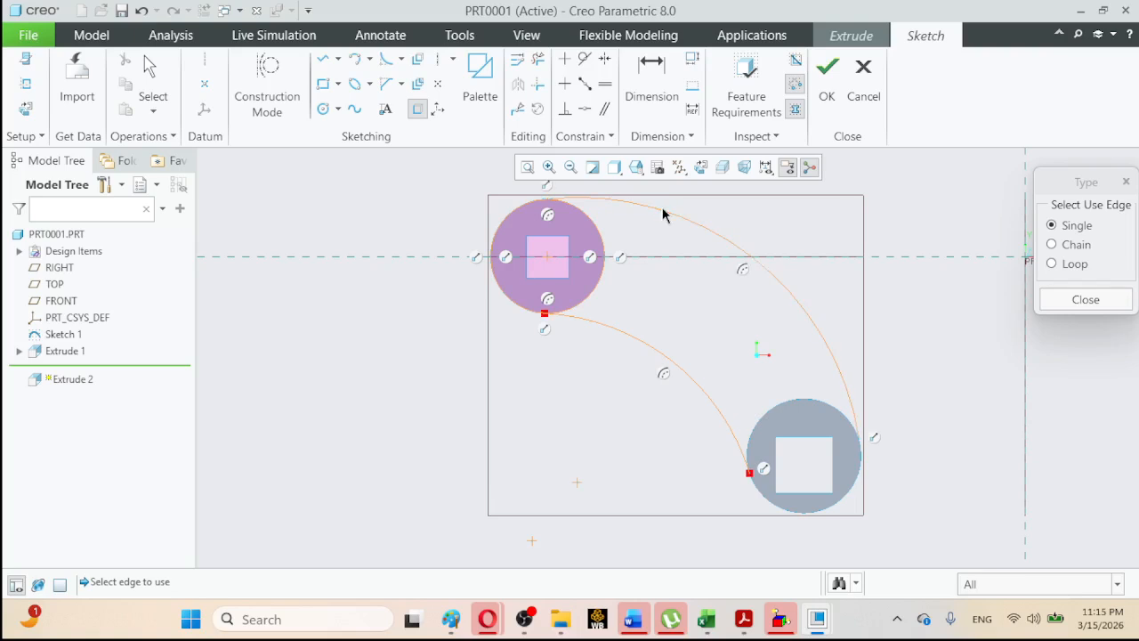
left_click(864, 452)
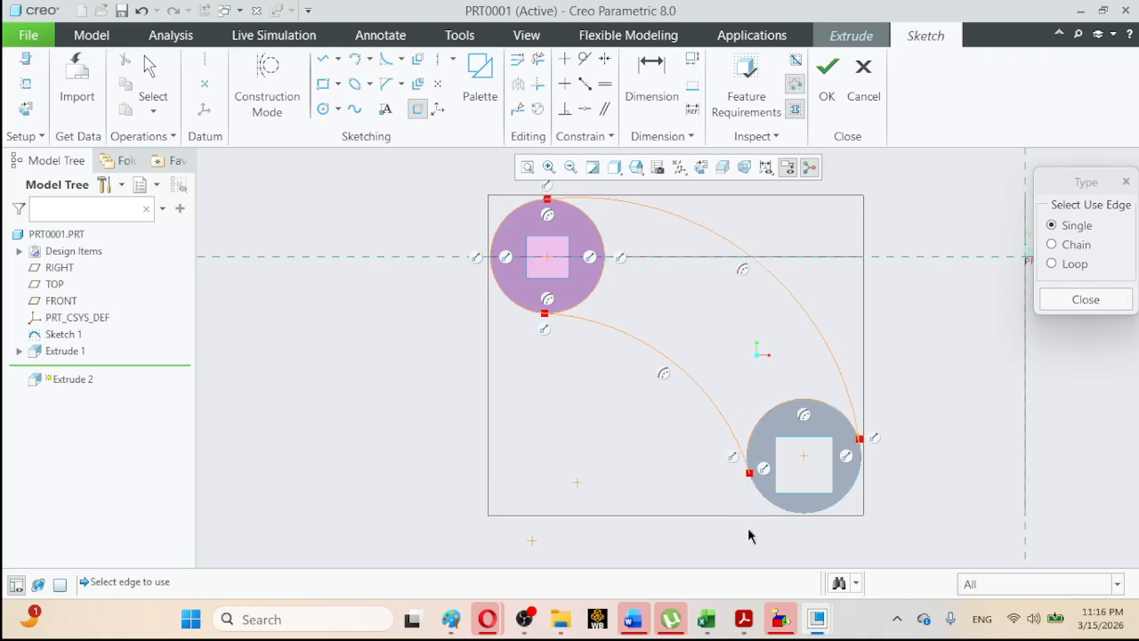
left_click(757, 487)
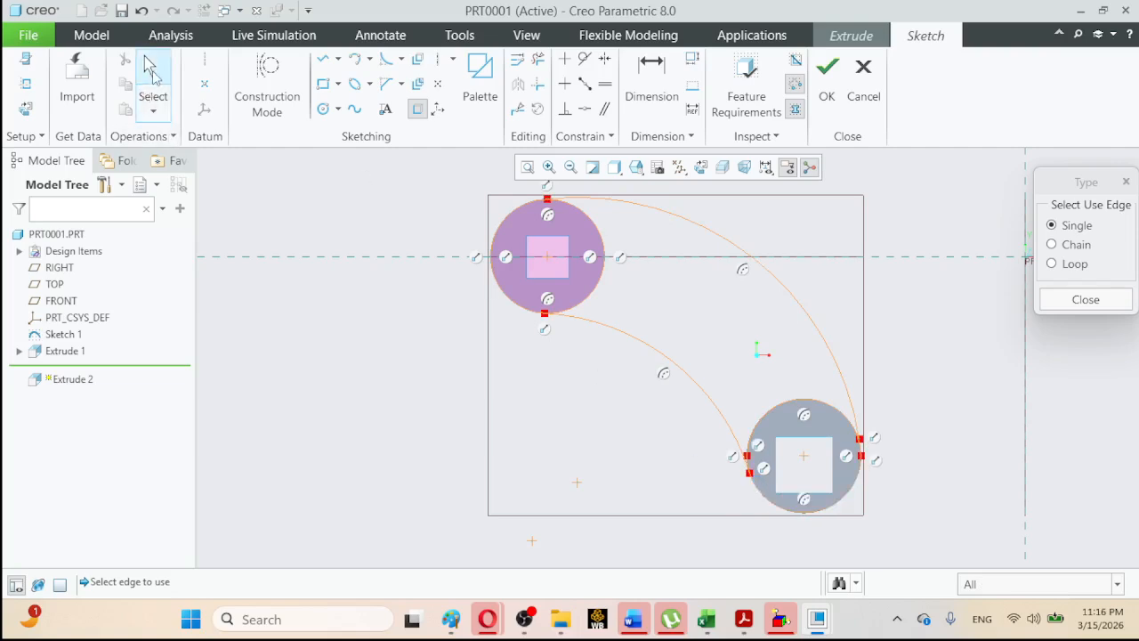
left_click(1085, 300)
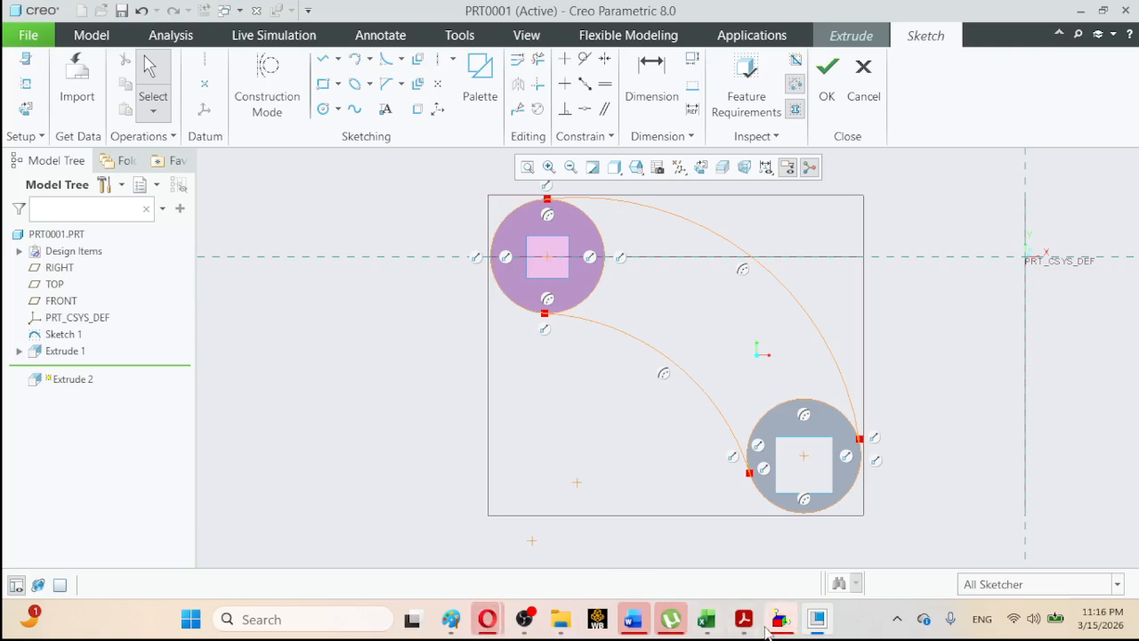
Switch to Acrobat to check the EX2-14 reference drawing's dimensions, and return to Creo.
left_click(525, 620)
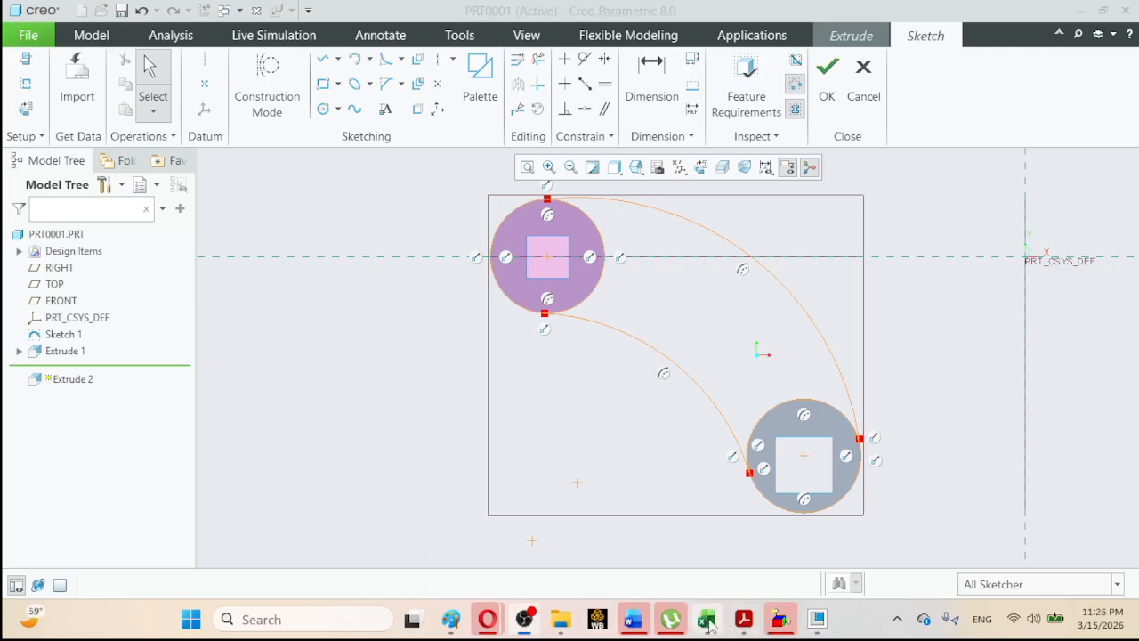
left_click(744, 621)
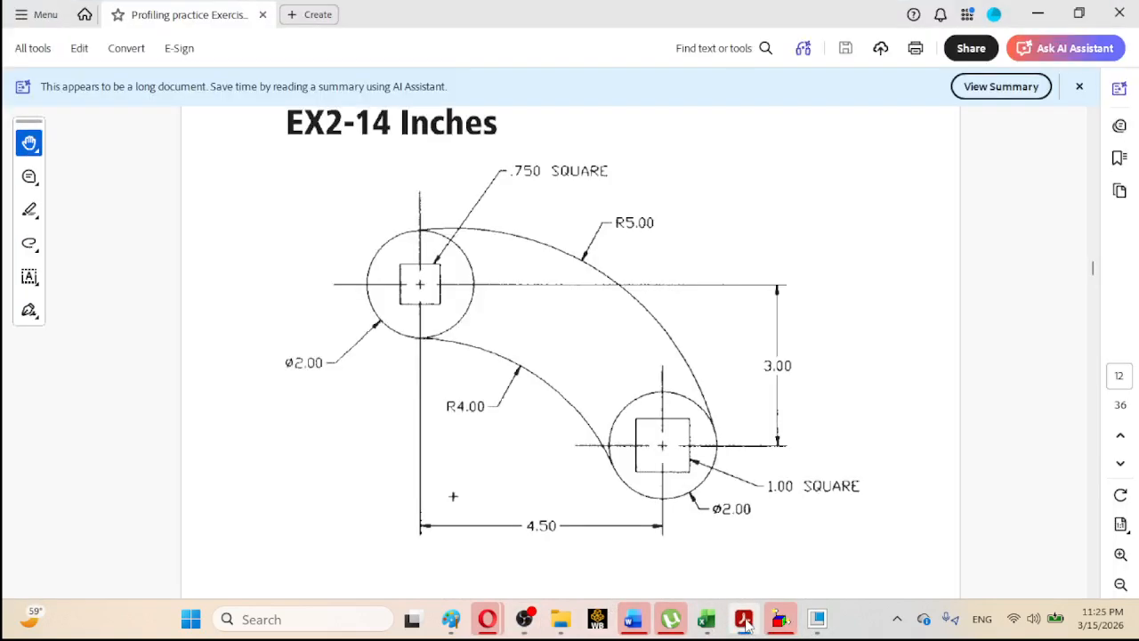
mouse_move(817, 620)
left_click(858, 515)
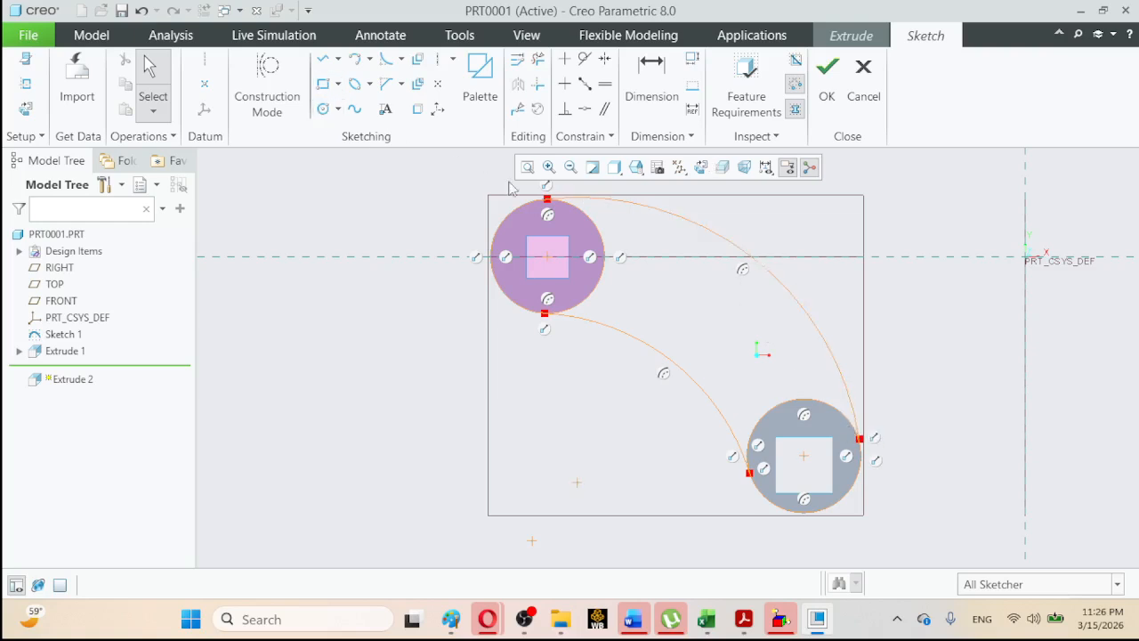
Examine closely how the outer and inner arcs' lower endpoints meet the lower circle.
left_click(549, 169)
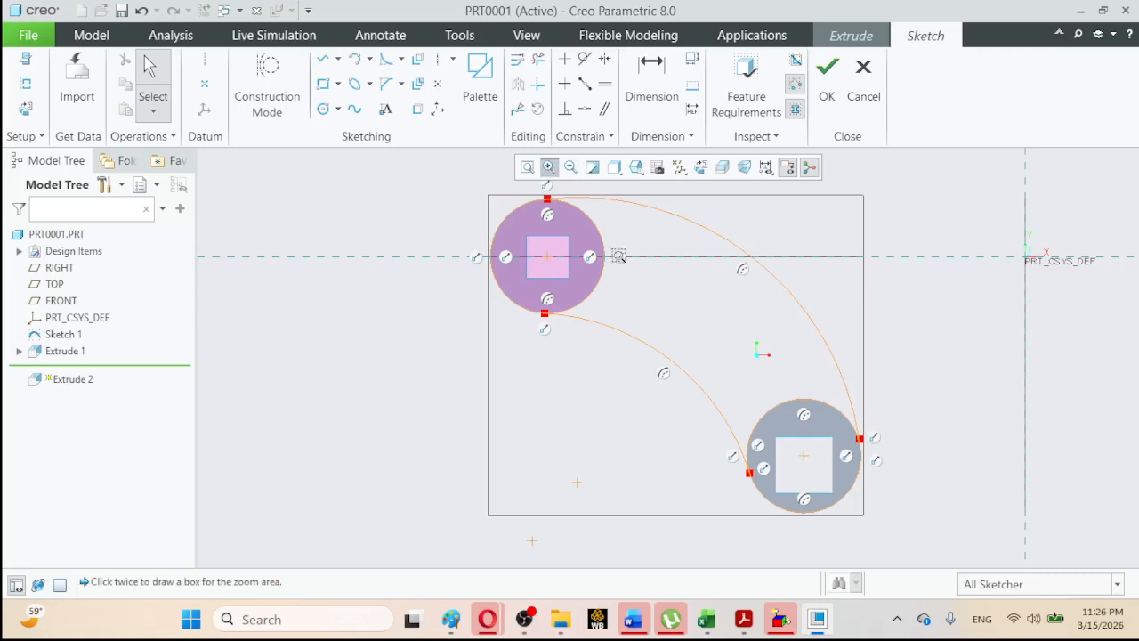
left_click(843, 405)
left_click(895, 473)
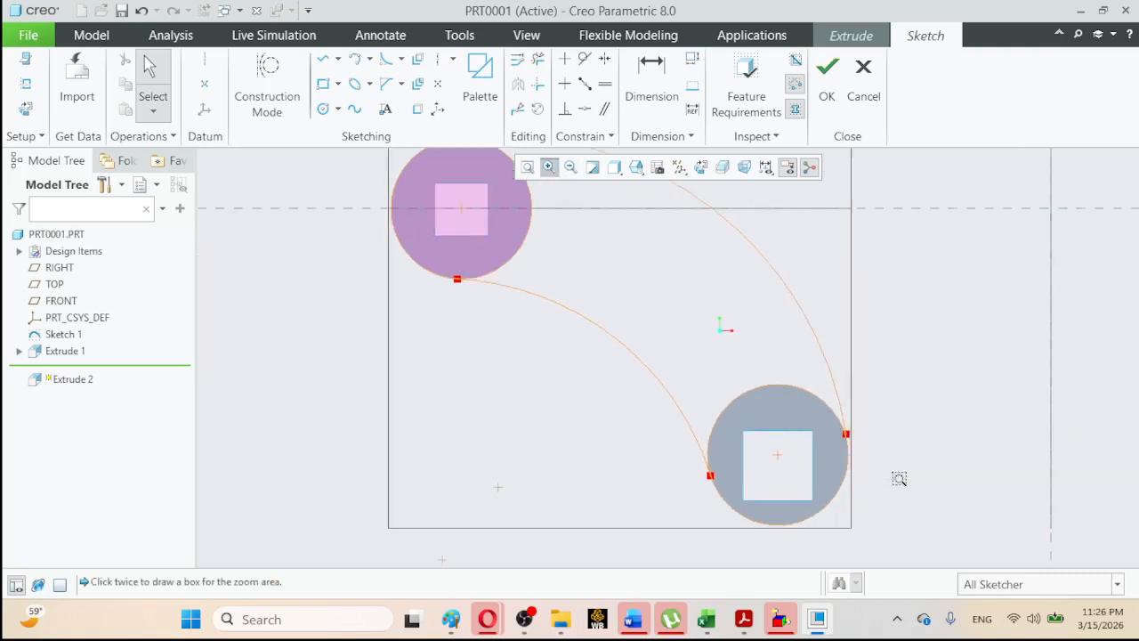
left_click(566, 283)
left_click(653, 422)
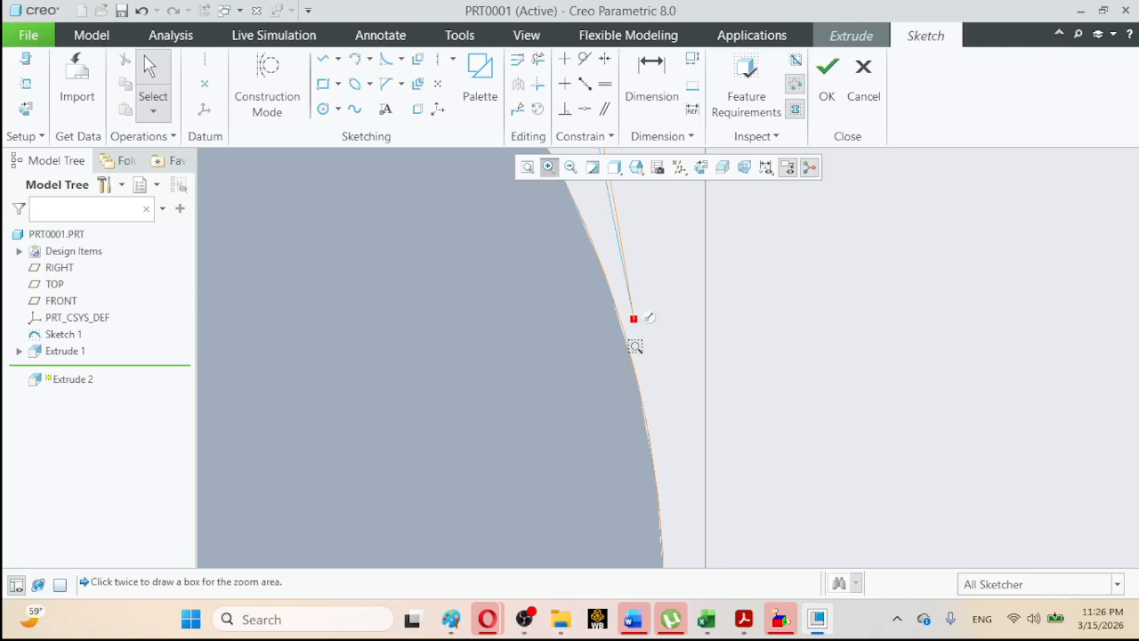
left_click(527, 166)
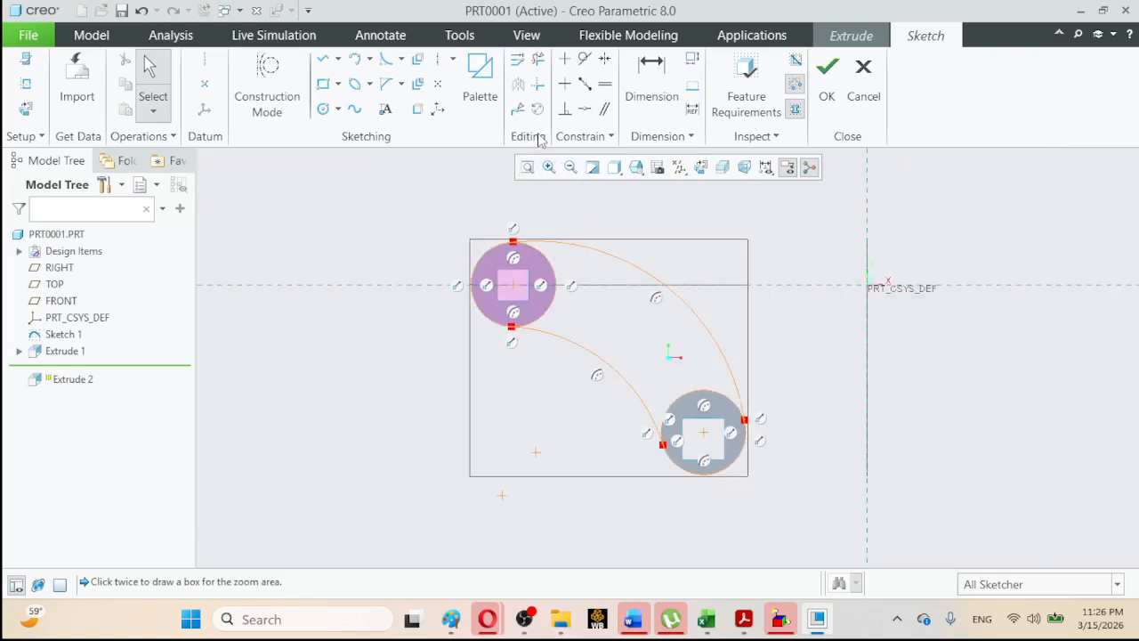
left_click(641, 422)
left_click(697, 476)
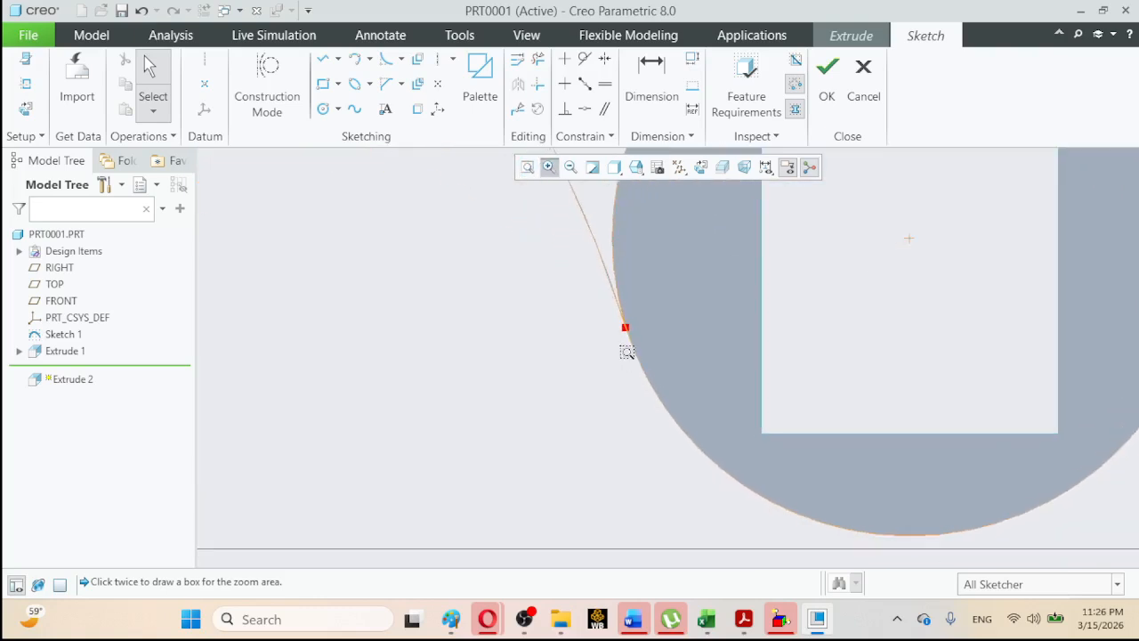
left_click(592, 275)
left_click(677, 365)
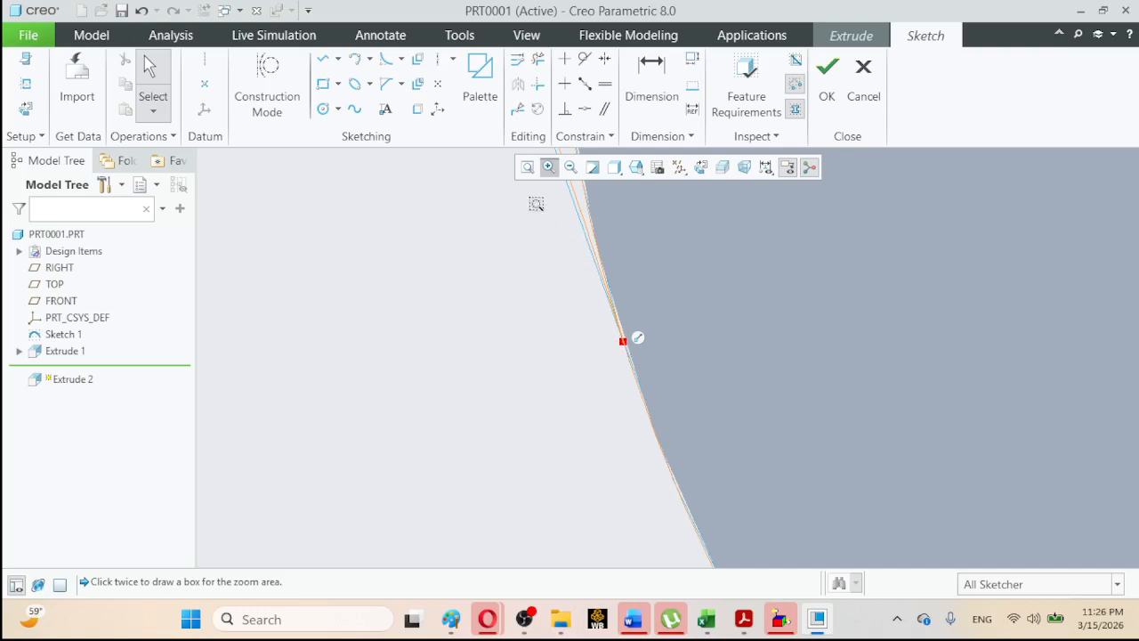
left_click(527, 168)
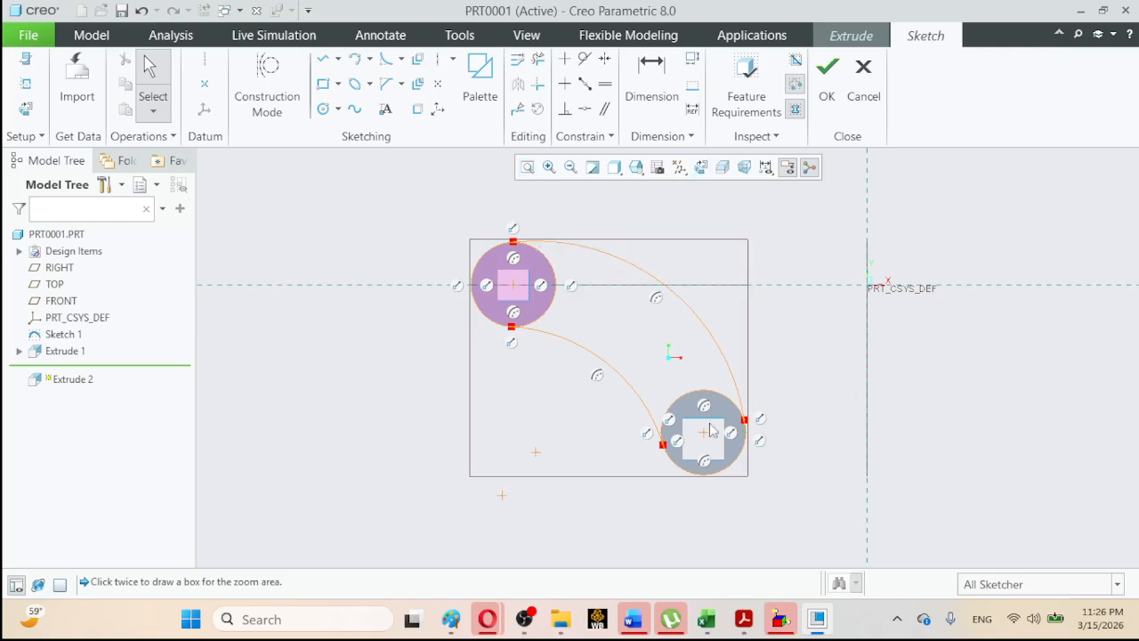
Quit the section sketch without saving its changes and cancel the second extrusion.
left_click(722, 353)
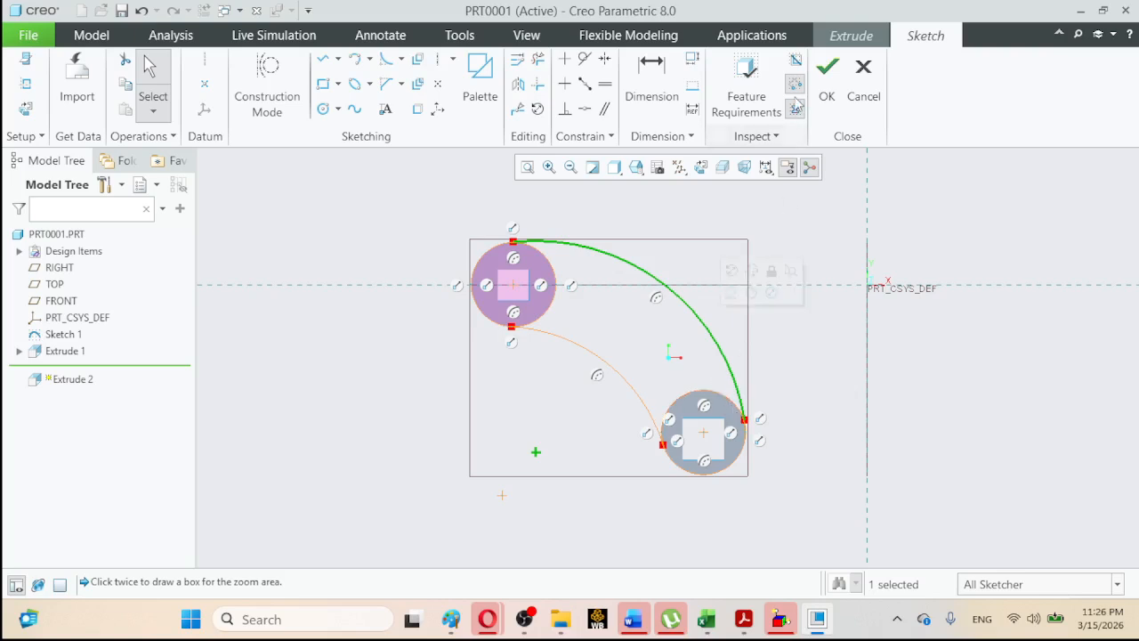
left_click(868, 87)
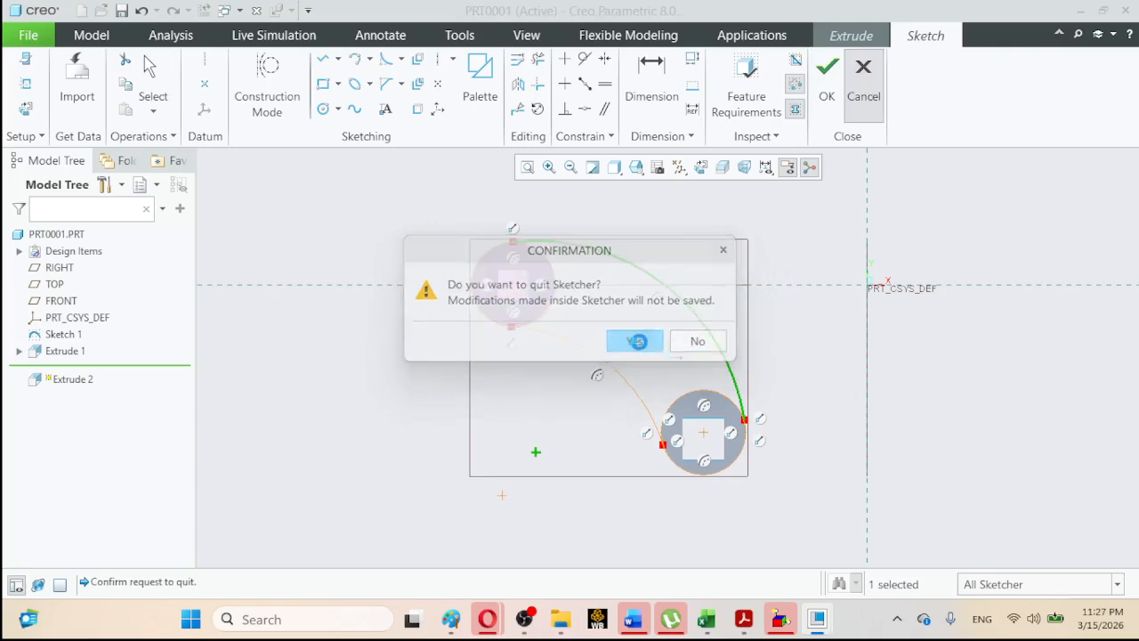
left_click(637, 342)
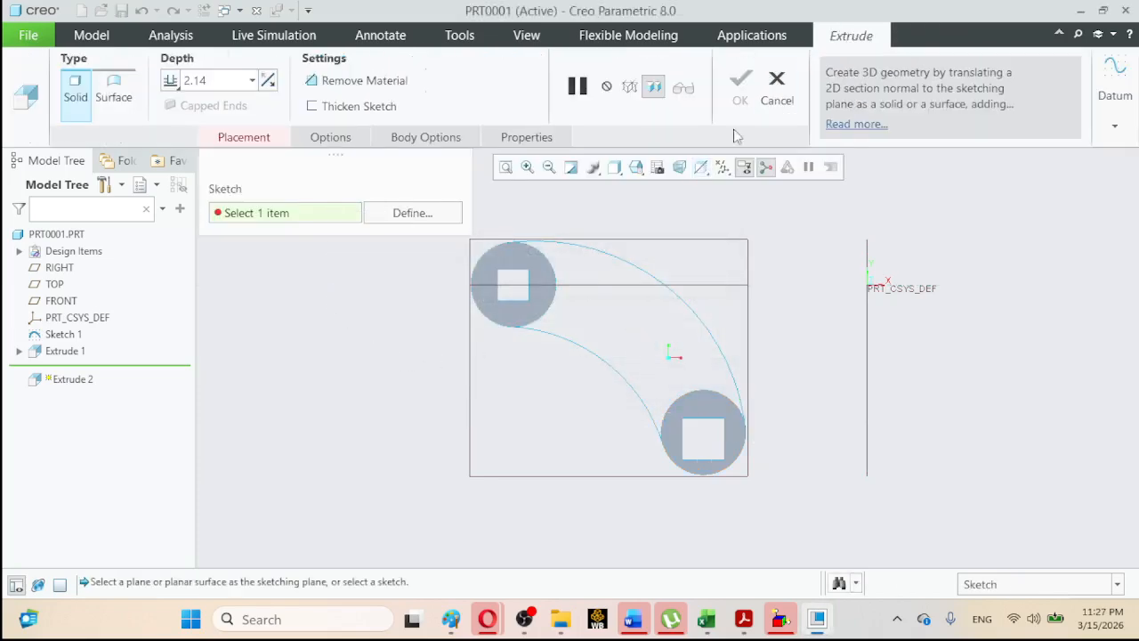
left_click(777, 89)
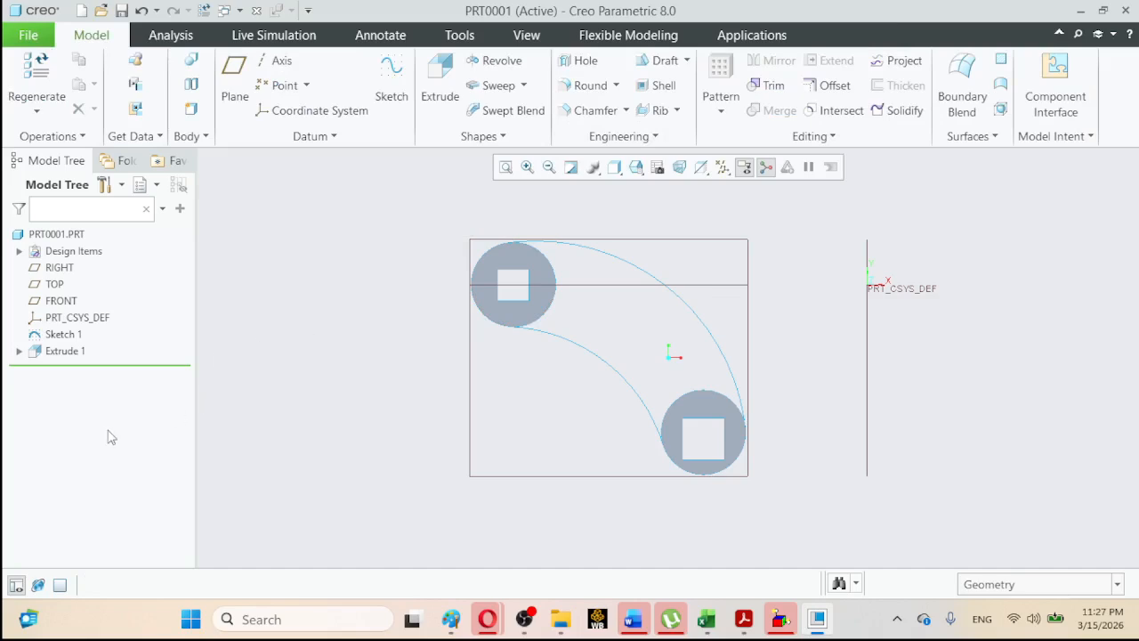
Reopen Sketch 1 for editing and make the outer arc's lower endpoint coincident with the lower circle.
left_click(79, 335)
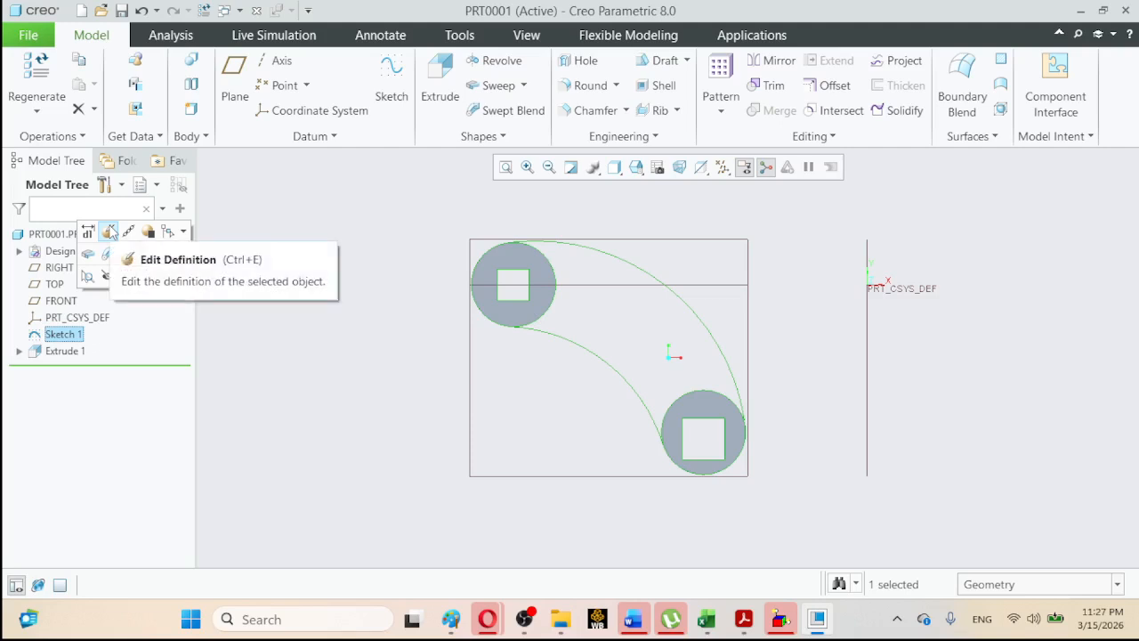
left_click(110, 233)
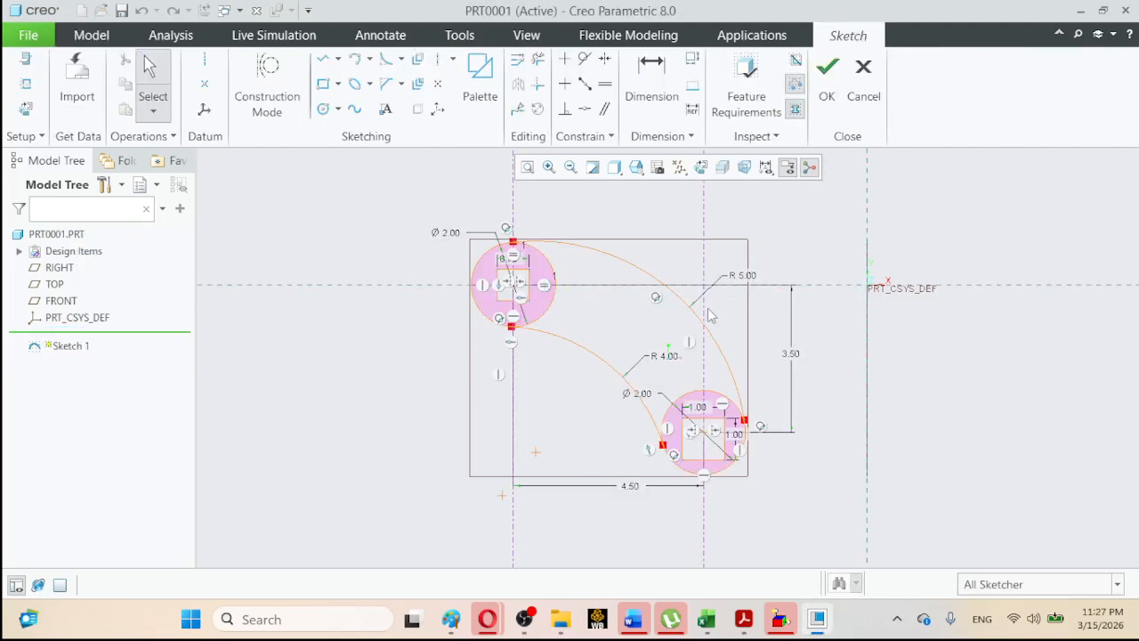
left_click(549, 167)
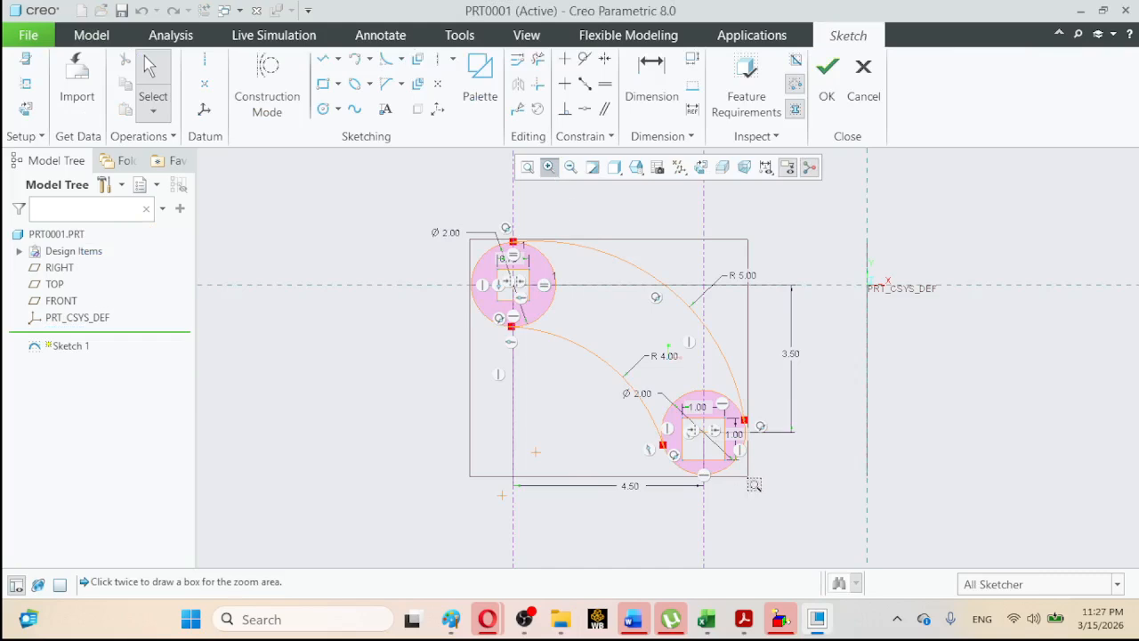
left_click(718, 386)
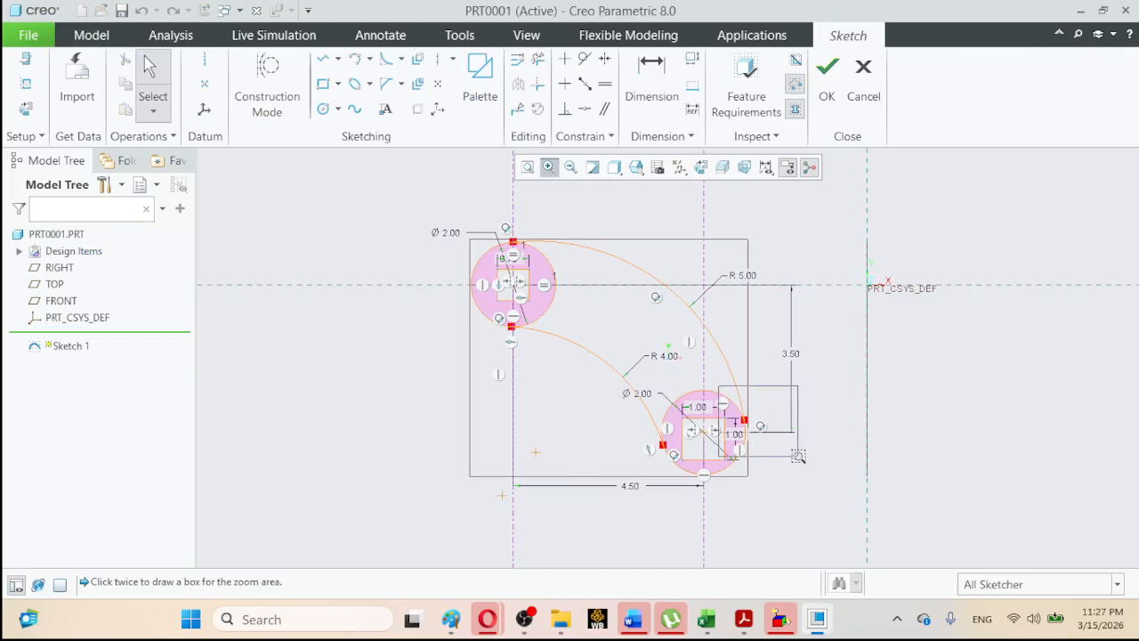
left_click(798, 455)
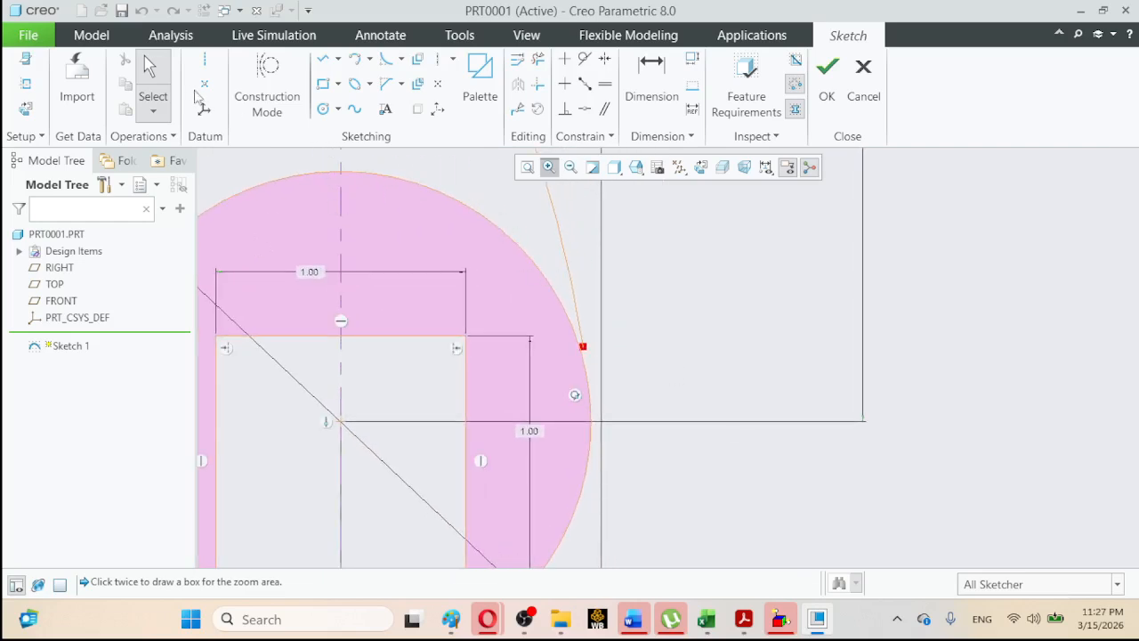
left_click(158, 73)
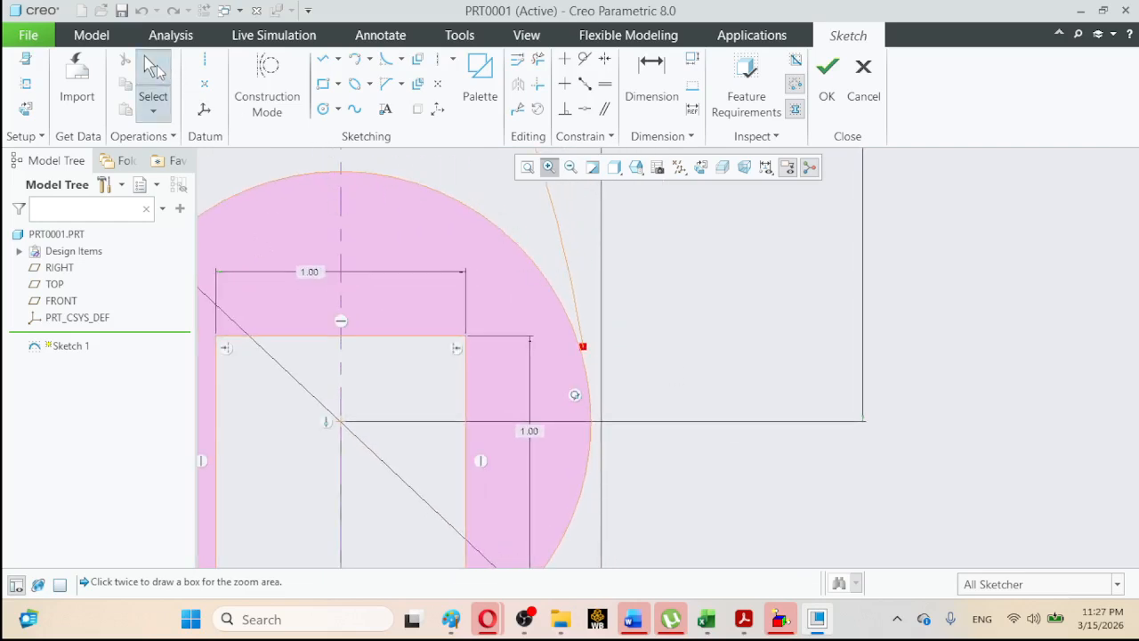
left_click(586, 110)
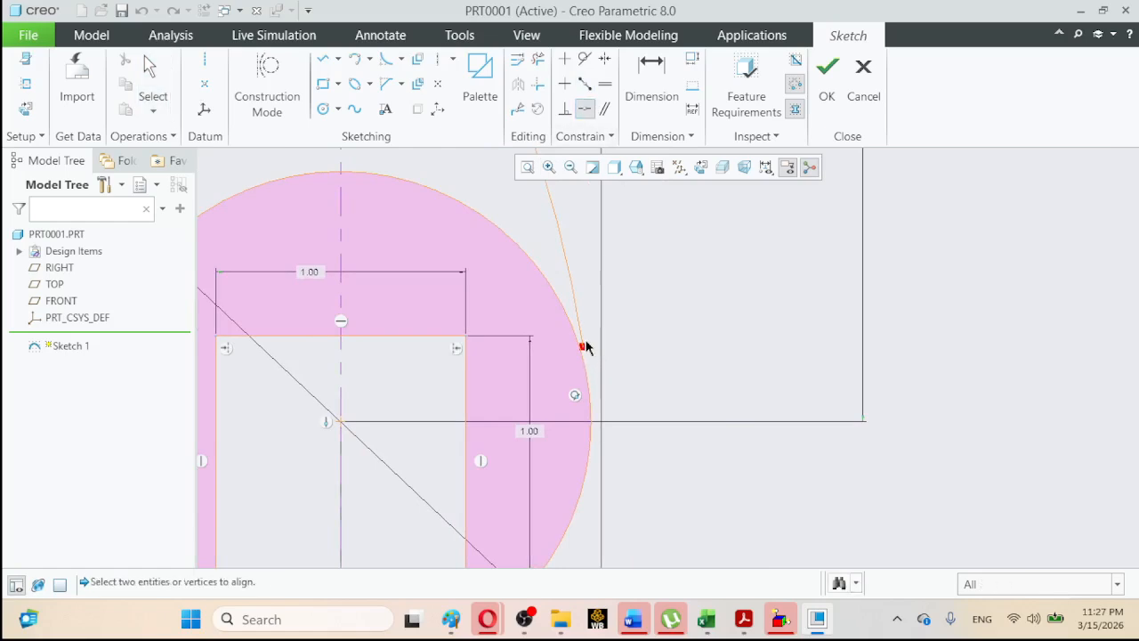
left_click(584, 348)
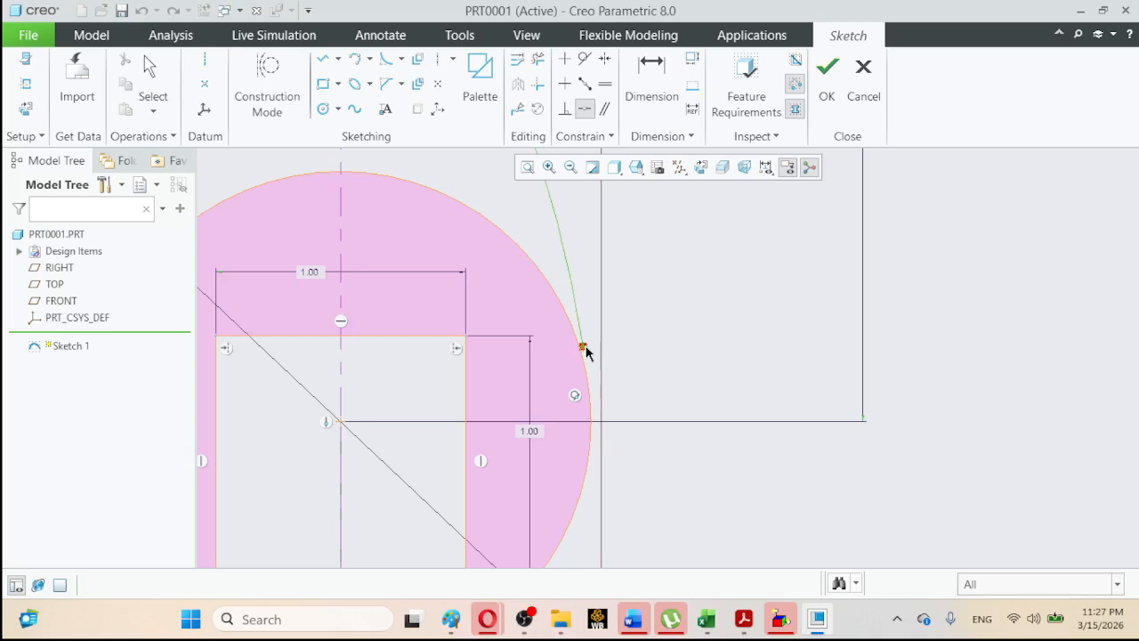
left_click(591, 419)
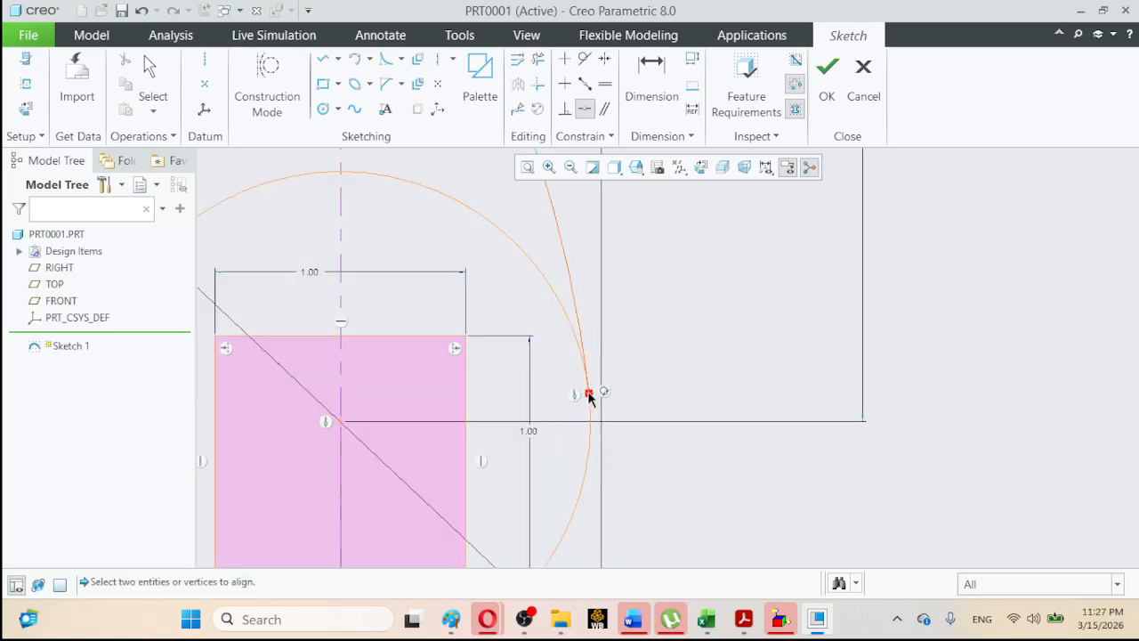
Make the outer arc's upper endpoint coincident with the upper circle.
left_click(527, 168)
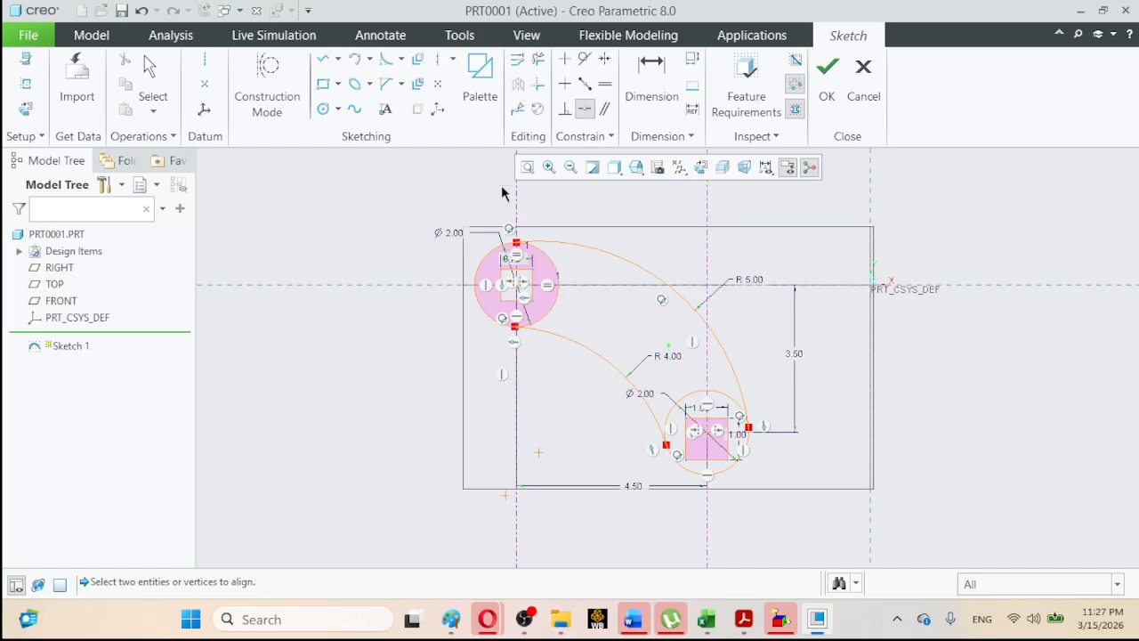
left_click(549, 167)
left_click(485, 204)
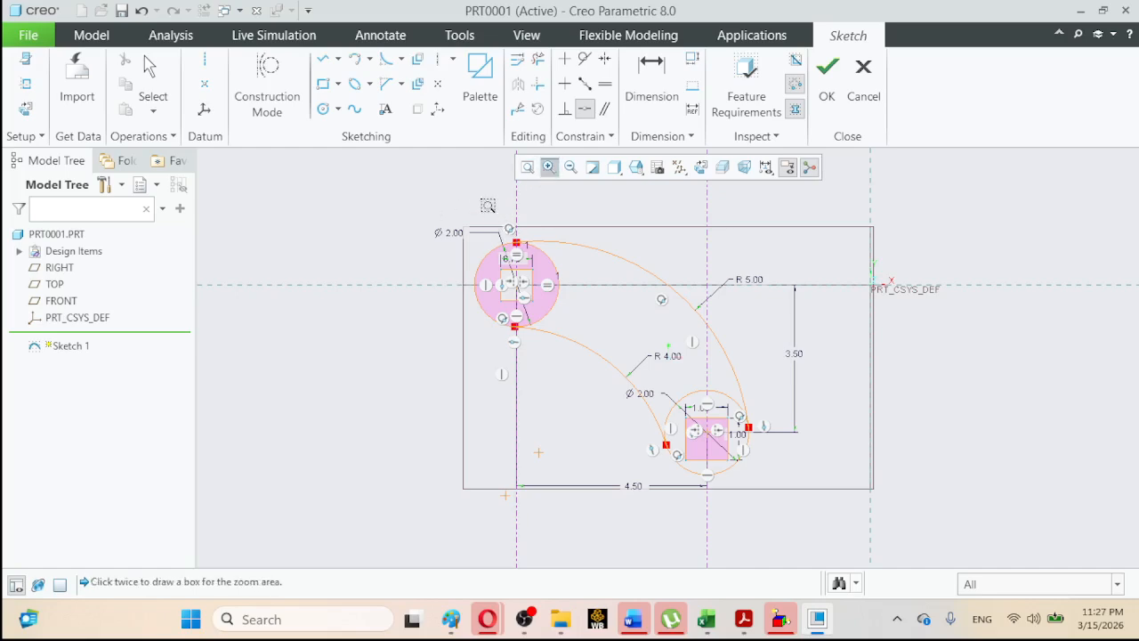
left_click(576, 334)
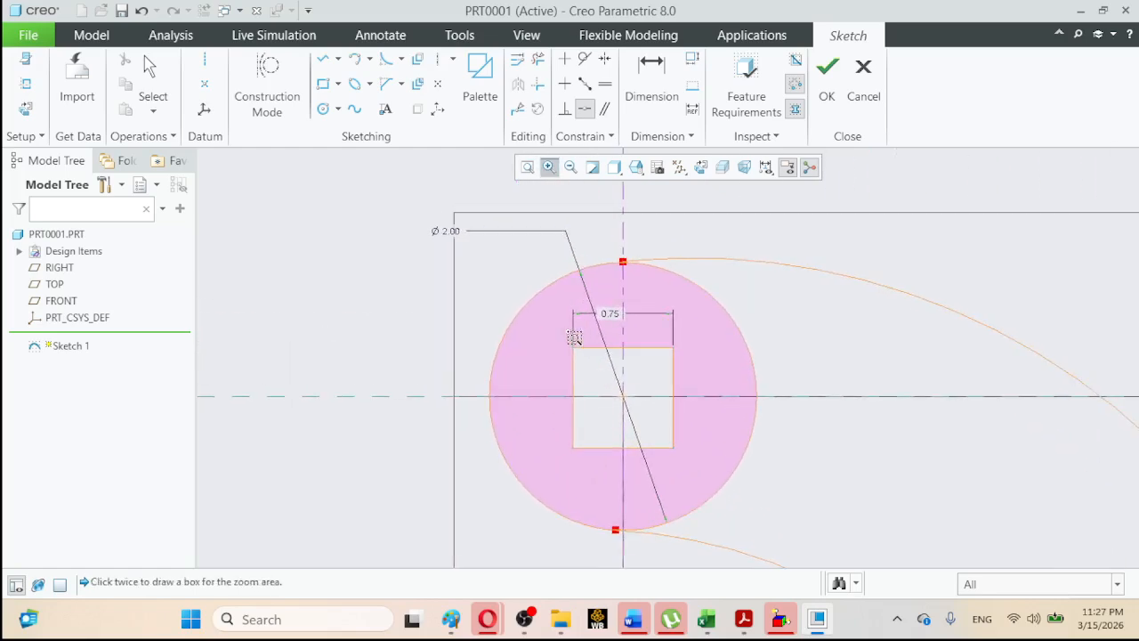
left_click(567, 231)
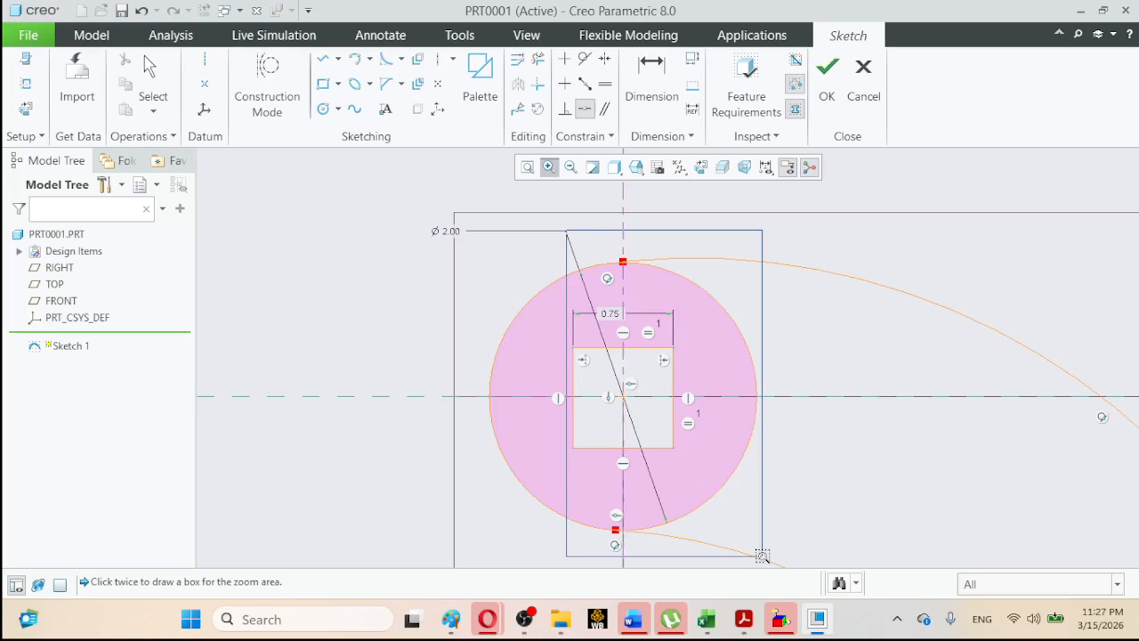
left_click(764, 544)
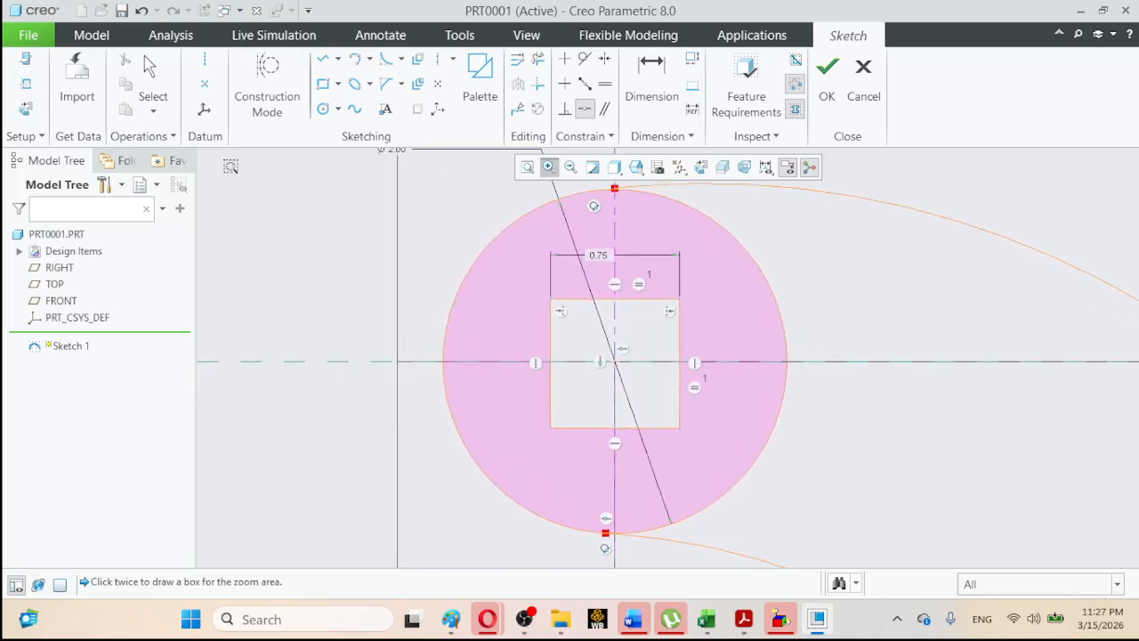
middle_click(320, 236)
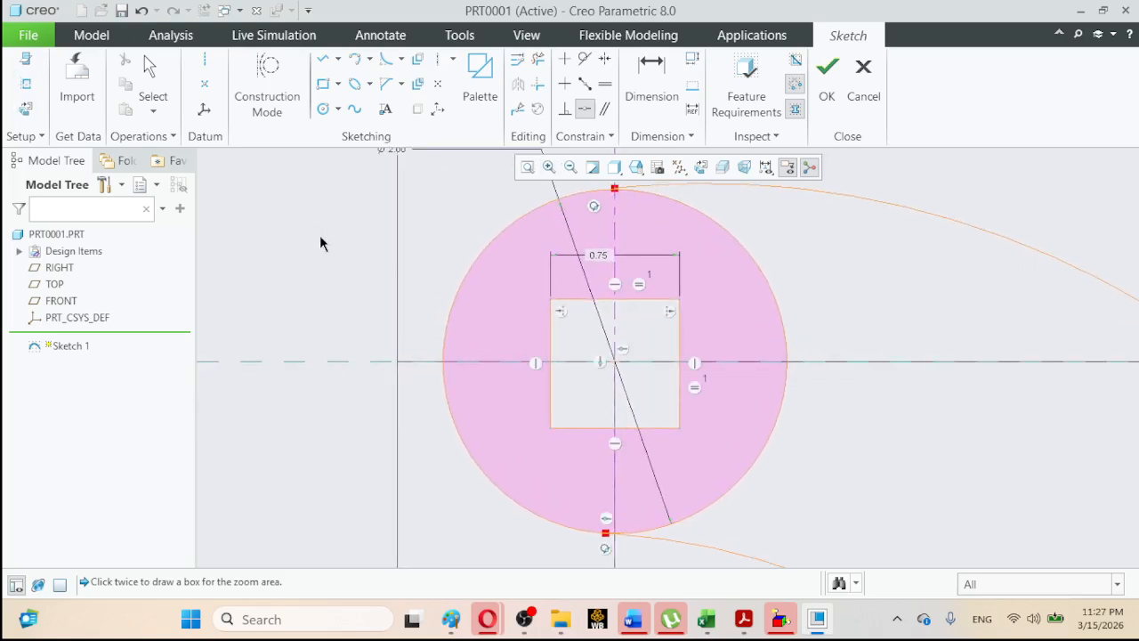
left_click(584, 109)
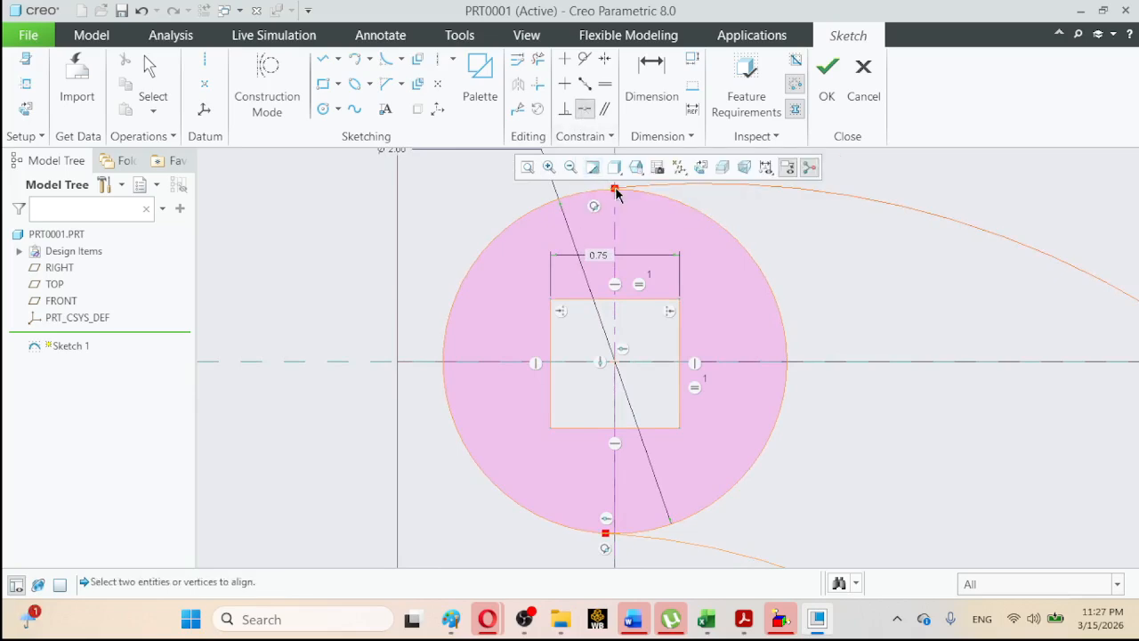
left_click(615, 189)
left_click(601, 198)
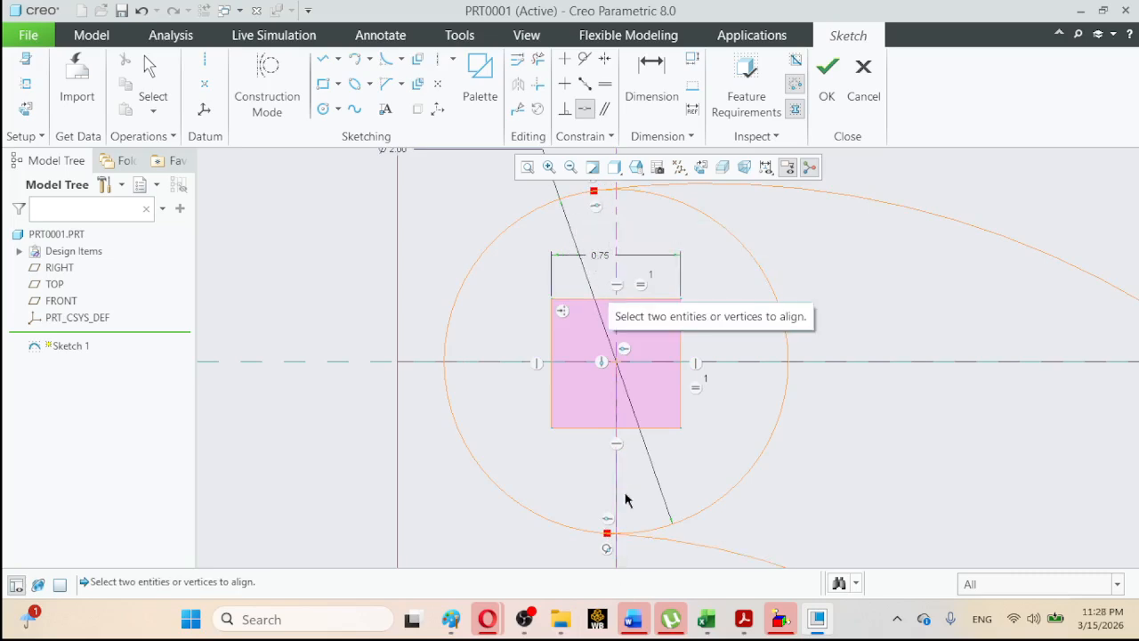
left_click(605, 531)
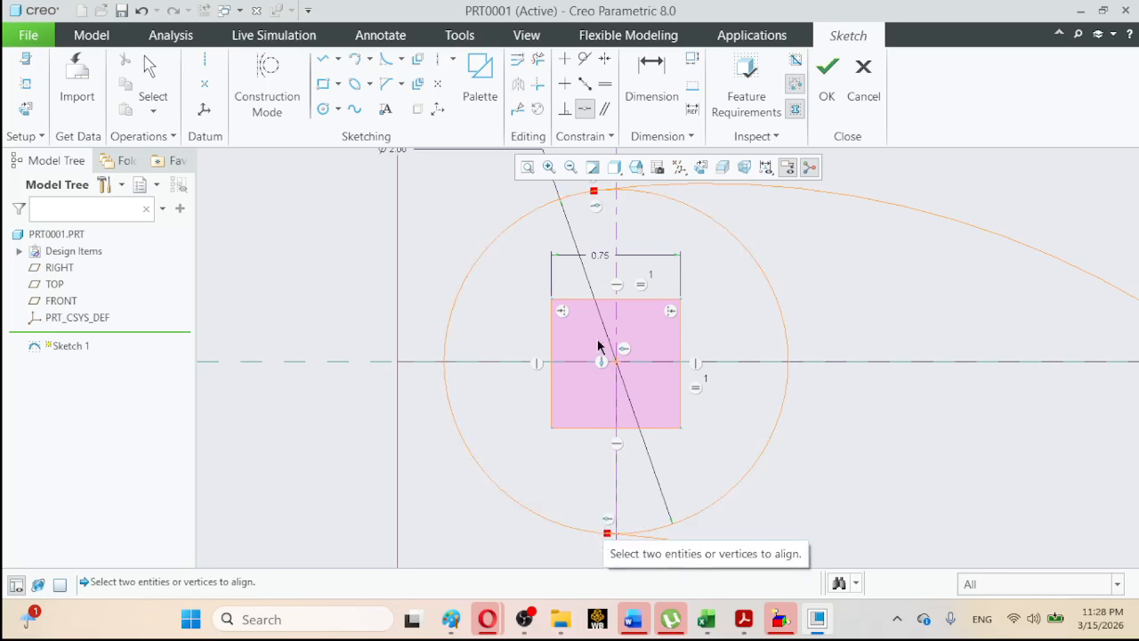
Finish editing Sketch 1 and keep its corrected arc connections.
left_click(528, 167)
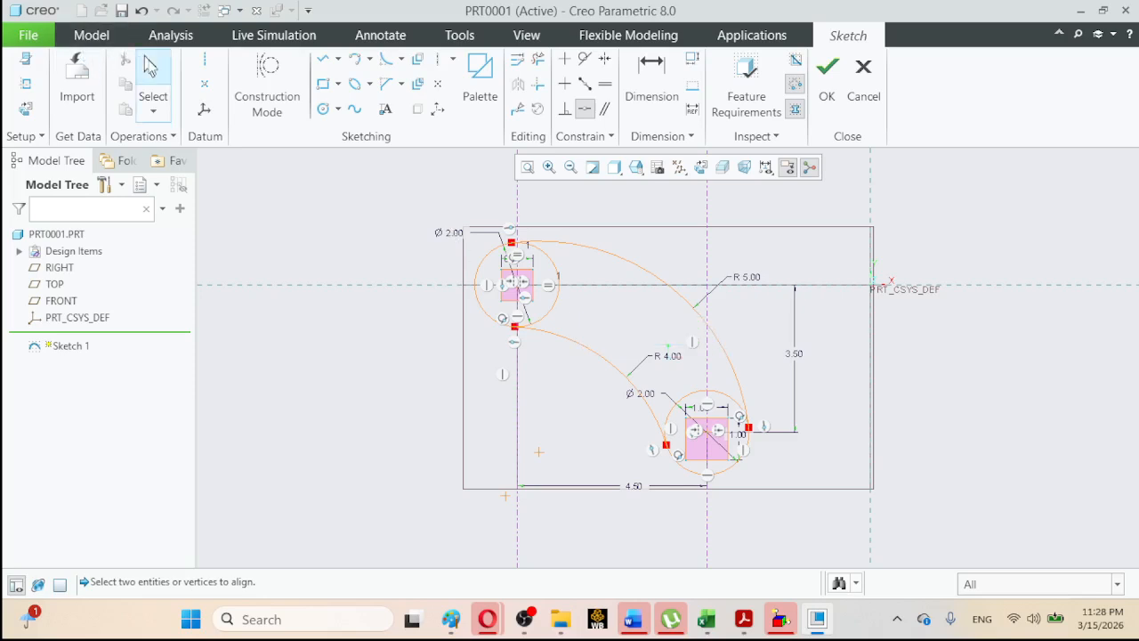
left_click(149, 66)
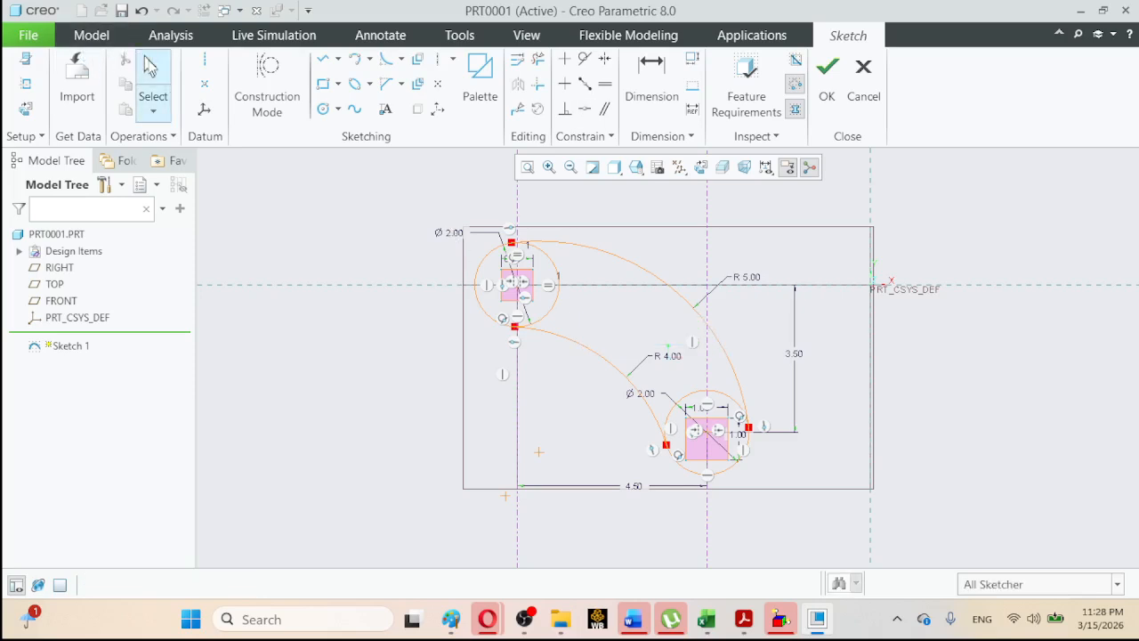
left_click(829, 85)
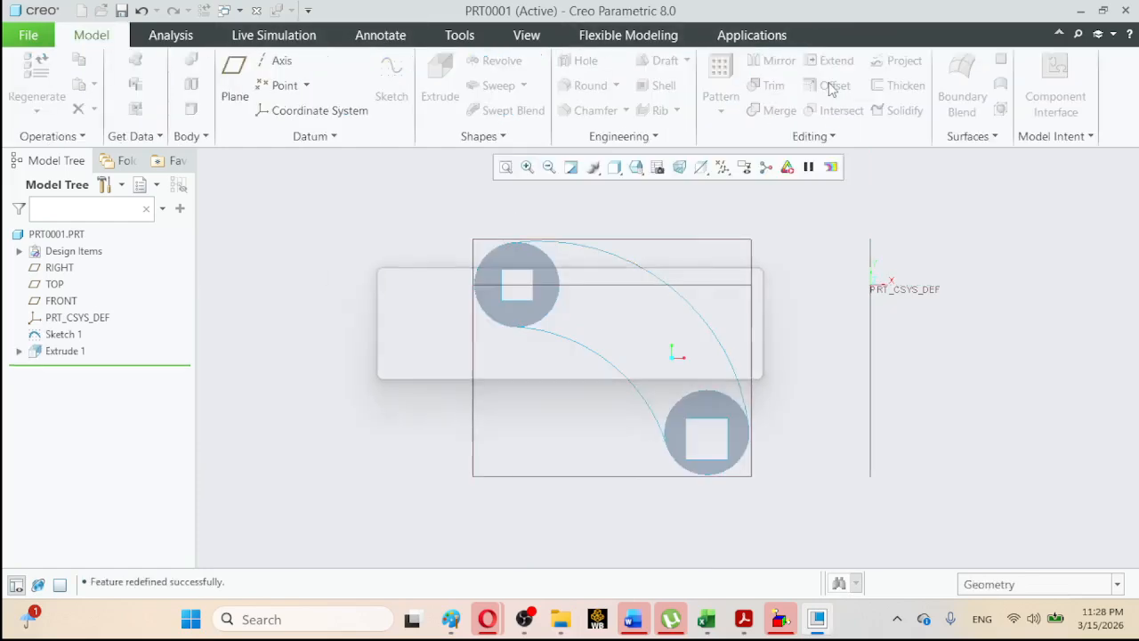
left_click(347, 276)
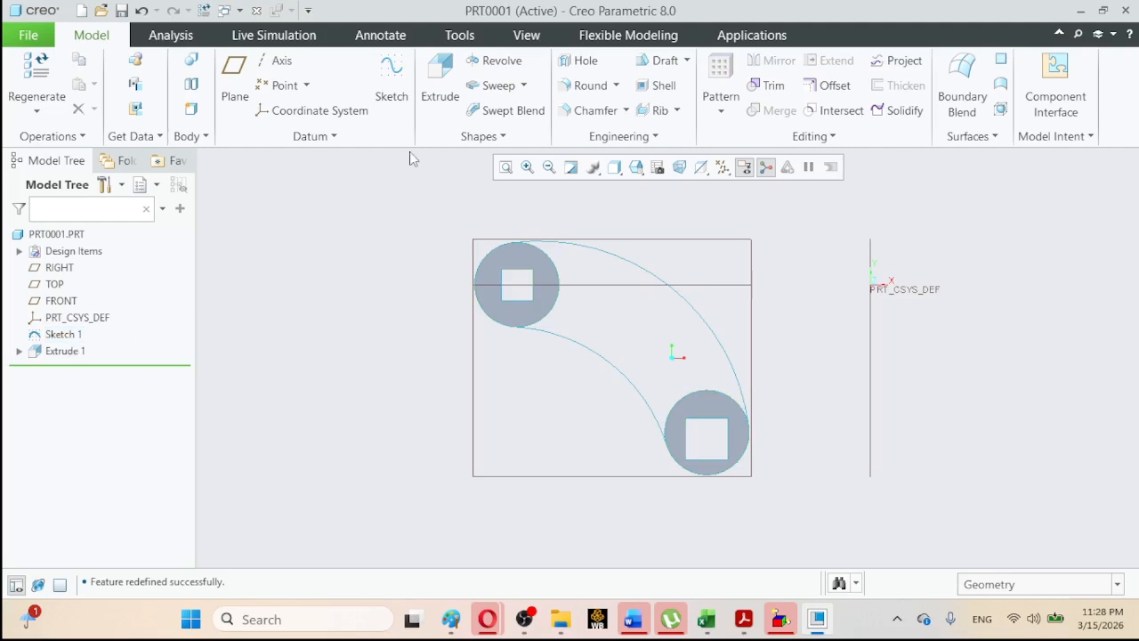
Start a new solid extrusion and open its section sketch on the FRONT plane, with RIGHT as the right-facing reference.
left_click(448, 93)
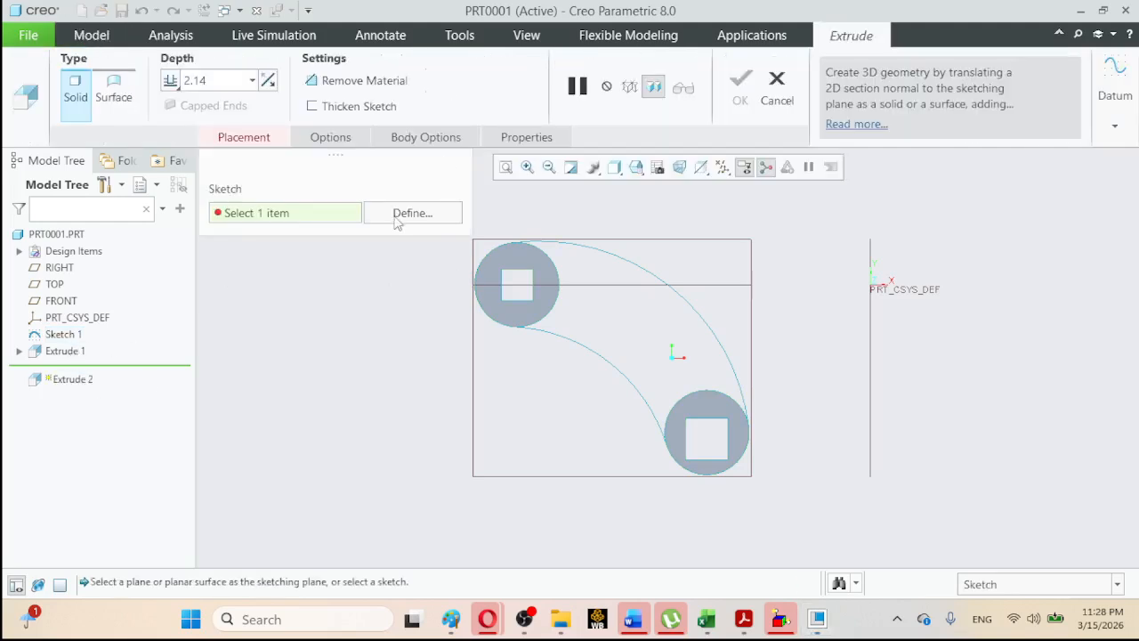
left_click(400, 215)
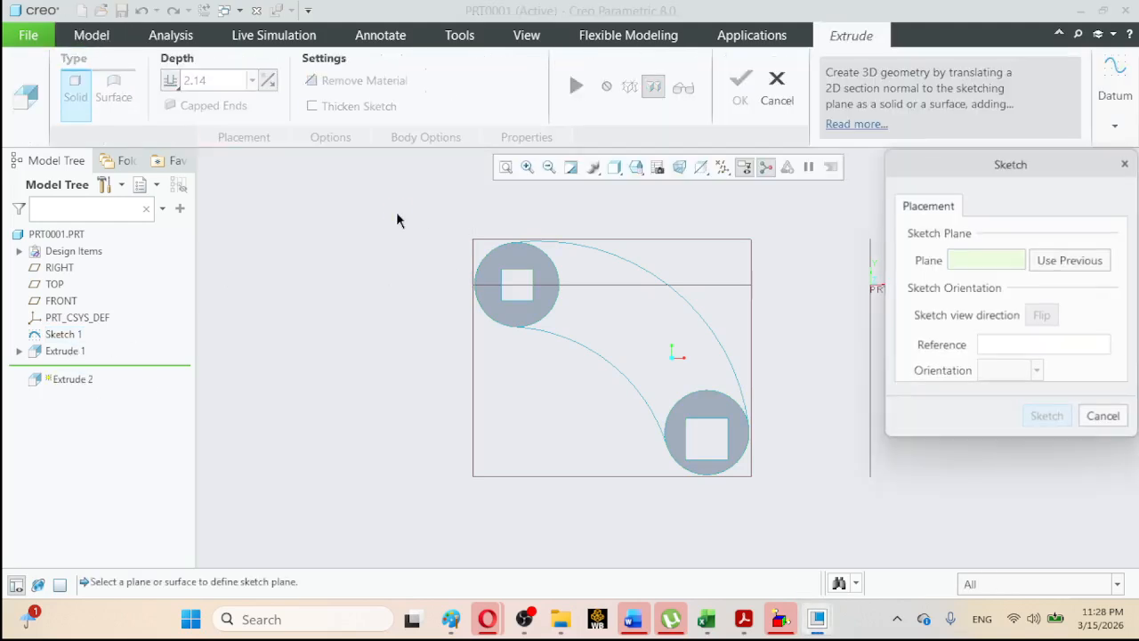
left_click(638, 244)
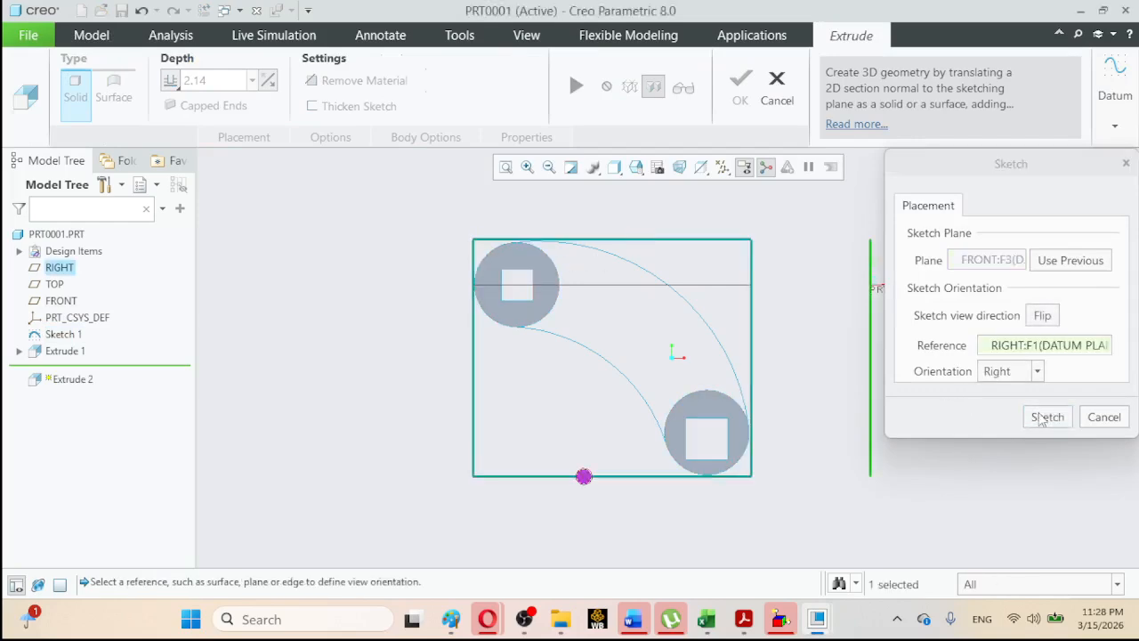
left_click(1046, 417)
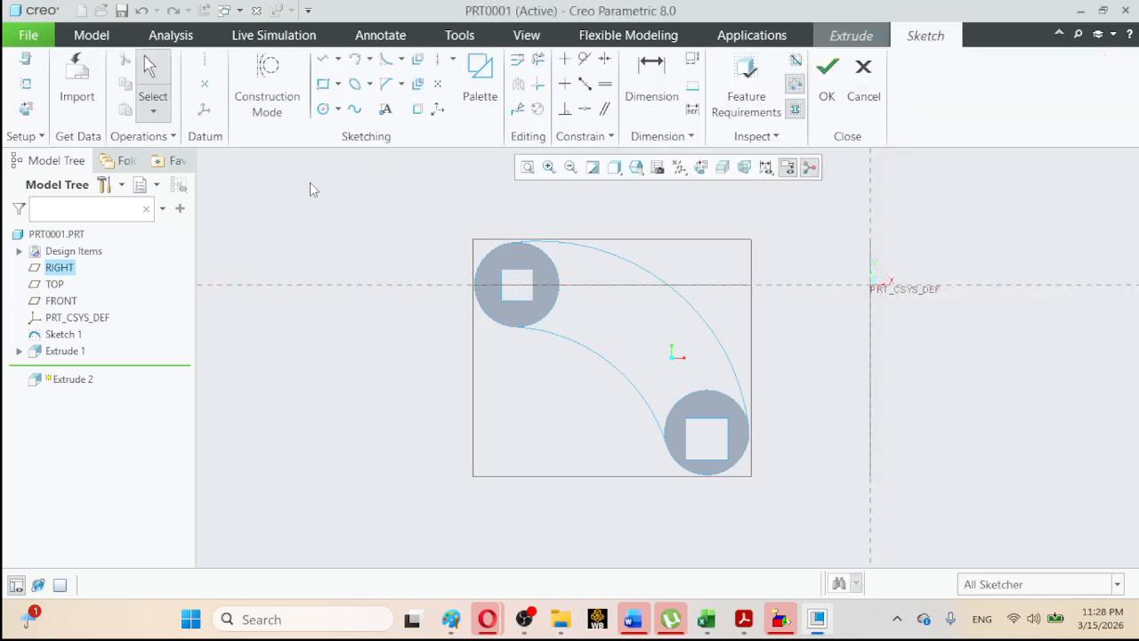
Project both connecting arcs and the halves of the upper and lower circles into the section sketch as single edges.
left_click(529, 171)
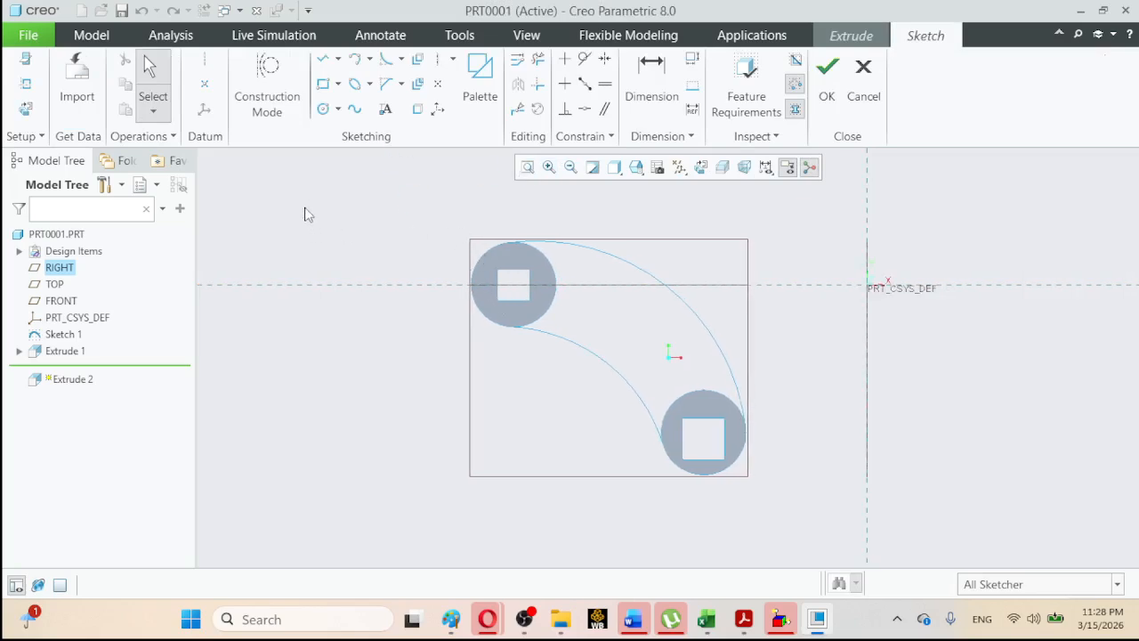
left_click(416, 109)
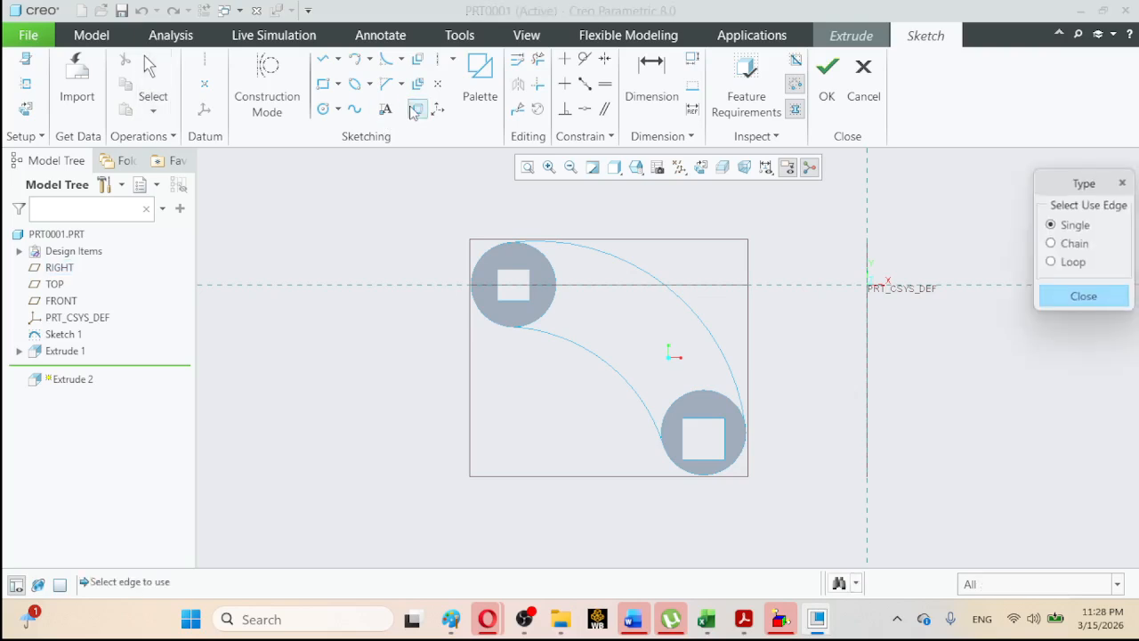
left_click(643, 276)
left_click(614, 377)
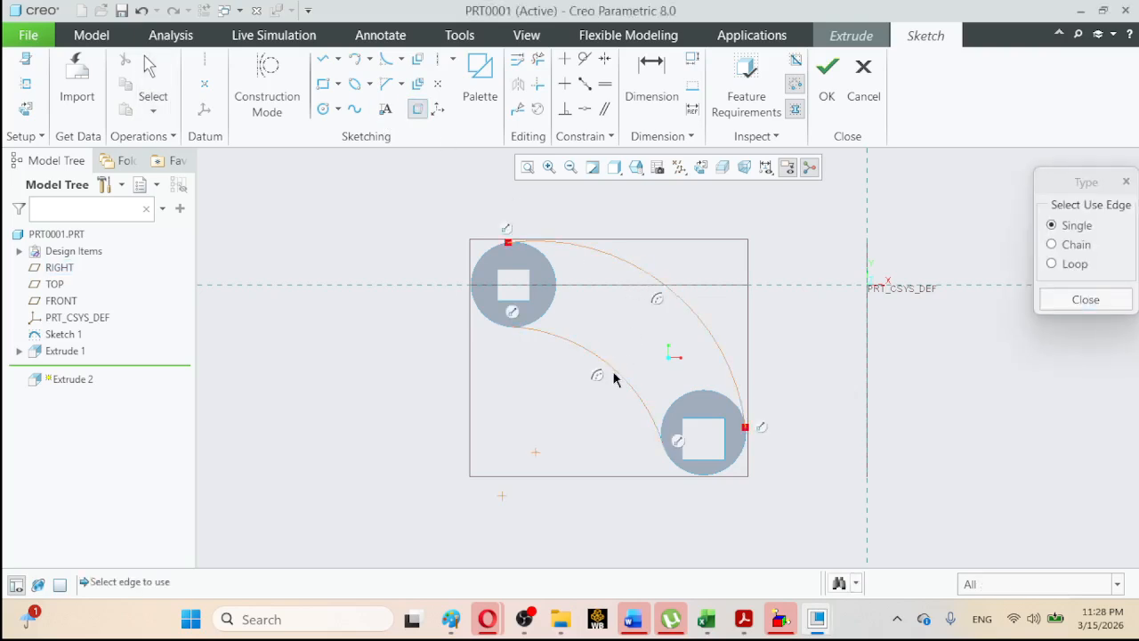
left_click(552, 272)
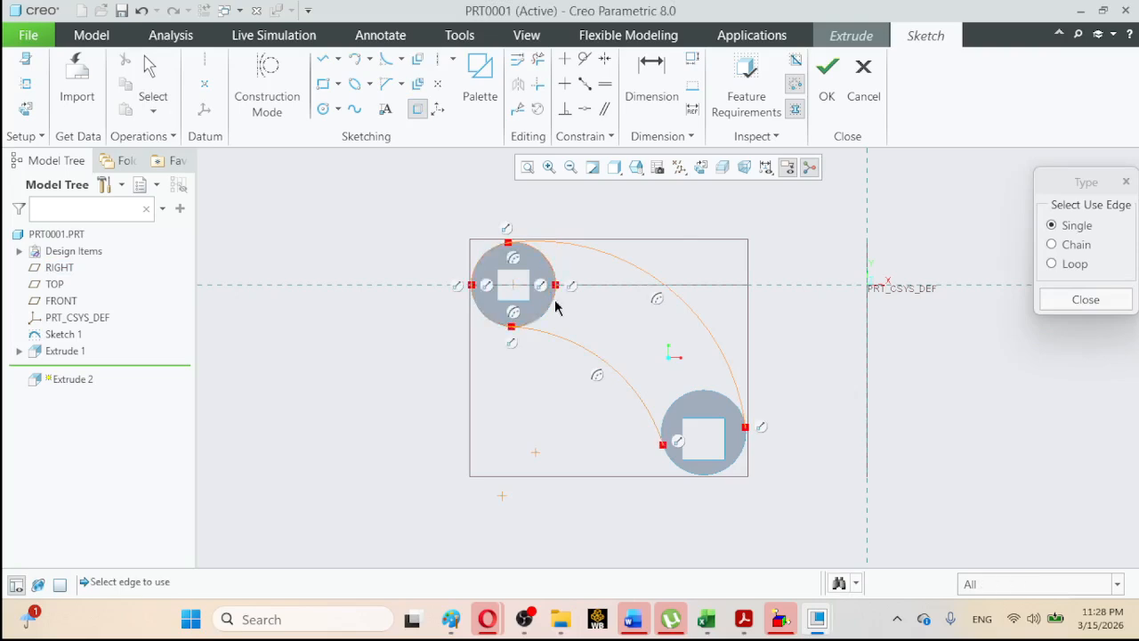
left_click(704, 392)
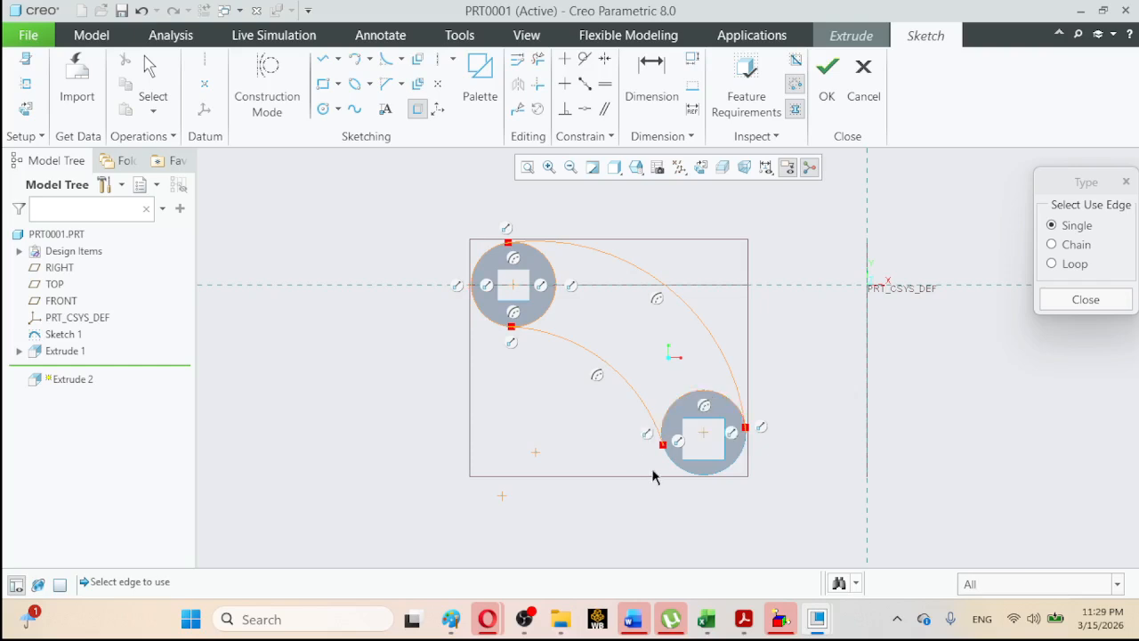
left_click(666, 443)
Trim away the outer side of the projected upper circle, keeping the arc between the two connecting arcs' endpoints.
left_click(550, 168)
left_click(476, 225)
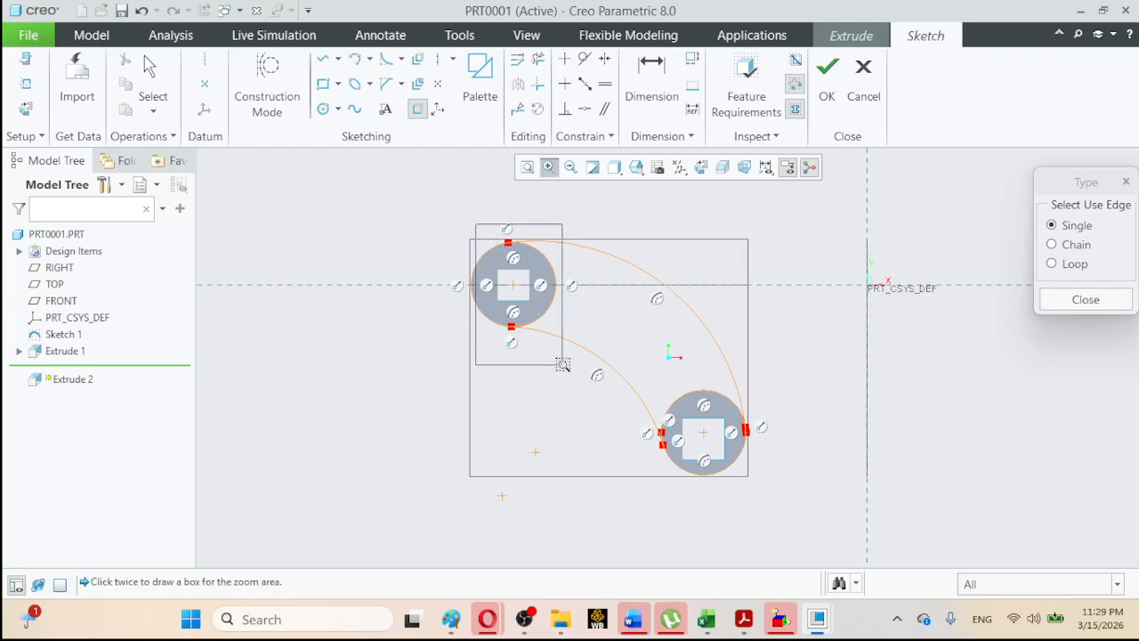
left_click(549, 347)
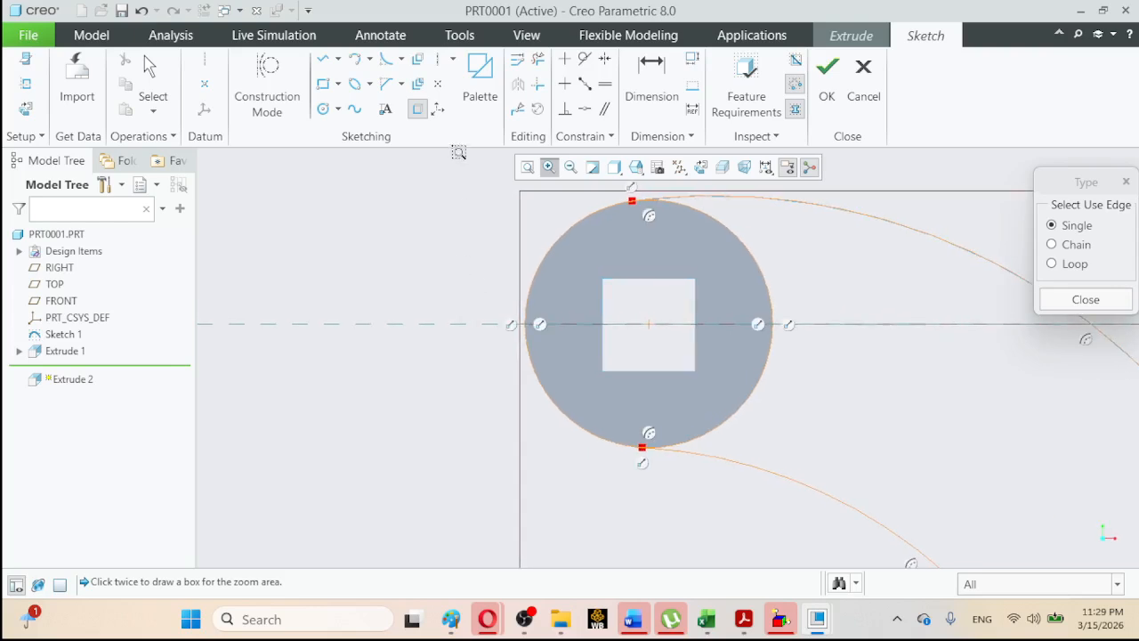
left_click(538, 59)
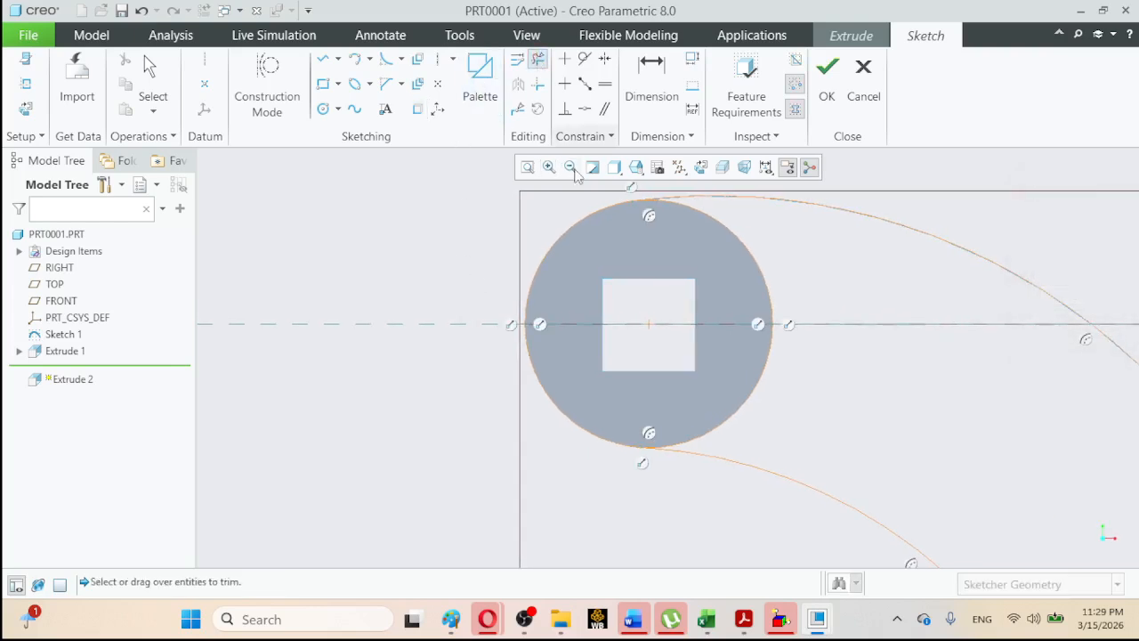
left_click(590, 213)
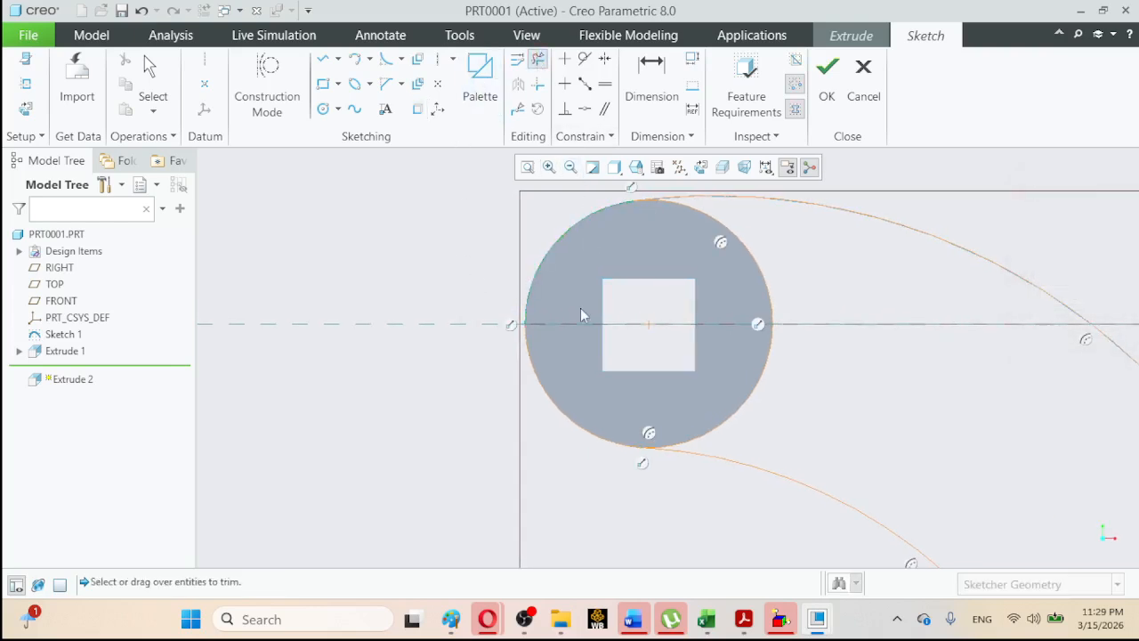
left_click(560, 416)
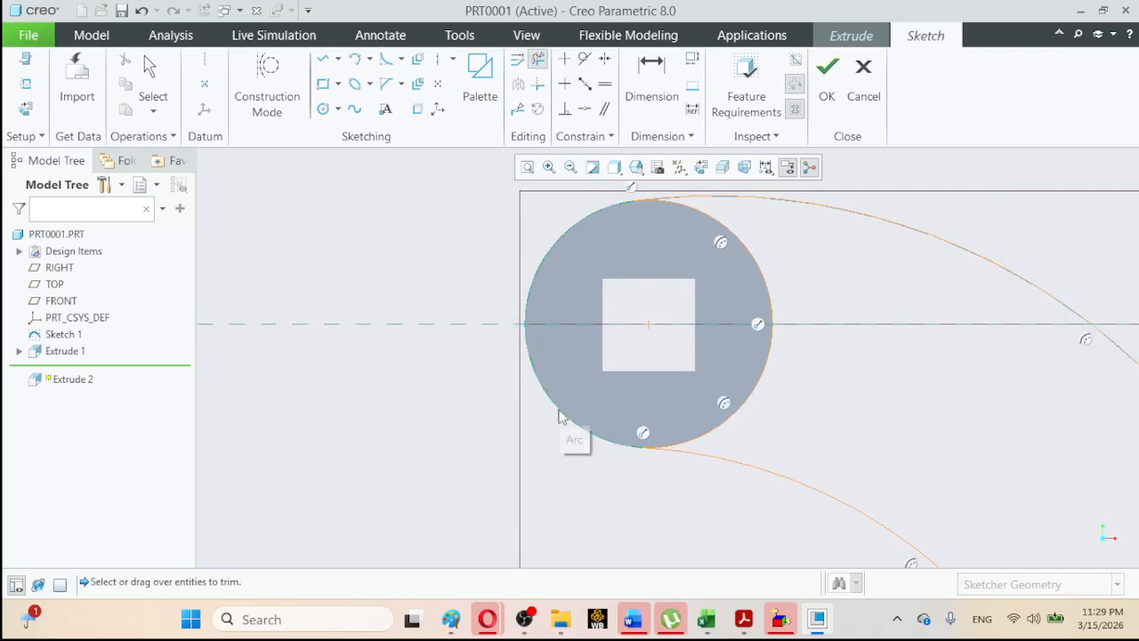
Trim the projected lower circle's outer portion so the web section forms a single closed region.
left_click(528, 168)
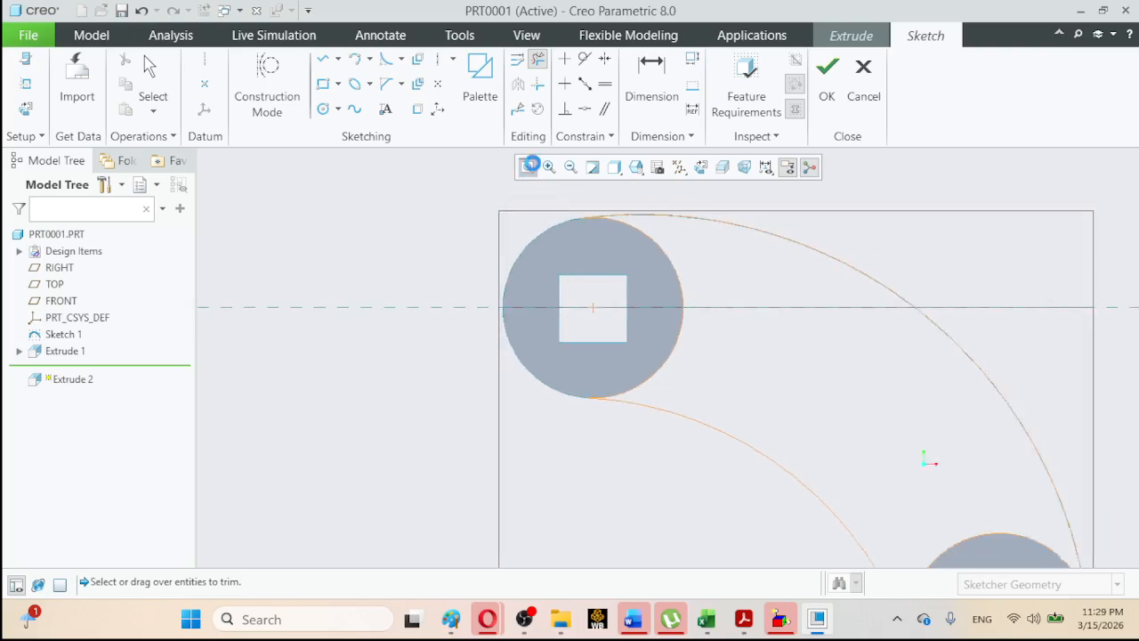
left_click(549, 168)
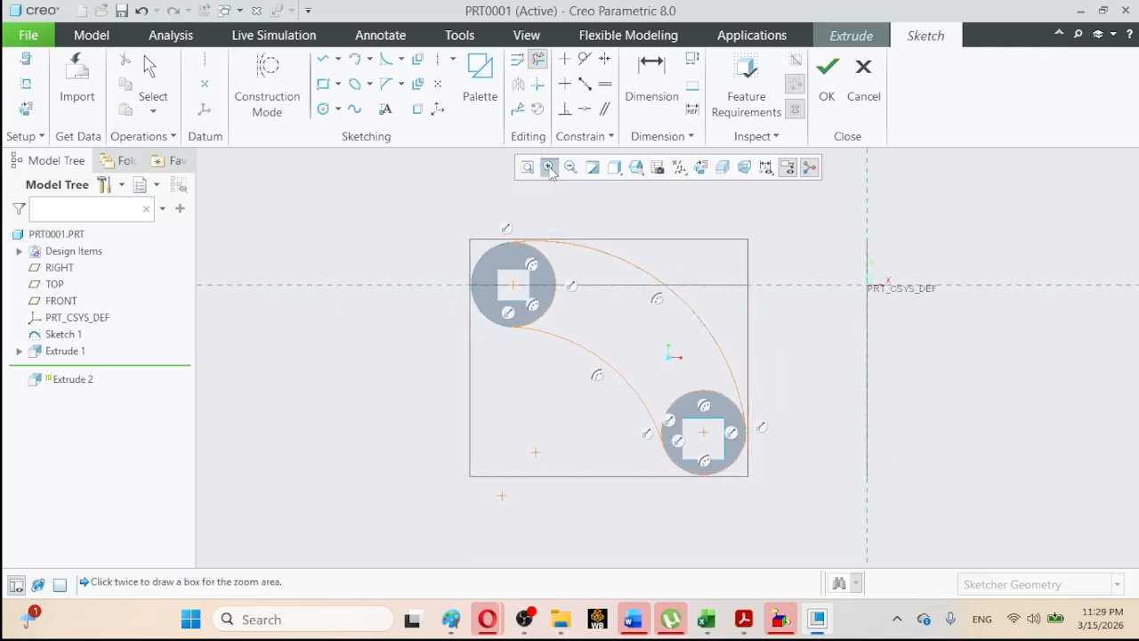
left_click(614, 383)
left_click(795, 501)
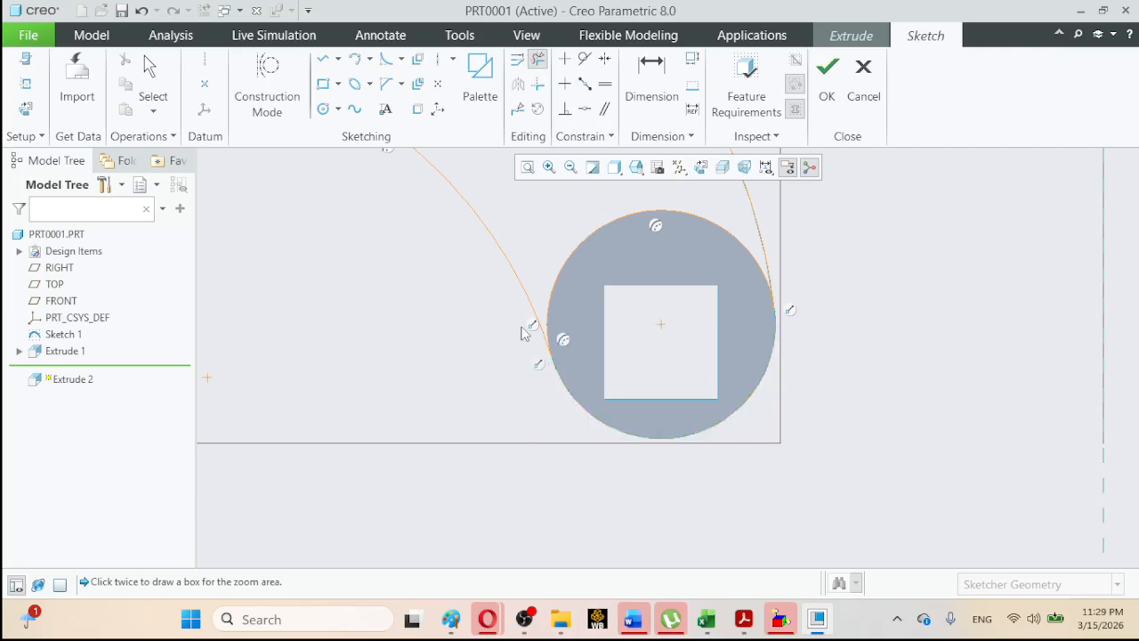
left_click(153, 67)
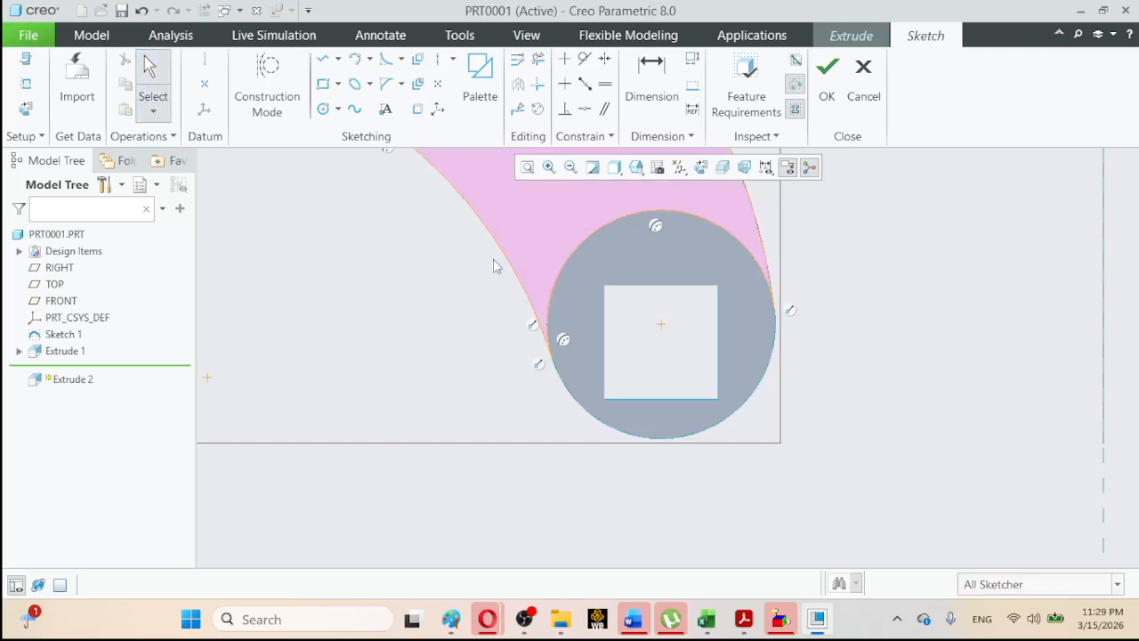
left_click(526, 168)
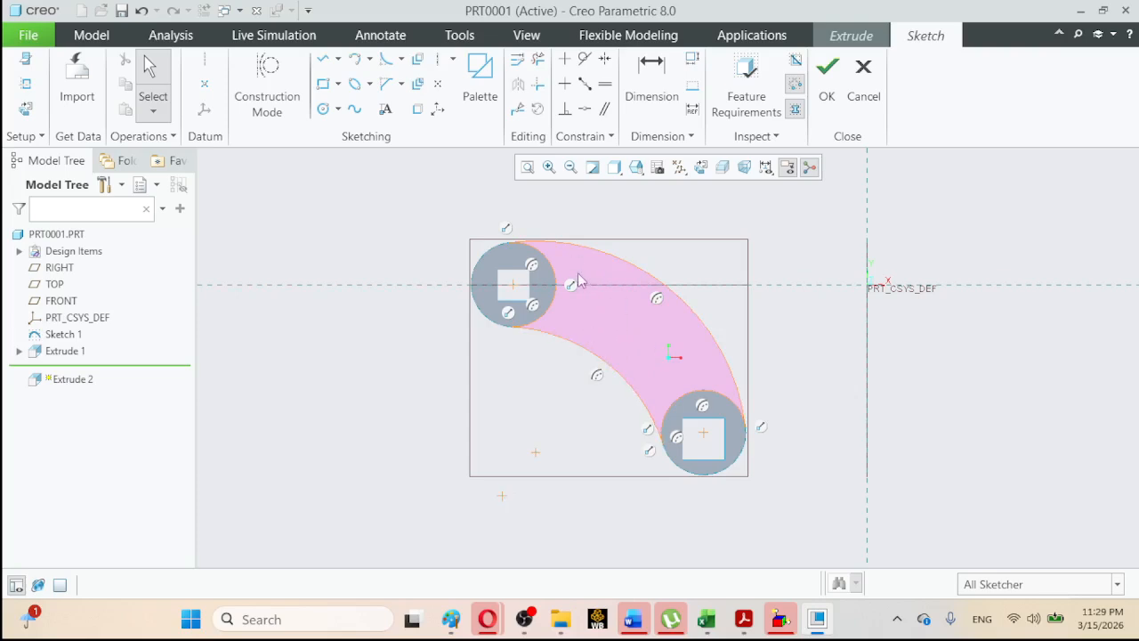
Accept the web section and set its extrusion to be symmetric about the sketch plane.
left_click(827, 75)
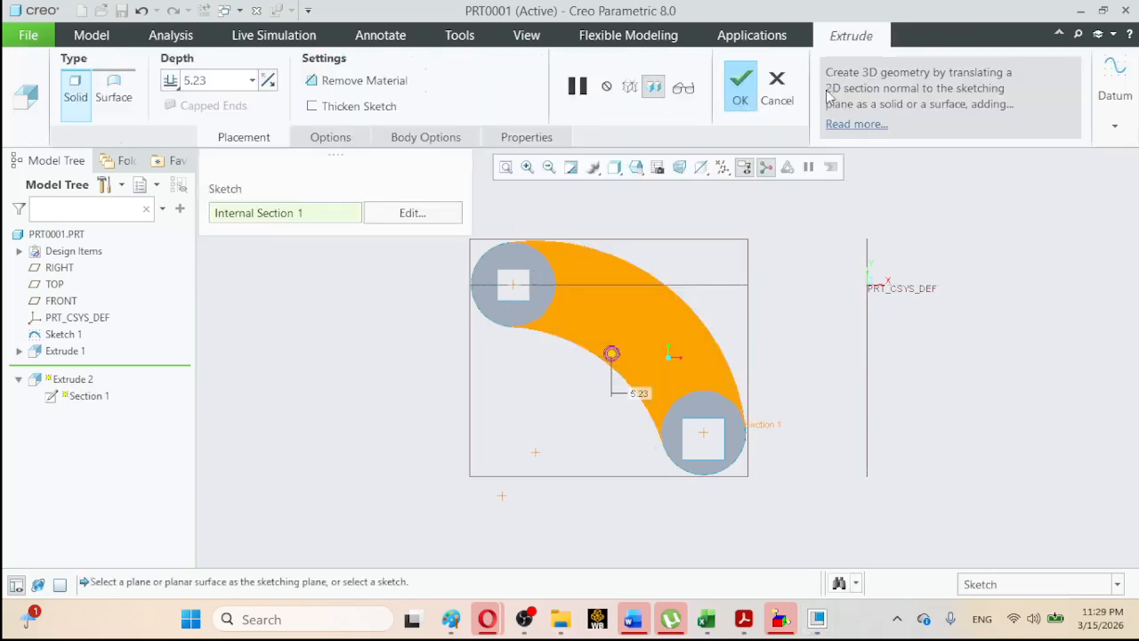
left_click(636, 169)
left_click(685, 186)
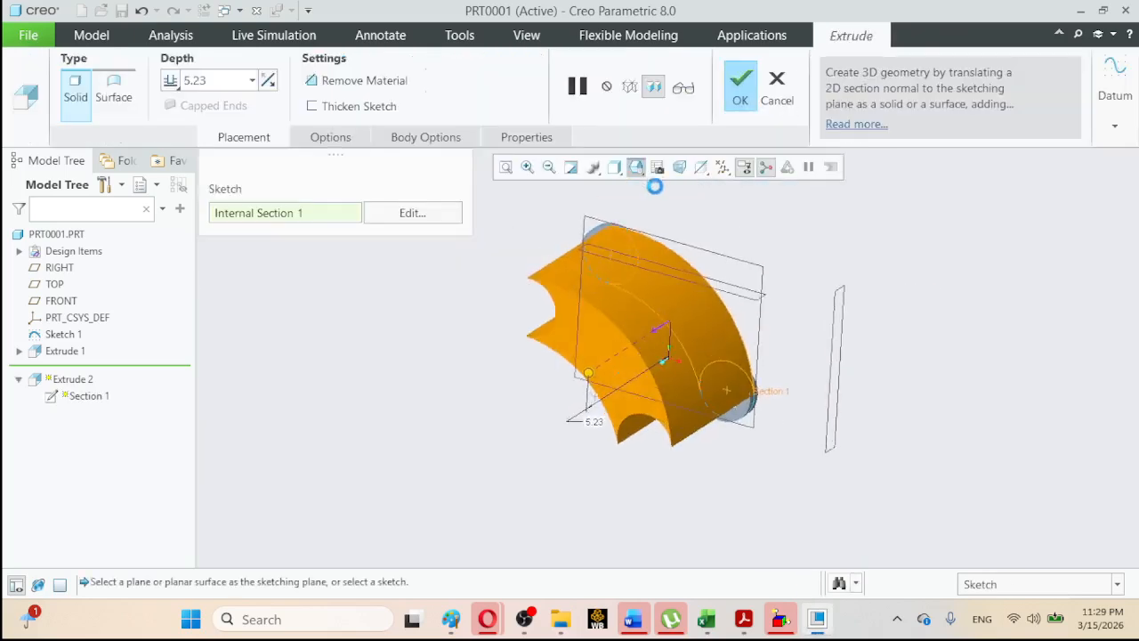
left_click(170, 81)
left_click(189, 123)
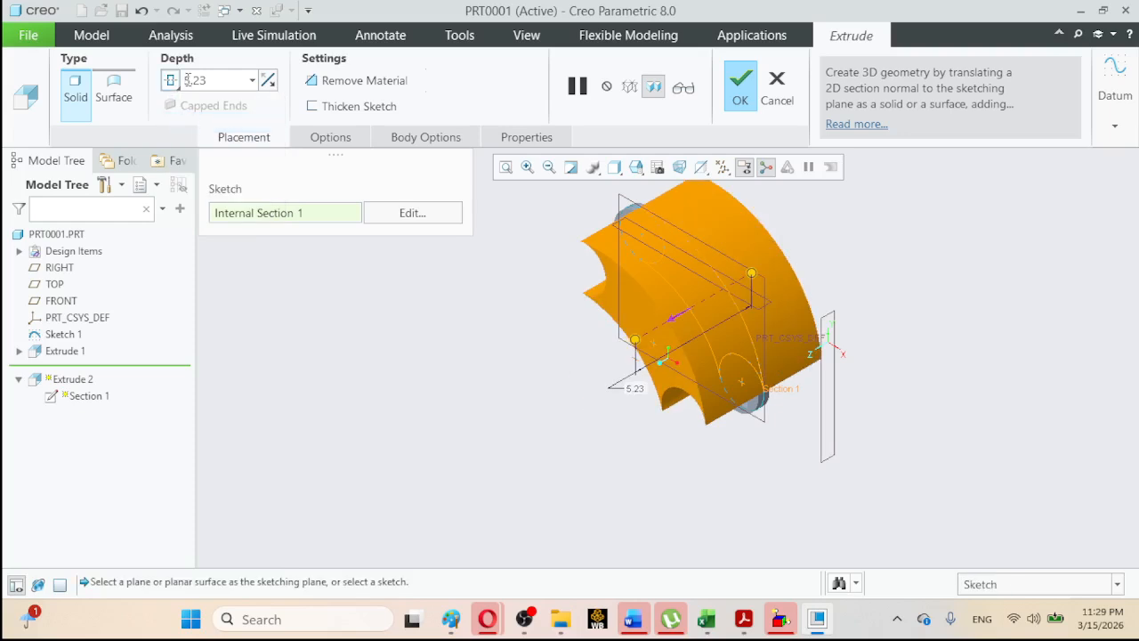
Set the symmetric extrusion depth to 3.5.
double_click(212, 81)
type("3.5")
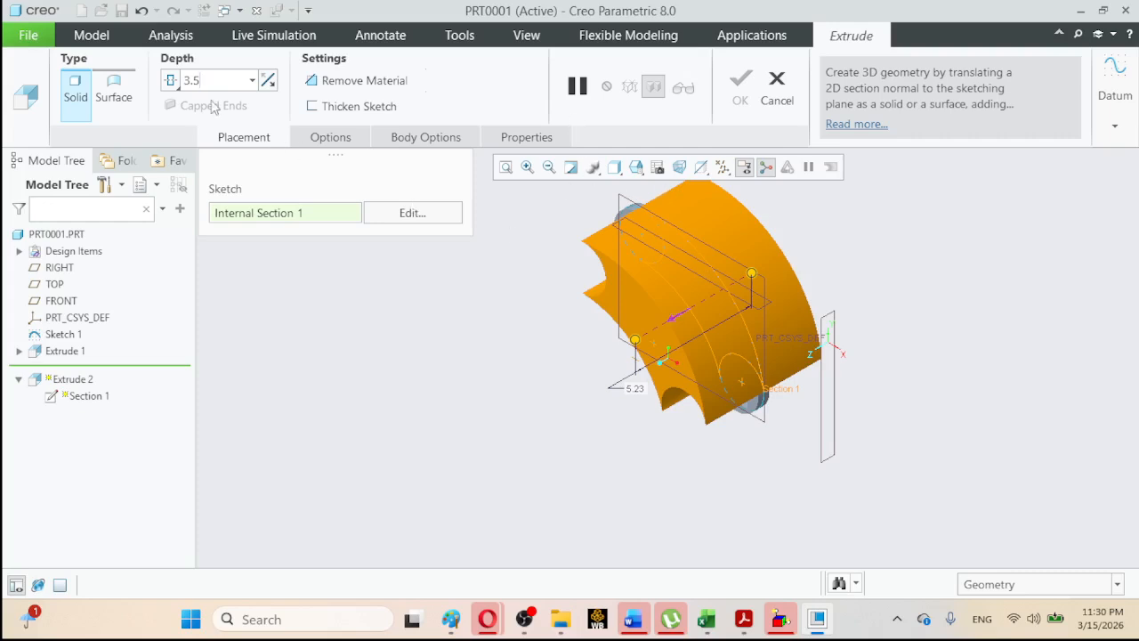
left_click_drag(199, 81, 178, 80)
key("Return")
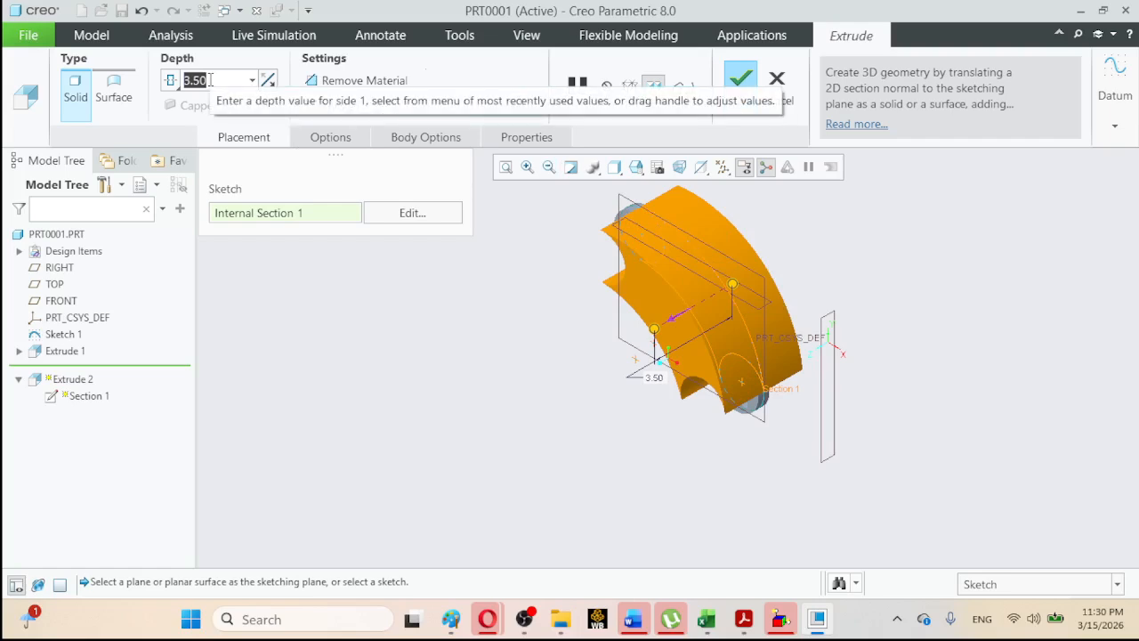
Set the web's symmetric extrusion depth to 0.4 and complete the feature.
type(".4")
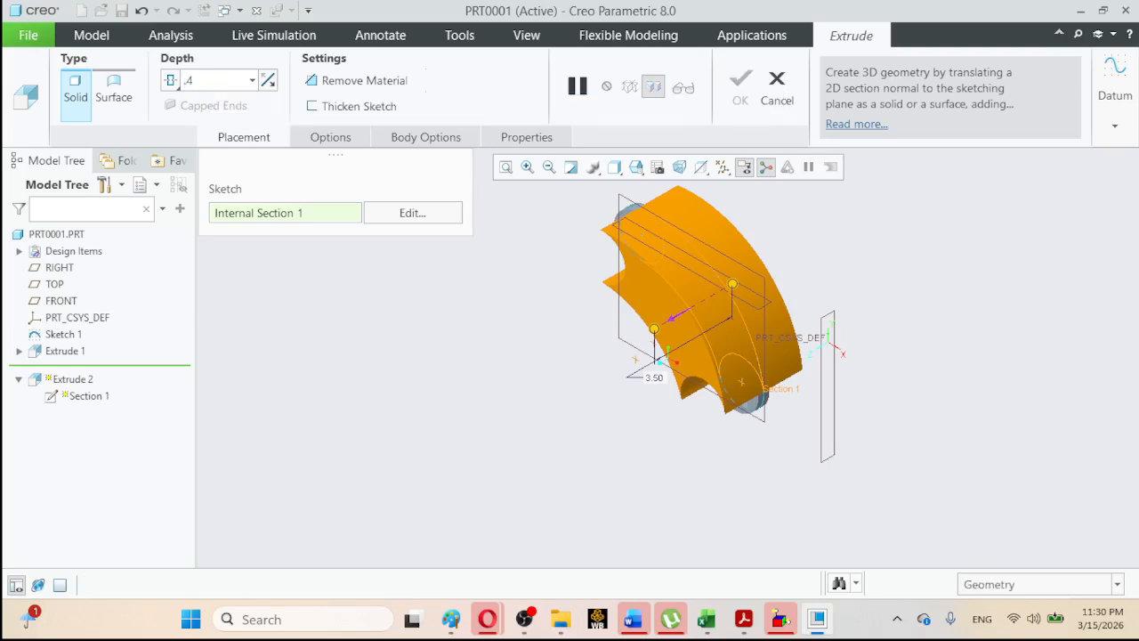
key("Return")
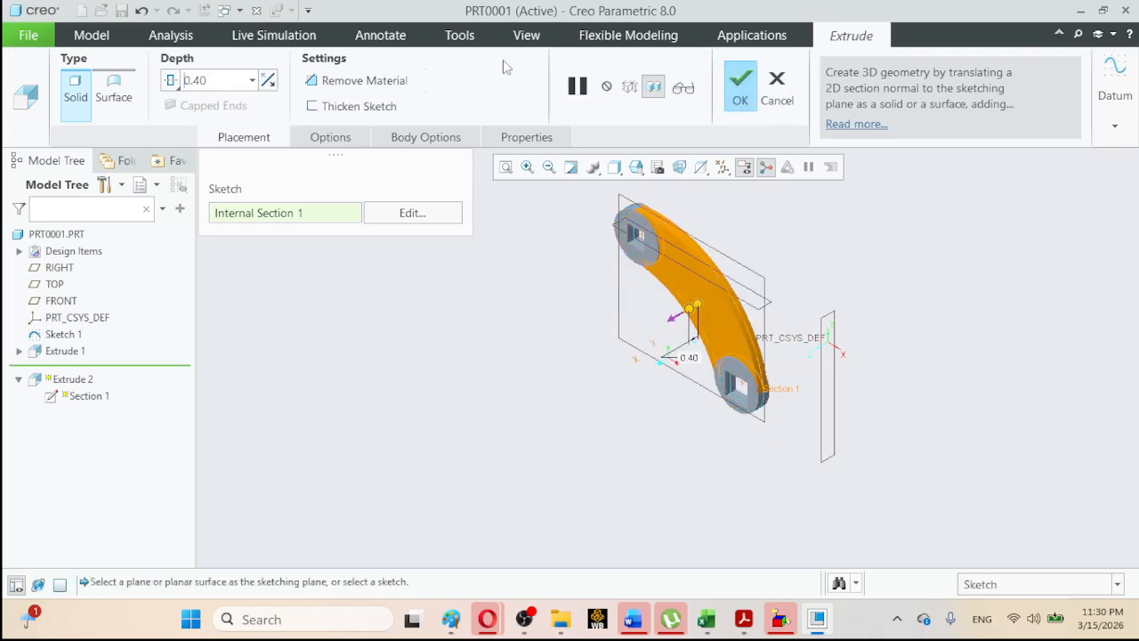
left_click(743, 96)
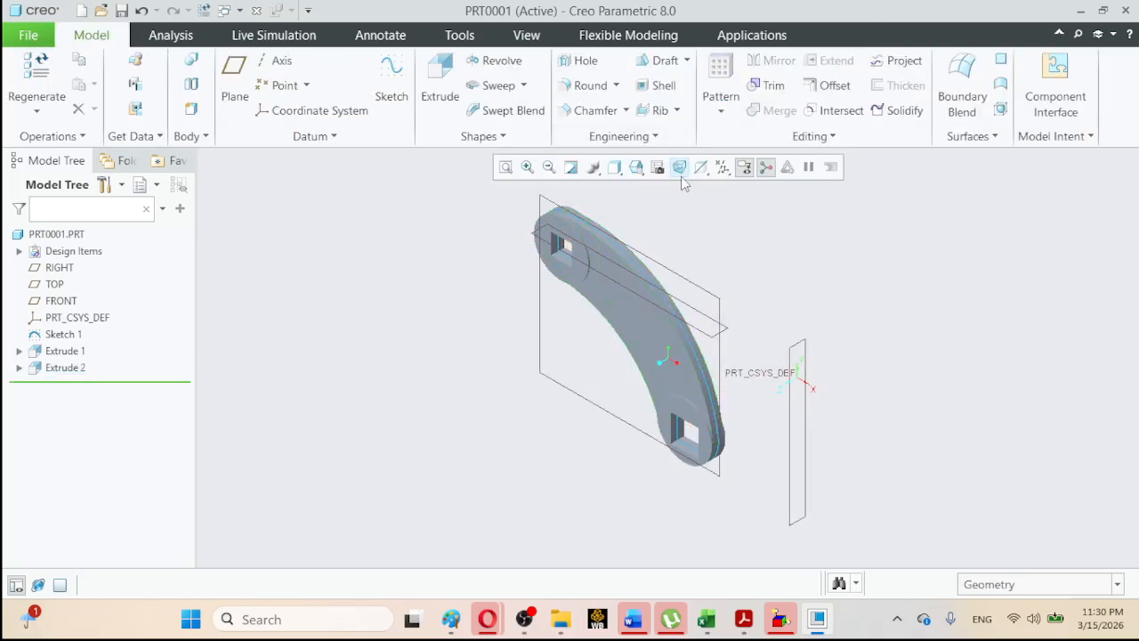
Turn off the display of all datum entities and show the model with Shading With Edges.
left_click(731, 168)
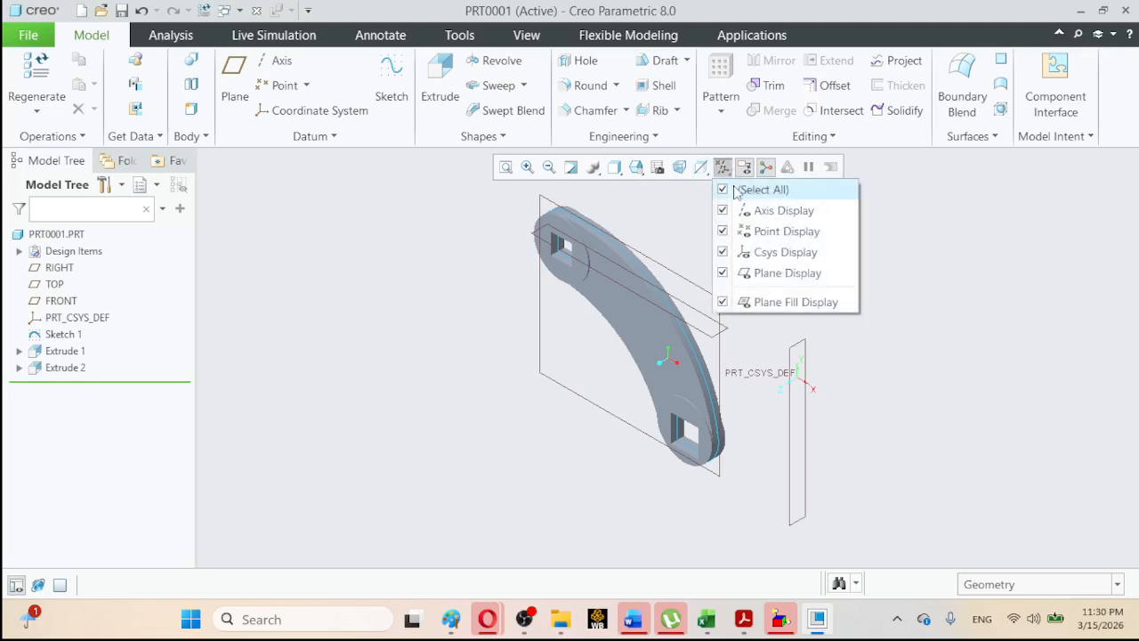
left_click(724, 191)
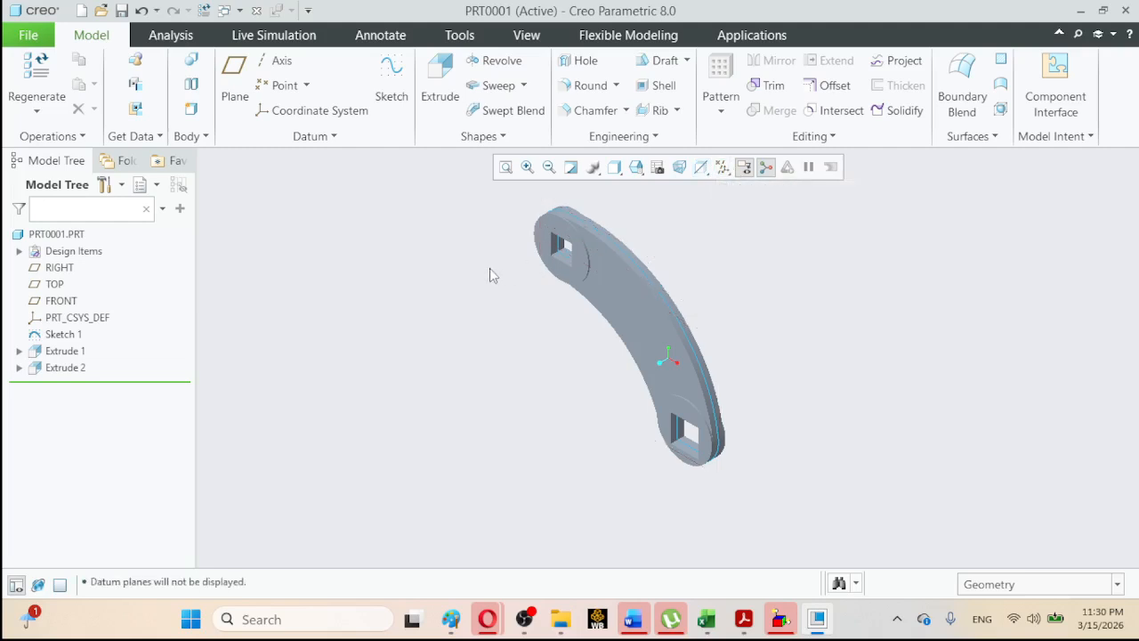
left_click(615, 175)
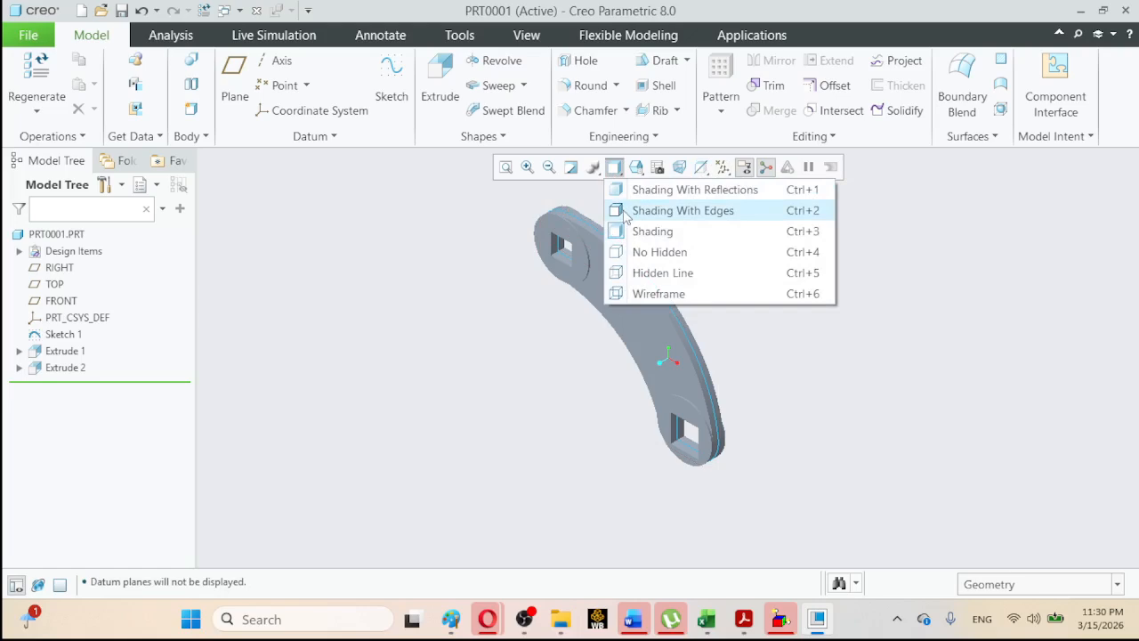
left_click(621, 212)
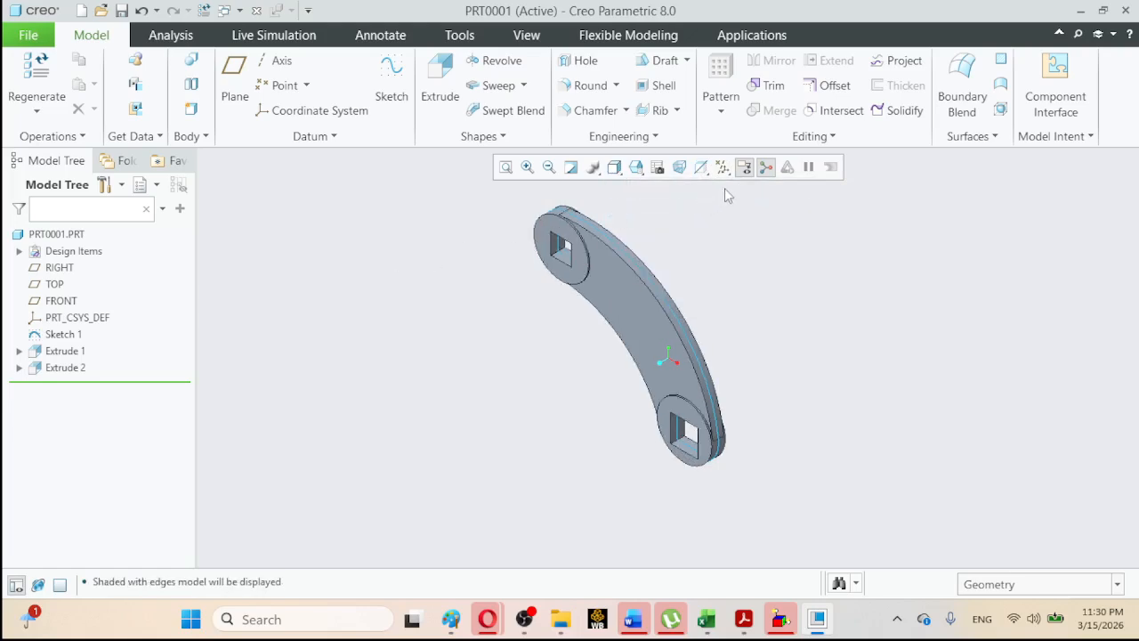
Orient the link to its front view, fit it to the window and set the No Hidden display style.
left_click(637, 168)
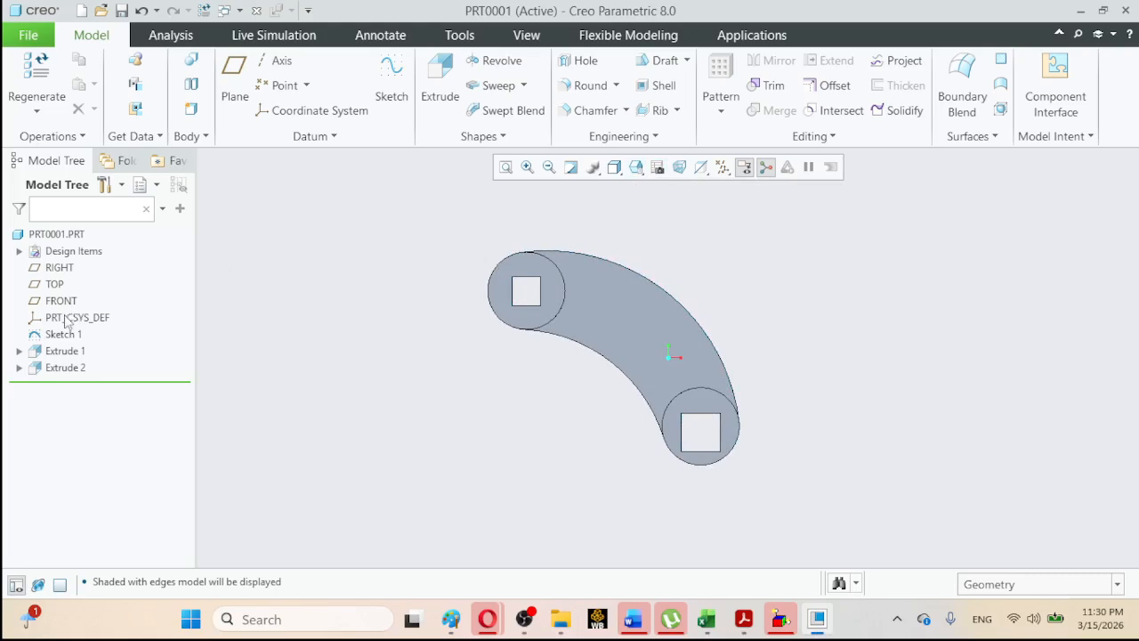
left_click(509, 172)
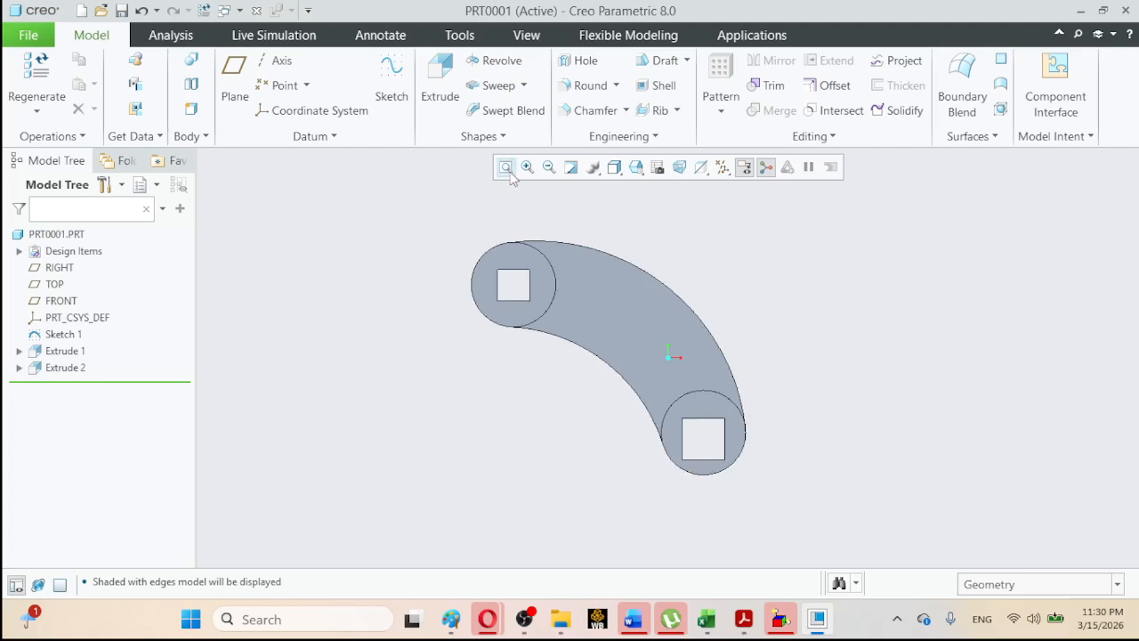
left_click(613, 172)
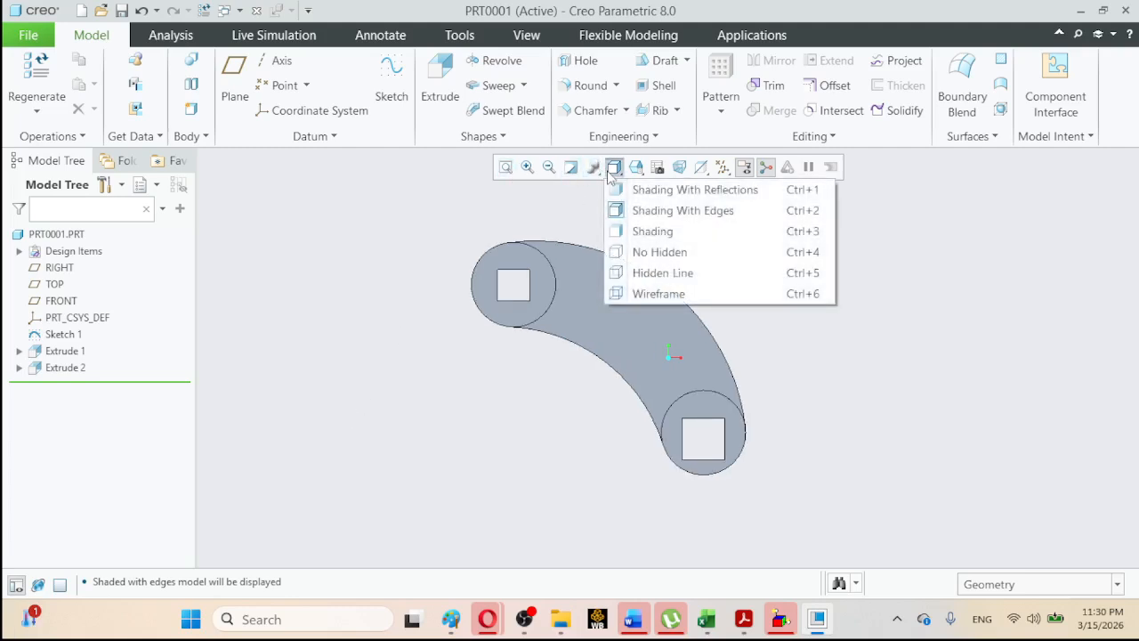
left_click(638, 254)
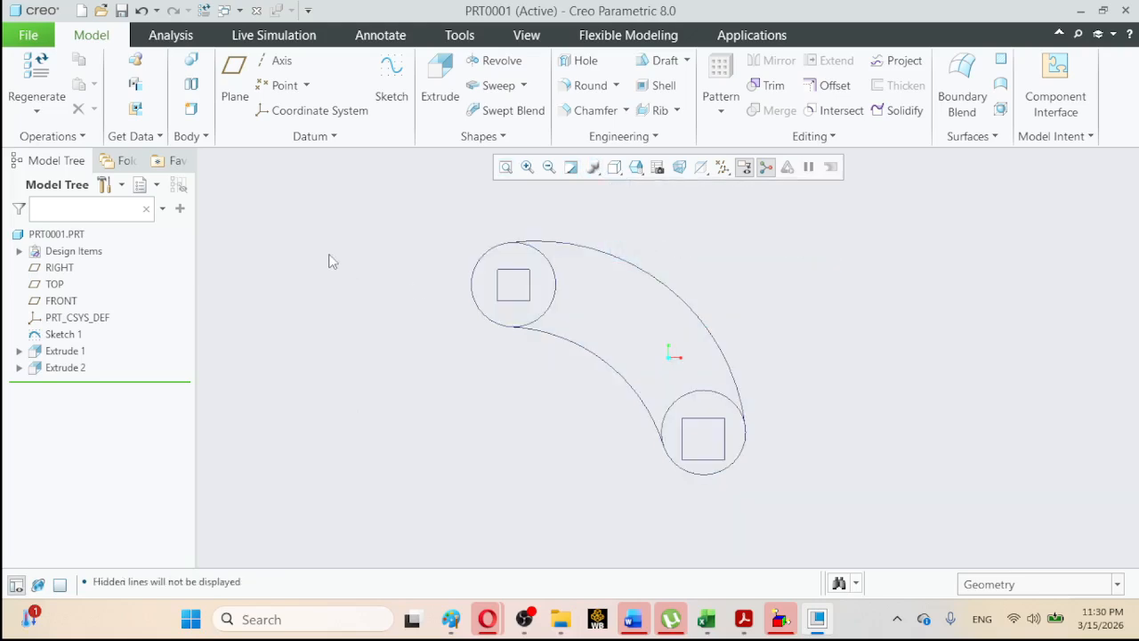
Turn off the spin center display and hide Sketch 1.
left_click(764, 167)
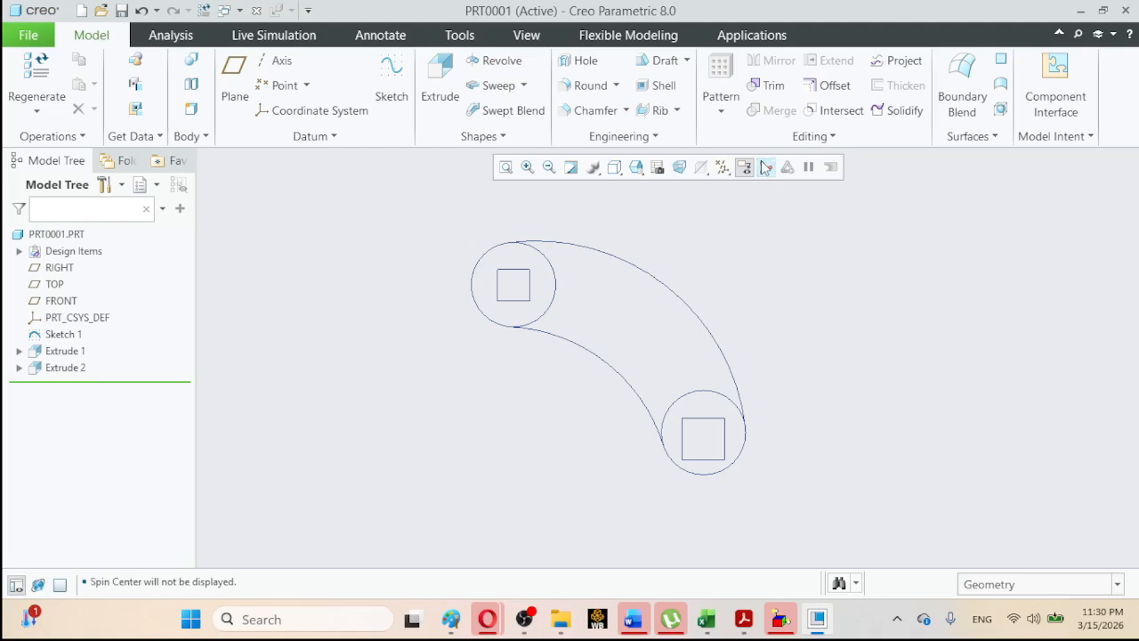
left_click(64, 336)
right_click(64, 337)
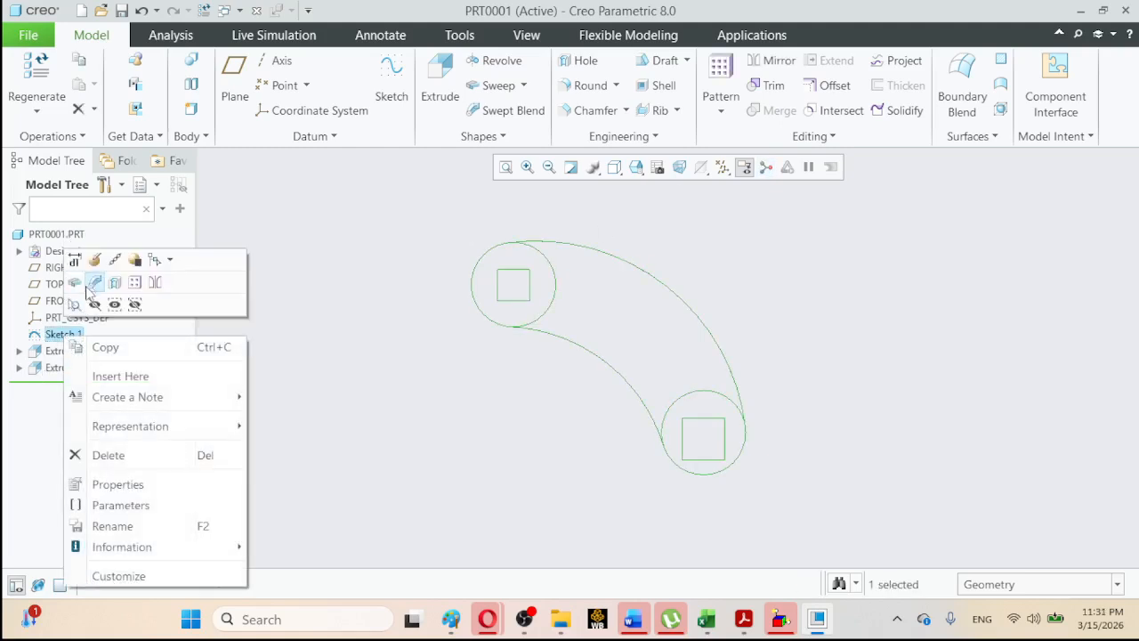
left_click(94, 306)
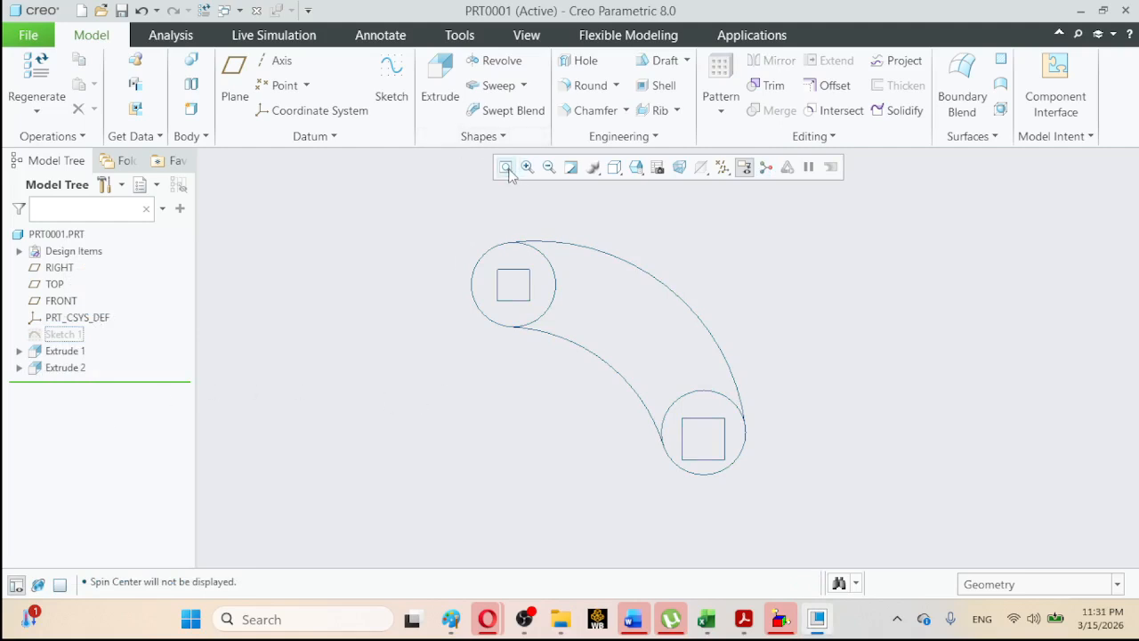
Compare the modelled link's front view with the EX2-14 drawing in the PDF, then return to Creo.
left_click(744, 620)
left_click(744, 620)
left_click(746, 621)
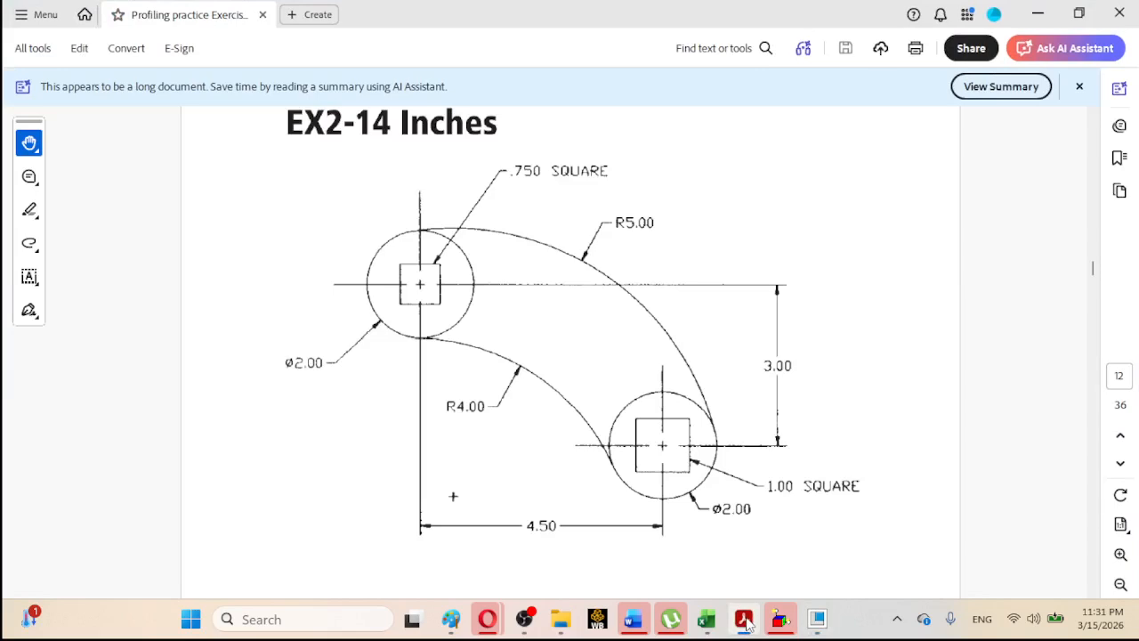
left_click(746, 622)
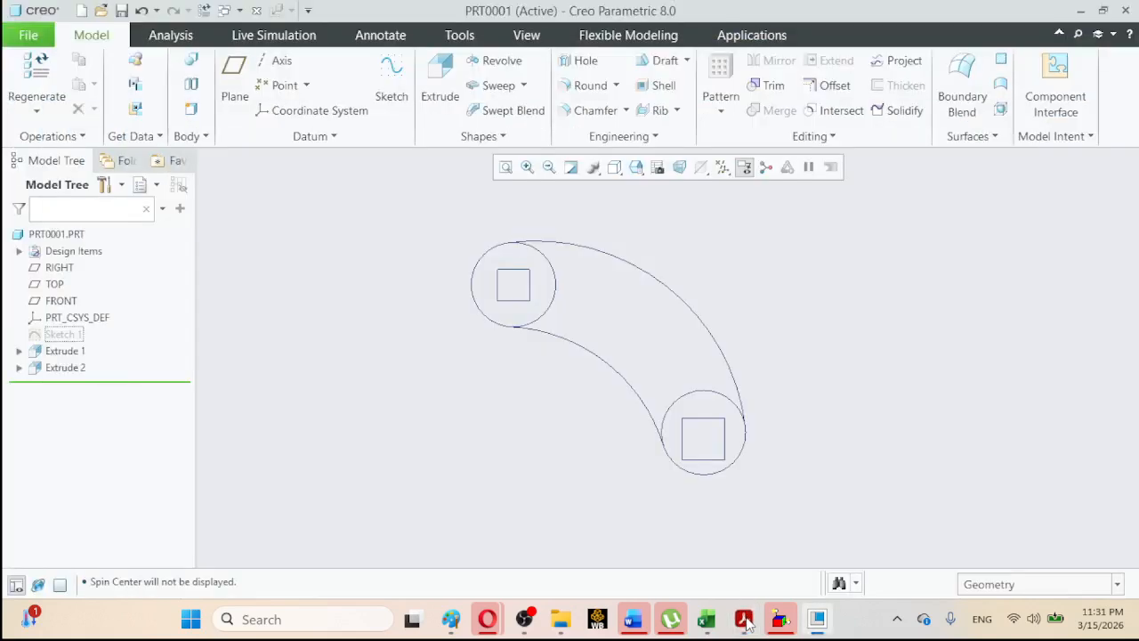
left_click(746, 621)
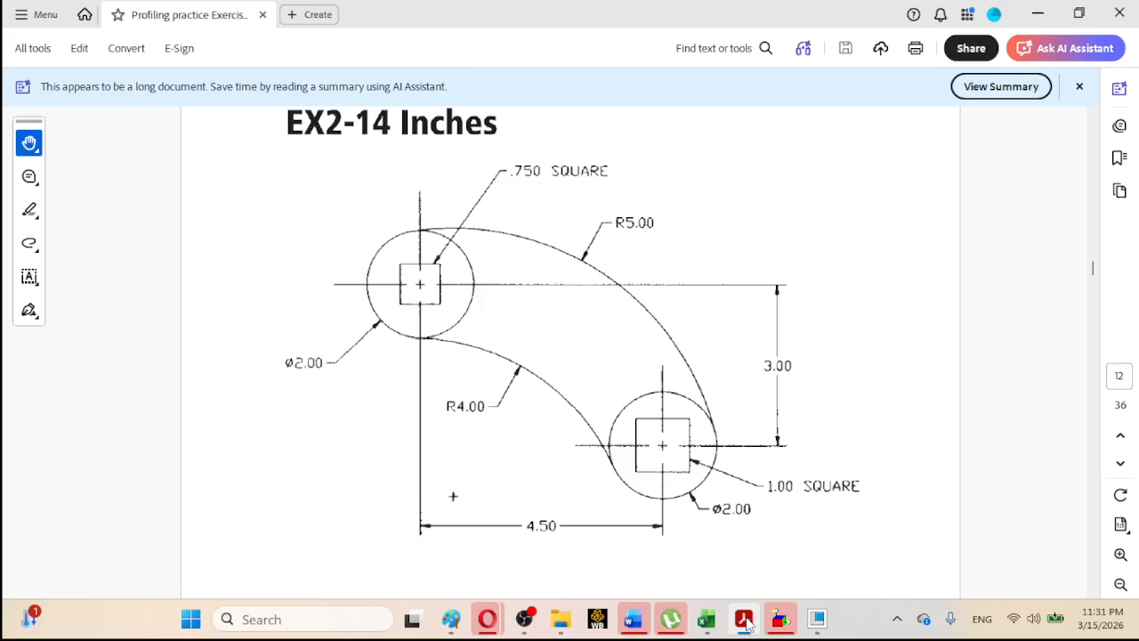
left_click(745, 622)
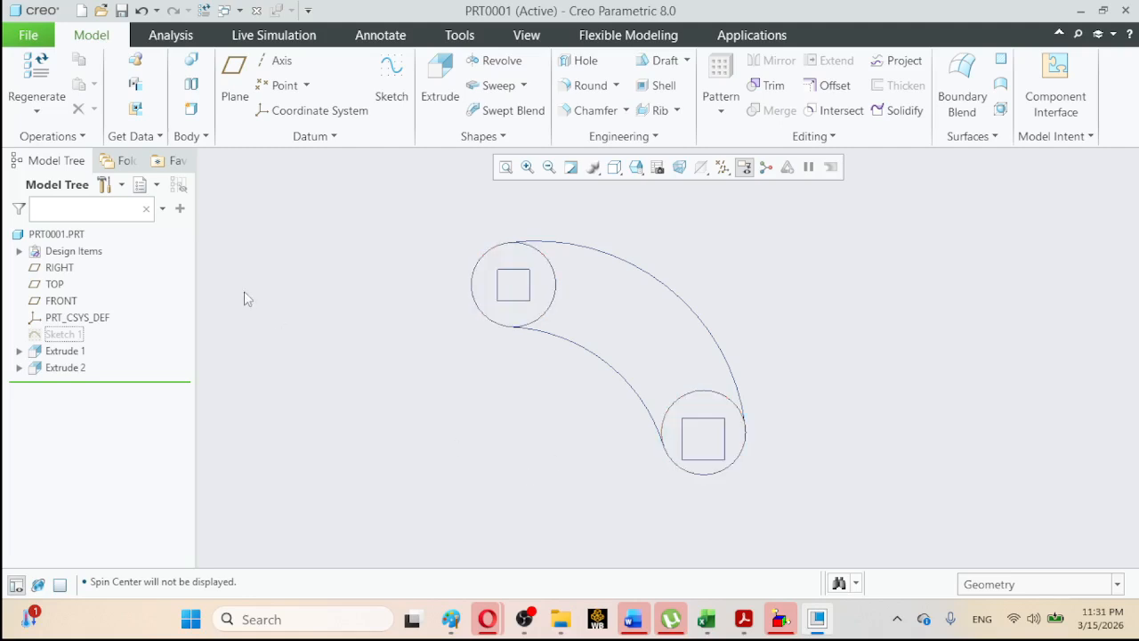
Redefine Sketch 1 and draw a horizontal centerline through the center of the circle that encloses the 1.00 square.
left_click(68, 339)
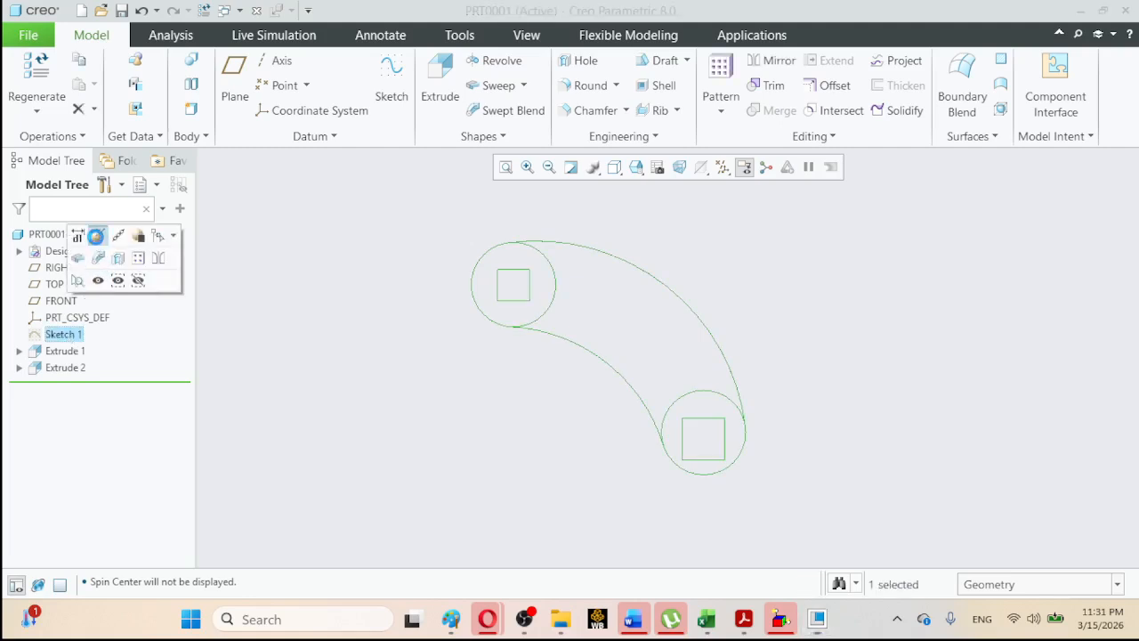
left_click(98, 237)
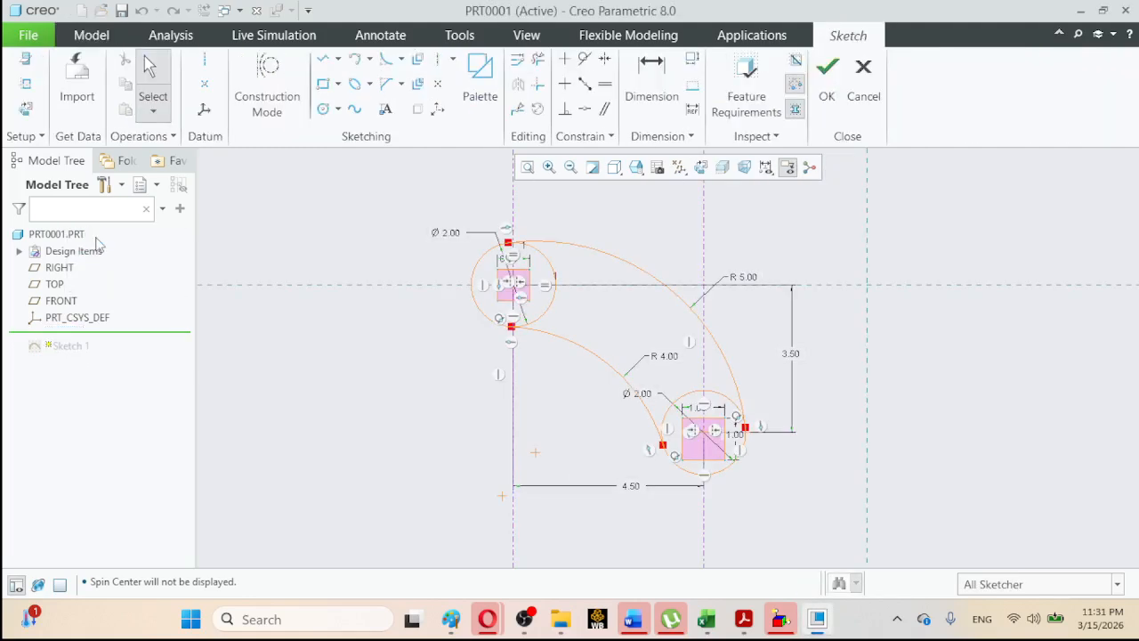
left_click(549, 167)
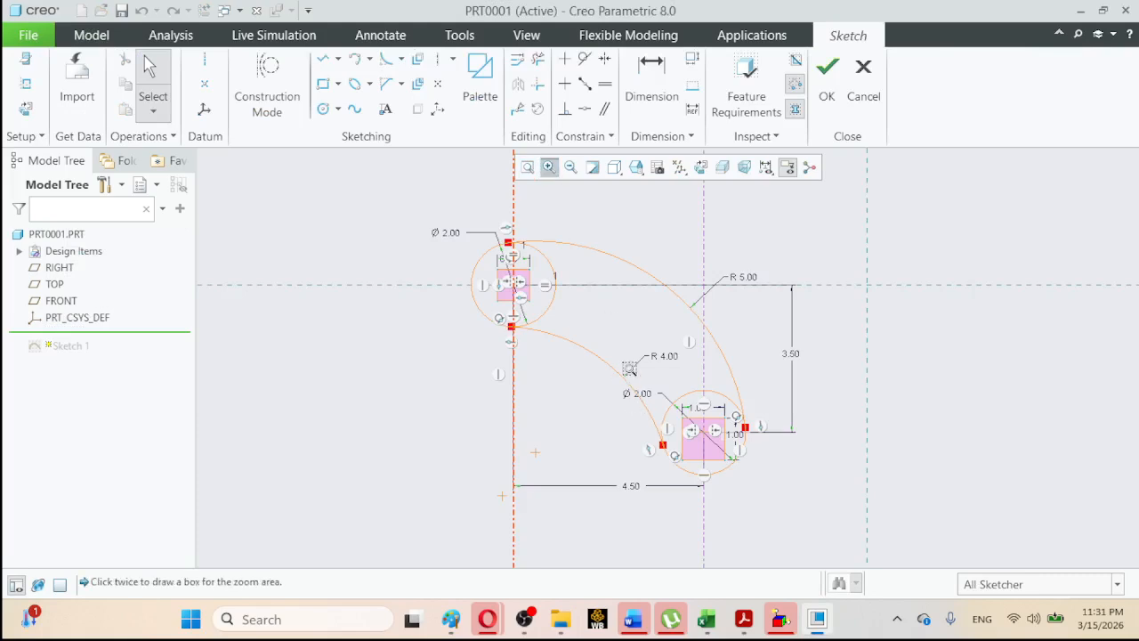
left_click(655, 372)
left_click(764, 497)
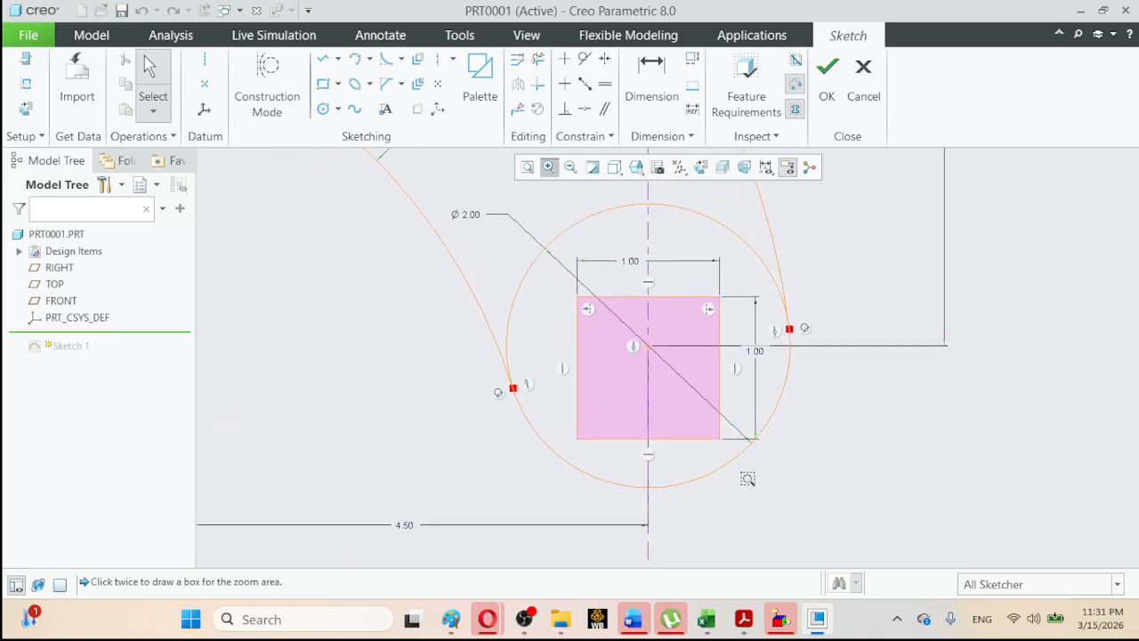
left_click(149, 66)
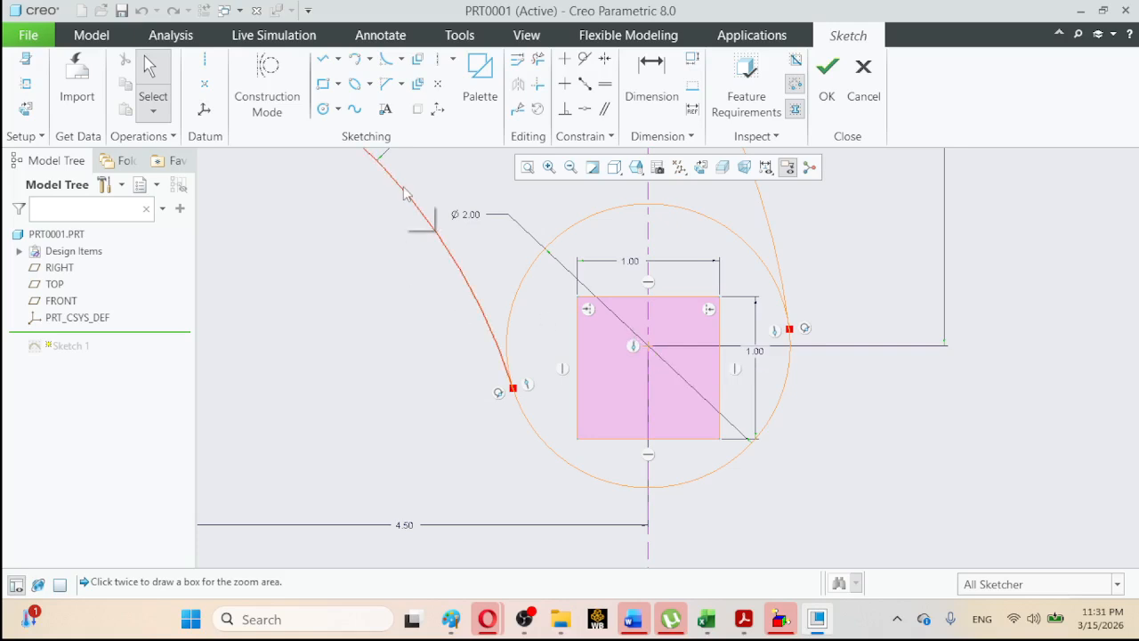
left_click(436, 59)
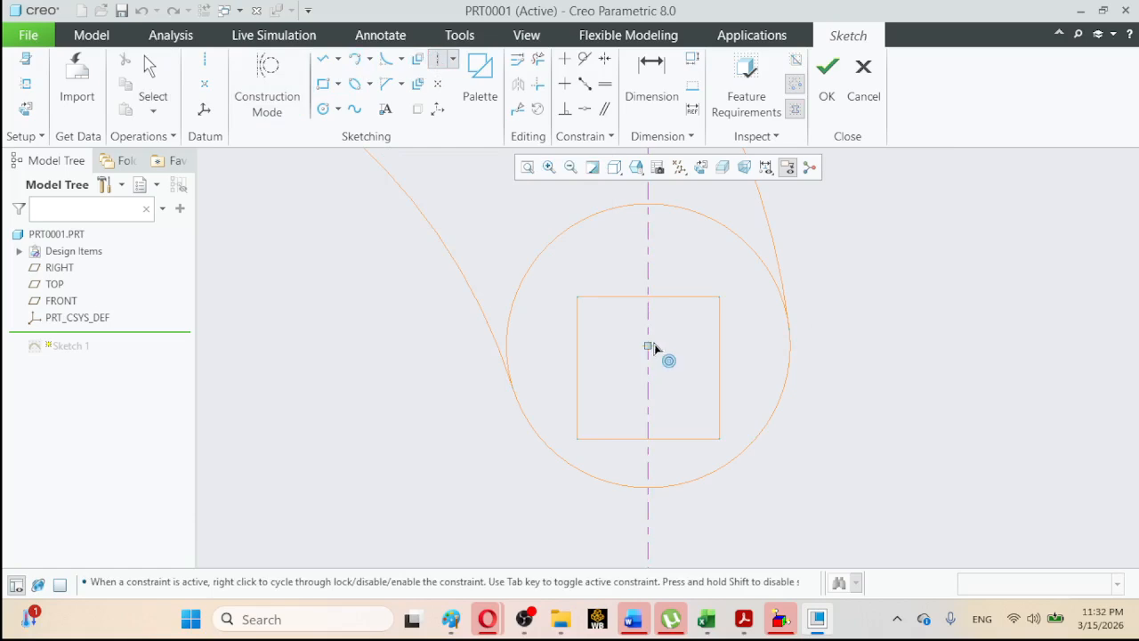
left_click(649, 347)
left_click(841, 346)
Make the 1.00 square's two right-hand corners symmetric about the new horizontal centerline and finish the sketch.
left_click(604, 60)
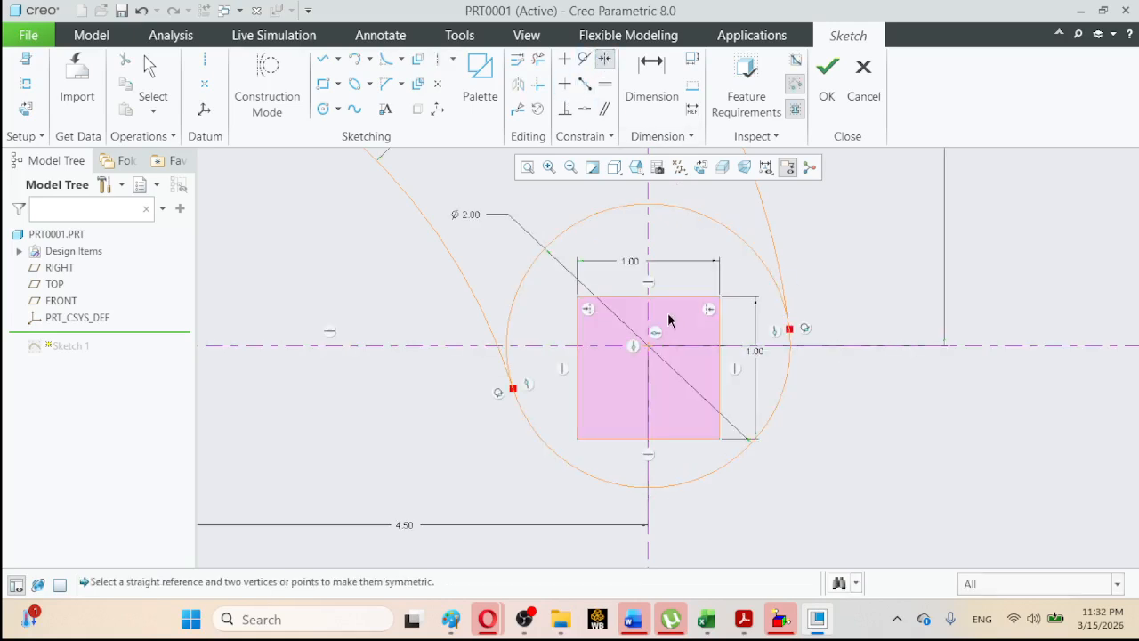
left_click(720, 297)
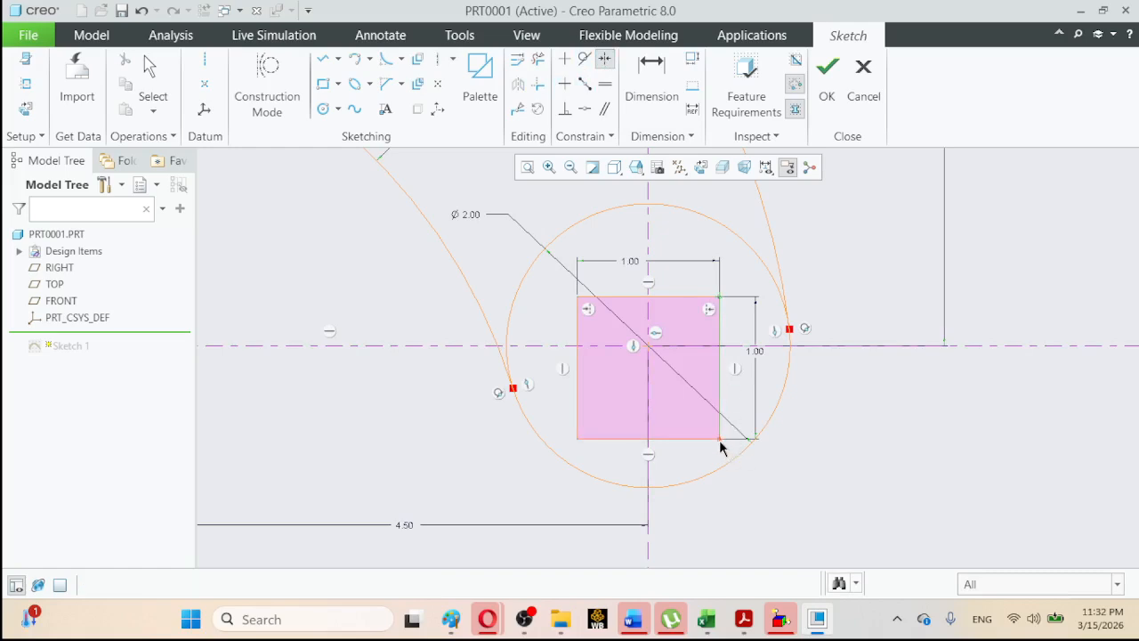
left_click(833, 346)
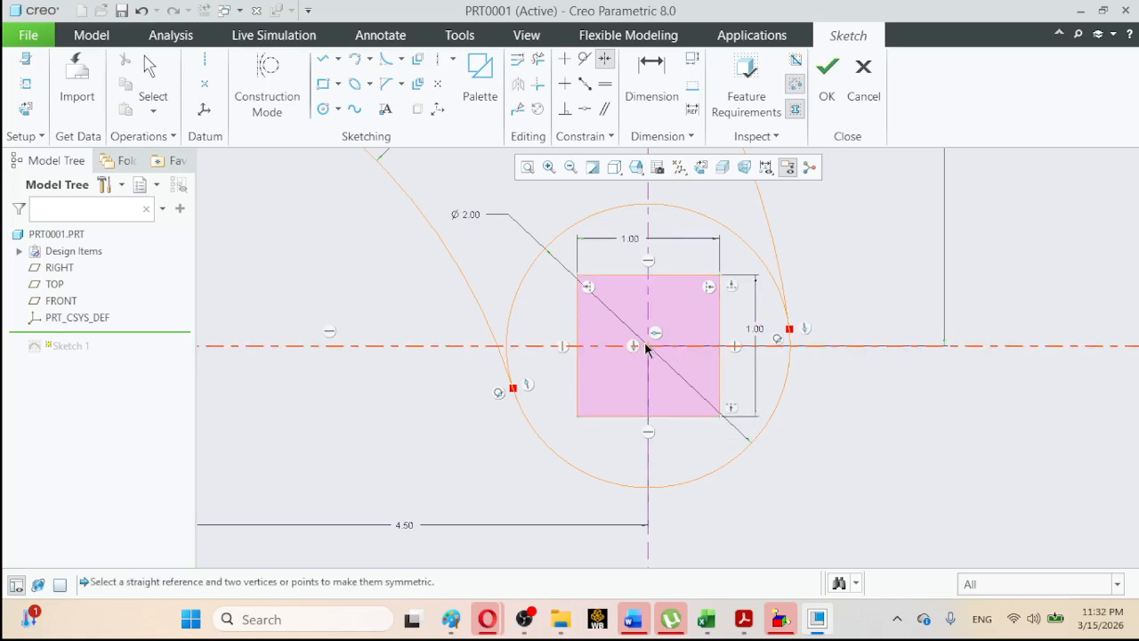
left_click(830, 96)
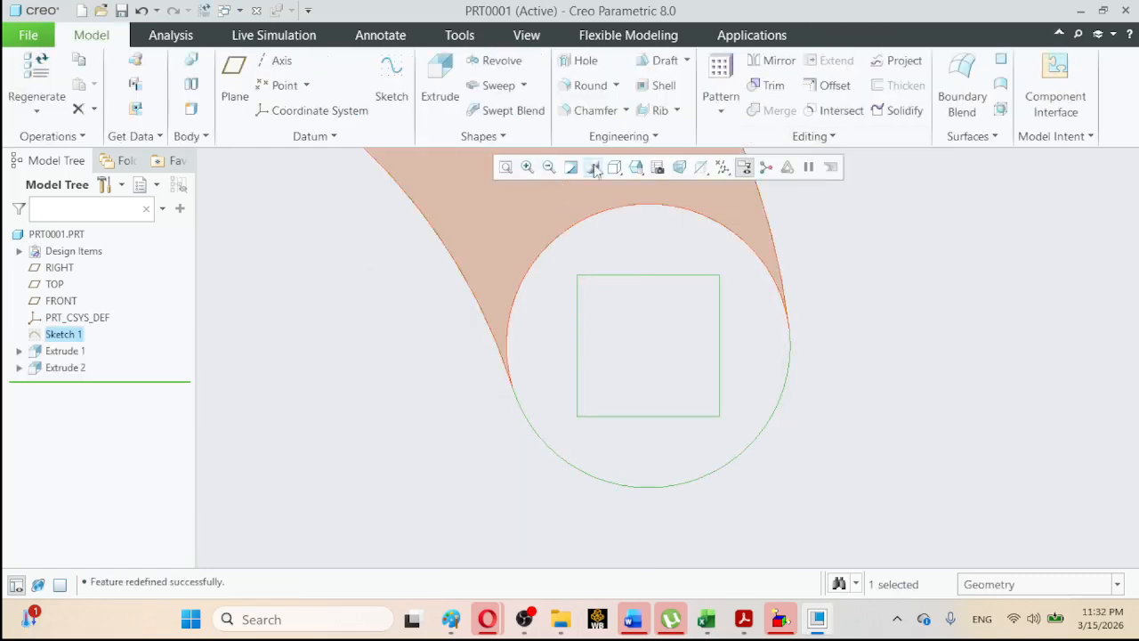
Fit the whole link in the view, clear the sketch selection and display the model with Shading With Edges.
left_click(616, 169)
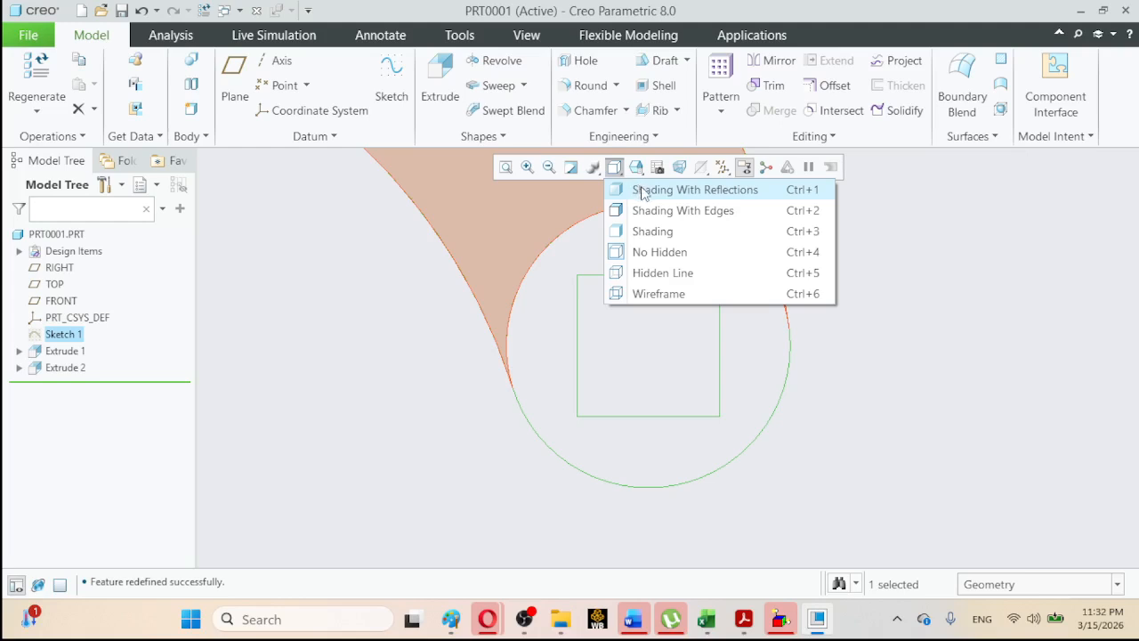
left_click(644, 191)
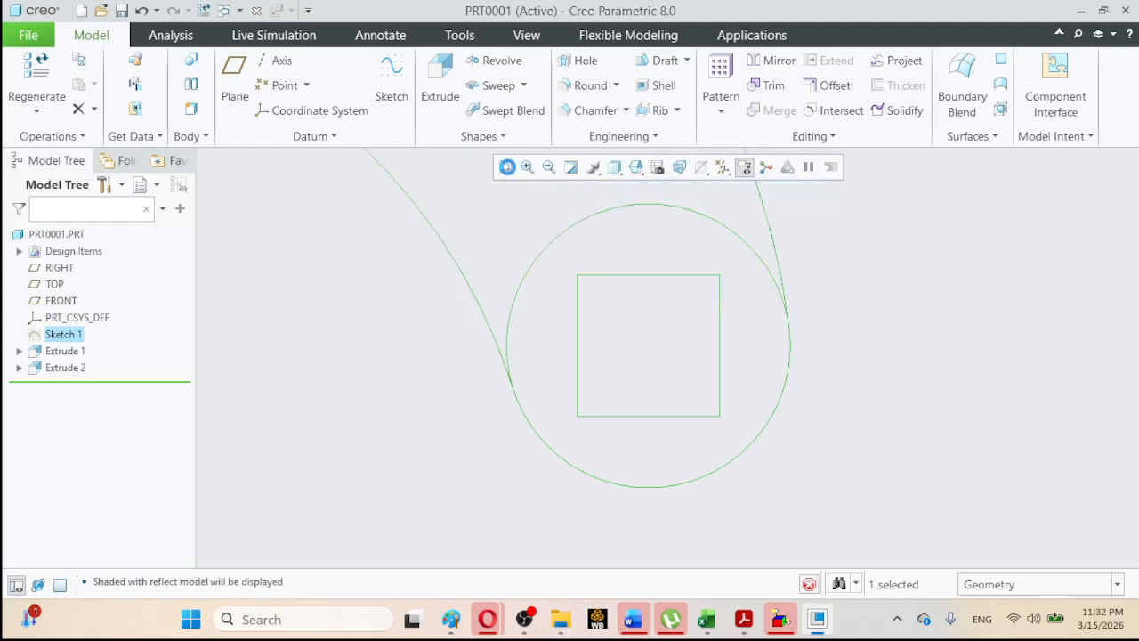
left_click(506, 166)
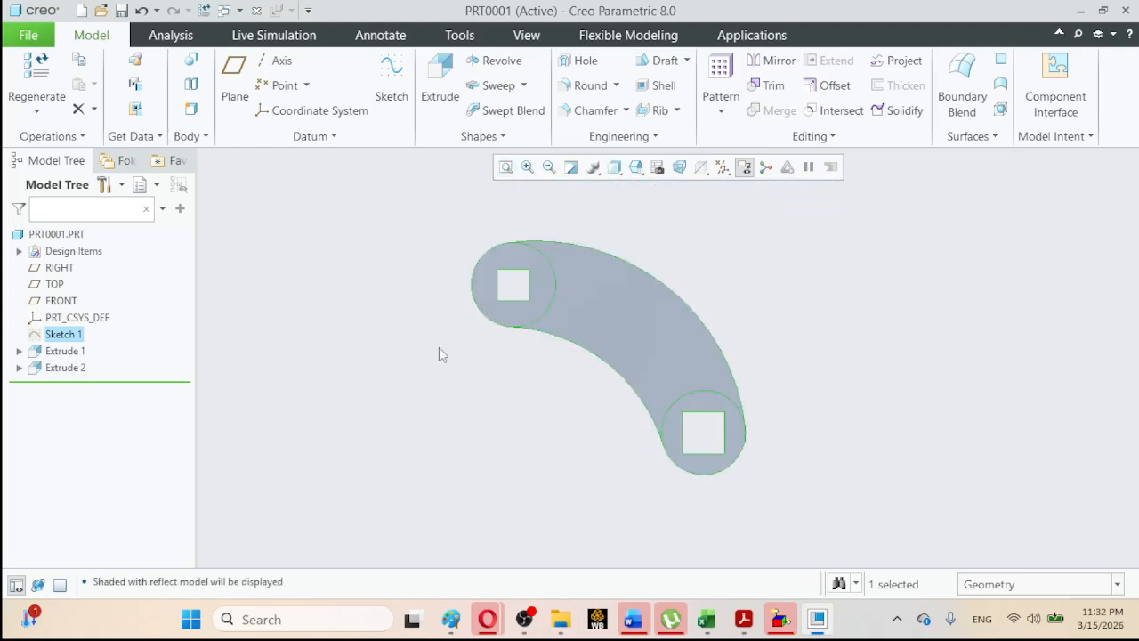
left_click(375, 256)
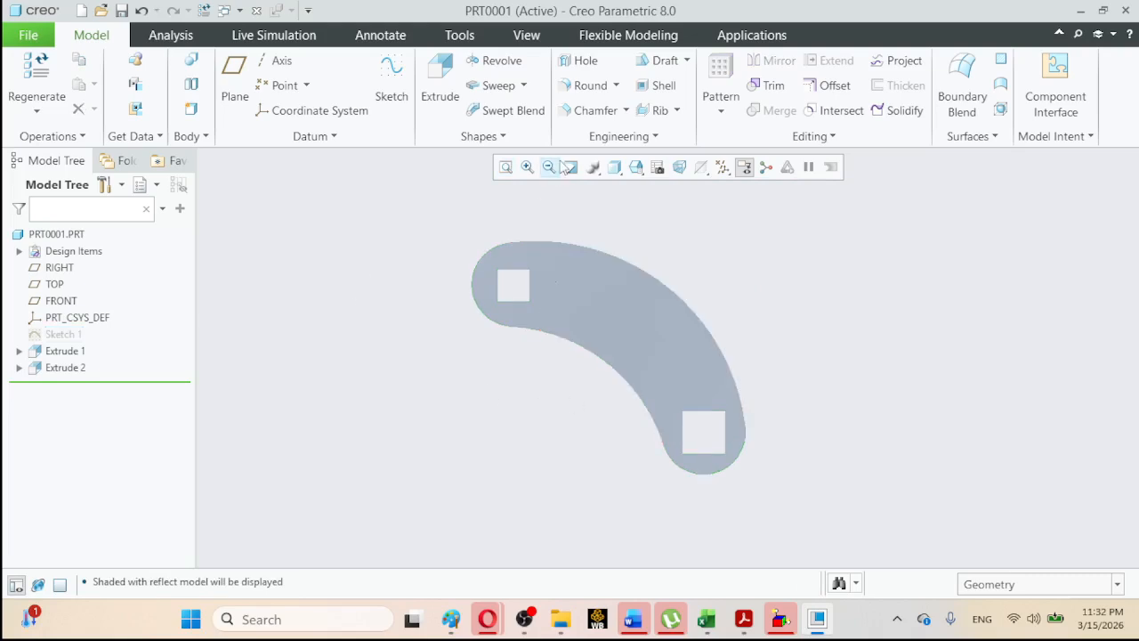
left_click(616, 167)
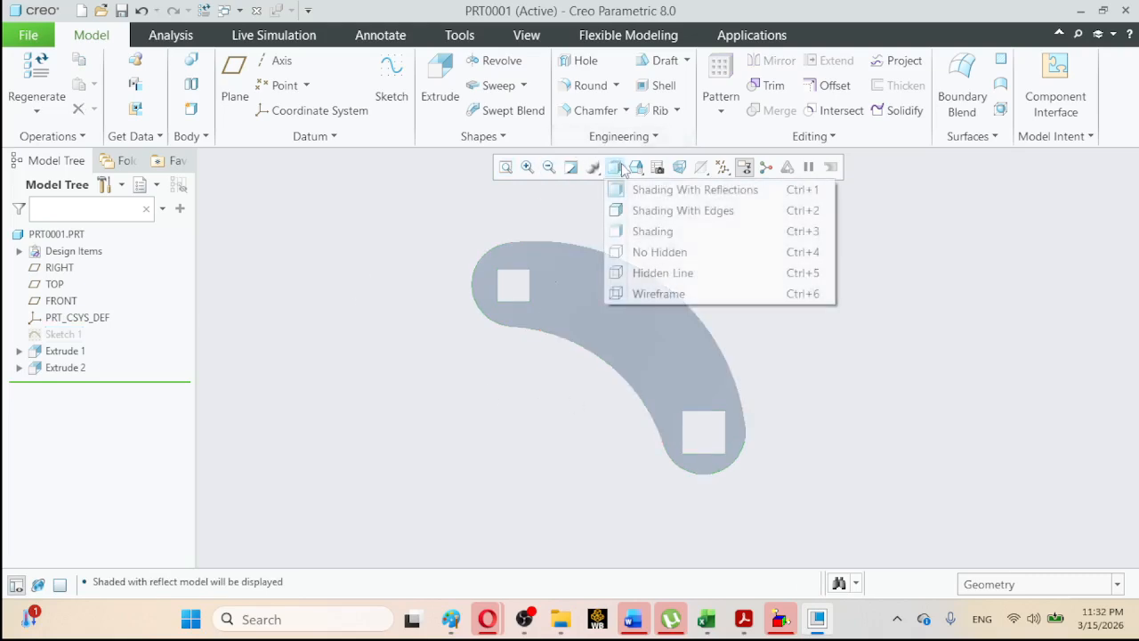
left_click(667, 211)
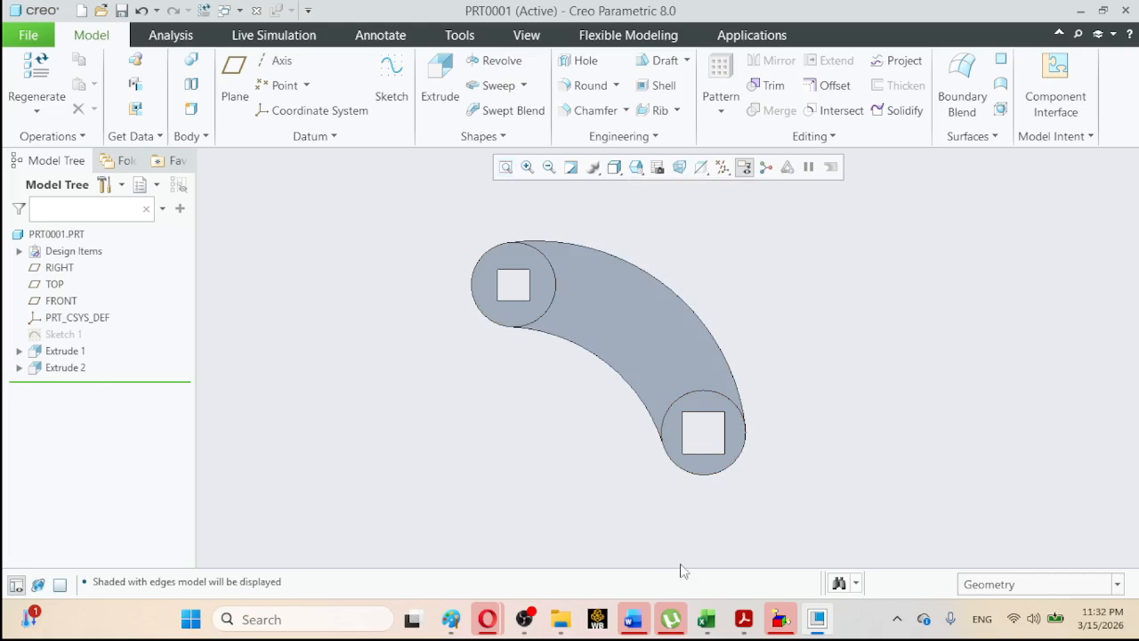
Compare the link with the EX2-14 drawing in the PDF, view the EX2-15 Top Filter drawing there, and return to Creo.
left_click(744, 620)
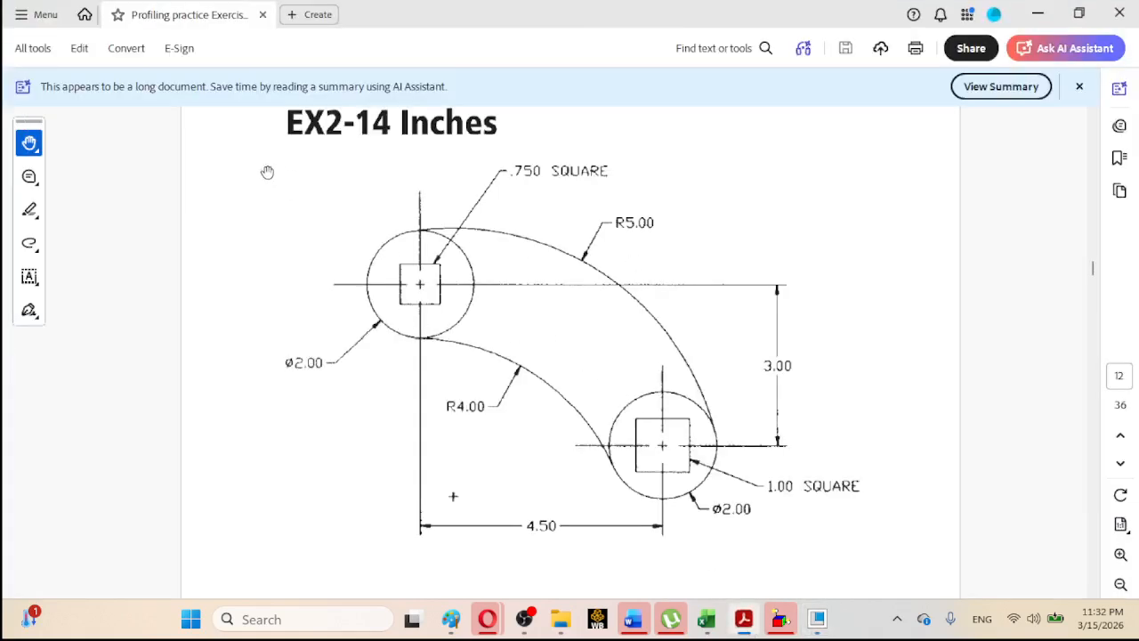
left_click(744, 619)
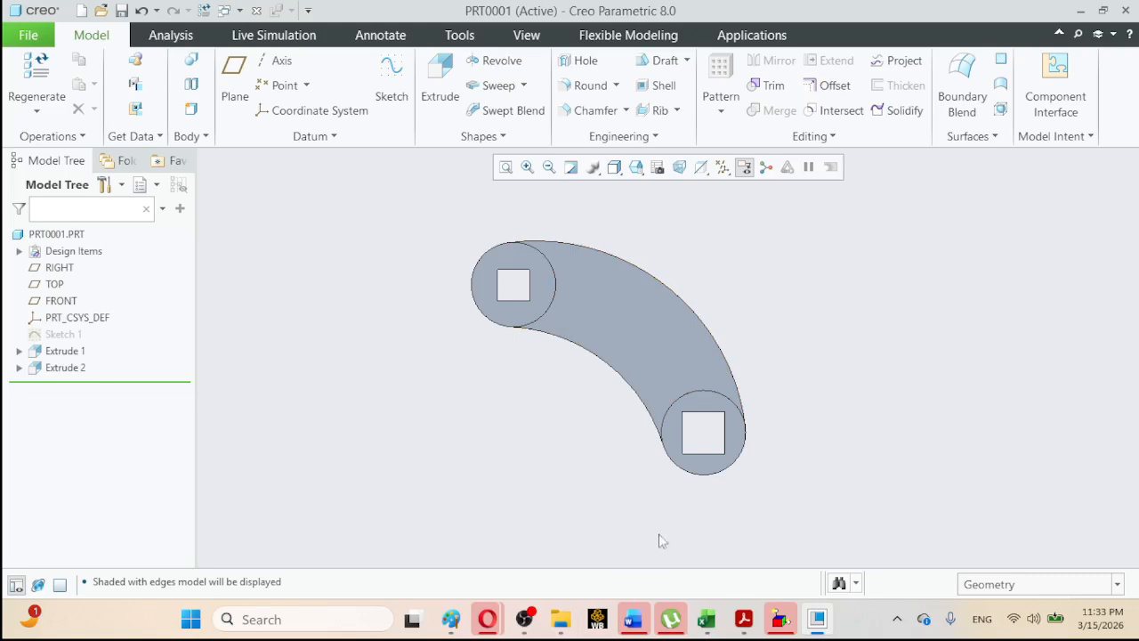
left_click(525, 618)
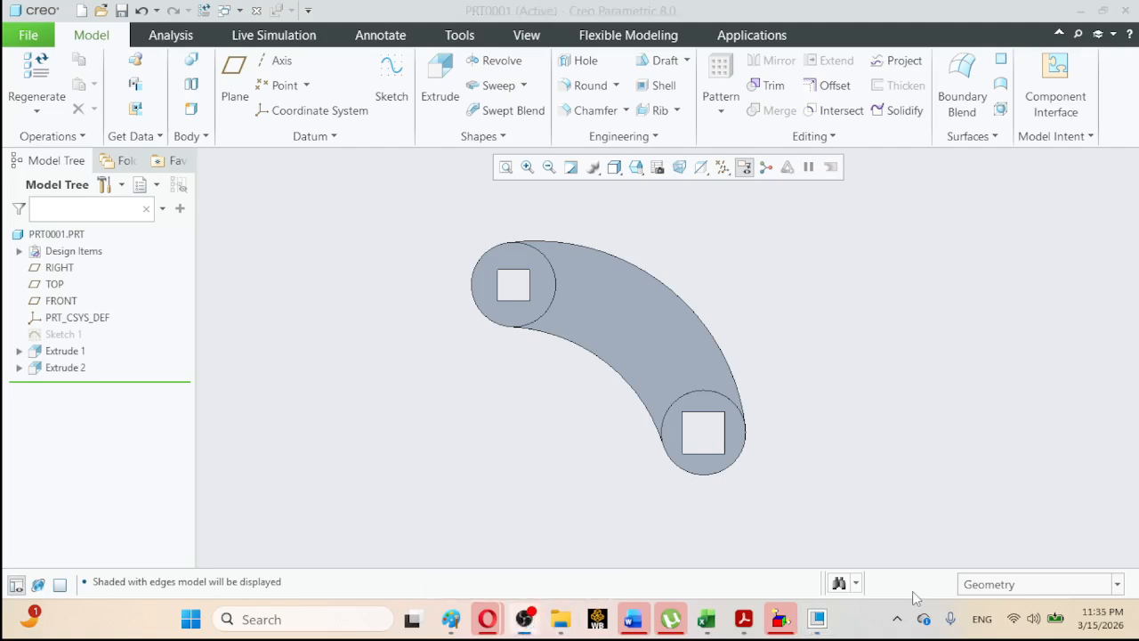
left_click(818, 620)
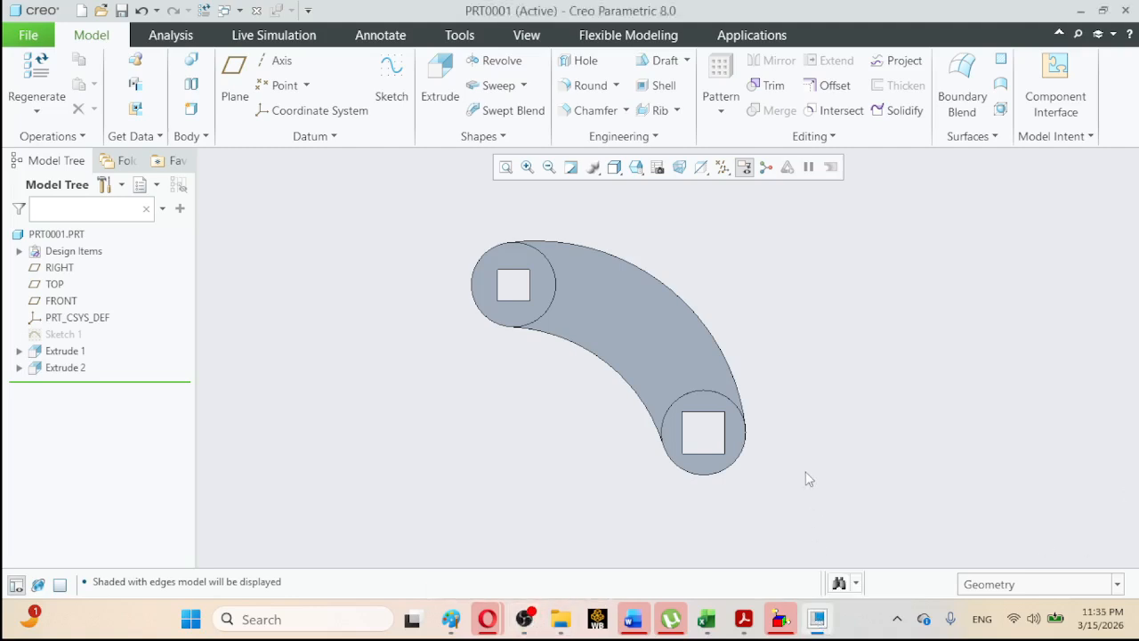
left_click(744, 618)
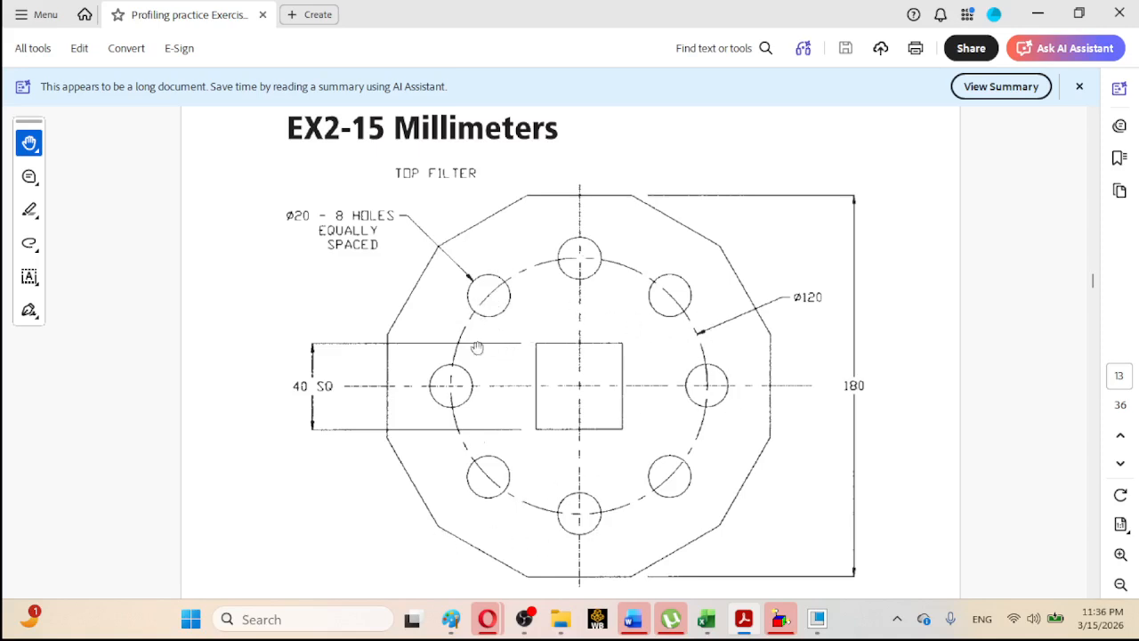
left_click(812, 626)
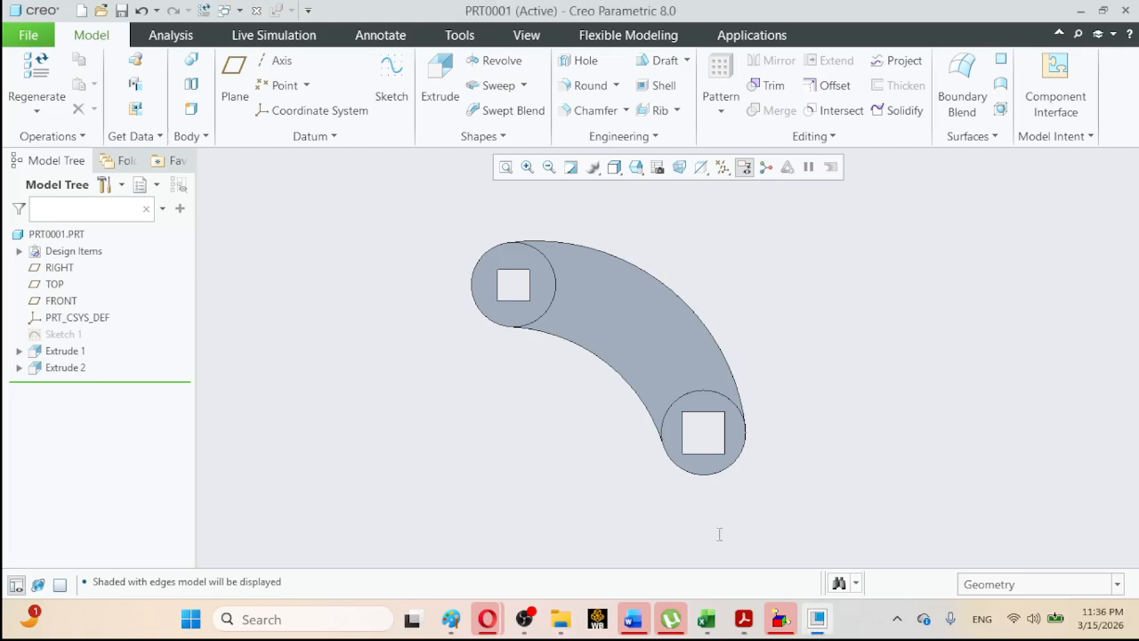
Close the link part's window and set up a new Sketch file named ex215, checking the exercise number in the PDF.
left_click(256, 12)
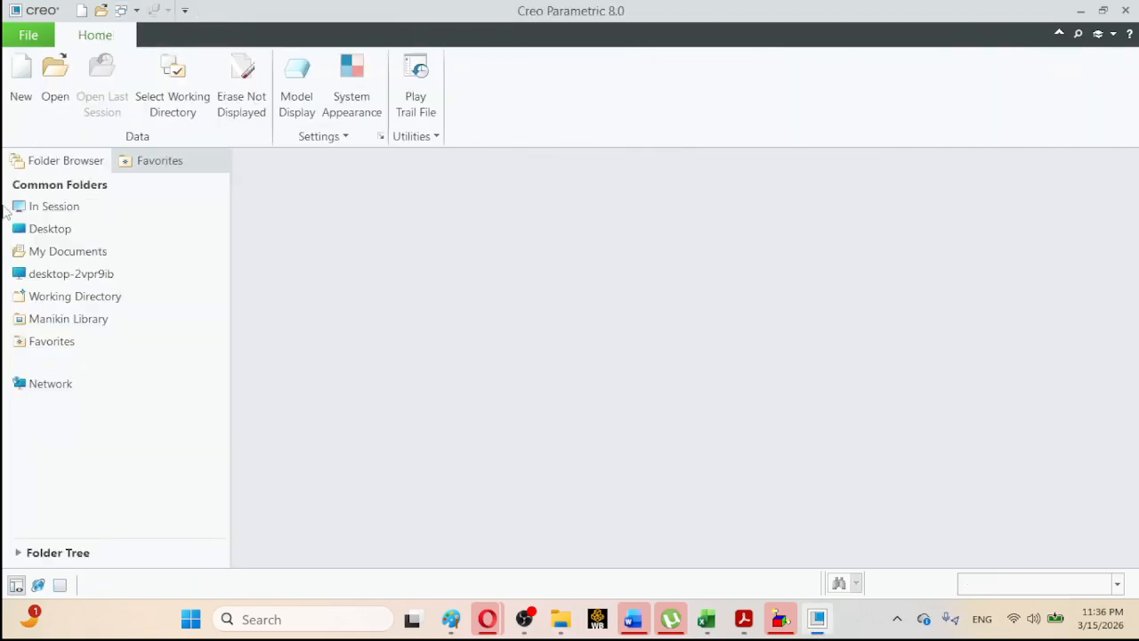
left_click(18, 99)
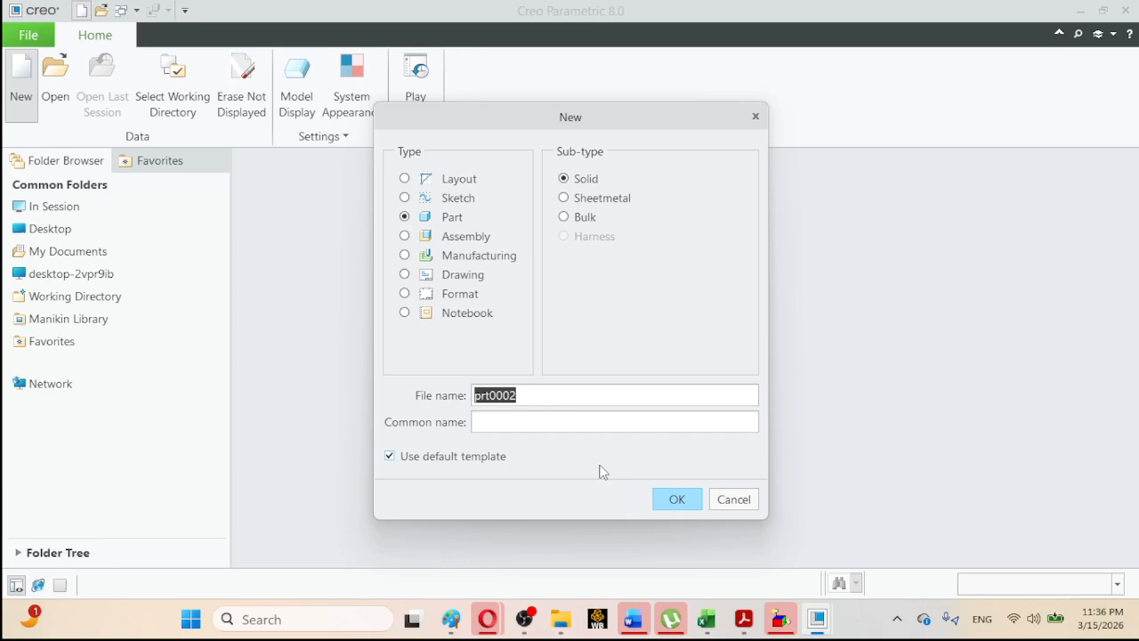
left_click(425, 196)
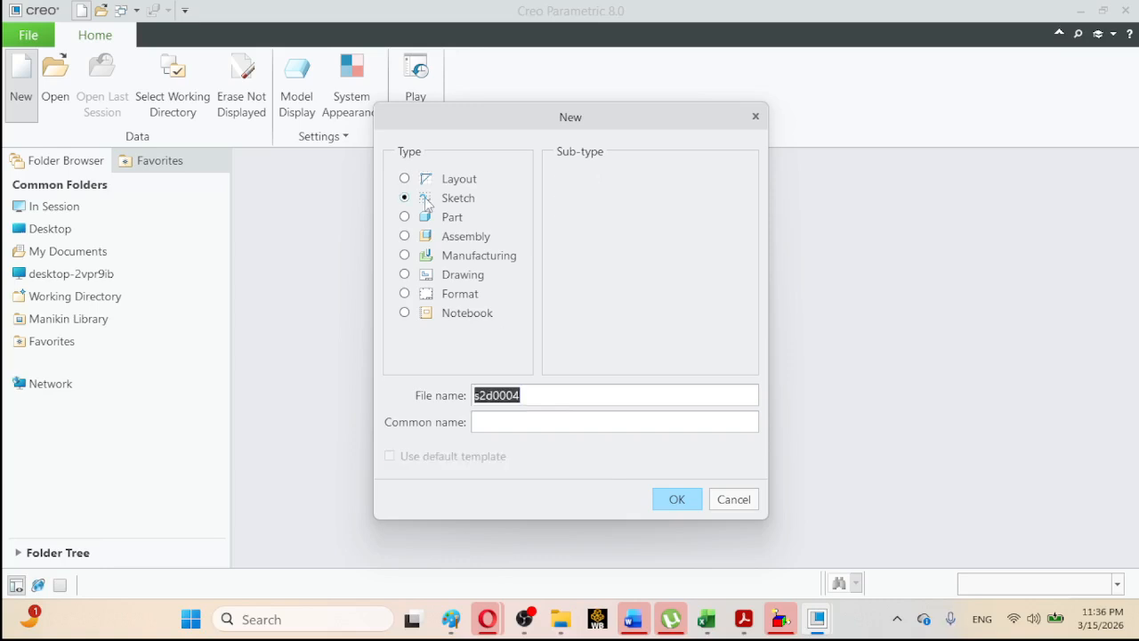
left_click(681, 508)
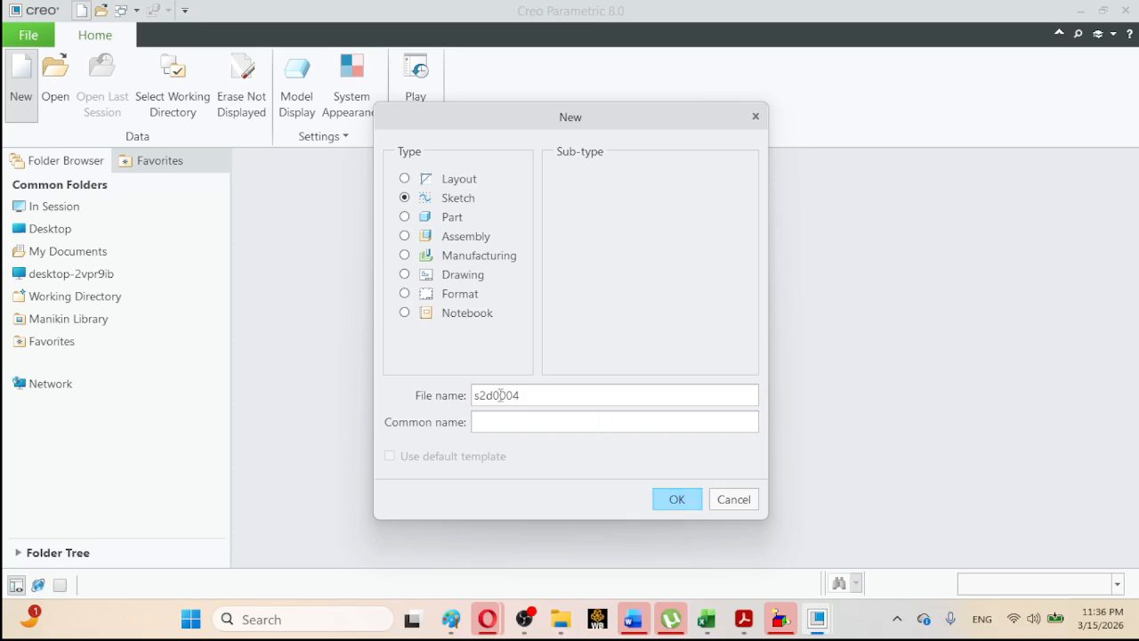
left_click_drag(533, 395, 415, 389)
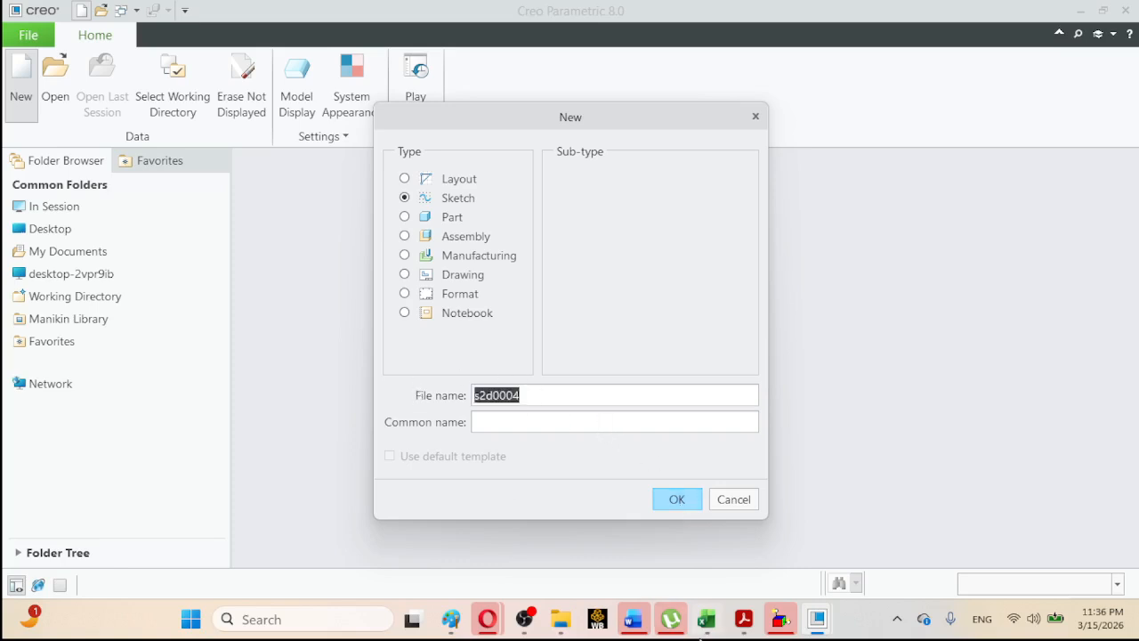
left_click(735, 627)
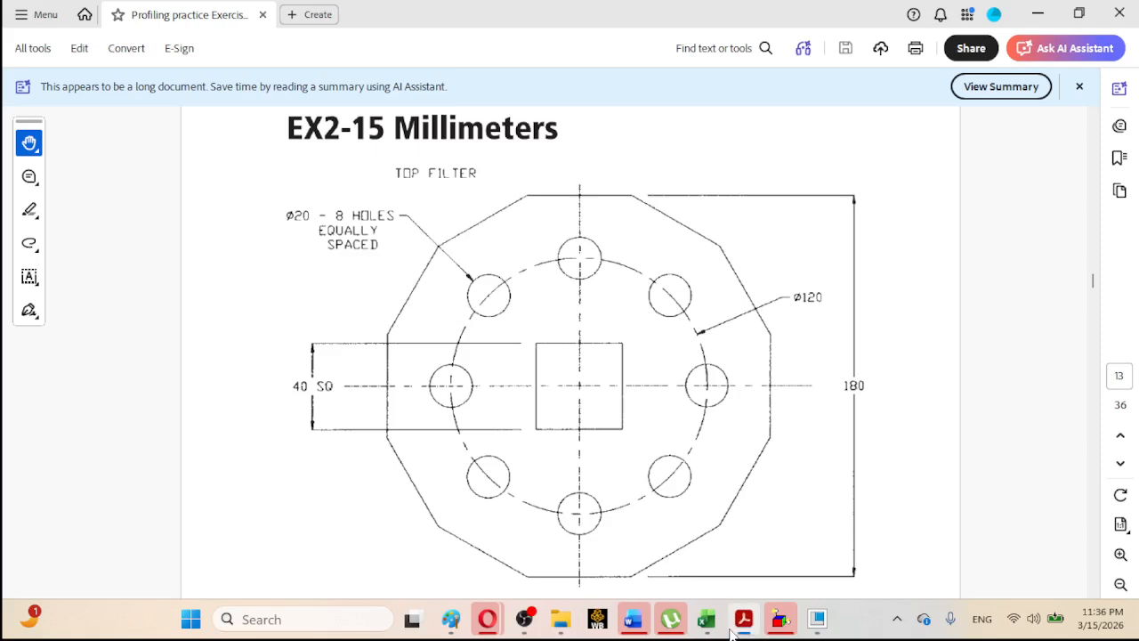
left_click(741, 623)
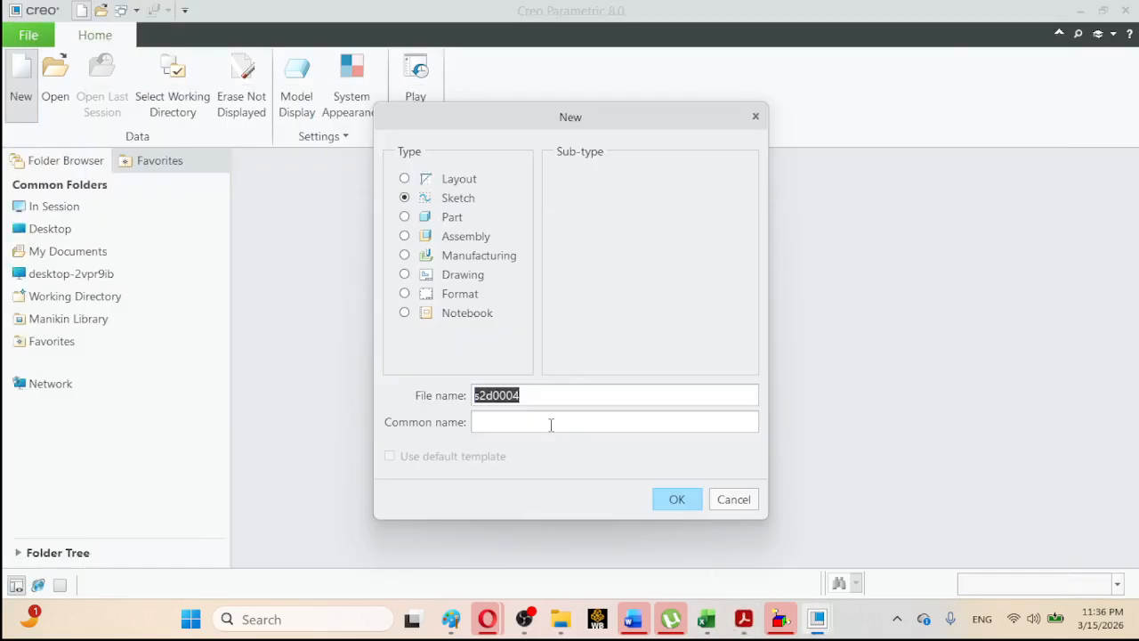
type("ex")
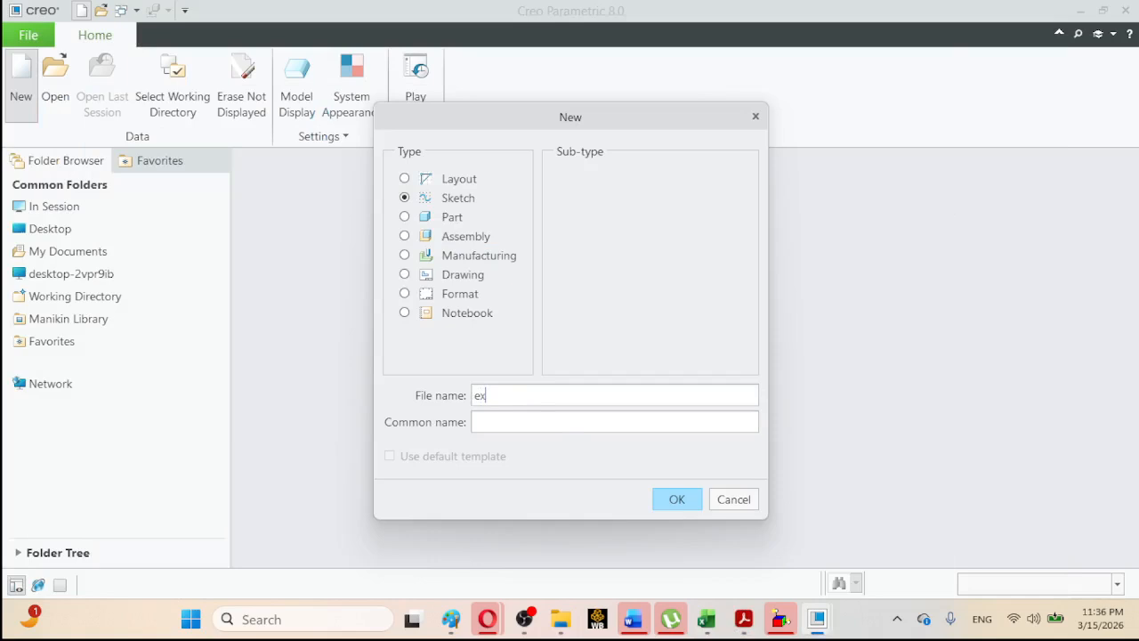
type("215")
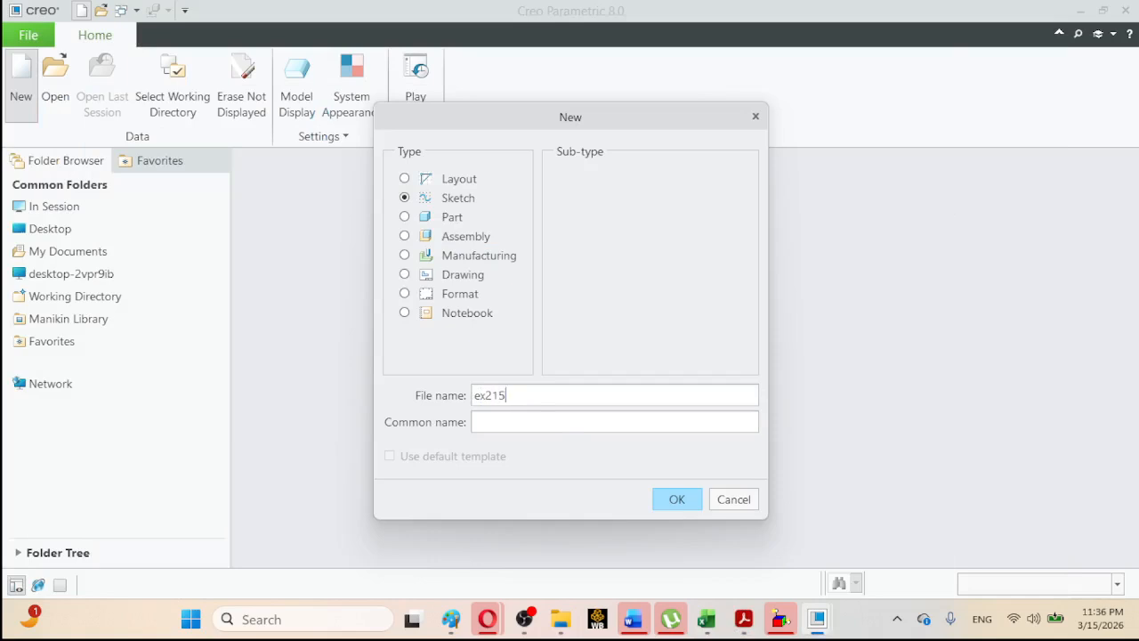
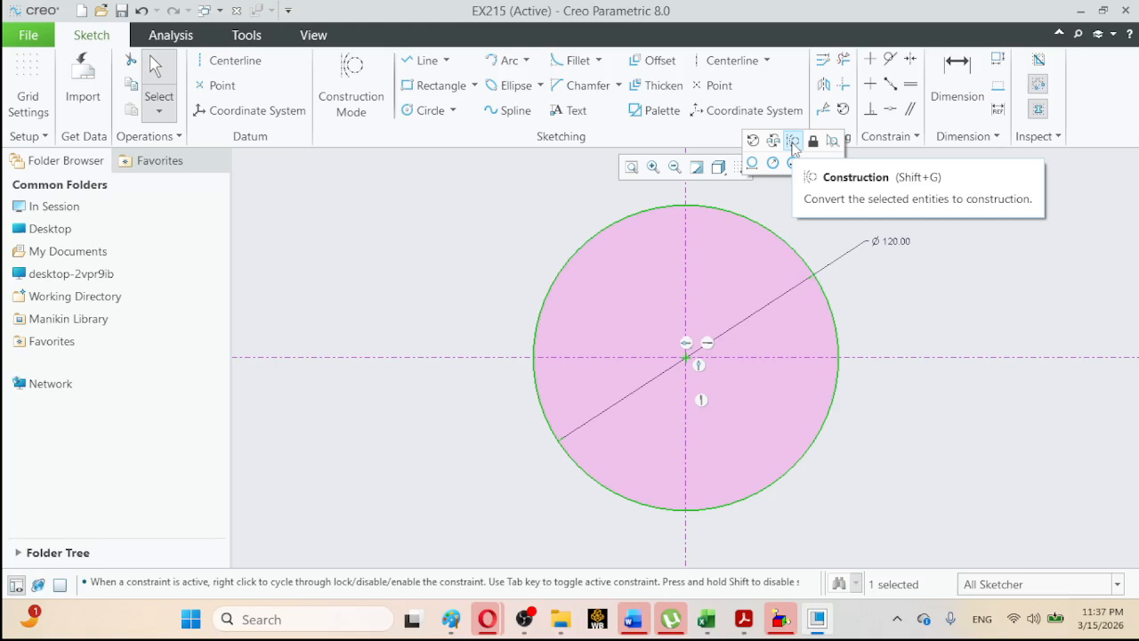
Convert the Ø120 circle to construction geometry, check the hole layout on the EX2-15 drawing in the PDF and return to Creo.
left_click(837, 222)
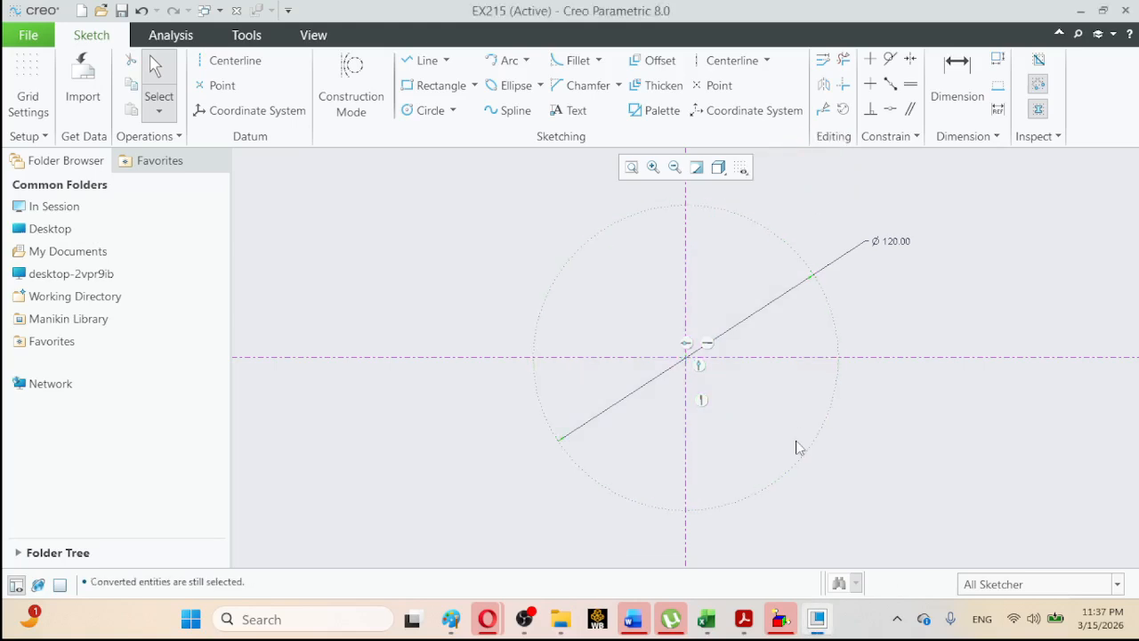
left_click(740, 632)
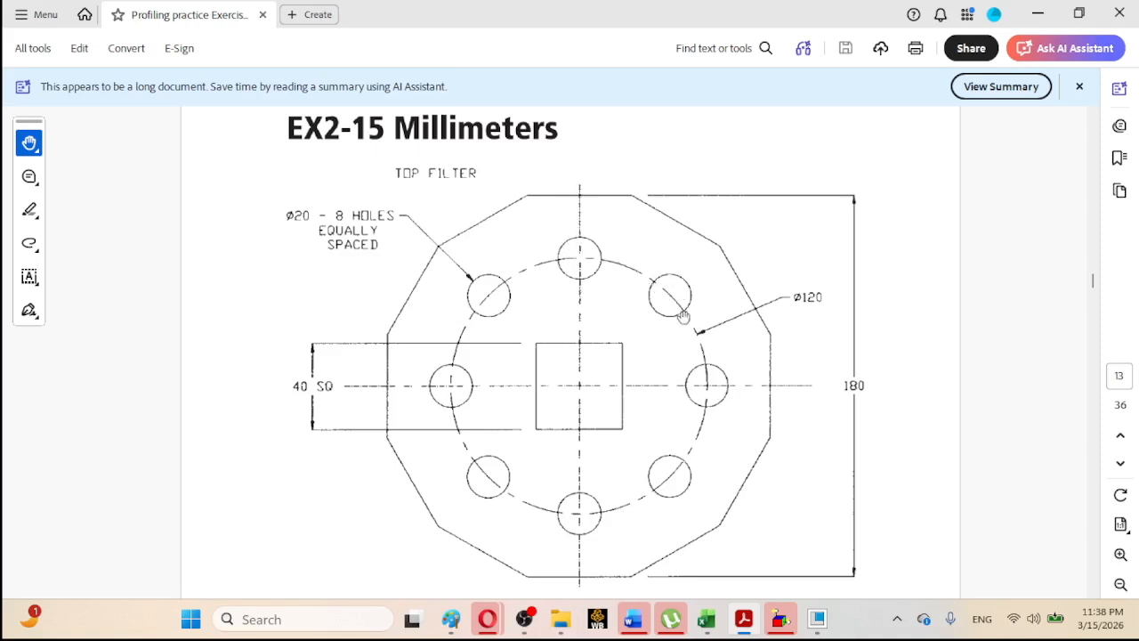
left_click(744, 620)
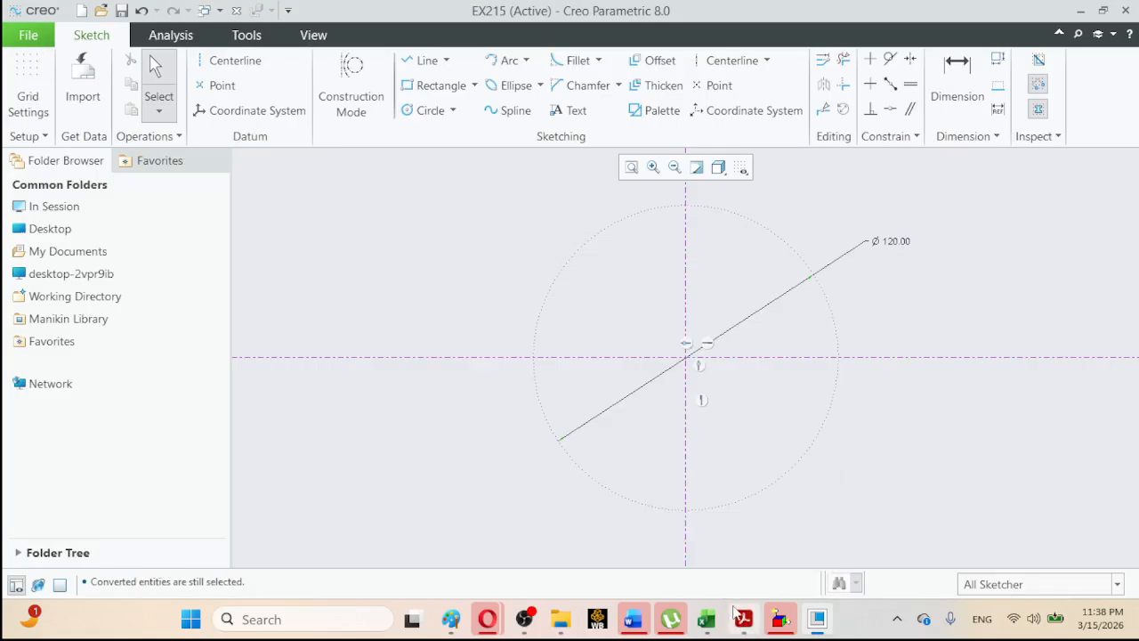
Check the EX2-15 hole layout in the PDF, return to Creo and draw an inclined centerline through the Ø120 circle's centre.
left_click(744, 620)
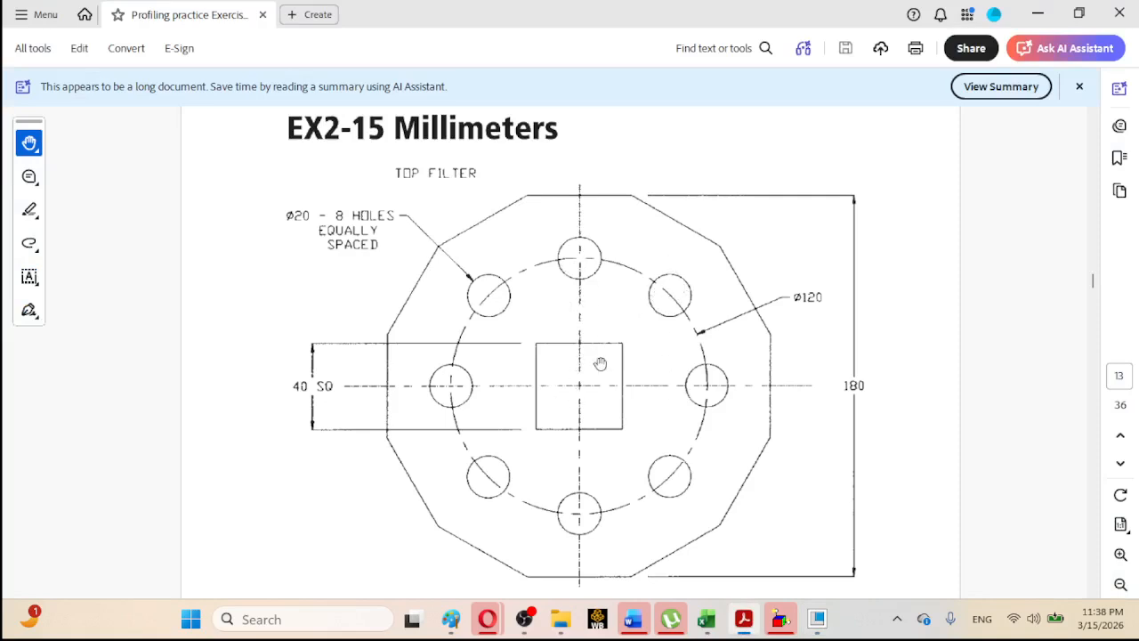
left_click(744, 619)
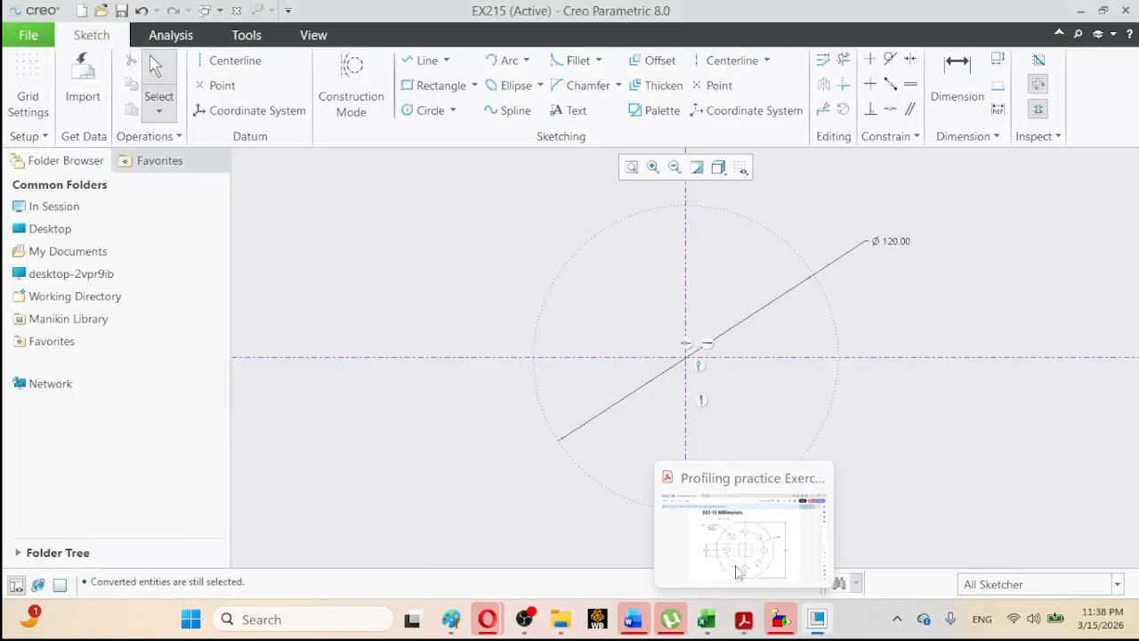
left_click(709, 63)
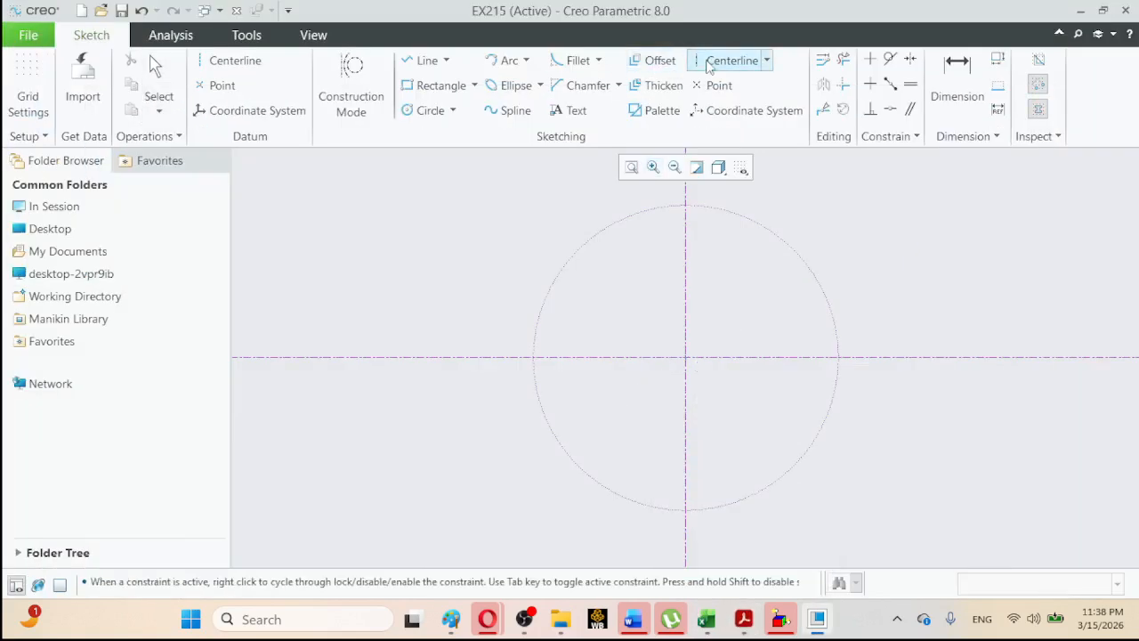
left_click(686, 358)
left_click(820, 250)
left_click(155, 76)
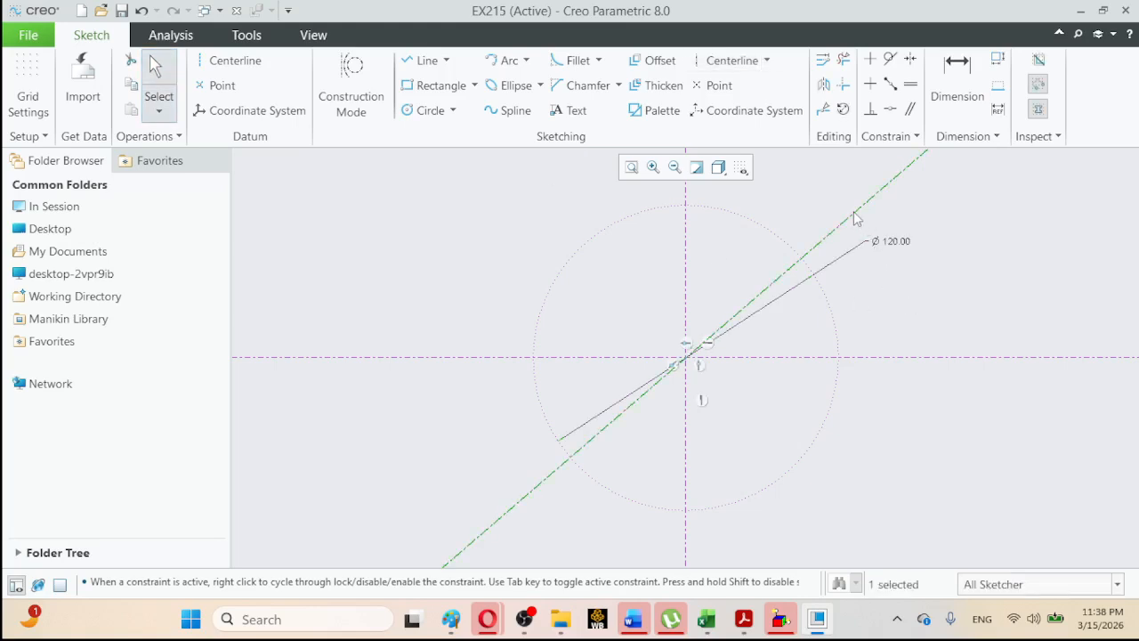
Dimension the angle between the inclined centerline and the horizontal centerline as 45°.
left_click(932, 361, "ctrl")
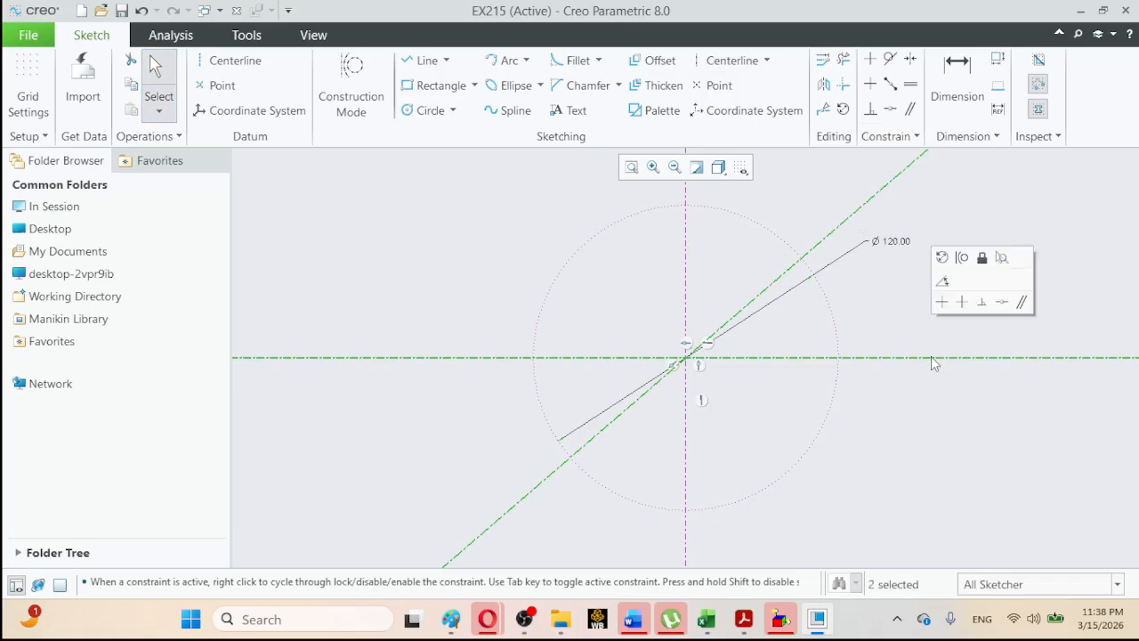
left_click(943, 282)
type("45")
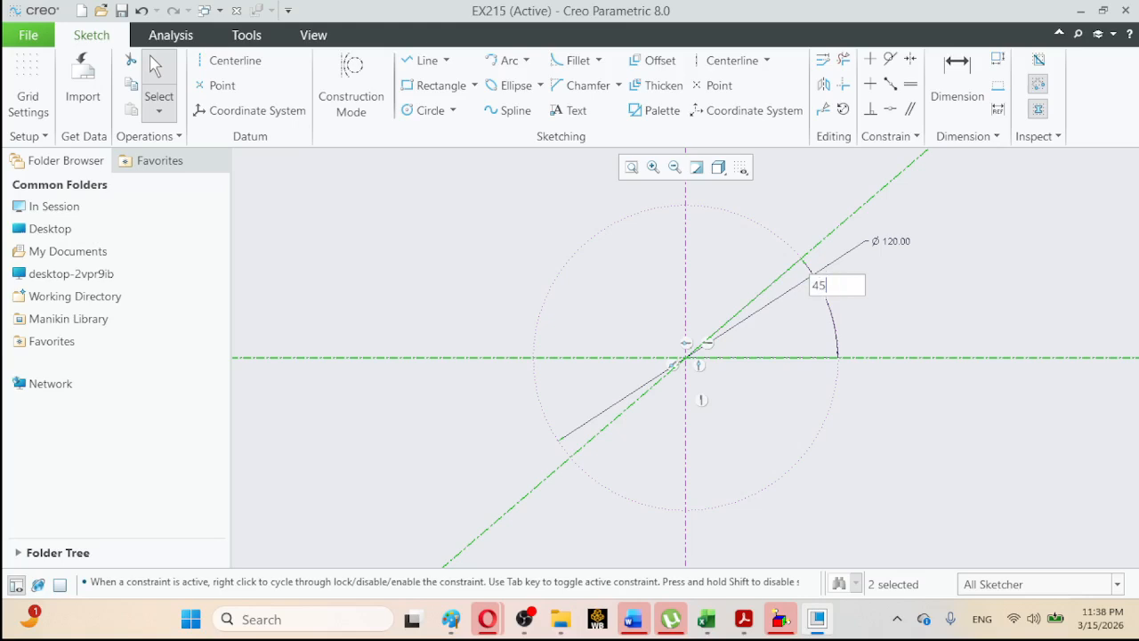
key("Return")
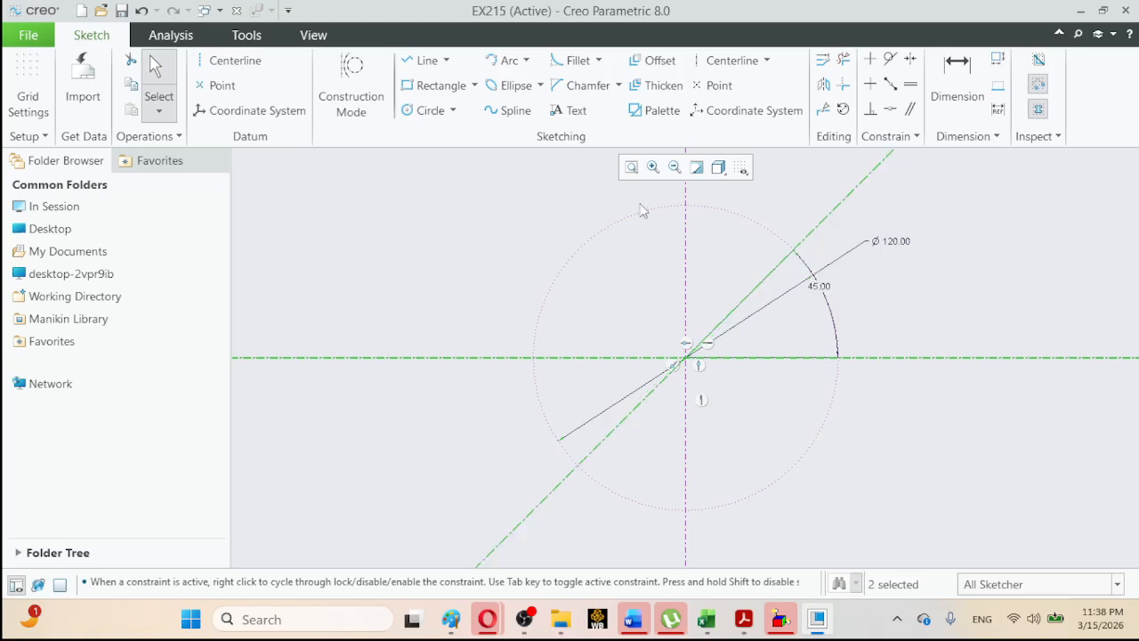
Sketch three equal circles about 15 mm in diameter where the Ø120 circle crosses the upper vertical, right horizontal and 45° centerlines.
left_click(408, 116)
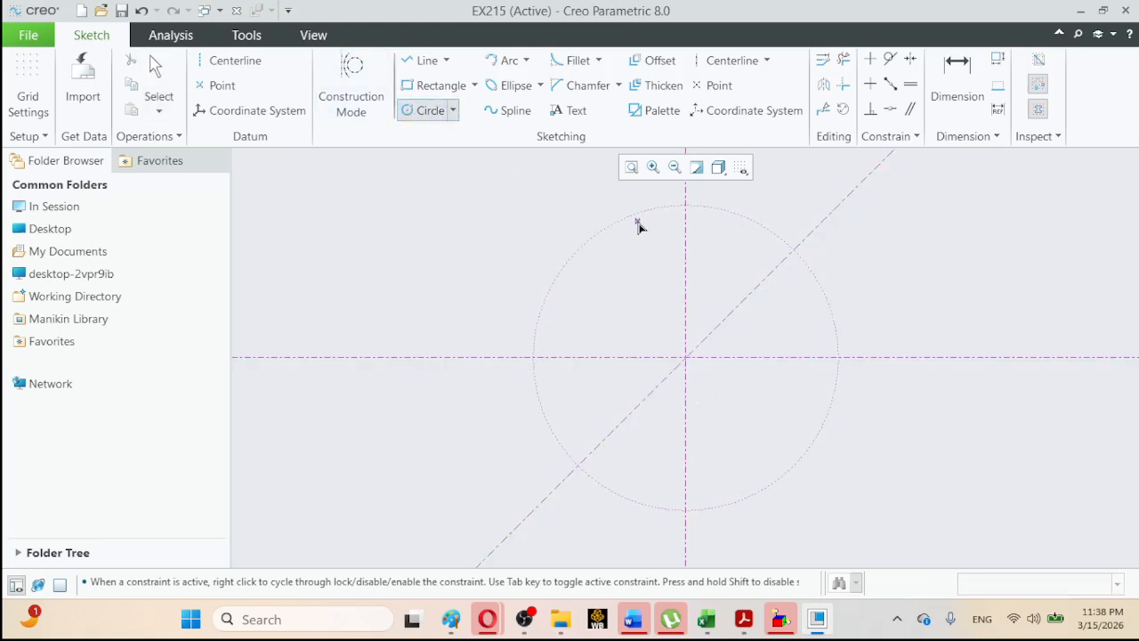
left_click(686, 206)
left_click(696, 226)
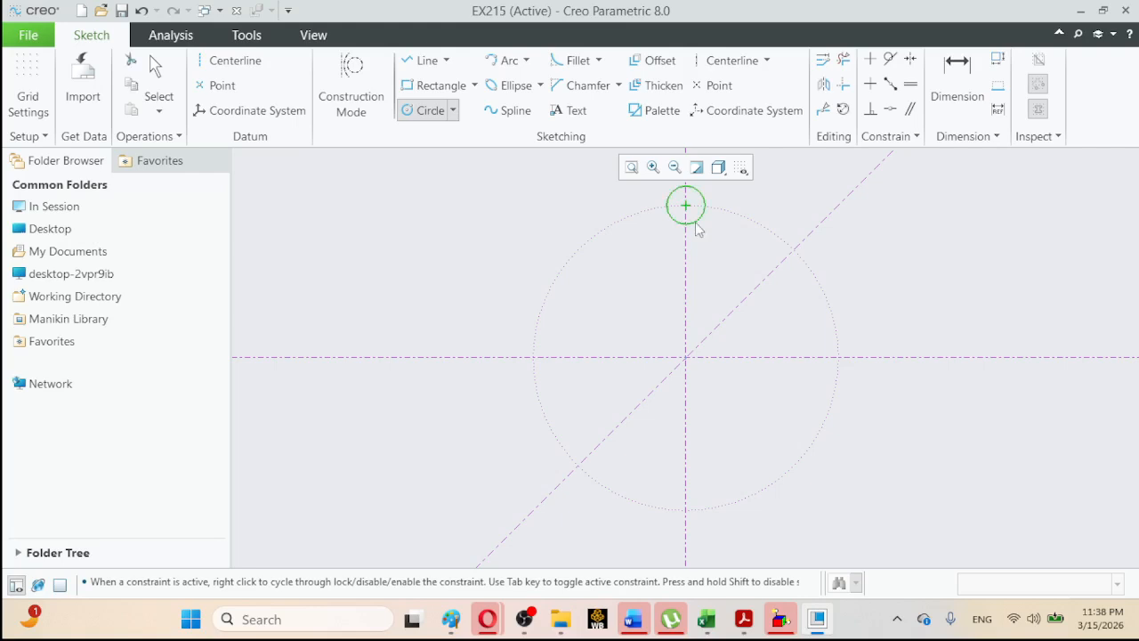
left_click(841, 359)
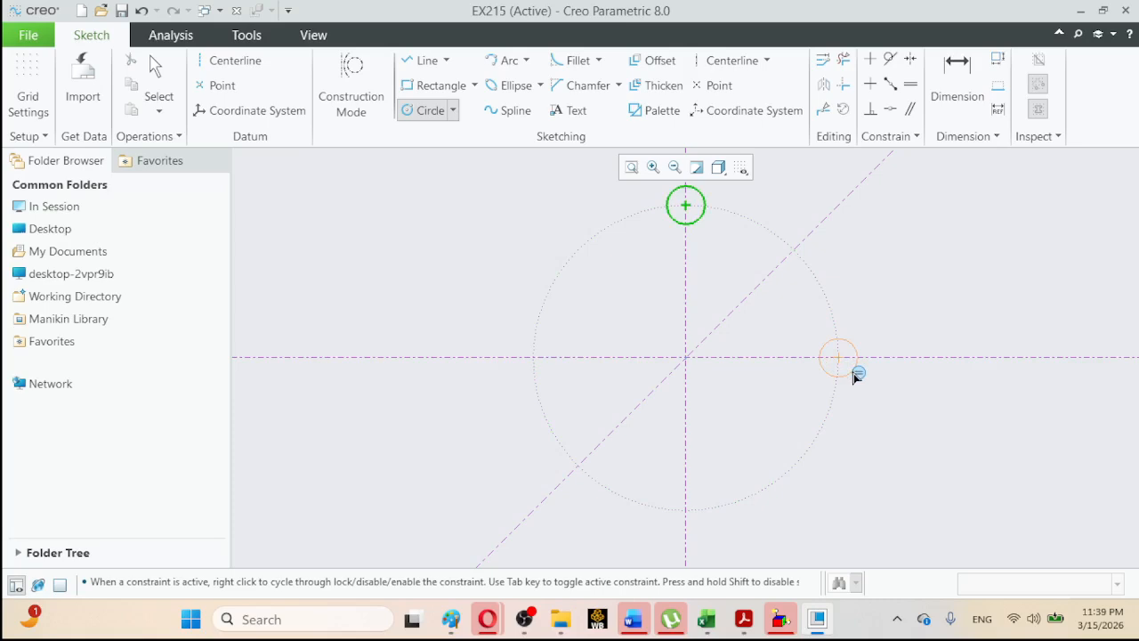
left_click(854, 374)
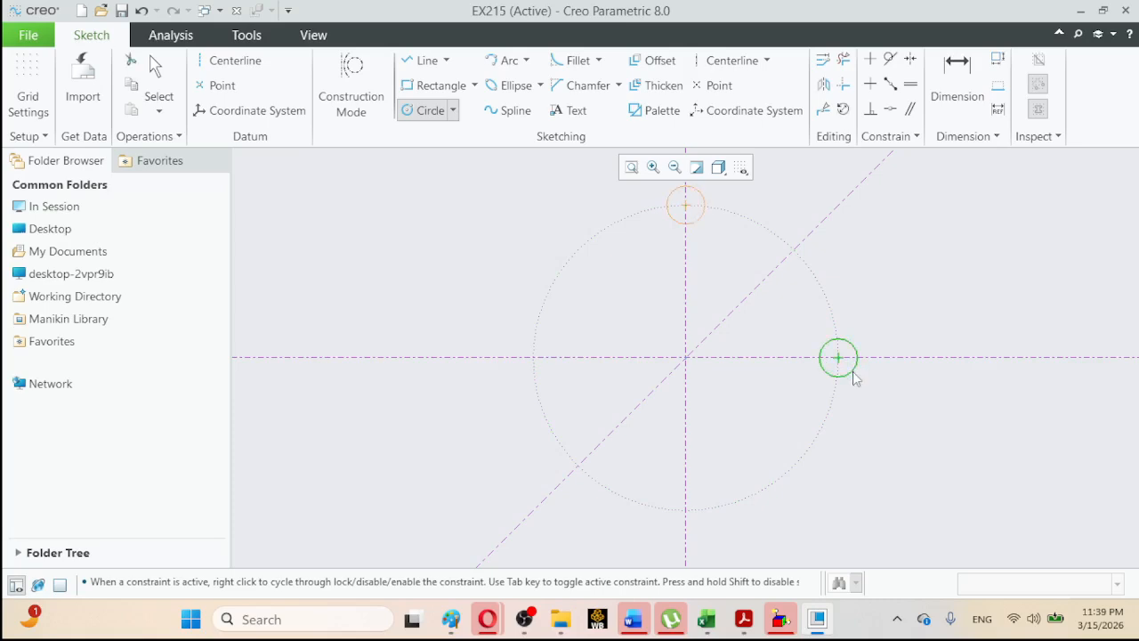
left_click(797, 255)
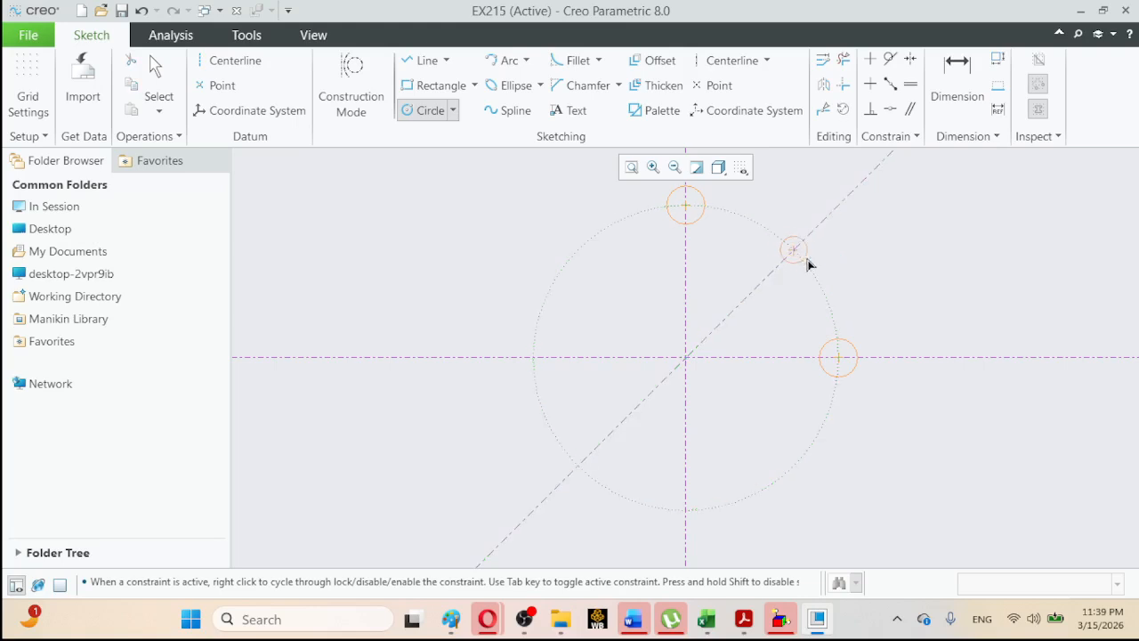
left_click(810, 265)
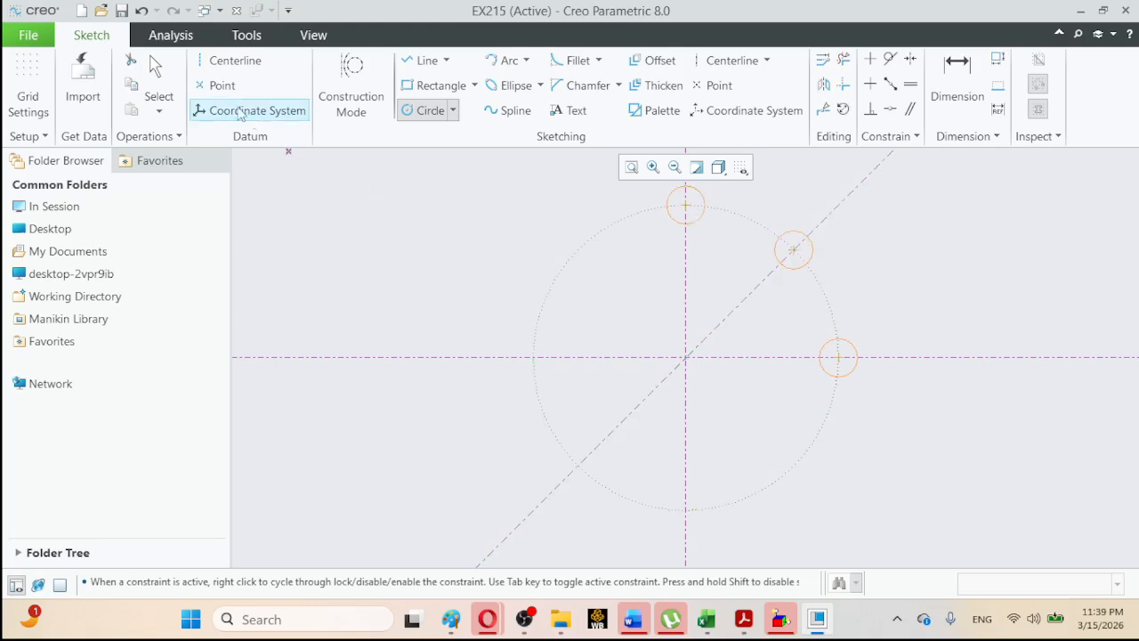
left_click(160, 79)
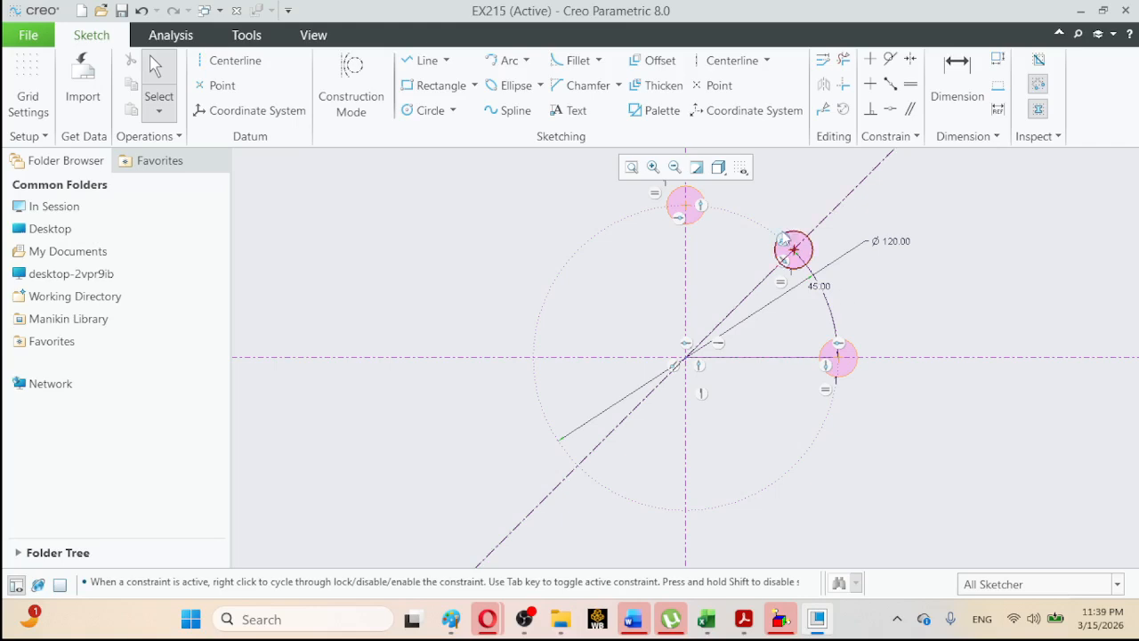
Check the hole callout in the PDF, return to Creo and dimension the diameter of the hole on the horizontal centerline as 12 mm.
left_click(750, 625)
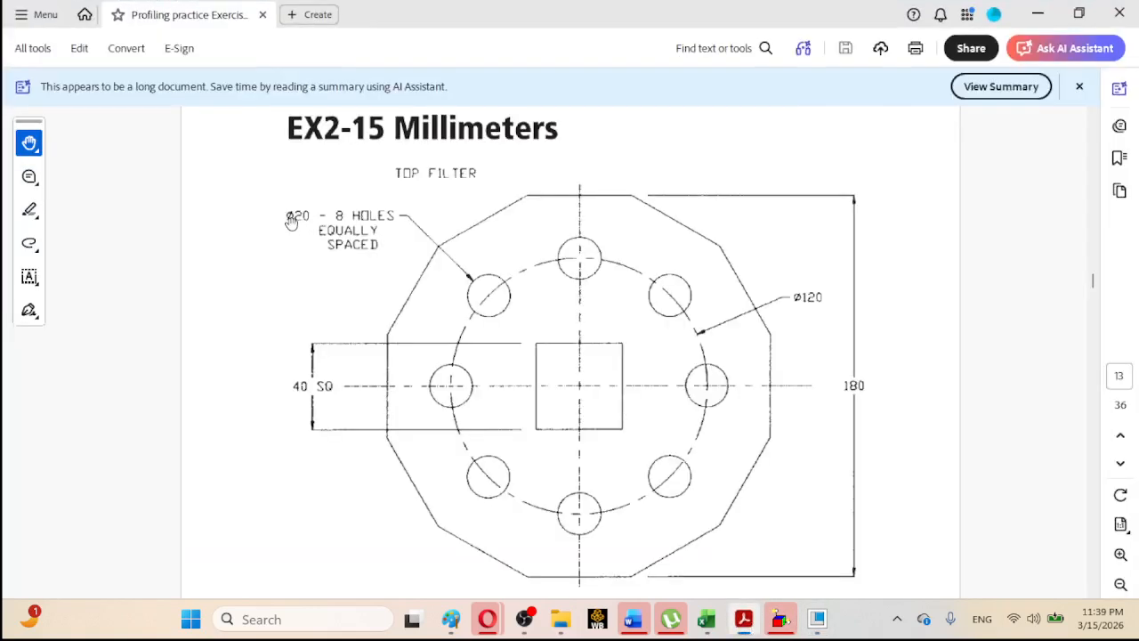
left_click(744, 623)
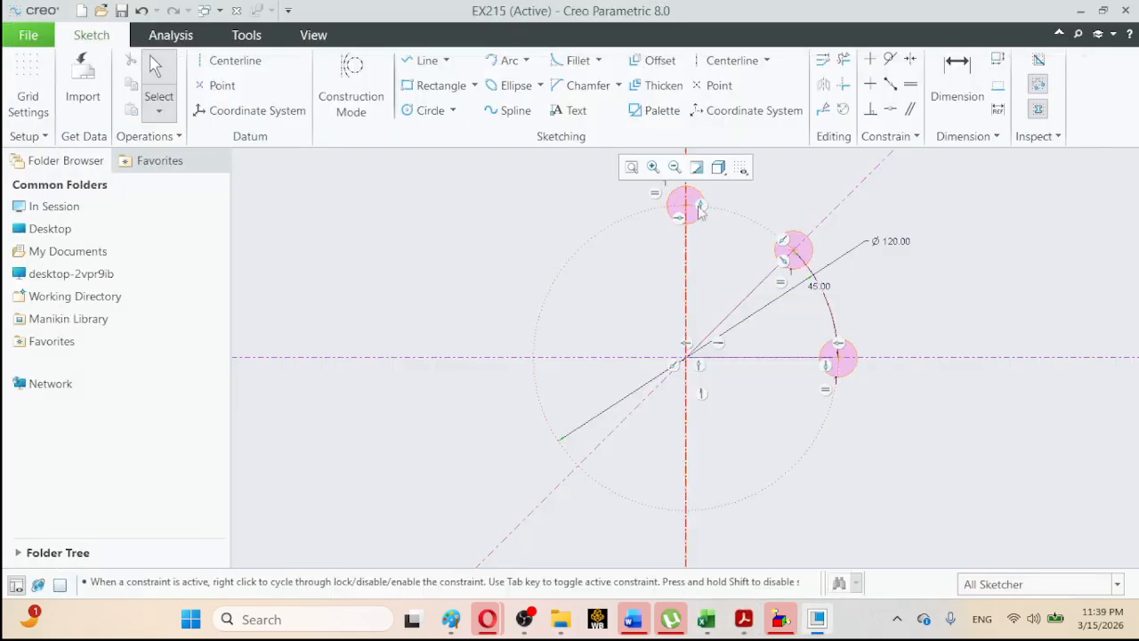
left_click(856, 355)
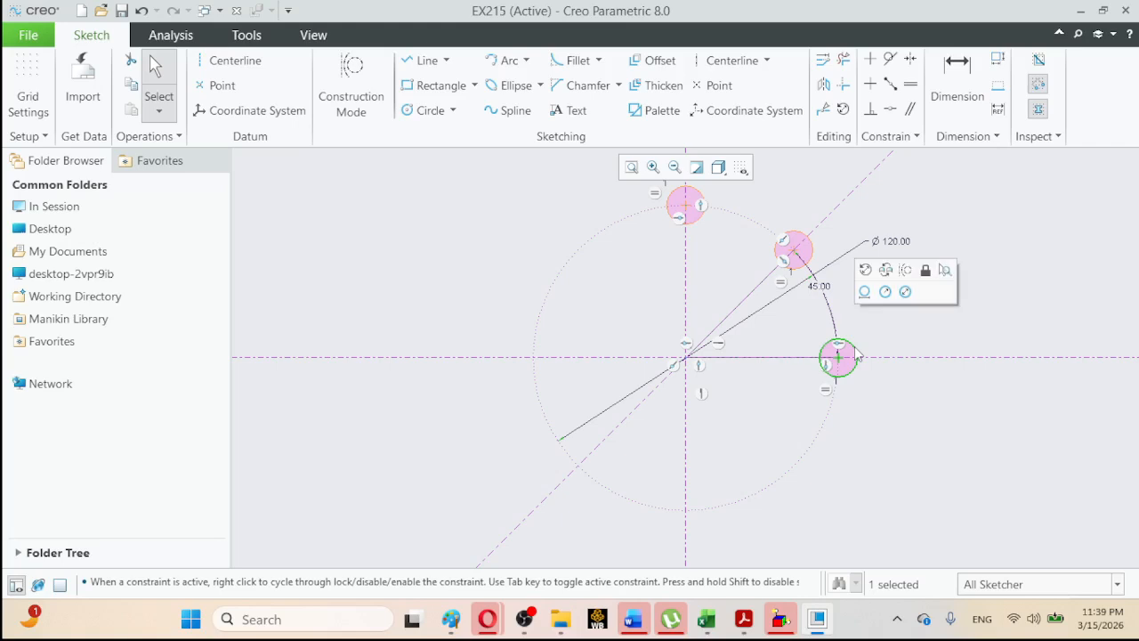
left_click(906, 293)
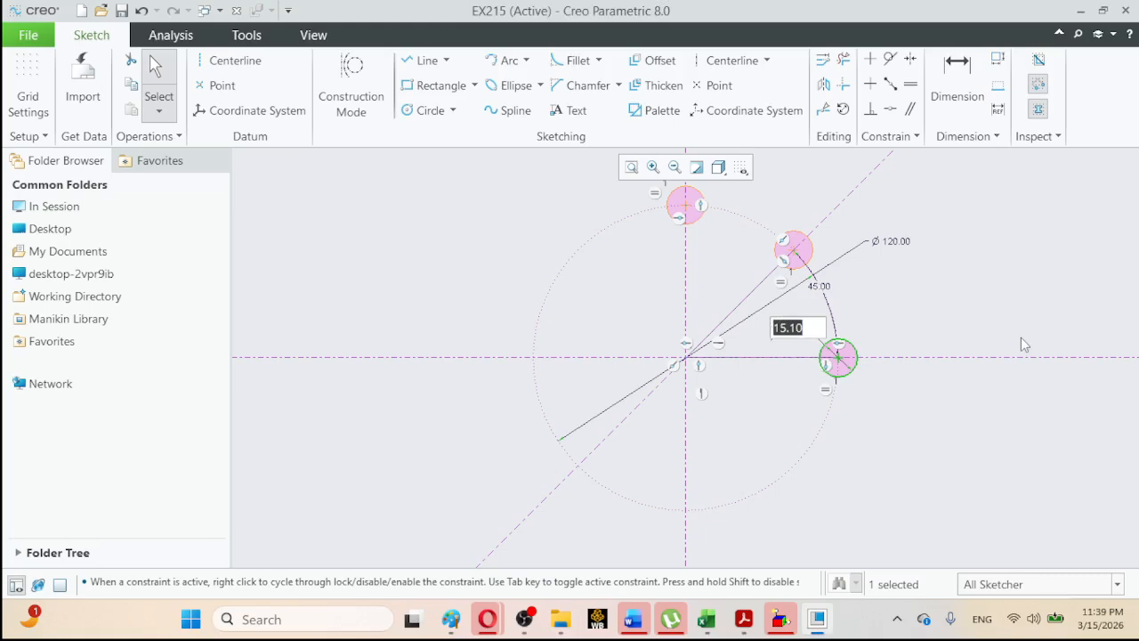
type("12")
key("Return")
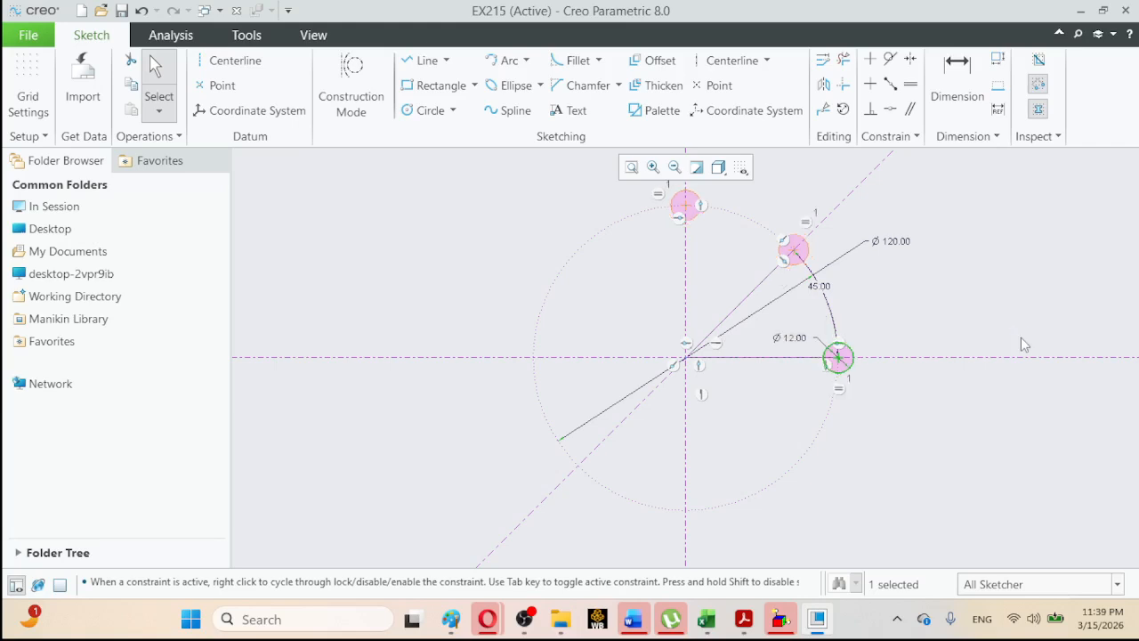
Recheck the hole size in the PDF, return to Creo, move the hole's diameter dimension outside the Ø120 circle and set it to 20 mm.
left_click(744, 619)
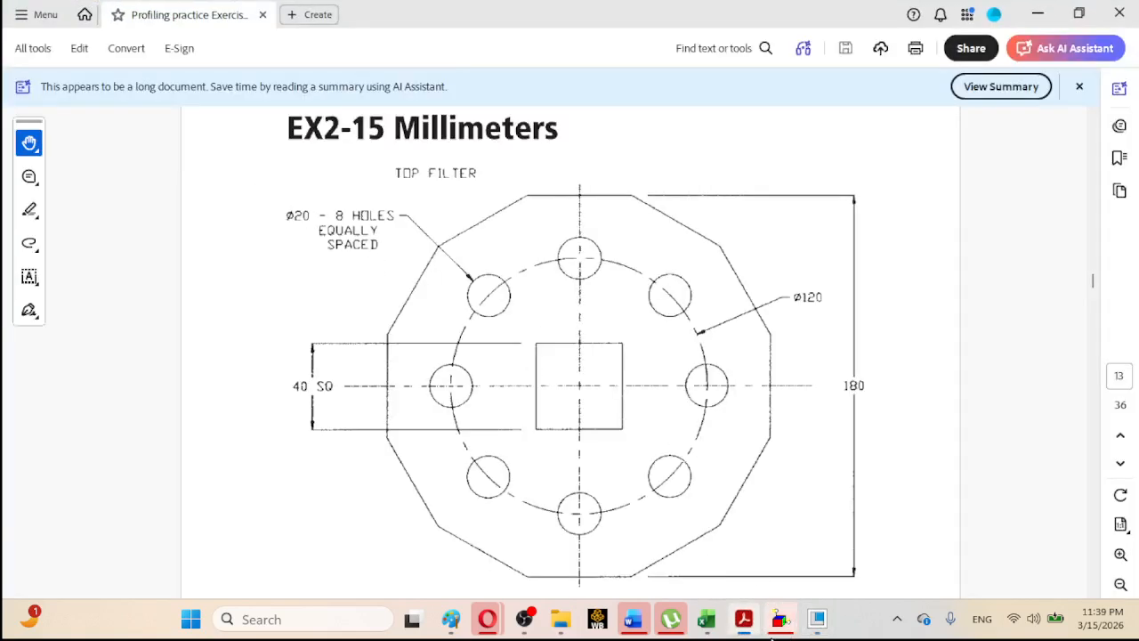
left_click(743, 623)
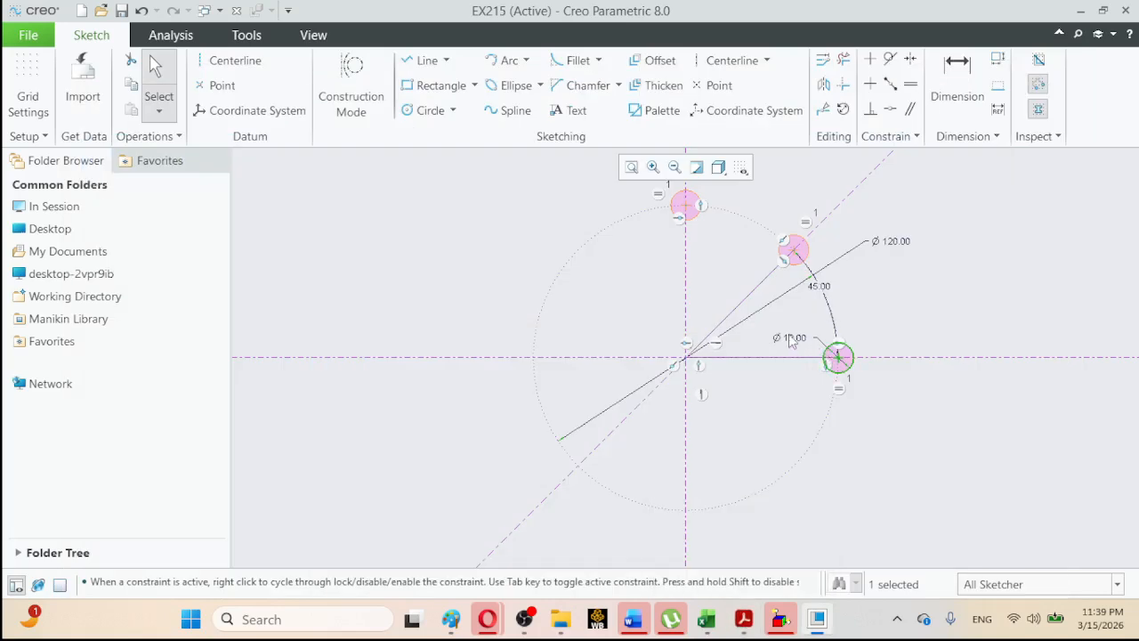
left_click_drag(789, 337, 881, 333)
left_click(902, 337)
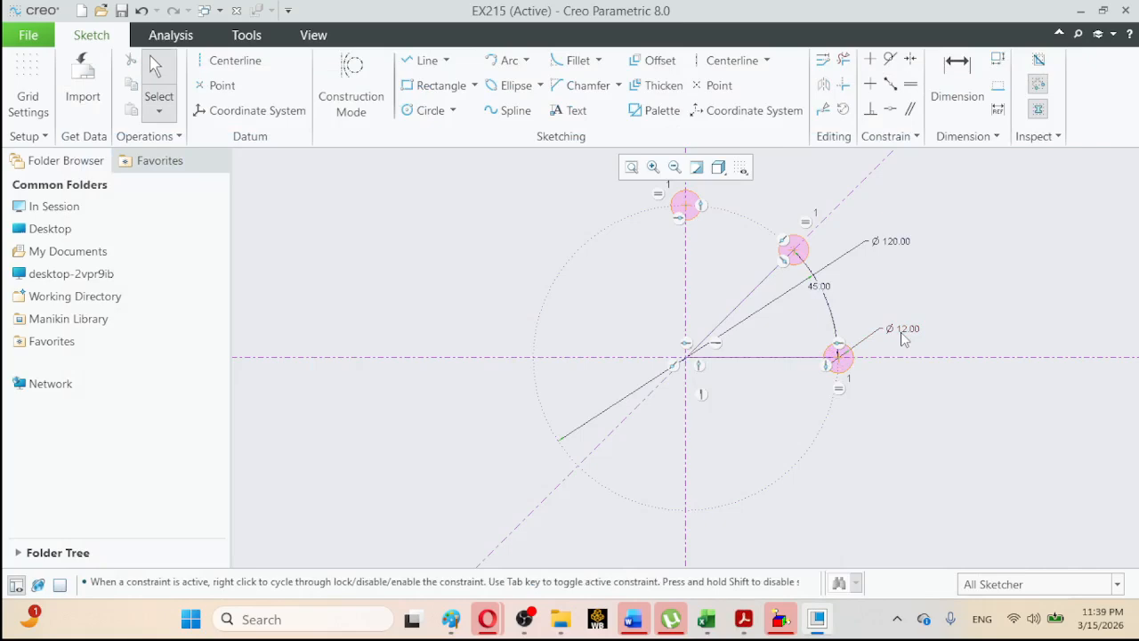
double_click(902, 331)
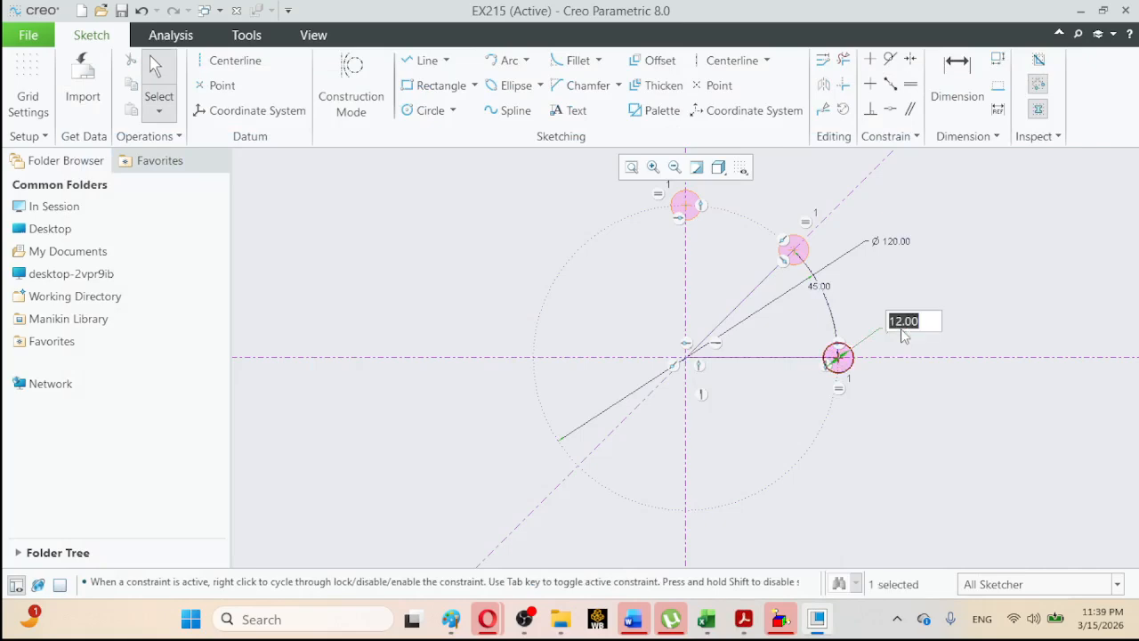
type("20")
key("Return")
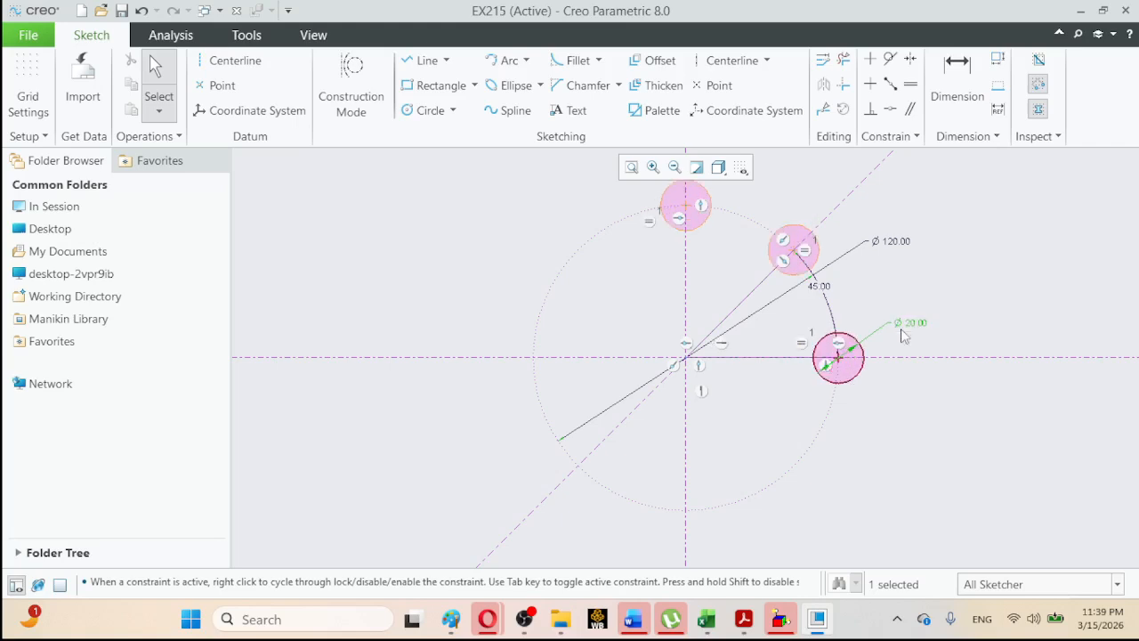
left_click(455, 193)
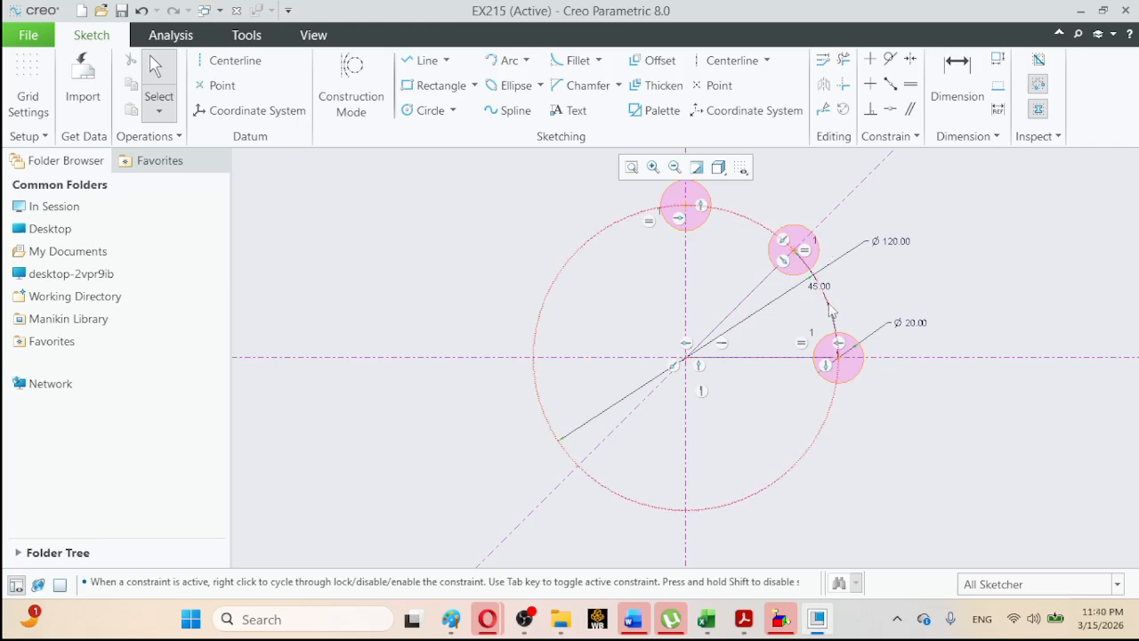
Mirror the hole on the horizontal centerline and the 45° hole about the vertical centerline.
left_click(859, 374)
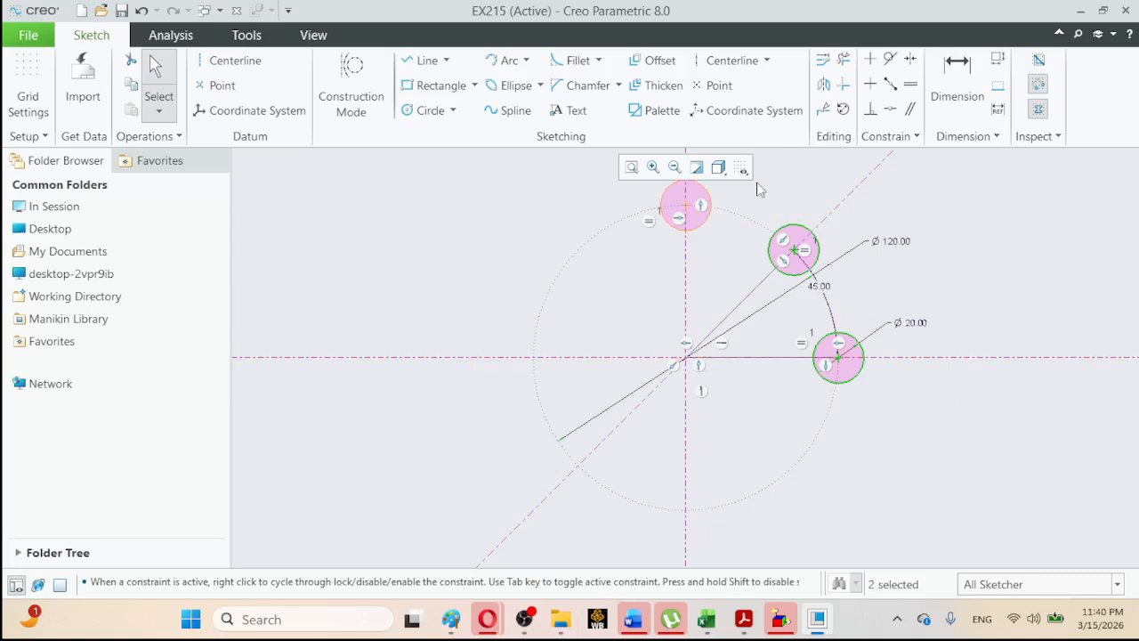
left_click(824, 86)
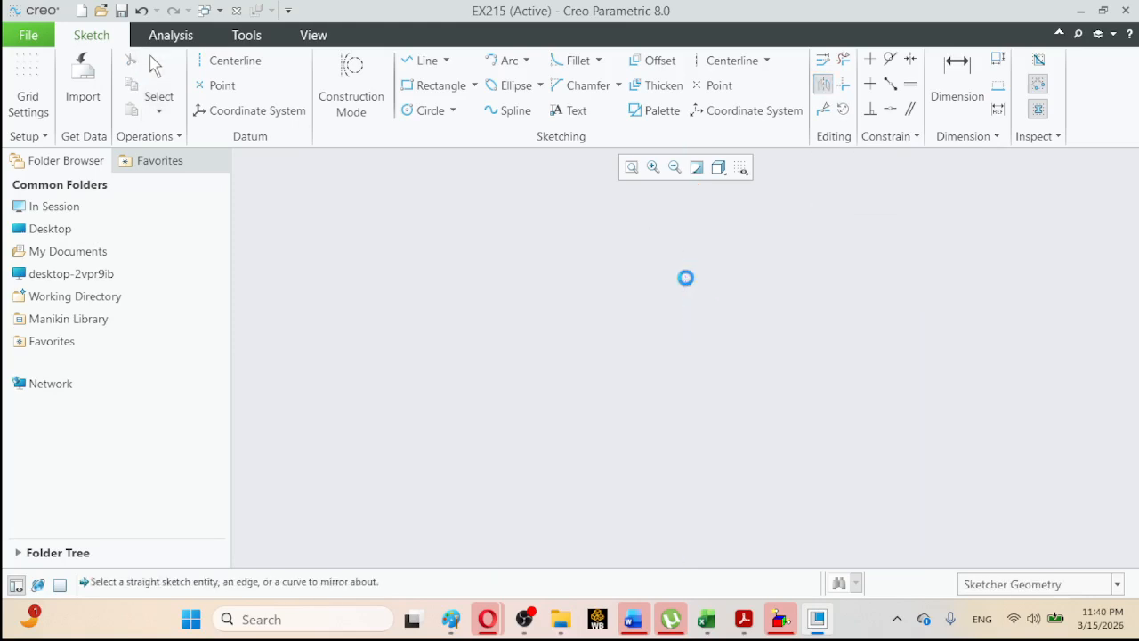
left_click(685, 284)
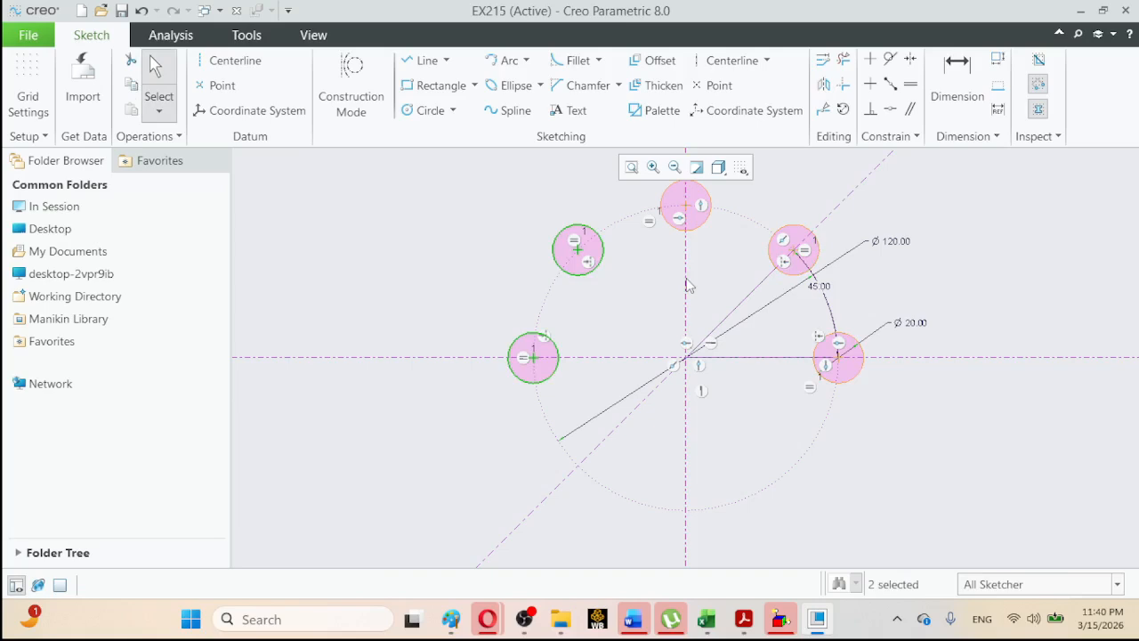
left_click(643, 307)
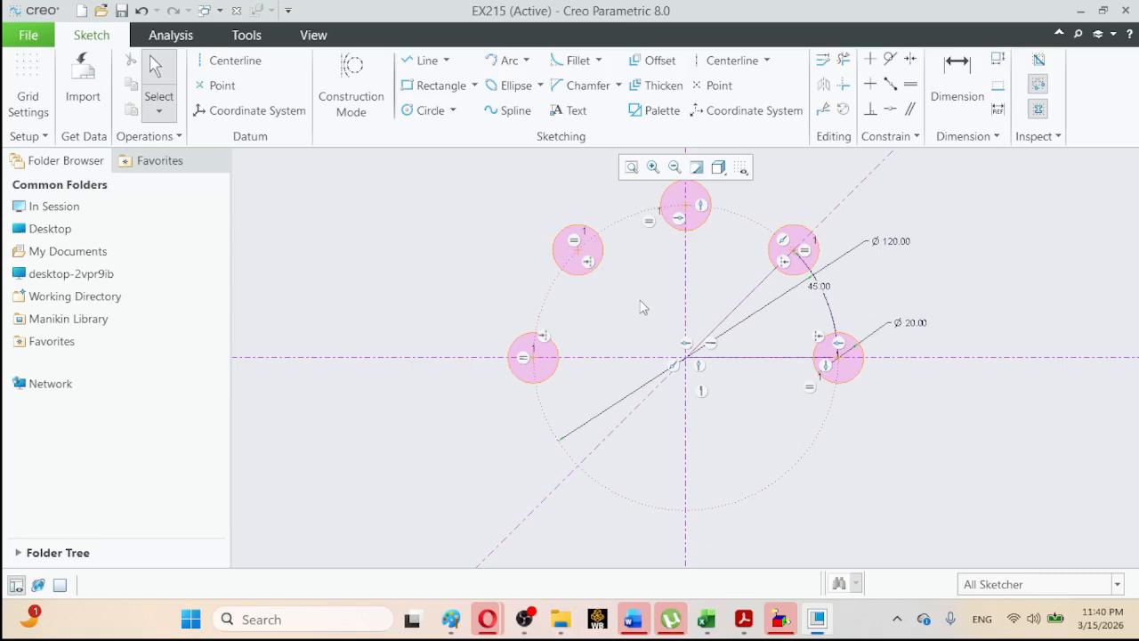
Check the remaining holes on the PDF drawing, return to Creo and mirror the three upper holes about the horizontal centerline.
left_click(744, 618)
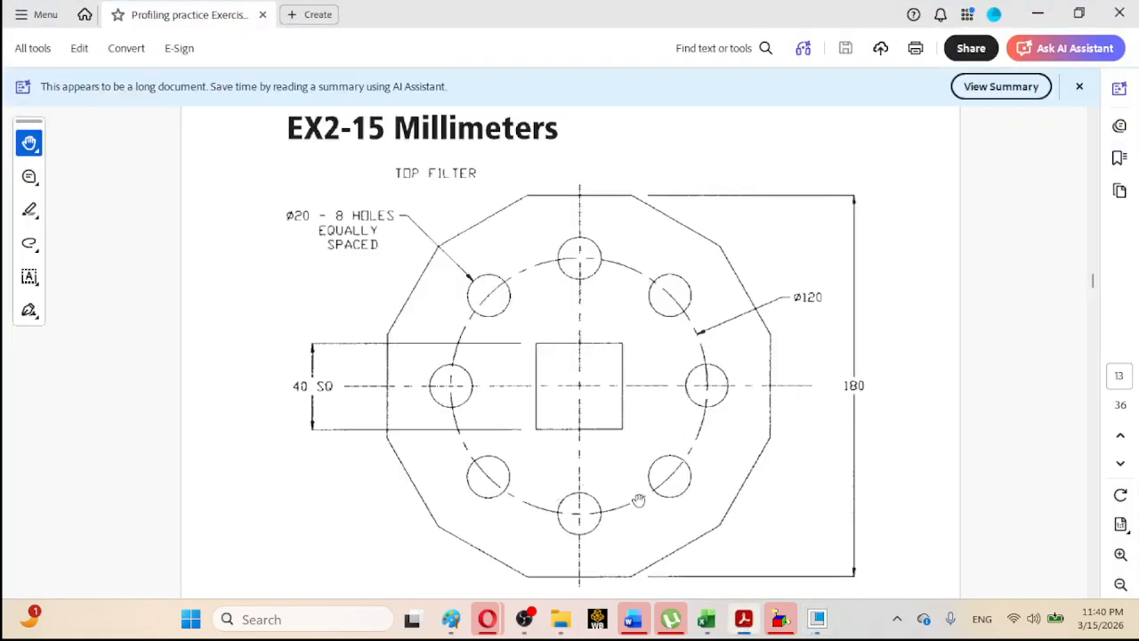
left_click(744, 625)
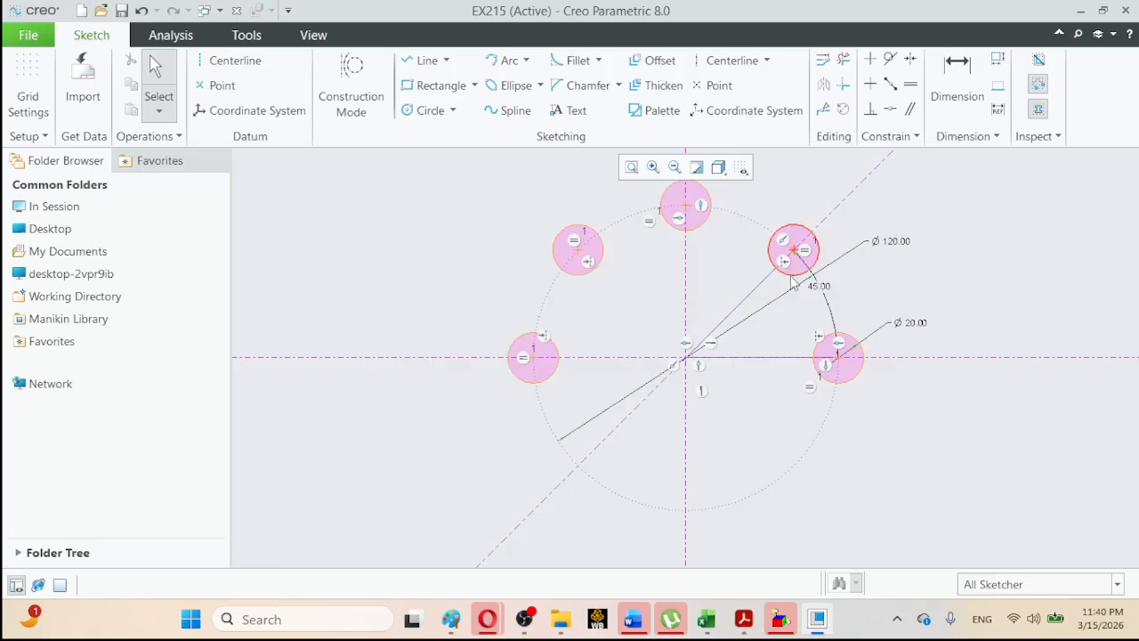
left_click(792, 282)
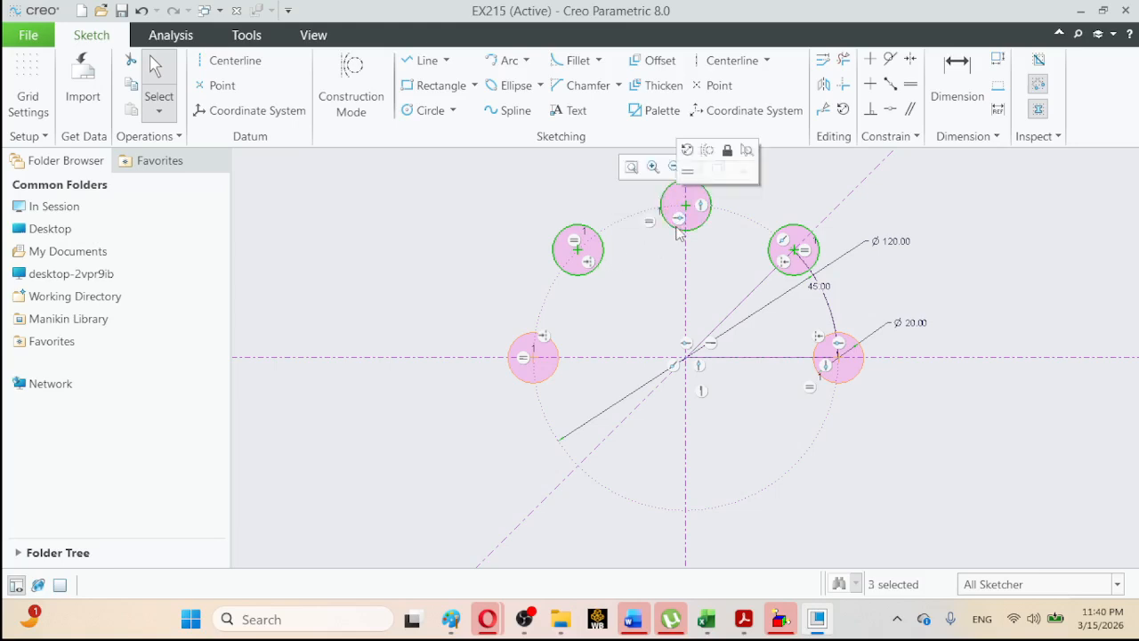
left_click(827, 85)
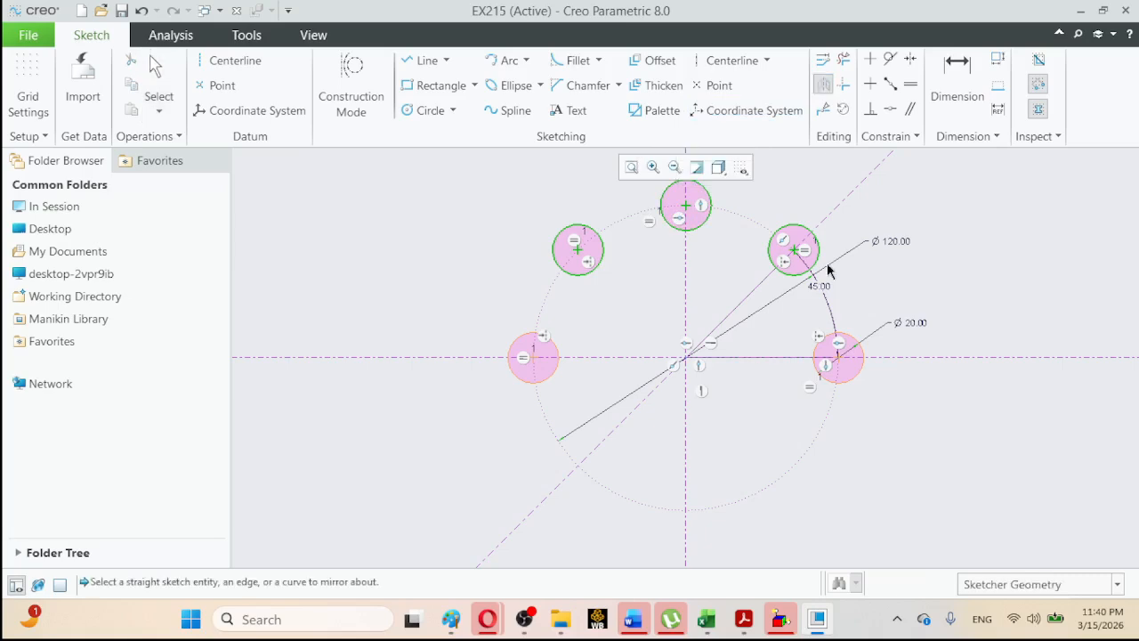
left_click(913, 359)
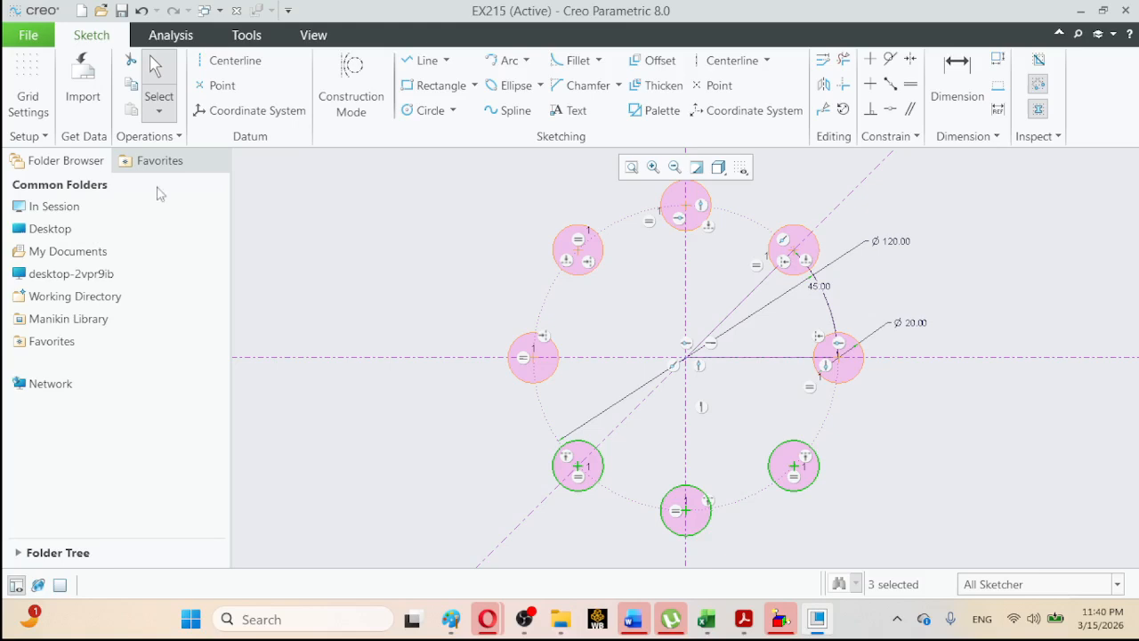
left_click(343, 239)
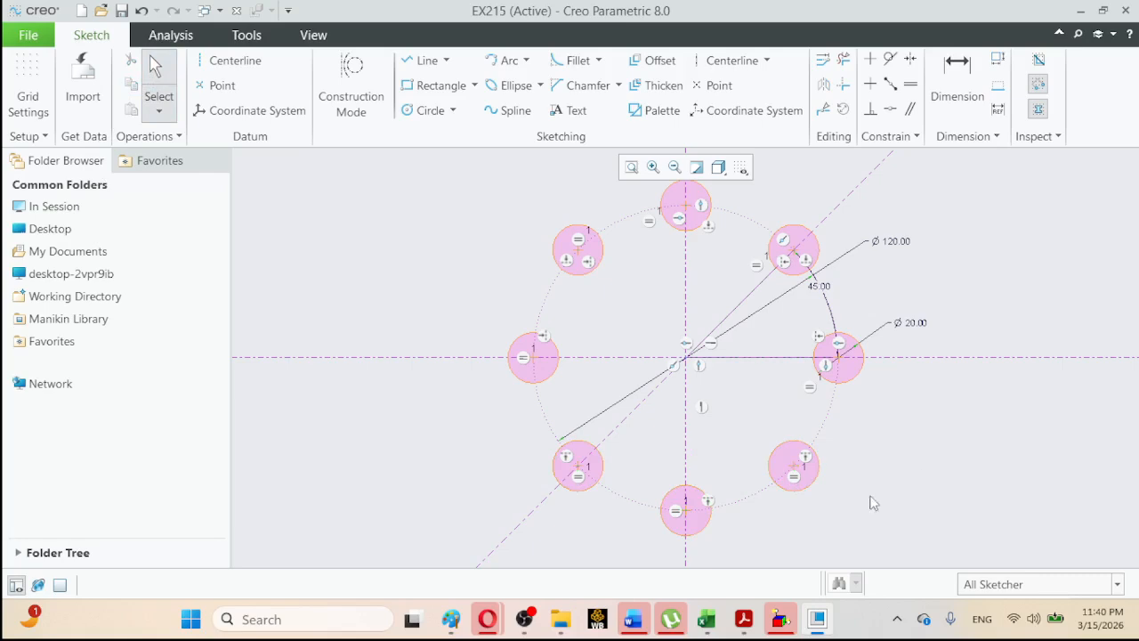
Check the outer polygon and central square on the PDF drawing, then return to the Creo sketch.
left_click(752, 627)
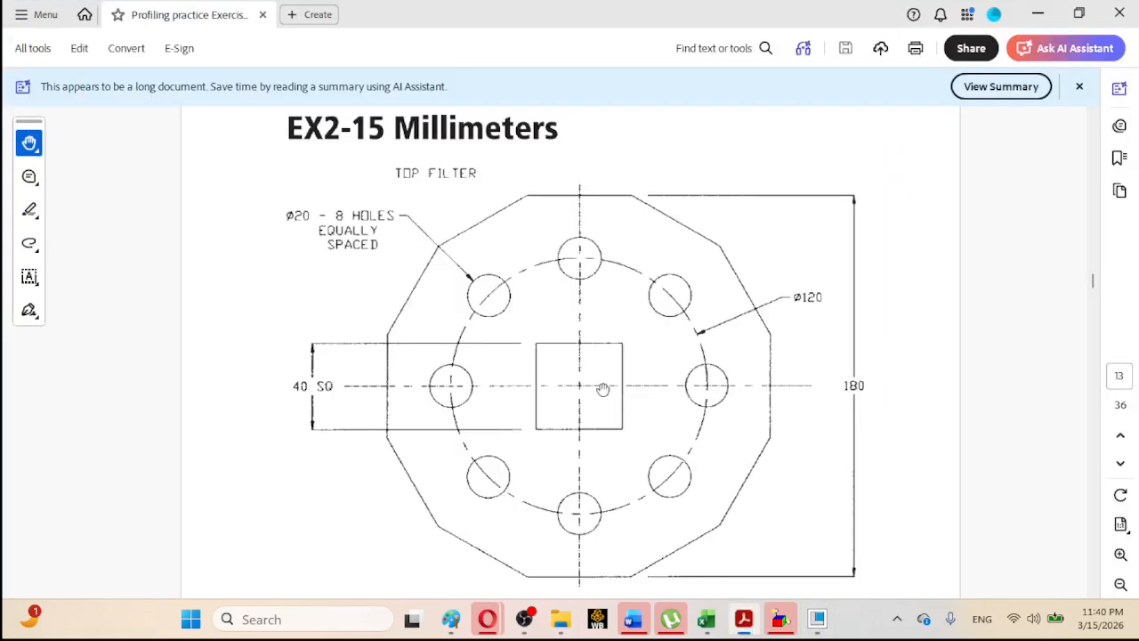
left_click(744, 619)
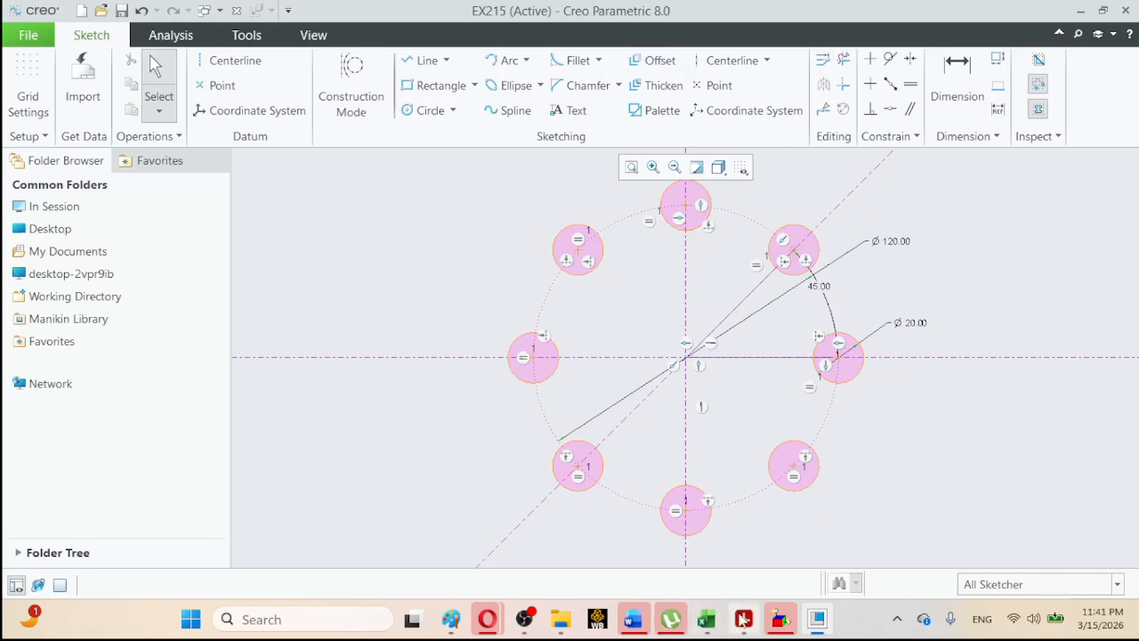
left_click(744, 618)
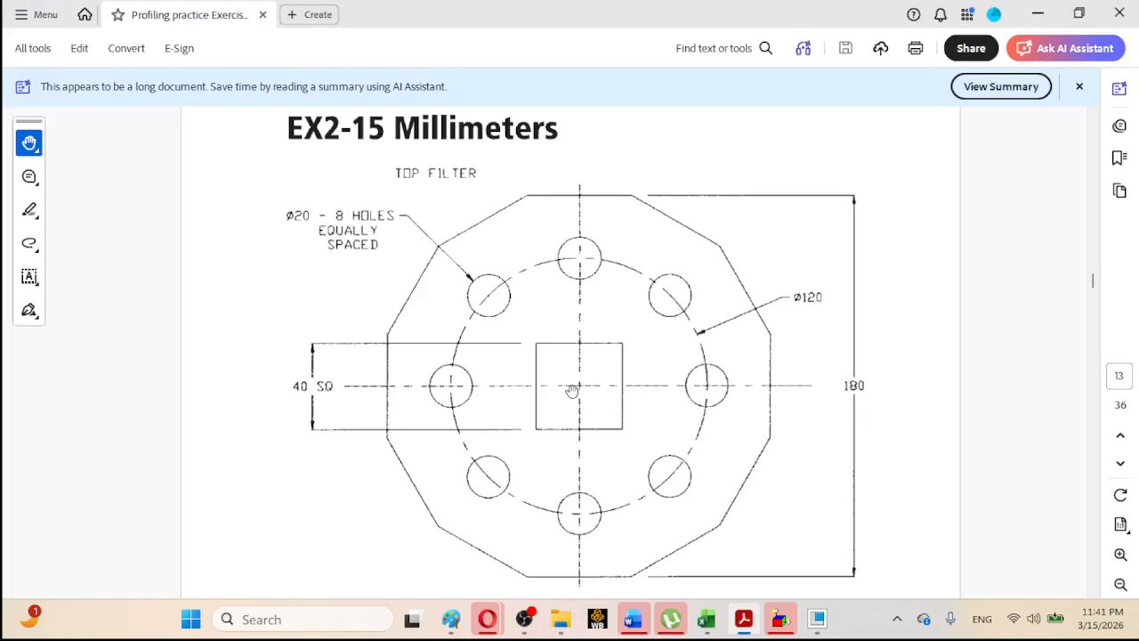
left_click(744, 628)
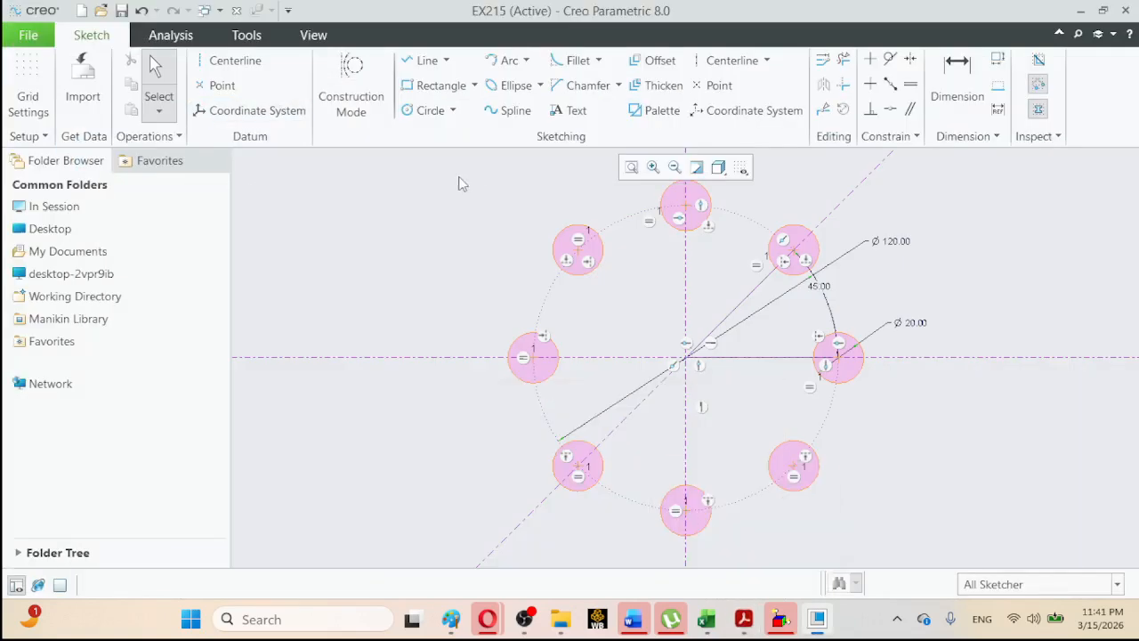
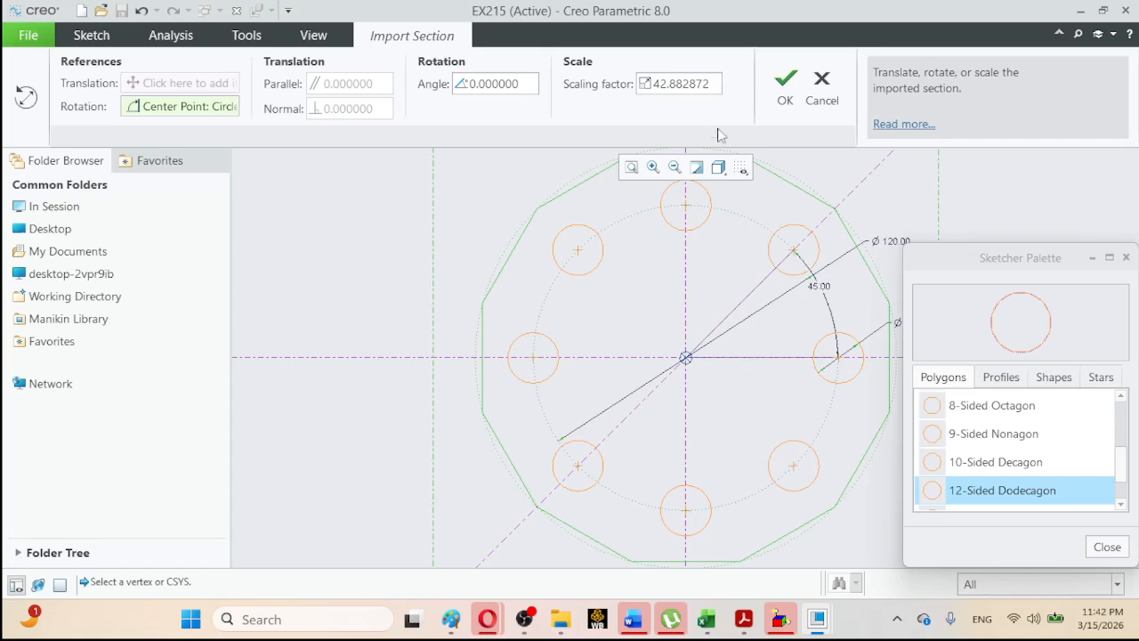
Place the 12-sided dodecagon centered on the origin, close the Sketcher Palette and delete the polygon's side-length dimension.
left_click(784, 100)
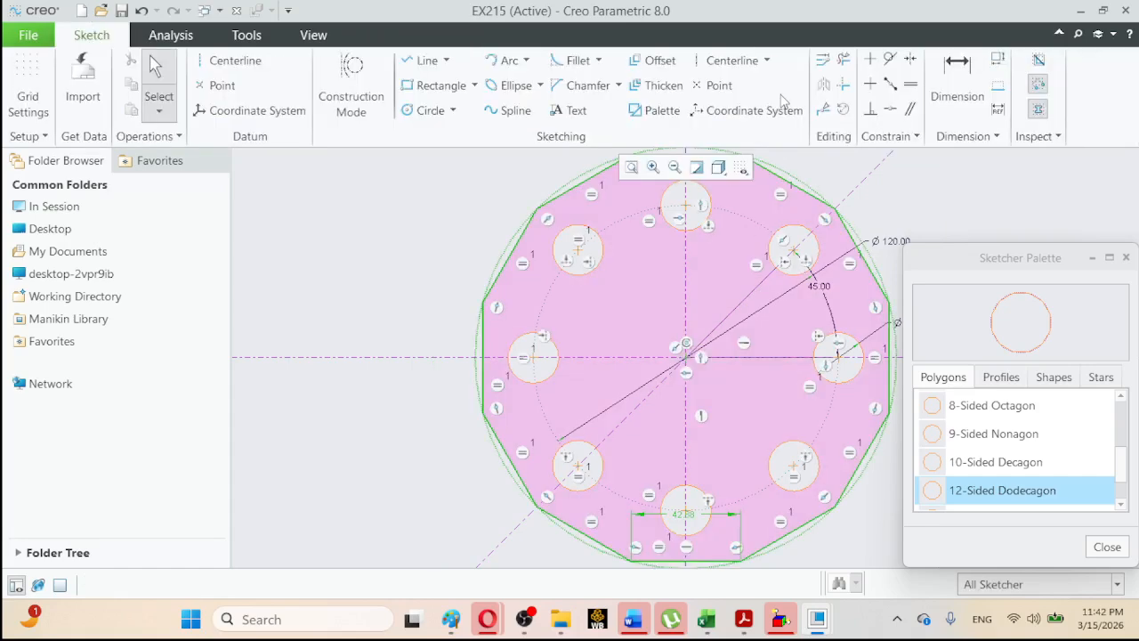
left_click(1107, 548)
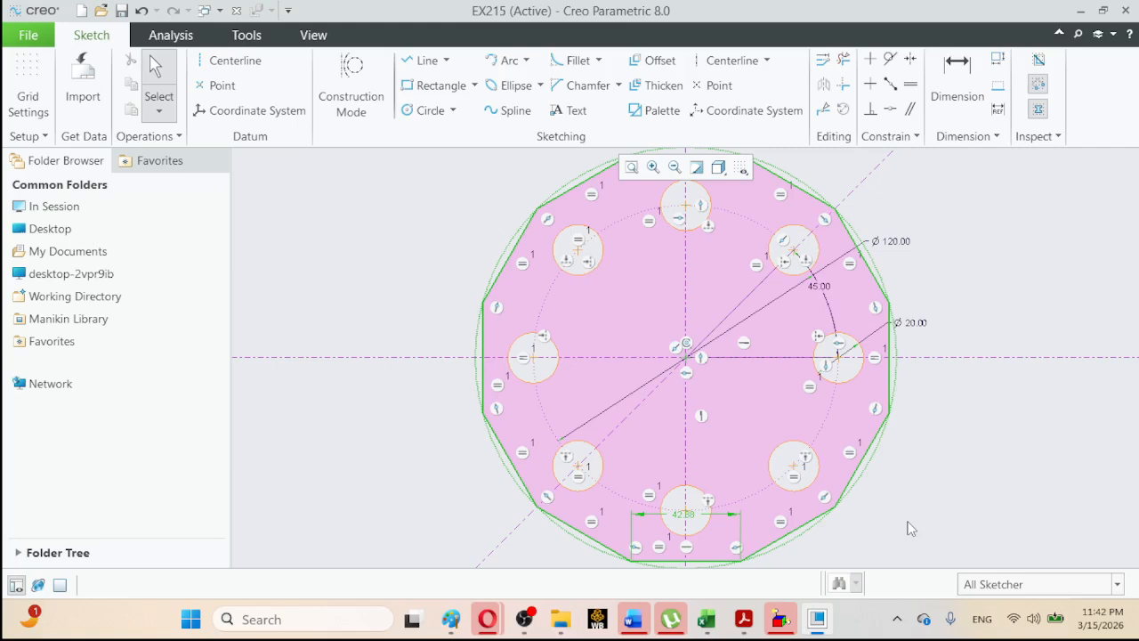
left_click(679, 521)
key("Delete")
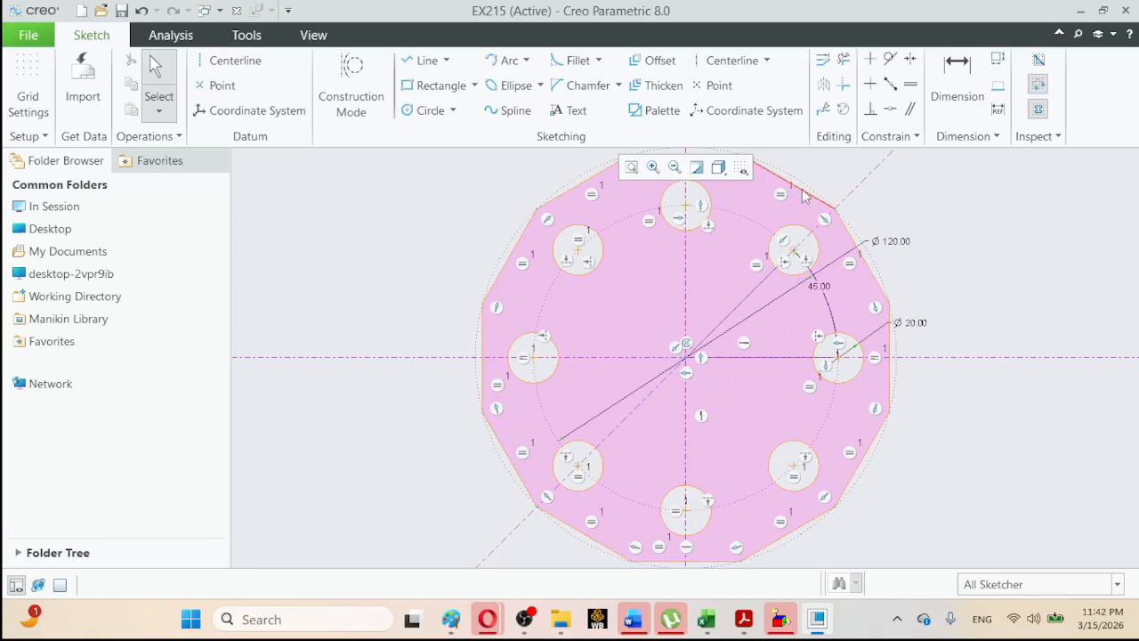
Check the outline in the PDF, return to Creo and delete the construction circle around the dodecagon.
left_click(744, 619)
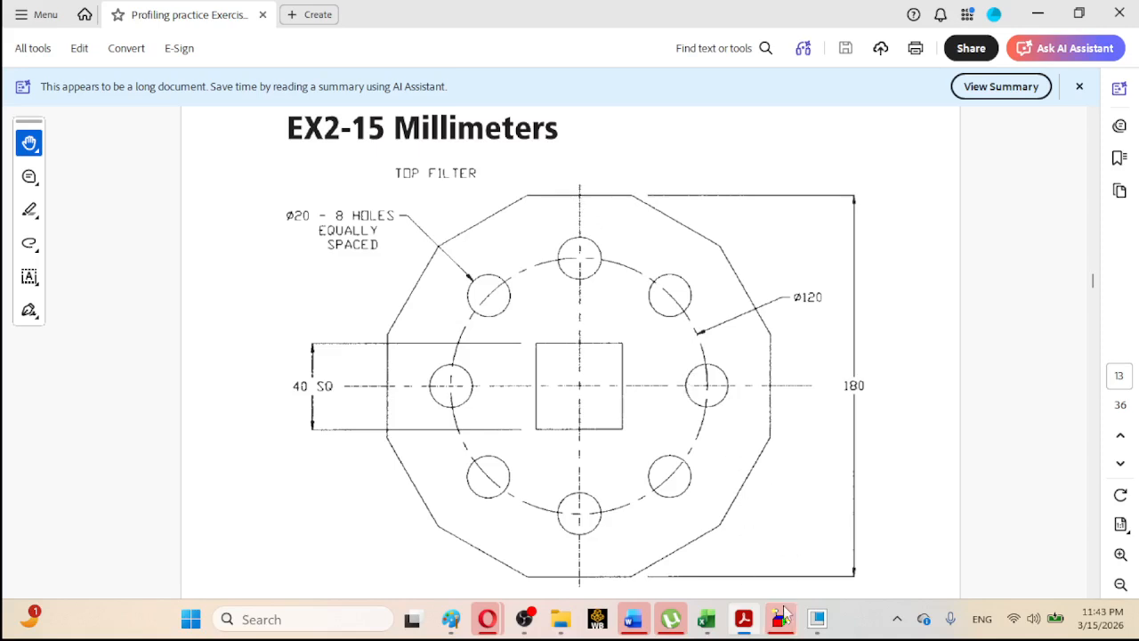
left_click(813, 613)
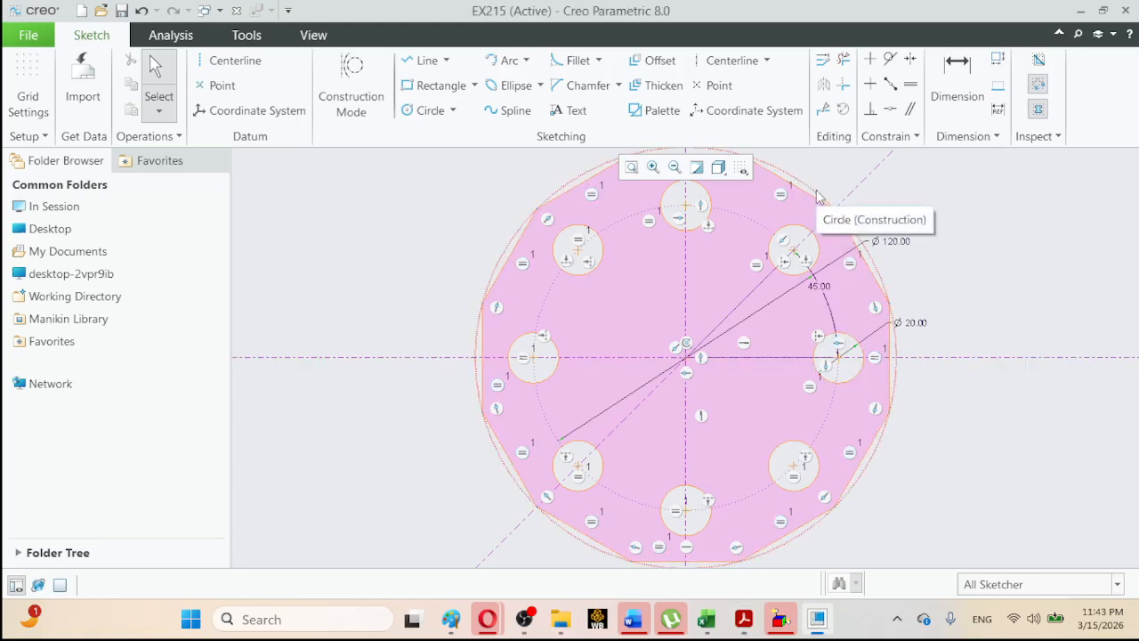
left_click(817, 196)
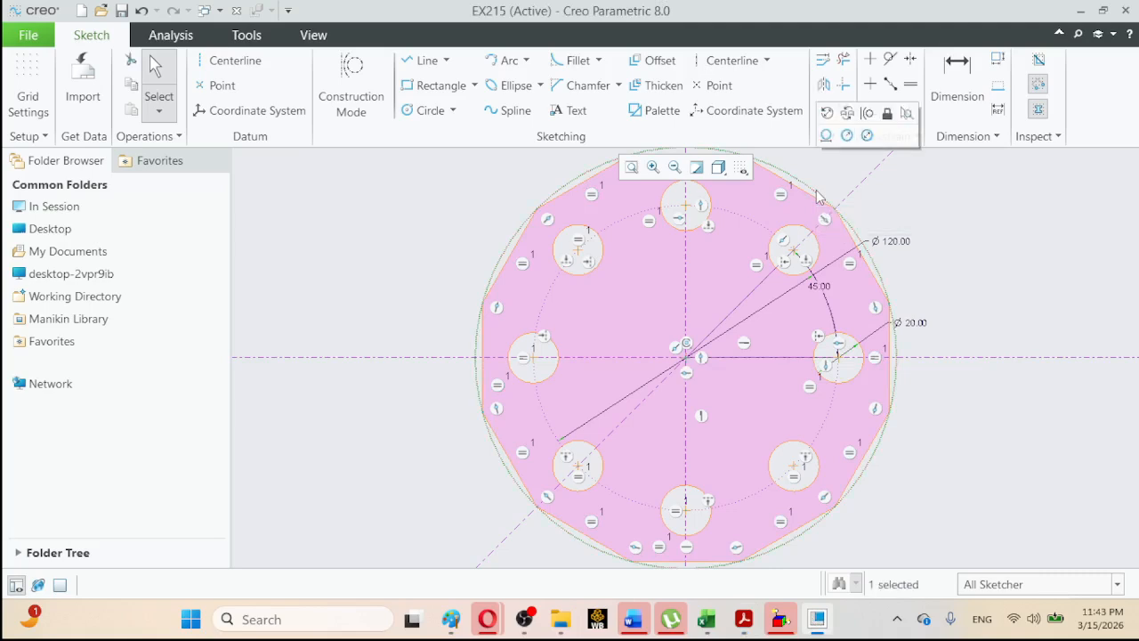
key("Delete")
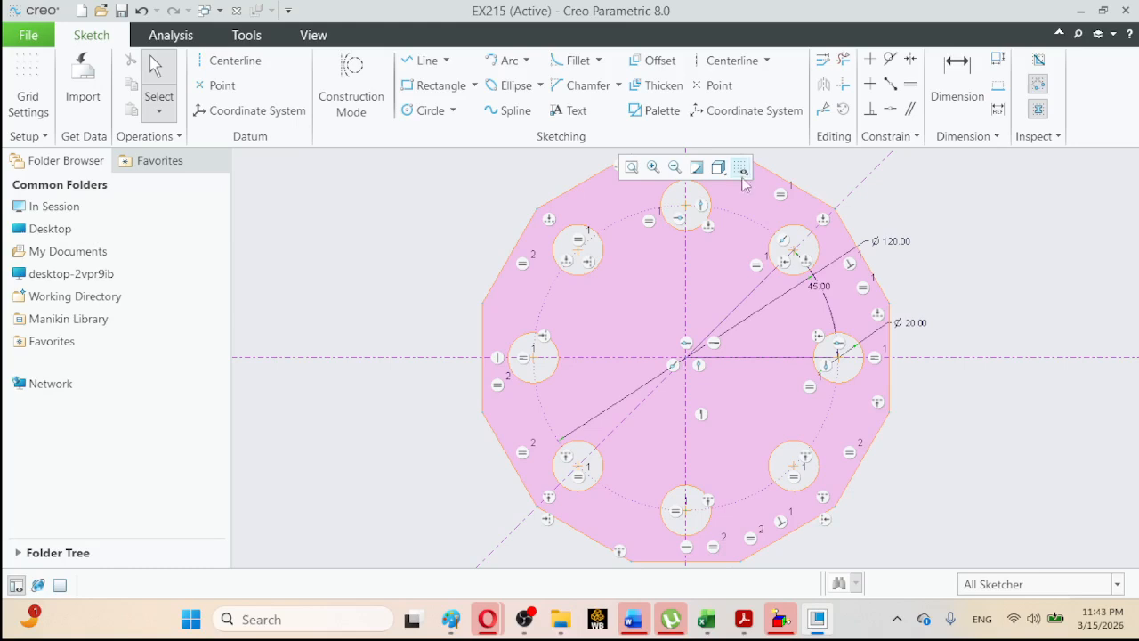
Sketch a circle centered on the origin inside the dodecagon and make it tangent to the right vertical side and the adjacent side above.
left_click(412, 116)
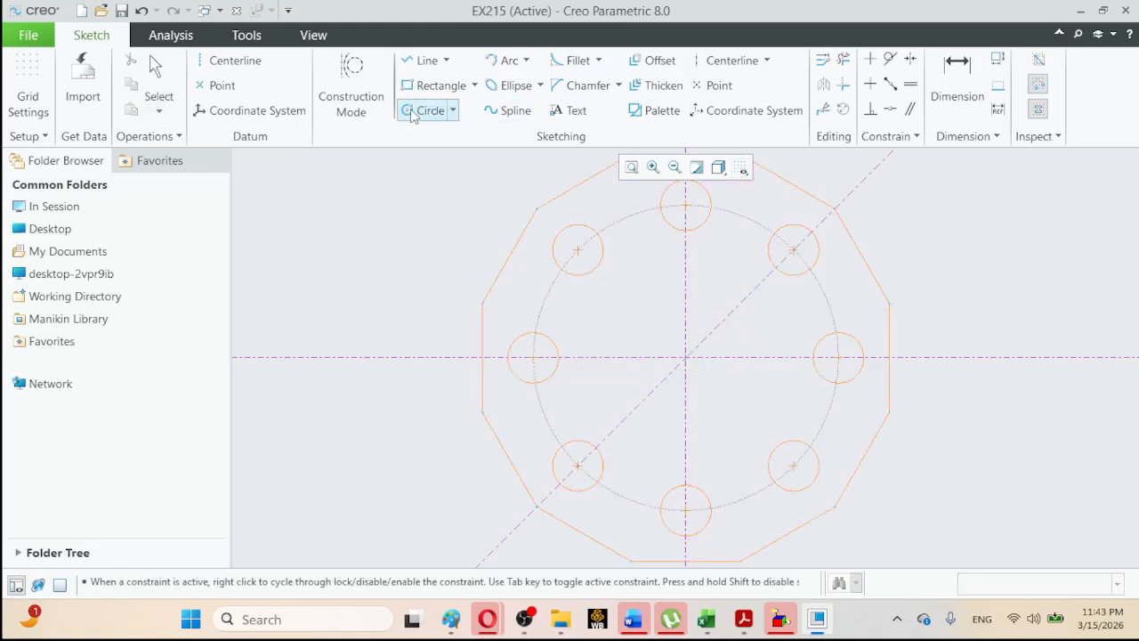
left_click(686, 358)
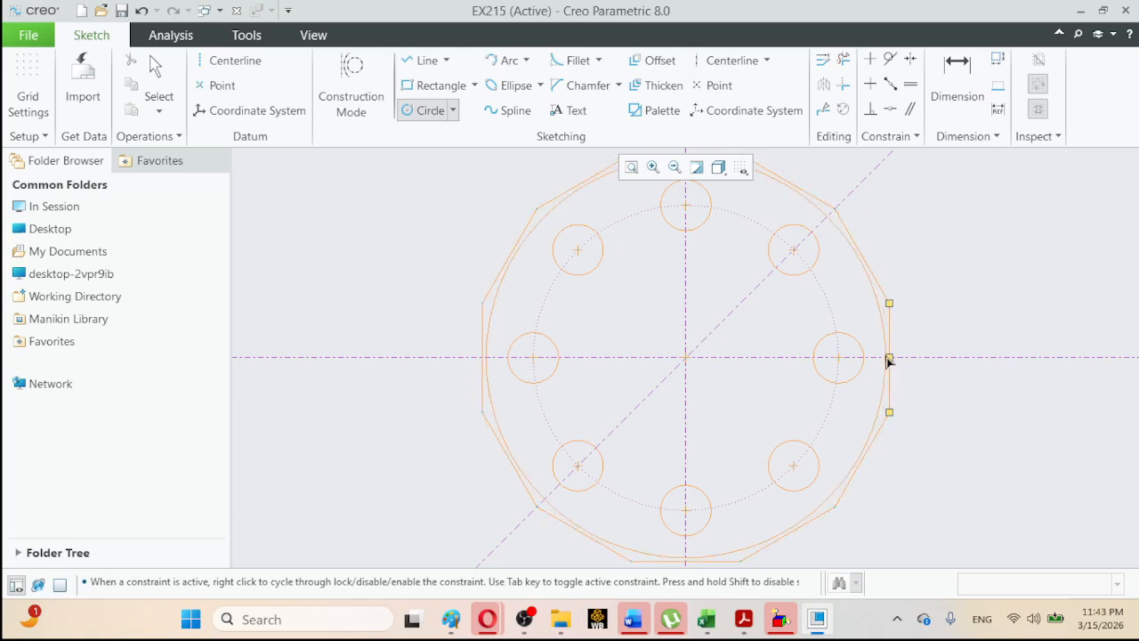
left_click(886, 358)
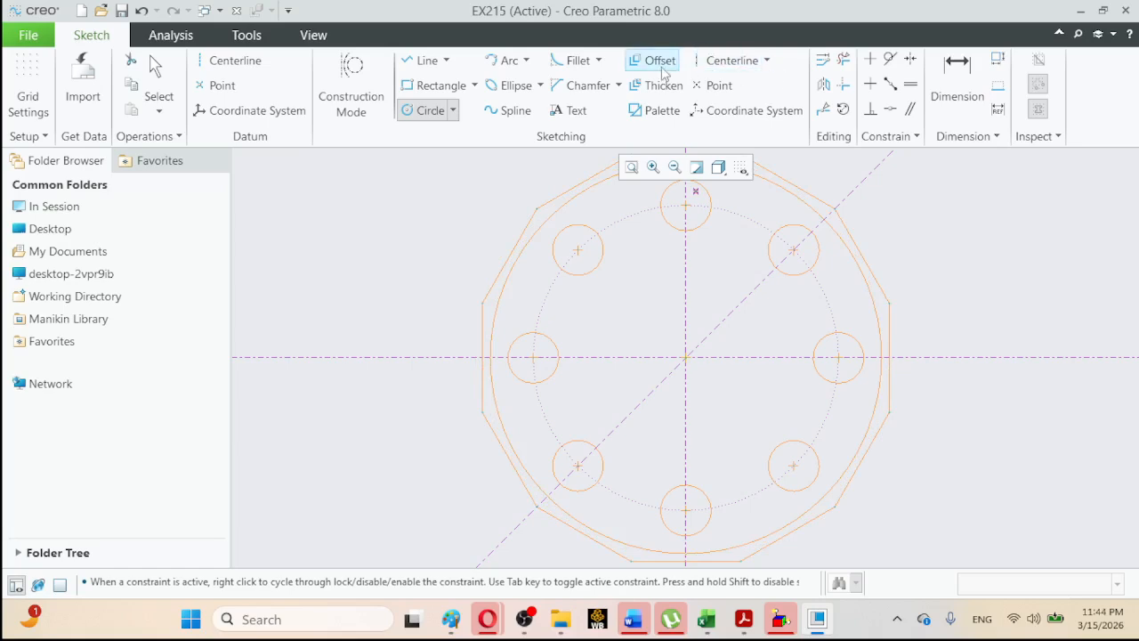
left_click(889, 59)
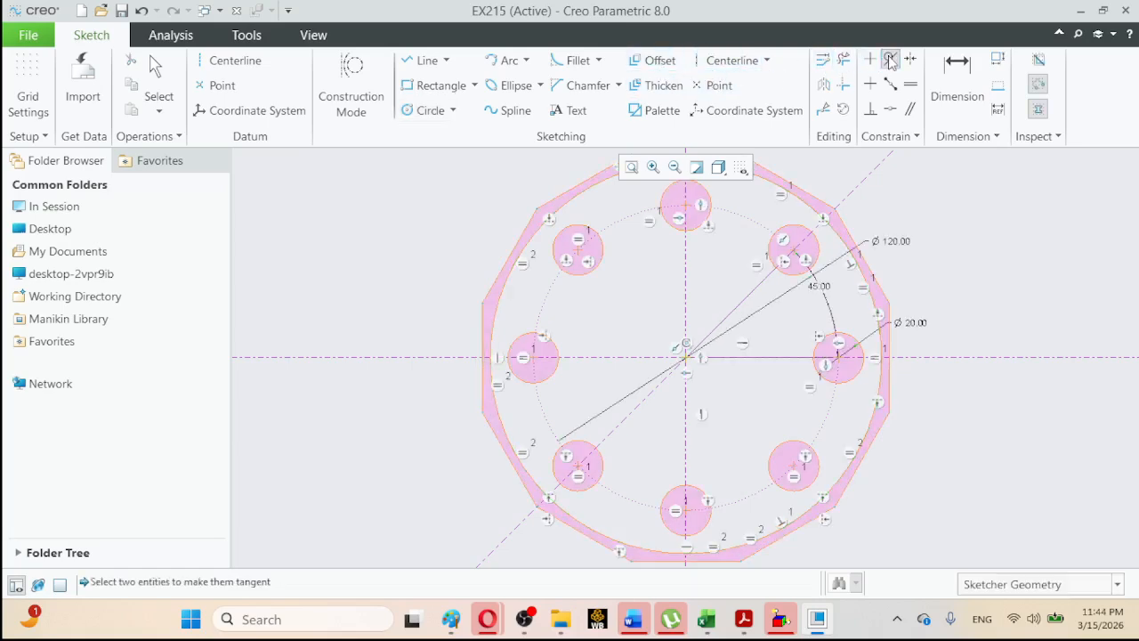
left_click(881, 350)
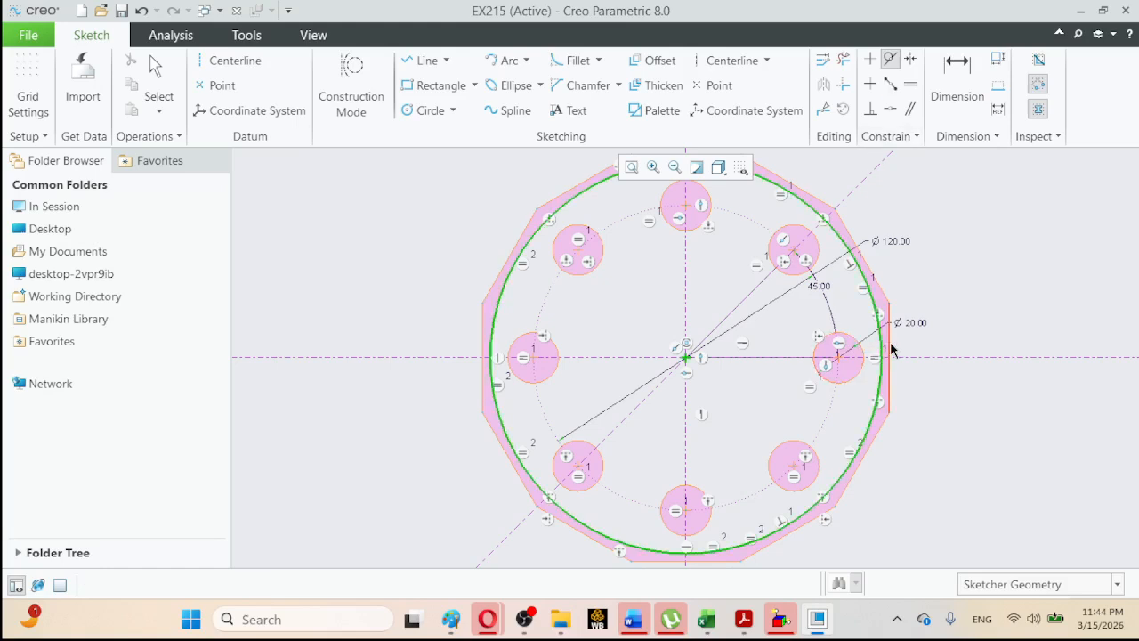
left_click(892, 350)
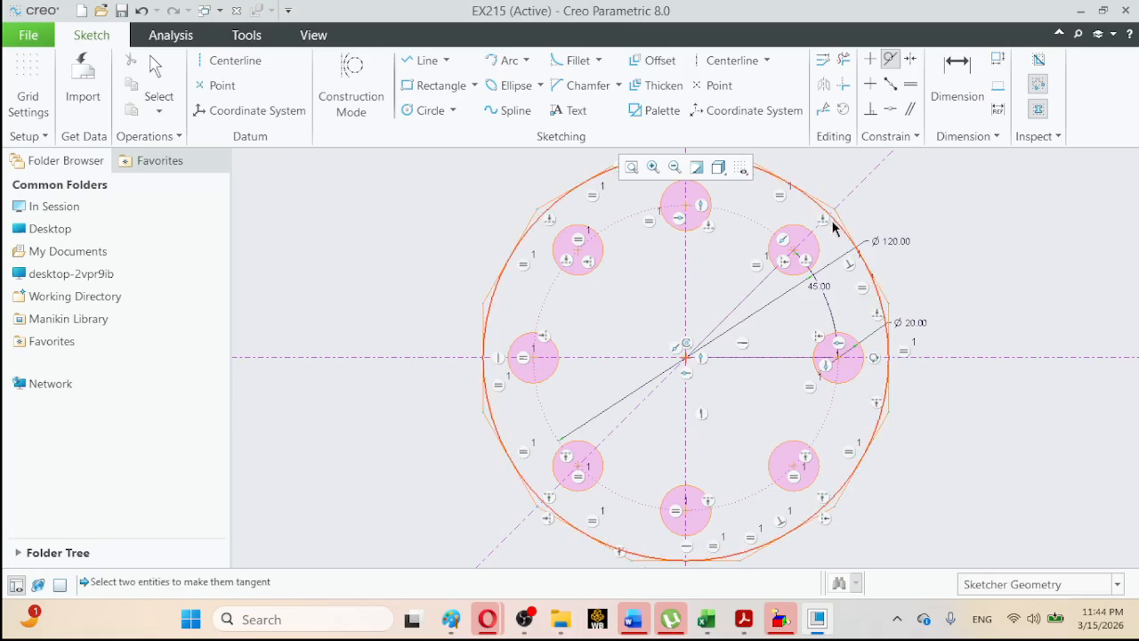
left_click(834, 229)
left_click(840, 219)
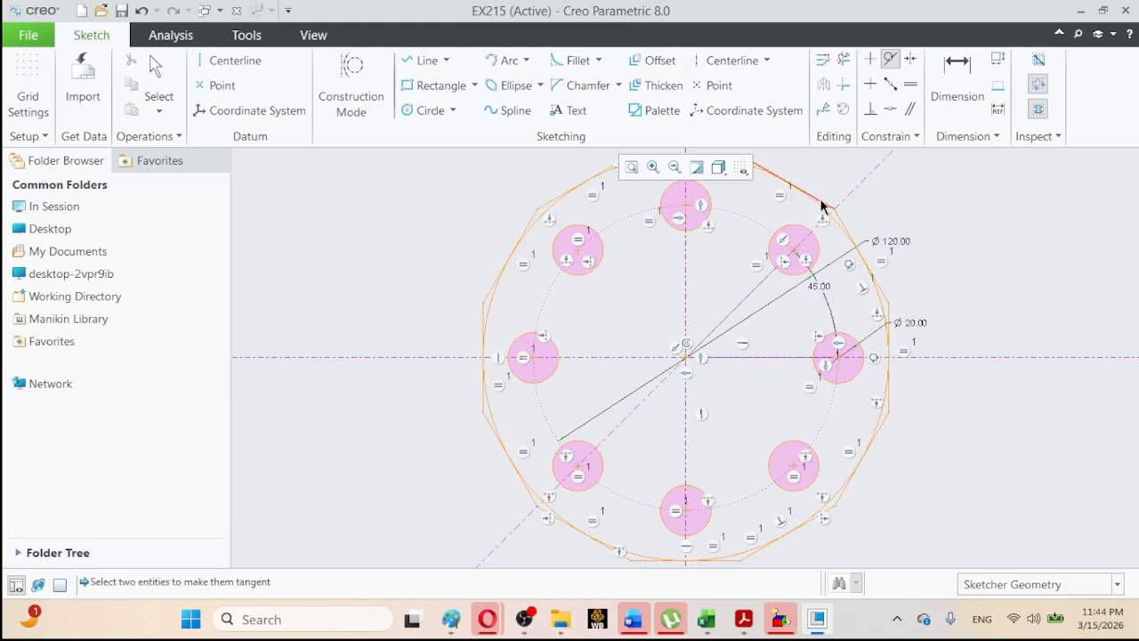
Try to make the inner circle tangent to the dodecagon's shallow upper-right side and to its left vertical side.
left_click(820, 203)
left_click(820, 213)
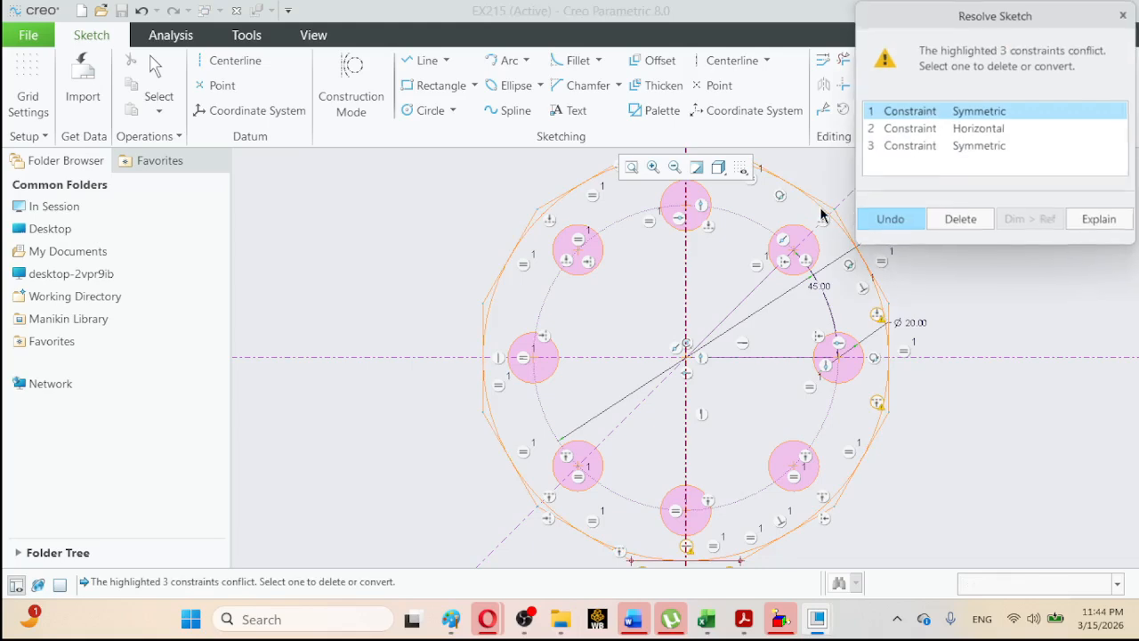
left_click(891, 221)
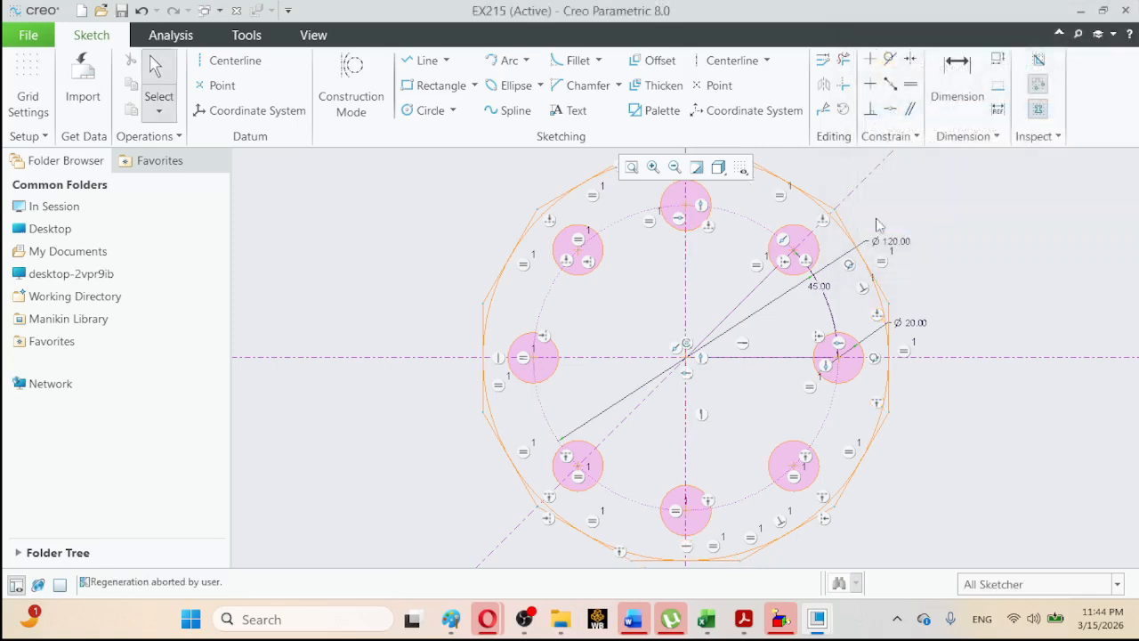
left_click(890, 59)
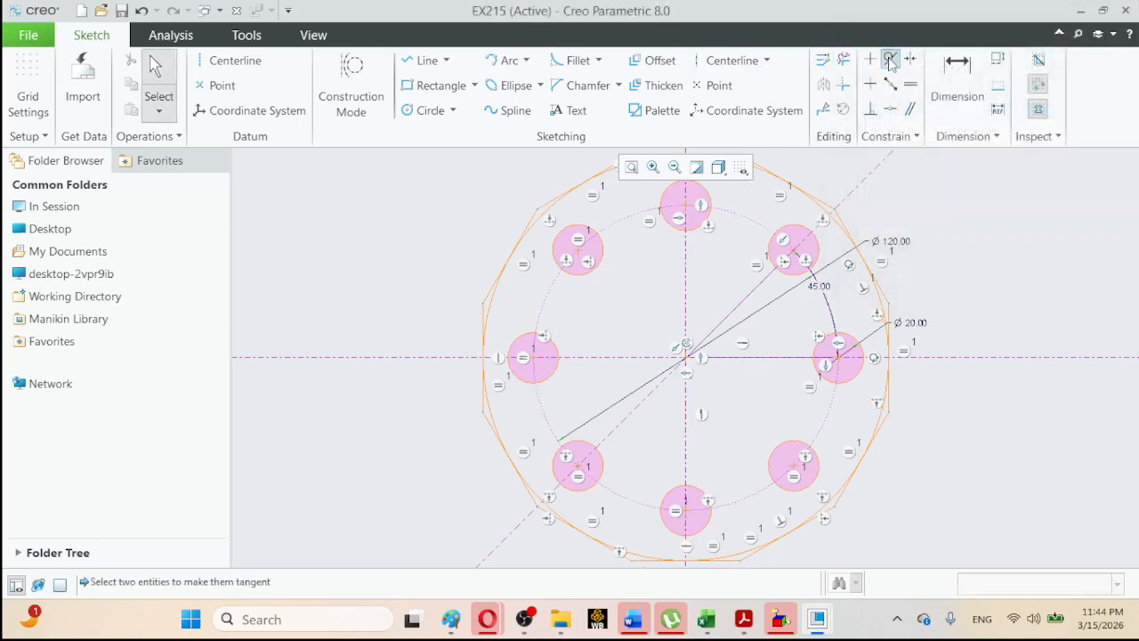
left_click(490, 318)
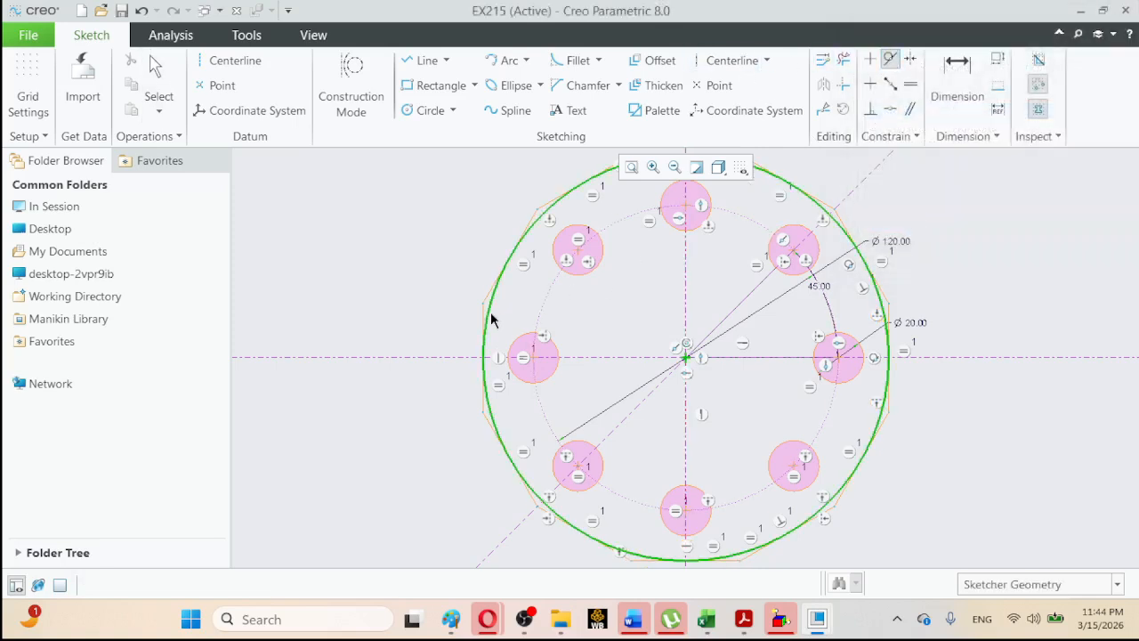
left_click(485, 326)
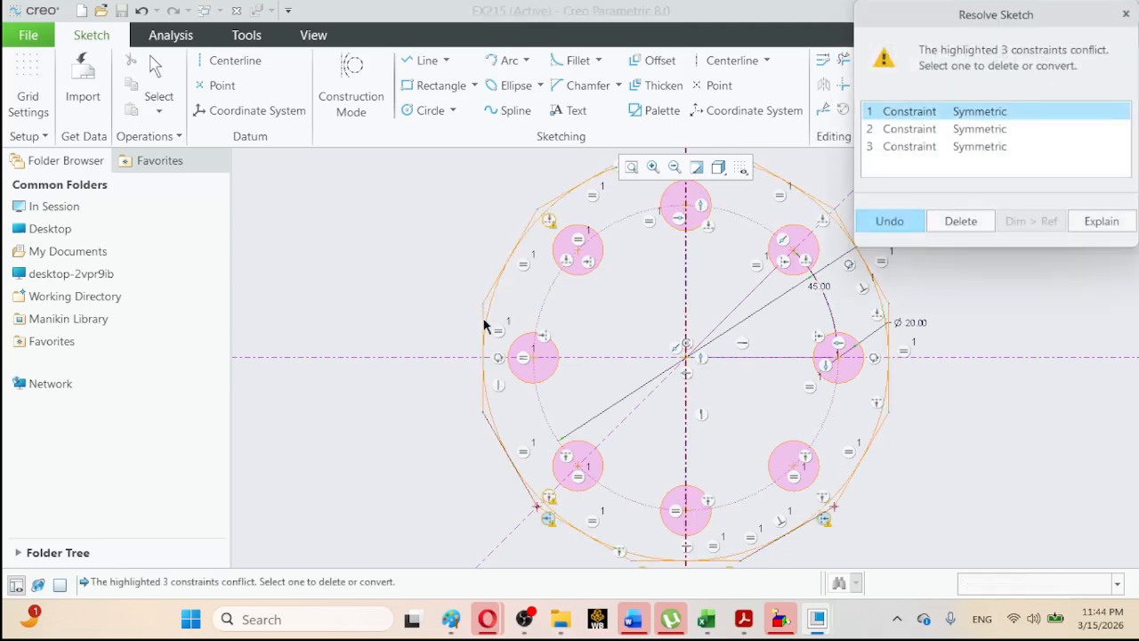
left_click(890, 222)
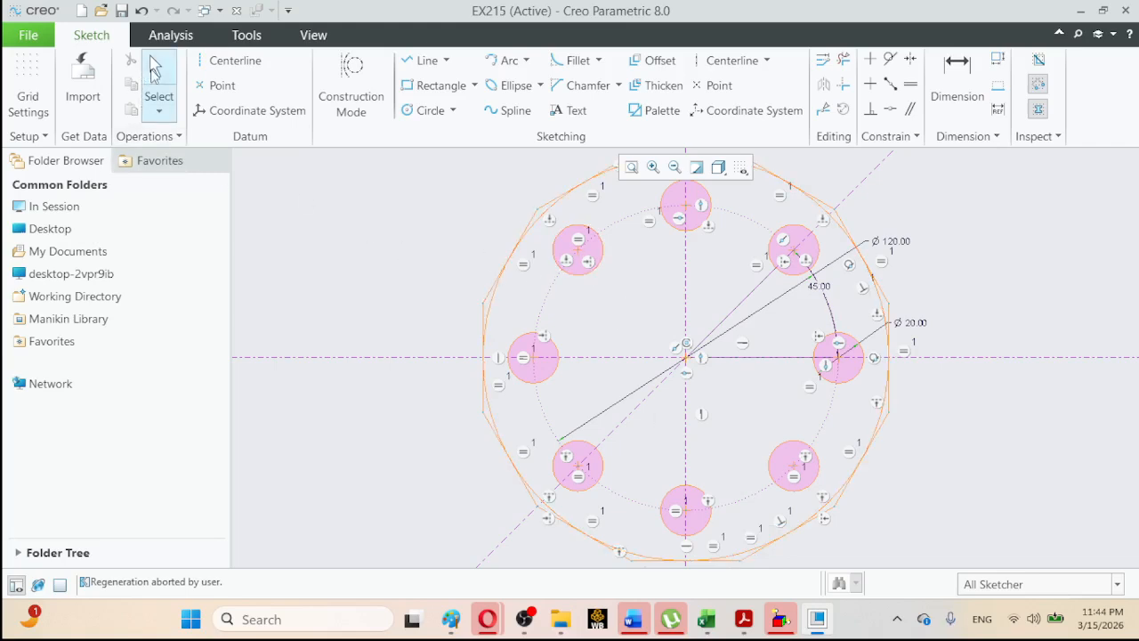
Check the overall size in the PDF, return to Creo and convert the inner tangent circle to construction geometry.
left_click(739, 617)
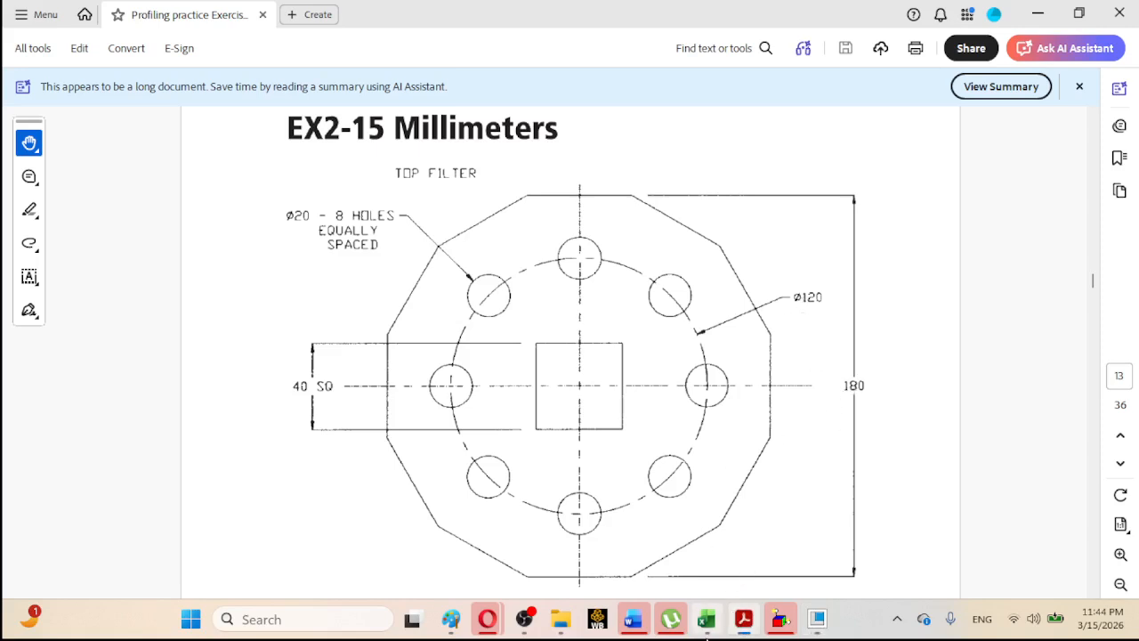
left_click(740, 625)
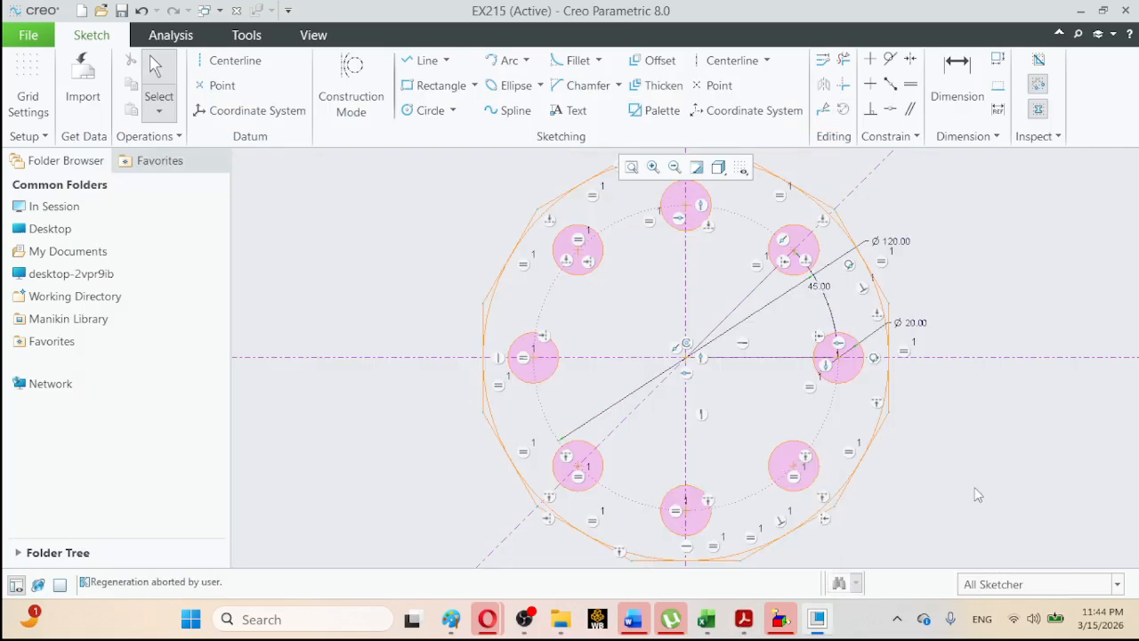
left_click(879, 425)
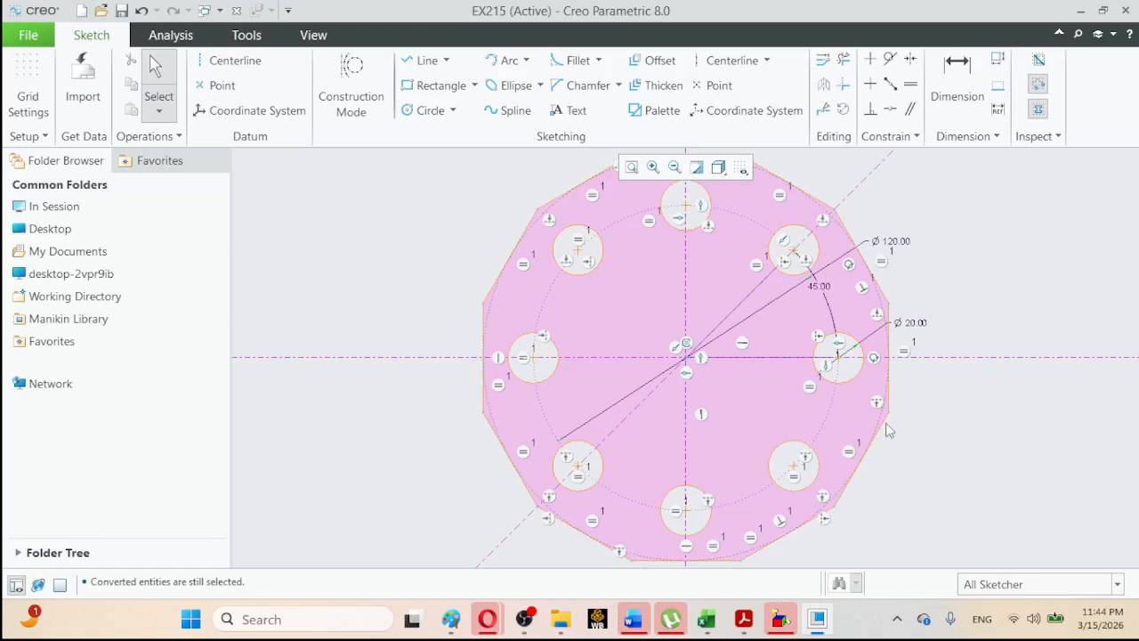
Dimension the inscribed construction circle's diameter as 180 mm and move the dimension above the dodecagon's upper-right edge.
left_click(885, 417)
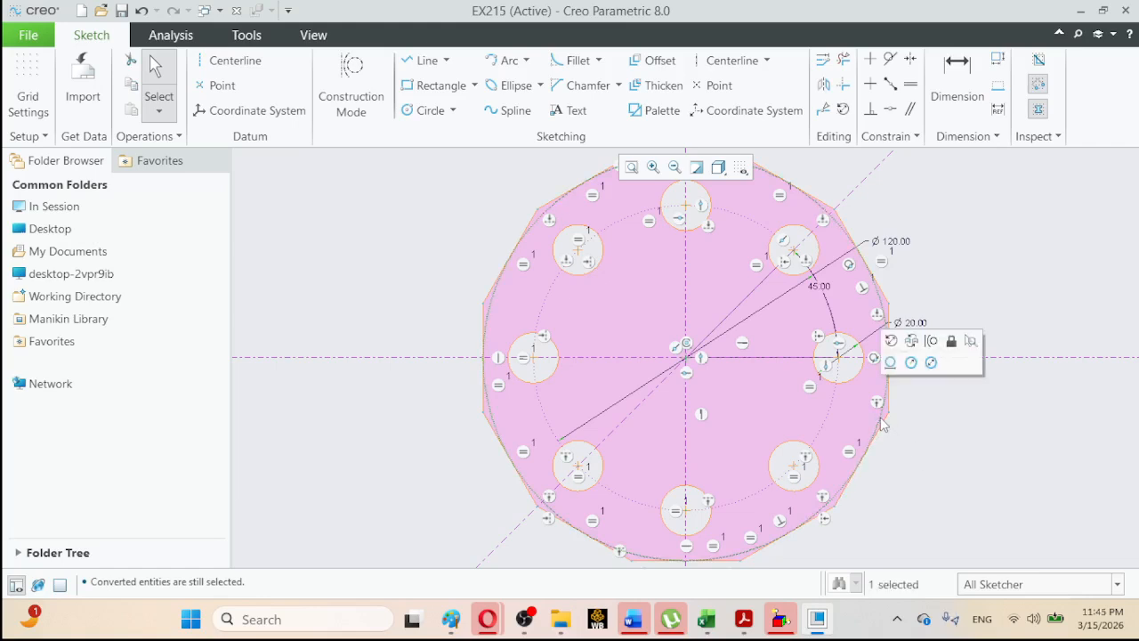
left_click(931, 364)
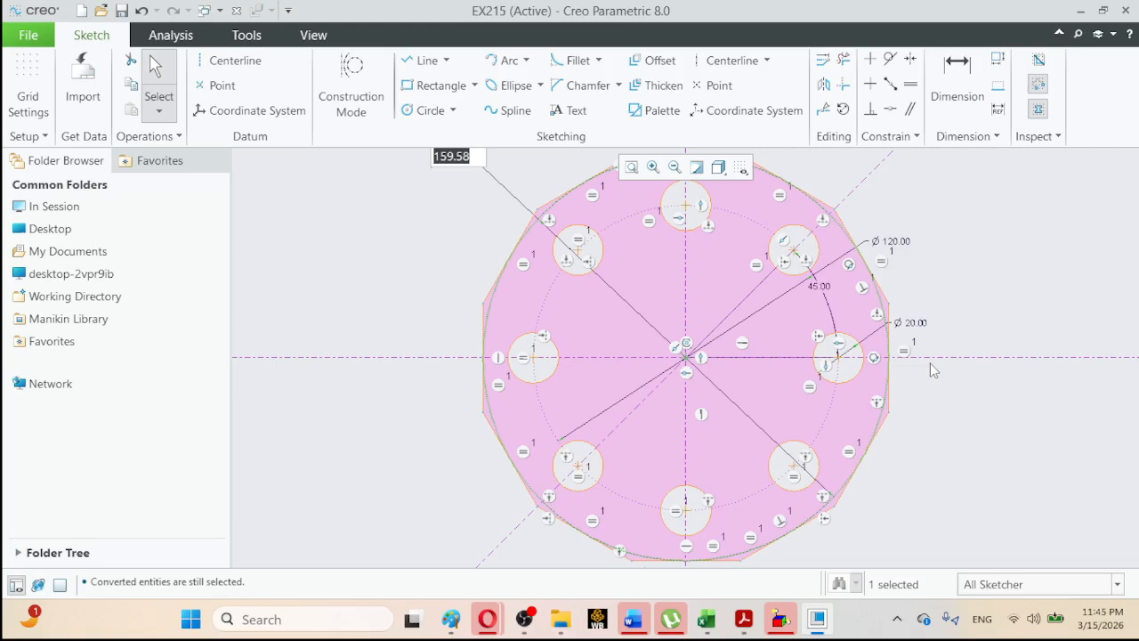
type("180")
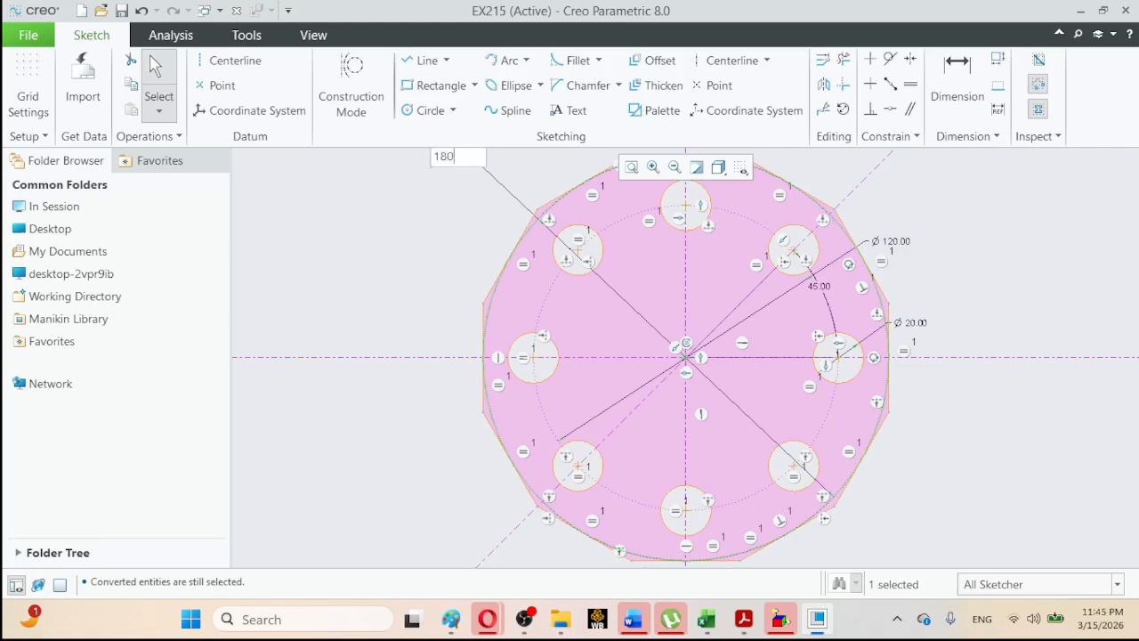
key("Return")
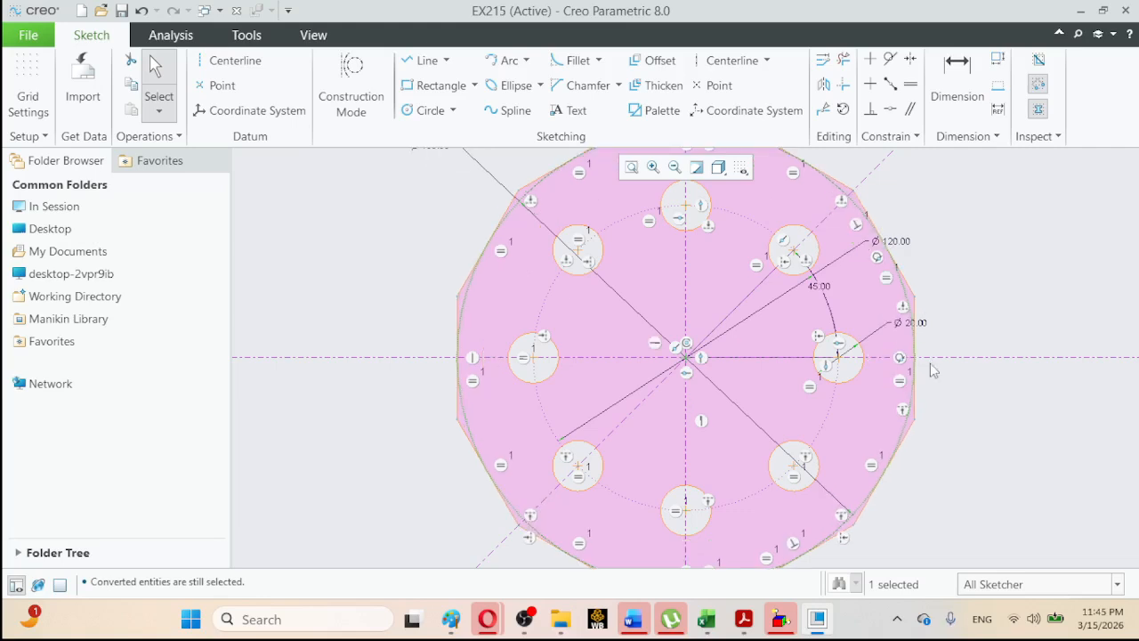
left_click(630, 168)
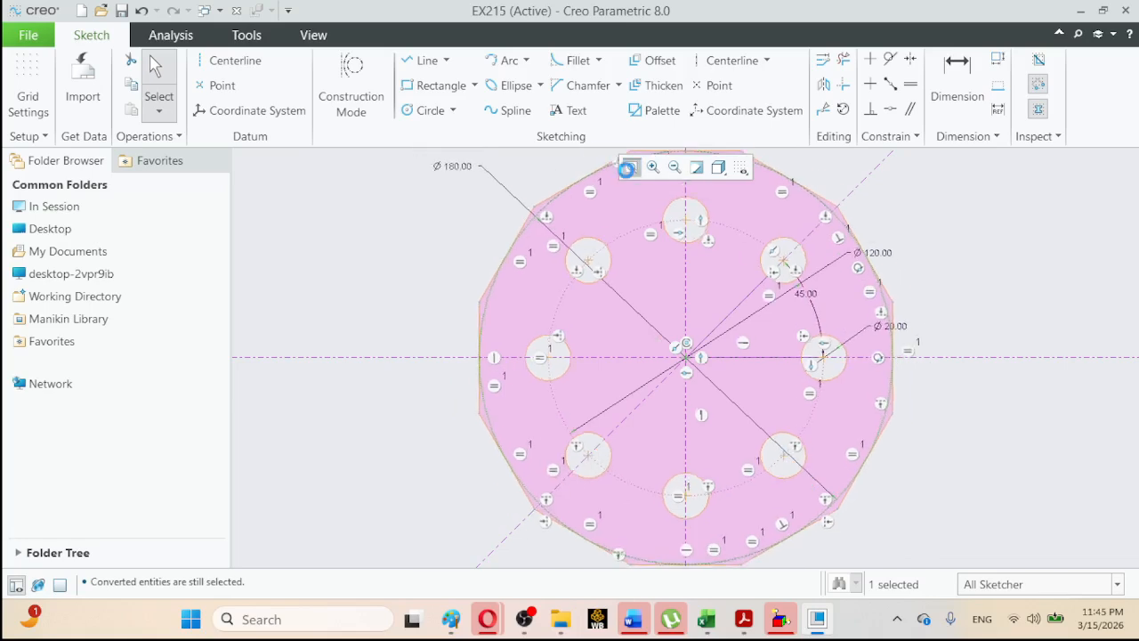
left_click(392, 241)
left_click_drag(505, 217, 767, 178)
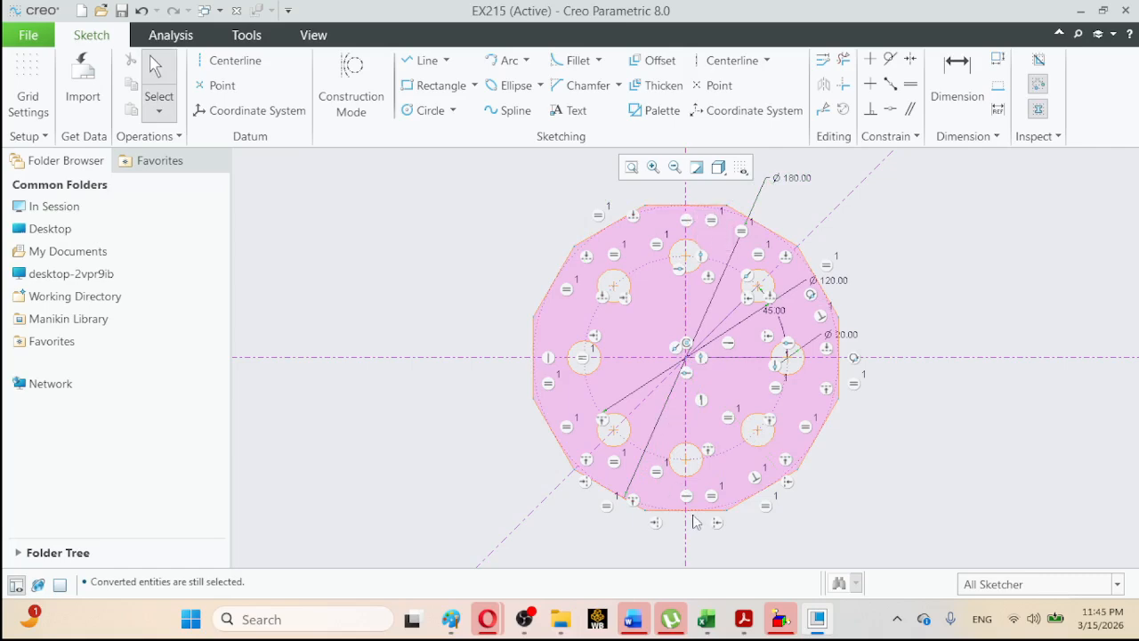
Try to dimension the distance between the dodecagon's horizontal upper and lower sides.
left_click(702, 208)
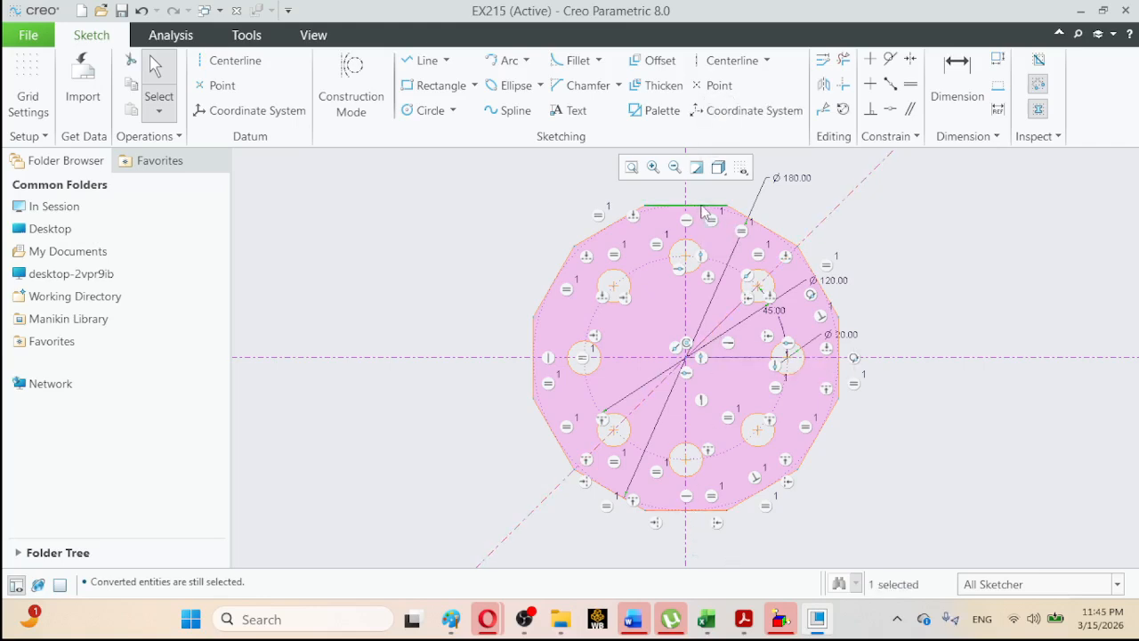
left_click(723, 514, "ctrl")
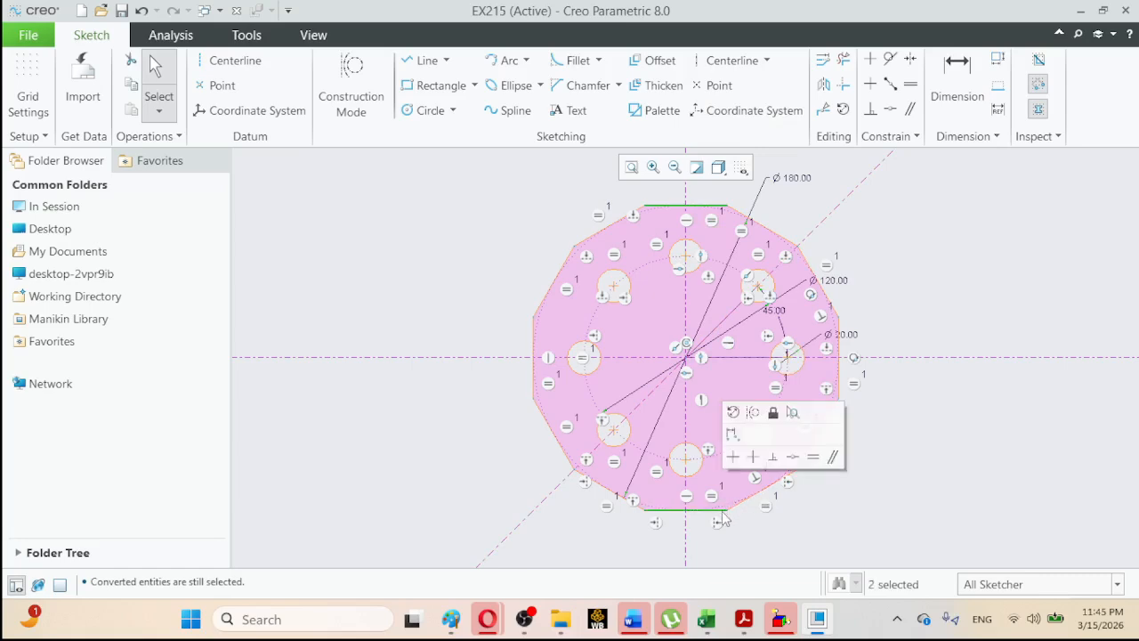
left_click(731, 434)
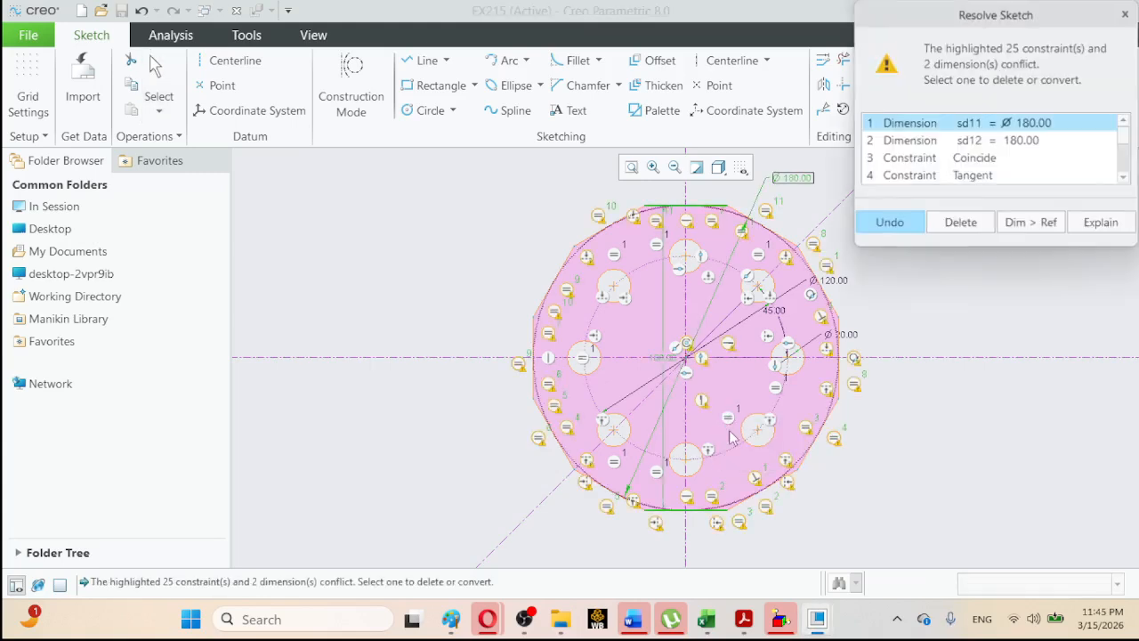
left_click(1010, 144)
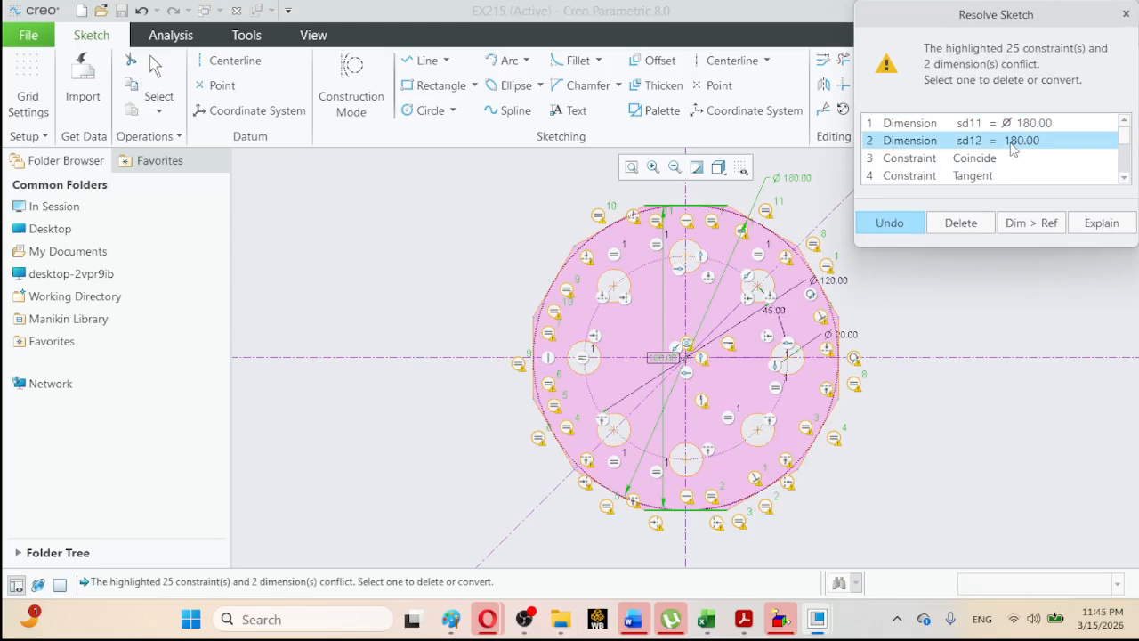
left_click(890, 223)
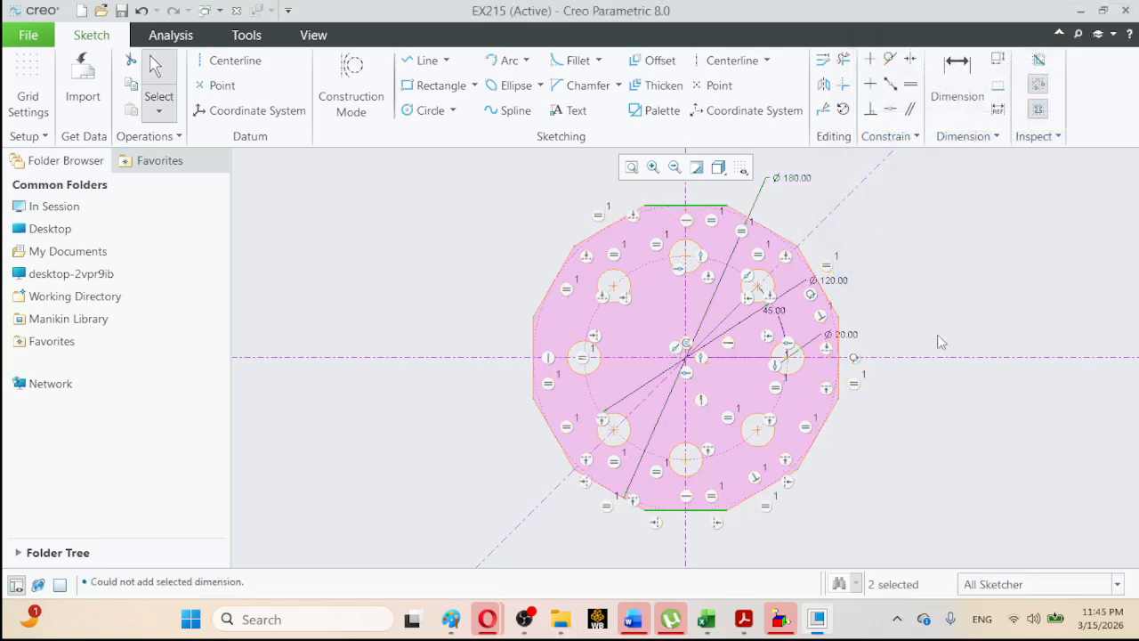
left_click(979, 334)
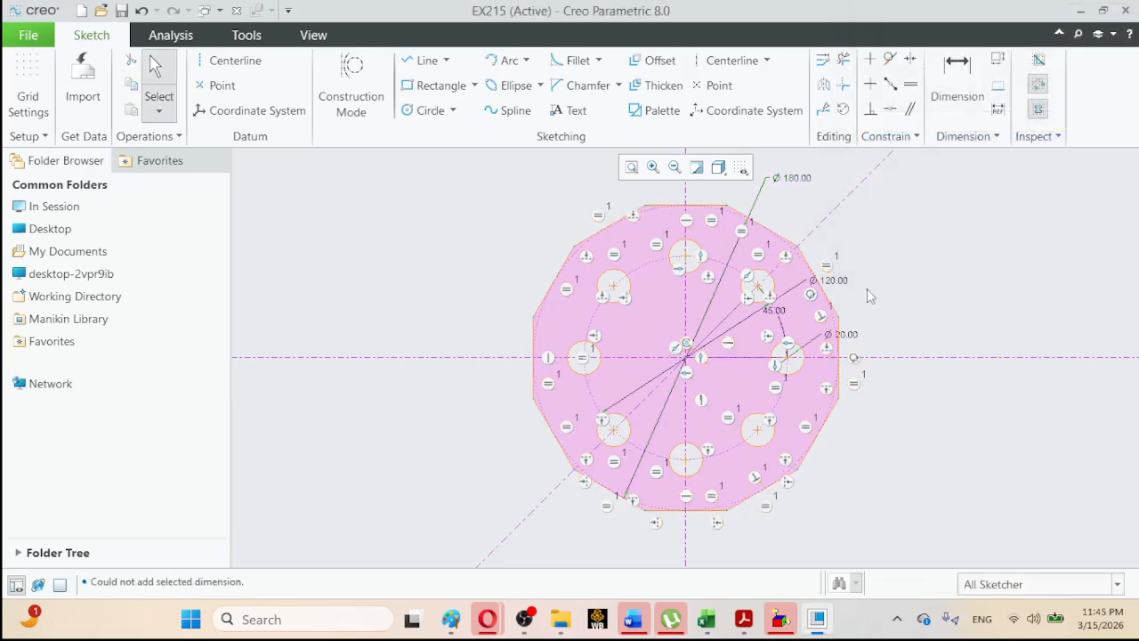
Replace the inscribed circle's diameter dimension with a 180 mm dimension between the dodecagon's horizontal sides, placed to the right of the profile.
left_click(793, 181)
key("Delete")
left_click(686, 210)
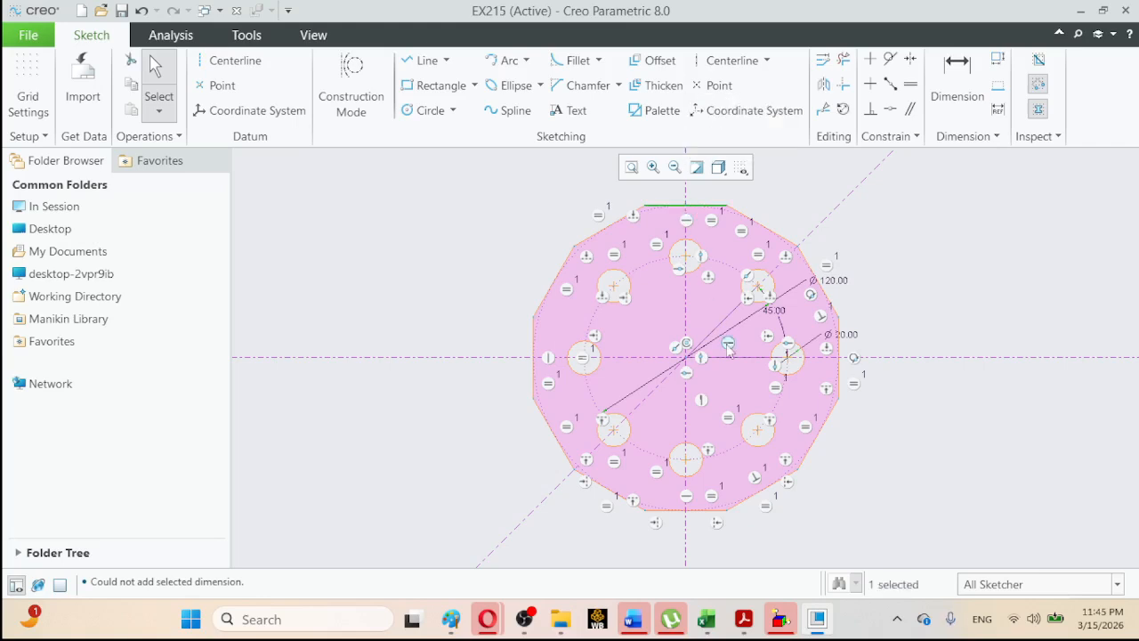
left_click(708, 510, "ctrl")
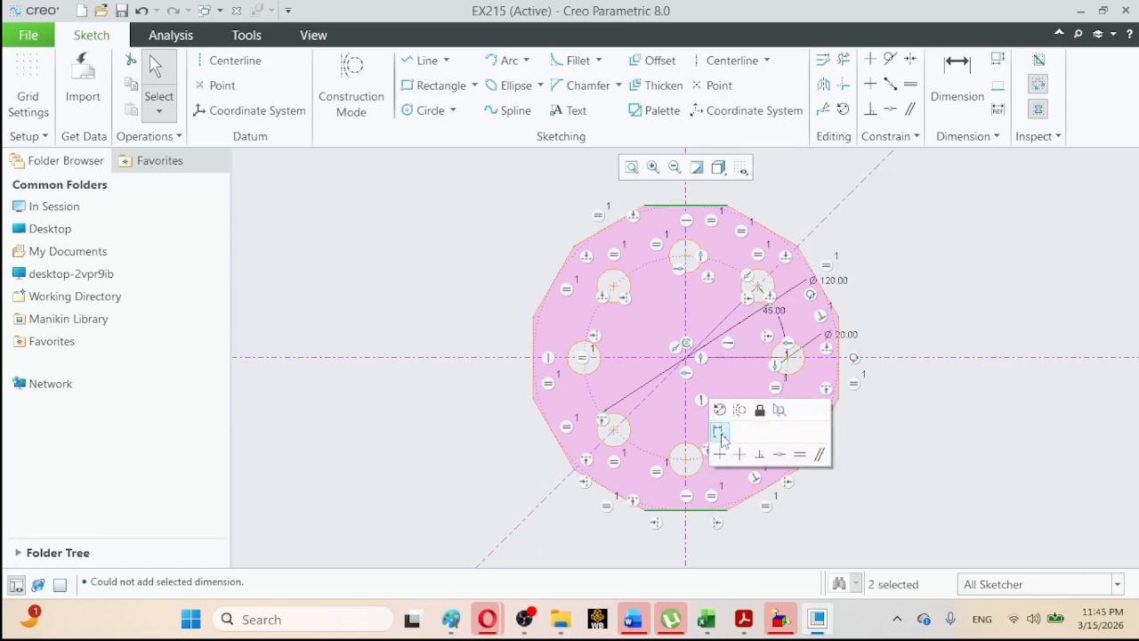
left_click(721, 432)
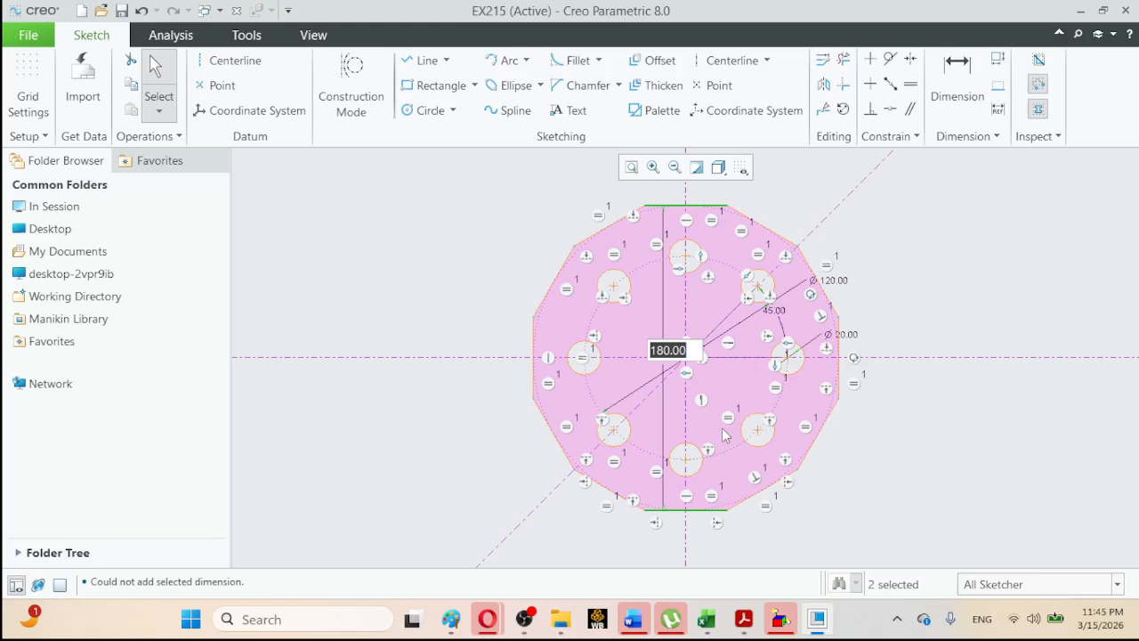
left_click(428, 299)
left_click(162, 71)
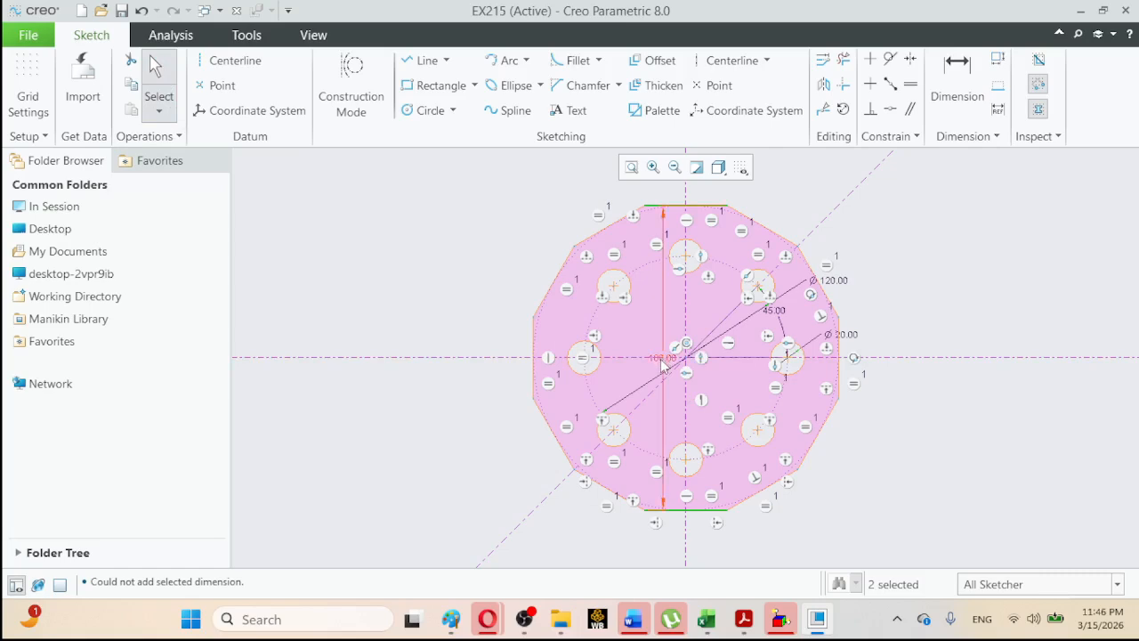
mouse_move(663, 365)
left_mouse_down()
mouse_move(883, 340)
mouse_move(903, 350)
left_mouse_up()
left_click(953, 401)
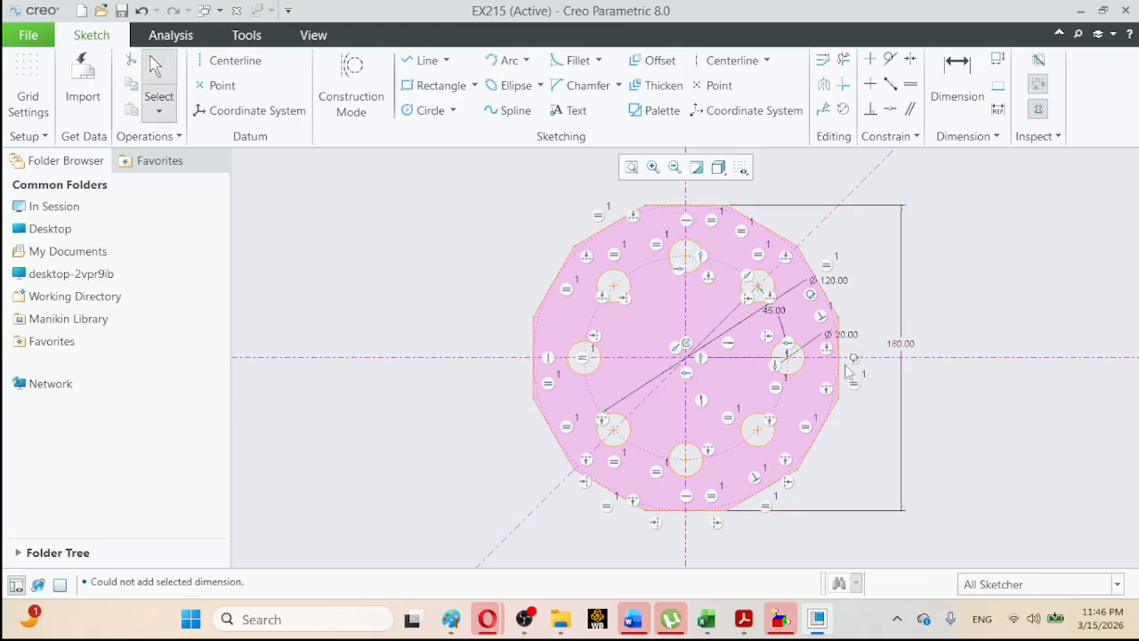
Check the profile against the PDF drawing, return to Creo and save the EX215 section in the 1srcreolab folder.
left_click(739, 625)
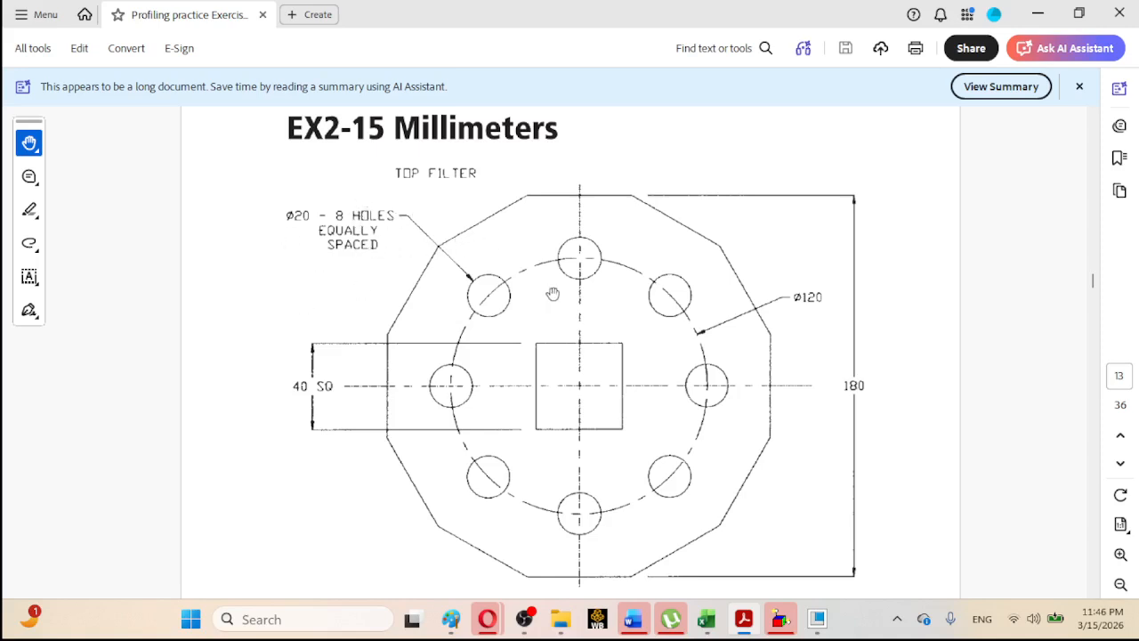
left_click(744, 618)
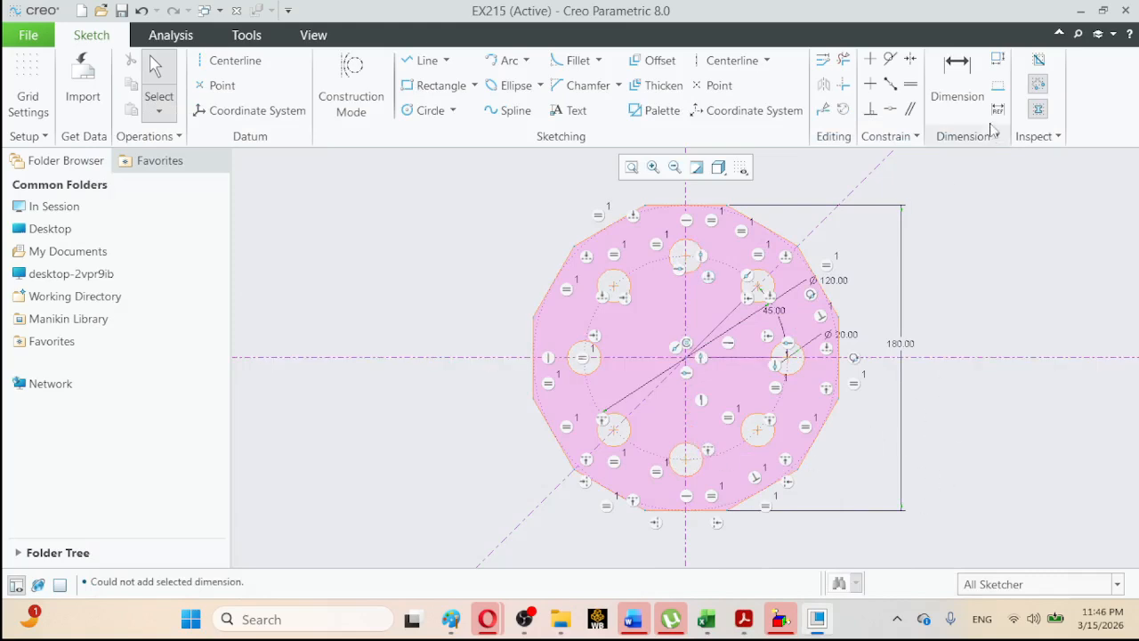
left_click(122, 12)
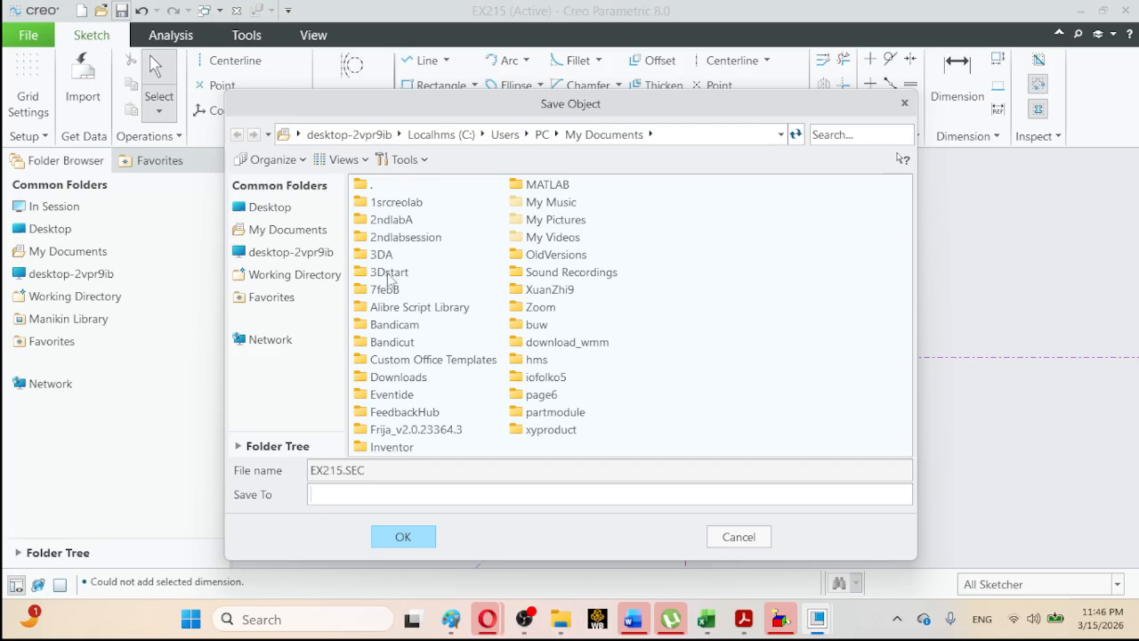
double_click(410, 206)
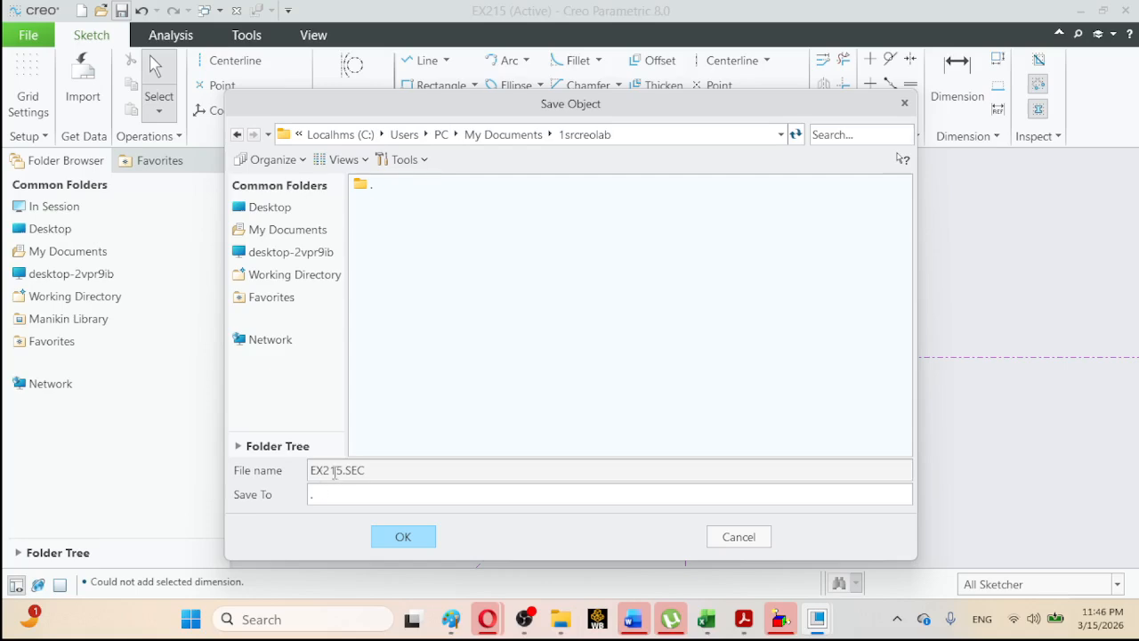
left_click(399, 542)
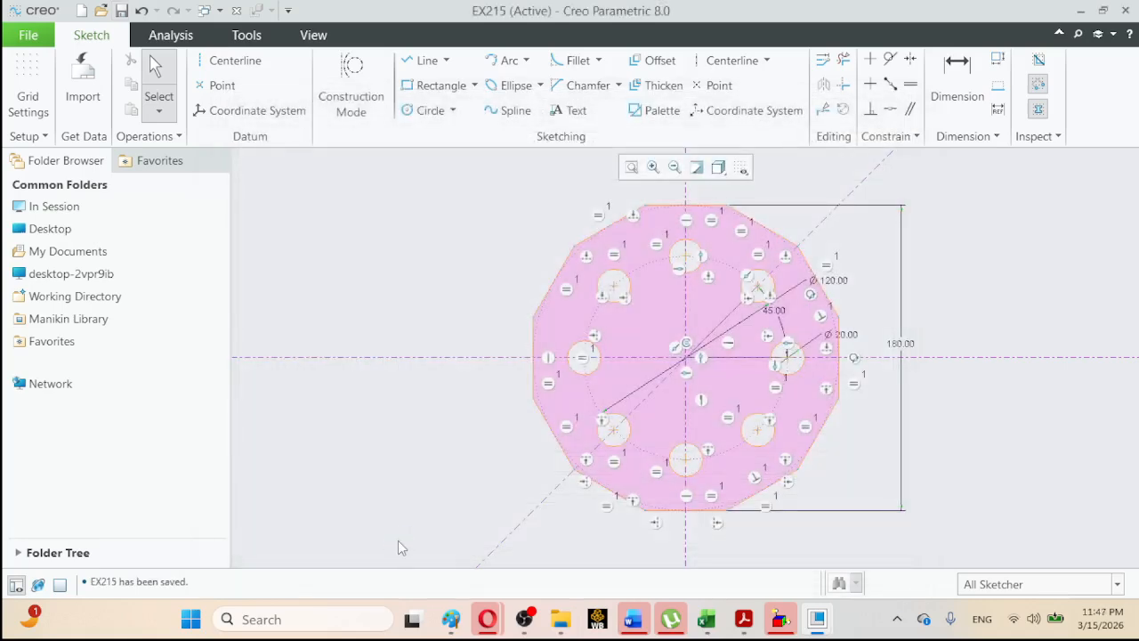
left_click(814, 623)
left_click(813, 623)
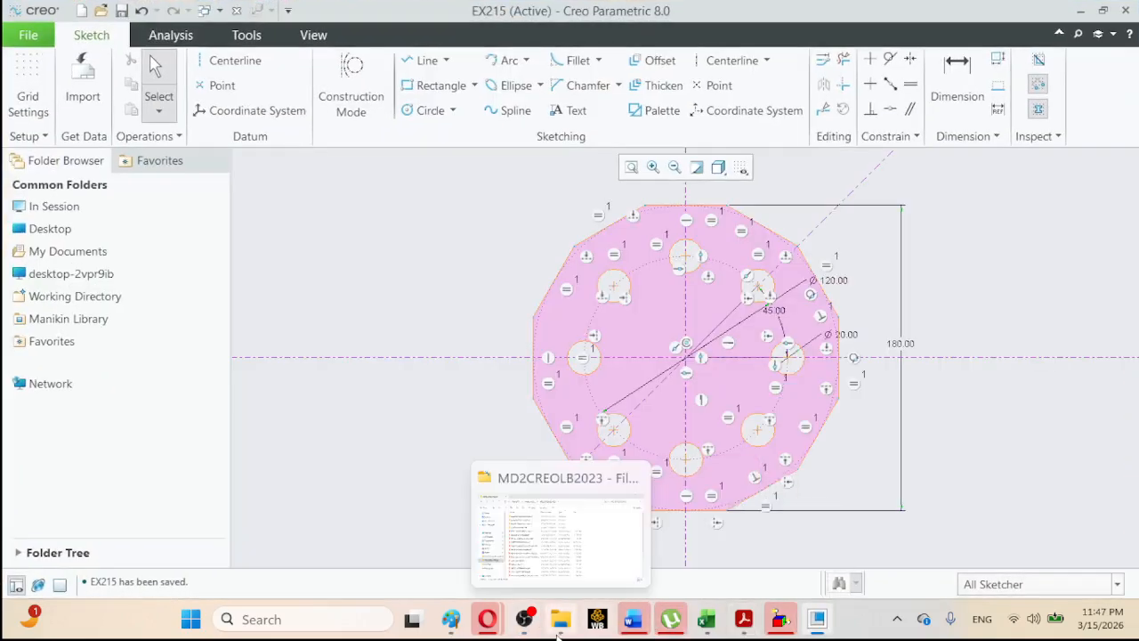
left_click(817, 621)
left_click(817, 623)
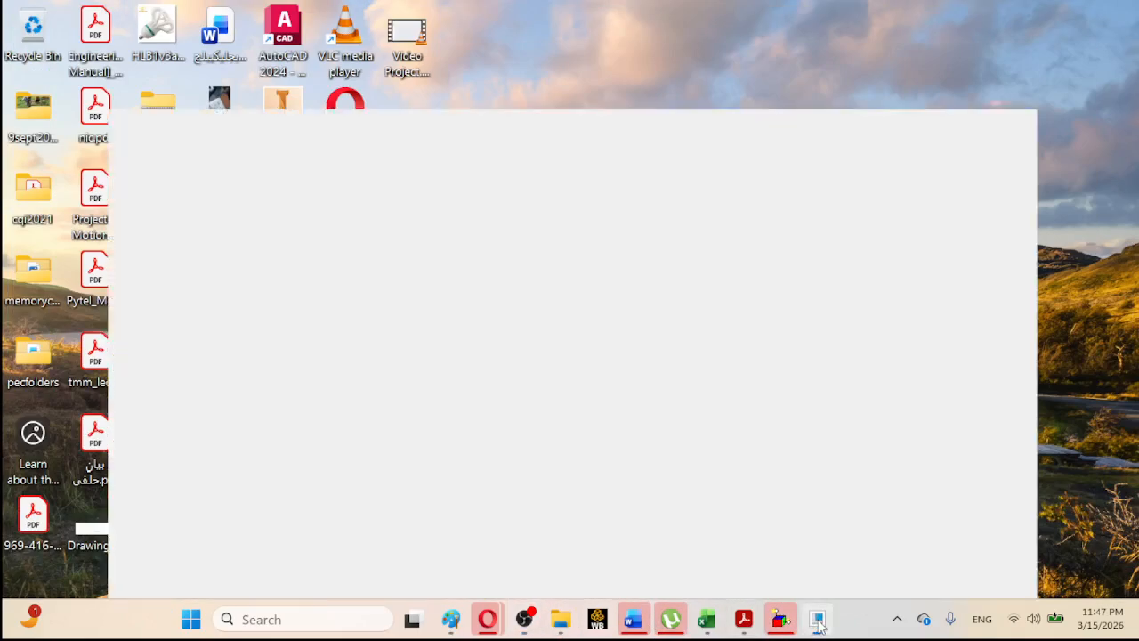
Close the EX215 sketch and create a new solid part with the default name and default template.
left_click(238, 11)
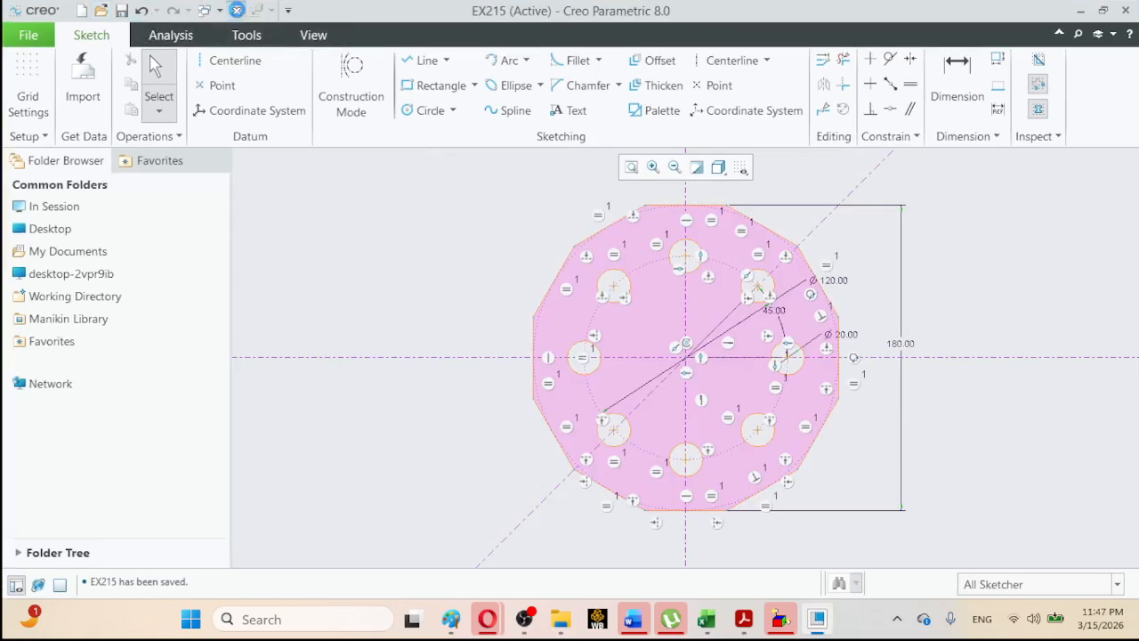
left_click(54, 80)
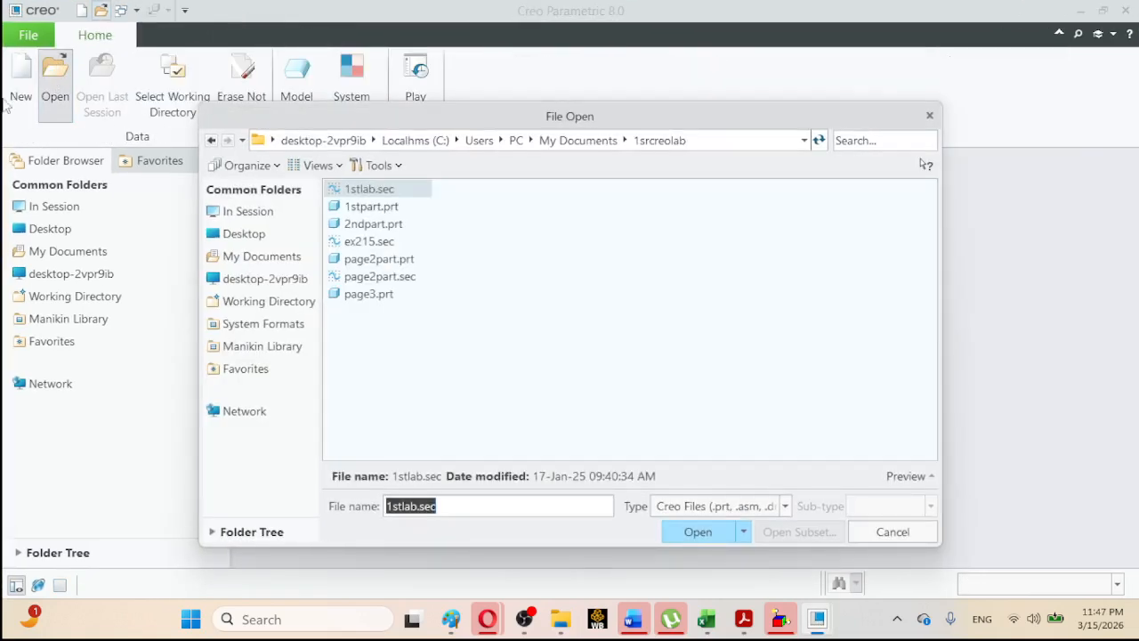
left_click(890, 531)
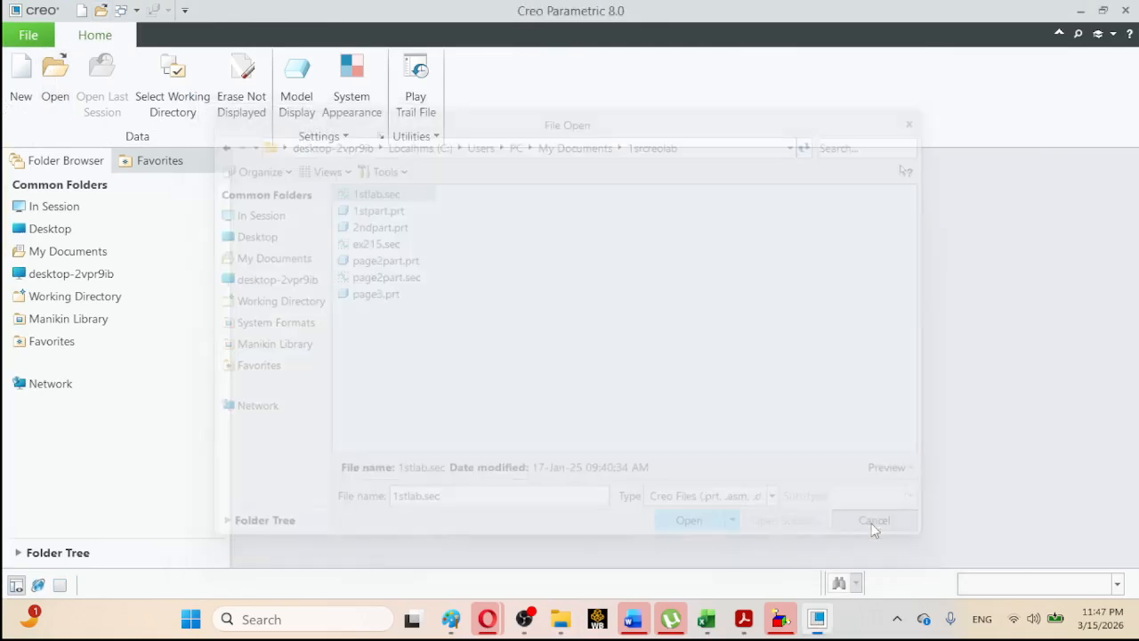
left_click(20, 89)
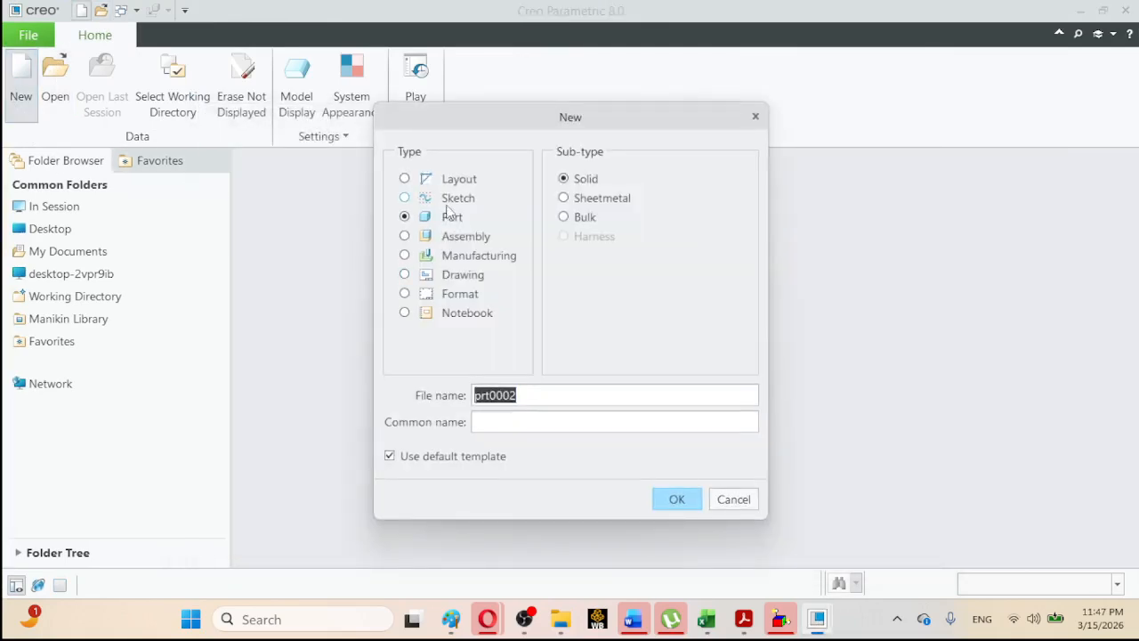
left_click(677, 511)
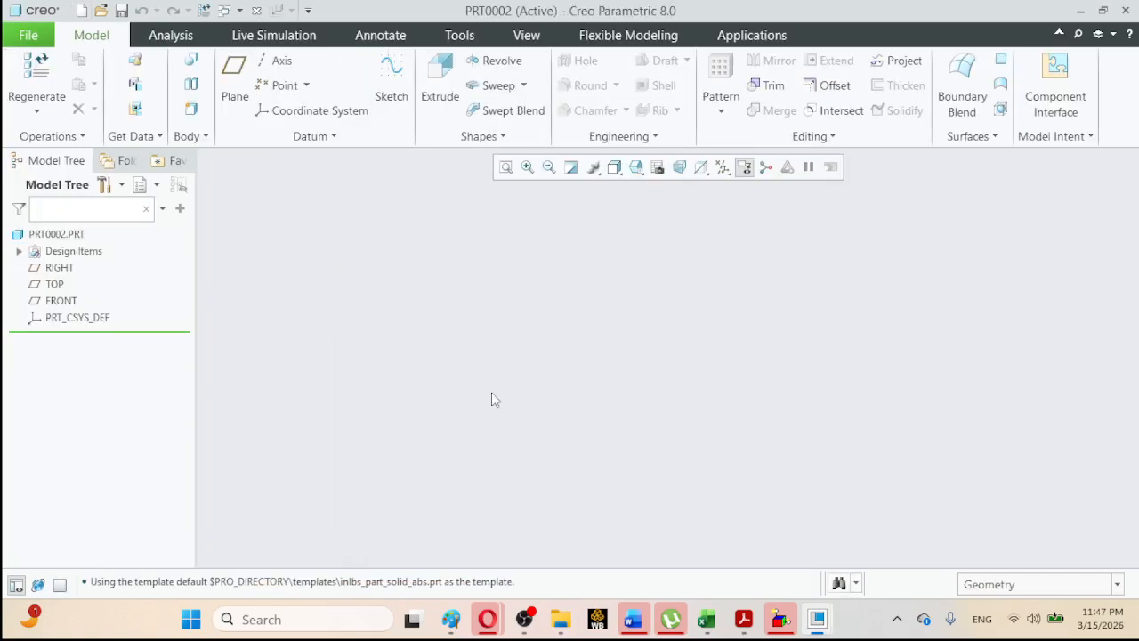
Turn on the display of all datum features, including axes, points, coordinate systems and planes.
left_click(722, 169)
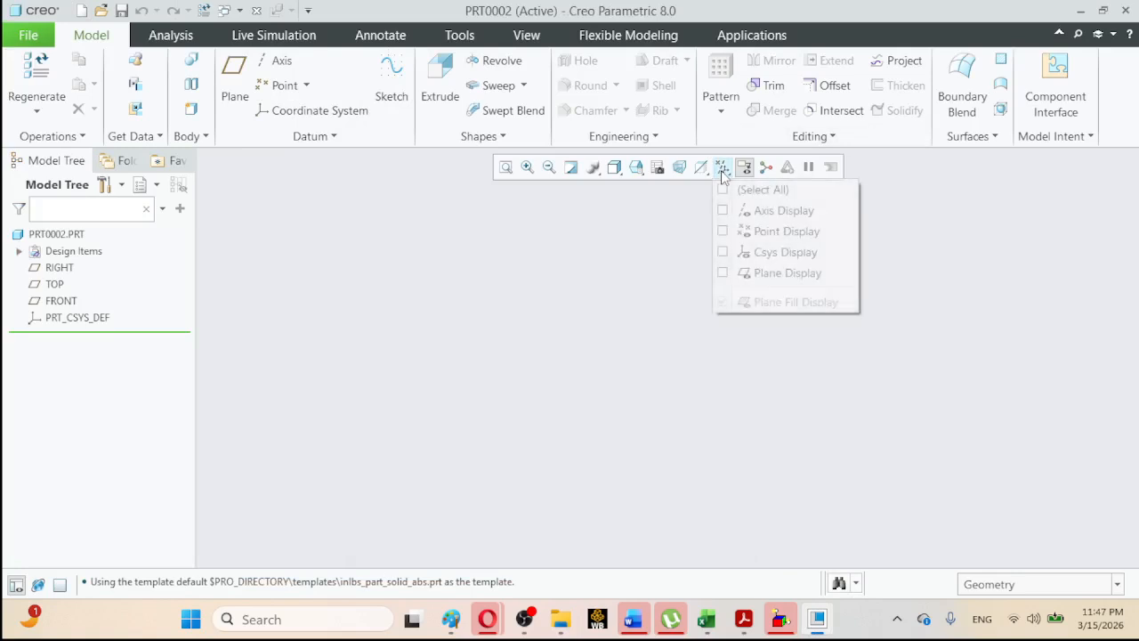
left_click(721, 190)
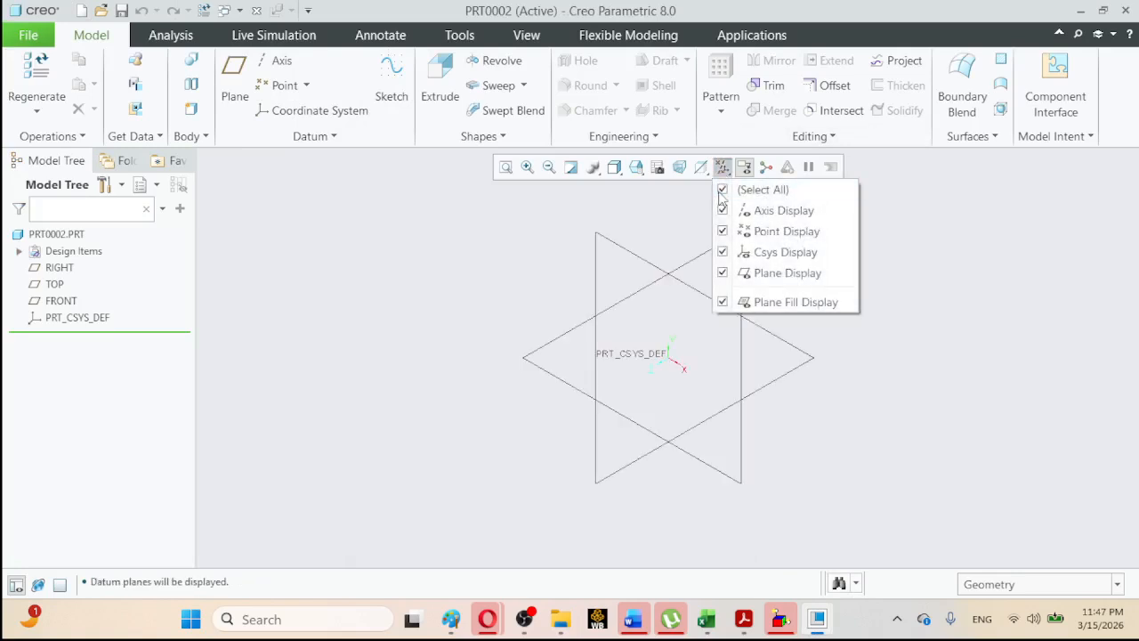
left_click(354, 278)
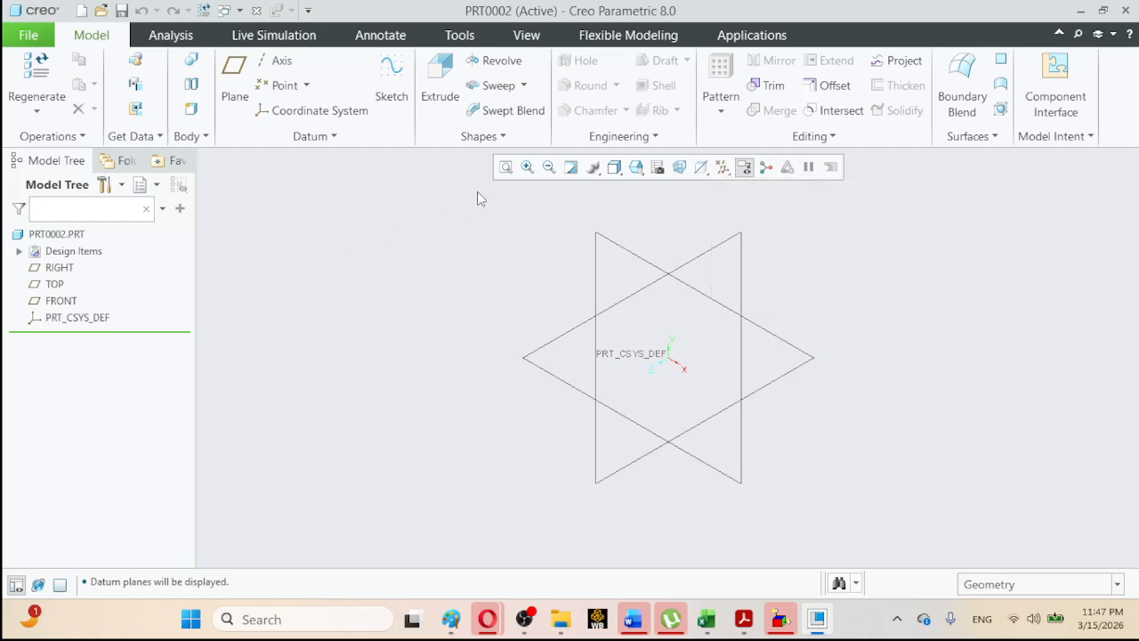
Start a sketch on the FRONT plane with RIGHT as the right-facing reference and orient the view parallel to the sketch plane.
left_click(396, 114)
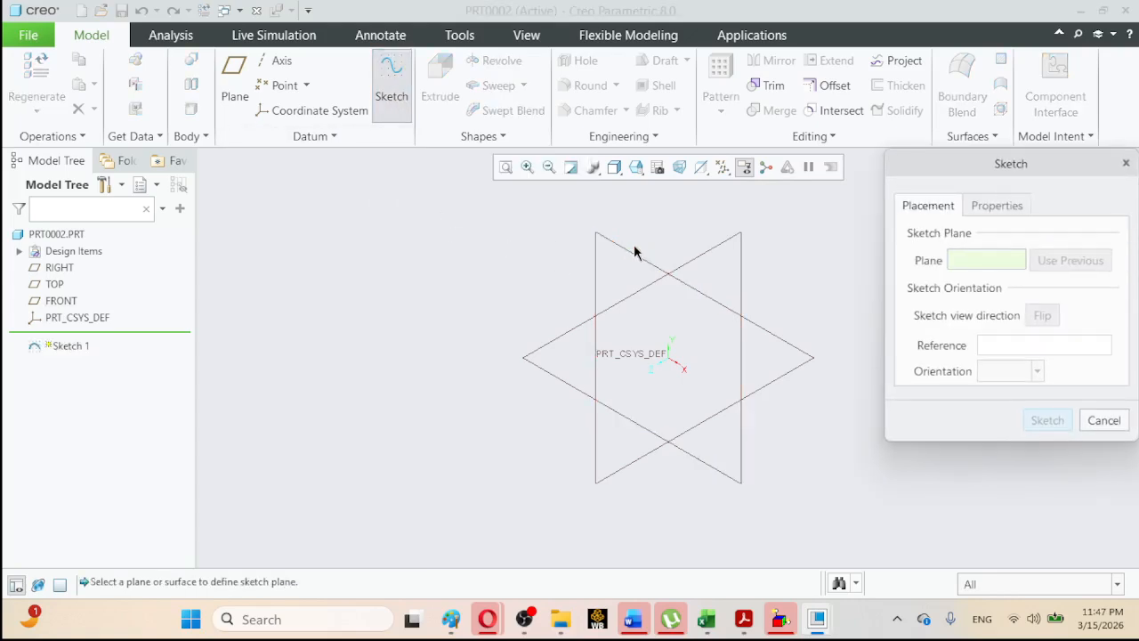
left_click(631, 259)
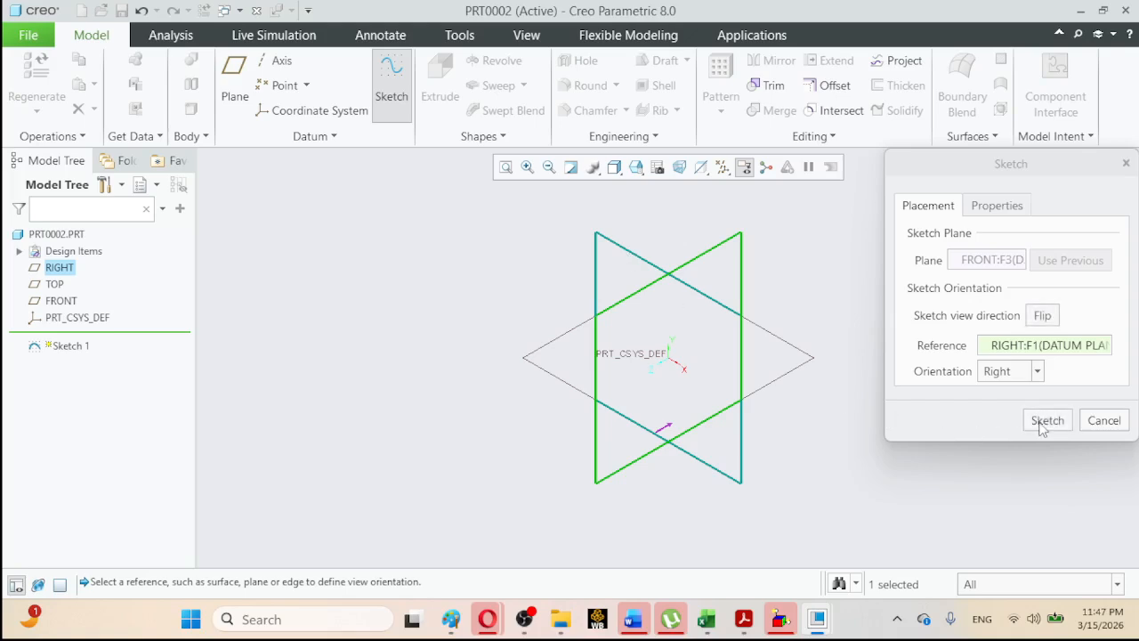
left_click(1045, 425)
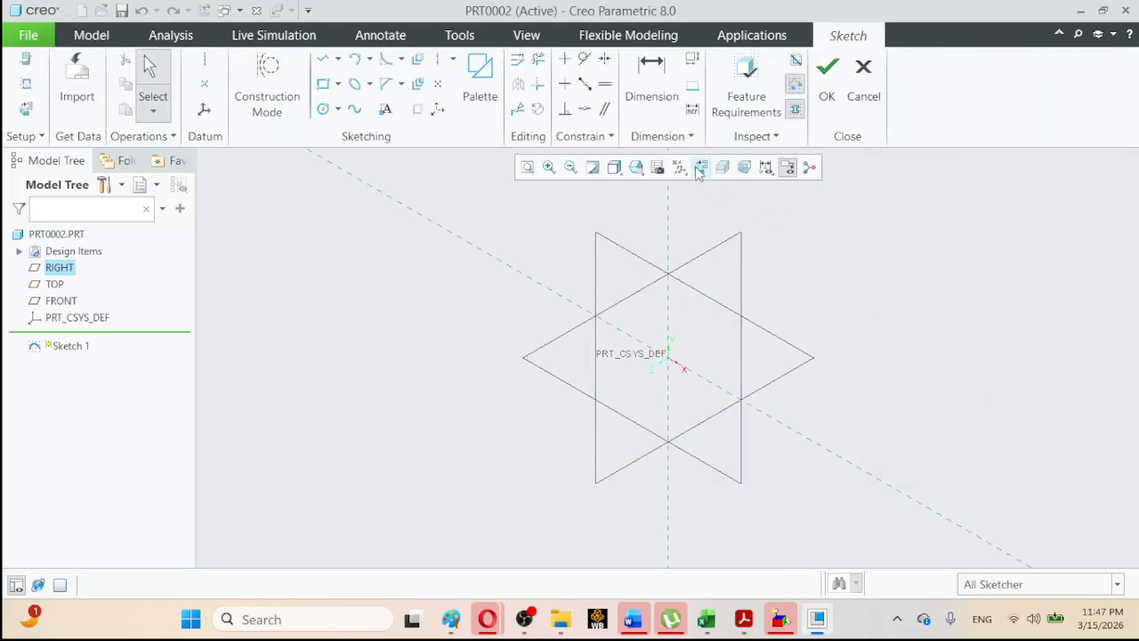
left_click(700, 168)
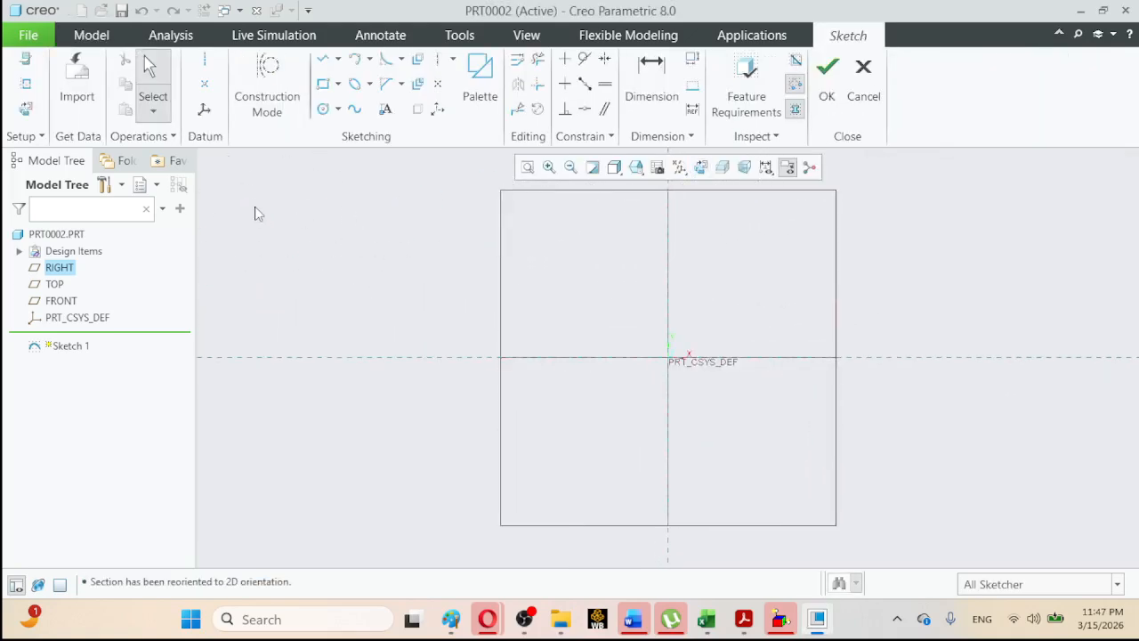
Import the ex215.sec section from the 1srcreolab folder and place it at the sketch origin.
left_click(77, 89)
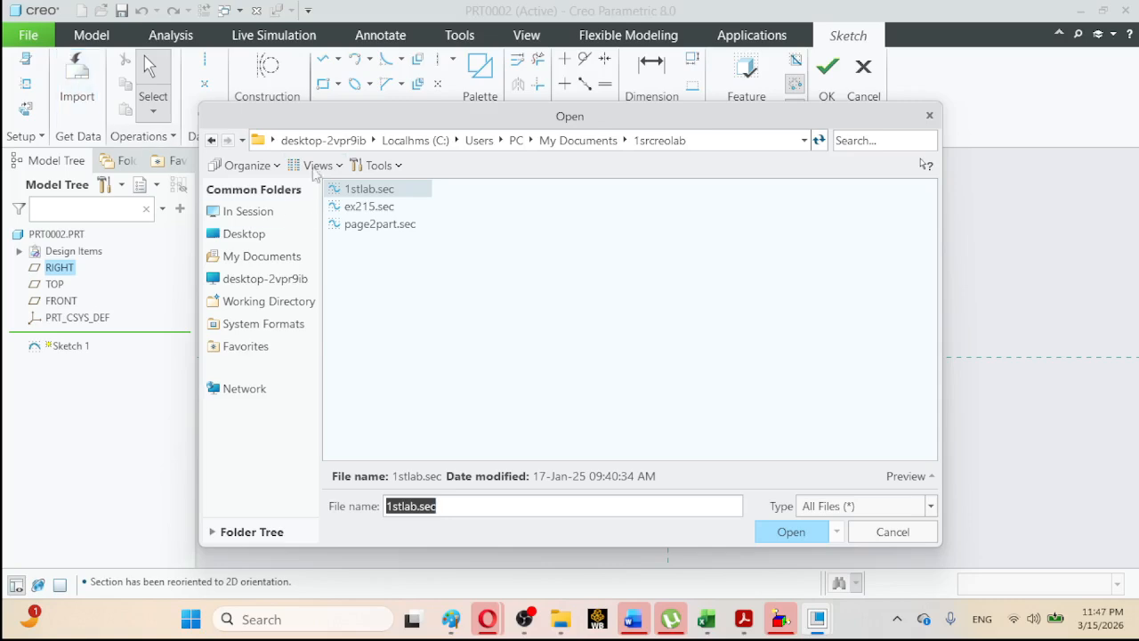
left_click(360, 209)
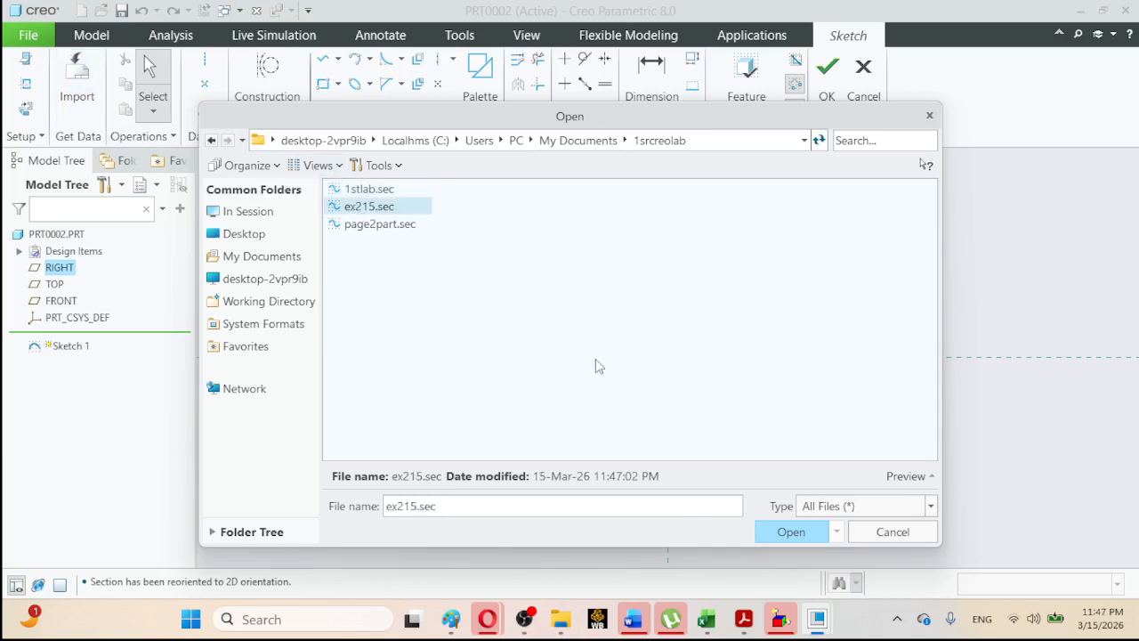
left_click(774, 534)
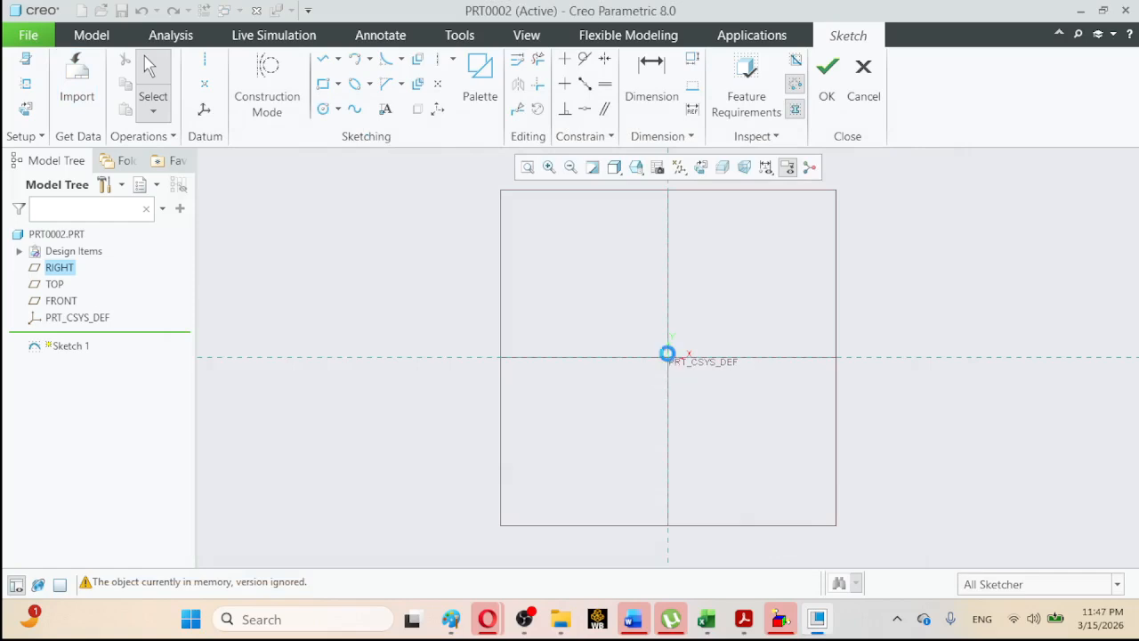
left_click(668, 356)
mouse_move(667, 360)
left_mouse_down()
mouse_move(668, 381)
mouse_move(668, 367)
left_mouse_up()
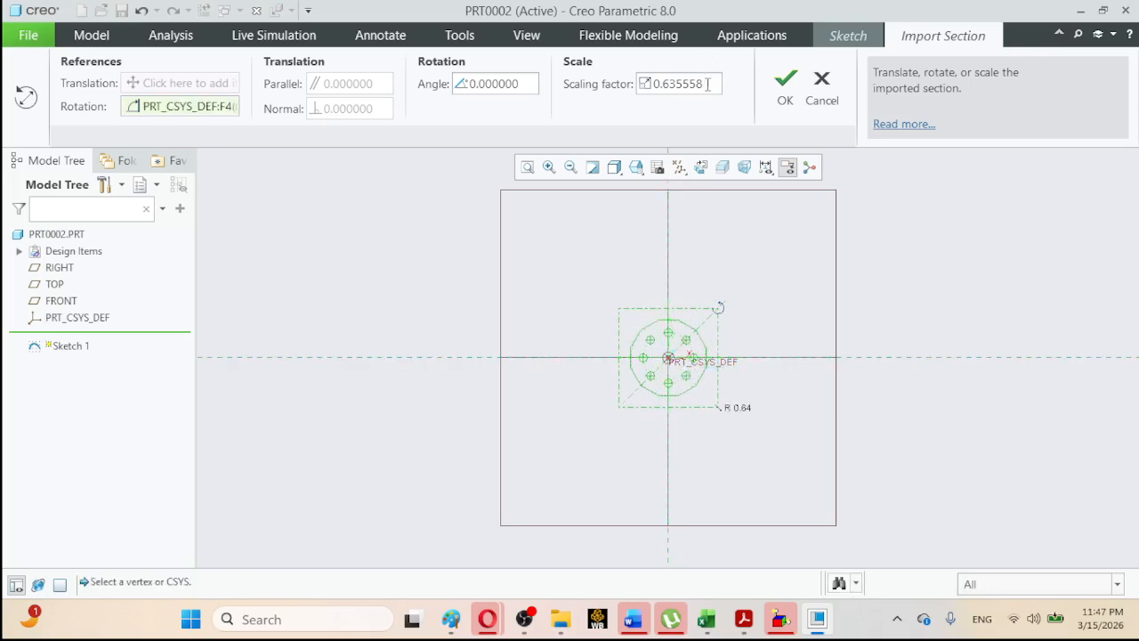
Set the imported section's scaling factor to 1, accept the placement and finish the sketch.
left_click_drag(708, 84, 654, 84)
type("1")
key("Return")
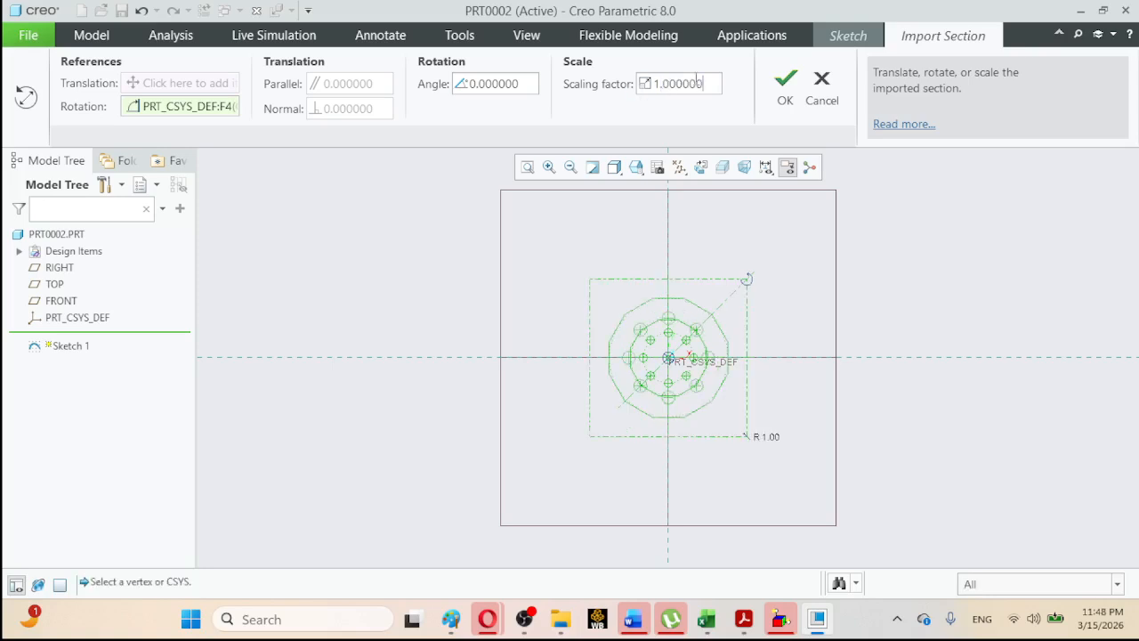
left_click(786, 89)
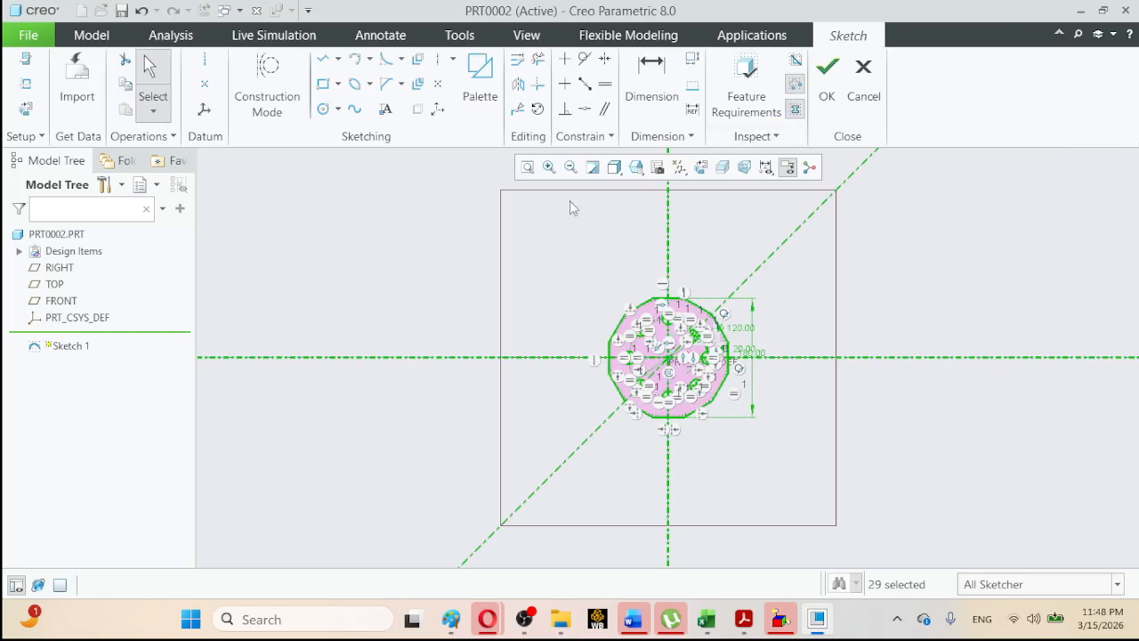
left_click(827, 85)
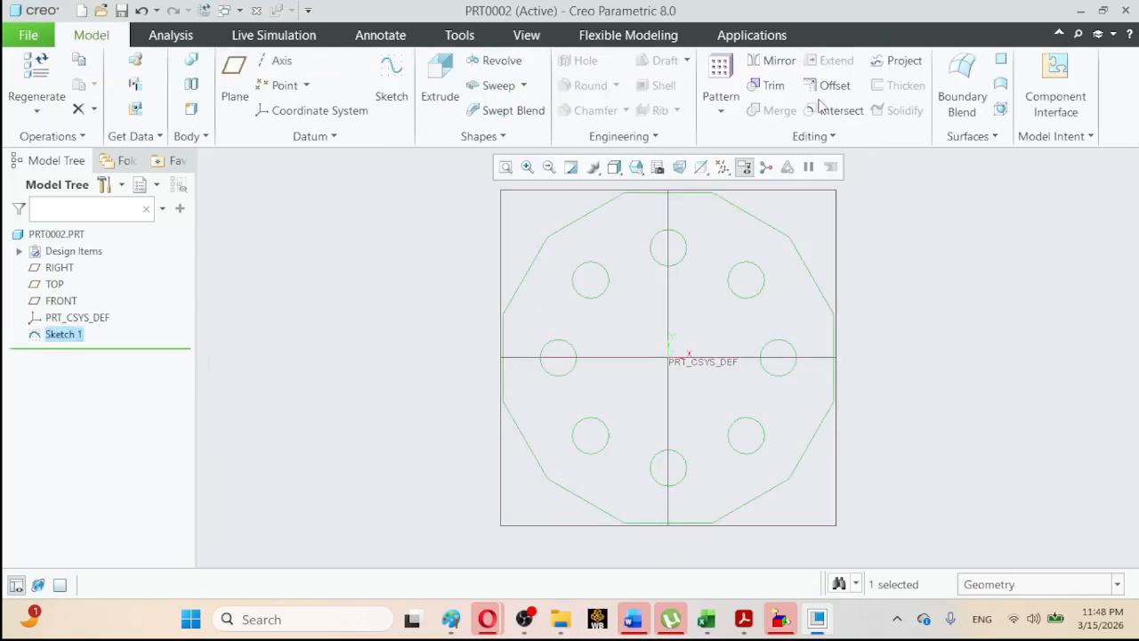
Extrude Sketch 1 as a solid, symmetric about the sketch plane, with a total depth of 5.
left_click(636, 168)
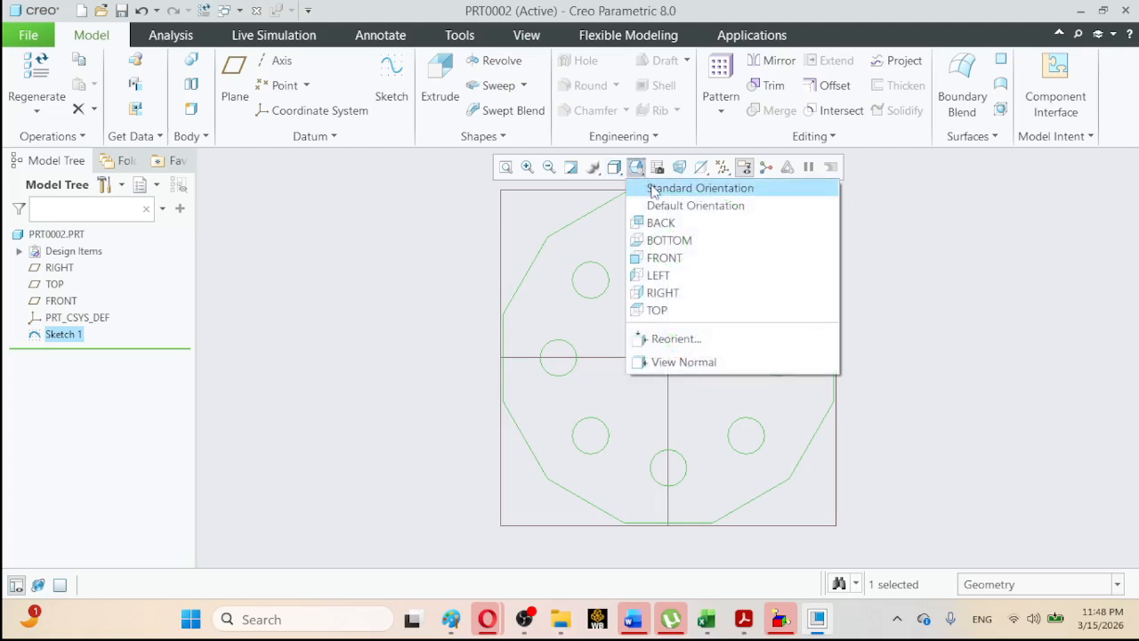
left_click(655, 186)
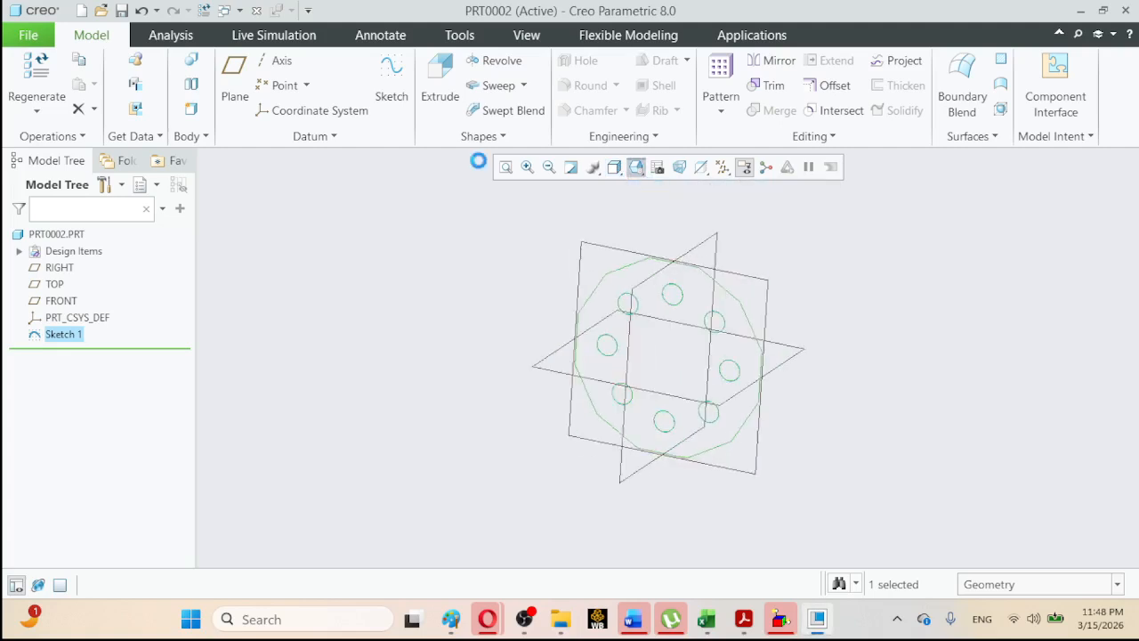
left_click(438, 89)
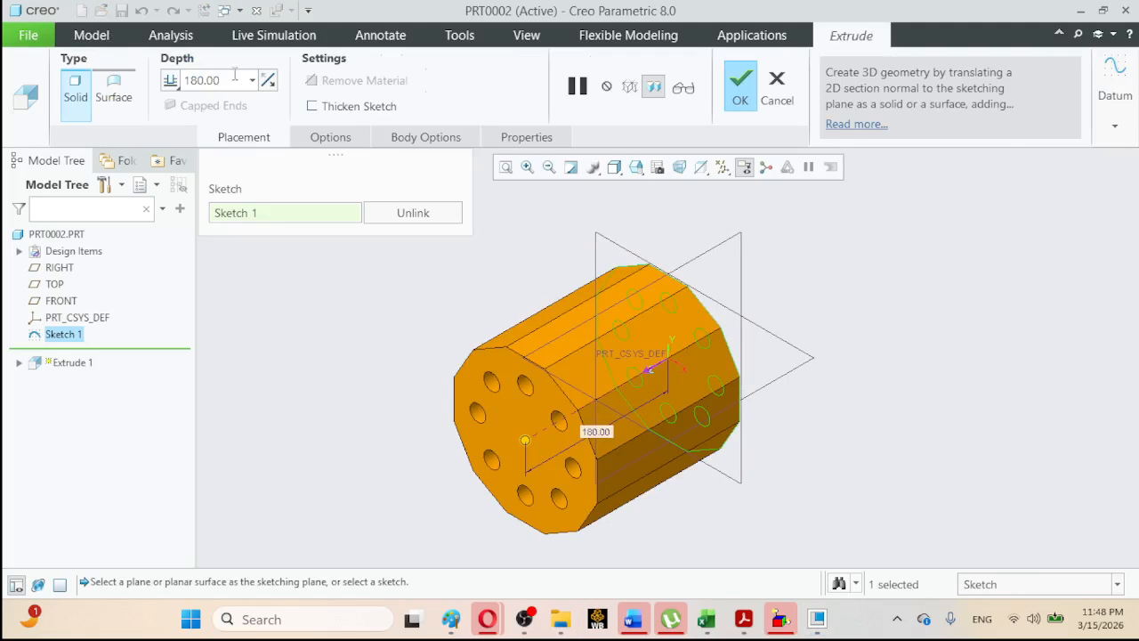
left_click(173, 84)
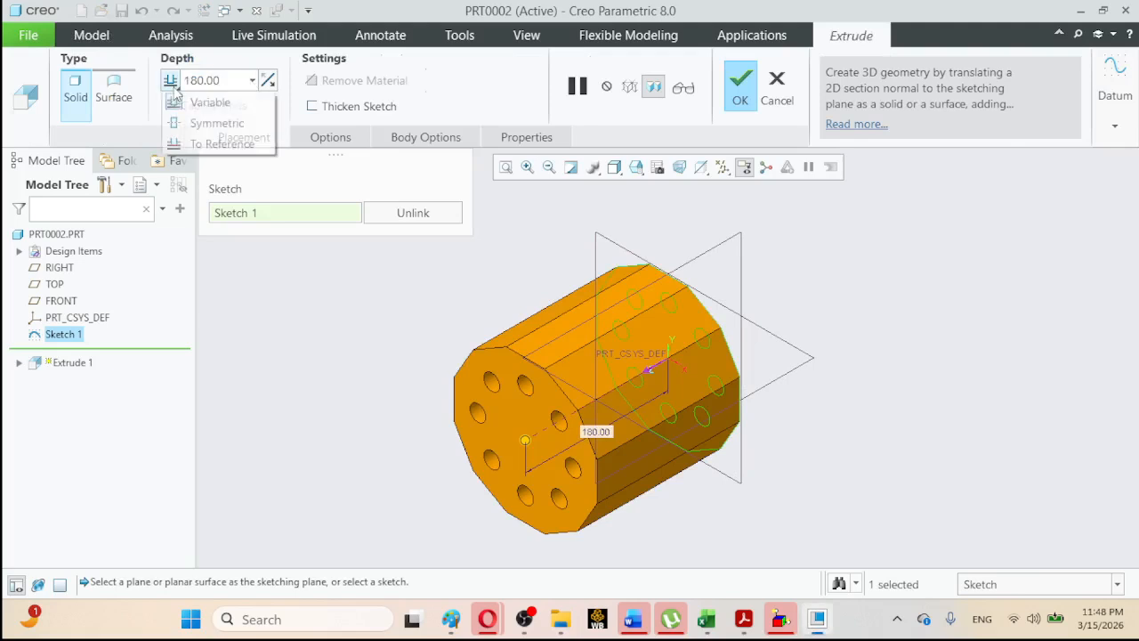
left_click(198, 122)
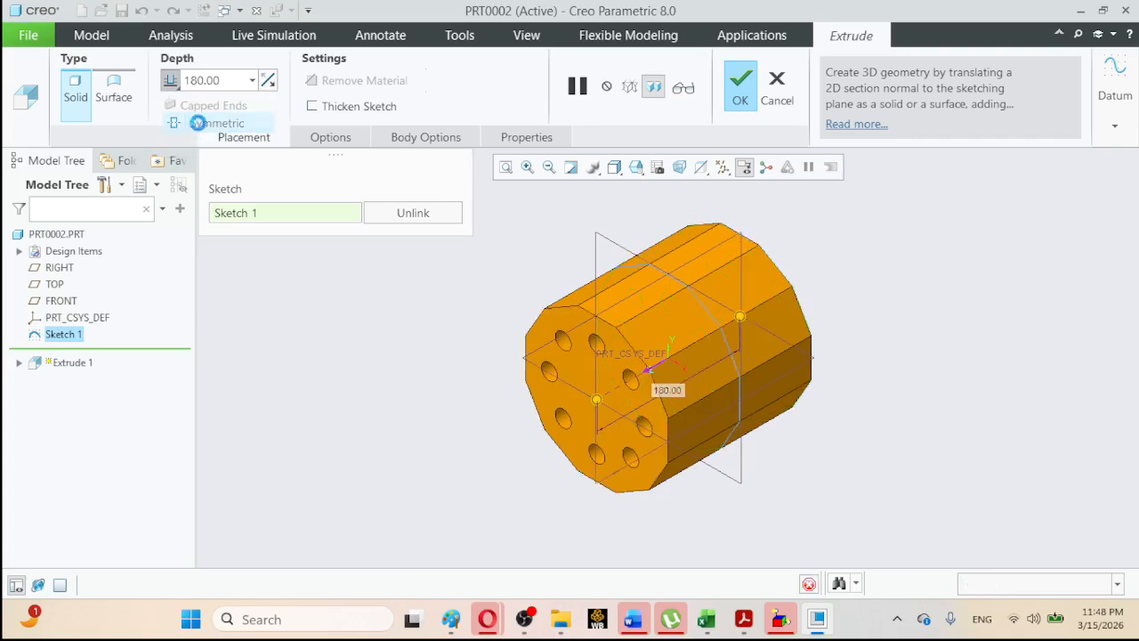
left_click(220, 81)
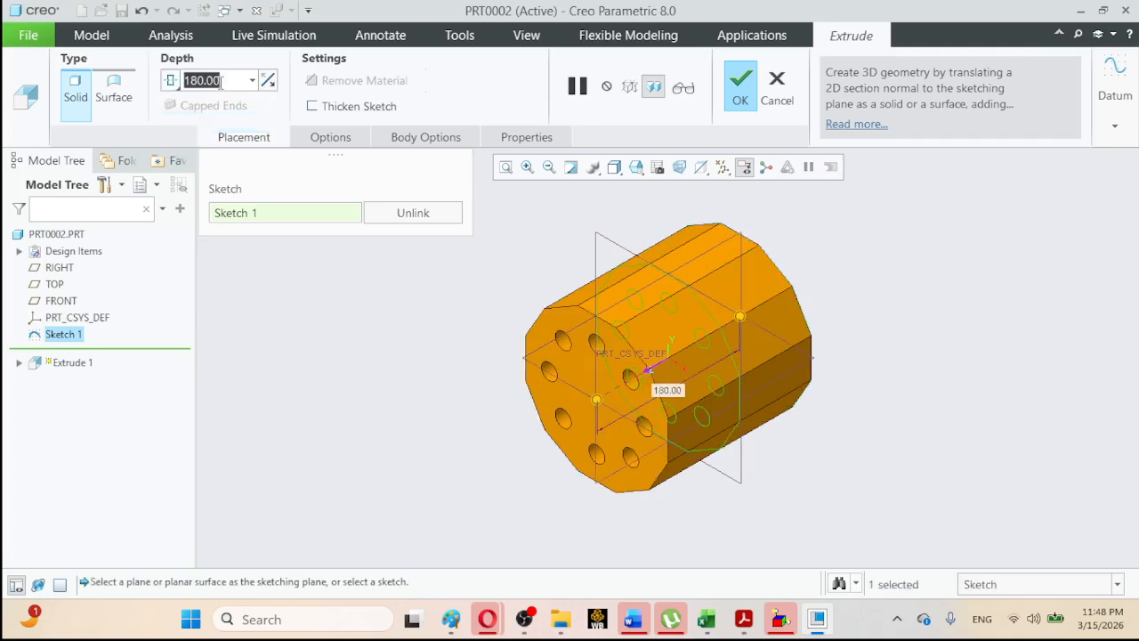
type("5")
key("Return")
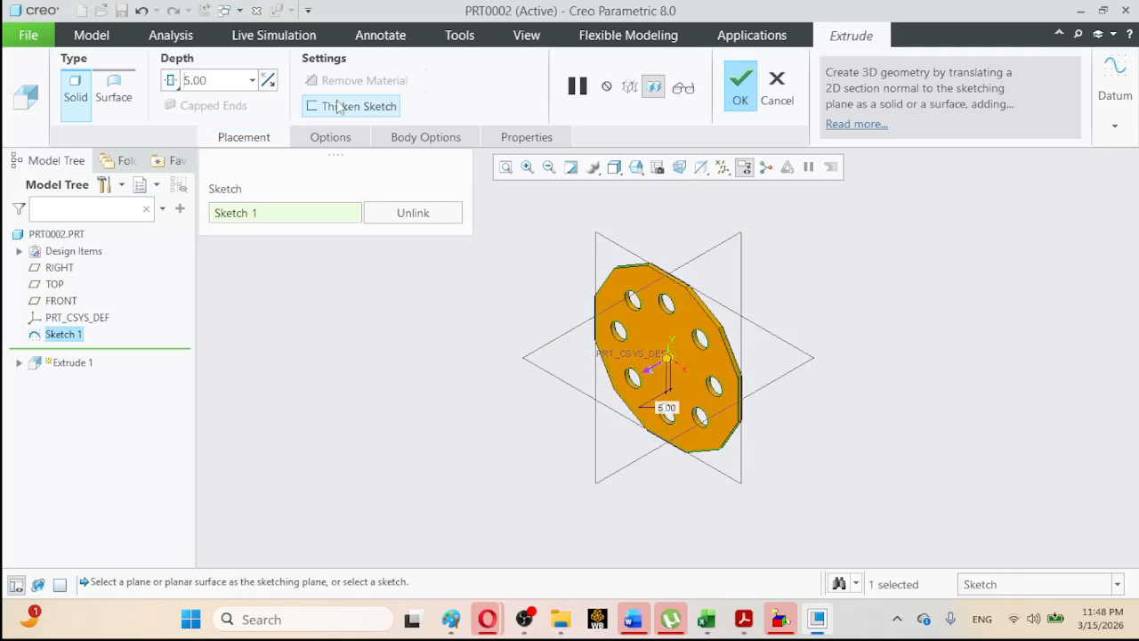
left_click(748, 81)
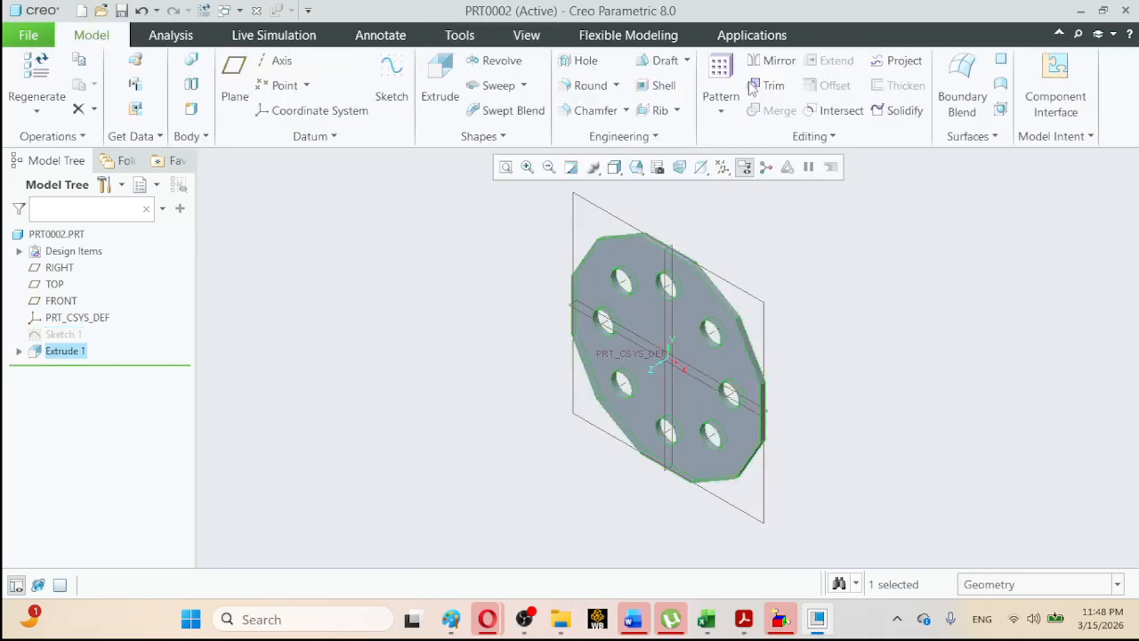
left_click(322, 306)
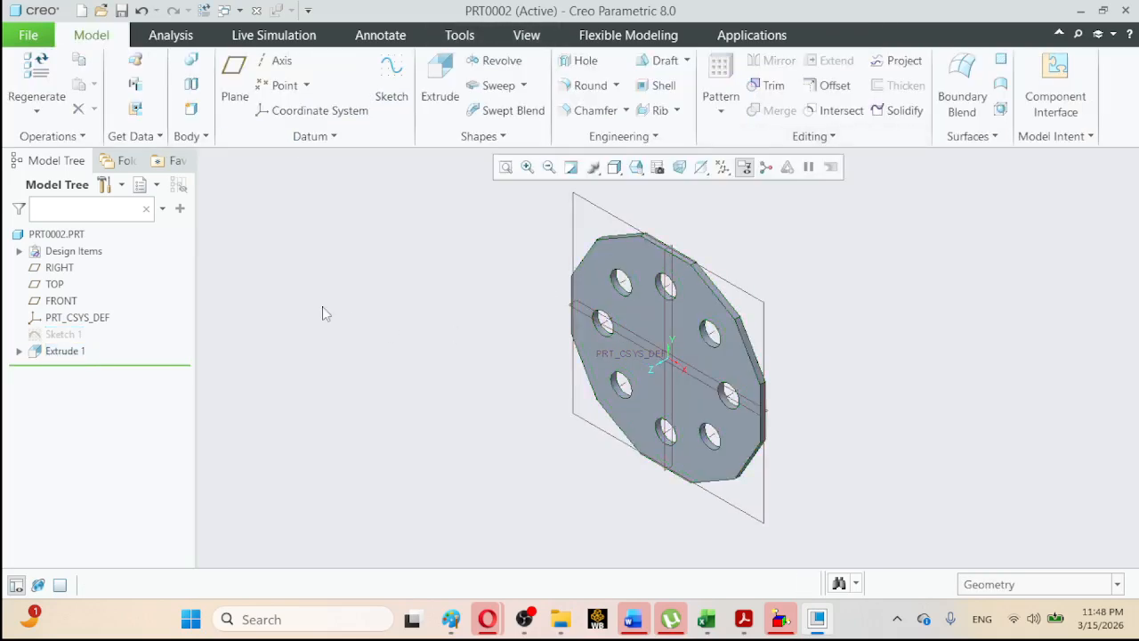
Turn off the display of all datum features and orient the part to the FRONT view.
left_click(724, 167)
left_click(728, 189)
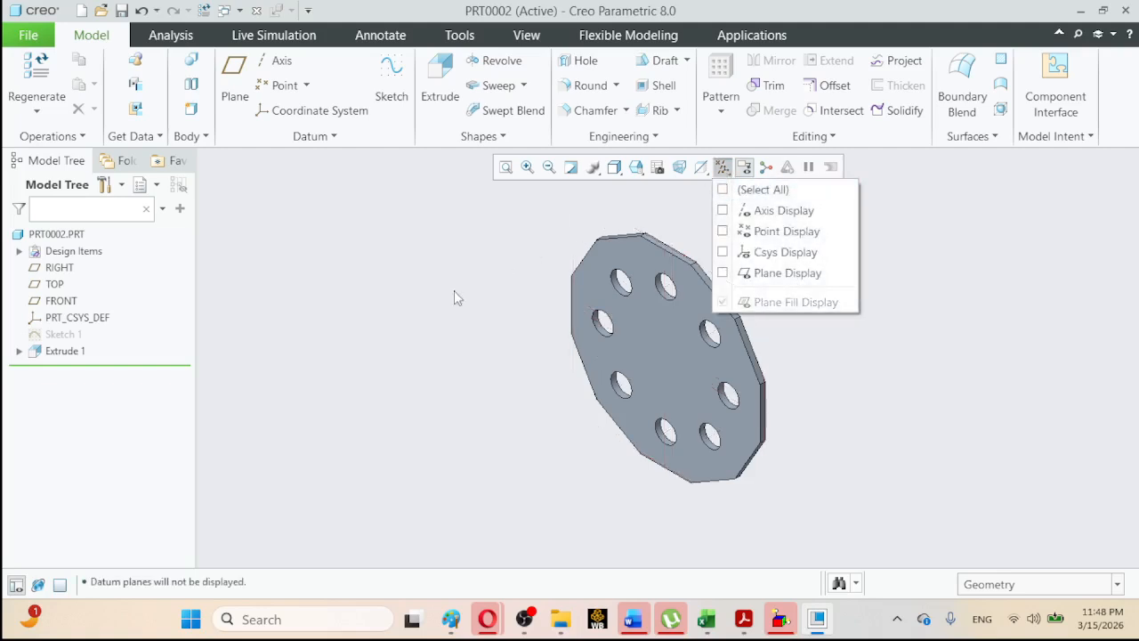
left_click(636, 167)
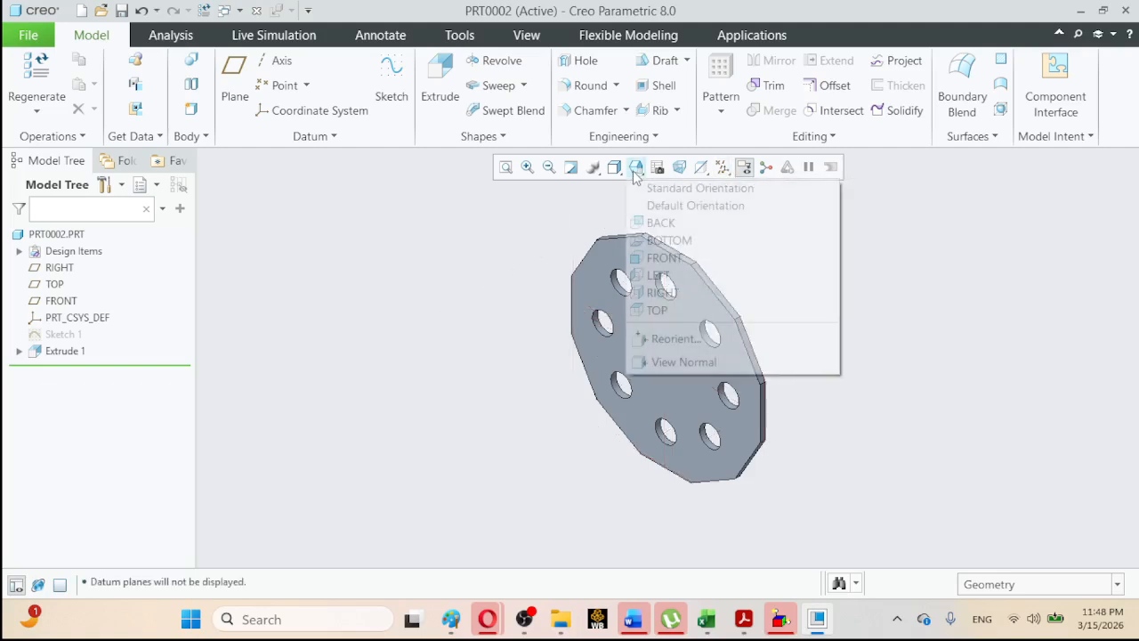
left_click(669, 257)
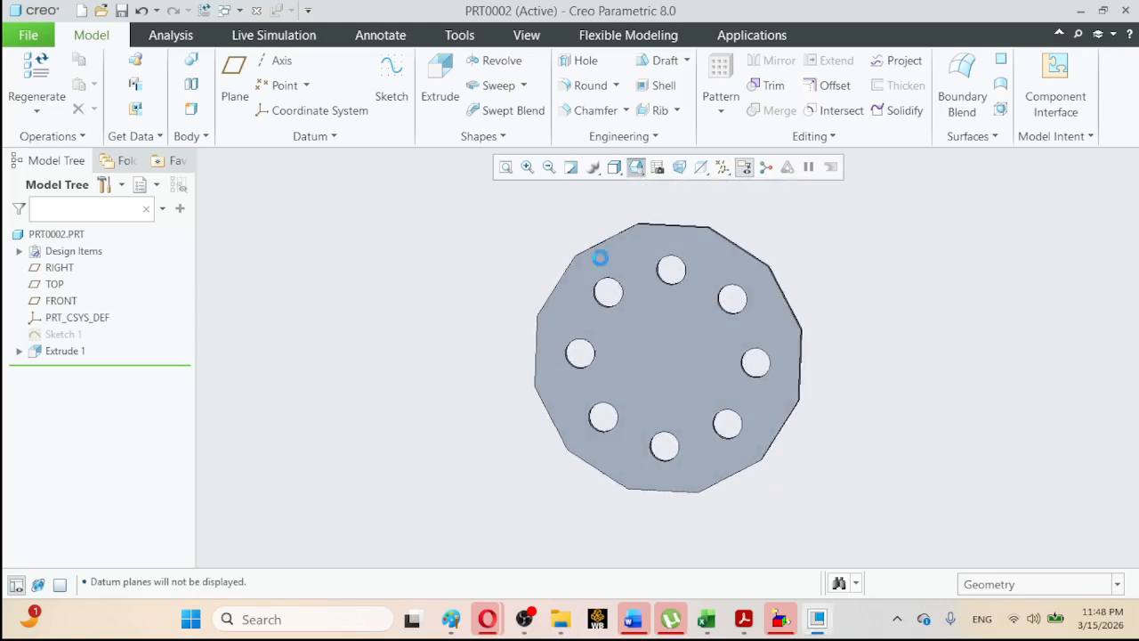
Try the Shading With Edges display style, and set the part's display to No Hidden.
left_click(613, 169)
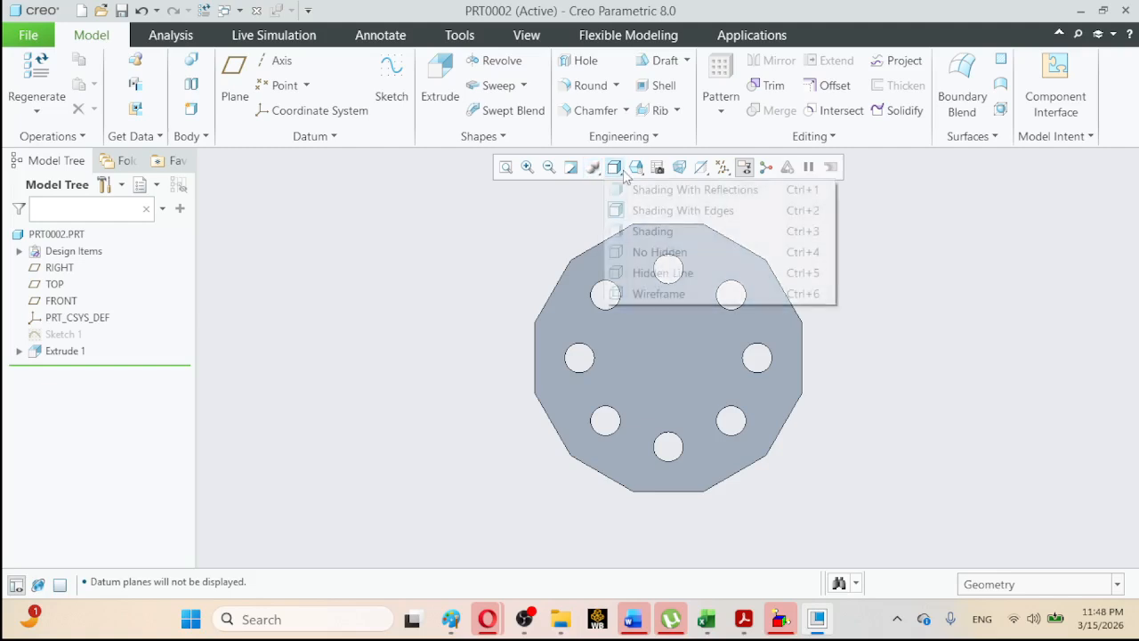
left_click(629, 212)
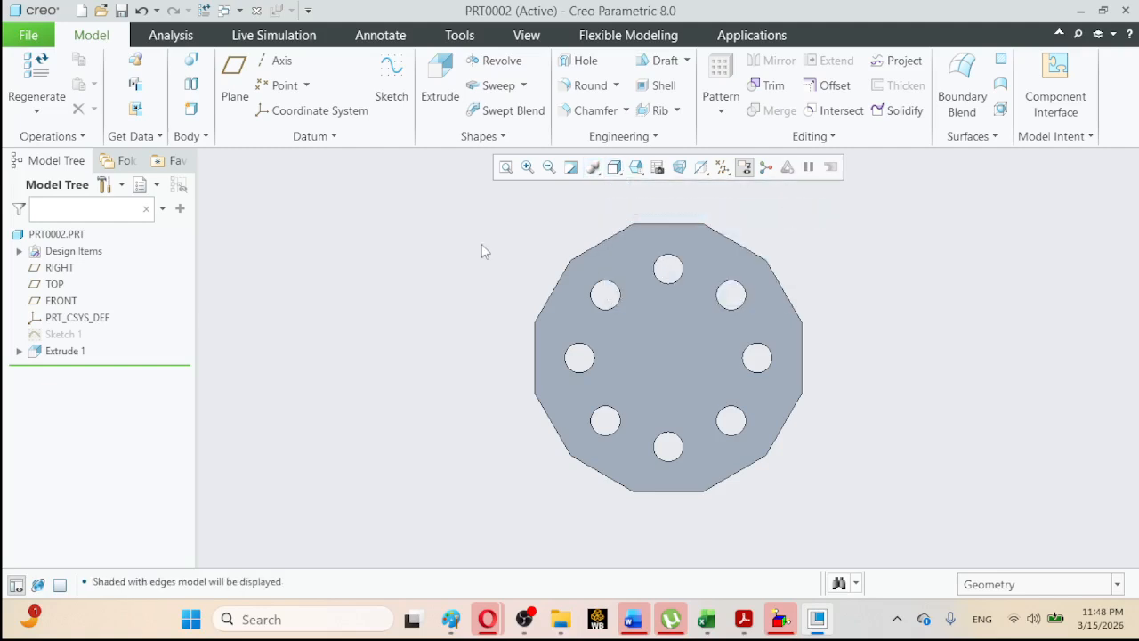
left_click(613, 169)
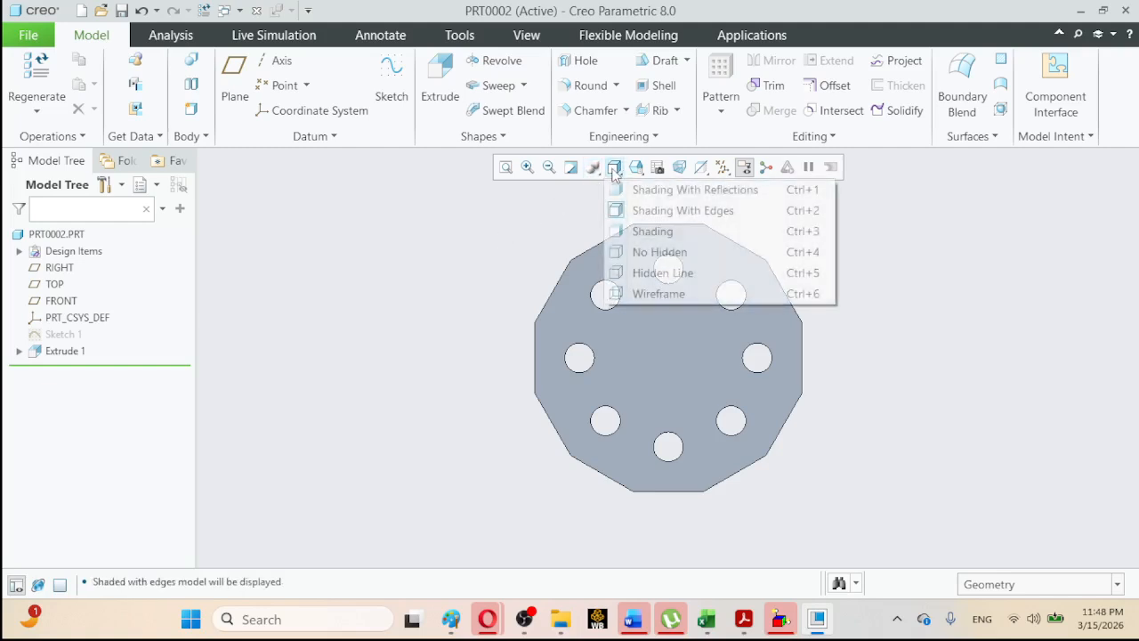
left_click(637, 255)
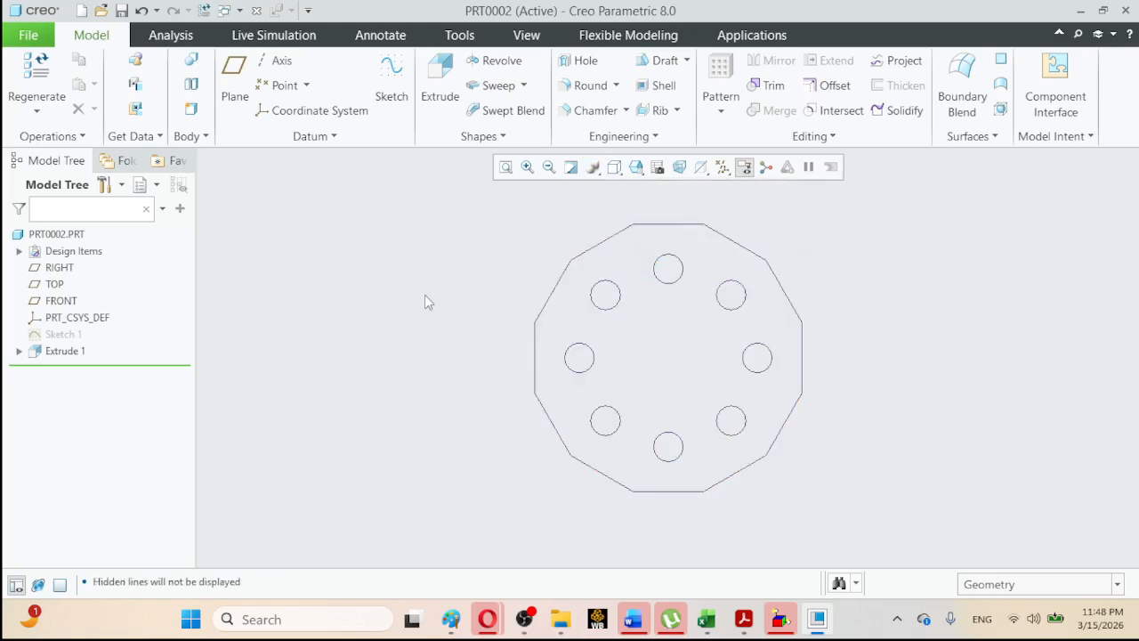
Compare the part with the EX2-15 Top Filter drawing in the PDF and return to Creo.
left_click(744, 623)
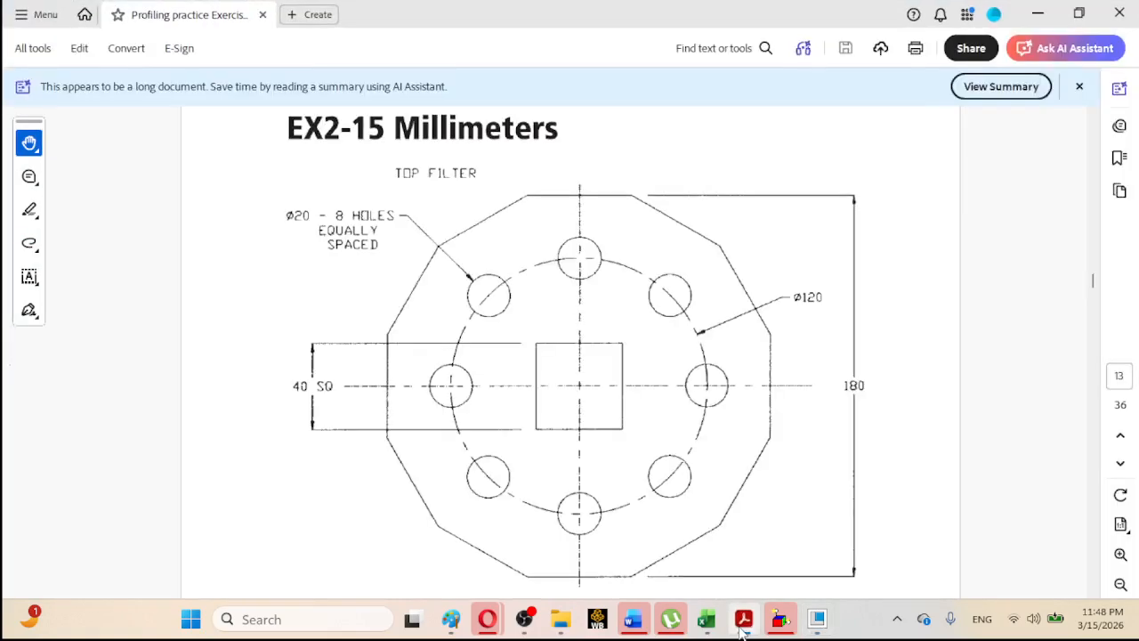
left_click(743, 623)
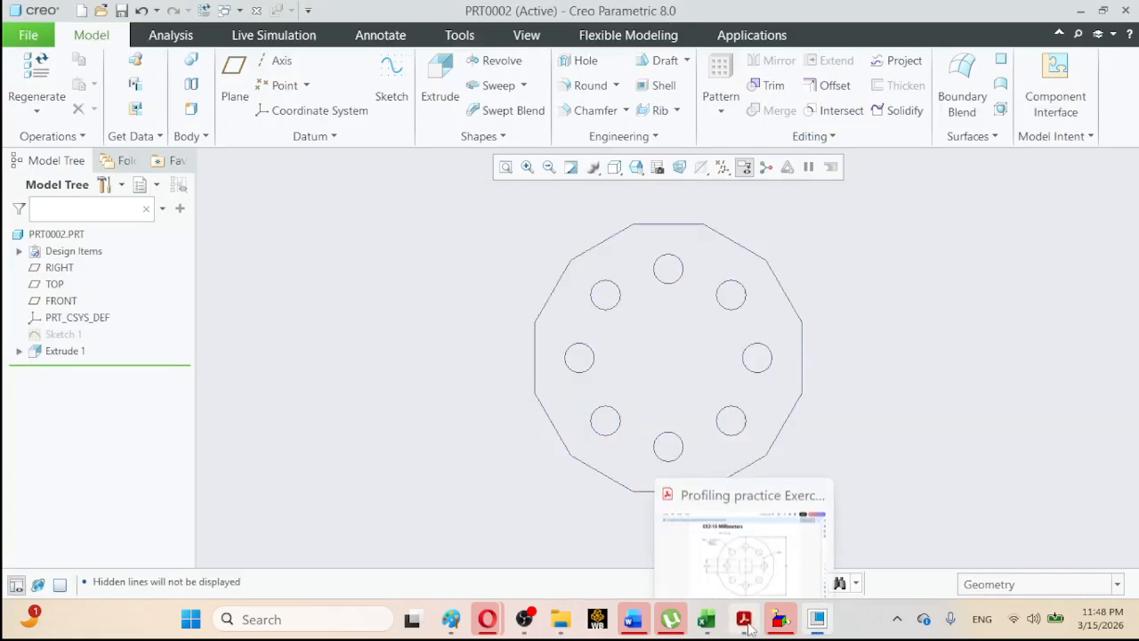
left_click(748, 628)
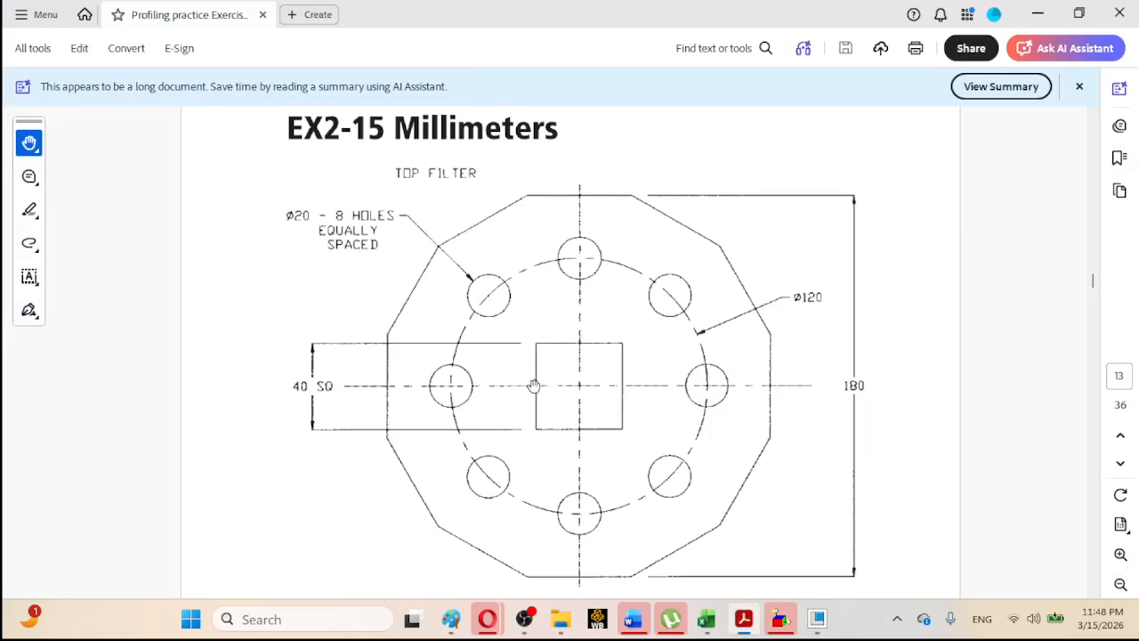
left_click(745, 623)
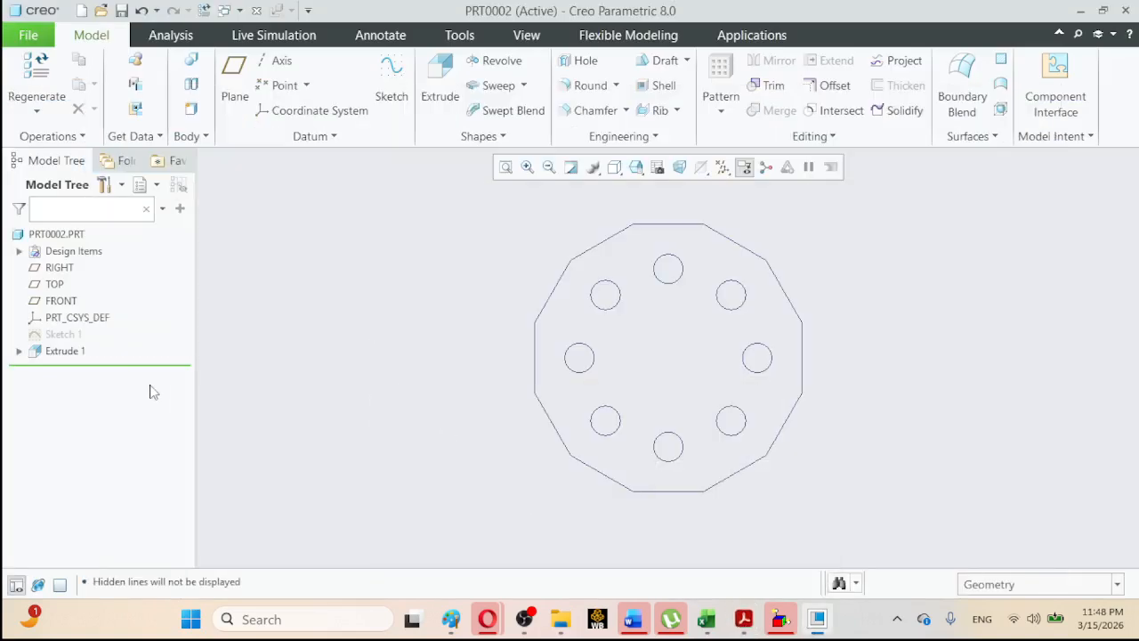
Edit Sketch 1 and draw a Center Rectangle at the origin as a square with corners on the diagonal centerline.
left_click(57, 335)
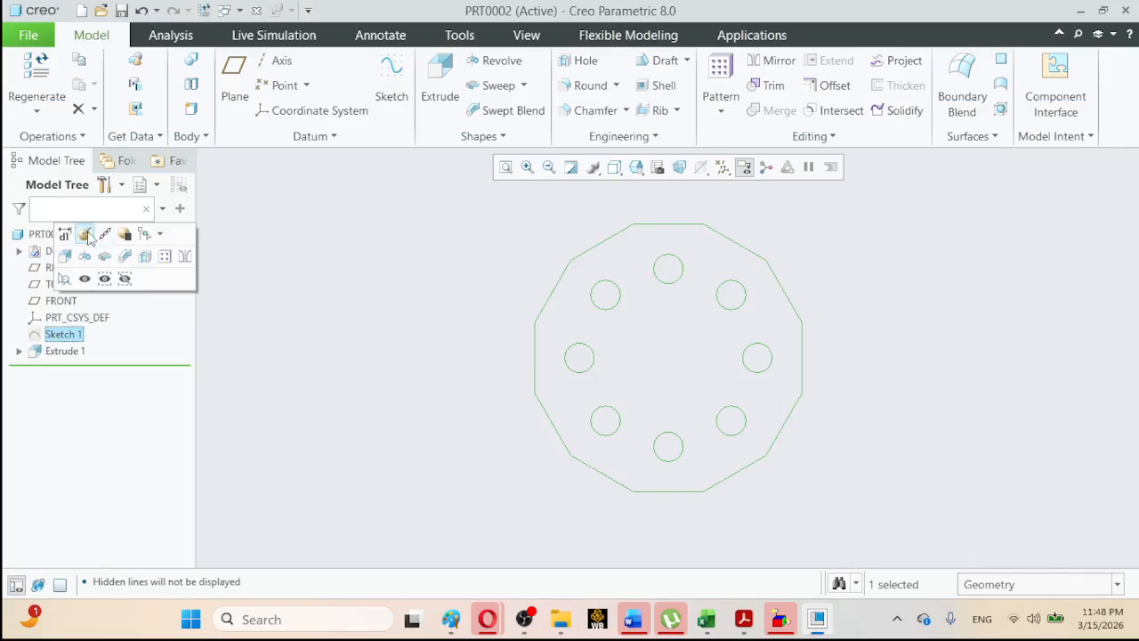
left_click(87, 235)
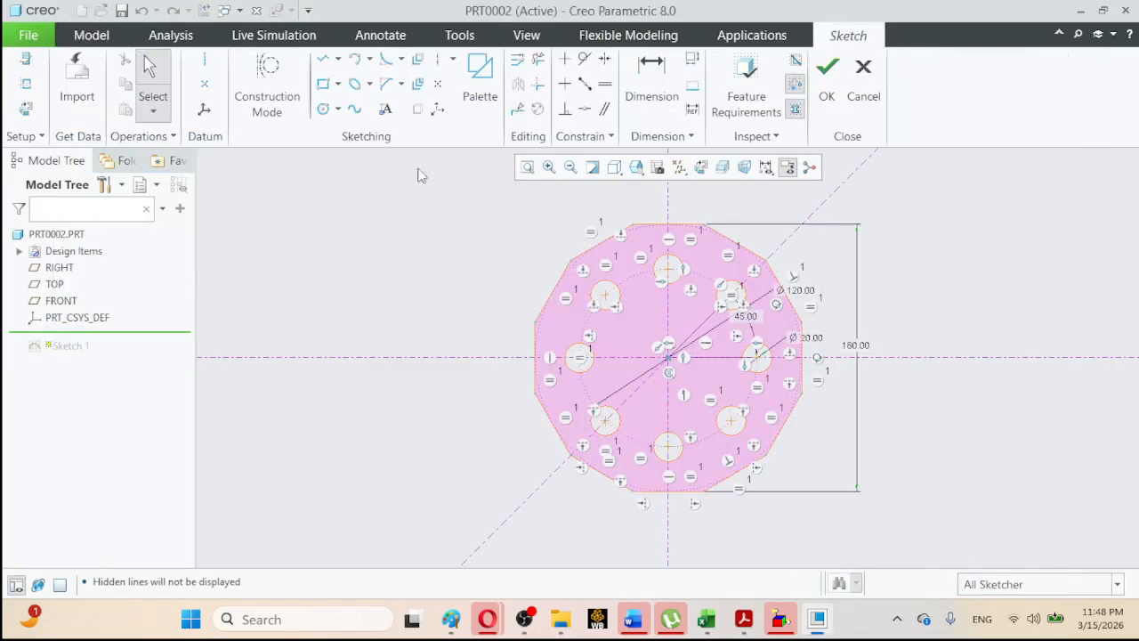
left_click(338, 87)
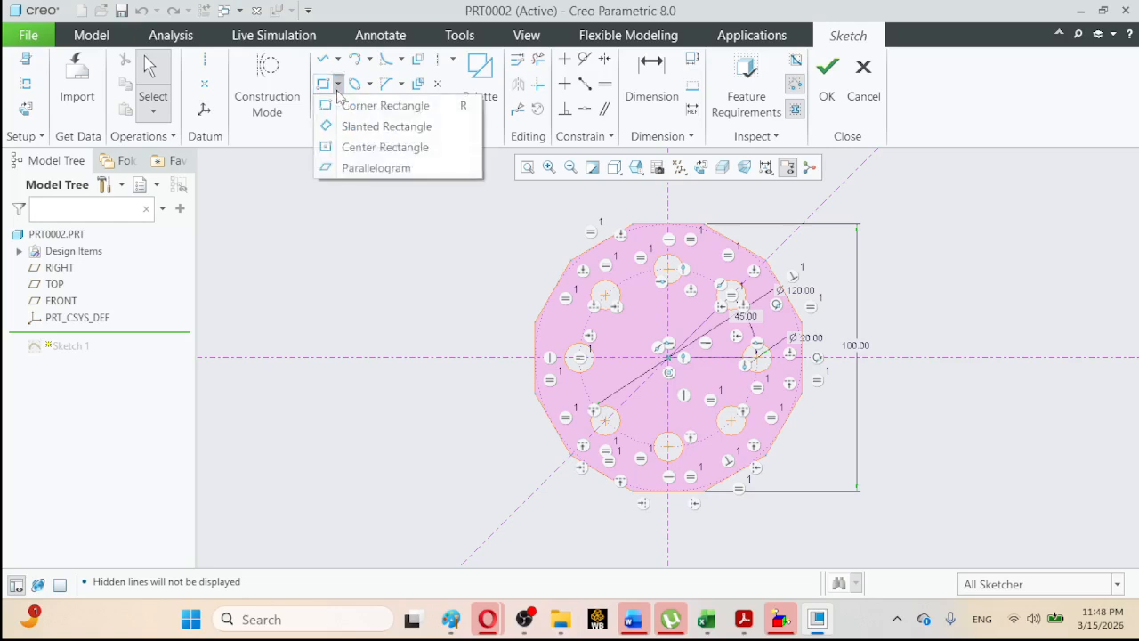
left_click(340, 148)
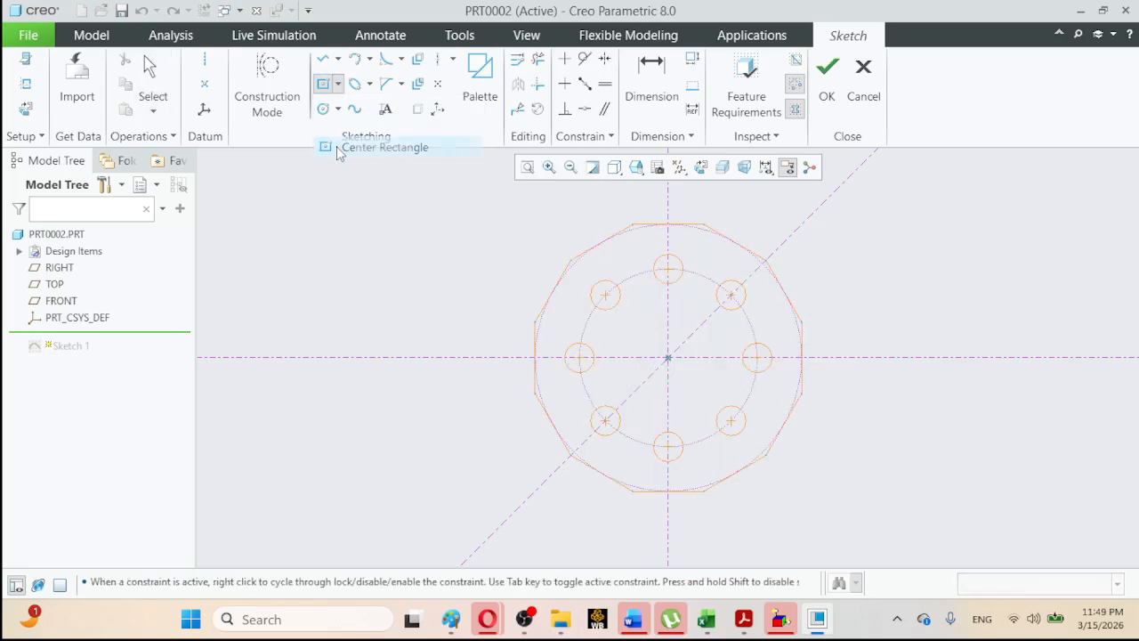
left_click(668, 359)
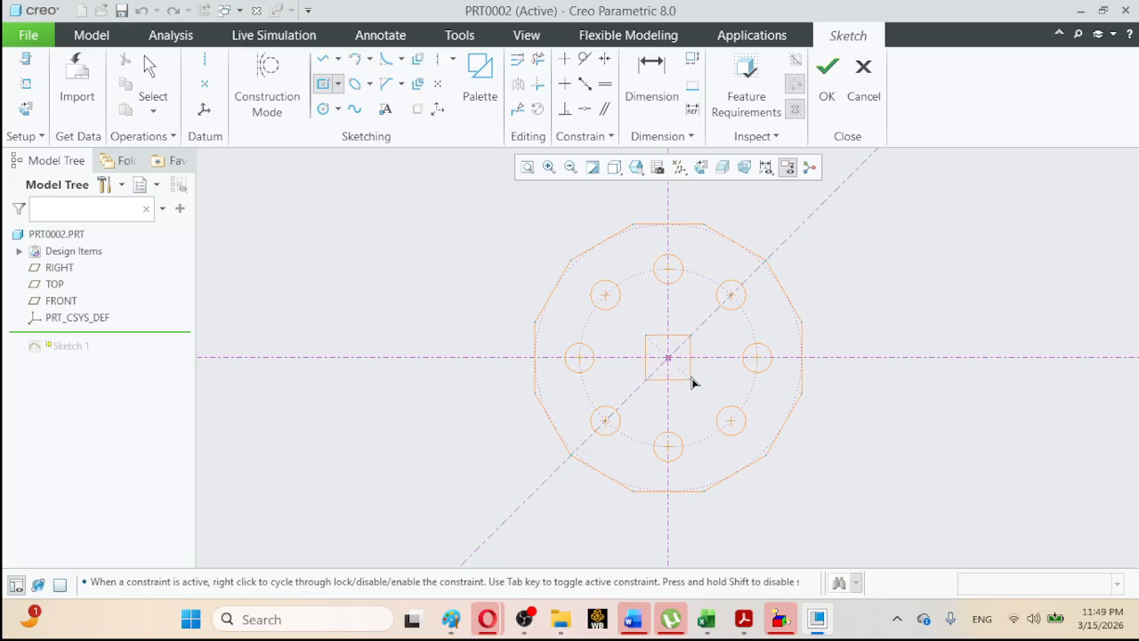
left_click(694, 384)
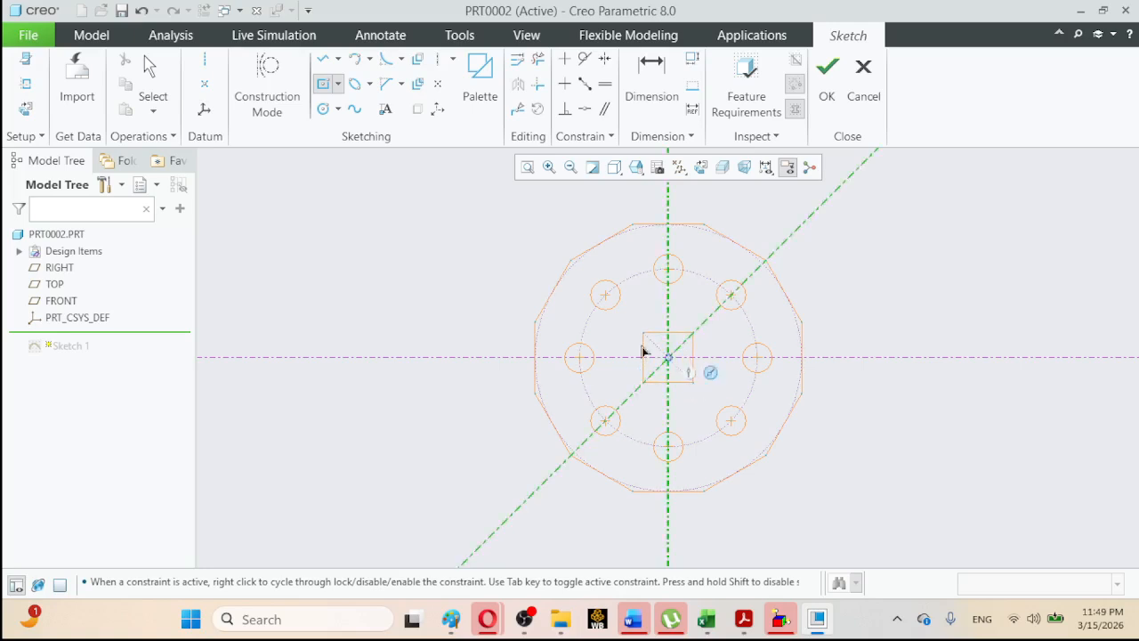
left_click(151, 81)
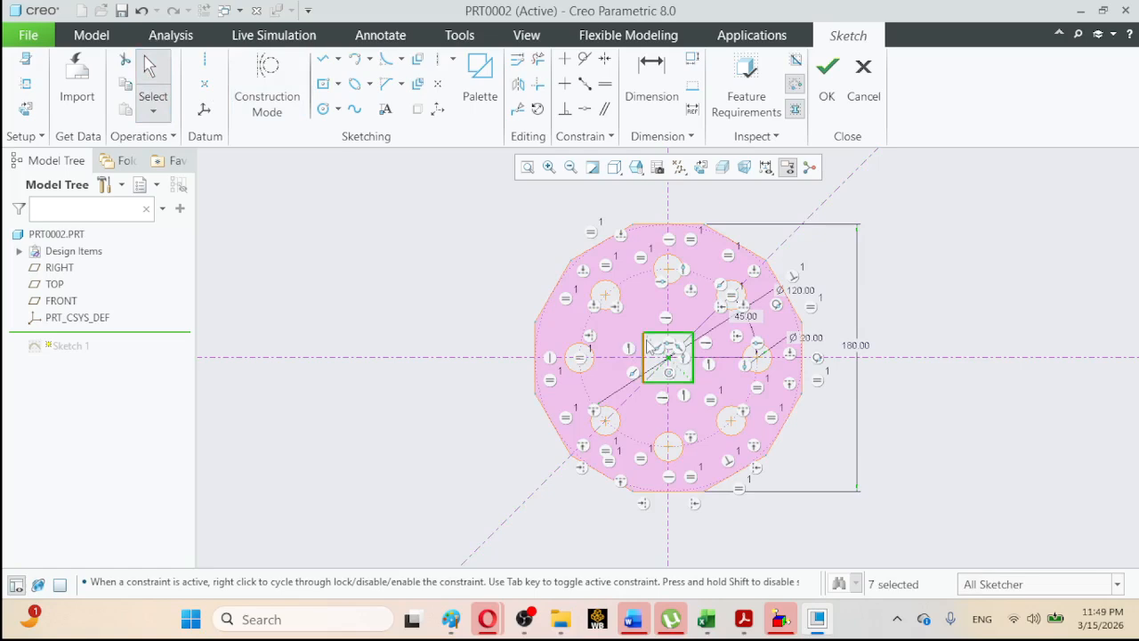
Check the central square's size in the EX2-15 PDF drawing, return to Creo, and dimension the square's top edge to 40.
left_click(746, 614)
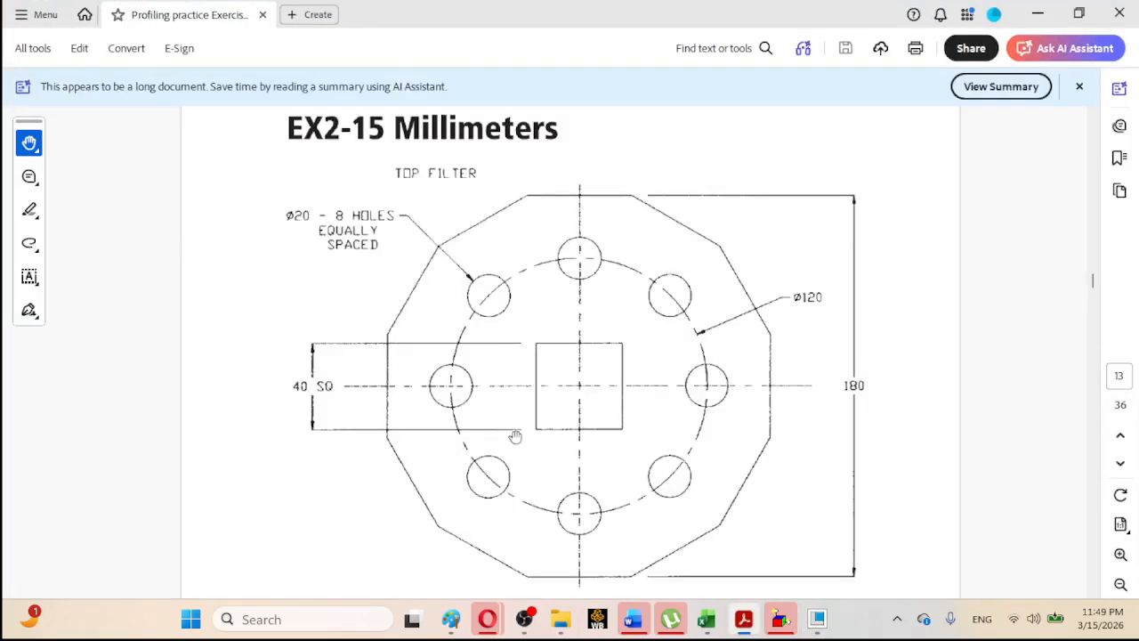
left_click(744, 618)
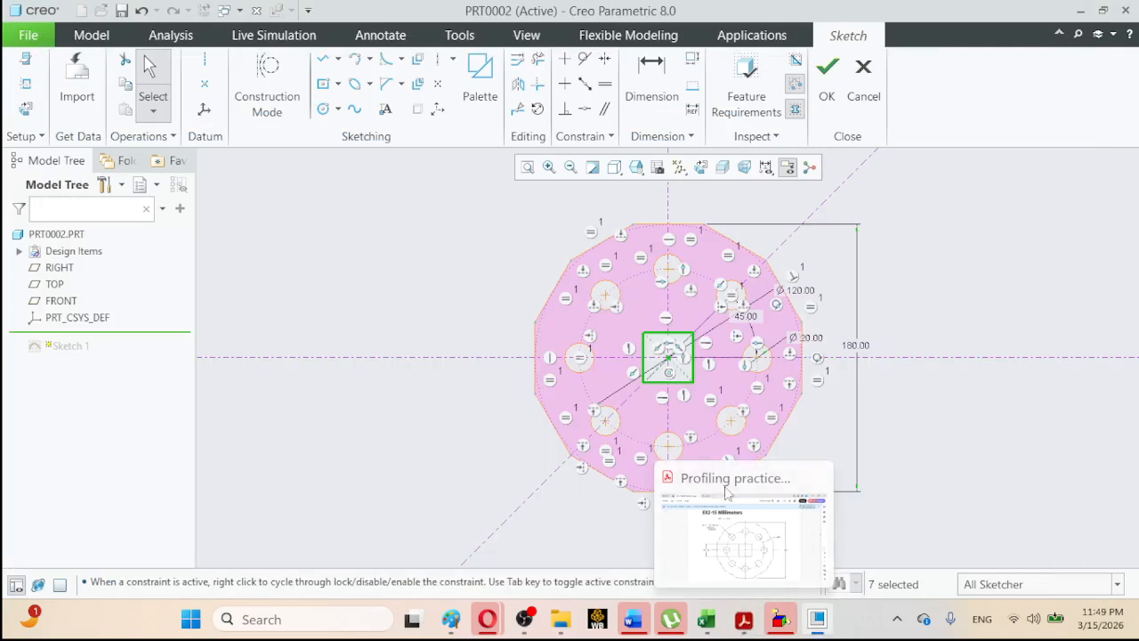
left_click(665, 339)
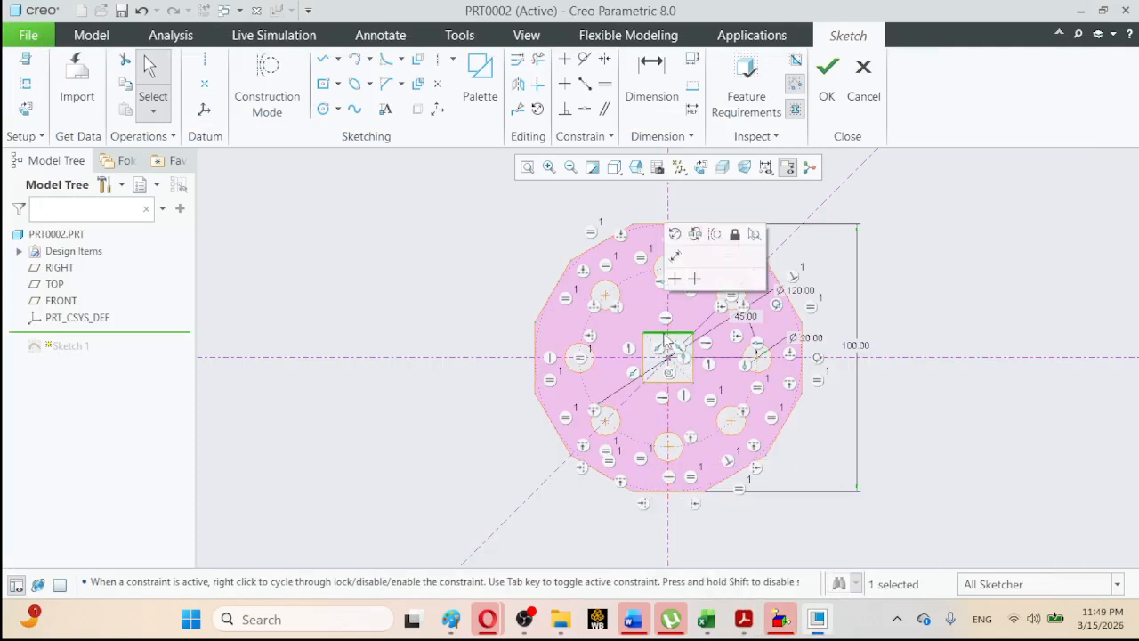
left_click(677, 257)
type("4")
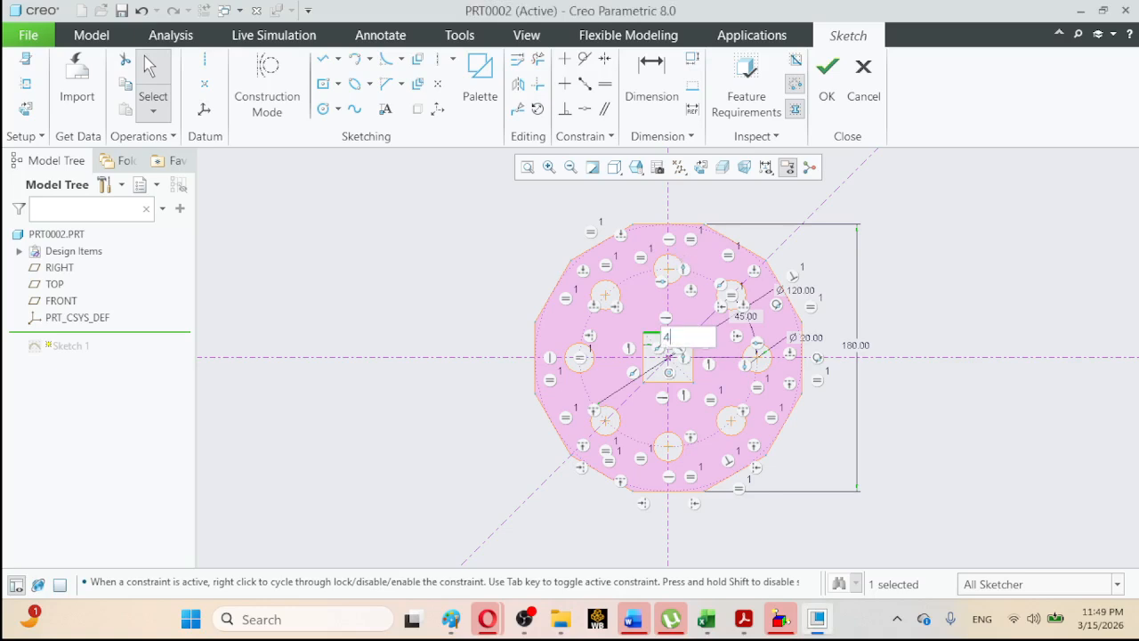
type("5.0")
key("Return")
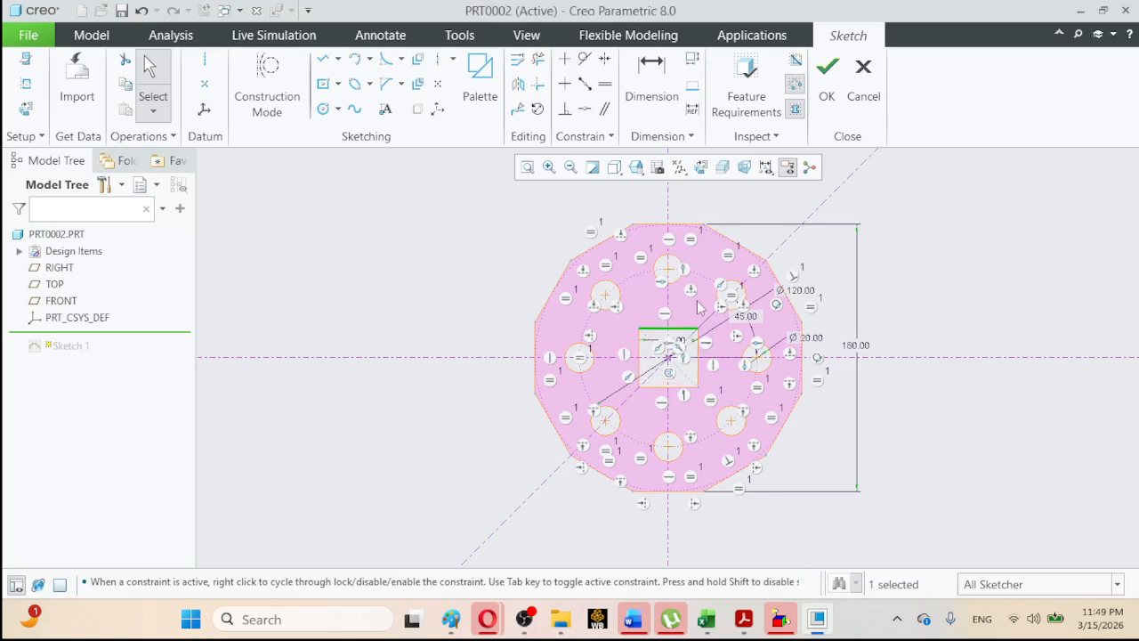
Try to add a length dimension to the square's right vertical edge, and undo the addition.
left_click(698, 351)
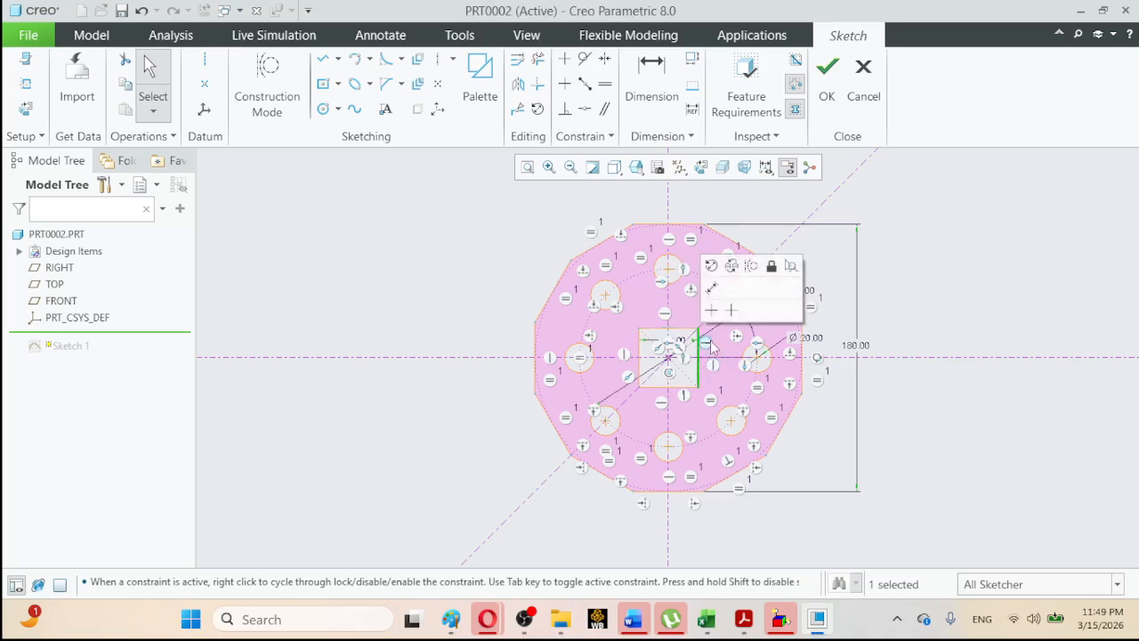
left_click(721, 298)
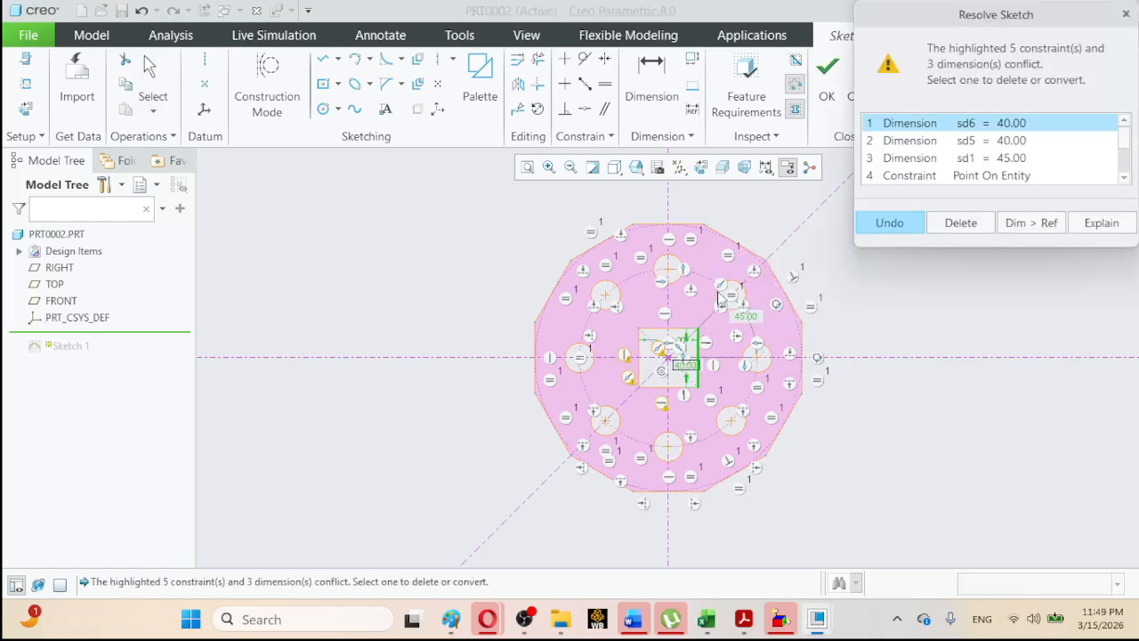
left_click(890, 222)
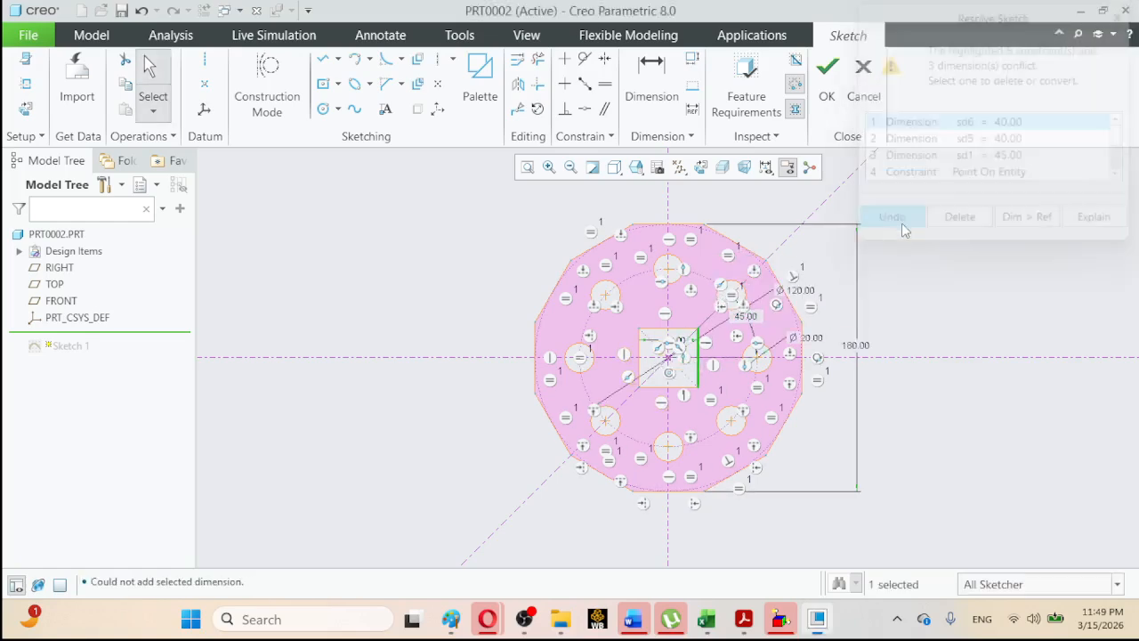
Accept the edited sketch so the extrusion includes the central square, and set the part's display to Shading With Edges.
left_click(828, 80)
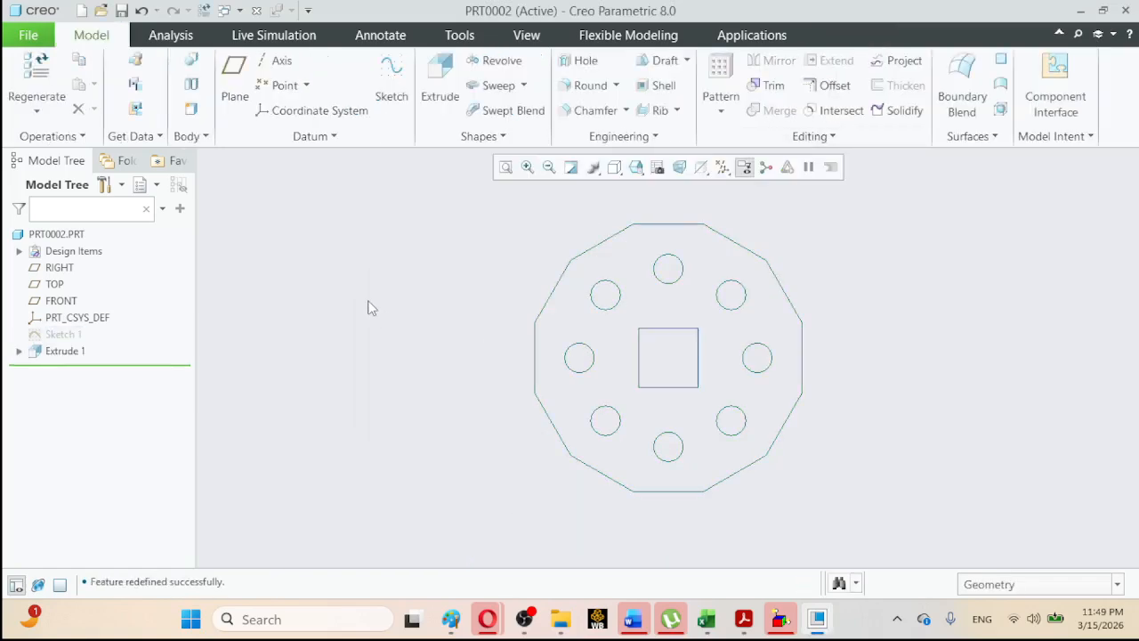
left_click(614, 168)
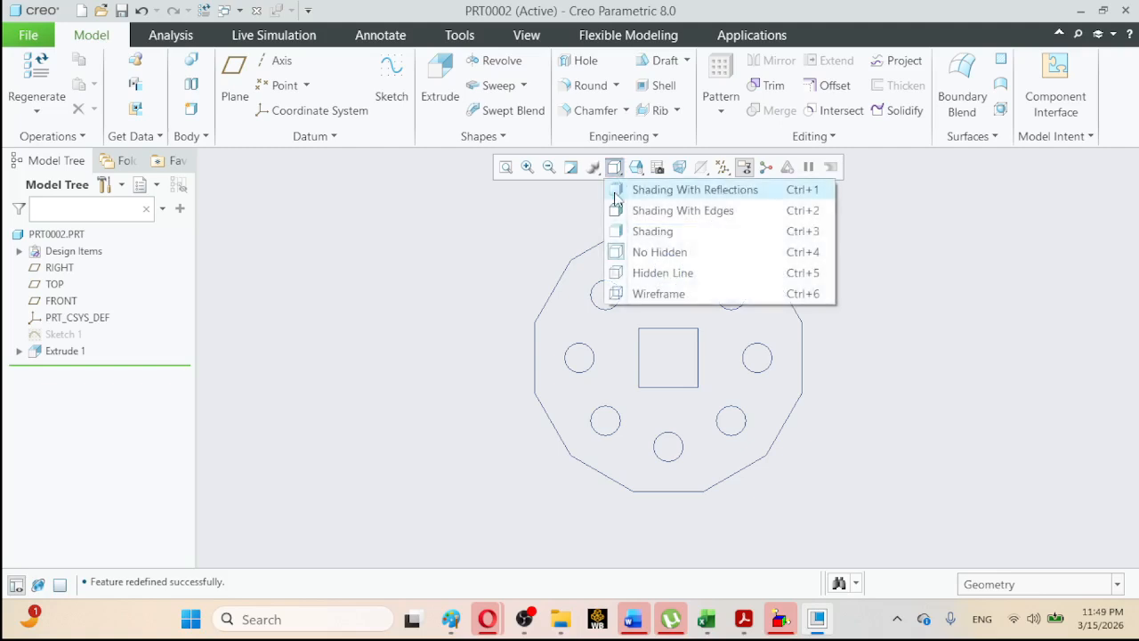
left_click(649, 210)
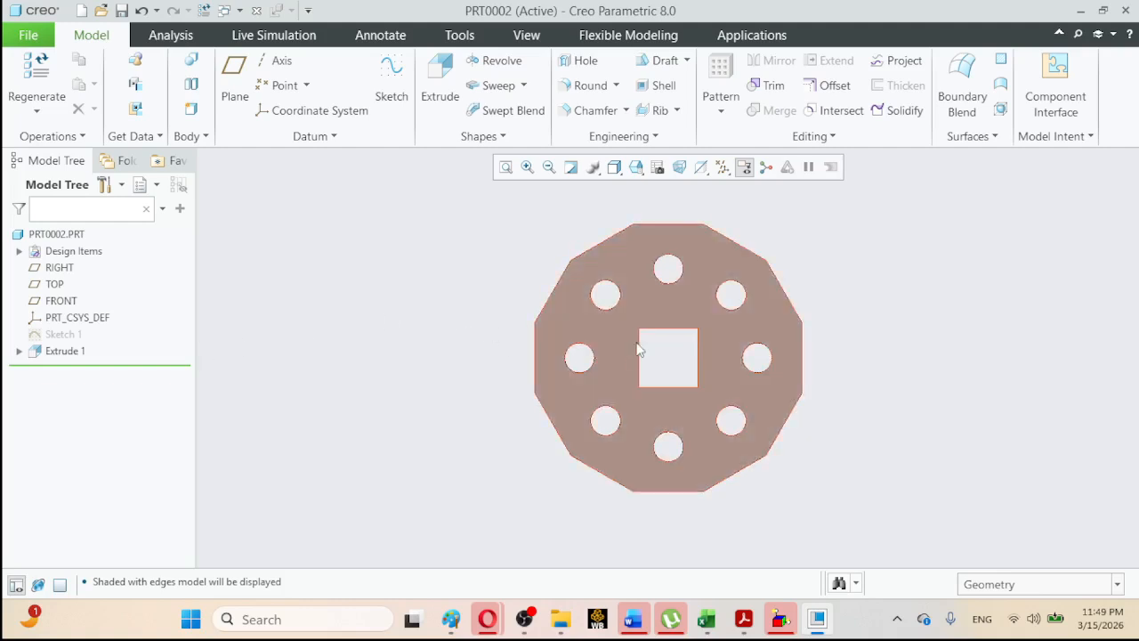
Compare the part with the EX2-15 Top Filter drawing in the PDF once more and go back to Creo.
left_click(745, 627)
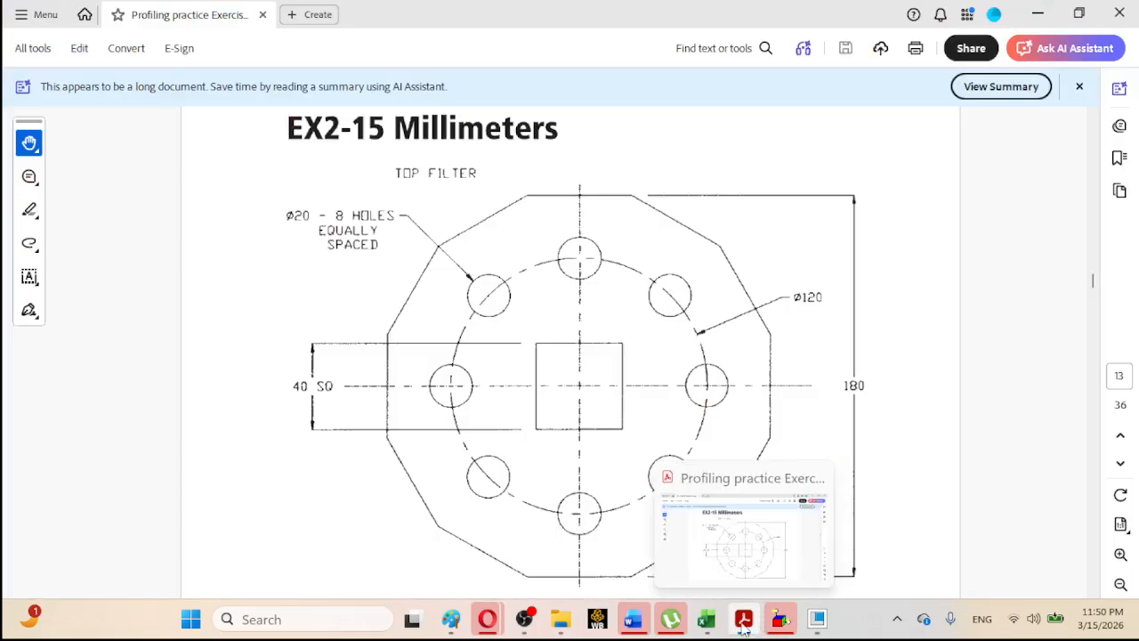
left_click(744, 627)
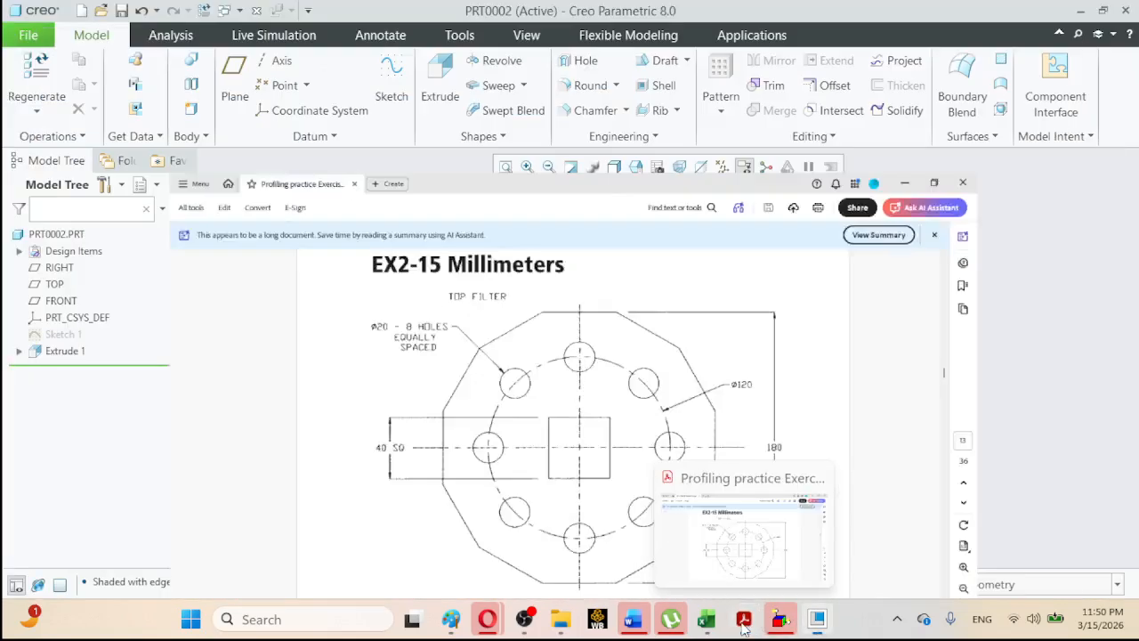